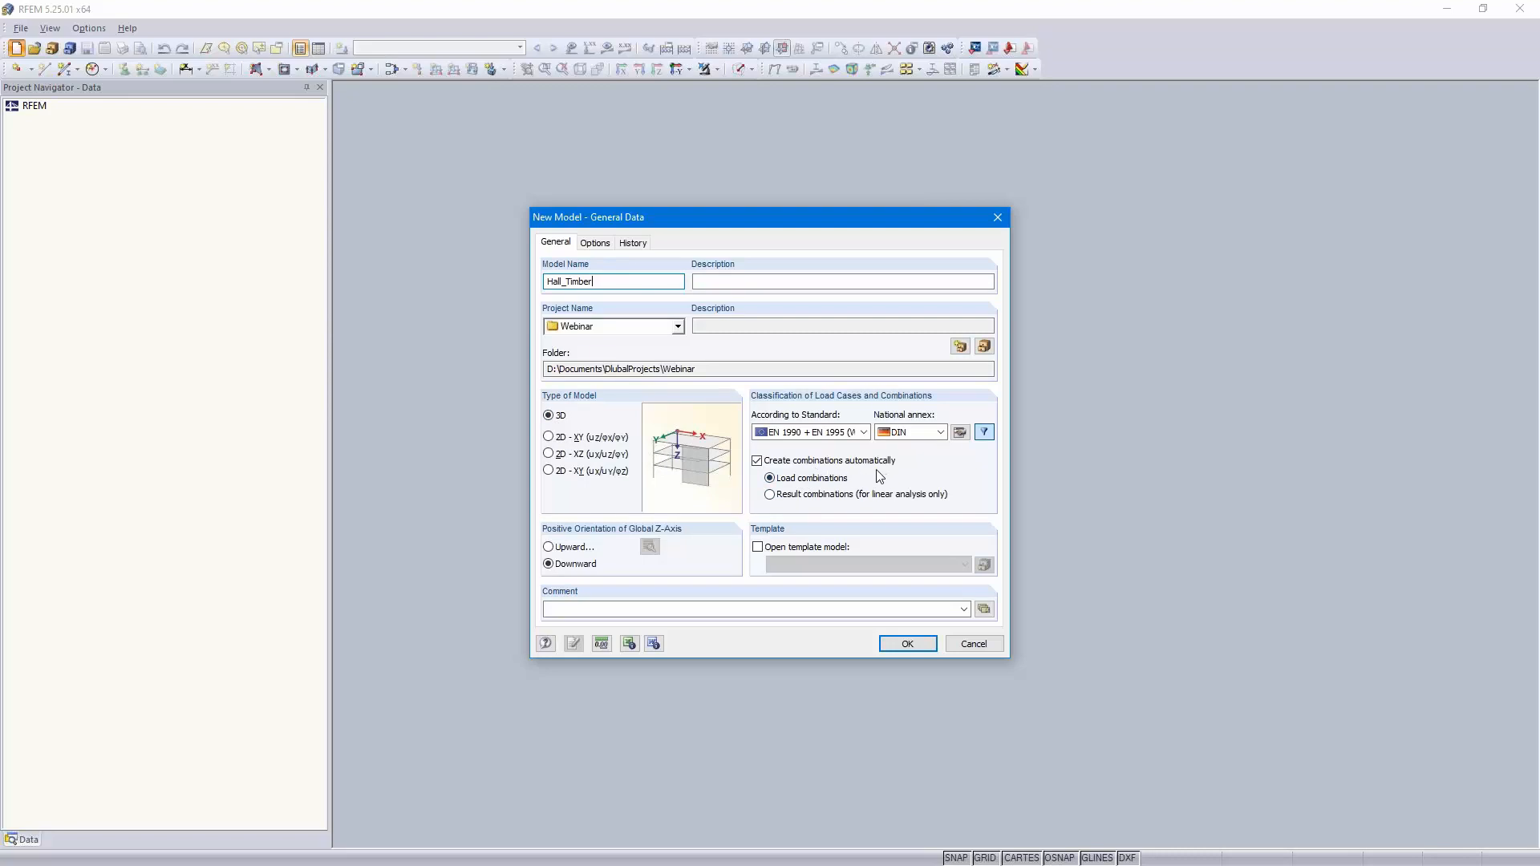
# Classify load cases and combinations according to EN 1990 + EN 1995 (Wood) with the German DIN national annex
pyautogui.click(864, 433)
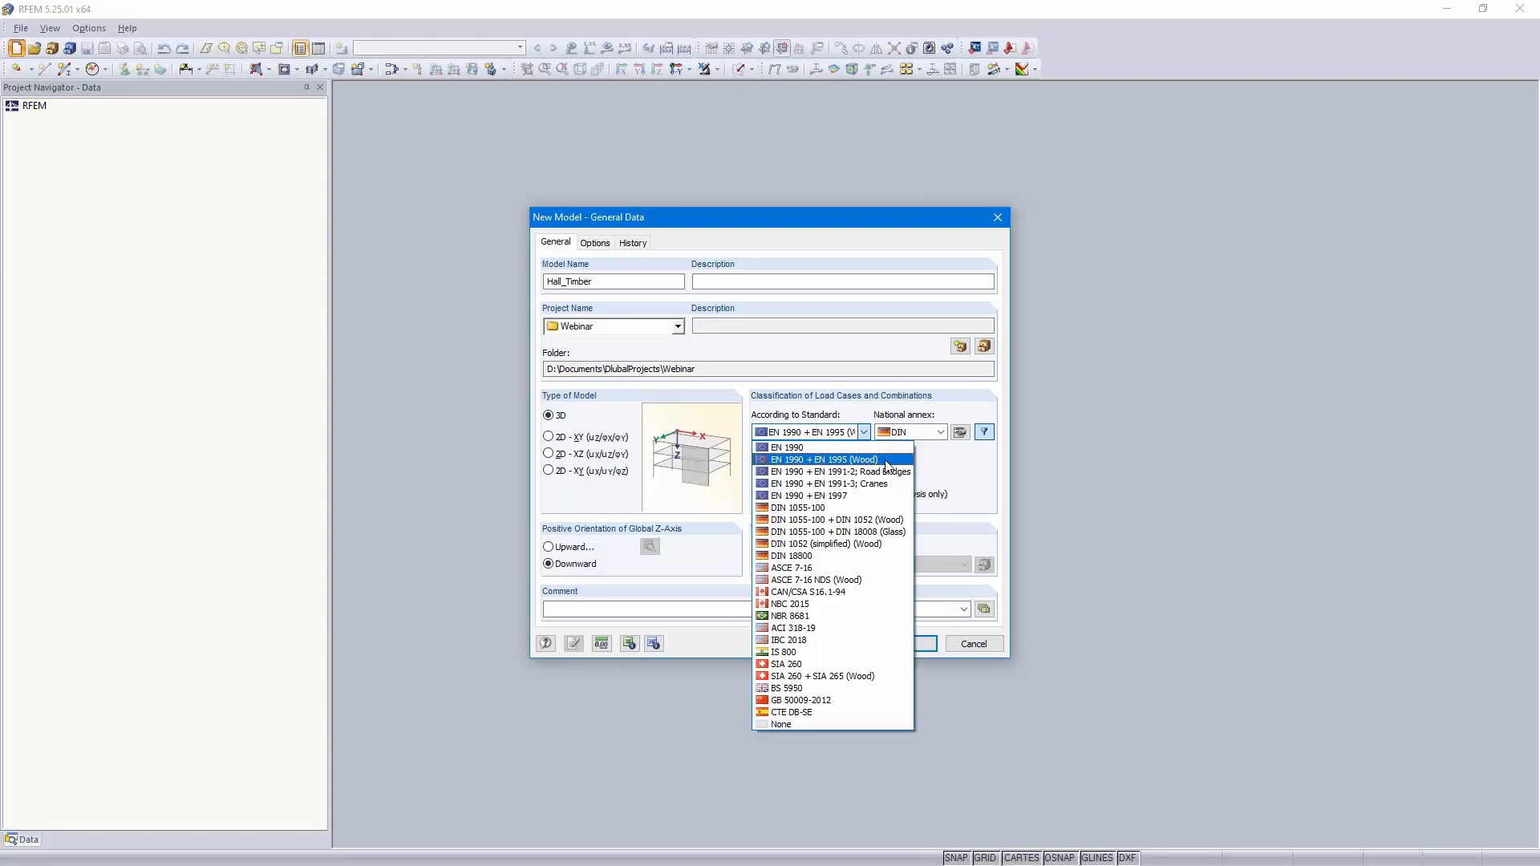
pyautogui.click(888, 462)
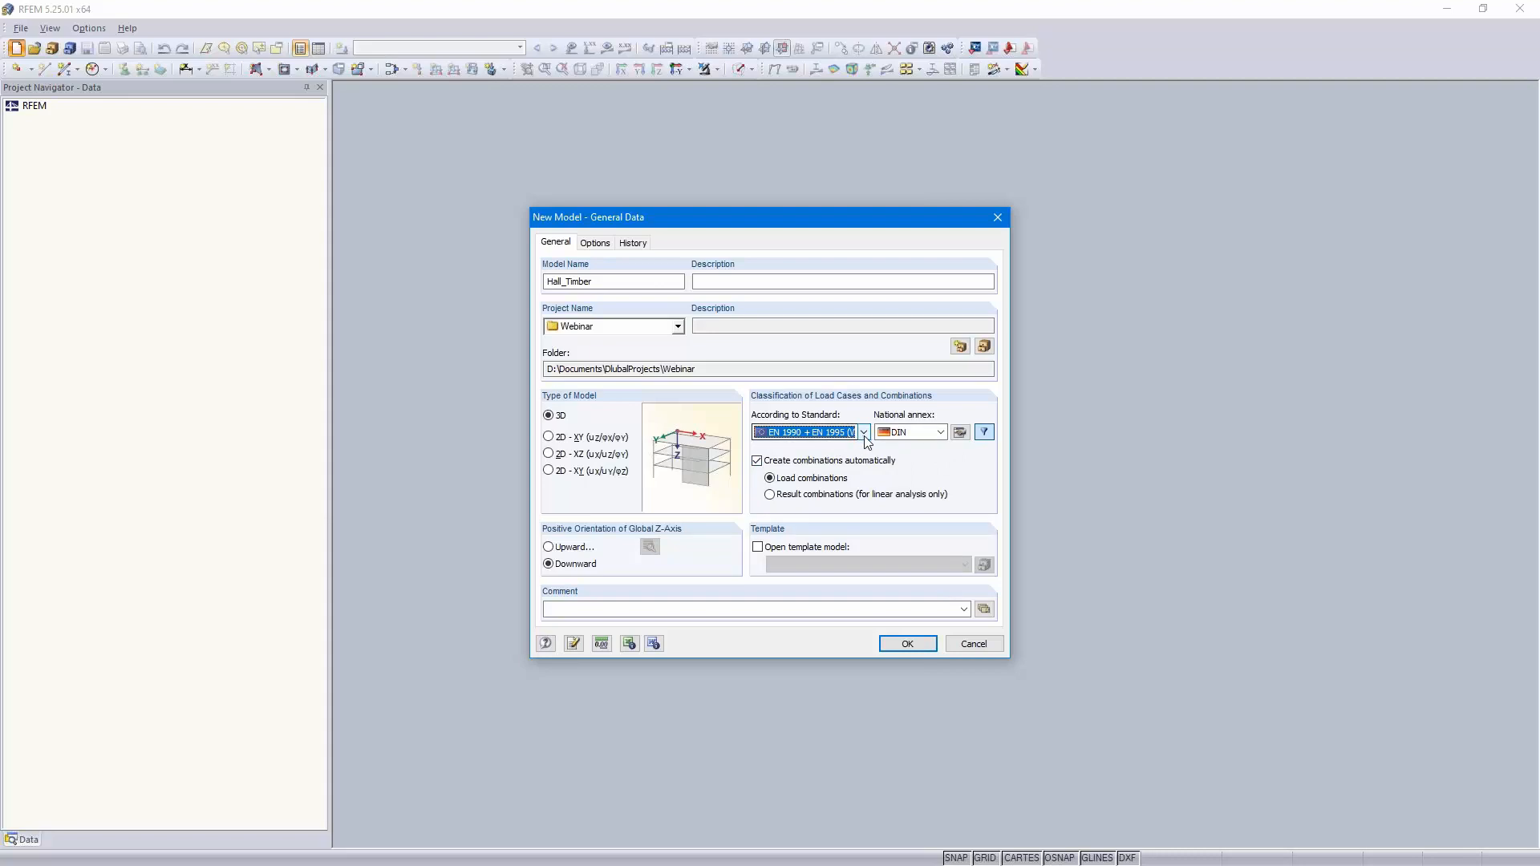
pyautogui.click(941, 434)
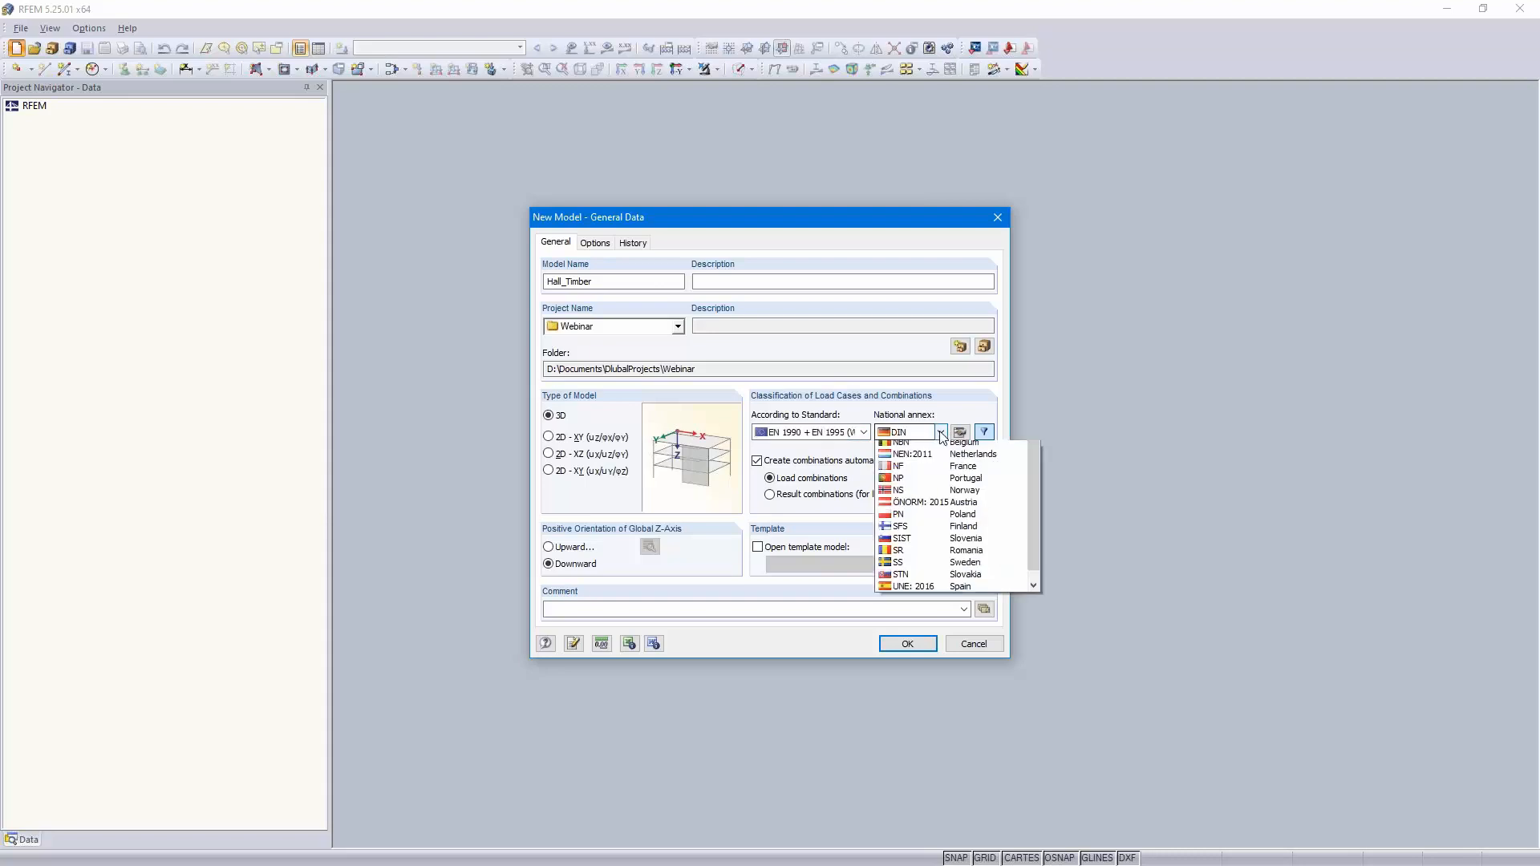
pyautogui.scroll(3, 947, 532)
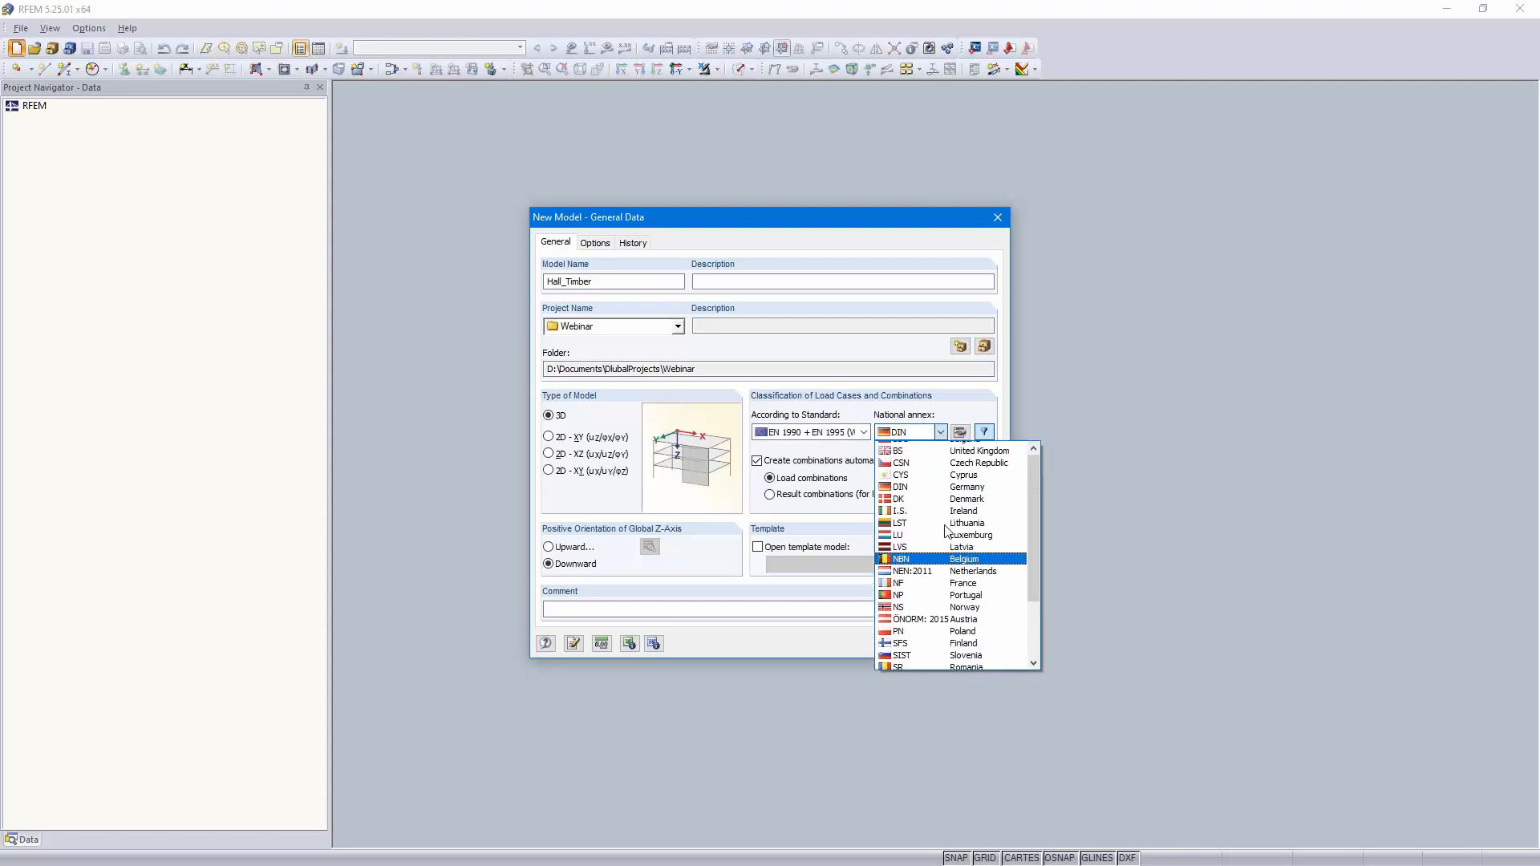
pyautogui.scroll(-3, 948, 533)
pyautogui.scroll(2, 945, 533)
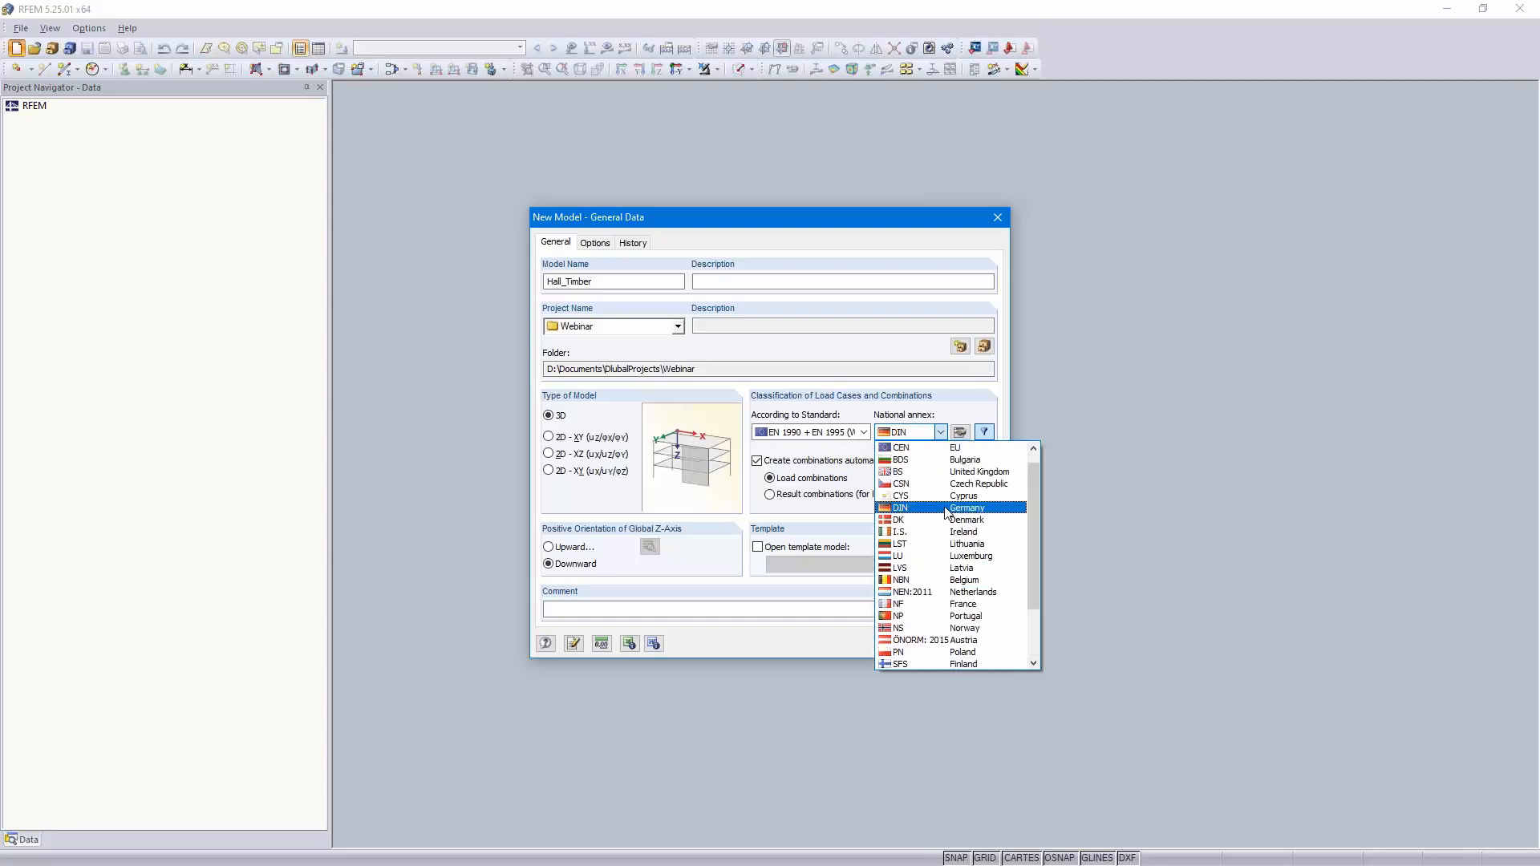
pyautogui.click(933, 520)
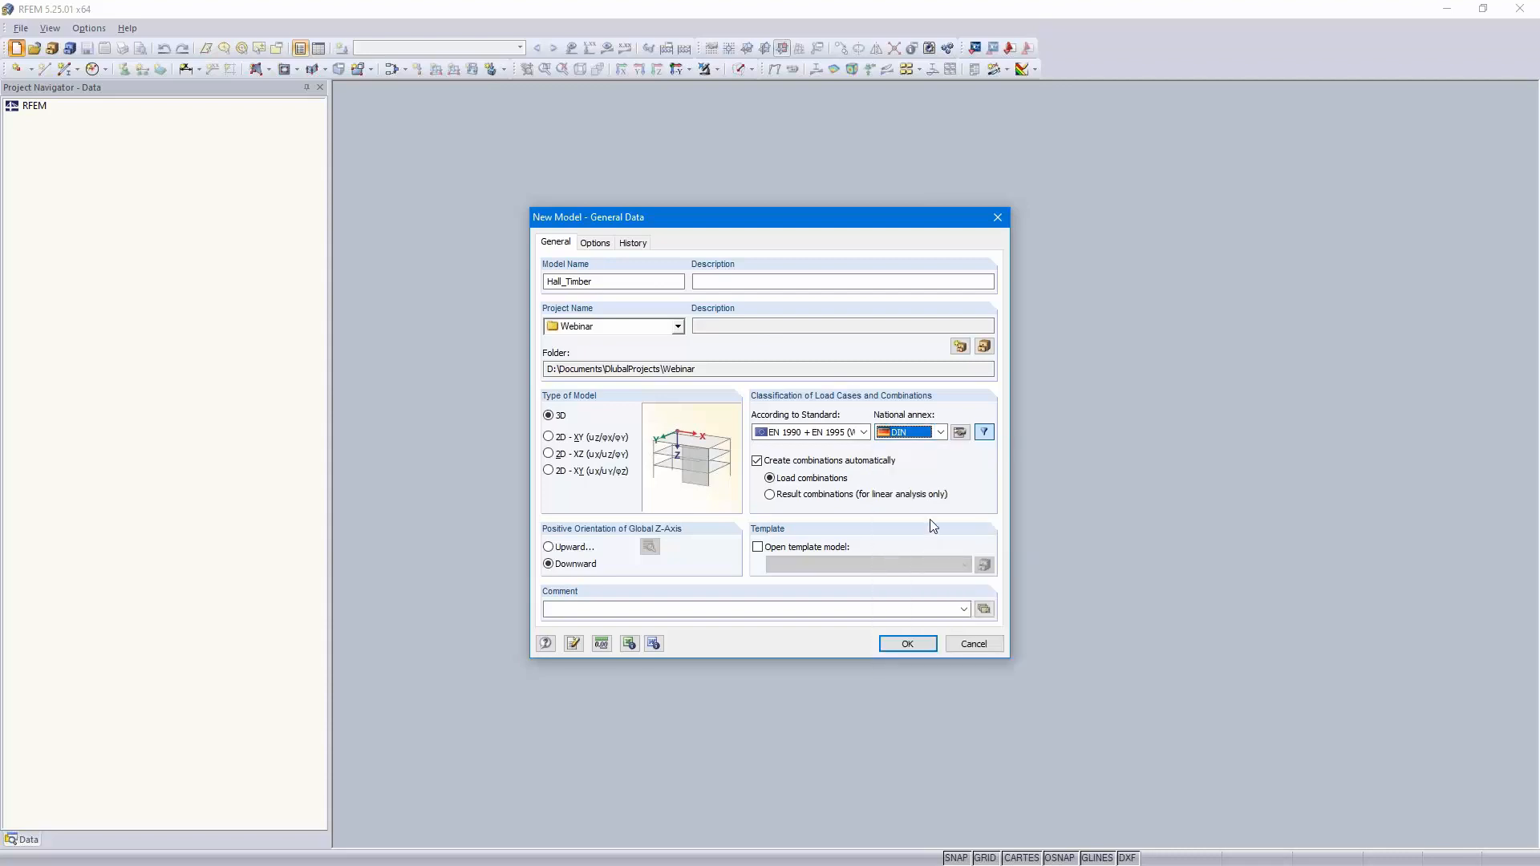
# Assign Service Class 1 for the timber deformation coefficient in the factors of construction and create the Hall_Timber model
pyautogui.click(960, 434)
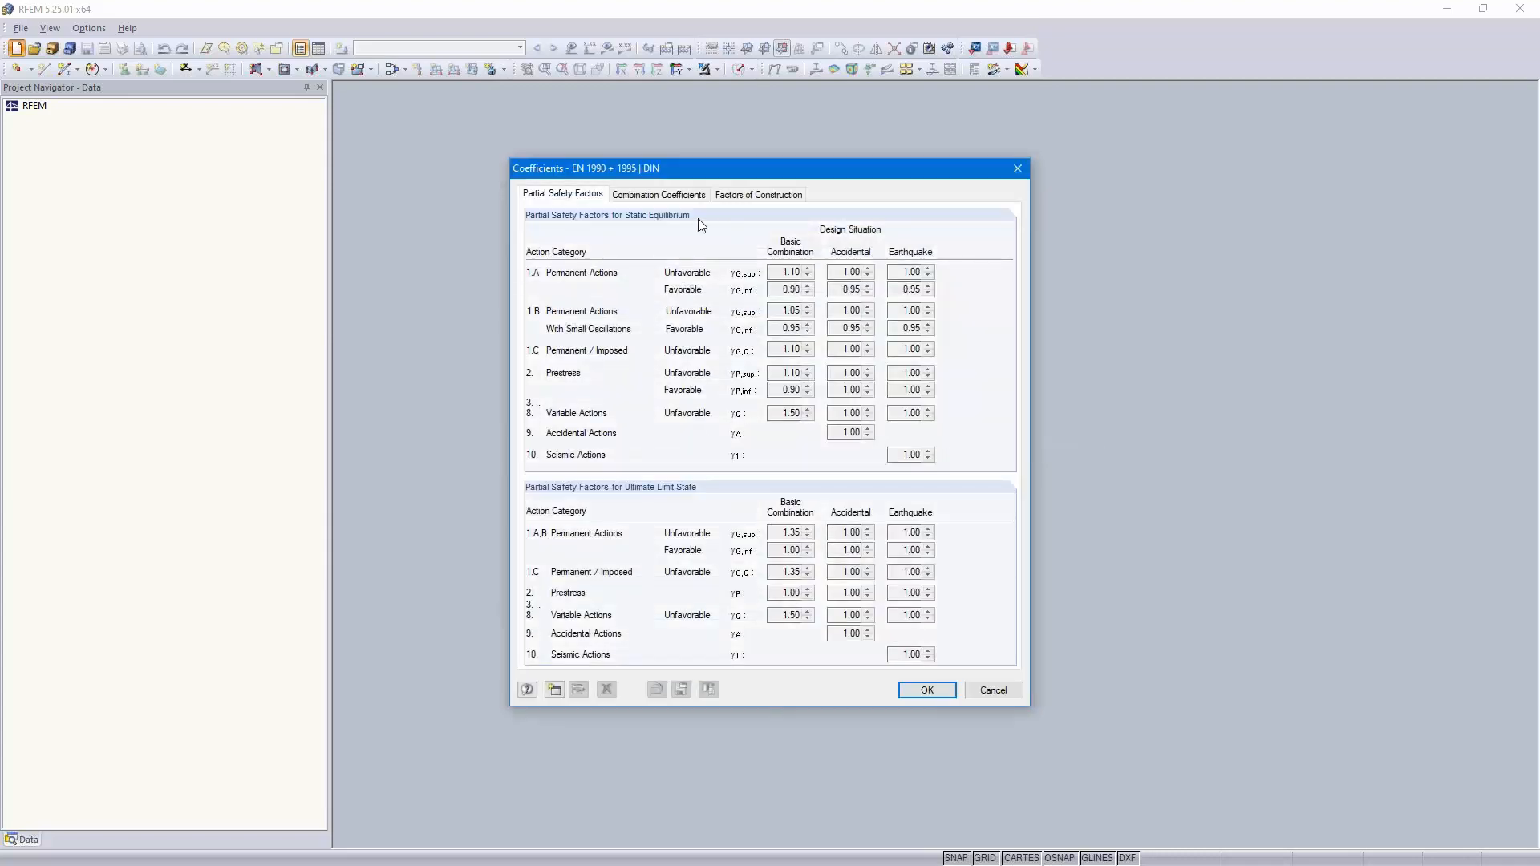
pyautogui.click(758, 196)
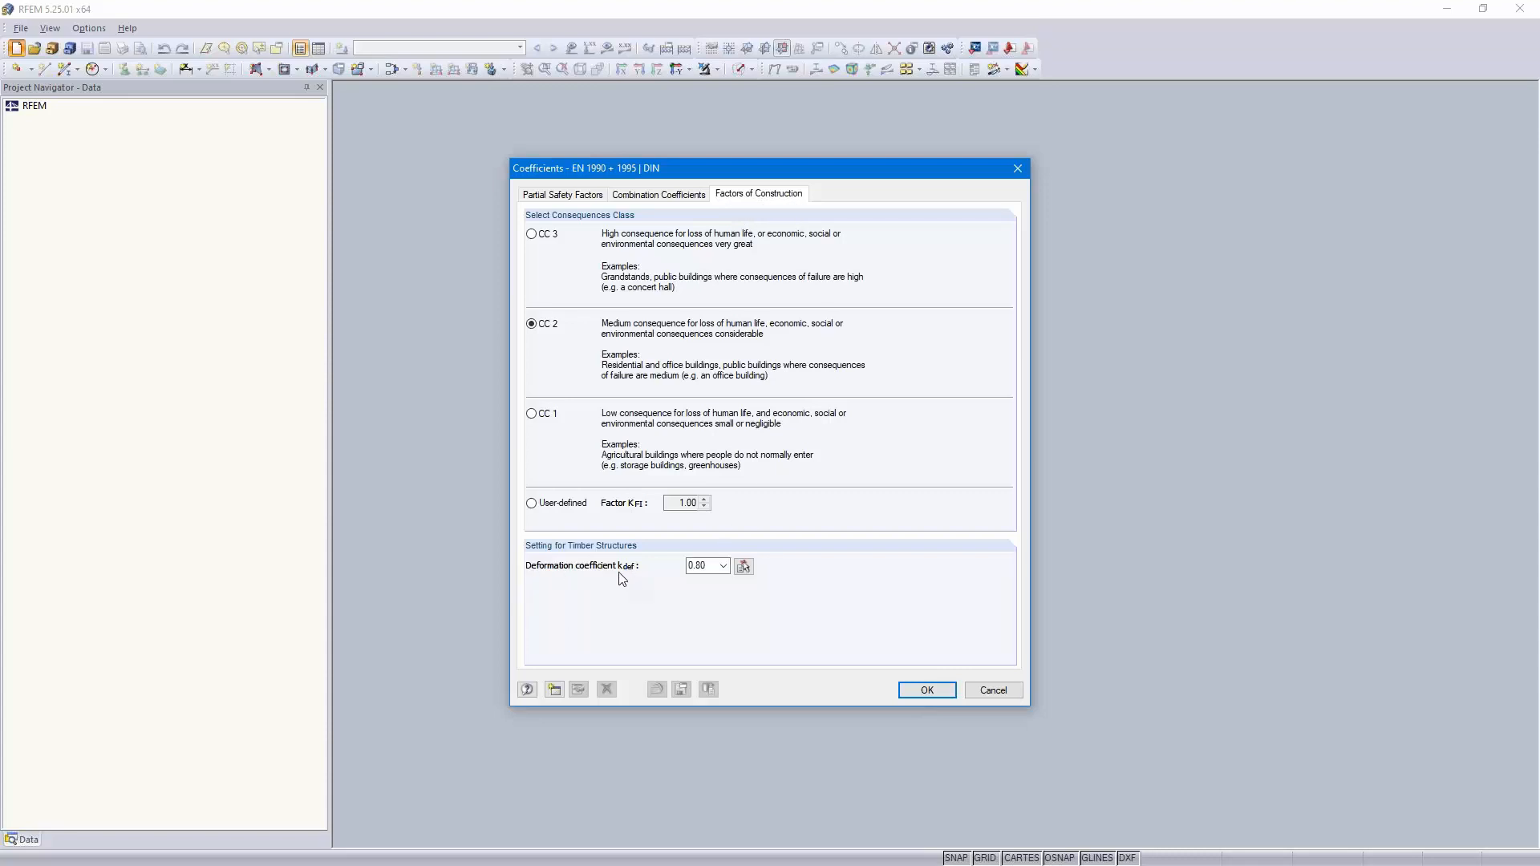
pyautogui.click(744, 568)
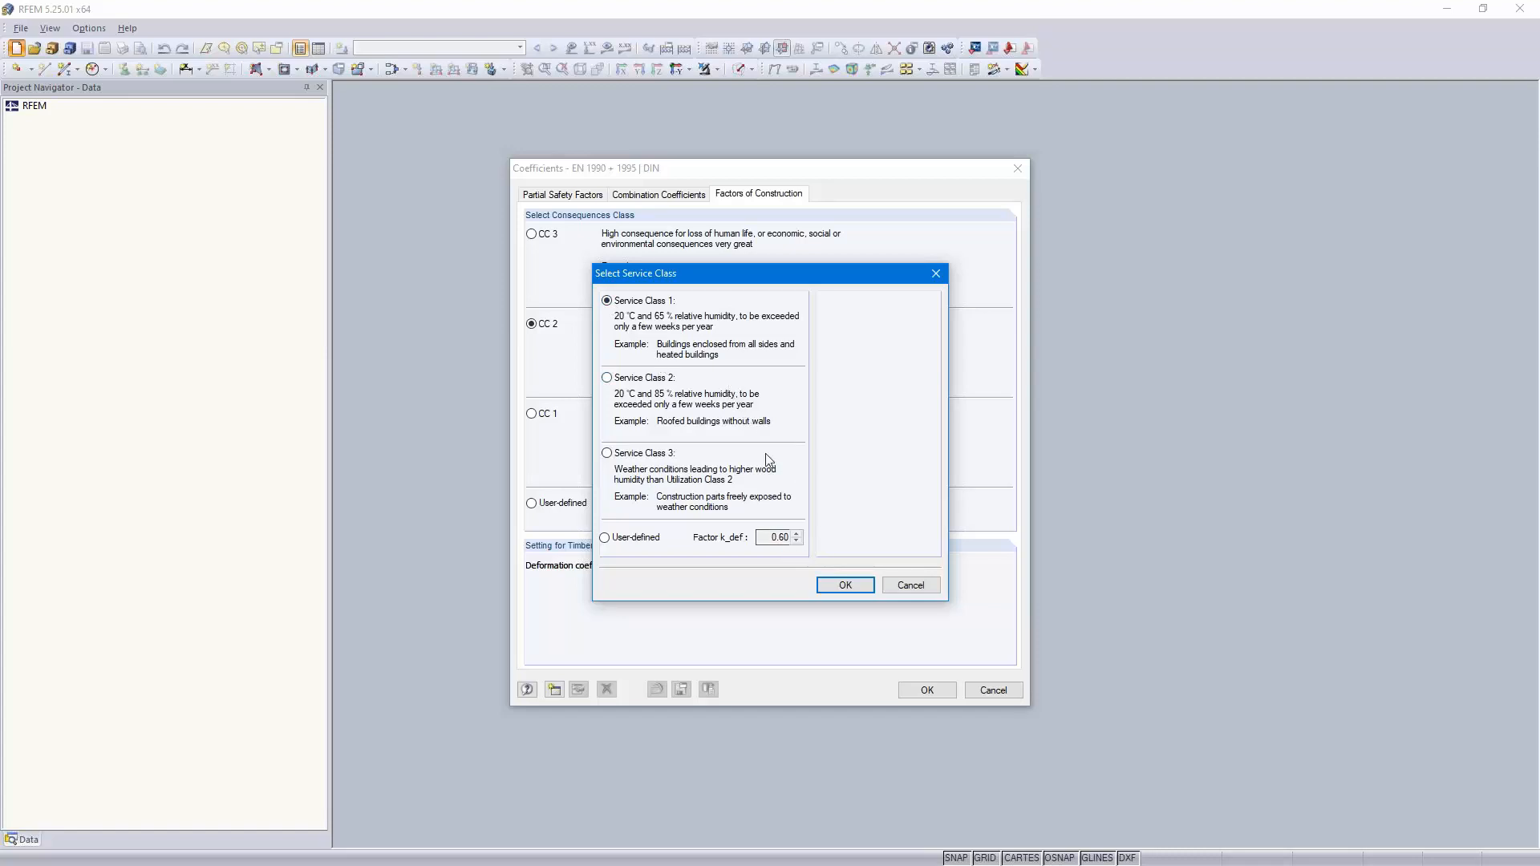
pyautogui.click(845, 585)
pyautogui.click(924, 691)
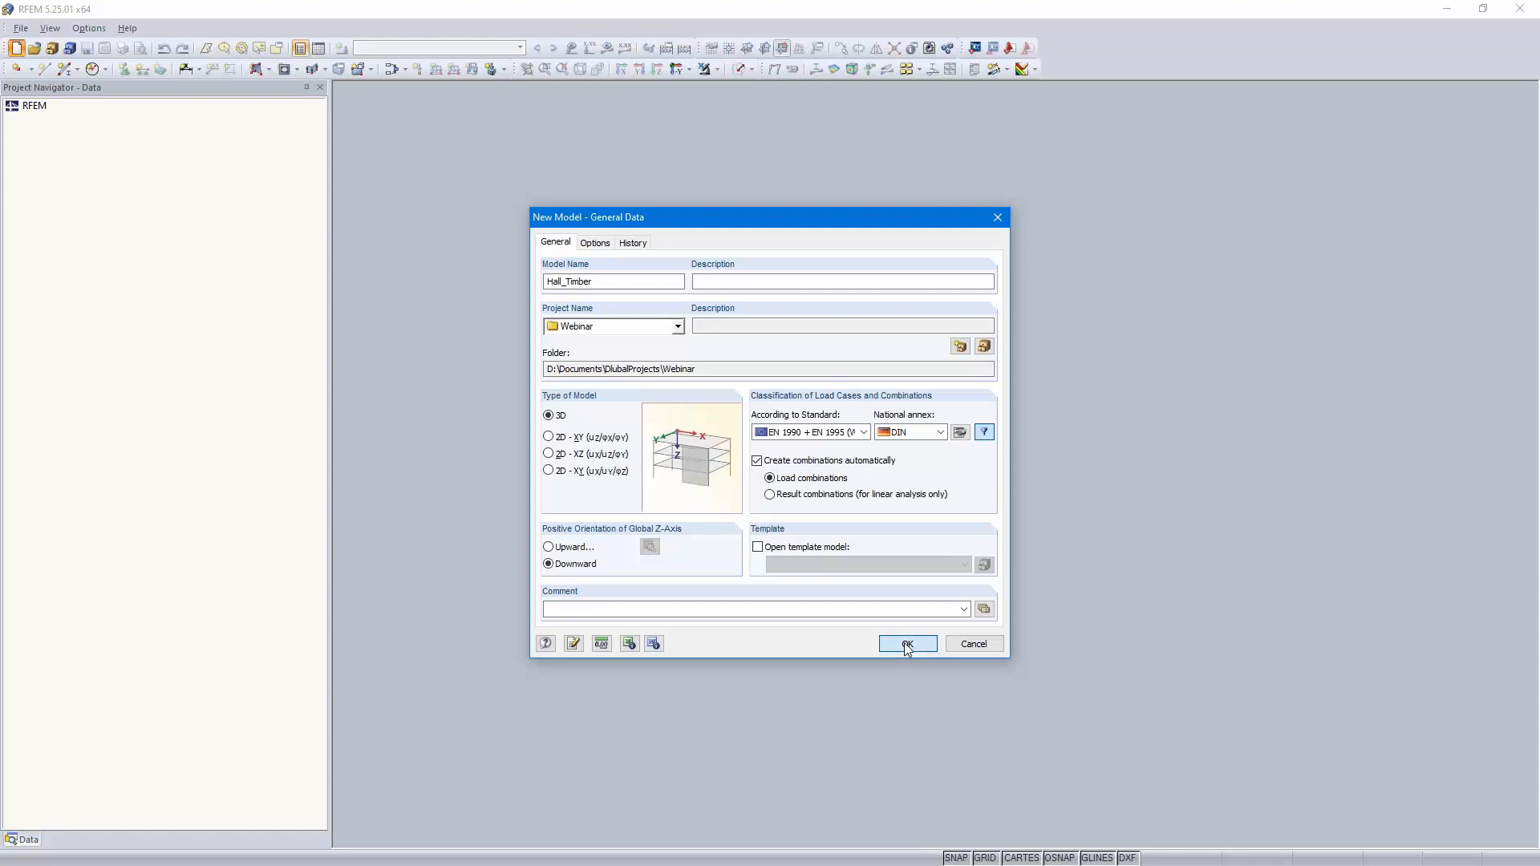
pyautogui.click(907, 646)
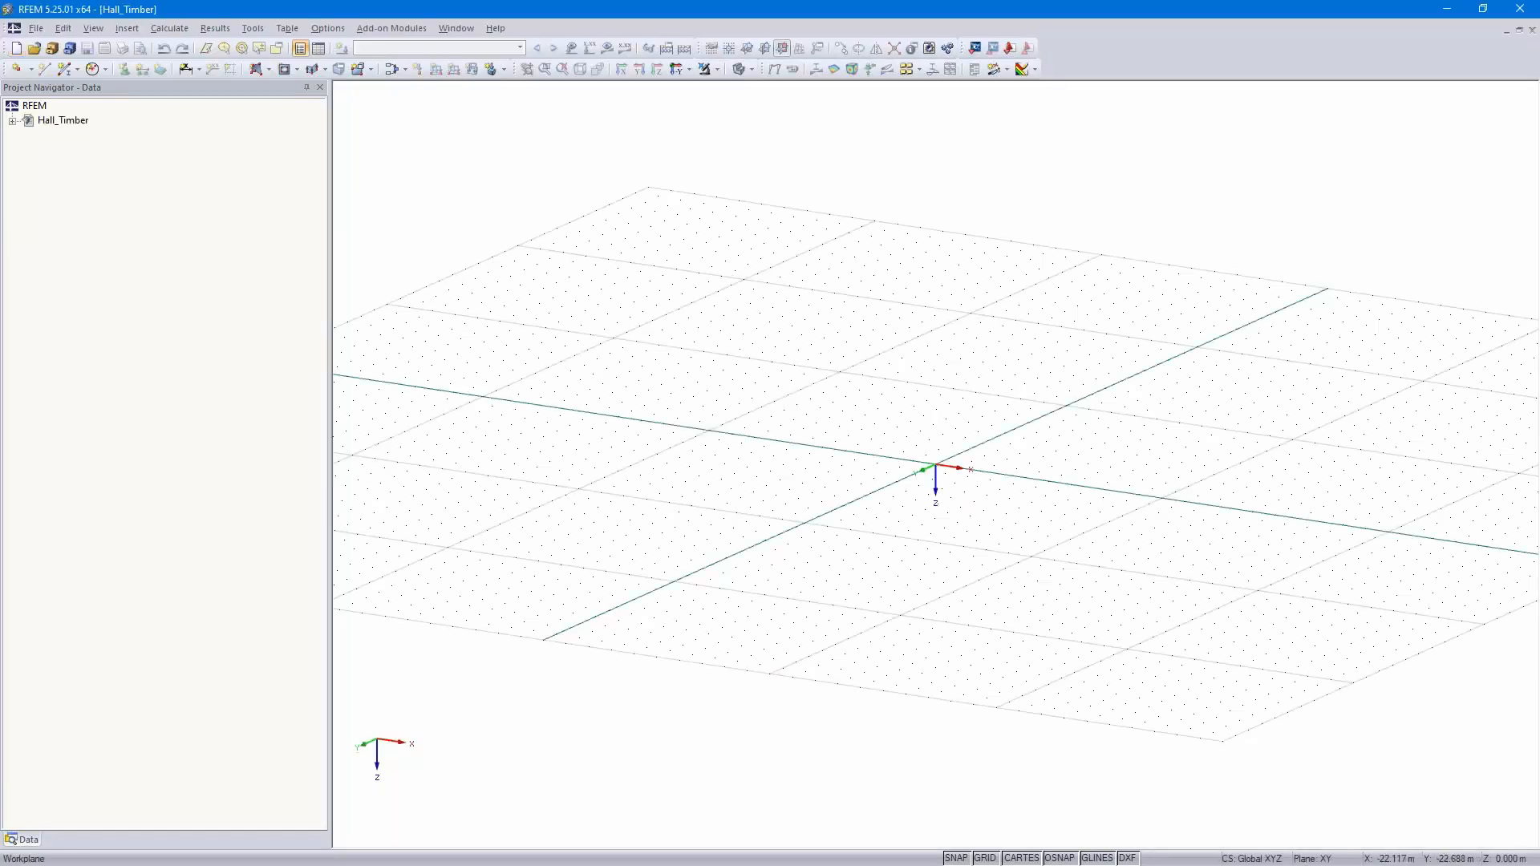
# Set XZ as the current work plane and view the model perpendicular to it
pyautogui.click(782, 50)
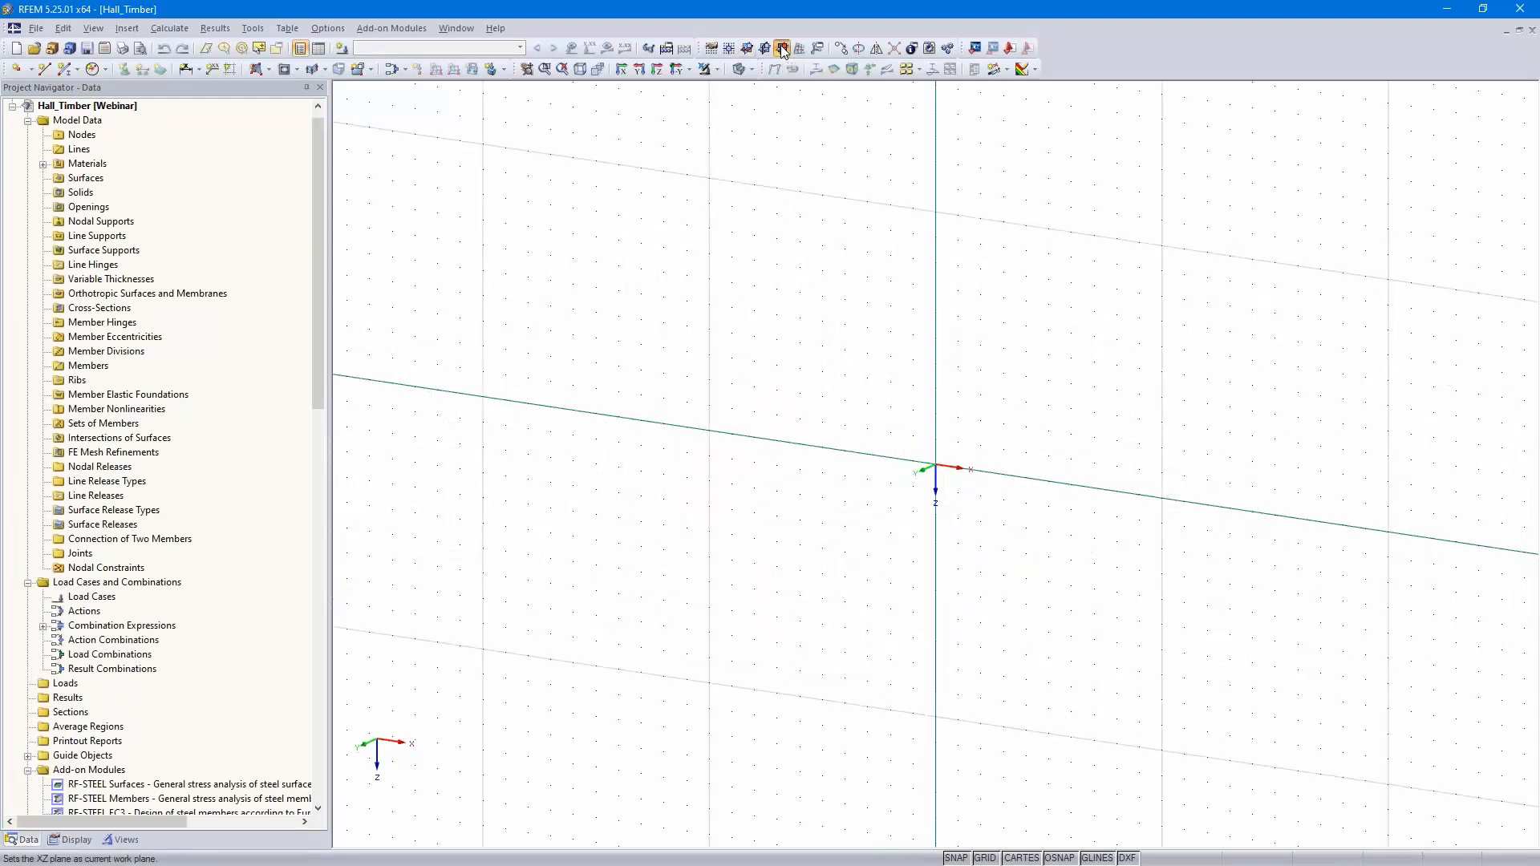
pyautogui.click(677, 70)
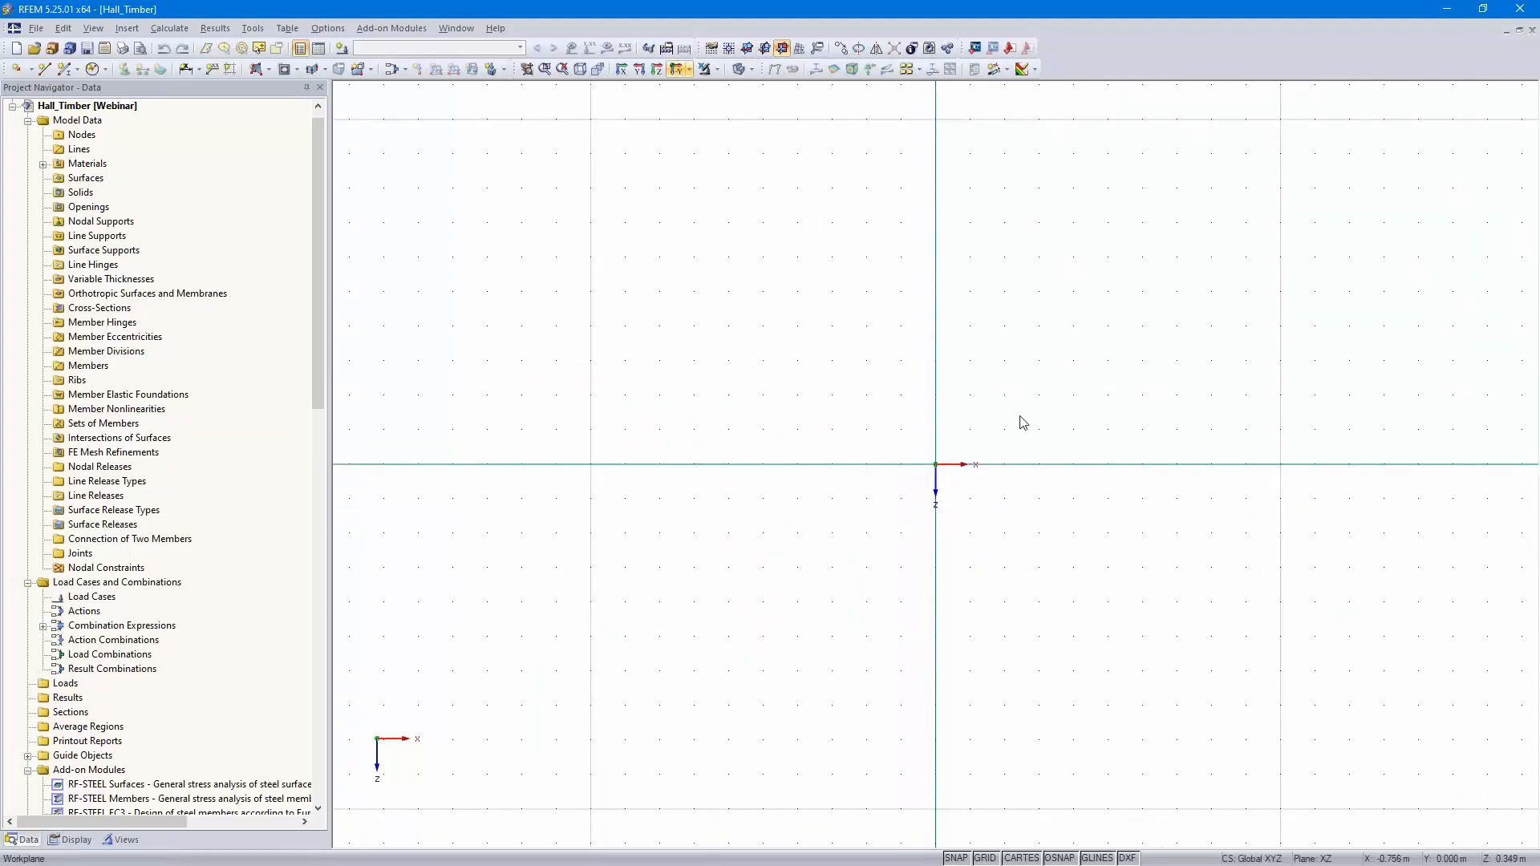
pyautogui.moveTo(1056, 403); pyautogui.dragTo(719, 585, button='middle')
pyautogui.scroll(2, 722, 585)
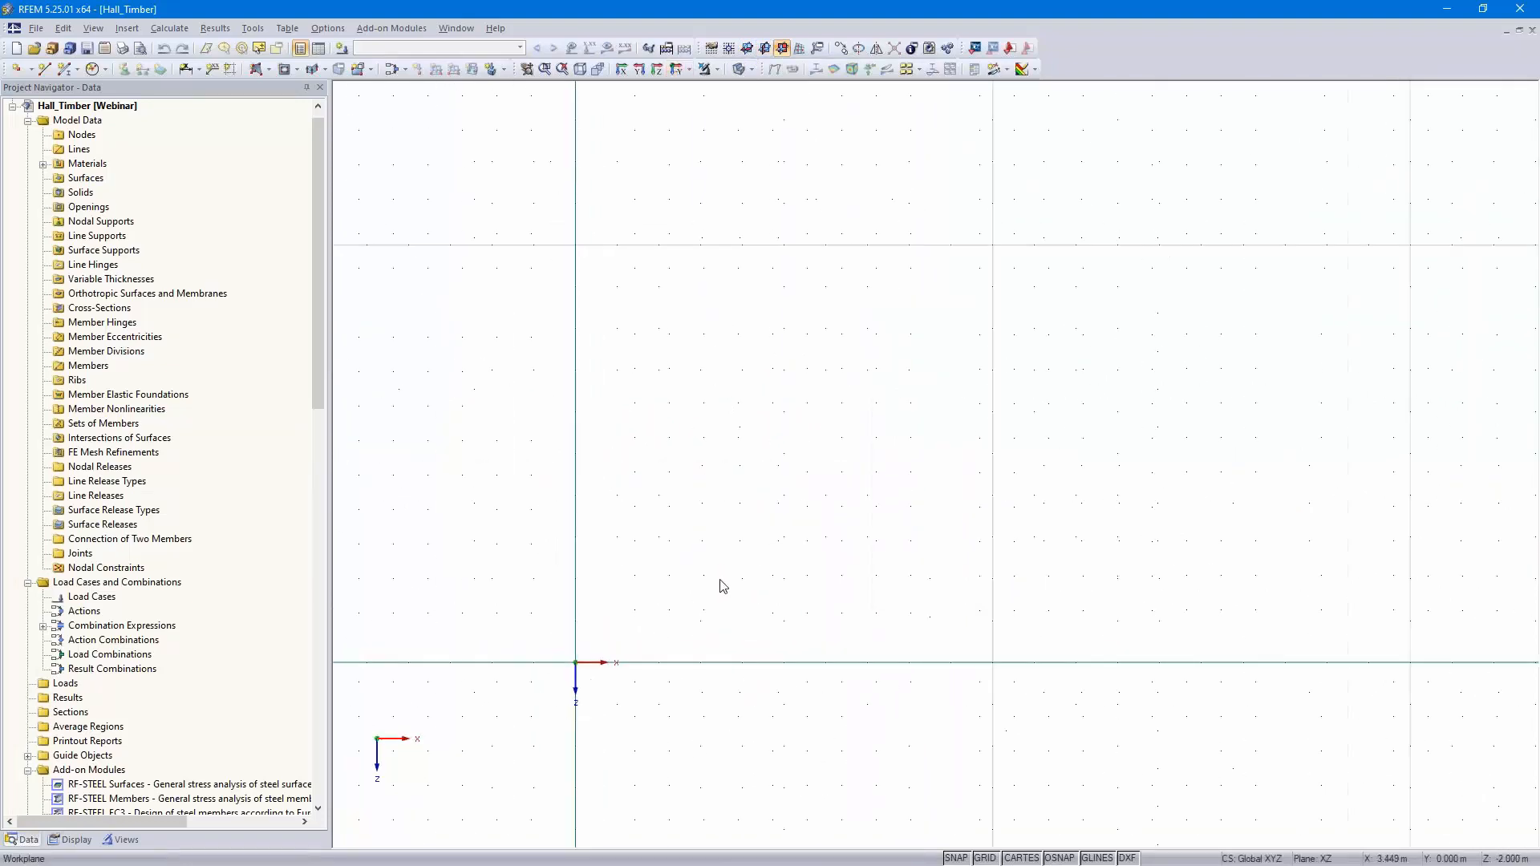
pyautogui.scroll(-1, 794, 541)
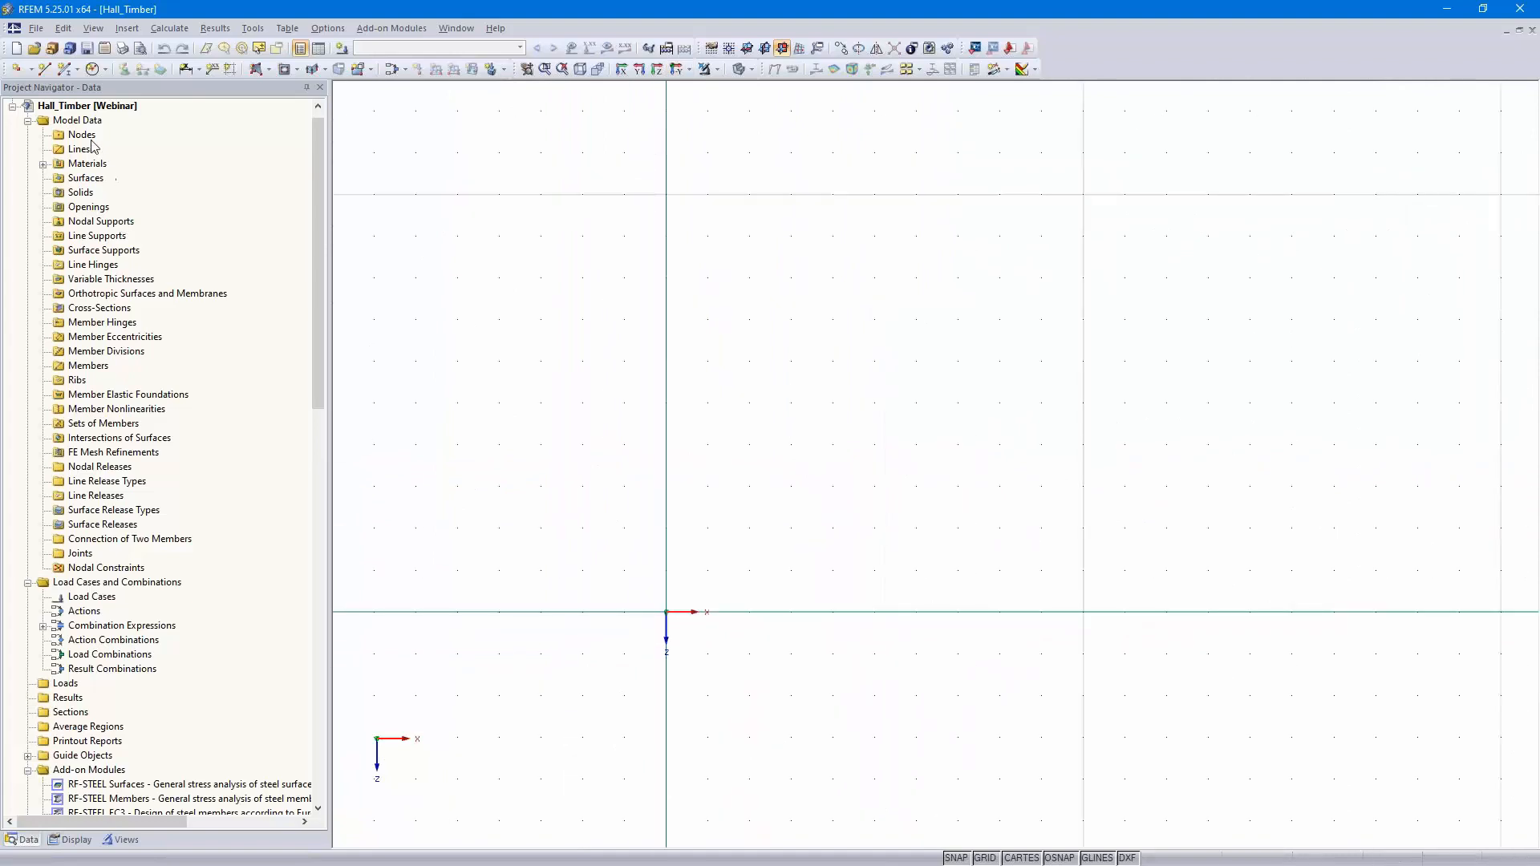
# Begin a new beam member and define a rectangular parametric timber cross-section, 160 mm wide and 700 mm high
pyautogui.click(64, 71)
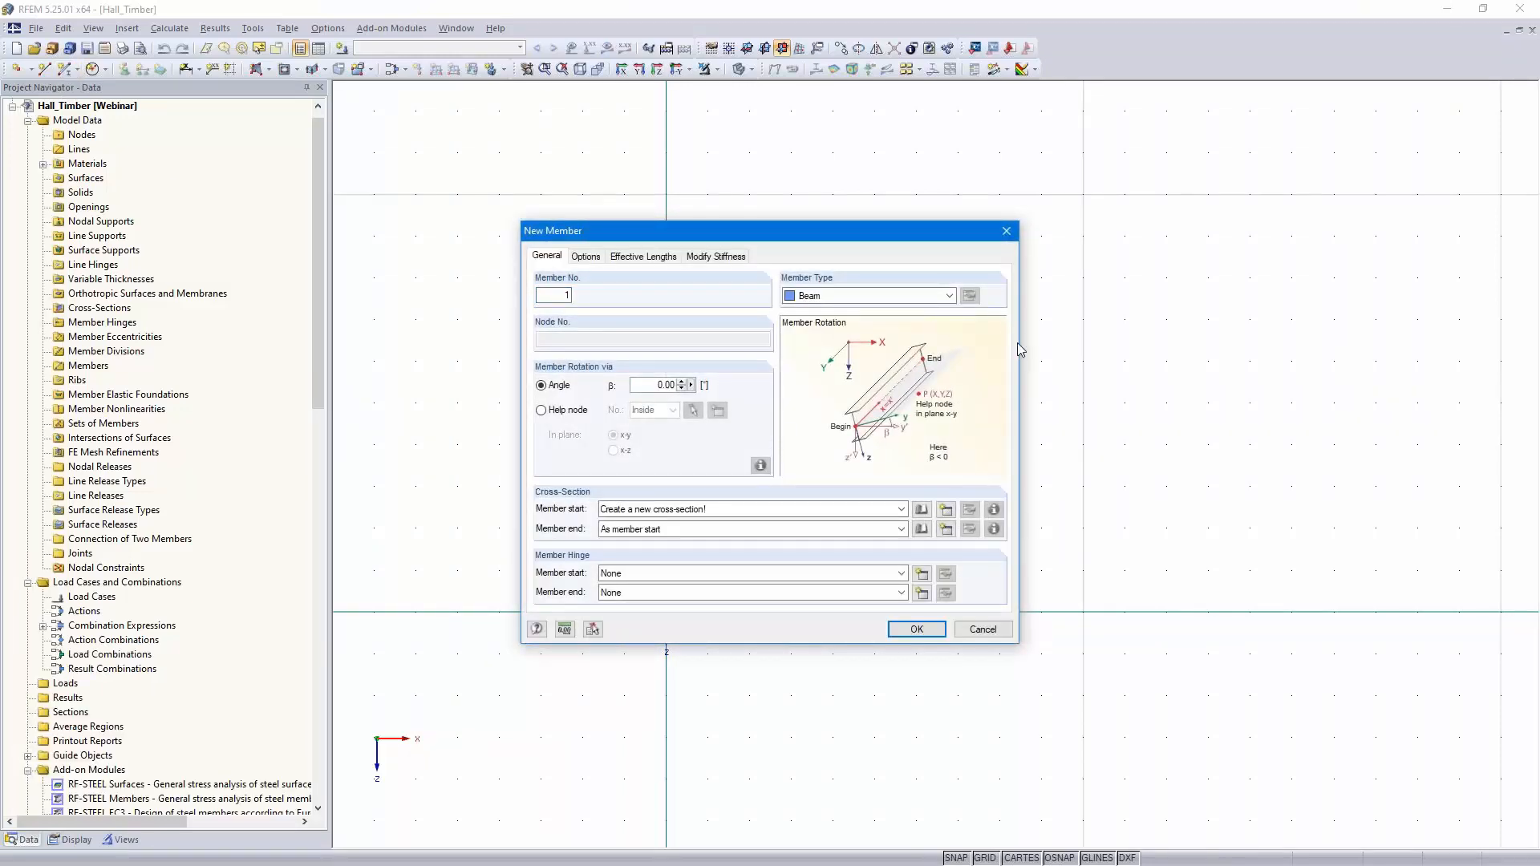
pyautogui.click(922, 511)
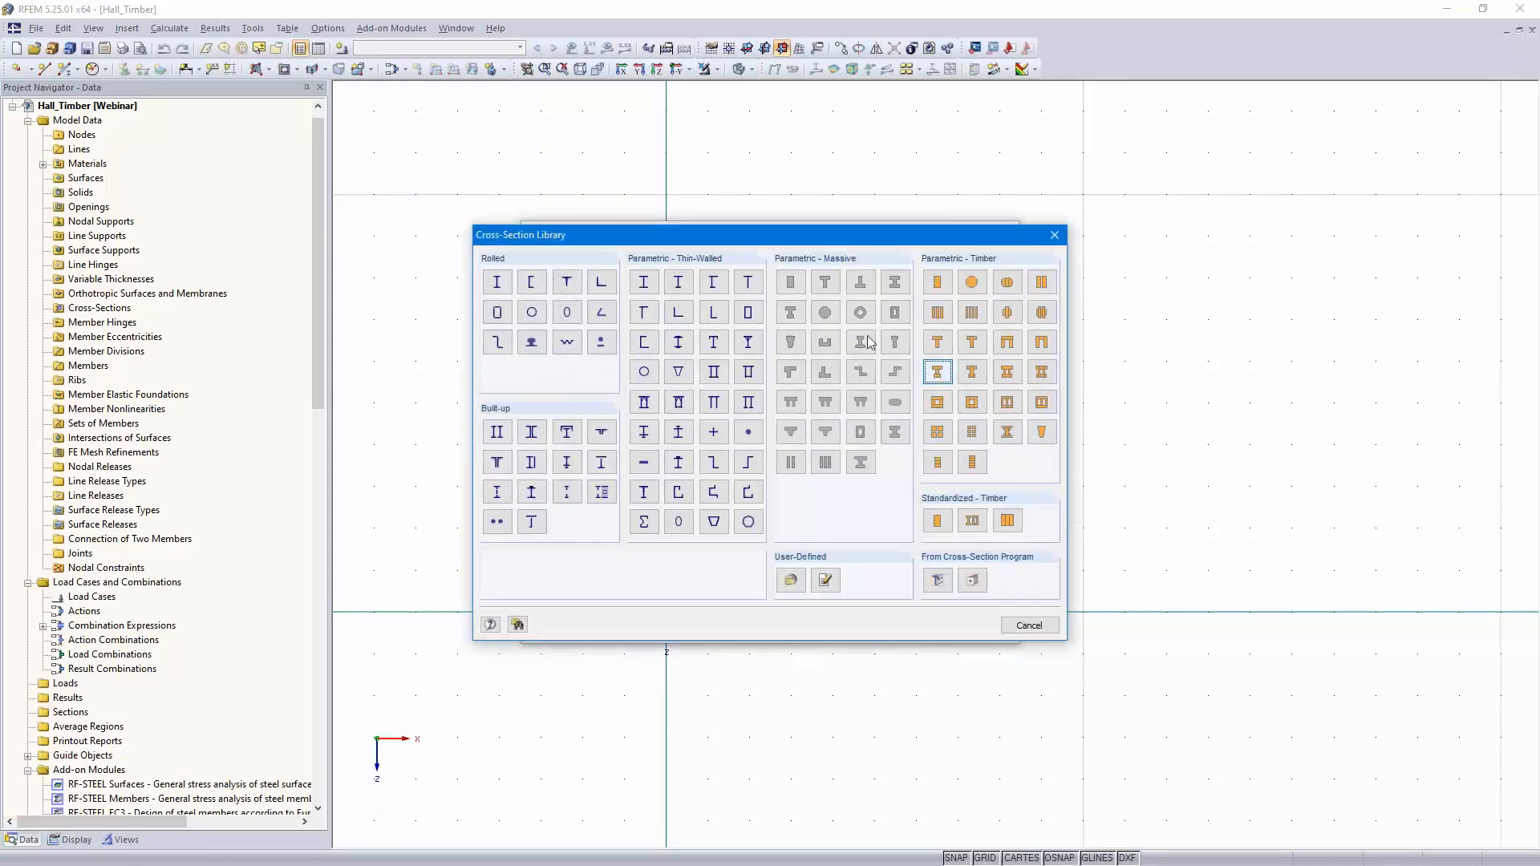
pyautogui.click(938, 283)
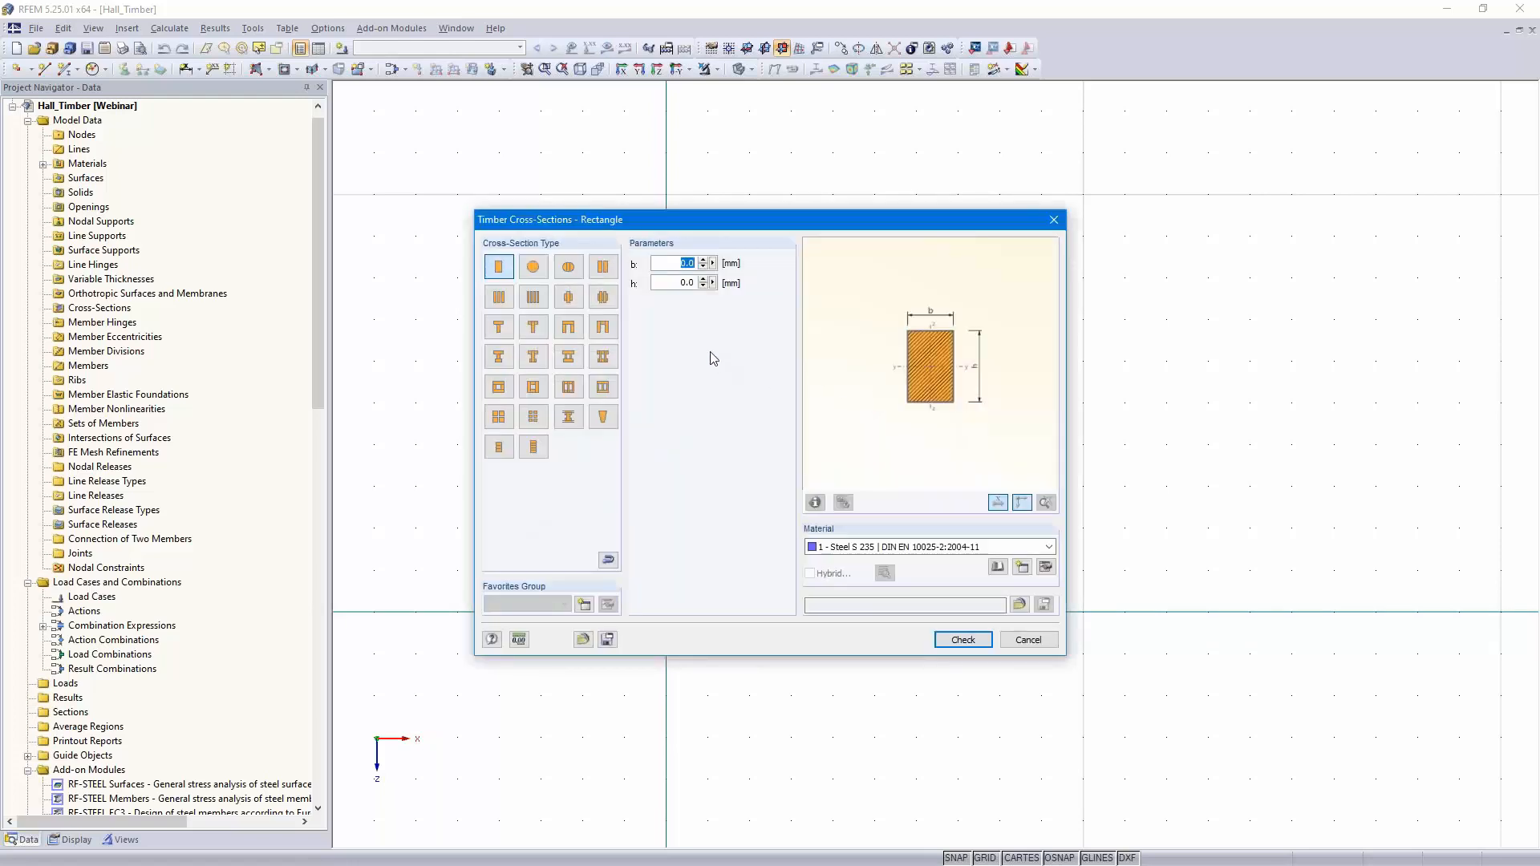
pyautogui.write('1')
pyautogui.click(692, 283)
pyautogui.write('7')
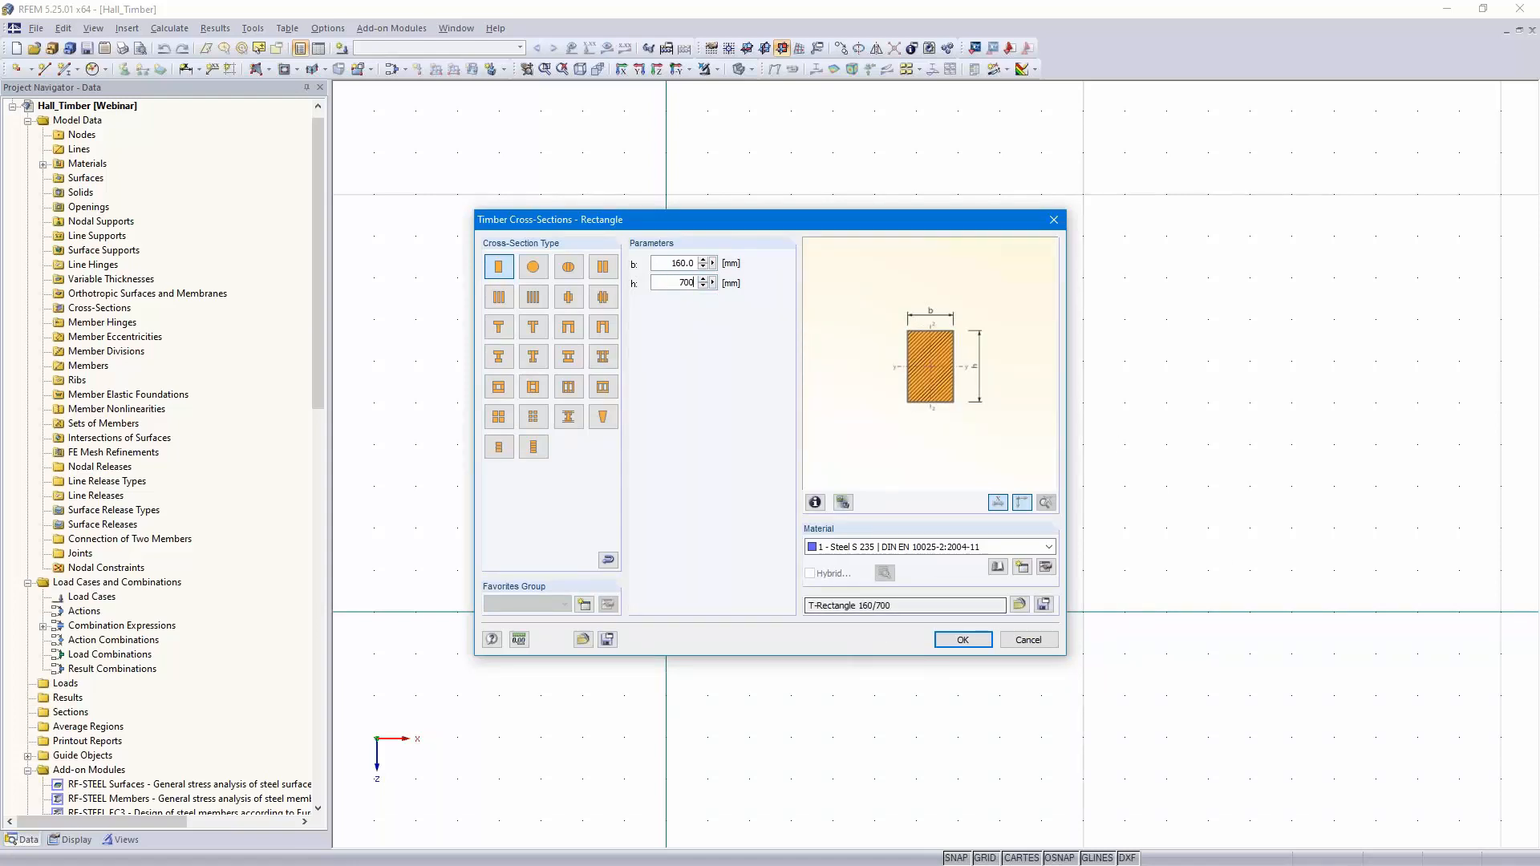
# Assign Glulam Timber GL28c from the DIN EN standard group to the rectangular section and accept the cross-section
pyautogui.click(1048, 547)
pyautogui.click(1049, 549)
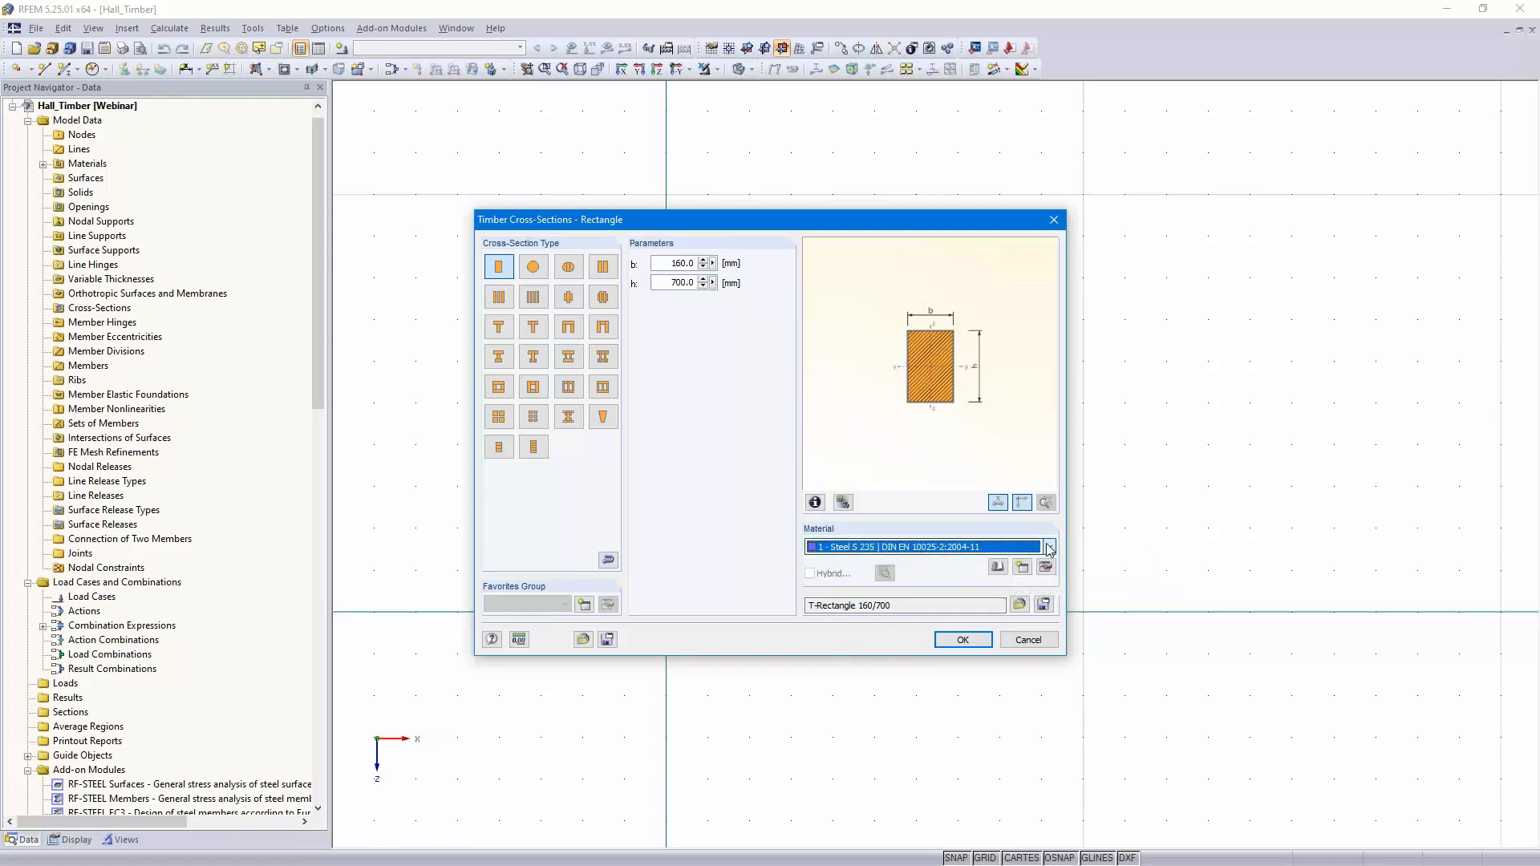
pyautogui.click(1000, 567)
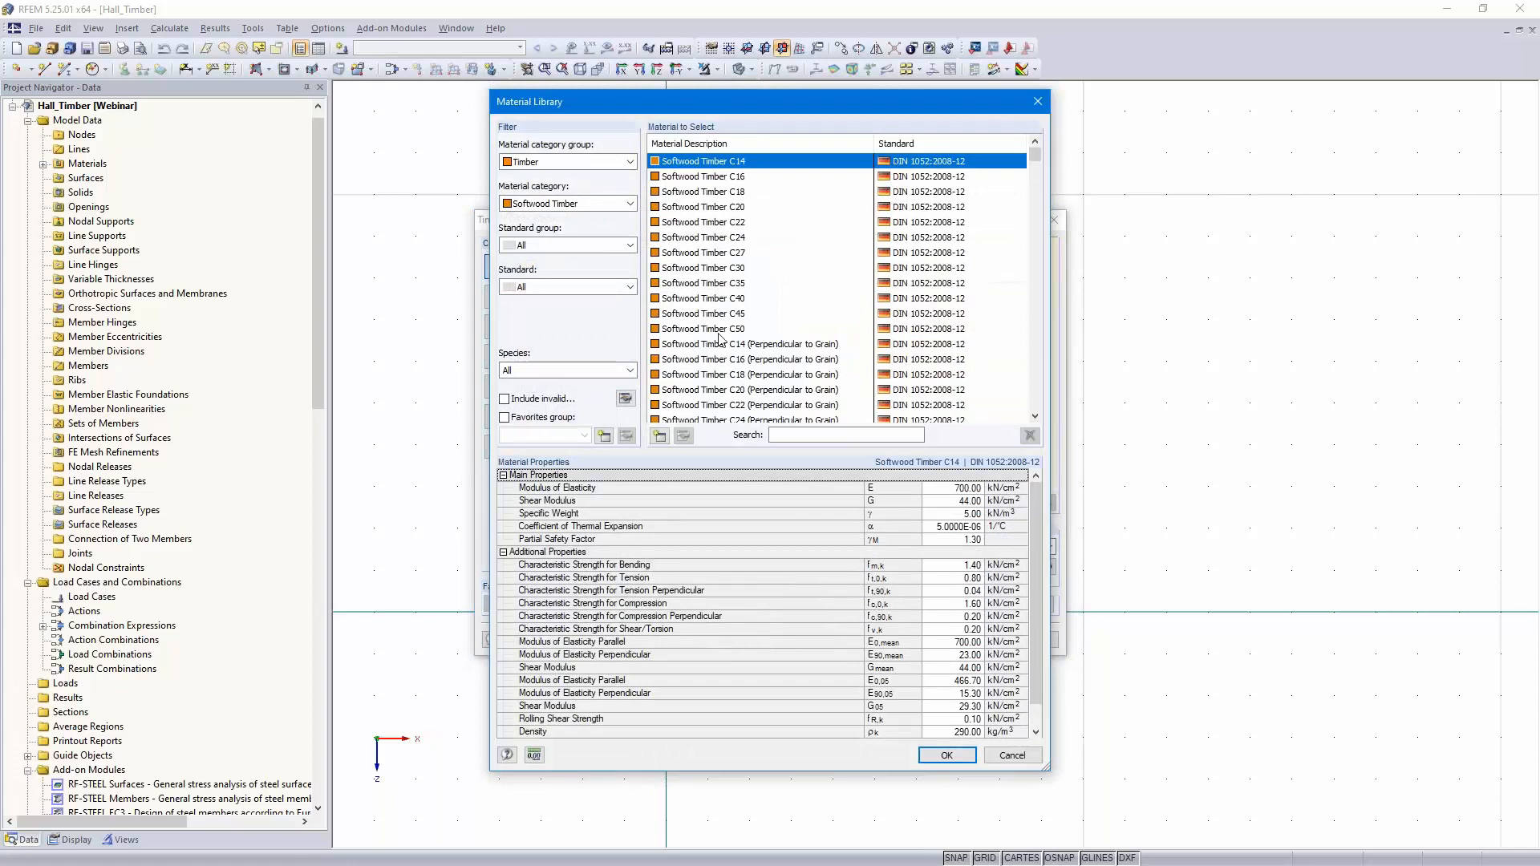
pyautogui.click(628, 204)
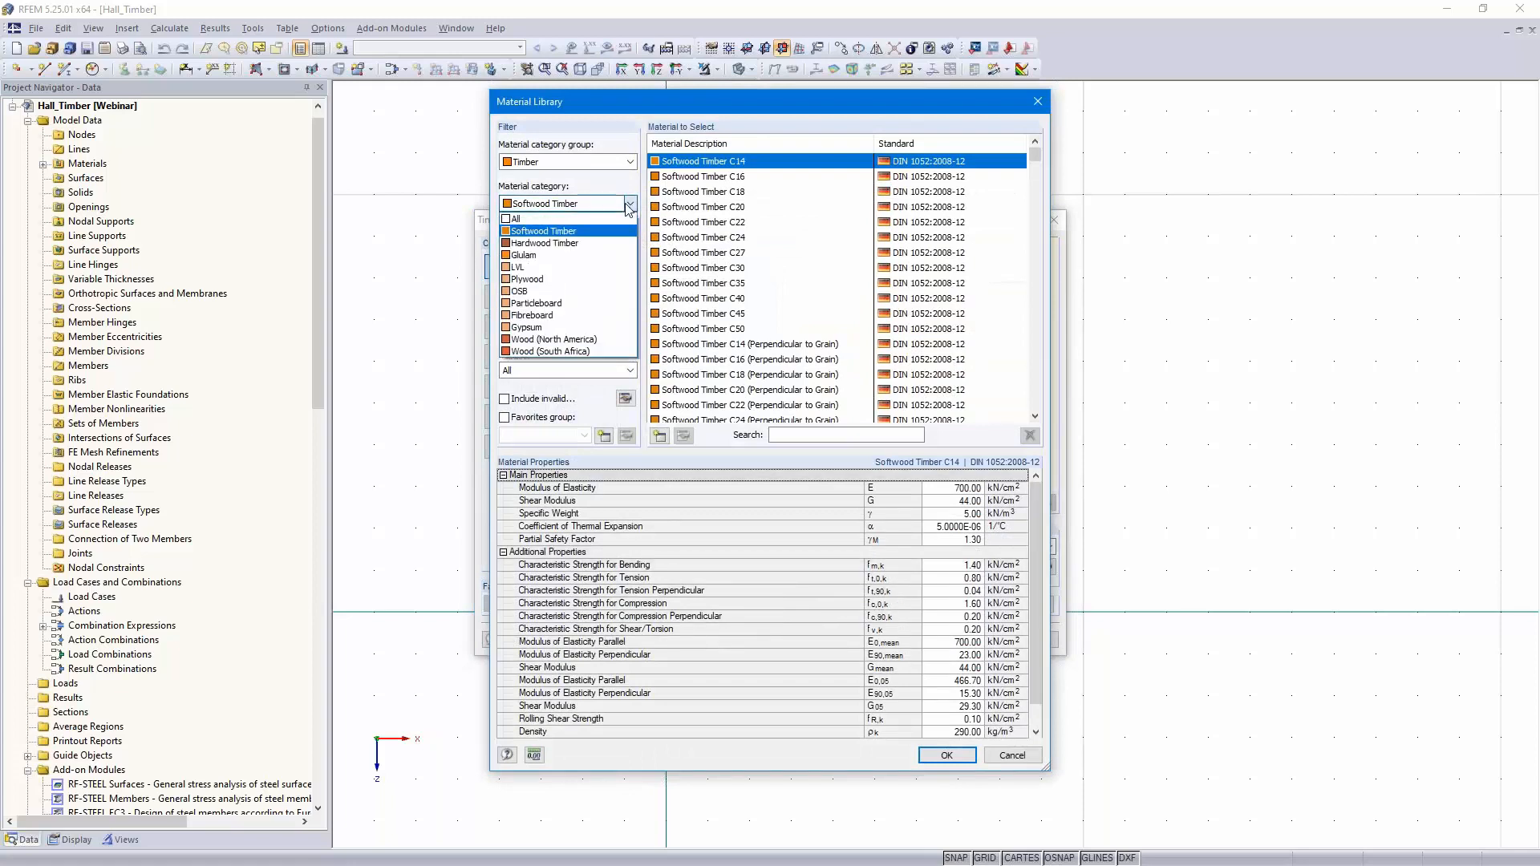
pyautogui.click(585, 256)
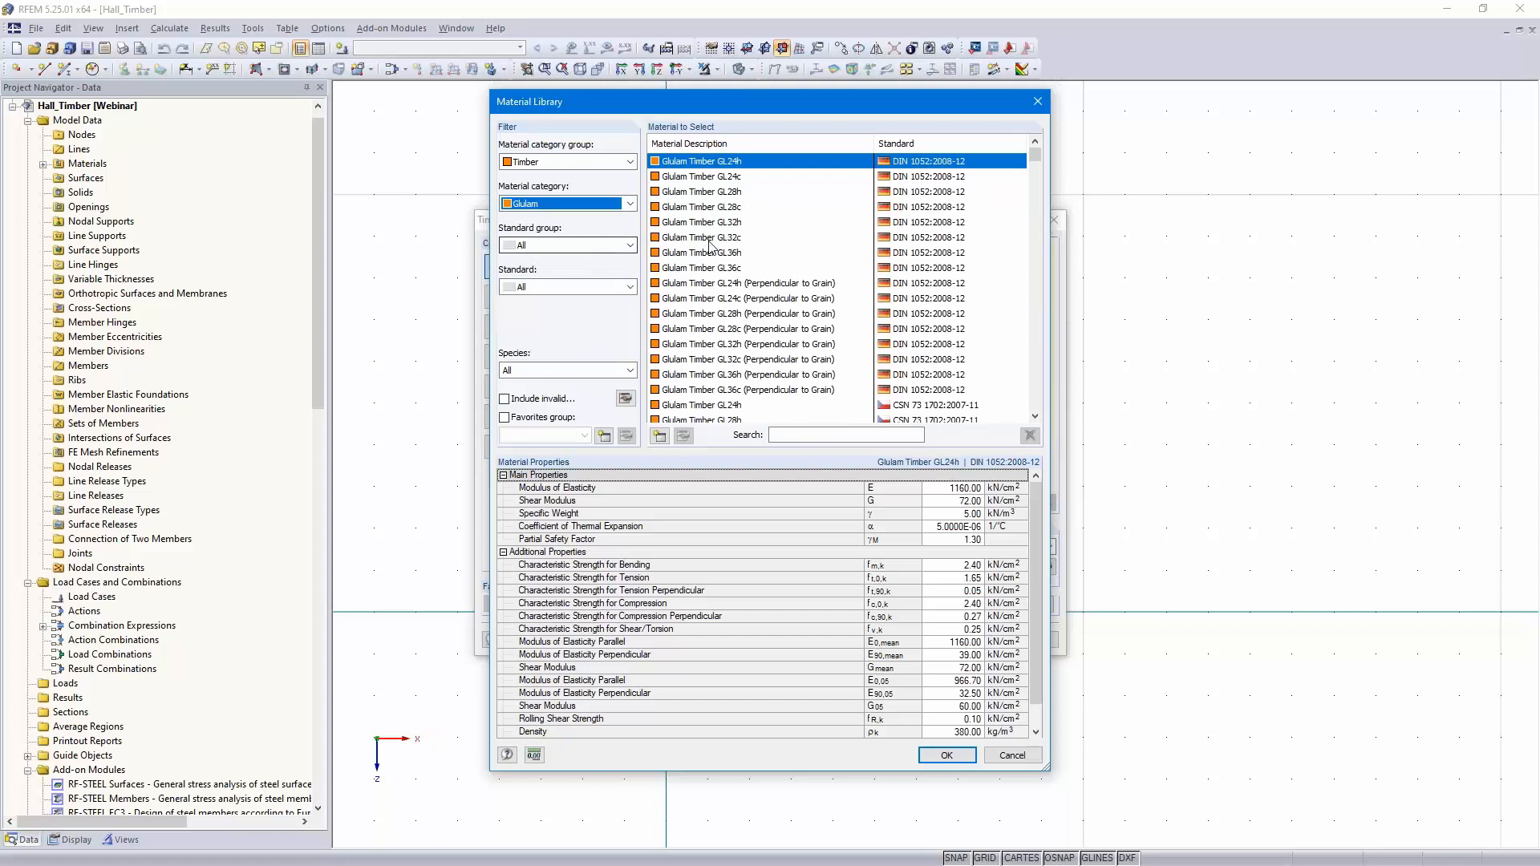
pyautogui.click(612, 245)
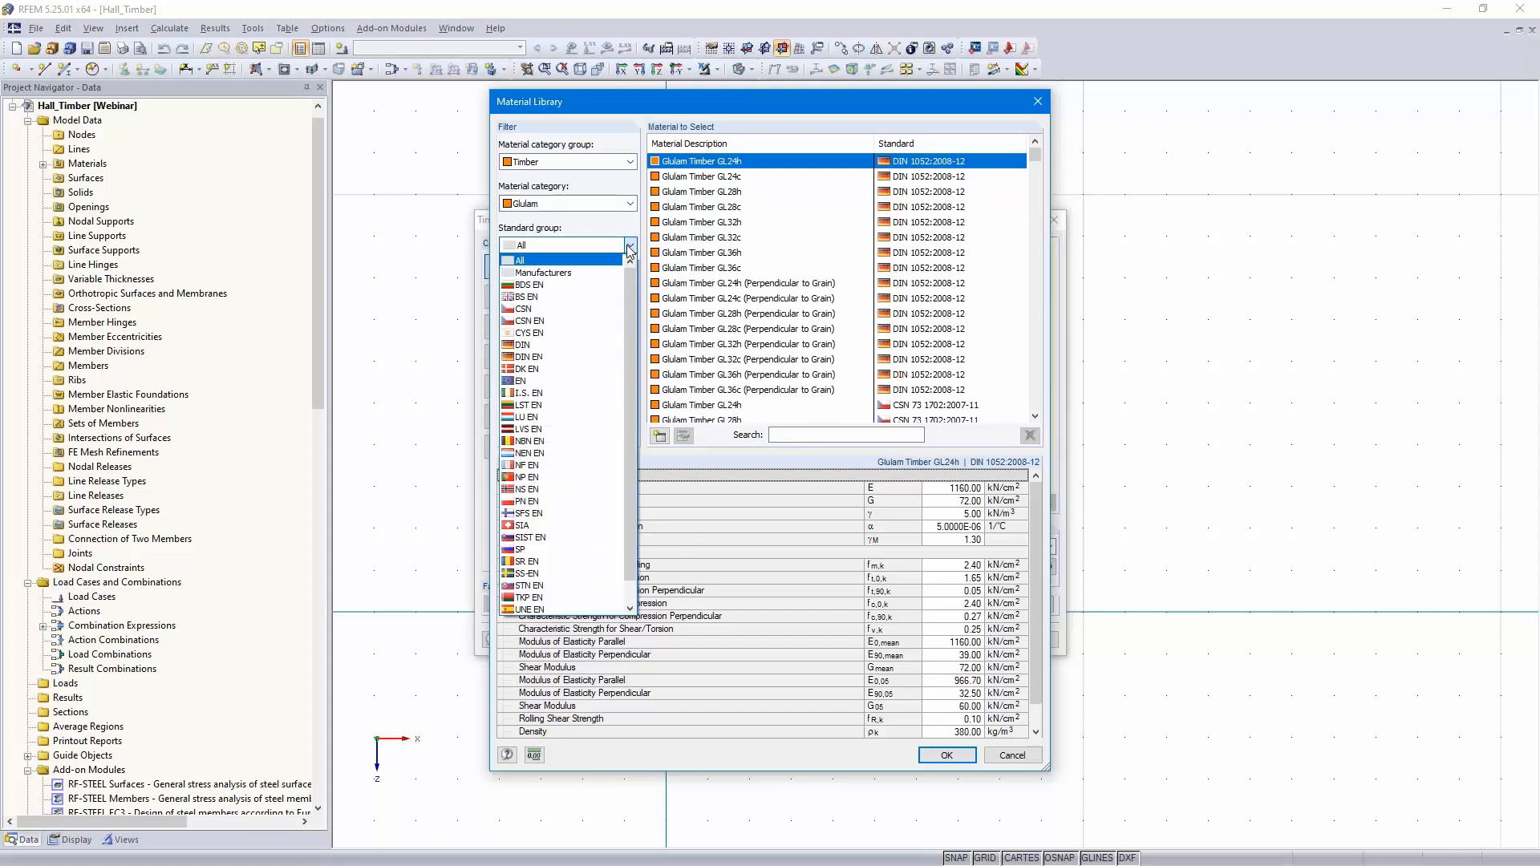
pyautogui.click(568, 357)
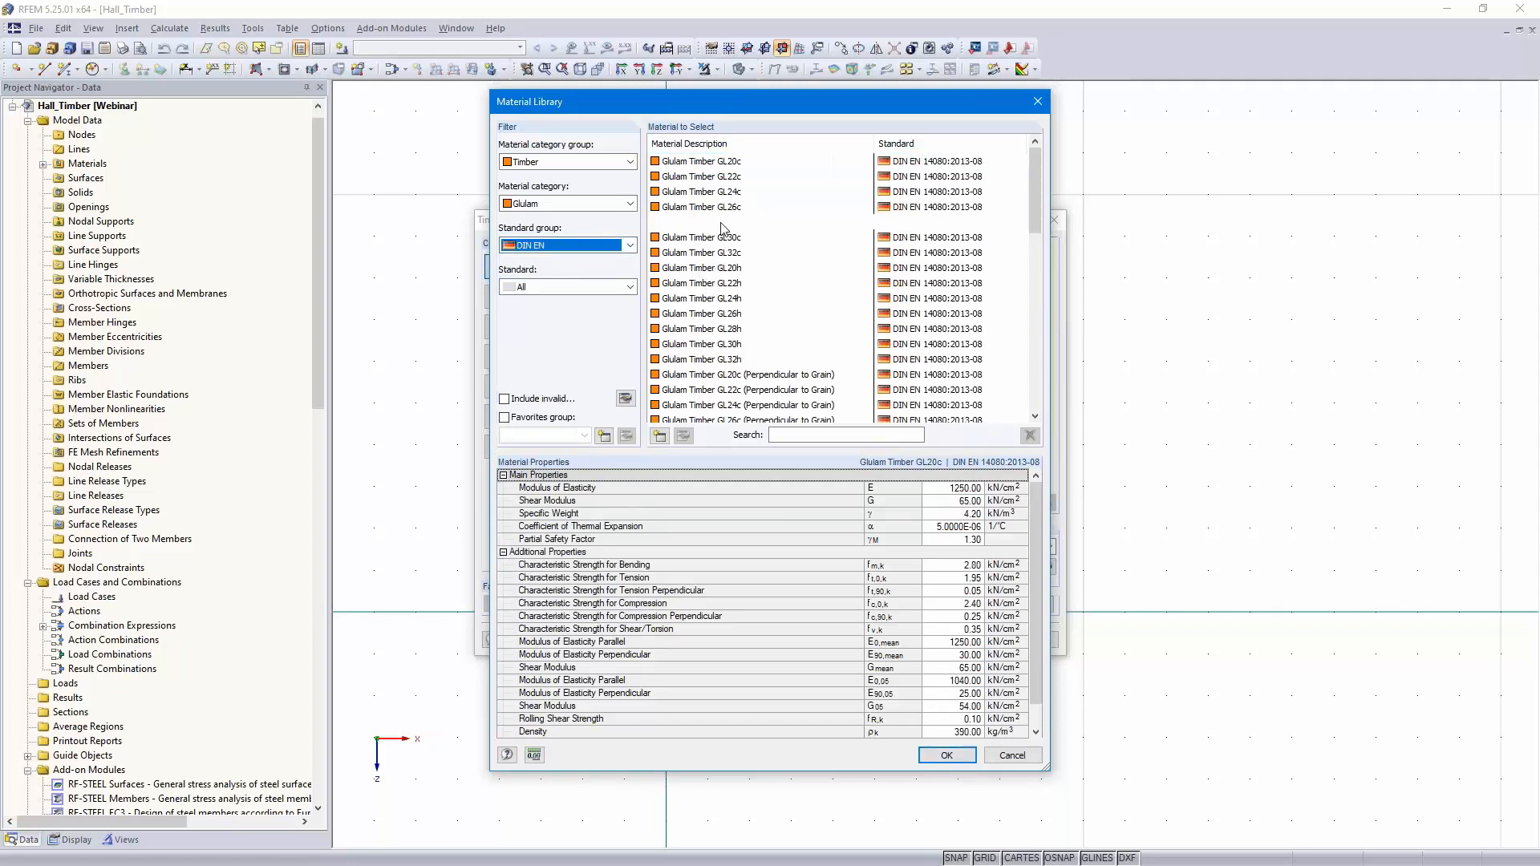
pyautogui.click(723, 224)
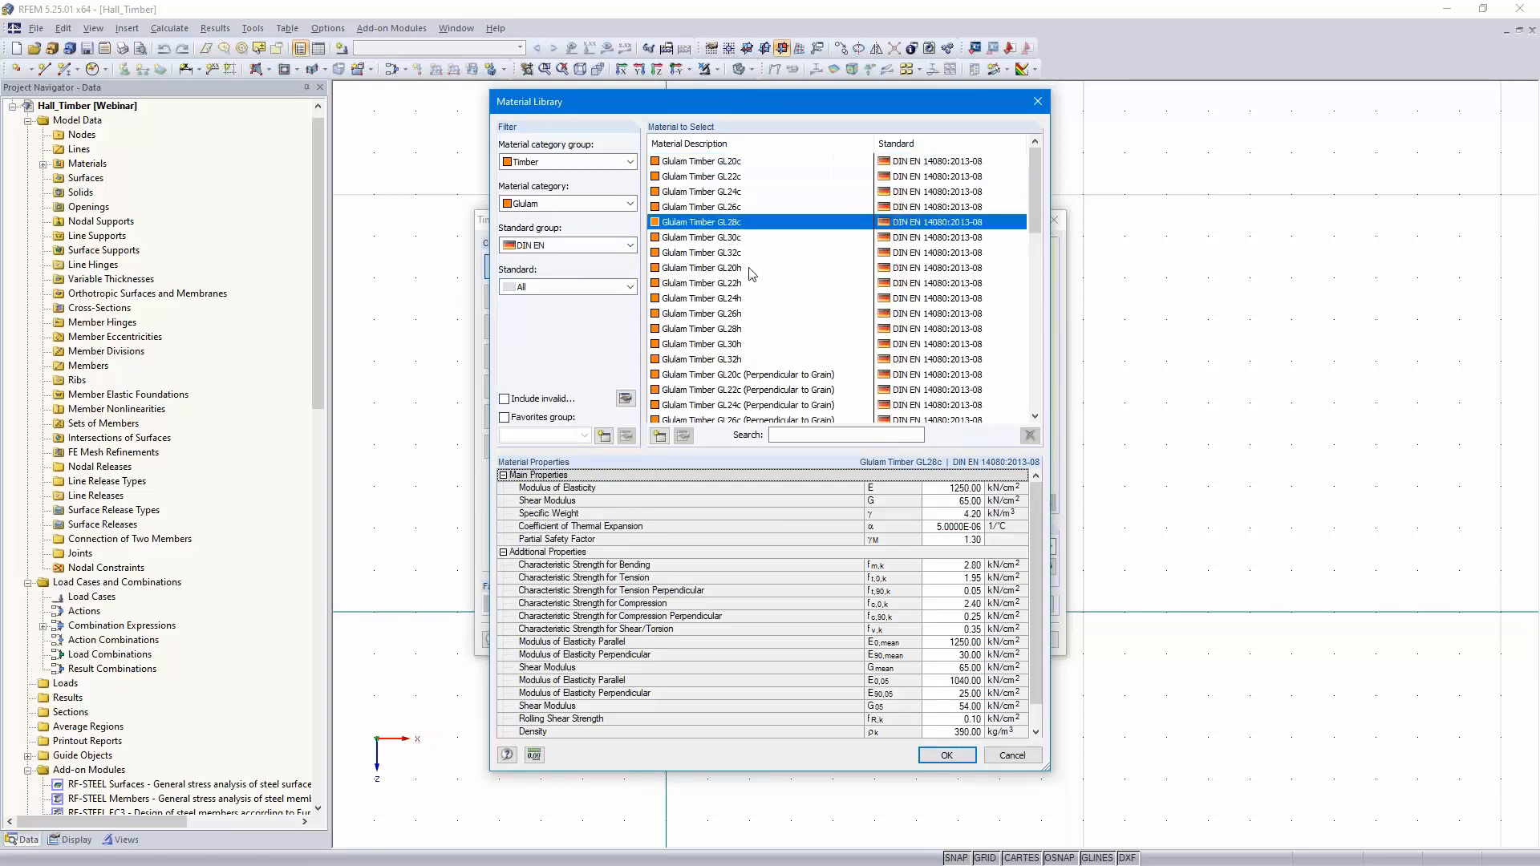
pyautogui.click(948, 755)
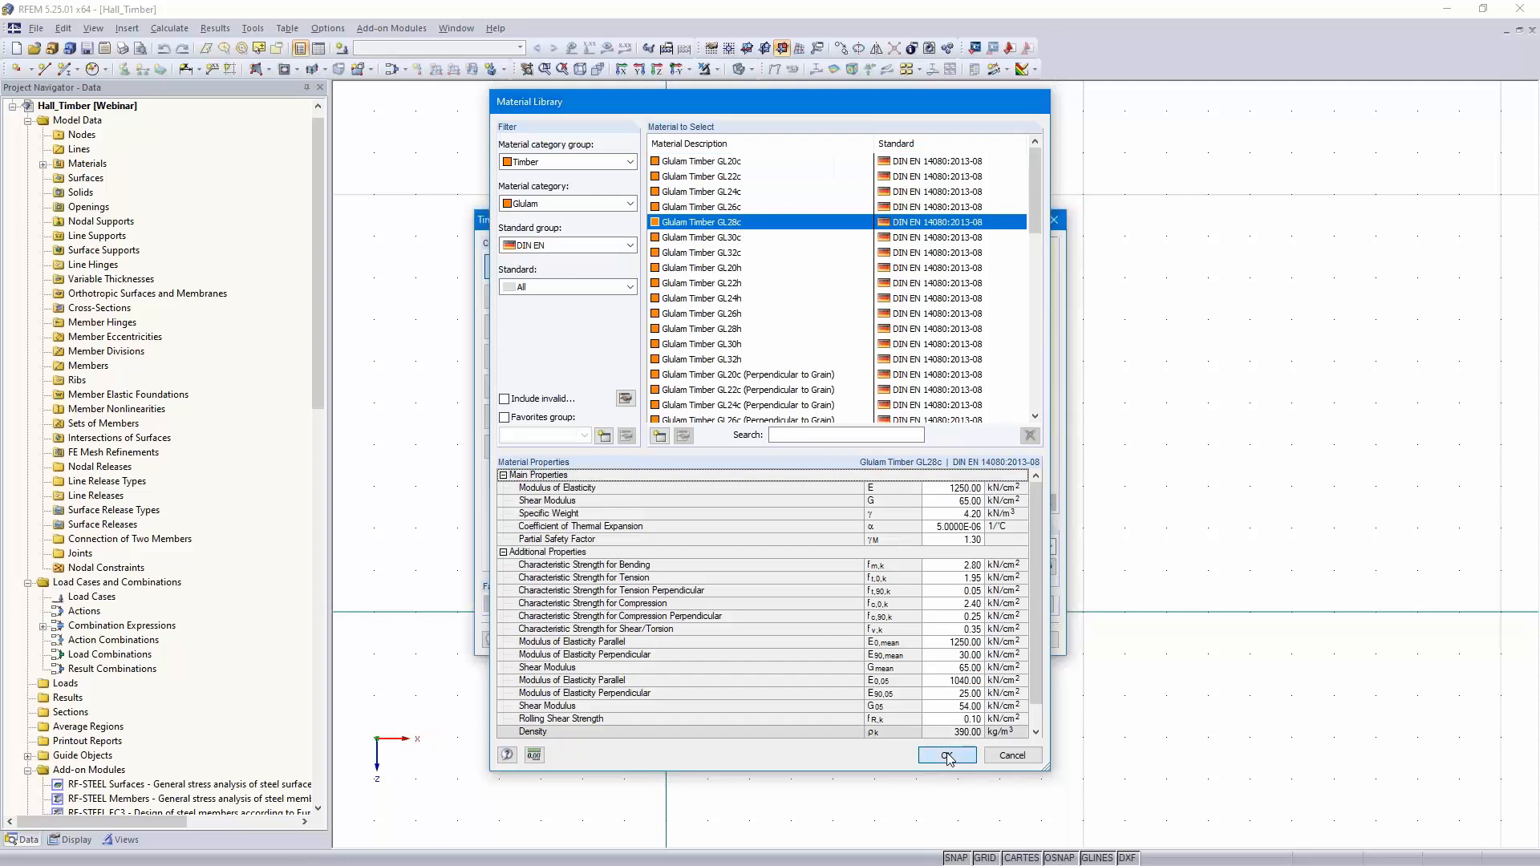
pyautogui.click(955, 640)
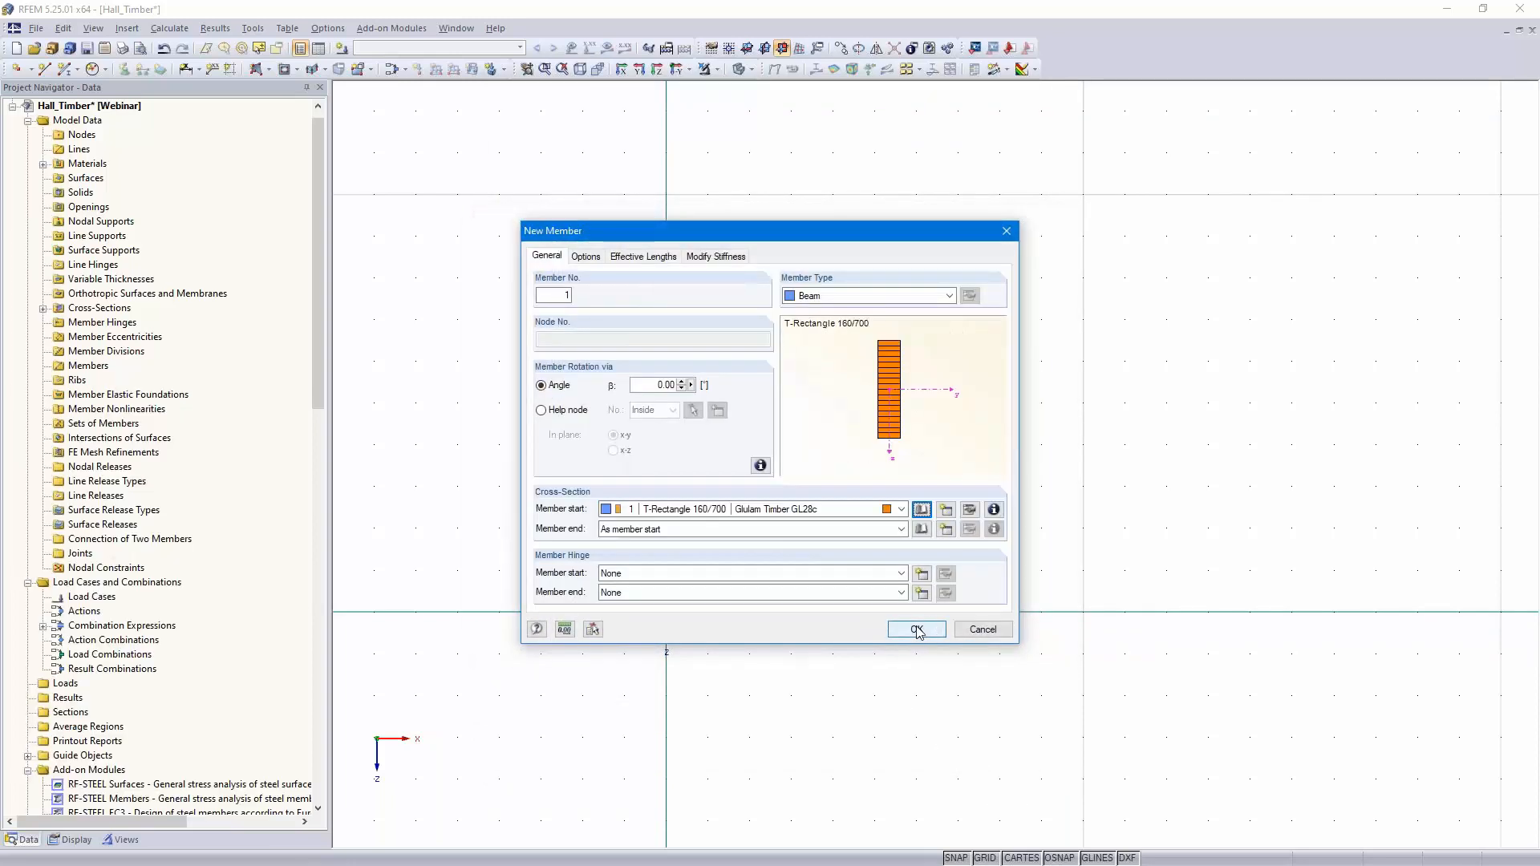
# Draw a column about 5 m high from the origin and a sloping rafter from its top to X 10 m, Z -6 m
pyautogui.click(917, 630)
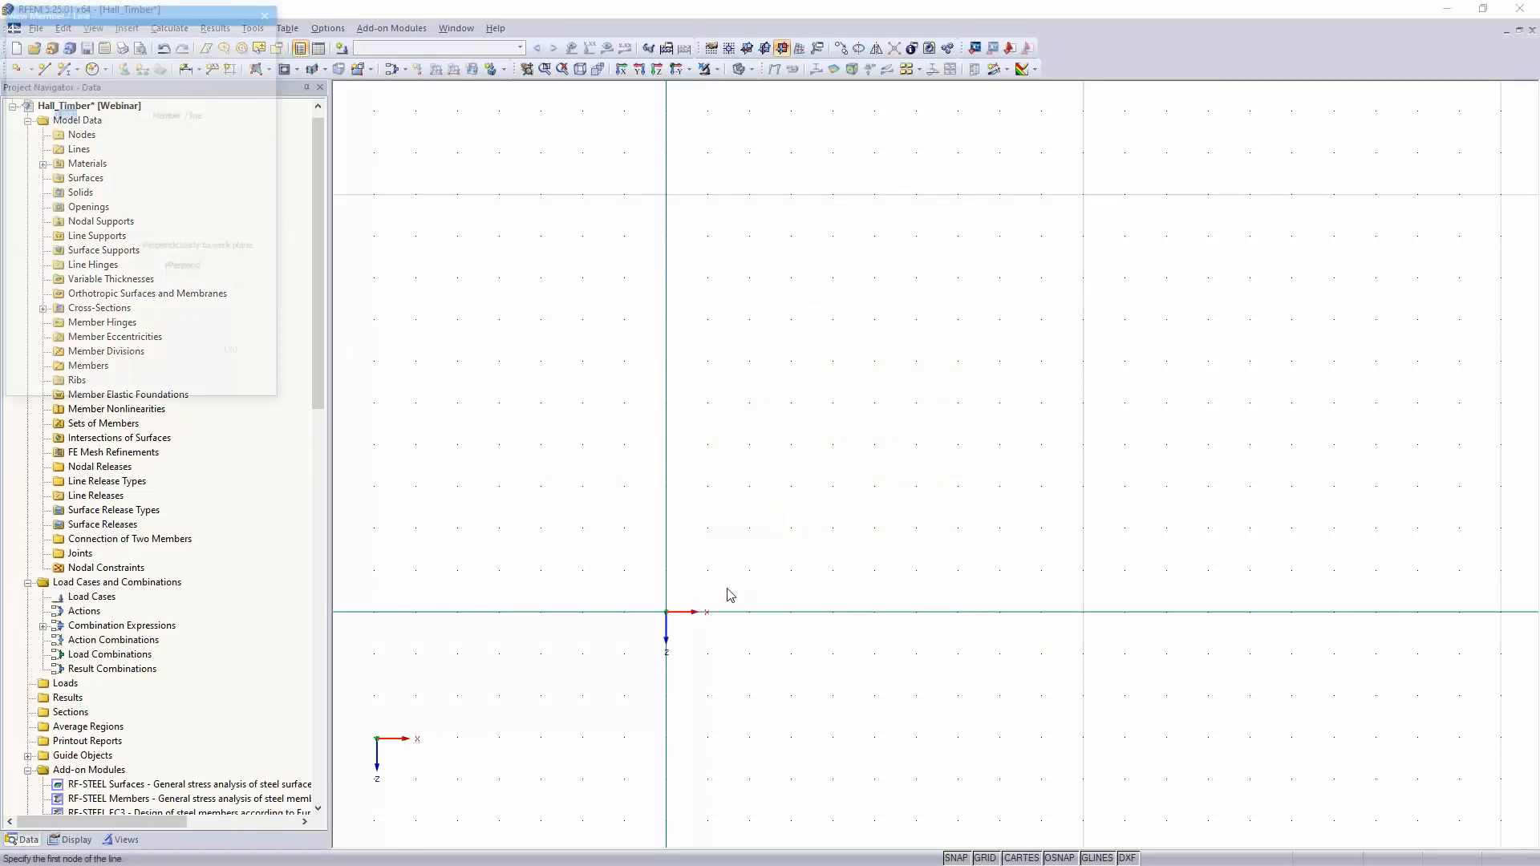
pyautogui.click(666, 612)
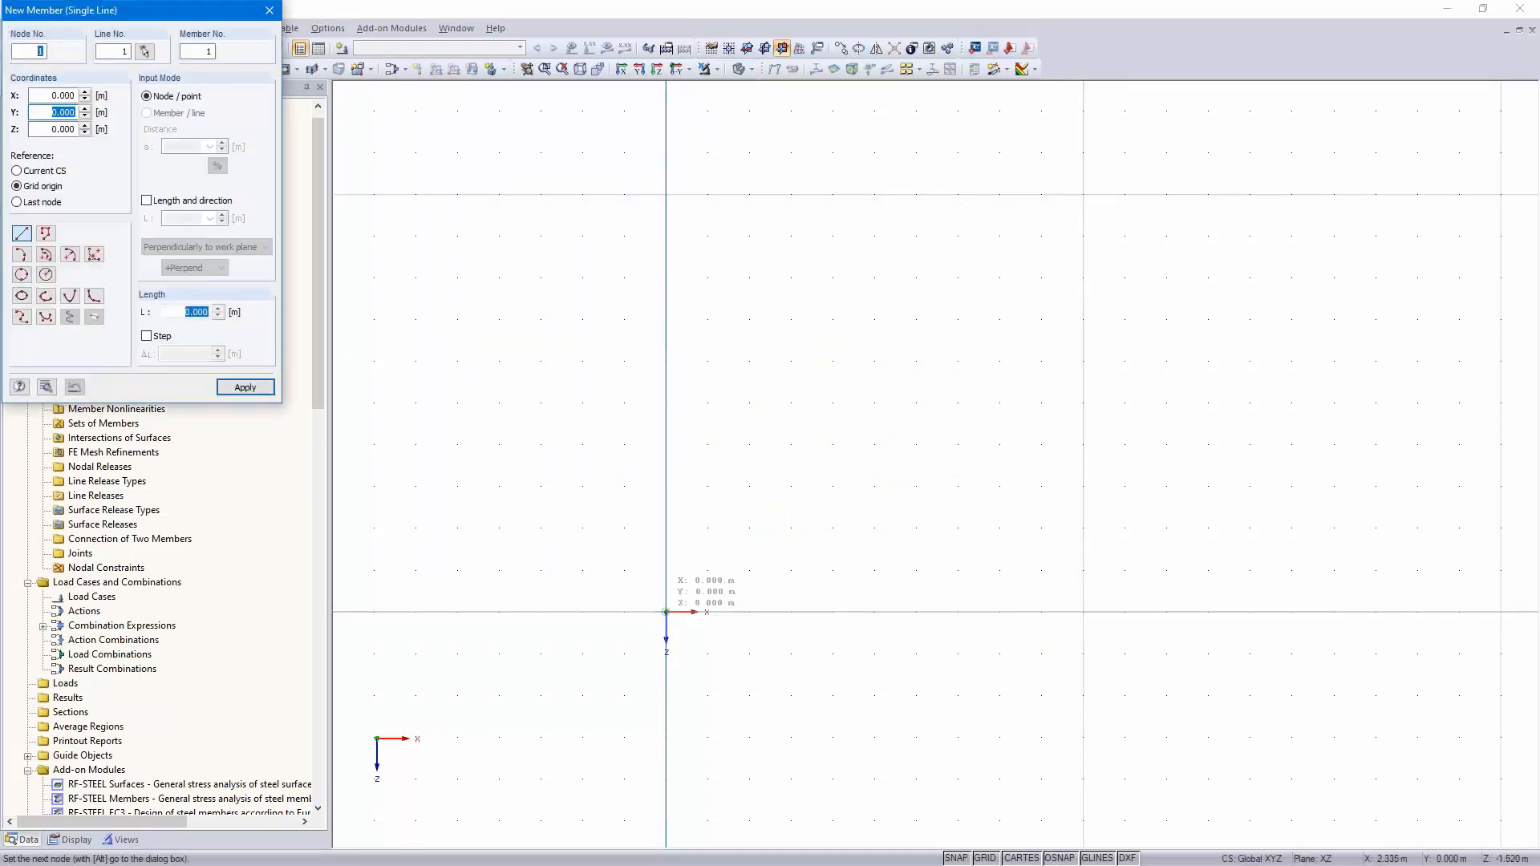
pyautogui.click(666, 402)
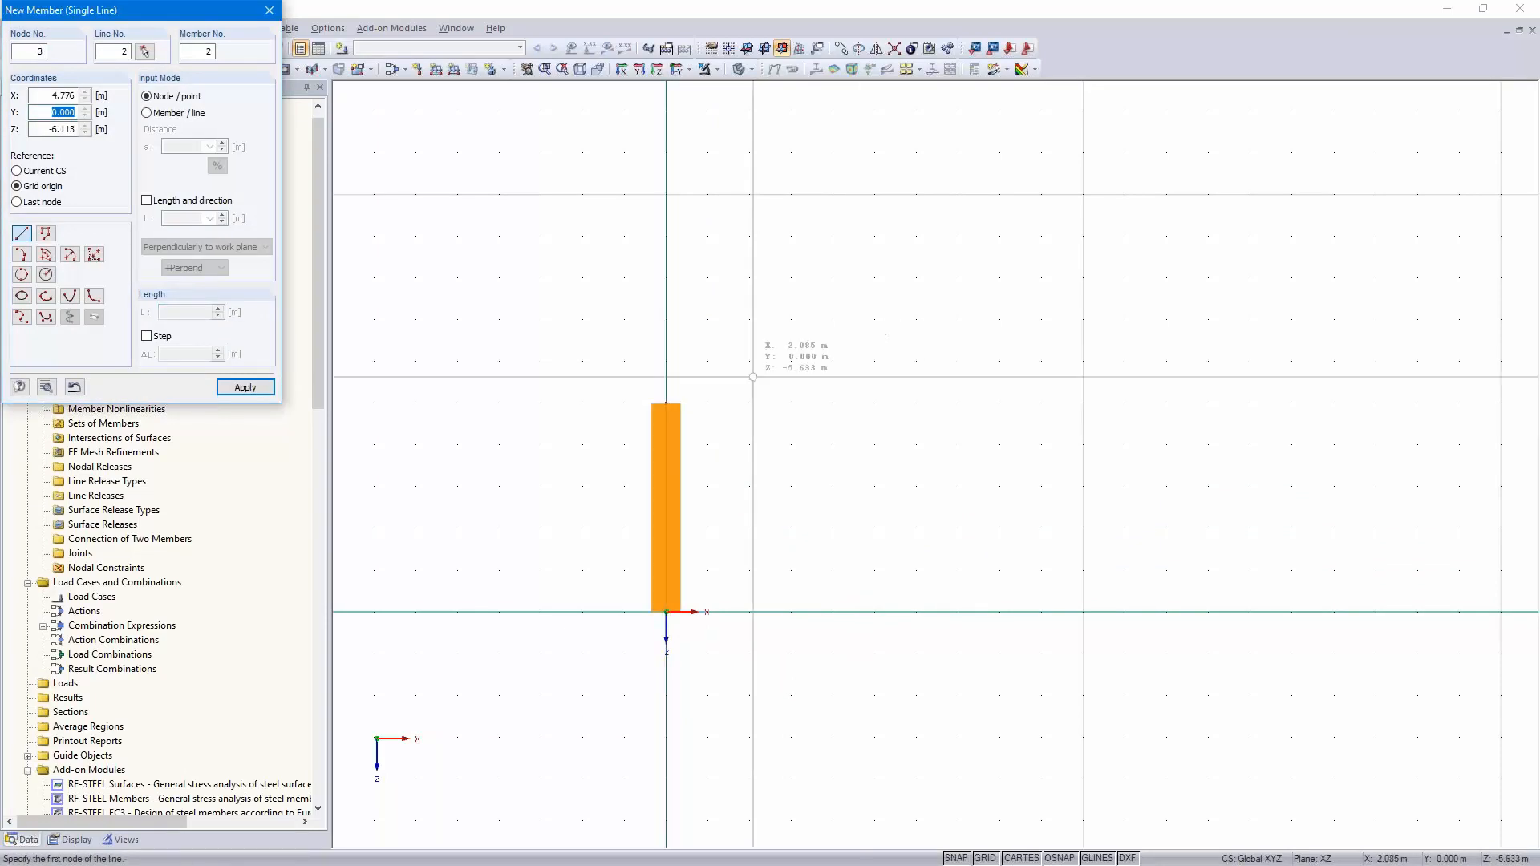
pyautogui.click(666, 402)
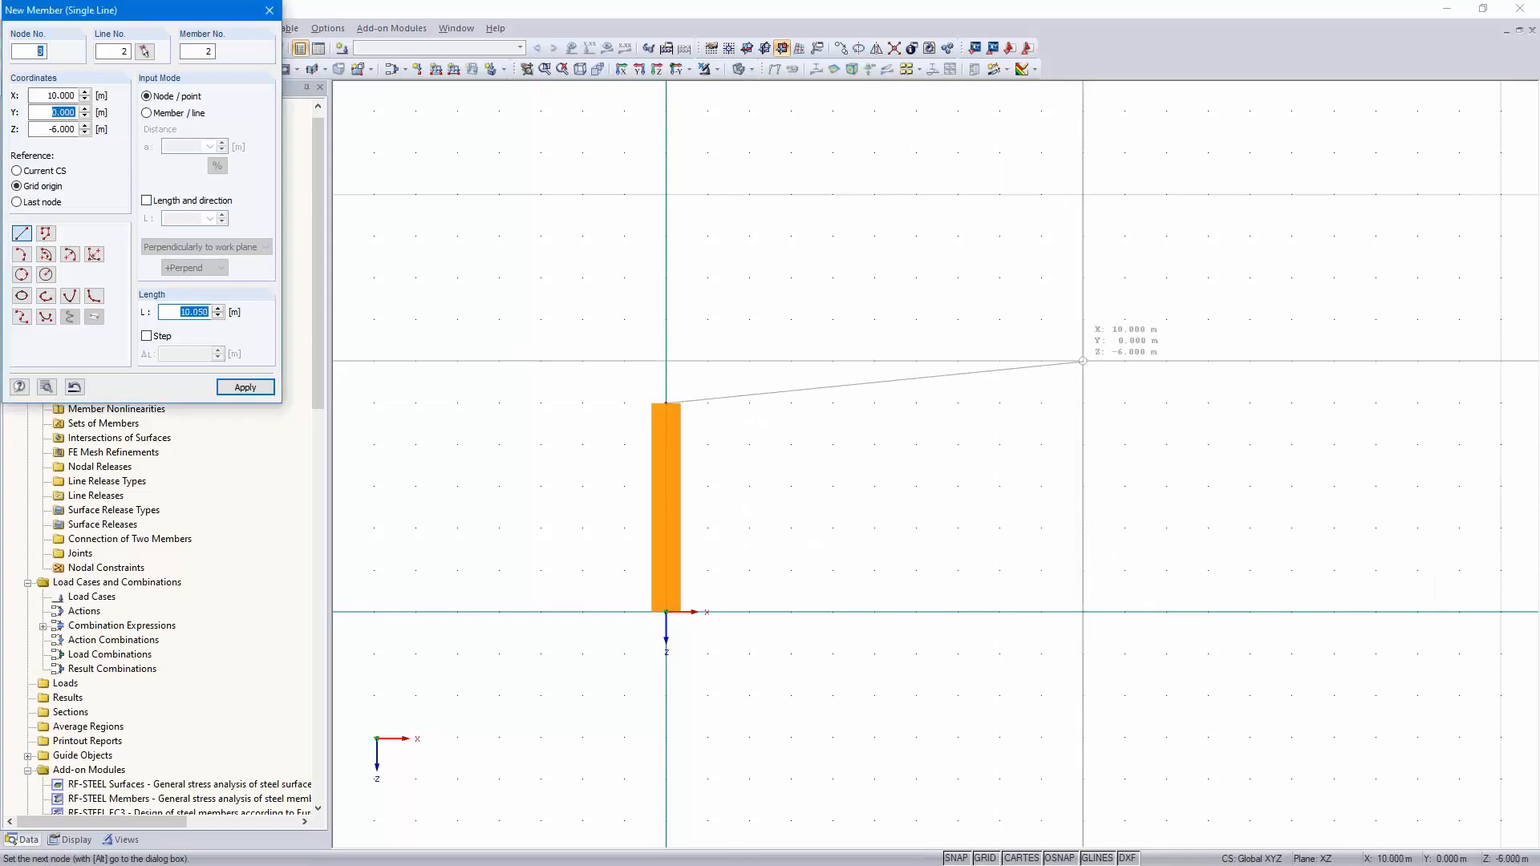
pyautogui.click(1084, 361)
pyautogui.press('Escape')
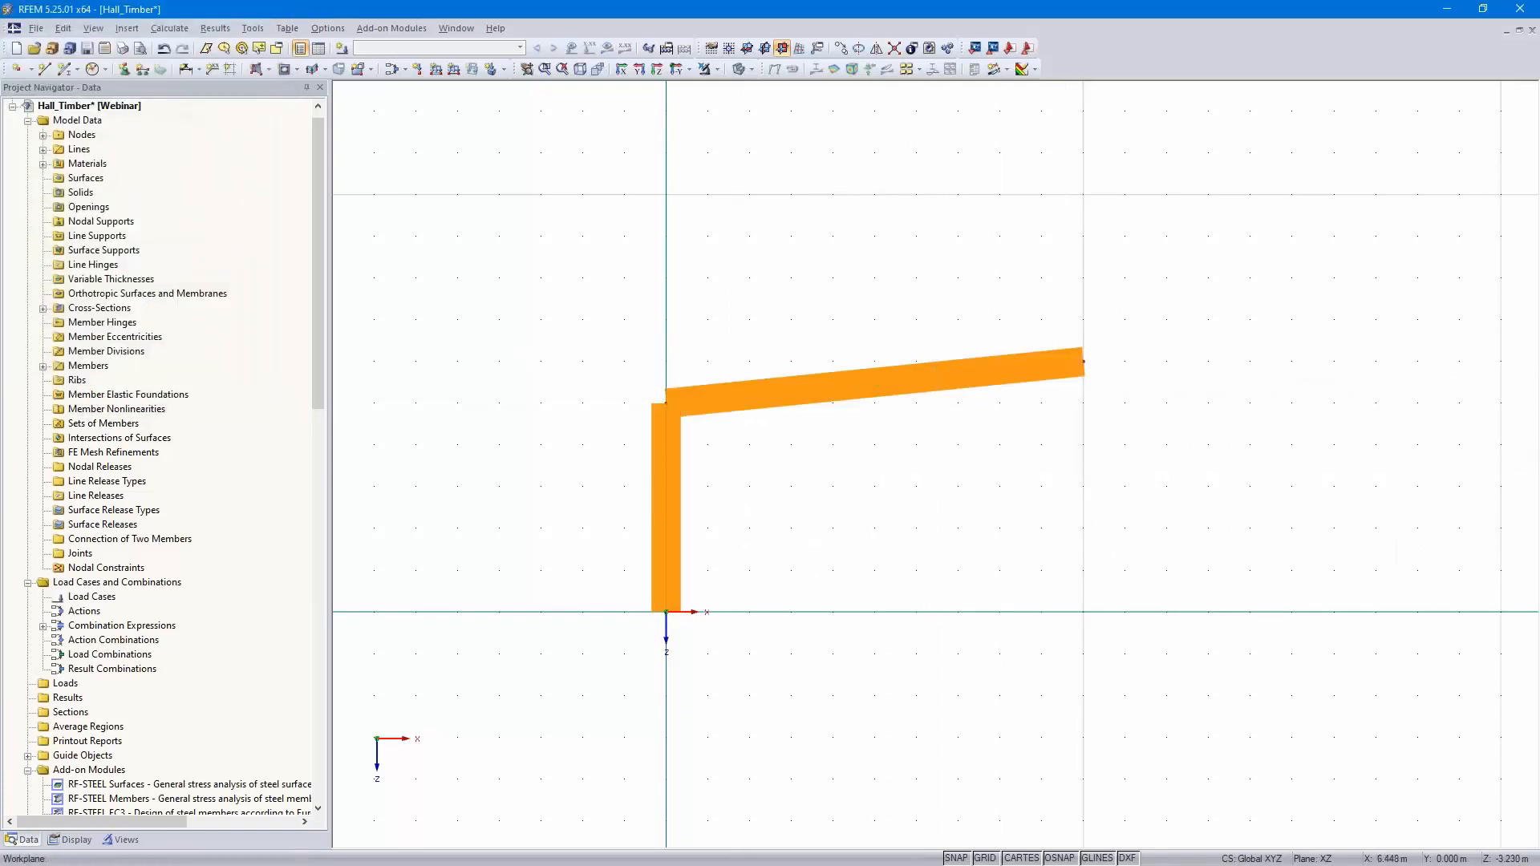
# Assign a new member hinge to the rafter's start, releasing the φy and φz rotations in the local member axes
pyautogui.doubleClick(826, 391)
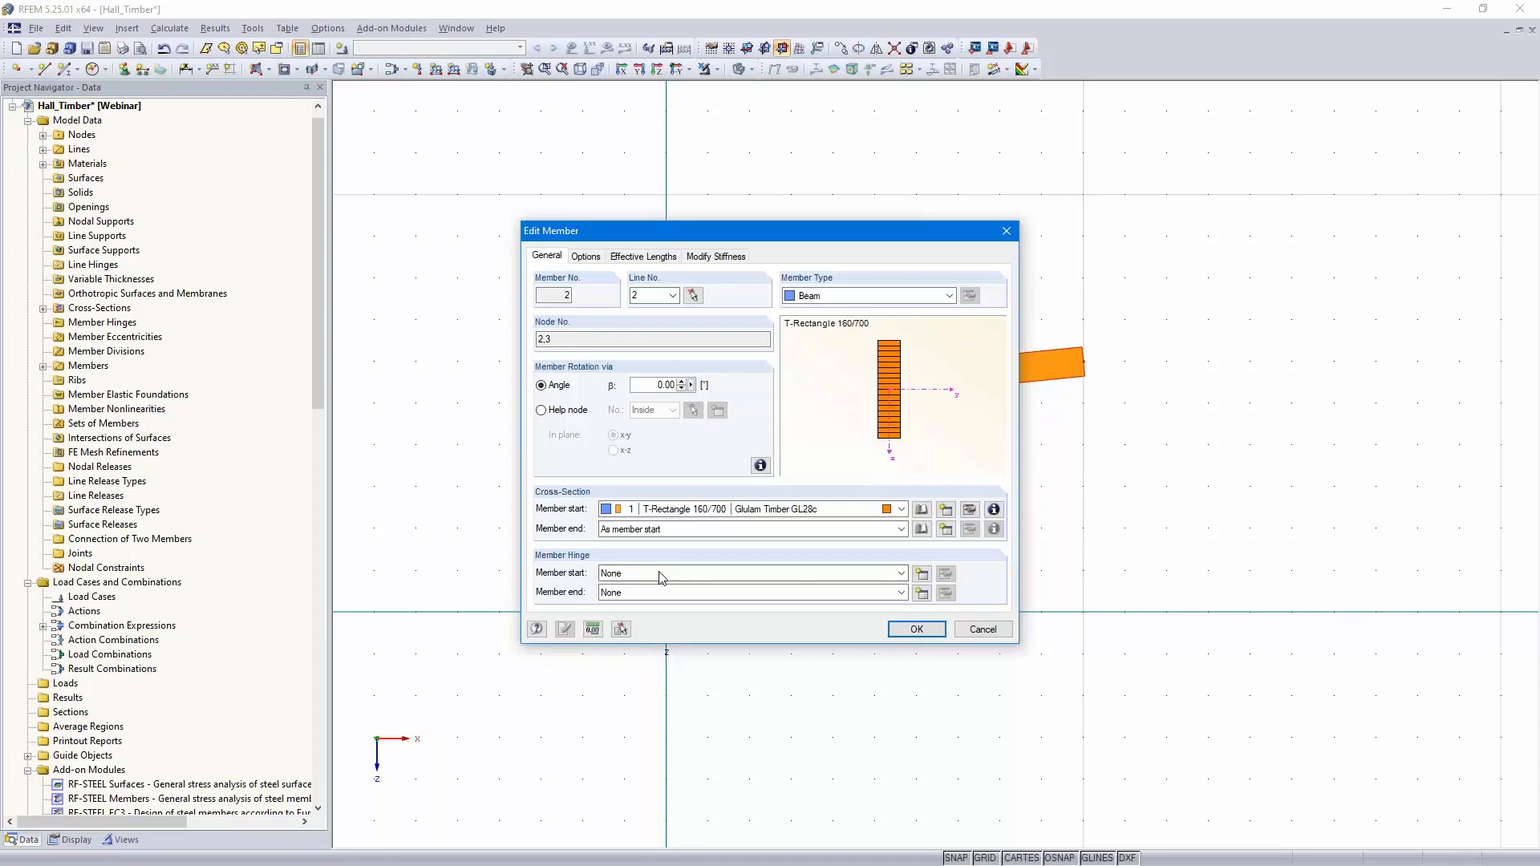
pyautogui.click(921, 574)
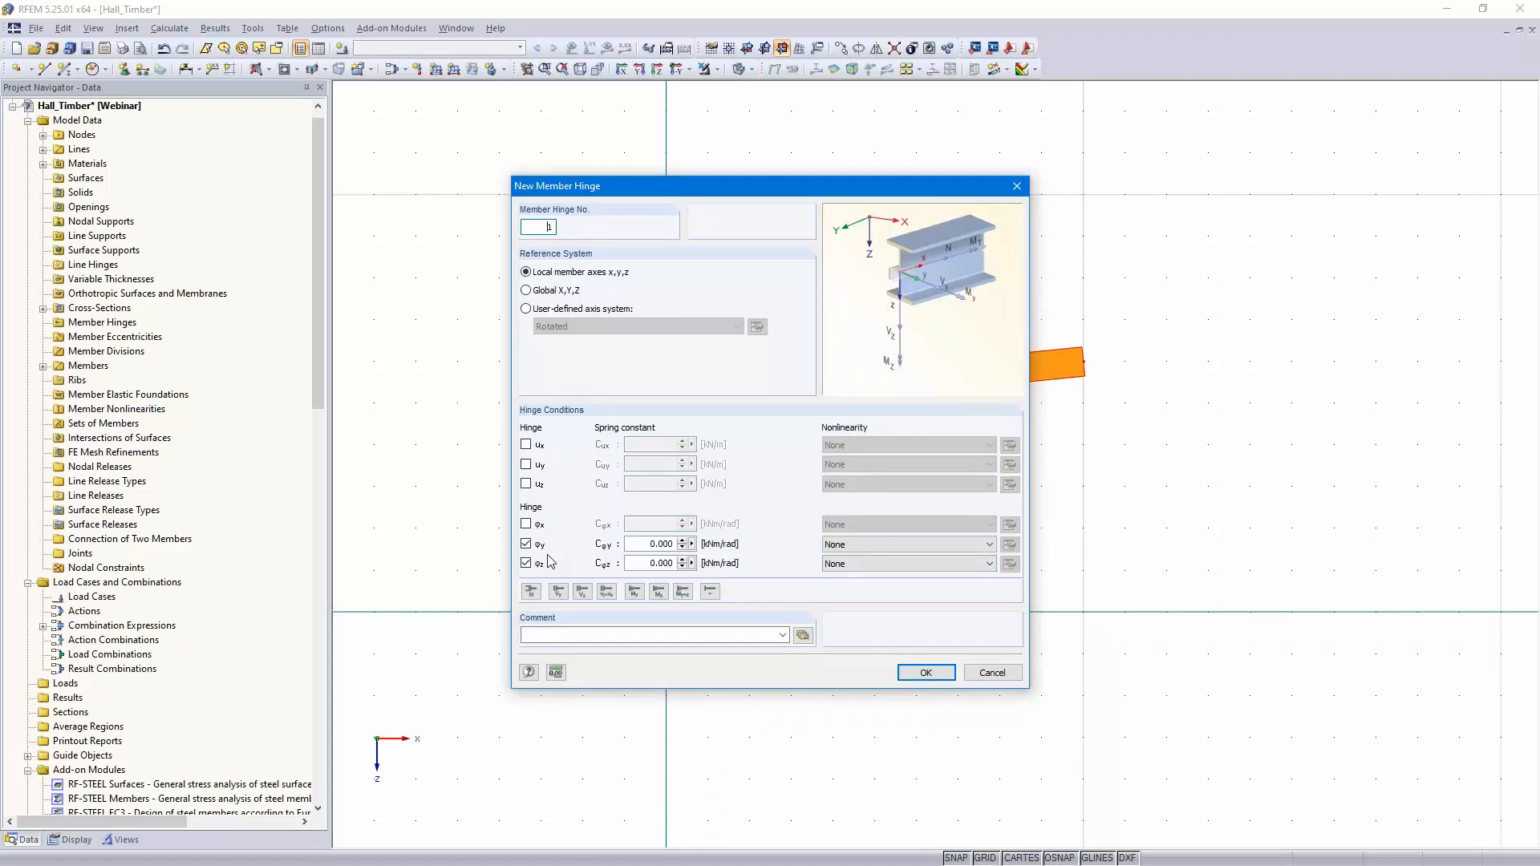
pyautogui.click(924, 674)
pyautogui.click(917, 629)
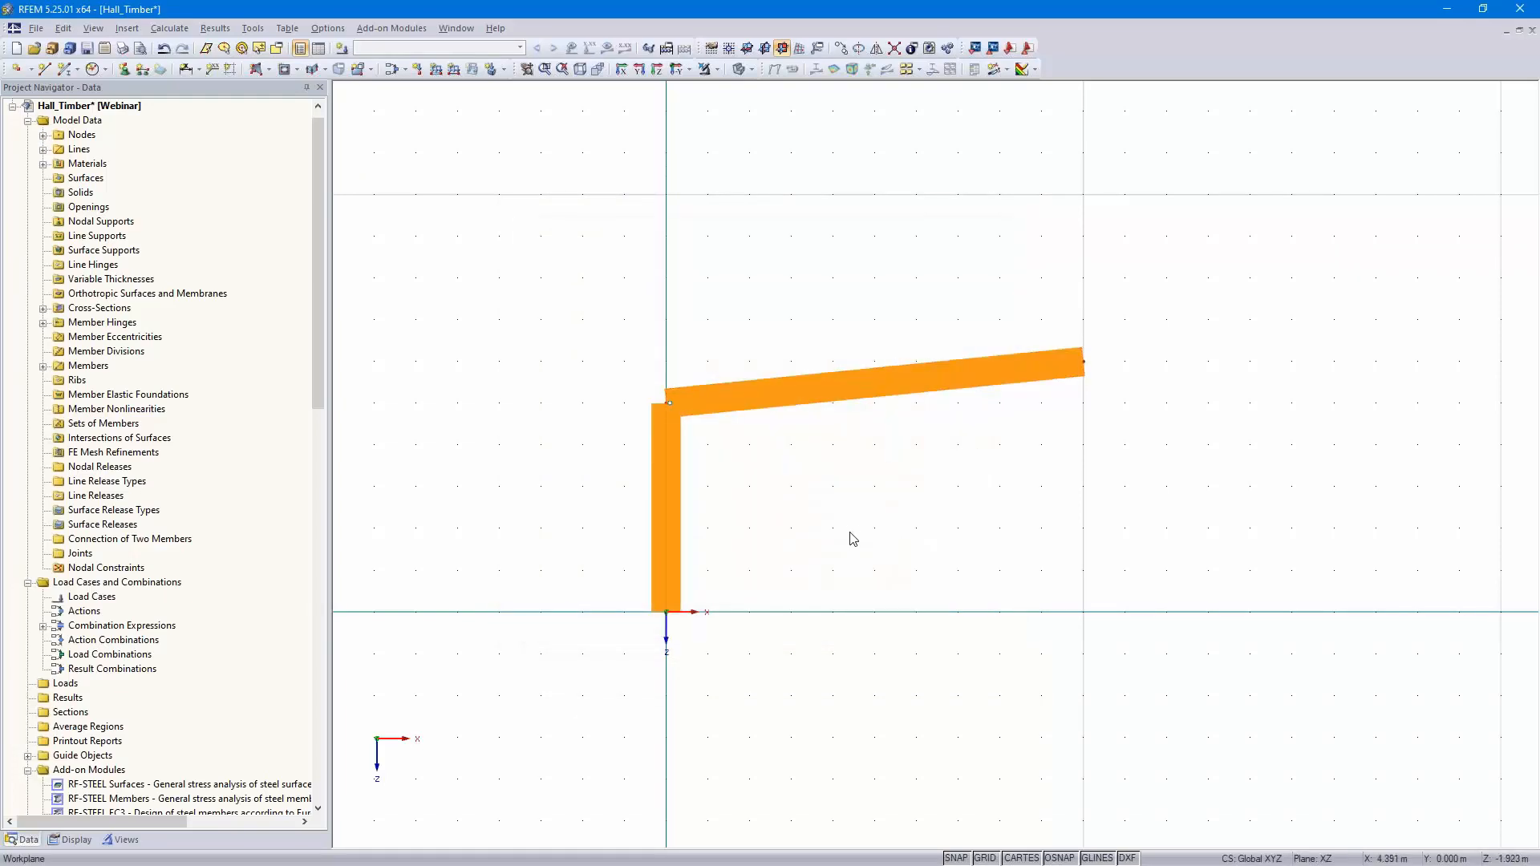
# Divide the rafter into two equal members with one intermediate node
pyautogui.moveTo(858, 391)
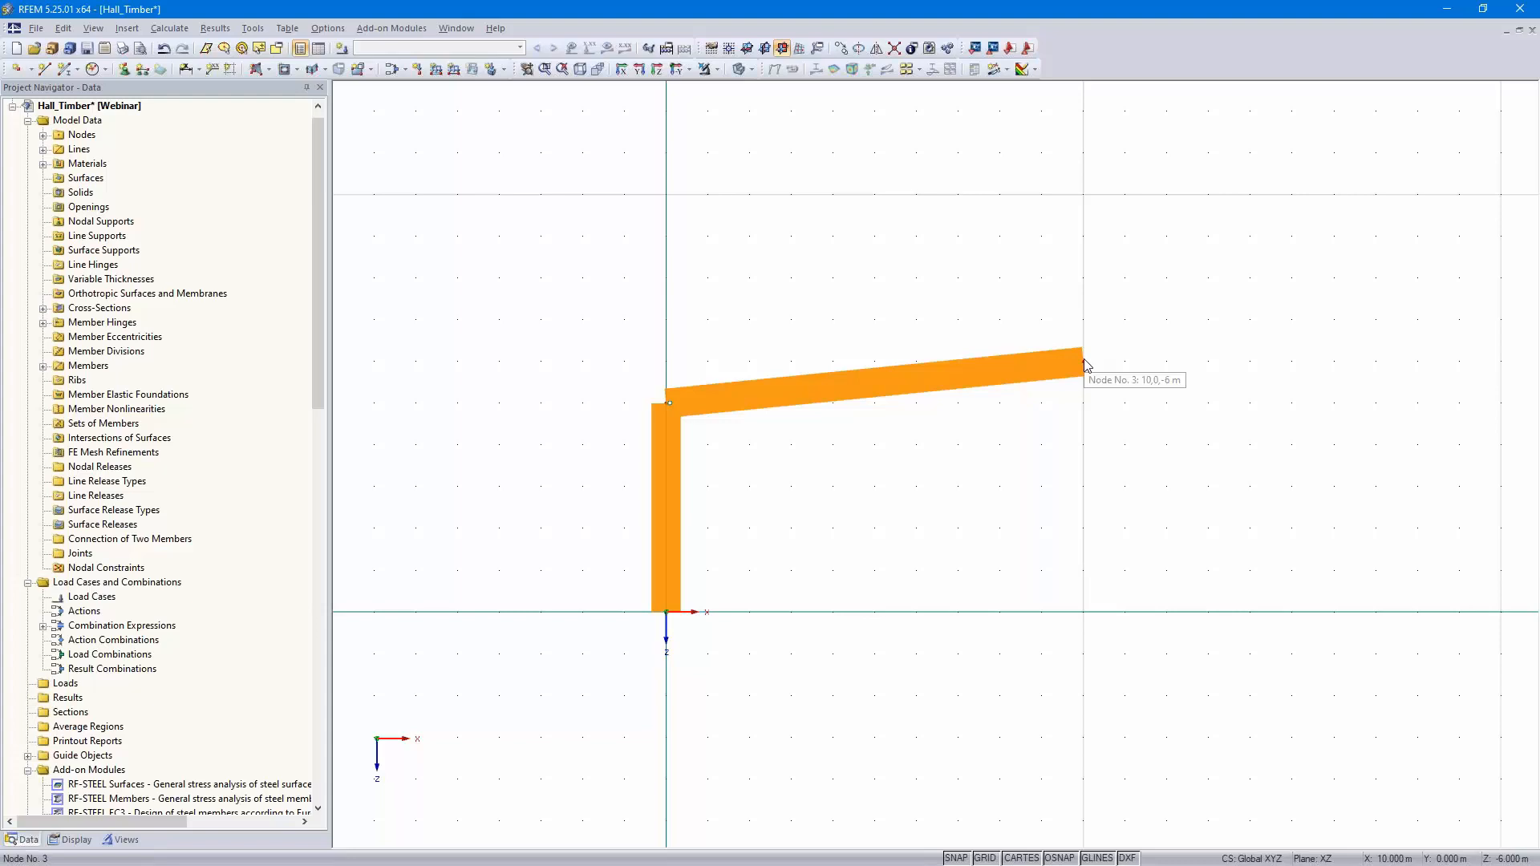
pyautogui.rightClick(873, 380)
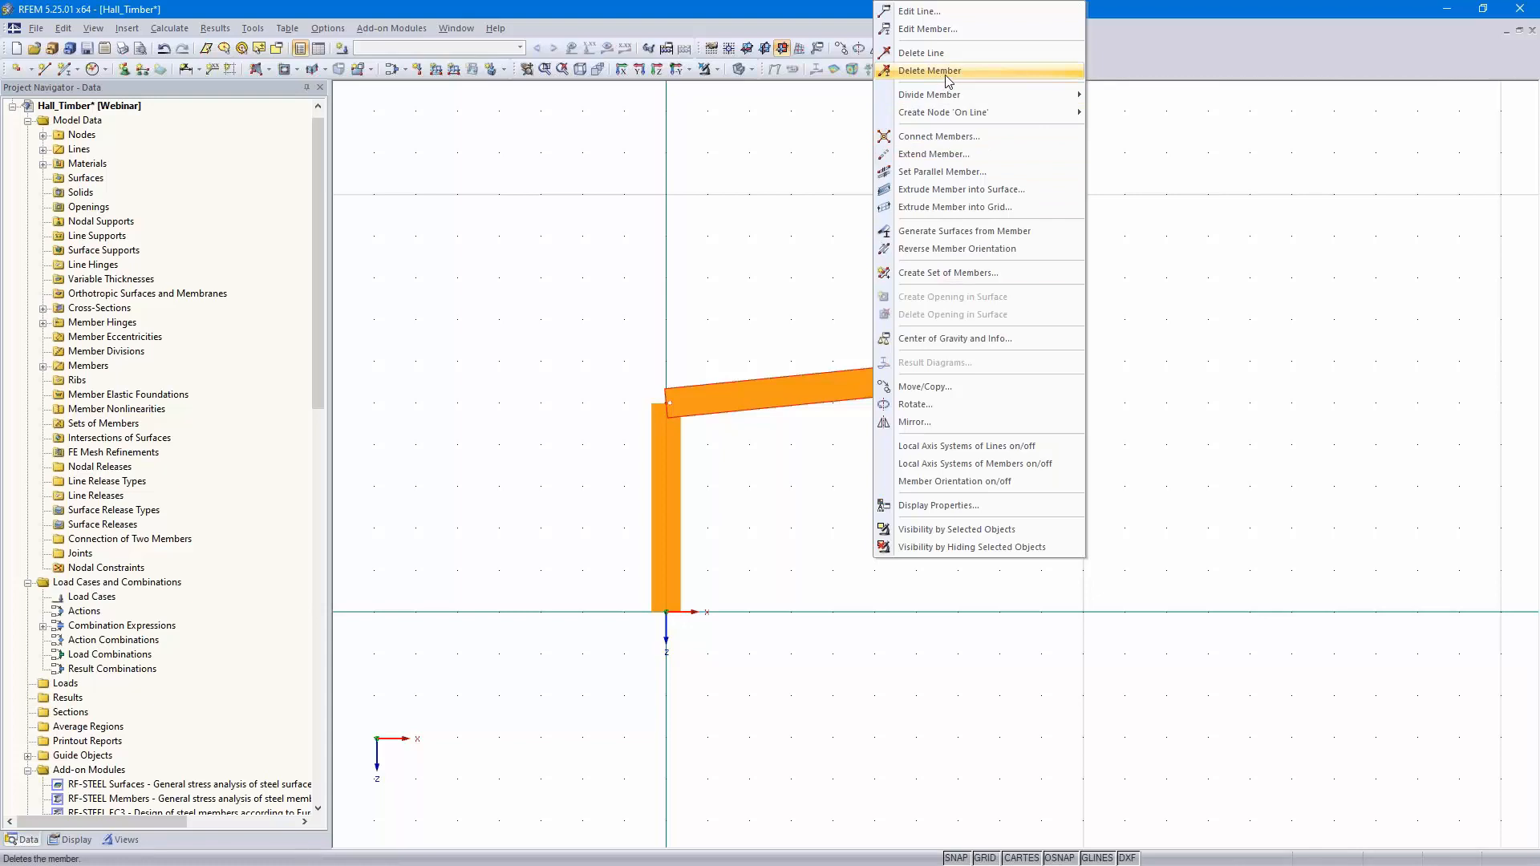
pyautogui.moveTo(963, 96)
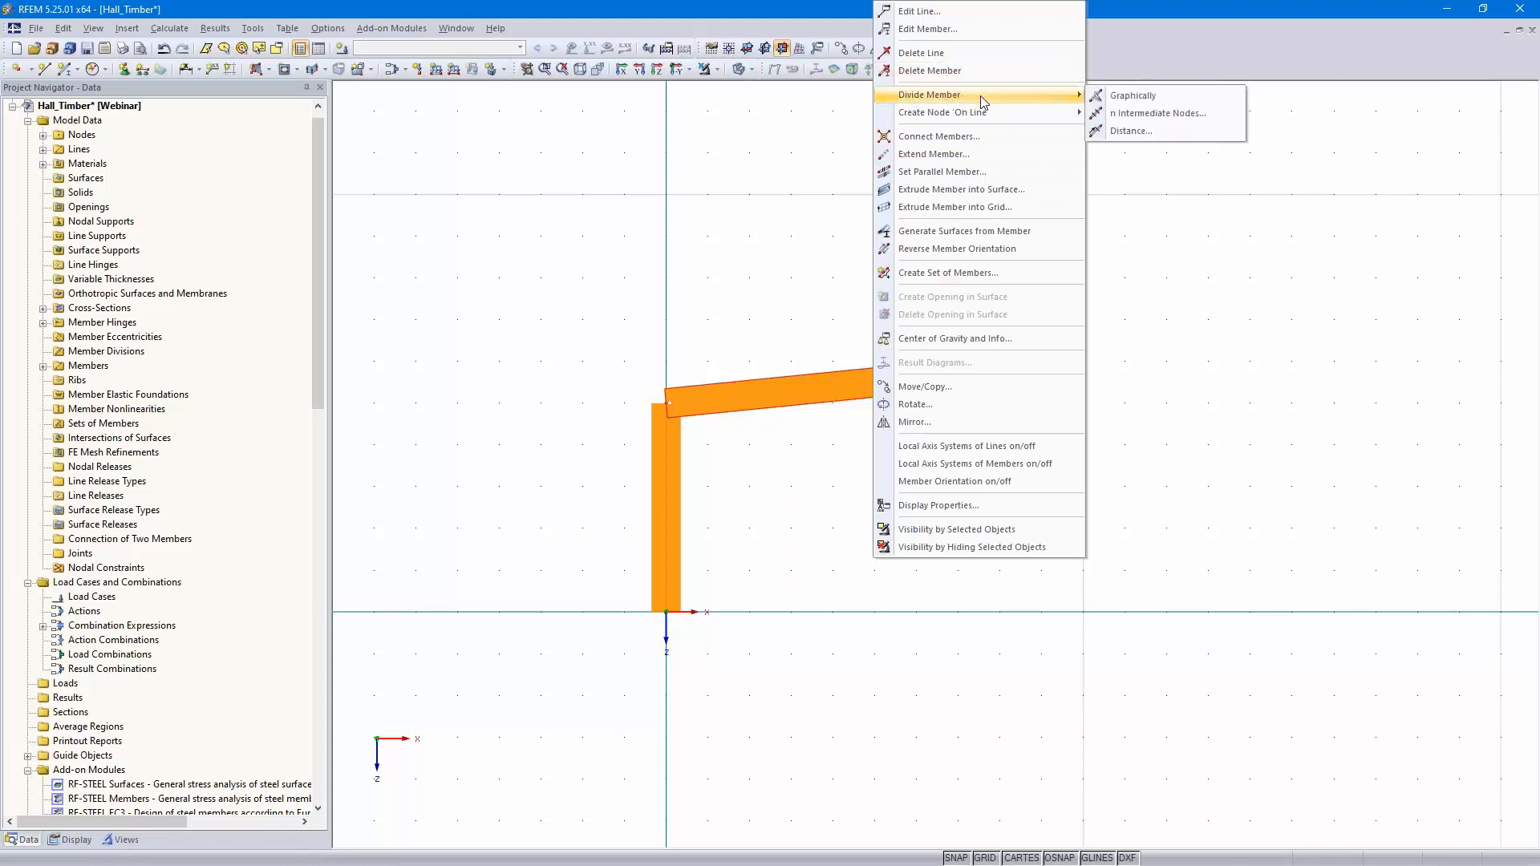
pyautogui.click(1169, 117)
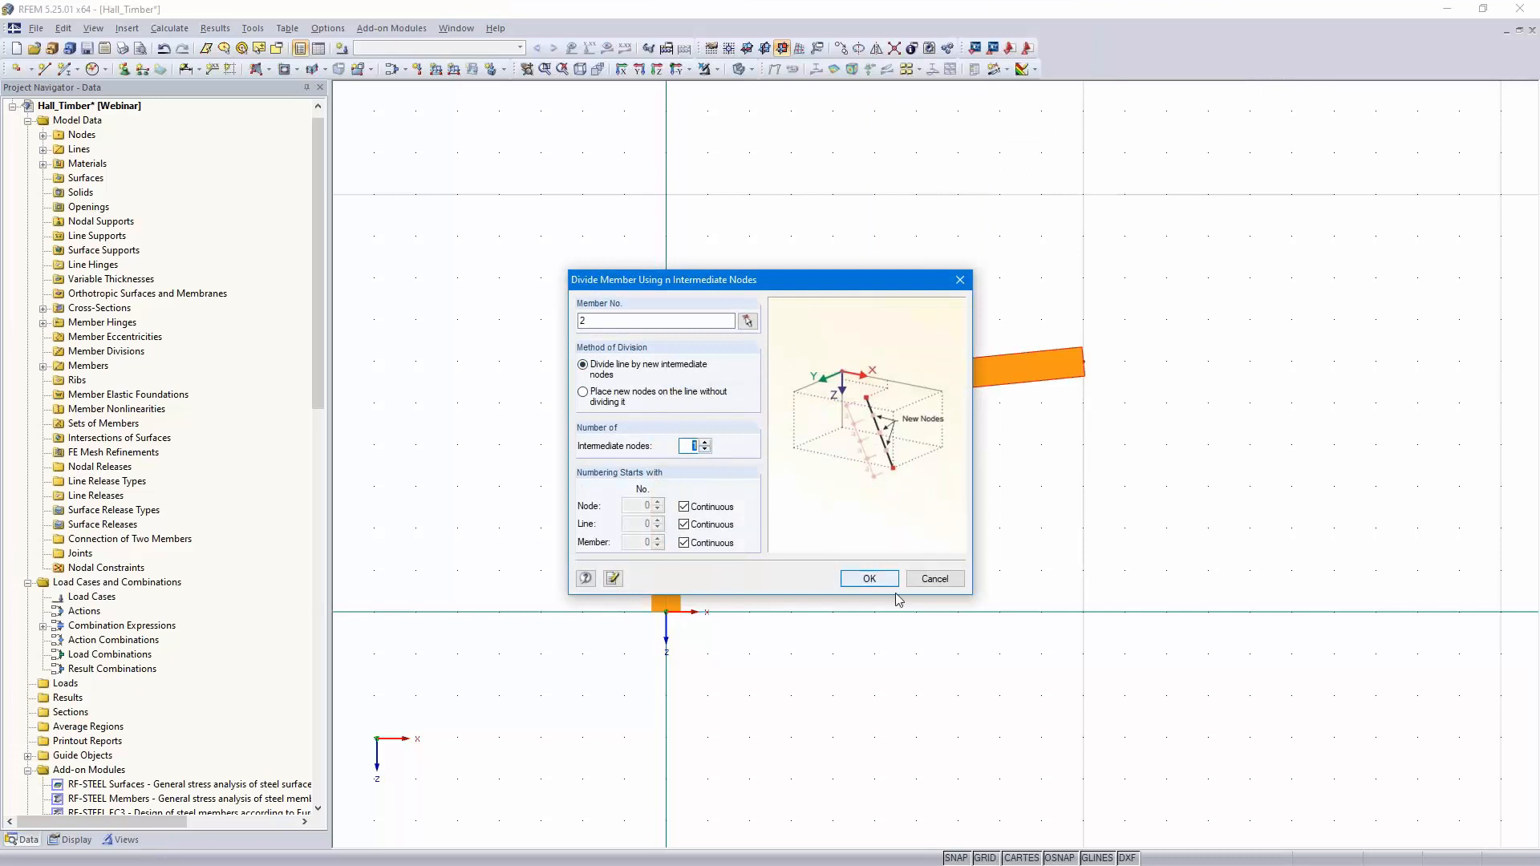
pyautogui.click(866, 578)
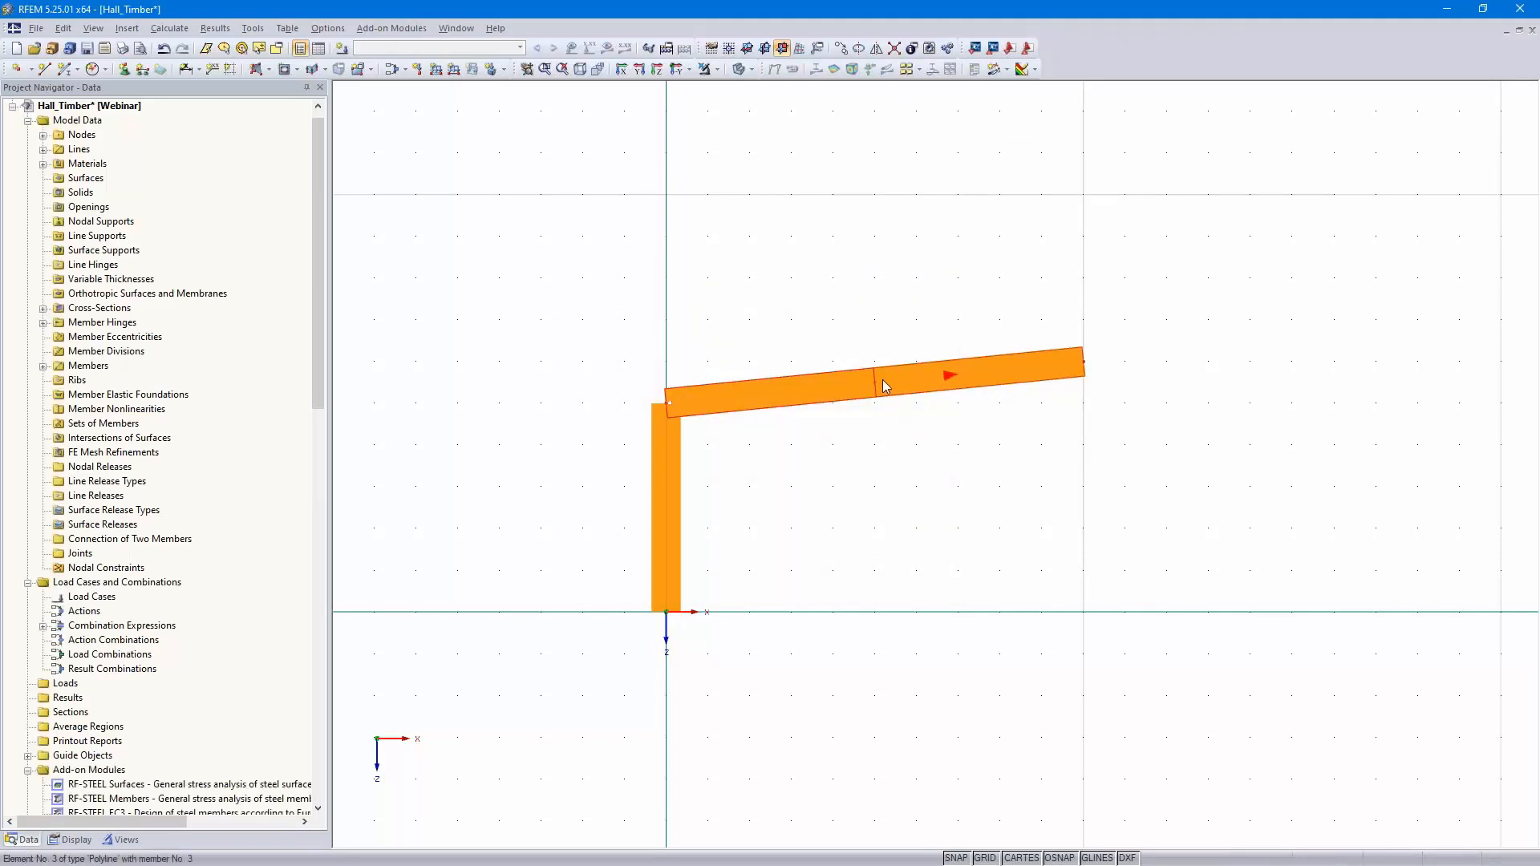
# Divide the rafter half next to the column by distance, placing the new node 1.5 m from the member start
pyautogui.rightClick(735, 398)
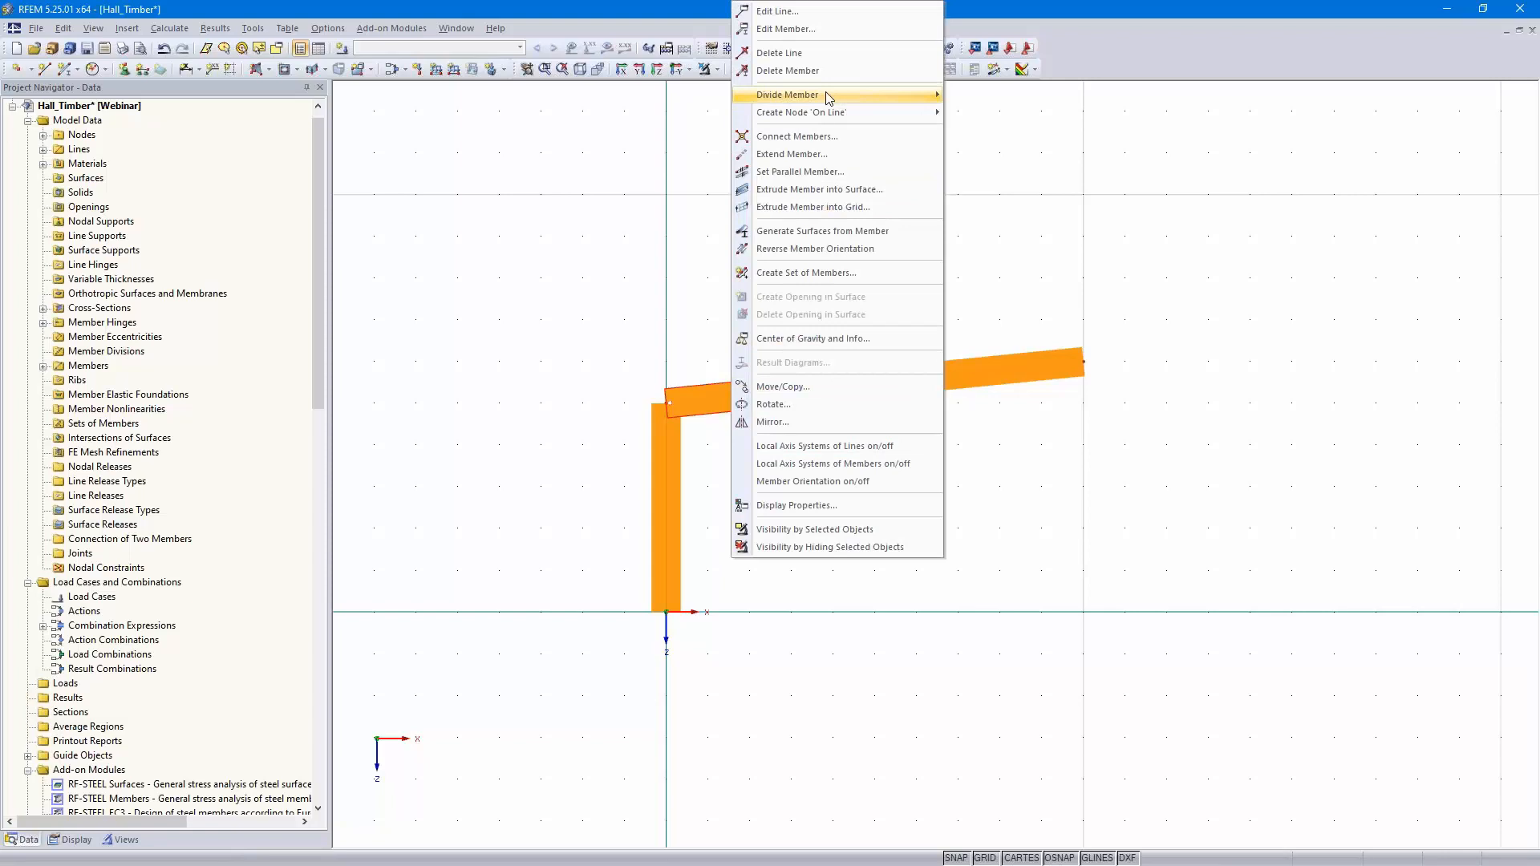
pyautogui.moveTo(828, 96)
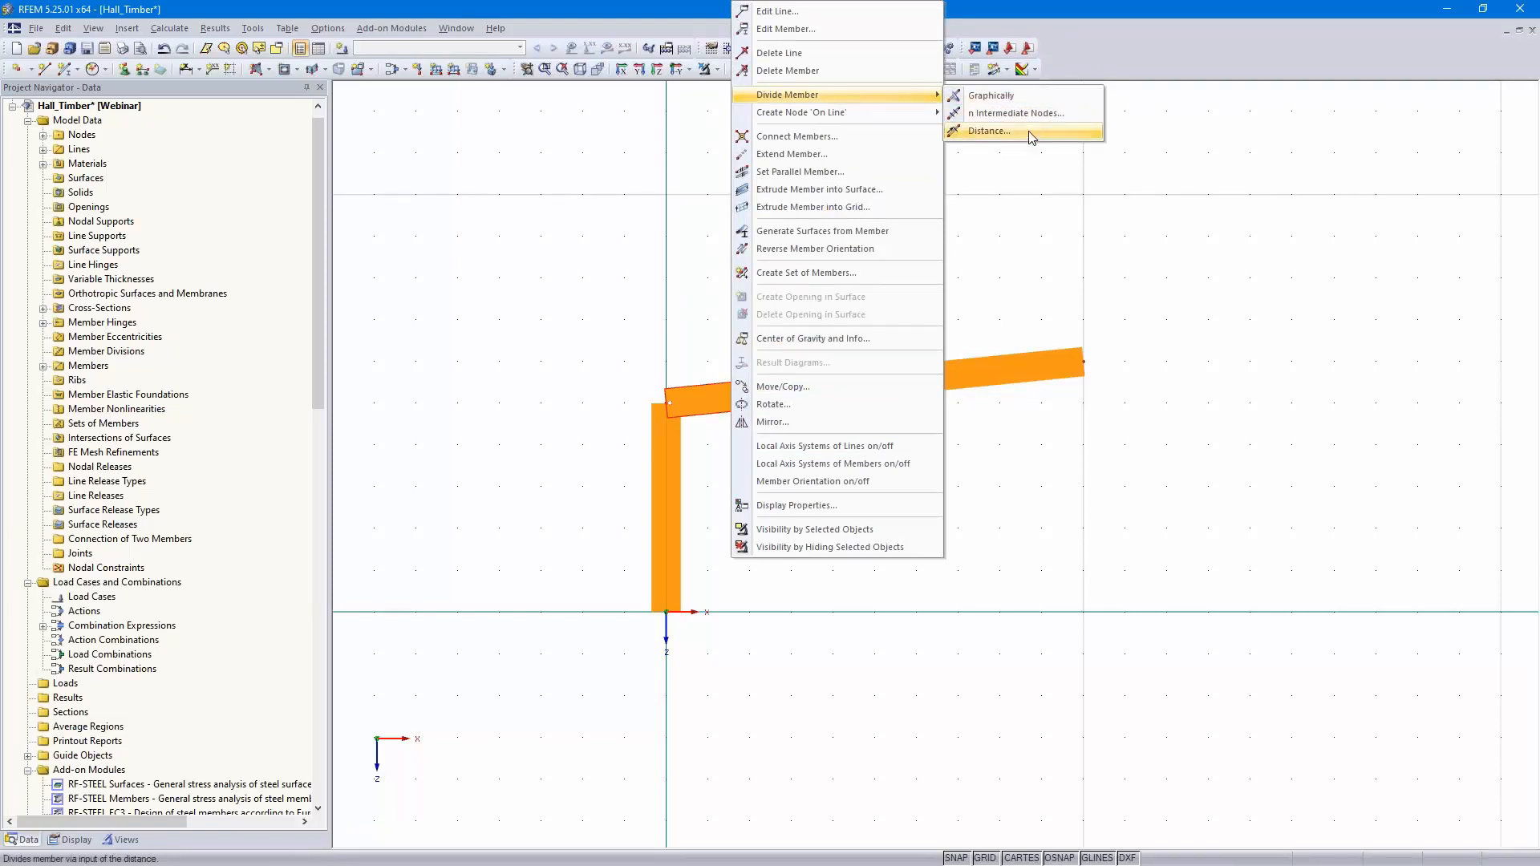
pyautogui.click(995, 131)
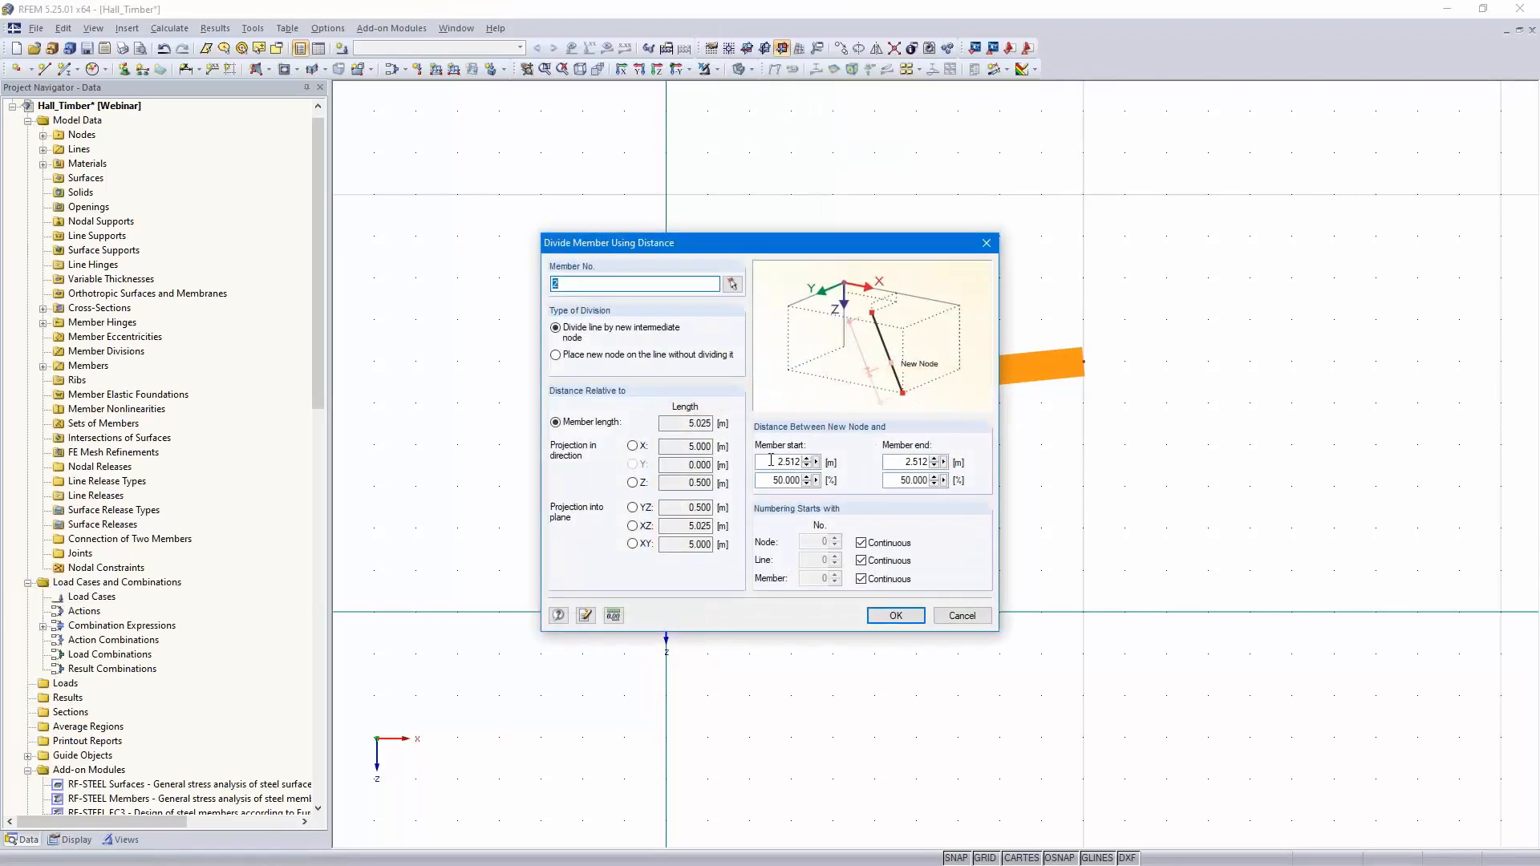
pyautogui.doubleClick(777, 462)
pyautogui.write('1.5')
pyautogui.click(895, 615)
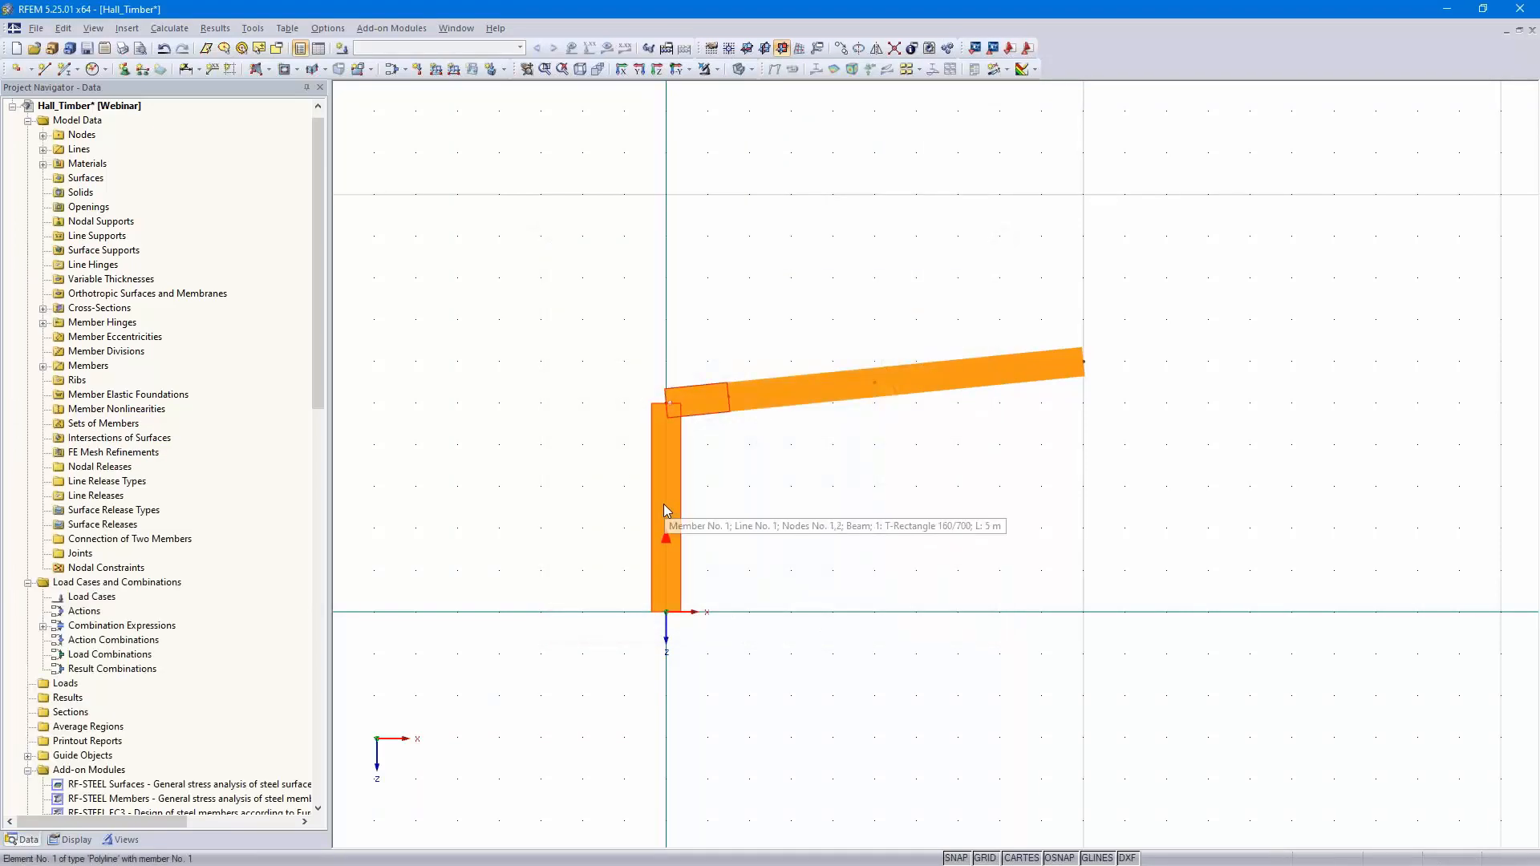
# Divide the column by distance, placing the new node 1.5 m from the member end at its top
pyautogui.rightClick(664, 505)
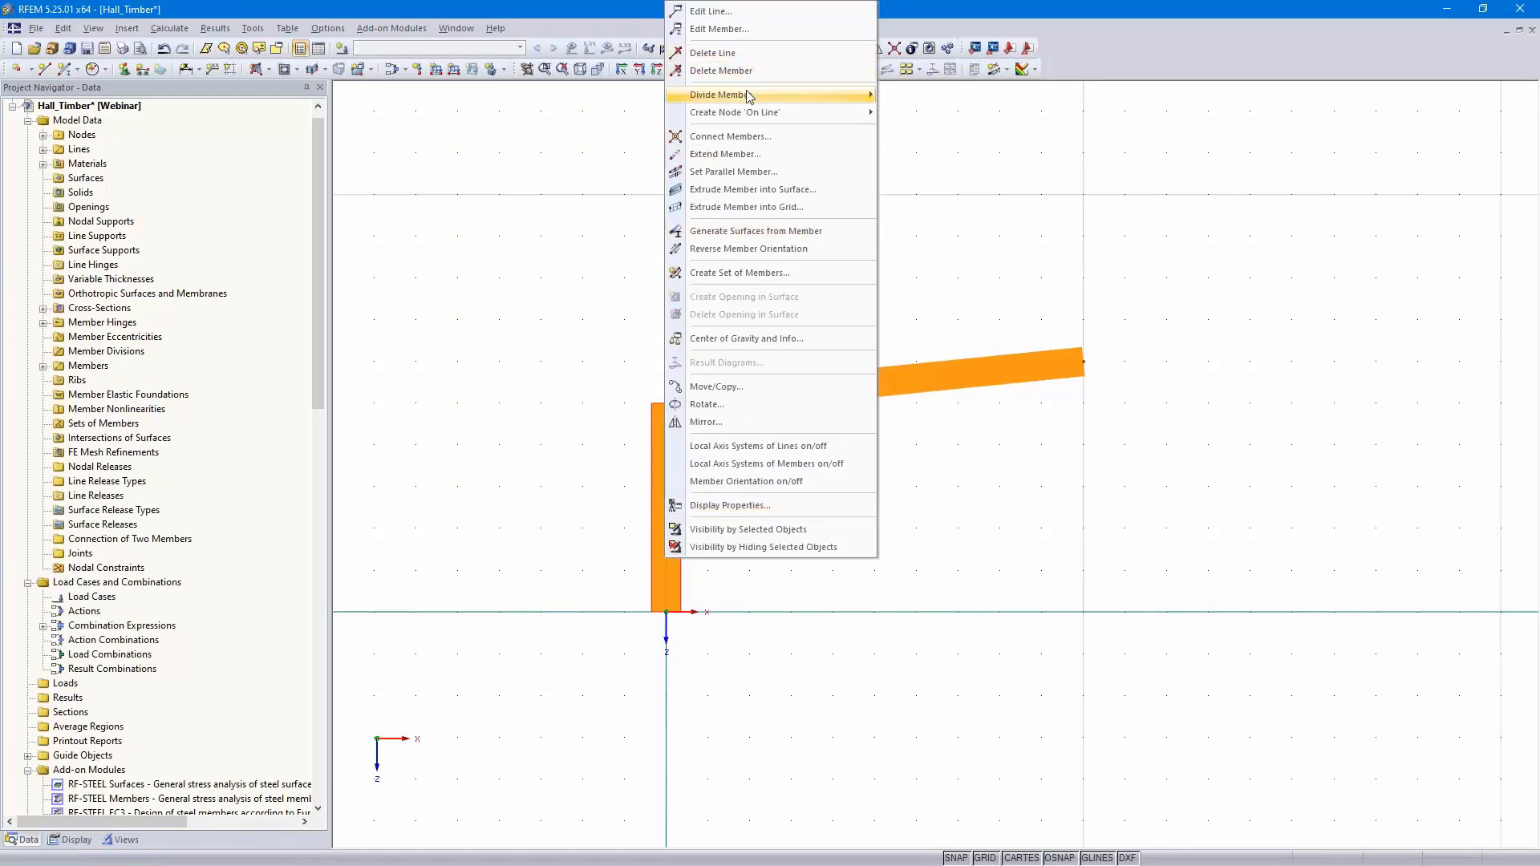
pyautogui.moveTo(759, 96)
pyautogui.click(922, 131)
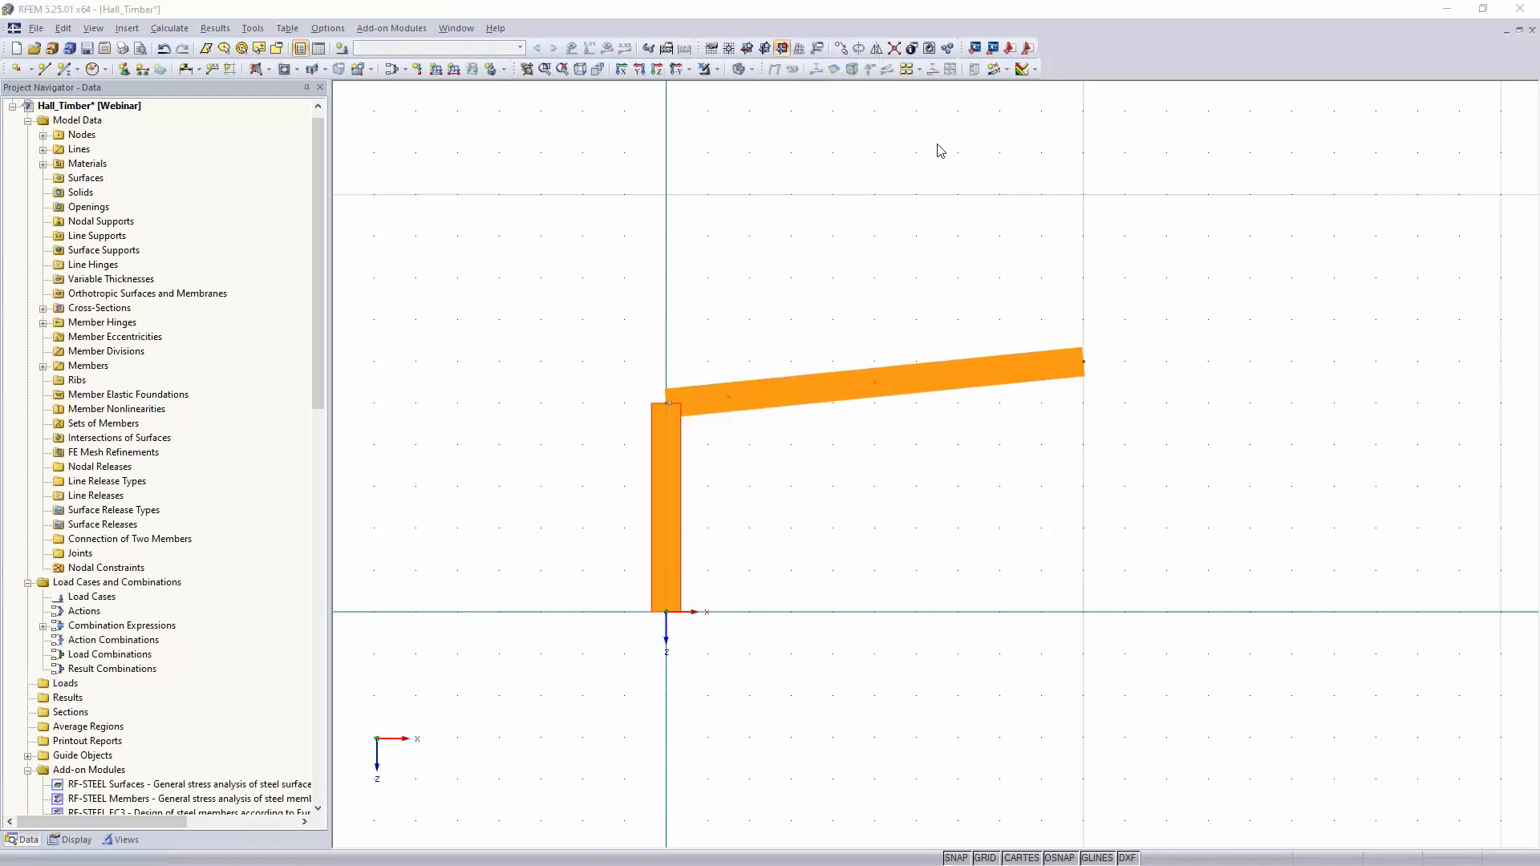
pyautogui.doubleClick(901, 463)
pyautogui.write('1')
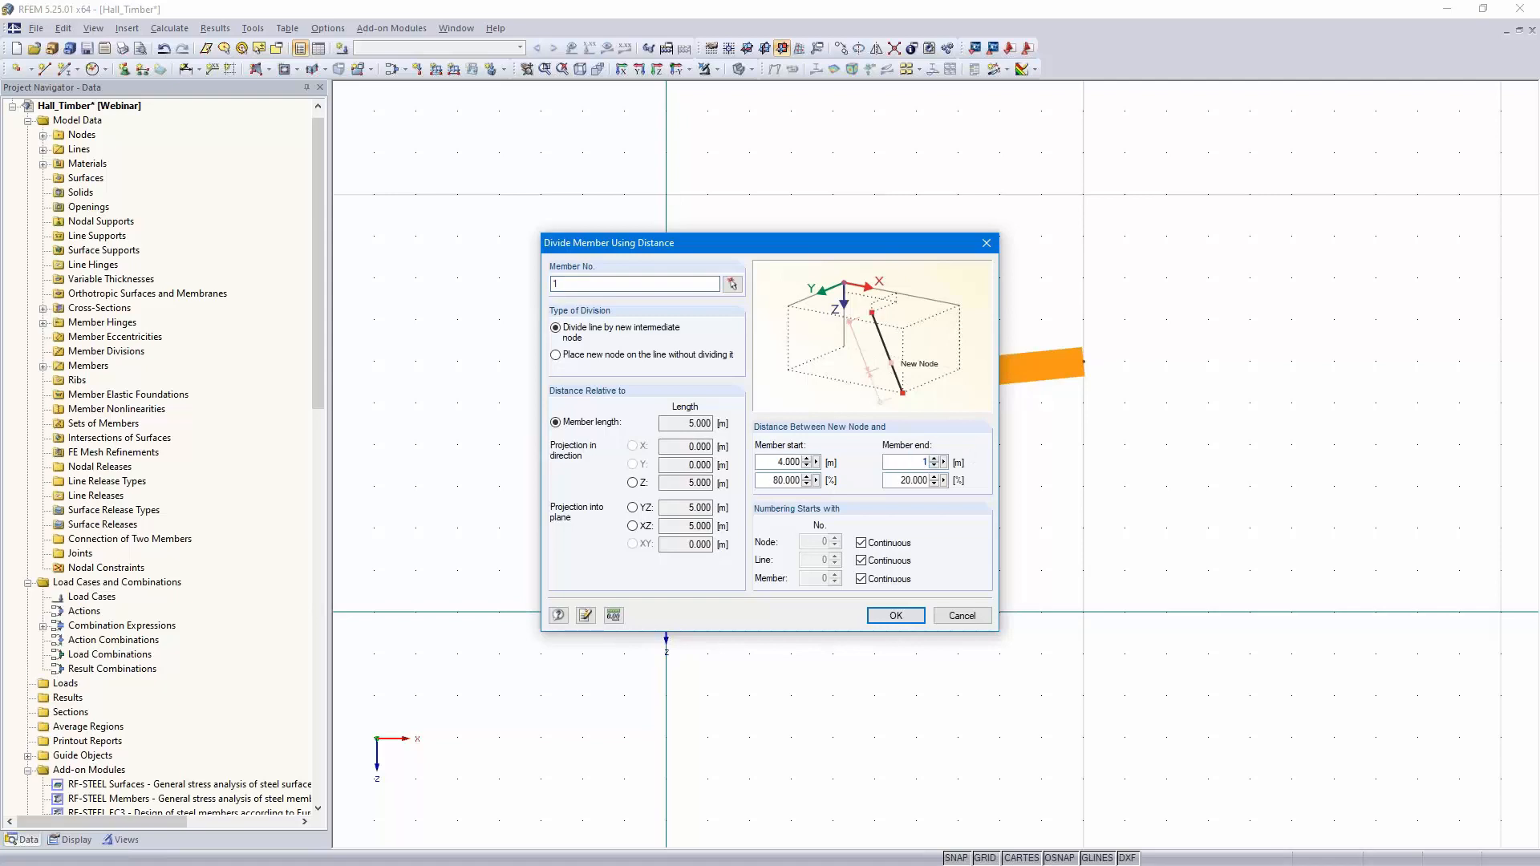
pyautogui.write('.5')
pyautogui.click(896, 615)
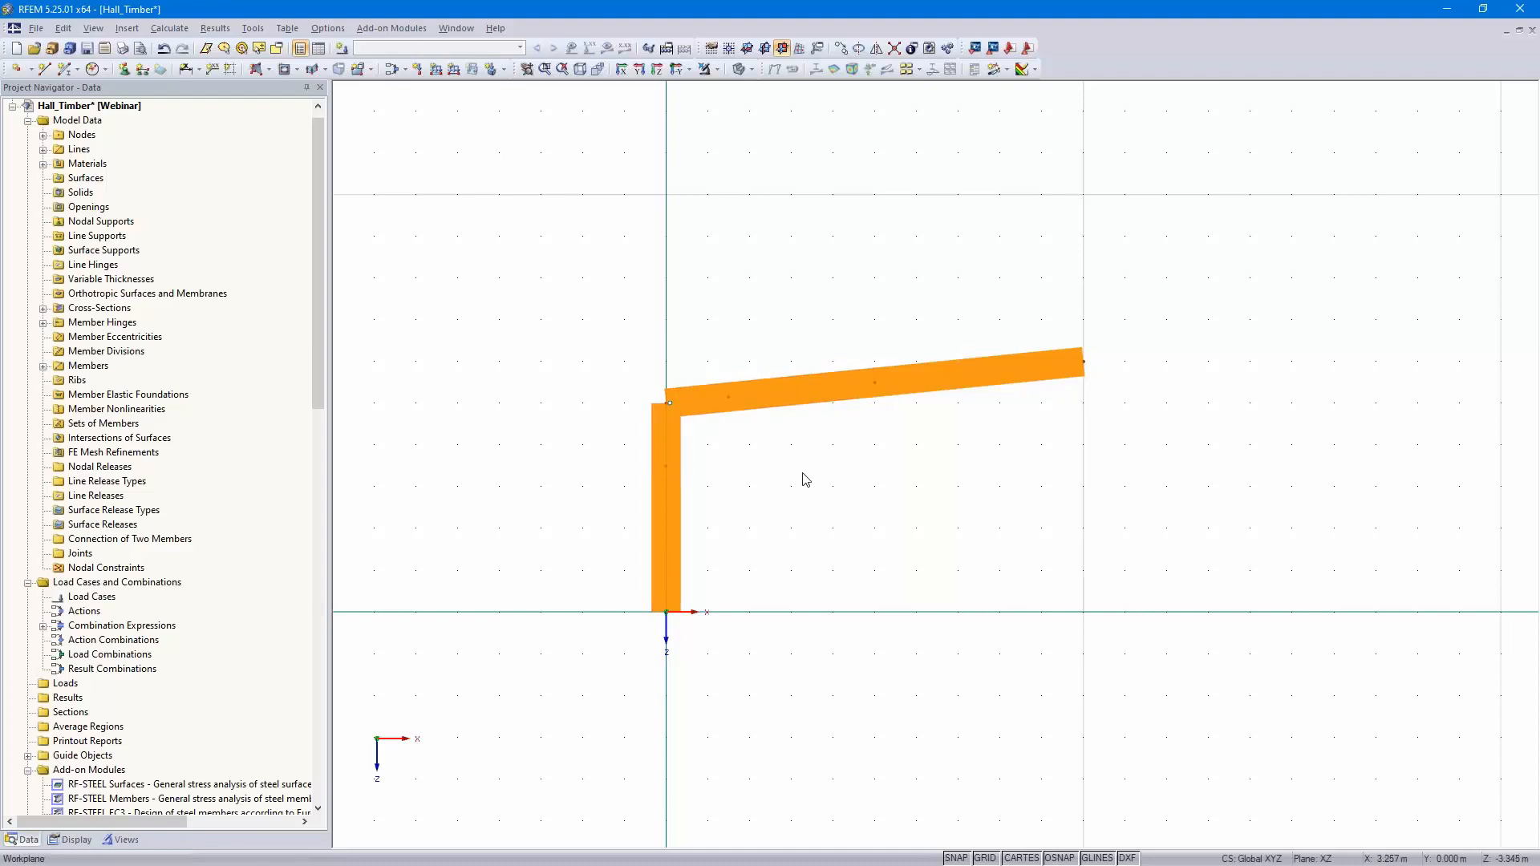
# Begin a new member and define a rectangular timber cross-section for it, 160 mm wide and 160 mm high
pyautogui.click(64, 69)
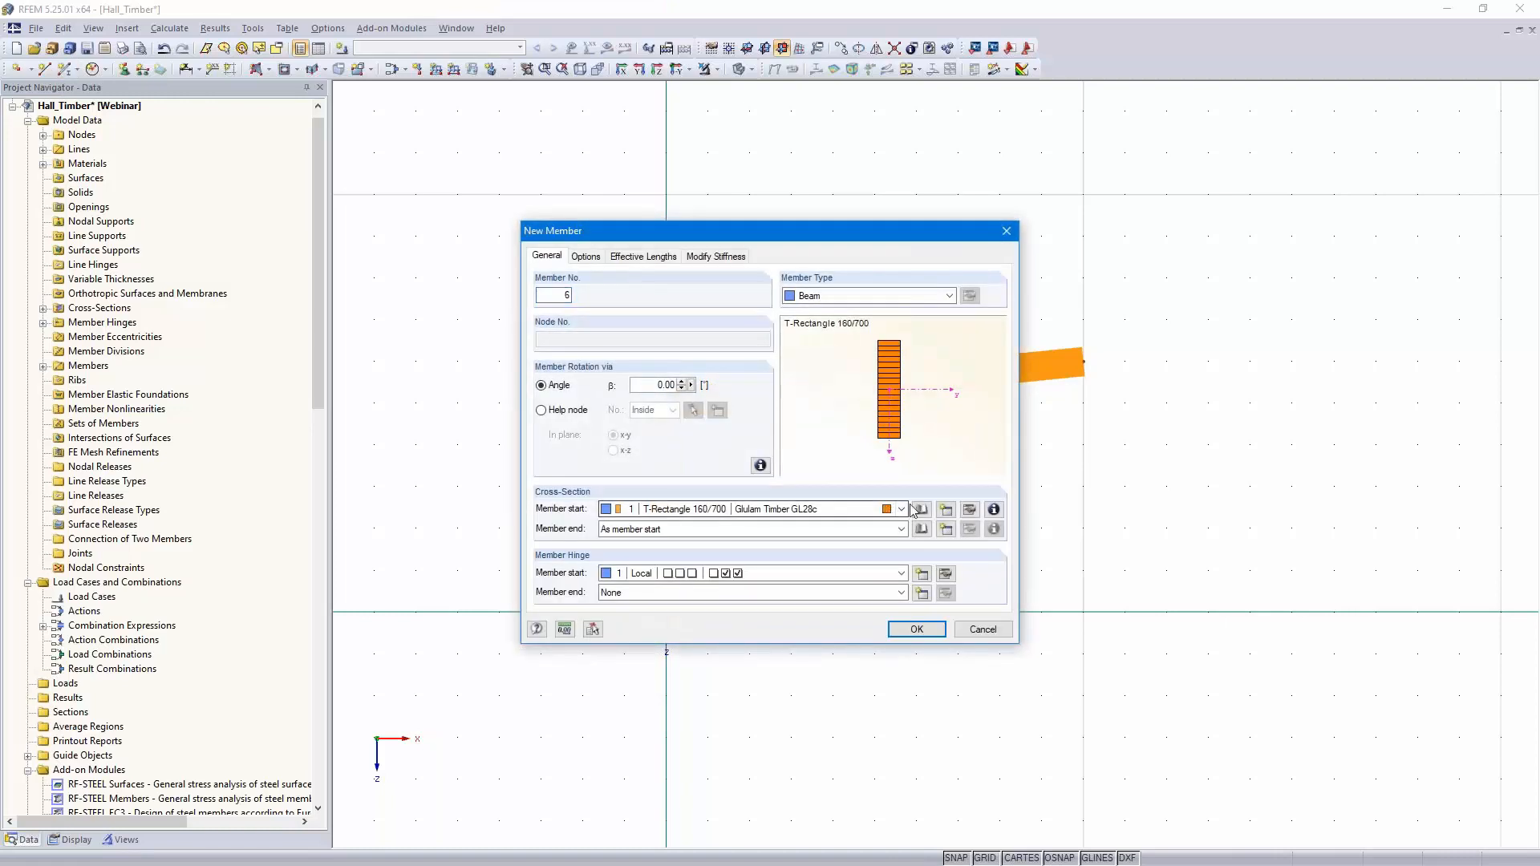
pyautogui.click(921, 510)
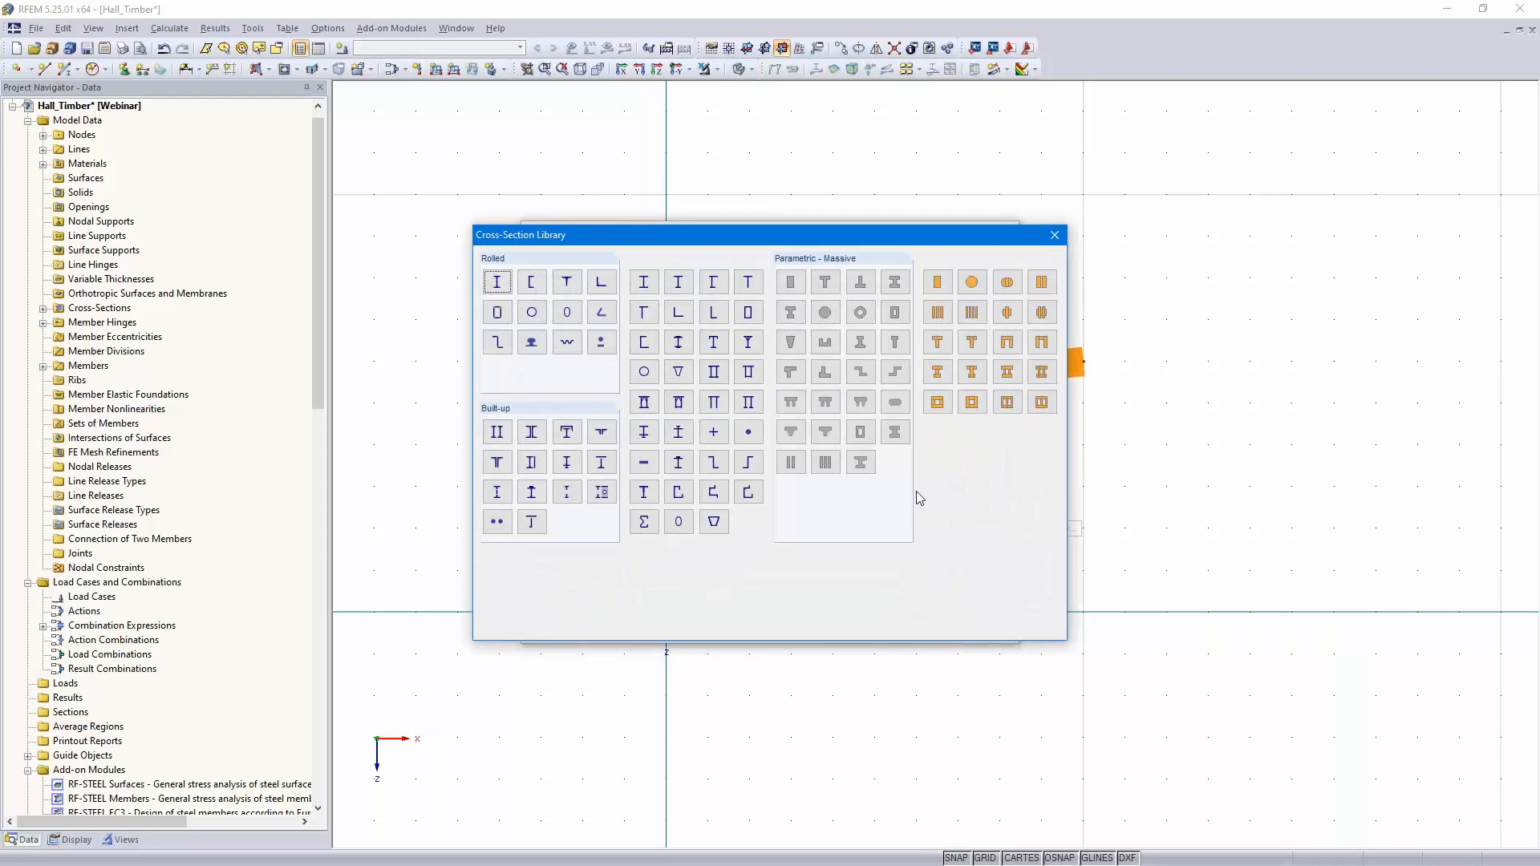
pyautogui.press('Escape')
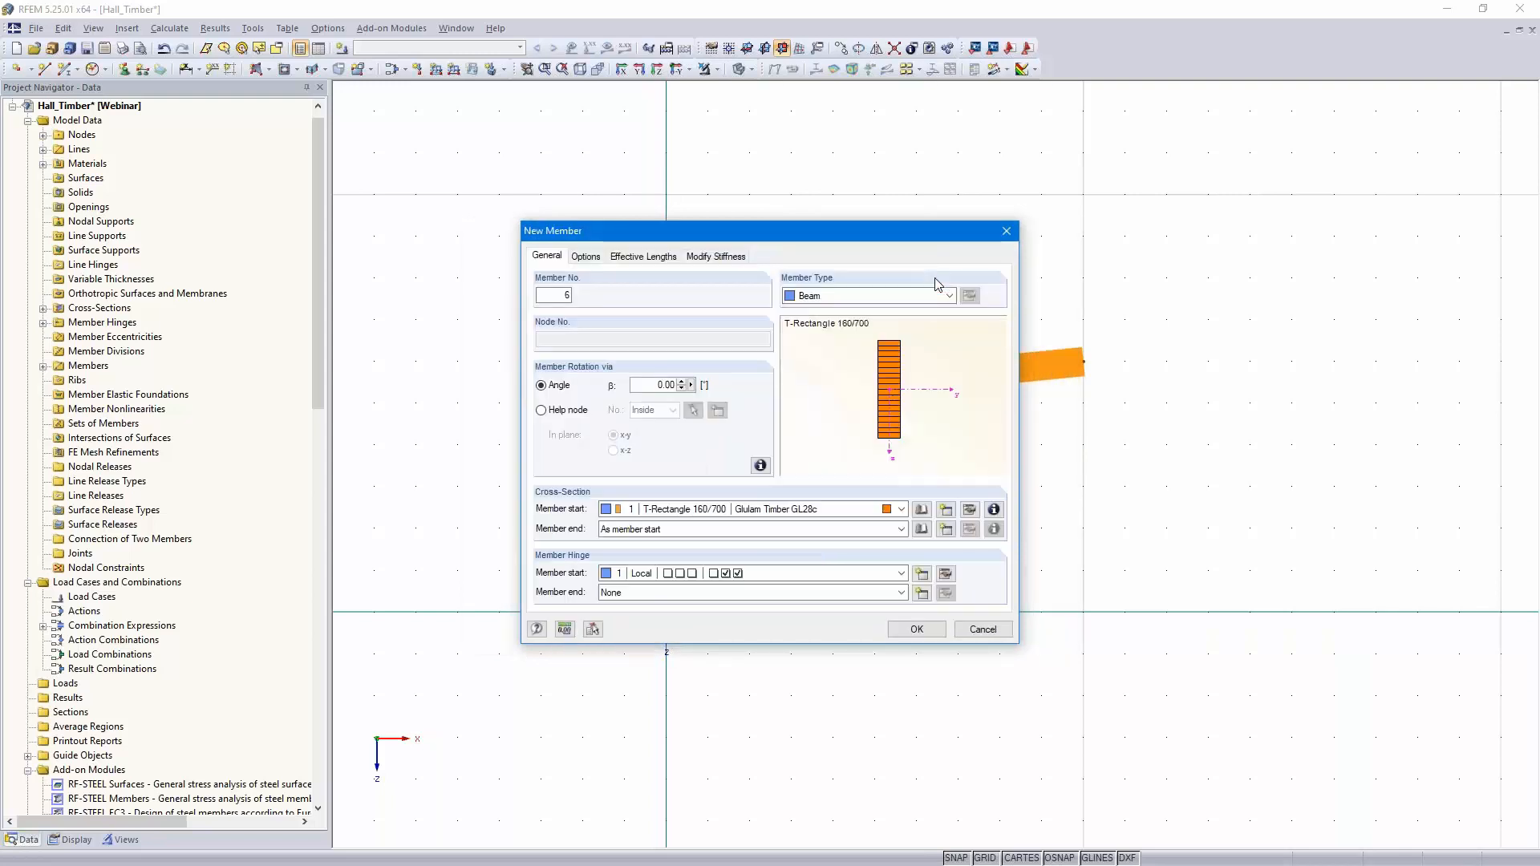
pyautogui.write('160')
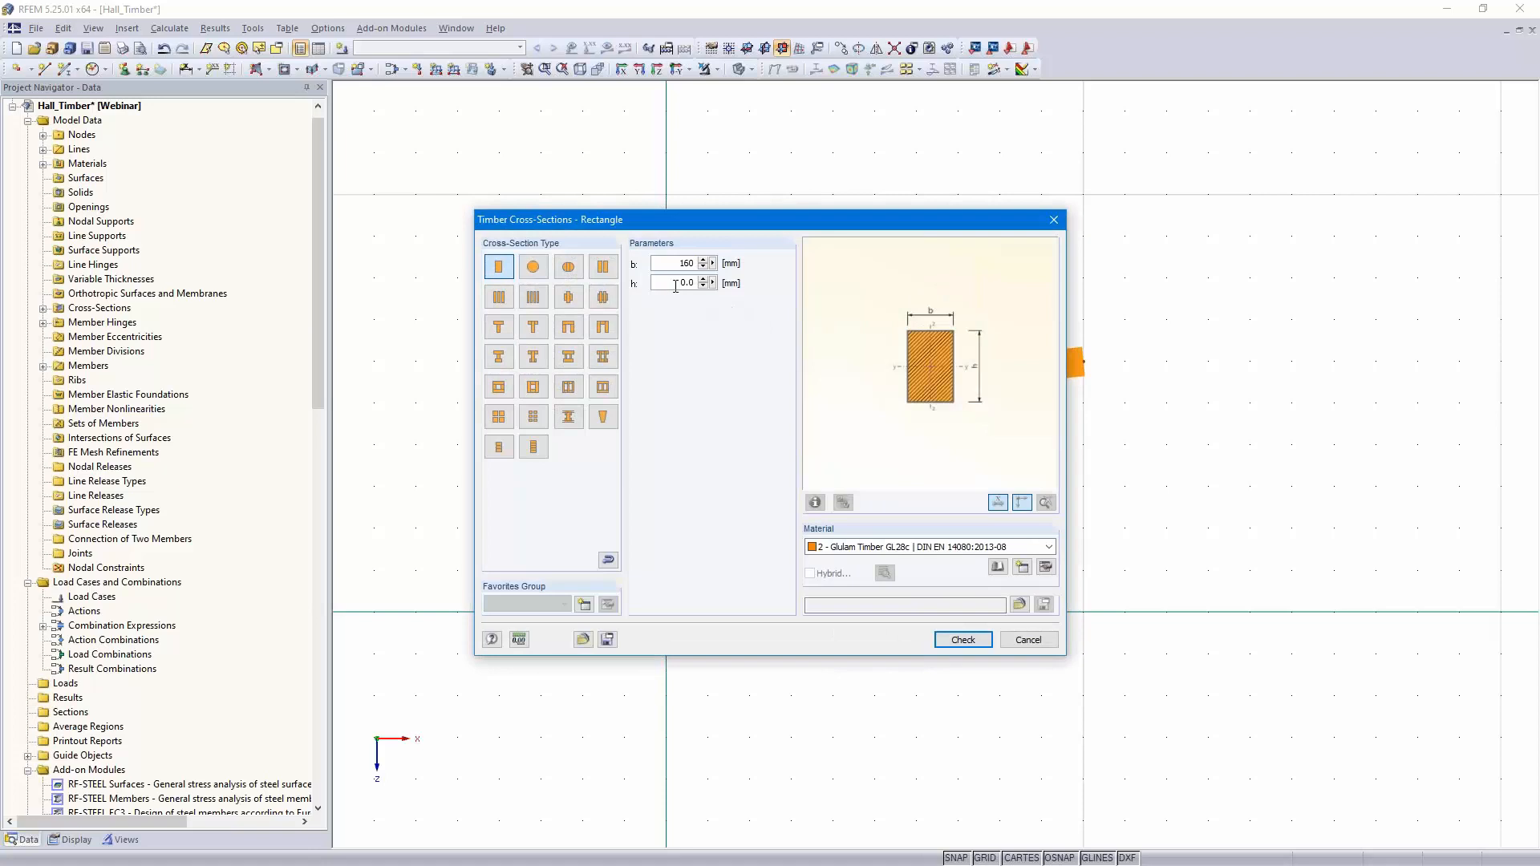
pyautogui.write('160')
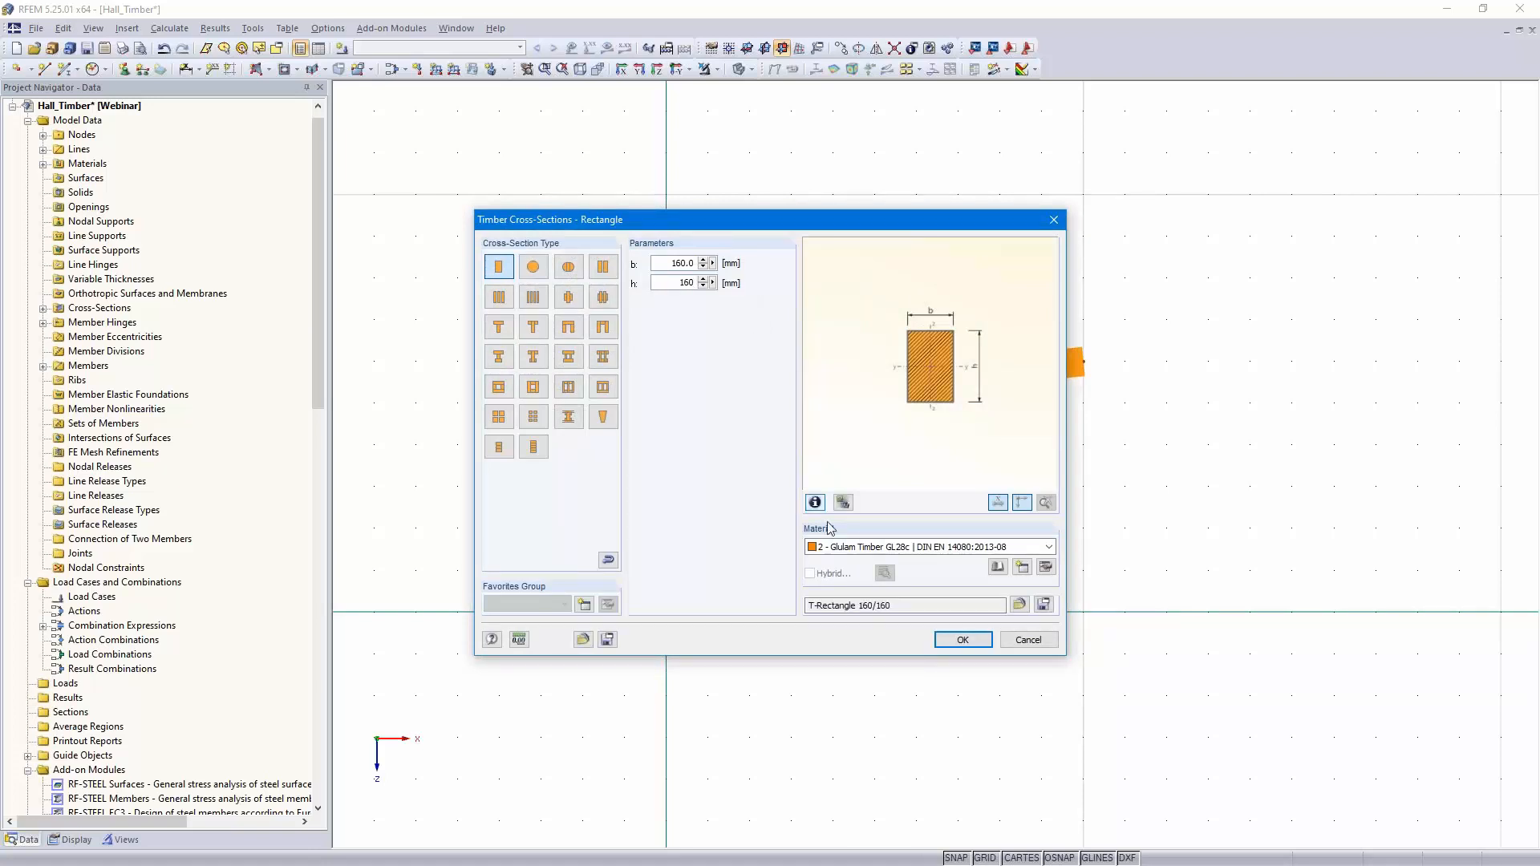
# Assign Poplar and Softwood Timber C24 from the DIN EN softwood materials to the square section and accept the cross-section
pyautogui.click(998, 569)
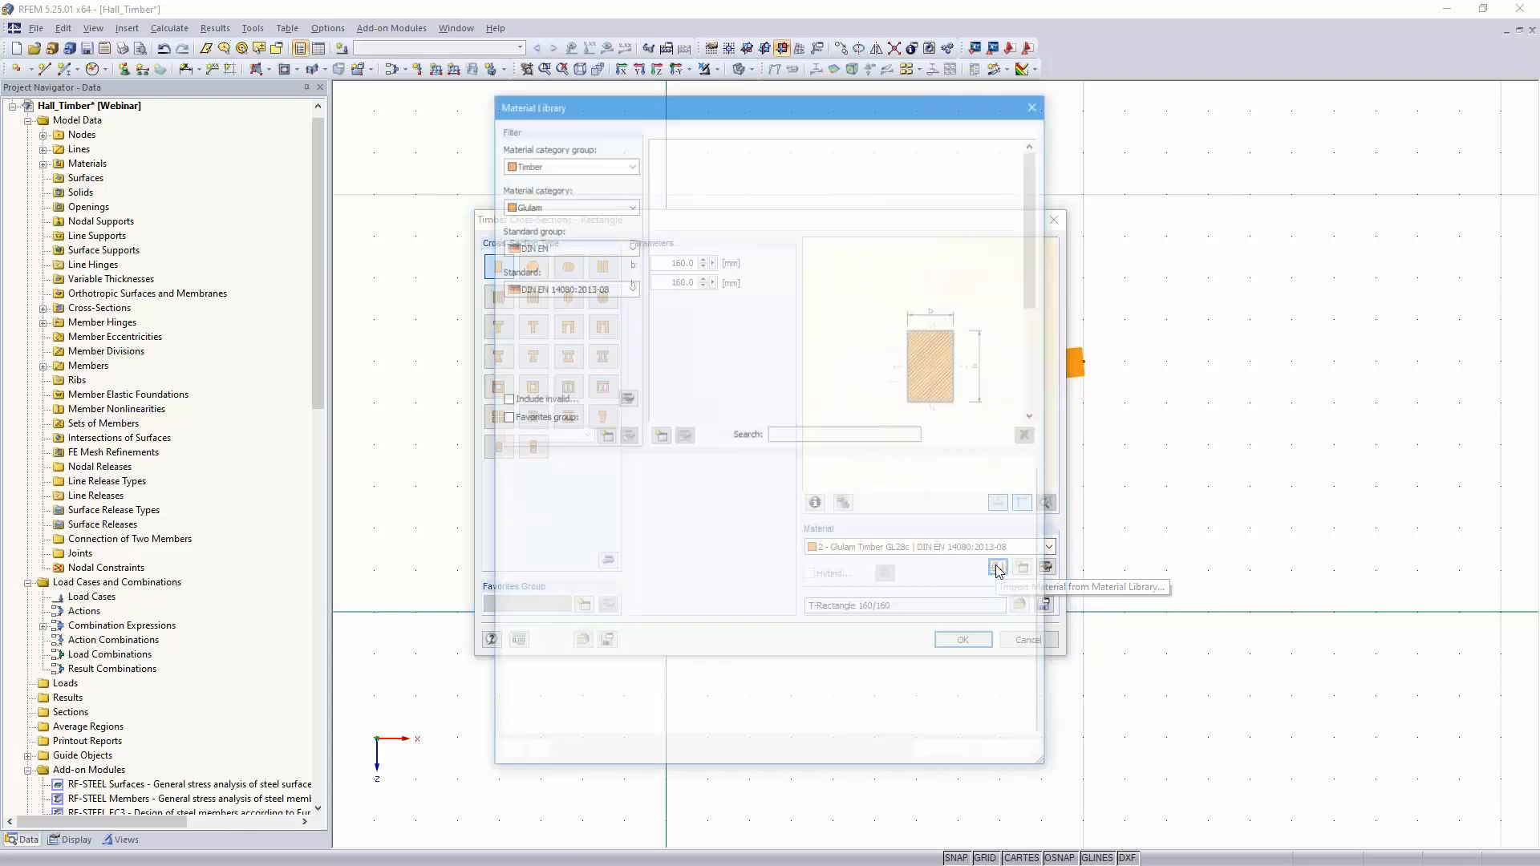
pyautogui.click(626, 205)
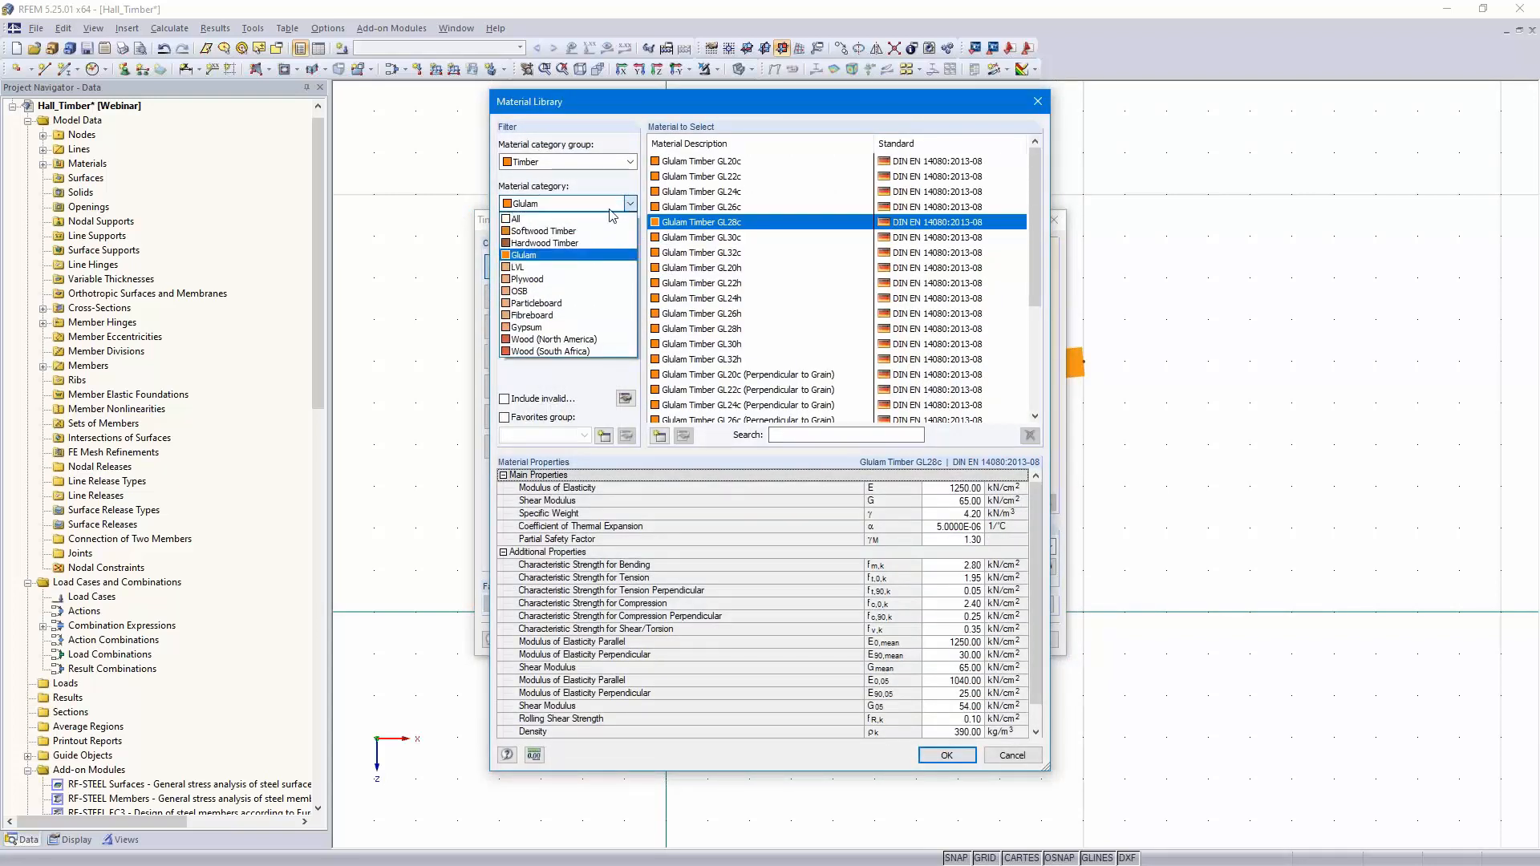
pyautogui.click(601, 232)
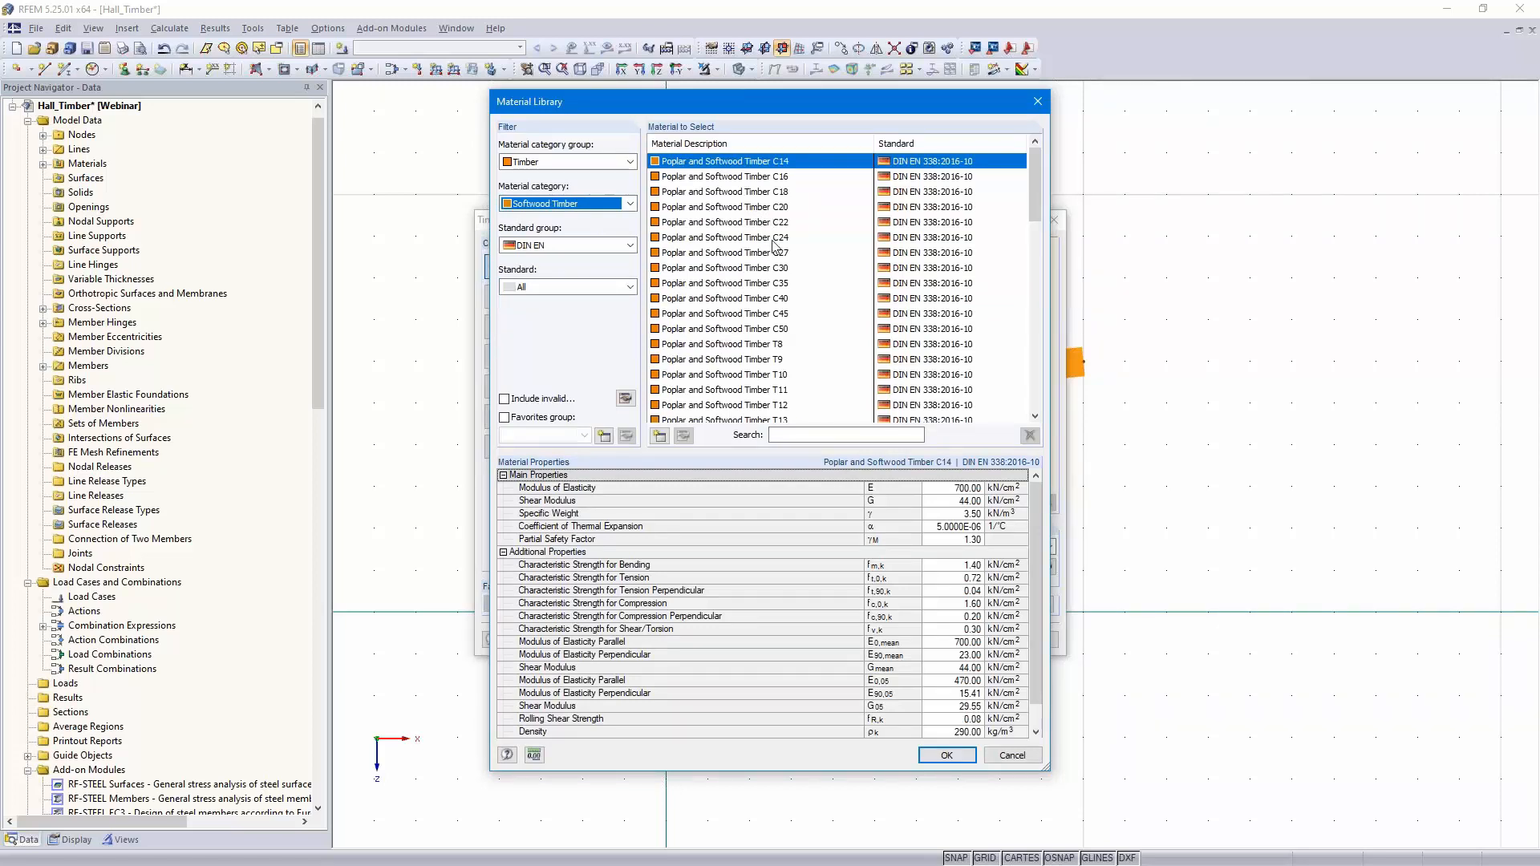
pyautogui.click(759, 239)
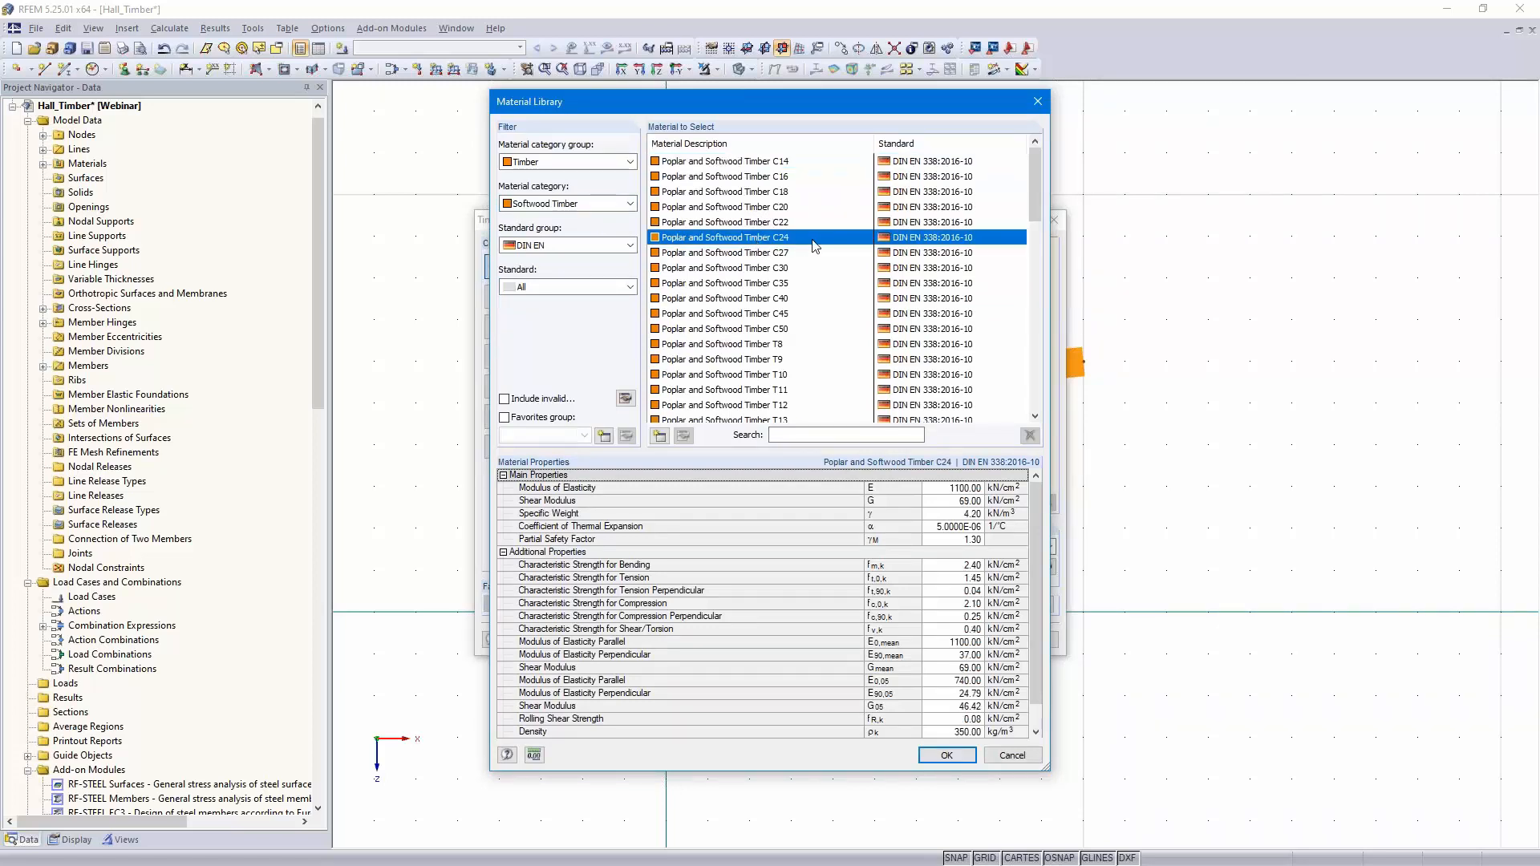
pyautogui.click(946, 757)
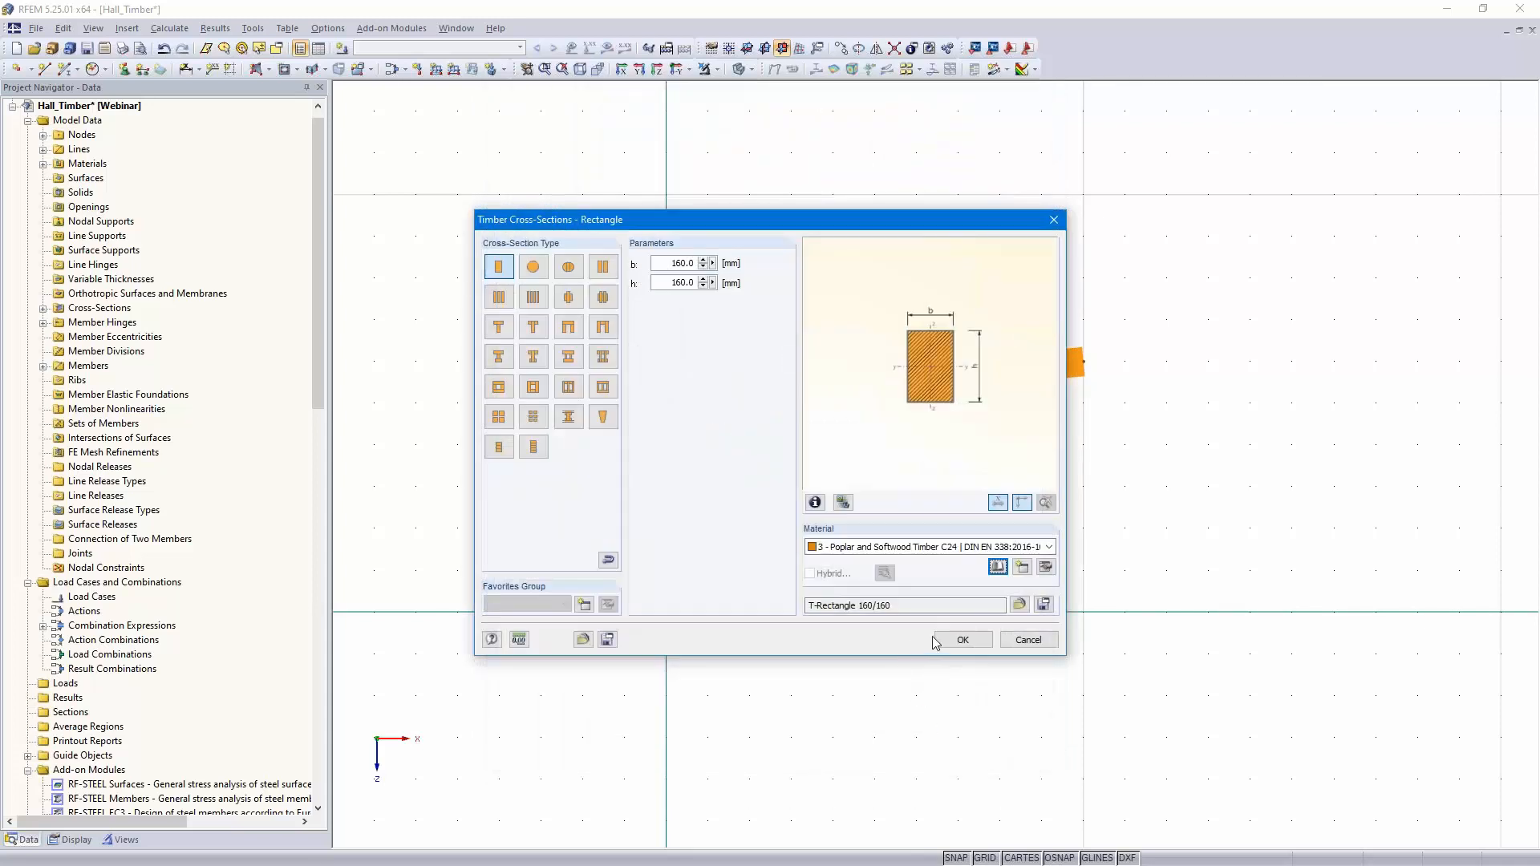
pyautogui.click(962, 639)
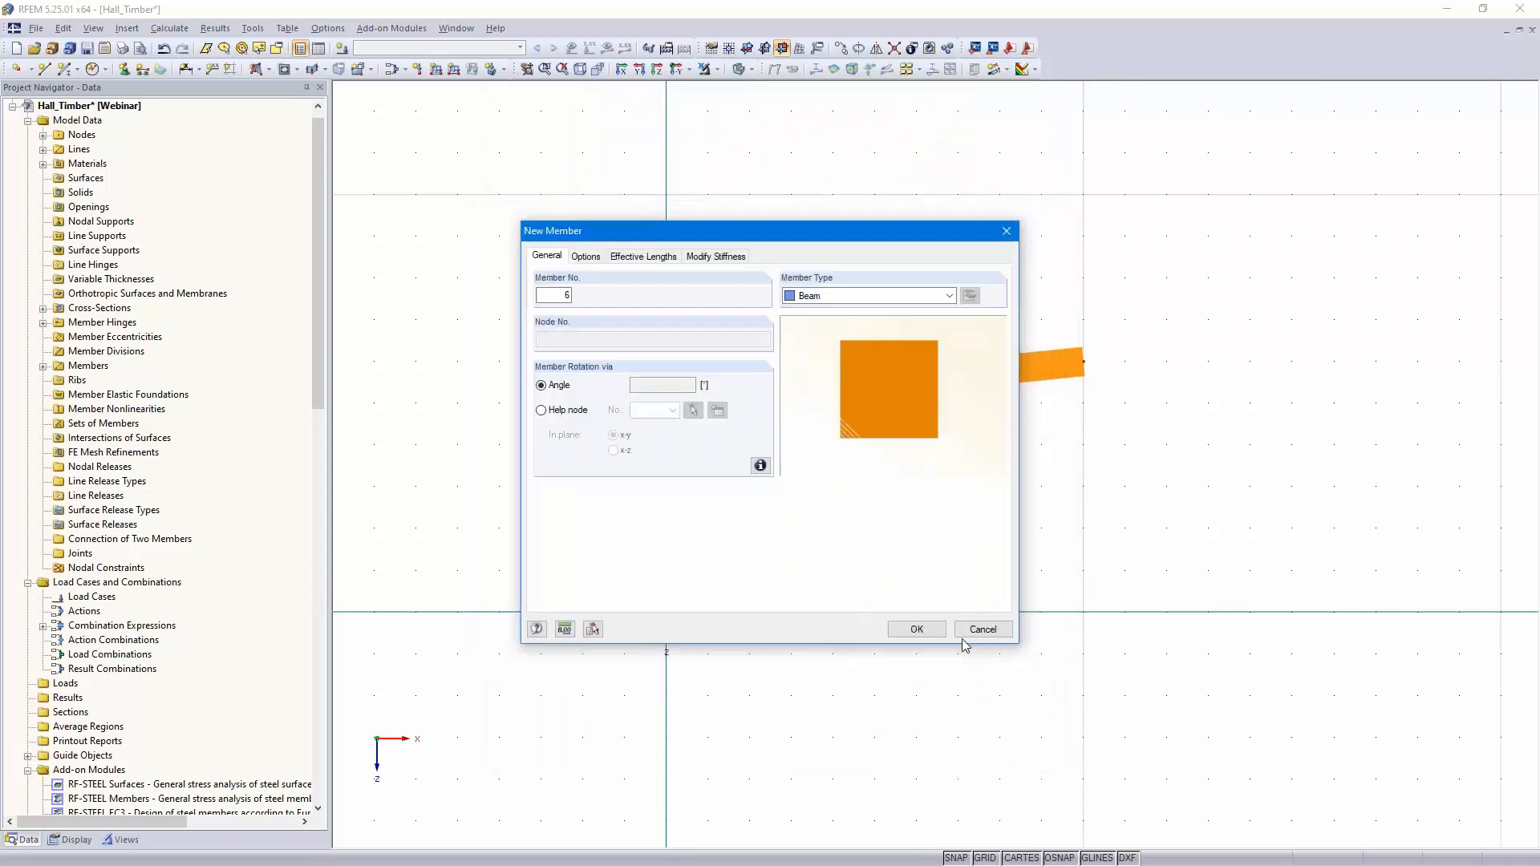
# Set the member type to Truss and draw a knee brace from the column's division node to the nearest rafter division node
pyautogui.click(889, 296)
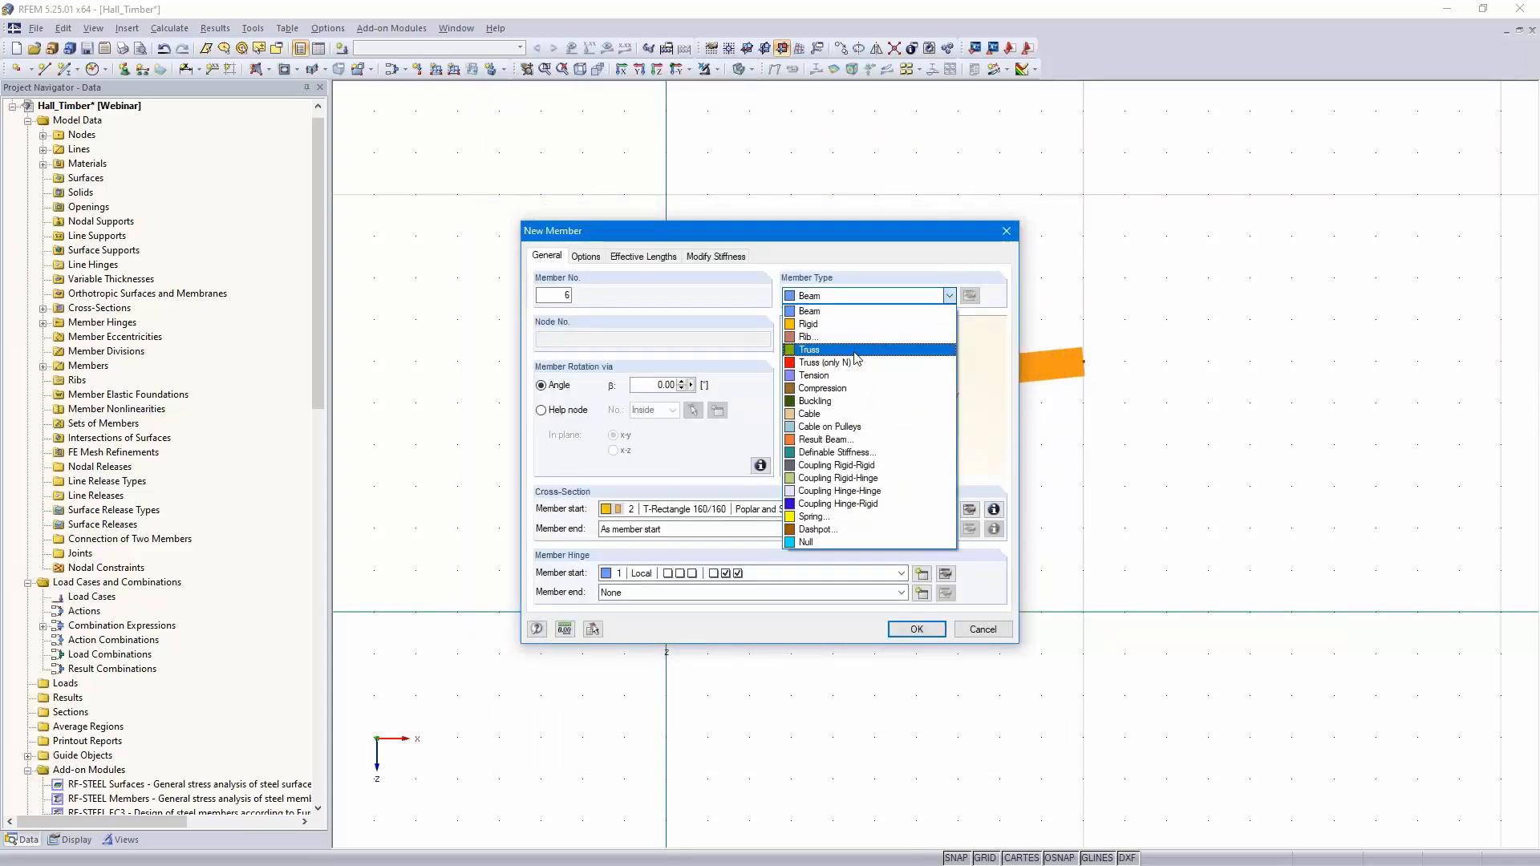
pyautogui.click(856, 352)
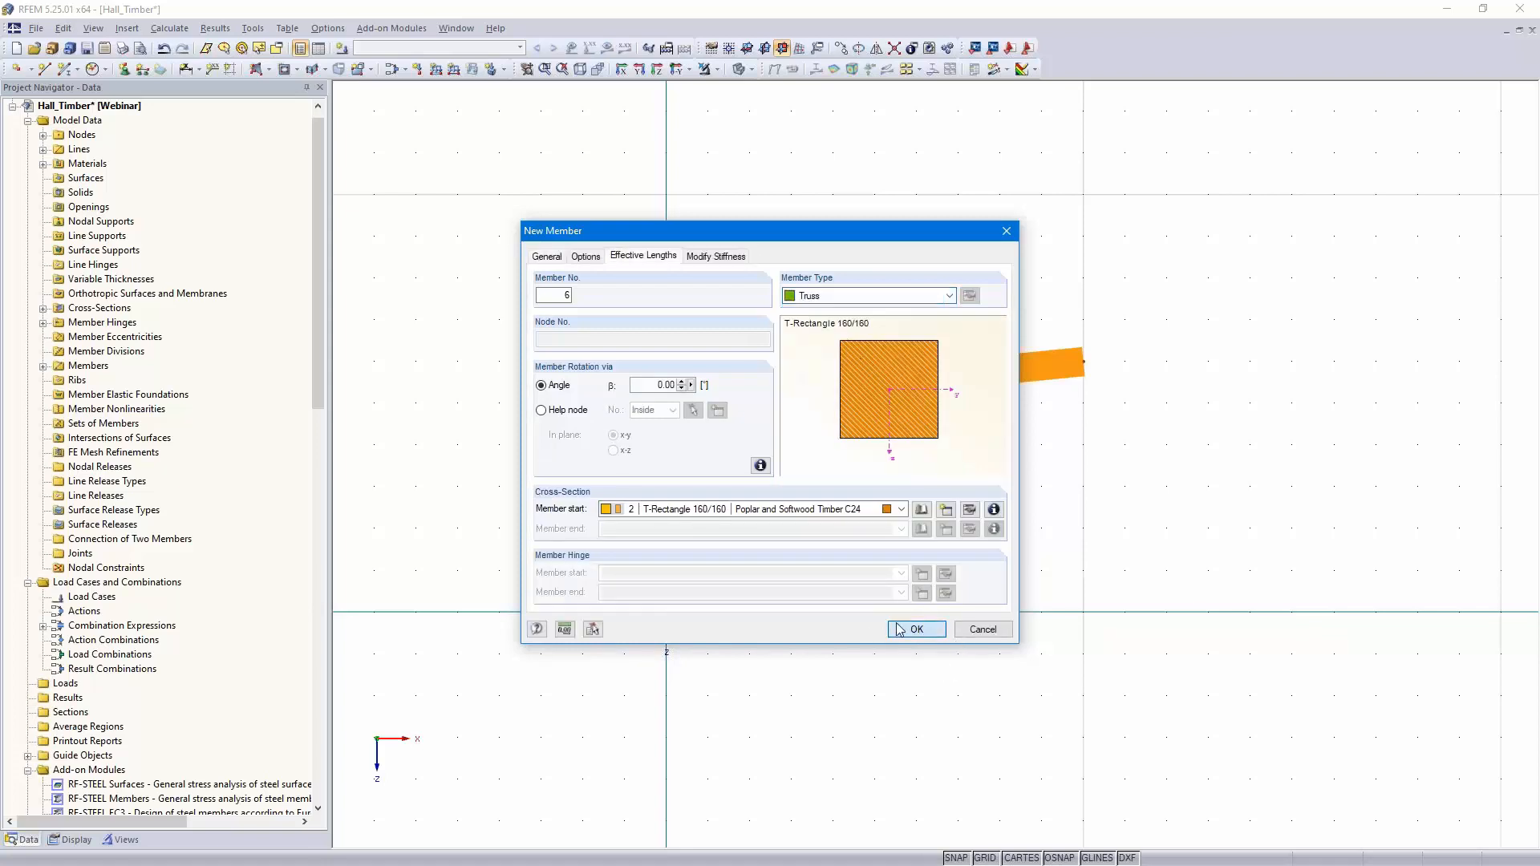
pyautogui.click(899, 629)
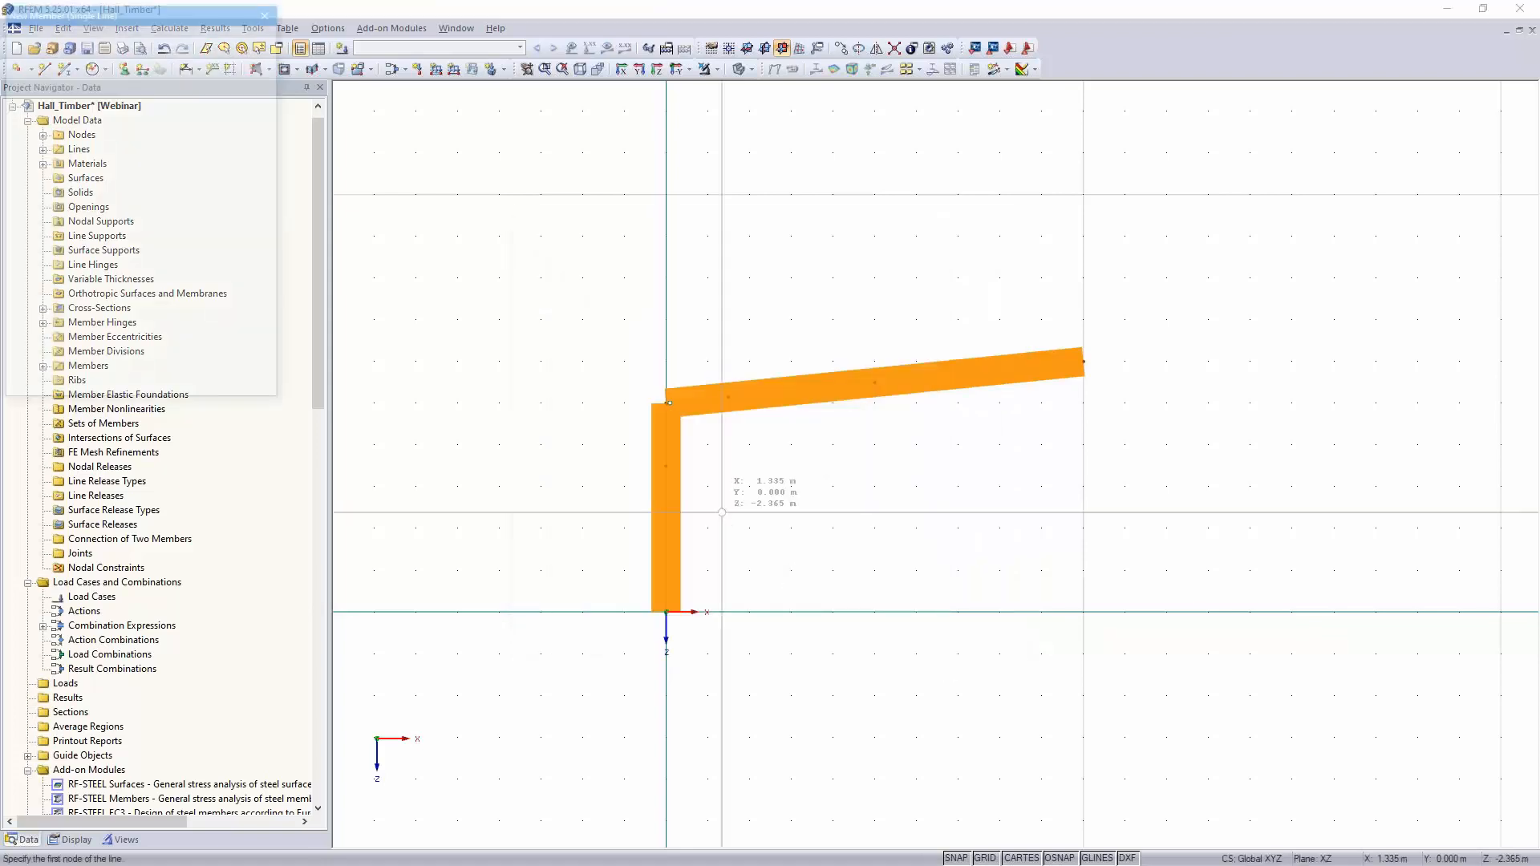
pyautogui.click(666, 466)
pyautogui.click(728, 397)
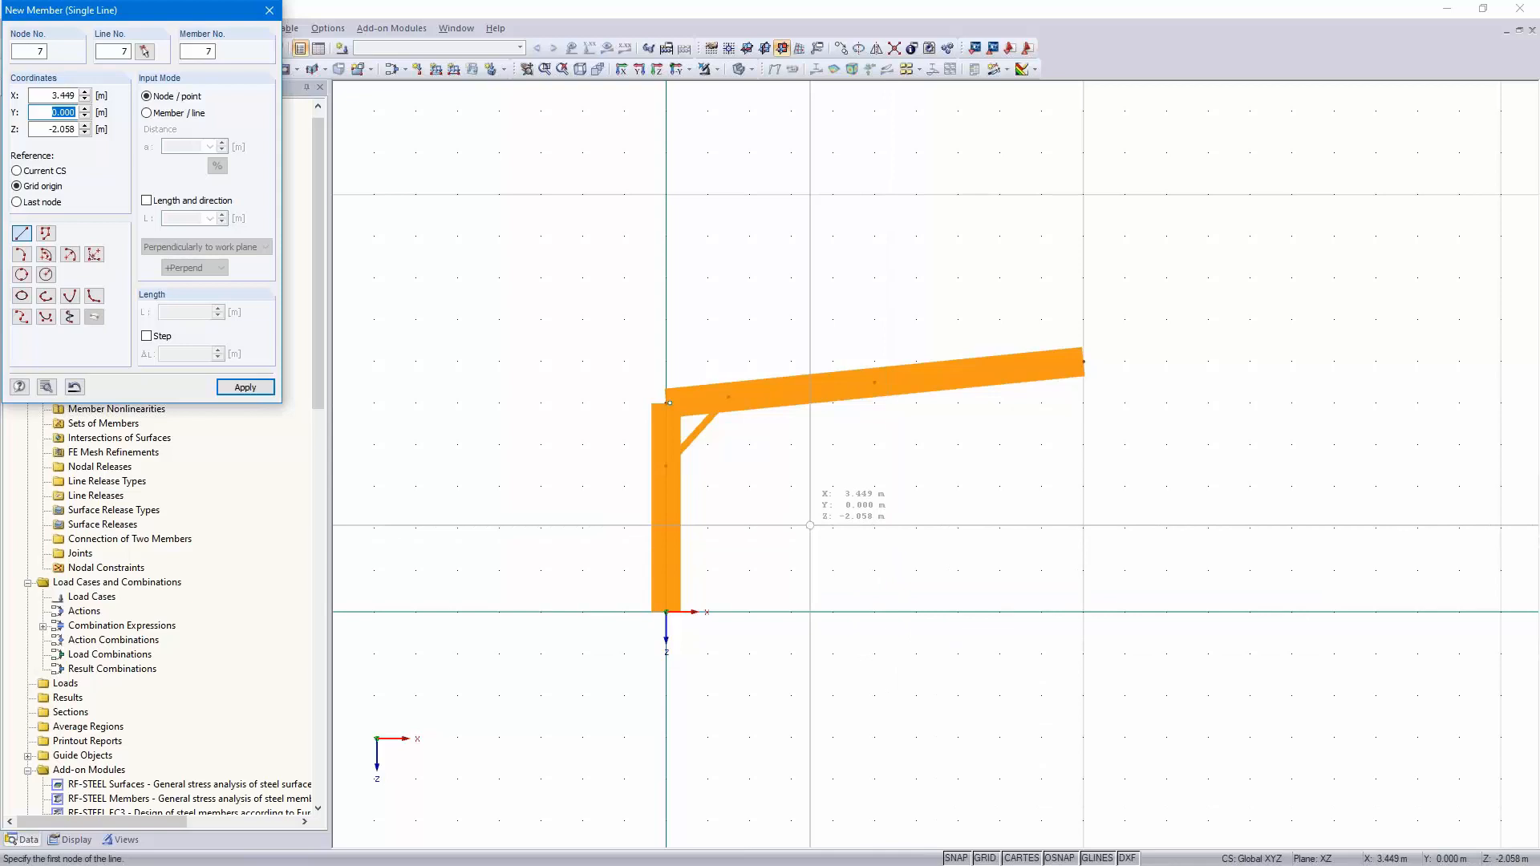
pyautogui.press('Escape')
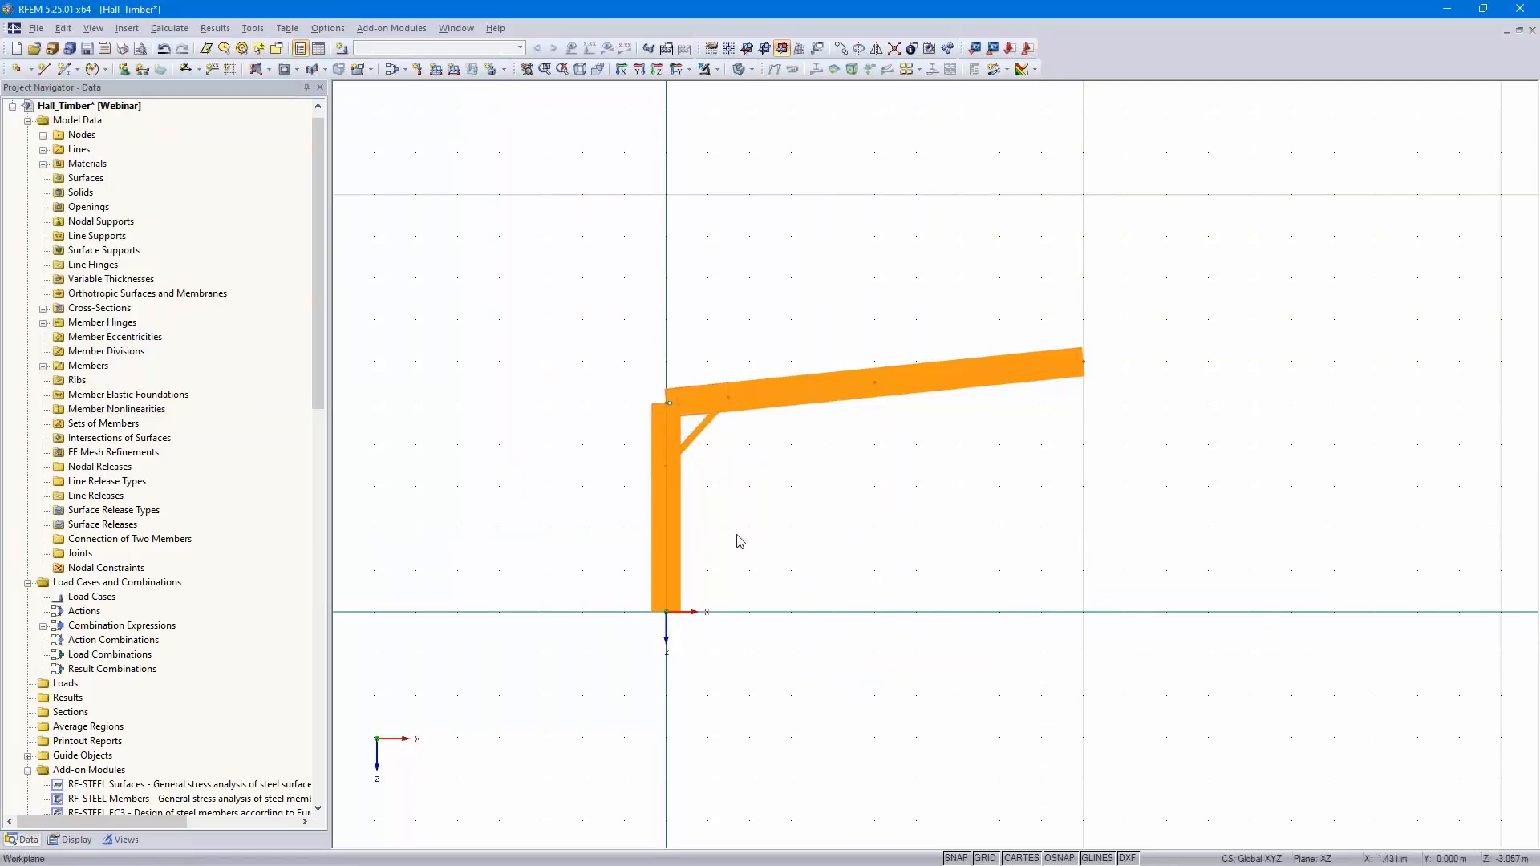
# Define a hinged nodal support fixed in X, Y and Z and restrained about Z, and place it at the column base
pyautogui.scroll(1, 733, 602)
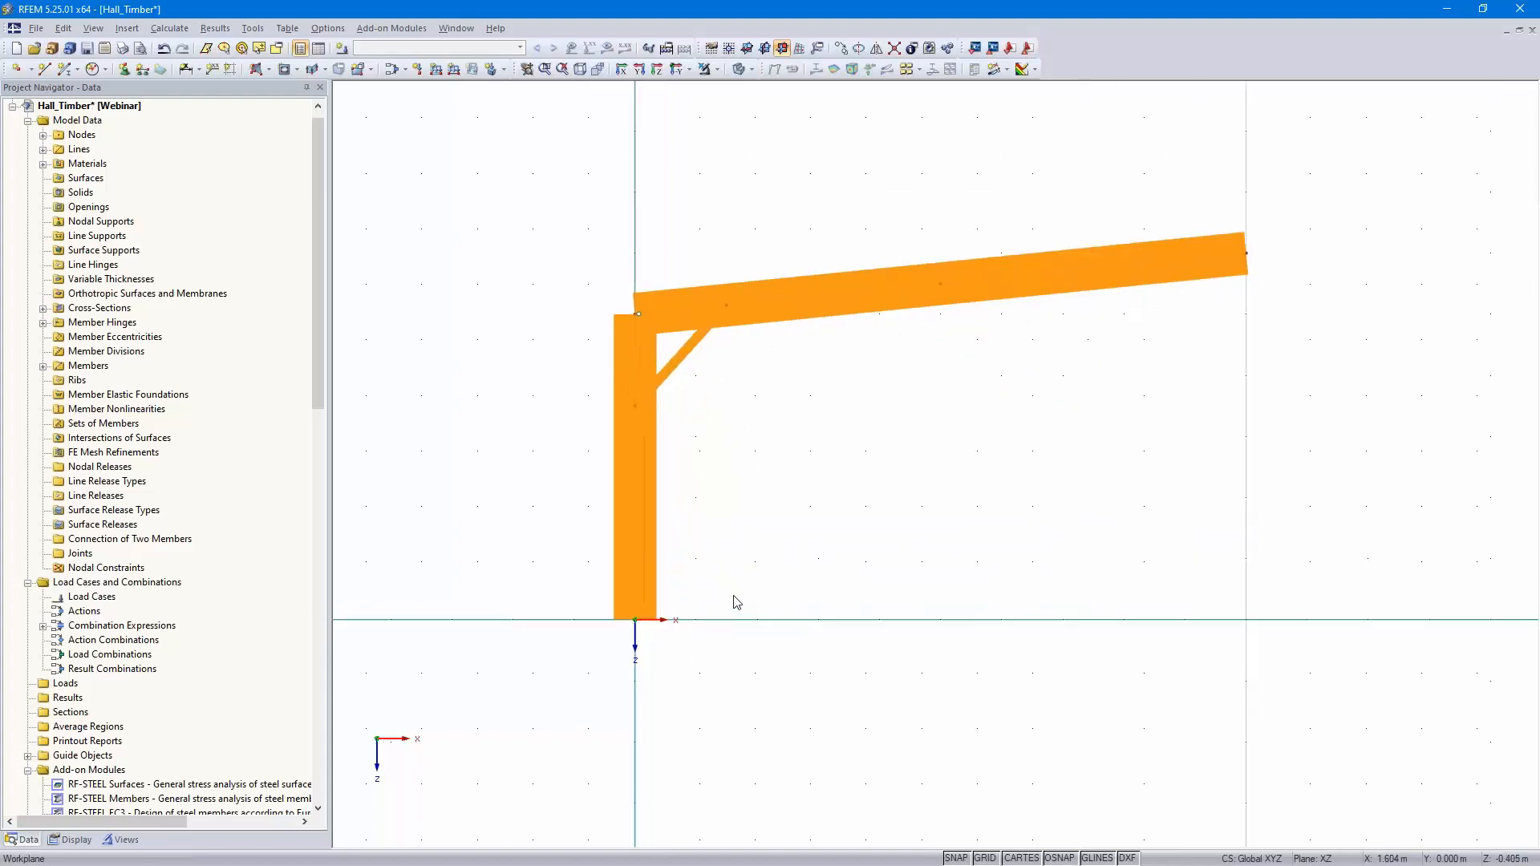
pyautogui.scroll(2, 733, 602)
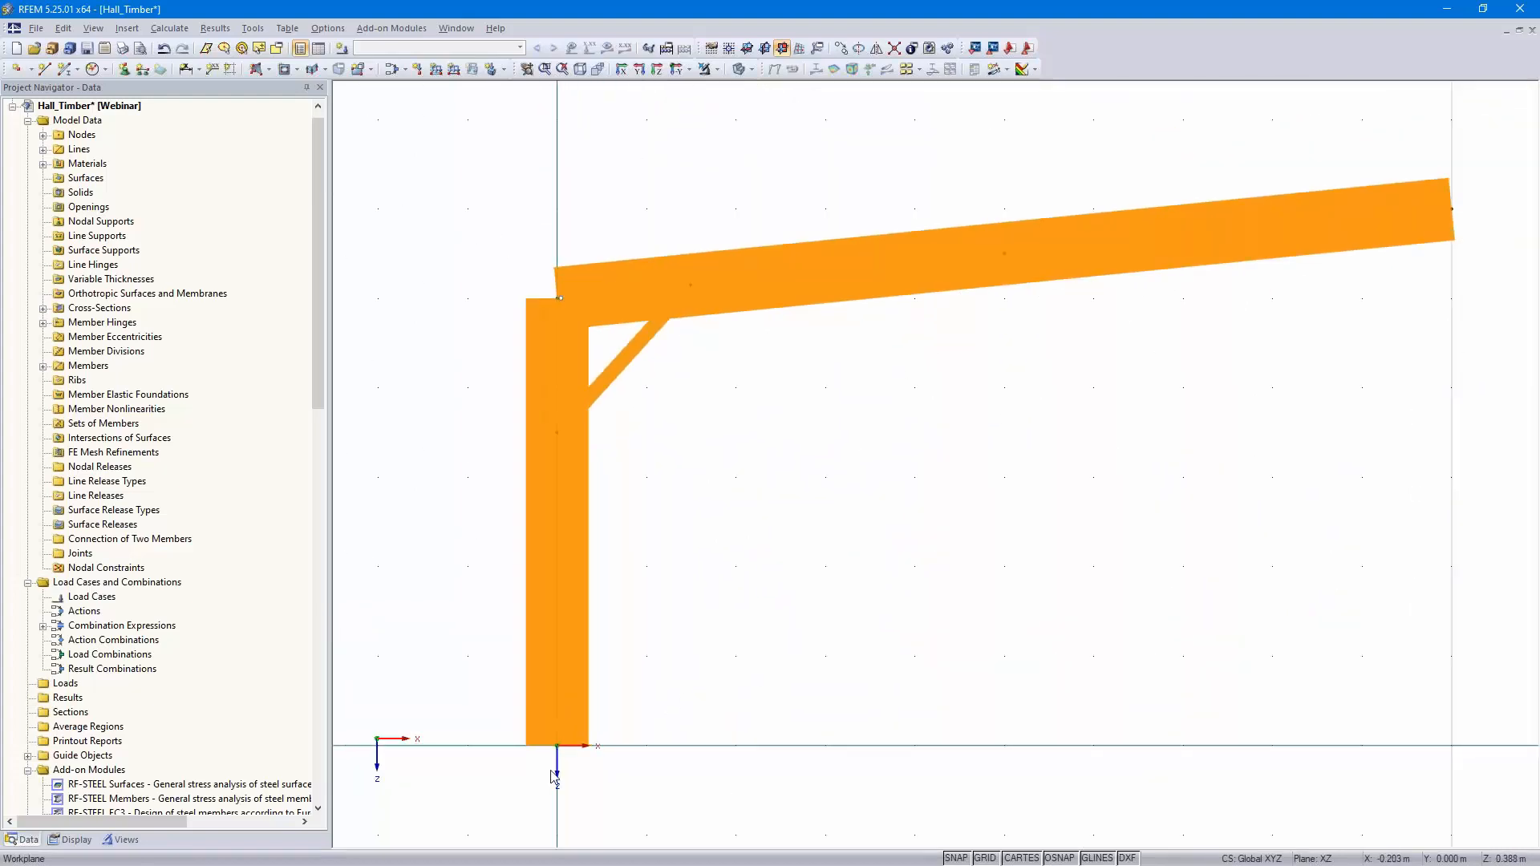
pyautogui.click(124, 70)
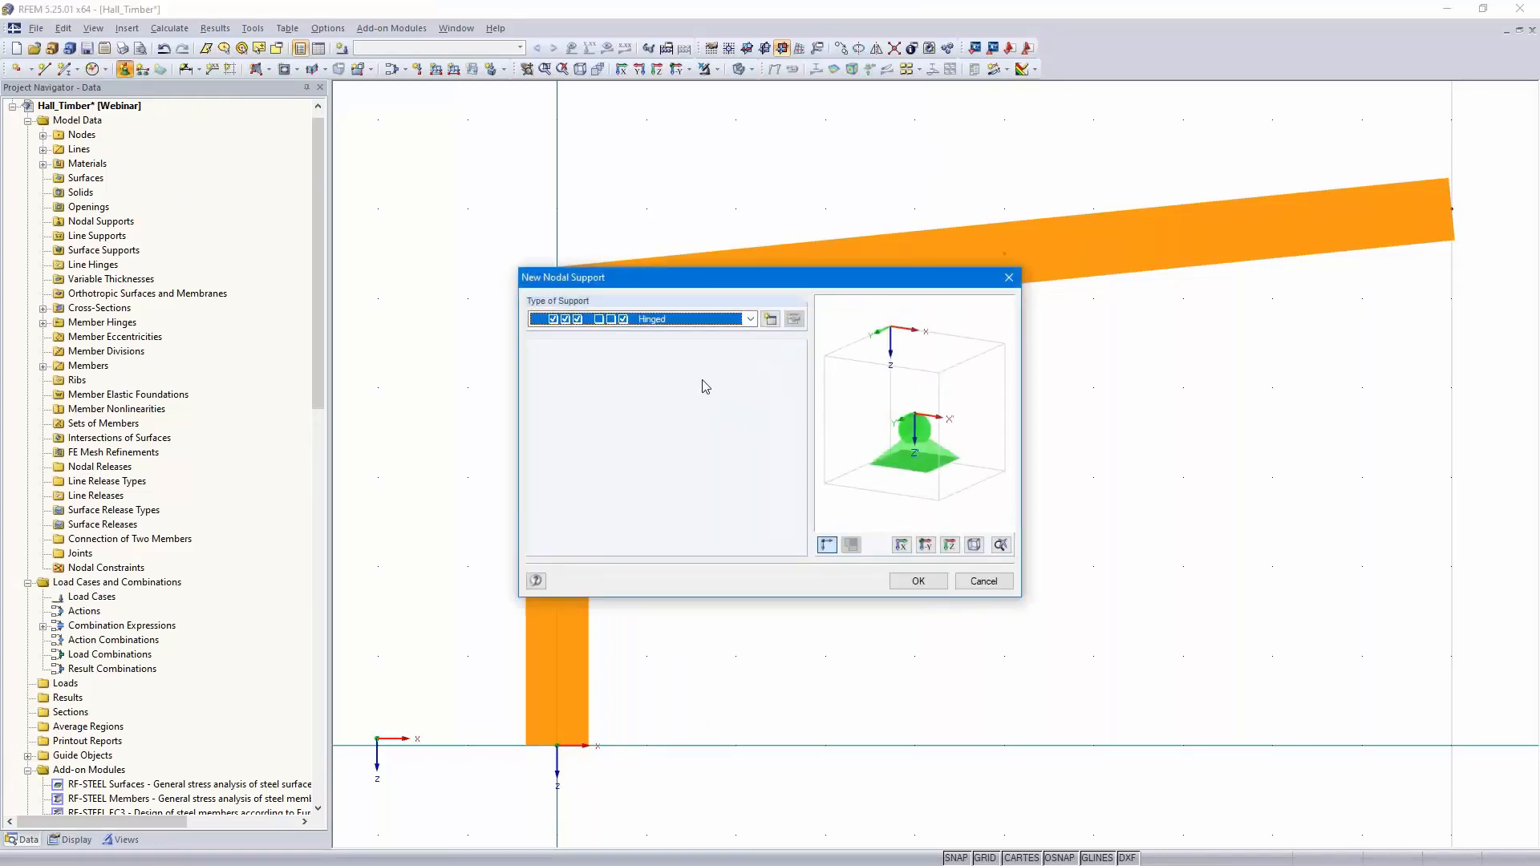
pyautogui.click(770, 320)
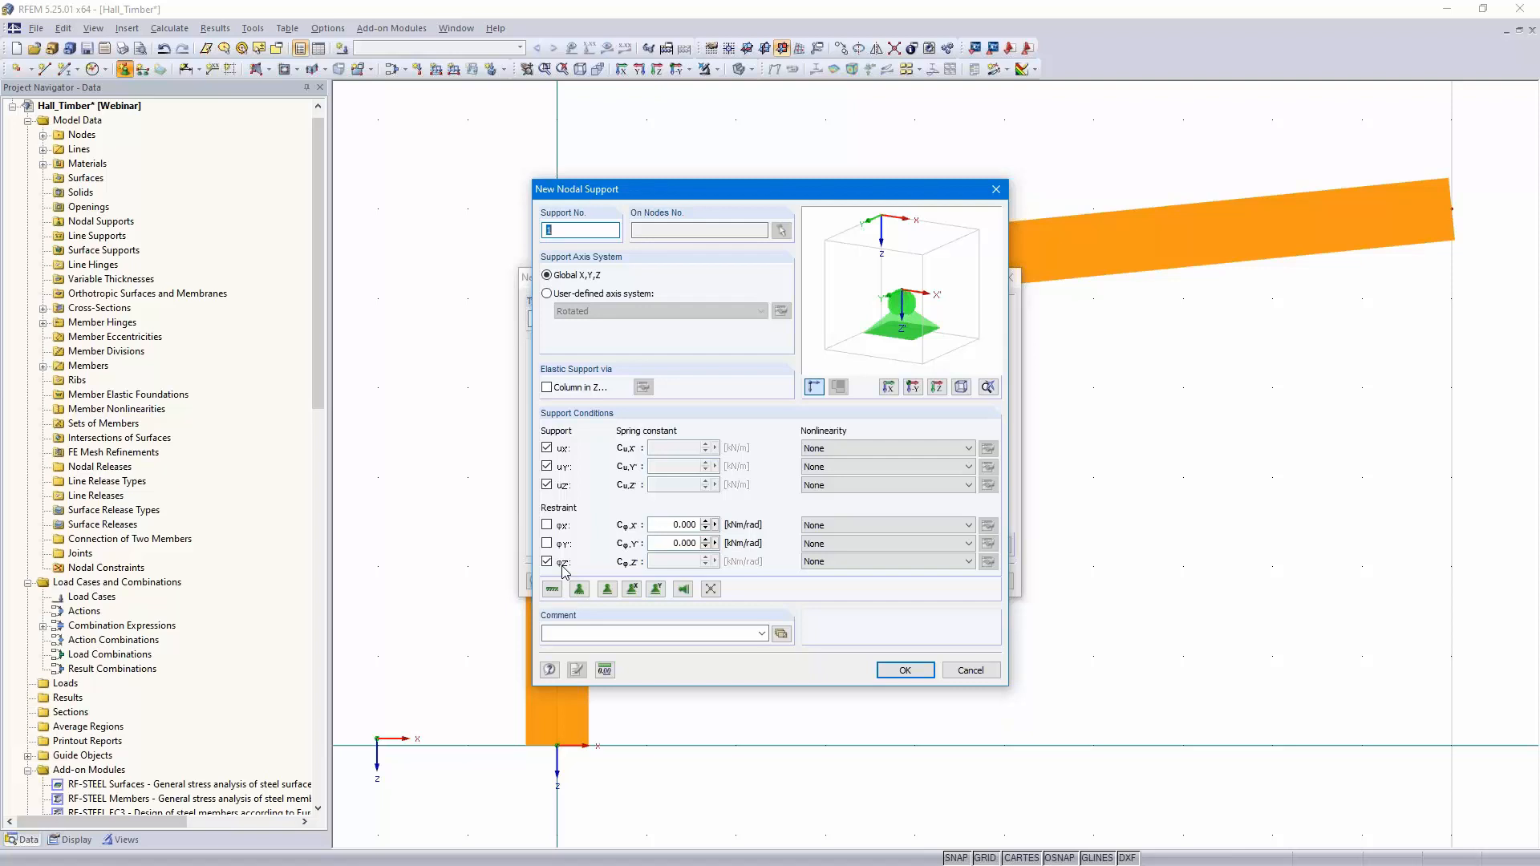
pyautogui.click(904, 670)
pyautogui.click(916, 581)
pyautogui.click(626, 737)
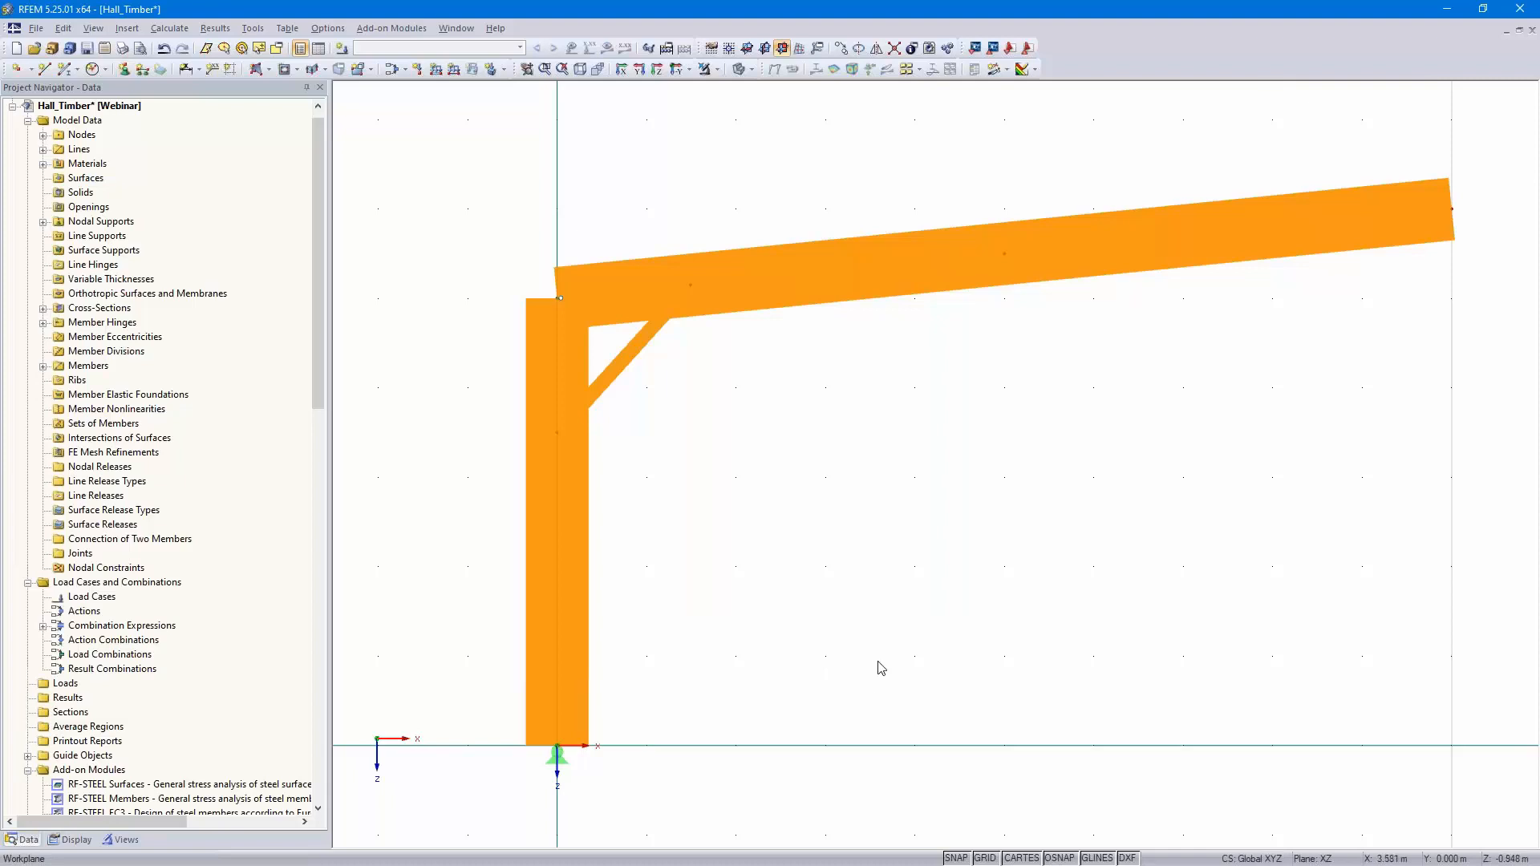
# Mirror the half frame with its support as a copy about the global Y-Z plane through the ridge node
pyautogui.scroll(-2, 876, 664)
pyautogui.moveTo(527, 772); pyautogui.dragTo(1452, 200)
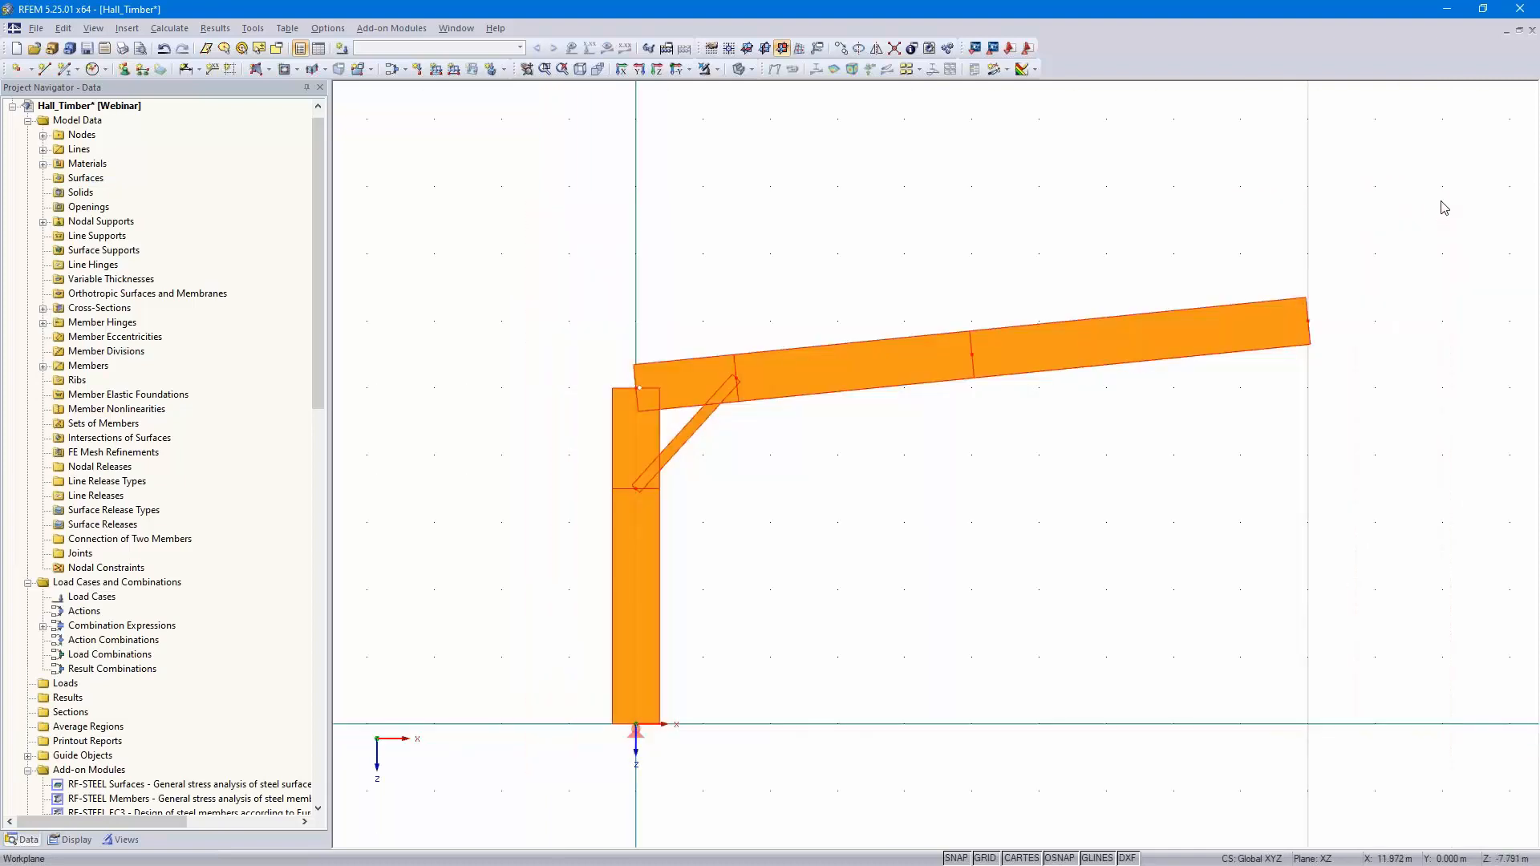
pyautogui.click(876, 50)
pyautogui.click(522, 283)
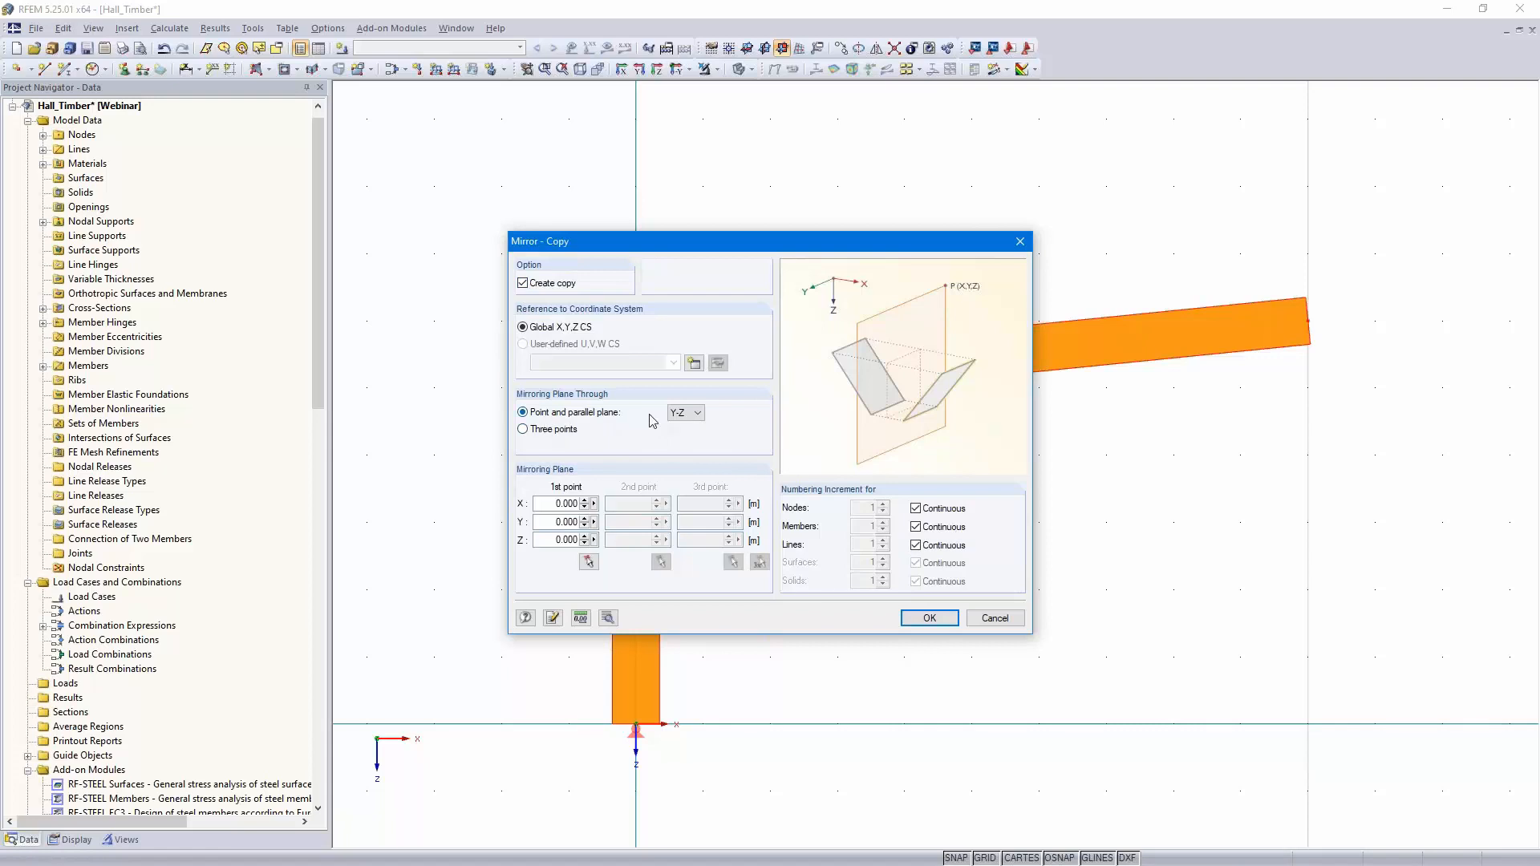
pyautogui.click(698, 413)
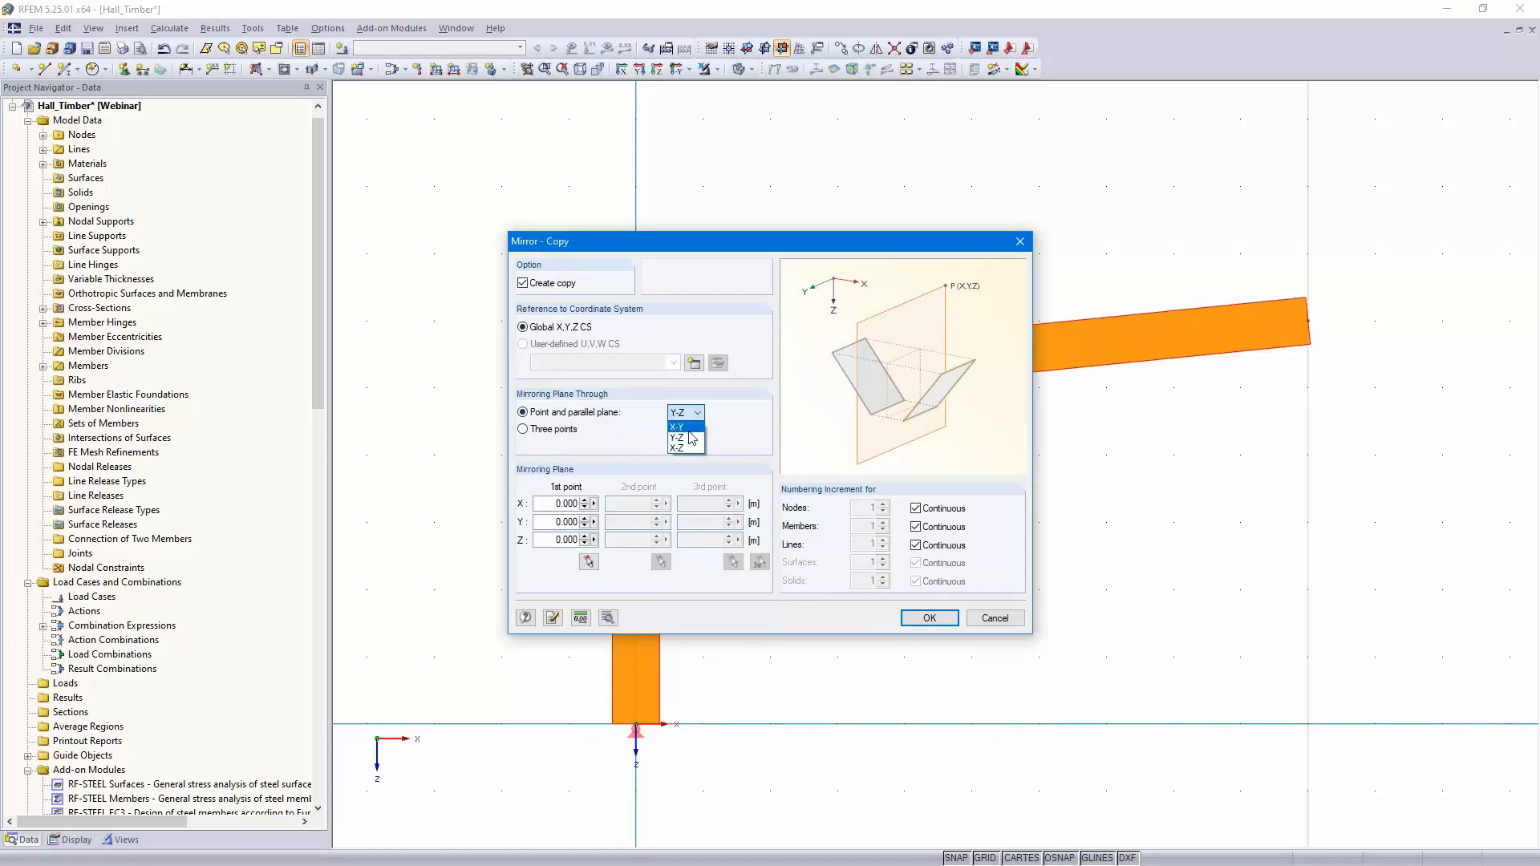
pyautogui.click(691, 438)
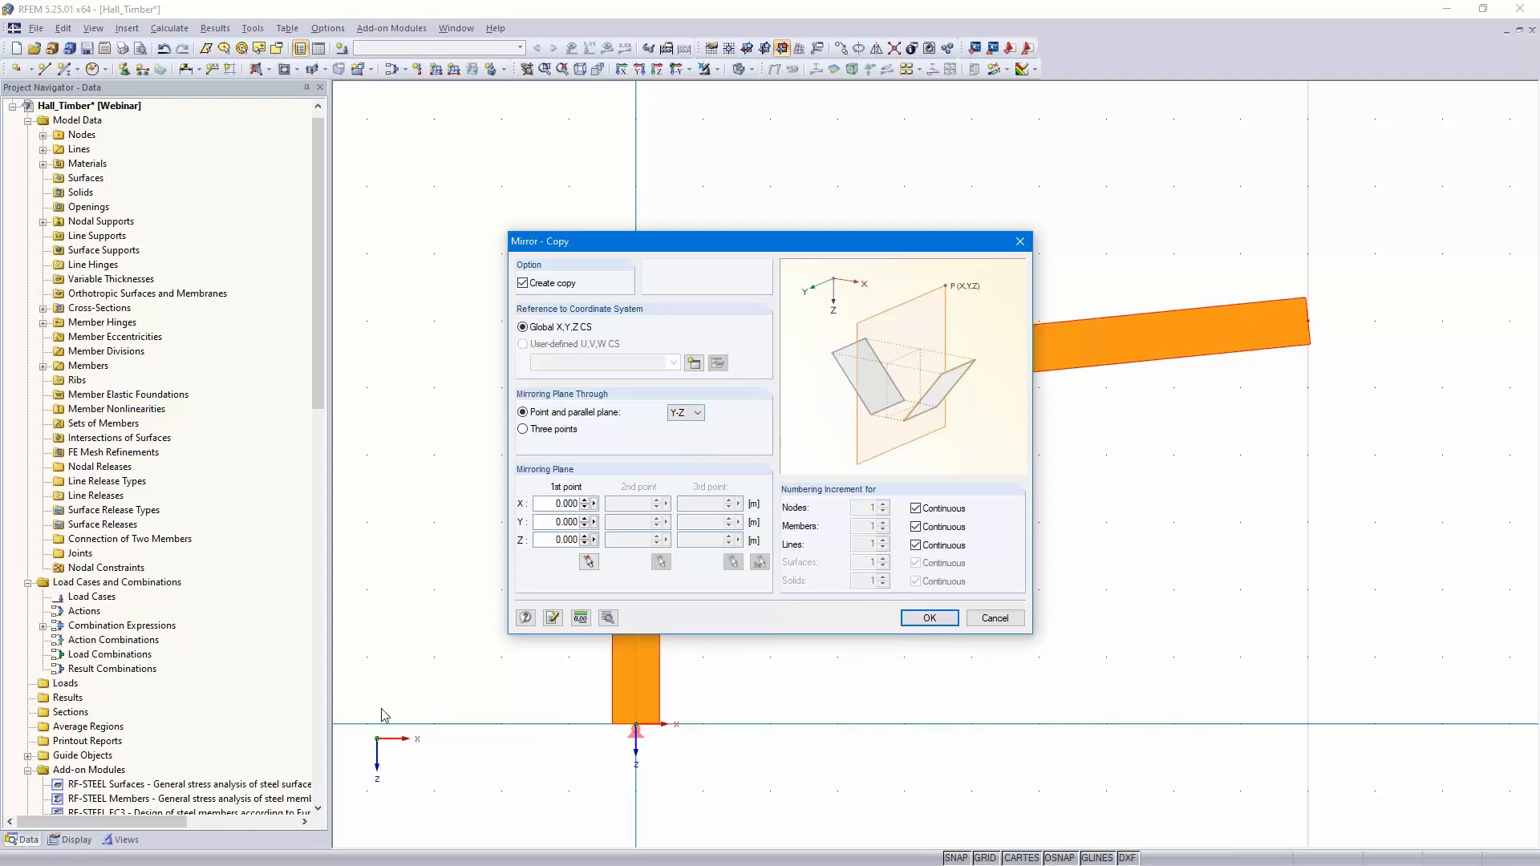
pyautogui.click(589, 561)
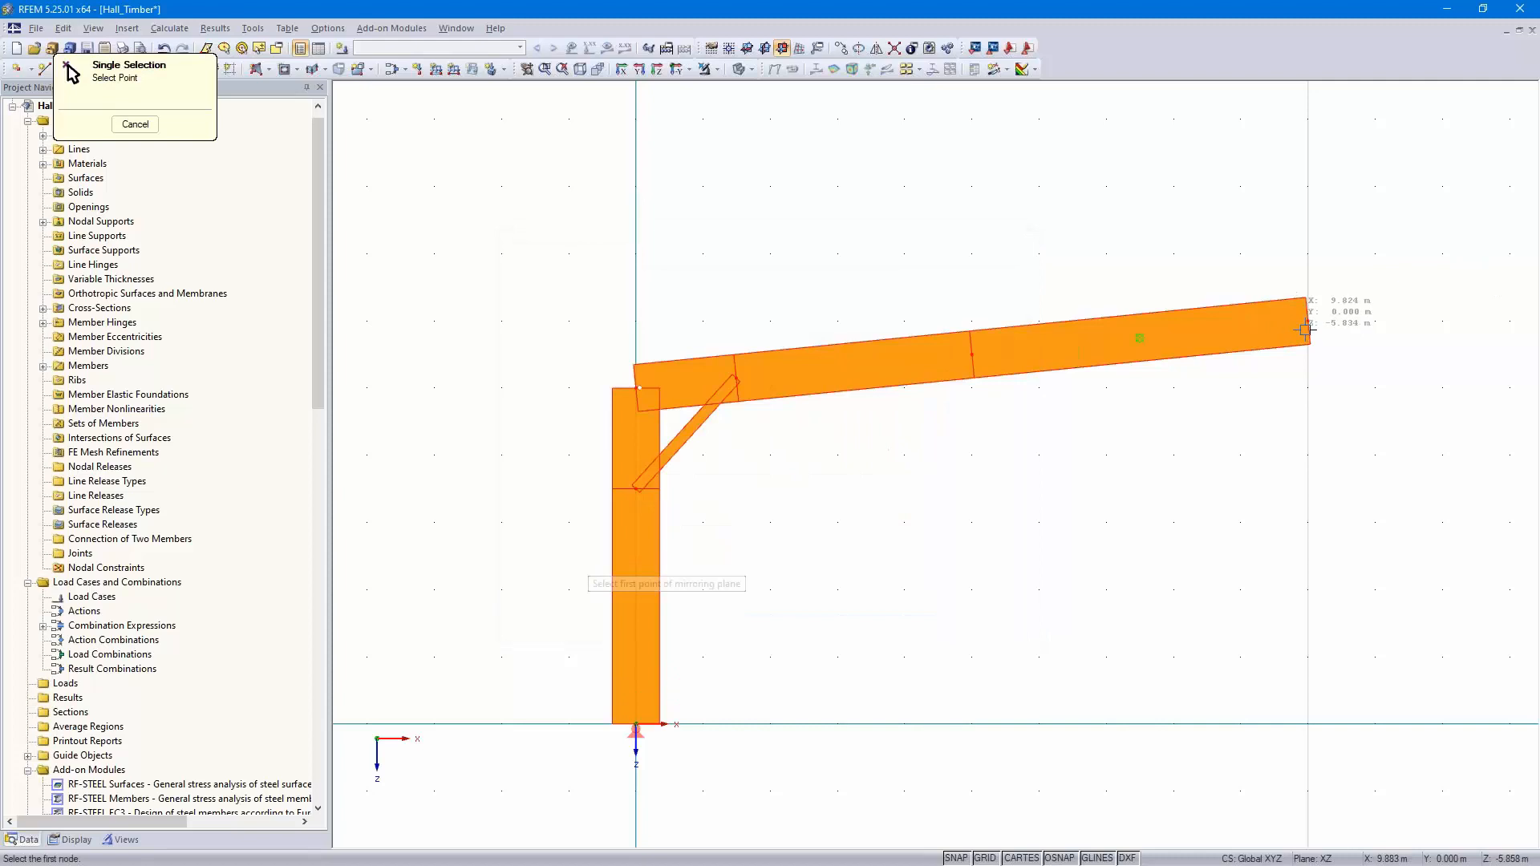
pyautogui.click(1307, 321)
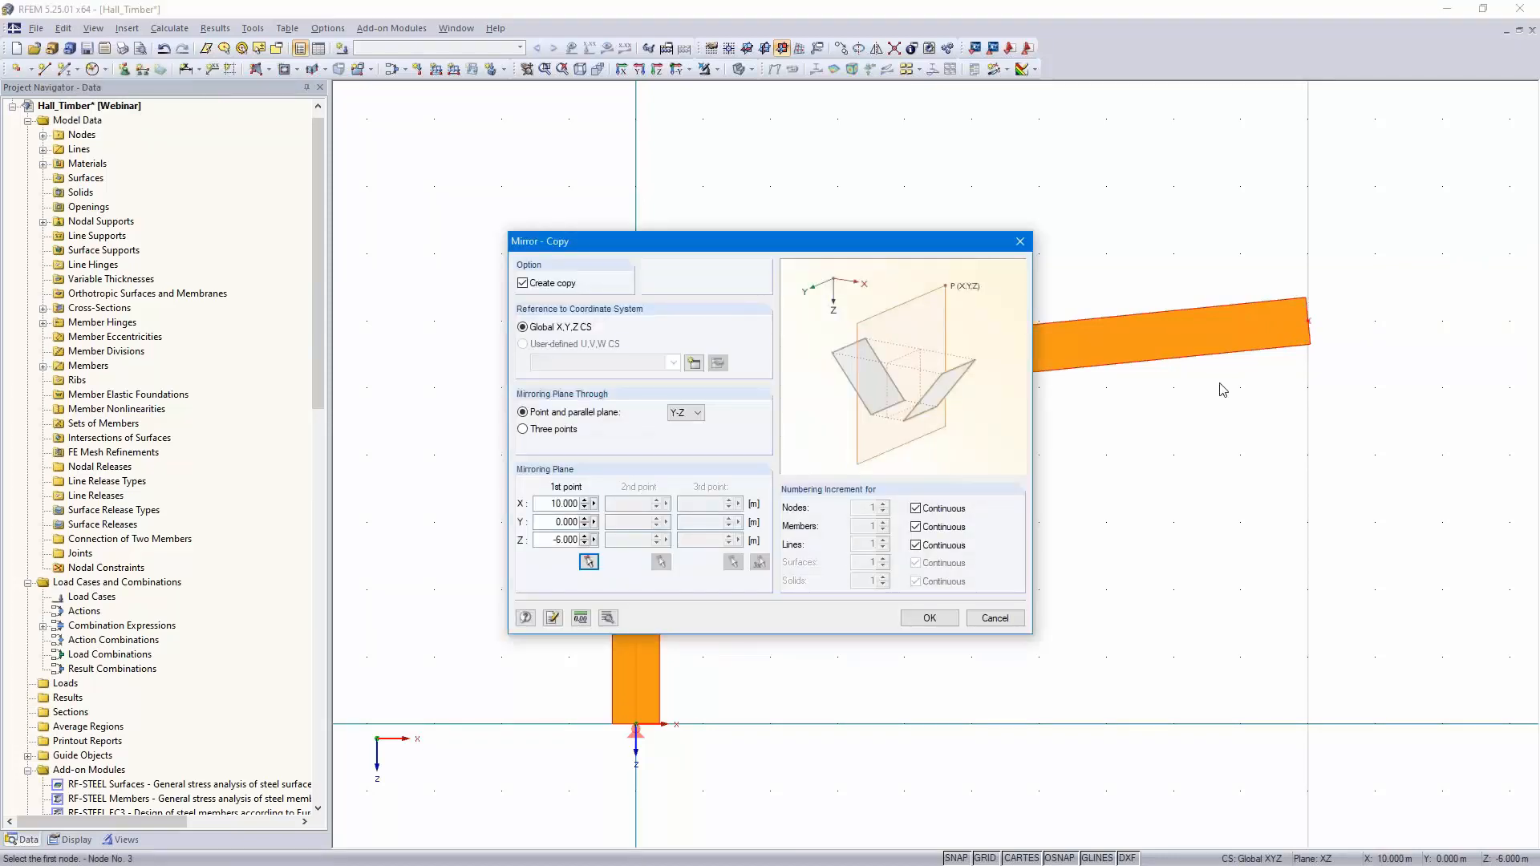
pyautogui.press('Return')
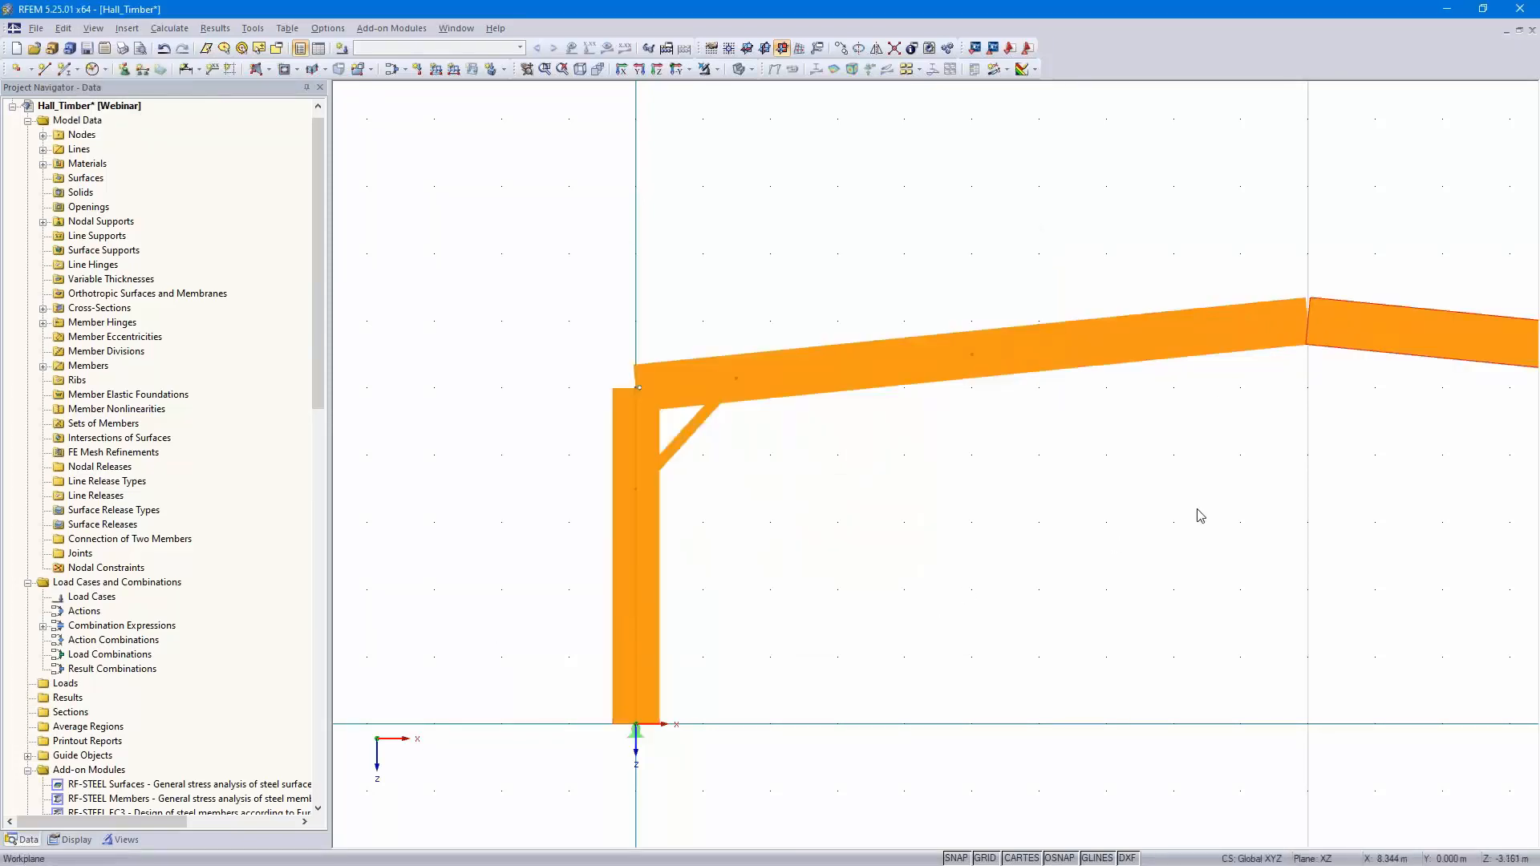
pyautogui.scroll(-3, 1196, 516)
pyautogui.click(937, 486)
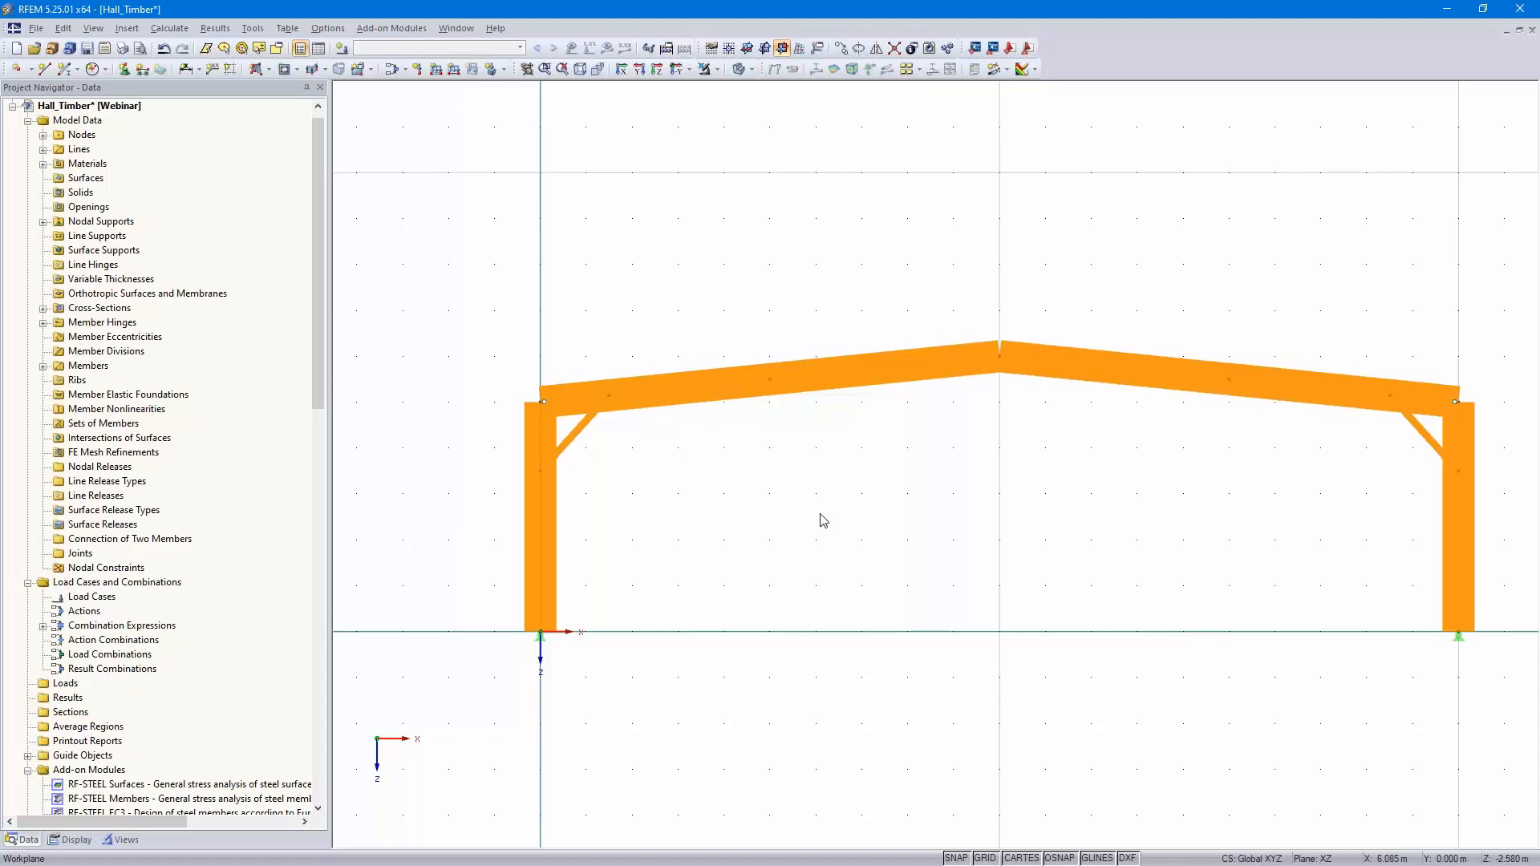
# Create sets of continuous members from the two columns, combining the lower and upper member of each column
pyautogui.moveTo(824, 520); pyautogui.dragTo(781, 489, button='middle')
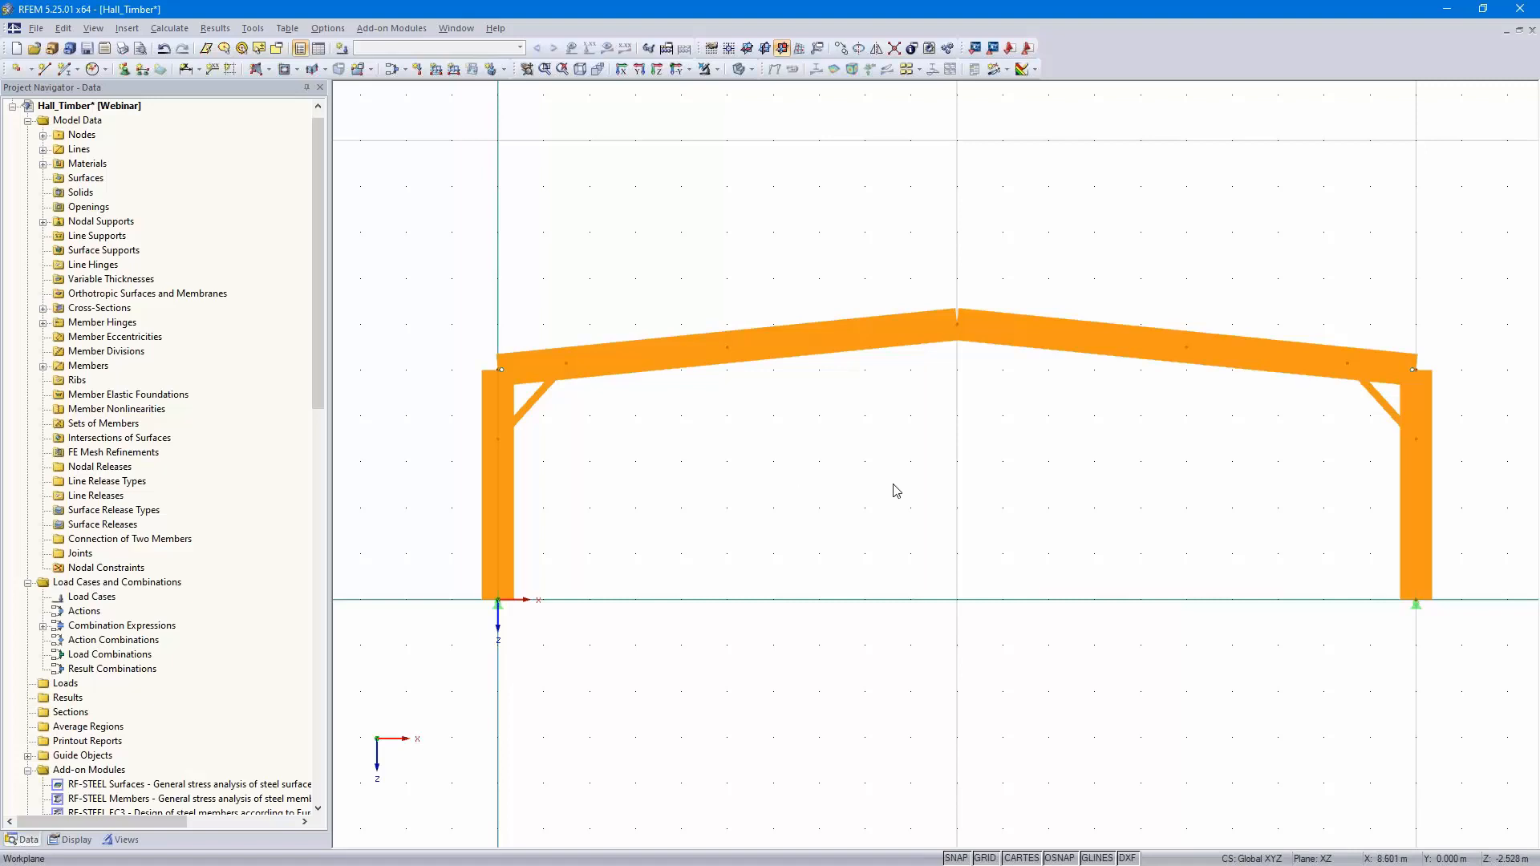
pyautogui.scroll(1, 880, 498)
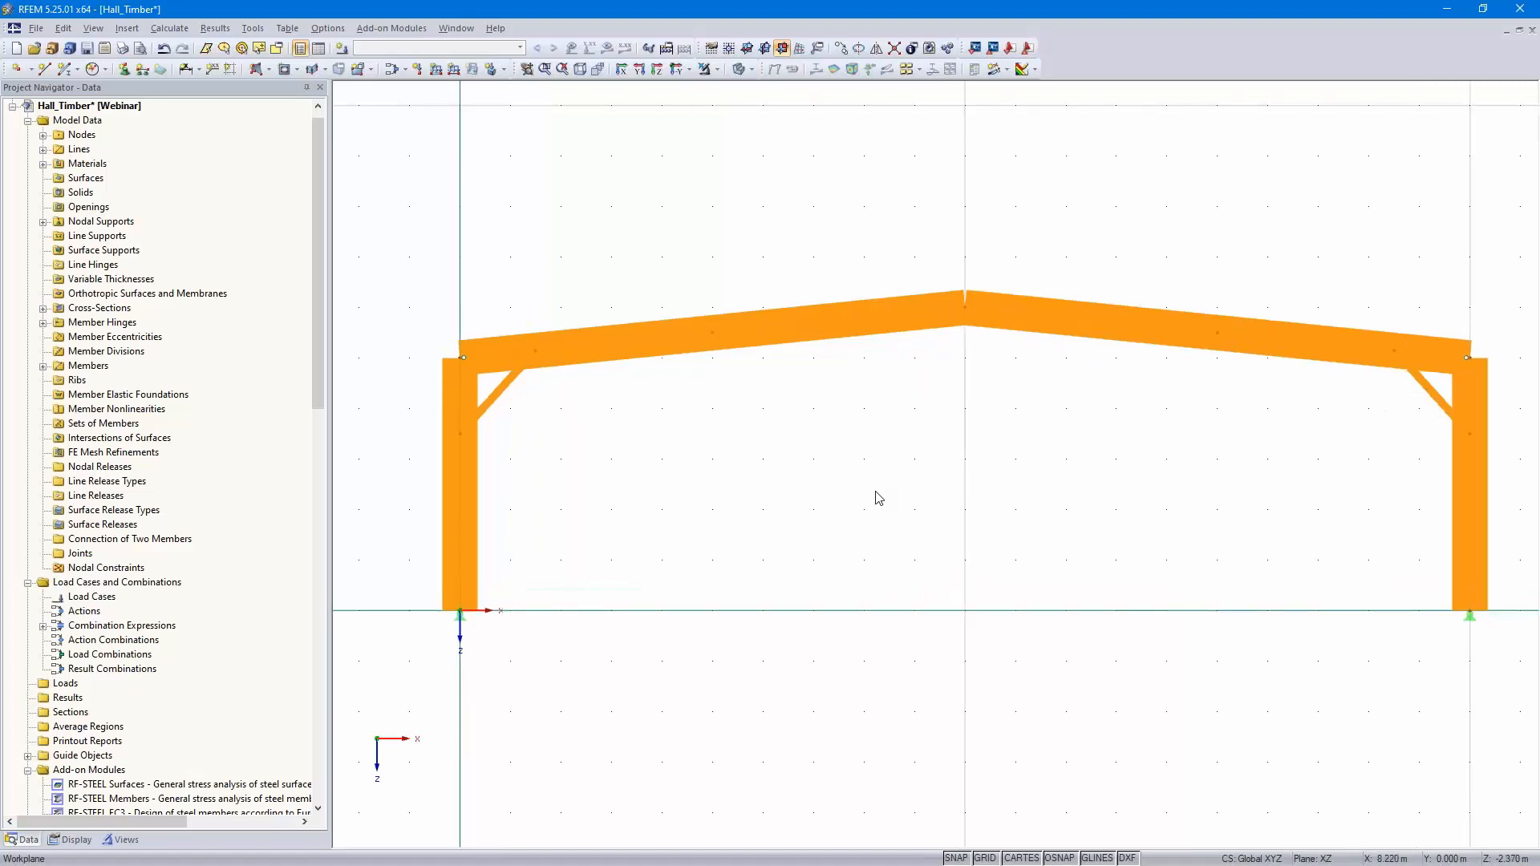
pyautogui.scroll(-1, 876, 500)
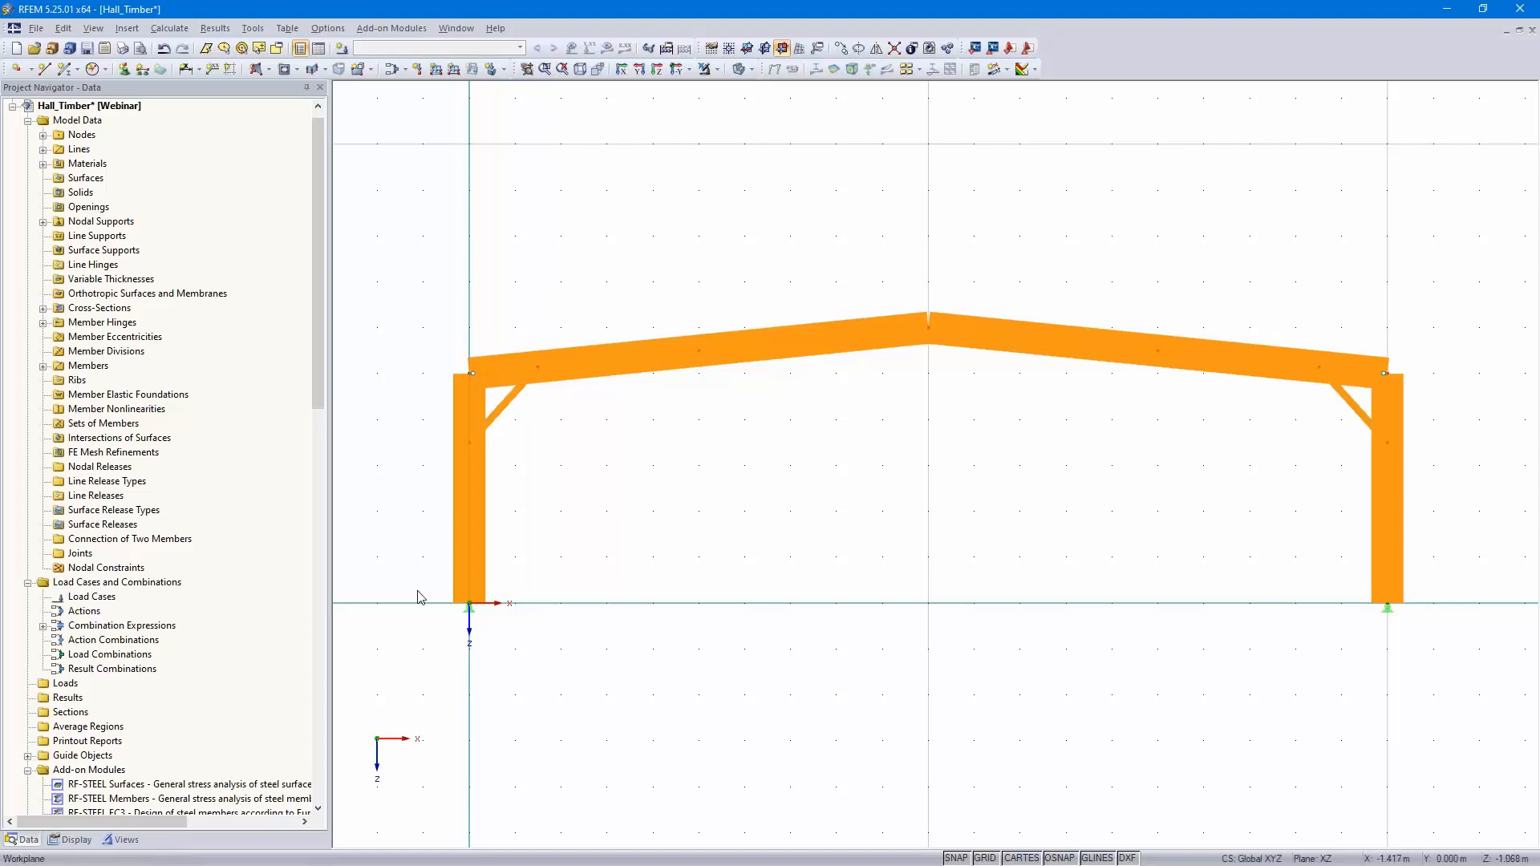
pyautogui.moveTo(434, 644); pyautogui.dragTo(496, 301)
pyautogui.moveTo(1364, 657); pyautogui.dragTo(1464, 313)
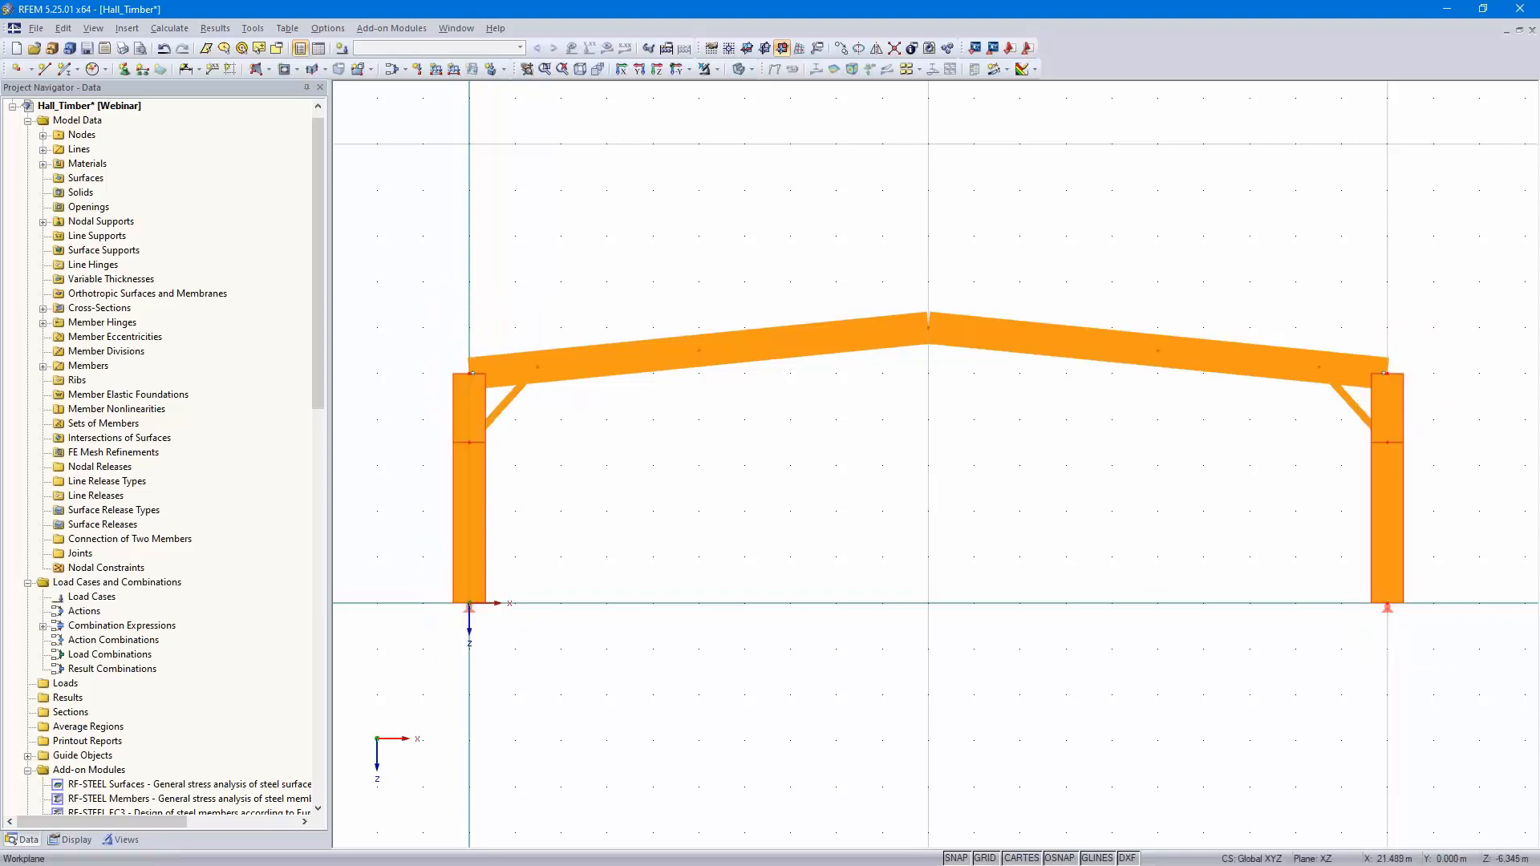
pyautogui.rightClick(1392, 518)
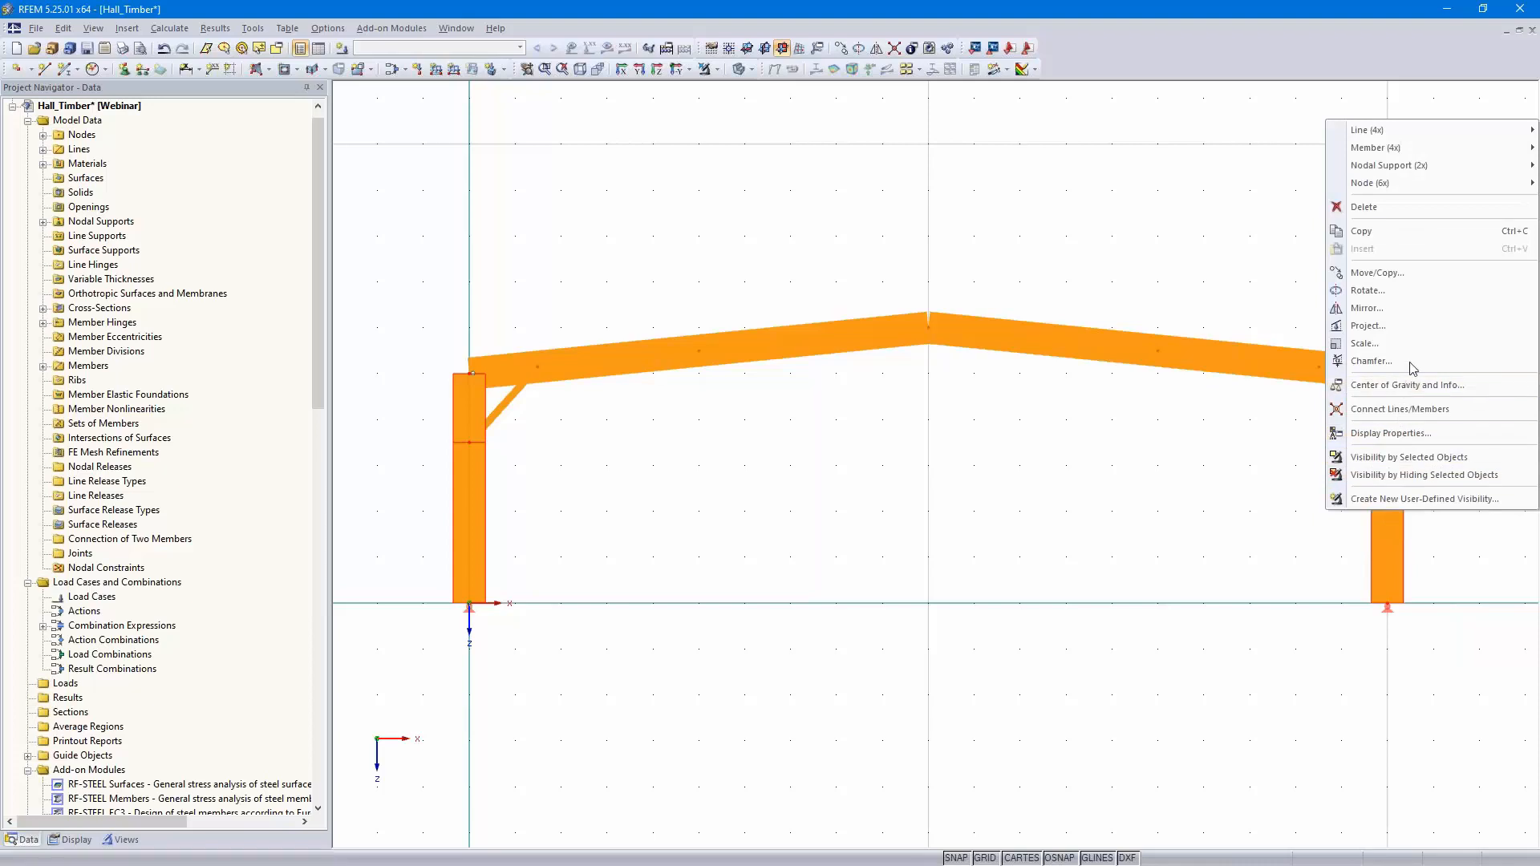
pyautogui.moveTo(1391, 149)
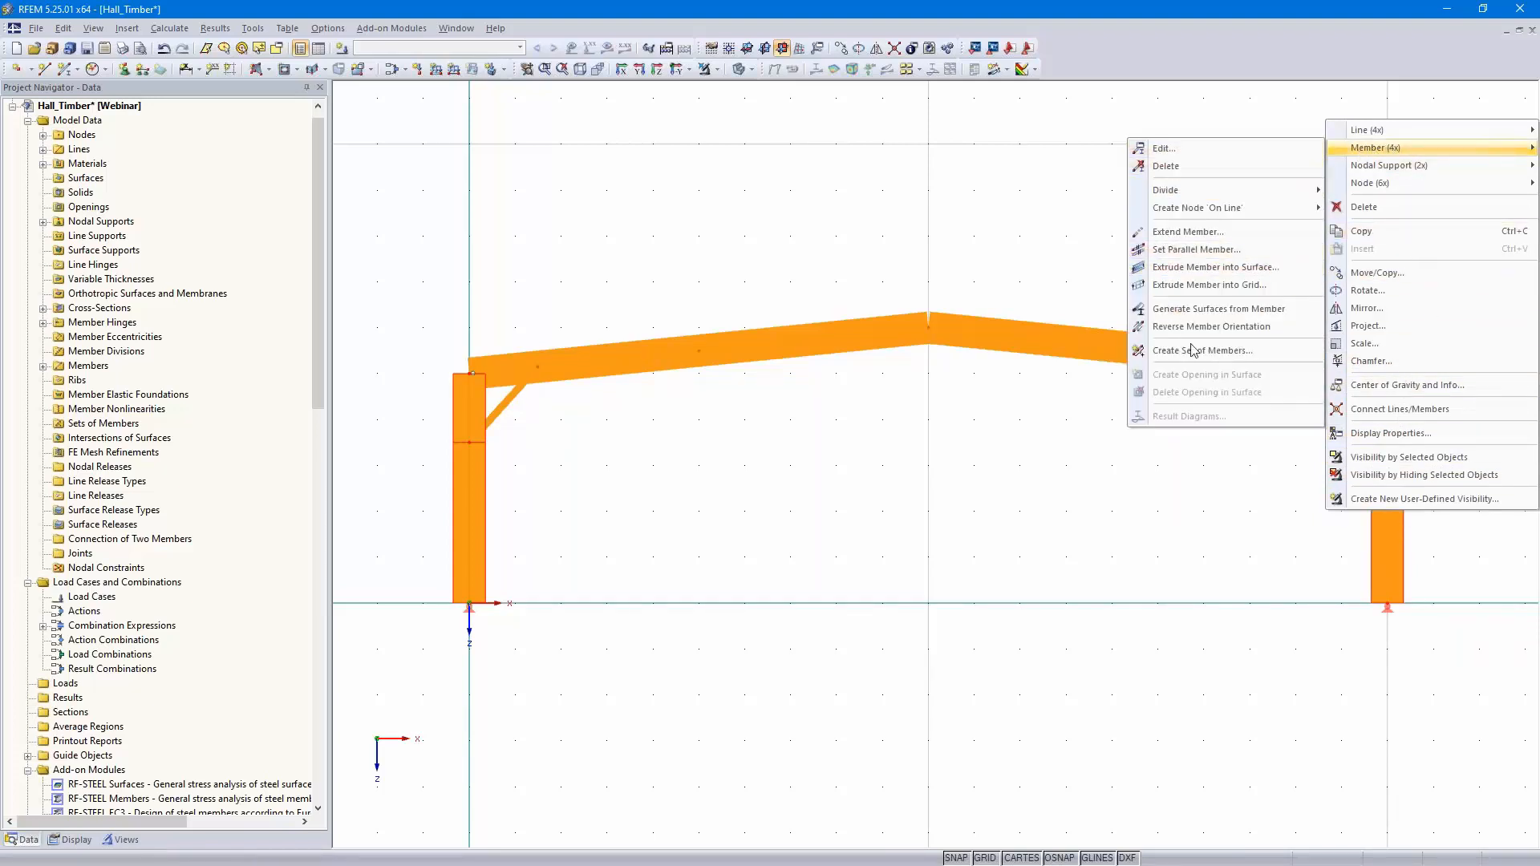
pyautogui.click(1164, 351)
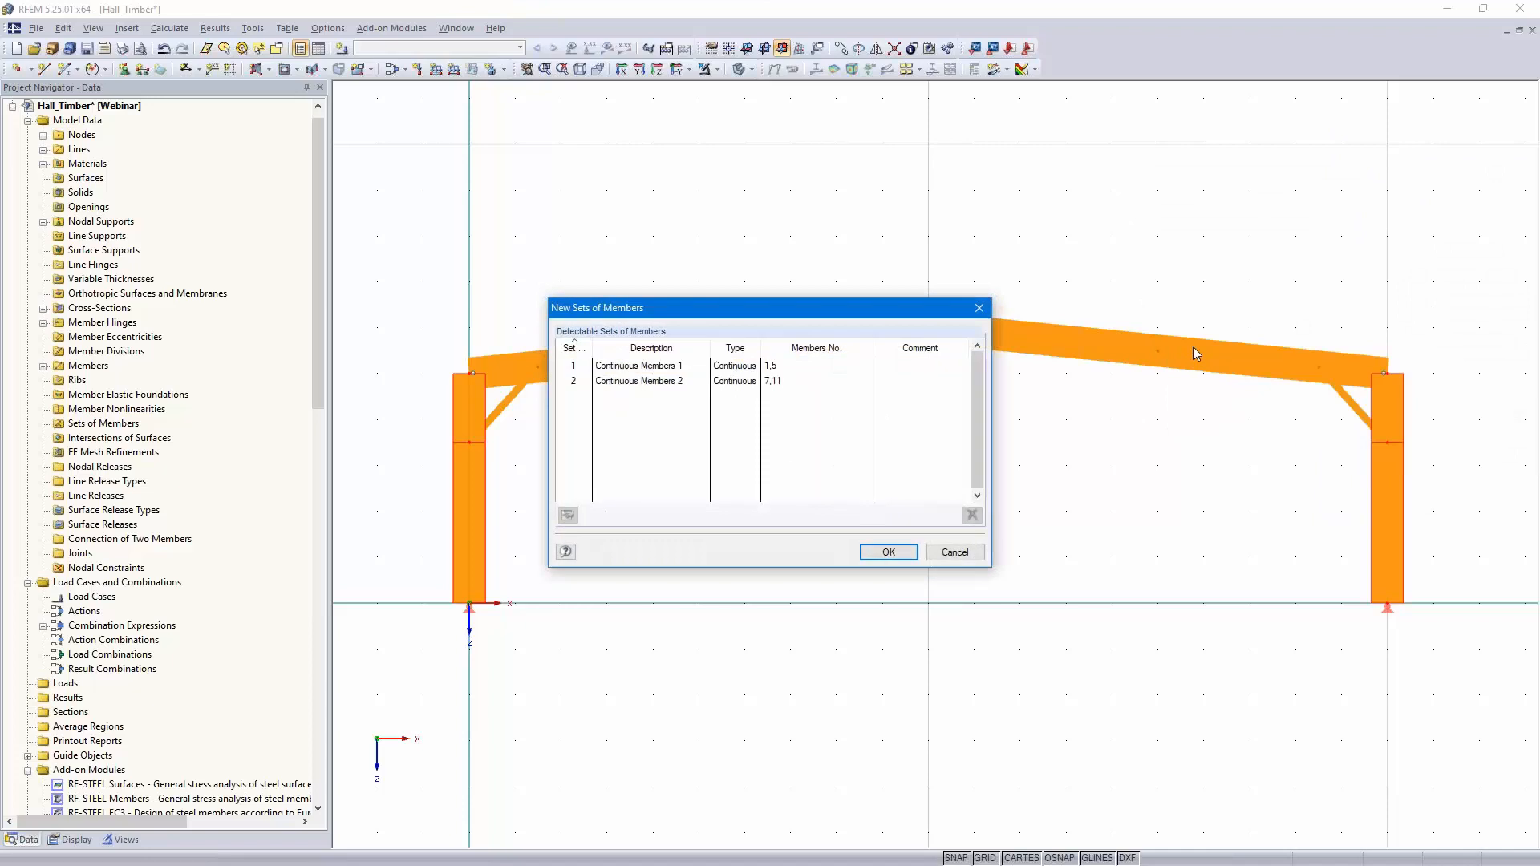
pyautogui.click(887, 553)
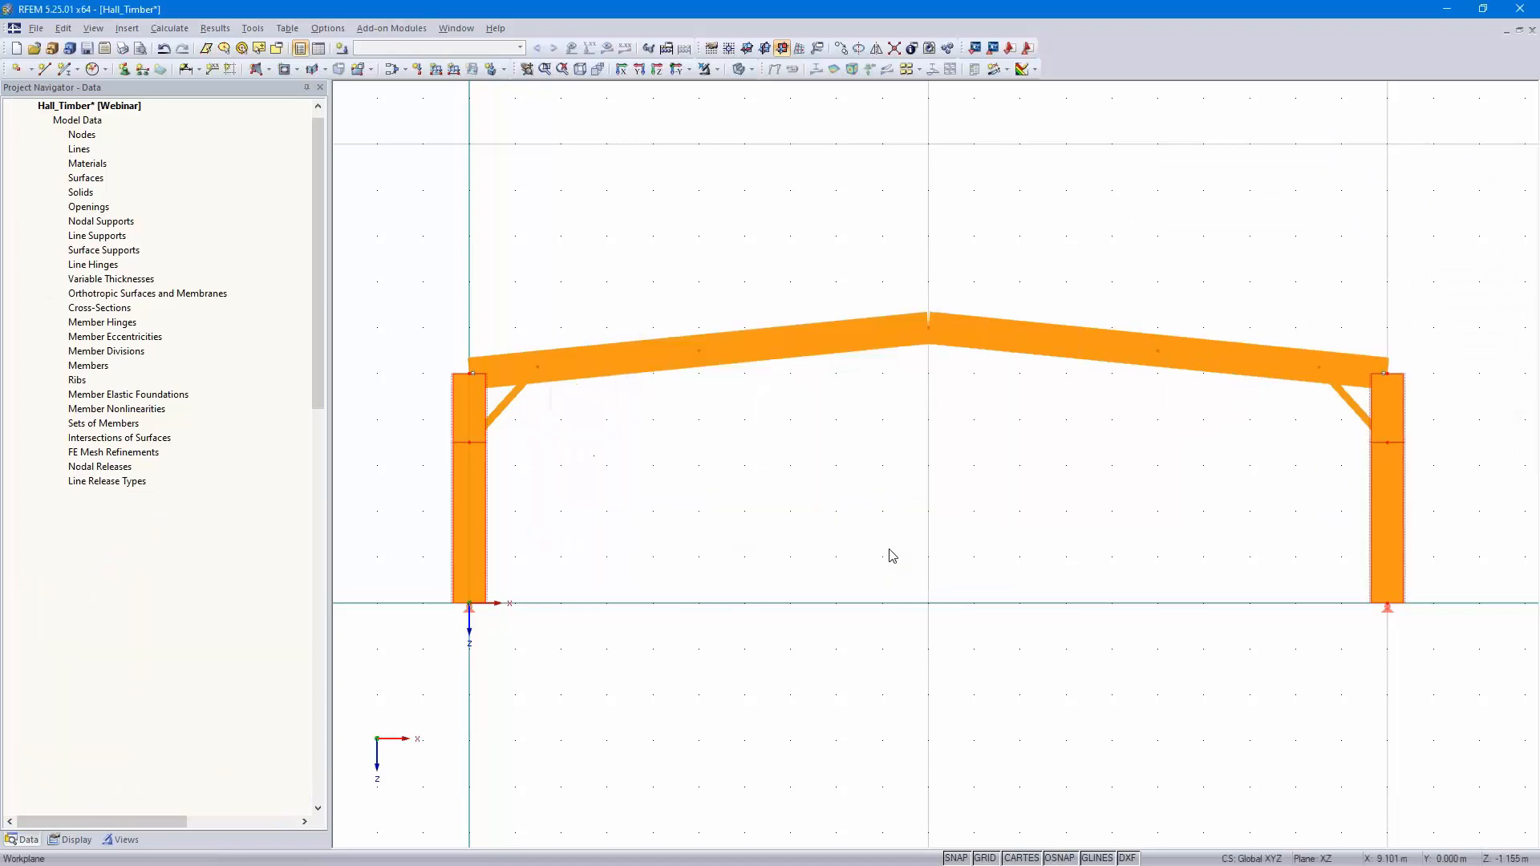
# Switch the model to wireframe display and reverse the orientation of the mirrored column's lower member
pyautogui.click(750, 70)
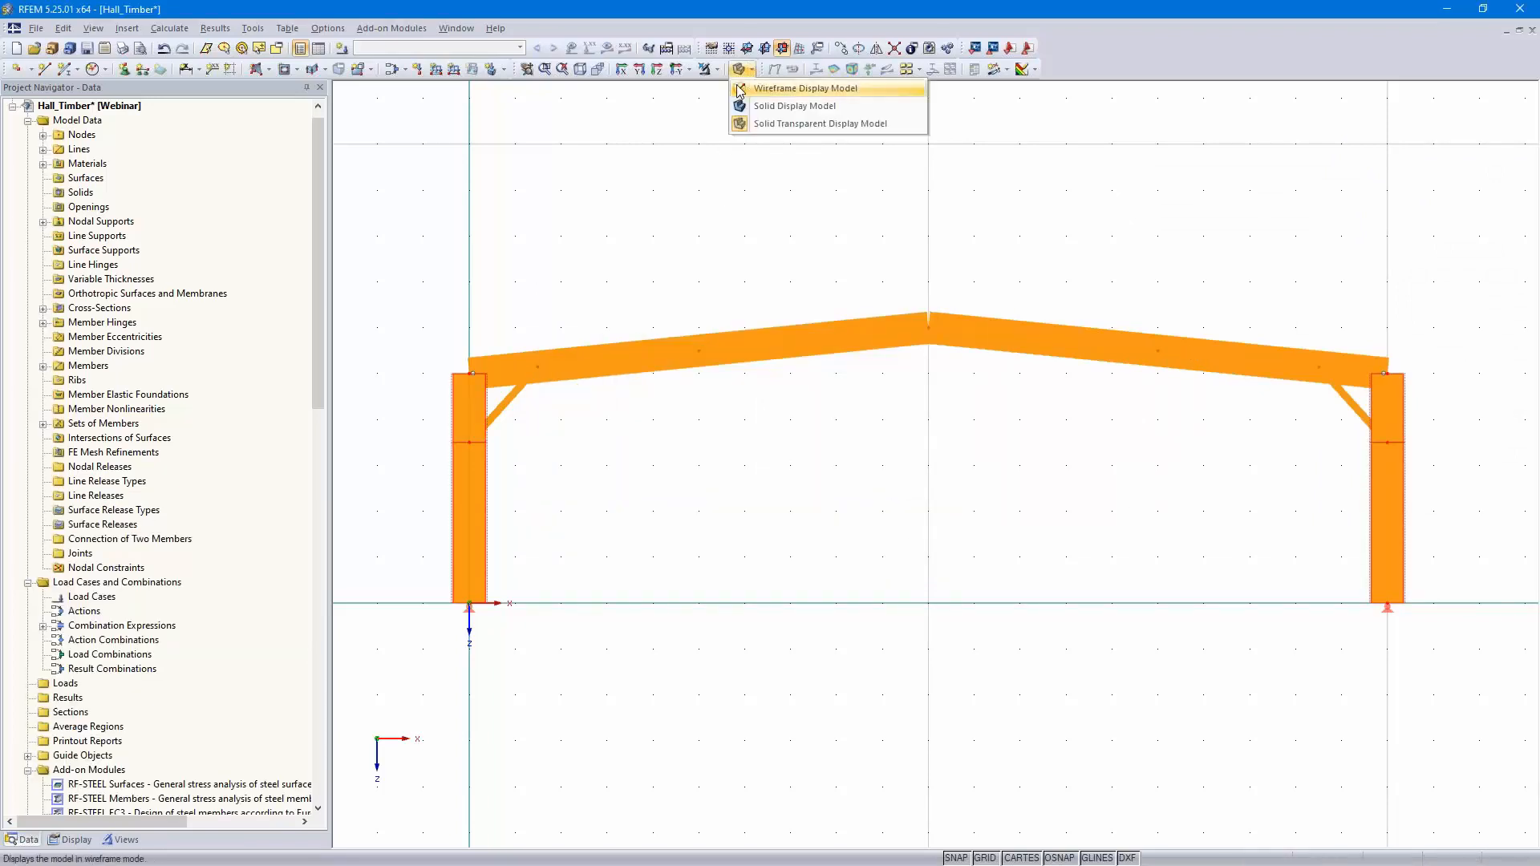
pyautogui.click(739, 91)
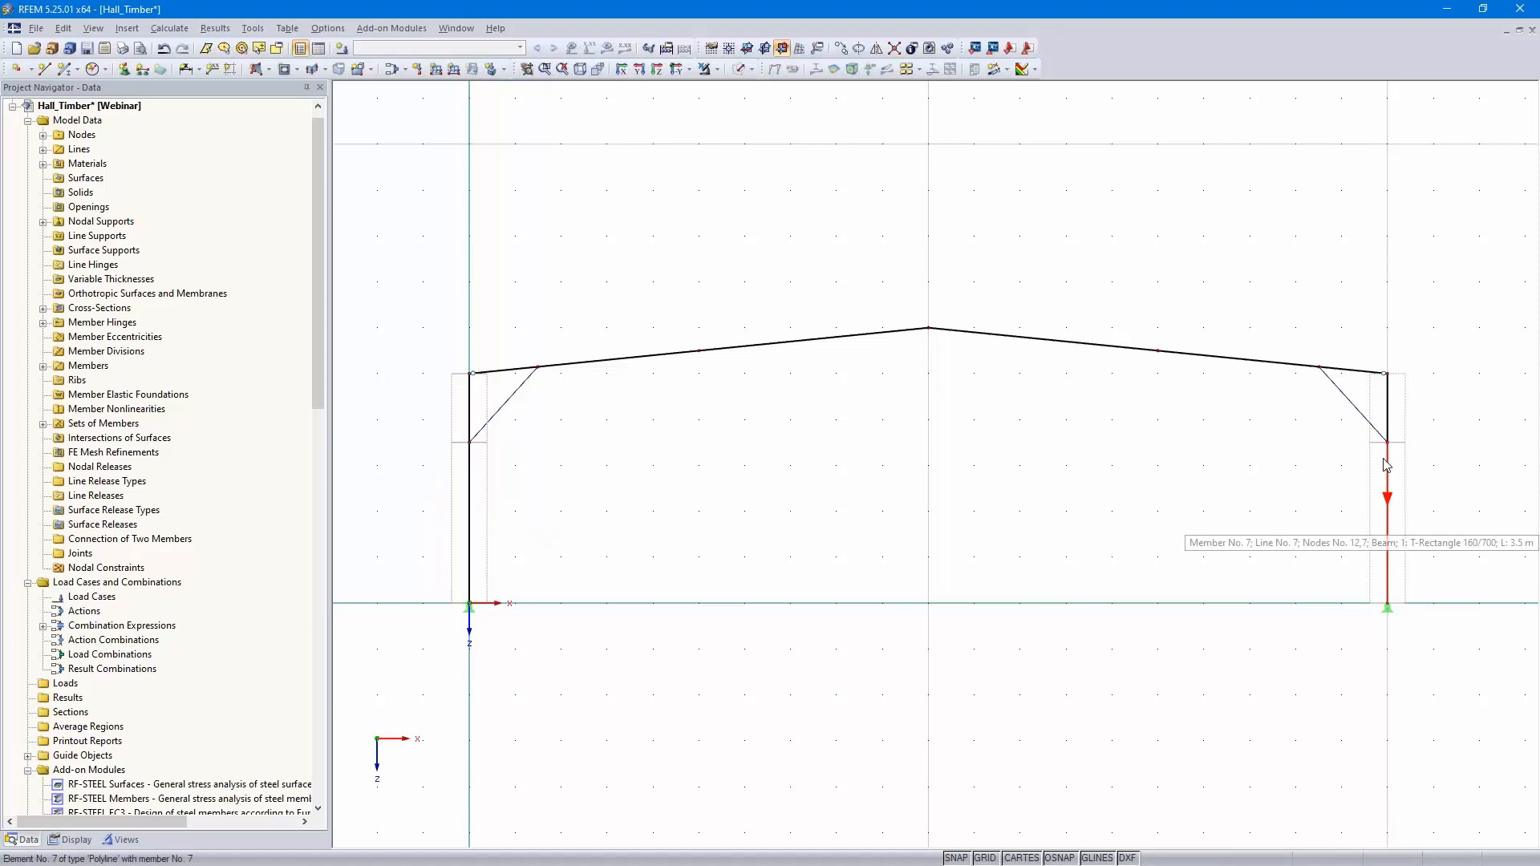
pyautogui.rightClick(1388, 503)
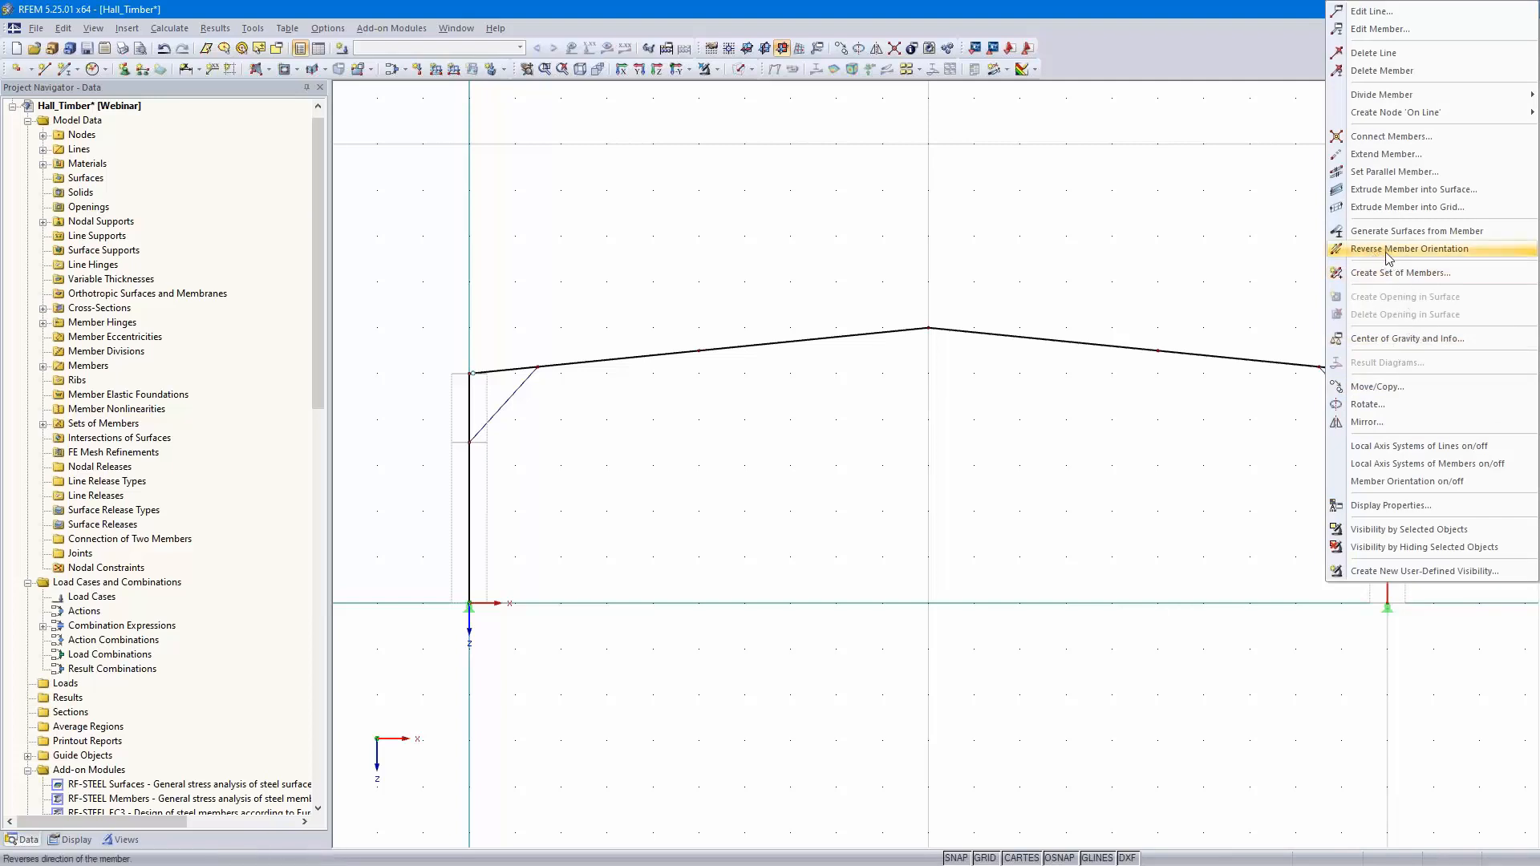
pyautogui.click(1414, 250)
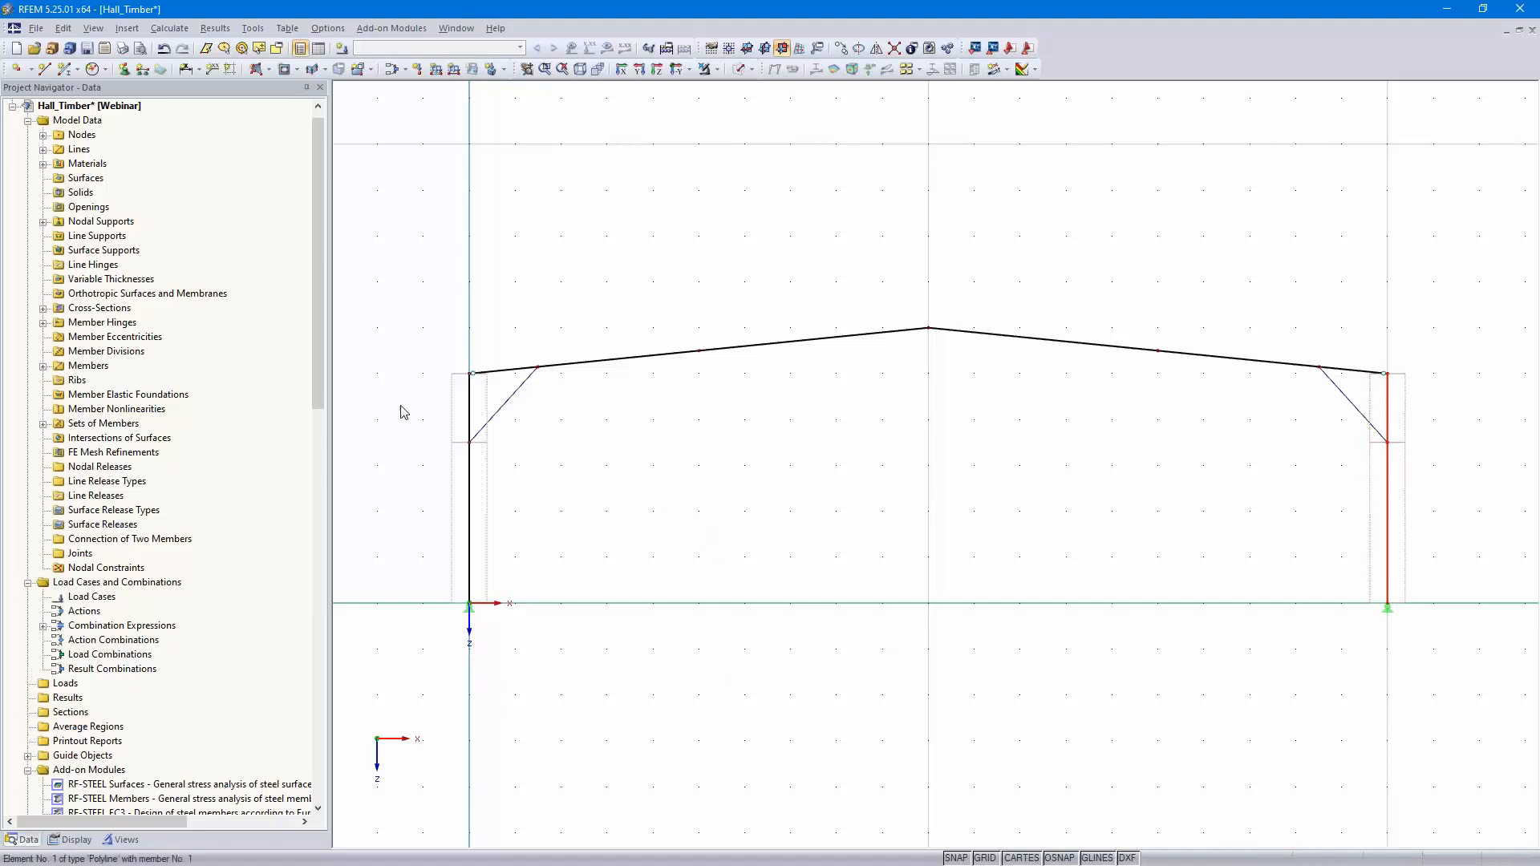
# Create one set of continuous members from all six rafter members between the two column tops
pyautogui.moveTo(376, 388); pyautogui.dragTo(1455, 298)
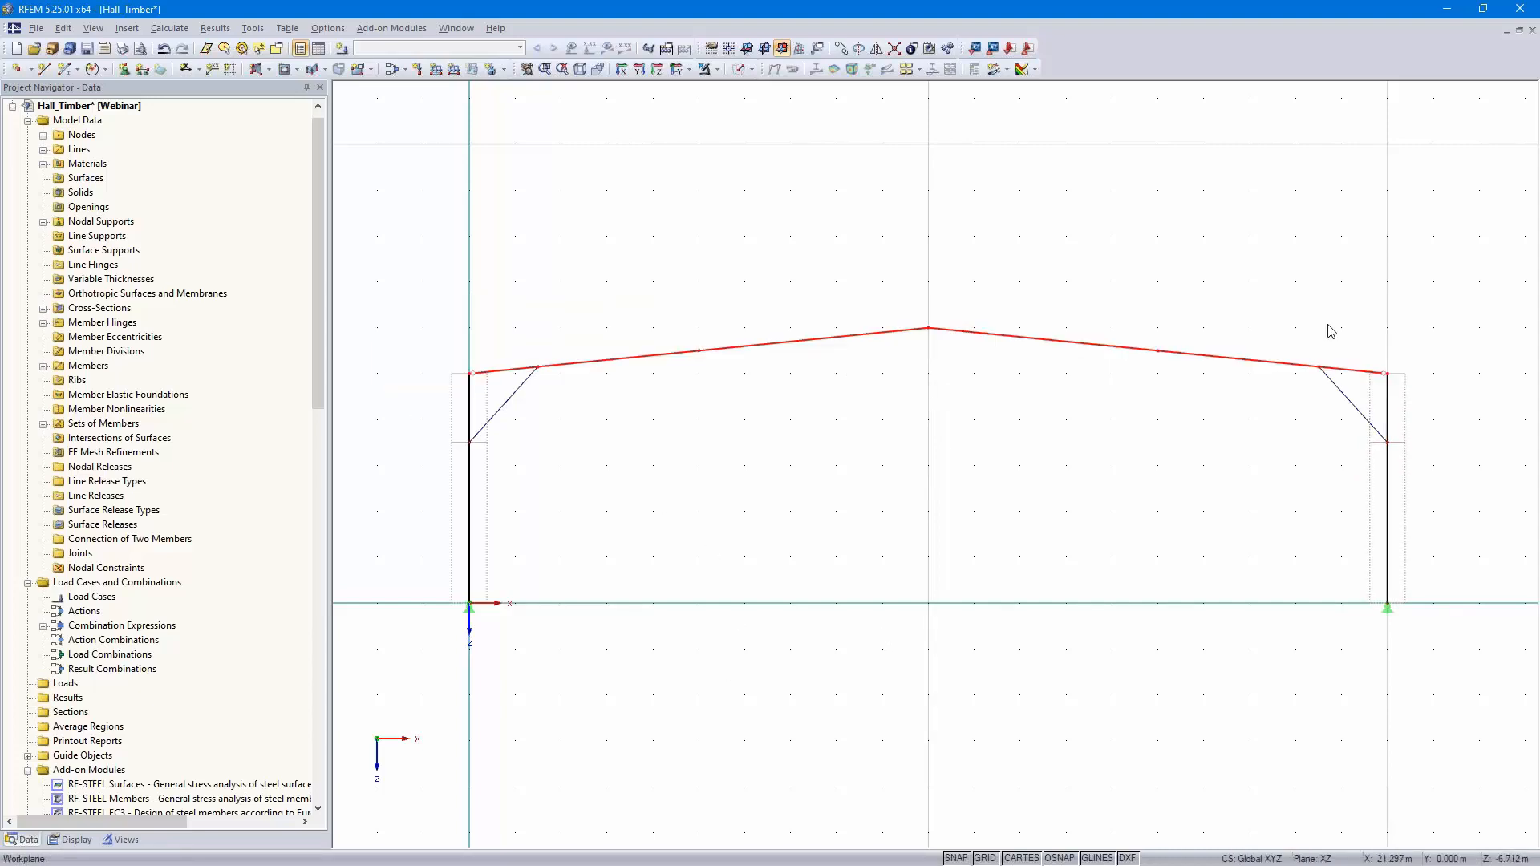
pyautogui.rightClick(1087, 347)
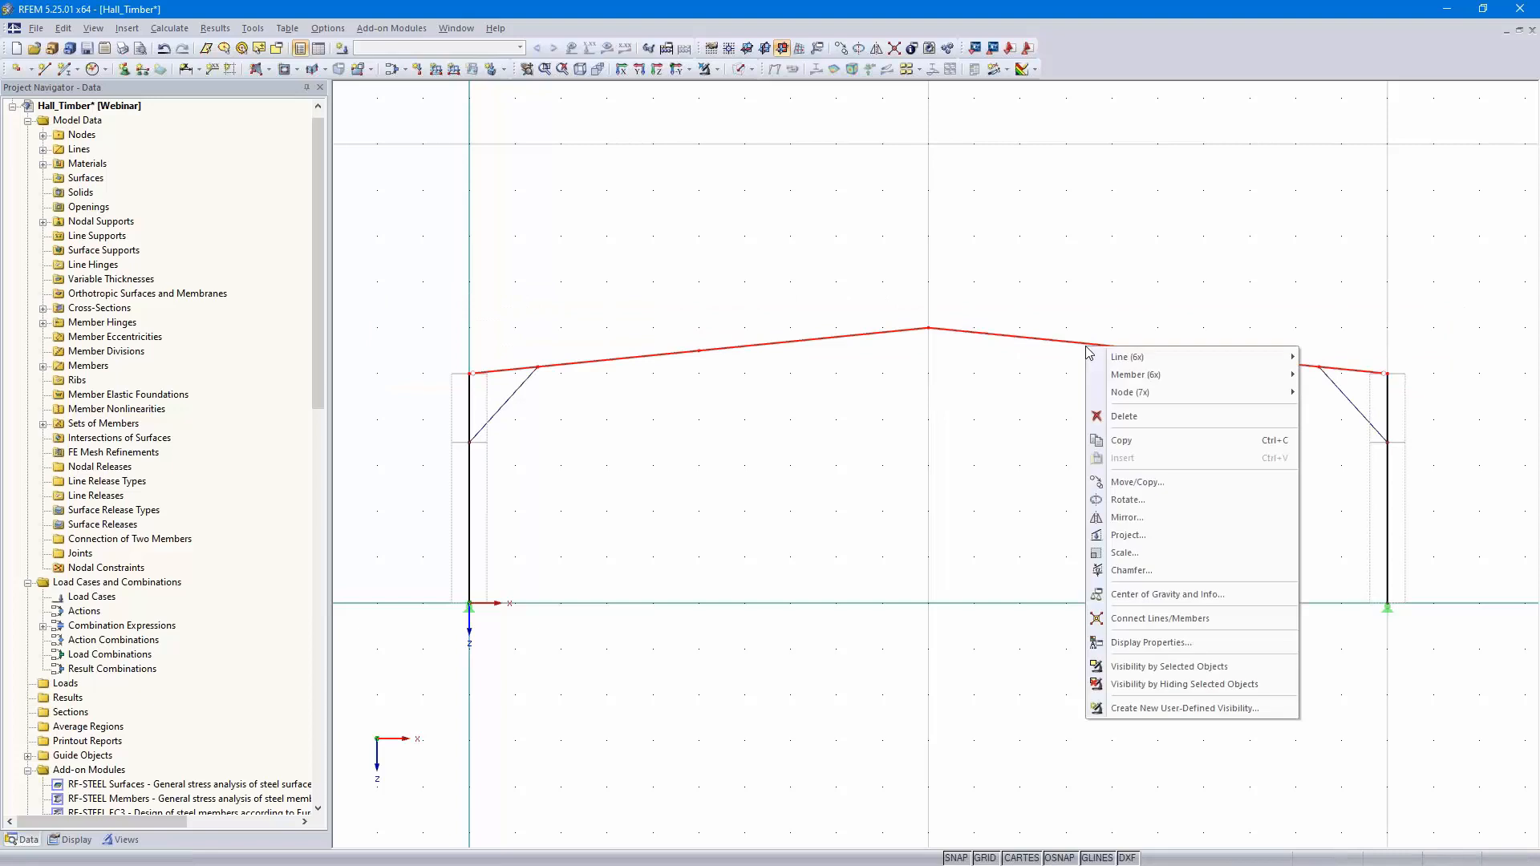
pyautogui.moveTo(1159, 375)
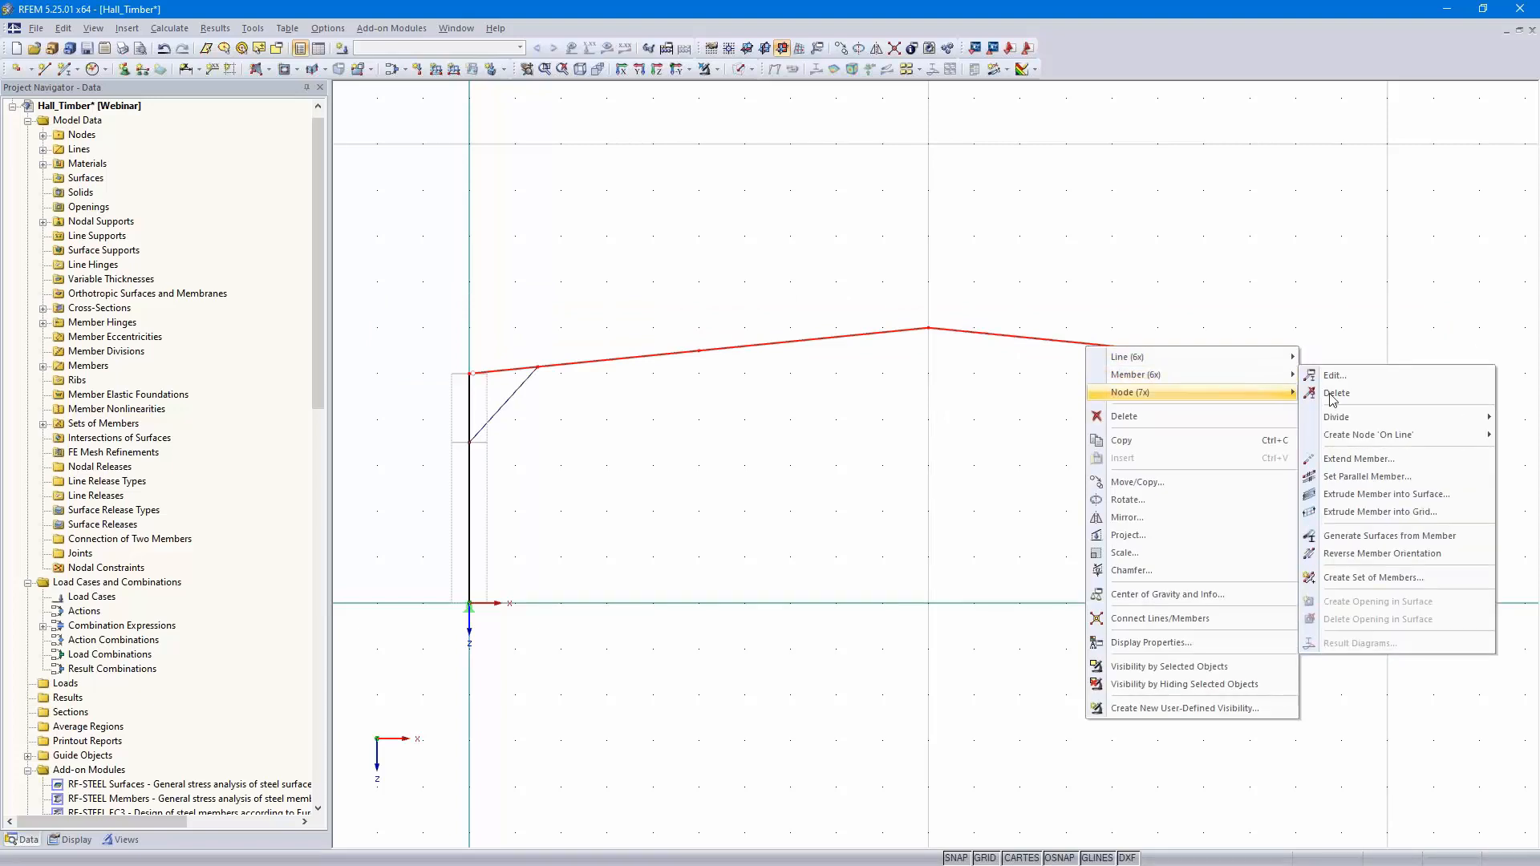
pyautogui.click(1397, 578)
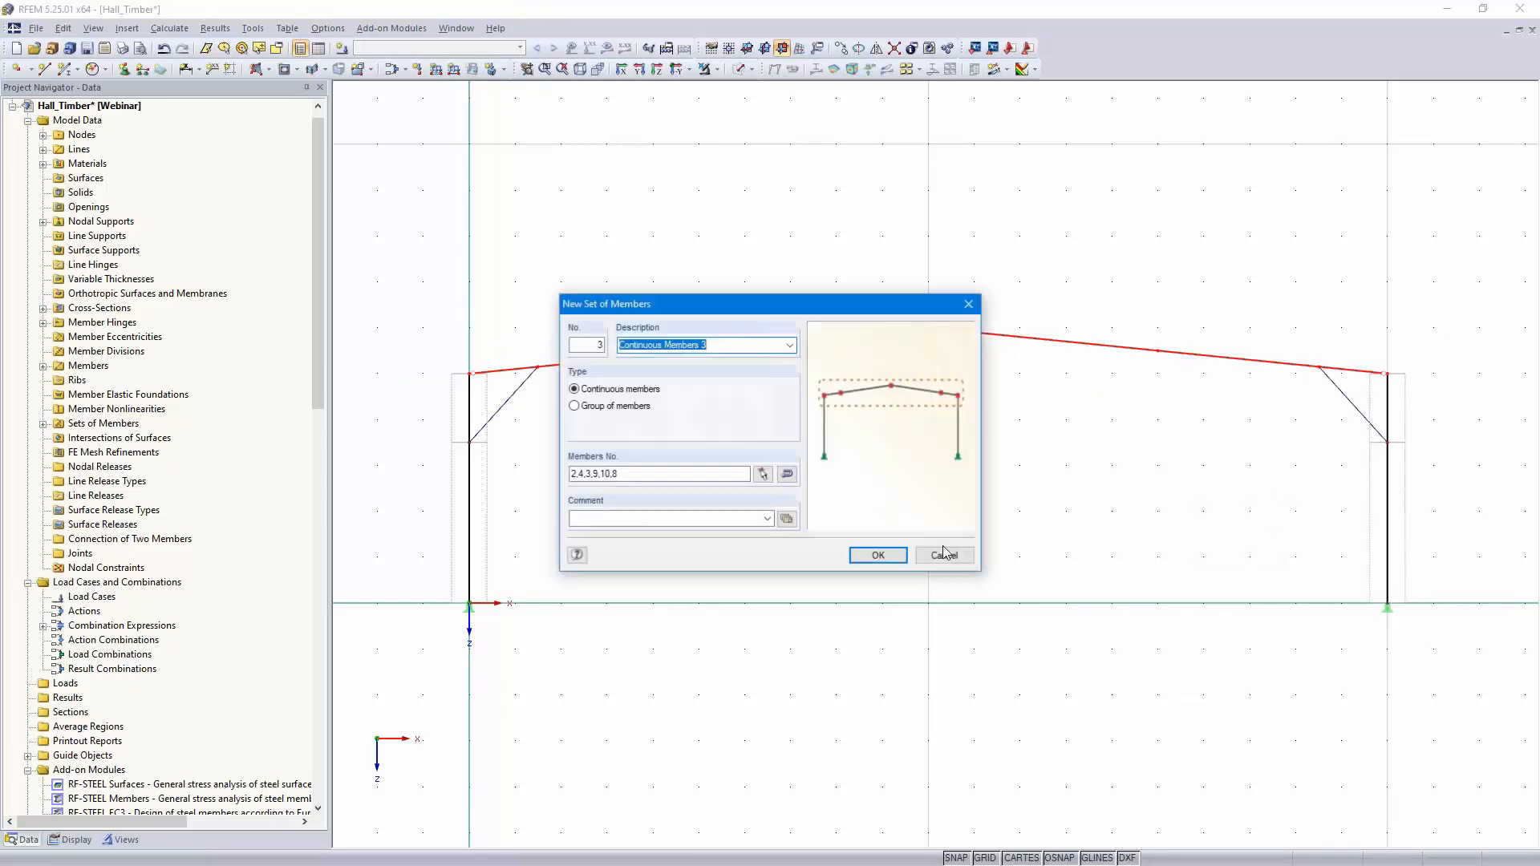
pyautogui.click(882, 553)
pyautogui.click(857, 463)
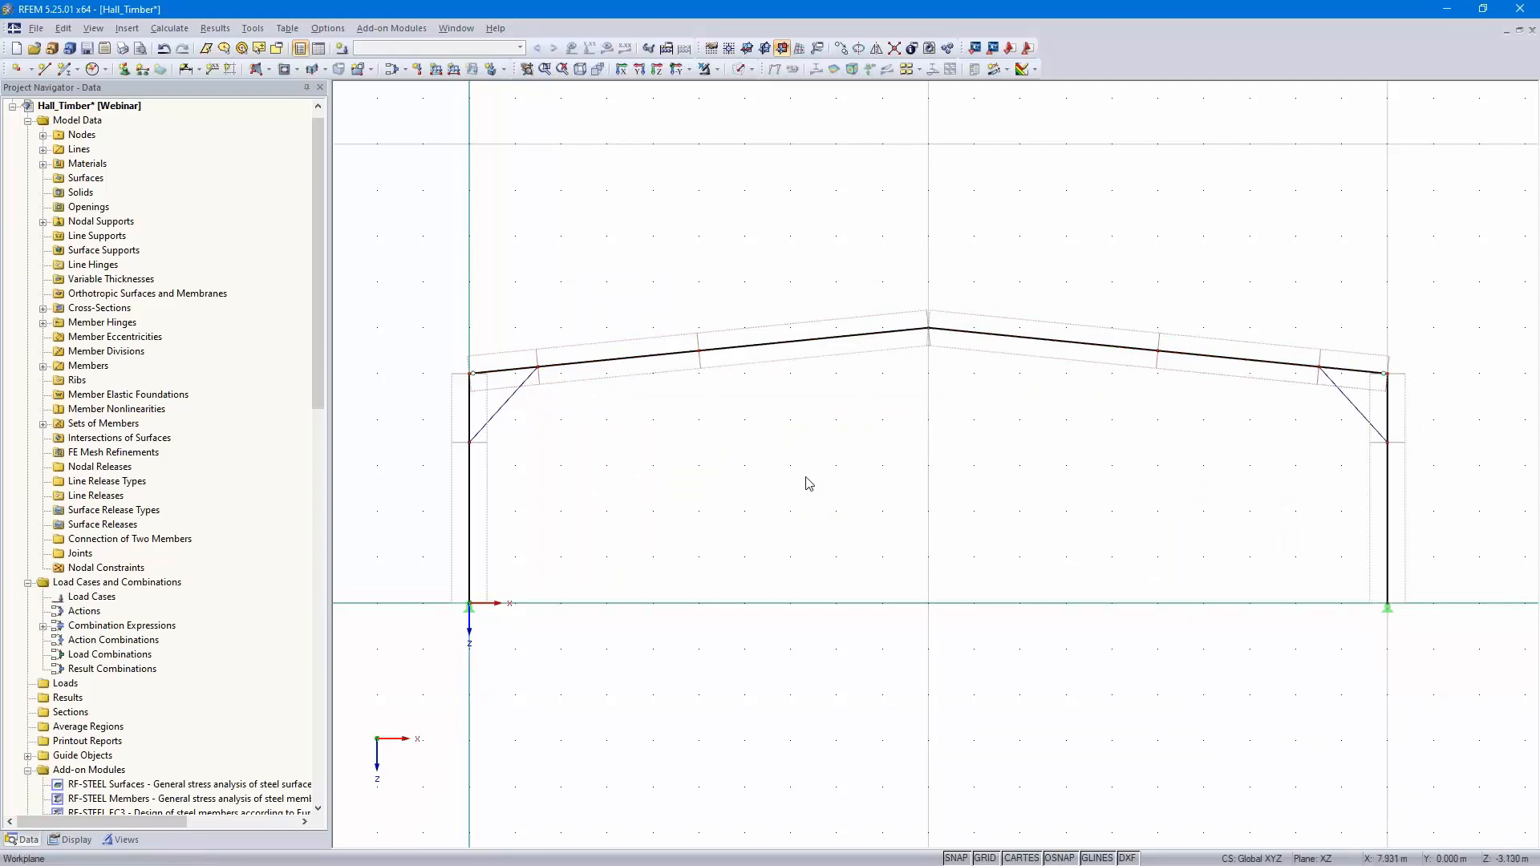
# Copy the complete frame once with a displacement of 4.5 m in the Y direction
pyautogui.scroll(-1, 735, 609)
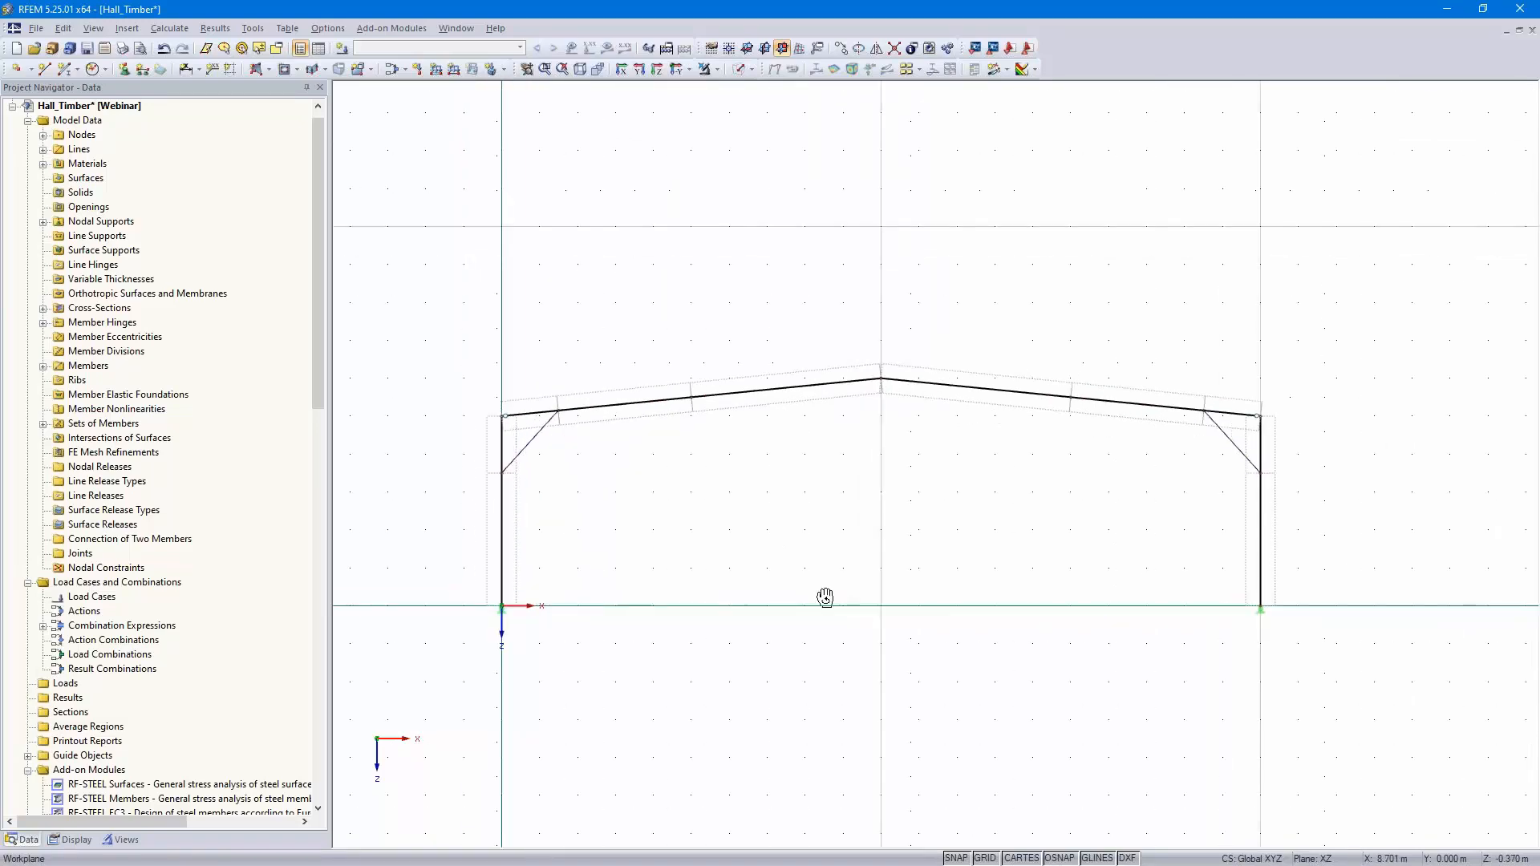
pyautogui.keyDown('ctrl'); pyautogui.moveTo(822, 599); pyautogui.dragTo(567, 653, button='middle'); pyautogui.keyUp('ctrl')
pyautogui.moveTo(494, 772); pyautogui.dragTo(1444, 268)
pyautogui.click(841, 50)
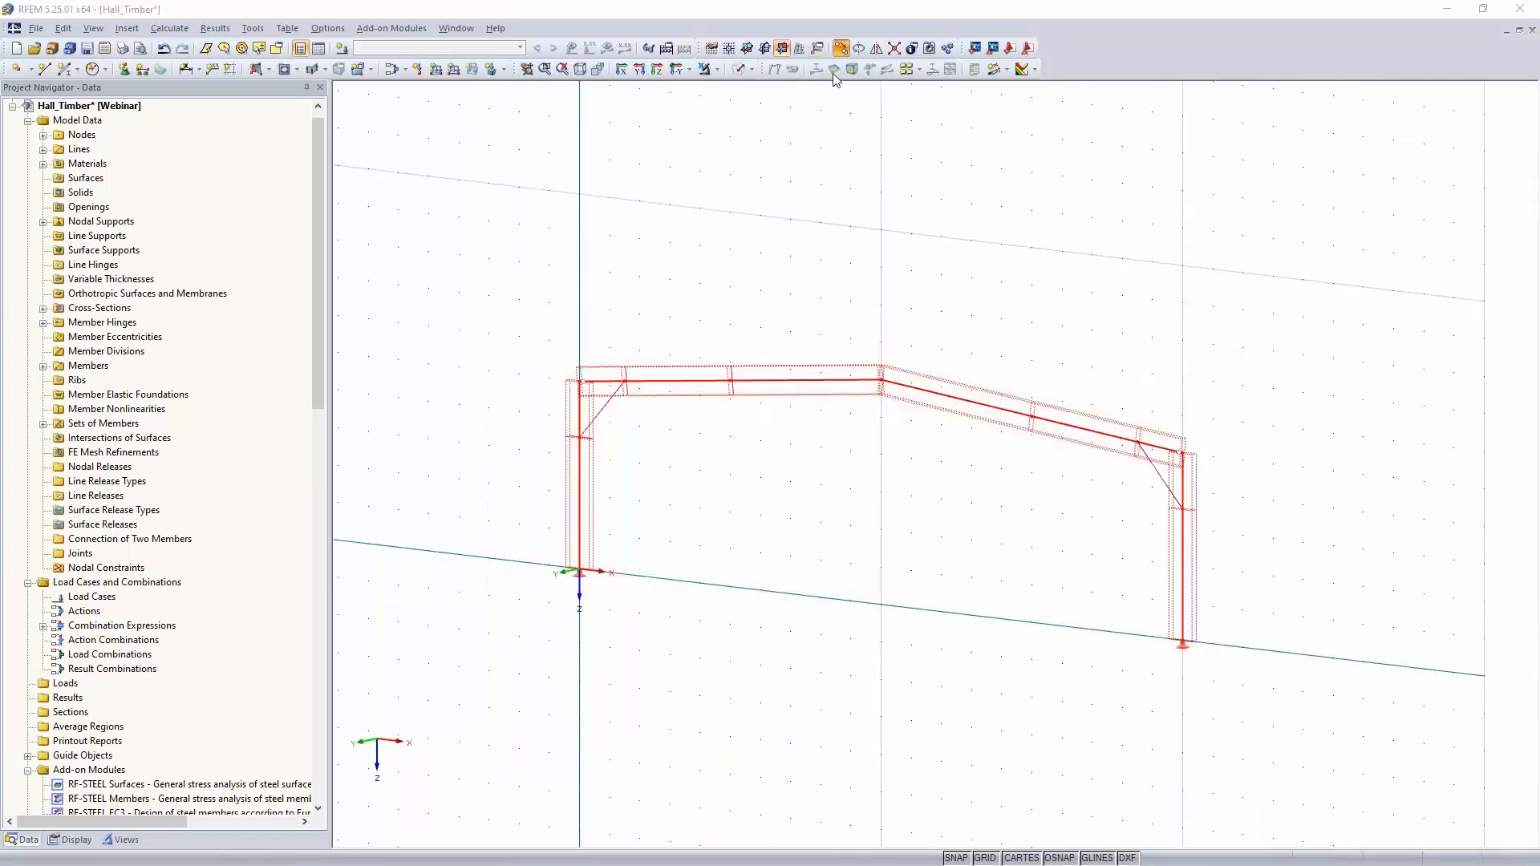
pyautogui.doubleClick(560, 469)
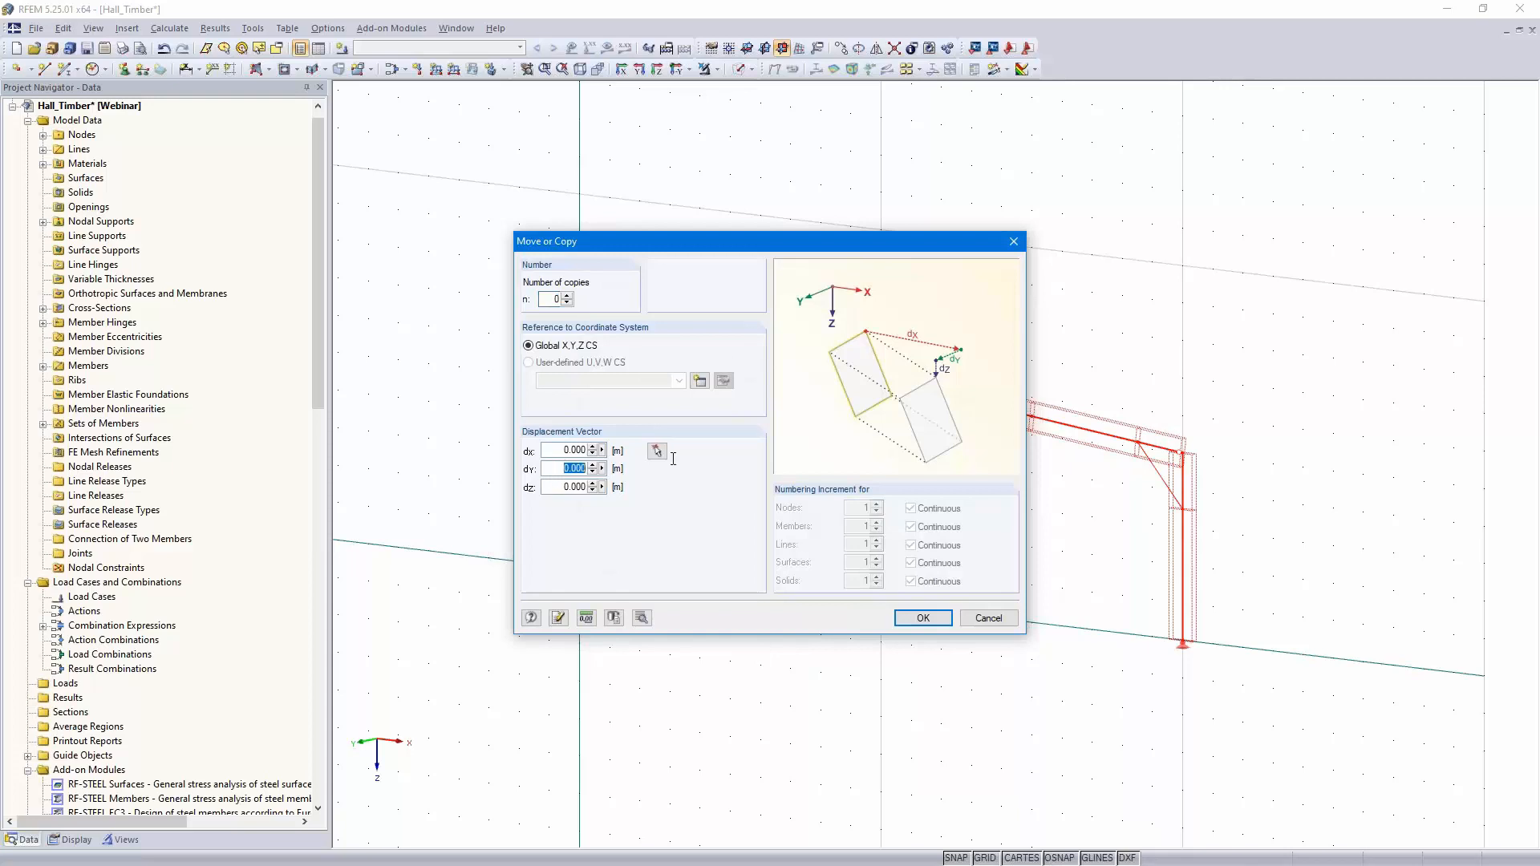
pyautogui.write('4')
pyautogui.click(567, 296)
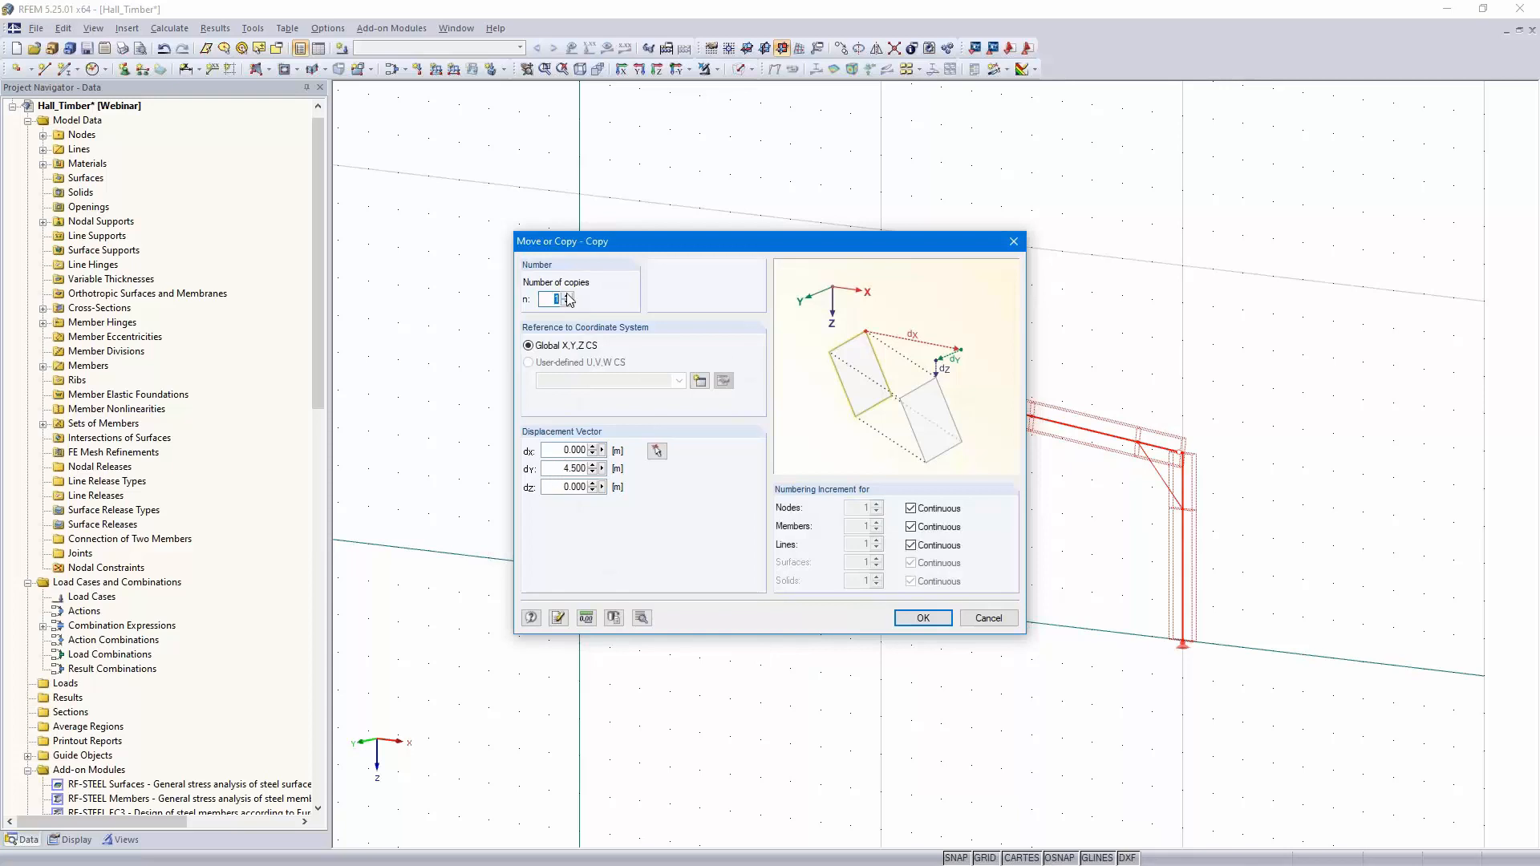
pyautogui.click(949, 619)
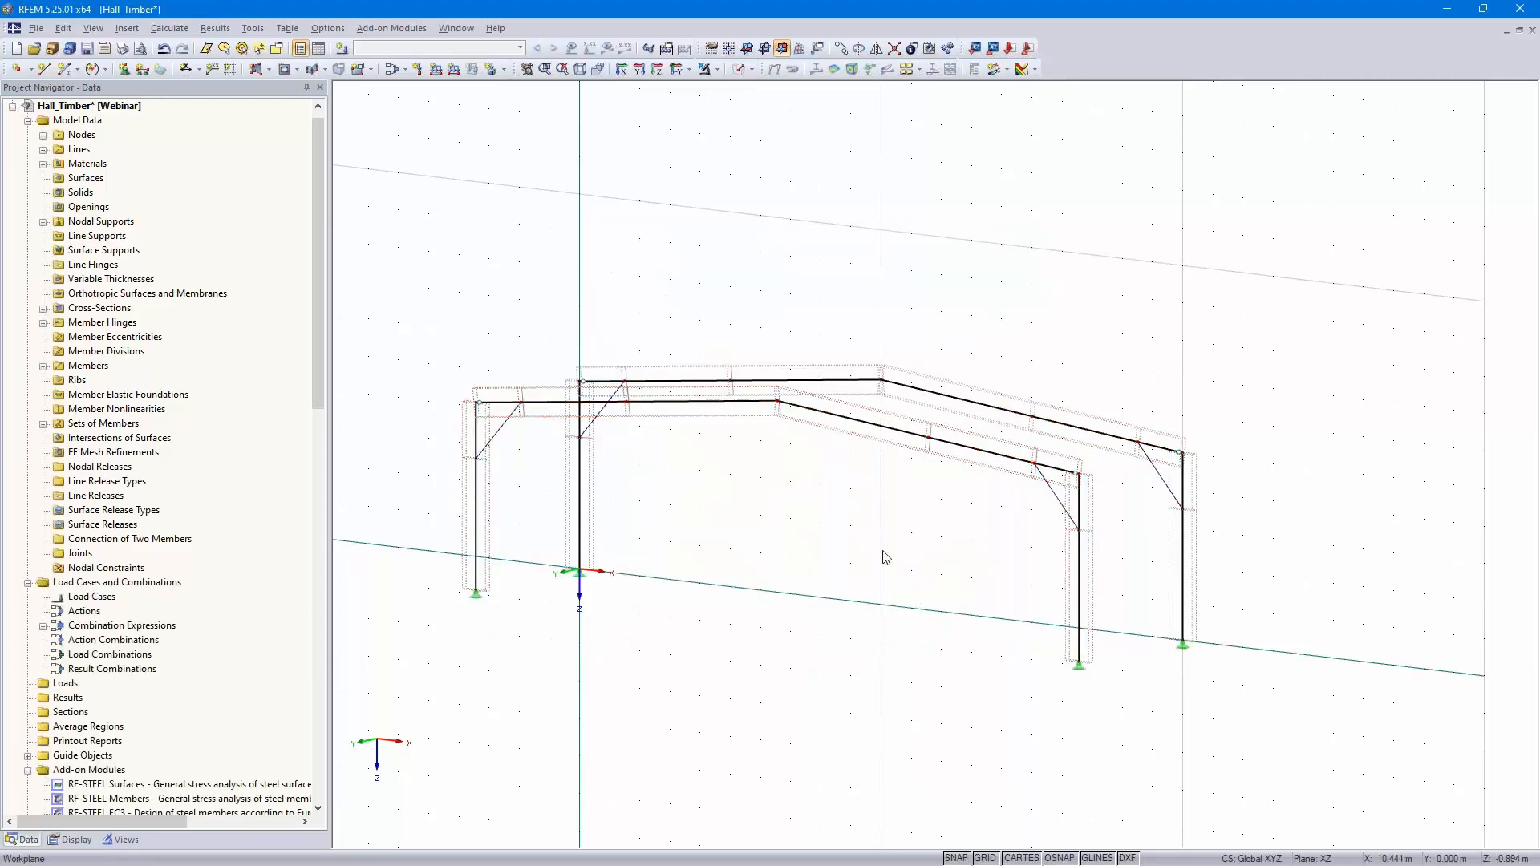
# Define a new truss member with a 140 x 140 mm rectangular timber cross-section in Poplar and Softwood Timber C24
pyautogui.keyDown('ctrl'); pyautogui.moveTo(845, 523); pyautogui.dragTo(916, 620, button='middle'); pyautogui.keyUp('ctrl')
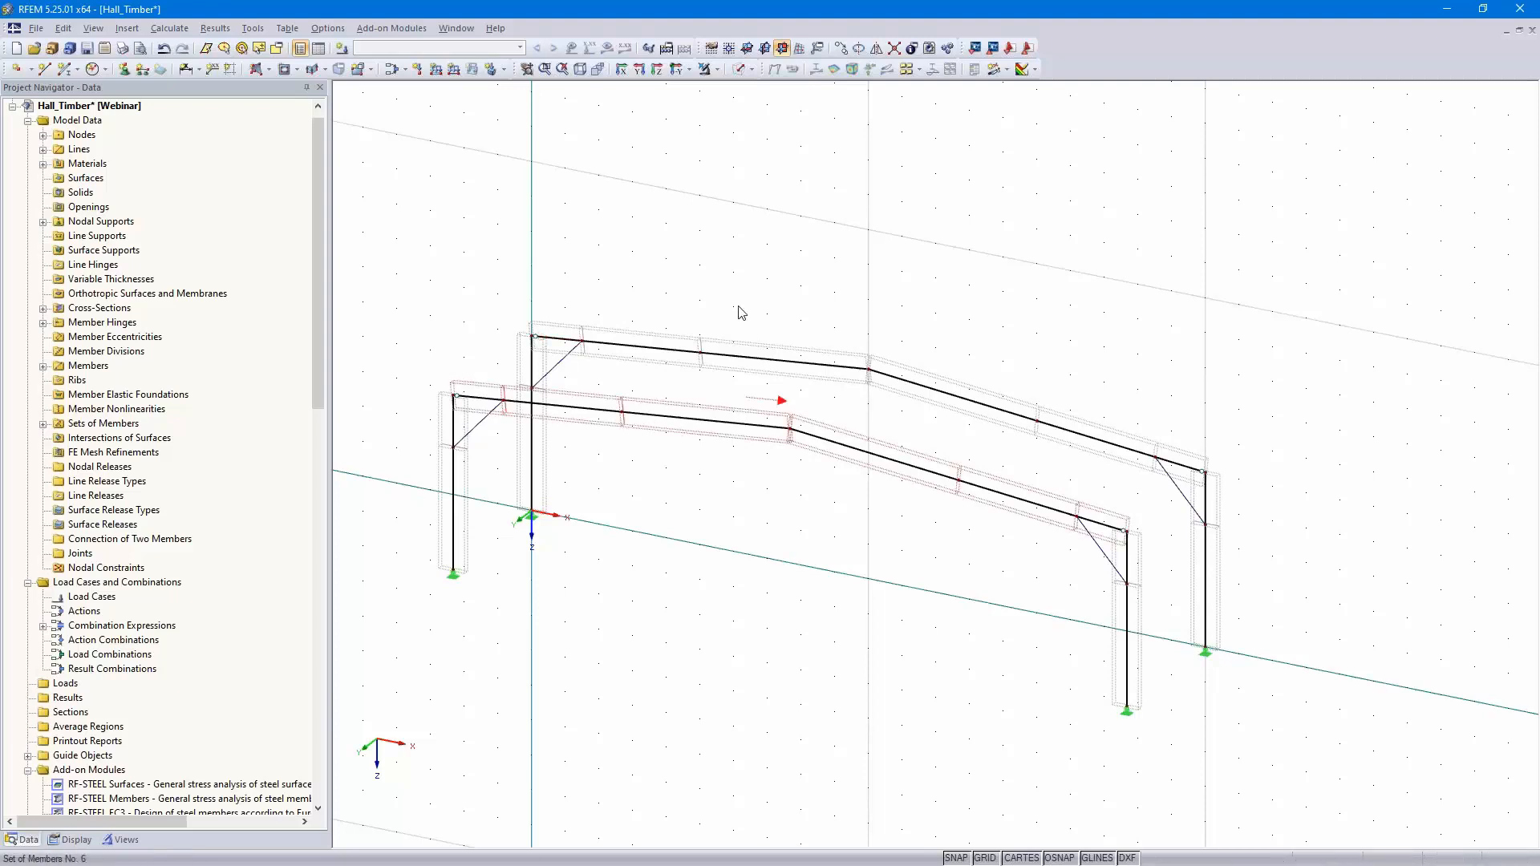
pyautogui.scroll(2, 926, 281)
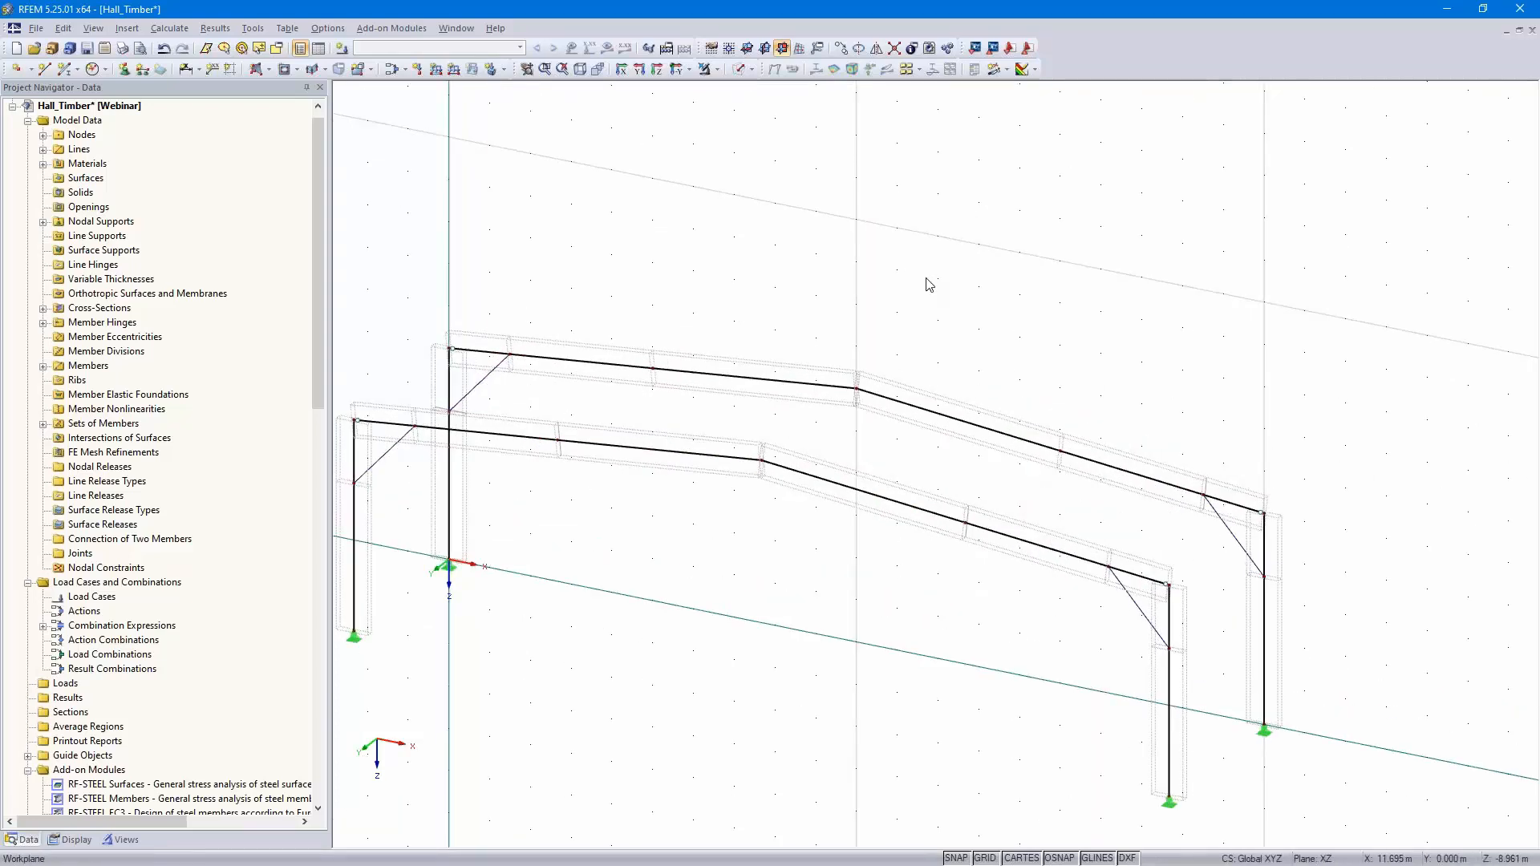
pyautogui.moveTo(922, 283); pyautogui.dragTo(1056, 181, button='middle')
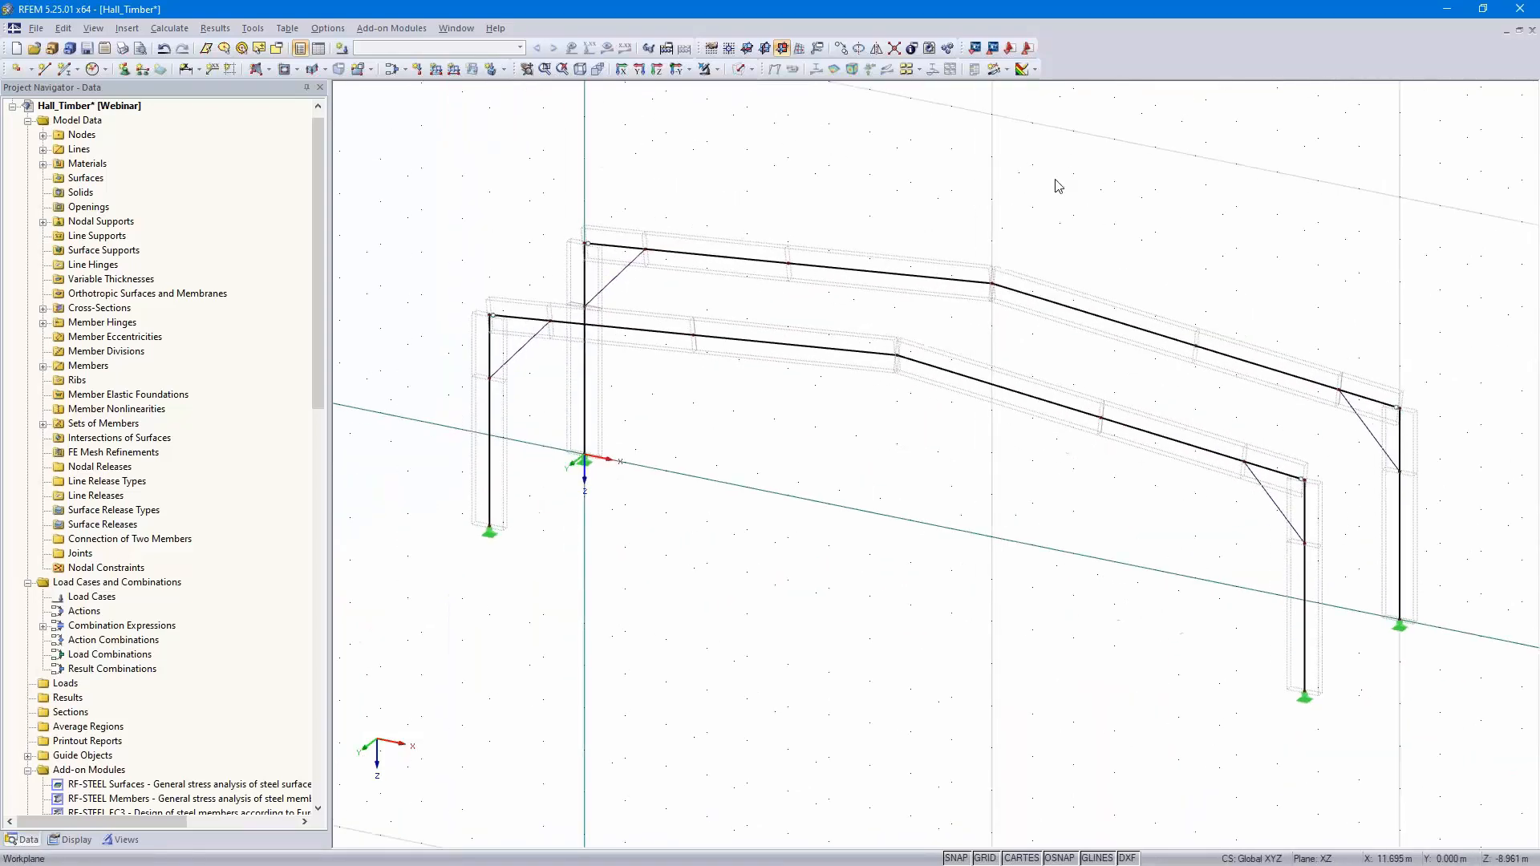
pyautogui.click(64, 70)
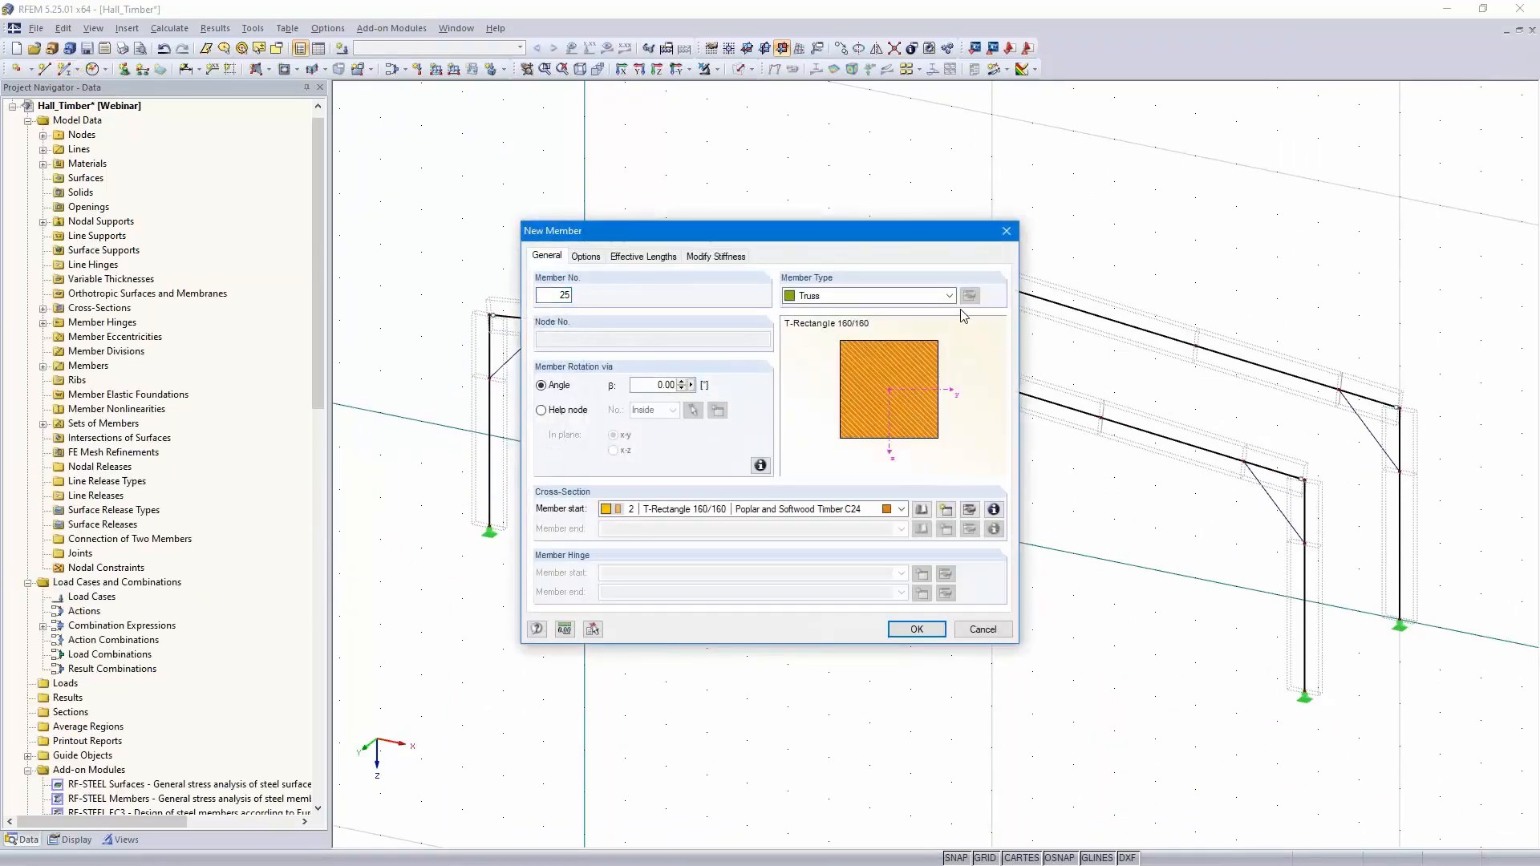
pyautogui.click(921, 511)
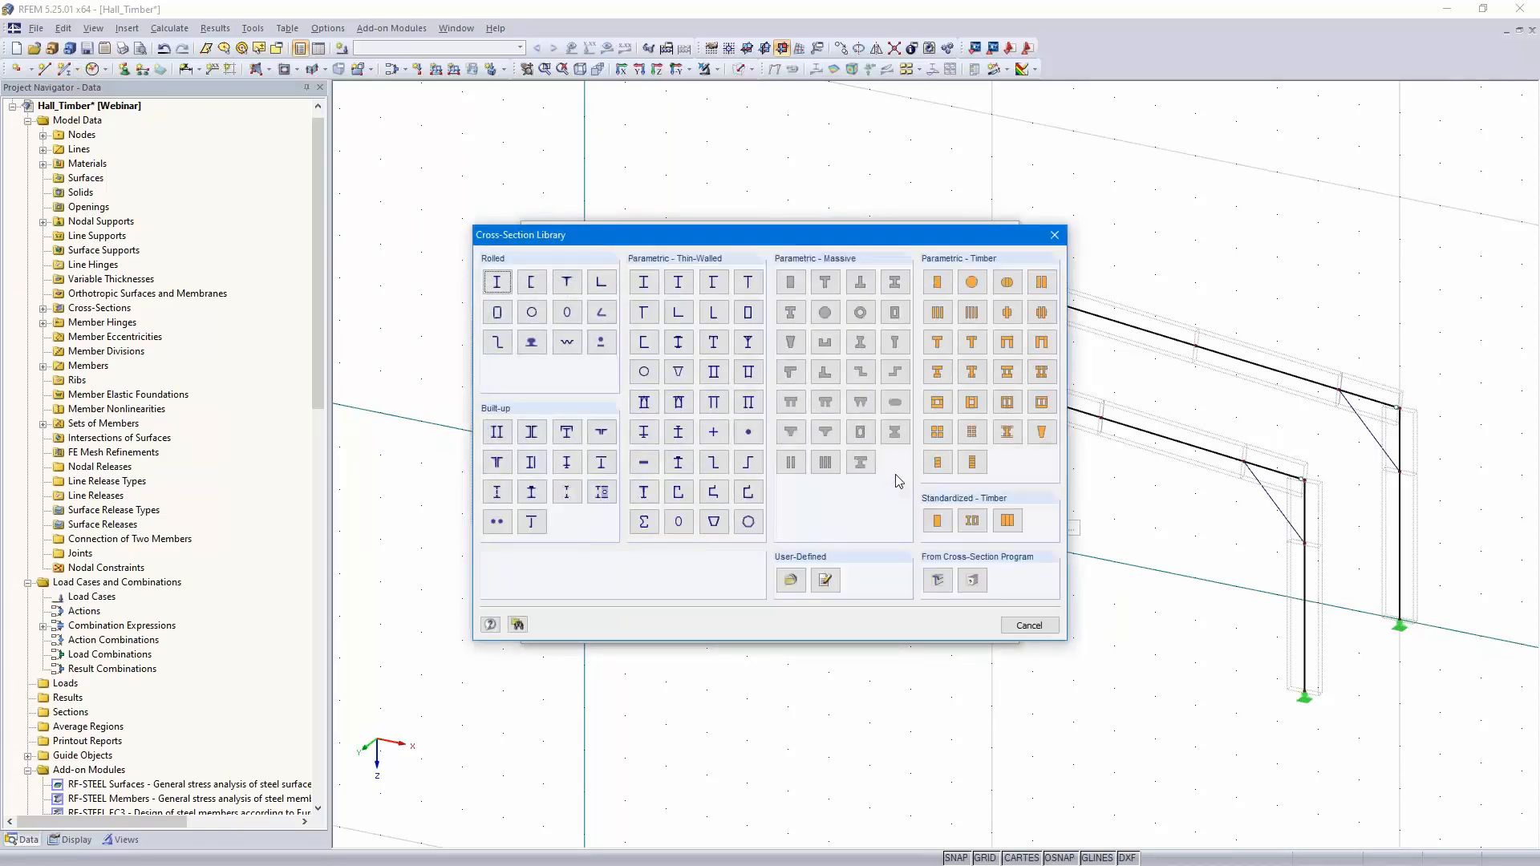
pyautogui.click(935, 284)
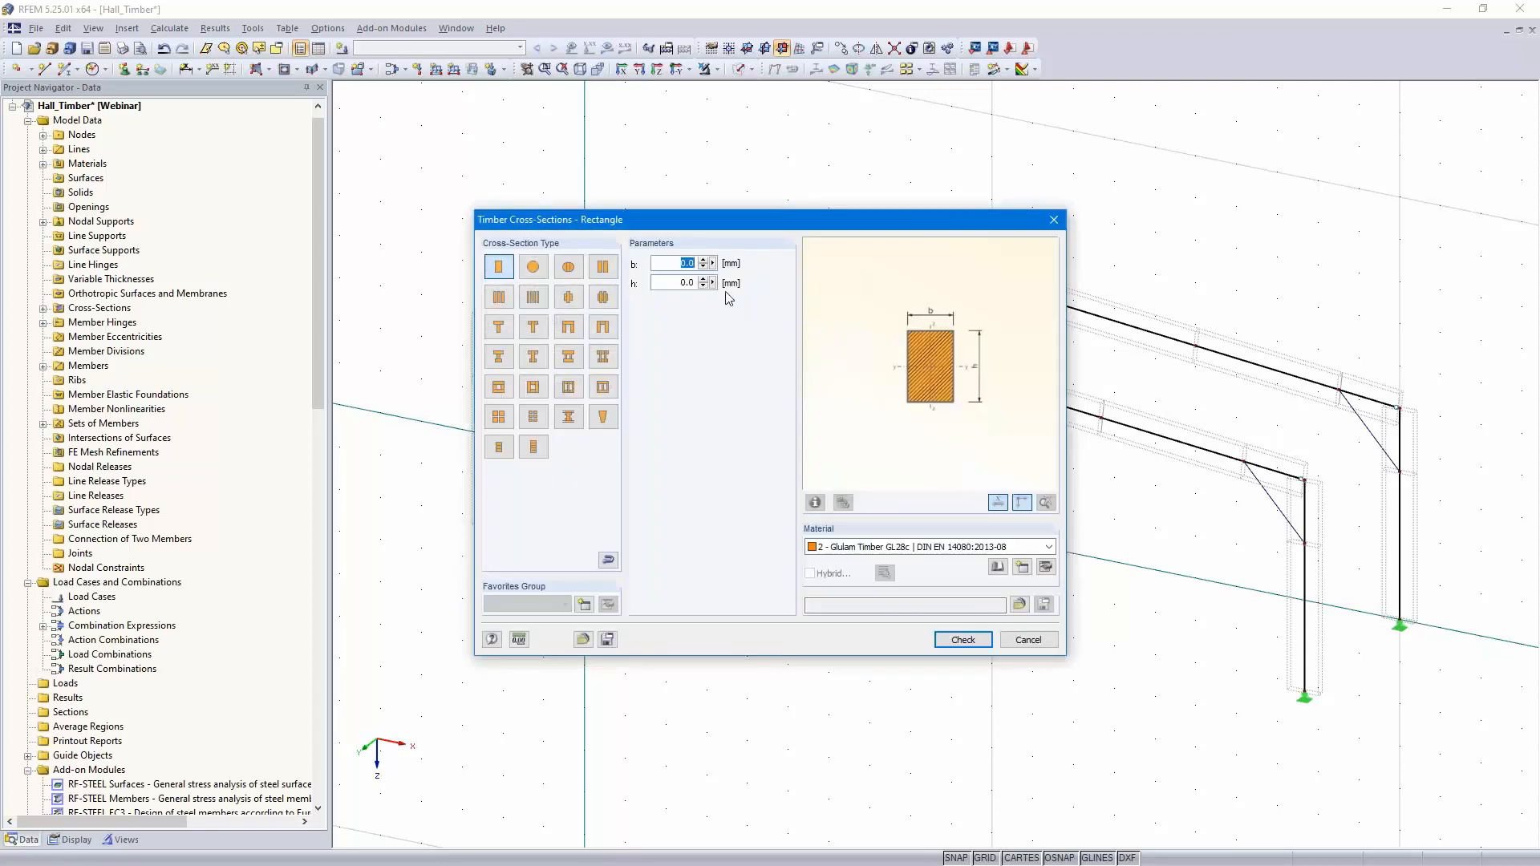
pyautogui.press('Tab')
pyautogui.write('14')
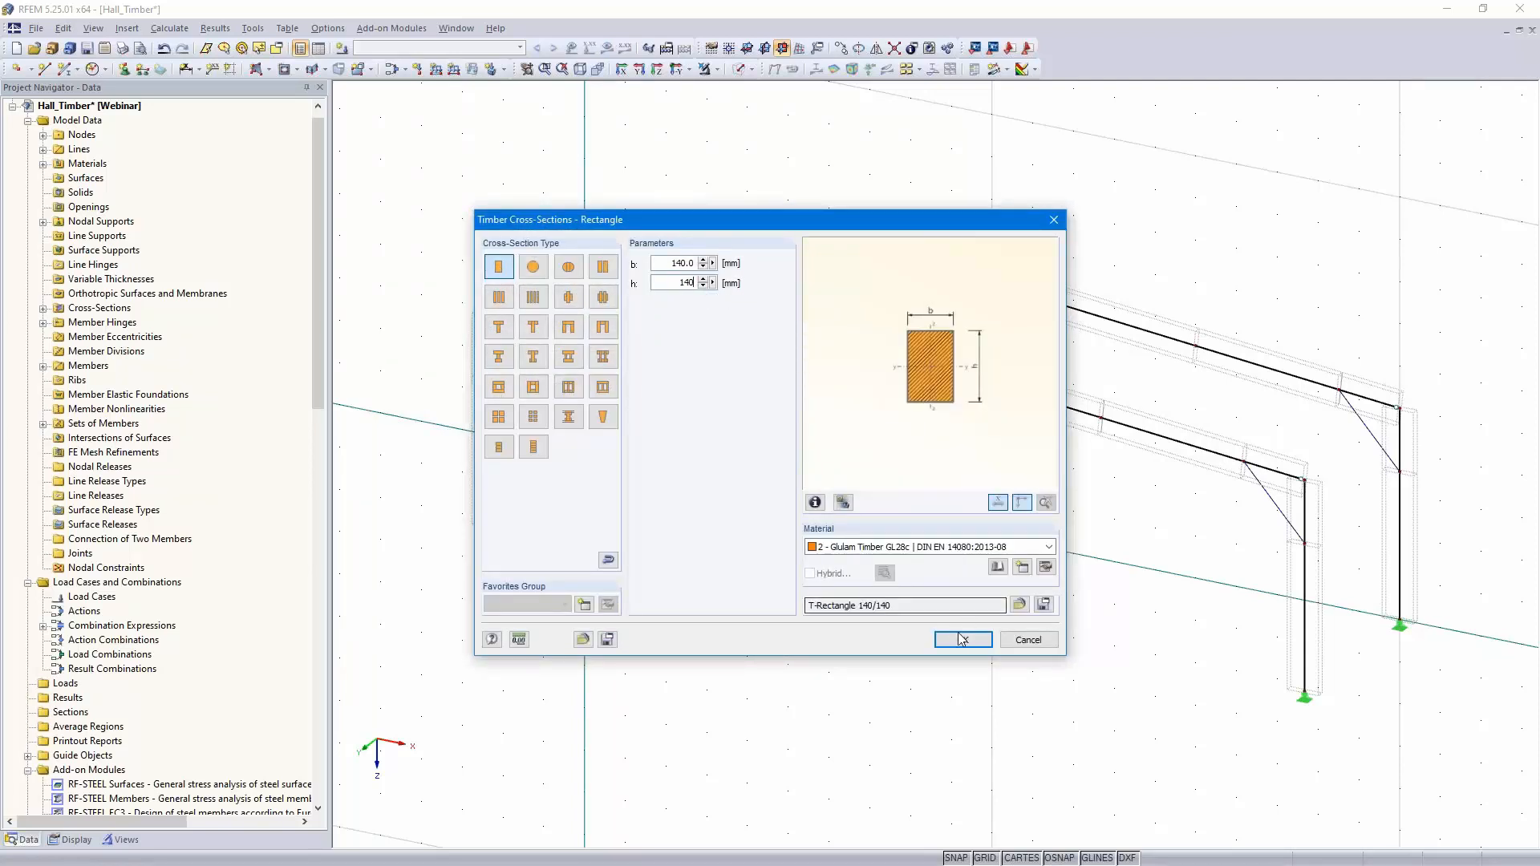
pyautogui.click(1049, 549)
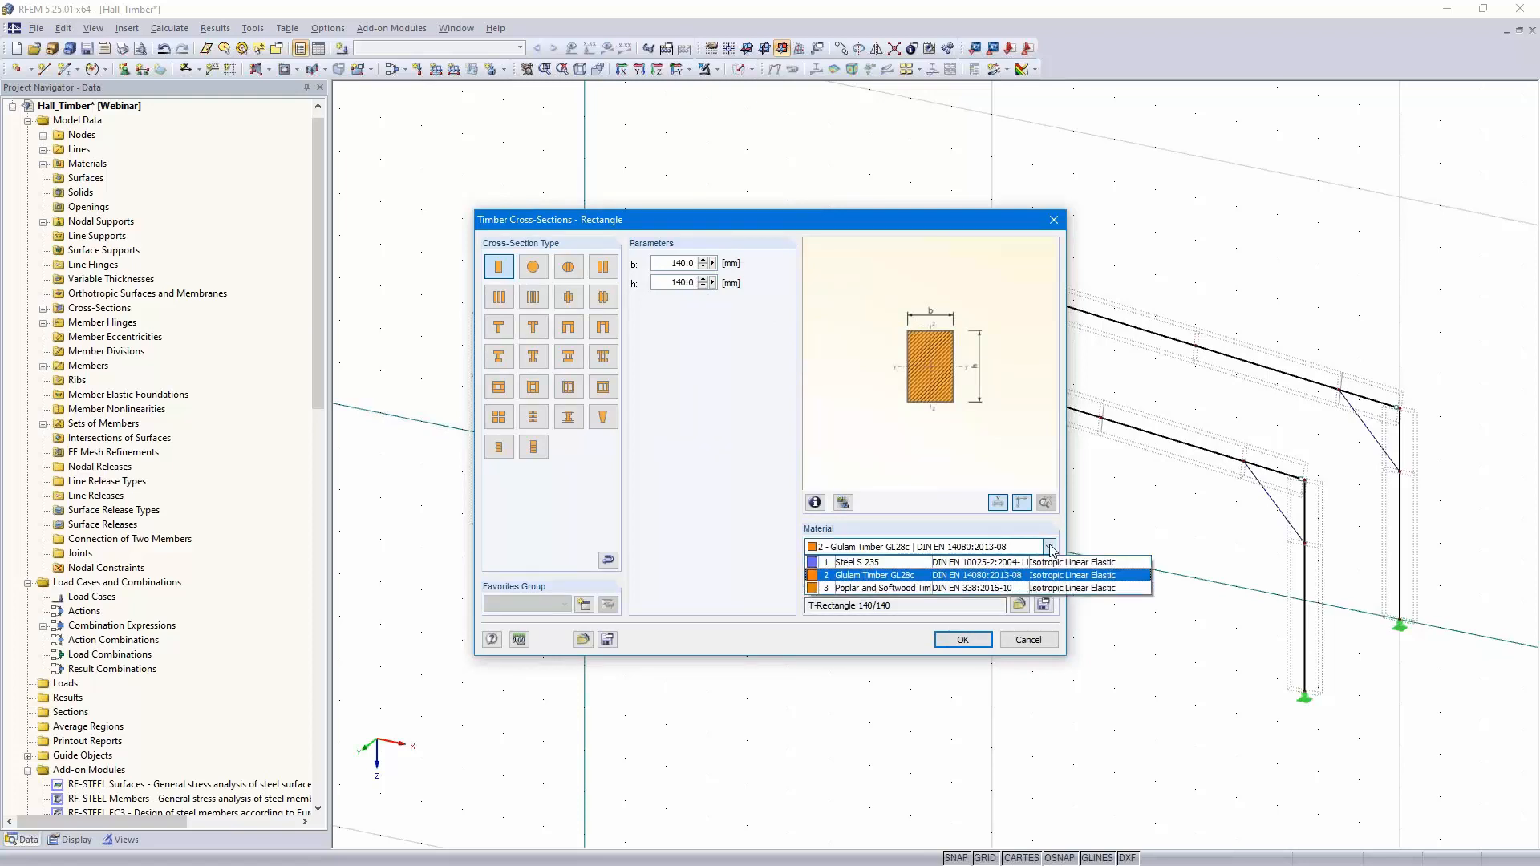
pyautogui.click(936, 591)
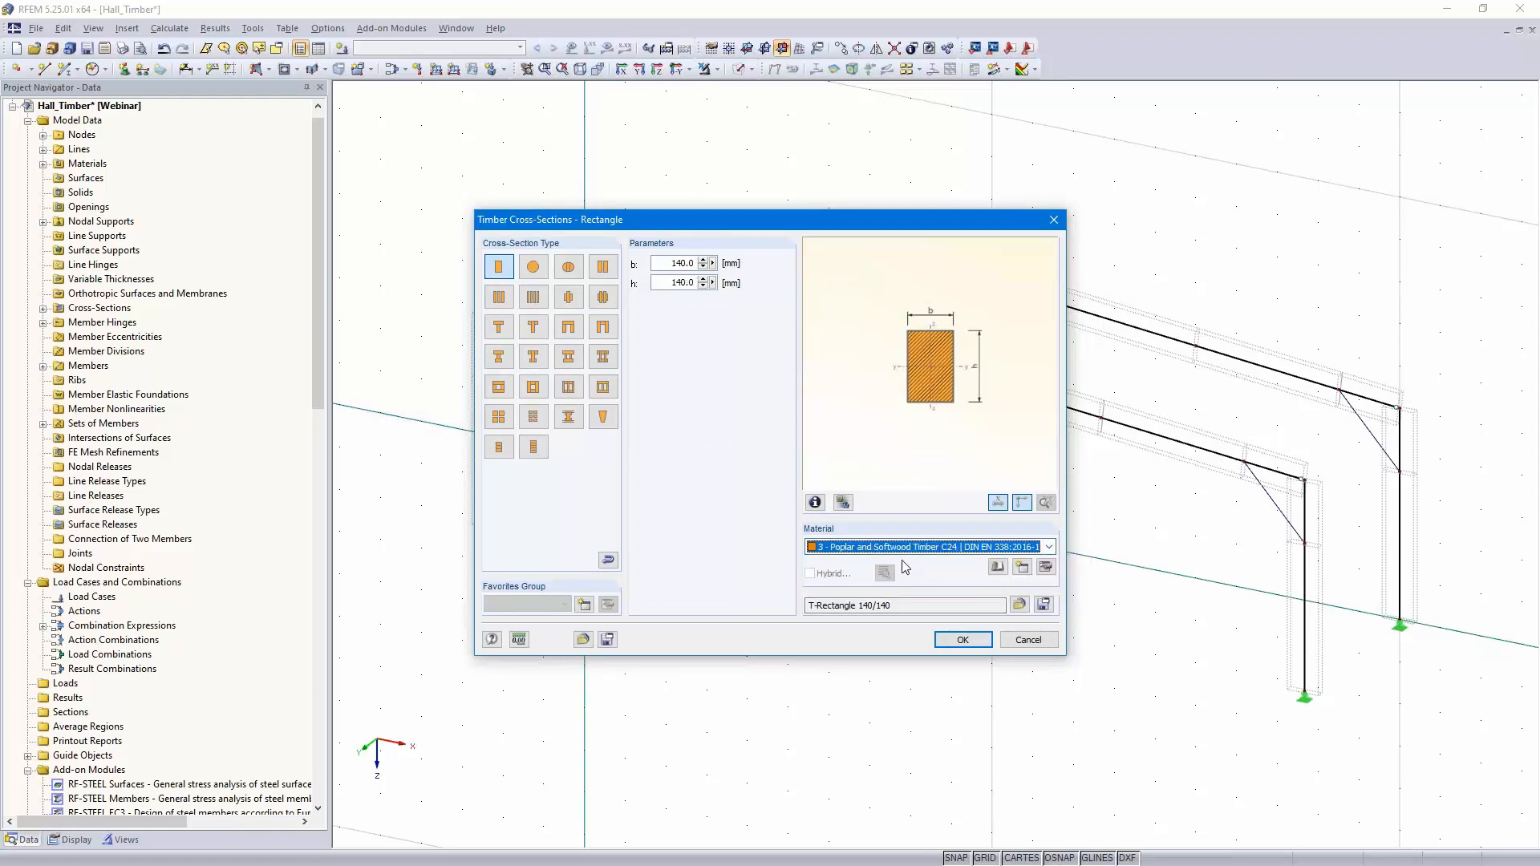
pyautogui.click(963, 640)
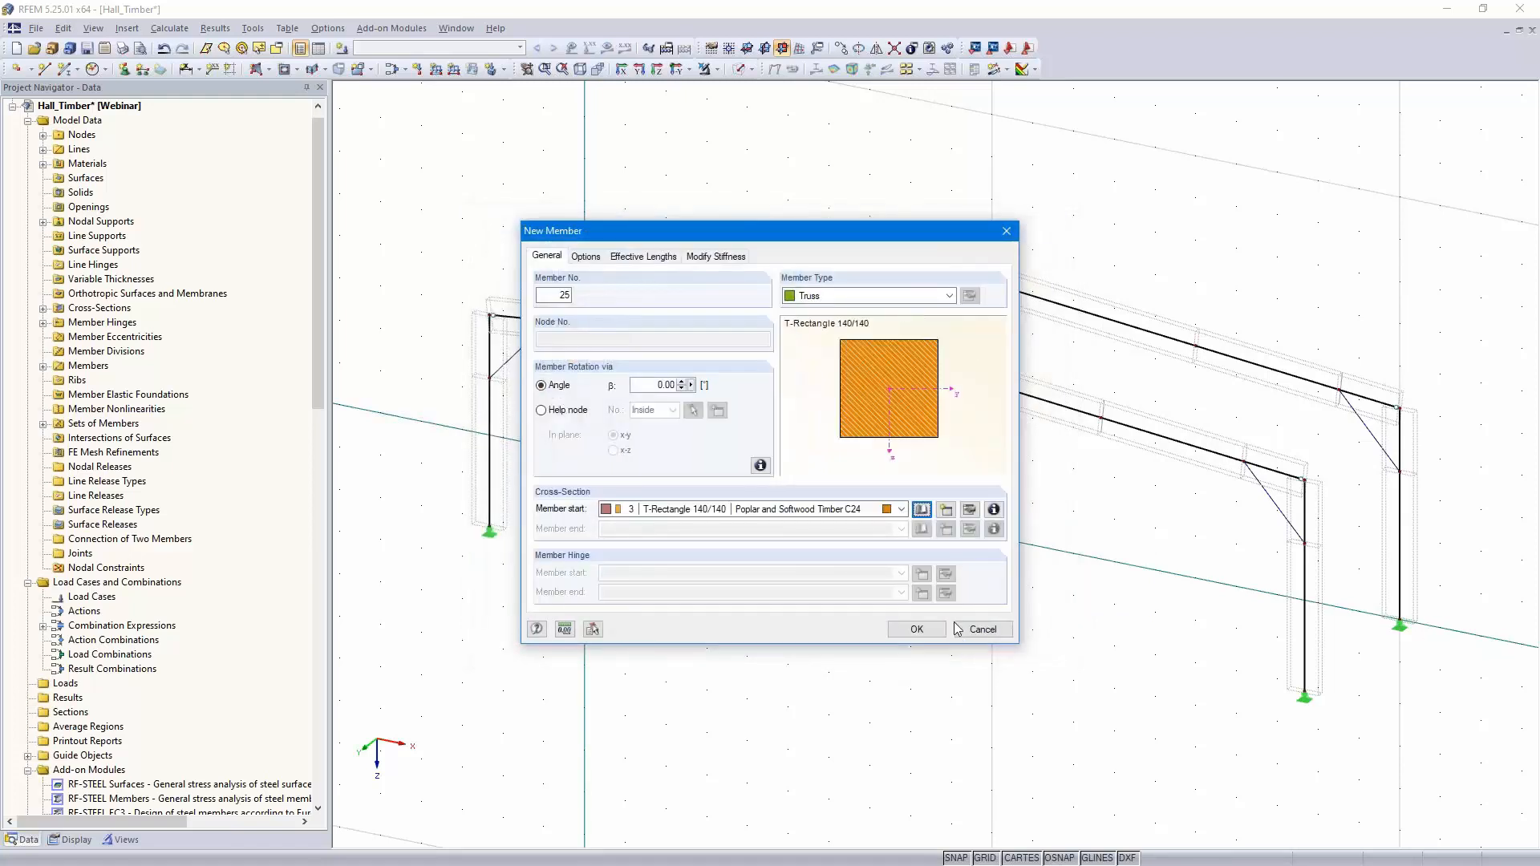
pyautogui.click(917, 629)
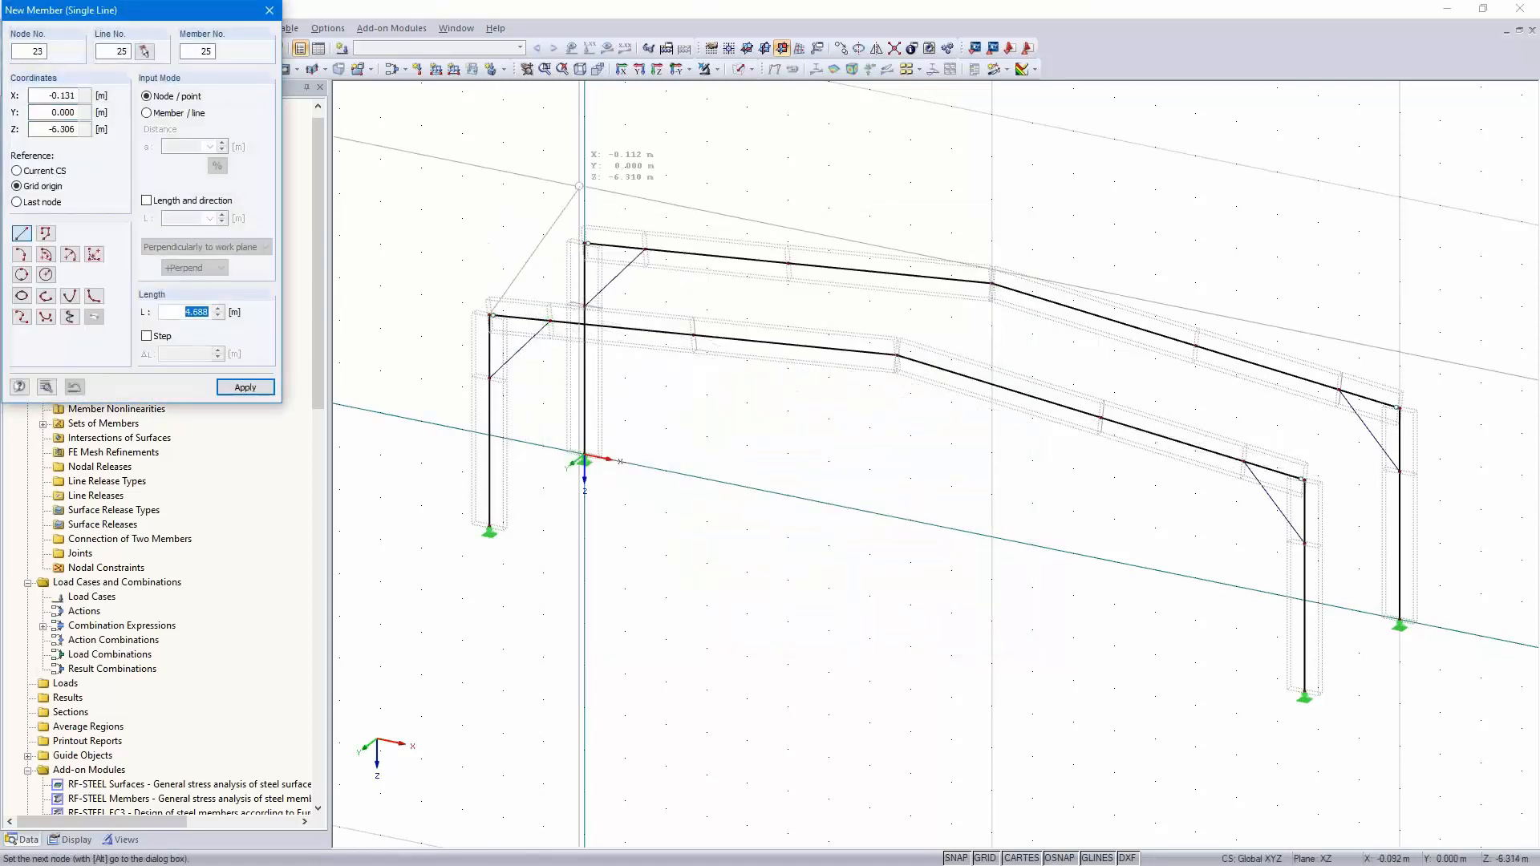
# Place five truss members between the two frames, joining both pairs of eaves nodes, the mid-rafter nodes and the ridge nodes
pyautogui.click(586, 244)
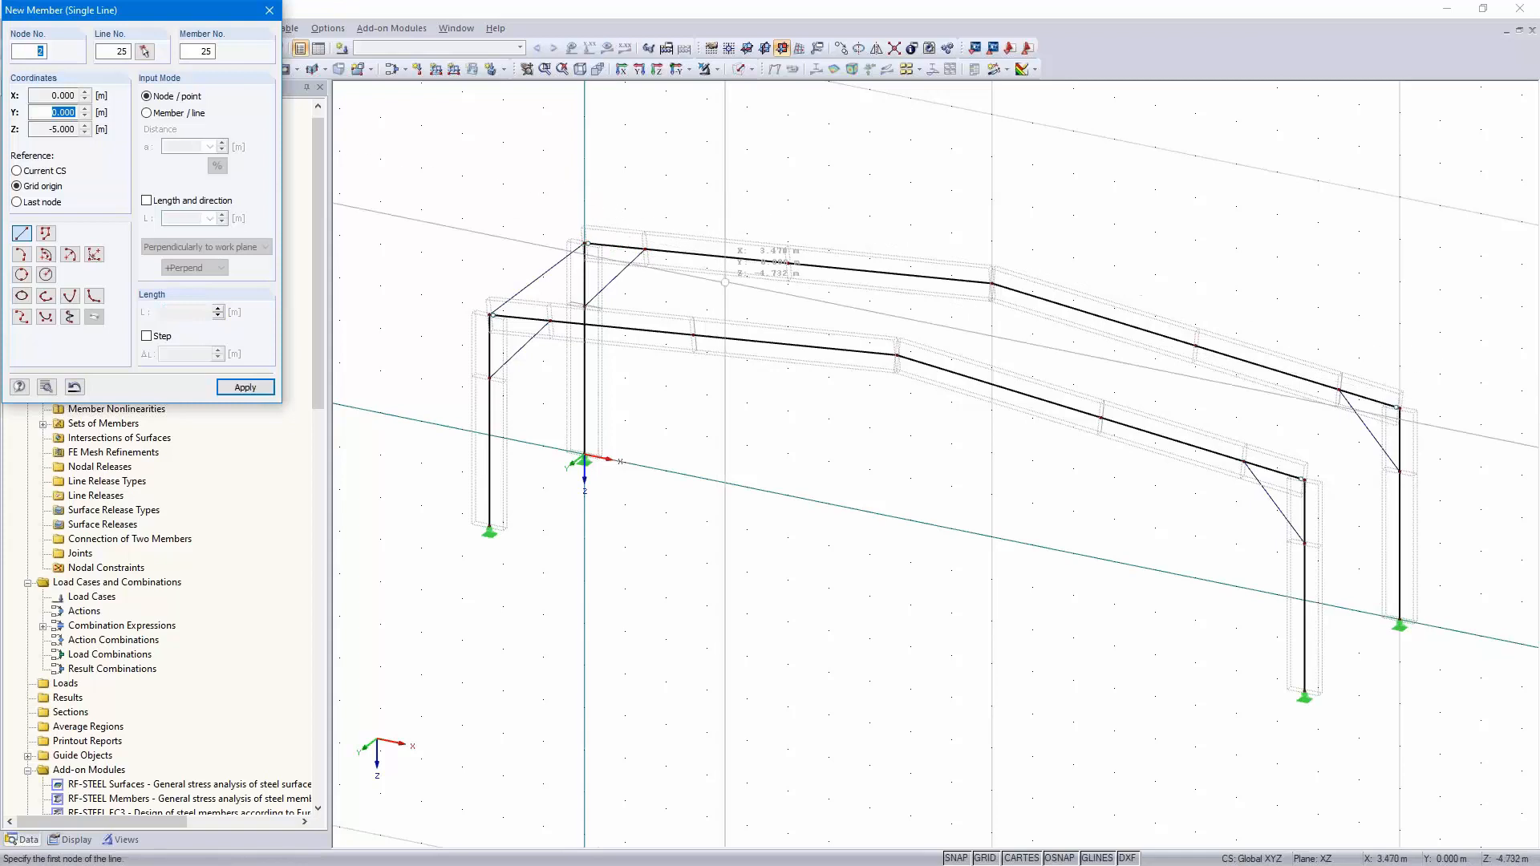
pyautogui.click(695, 334)
pyautogui.click(787, 261)
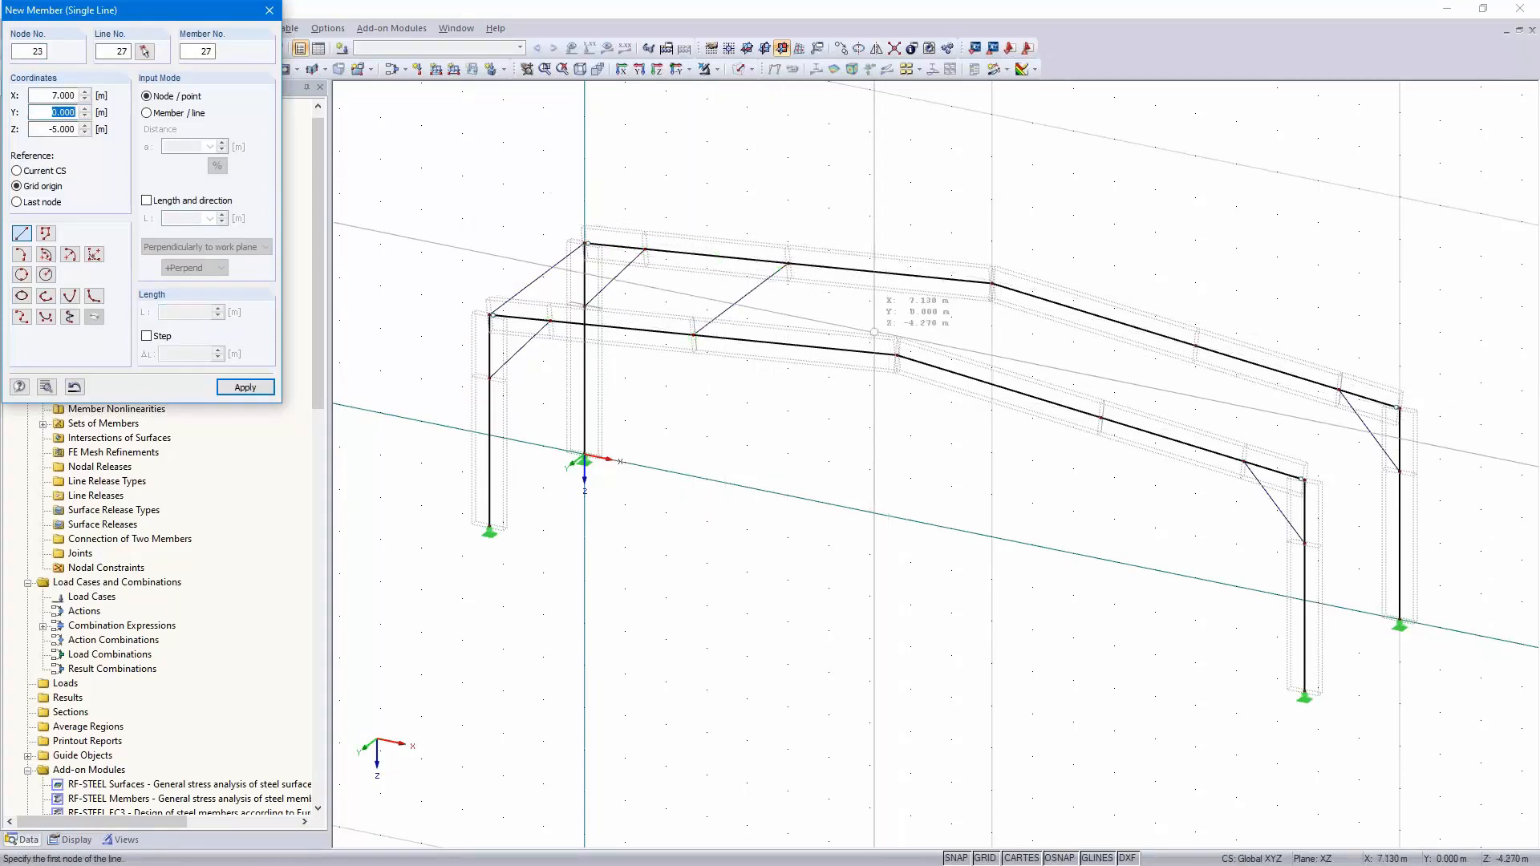
pyautogui.click(897, 356)
pyautogui.click(992, 283)
pyautogui.click(1099, 418)
pyautogui.click(1196, 346)
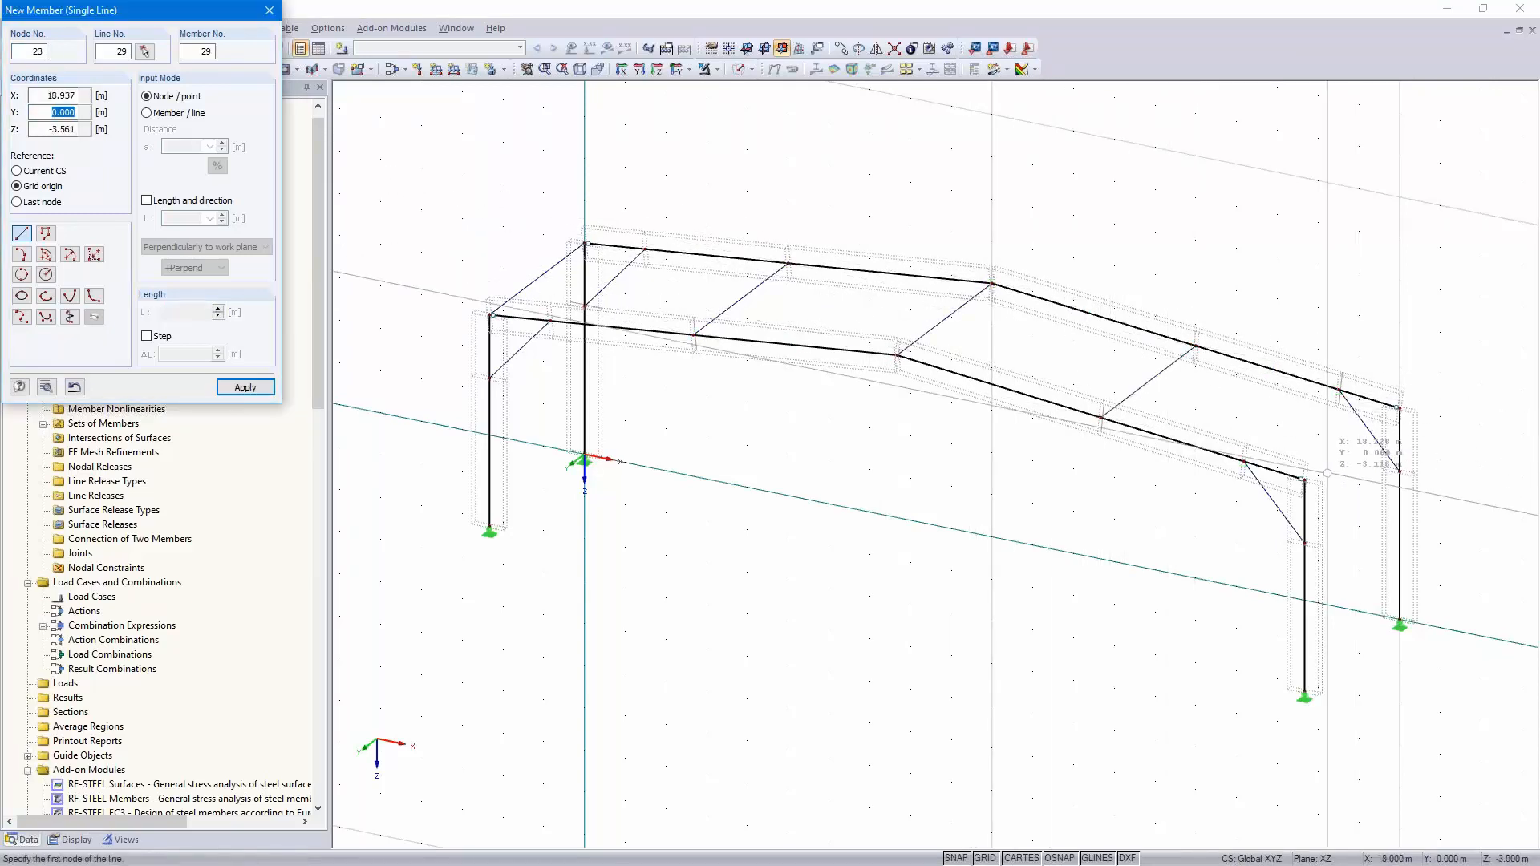
pyautogui.click(1399, 409)
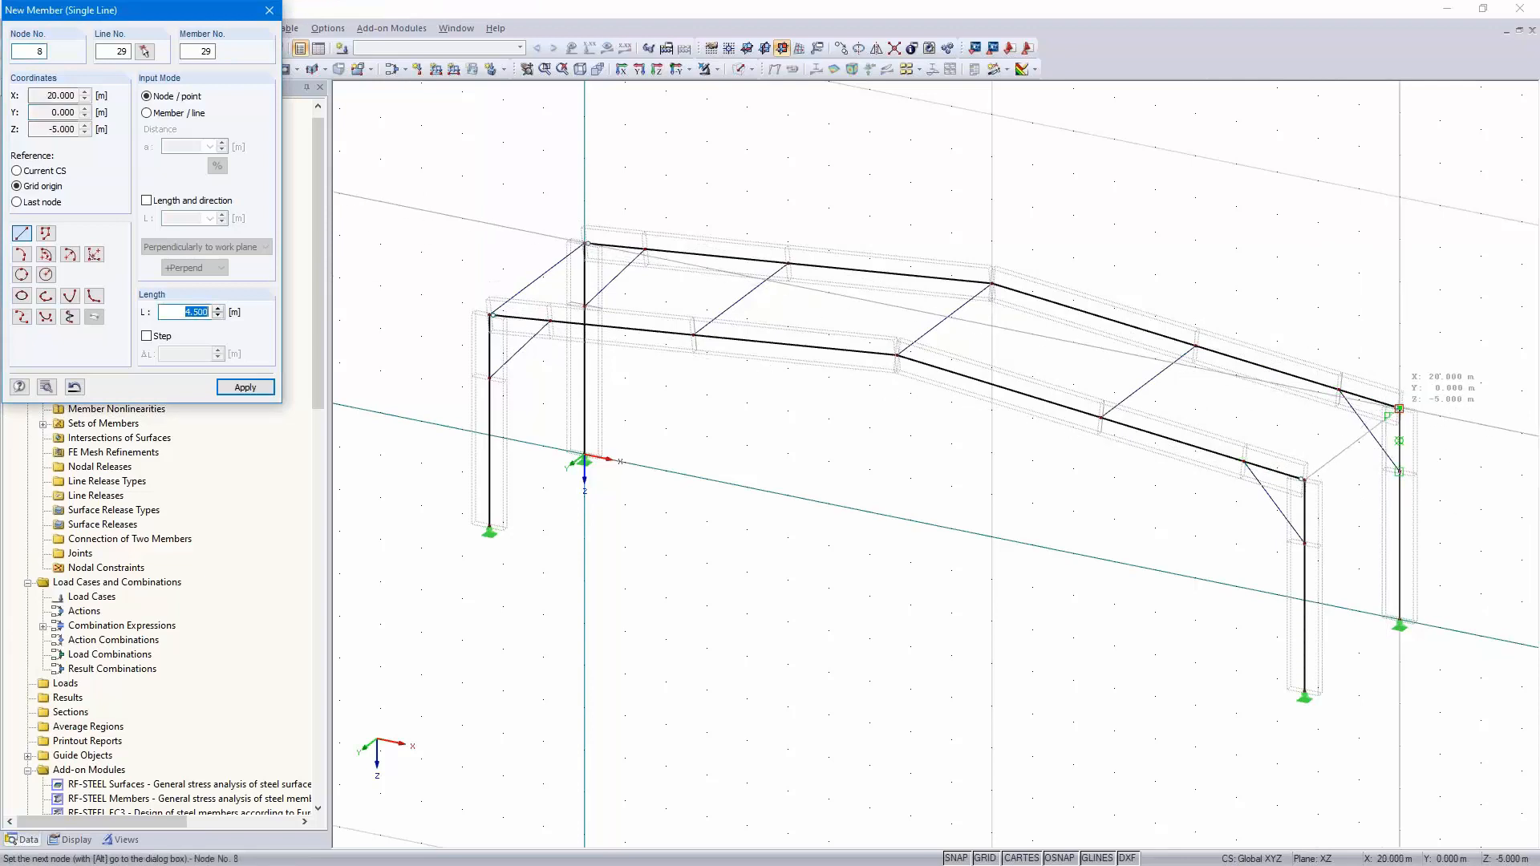
pyautogui.click(1305, 544)
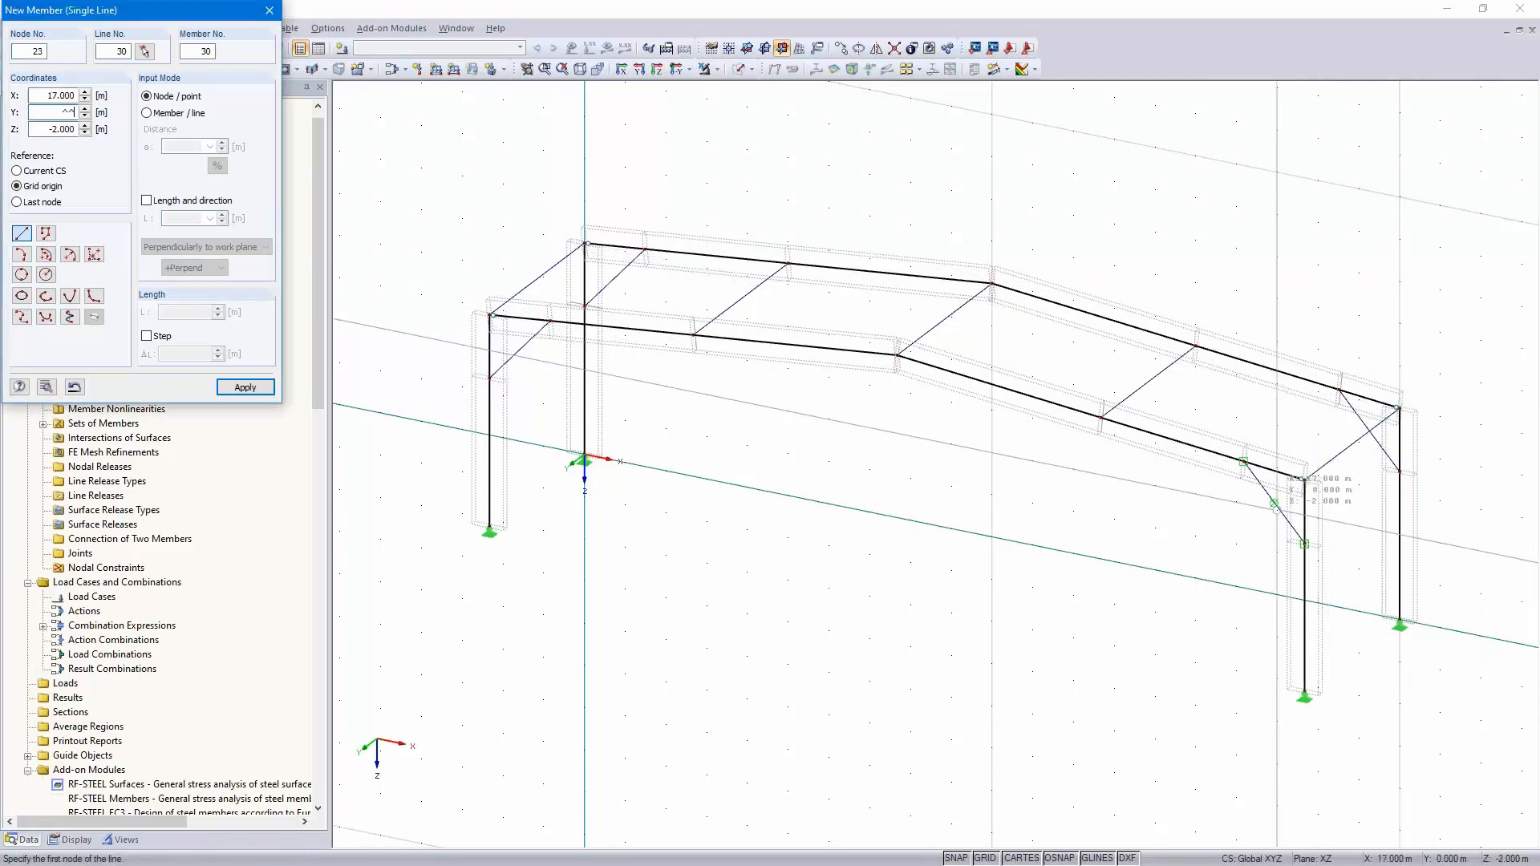
pyautogui.press('Escape')
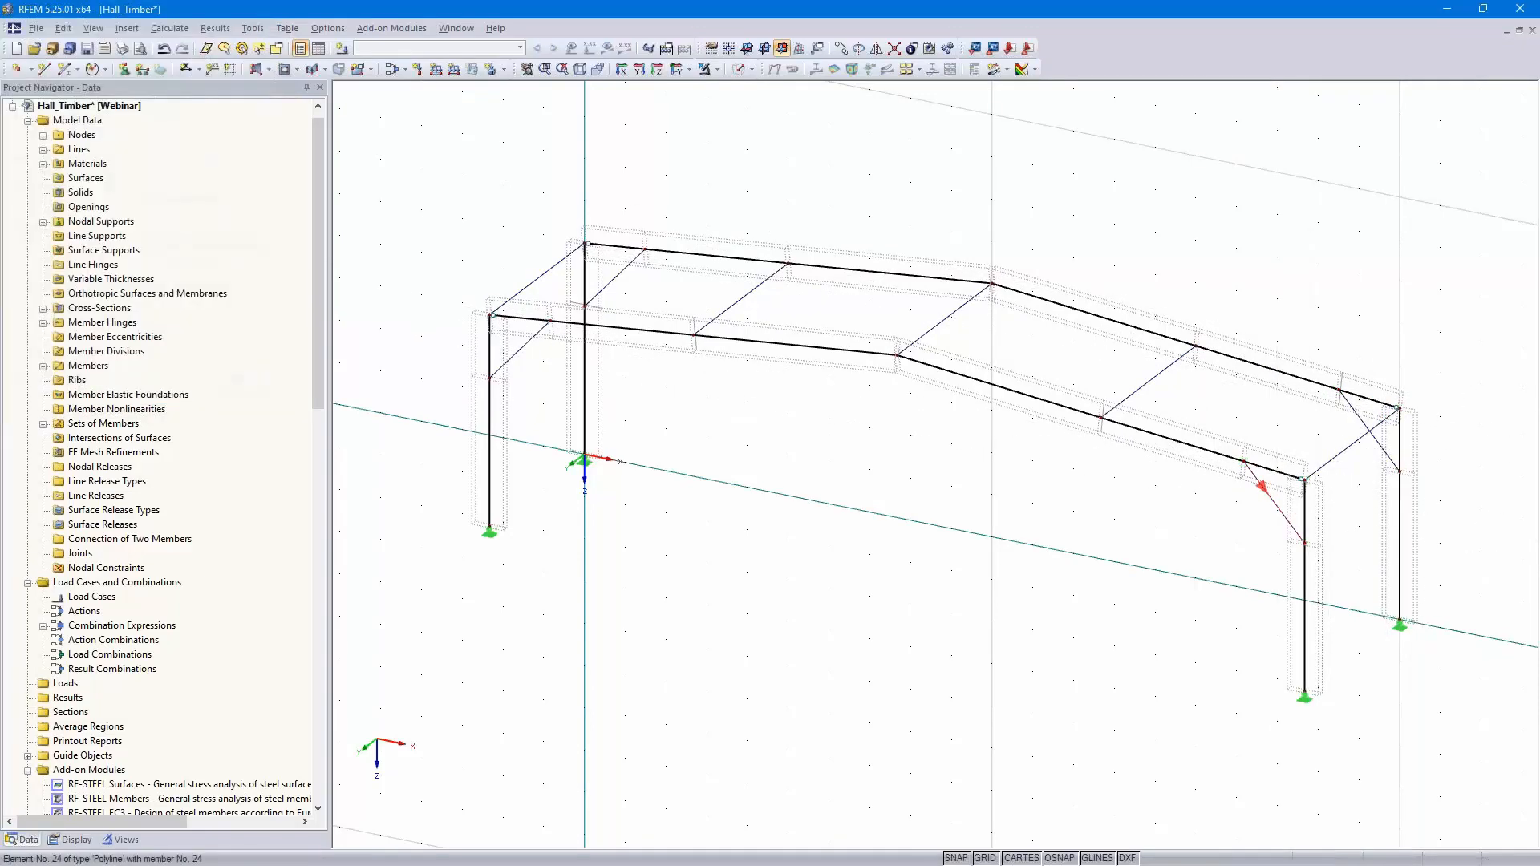
# Check the member properties of the front frame's knee brace and switch the model to solid display
pyautogui.doubleClick(1279, 514)
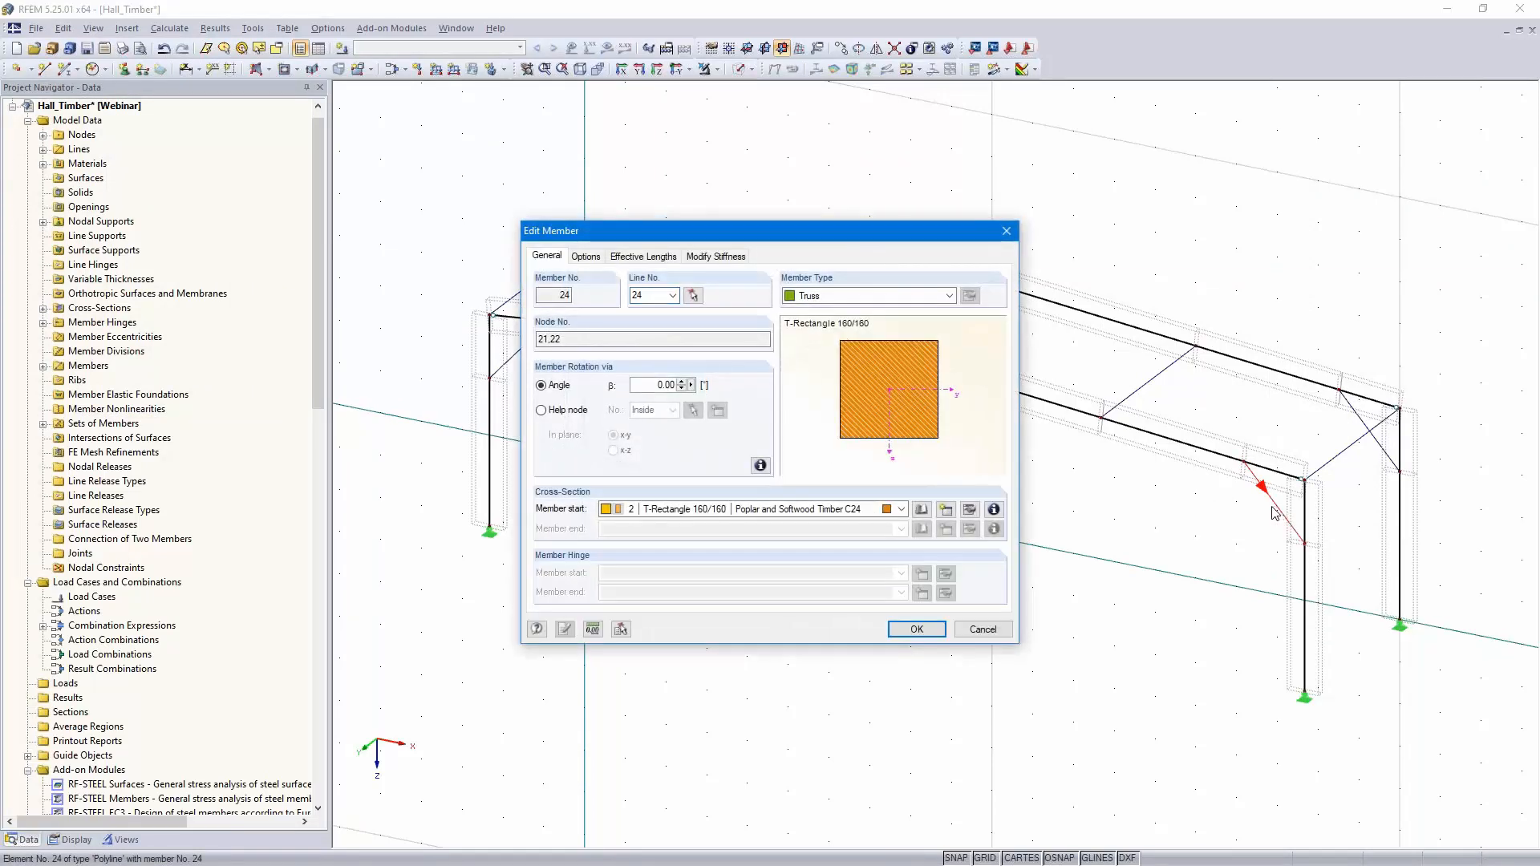
pyautogui.click(992, 631)
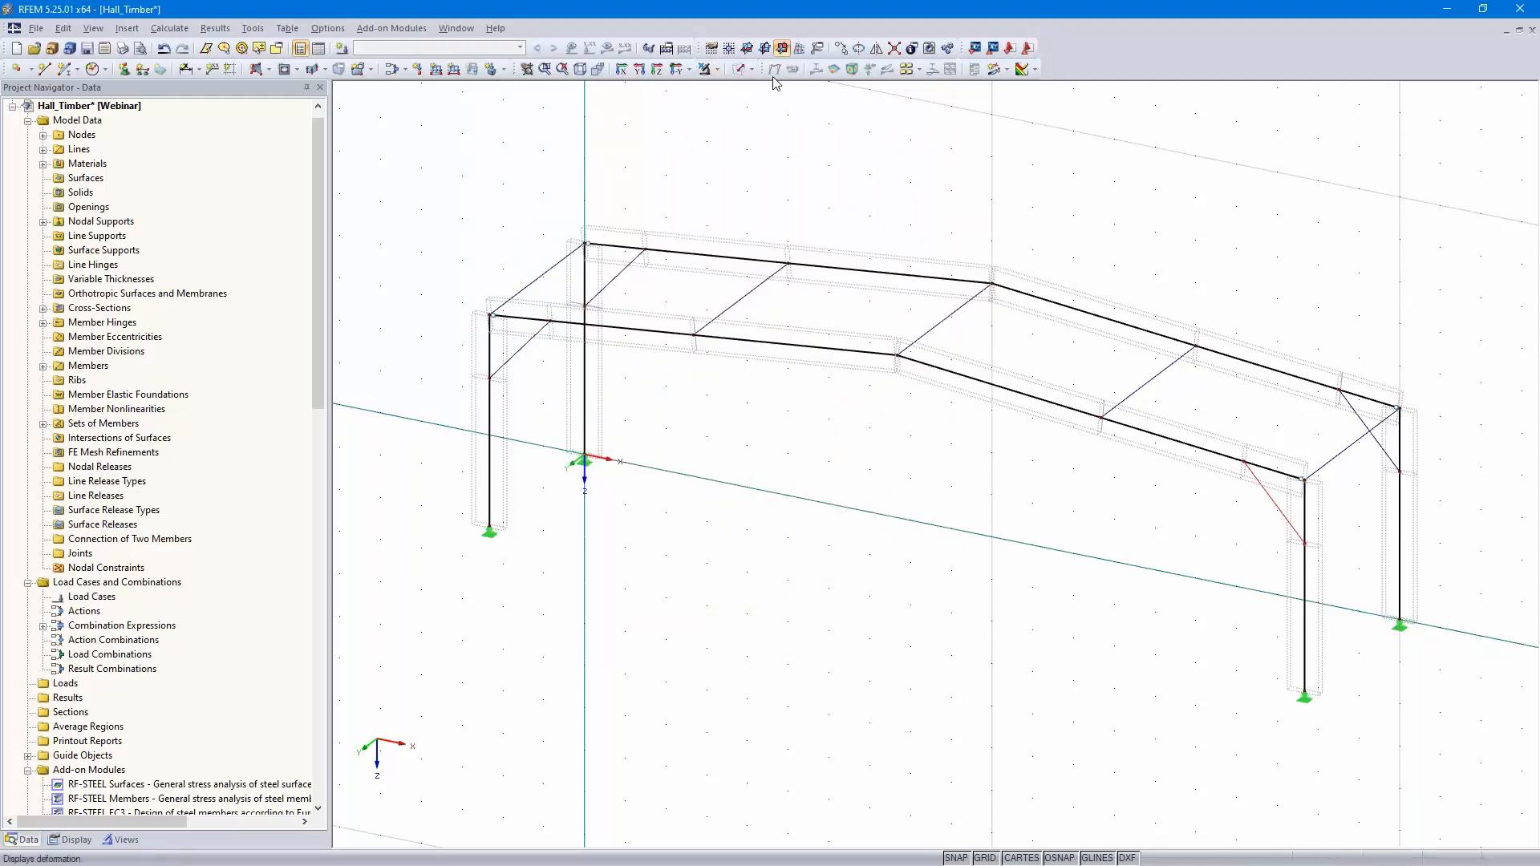
pyautogui.click(744, 69)
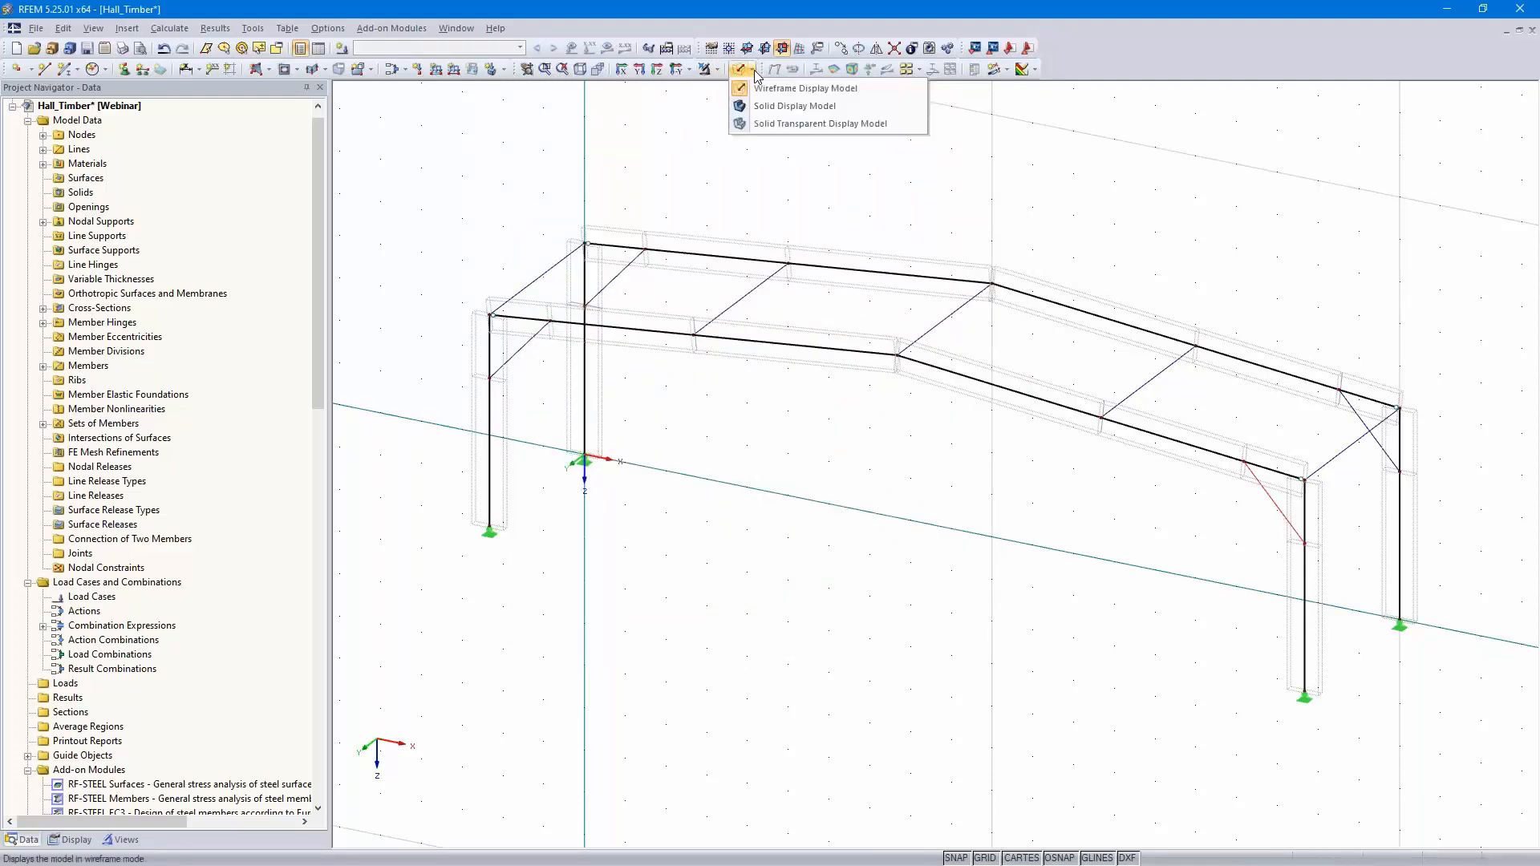
pyautogui.click(783, 107)
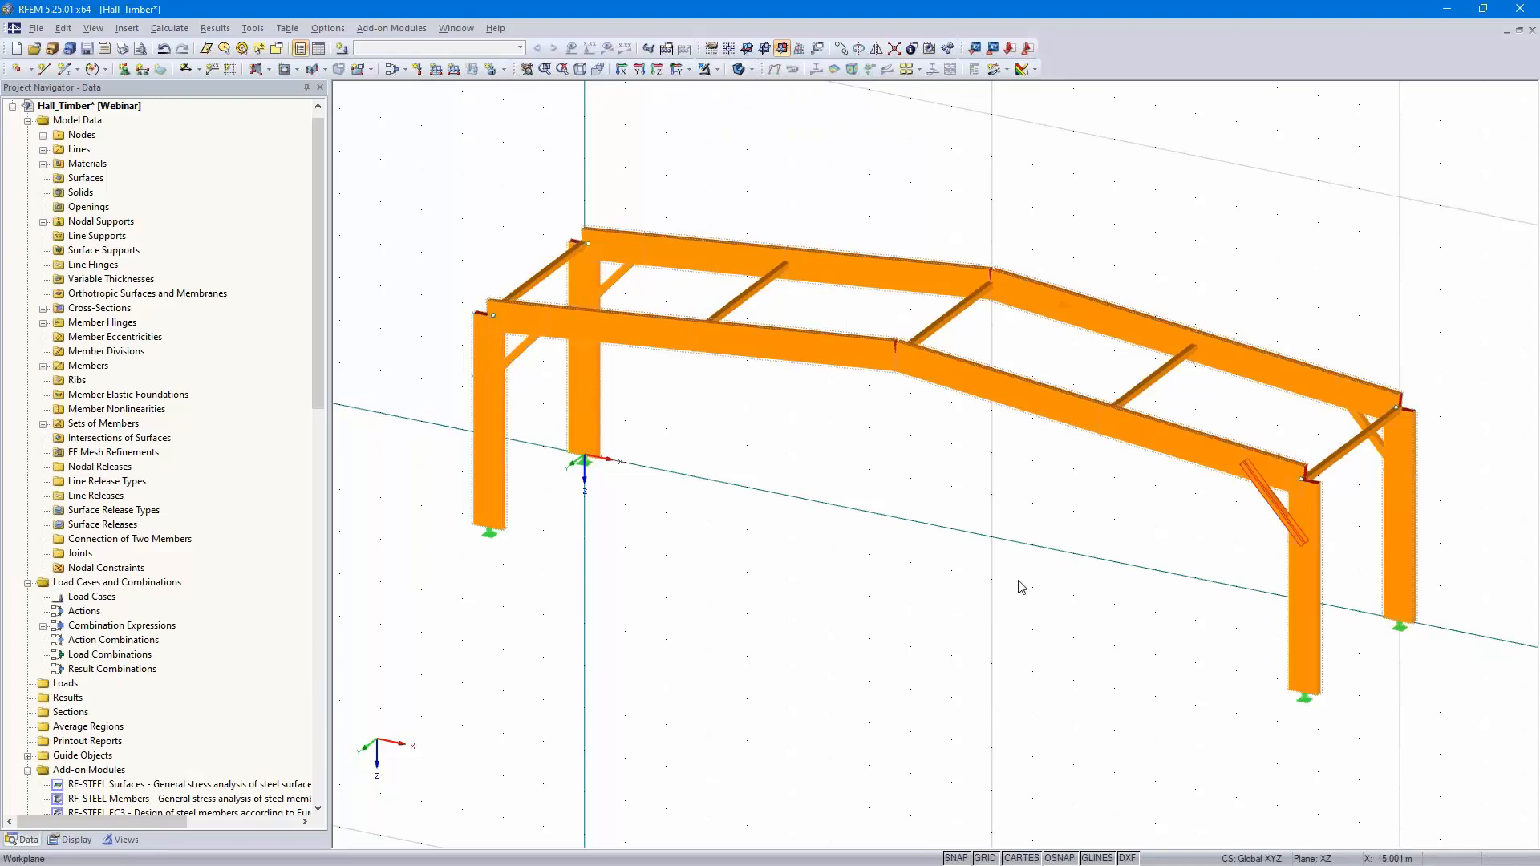
# Examine how the purlin's square cross-section is oriented relative to the slope of the rafters
pyautogui.scroll(5, 1061, 523)
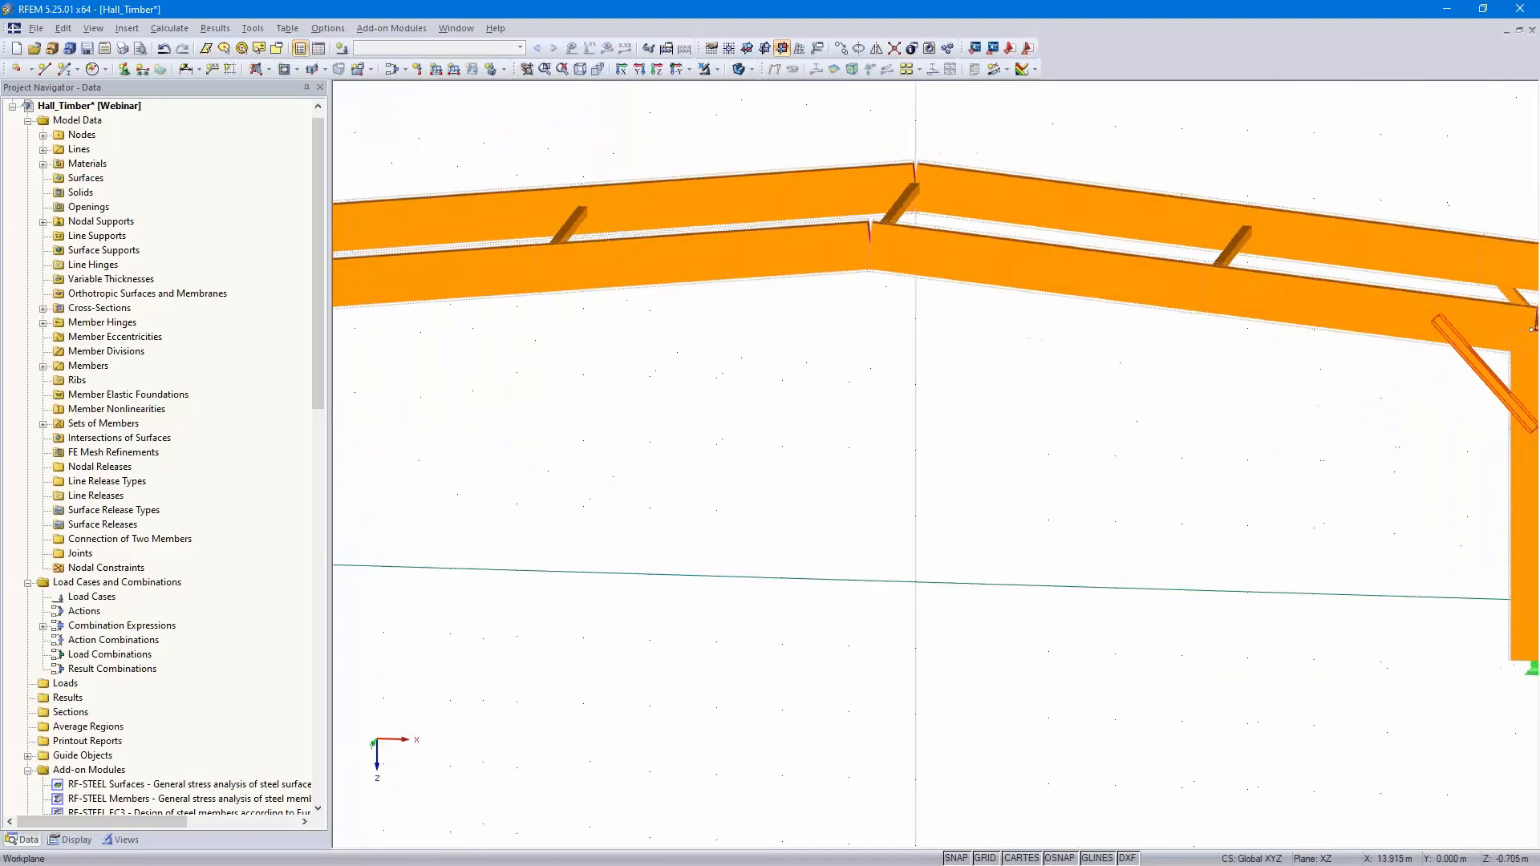
pyautogui.scroll(-3, 1169, 397)
pyautogui.scroll(6, 1082, 456)
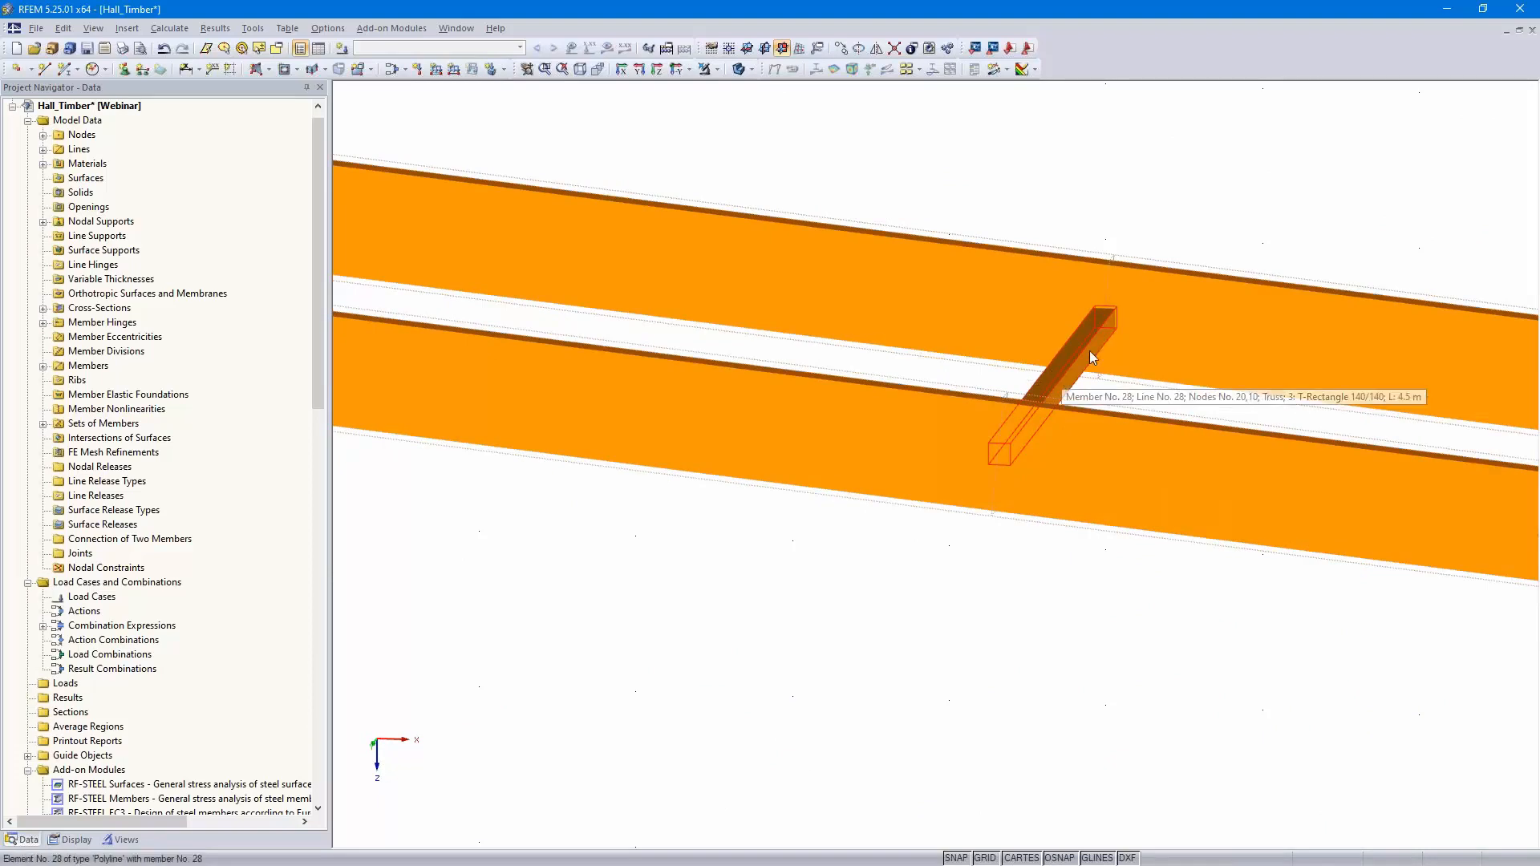
pyautogui.scroll(5, 1089, 350)
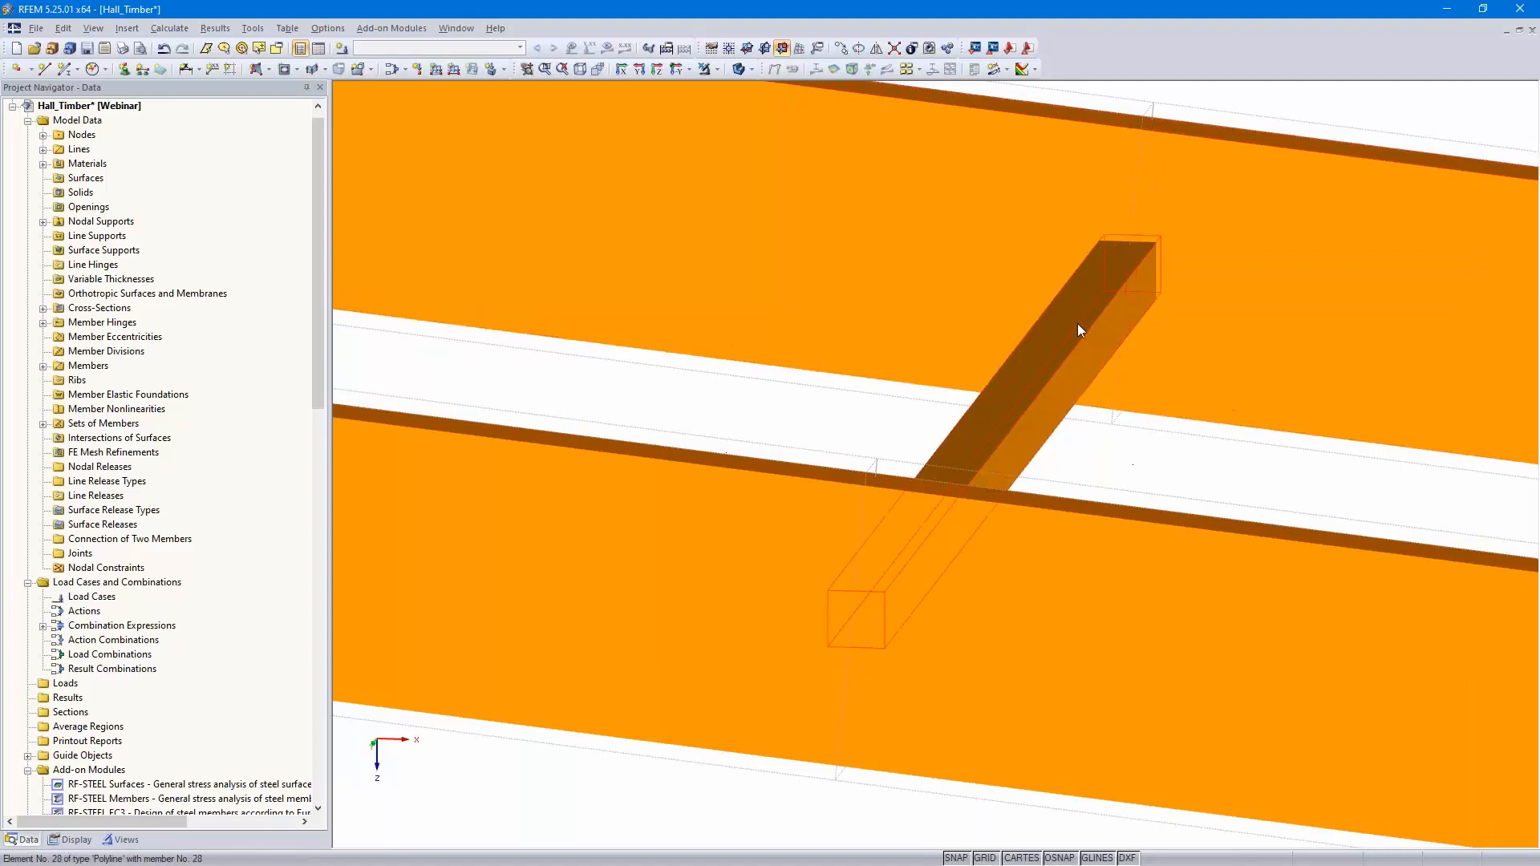
pyautogui.scroll(-2, 1077, 324)
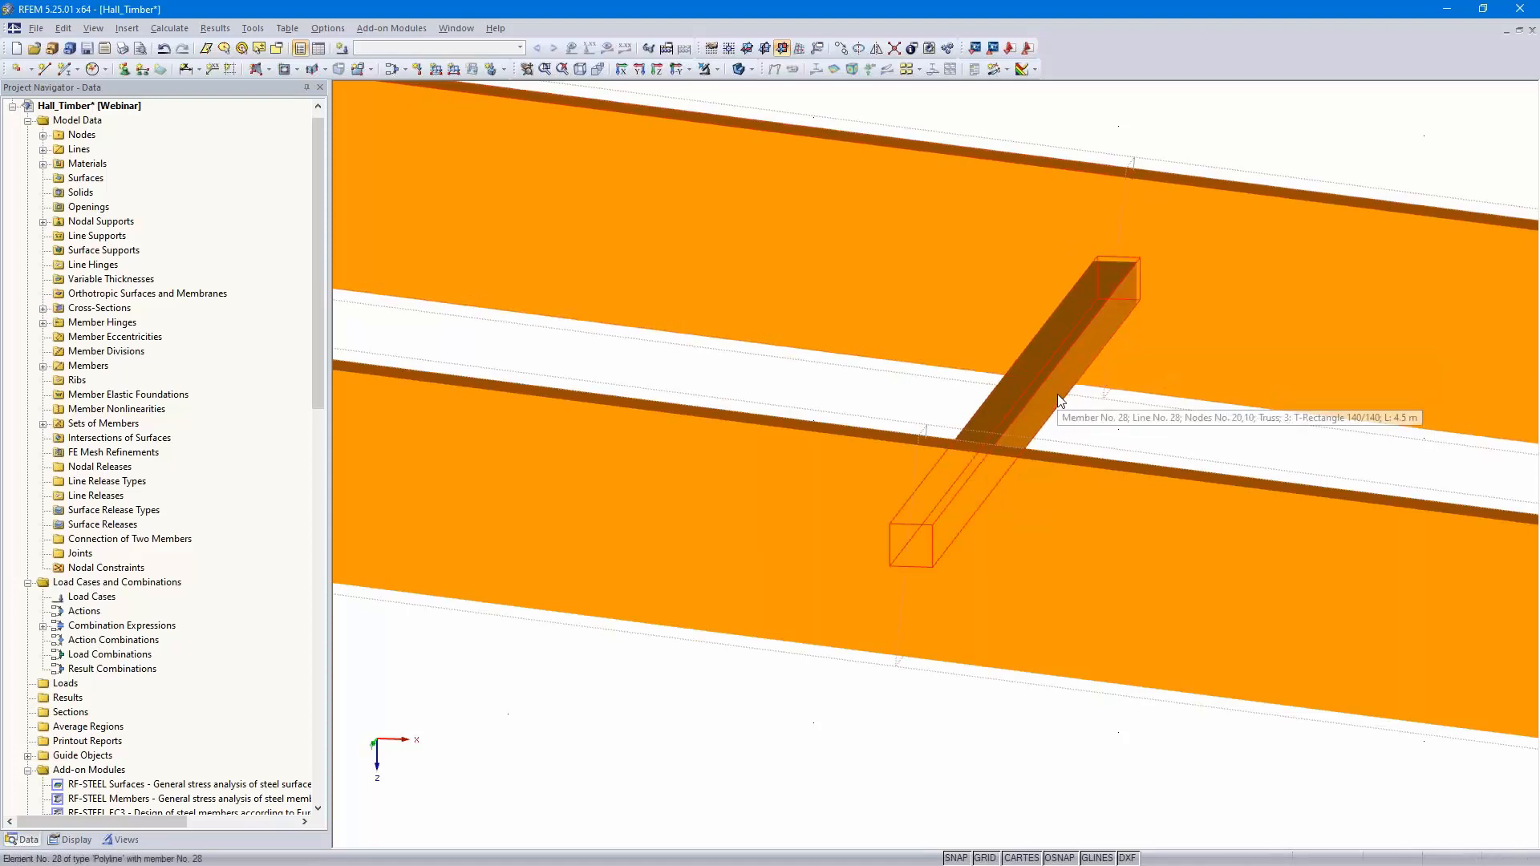
pyautogui.scroll(-3, 1059, 401)
pyautogui.scroll(-3, 1107, 405)
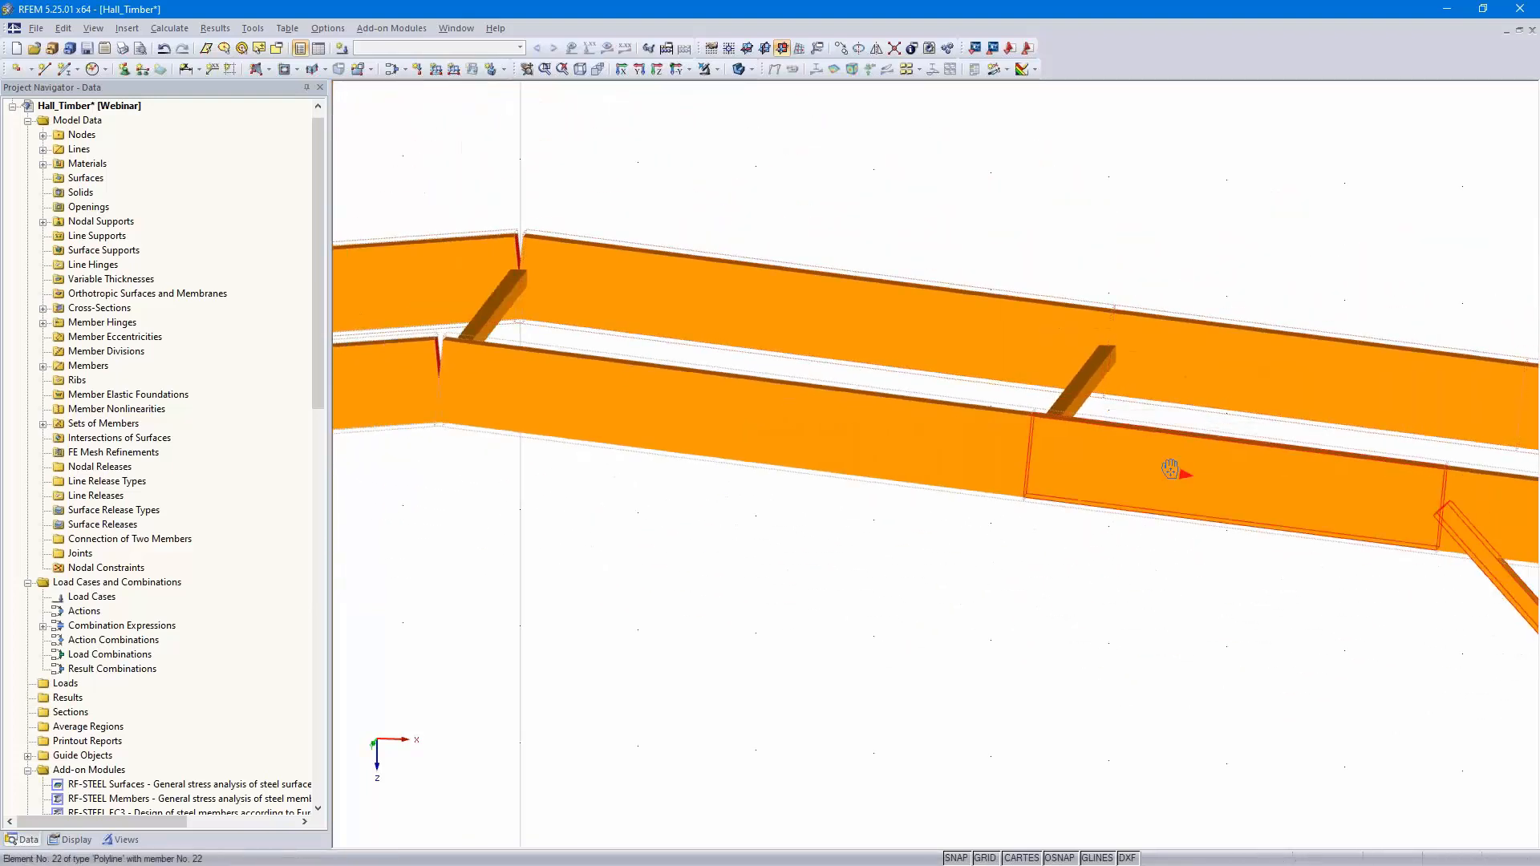
# Set the rotation of all purlins except the ridge purlin via the rear frame's ridge node 3 as help node, in the x-y plane
pyautogui.keyDown('ctrl'); pyautogui.moveTo(1032, 526); pyautogui.dragTo(843, 523, button='middle'); pyautogui.keyUp('ctrl')
pyautogui.scroll(-5, 843, 523)
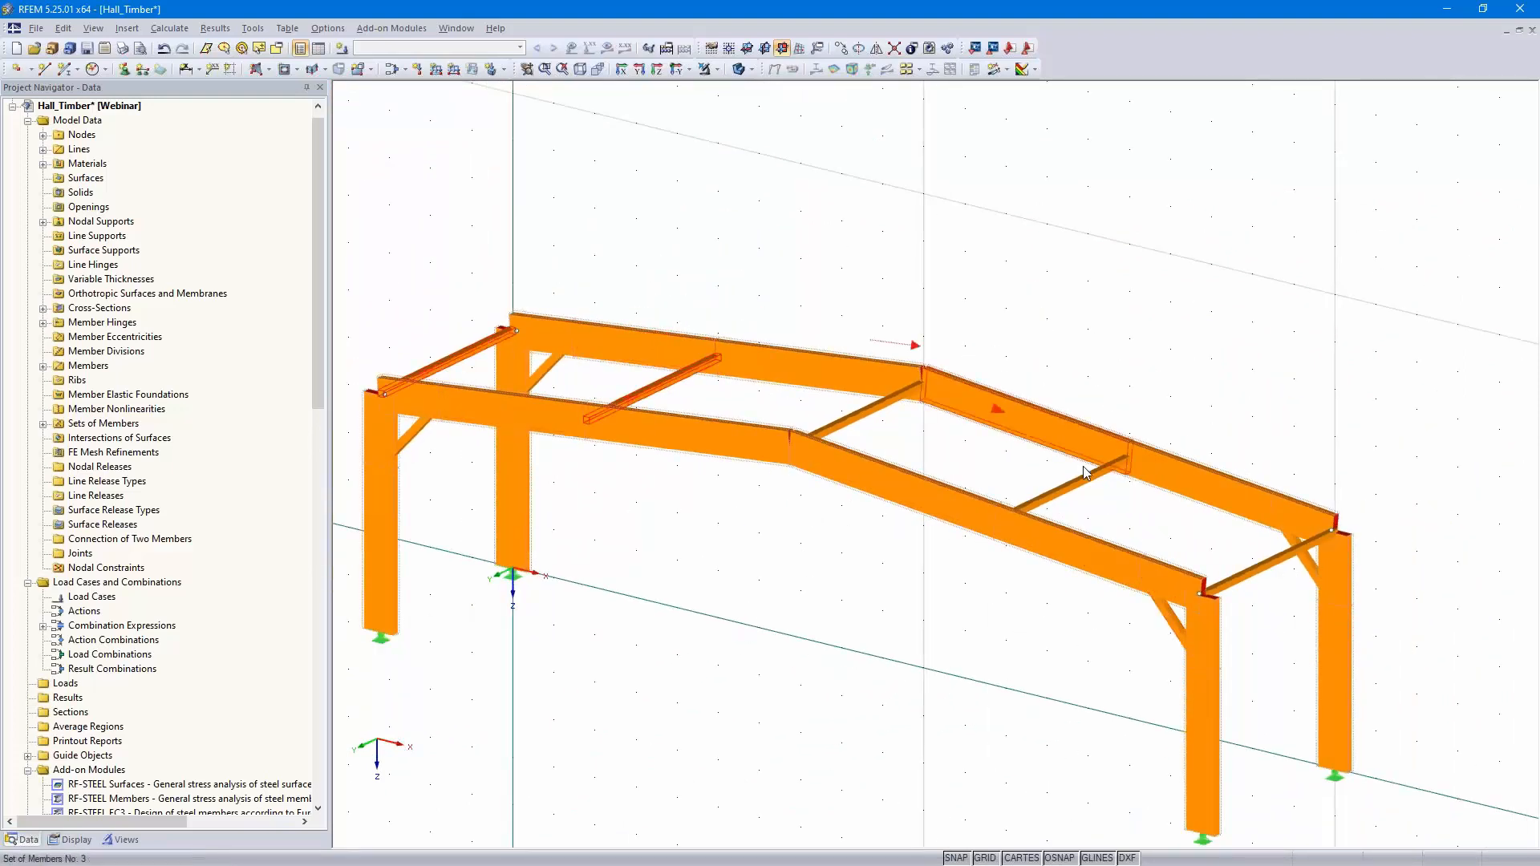
pyautogui.keyDown('ctrl'); pyautogui.click(1066, 490); pyautogui.keyUp('ctrl')
pyautogui.keyDown('ctrl'); pyautogui.click(1262, 565); pyautogui.keyUp('ctrl')
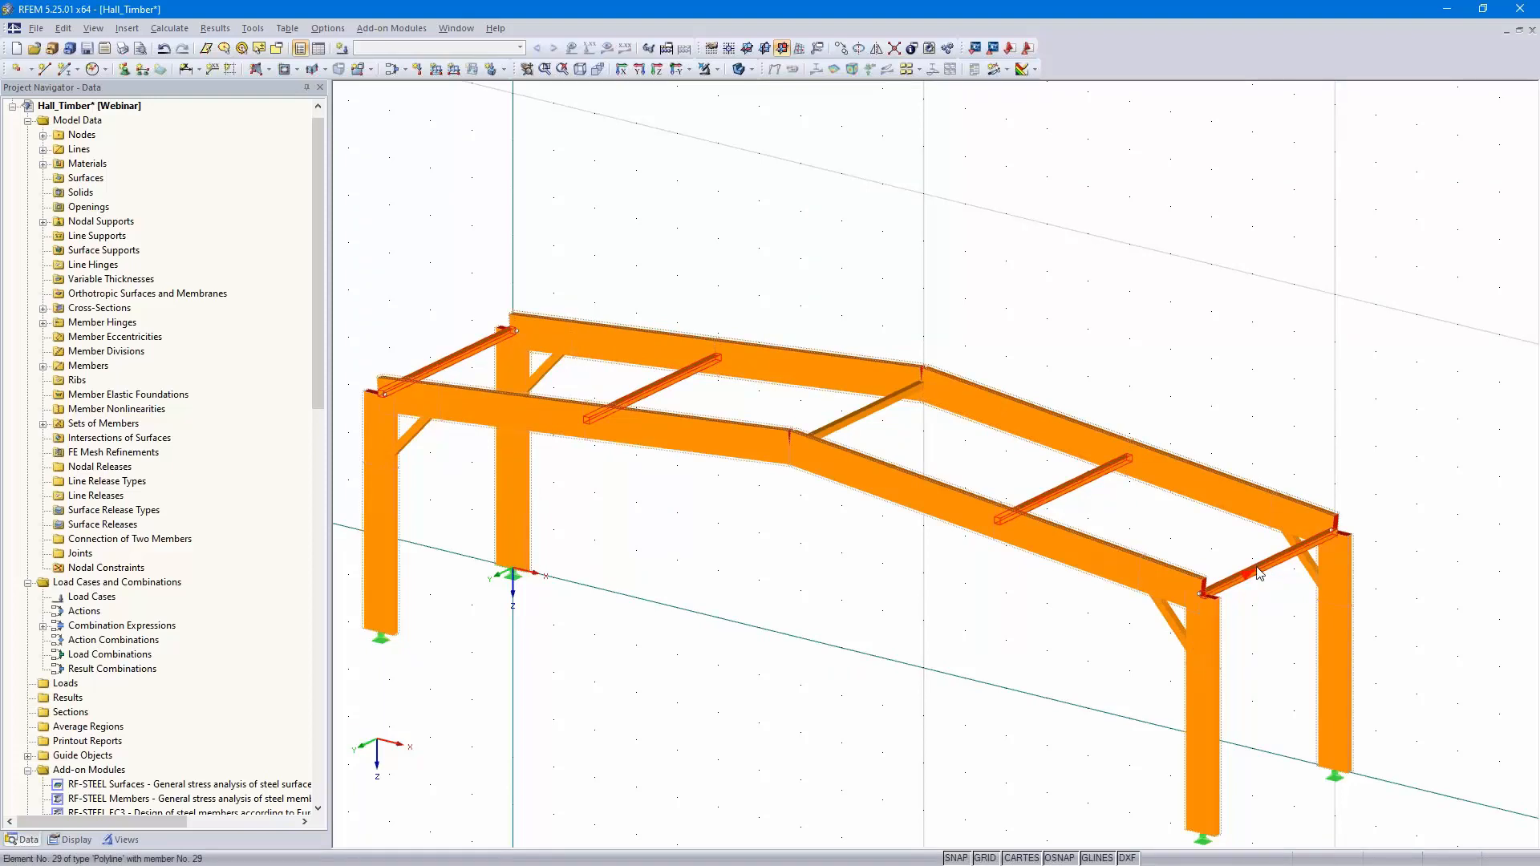
pyautogui.doubleClick(1259, 573)
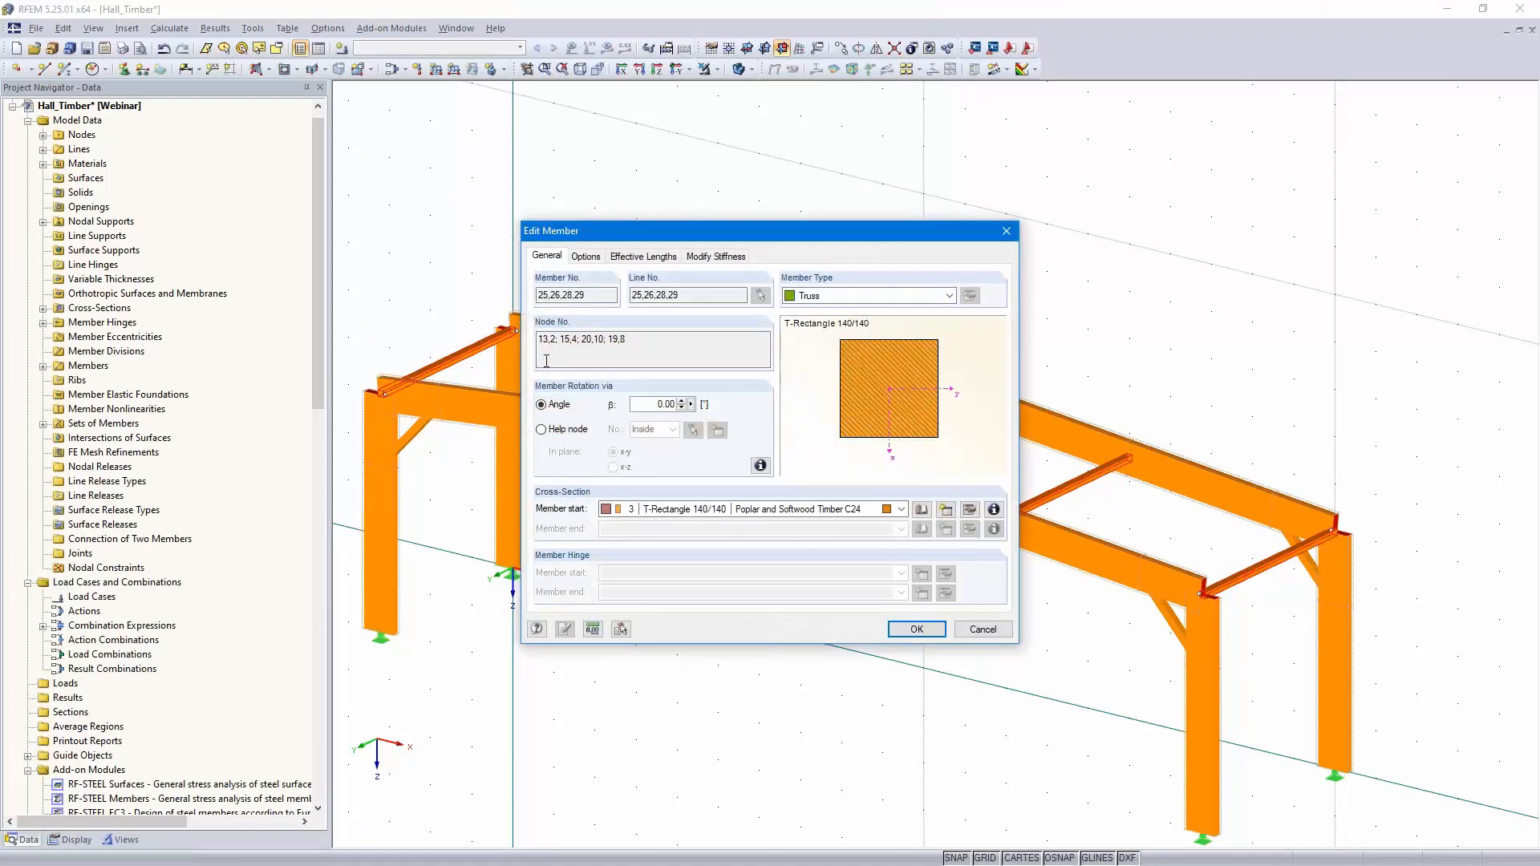
pyautogui.click(585, 256)
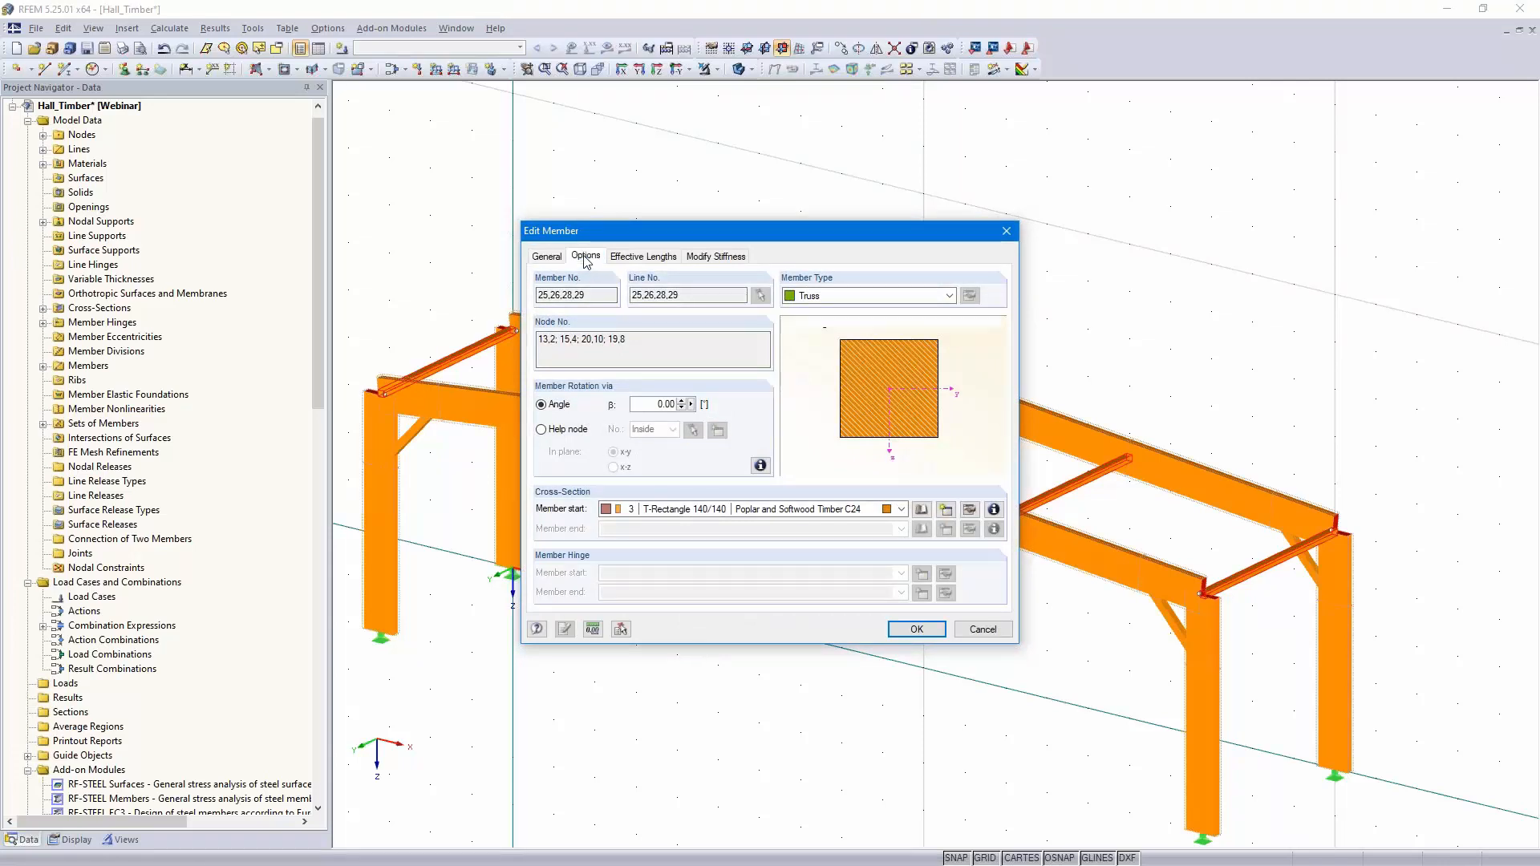
pyautogui.click(547, 256)
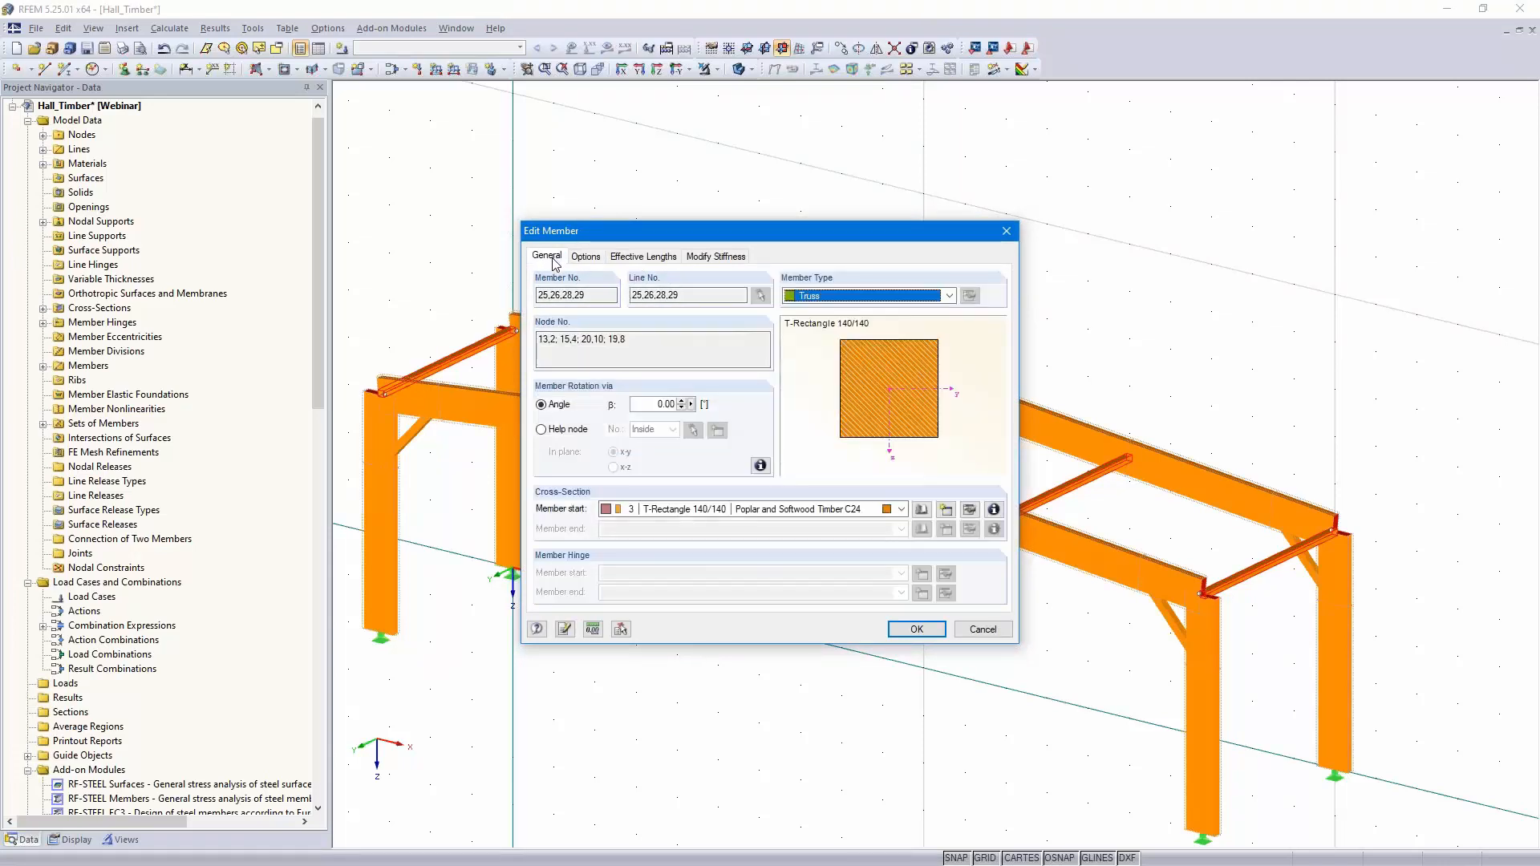
pyautogui.click(542, 430)
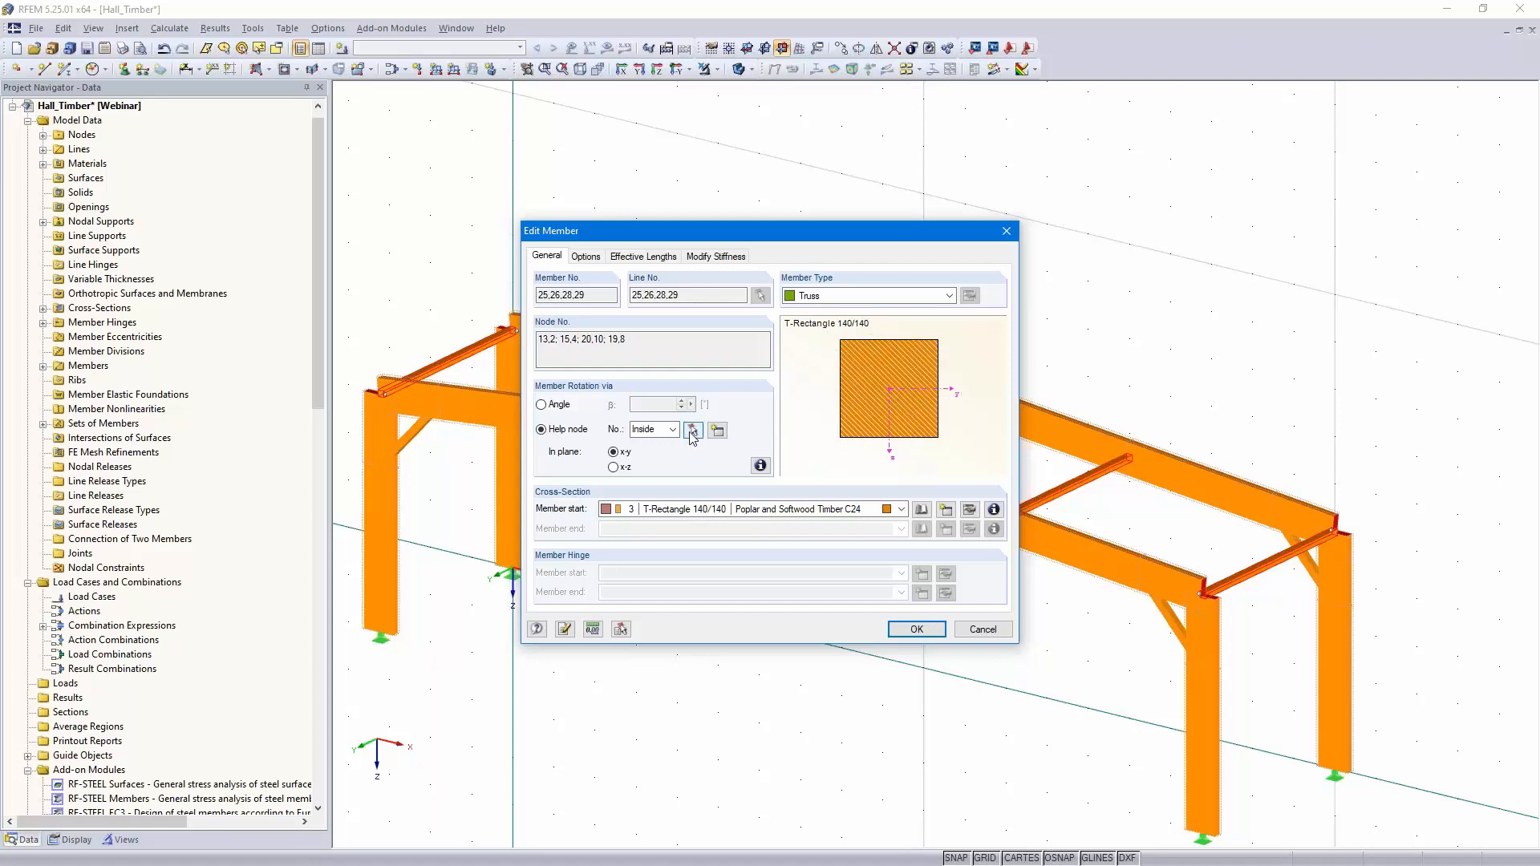
pyautogui.click(717, 429)
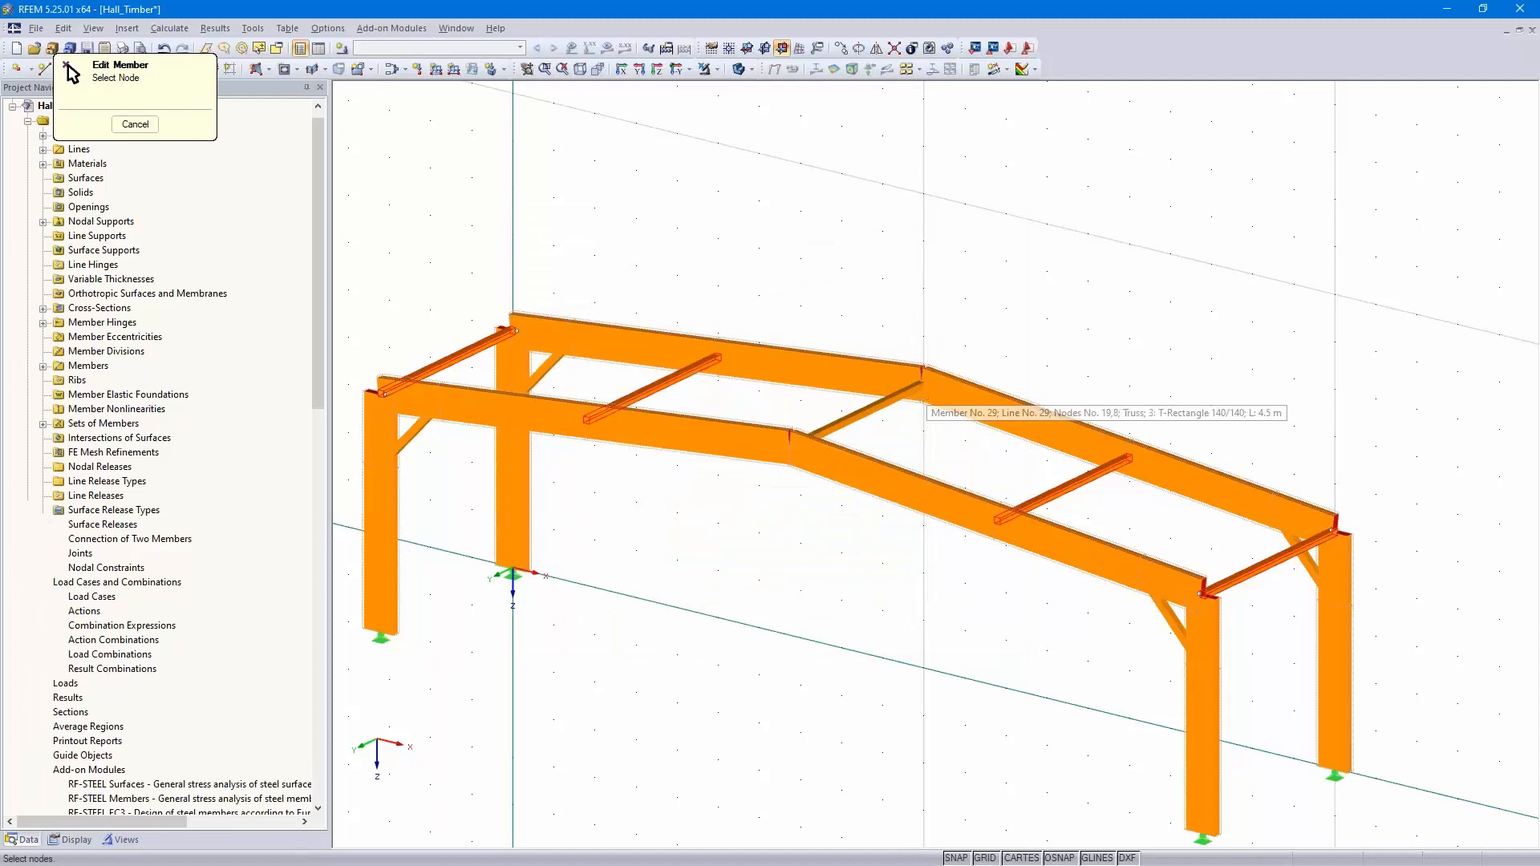
pyautogui.click(925, 374)
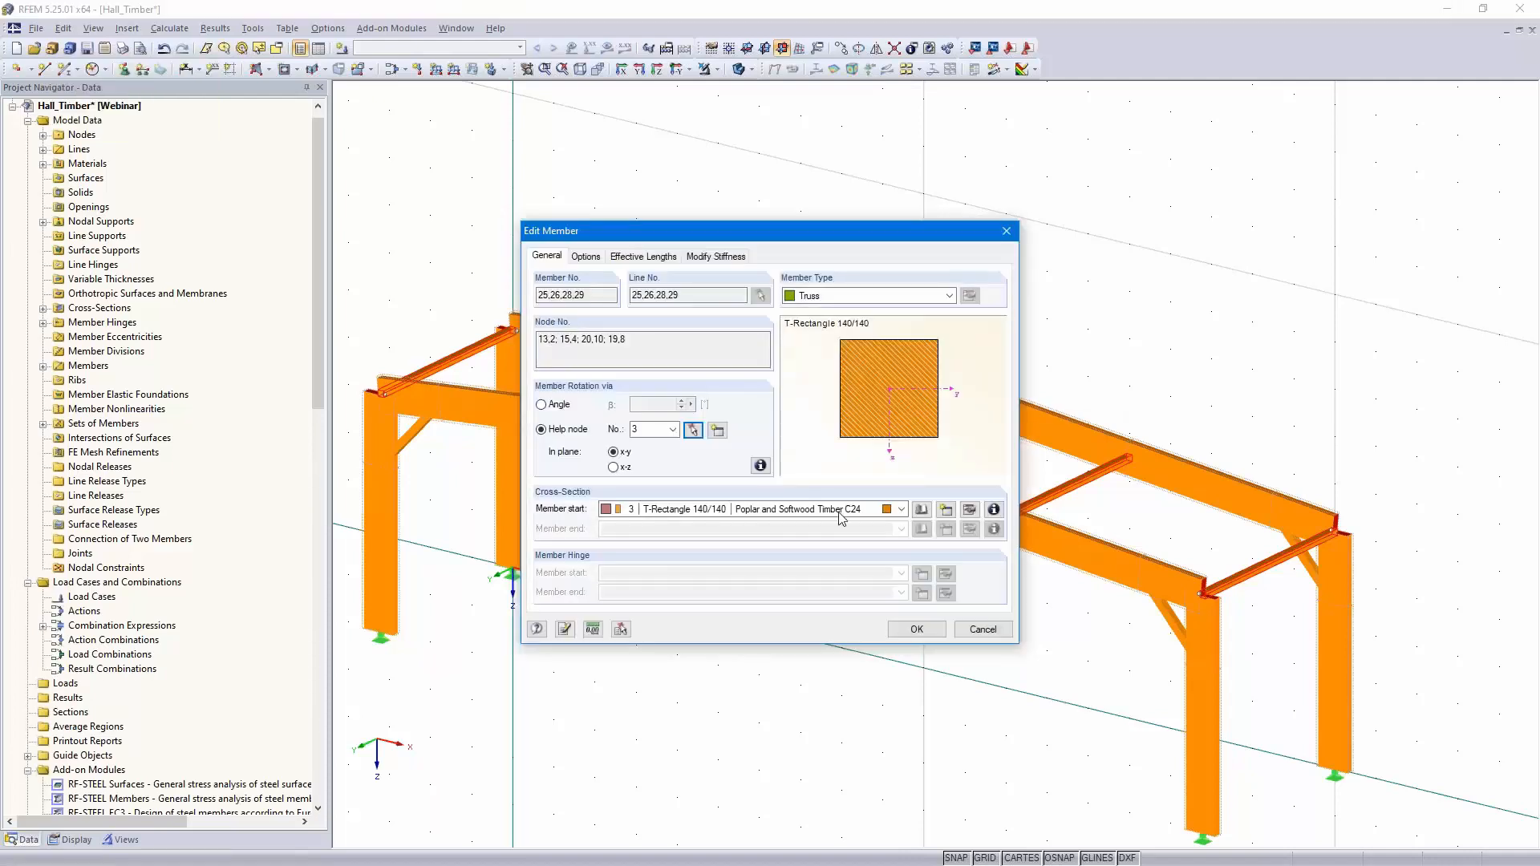
pyautogui.click(916, 628)
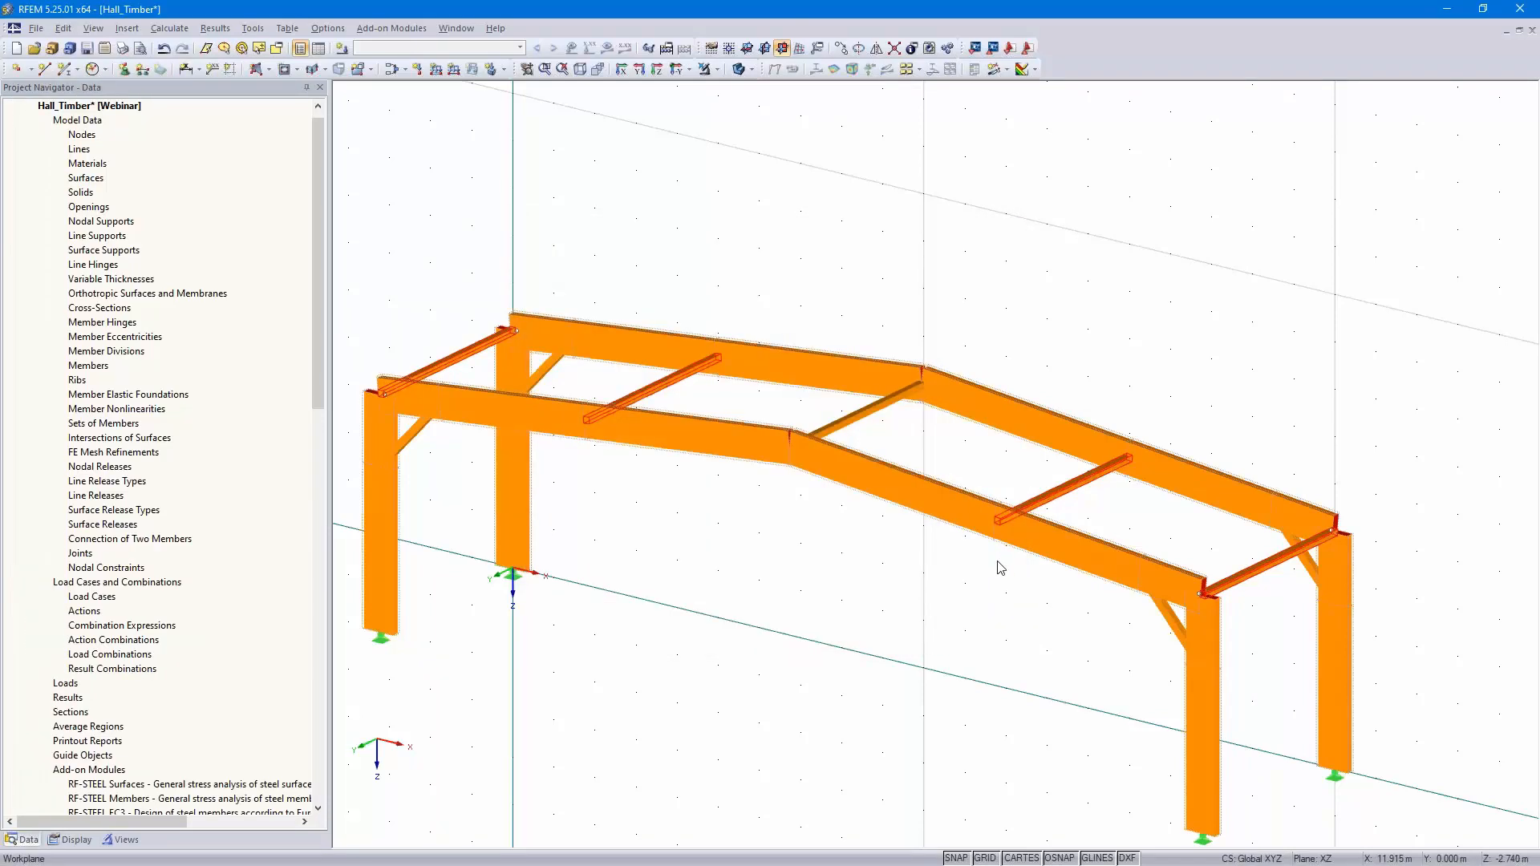
# Examine how the rotated purlins at mid-rafter and at both eaves line up with the slope of the roof
pyautogui.scroll(6, 998, 563)
pyautogui.keyDown('ctrl'); pyautogui.moveTo(1002, 562); pyautogui.dragTo(1104, 568, button='middle'); pyautogui.keyUp('ctrl')
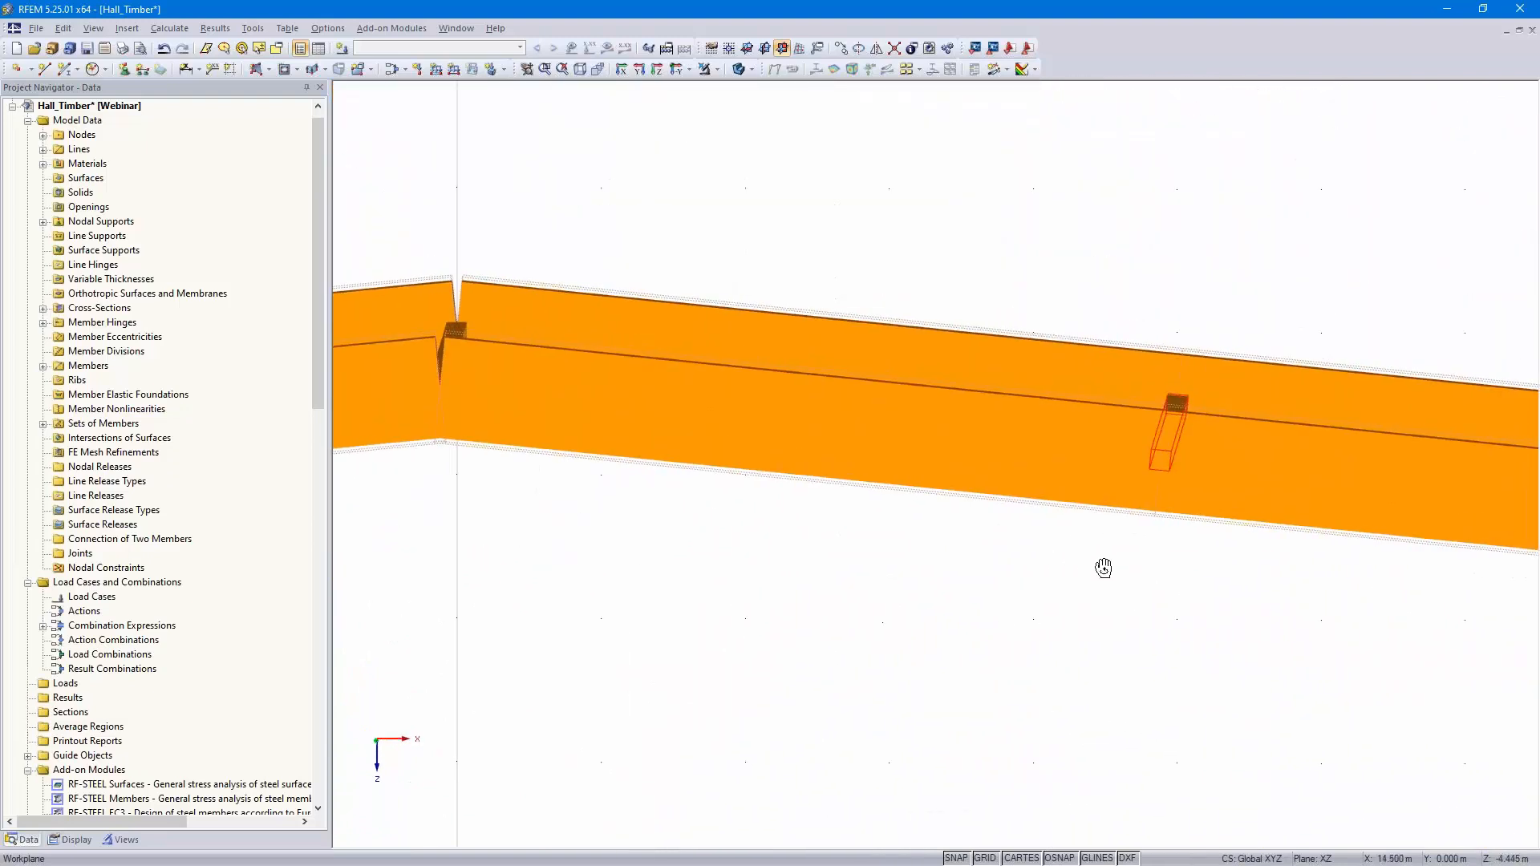
pyautogui.scroll(5, 1187, 387)
pyautogui.scroll(-6, 1213, 421)
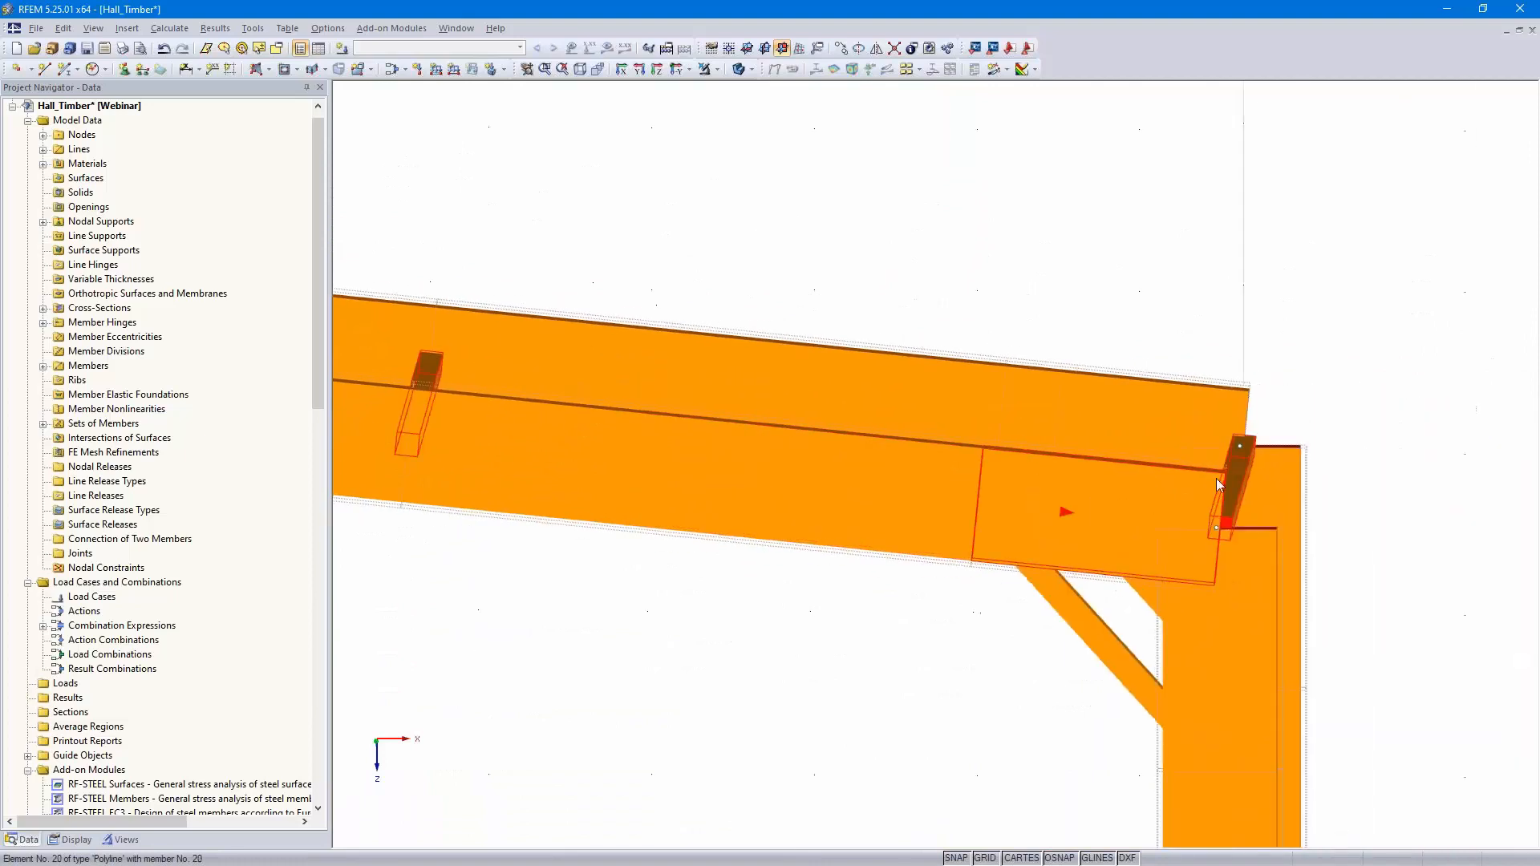
pyautogui.scroll(3, 1251, 449)
pyautogui.scroll(-10, 1250, 433)
pyautogui.scroll(8, 1148, 446)
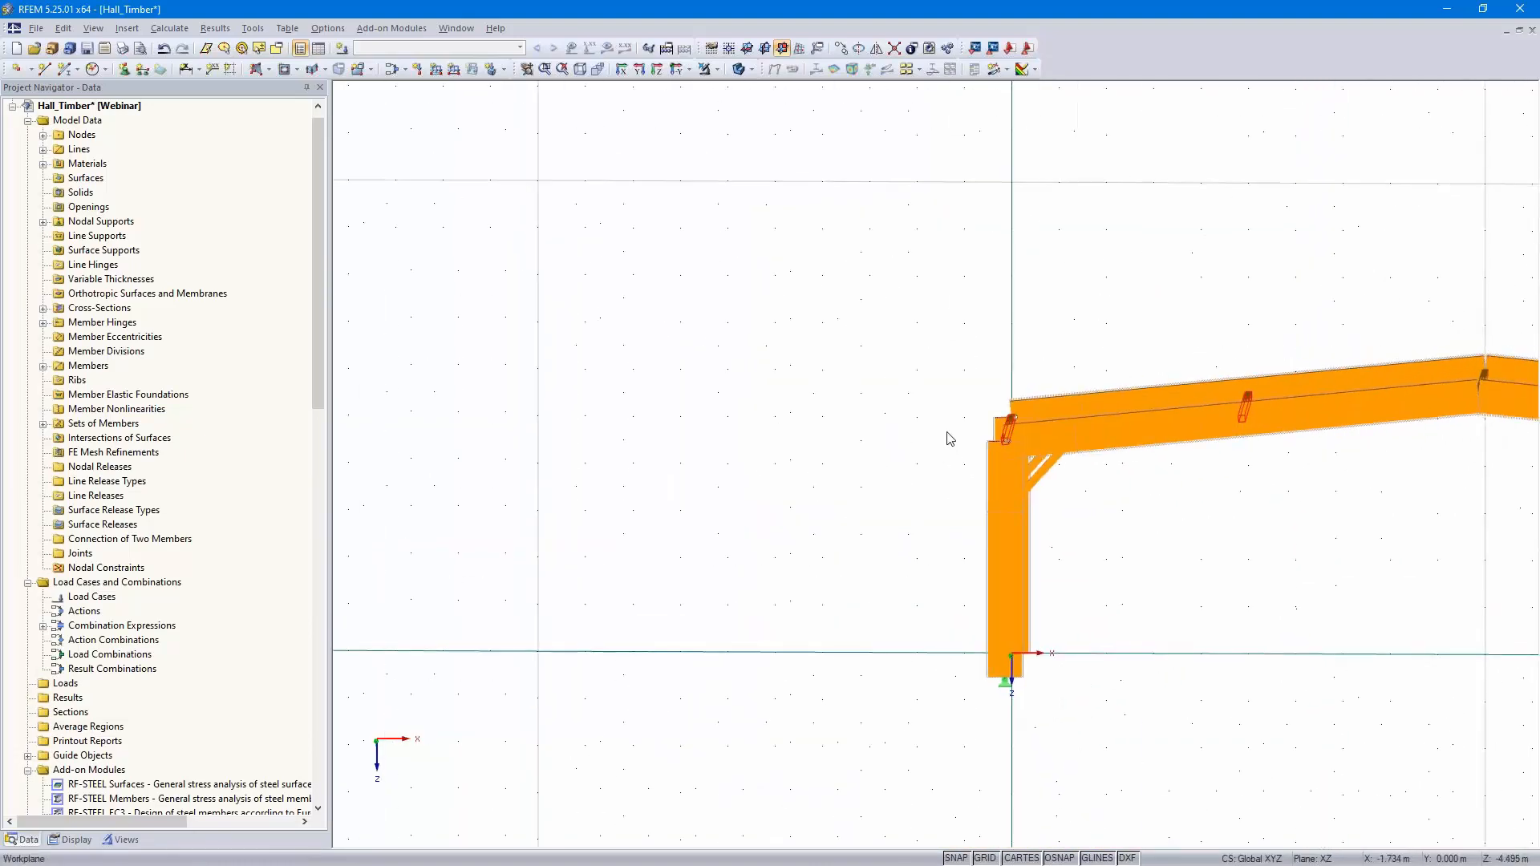
pyautogui.scroll(6, 949, 438)
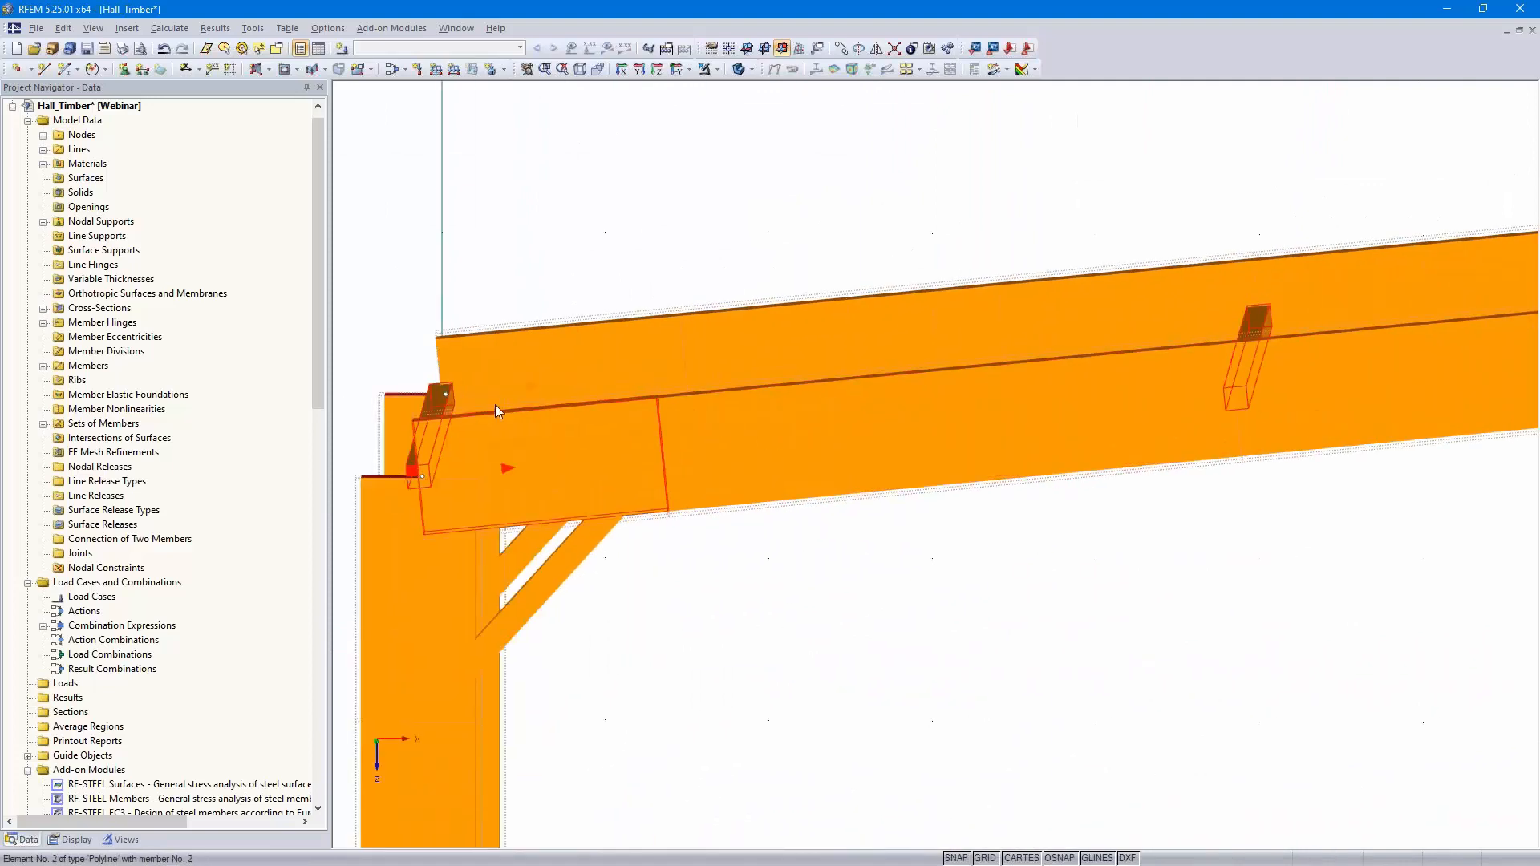
pyautogui.scroll(-4, 1218, 520)
pyautogui.keyDown('ctrl'); pyautogui.moveTo(1258, 544); pyautogui.dragTo(744, 455, button='middle'); pyautogui.keyUp('ctrl')
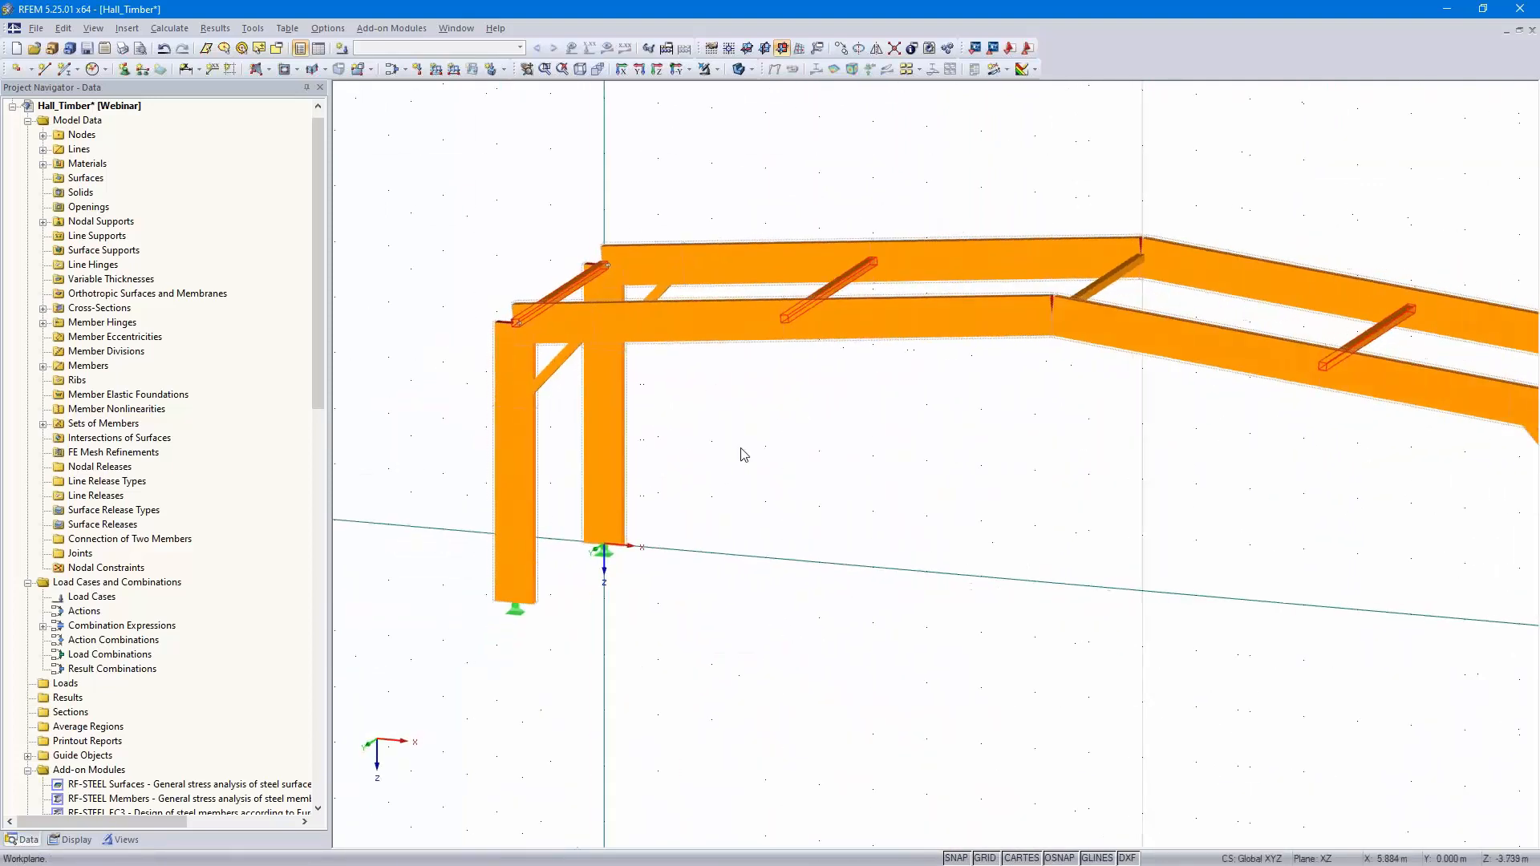
pyautogui.scroll(-3, 843, 475)
pyautogui.scroll(-3, 839, 489)
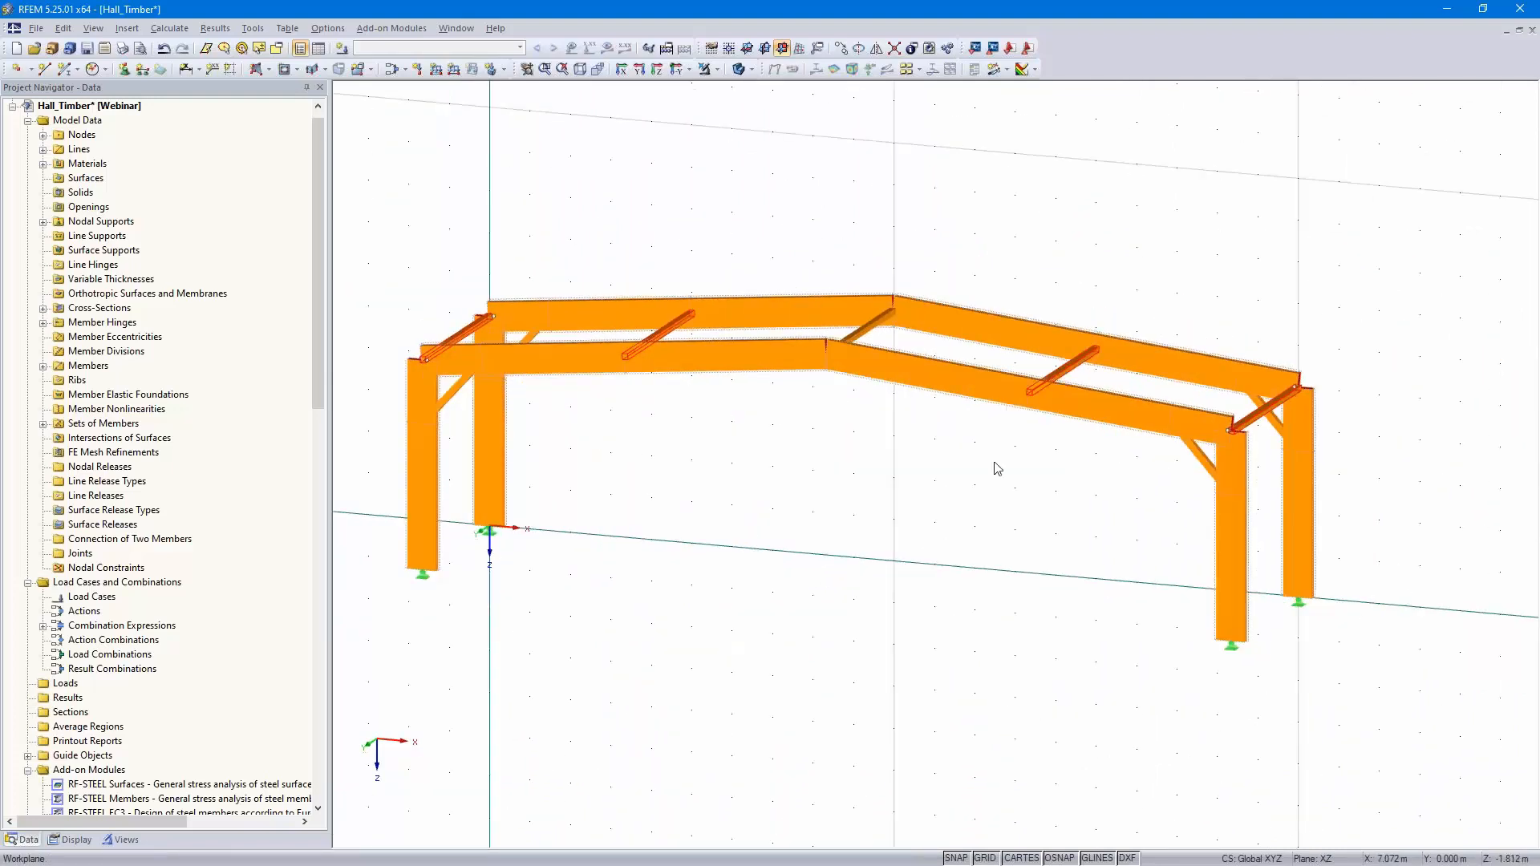
# Copy the front frame together with its purlins three times at 4.5 m spacing in Y
pyautogui.keyDown('ctrl'); pyautogui.moveTo(690, 577); pyautogui.dragTo(521, 542, button='middle'); pyautogui.keyUp('ctrl')
pyautogui.moveTo(867, 200); pyautogui.dragTo(642, 775)
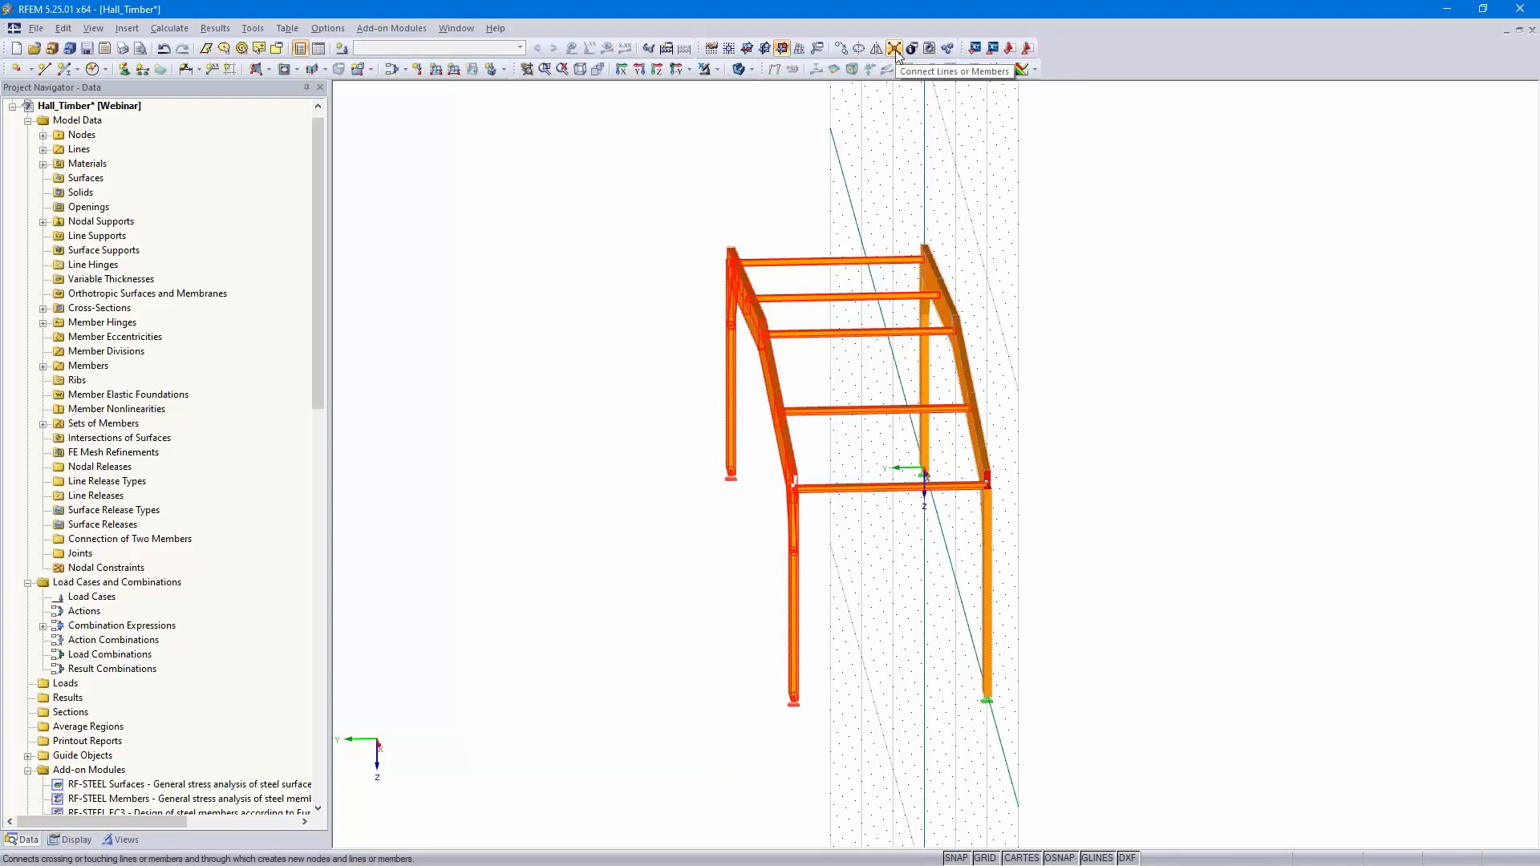
pyautogui.click(841, 48)
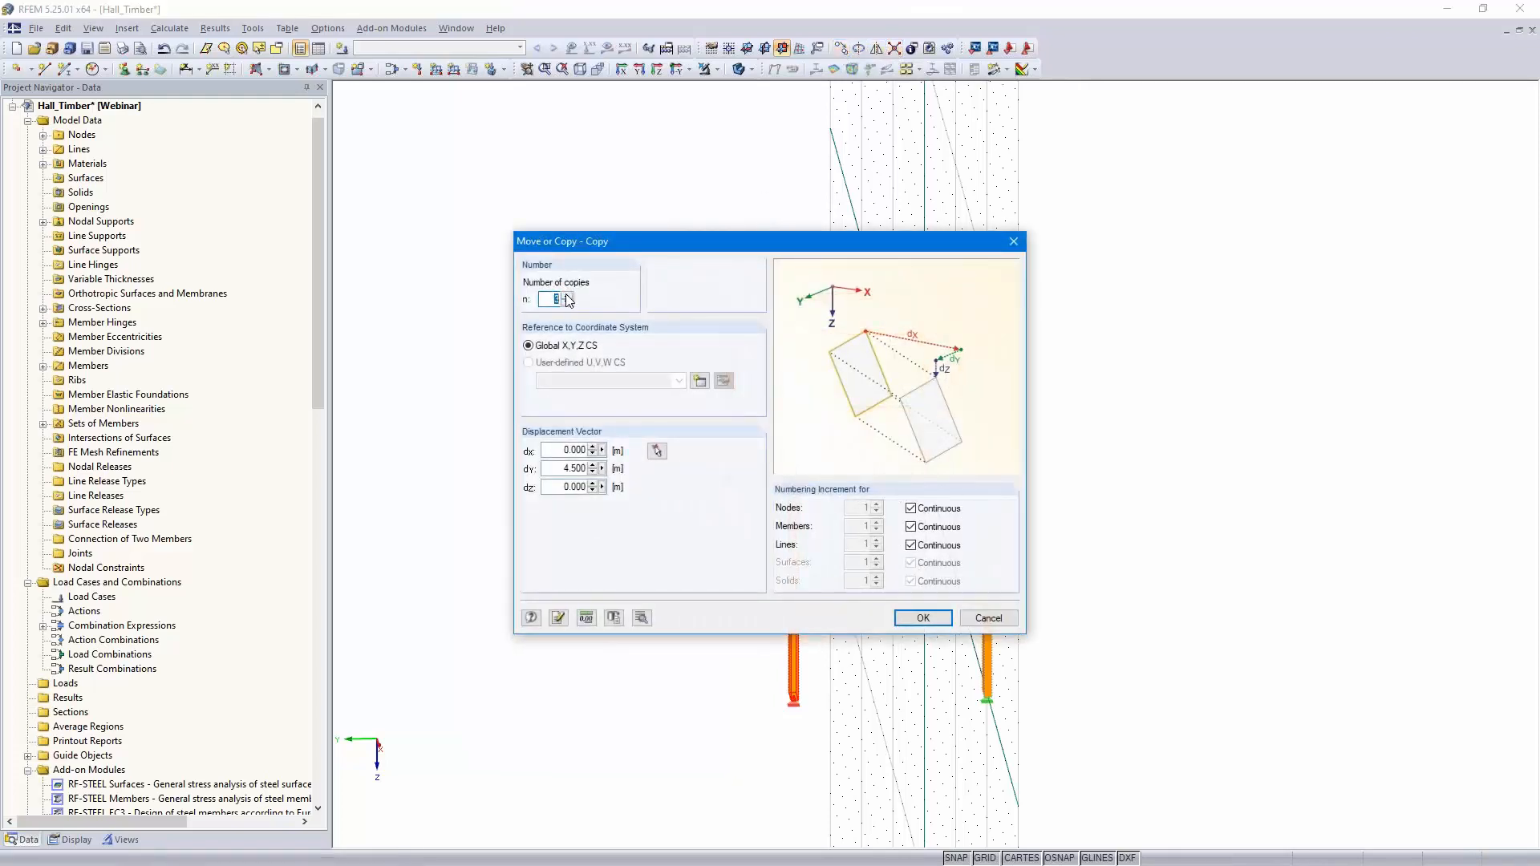
pyautogui.click(923, 618)
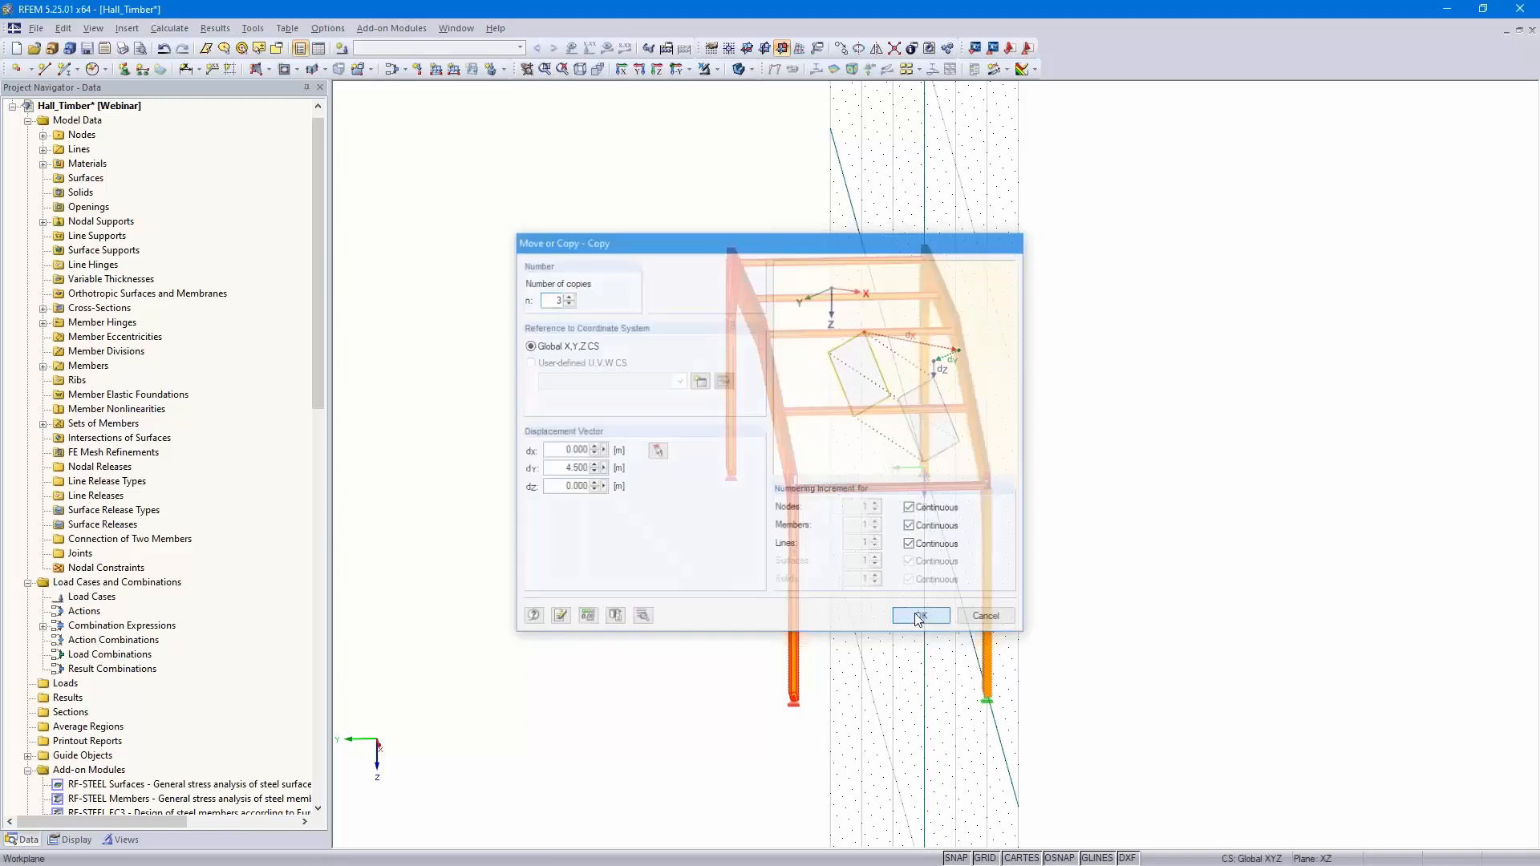
# Set up one copy of the front gable's mid-rafter and ridge nodes by 2 m in Z only, creating connecting lines and members
pyautogui.keyDown('ctrl'); pyautogui.moveTo(710, 615); pyautogui.dragTo(874, 504, button='middle'); pyautogui.keyUp('ctrl')
pyautogui.scroll(3, 1010, 562)
pyautogui.scroll(-2, 874, 503)
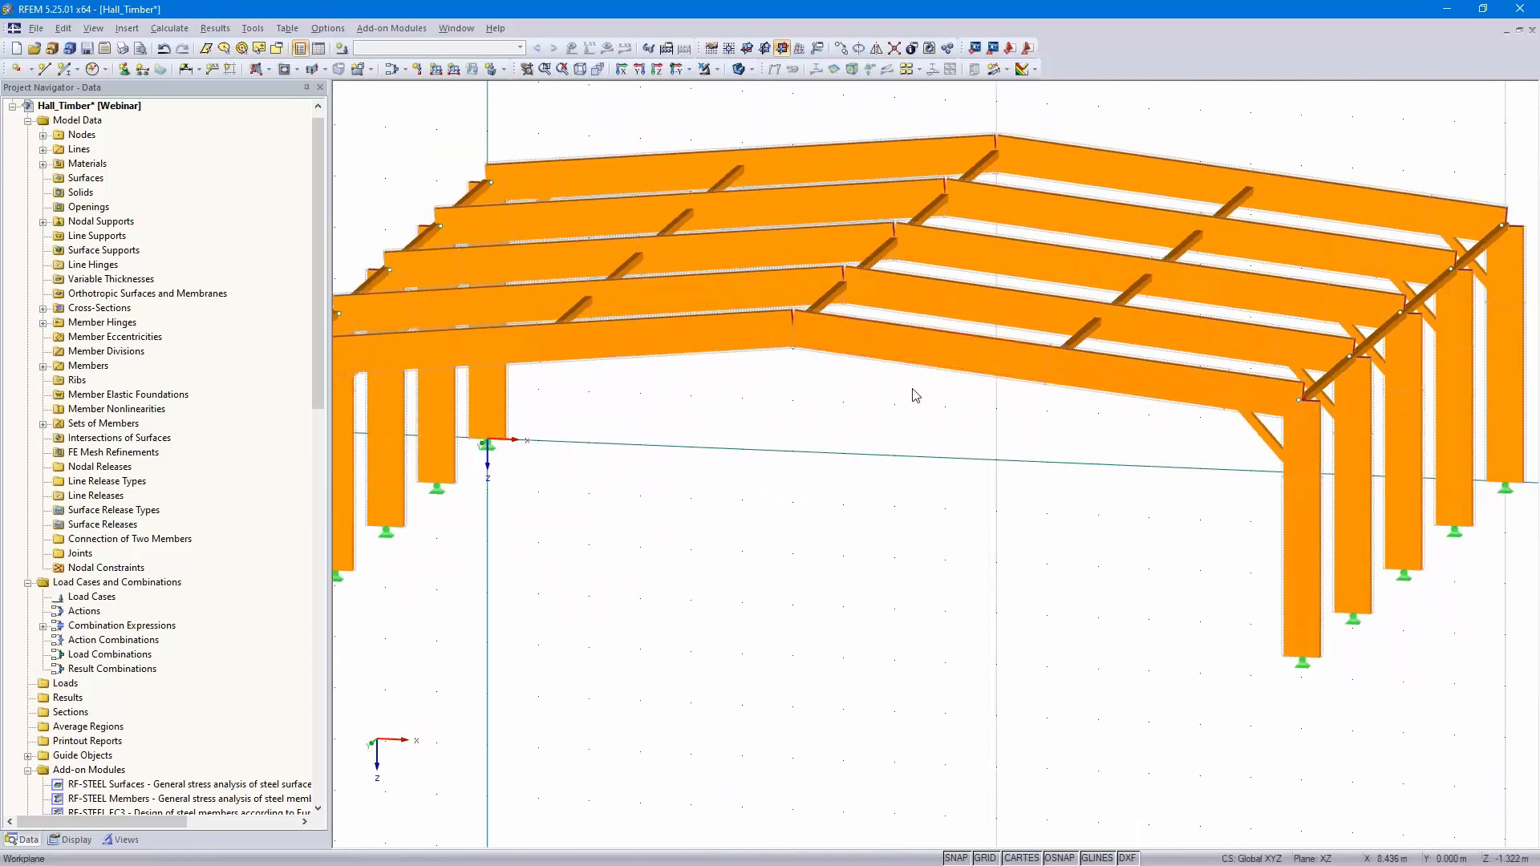
pyautogui.moveTo(759, 478); pyautogui.dragTo(887, 483, button='middle')
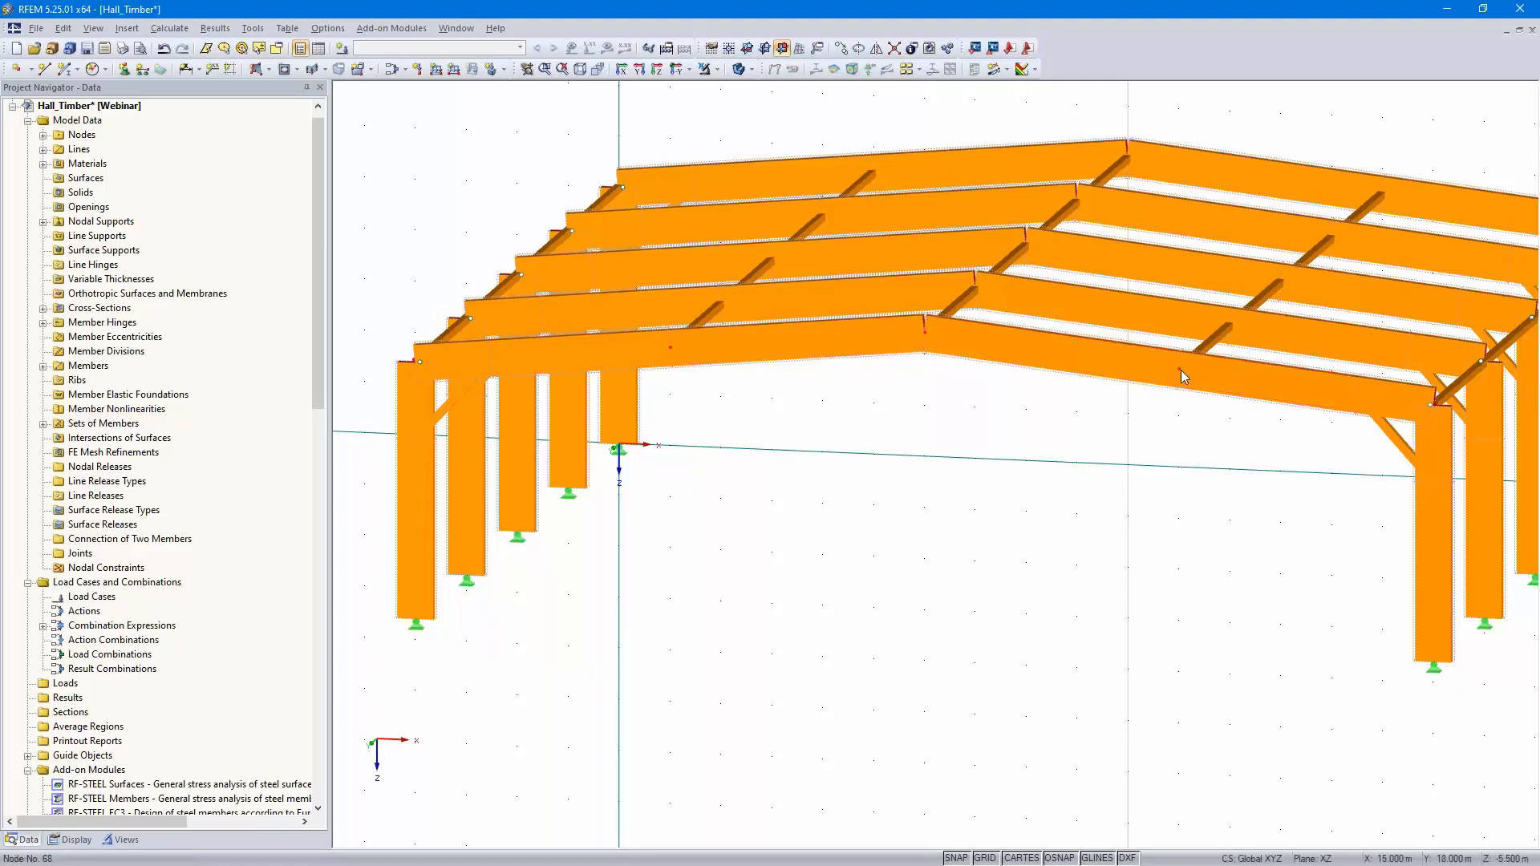
pyautogui.click(840, 47)
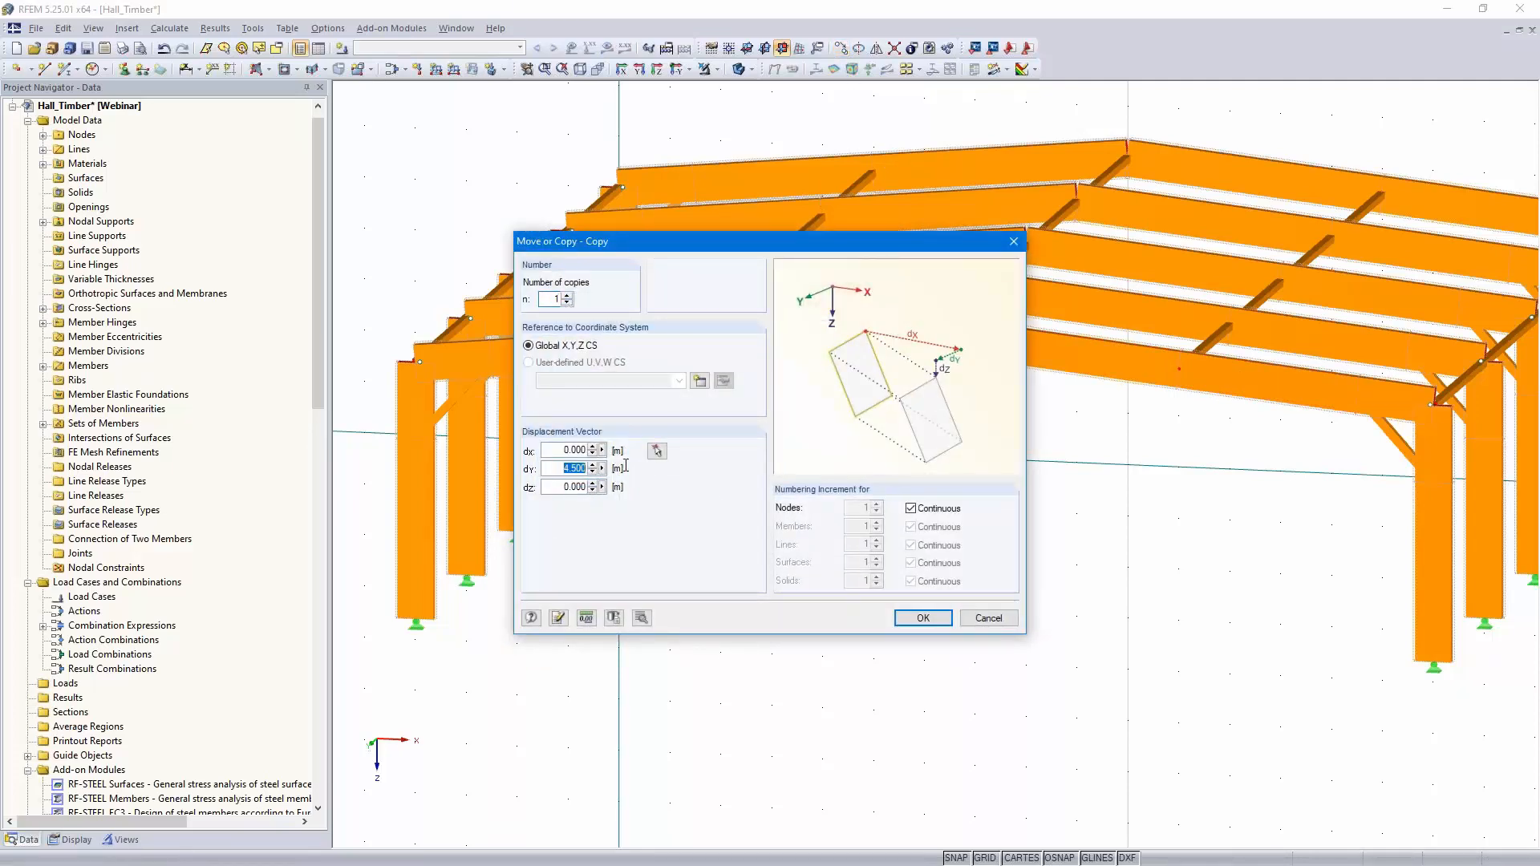
pyautogui.write('0')
pyautogui.click(642, 619)
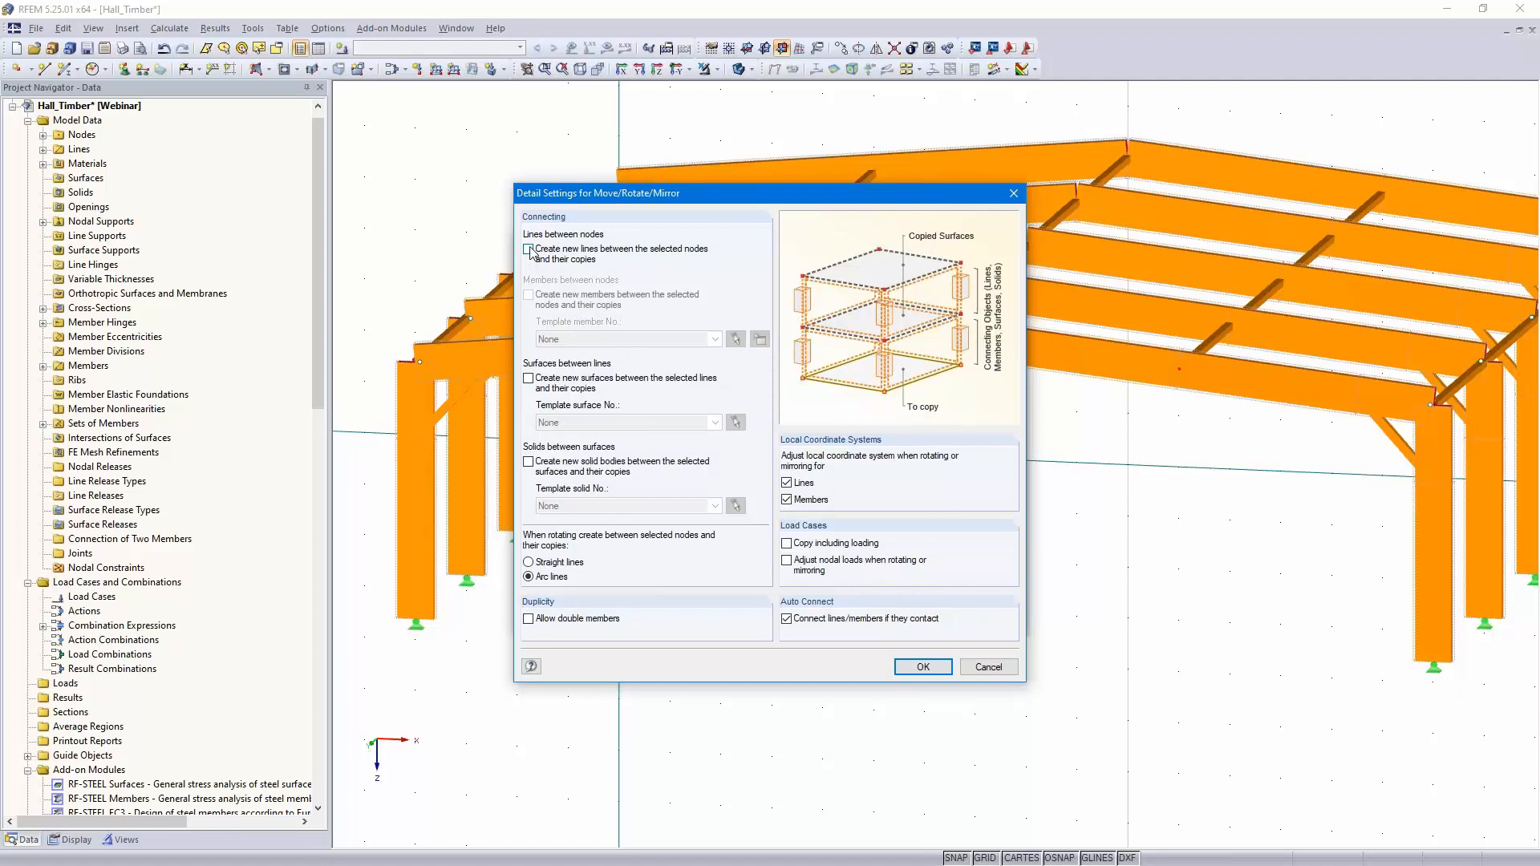
pyautogui.click(528, 250)
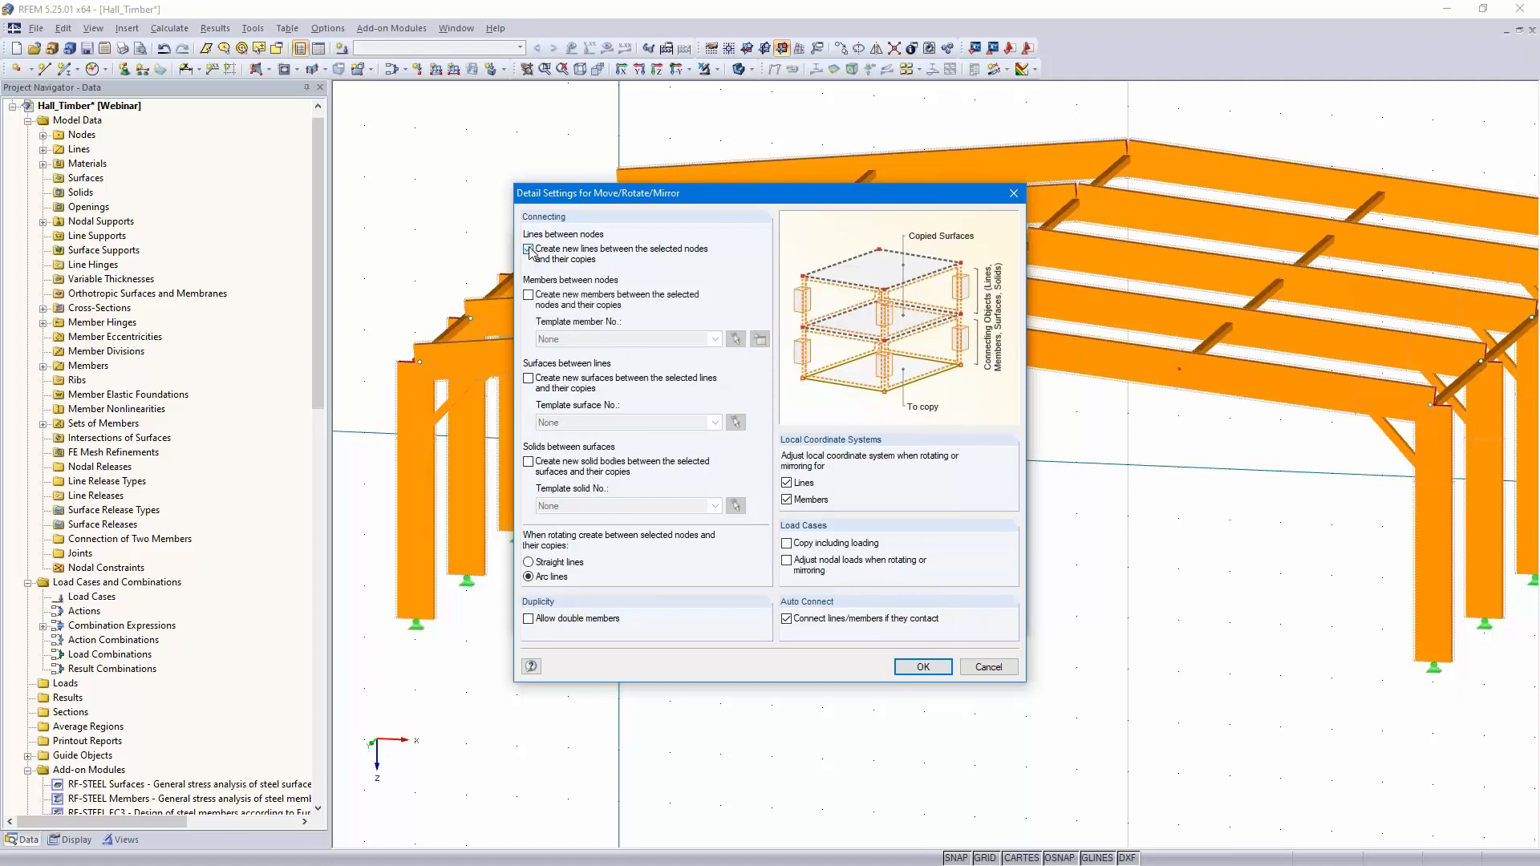
pyautogui.click(529, 296)
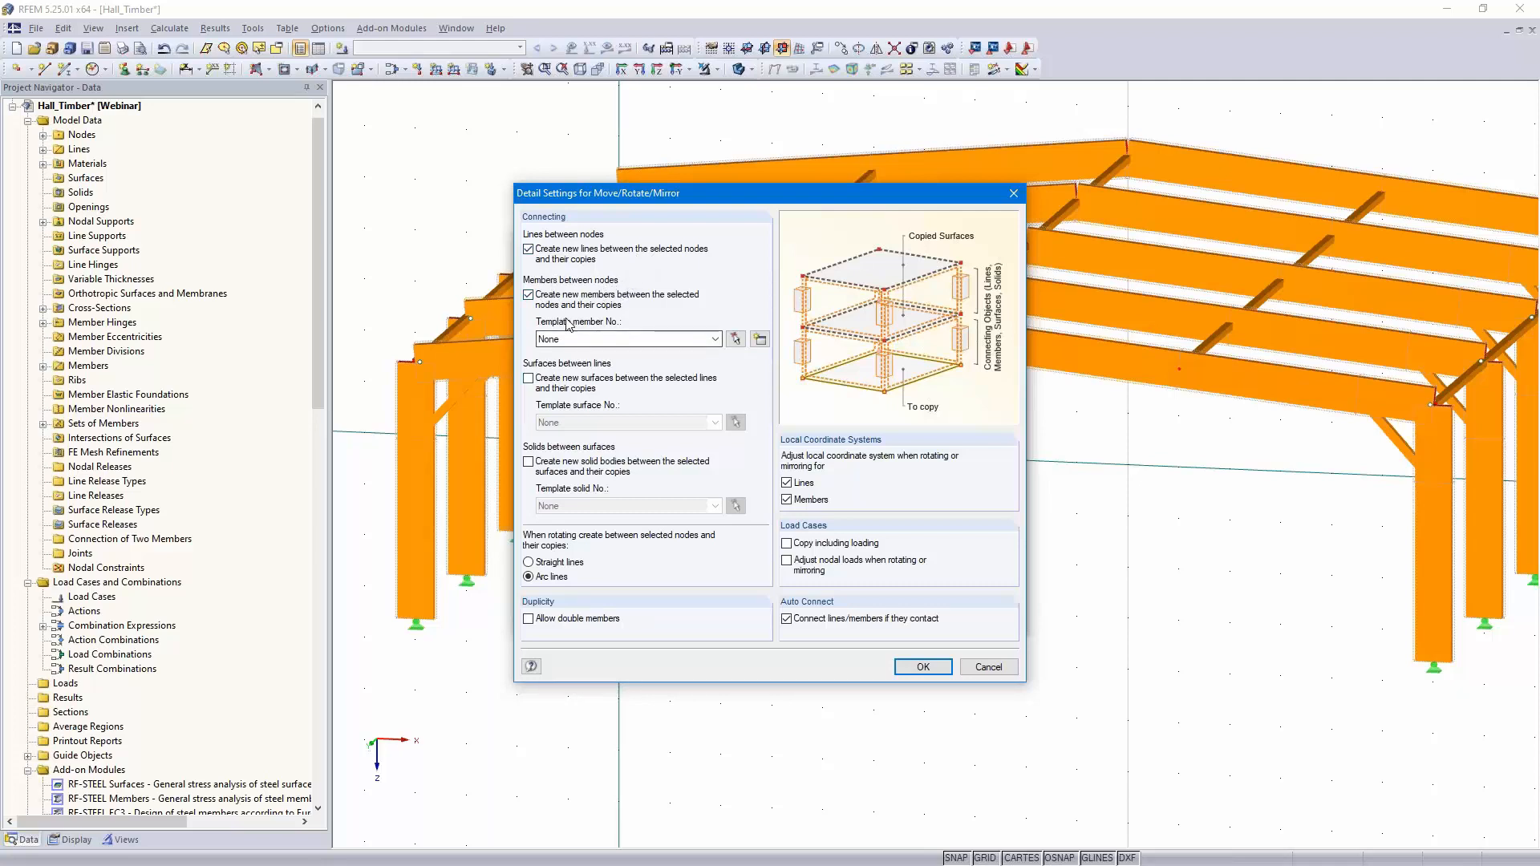
# Define the template beam for the connecting members with a 160/240 mm rectangular timber cross-section in Glulam Timber GL28c
pyautogui.click(759, 340)
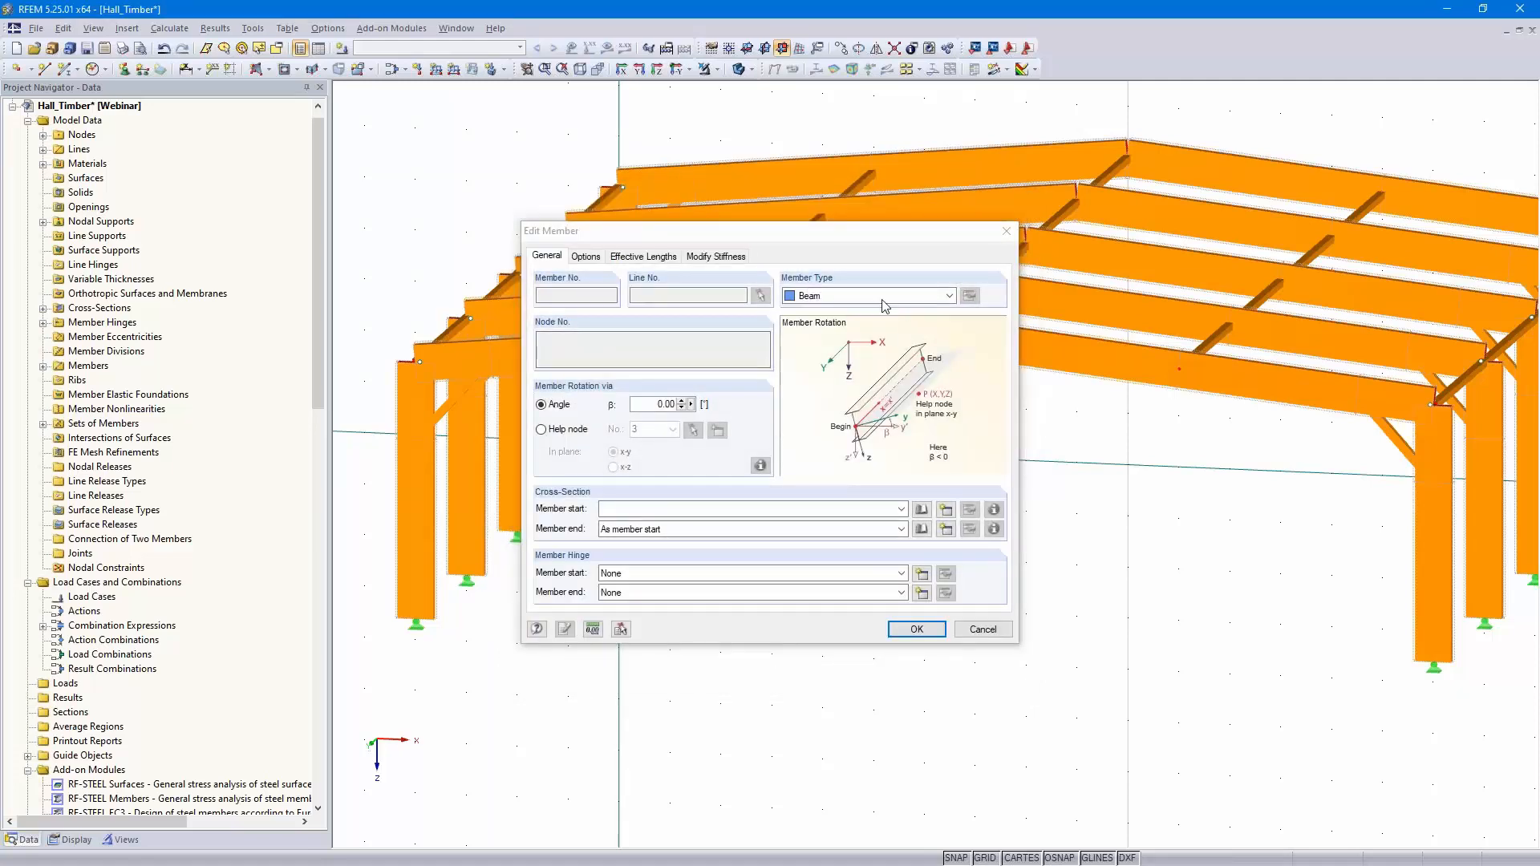
pyautogui.click(922, 511)
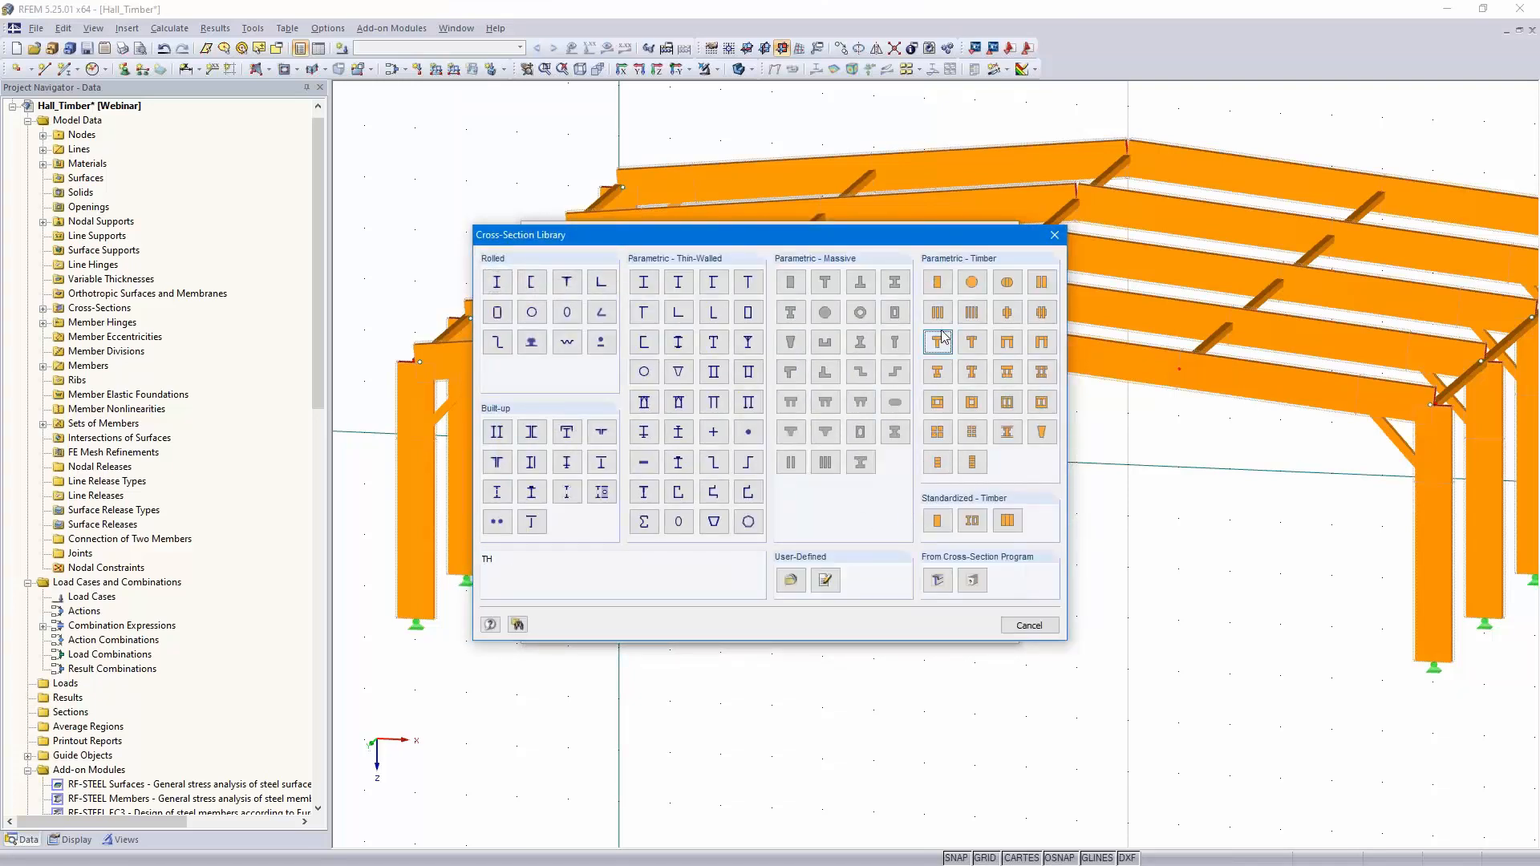
pyautogui.press('Escape')
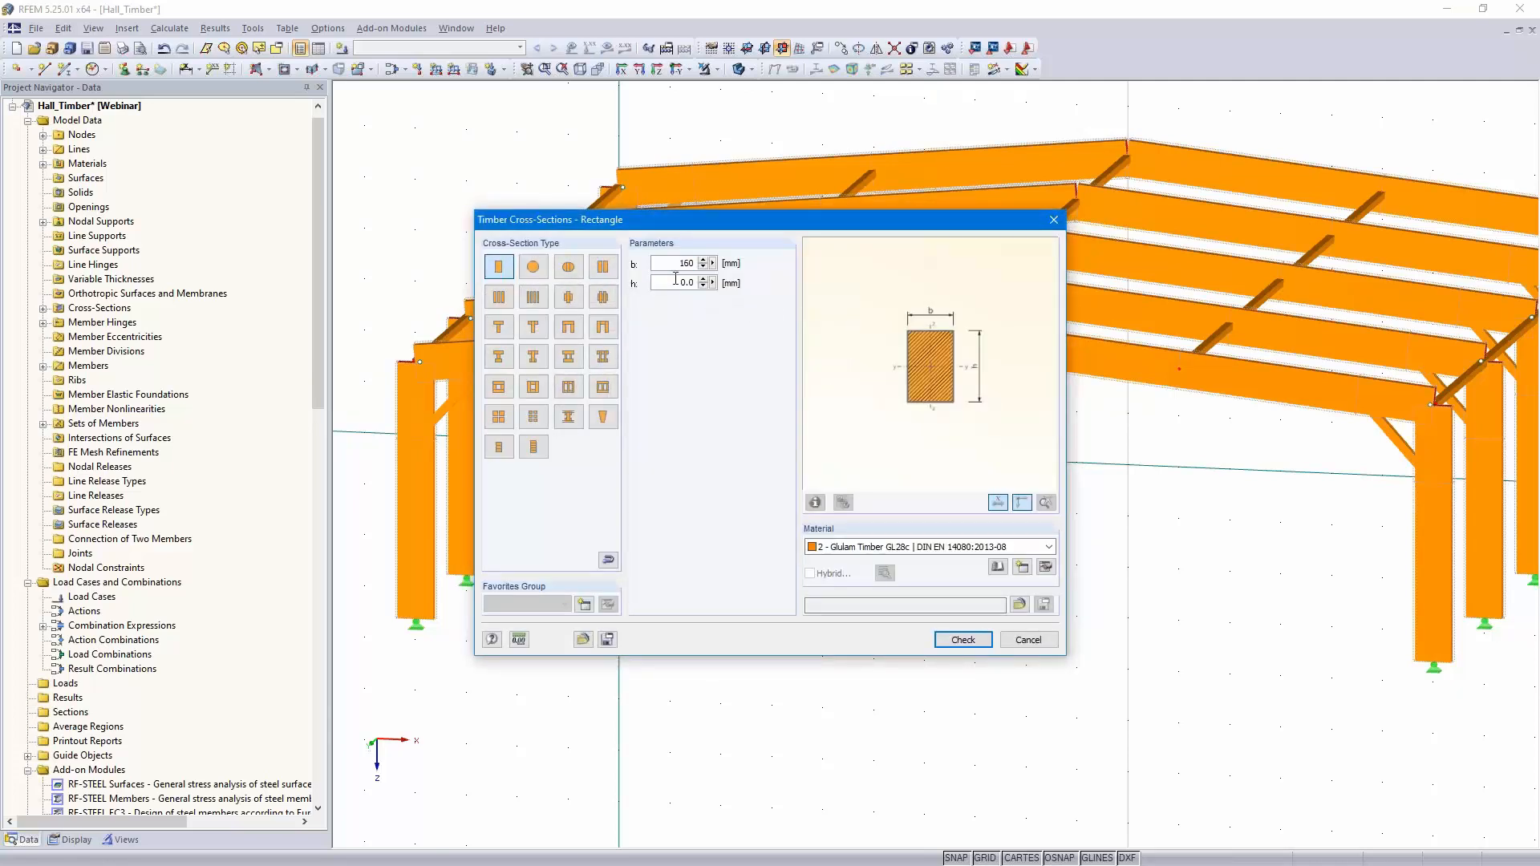
pyautogui.write('240')
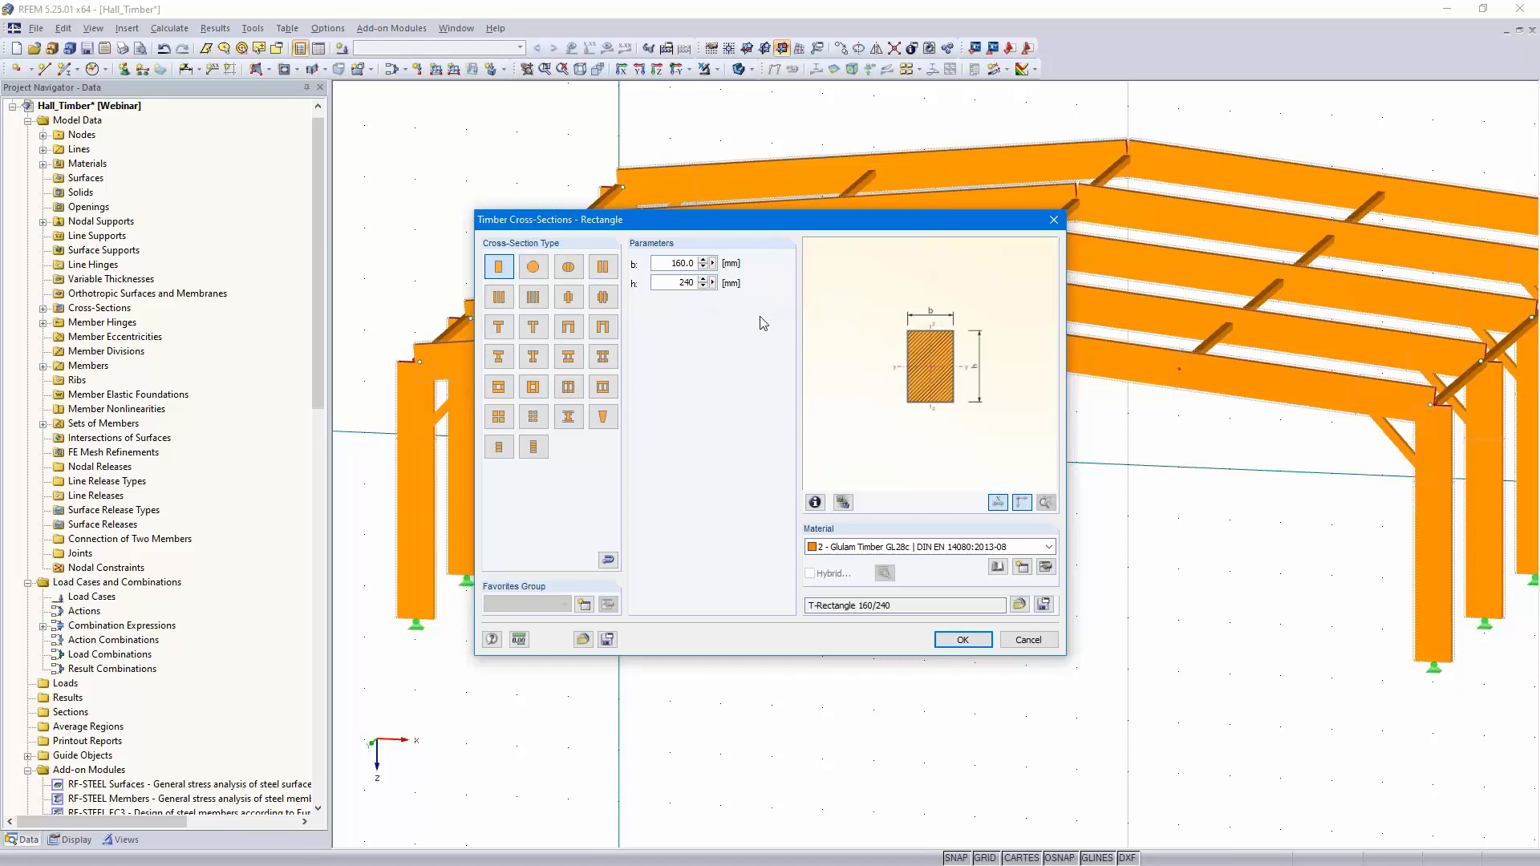
pyautogui.click(961, 640)
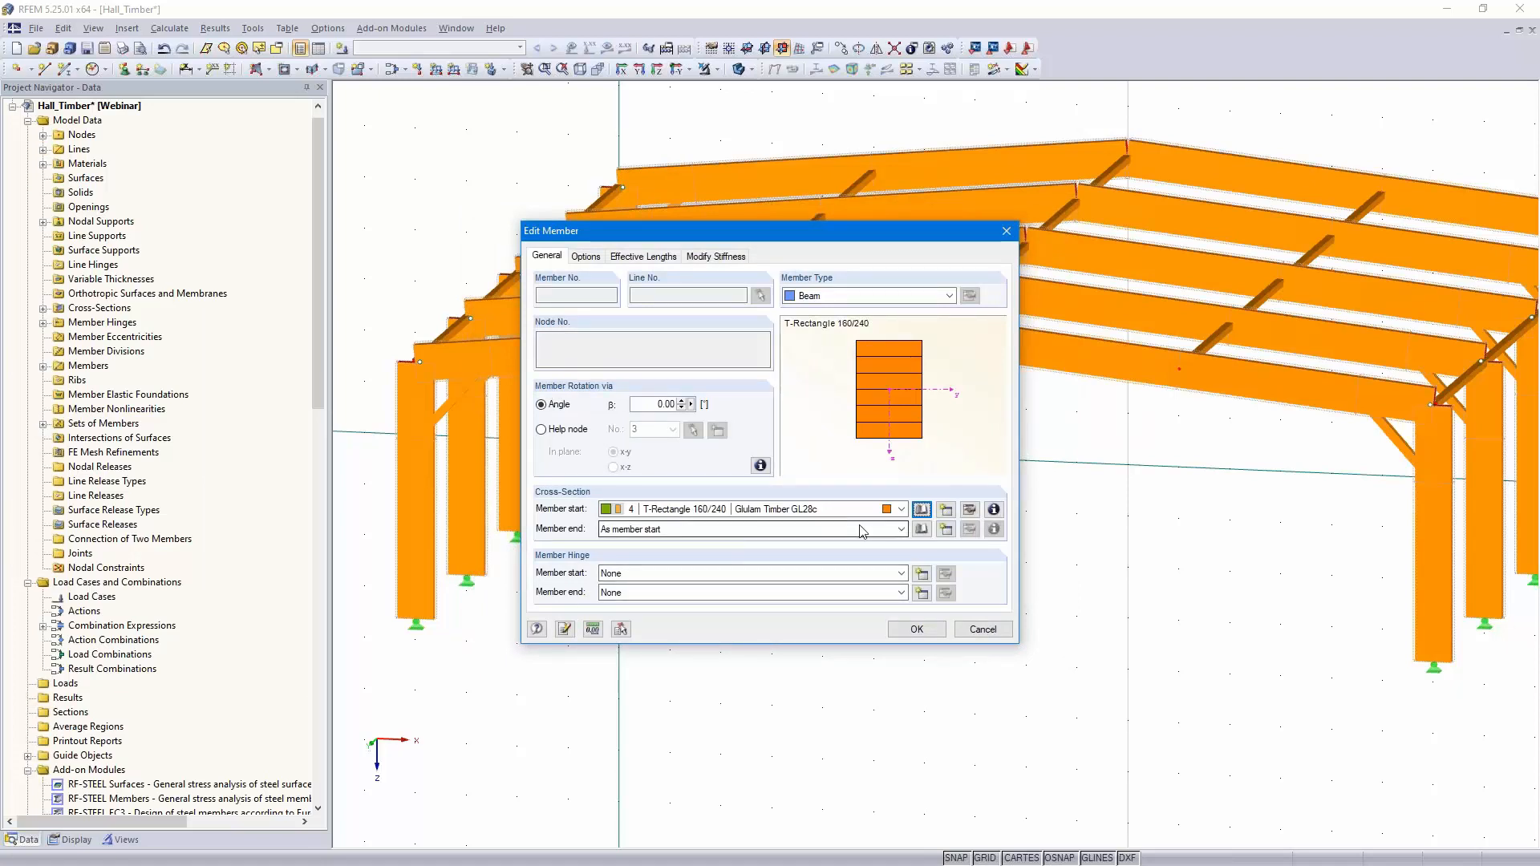
# Rotate the template beam by 90° and complete the node copy to create the three gable posts
pyautogui.click(645, 403)
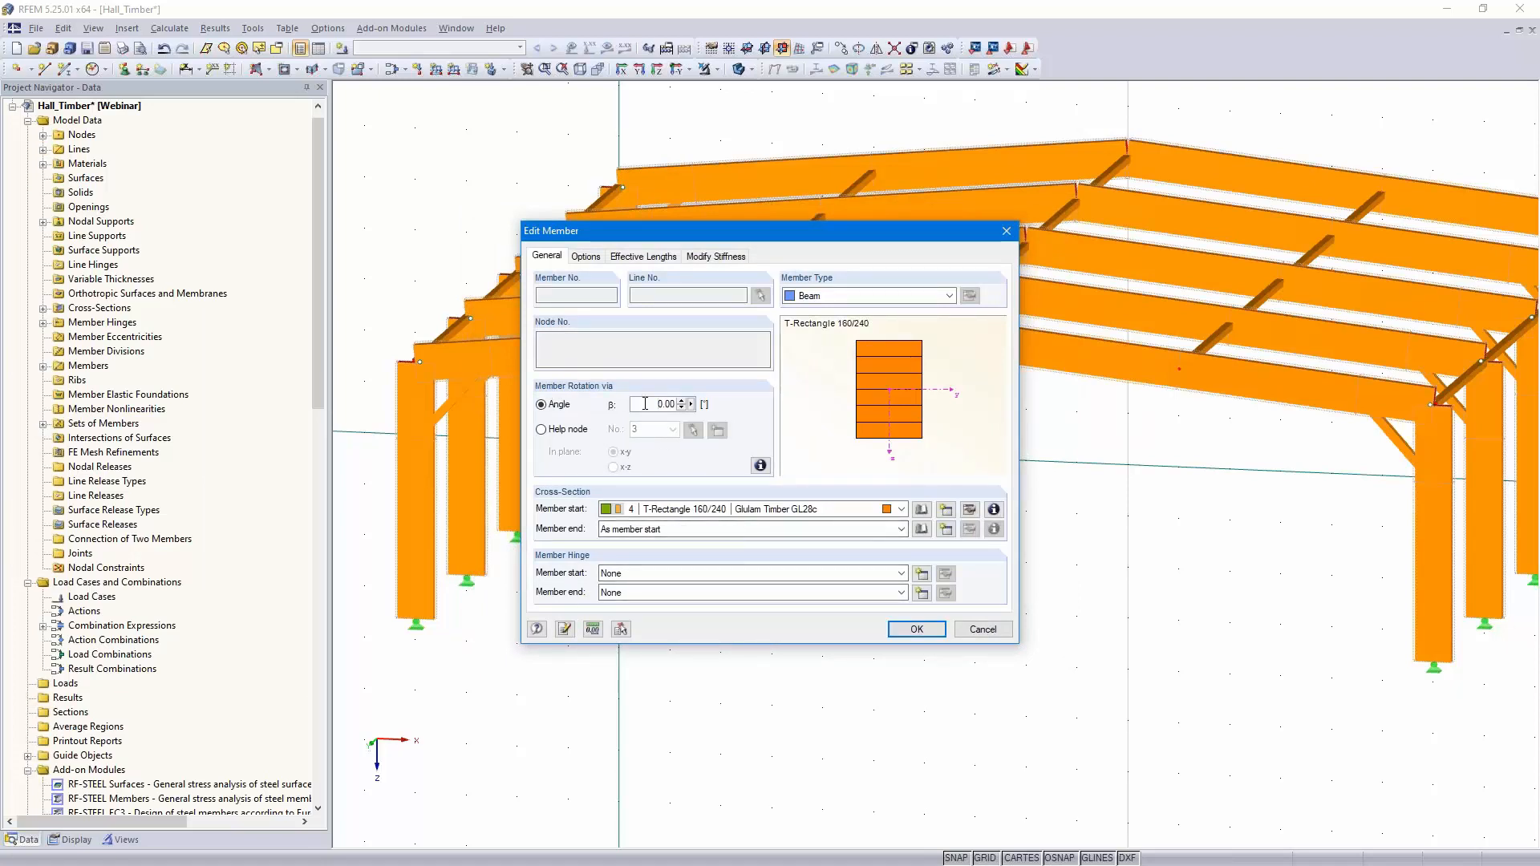
pyautogui.write('9')
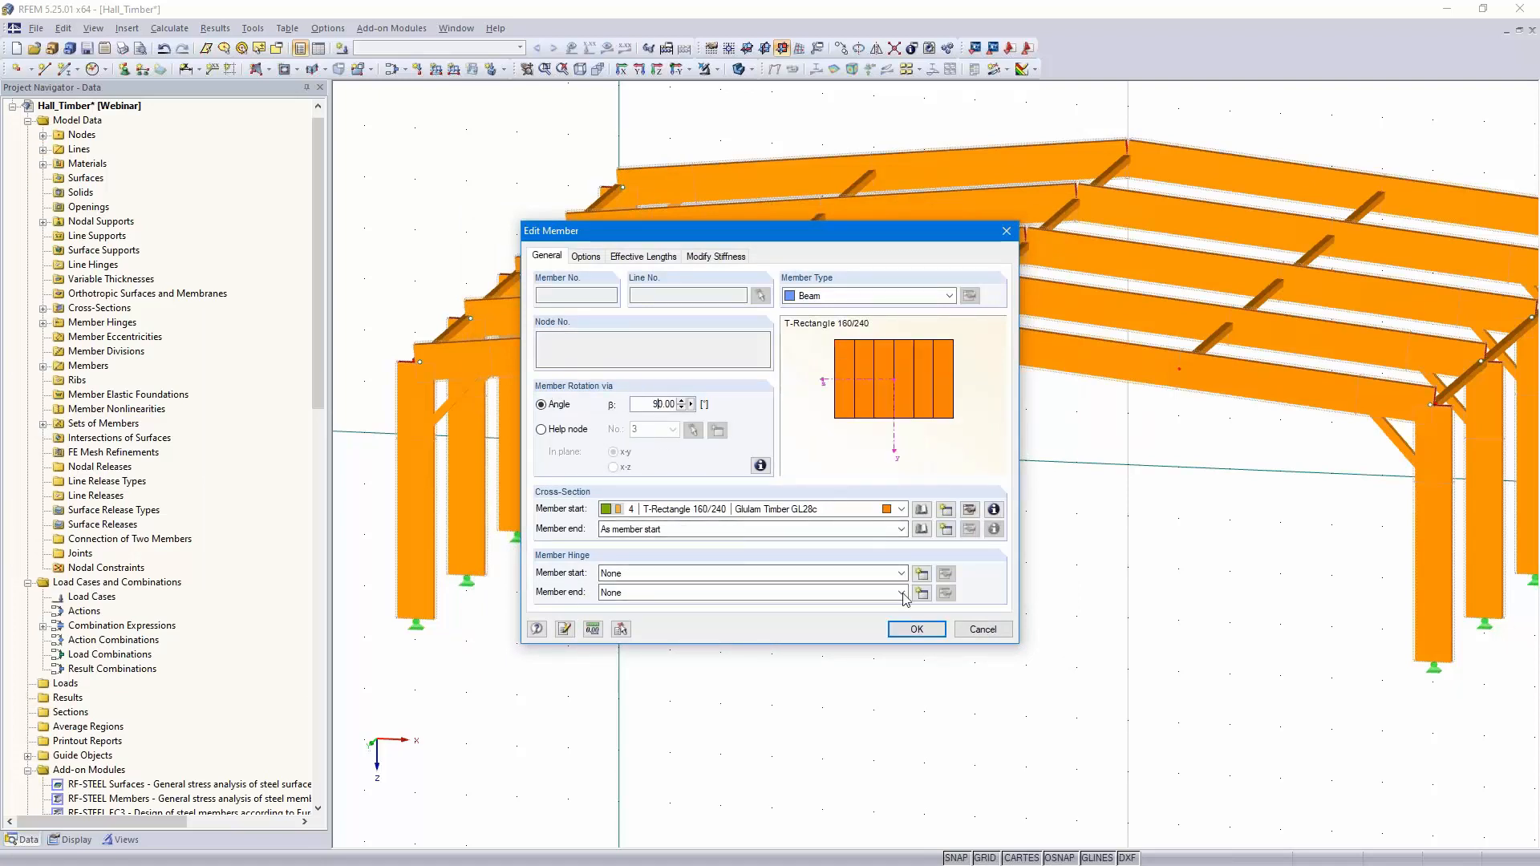
pyautogui.click(916, 630)
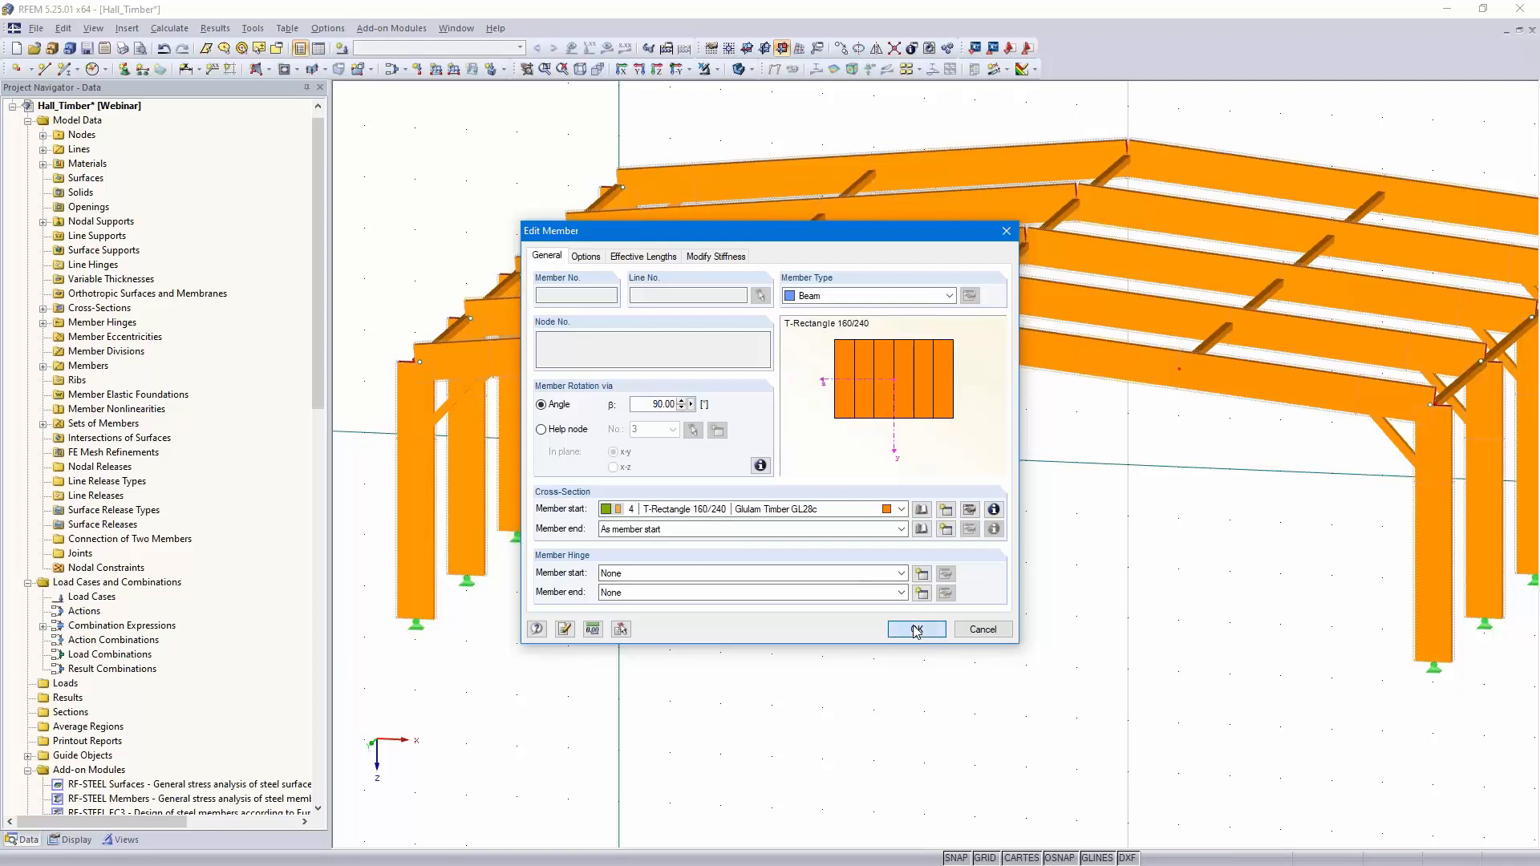
pyautogui.click(914, 666)
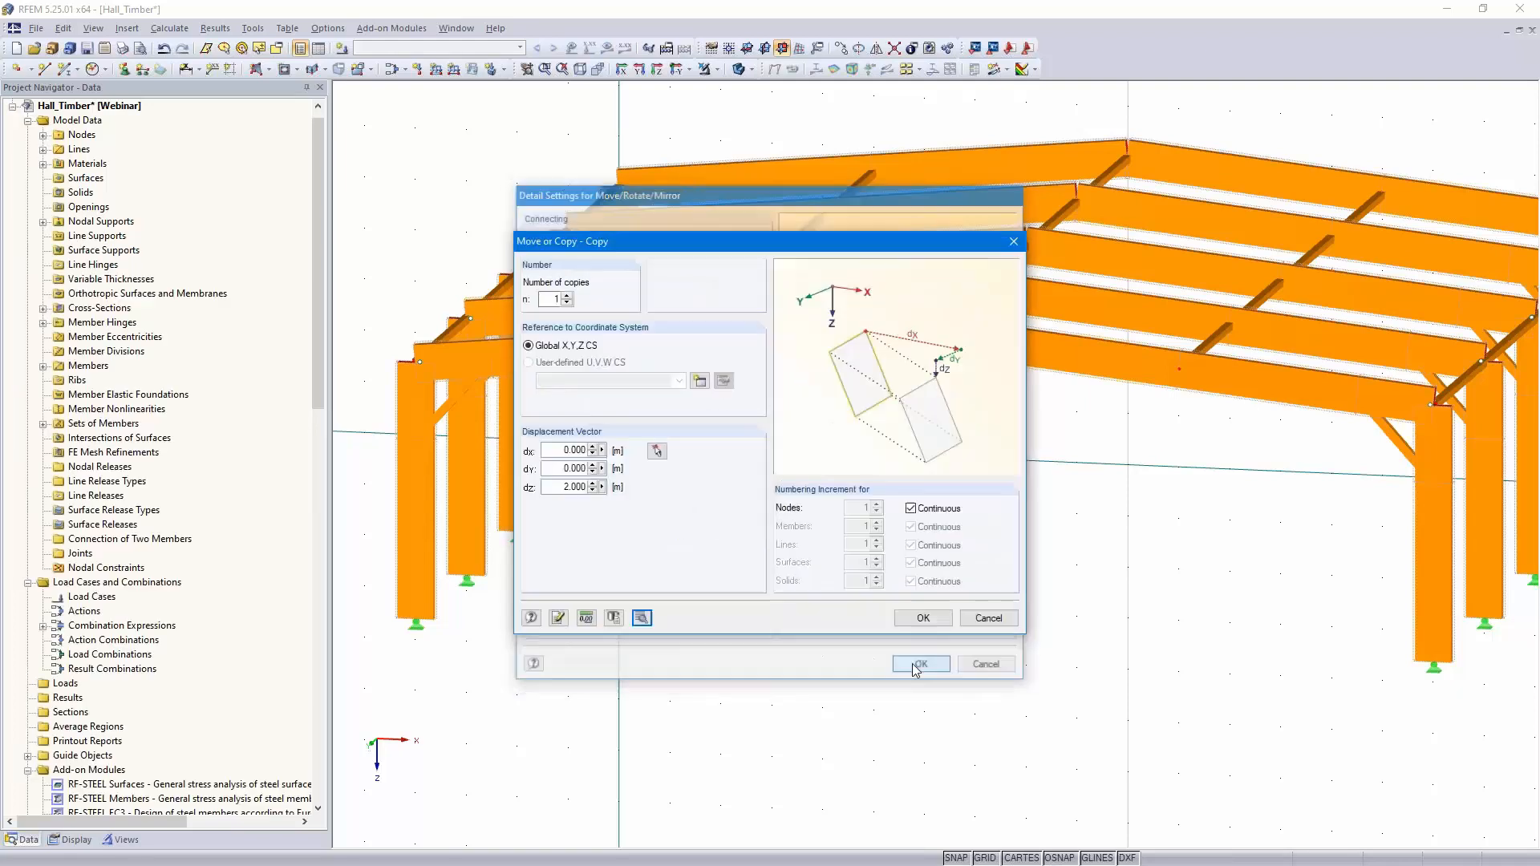
pyautogui.click(916, 622)
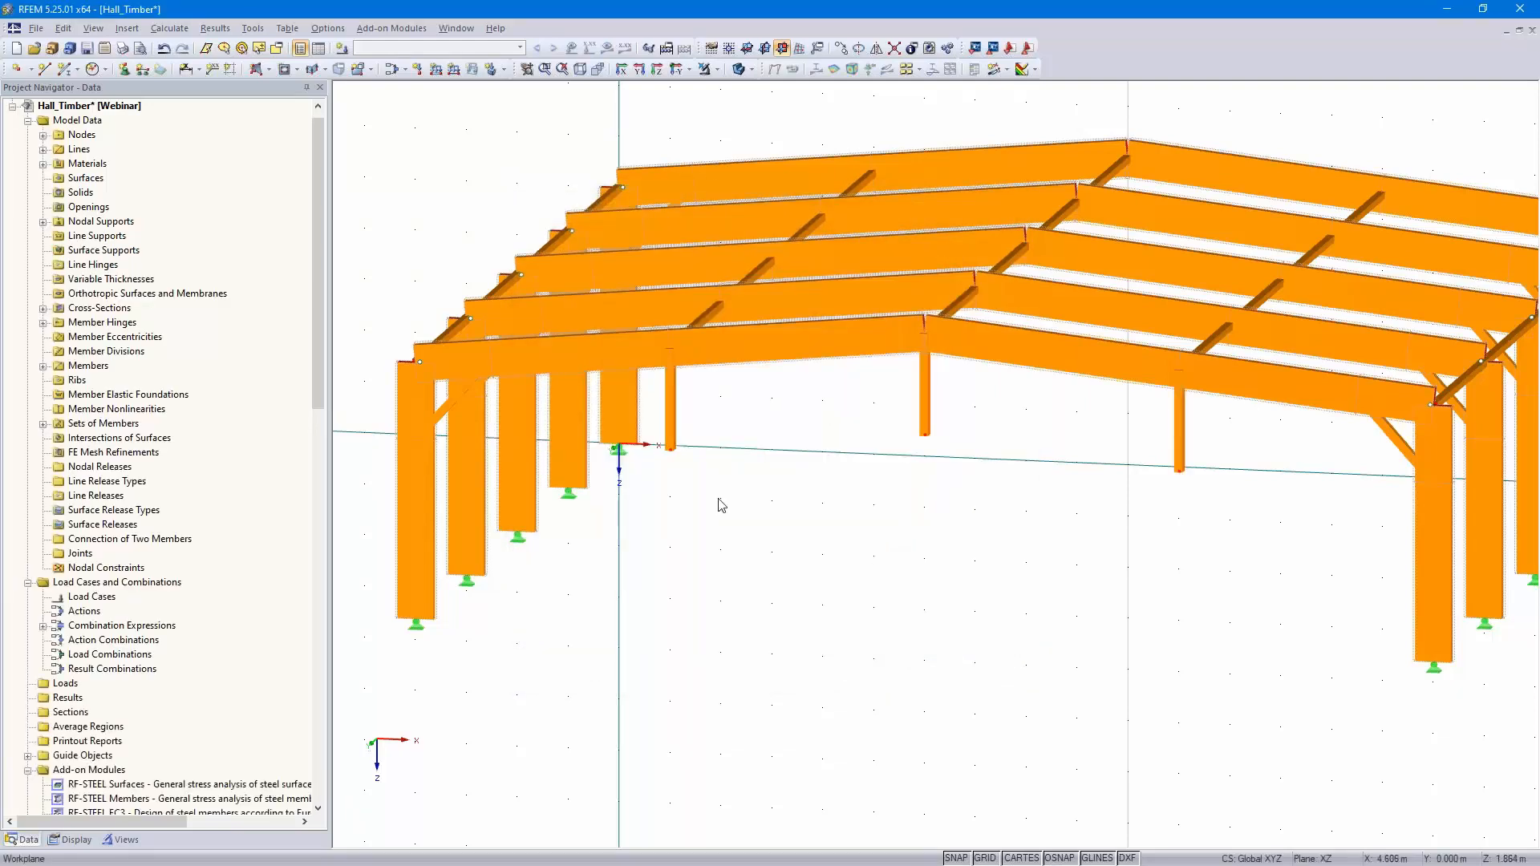
# Examine the orientation of the rectangular cross-section at the foot of the middle gable post
pyautogui.scroll(5, 954, 465)
pyautogui.keyDown('ctrl'); pyautogui.moveTo(991, 426); pyautogui.dragTo(813, 490, button='middle'); pyautogui.keyUp('ctrl')
pyautogui.scroll(5, 448, 548)
pyautogui.moveTo(446, 548); pyautogui.dragTo(981, 552, button='middle')
pyautogui.scroll(-3, 783, 474)
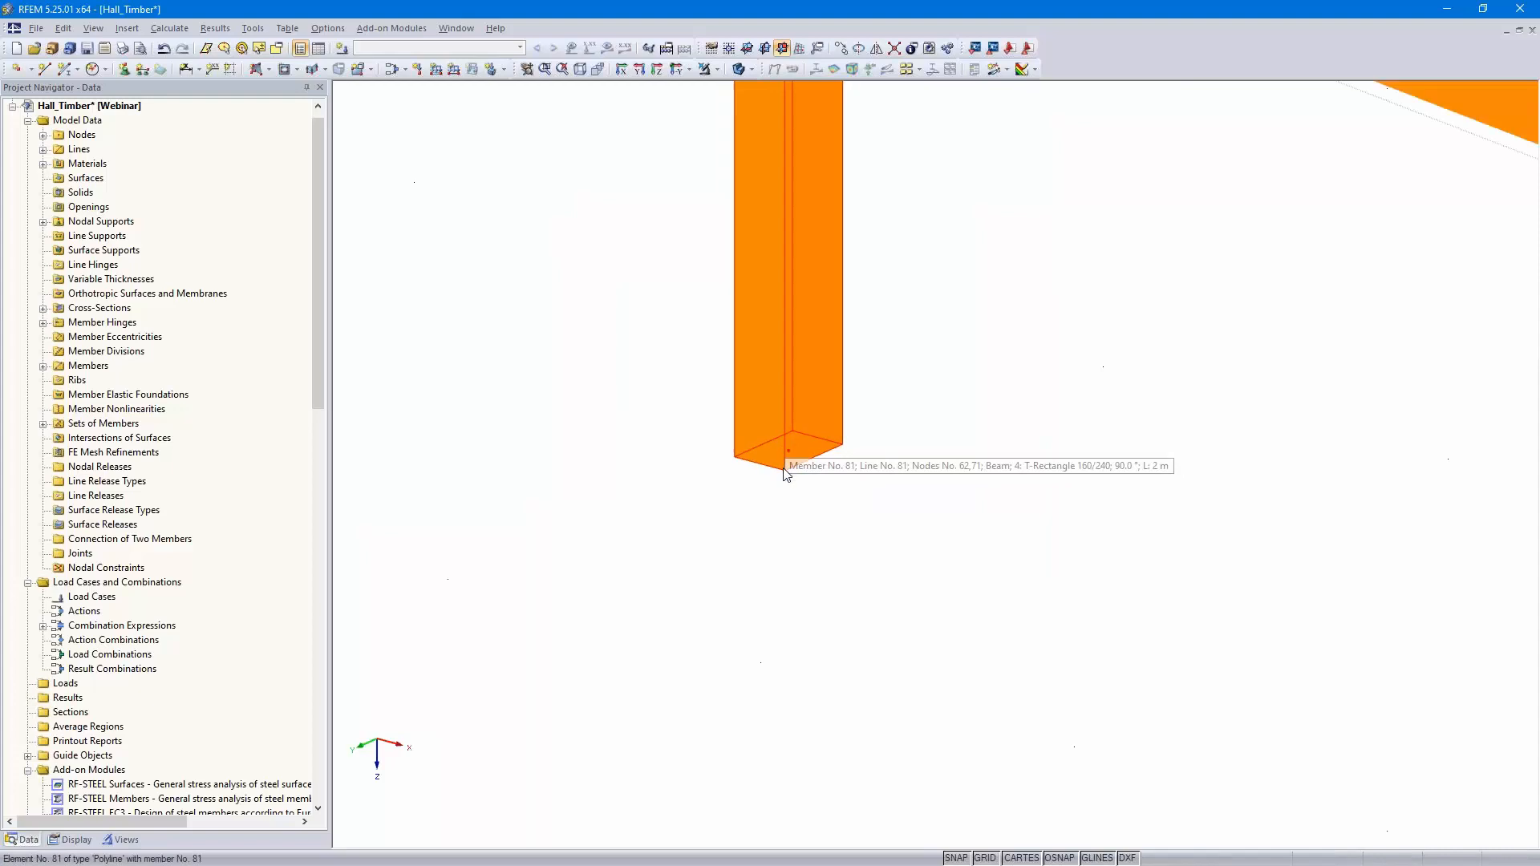
pyautogui.scroll(-5, 784, 474)
pyautogui.keyDown('ctrl'); pyautogui.moveTo(723, 564); pyautogui.dragTo(936, 482, button='middle'); pyautogui.keyUp('ctrl')
pyautogui.keyDown('ctrl'); pyautogui.moveTo(928, 488); pyautogui.dragTo(921, 450, button='middle'); pyautogui.keyUp('ctrl')
# Extend the three gable posts to ground level by setting the Z coordinate of their foot nodes to 0
pyautogui.moveTo(774, 506); pyautogui.dragTo(1420, 401)
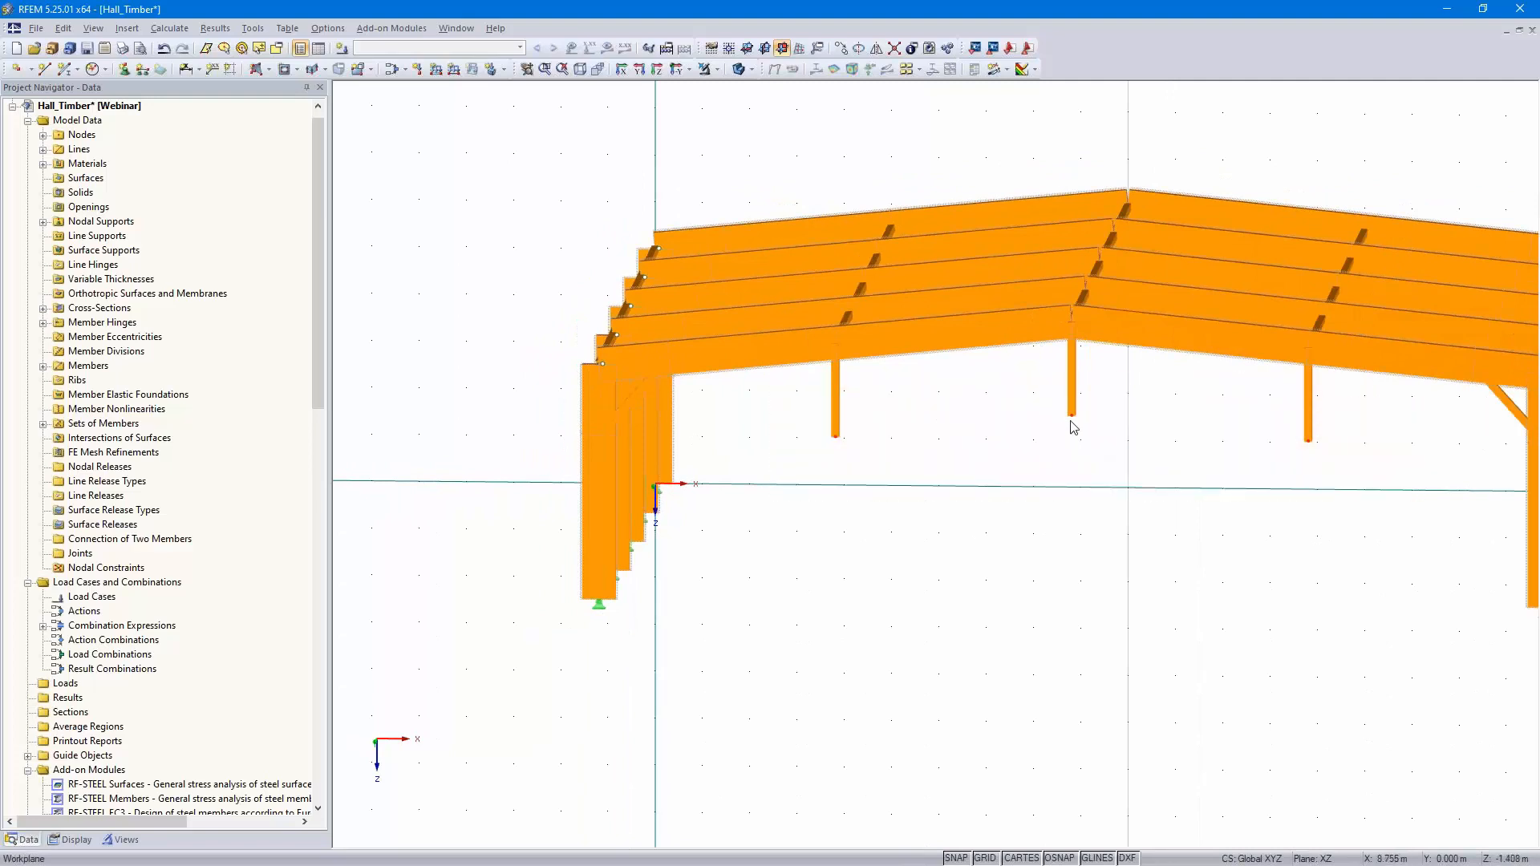
pyautogui.doubleClick(1072, 415)
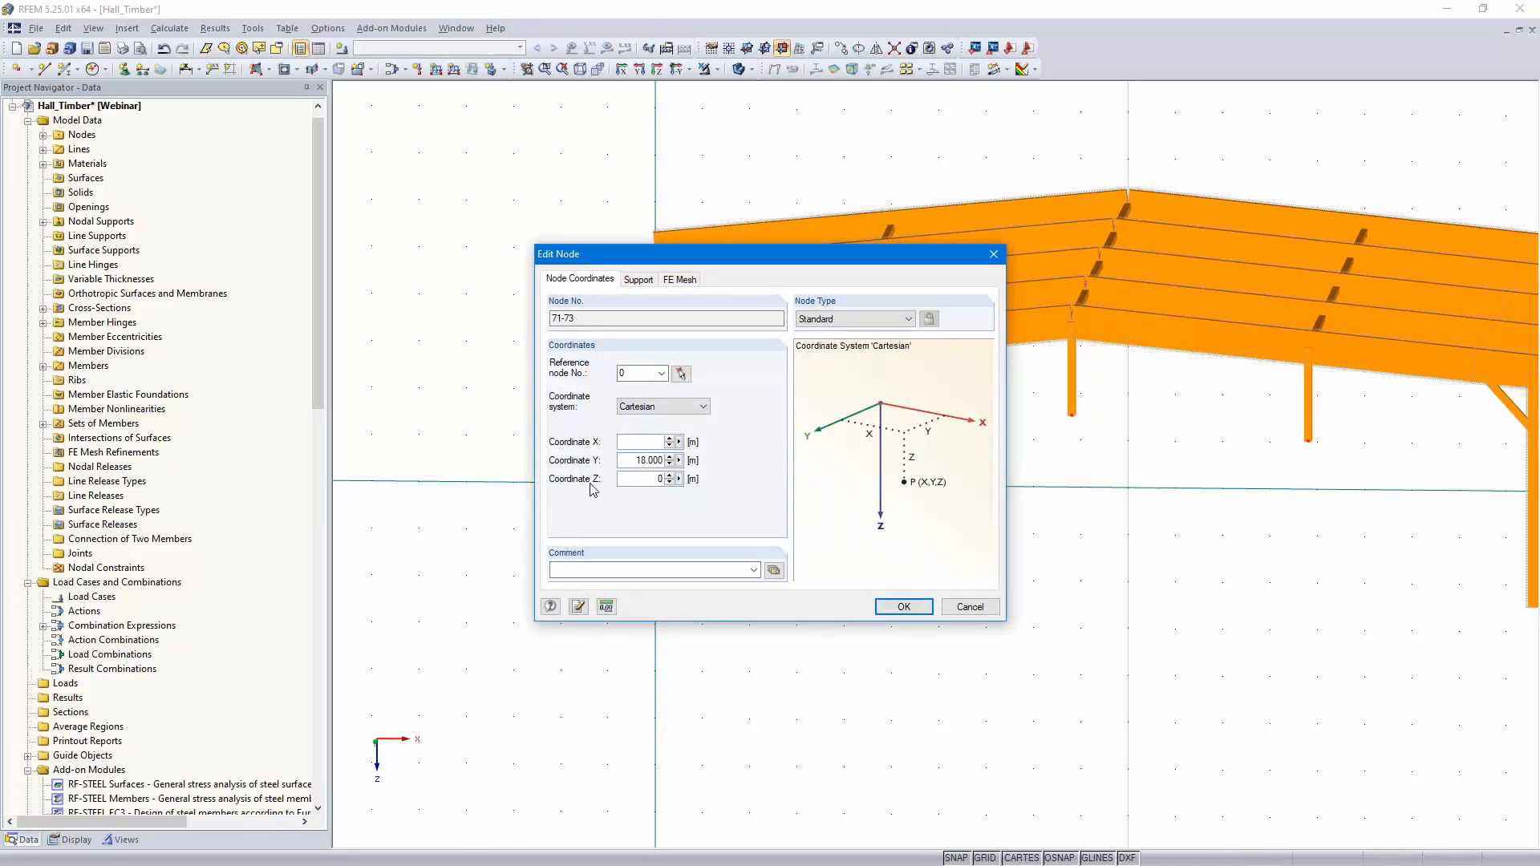
pyautogui.click(901, 607)
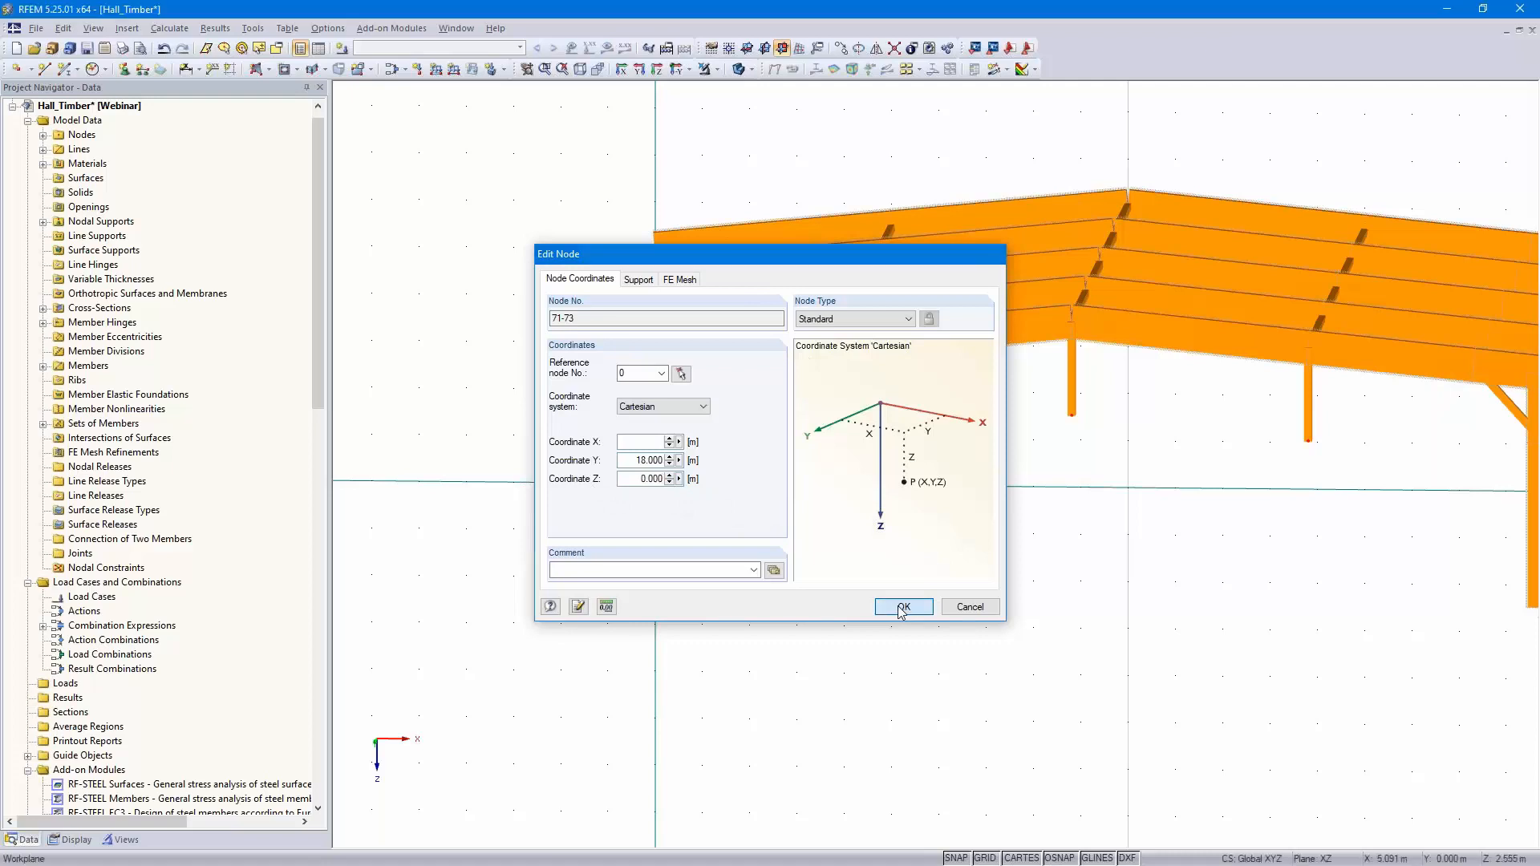
# Assign hinged nodal supports to the foot nodes of the three gable posts
pyautogui.keyDown('ctrl'); pyautogui.moveTo(1115, 666); pyautogui.dragTo(901, 644, button='middle'); pyautogui.keyUp('ctrl')
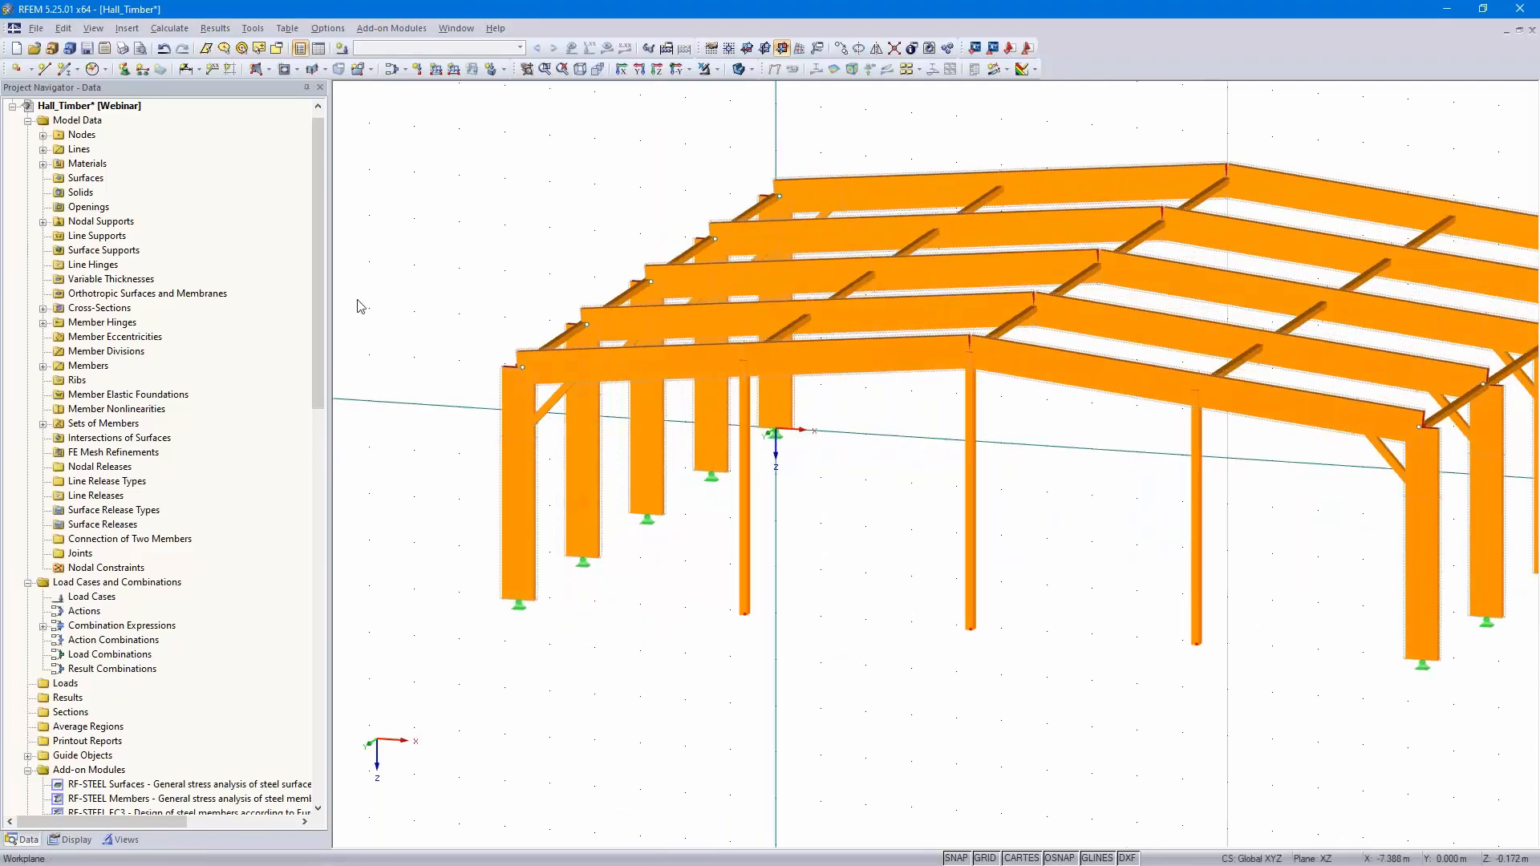
pyautogui.click(124, 71)
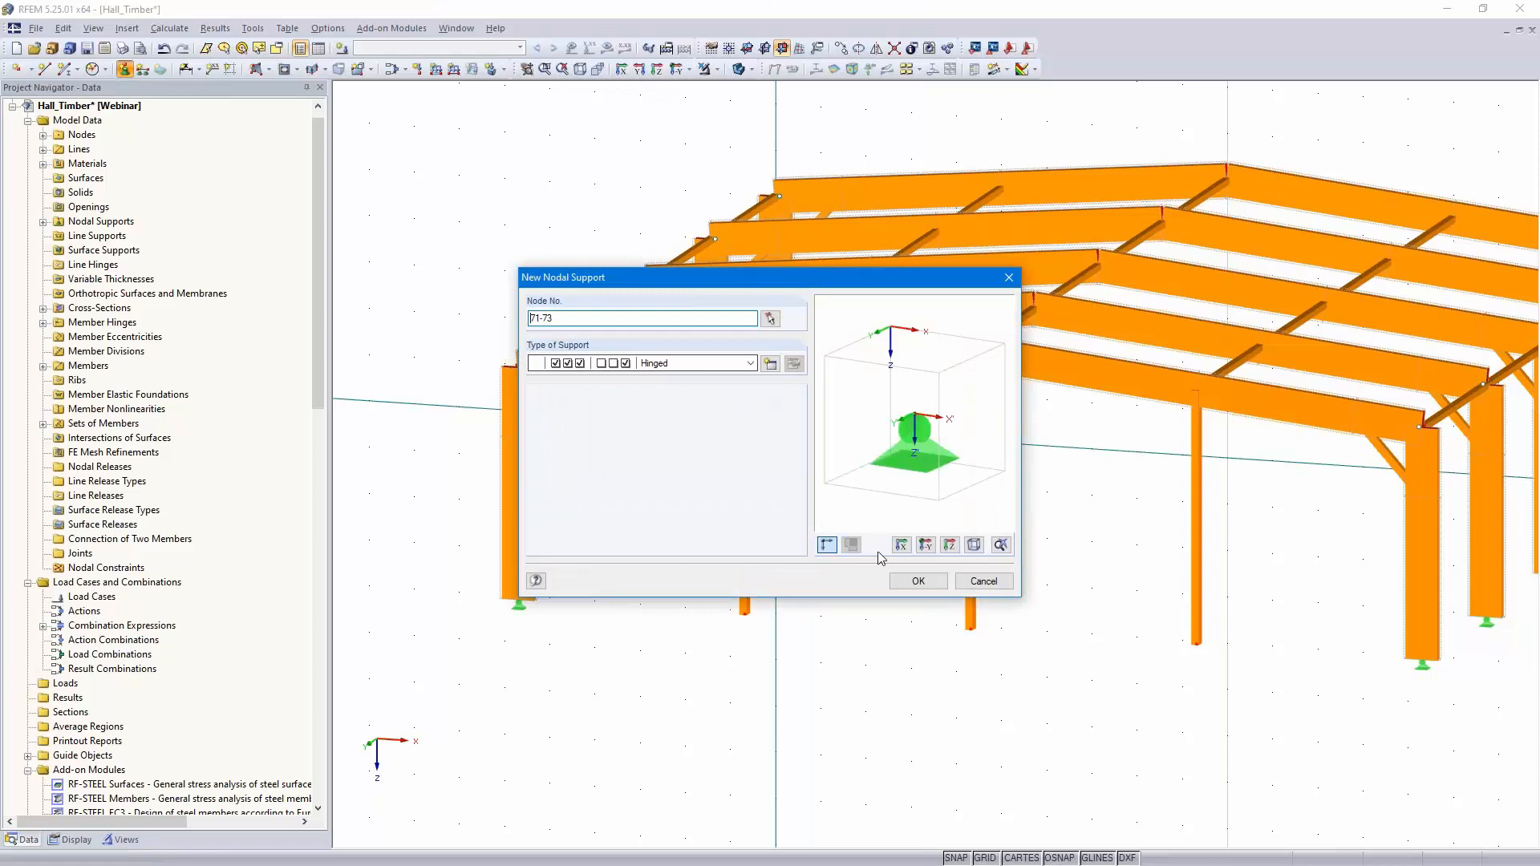
pyautogui.click(918, 582)
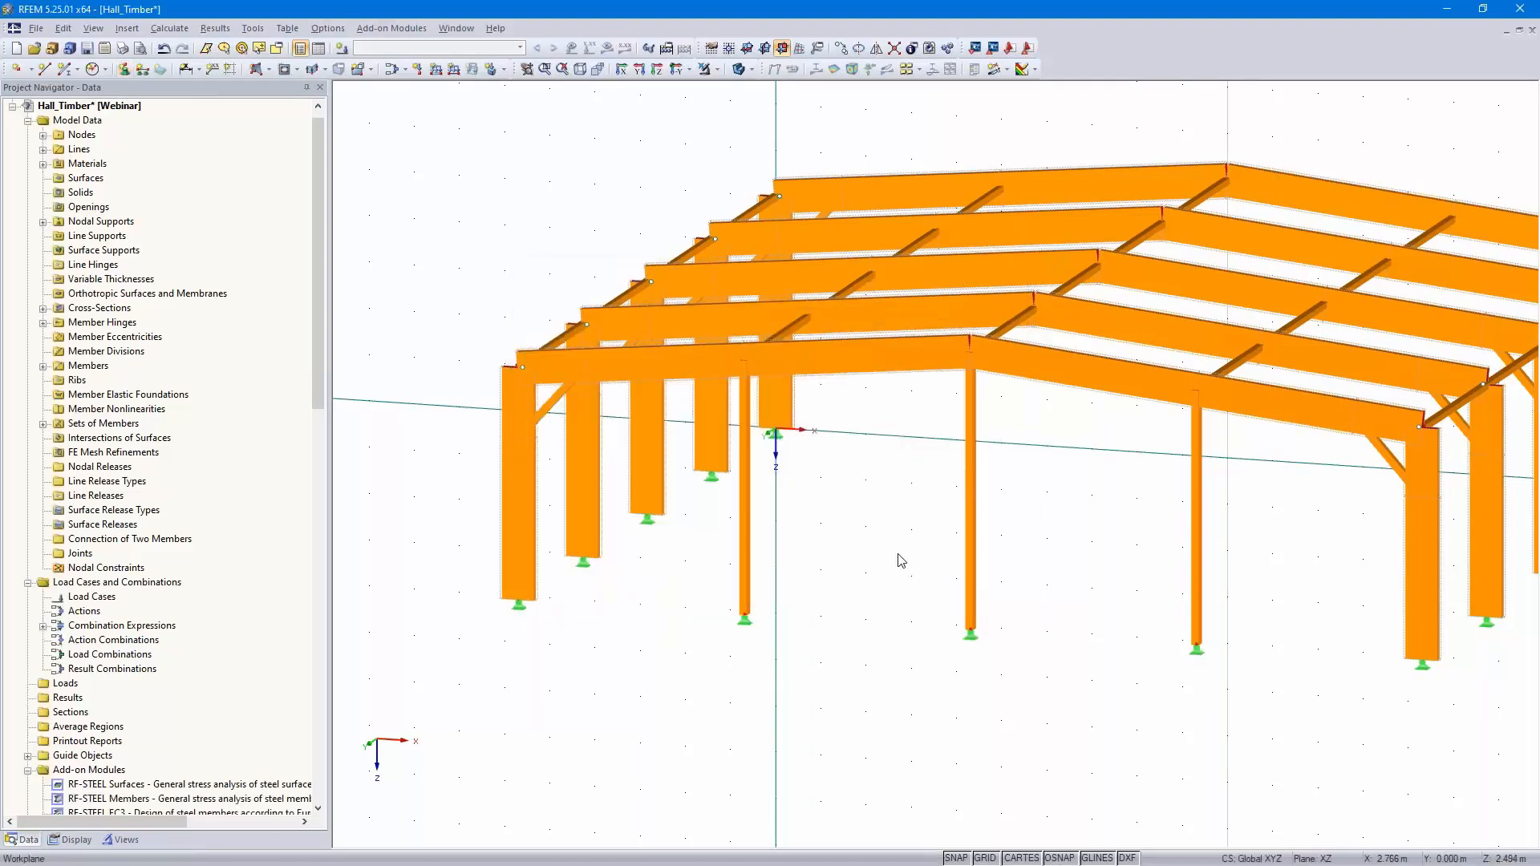
# Reverse the member orientation of the three gable posts
pyautogui.keyDown('ctrl'); pyautogui.moveTo(883, 581); pyautogui.dragTo(842, 553, button='middle'); pyautogui.keyUp('ctrl')
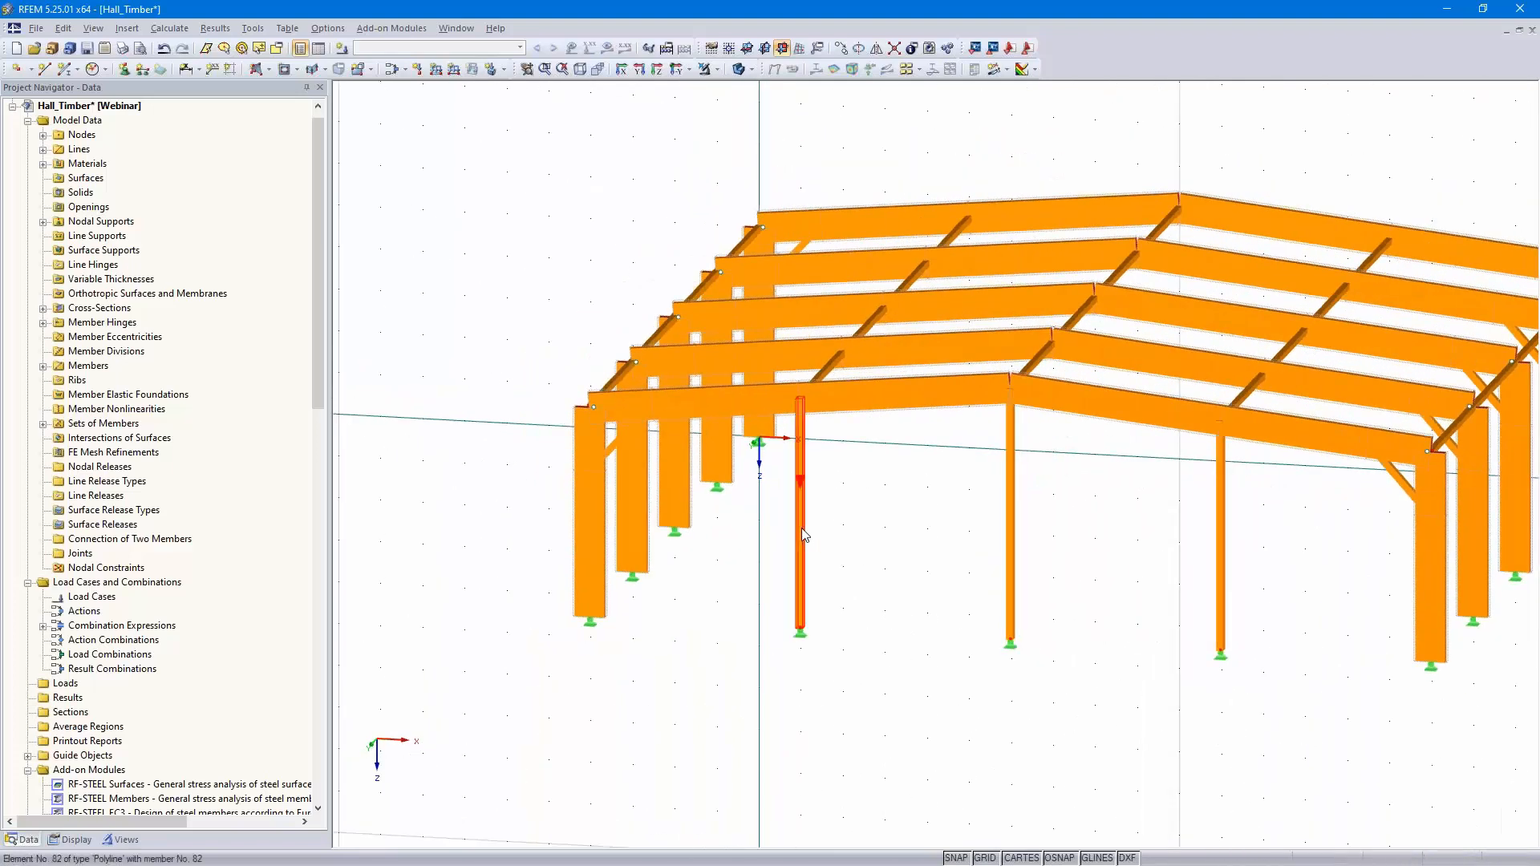
pyautogui.keyDown('ctrl'); pyautogui.click(1010, 522); pyautogui.keyUp('ctrl')
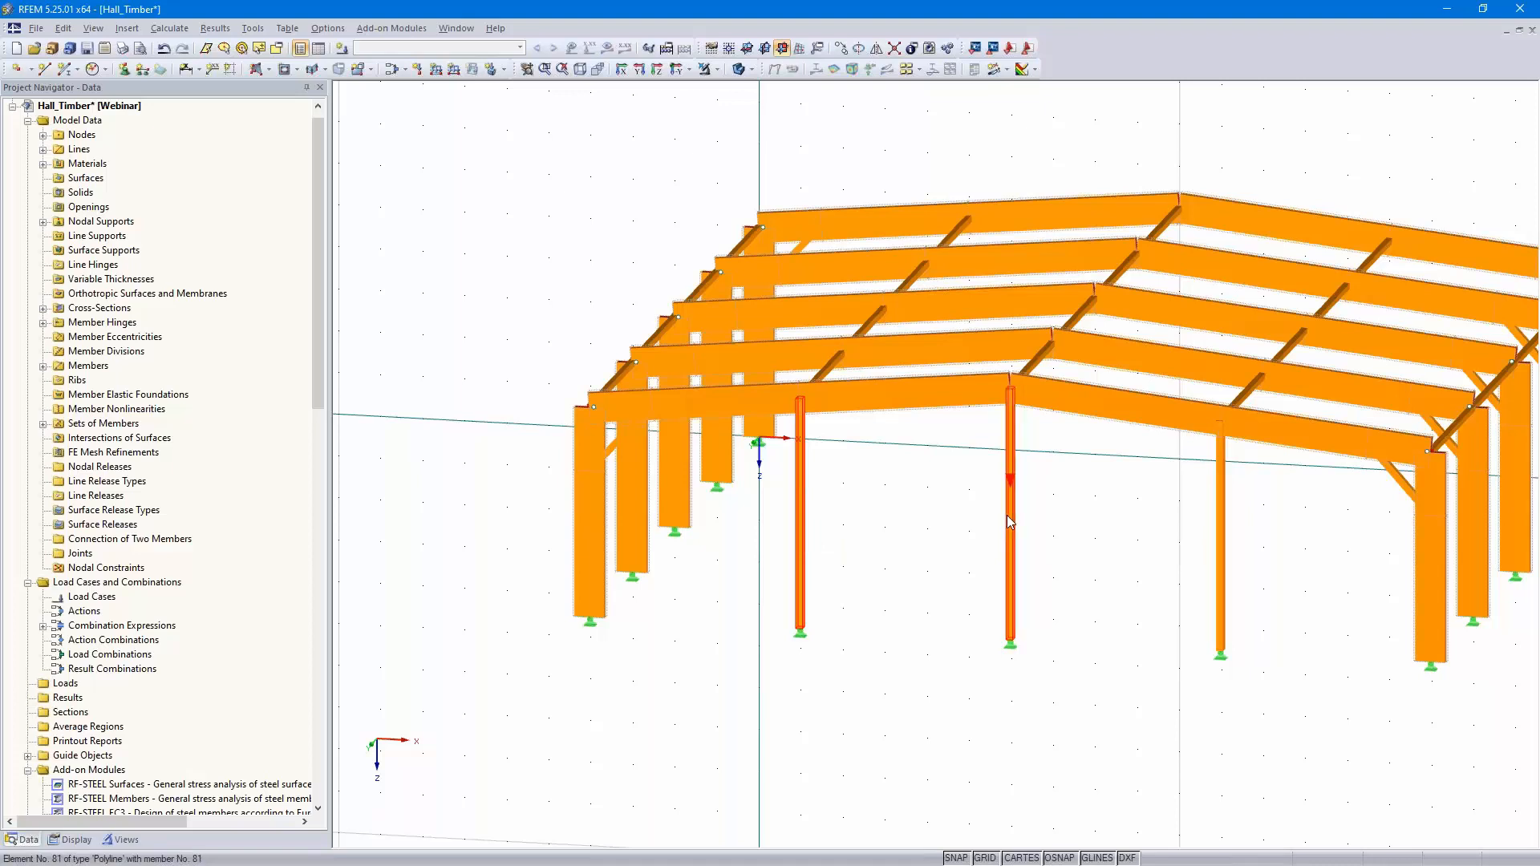
pyautogui.rightClick(1225, 560)
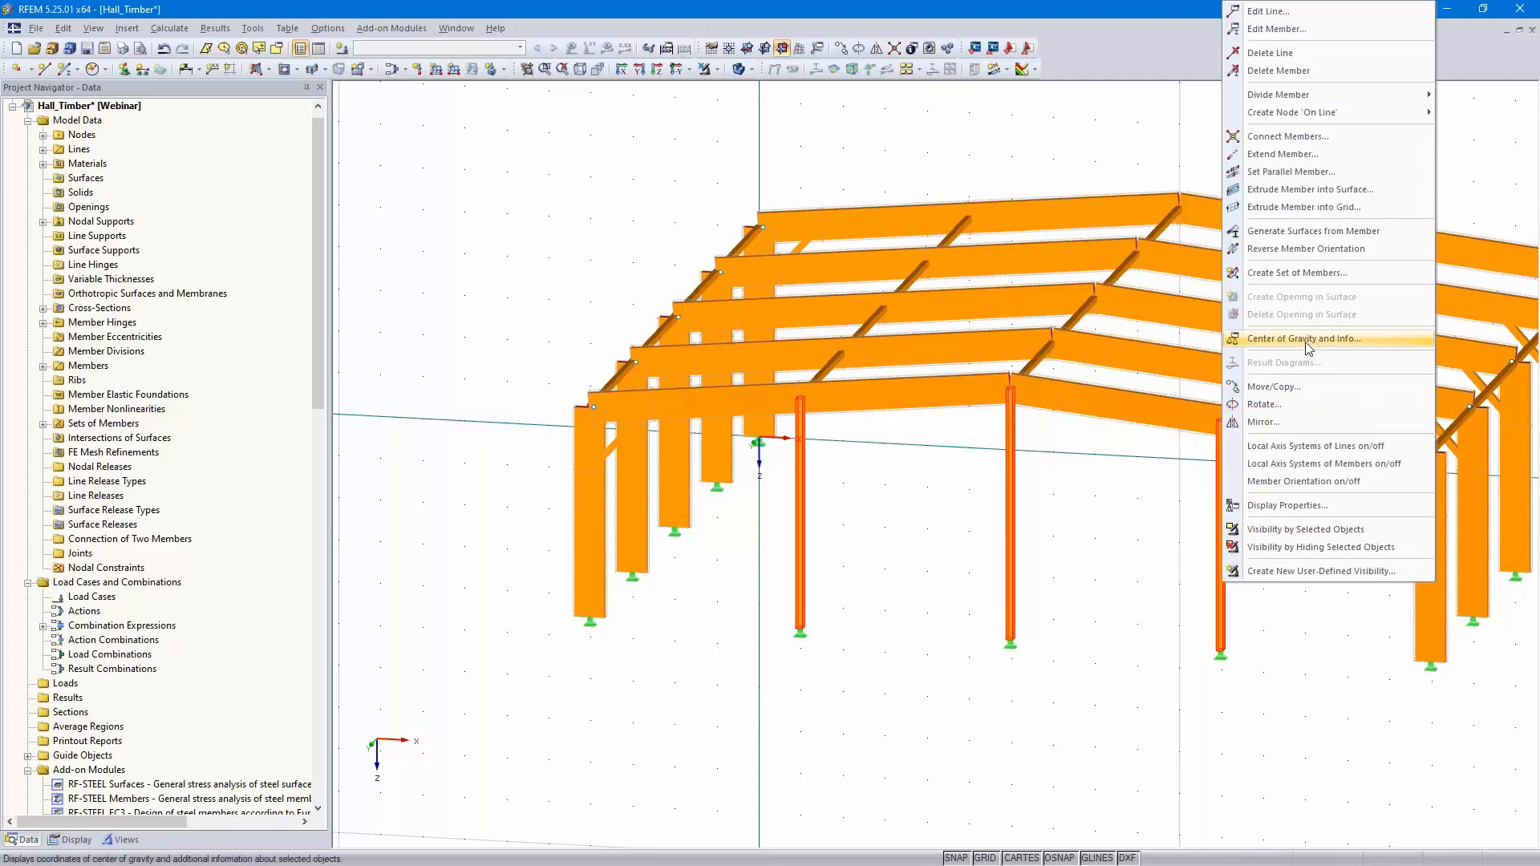
pyautogui.click(1306, 252)
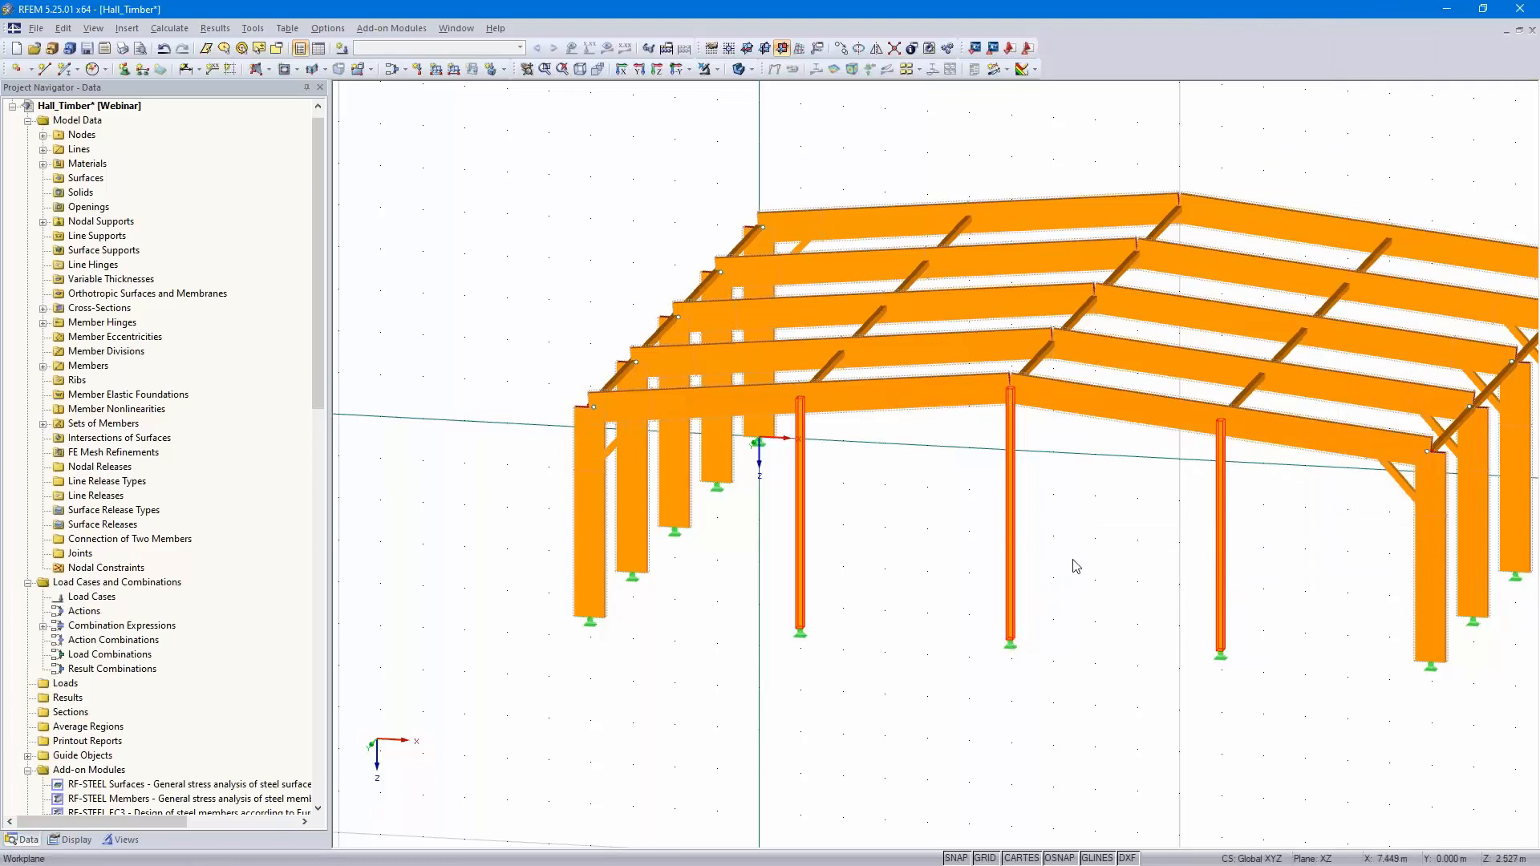
# Assign a new hinge at the member end of the three gable posts, releasing ux, φy and φz in local member axes
pyautogui.doubleClick(1009, 503)
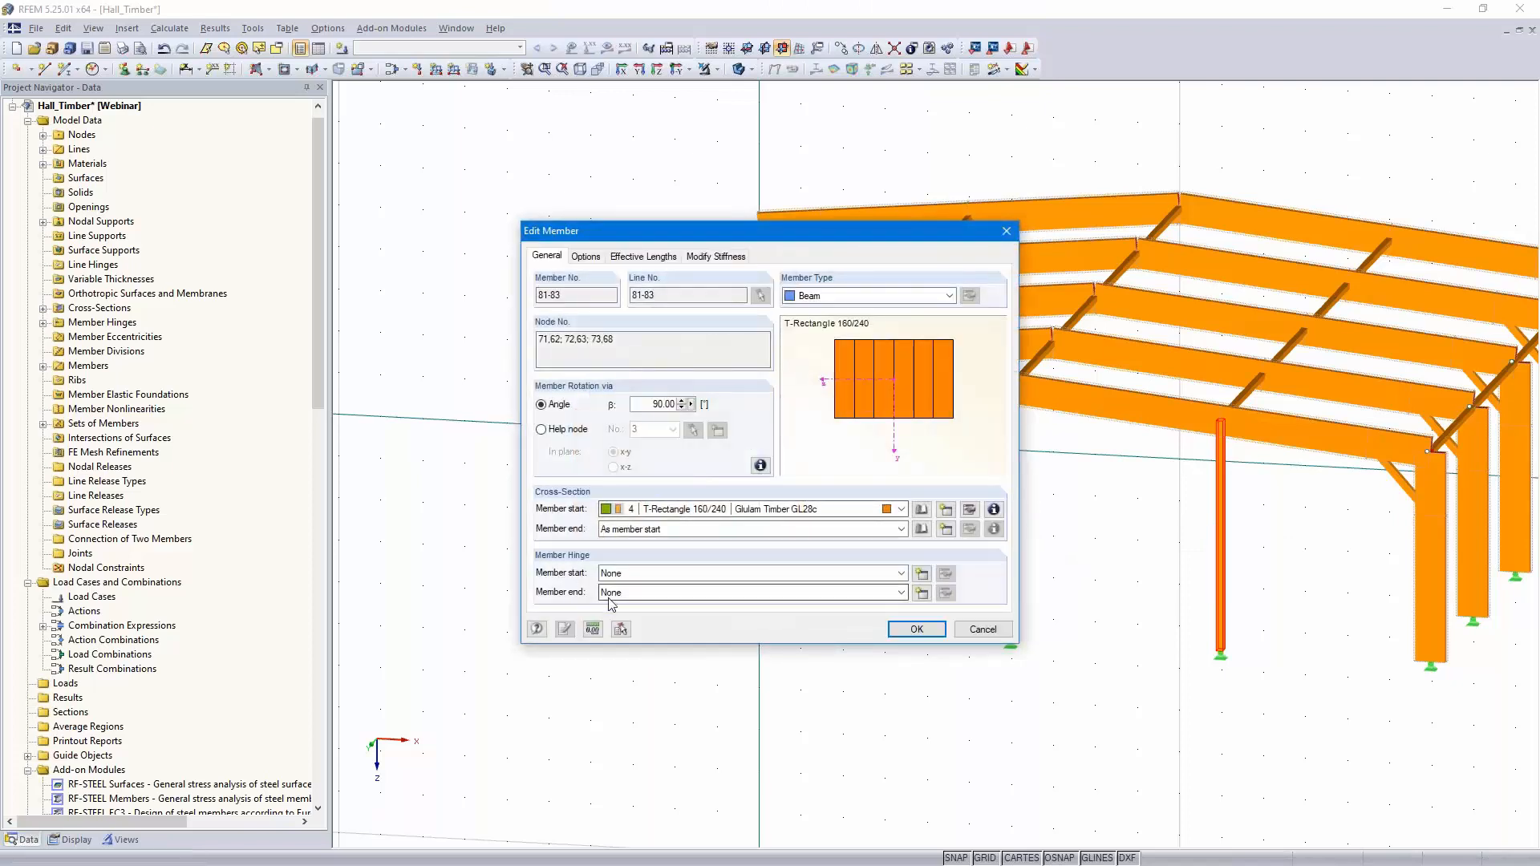
pyautogui.click(922, 594)
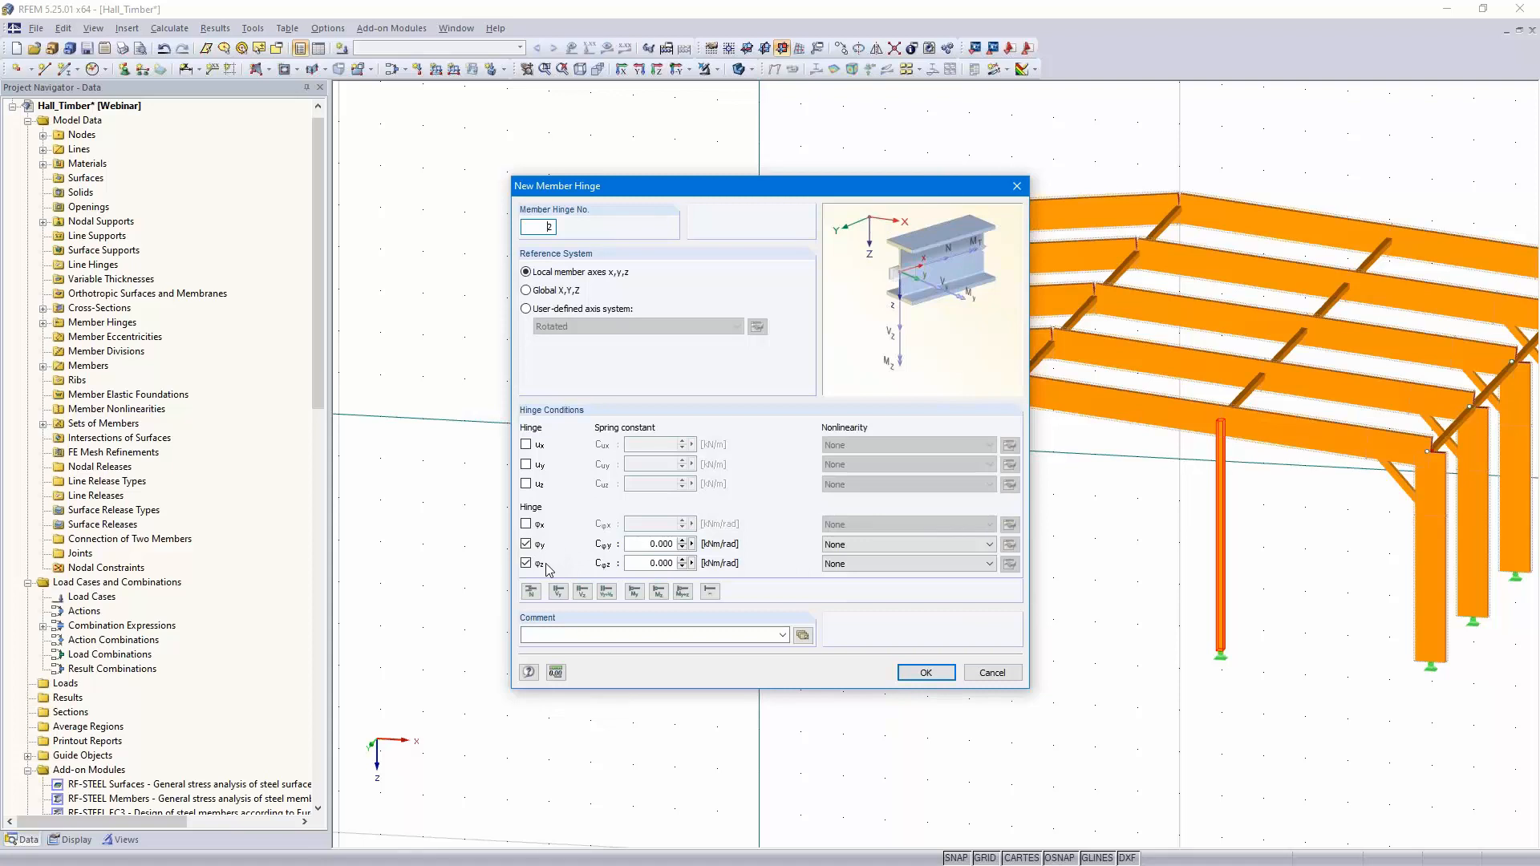
pyautogui.click(527, 445)
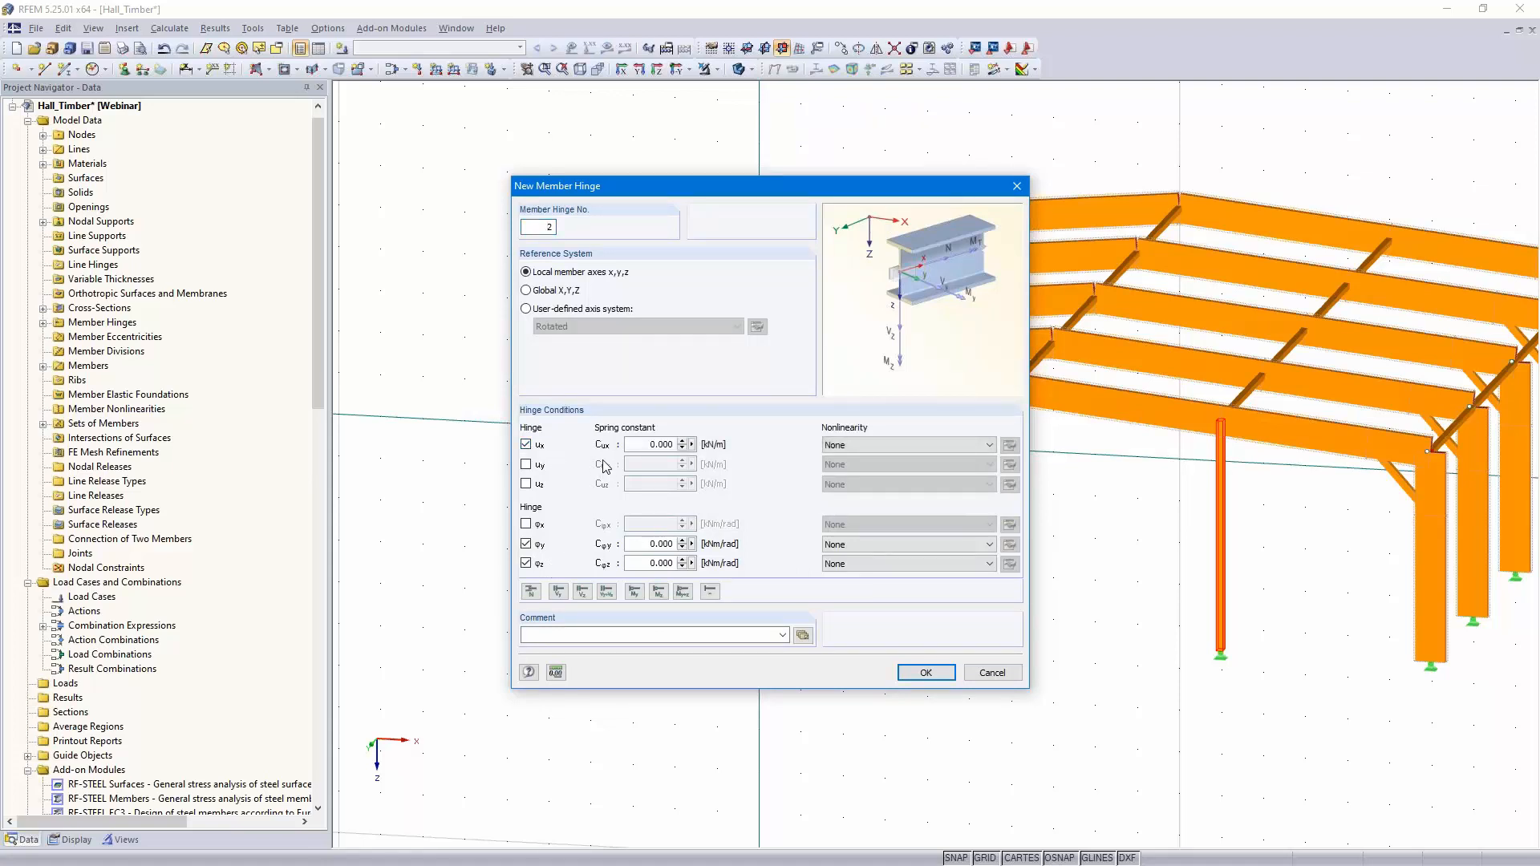
pyautogui.click(925, 674)
pyautogui.click(915, 631)
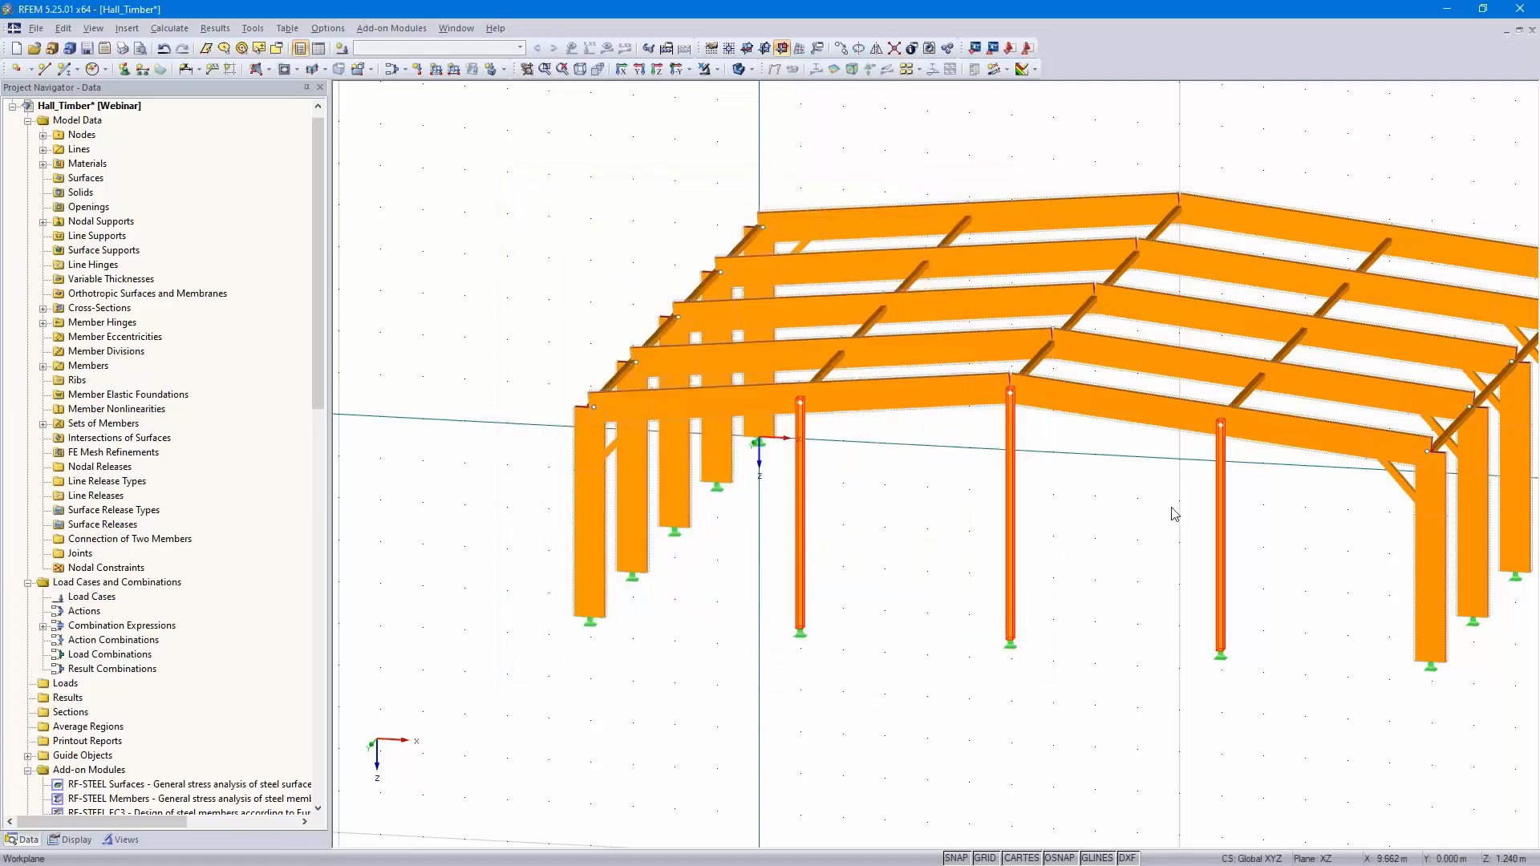
# Set up a copy of the three gable posts with their foot supports, without creating new lines between the selected nodes and their copies
pyautogui.keyDown('ctrl'); pyautogui.moveTo(947, 513); pyautogui.dragTo(1048, 540, button='middle'); pyautogui.keyUp('ctrl')
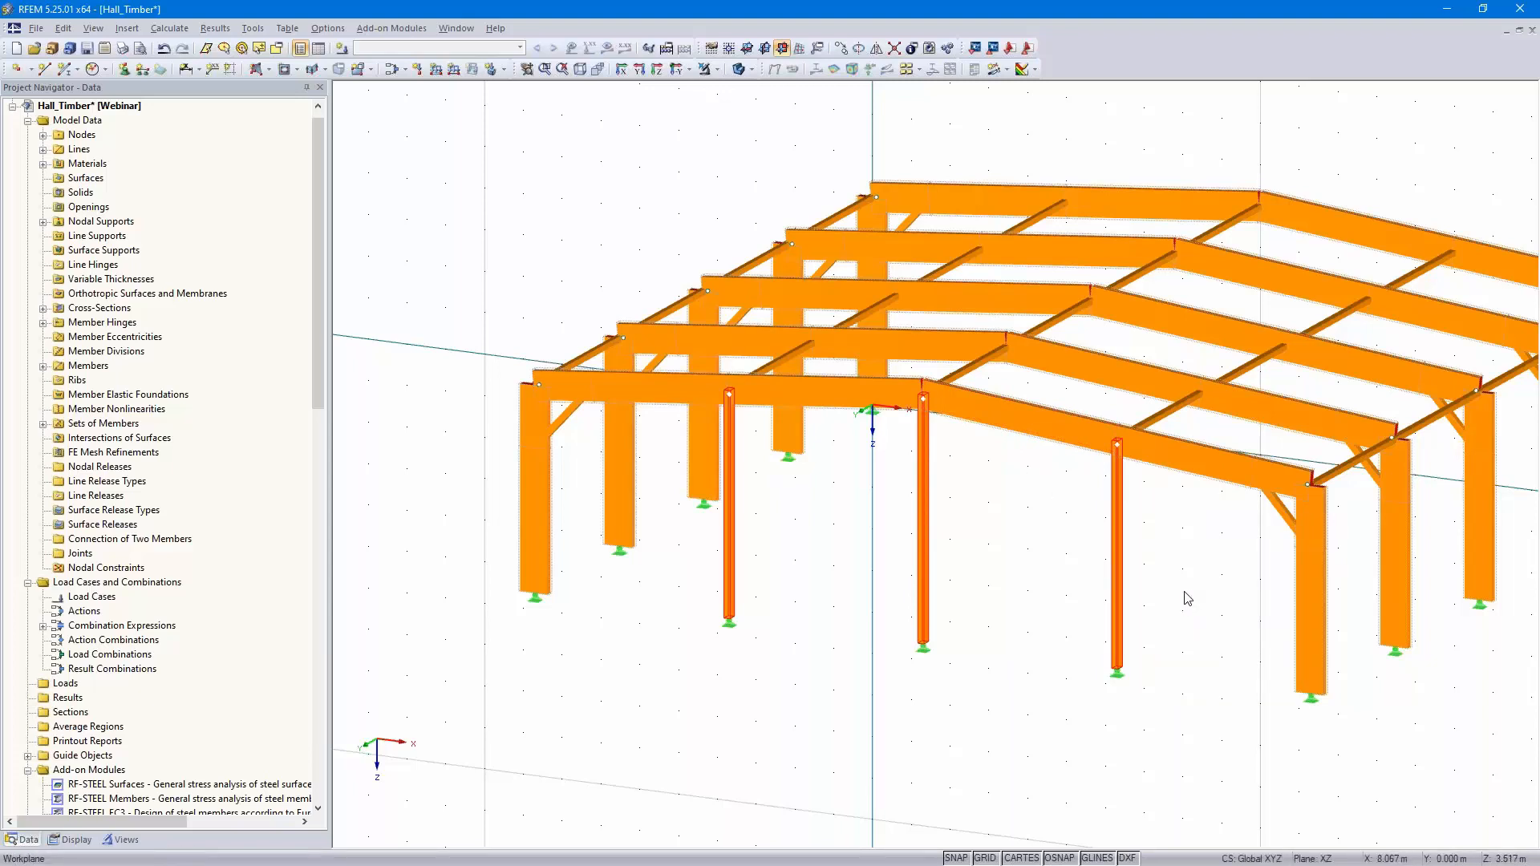
pyautogui.moveTo(1164, 619); pyautogui.dragTo(1244, 567, button='middle')
pyautogui.moveTo(1244, 562); pyautogui.dragTo(709, 704)
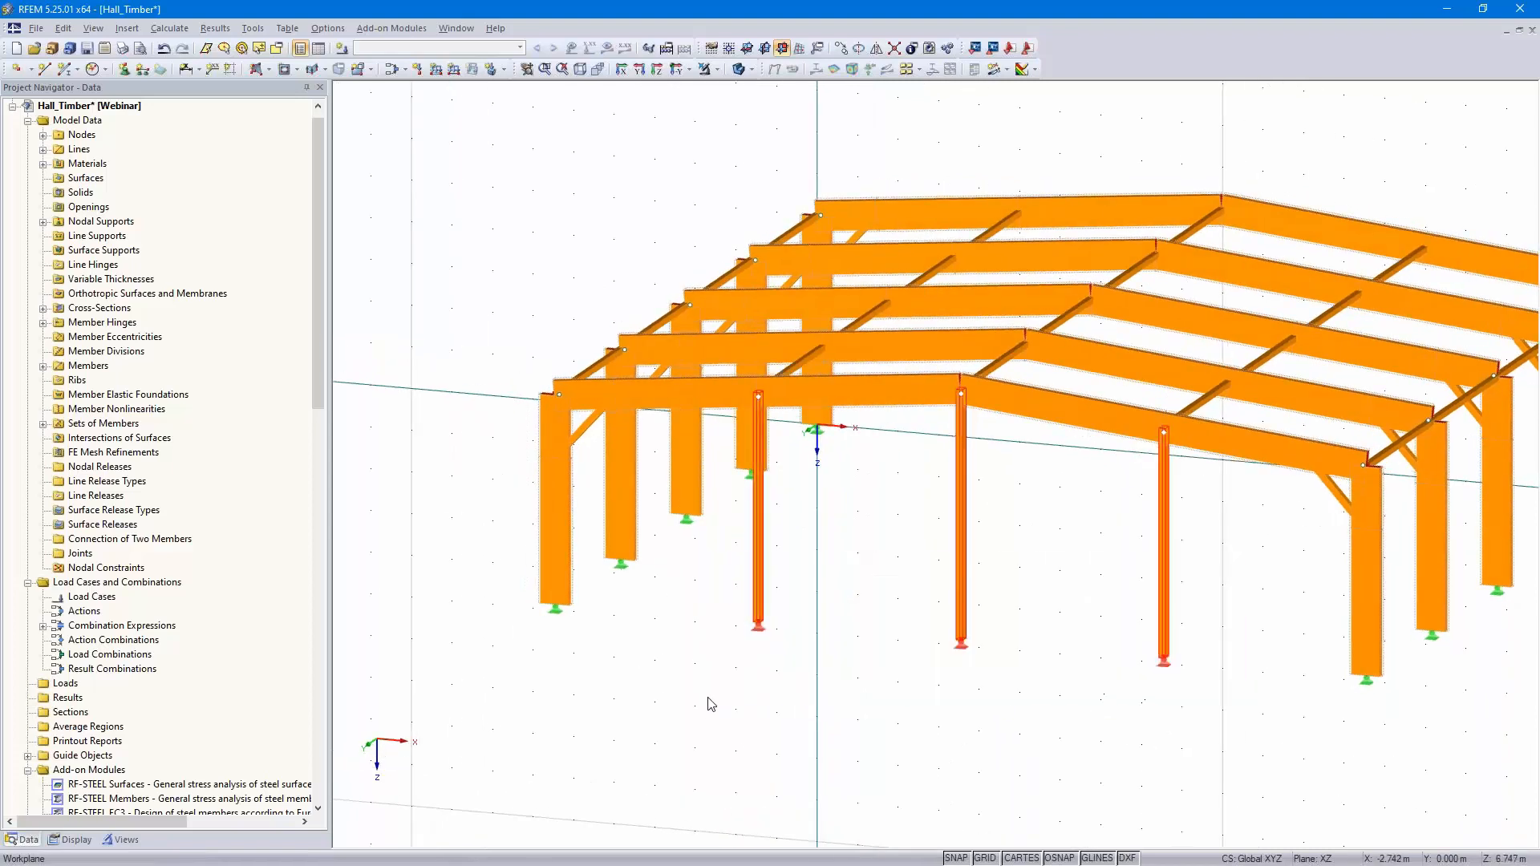
pyautogui.keyDown('ctrl'); pyautogui.moveTo(1155, 707); pyautogui.dragTo(929, 734, button='middle'); pyautogui.keyUp('ctrl')
pyautogui.click(840, 47)
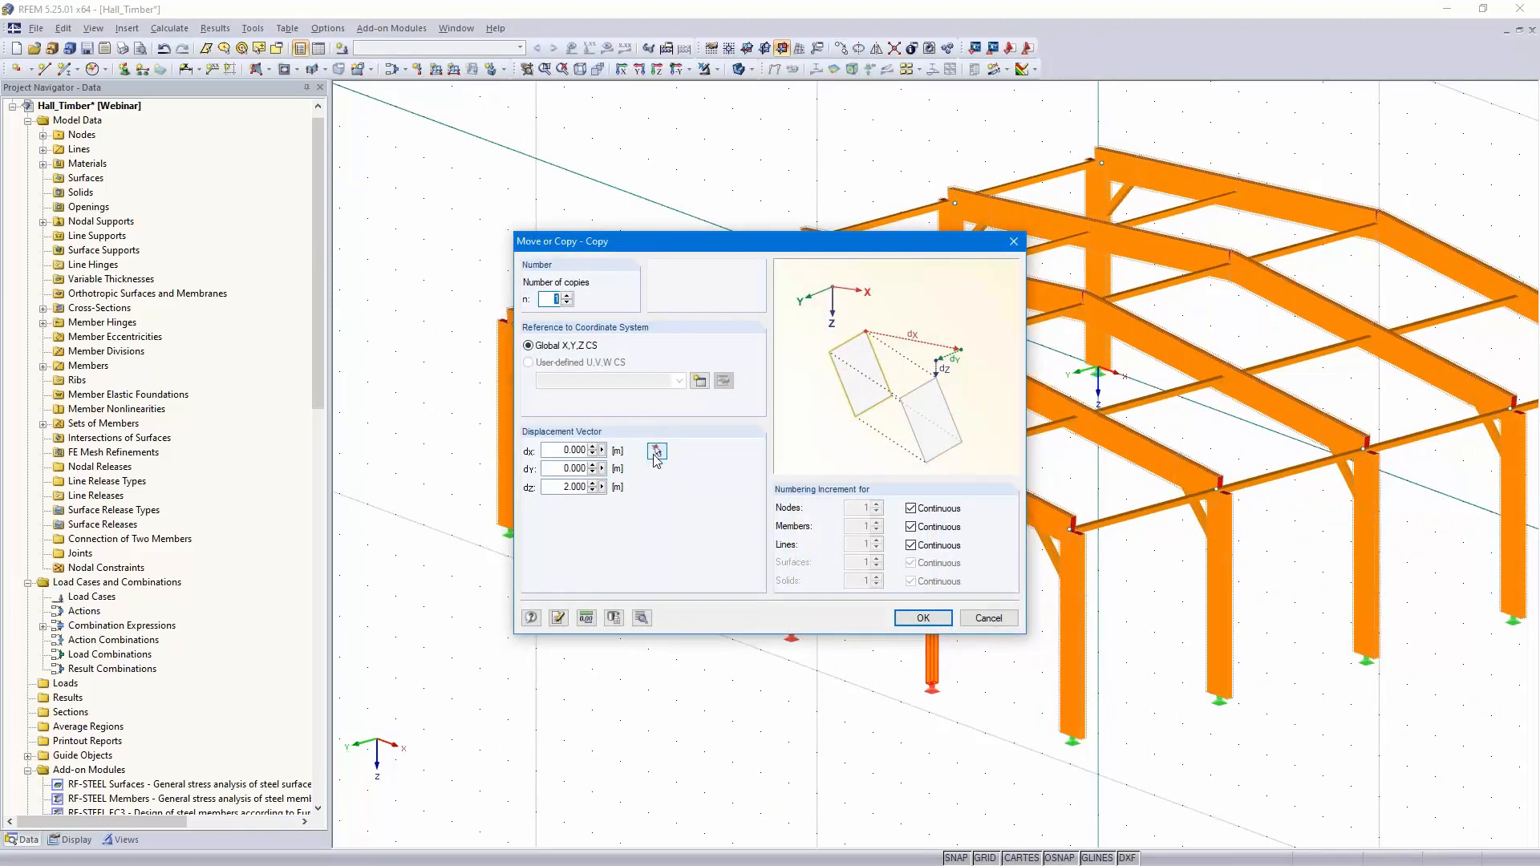
pyautogui.click(642, 621)
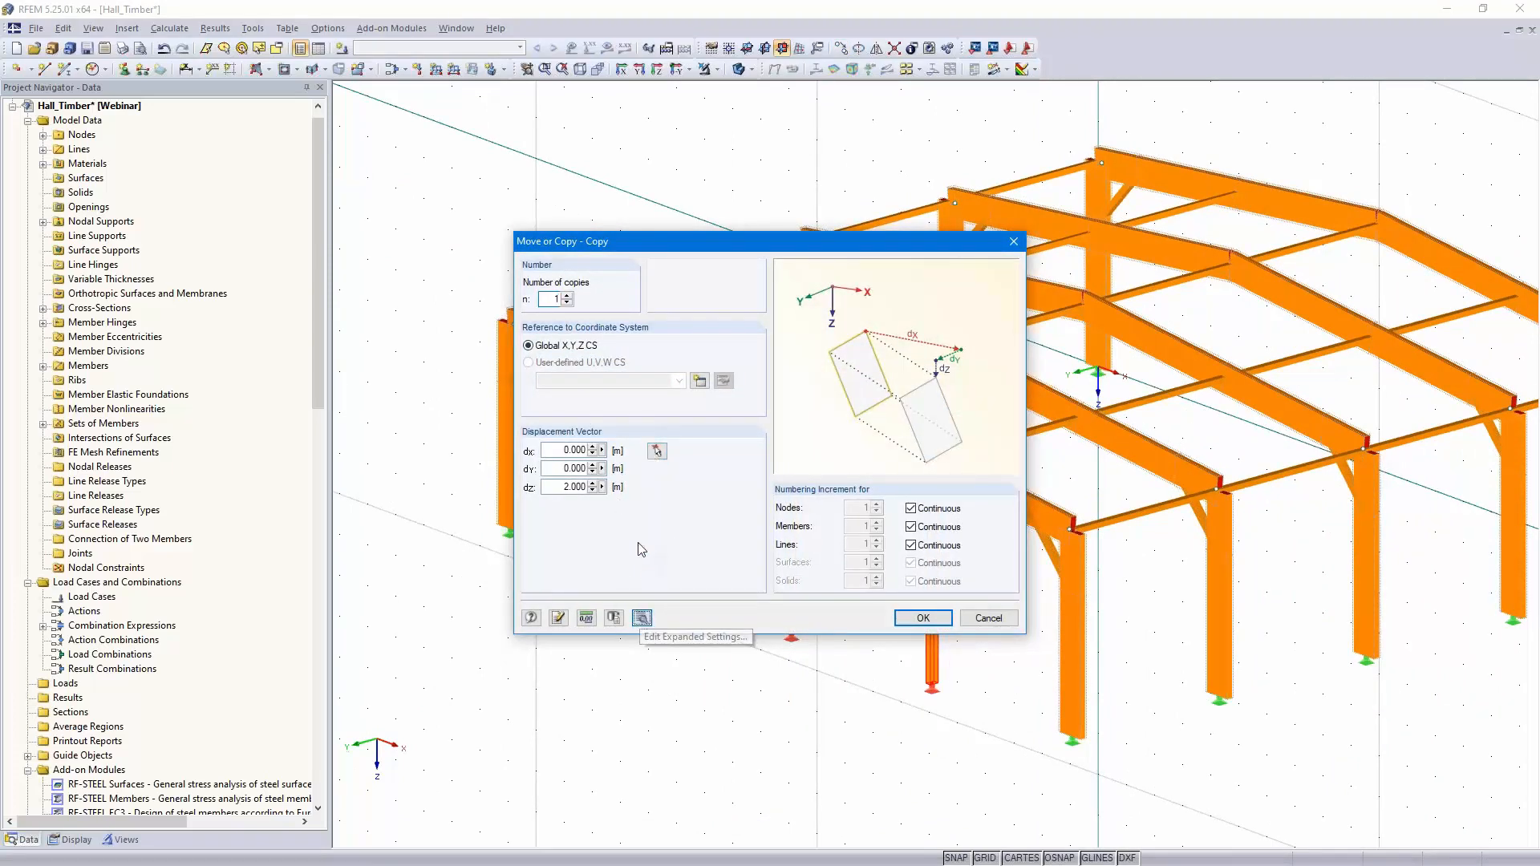
pyautogui.click(527, 249)
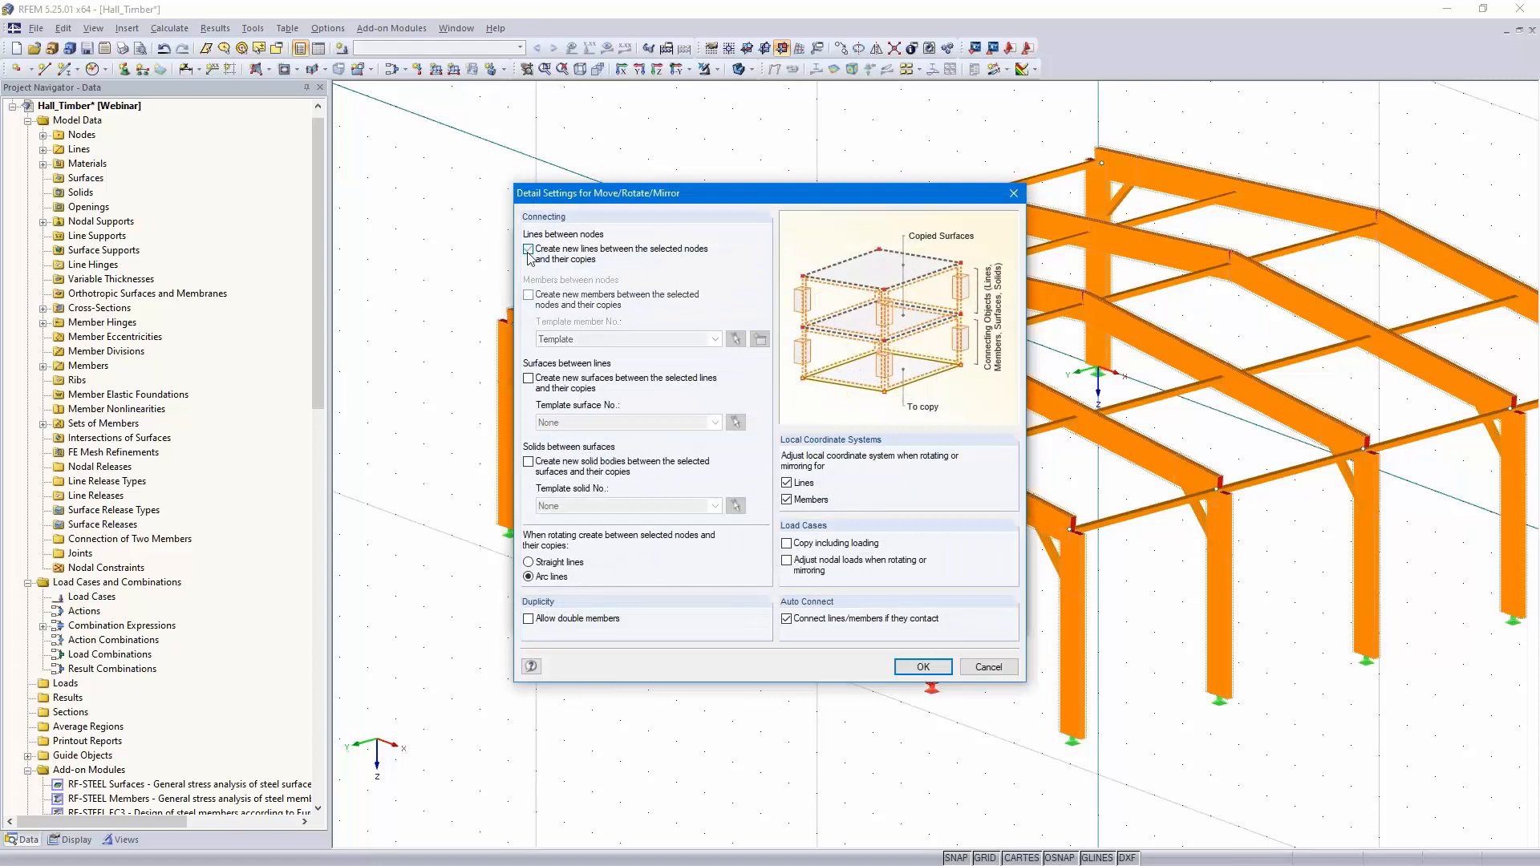
pyautogui.click(924, 667)
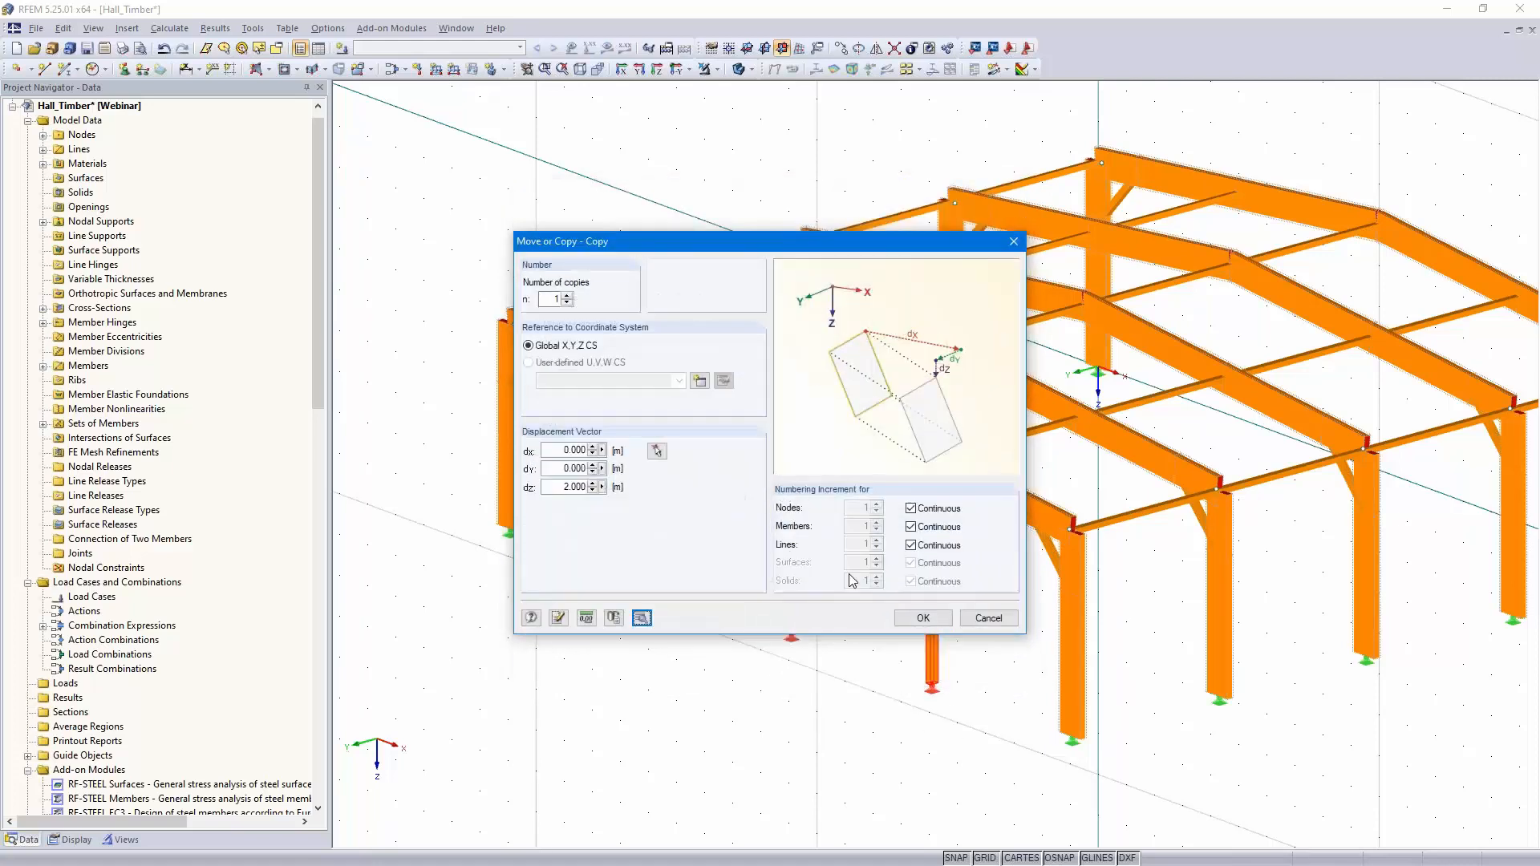
# Copy the posts and supports once to the opposite gable, picking column foot nodes for a displacement of dY -18 m
pyautogui.click(657, 451)
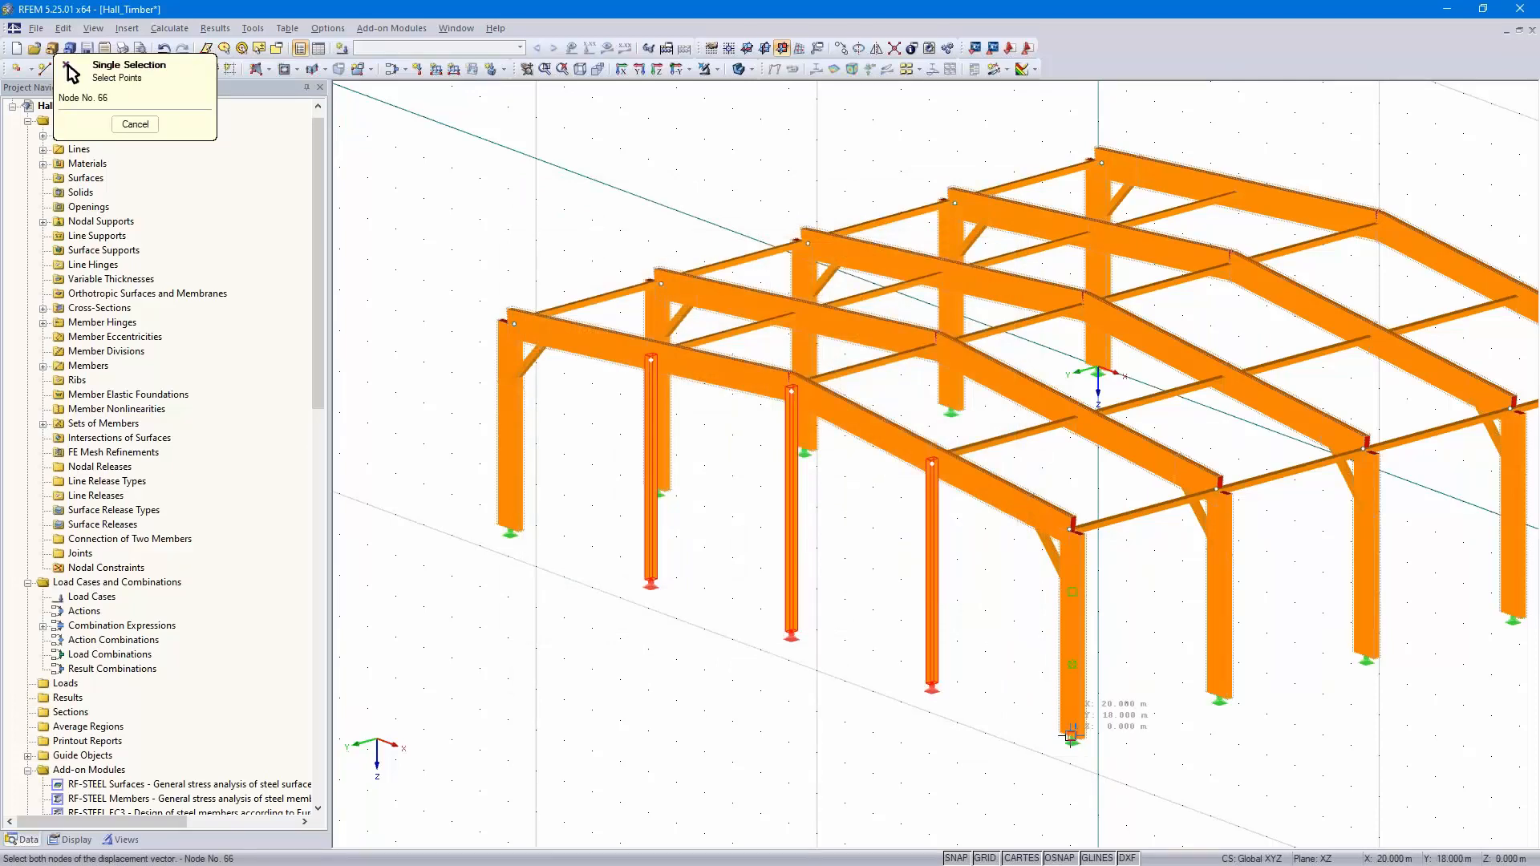
pyautogui.moveTo(1220, 715); pyautogui.dragTo(922, 682, button='middle')
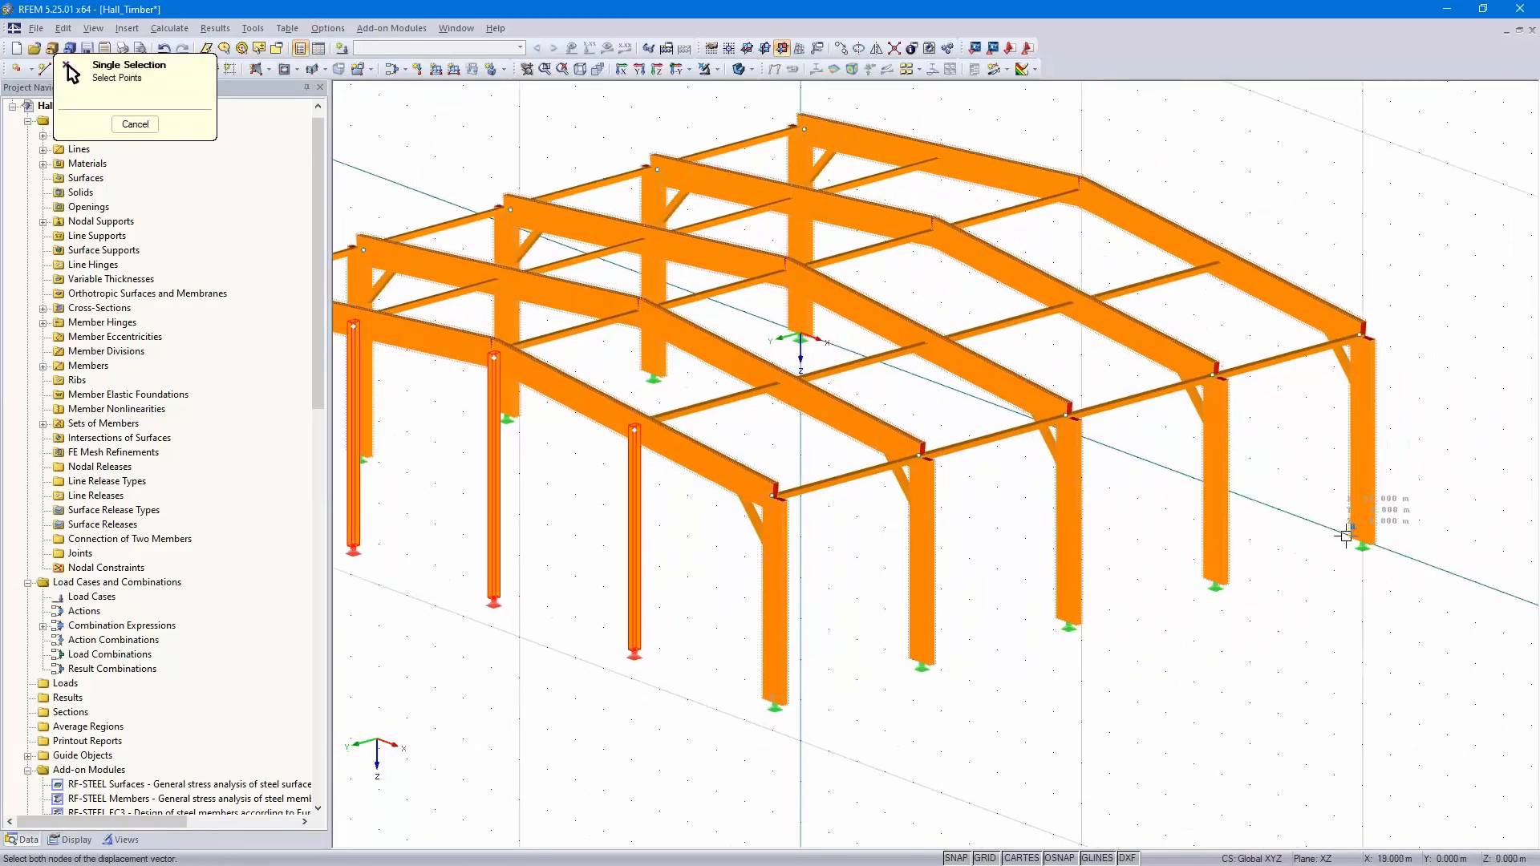
pyautogui.click(1363, 538)
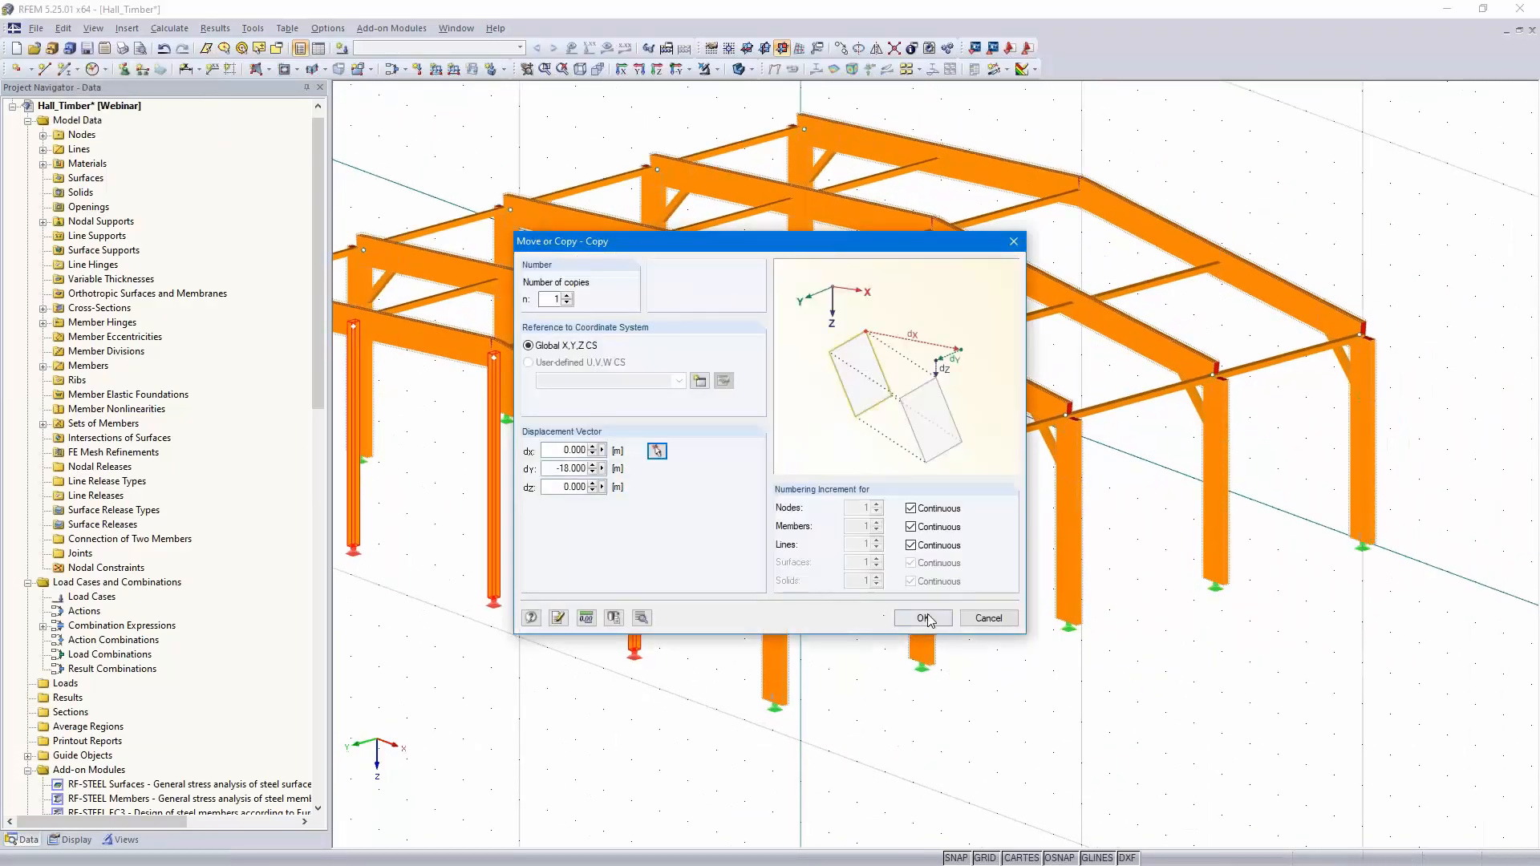
pyautogui.press('Return')
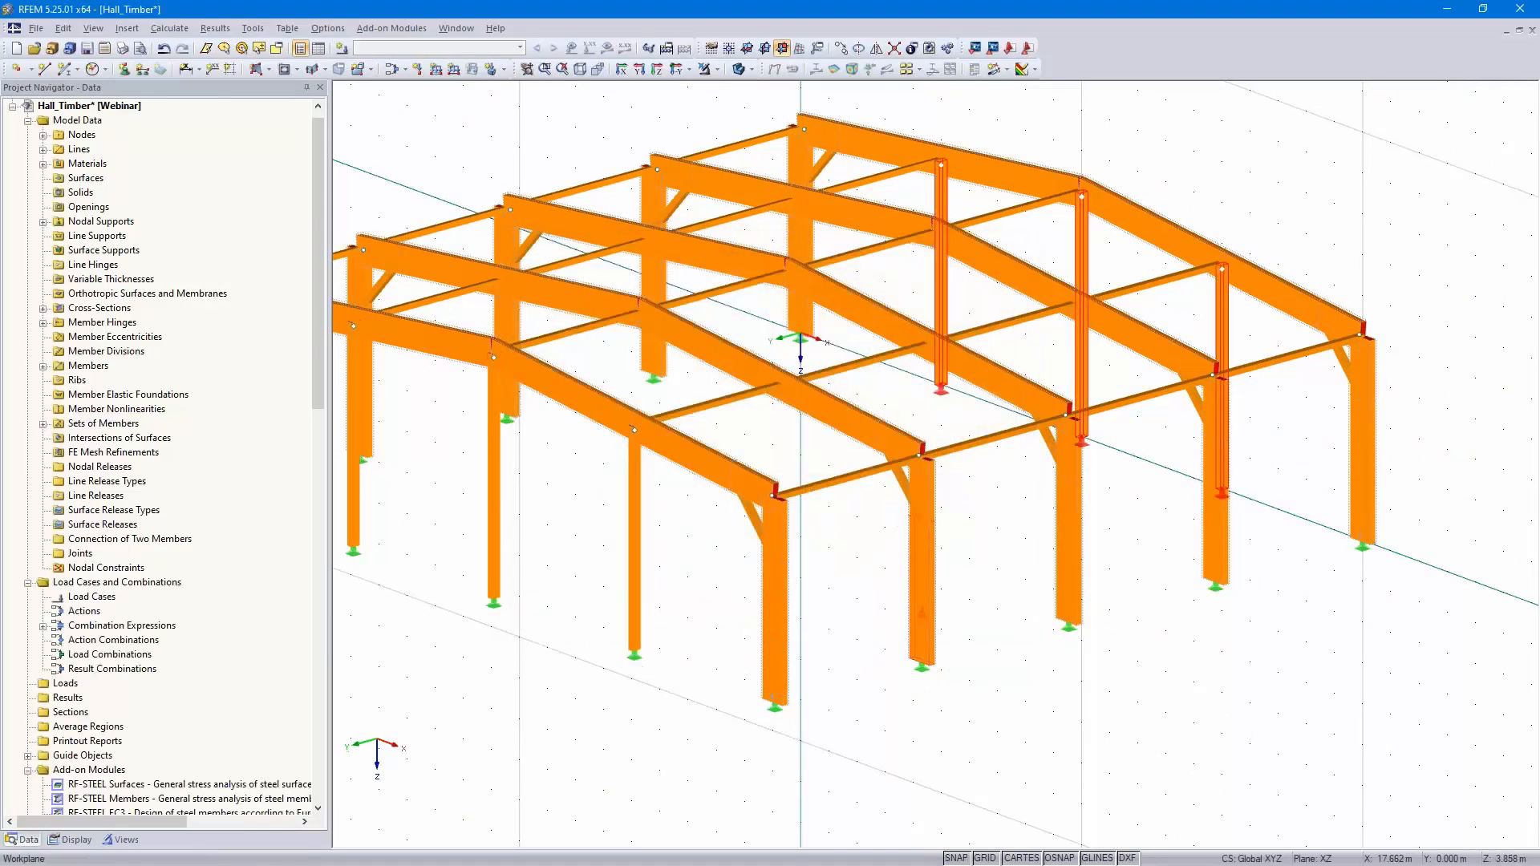
# Divide the columns of the two frames nearest the origin and the adjacent gable posts by a new node 2.5 m from the member start
pyautogui.moveTo(1001, 645)
pyautogui.keyDown('ctrl'); pyautogui.mouseDown(button='middle')
pyautogui.moveTo(915, 653)
pyautogui.moveTo(1067, 664)
pyautogui.moveTo(1205, 647)
pyautogui.moveTo(1148, 701)
pyautogui.moveTo(979, 623)
pyautogui.mouseUp(button='middle'); pyautogui.keyUp('ctrl')
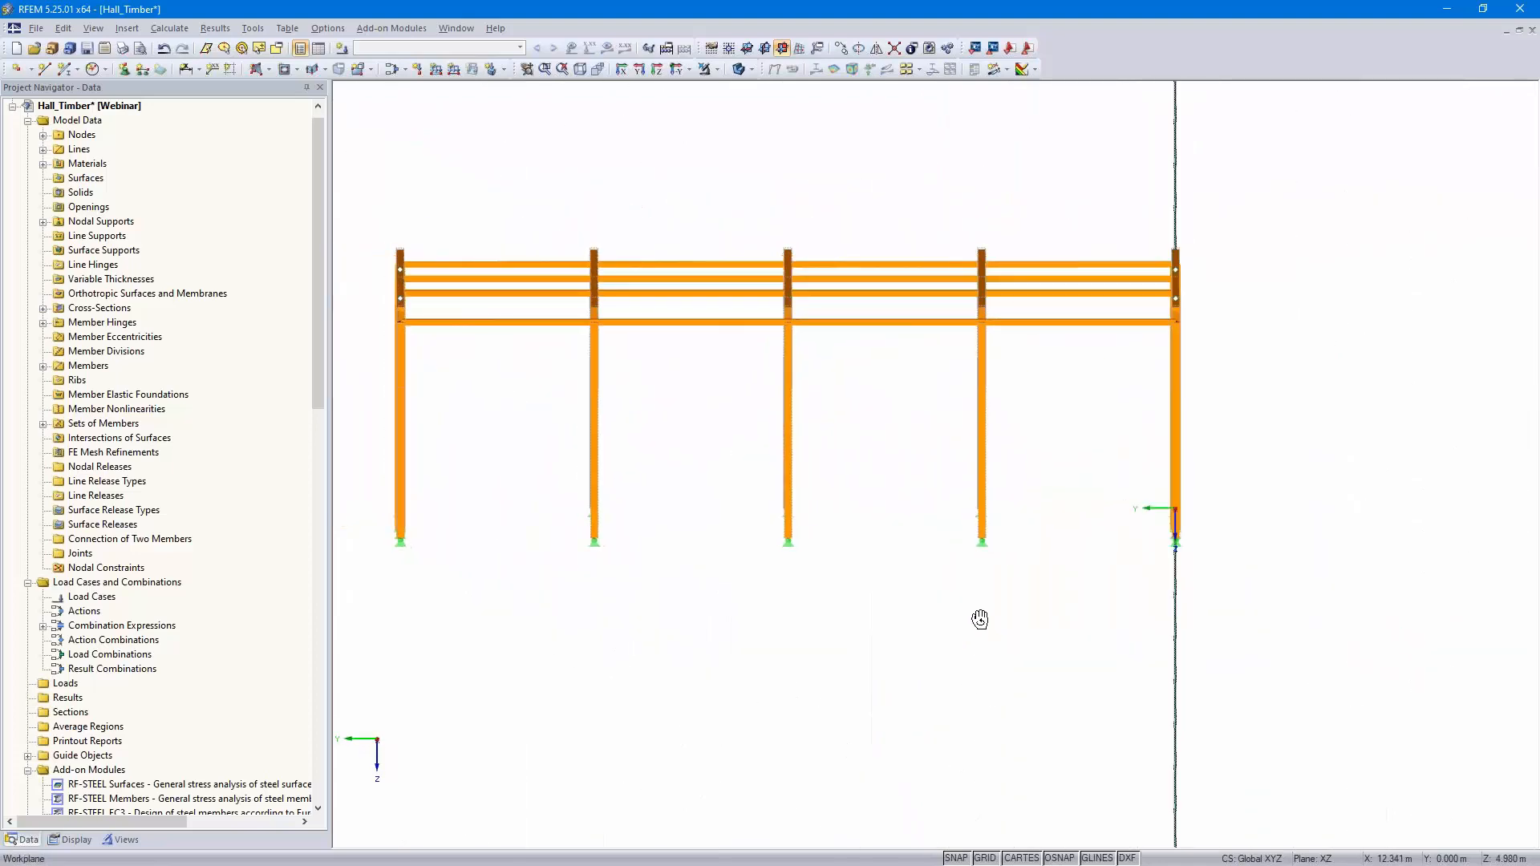
pyautogui.moveTo(1267, 446); pyautogui.dragTo(933, 595)
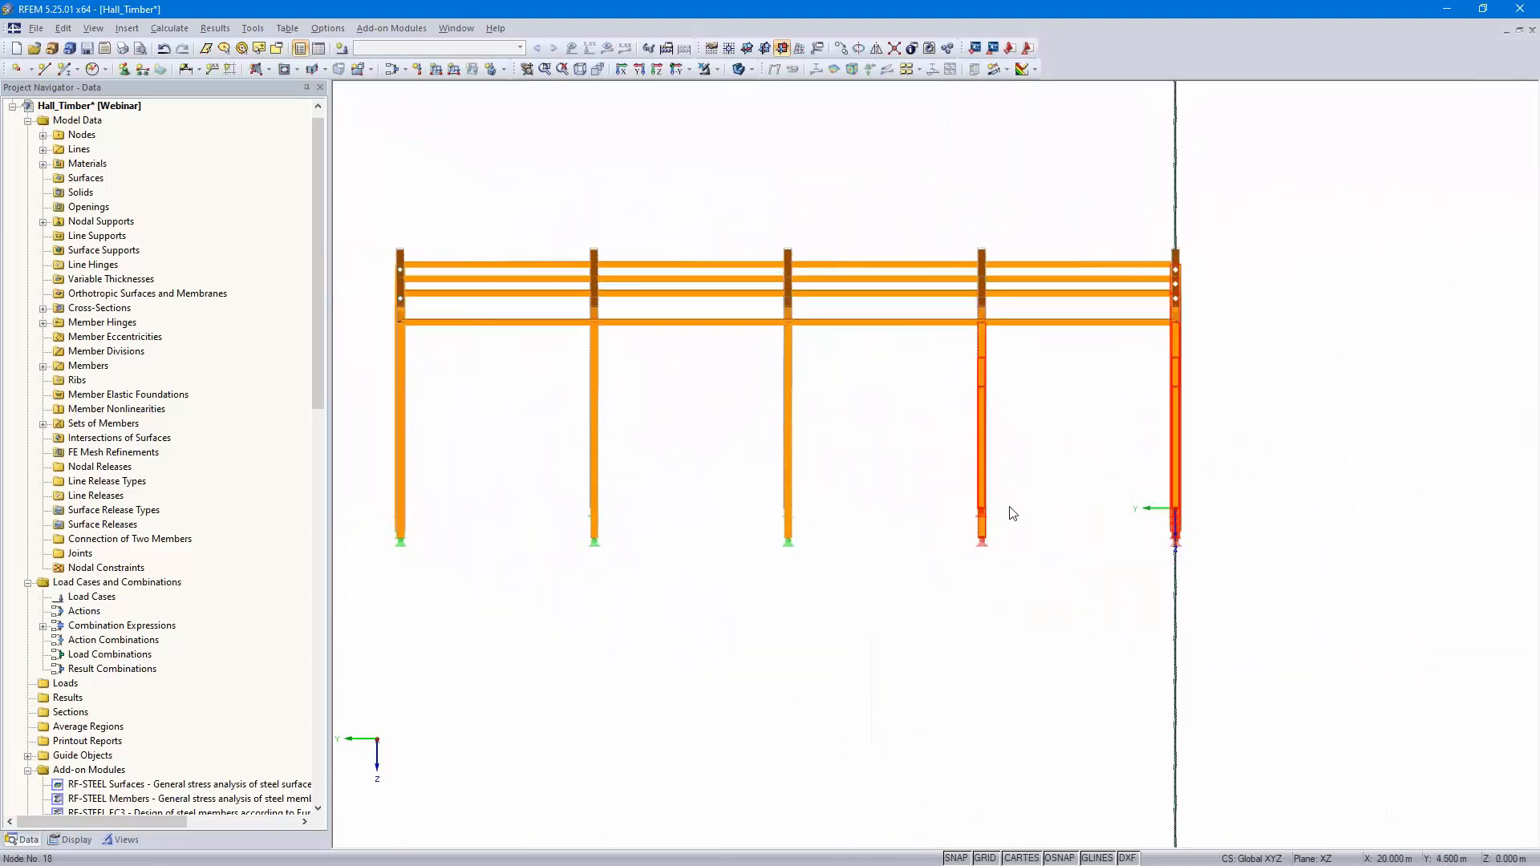
pyautogui.rightClick(983, 474)
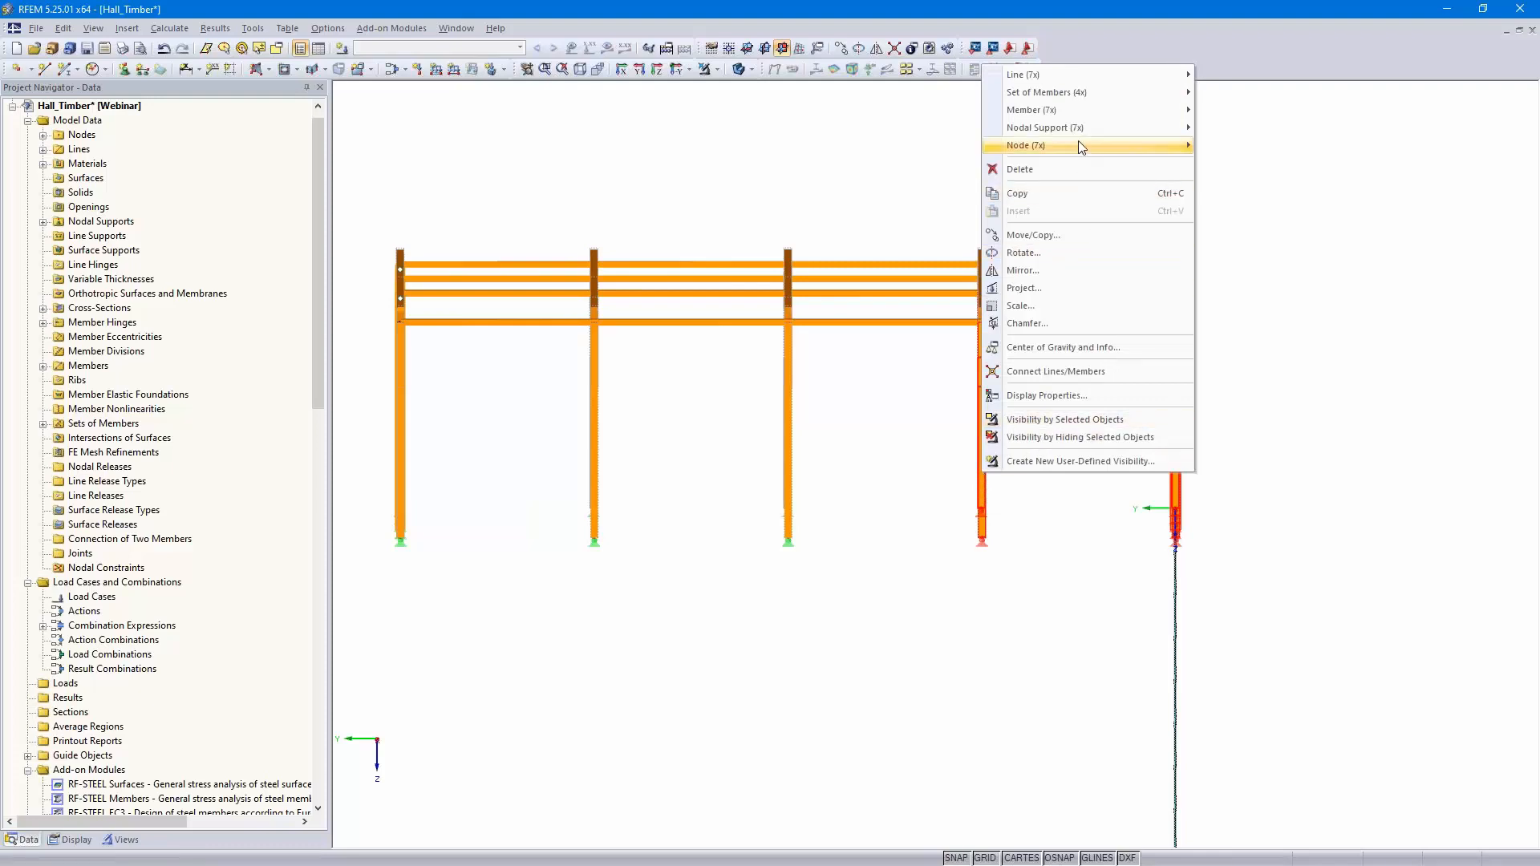
pyautogui.moveTo(1088, 110)
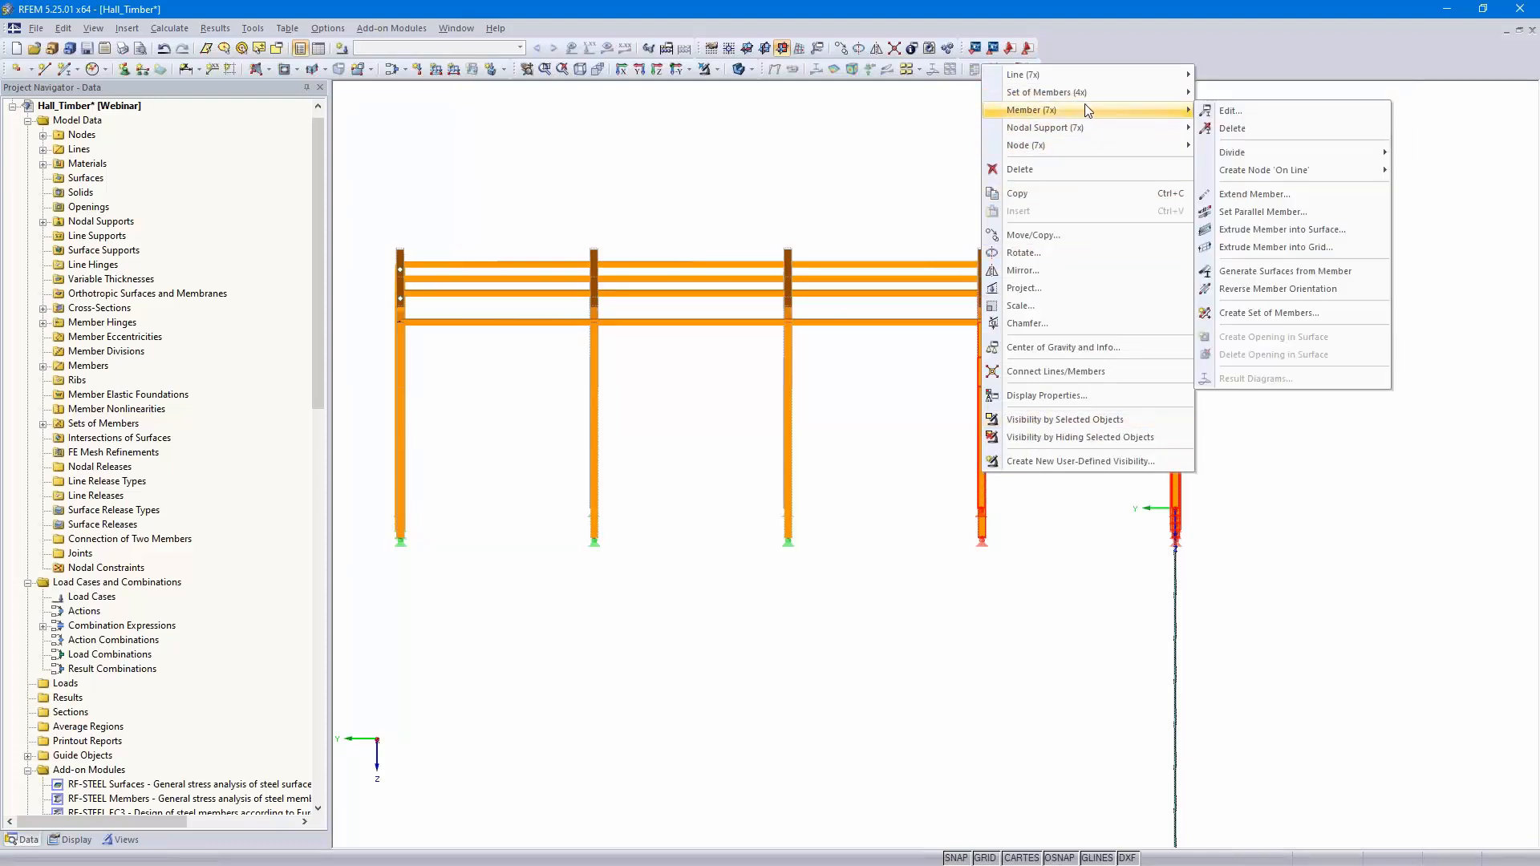
pyautogui.moveTo(1306, 154)
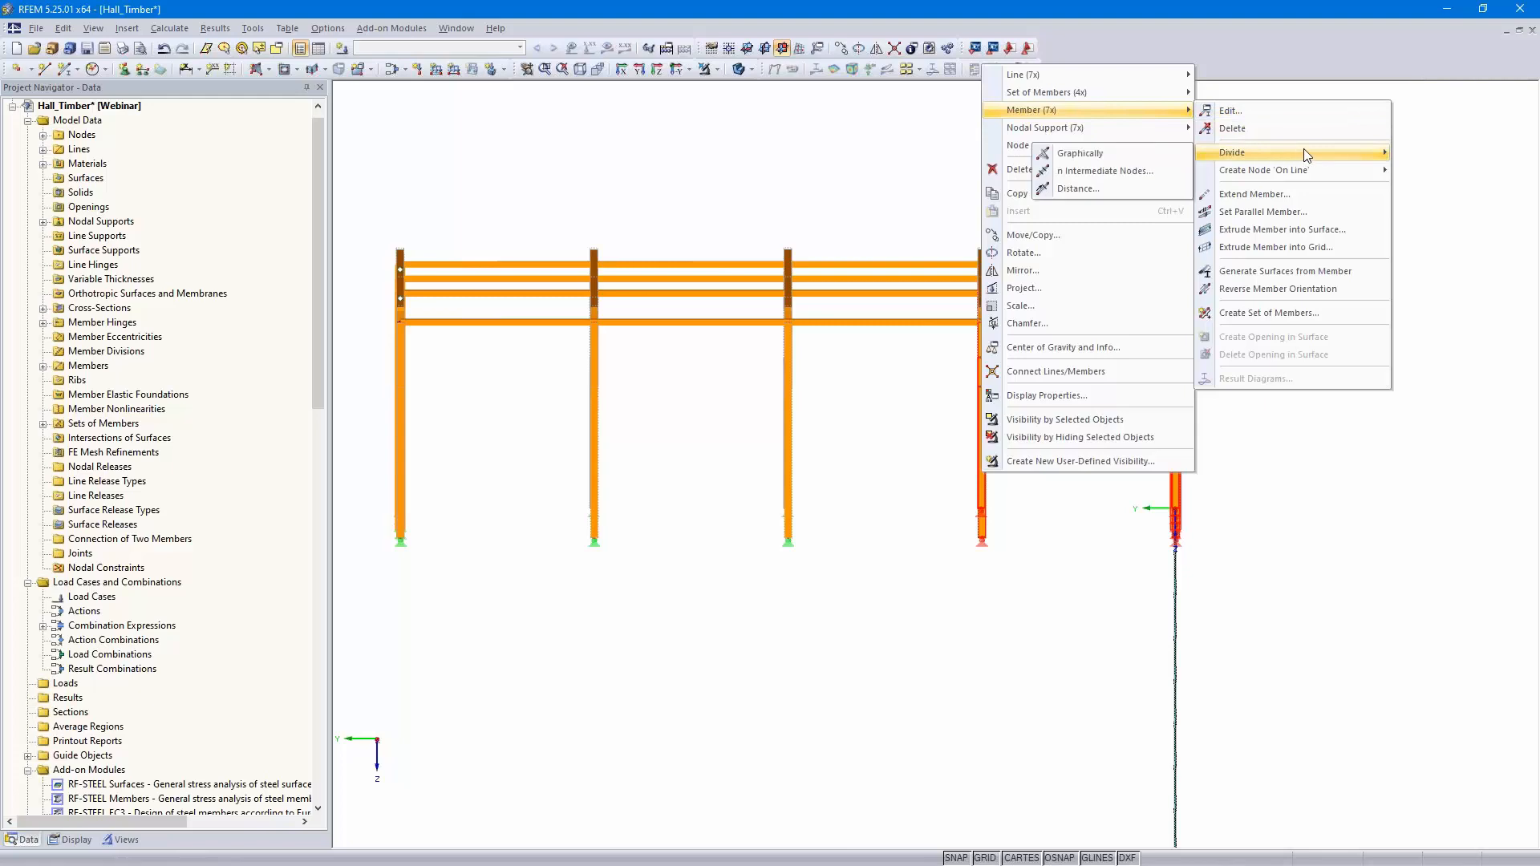
pyautogui.click(1090, 189)
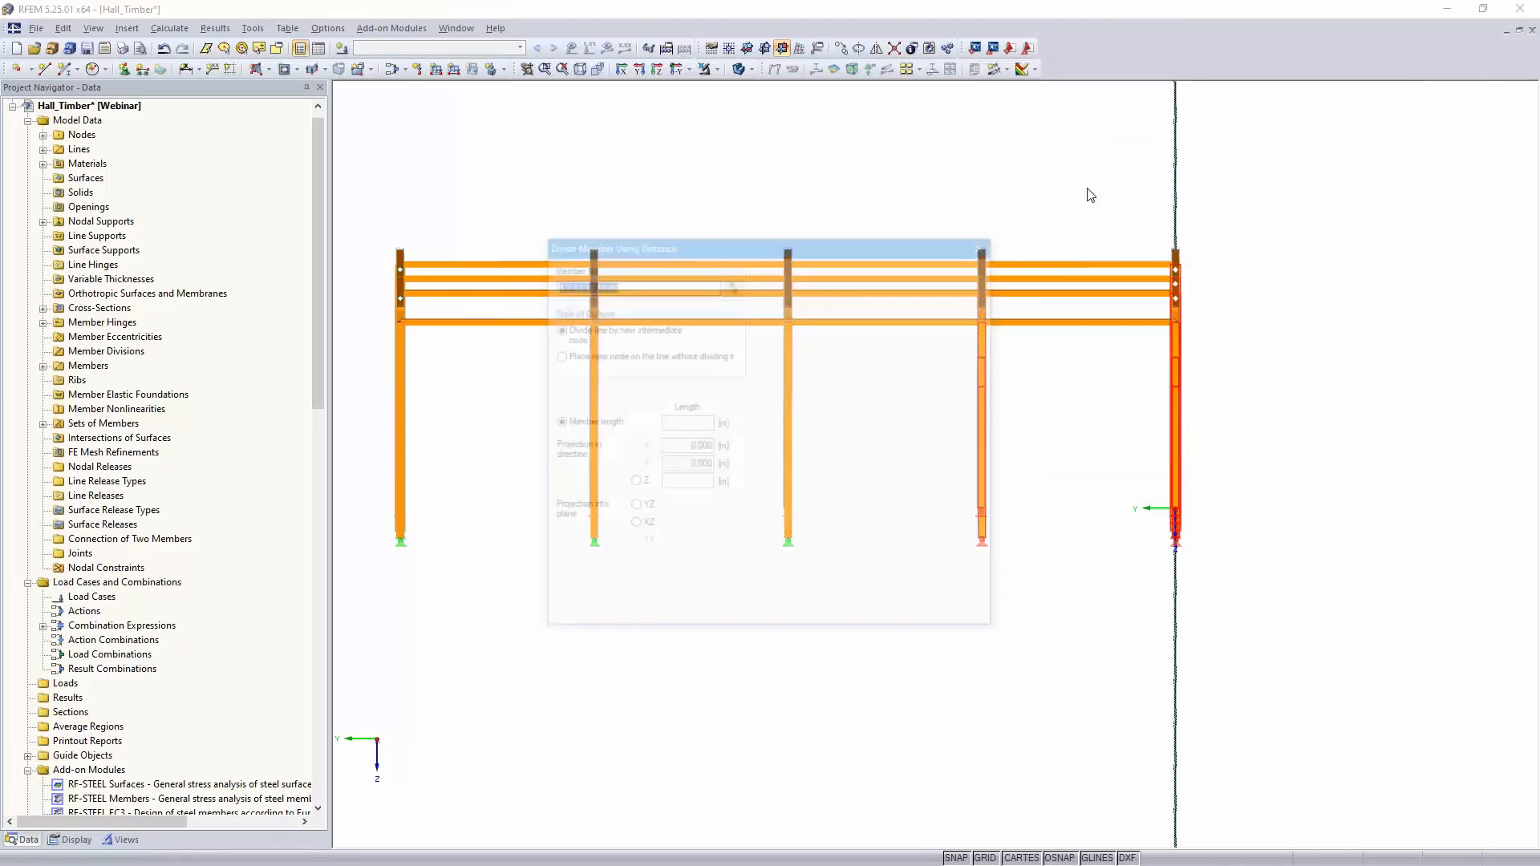
pyautogui.click(786, 463)
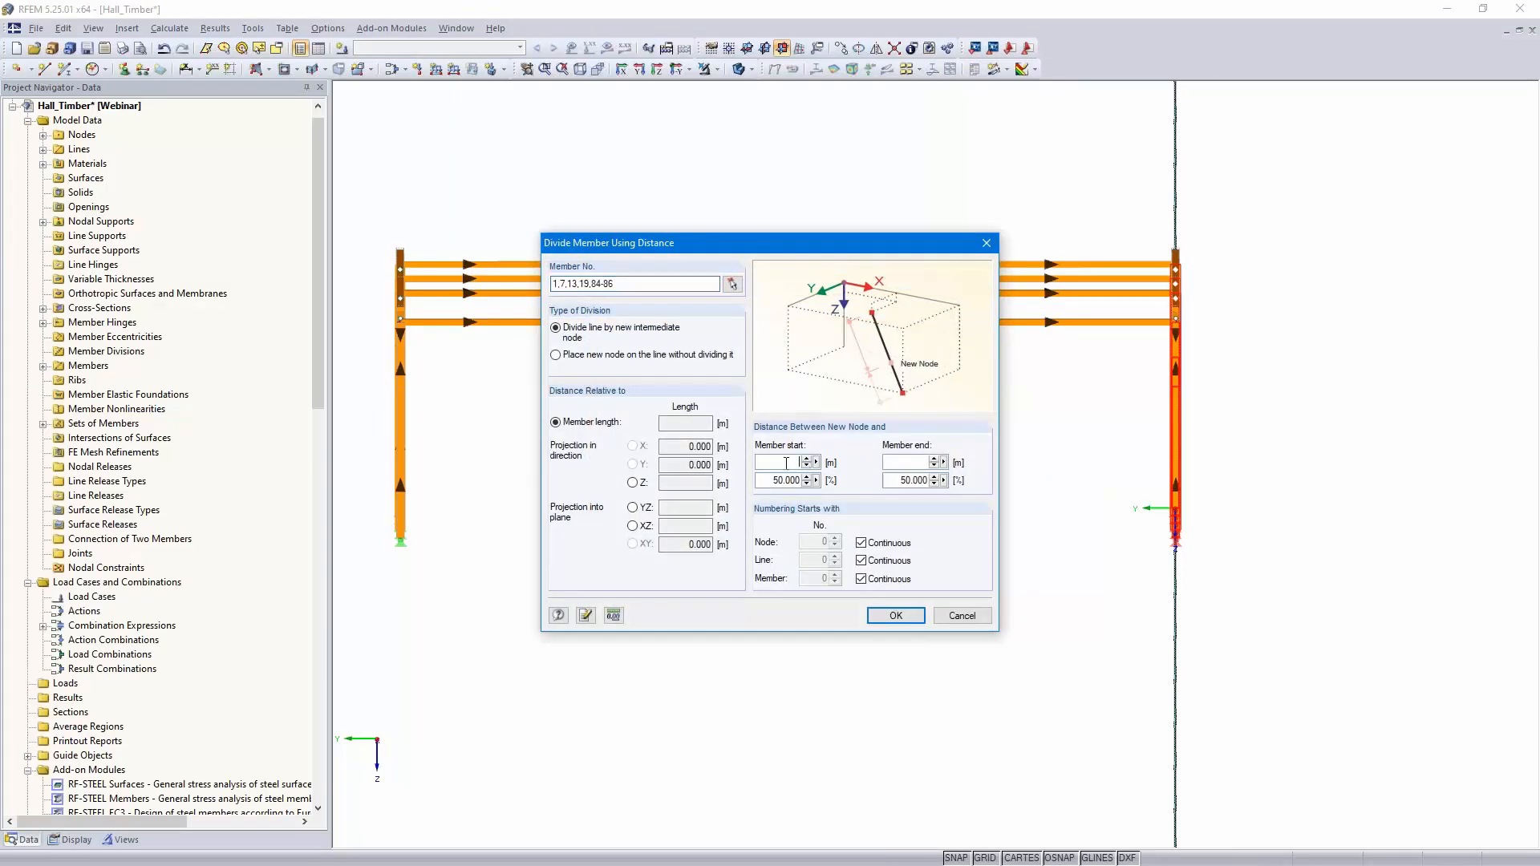
pyautogui.write('2.5')
pyautogui.click(893, 614)
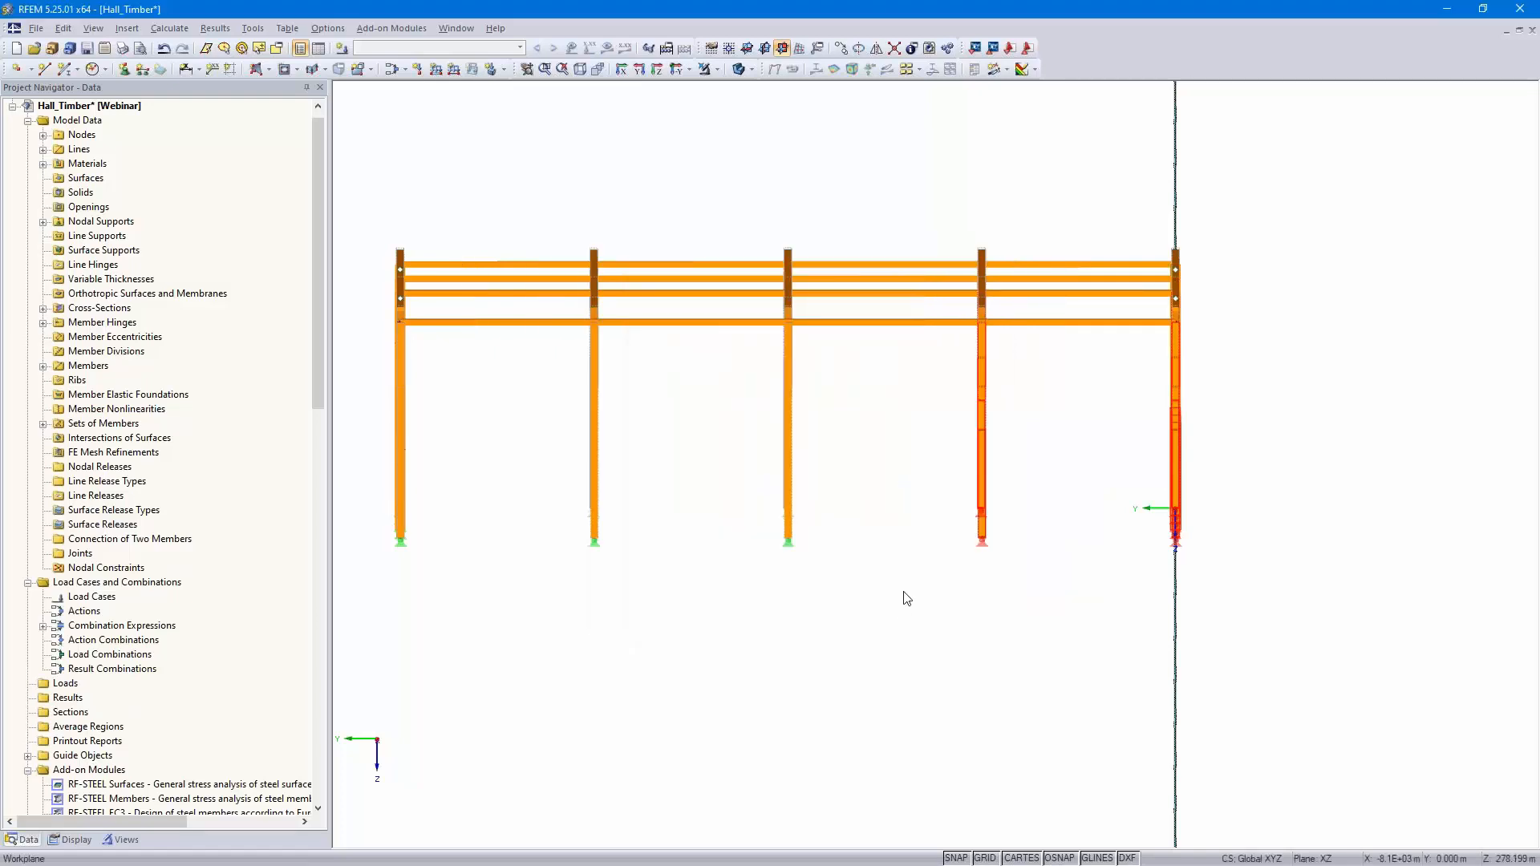
# Isolate the lower segments of the divided columns and gable posts, including their supports, using Visibility by Selected Objects
pyautogui.moveTo(967, 632)
pyautogui.keyDown('ctrl'); pyautogui.mouseDown(button='middle')
pyautogui.moveTo(997, 624)
pyautogui.moveTo(986, 640)
pyautogui.mouseUp(button='middle'); pyautogui.keyUp('ctrl')
pyautogui.scroll(1, 996, 625)
pyautogui.rightClick(986, 640)
pyautogui.click(896, 467)
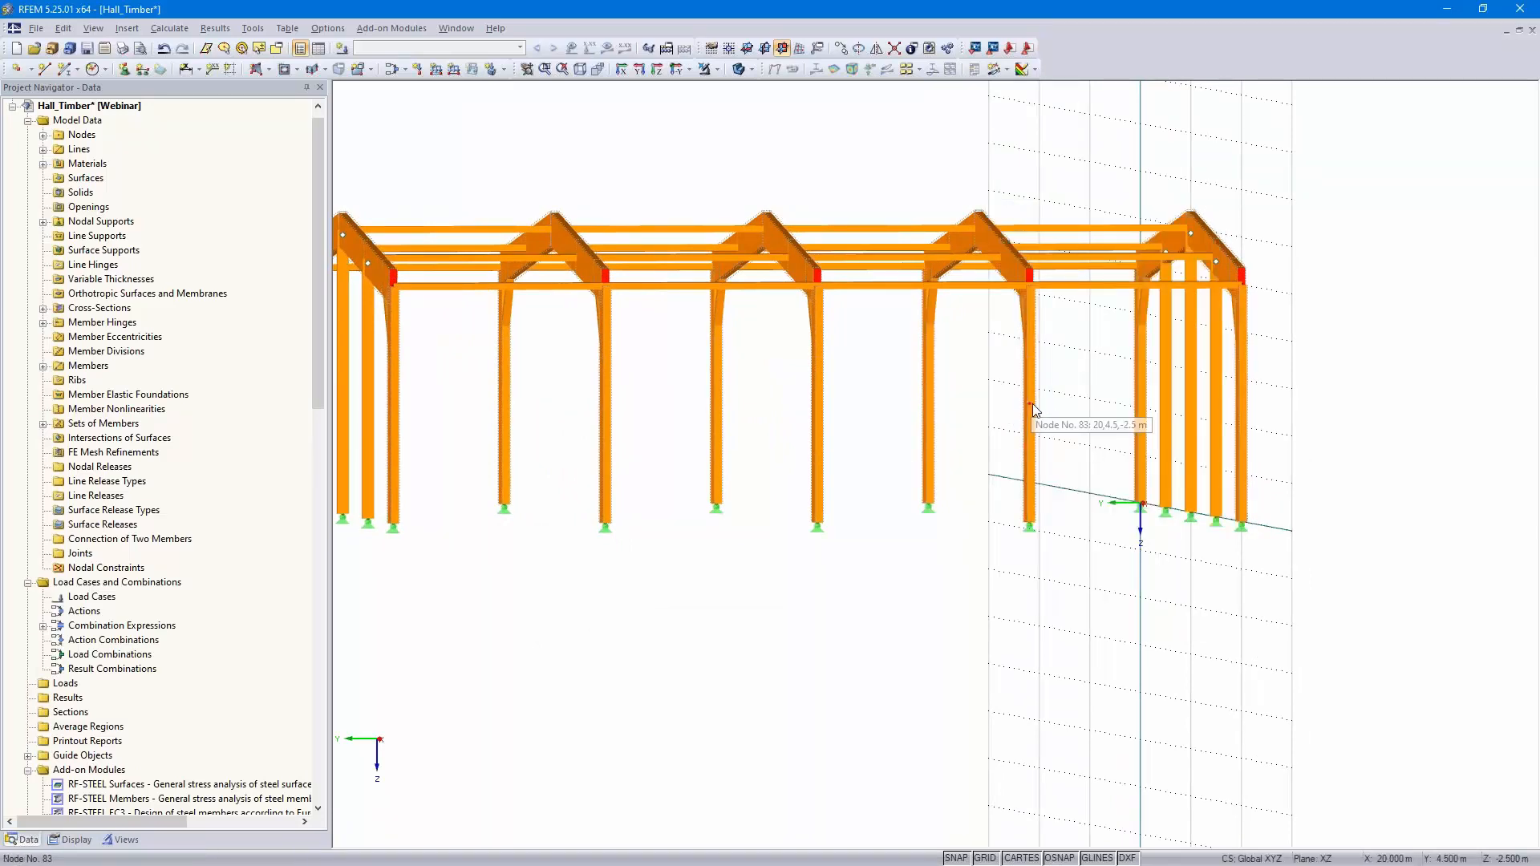
pyautogui.keyDown('ctrl'); pyautogui.moveTo(1000, 613); pyautogui.dragTo(922, 614, button='middle'); pyautogui.keyUp('ctrl')
pyautogui.moveTo(887, 599); pyautogui.dragTo(1338, 382)
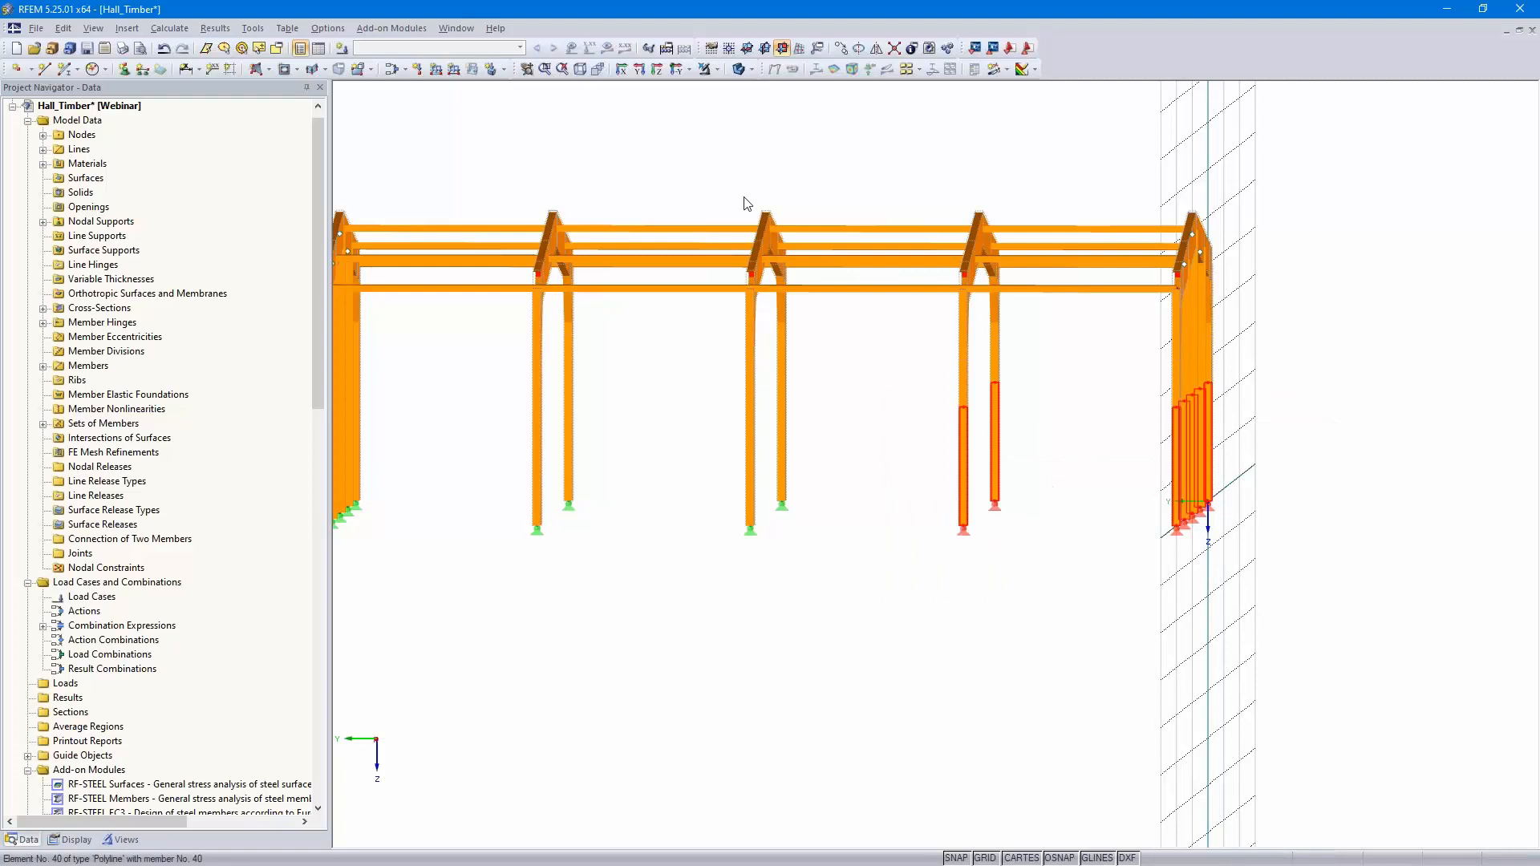
pyautogui.click(717, 69)
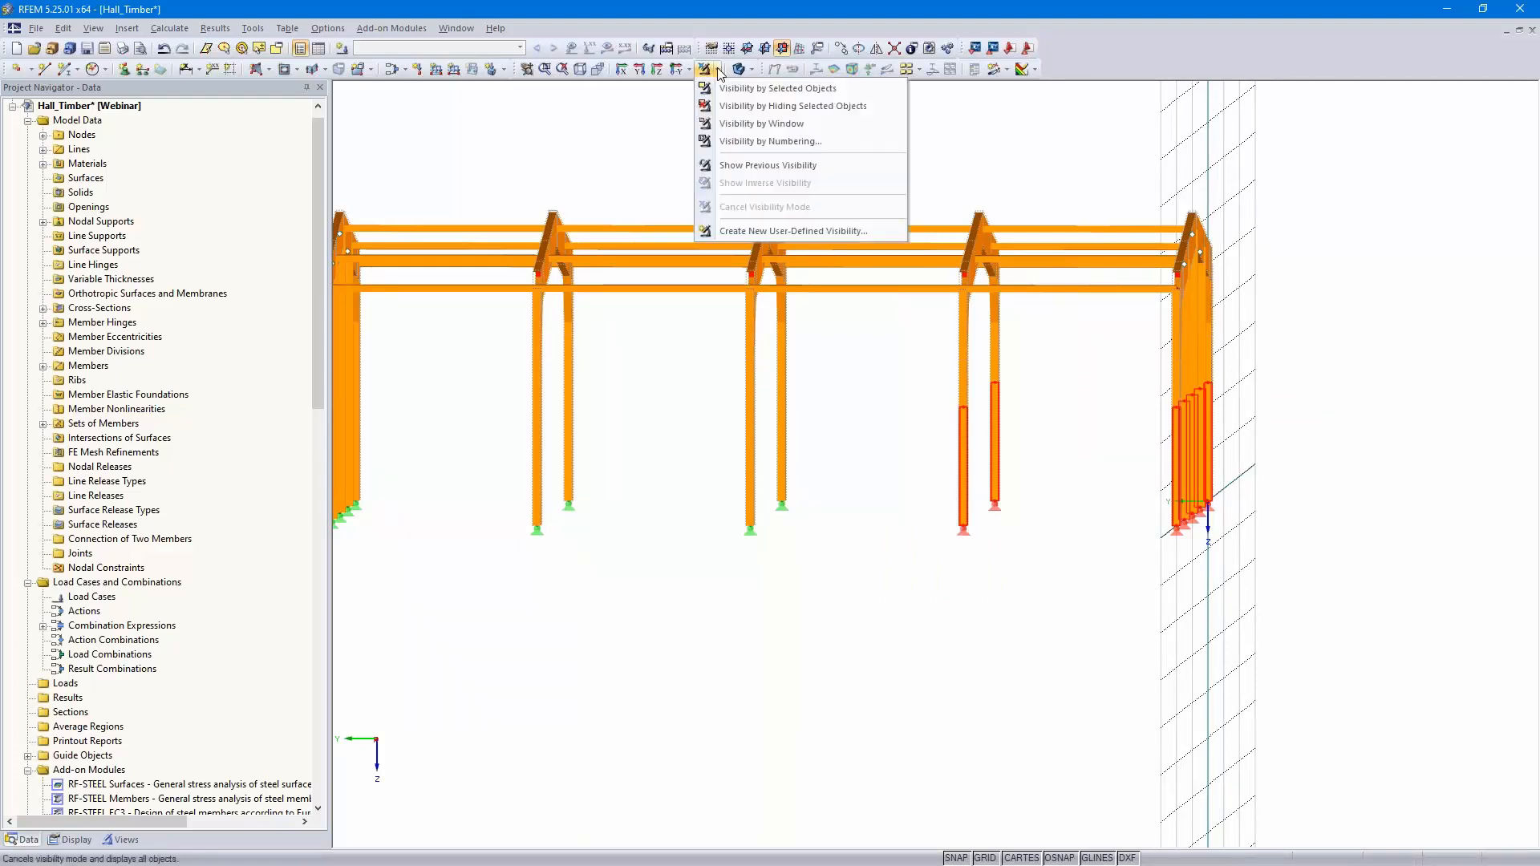
pyautogui.click(754, 90)
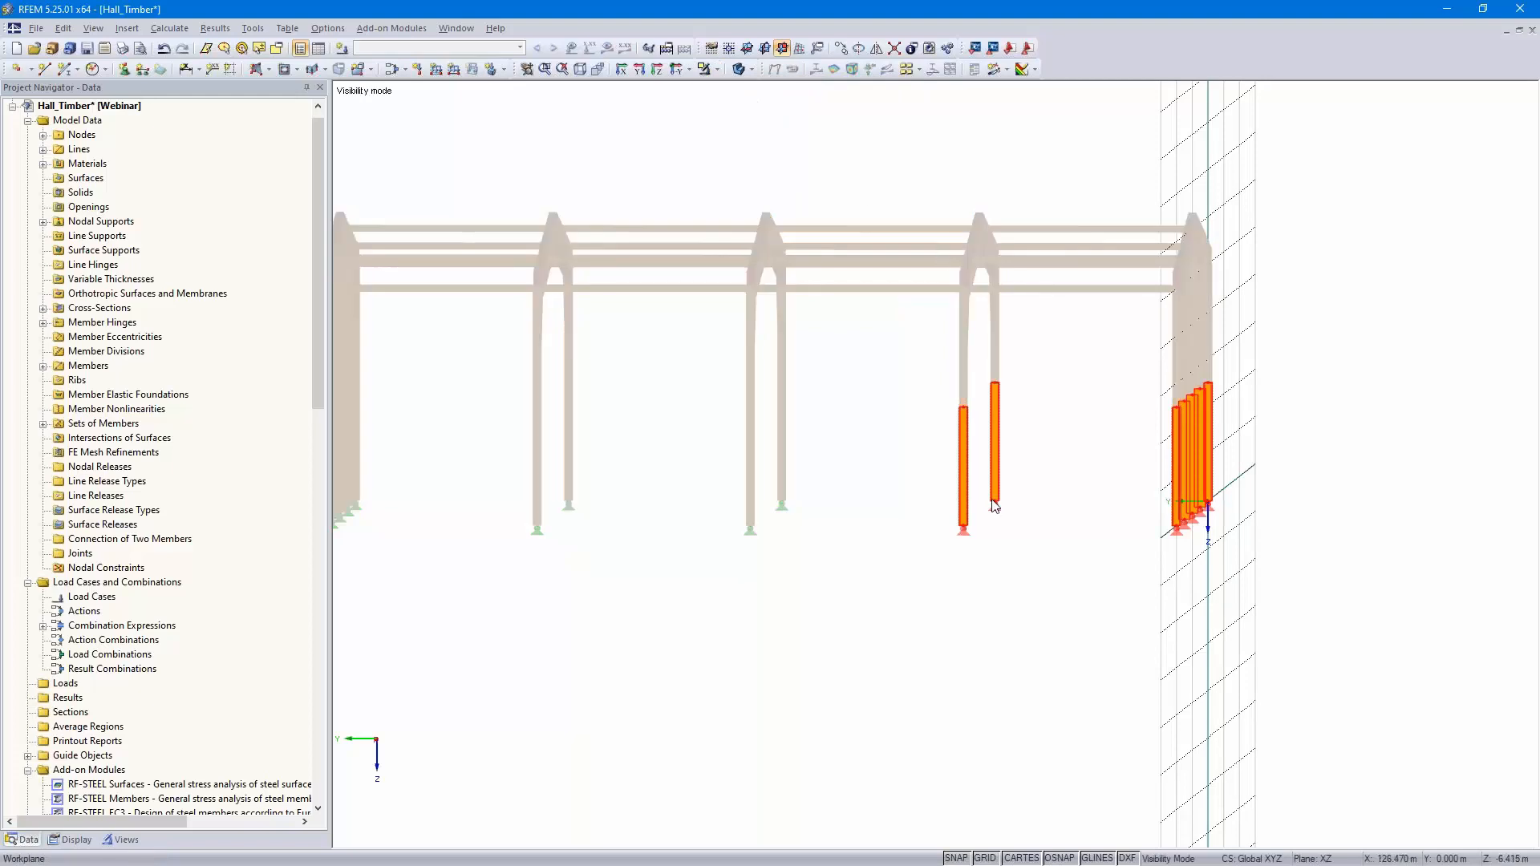
# Inspect the isolated lower column segments and locate the display option for showing hidden objects in the background
pyautogui.keyDown('ctrl'); pyautogui.moveTo(877, 674); pyautogui.dragTo(895, 469, button='middle'); pyautogui.keyUp('ctrl')
pyautogui.keyDown('ctrl'); pyautogui.moveTo(770, 464); pyautogui.dragTo(858, 290, button='middle'); pyautogui.keyUp('ctrl')
pyautogui.click(834, 290)
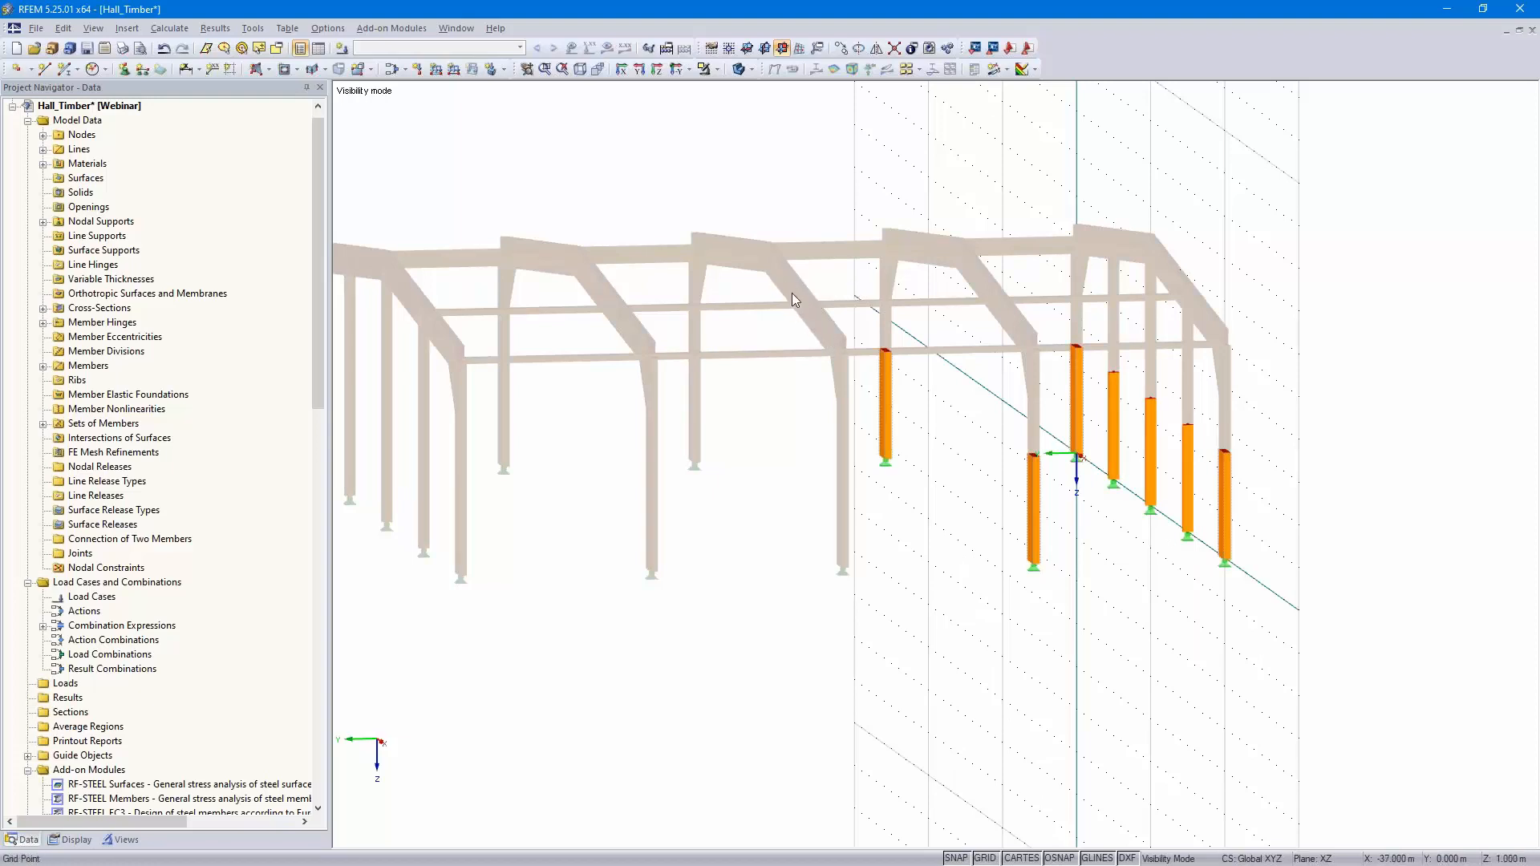
pyautogui.keyDown('ctrl'); pyautogui.moveTo(716, 458); pyautogui.dragTo(768, 504, button='middle'); pyautogui.keyUp('ctrl')
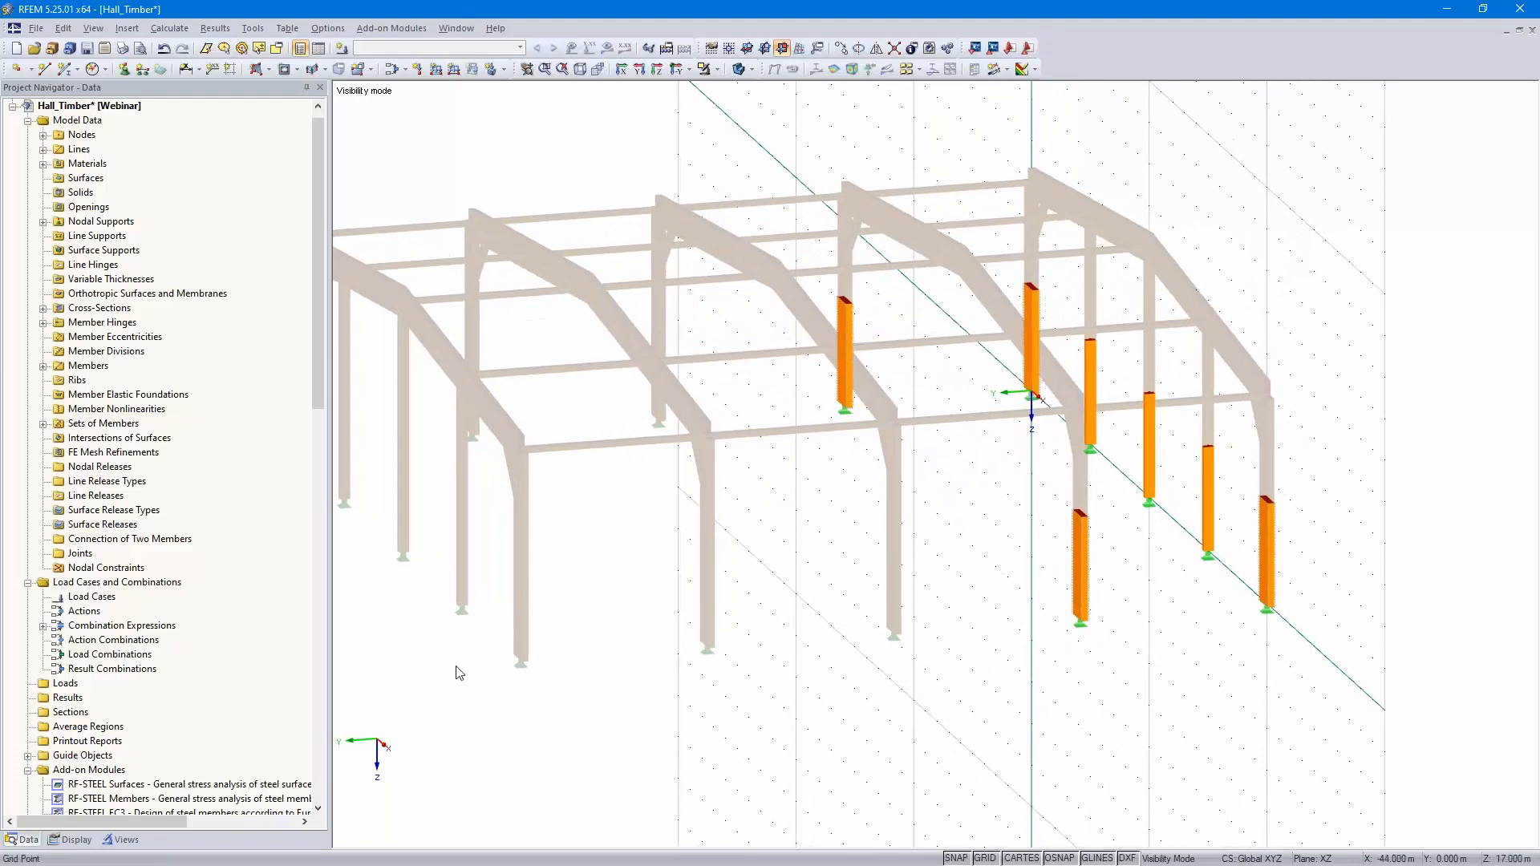
pyautogui.scroll(-1, 96, 802)
pyautogui.click(70, 840)
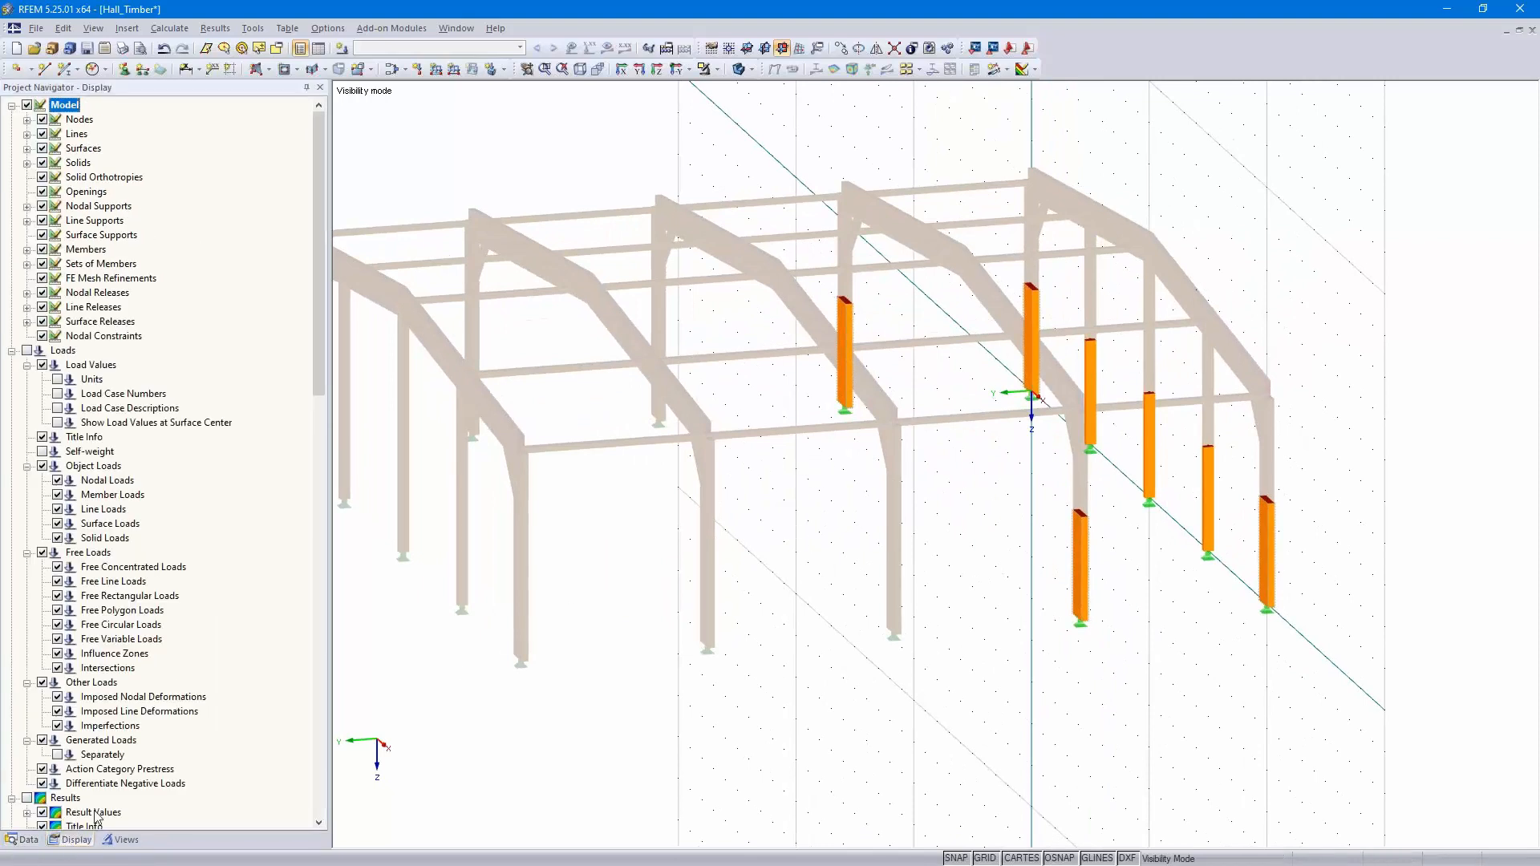
pyautogui.scroll(-14, 200, 590)
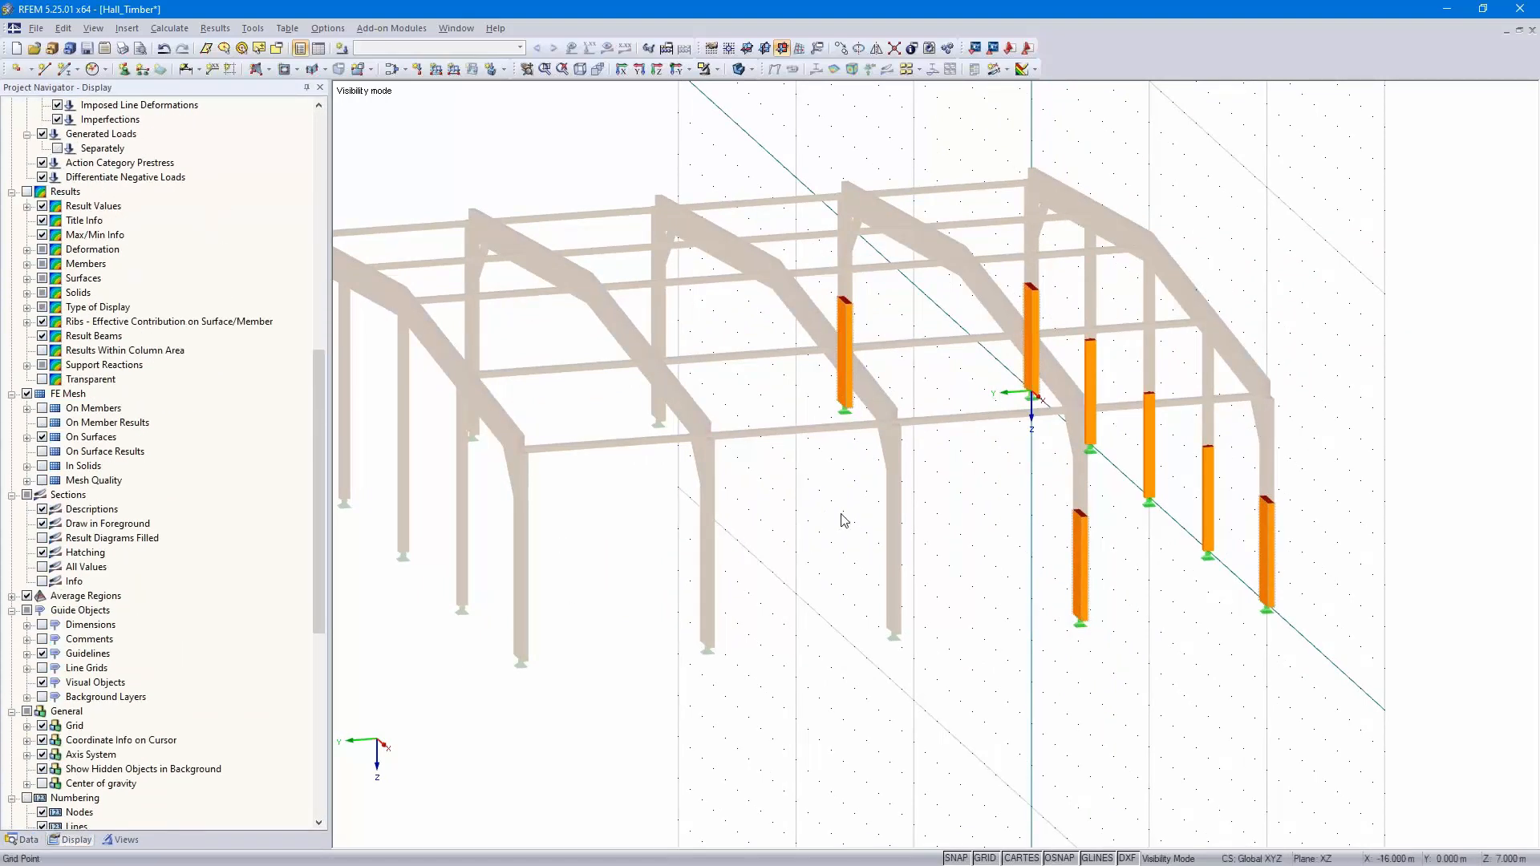
pyautogui.scroll(-11, 176, 544)
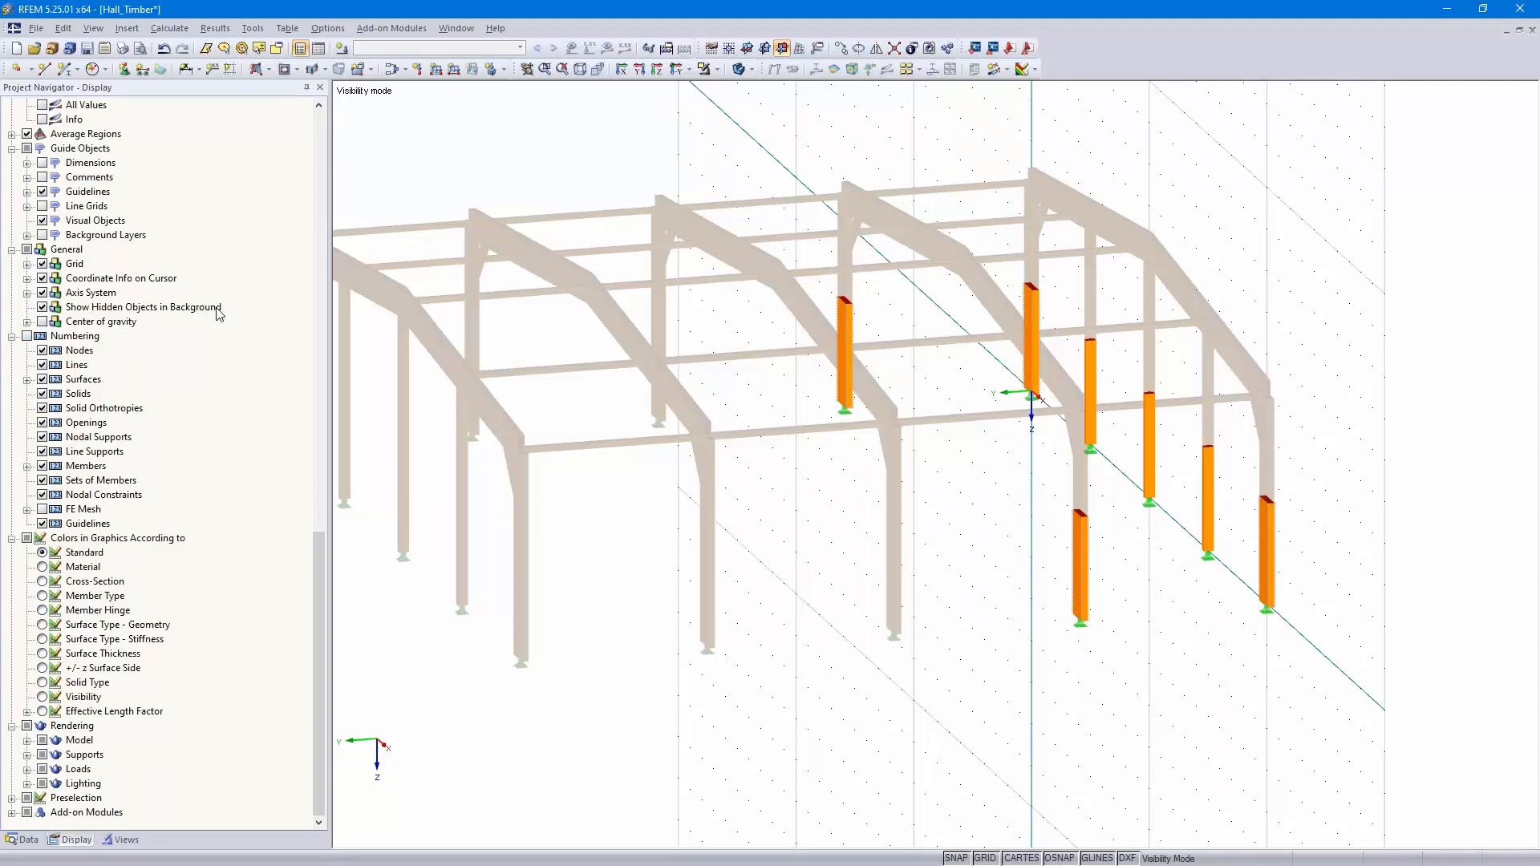
# Hide the background objects and copy the three lower gable post segments with supports once, using column foot nodes for a displacement of dY 4.5 m
pyautogui.click(42, 308)
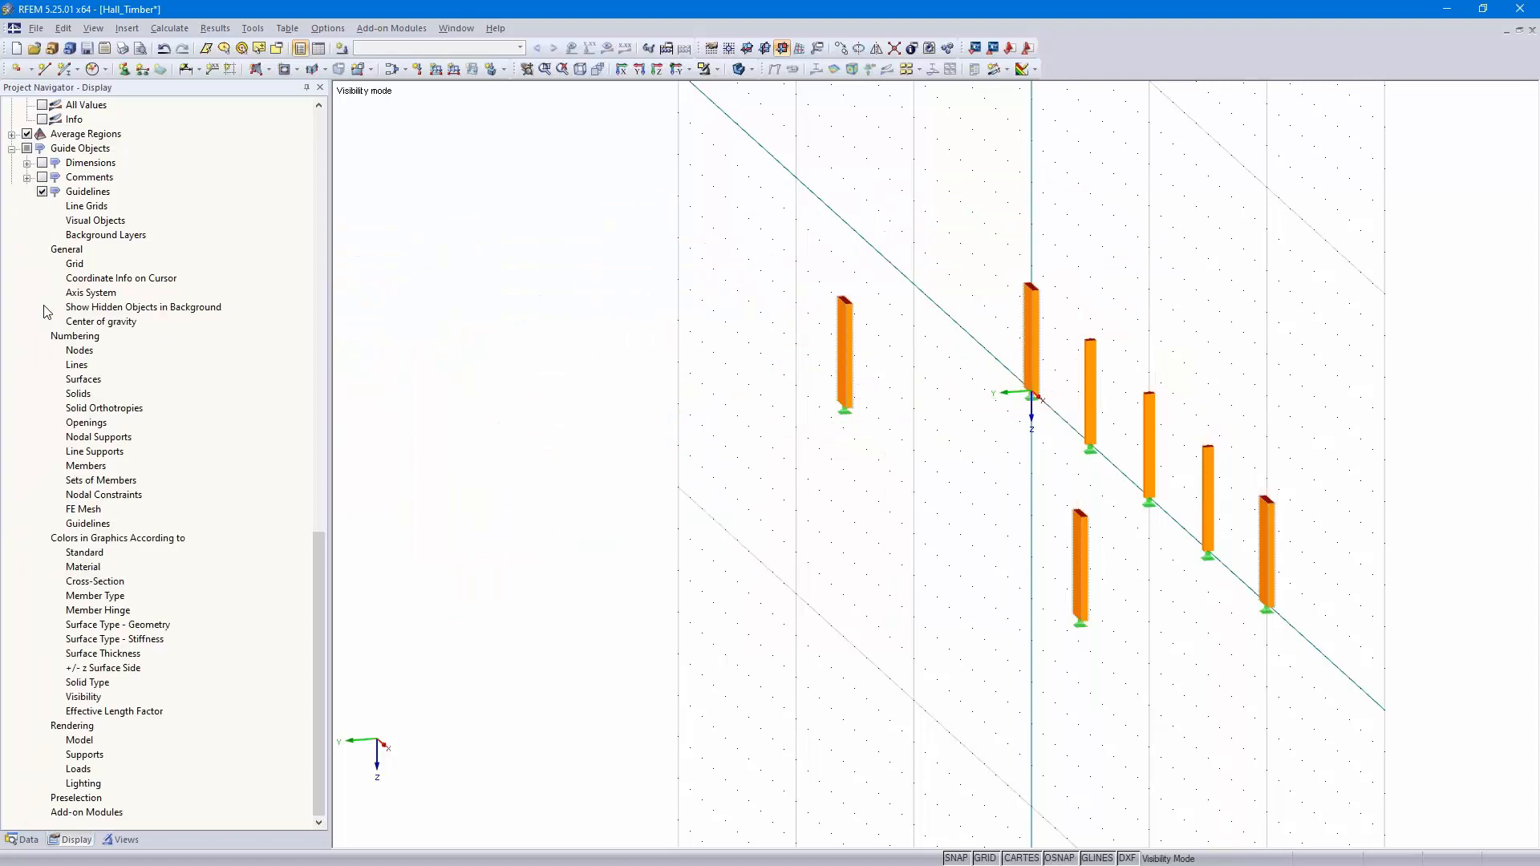
pyautogui.moveTo(954, 529); pyautogui.dragTo(832, 599, button='middle')
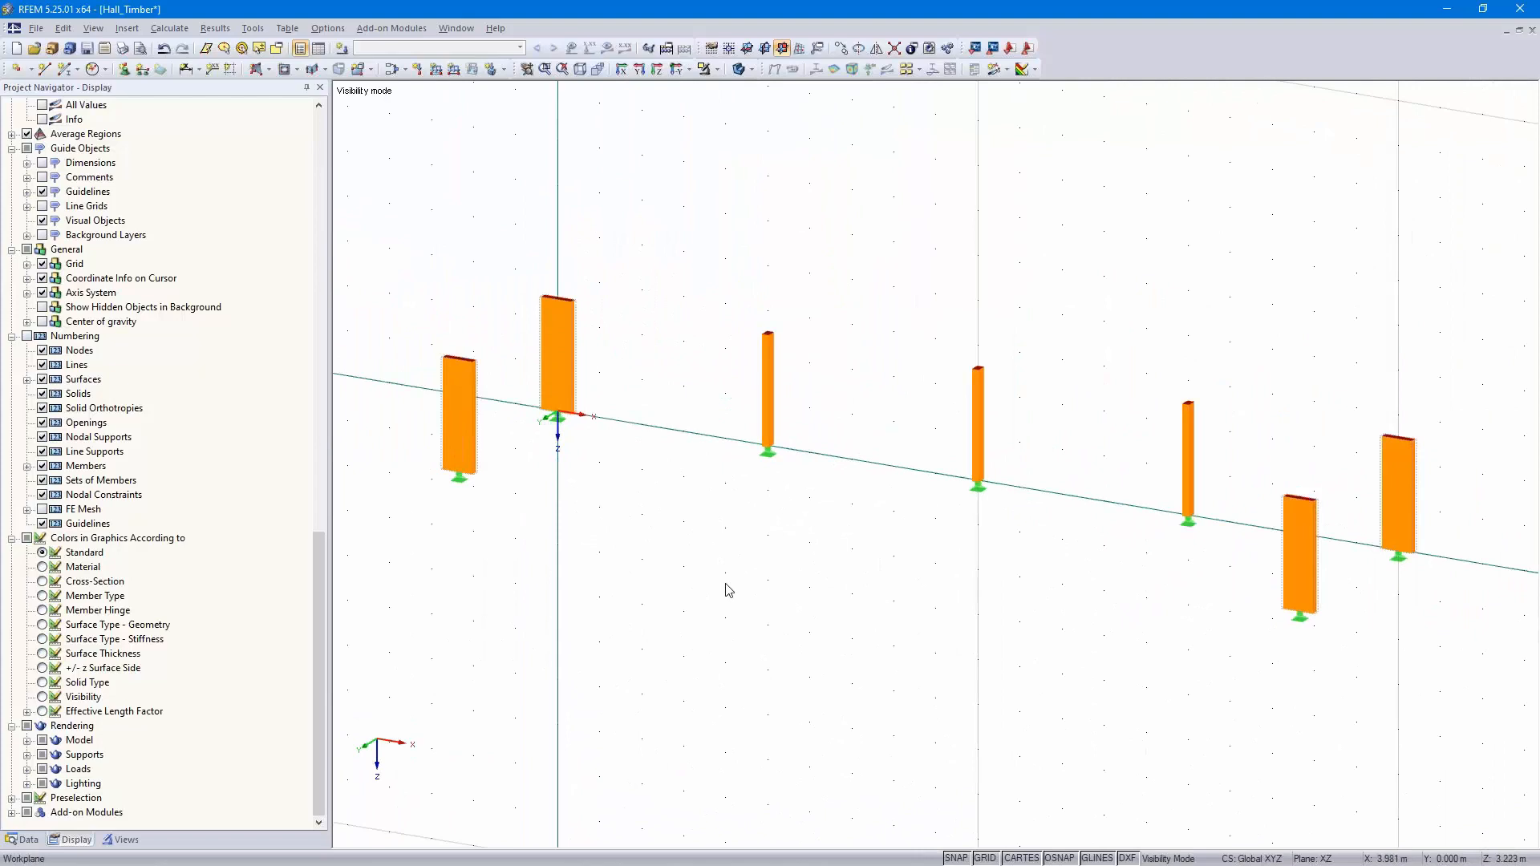
pyautogui.moveTo(706, 562); pyautogui.dragTo(1245, 255)
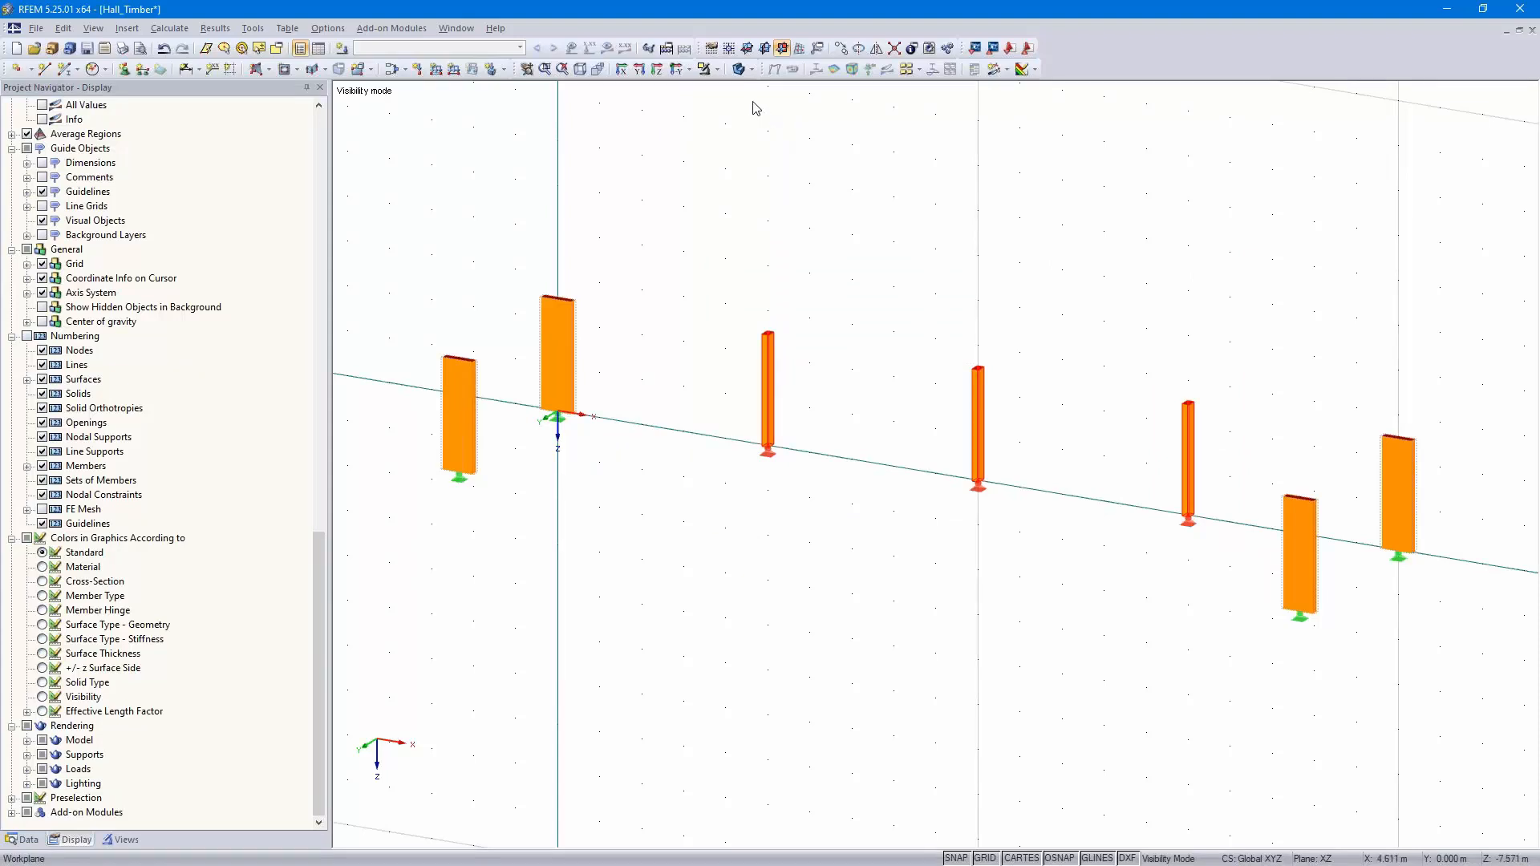
pyautogui.click(841, 48)
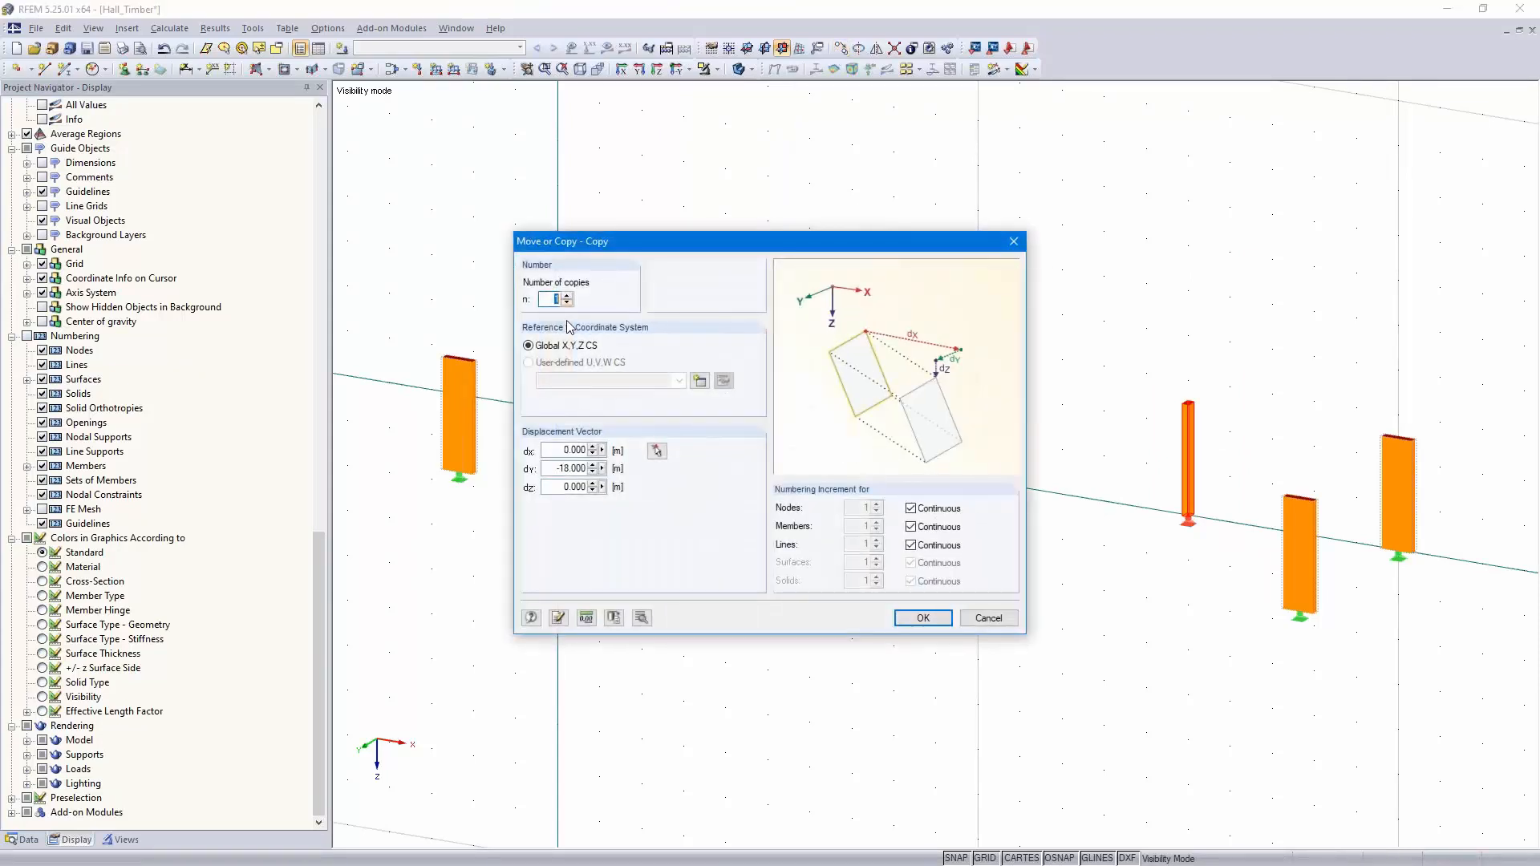
pyautogui.click(657, 451)
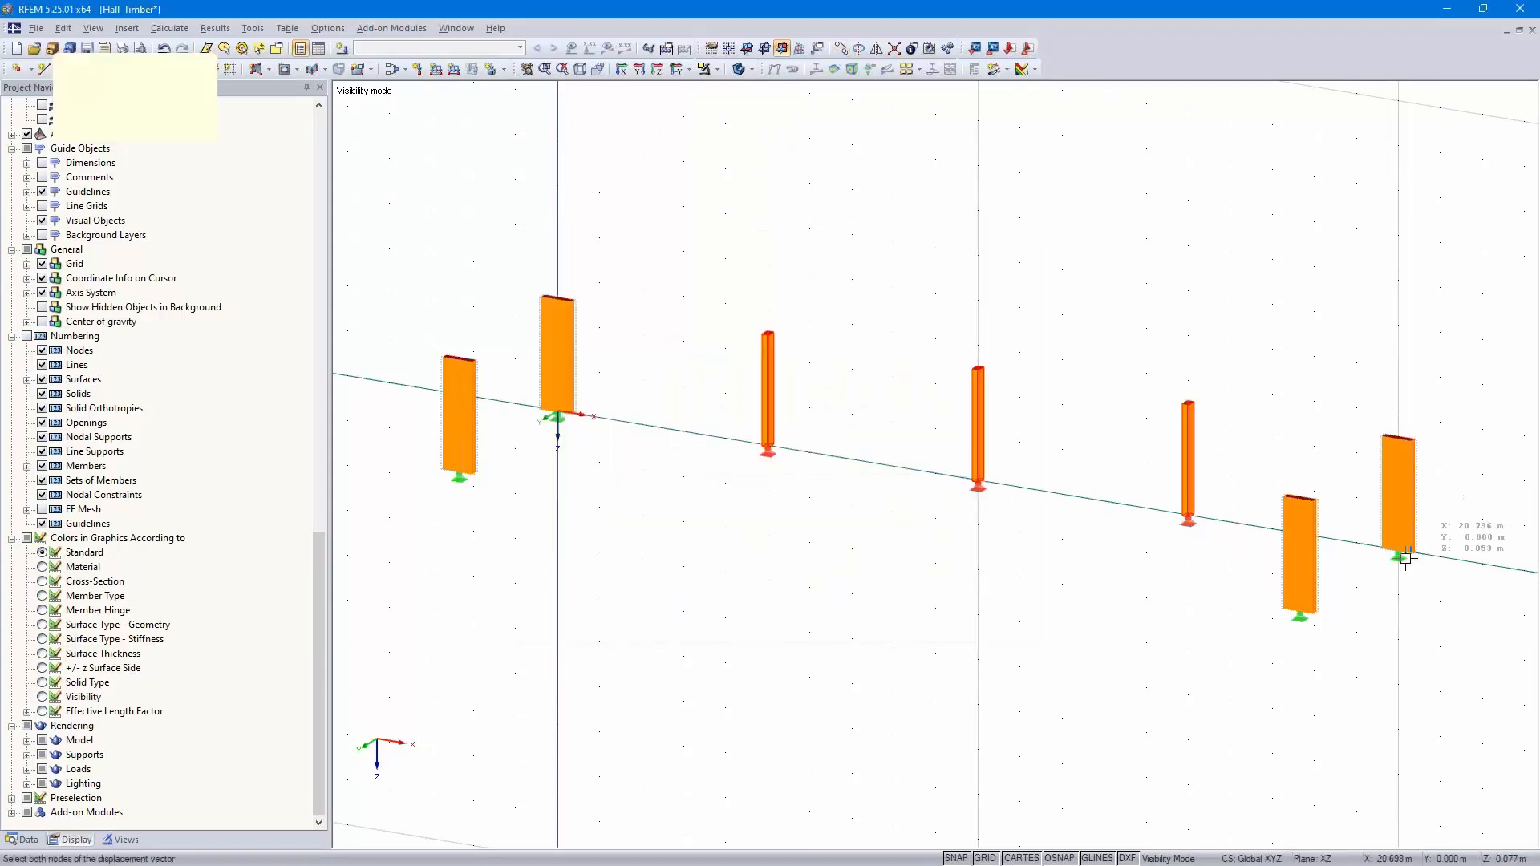
pyautogui.click(1299, 614)
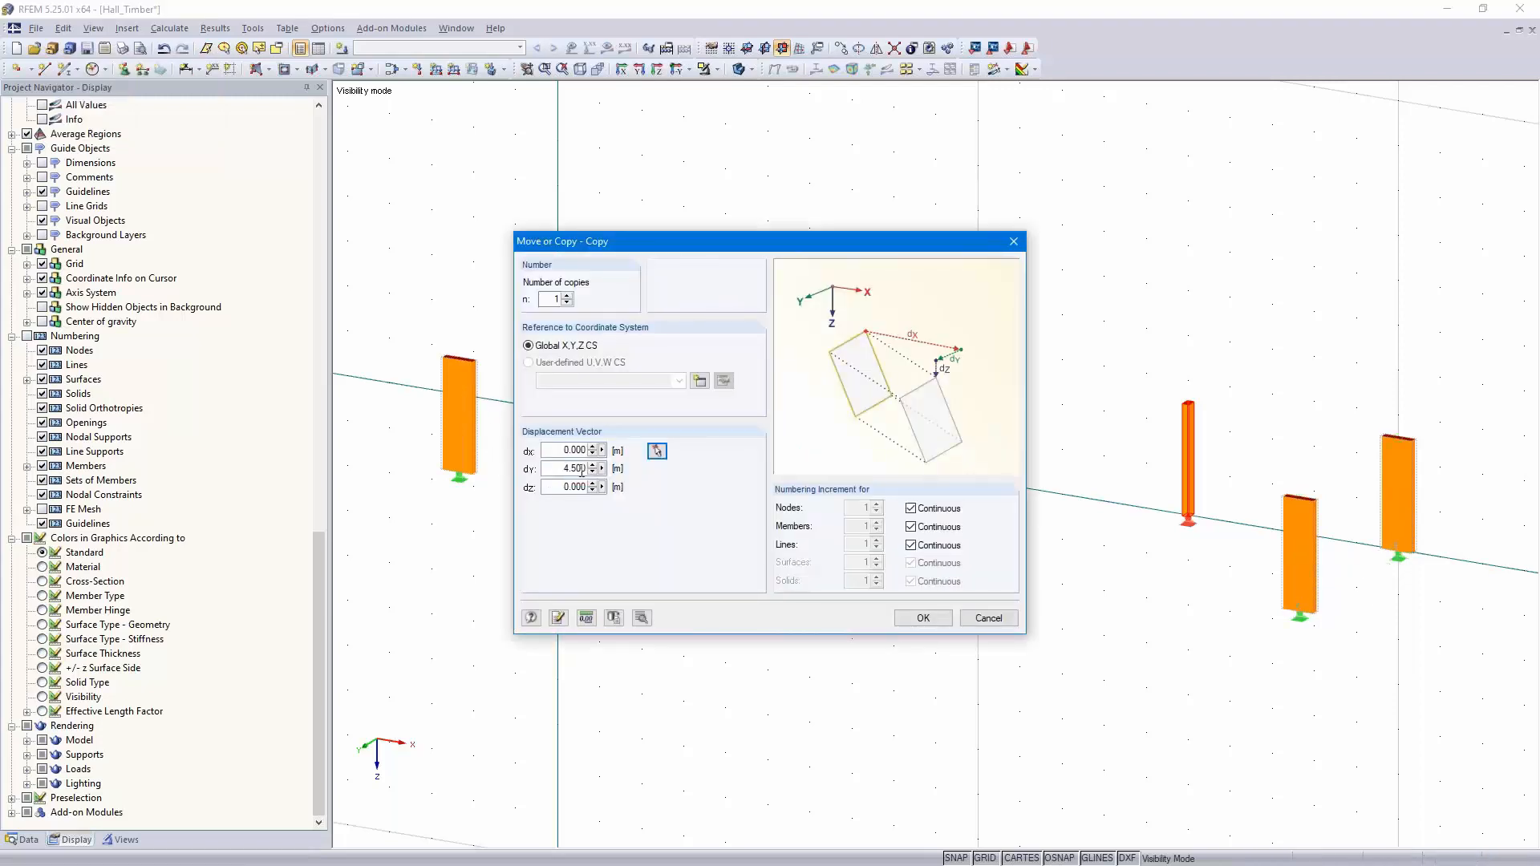
pyautogui.click(906, 616)
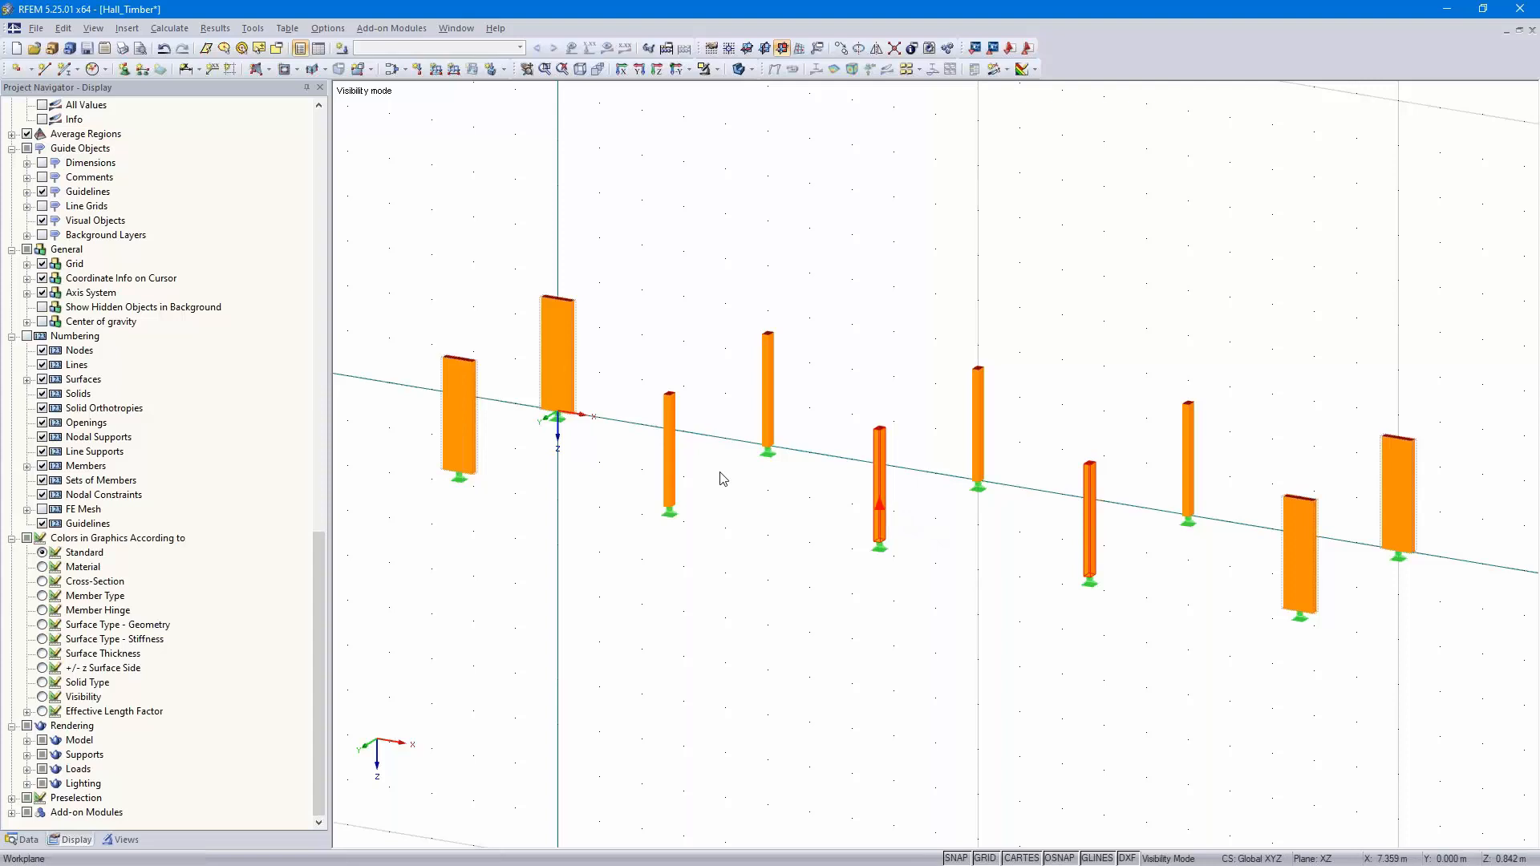
# Assign the three copied posts a new parametric timber rectangle cross-section, 140/140 mm, in Poplar and Softwood Timber C24
pyautogui.doubleClick(672, 471)
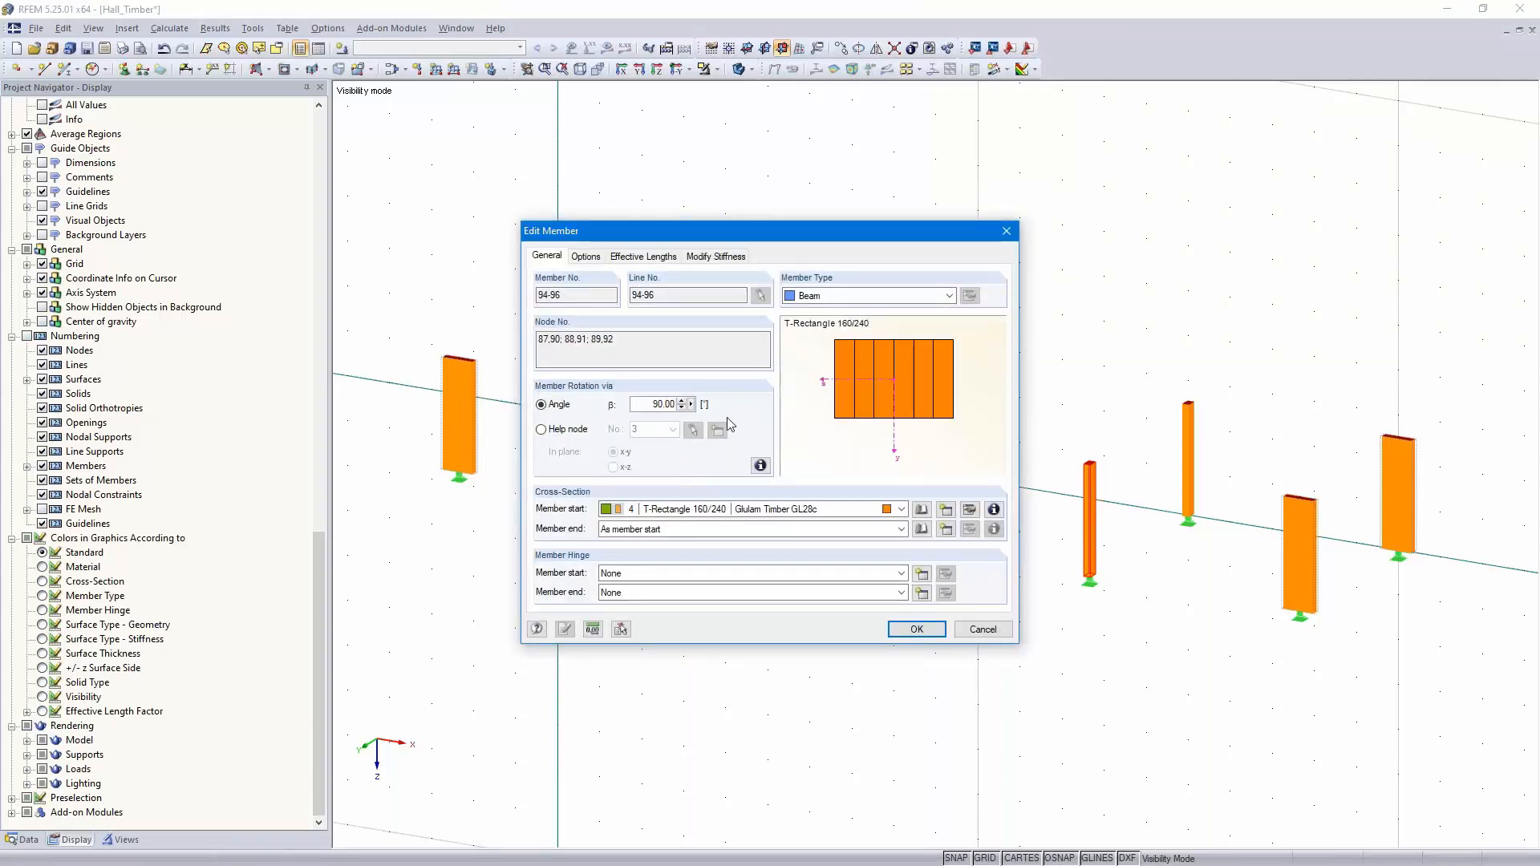
pyautogui.click(921, 511)
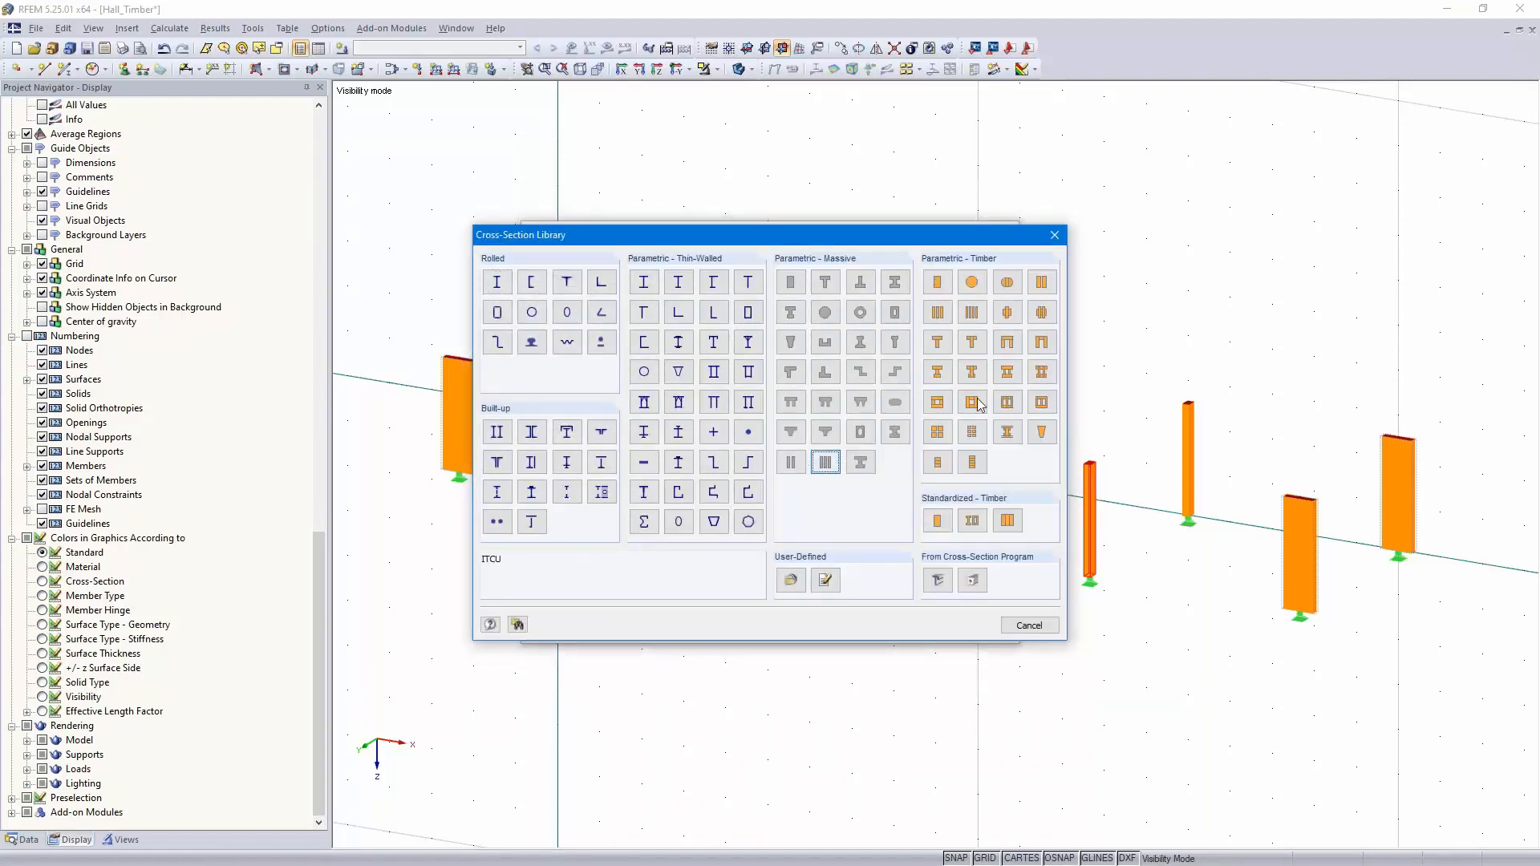
pyautogui.click(937, 281)
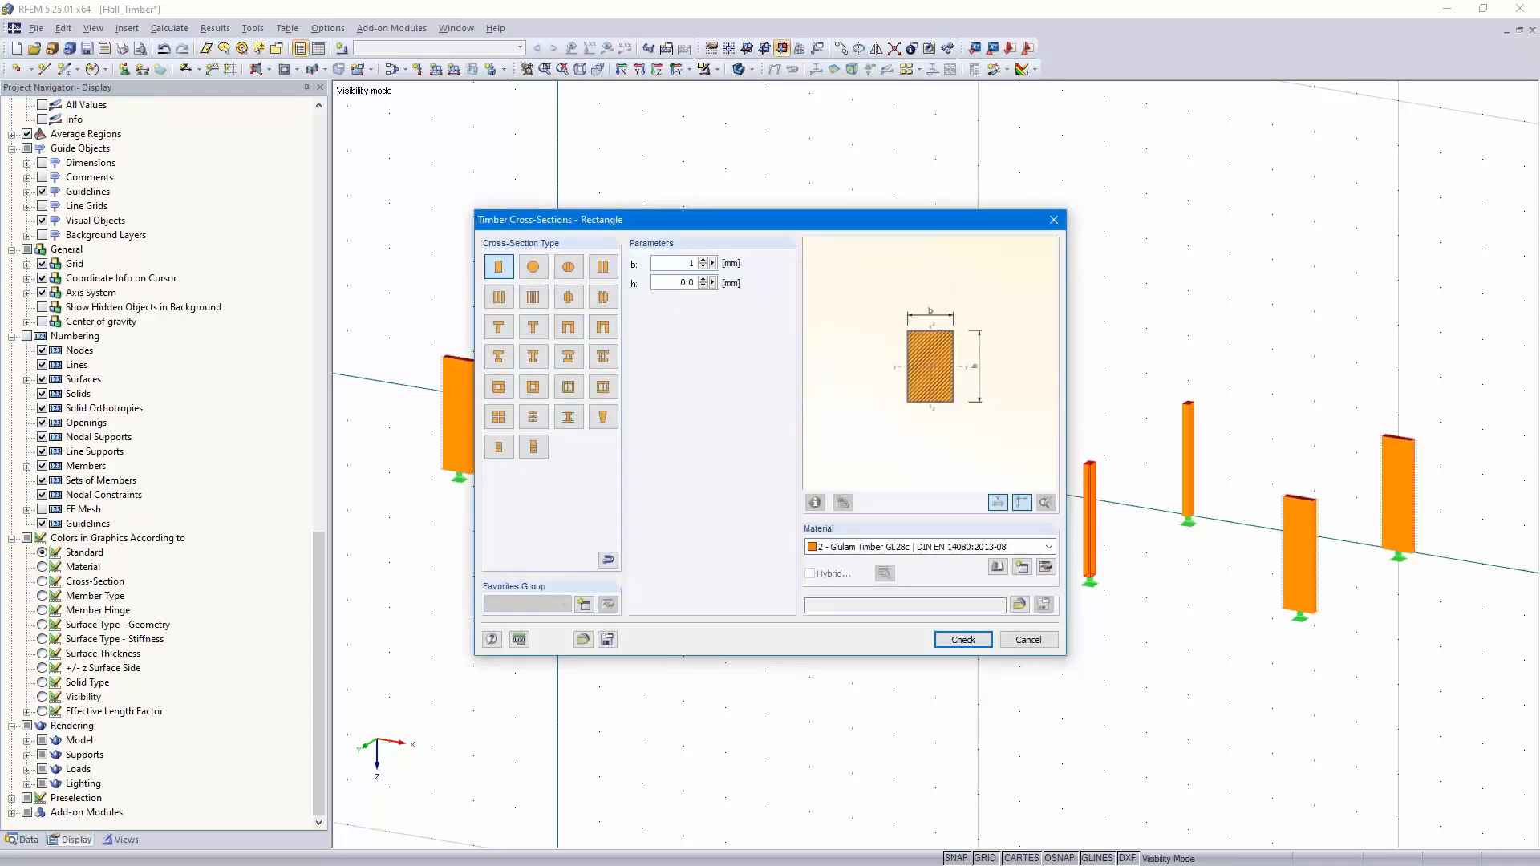
pyautogui.write('140')
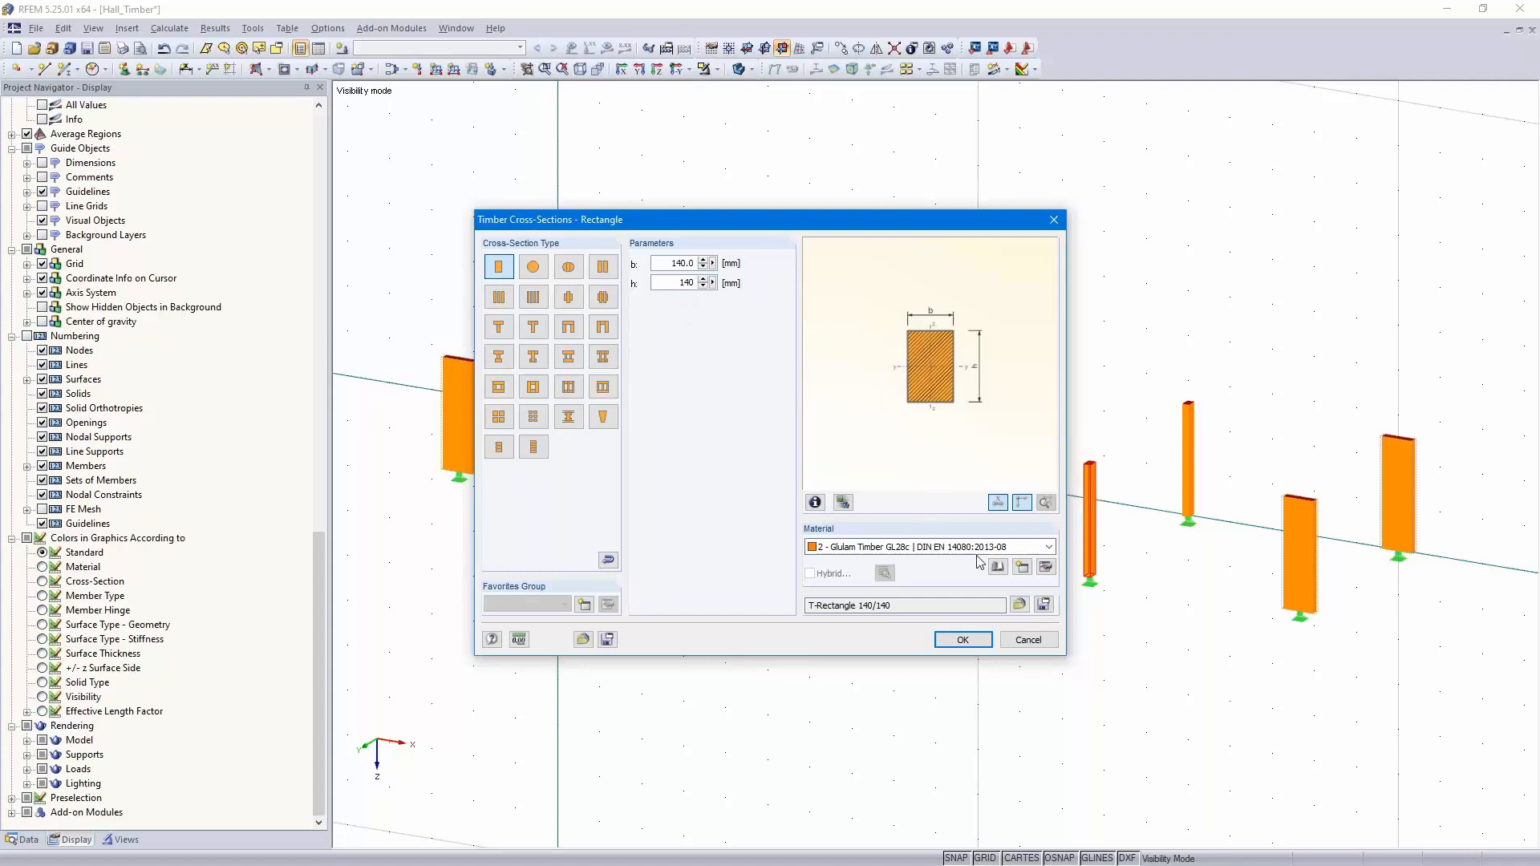
pyautogui.click(975, 548)
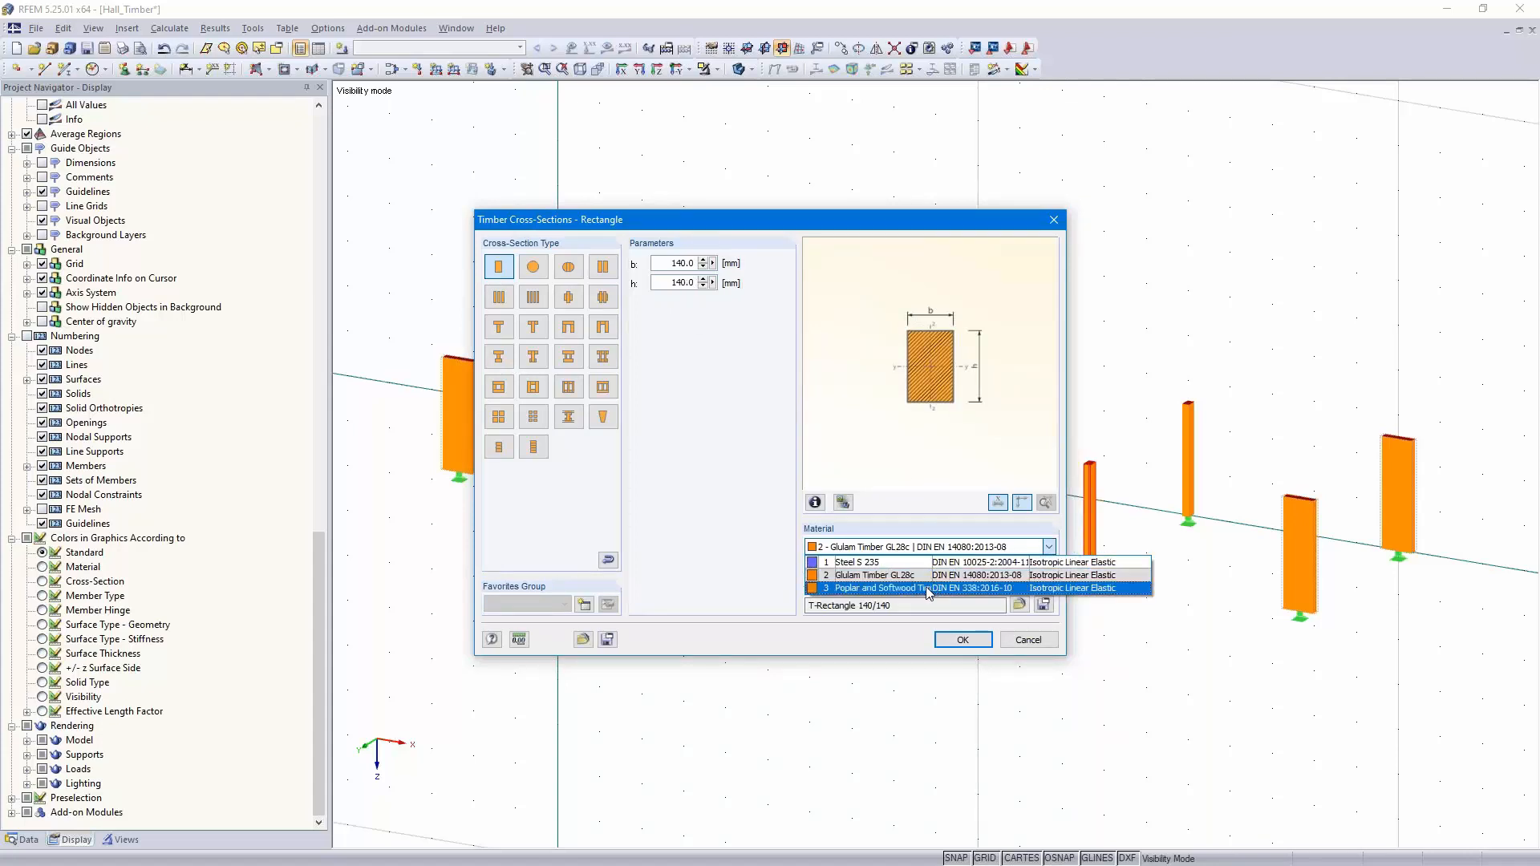
pyautogui.click(927, 589)
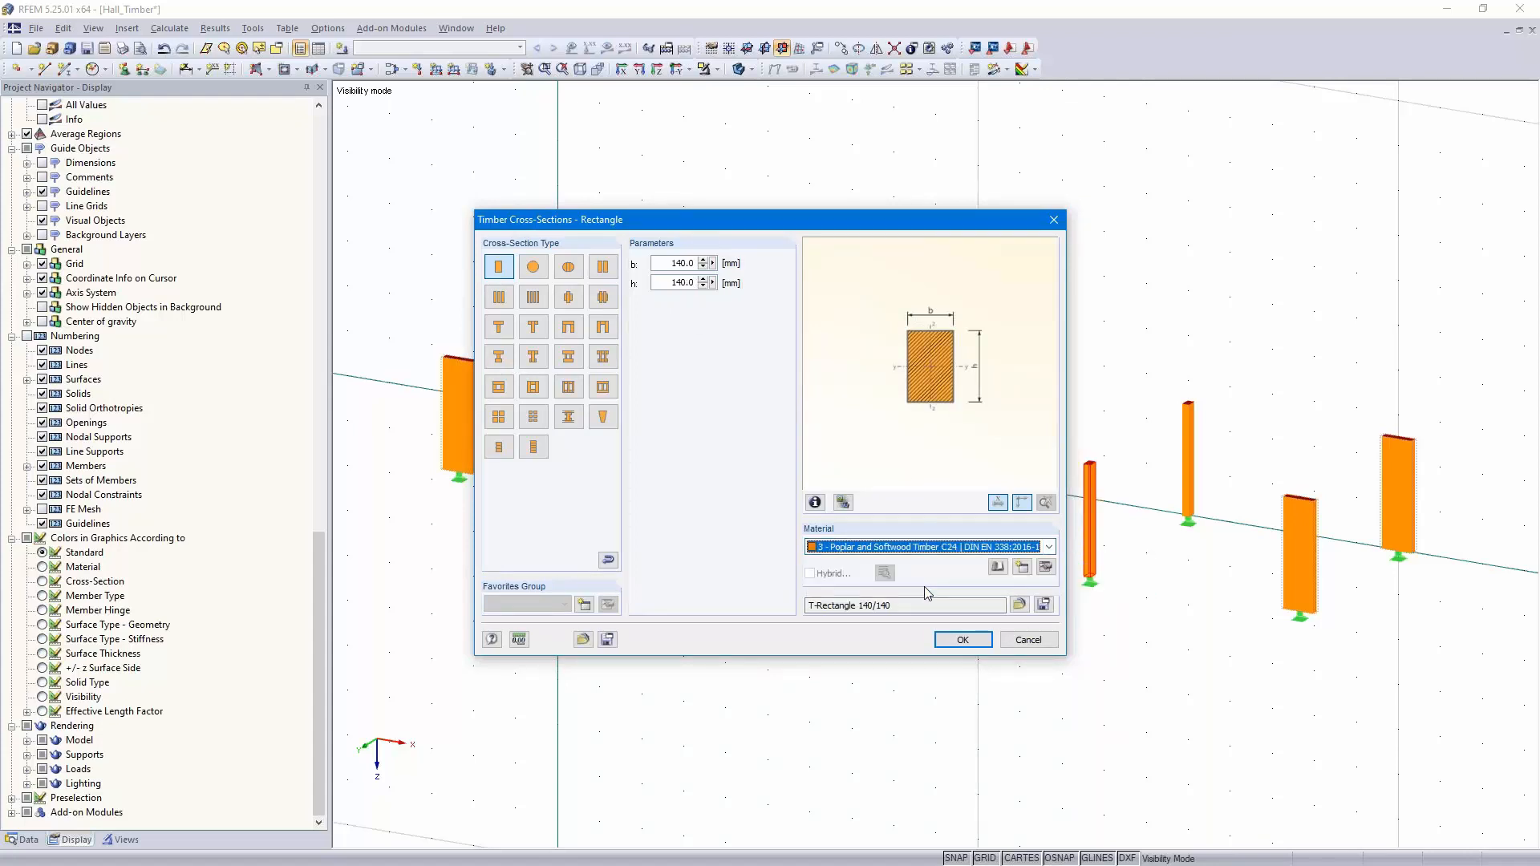
pyautogui.click(963, 640)
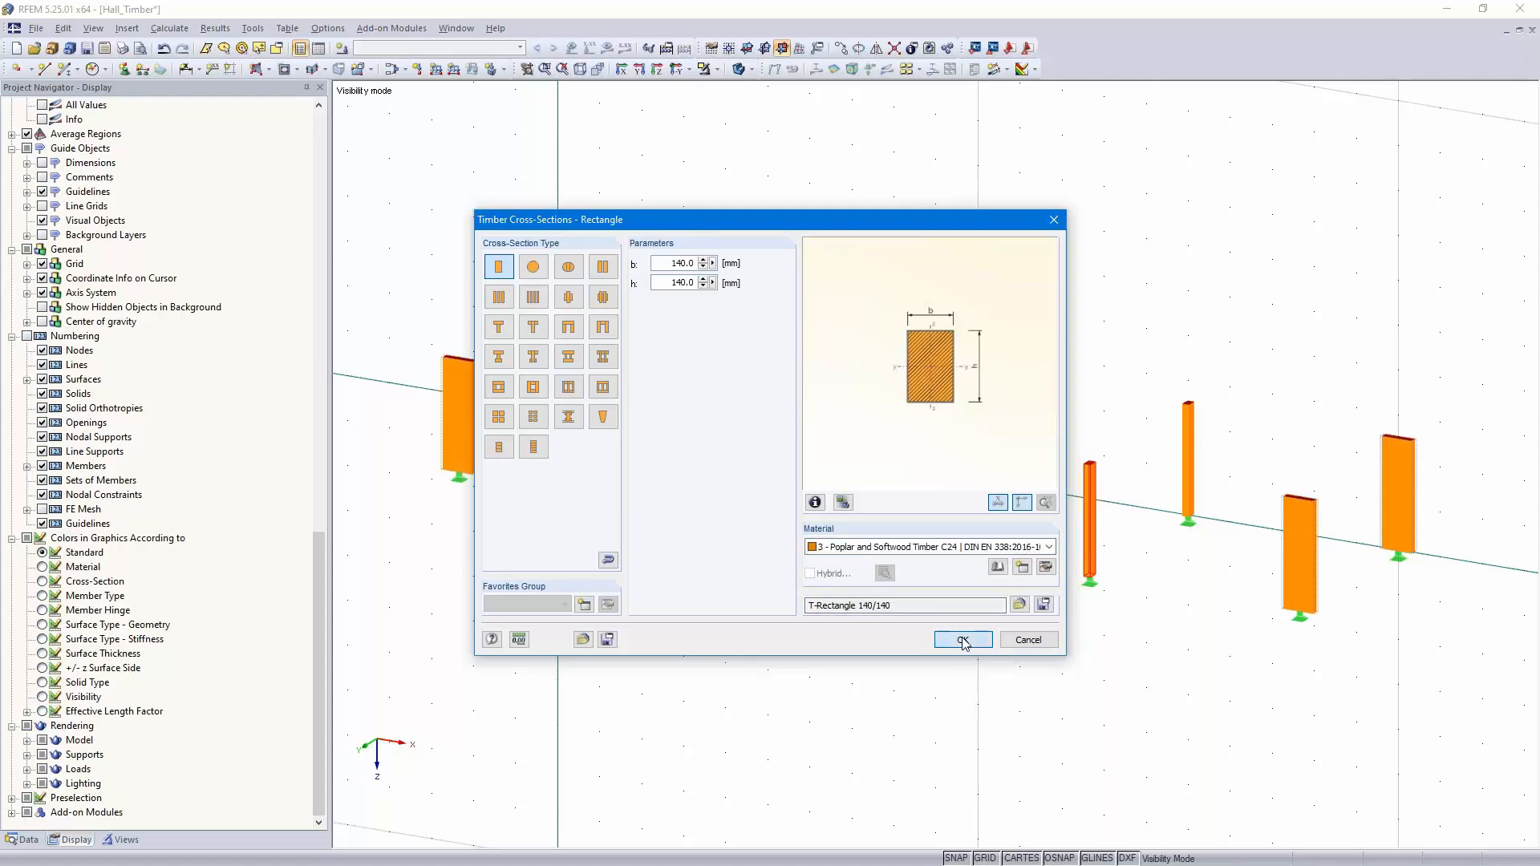
pyautogui.click(917, 629)
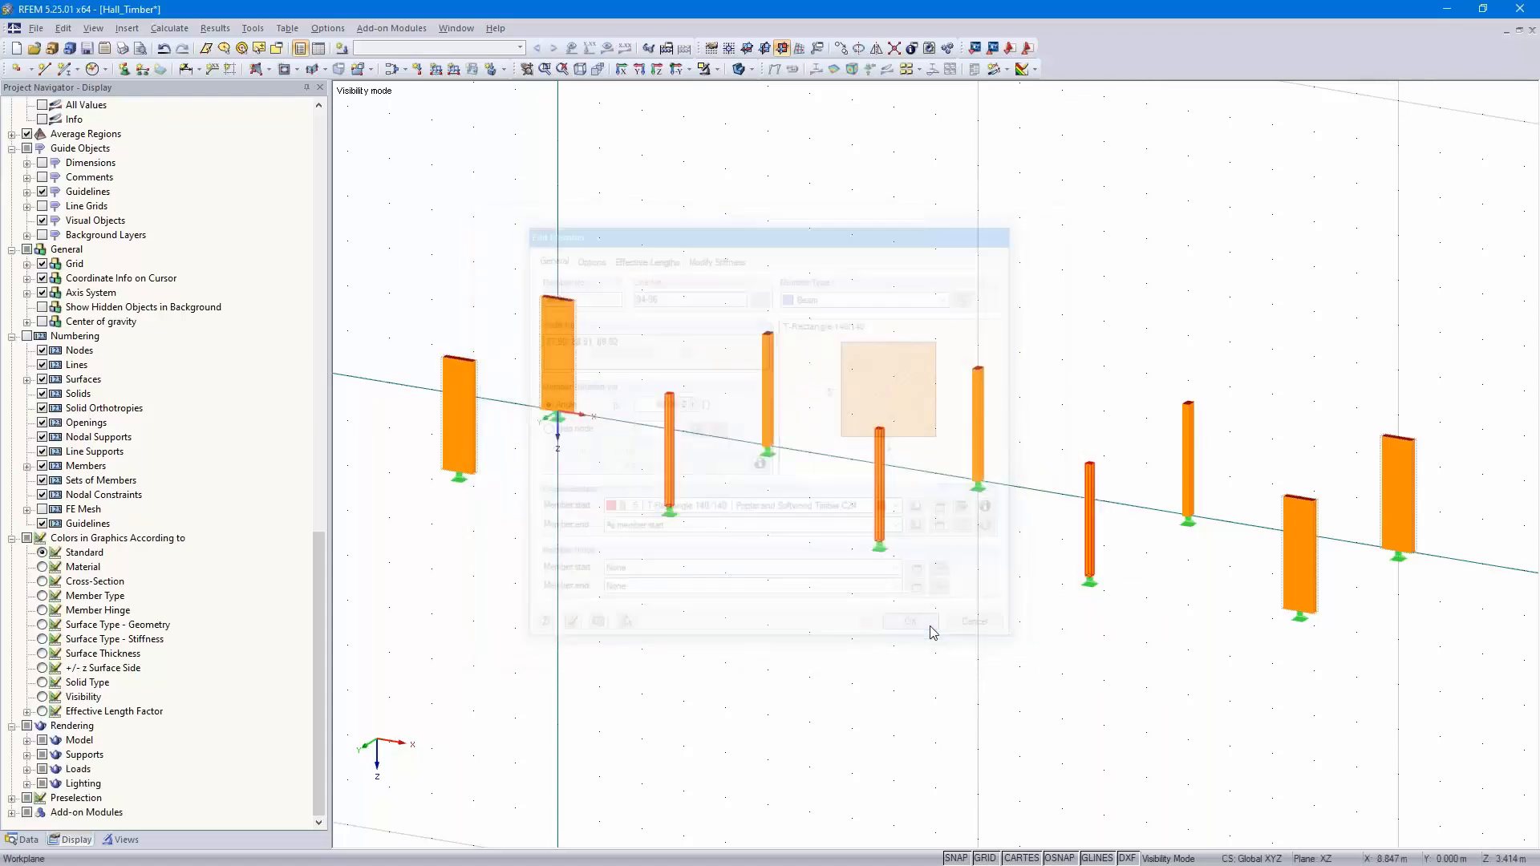
# Check the cross-section of an original gable post, and cancel the visibility mode to display the whole hall
pyautogui.doubleClick(1190, 467)
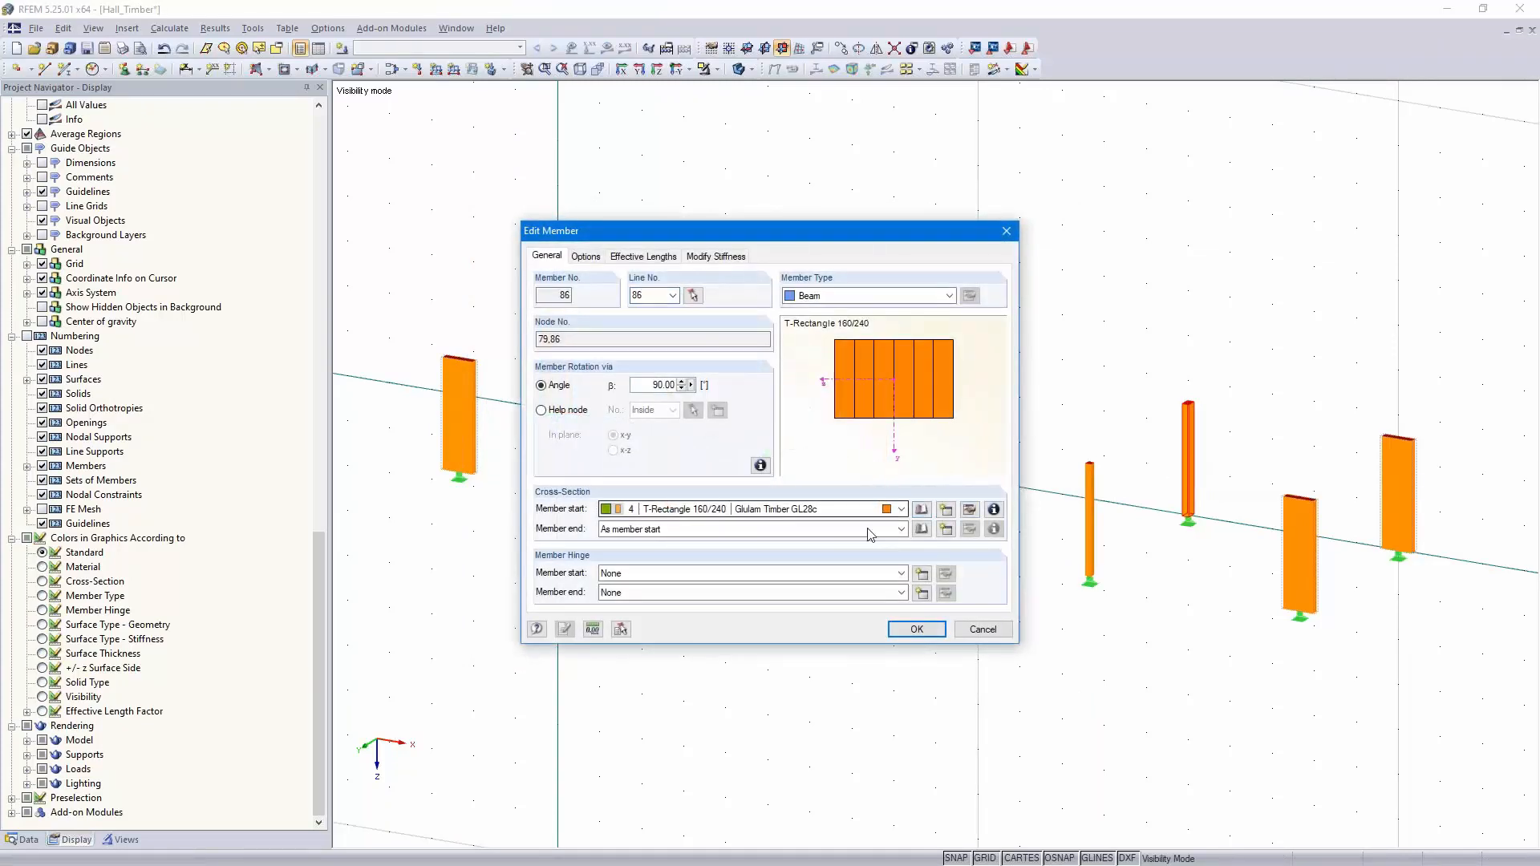
pyautogui.click(984, 629)
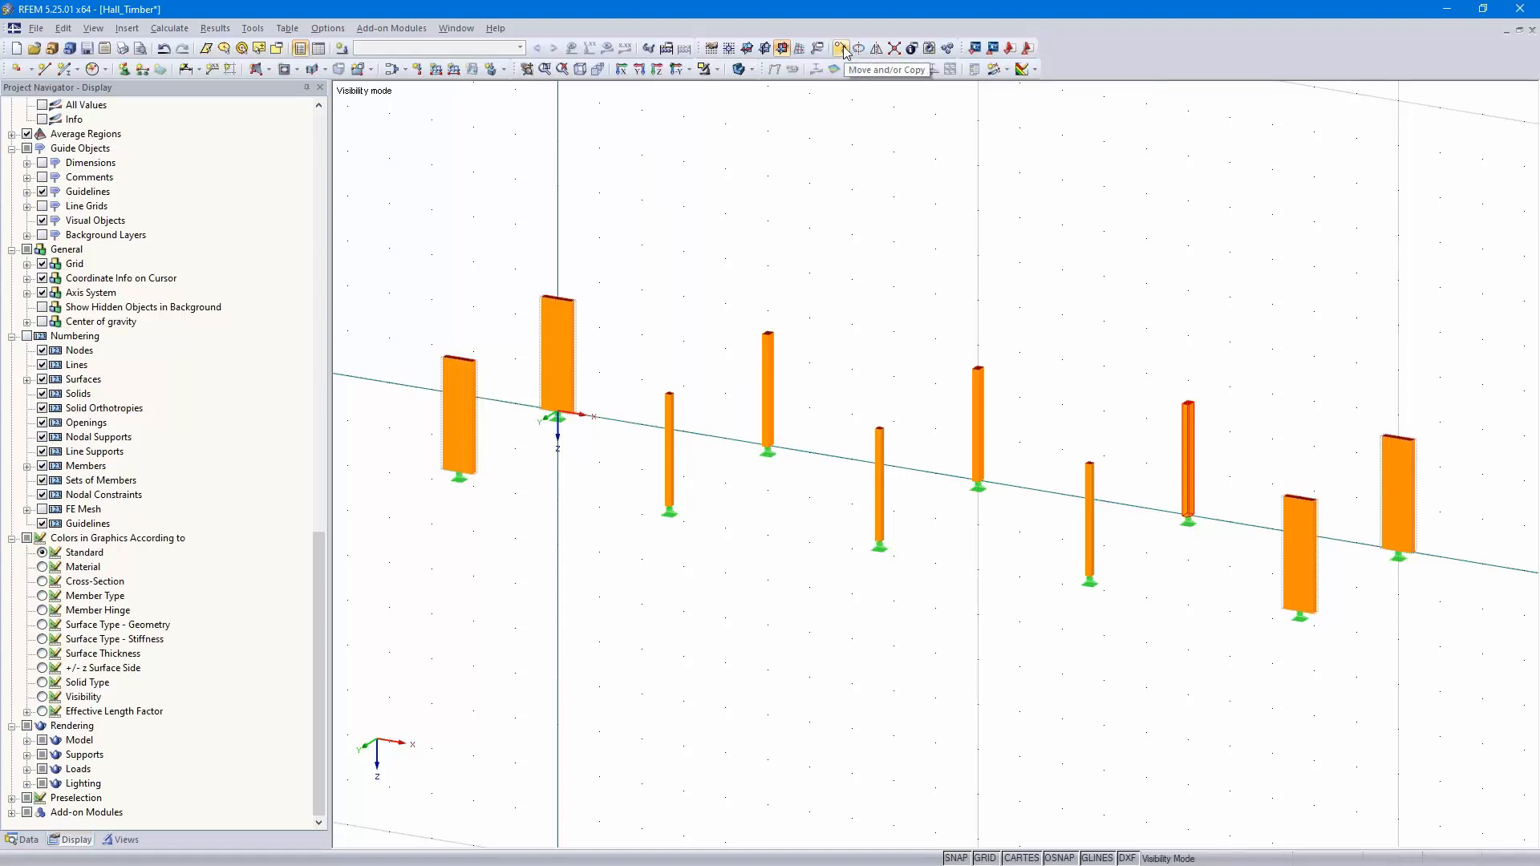
pyautogui.click(716, 70)
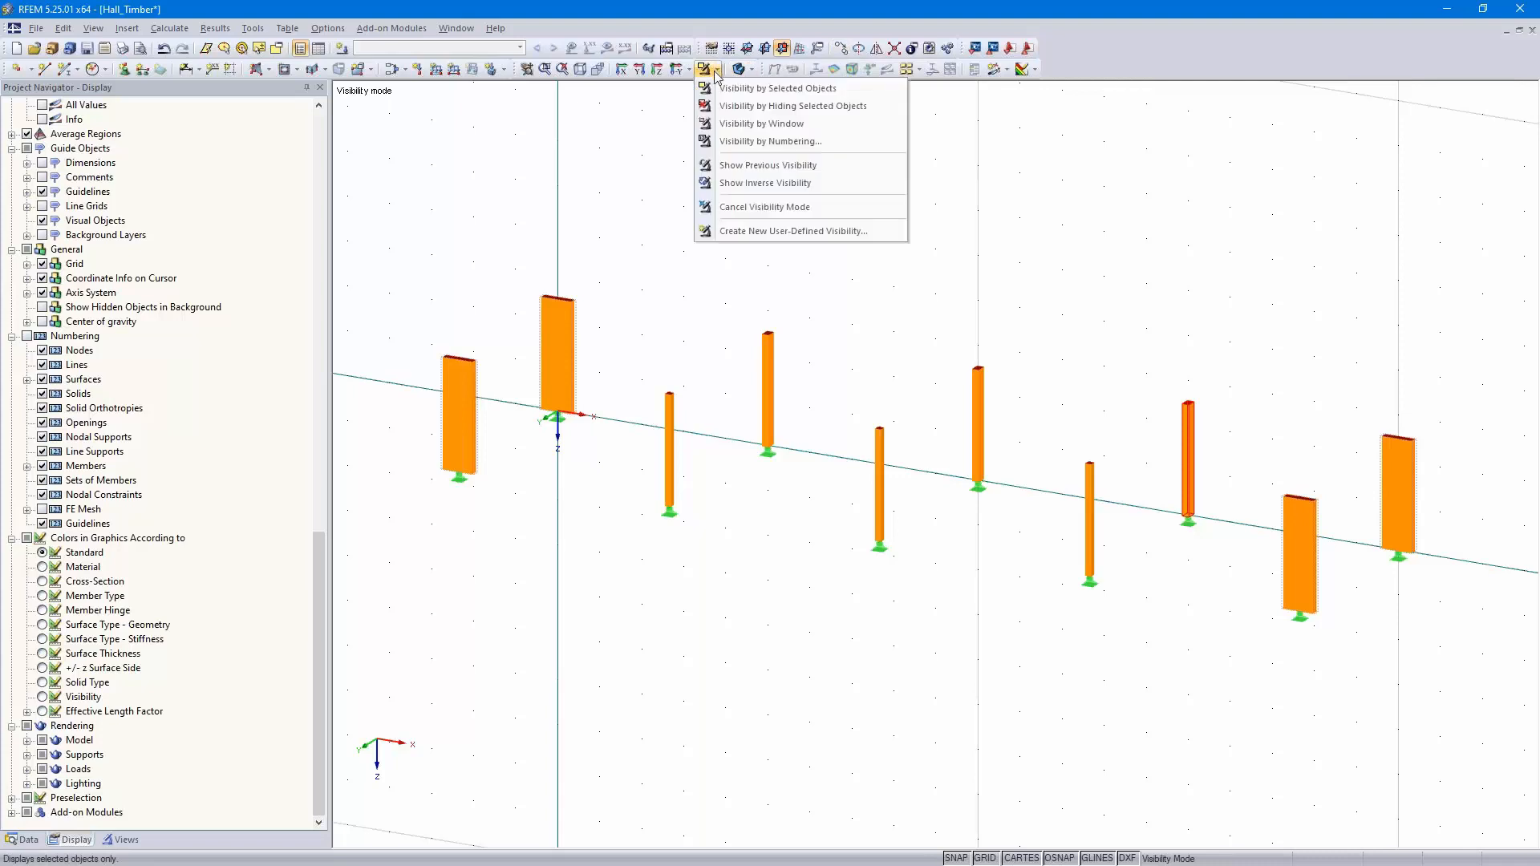
pyautogui.click(765, 207)
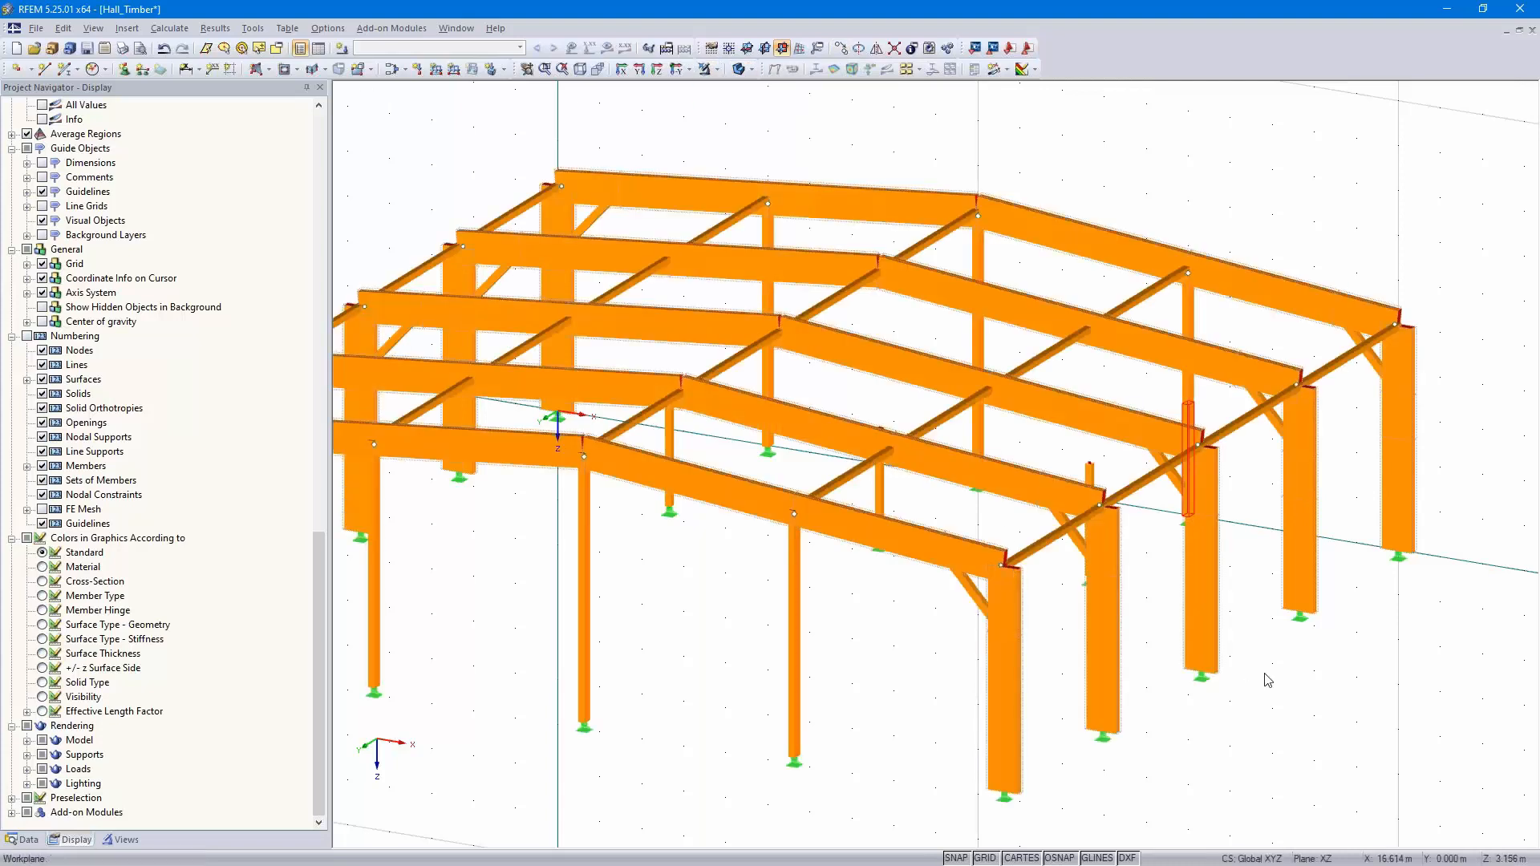
pyautogui.keyDown('ctrl'); pyautogui.moveTo(1269, 677); pyautogui.dragTo(1377, 579, button='middle'); pyautogui.keyUp('ctrl')
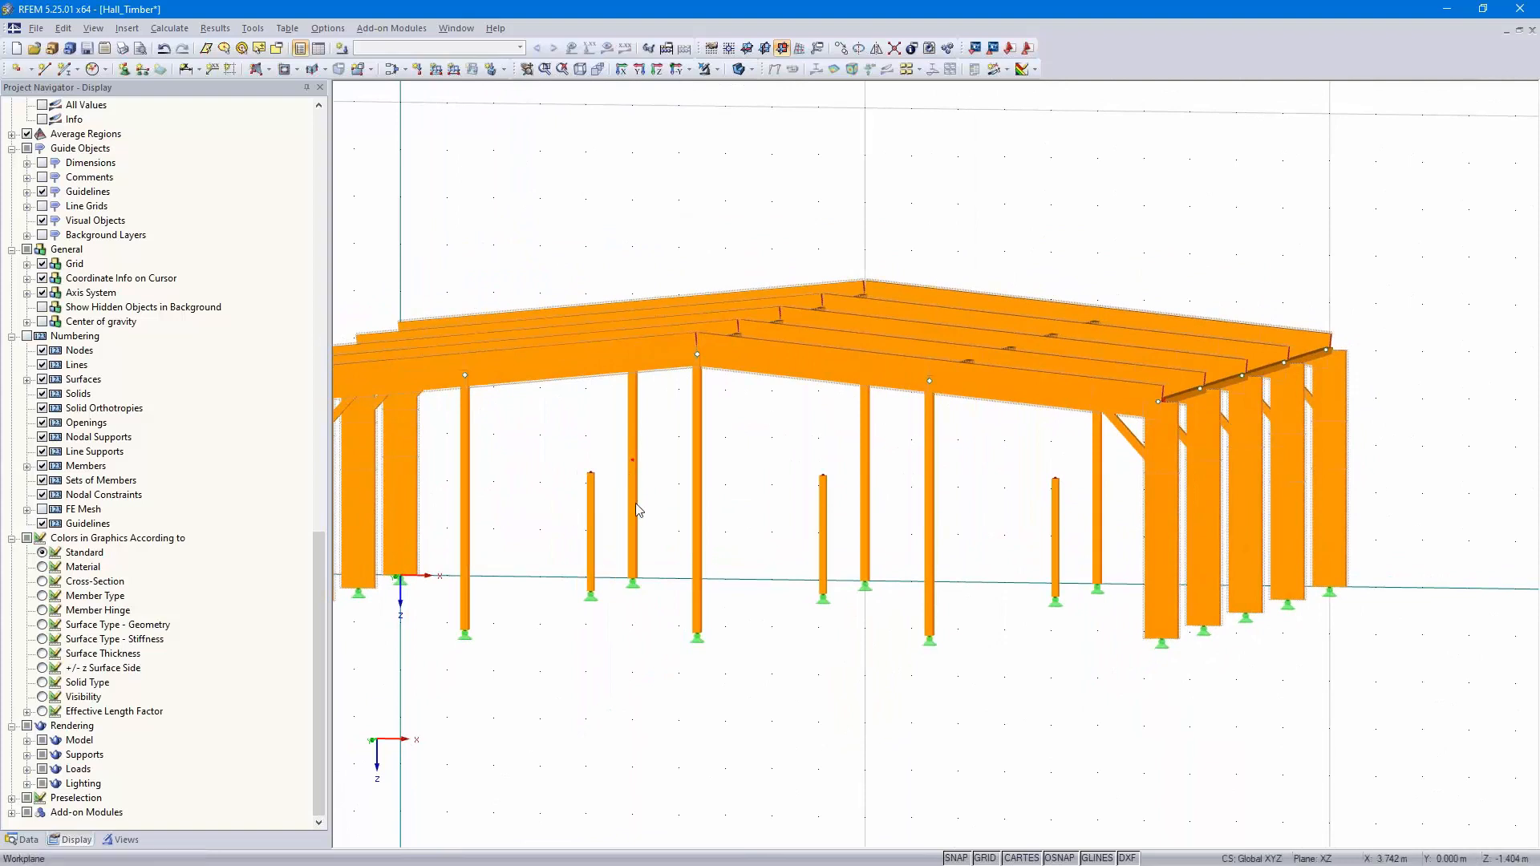
pyautogui.keyDown('ctrl'); pyautogui.moveTo(653, 647); pyautogui.dragTo(592, 466, button='middle'); pyautogui.keyUp('ctrl')
pyautogui.press('Escape')
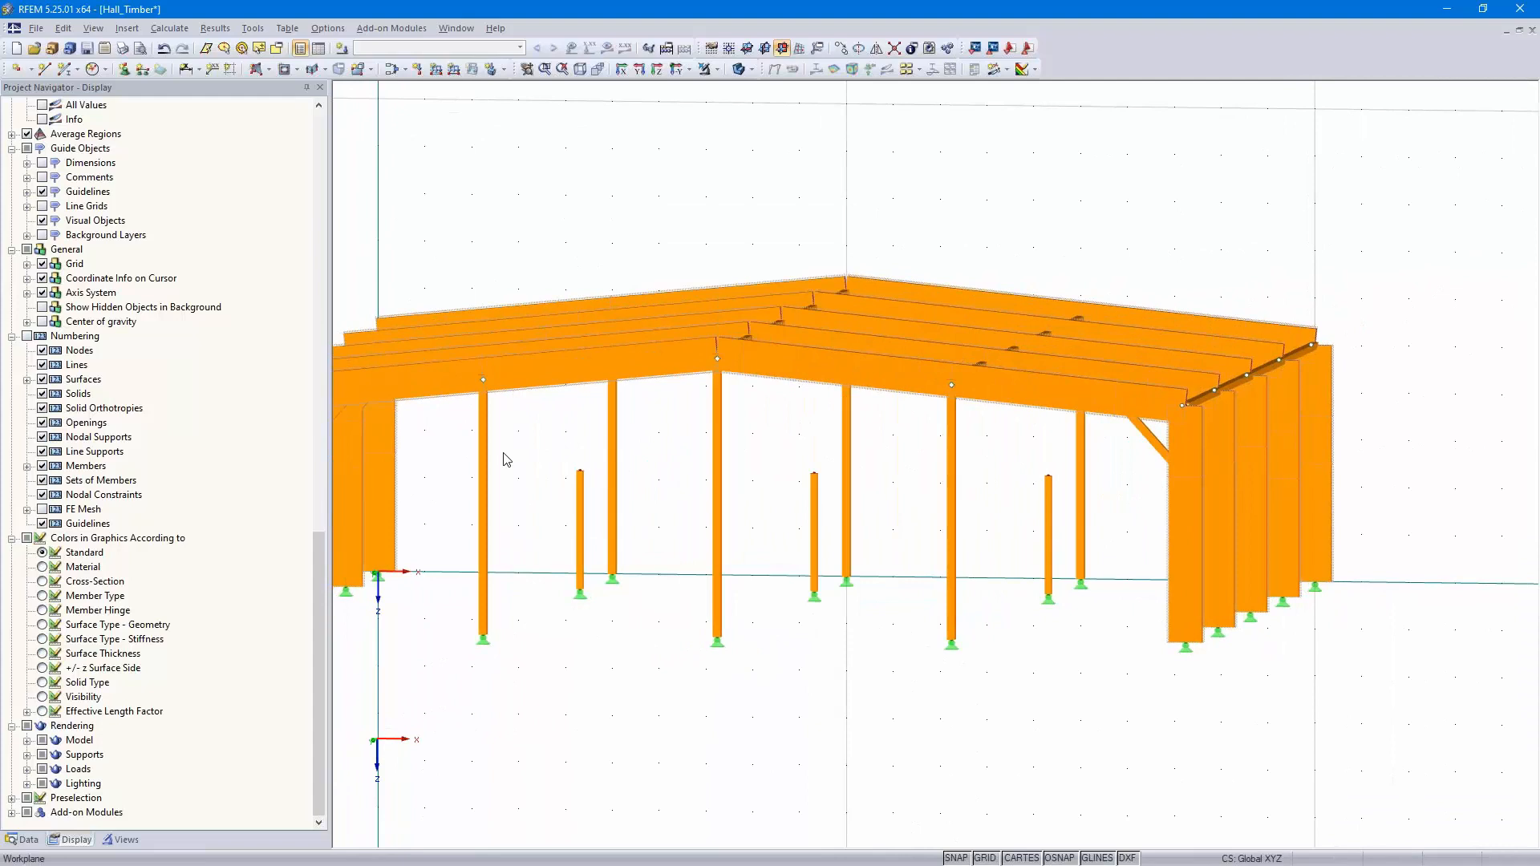
# Isolate the gable posts using the generated visibility for members with cross-section 4, T-Rectangle 160/240
pyautogui.click(122, 840)
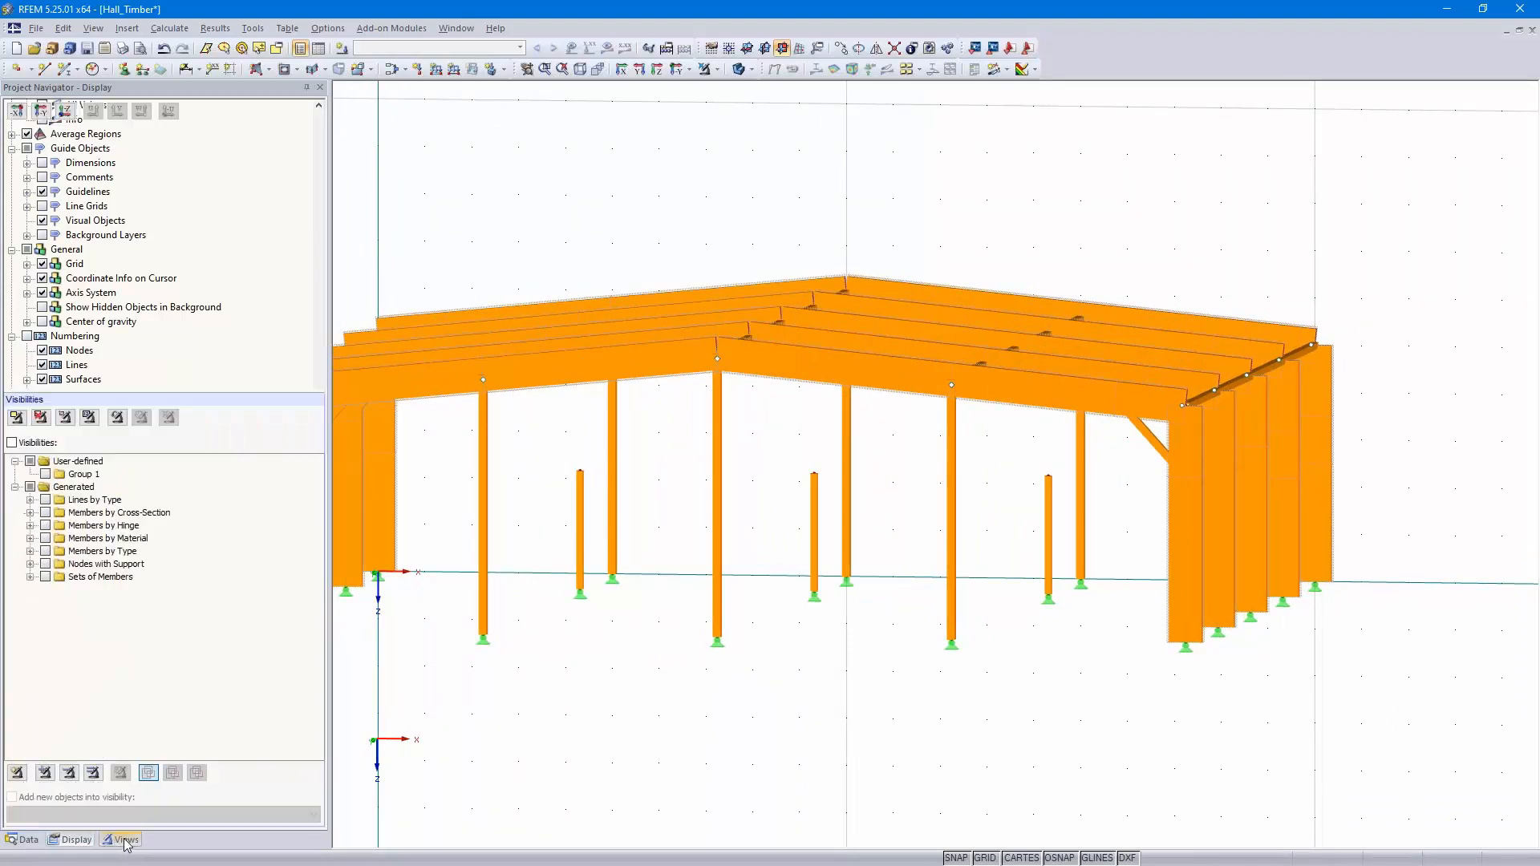
pyautogui.click(30, 513)
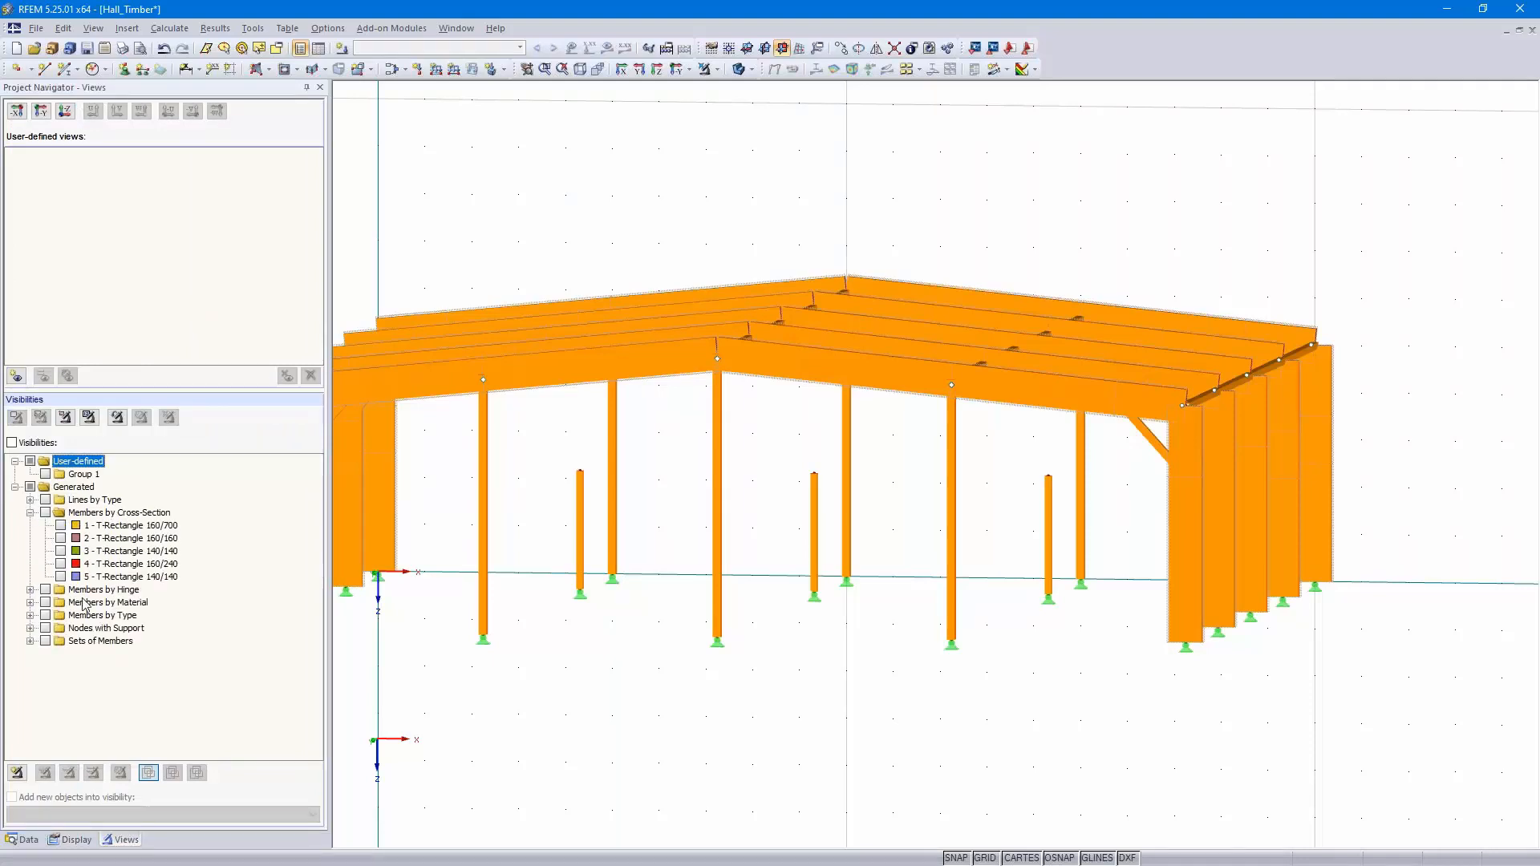
pyautogui.click(61, 565)
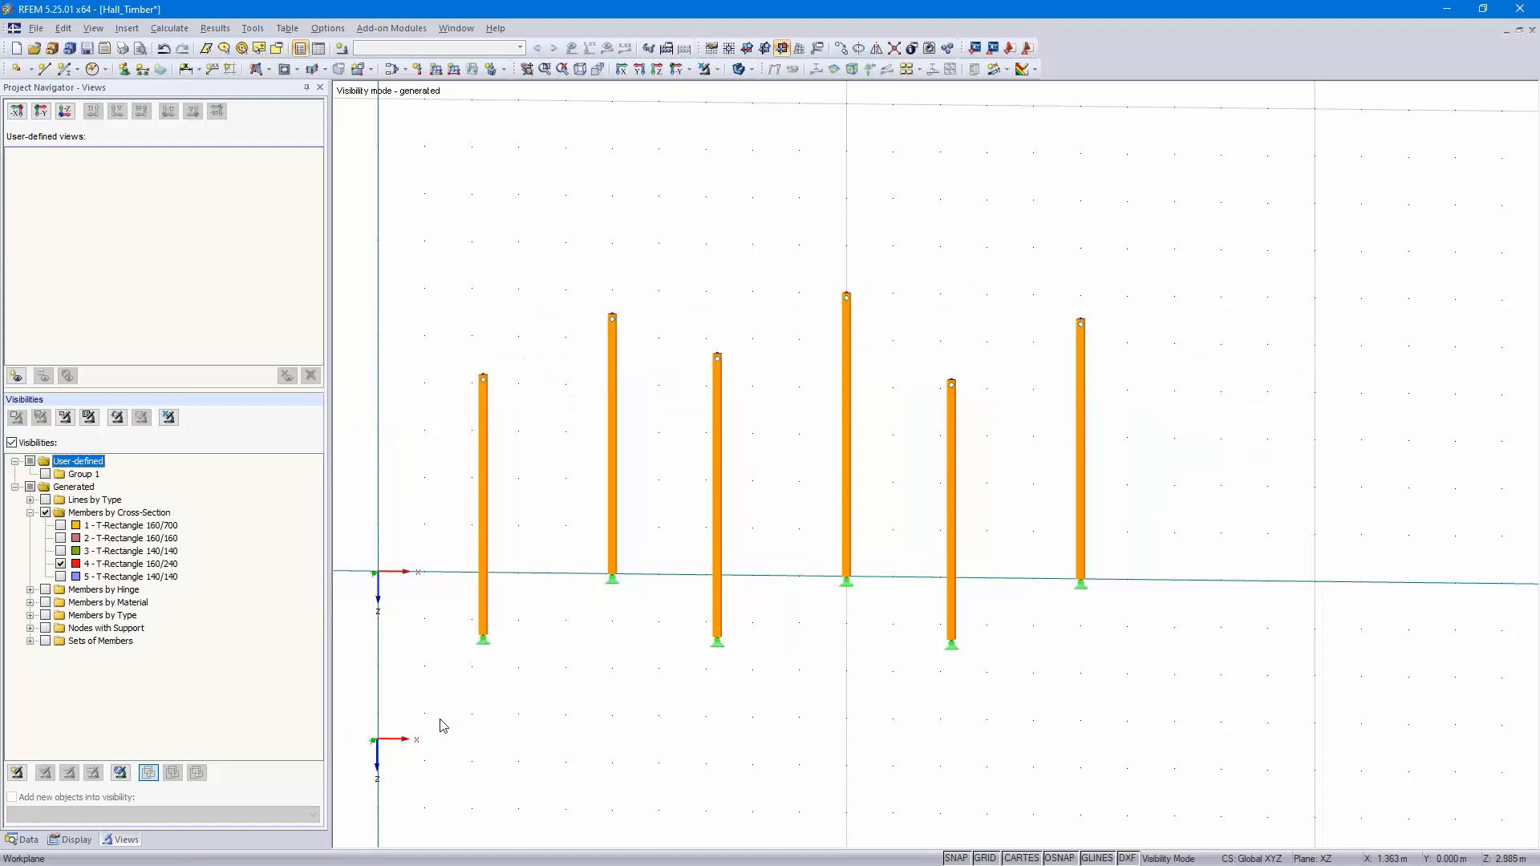
# Select all isolated gable posts and change their T-Rectangle 160/240 cross-section material to Poplar and Softwood Timber C24
pyautogui.moveTo(440, 725); pyautogui.dragTo(1374, 185)
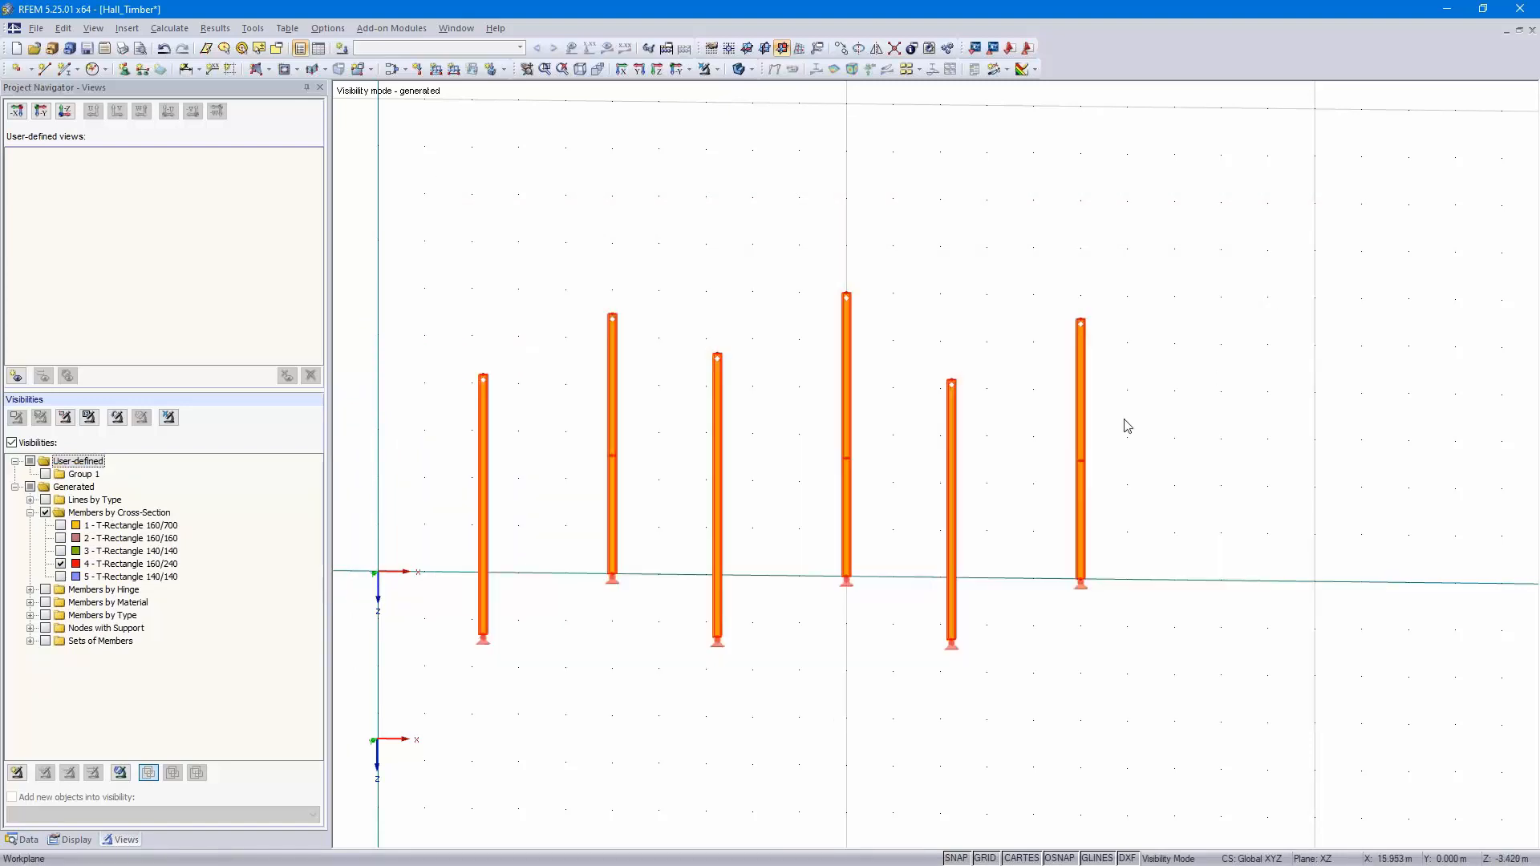
pyautogui.doubleClick(1082, 425)
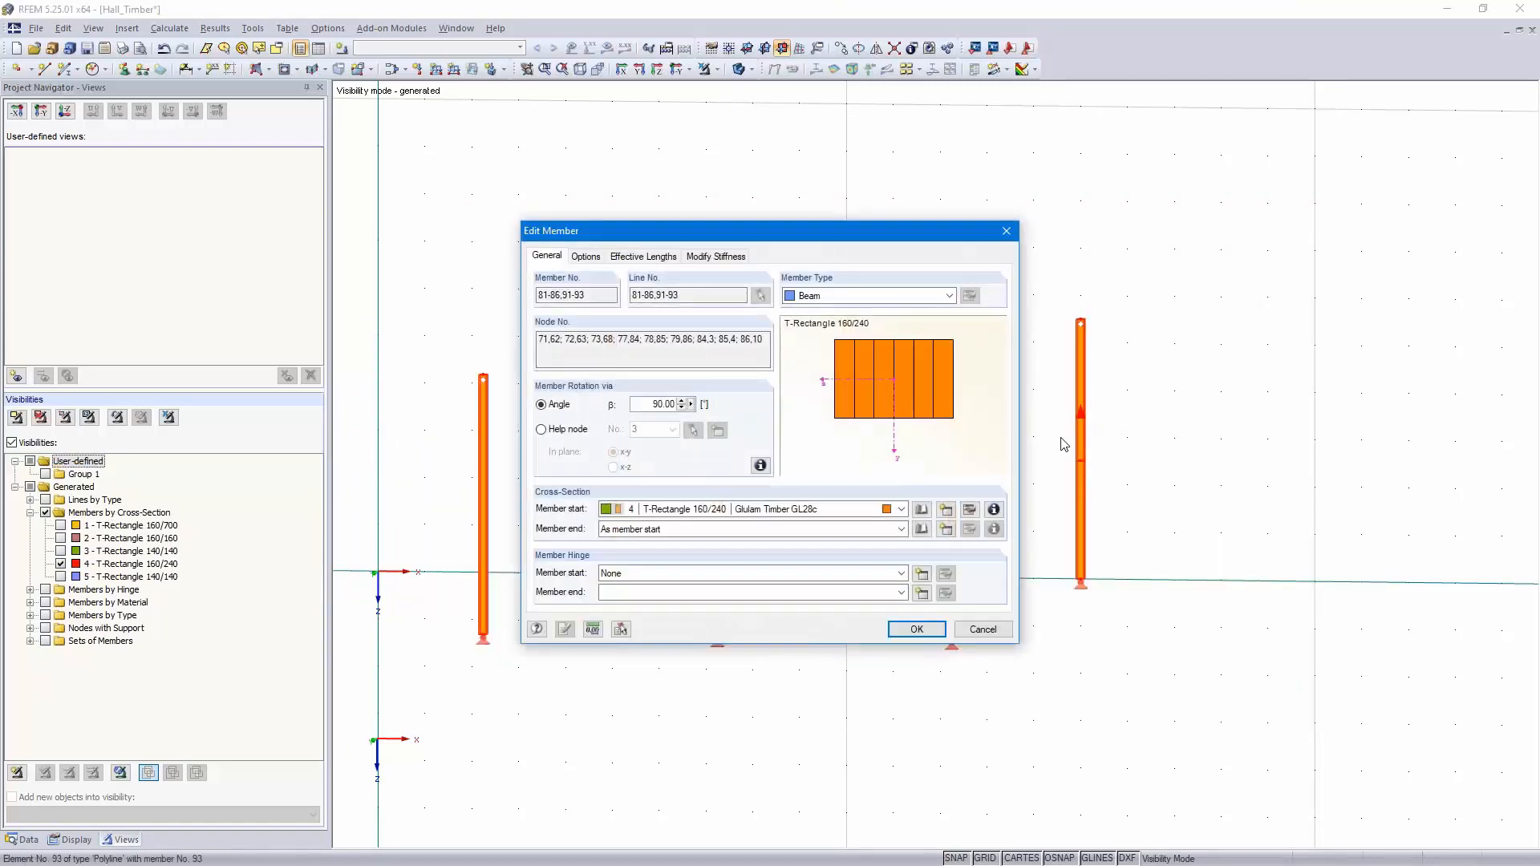
pyautogui.click(972, 511)
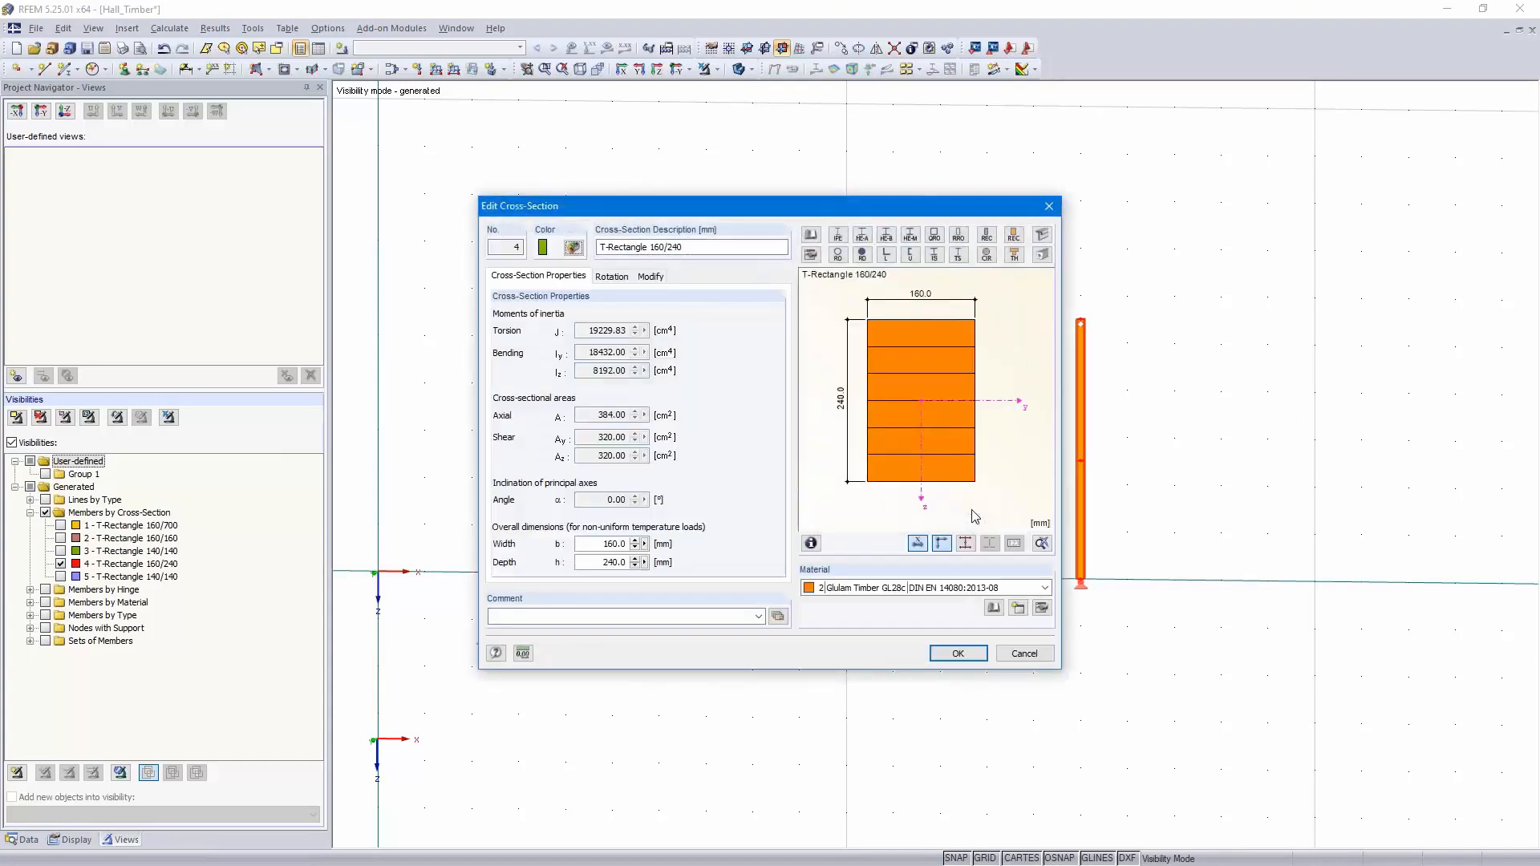
pyautogui.click(976, 589)
pyautogui.click(955, 631)
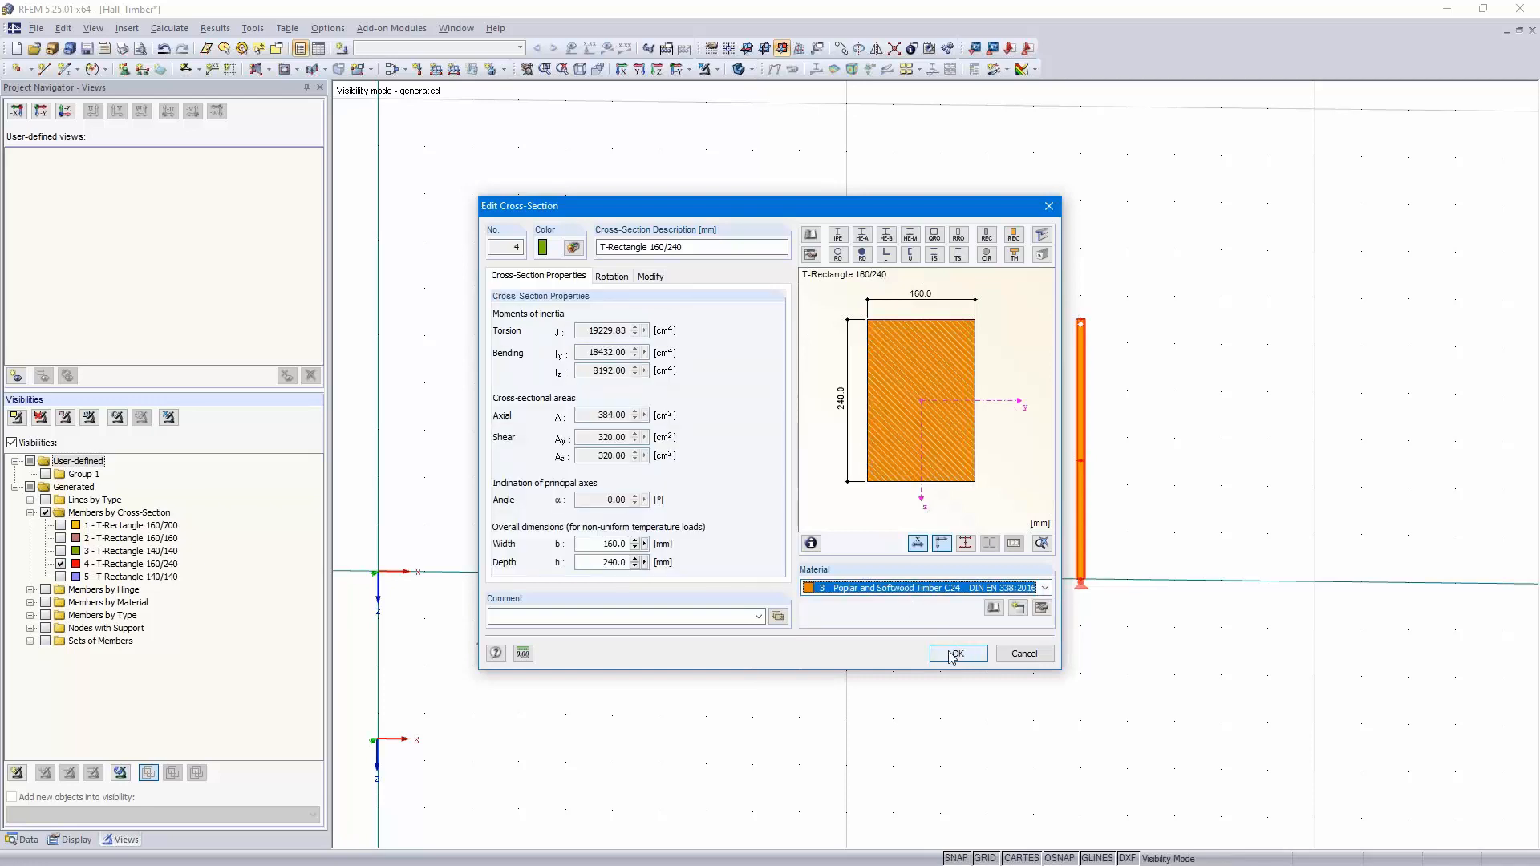
pyautogui.click(954, 655)
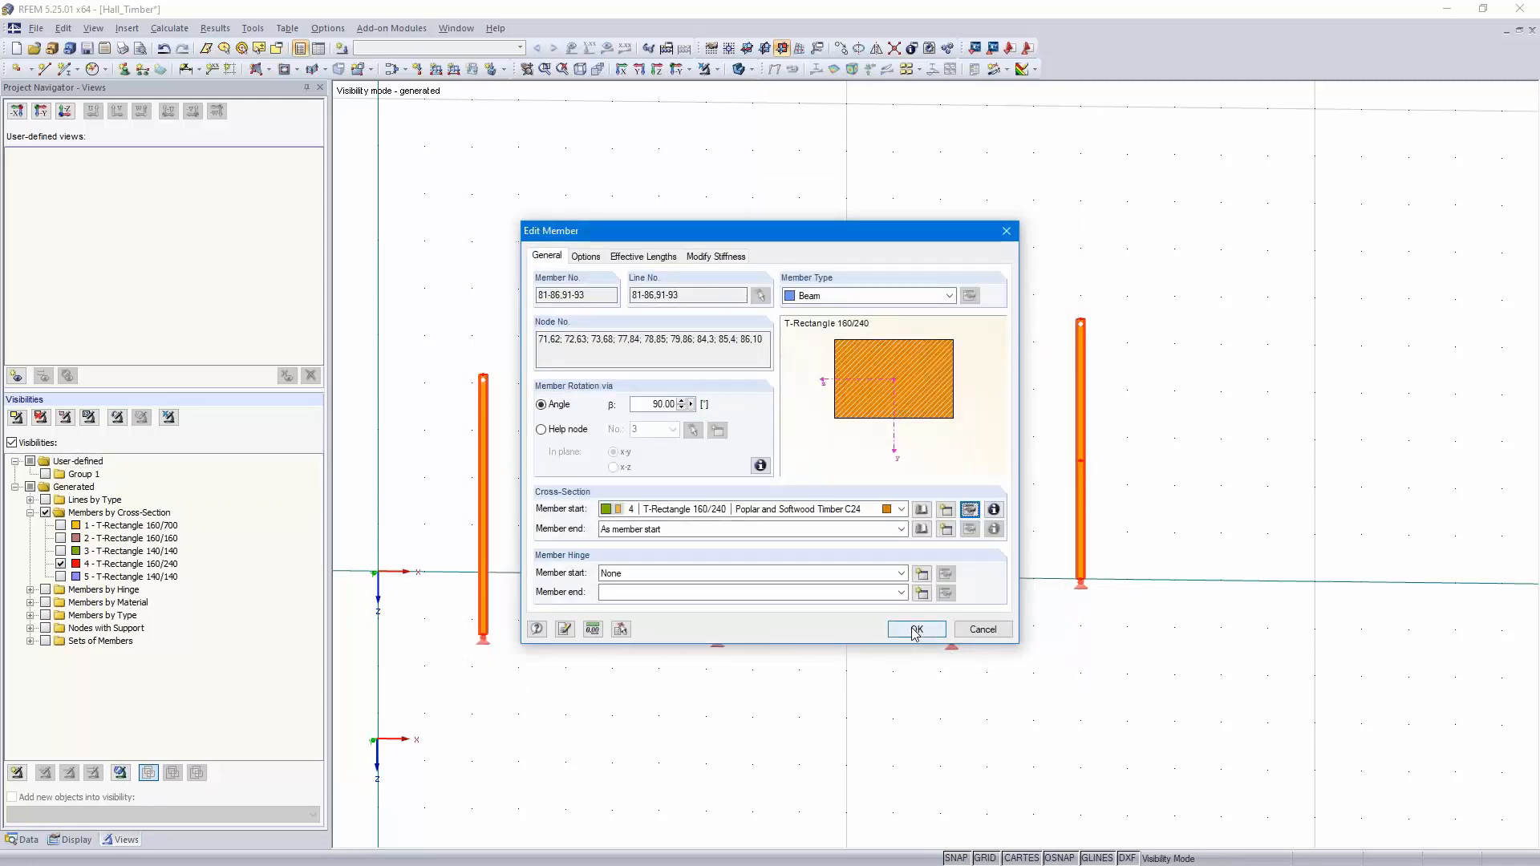
pyautogui.click(915, 631)
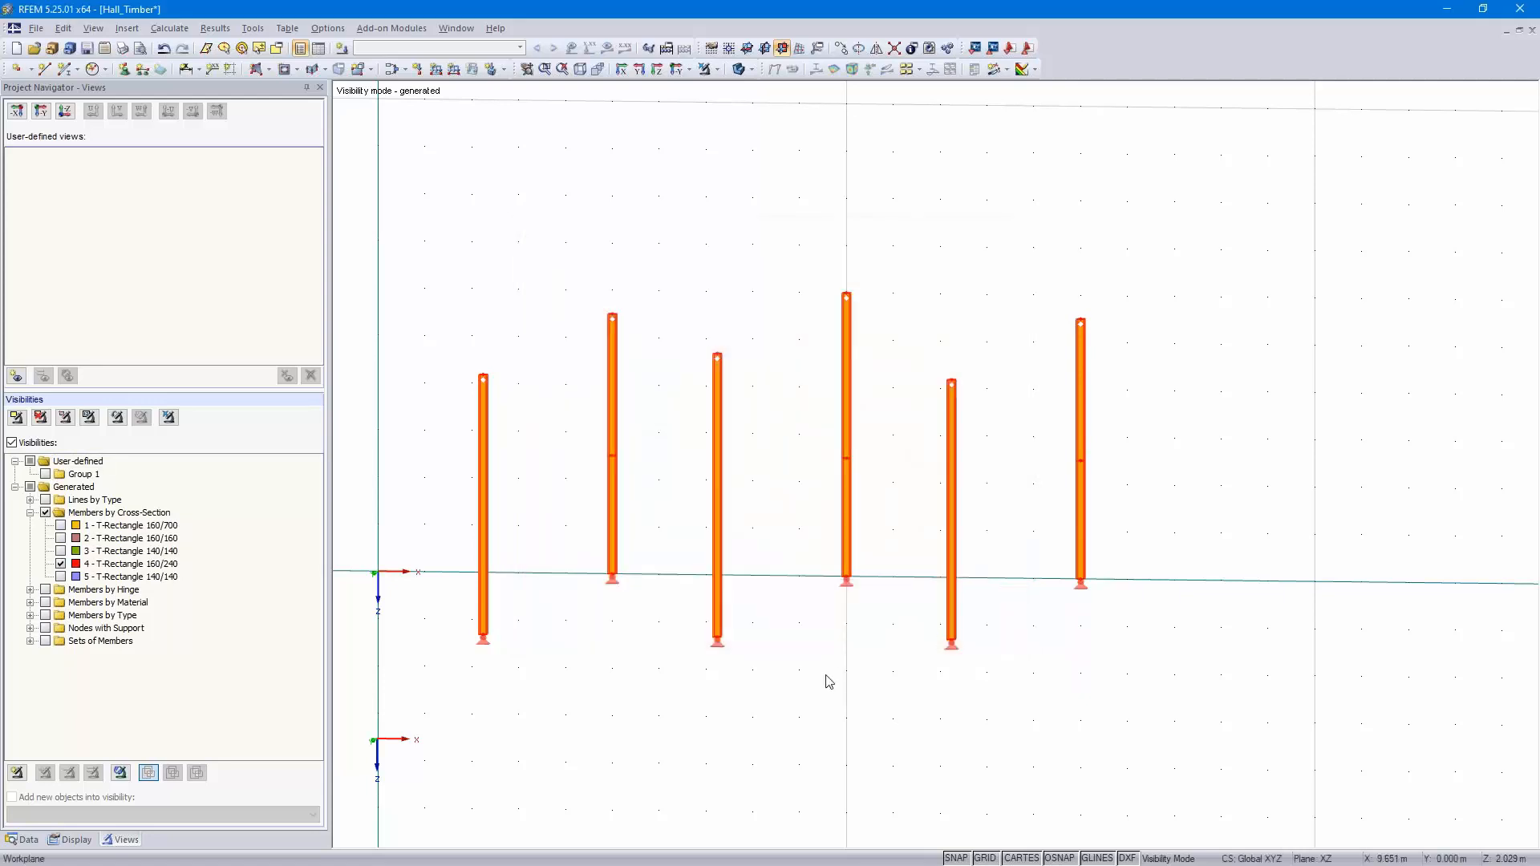
# Cancel the cross-section visibility and isolate the lower column and post segments in the bay nearest the origin using Visibility by Selected Objects
pyautogui.click(717, 70)
pyautogui.click(766, 210)
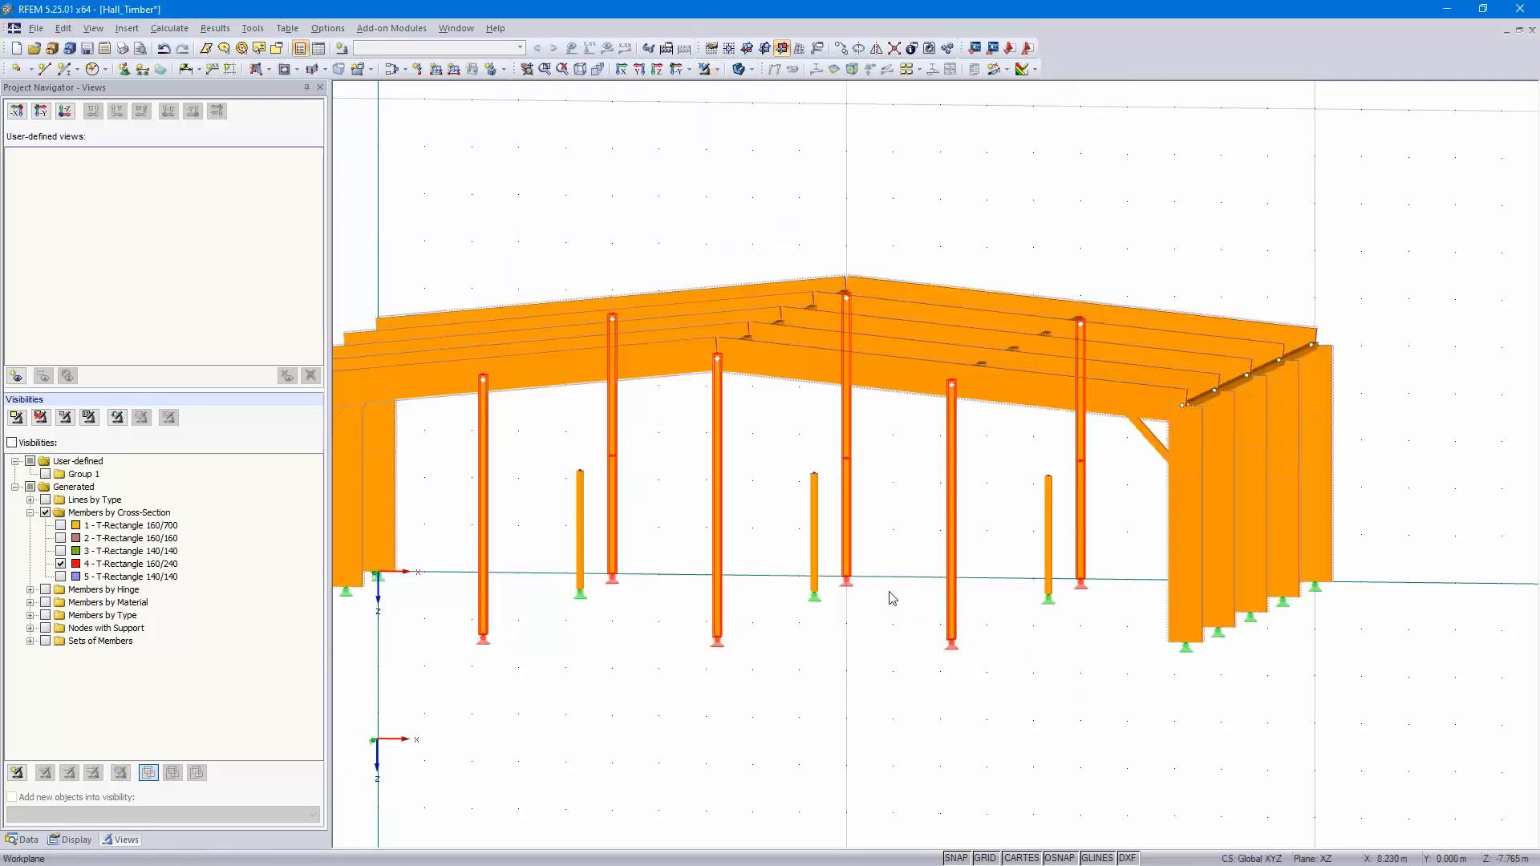
pyautogui.keyDown('ctrl'); pyautogui.moveTo(869, 754); pyautogui.dragTo(1059, 755, button='middle'); pyautogui.keyUp('ctrl')
pyautogui.moveTo(872, 695); pyautogui.dragTo(1325, 472)
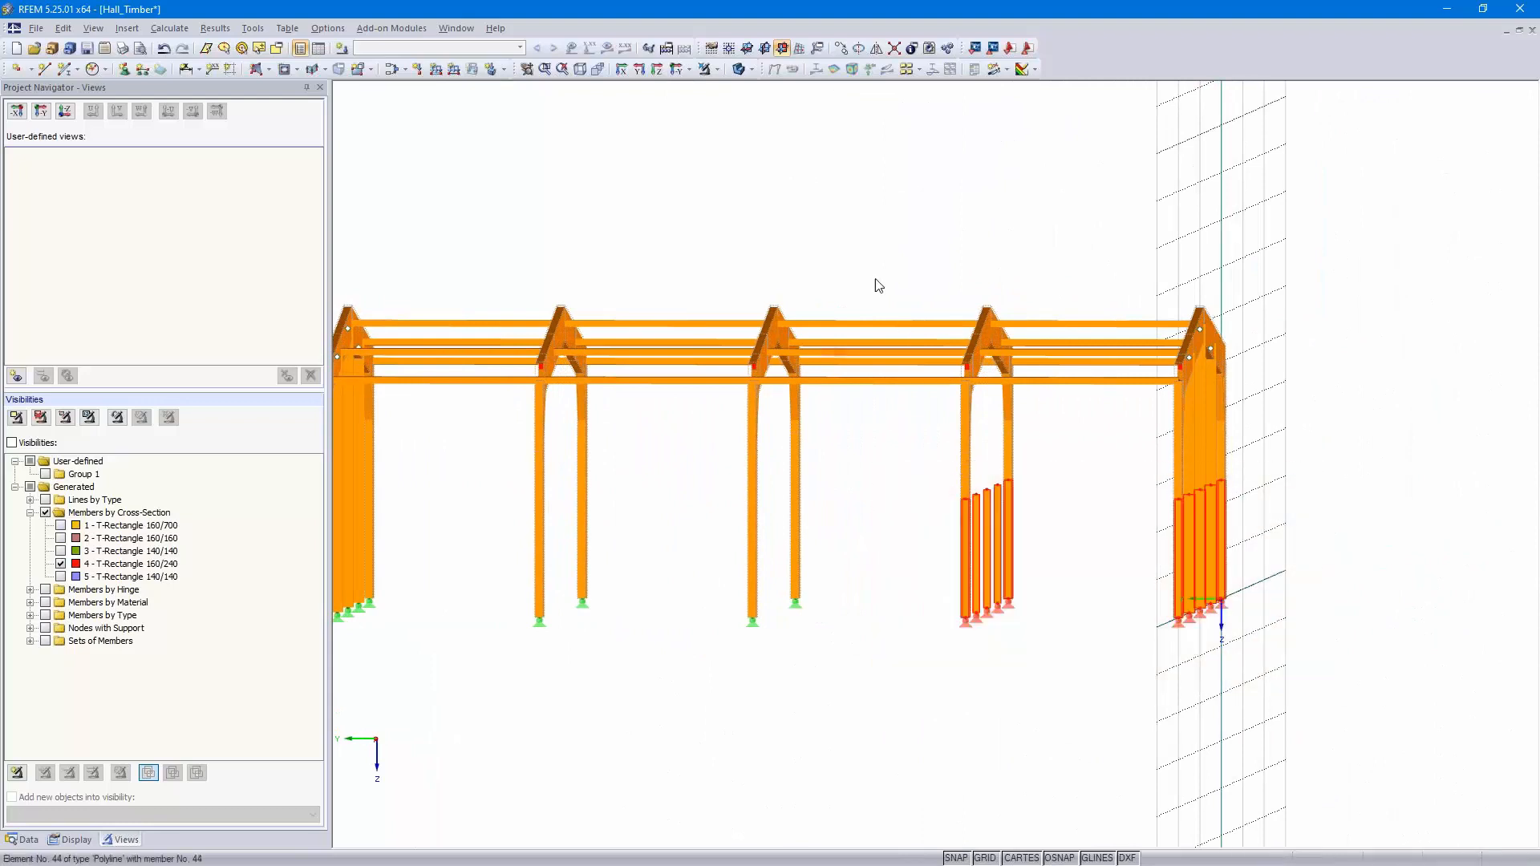
pyautogui.click(717, 69)
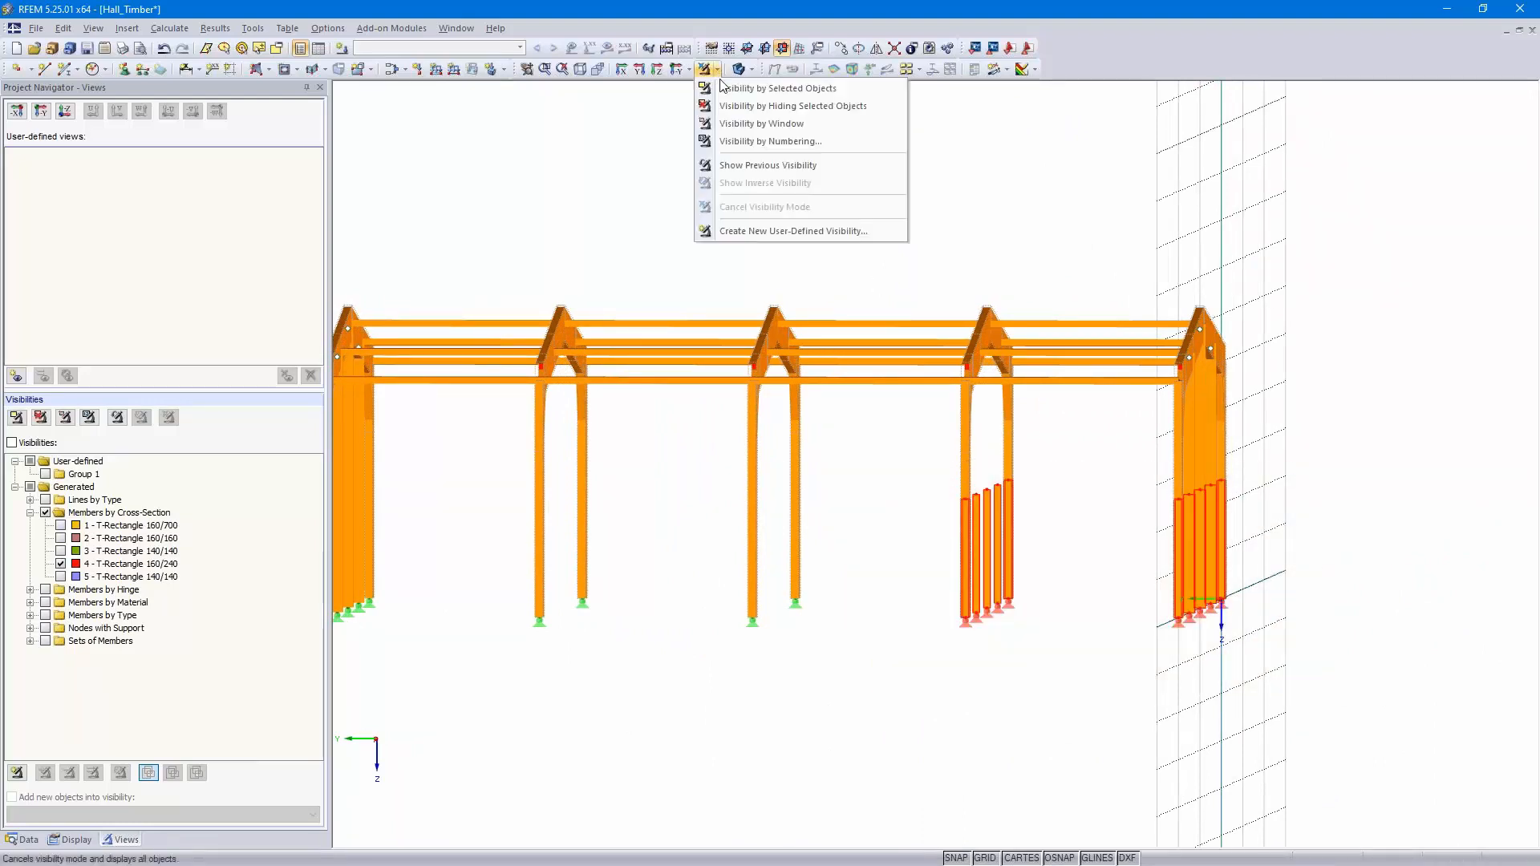
pyautogui.click(768, 90)
# Start a new beam member with a T-Rectangle 140/260 timber cross-section in Poplar and Softwood Timber C24
pyautogui.keyDown('ctrl'); pyautogui.moveTo(825, 588); pyautogui.dragTo(737, 720, button='middle'); pyautogui.keyUp('ctrl')
pyautogui.scroll(3, 666, 630)
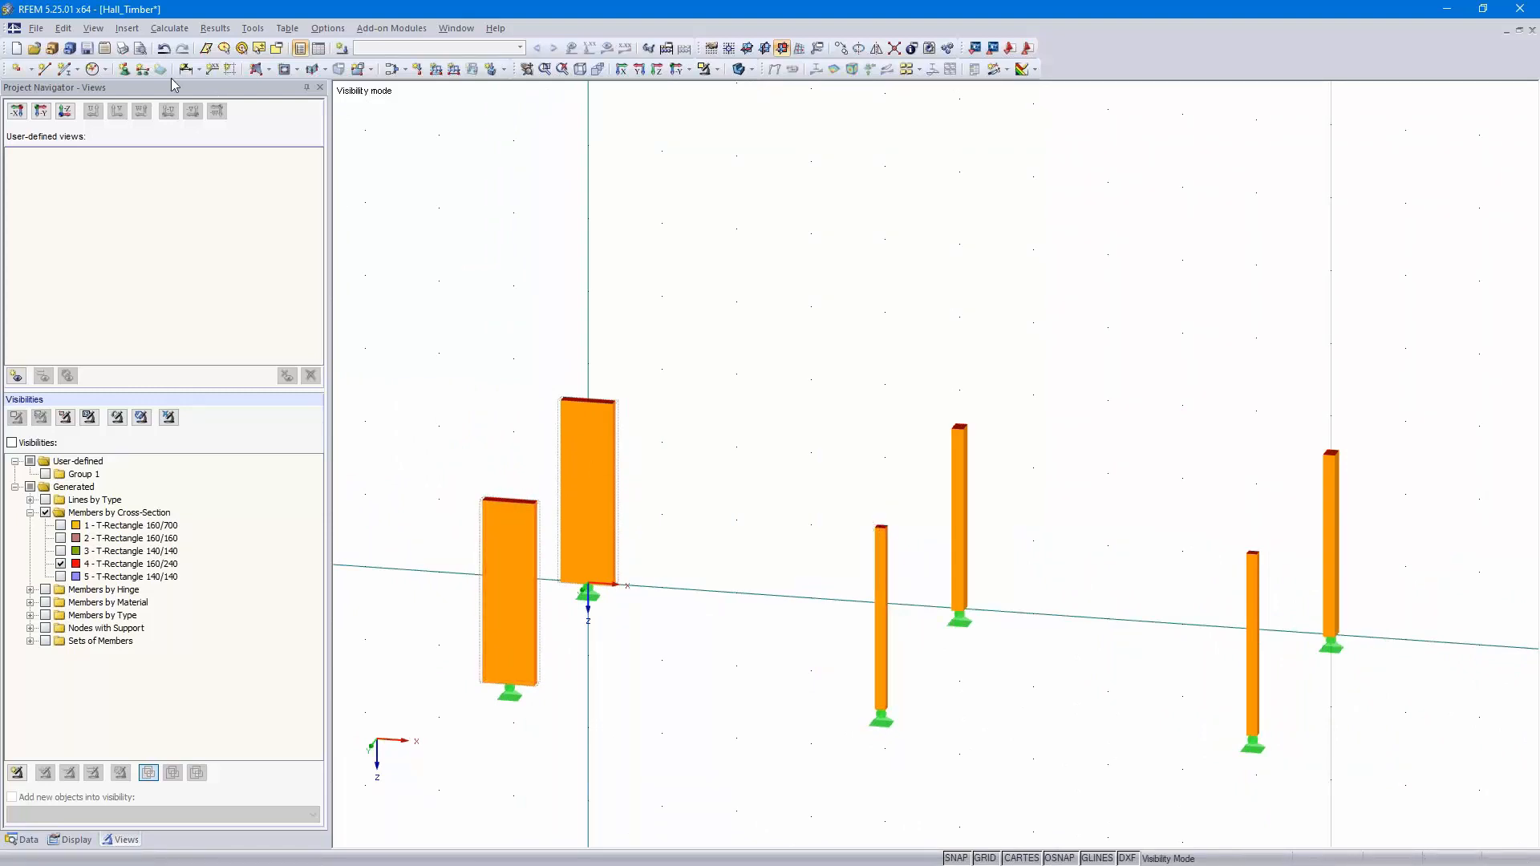
pyautogui.click(66, 71)
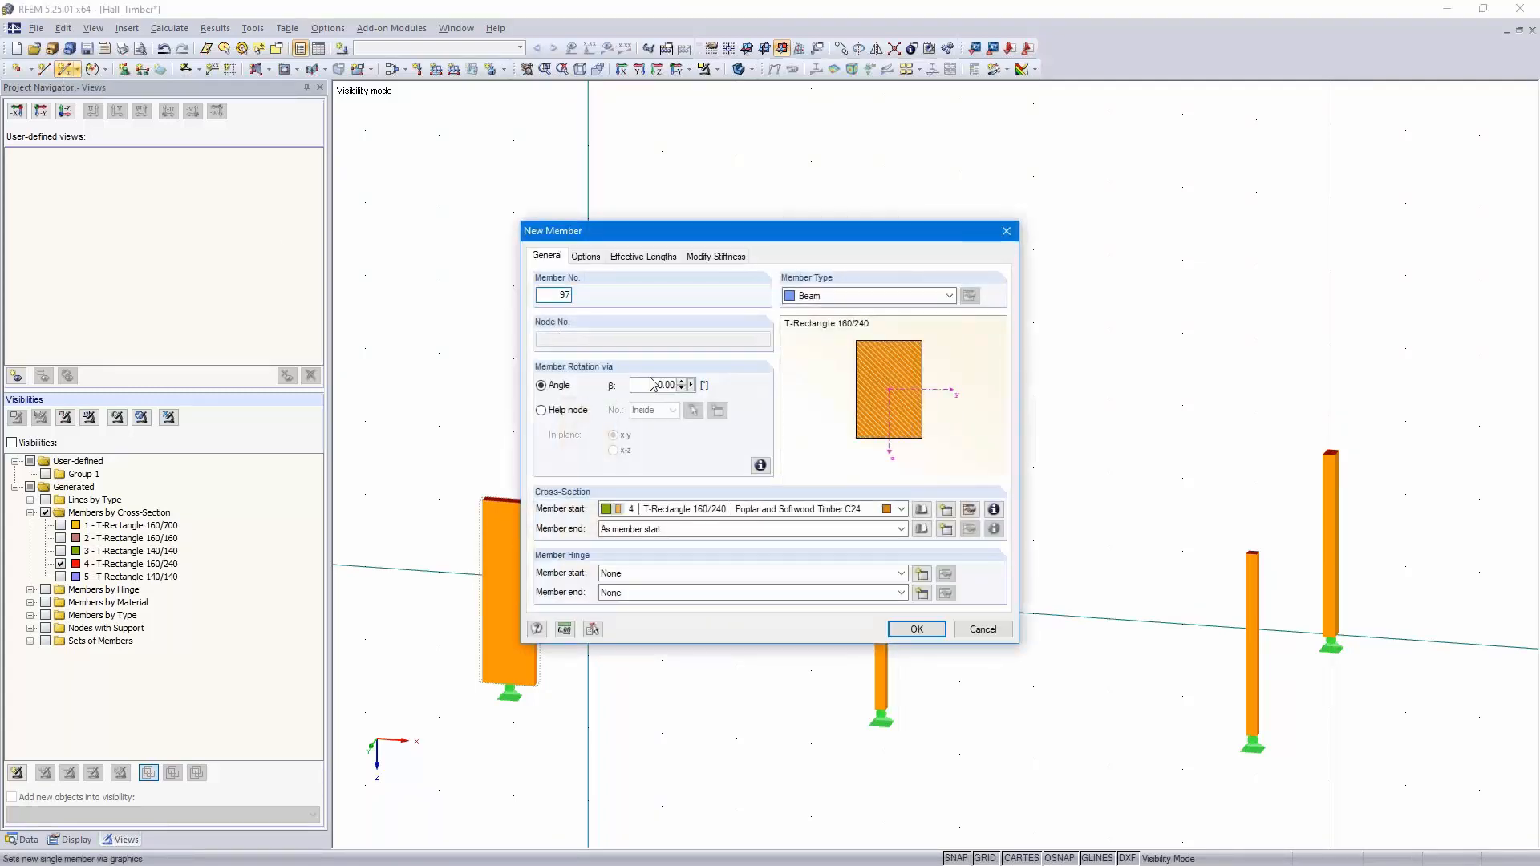
pyautogui.click(923, 511)
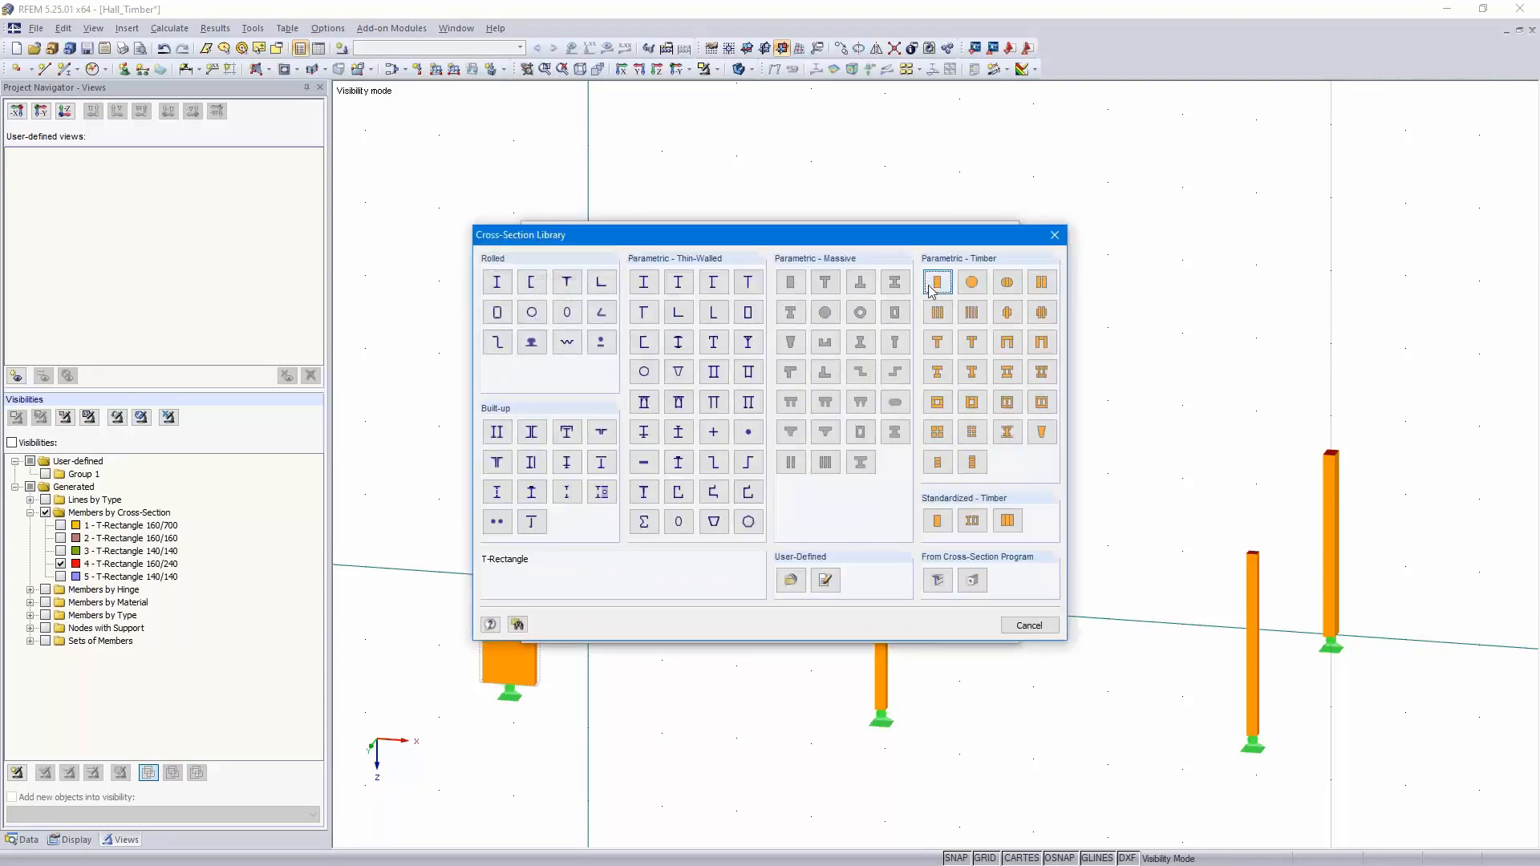
pyautogui.click(937, 283)
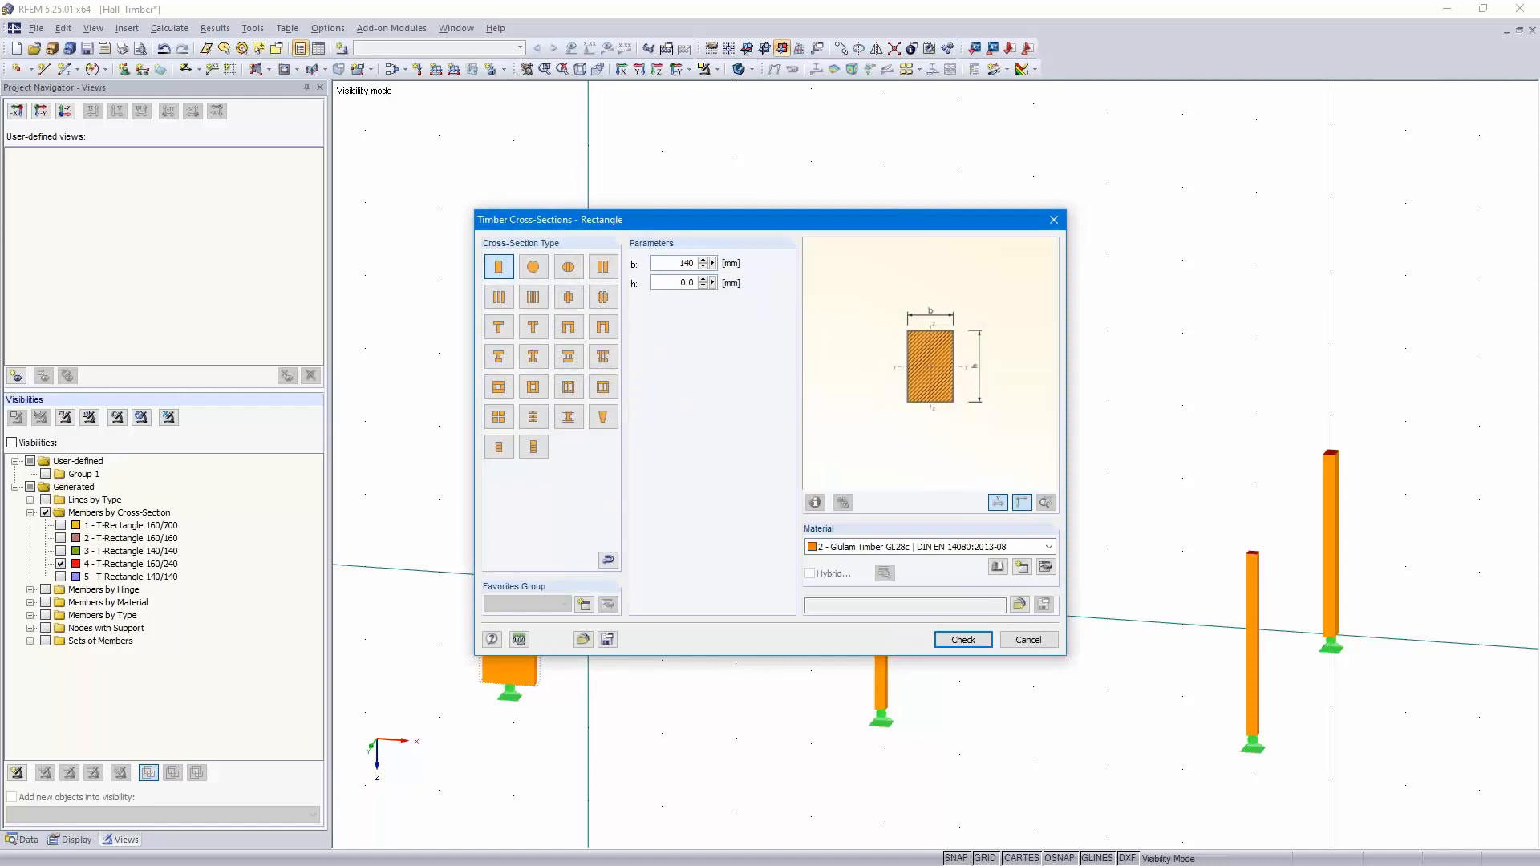
pyautogui.write('1')
pyautogui.press('BackSpace')
pyautogui.write('260')
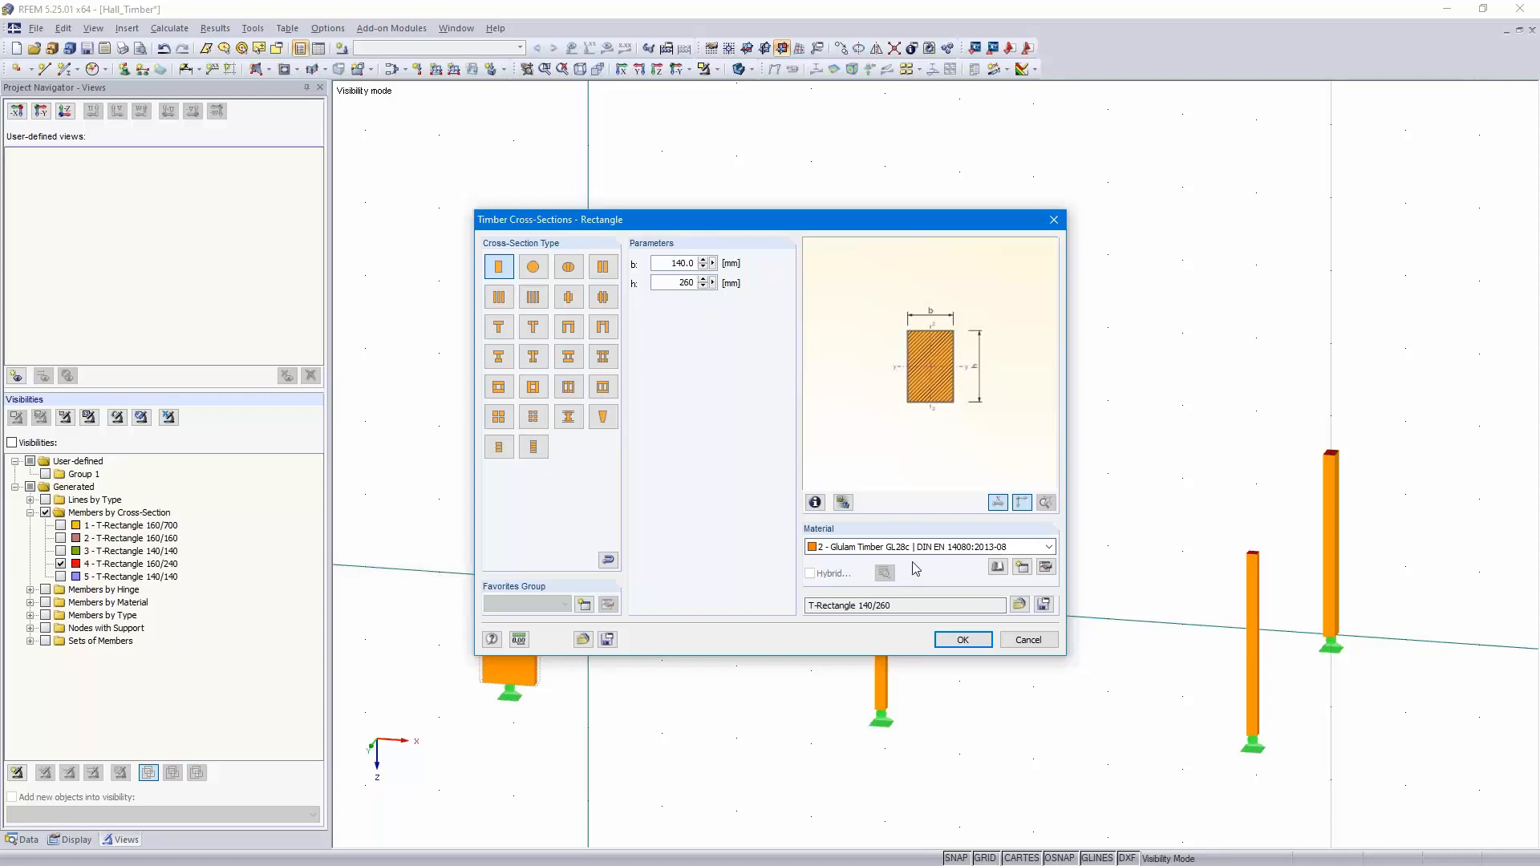
pyautogui.click(918, 547)
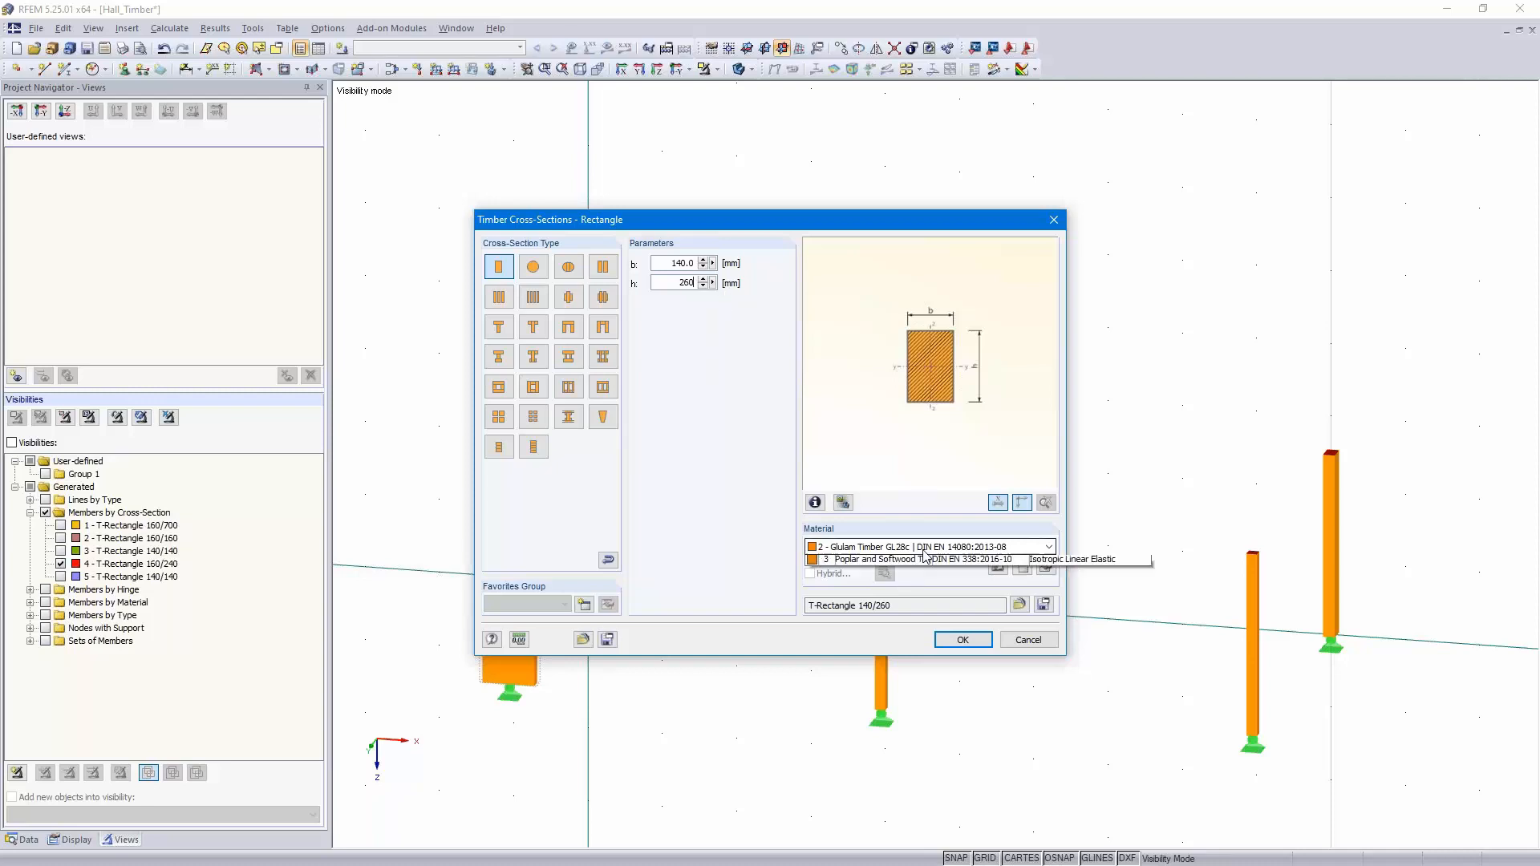
pyautogui.click(926, 592)
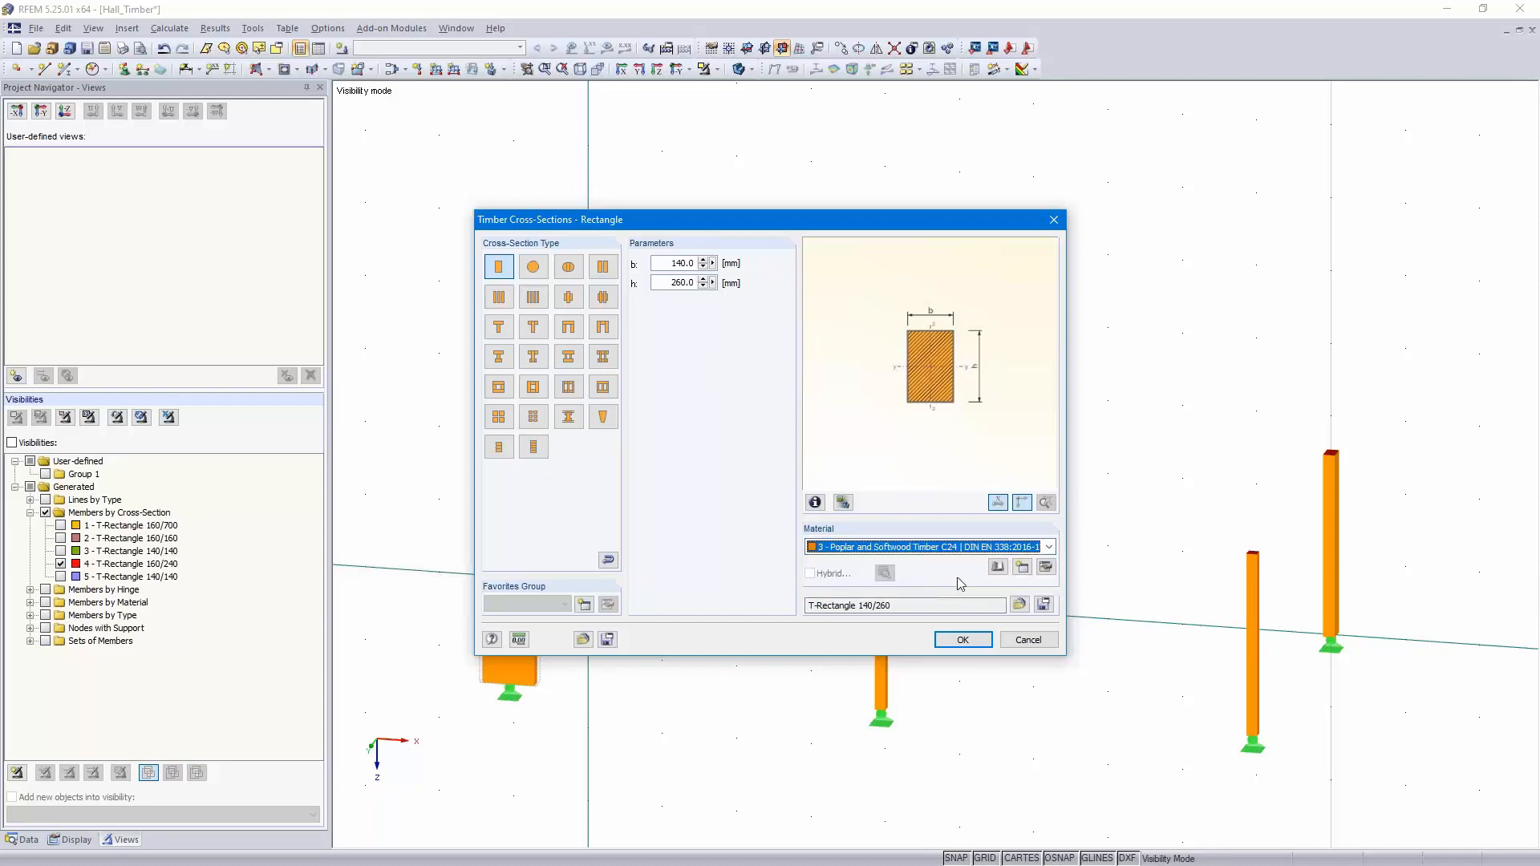
pyautogui.click(962, 640)
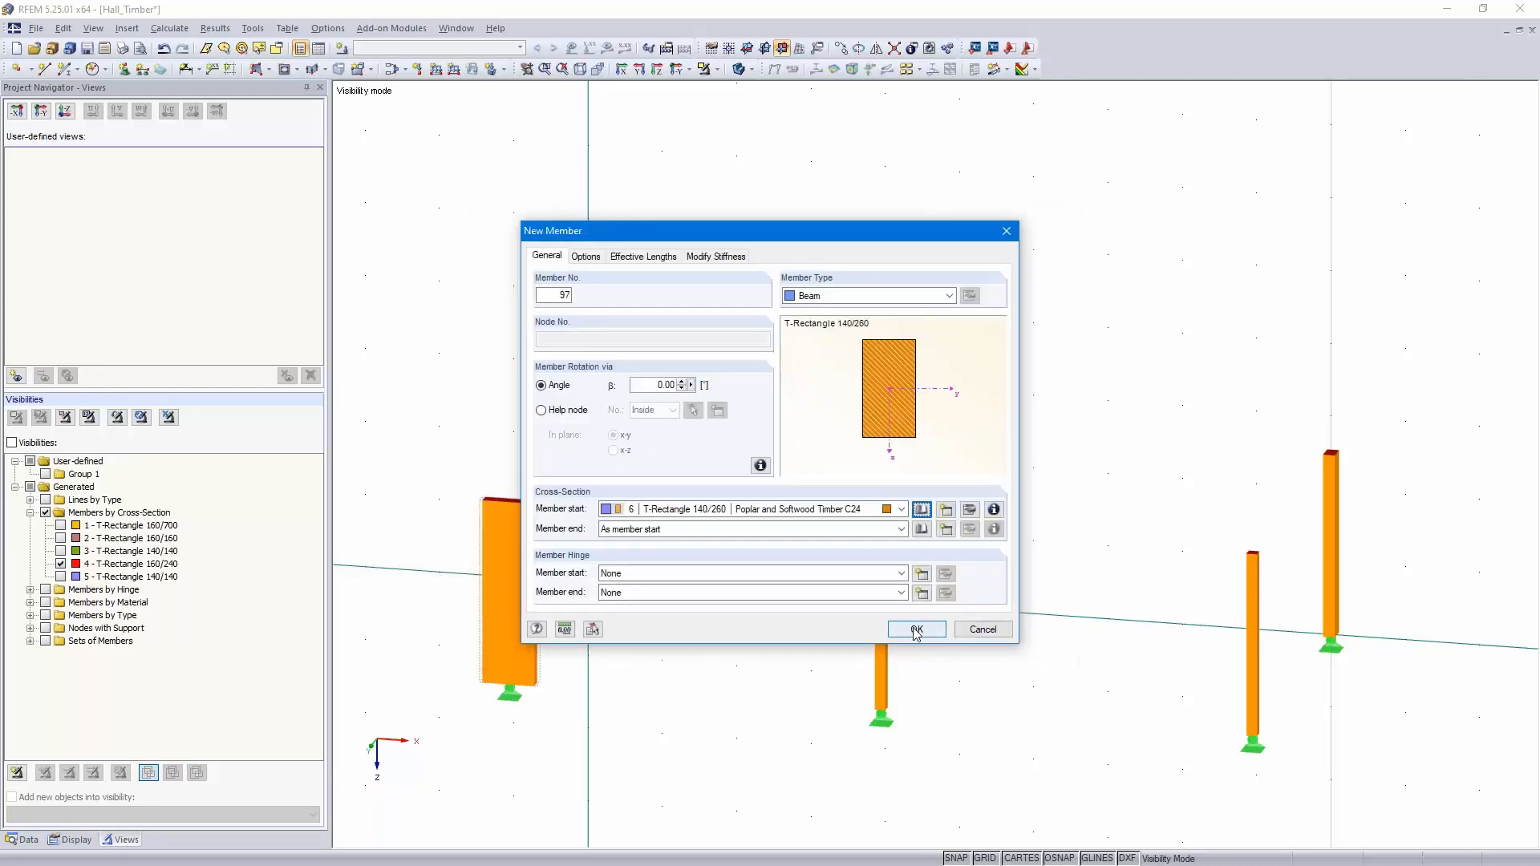
# Assign hinge 1 to both the start and end of the new member and accept its settings
pyautogui.click(902, 574)
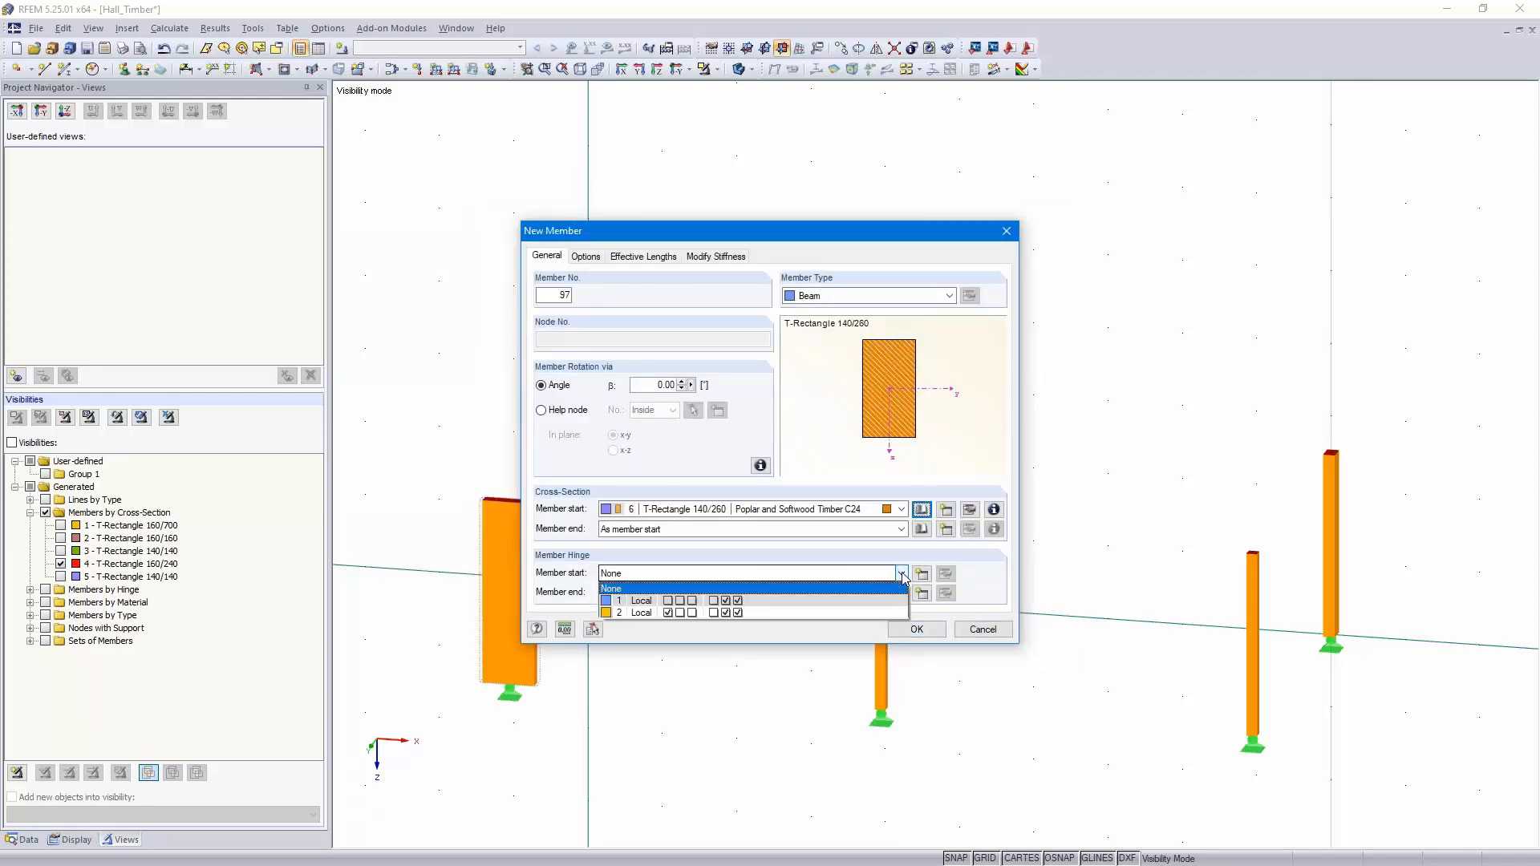
pyautogui.click(822, 602)
pyautogui.click(838, 602)
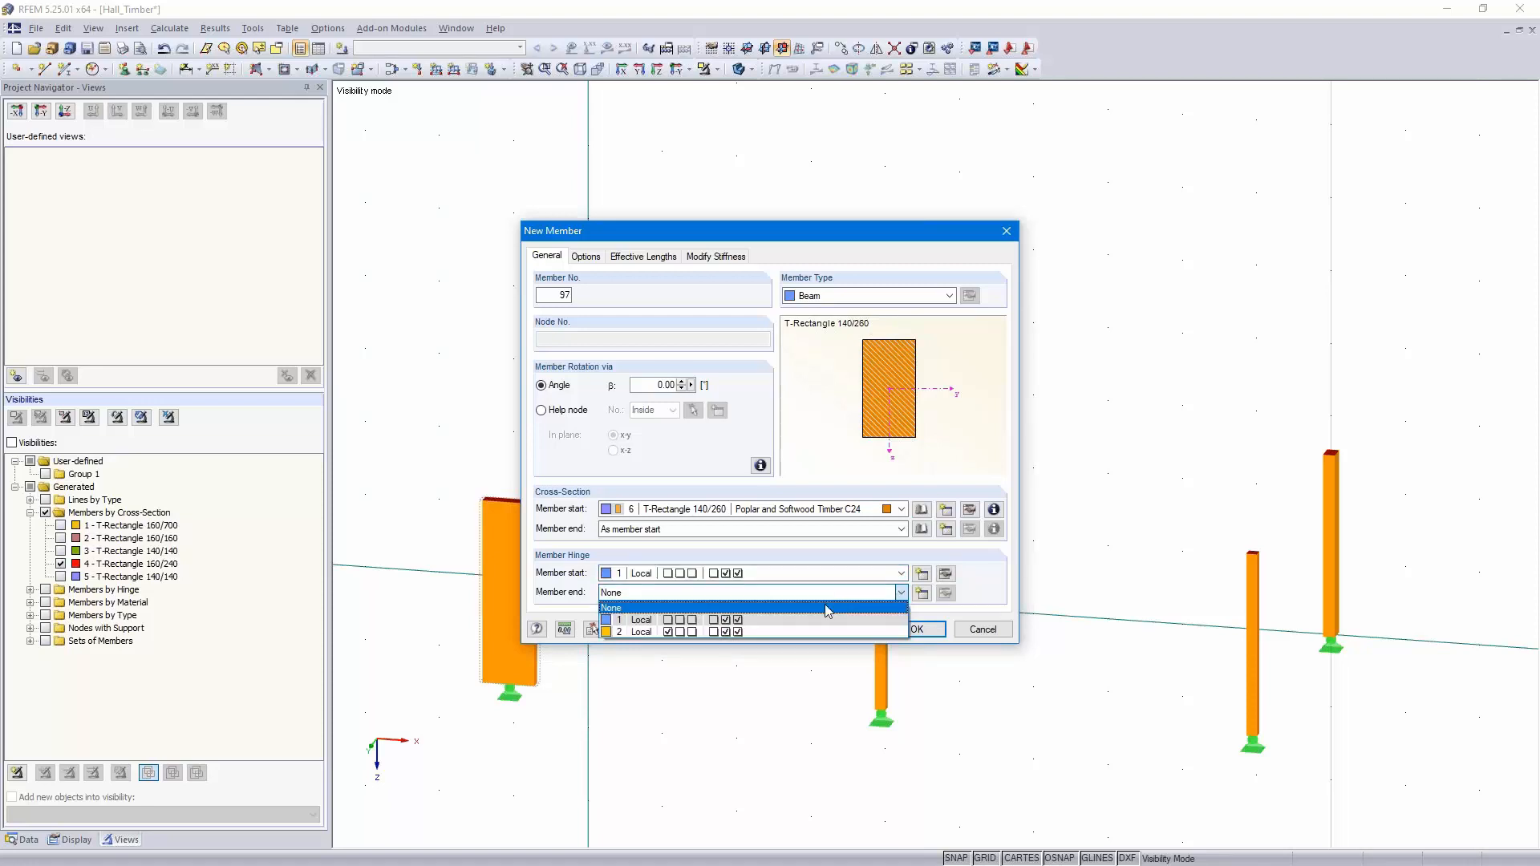
pyautogui.click(808, 627)
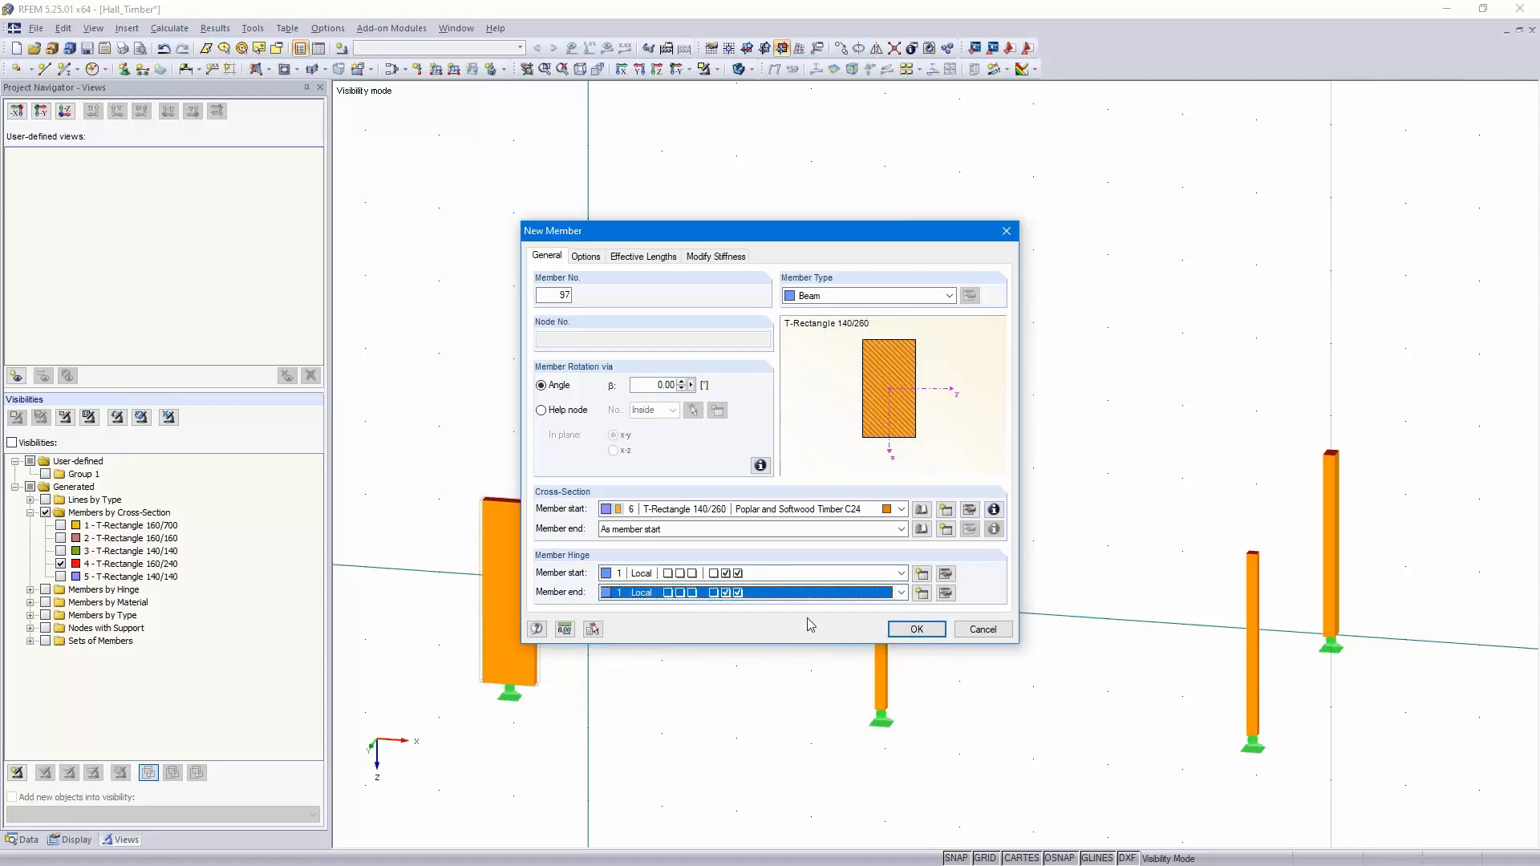
pyautogui.click(917, 630)
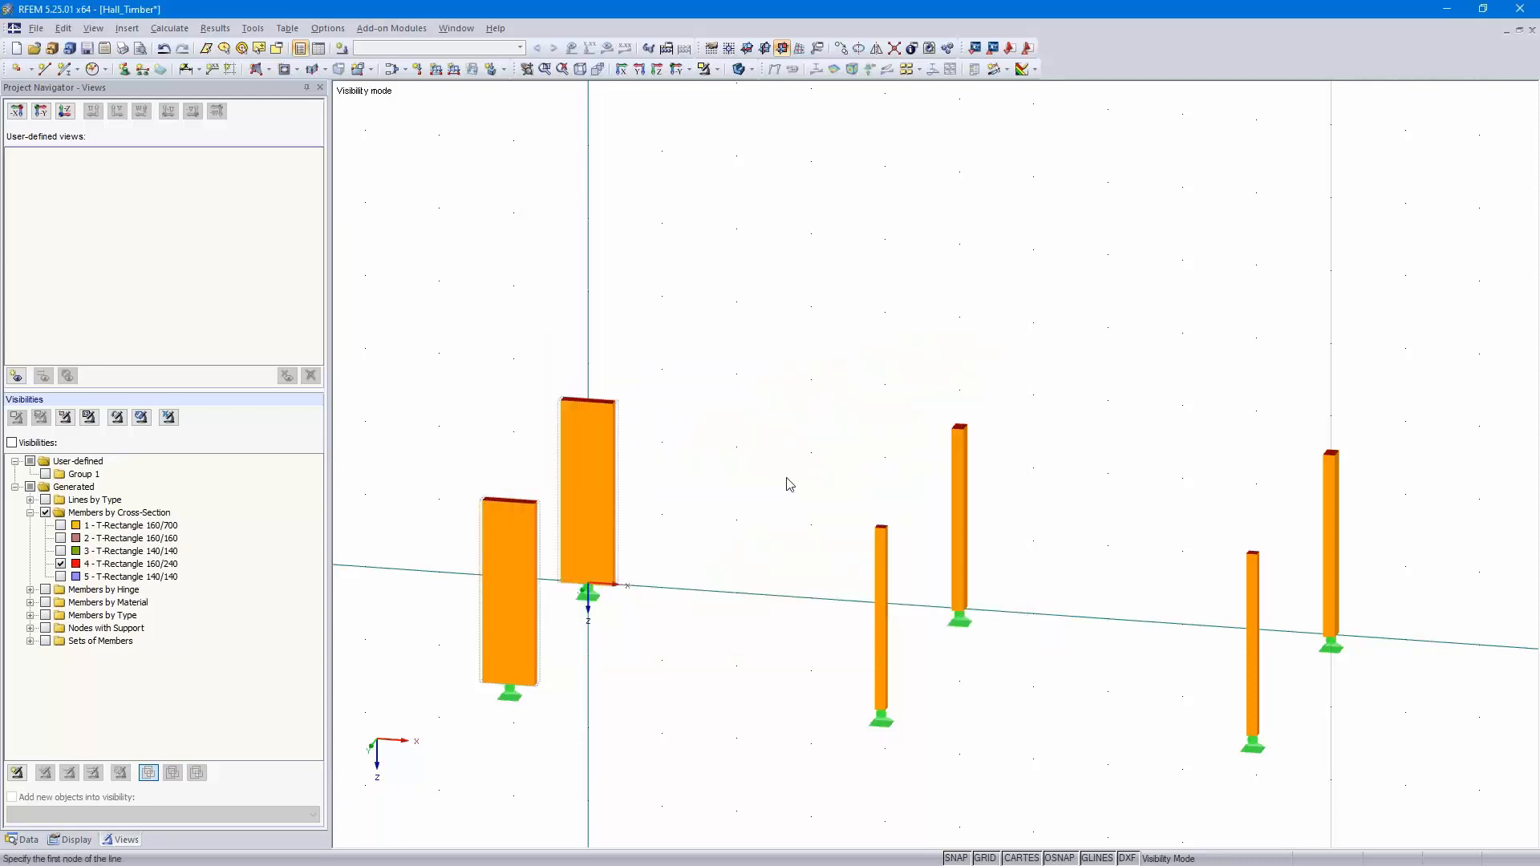
# Place a 5 m beam in each row, from the top of the column at X = 0 to the first post's top
pyautogui.click(588, 399)
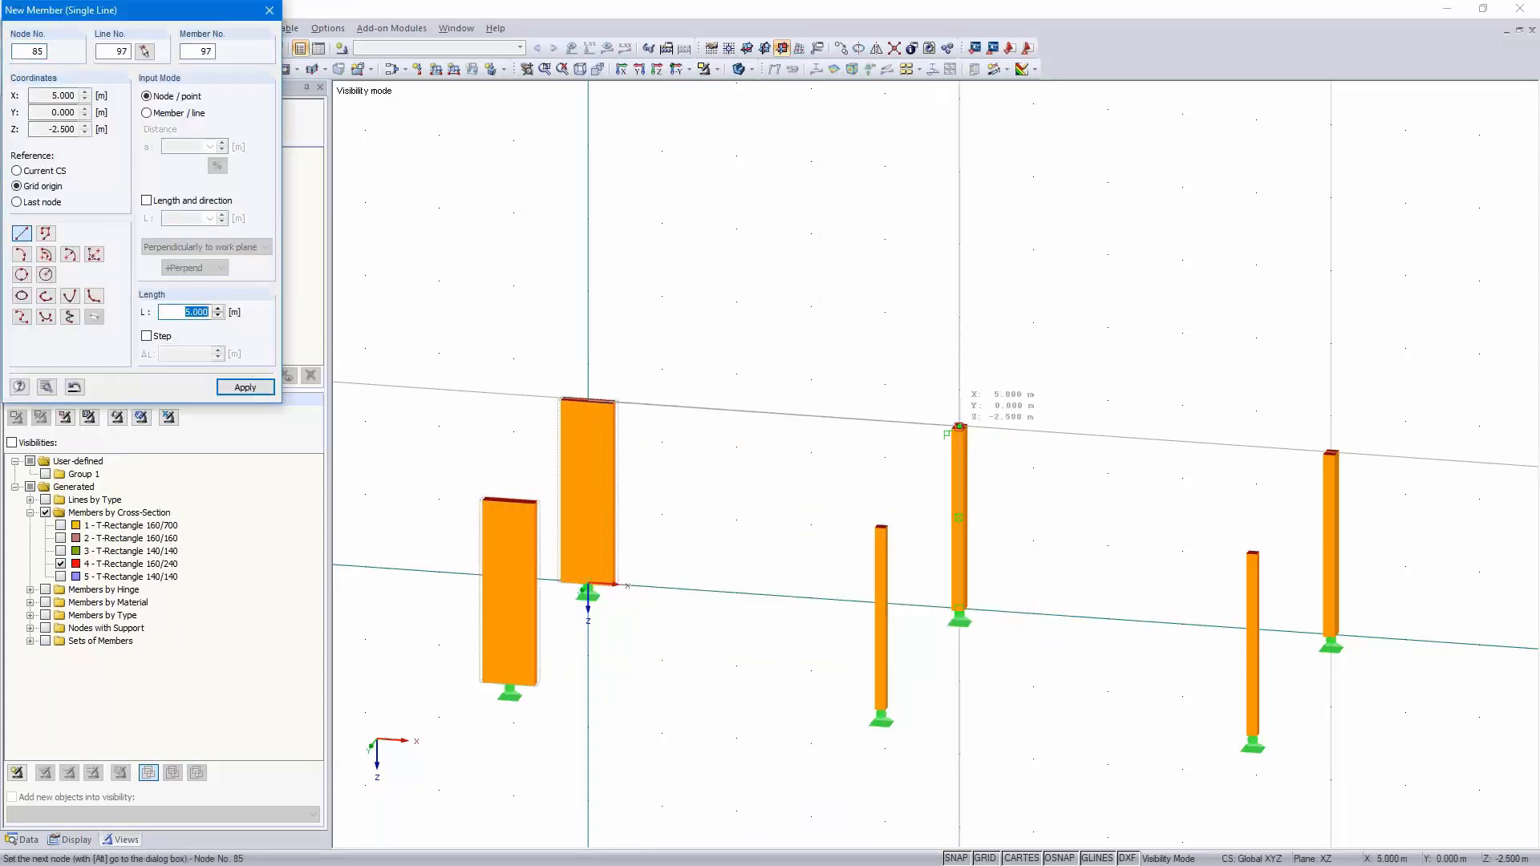
pyautogui.click(959, 426)
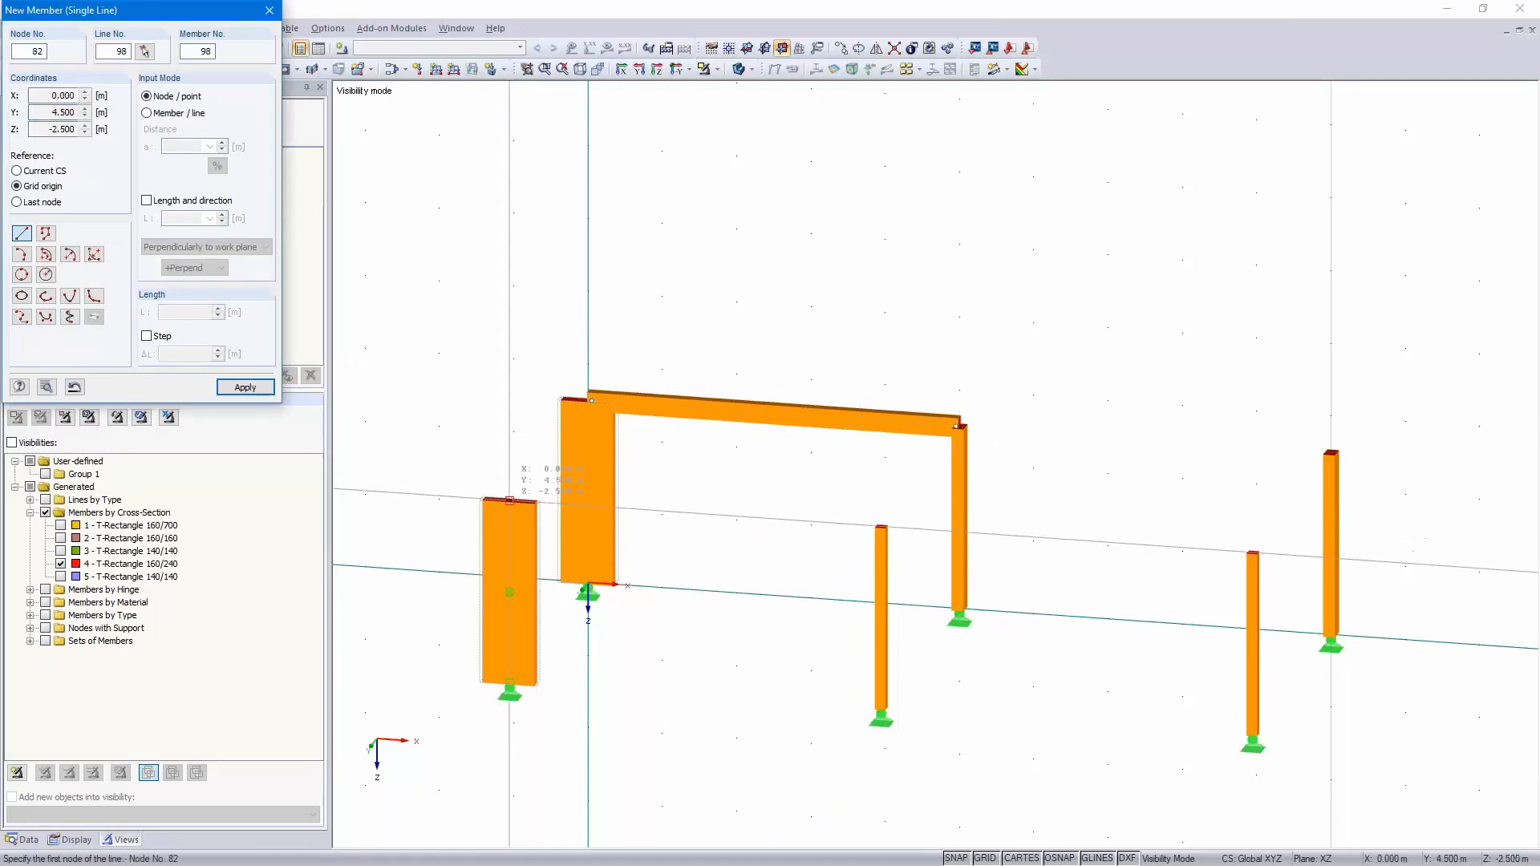
pyautogui.click(510, 501)
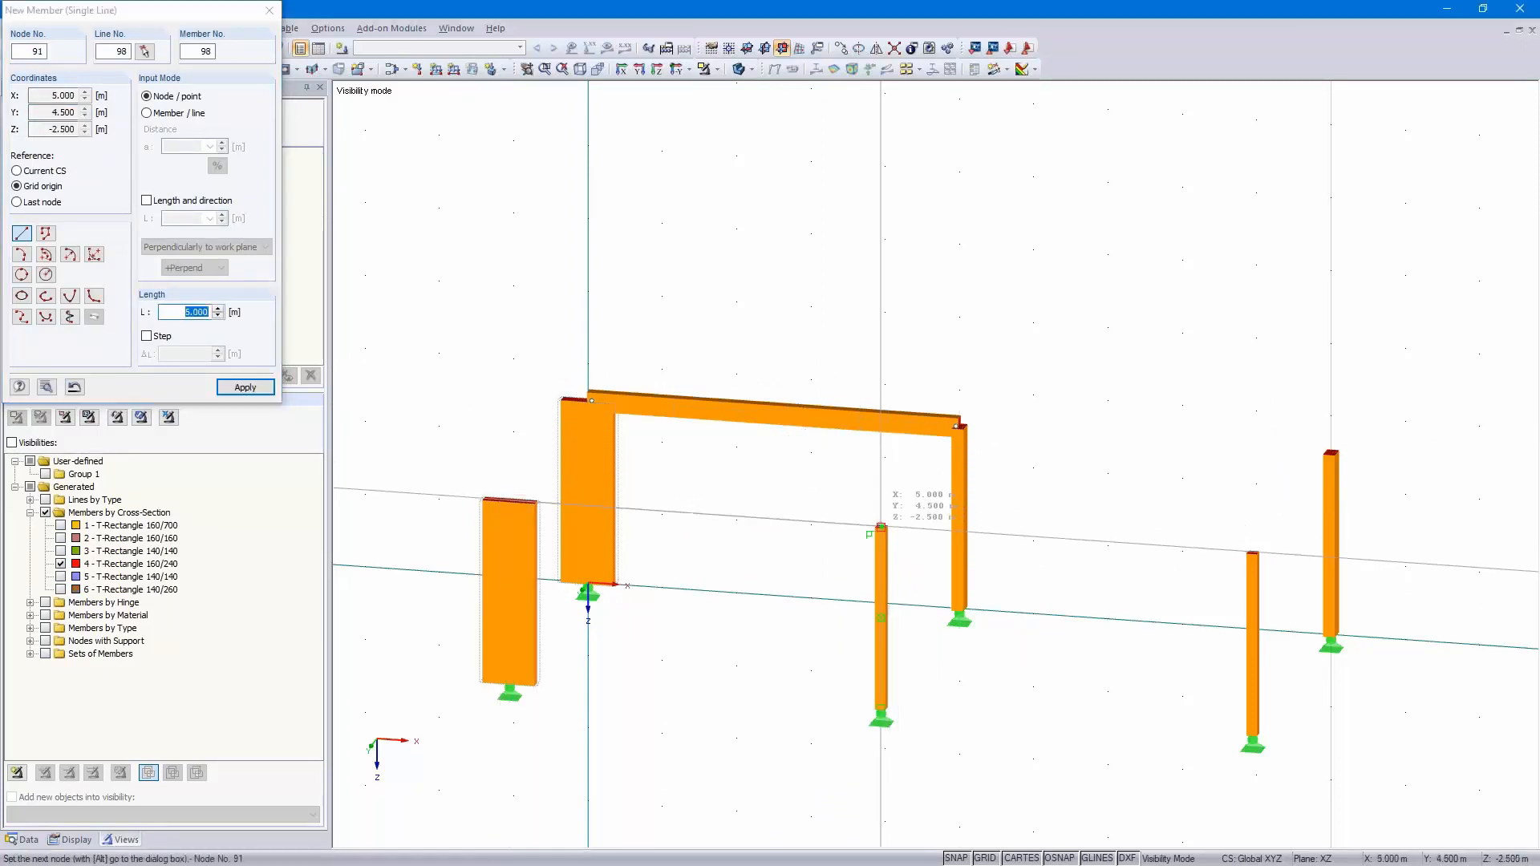
pyautogui.click(881, 527)
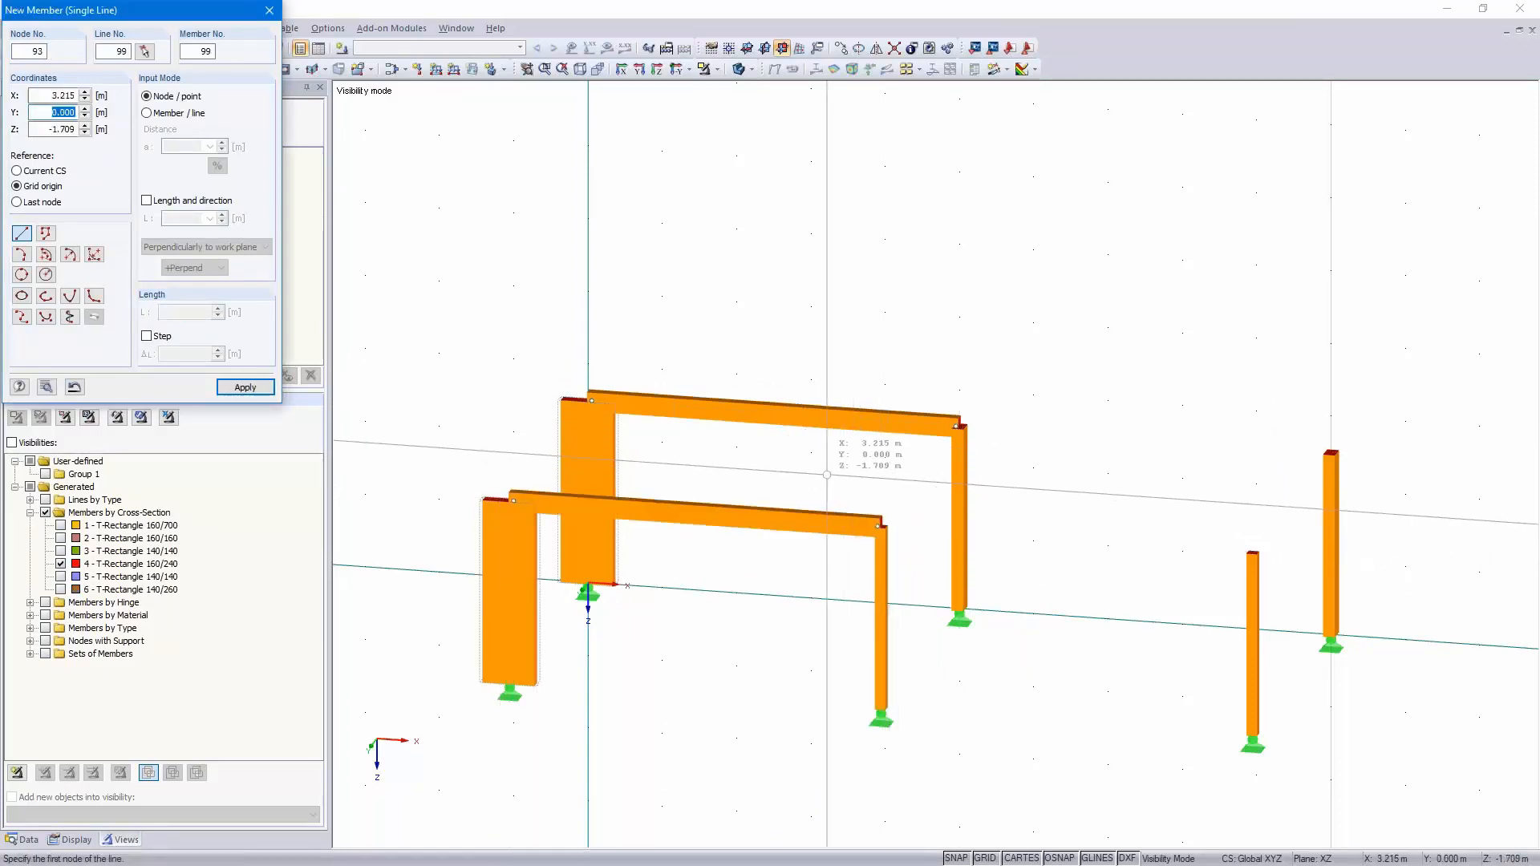
pyautogui.press('Escape')
# Copy the two beams three times with a displacement of 5.000 m in X to span the remaining posts
pyautogui.scroll(-3, 931, 557)
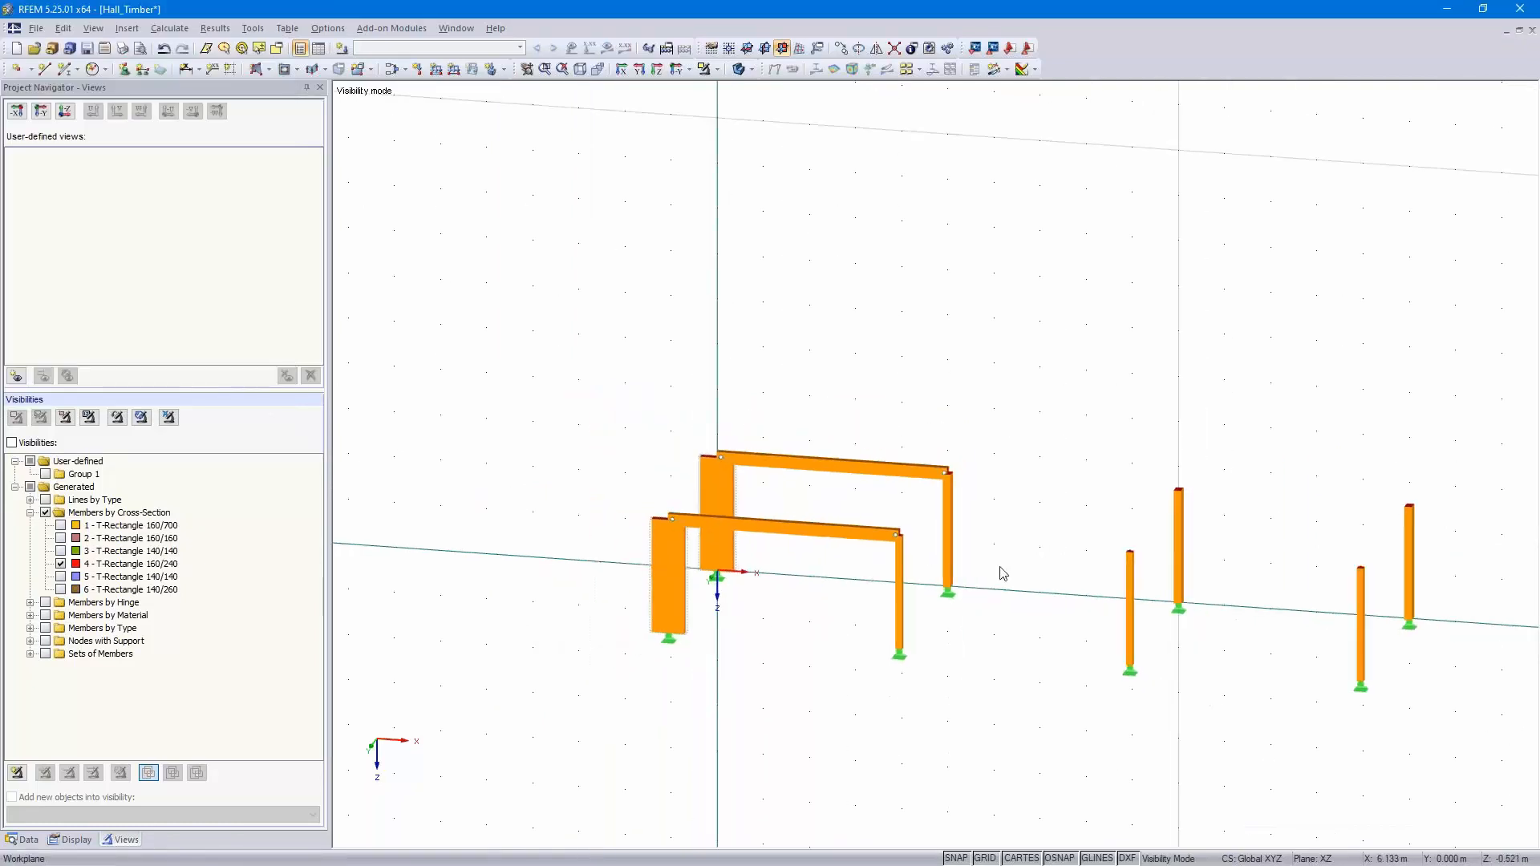
pyautogui.moveTo(1002, 572); pyautogui.dragTo(765, 541, button='middle')
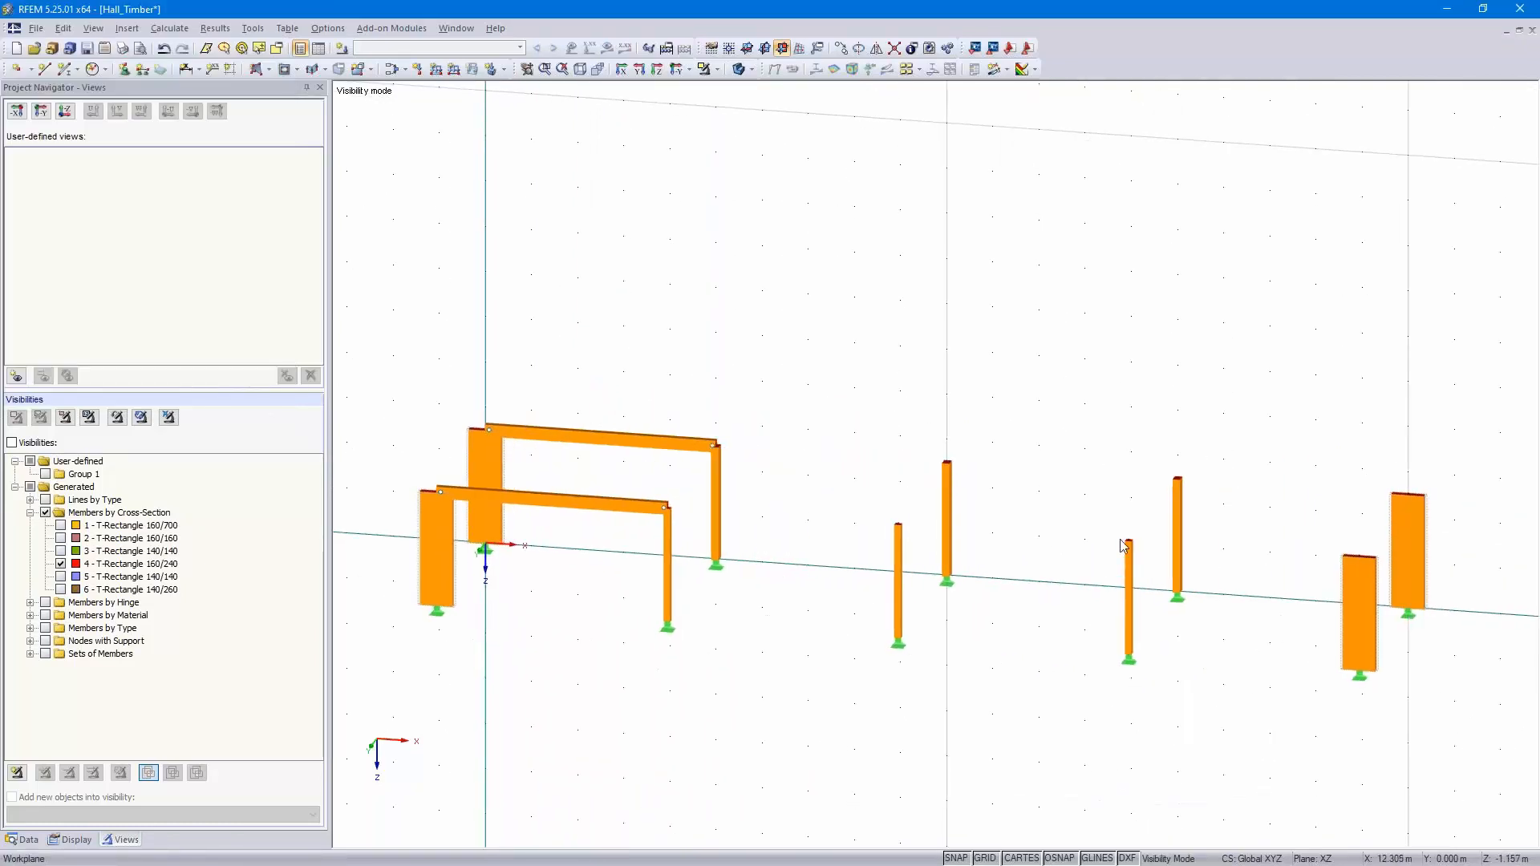
pyautogui.moveTo(608, 406); pyautogui.dragTo(531, 537)
pyautogui.click(841, 49)
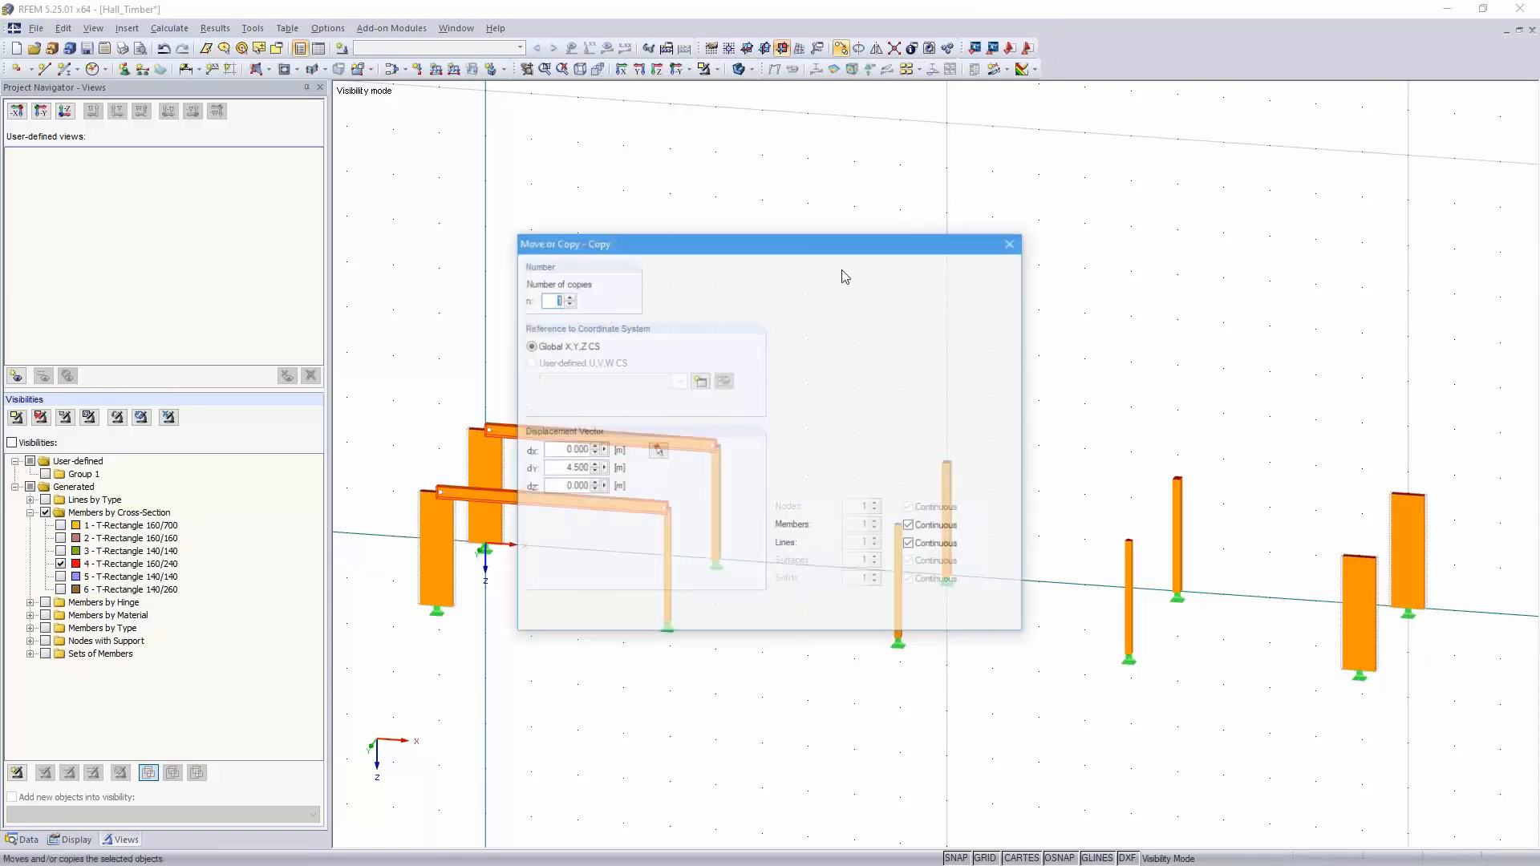
pyautogui.click(658, 452)
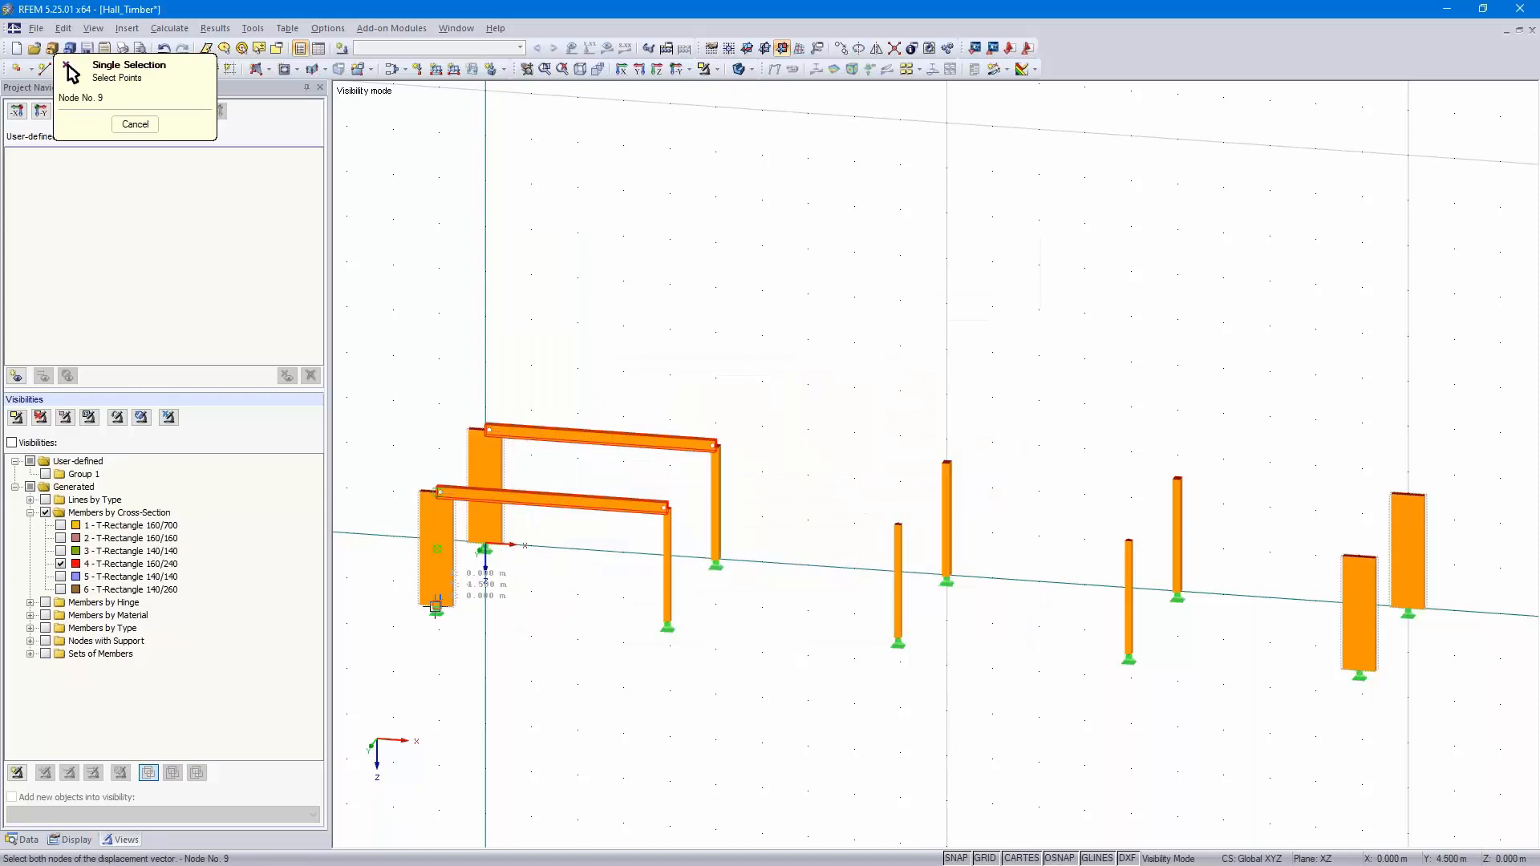
pyautogui.click(667, 627)
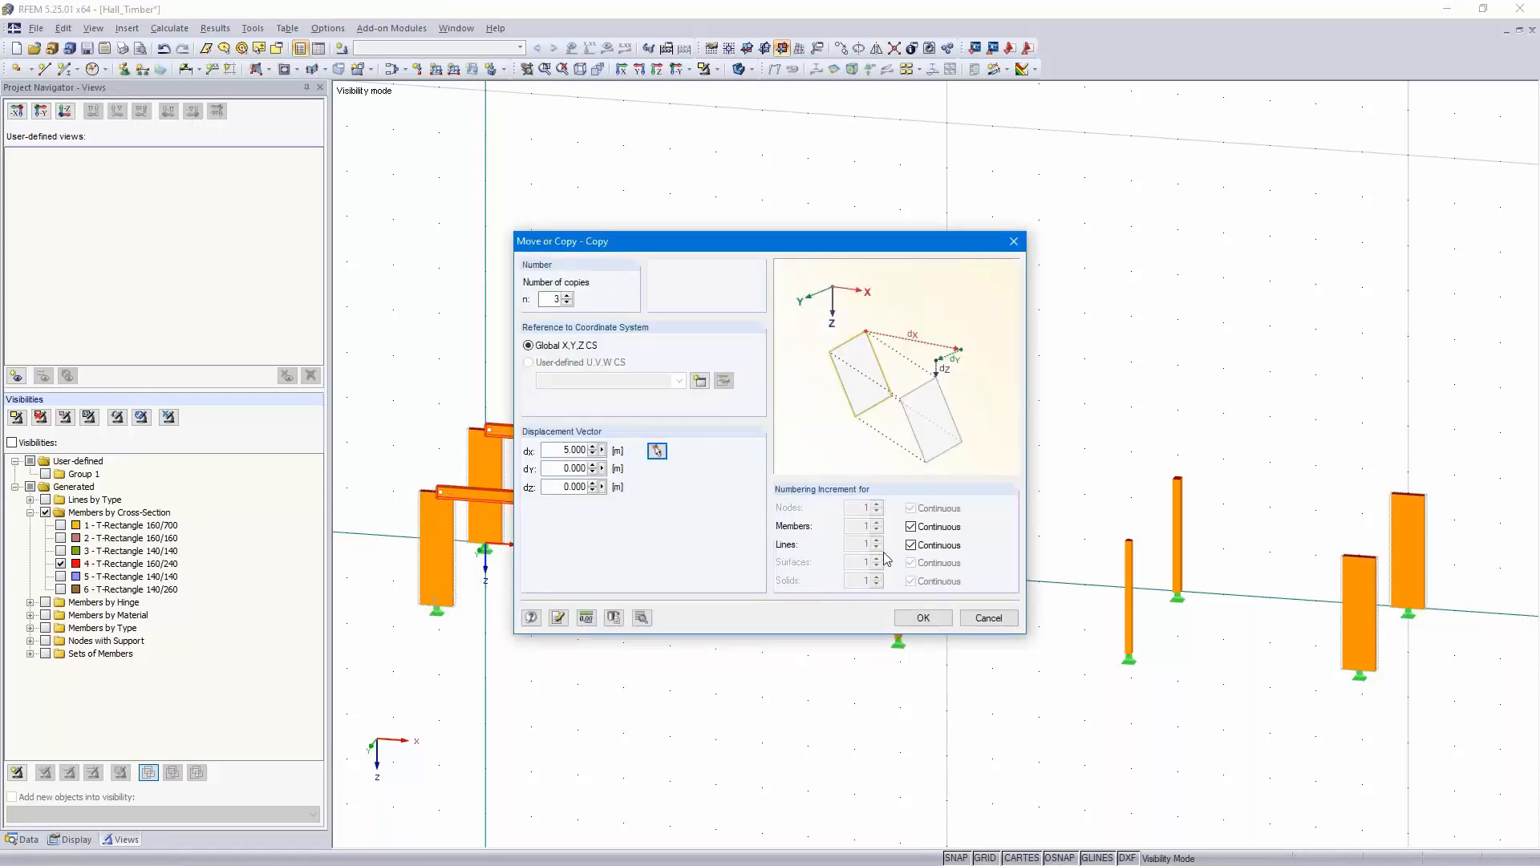
pyautogui.click(925, 618)
pyautogui.click(999, 620)
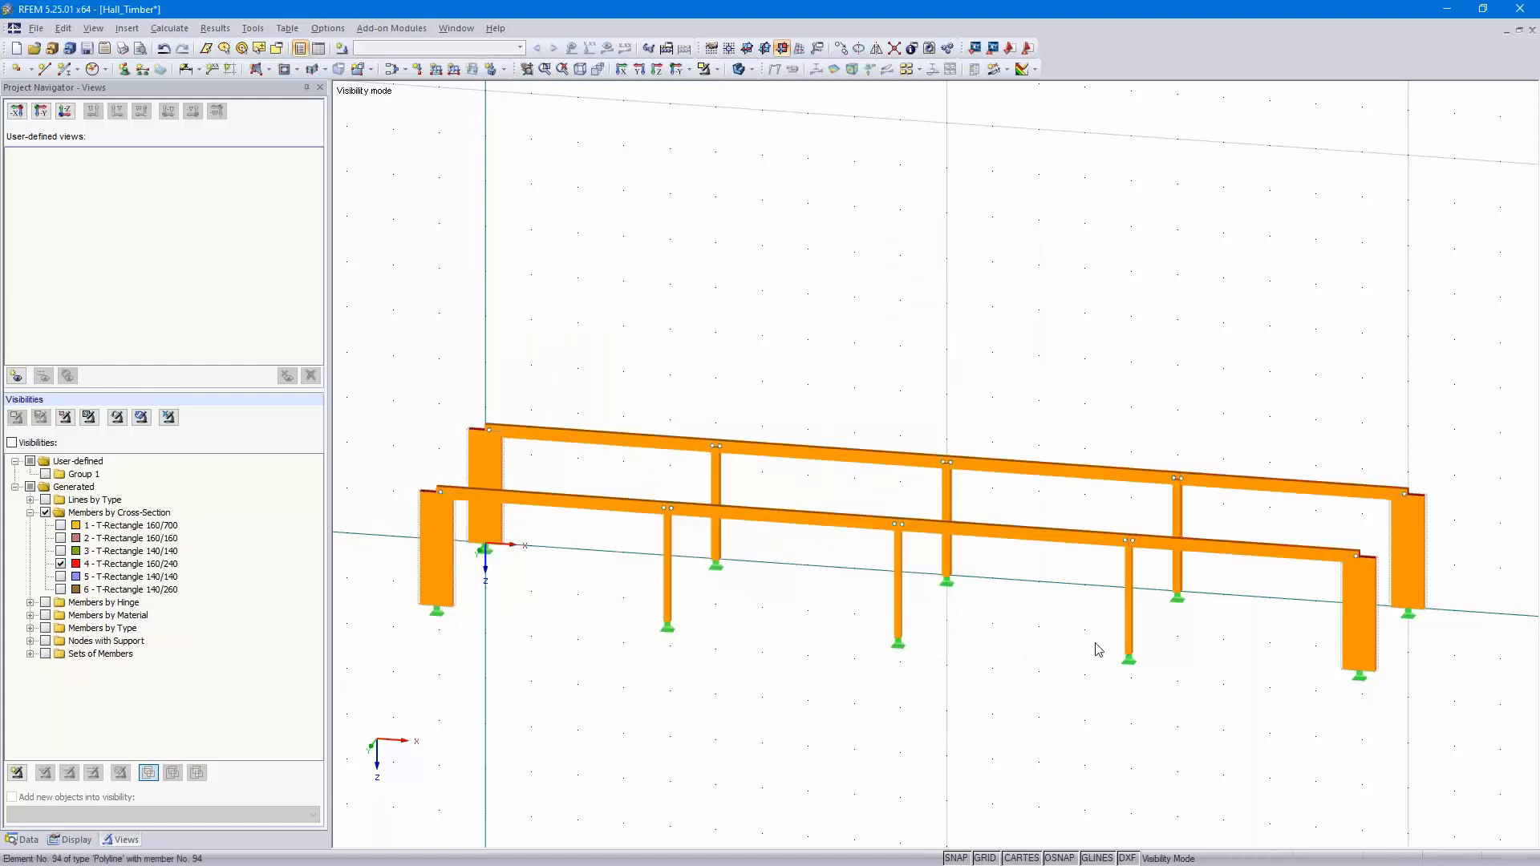
# Create a polygonal surface with a constant thickness of 2 mm between the top nodes of the four corner columns
pyautogui.moveTo(549, 673)
pyautogui.mouseDown(button='middle')
pyautogui.moveTo(636, 695)
pyautogui.moveTo(524, 680)
pyautogui.mouseUp(button='middle')
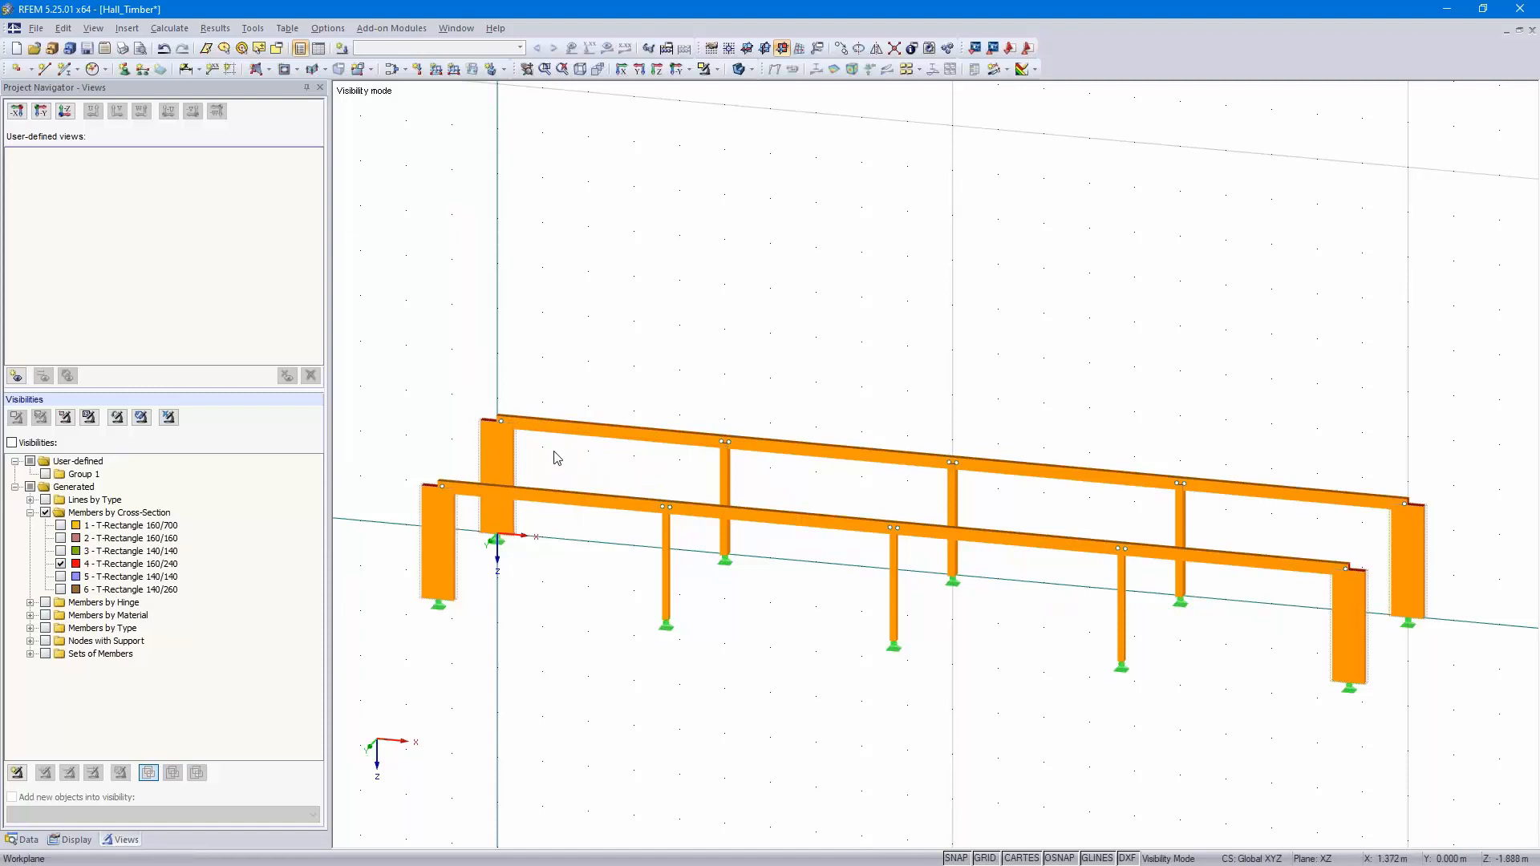
pyautogui.click(257, 72)
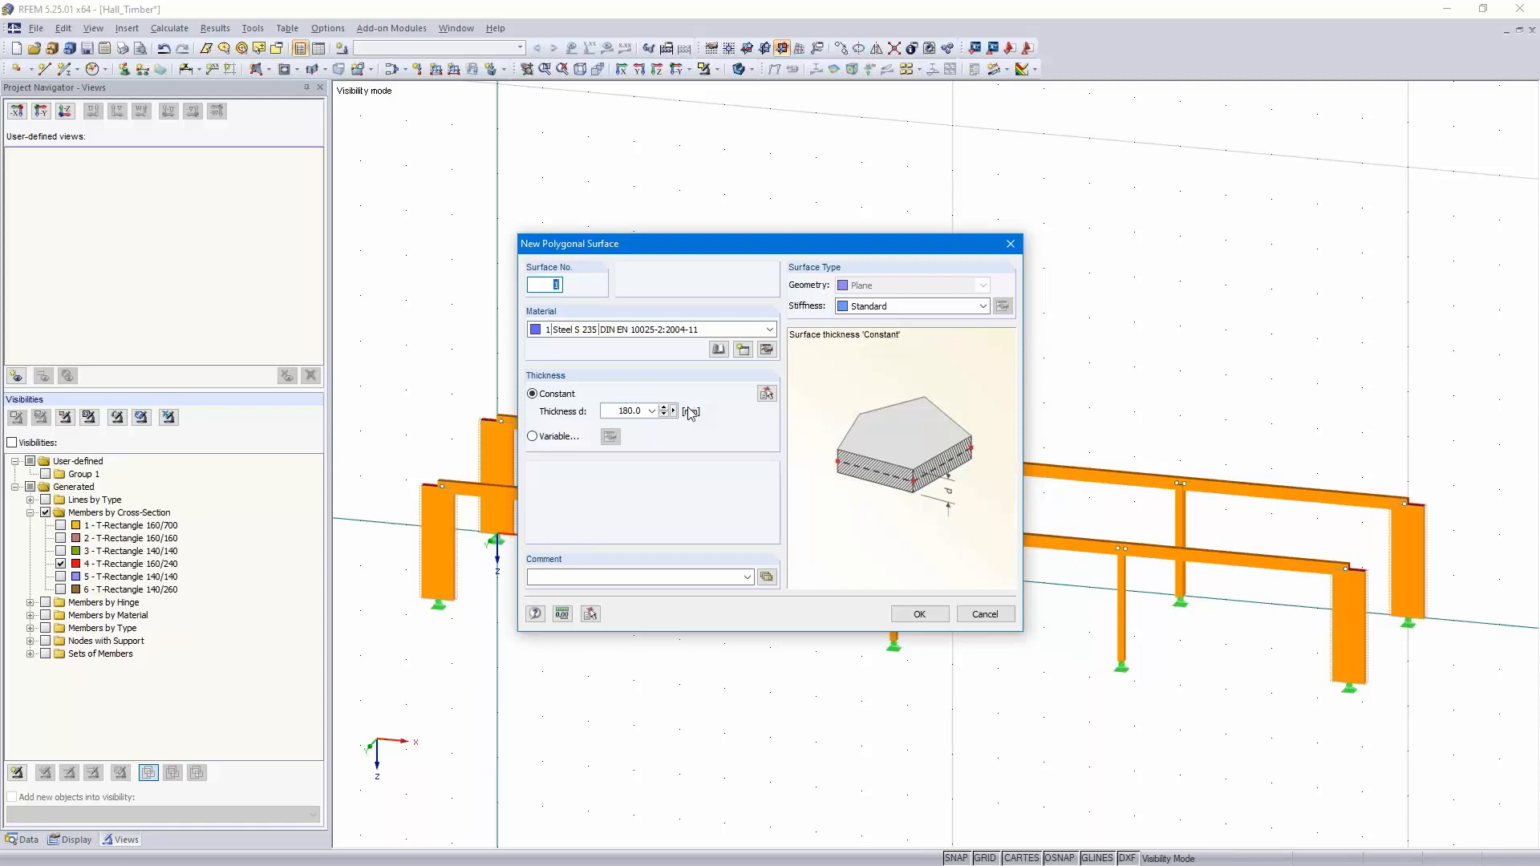
pyautogui.doubleClick(615, 412)
pyautogui.write('2')
pyautogui.click(920, 614)
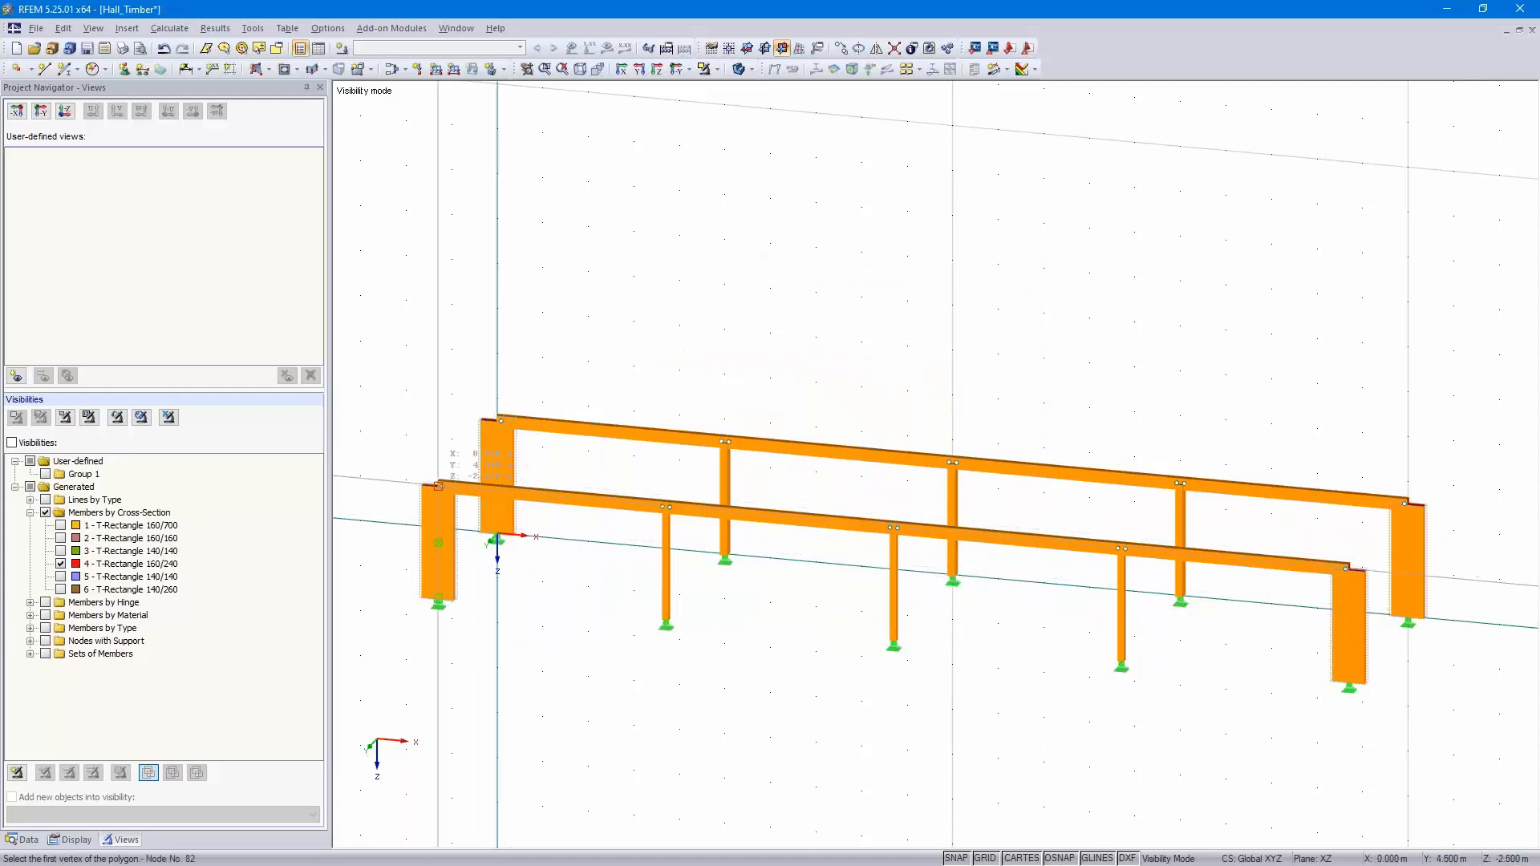
pyautogui.click(439, 487)
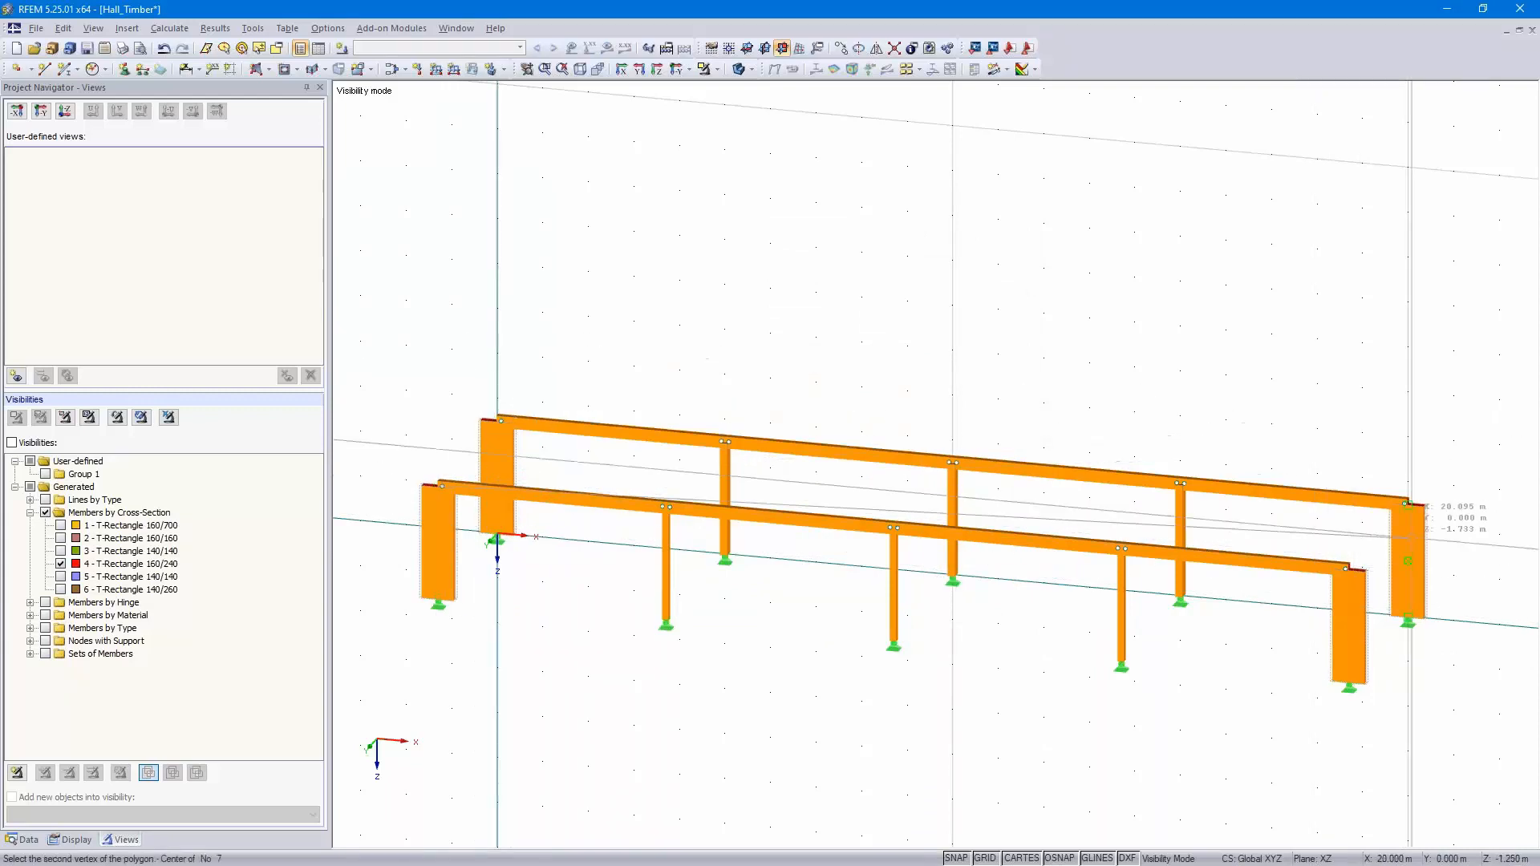
pyautogui.click(1349, 569)
pyautogui.click(1407, 504)
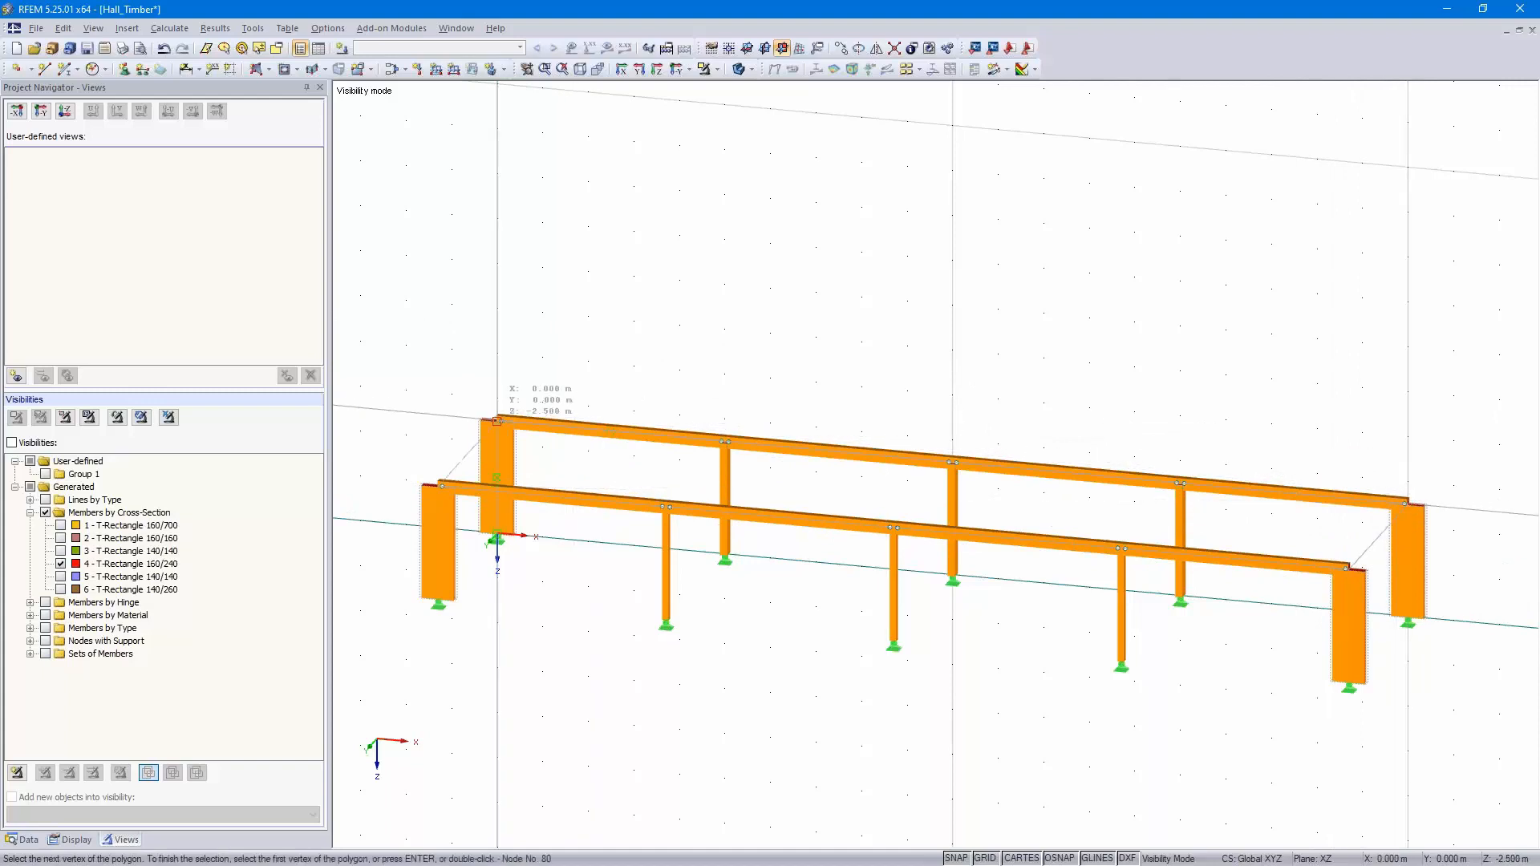
pyautogui.click(498, 420)
pyautogui.click(439, 486)
# Examine how the beams and the surface sit on the column heads at the end farthest from the origin
pyautogui.scroll(-2, 1291, 602)
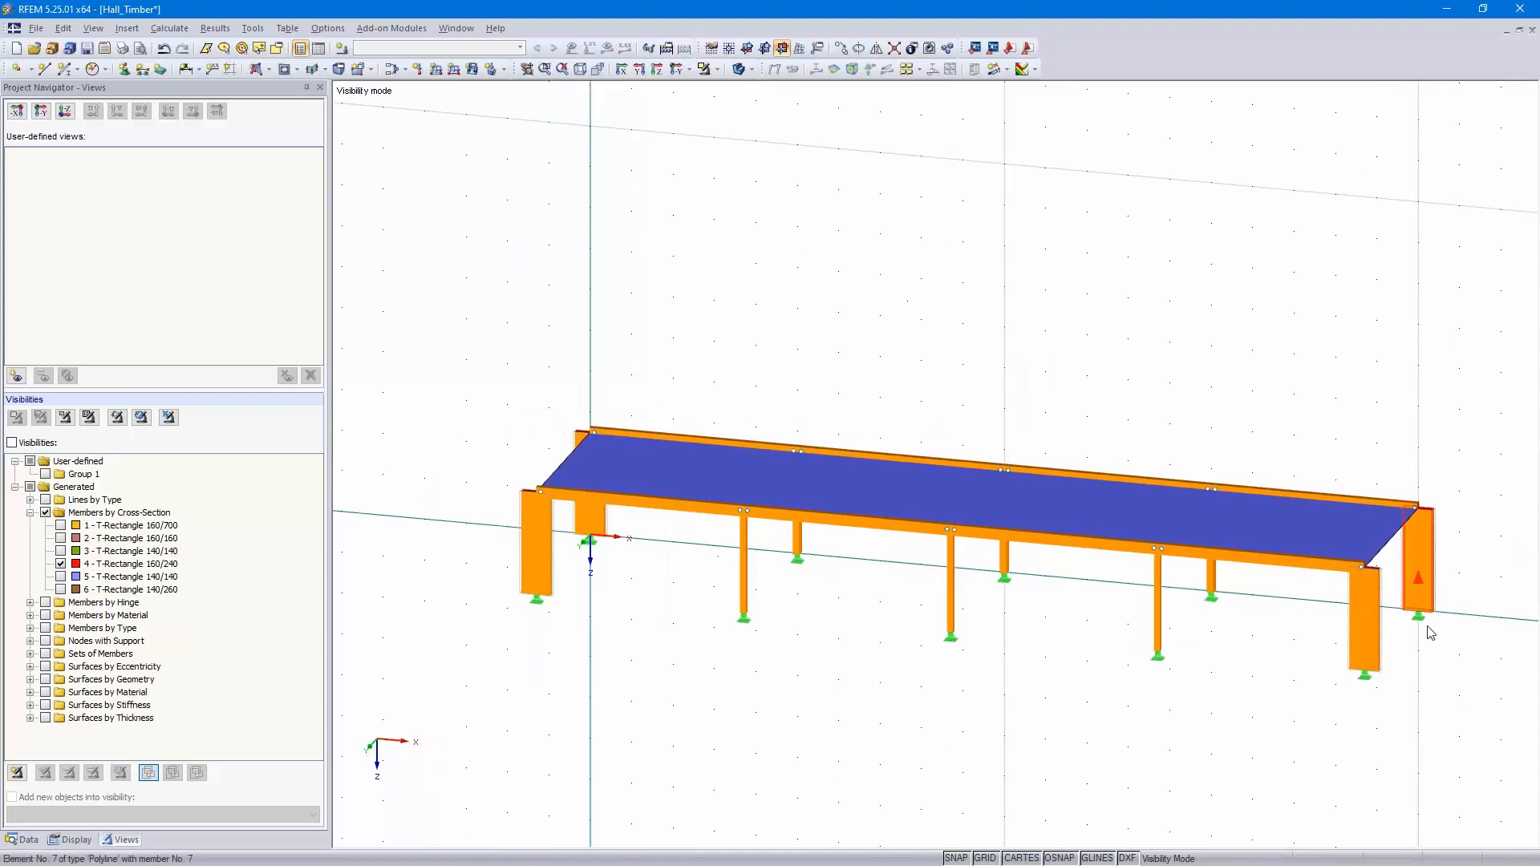
pyautogui.moveTo(1291, 602); pyautogui.dragTo(1287, 598, button='right')
pyautogui.click(1145, 607)
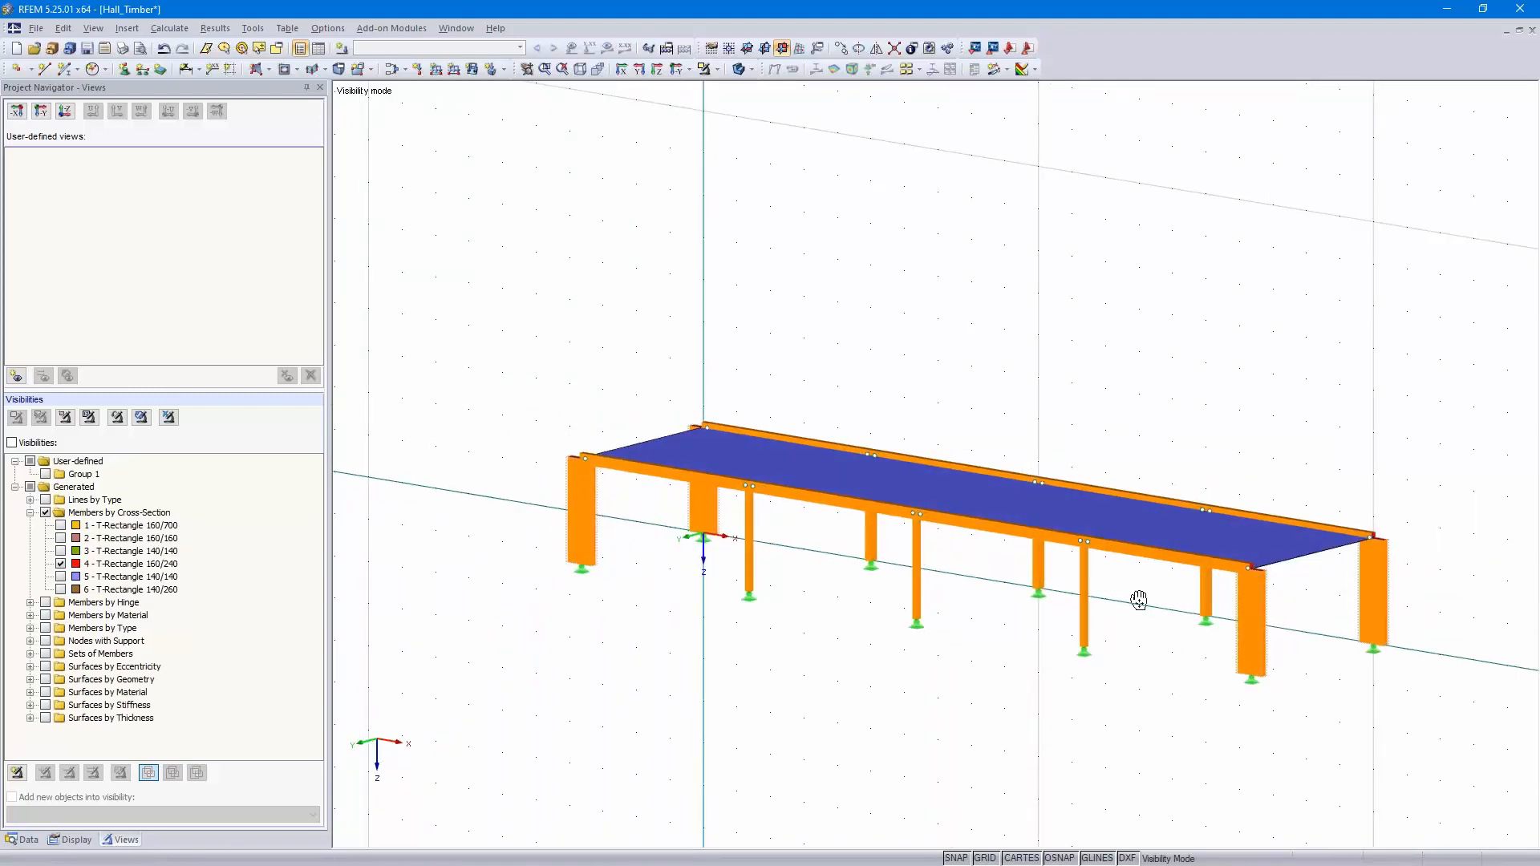
pyautogui.scroll(4, 1181, 607)
pyautogui.moveTo(1183, 602); pyautogui.dragTo(987, 572, button='middle')
pyautogui.scroll(5, 995, 566)
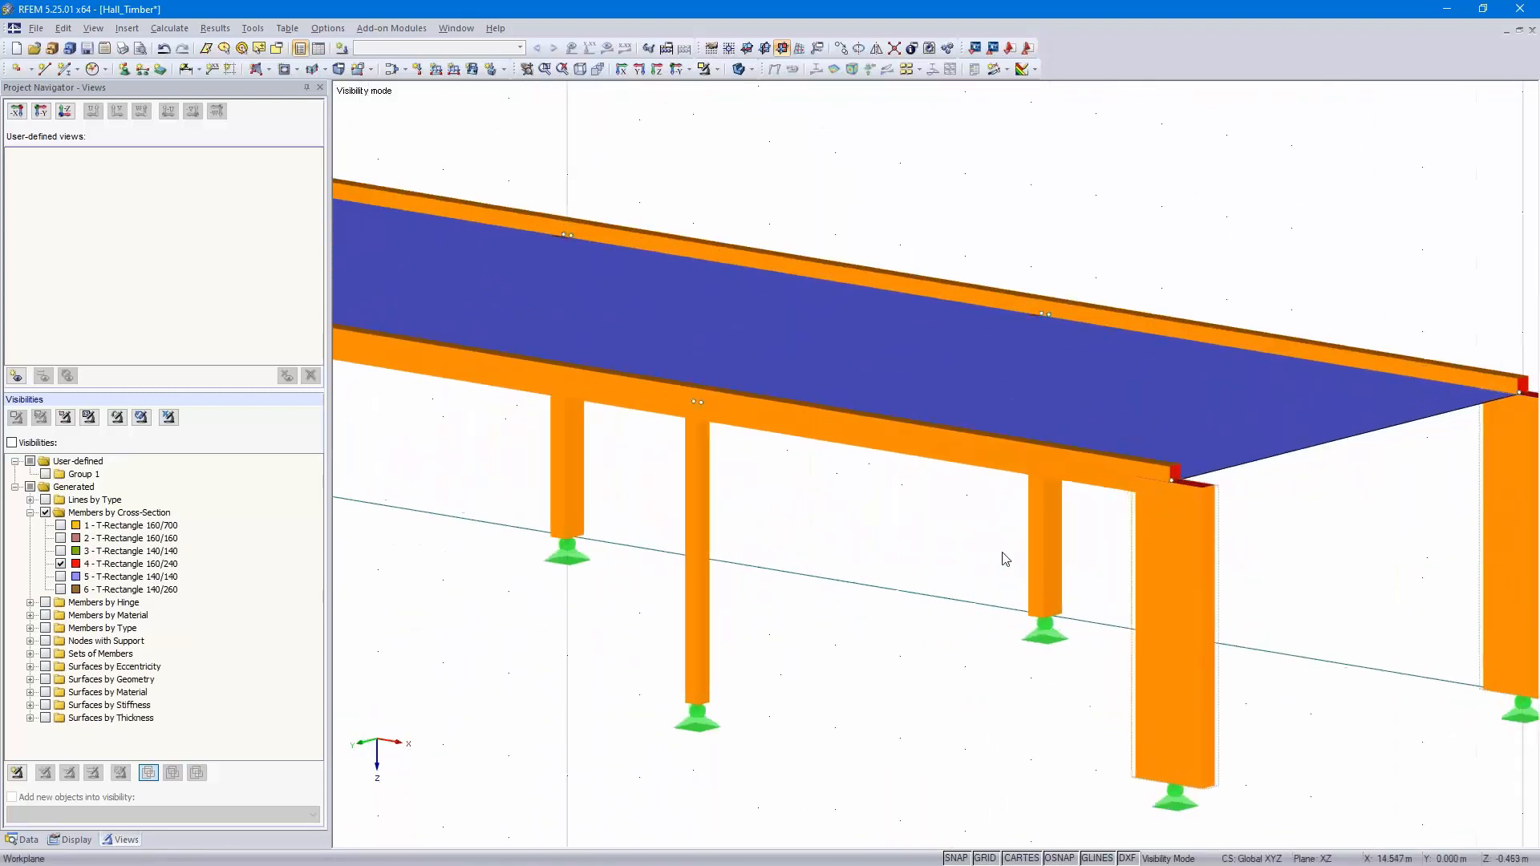
pyautogui.moveTo(1358, 581); pyautogui.dragTo(1316, 567, button='middle')
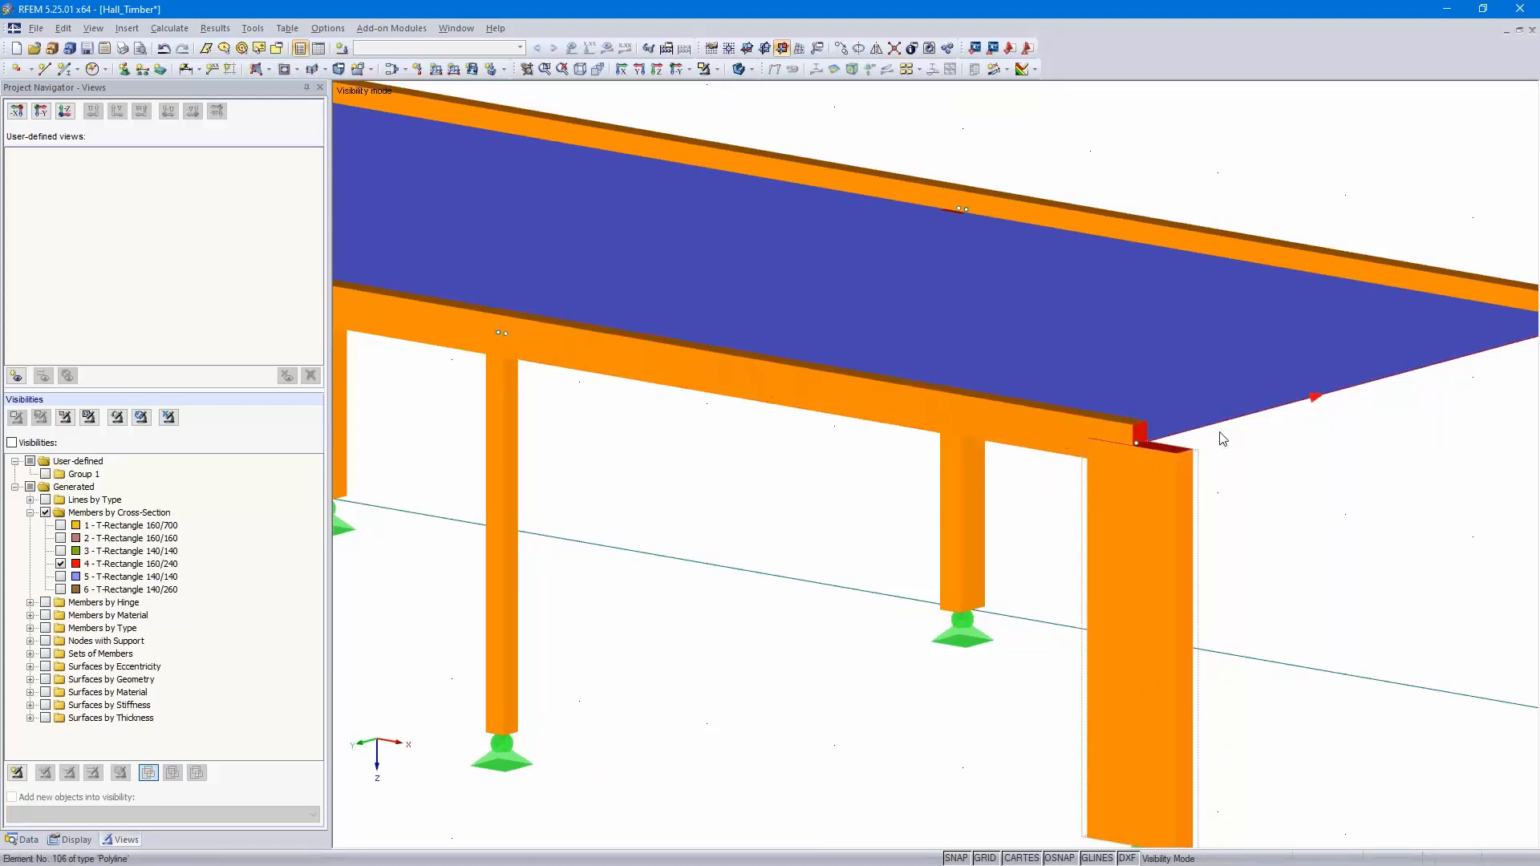
pyautogui.scroll(-4, 784, 520)
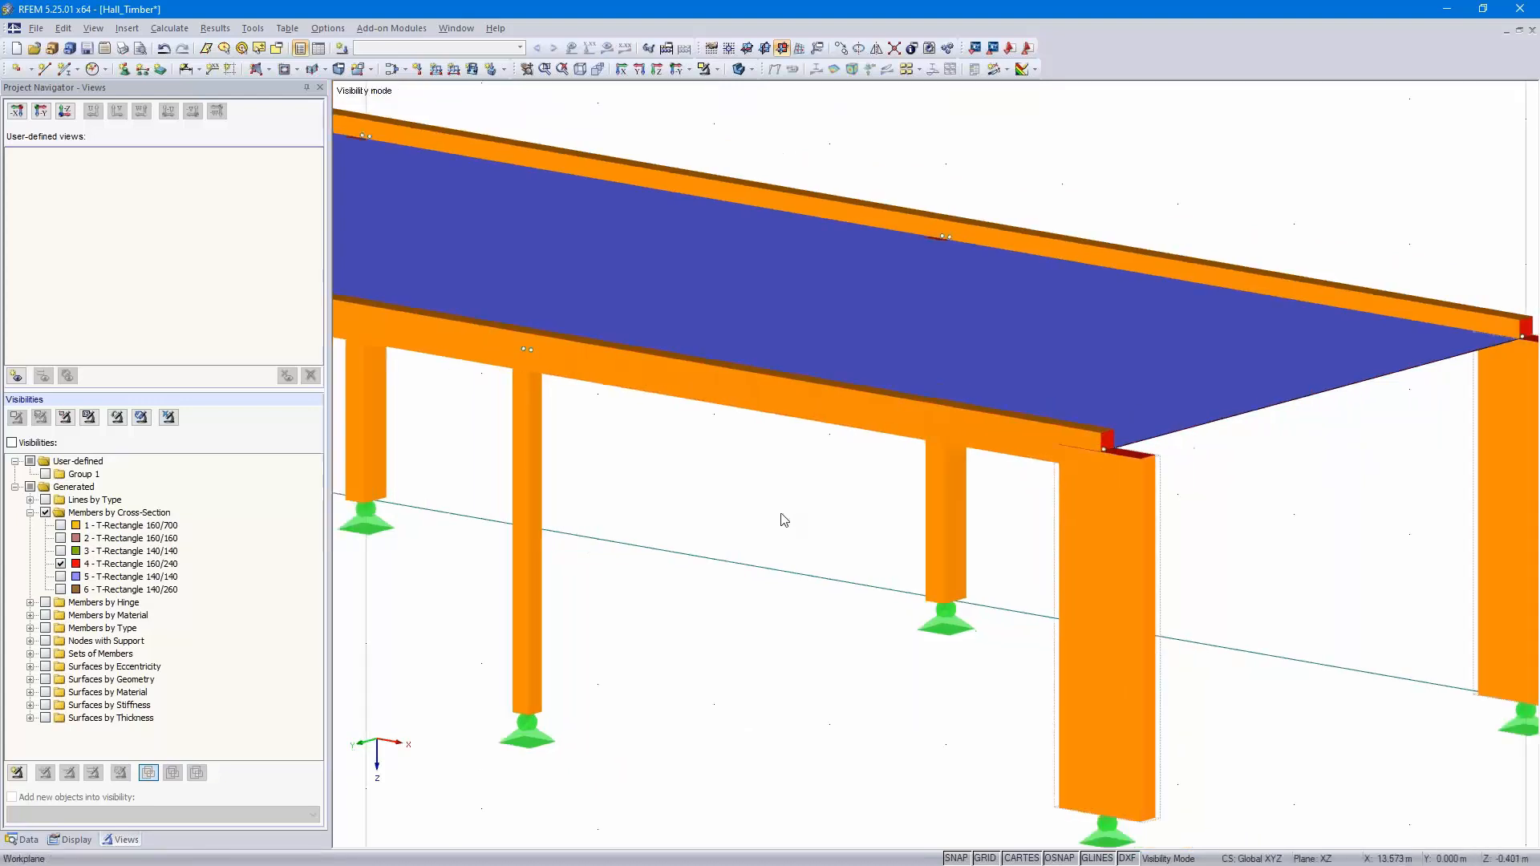
# Give the eight platform beams a member eccentricity with top-centre cross-section alignment and a transverse offset from the bottom of surface 1
pyautogui.keyDown('ctrl'); pyautogui.moveTo(698, 667); pyautogui.dragTo(917, 622, button='middle'); pyautogui.keyUp('ctrl')
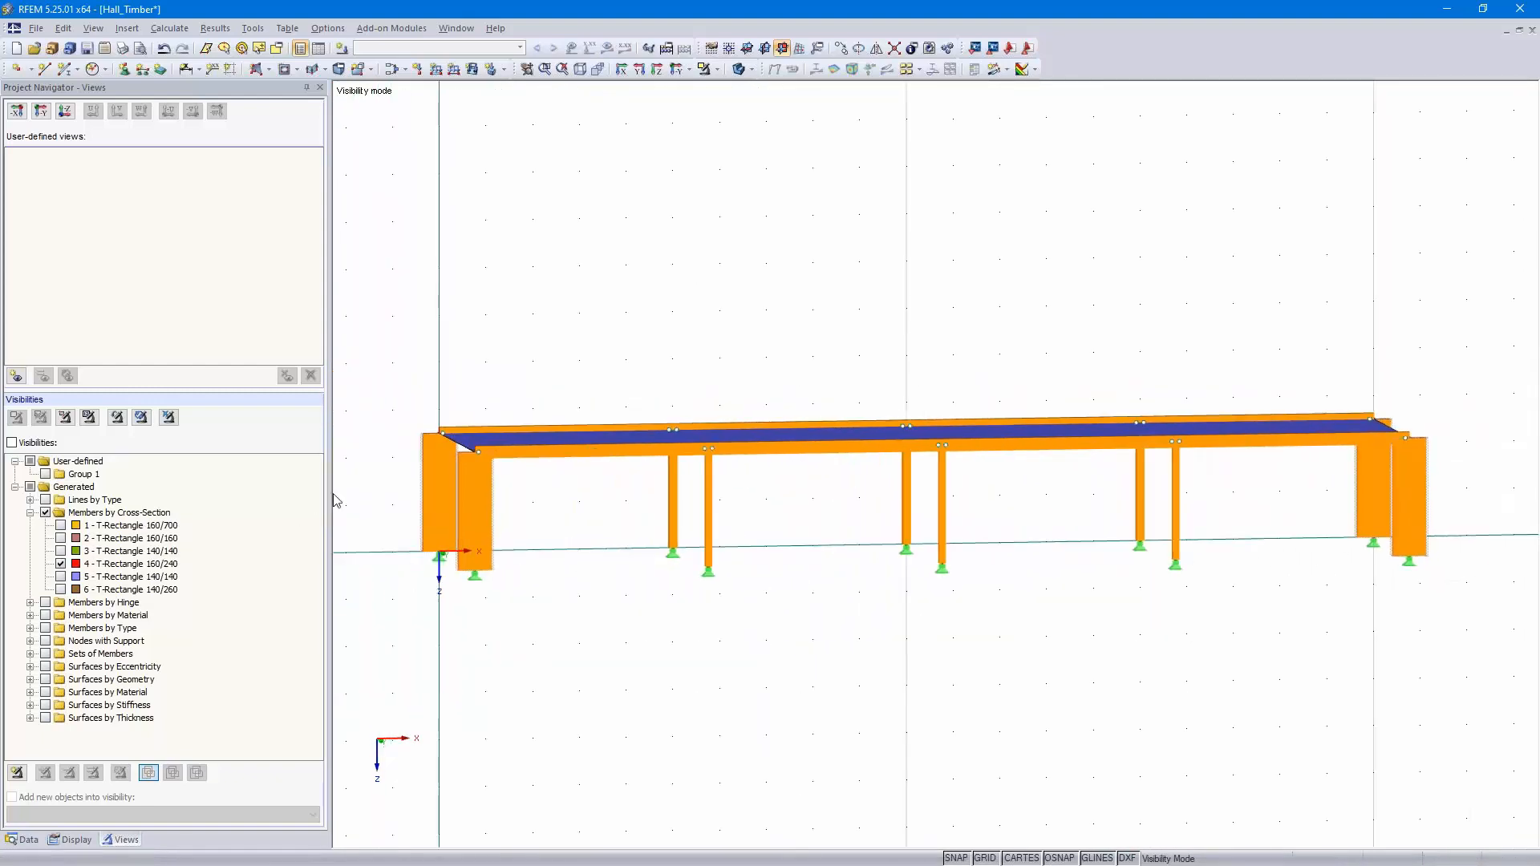
pyautogui.moveTo(373, 501); pyautogui.dragTo(1497, 290)
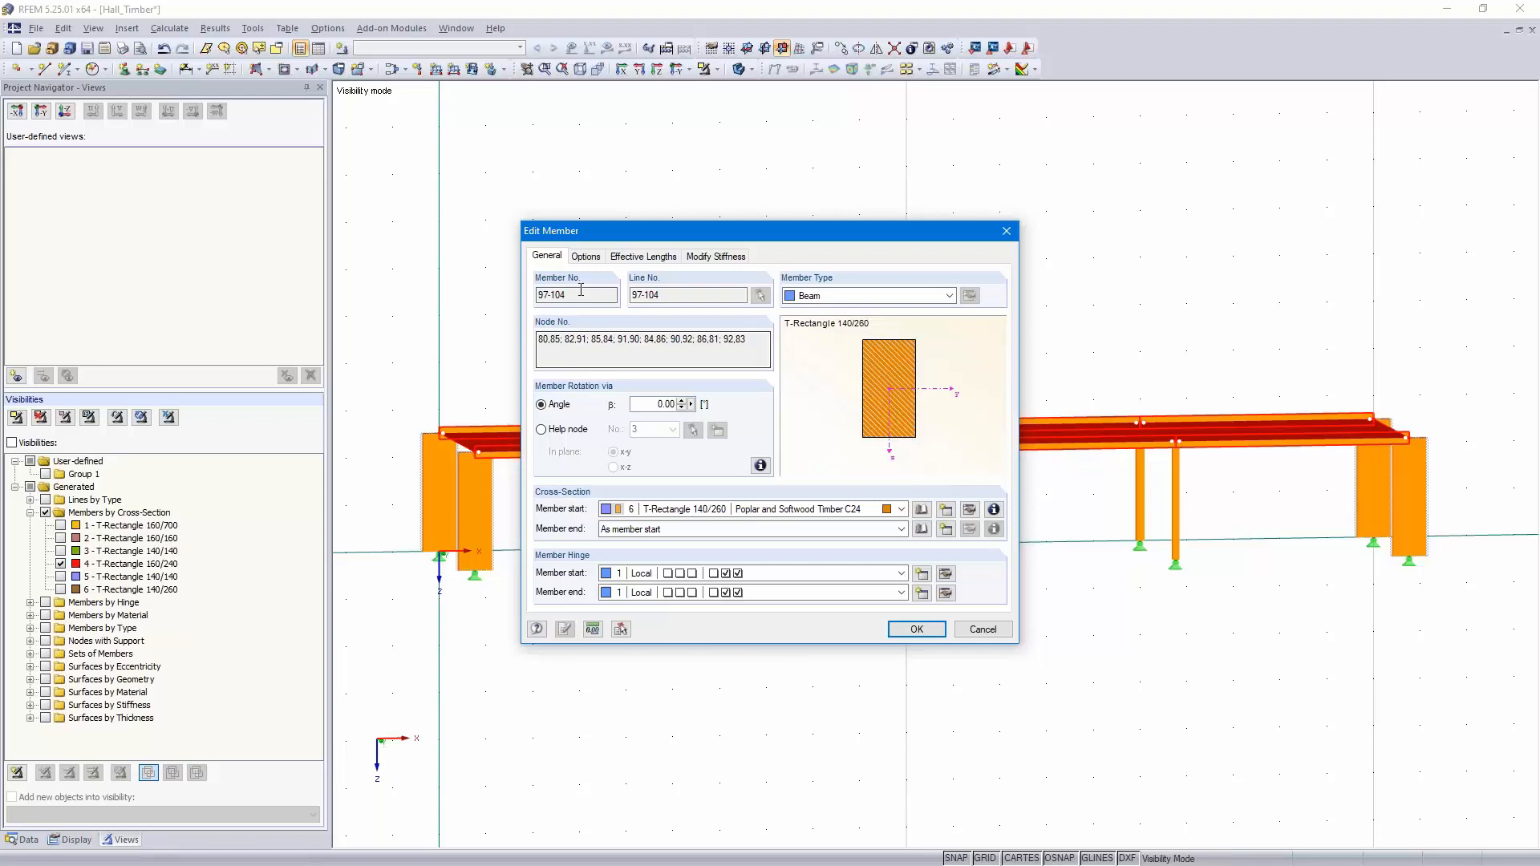
pyautogui.click(585, 257)
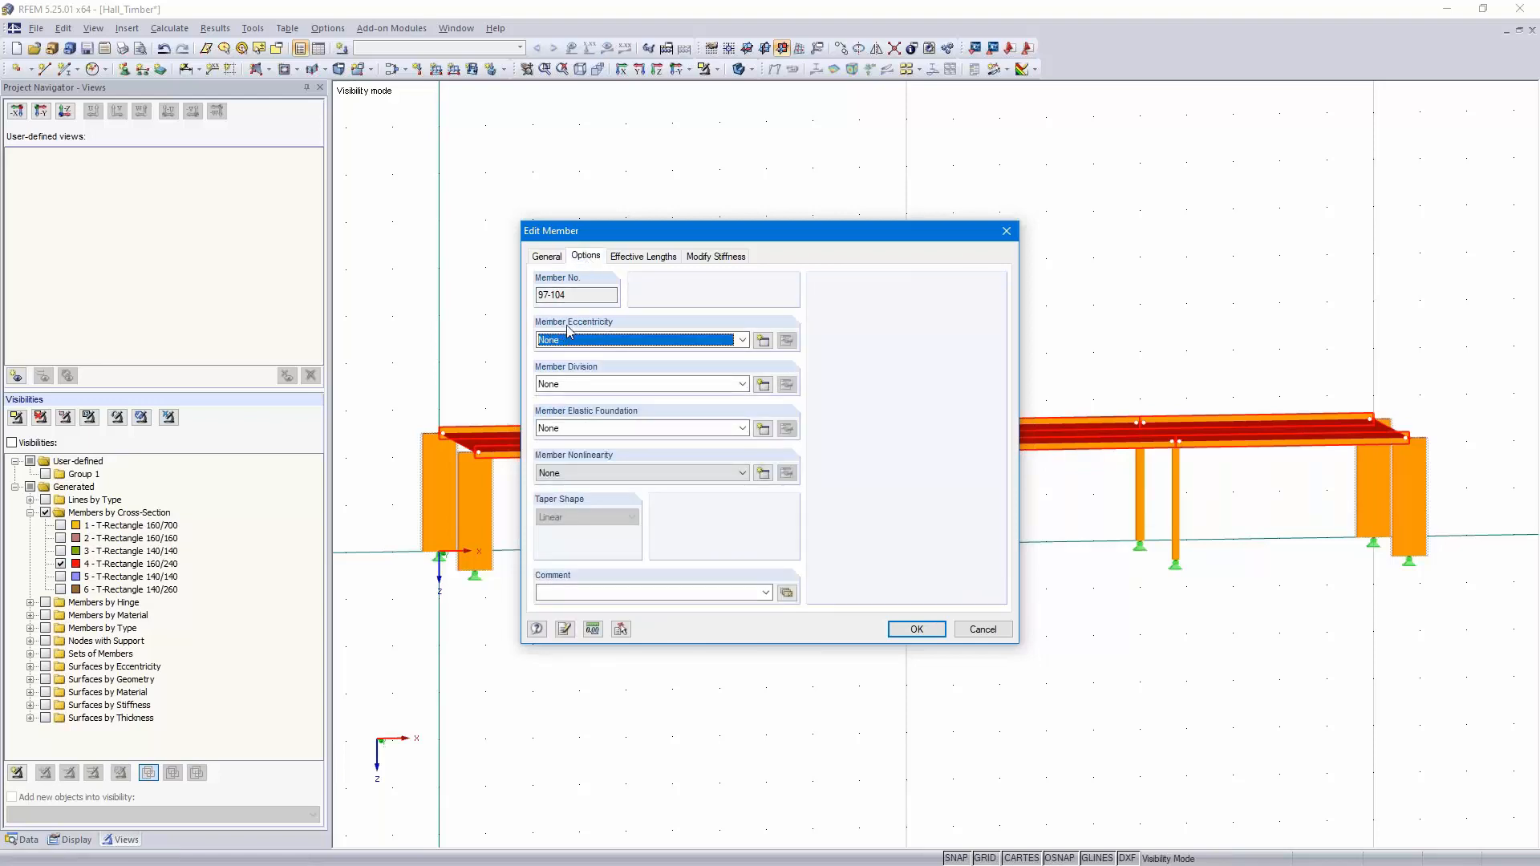
pyautogui.click(763, 341)
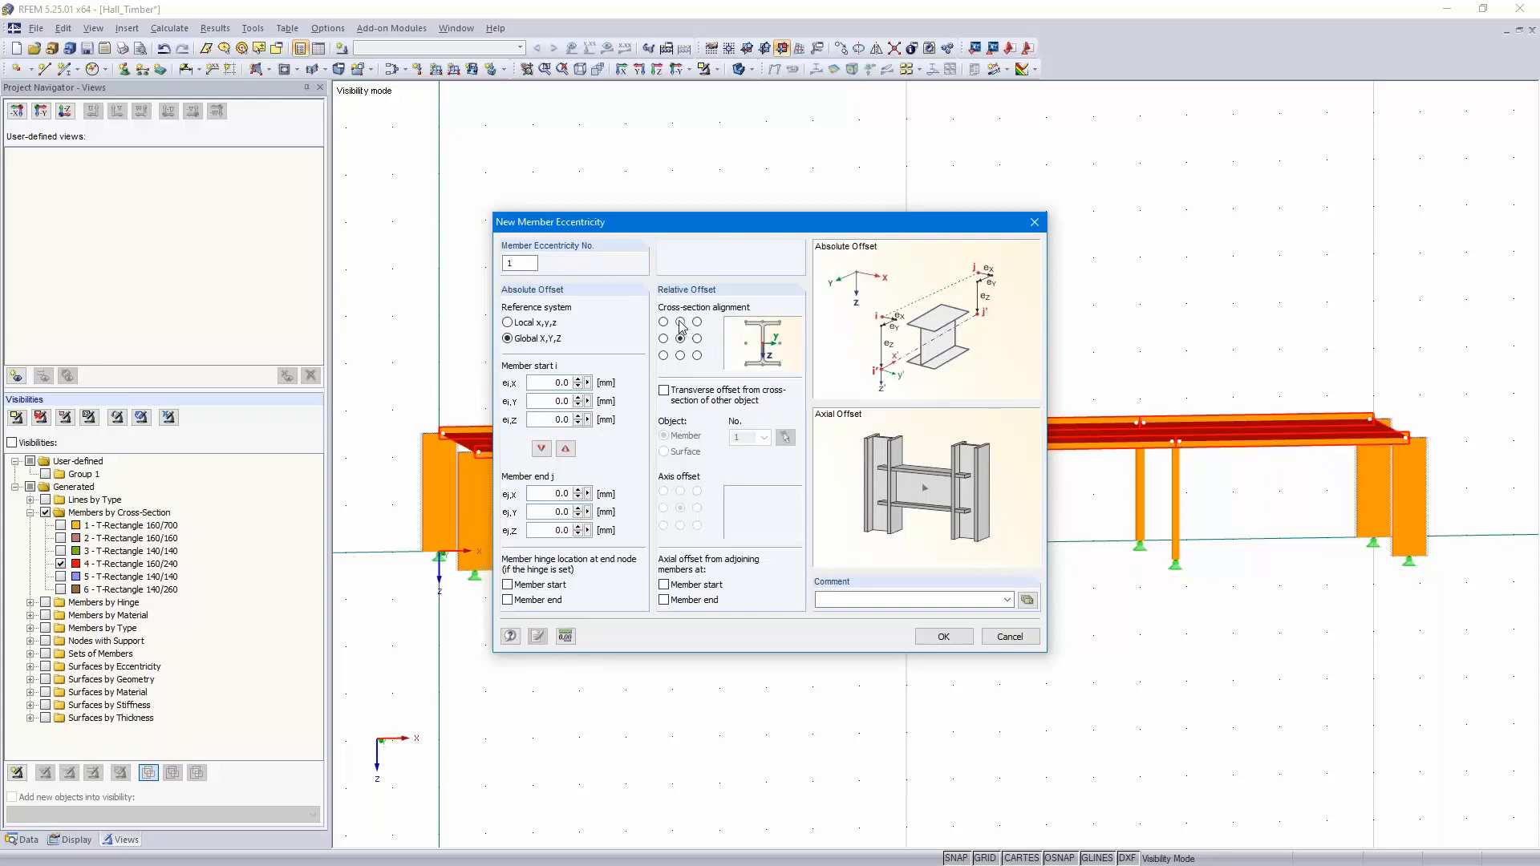
pyautogui.click(680, 323)
pyautogui.click(664, 391)
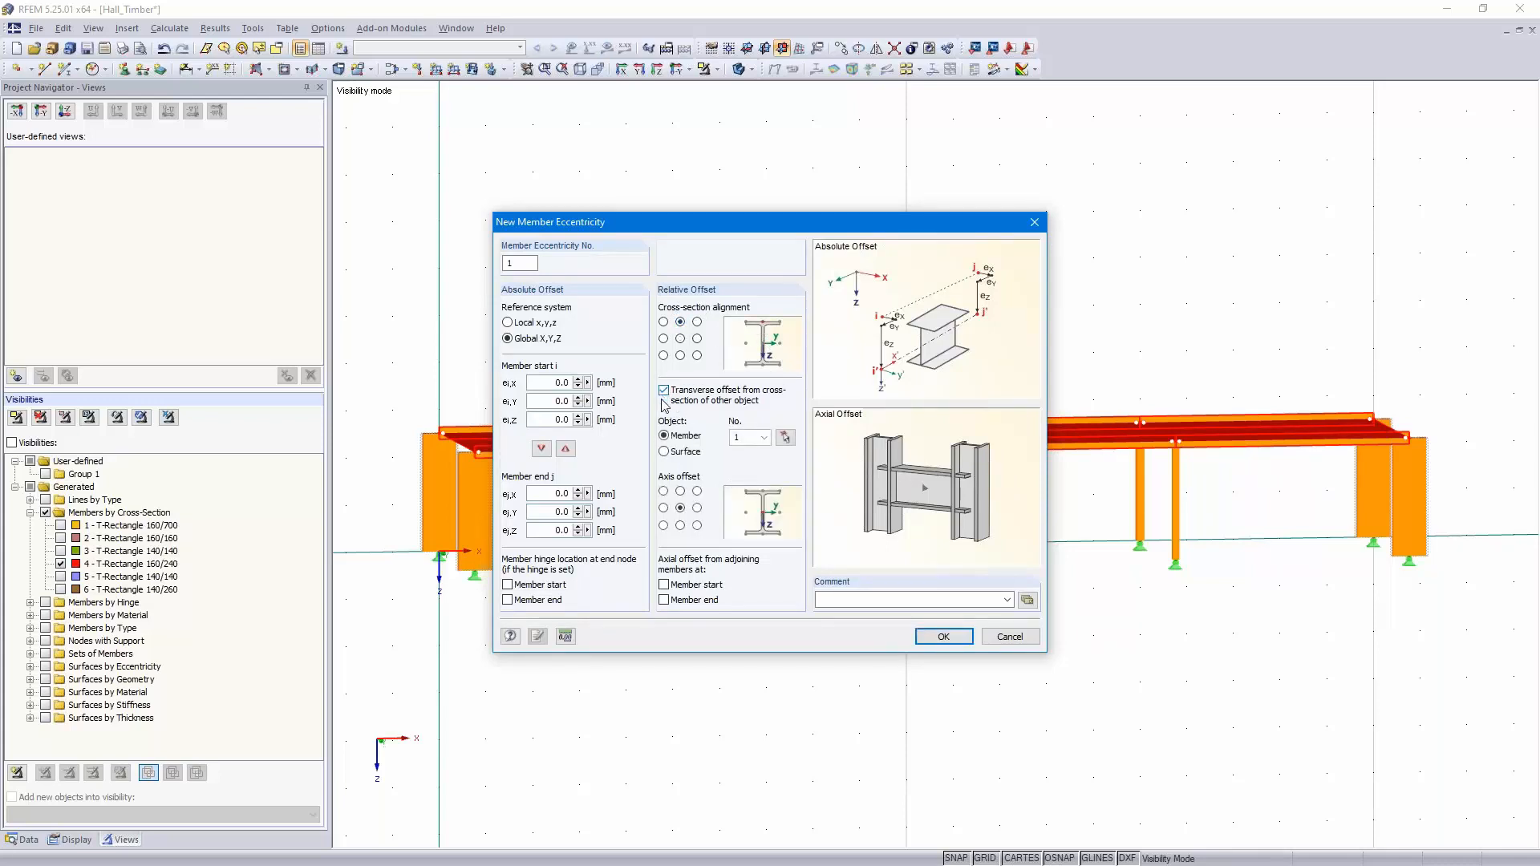
pyautogui.click(665, 452)
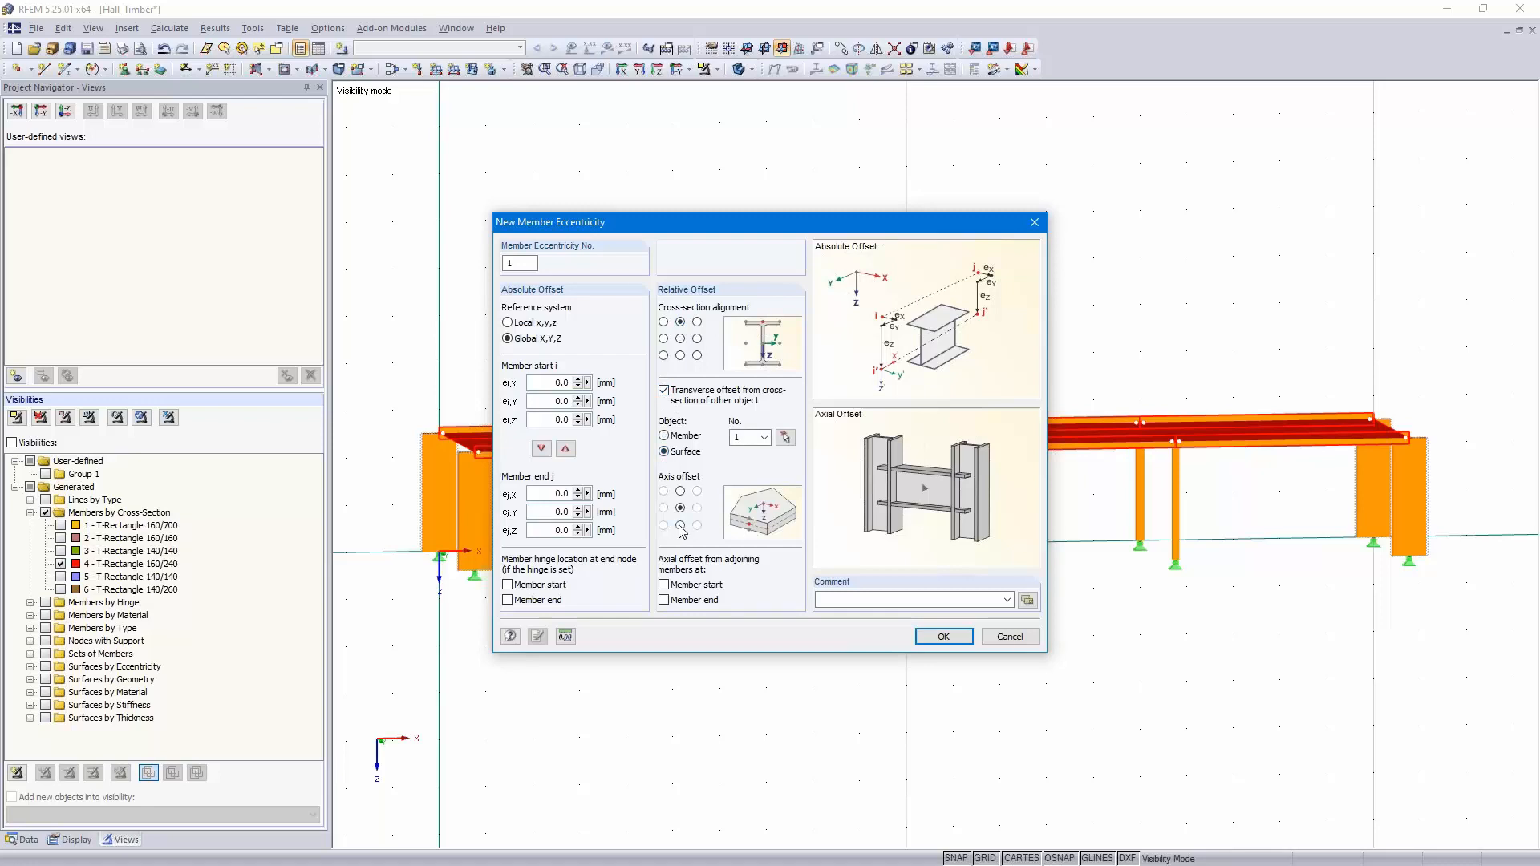
pyautogui.click(786, 438)
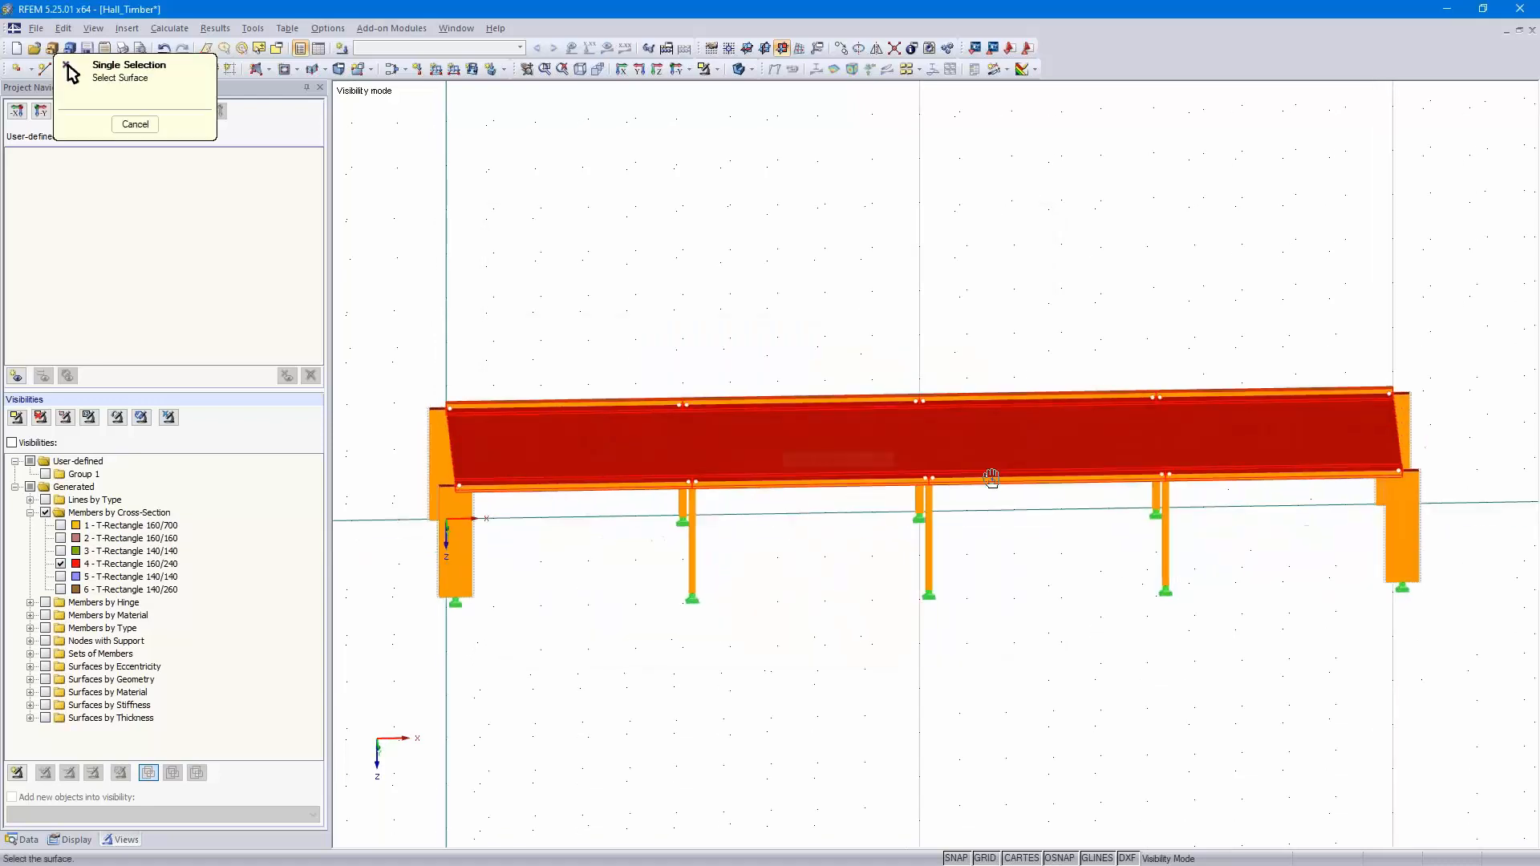
pyautogui.click(988, 433)
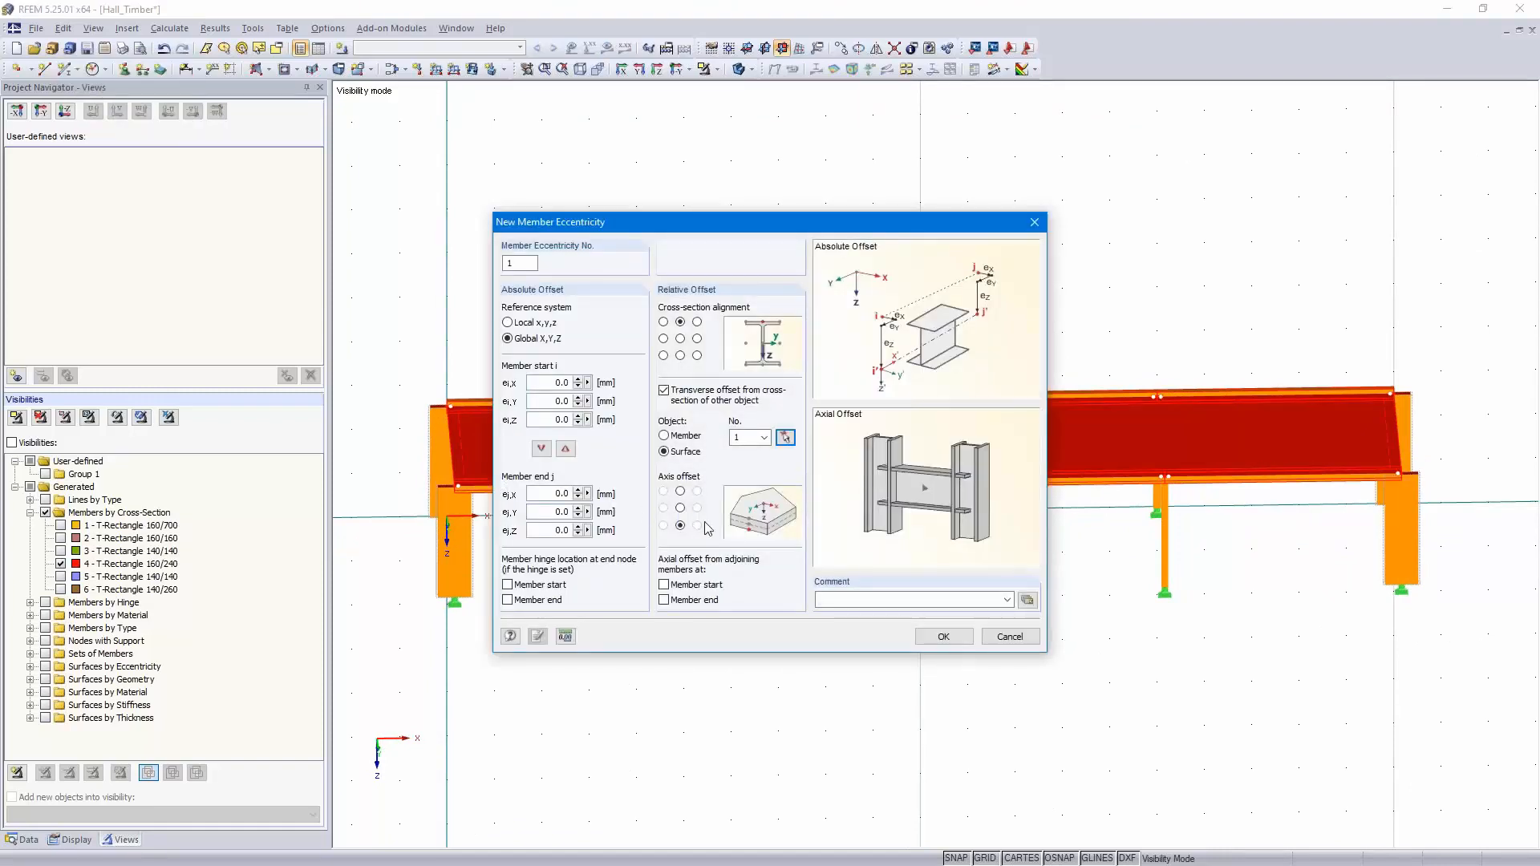
pyautogui.click(946, 637)
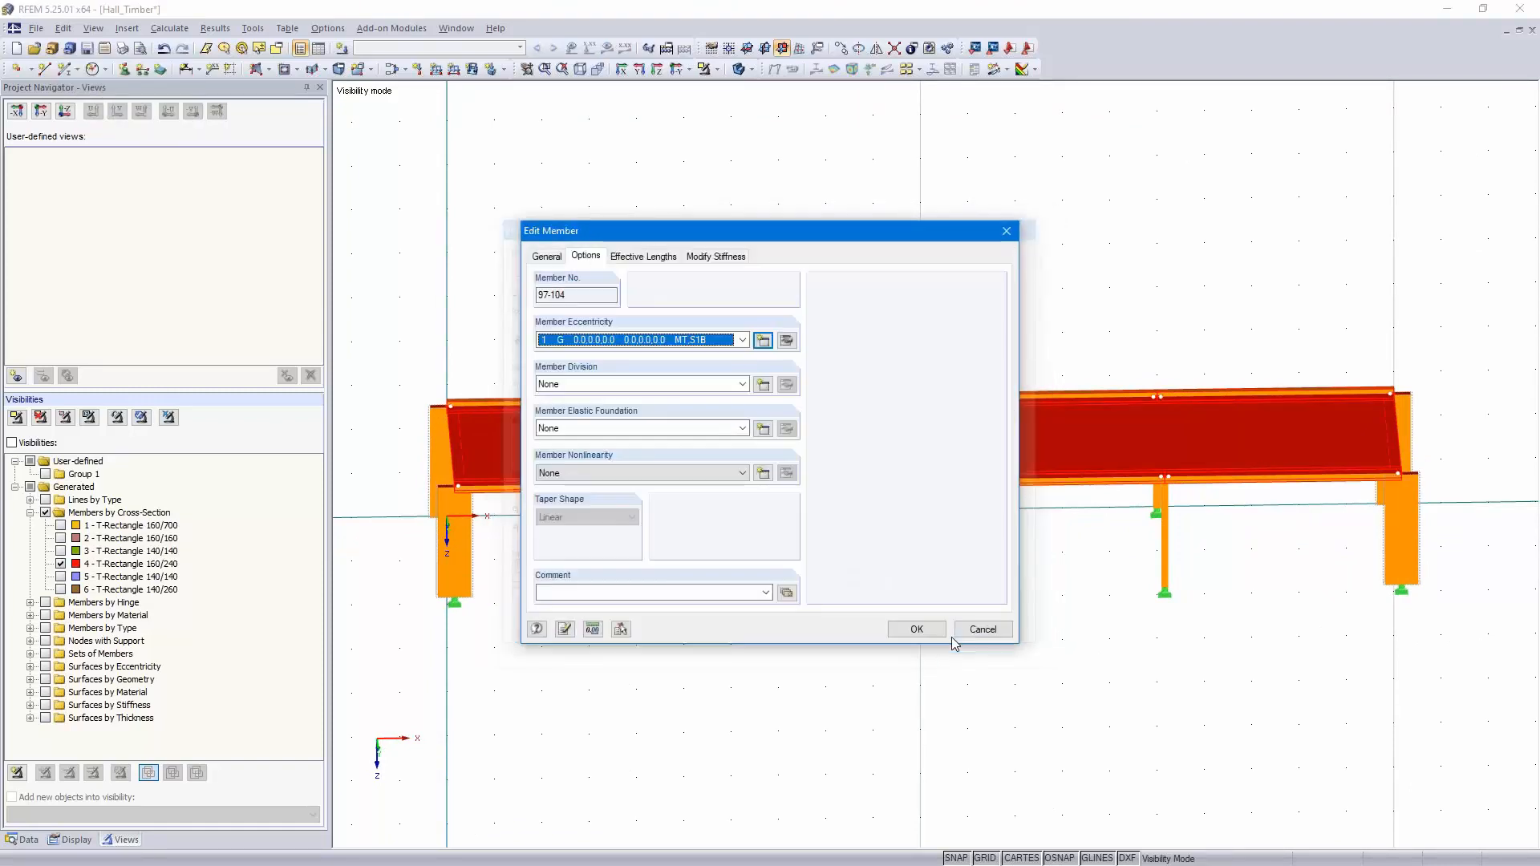
pyautogui.click(919, 630)
# Examine how the beams now sit beneath the surface at the posts and corner columns at the end farthest from the origin
pyautogui.keyDown('ctrl'); pyautogui.moveTo(1299, 600); pyautogui.dragTo(1087, 522, button='middle'); pyautogui.keyUp('ctrl')
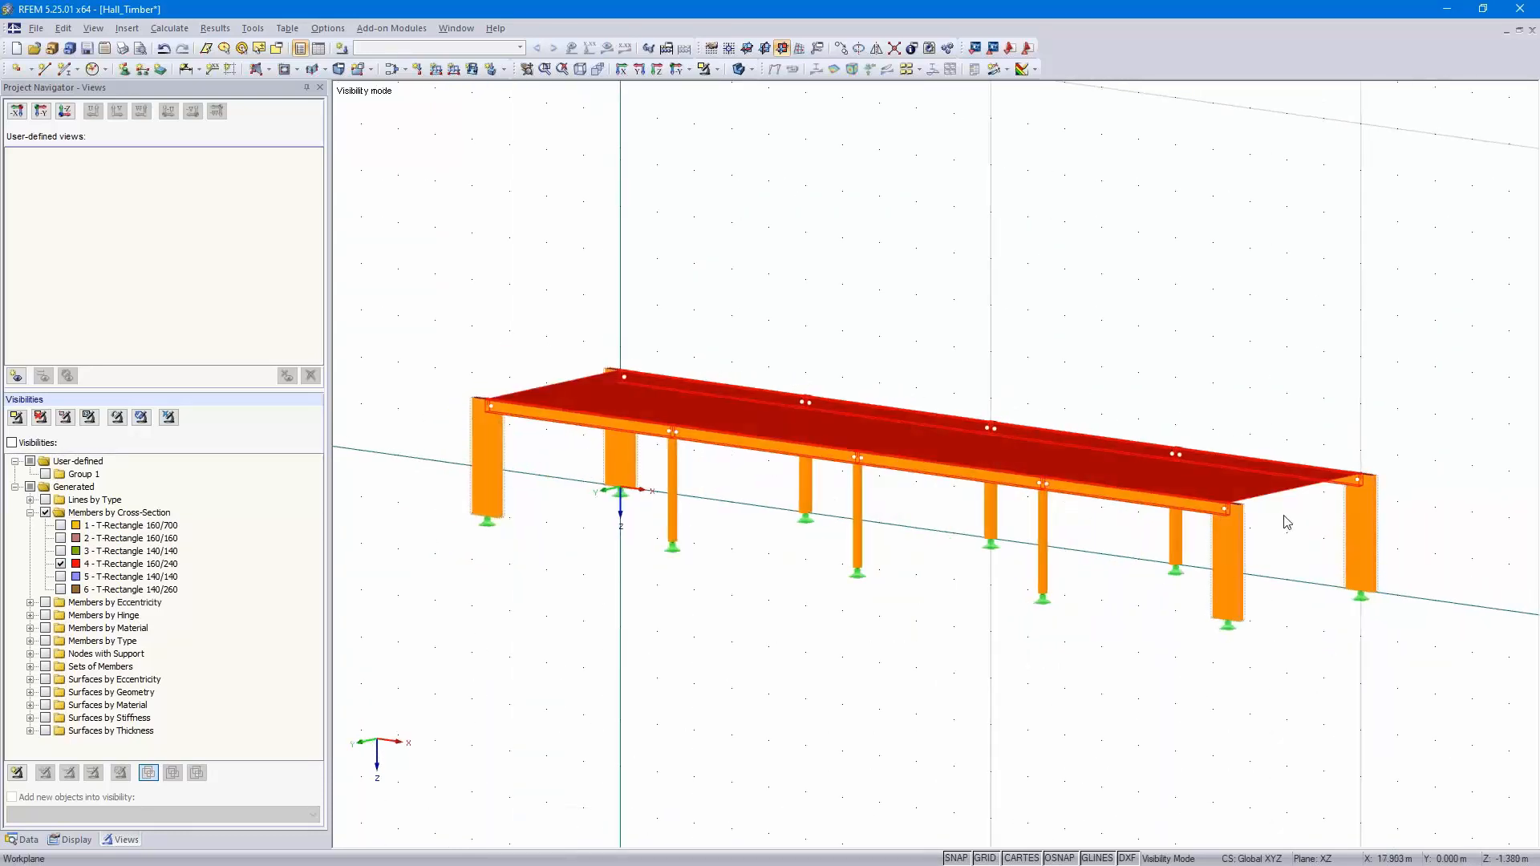
pyautogui.scroll(3, 1288, 522)
pyautogui.scroll(3, 1288, 522)
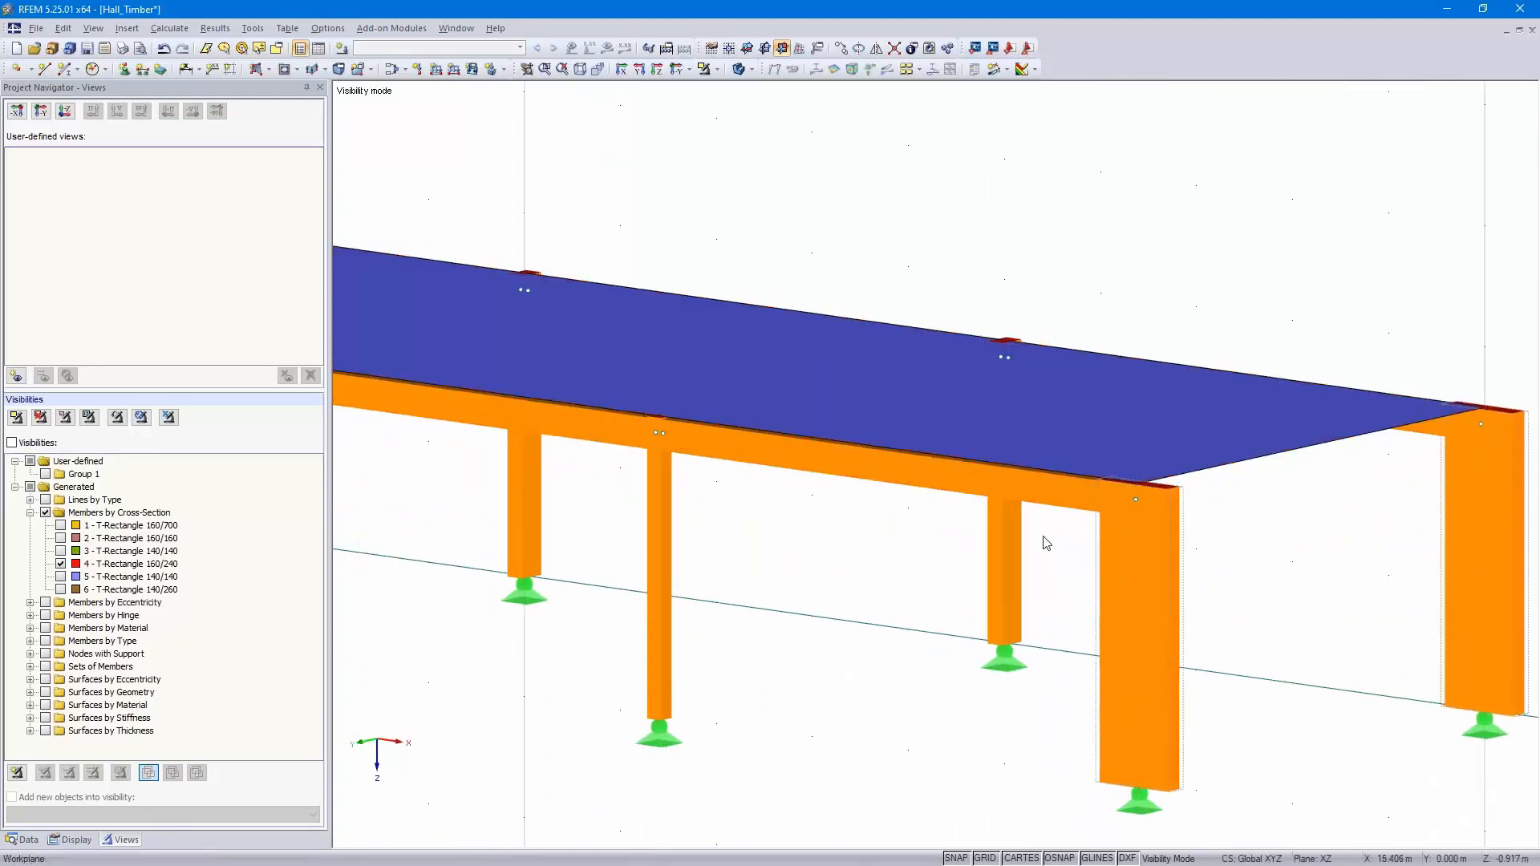
pyautogui.scroll(3, 1029, 521)
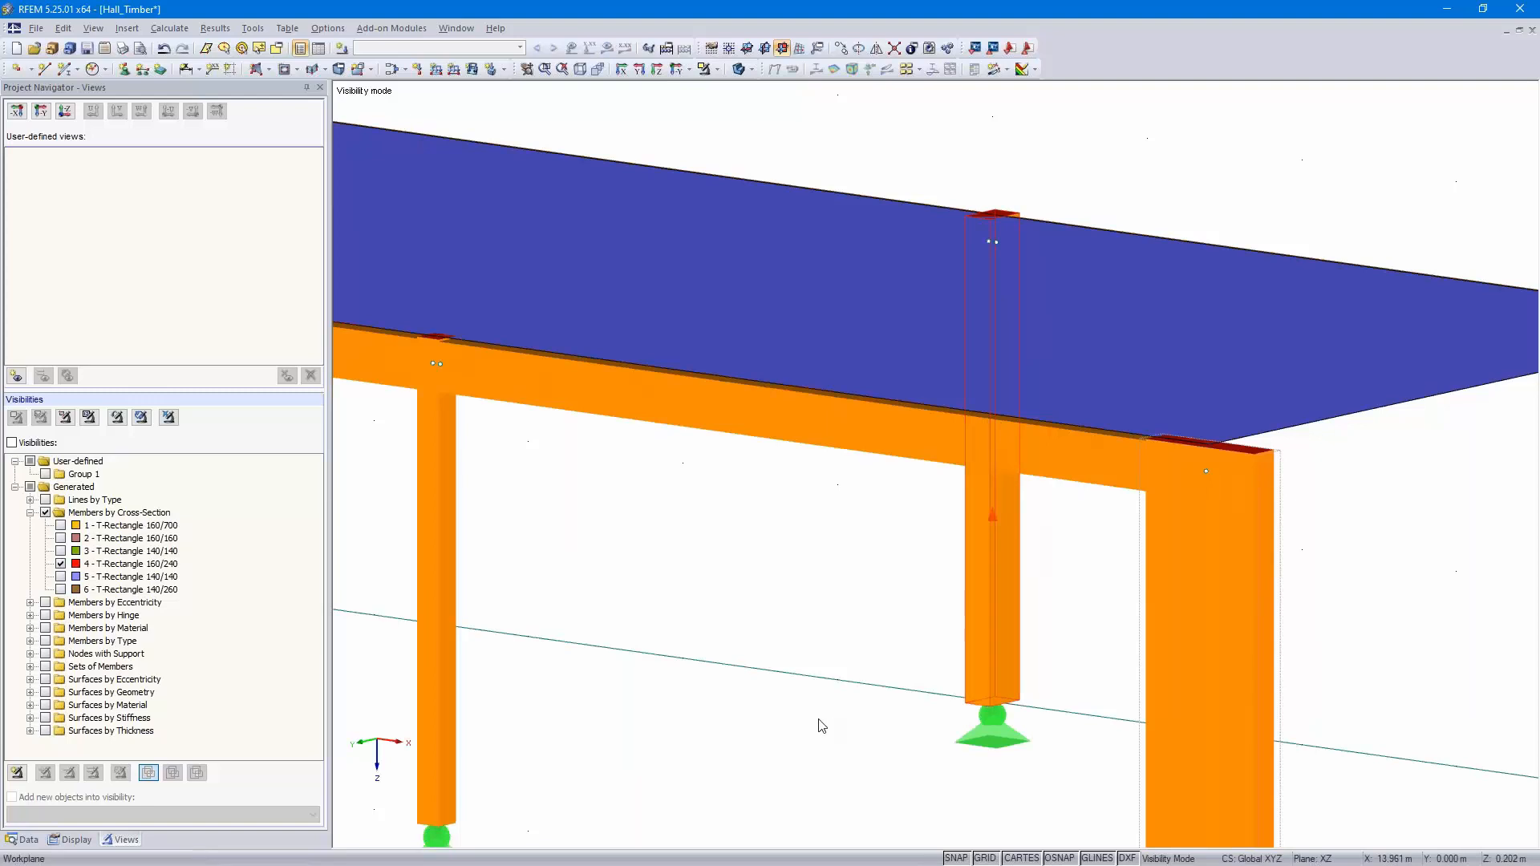
pyautogui.moveTo(818, 725); pyautogui.dragTo(830, 692, button='middle')
pyautogui.scroll(-2, 835, 666)
pyautogui.scroll(3, 843, 725)
pyautogui.rightClick(829, 712)
pyautogui.click(744, 663)
pyautogui.scroll(-3, 744, 663)
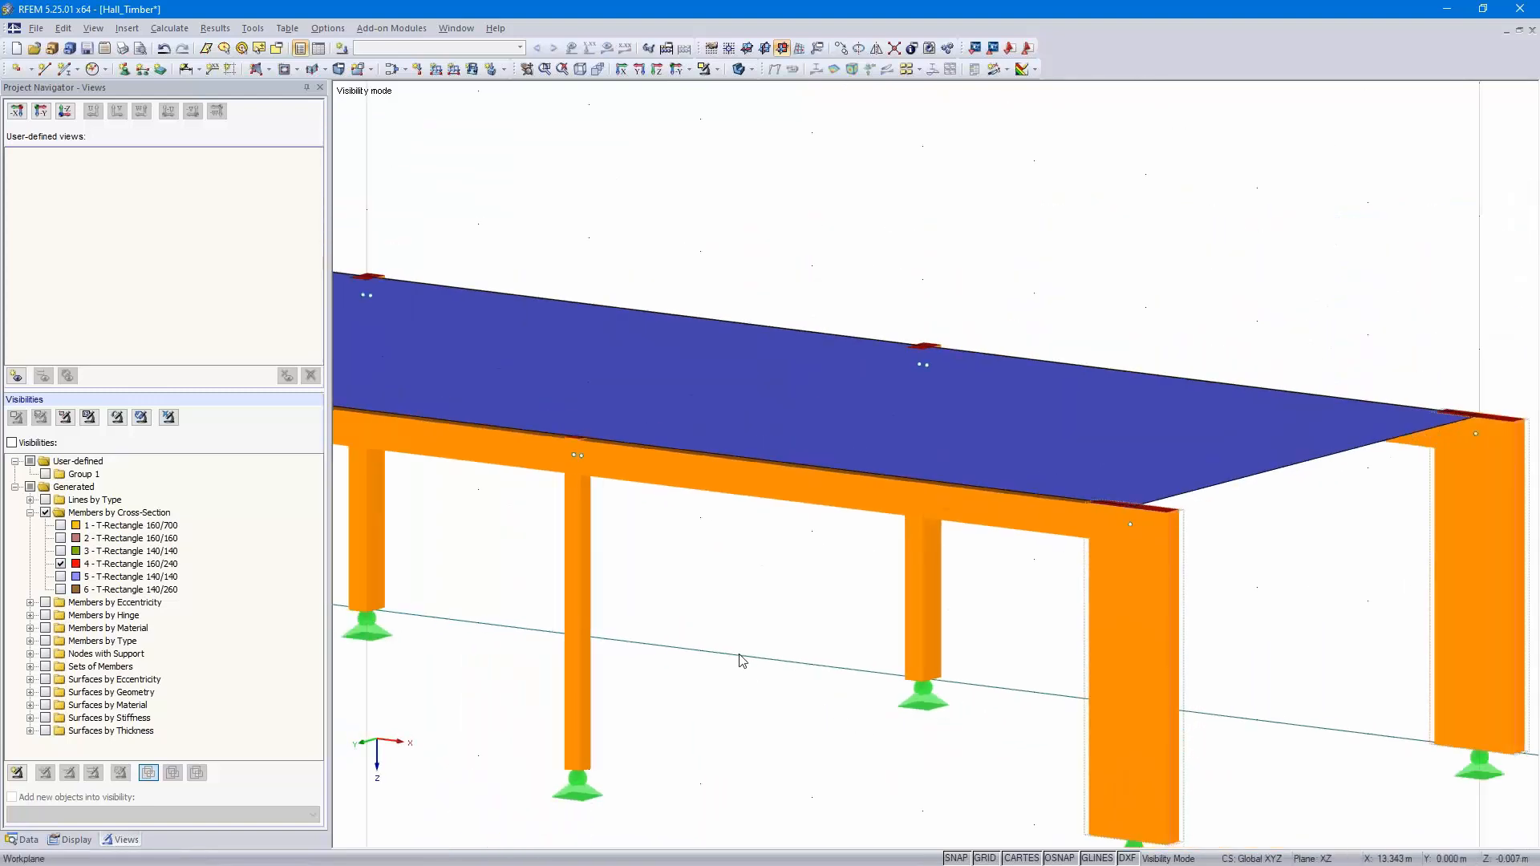
pyautogui.moveTo(745, 662); pyautogui.dragTo(862, 605, button='middle')
pyautogui.scroll(-4, 863, 606)
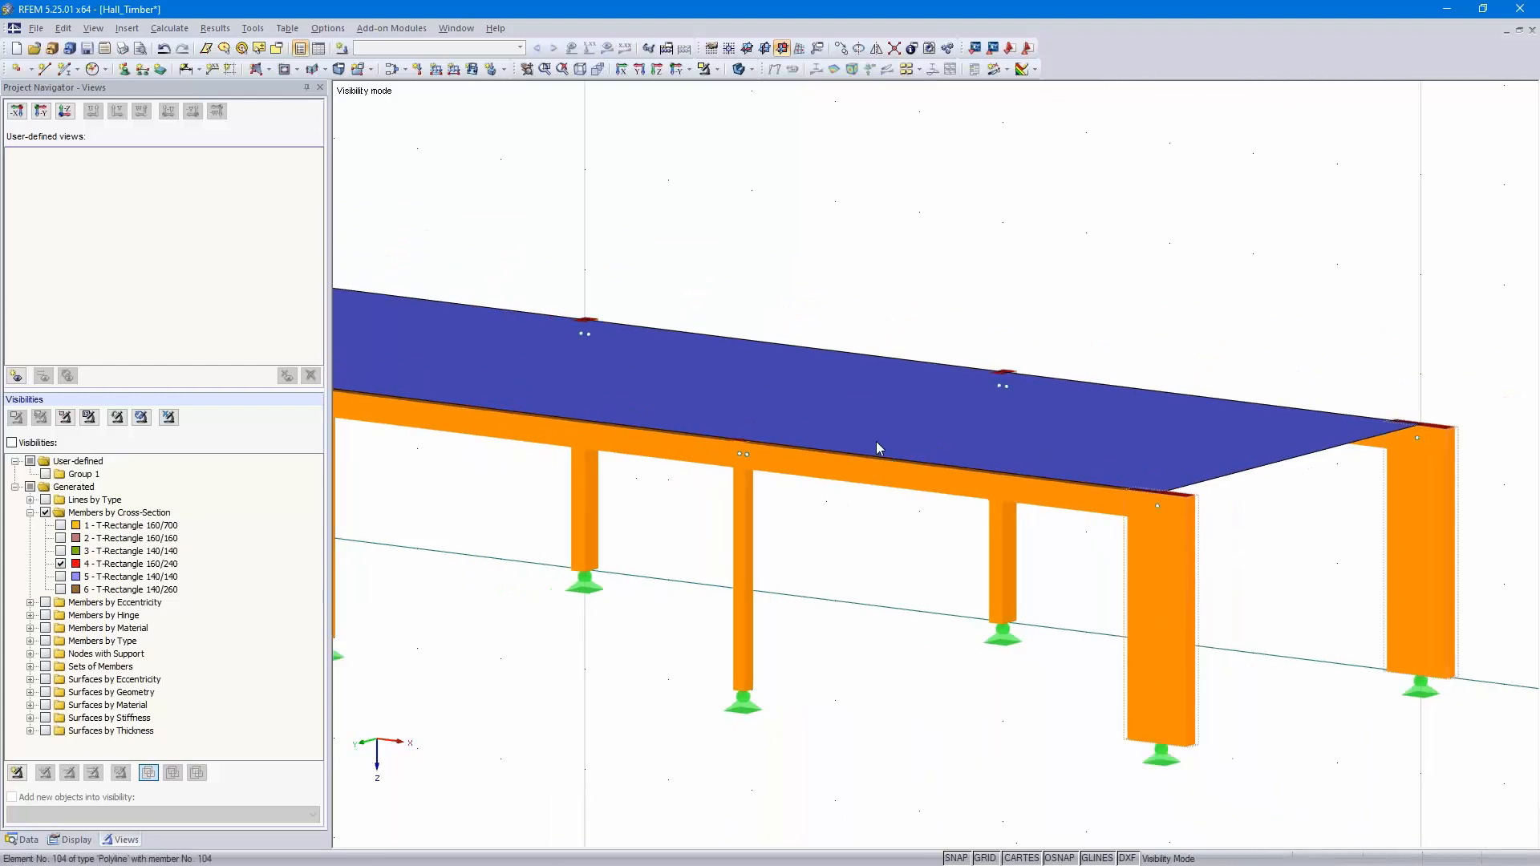
pyautogui.click(392, 29)
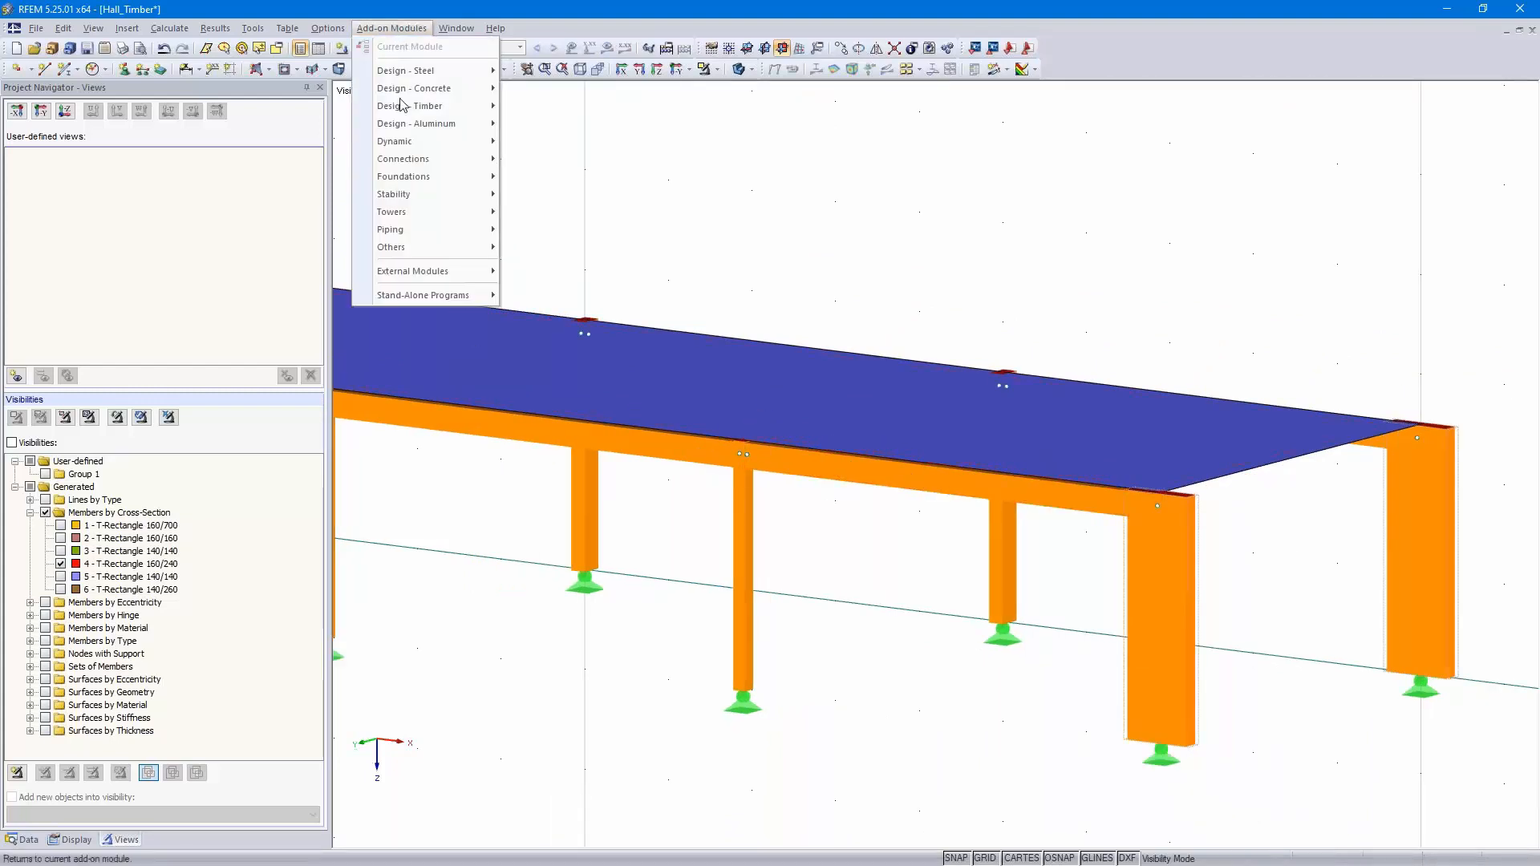
pyautogui.moveTo(427, 257)
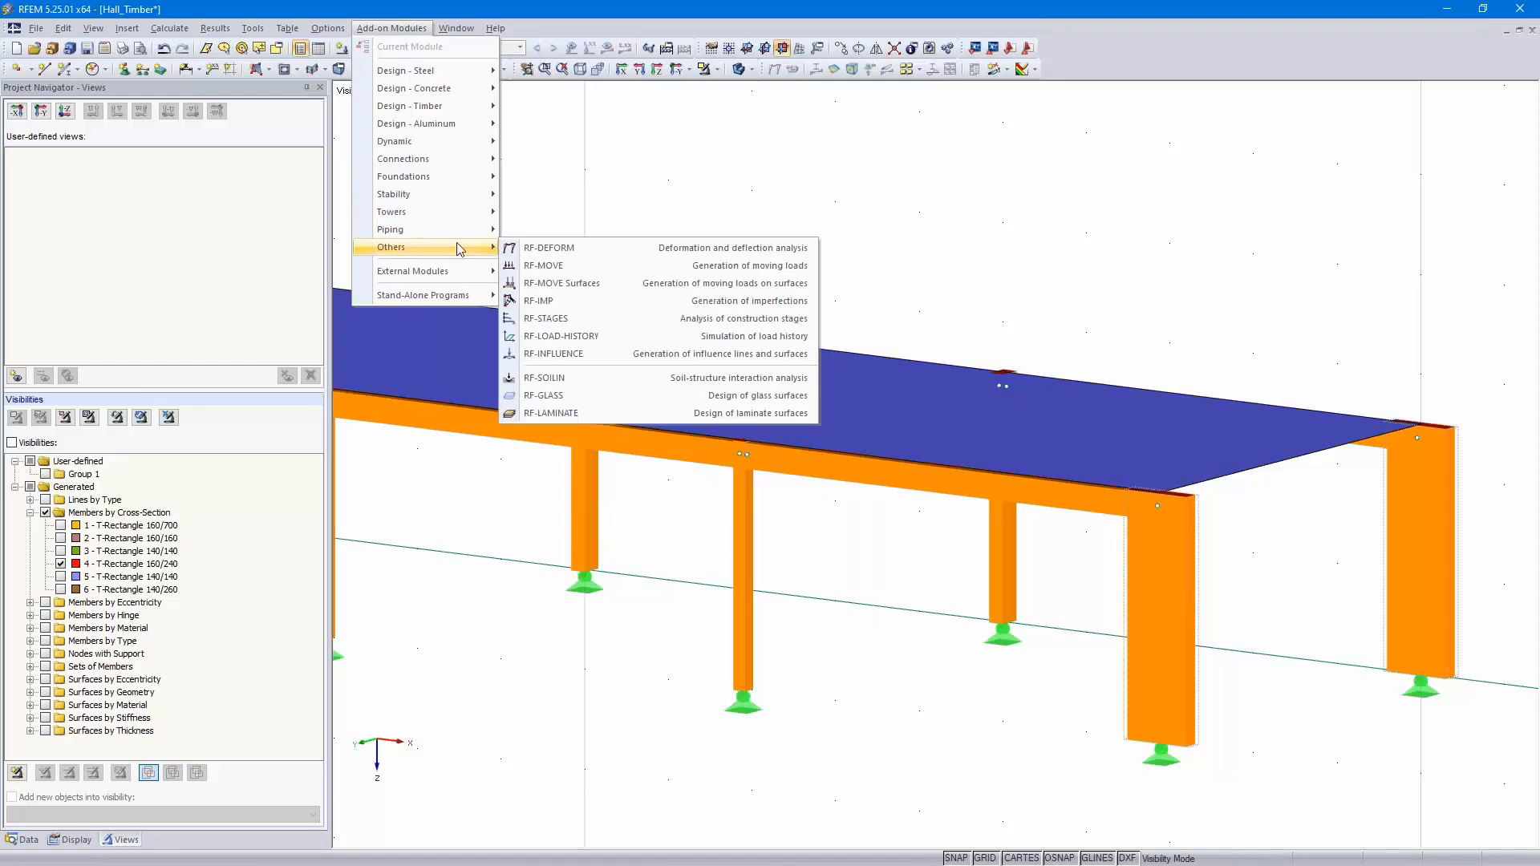
pyautogui.click(609, 414)
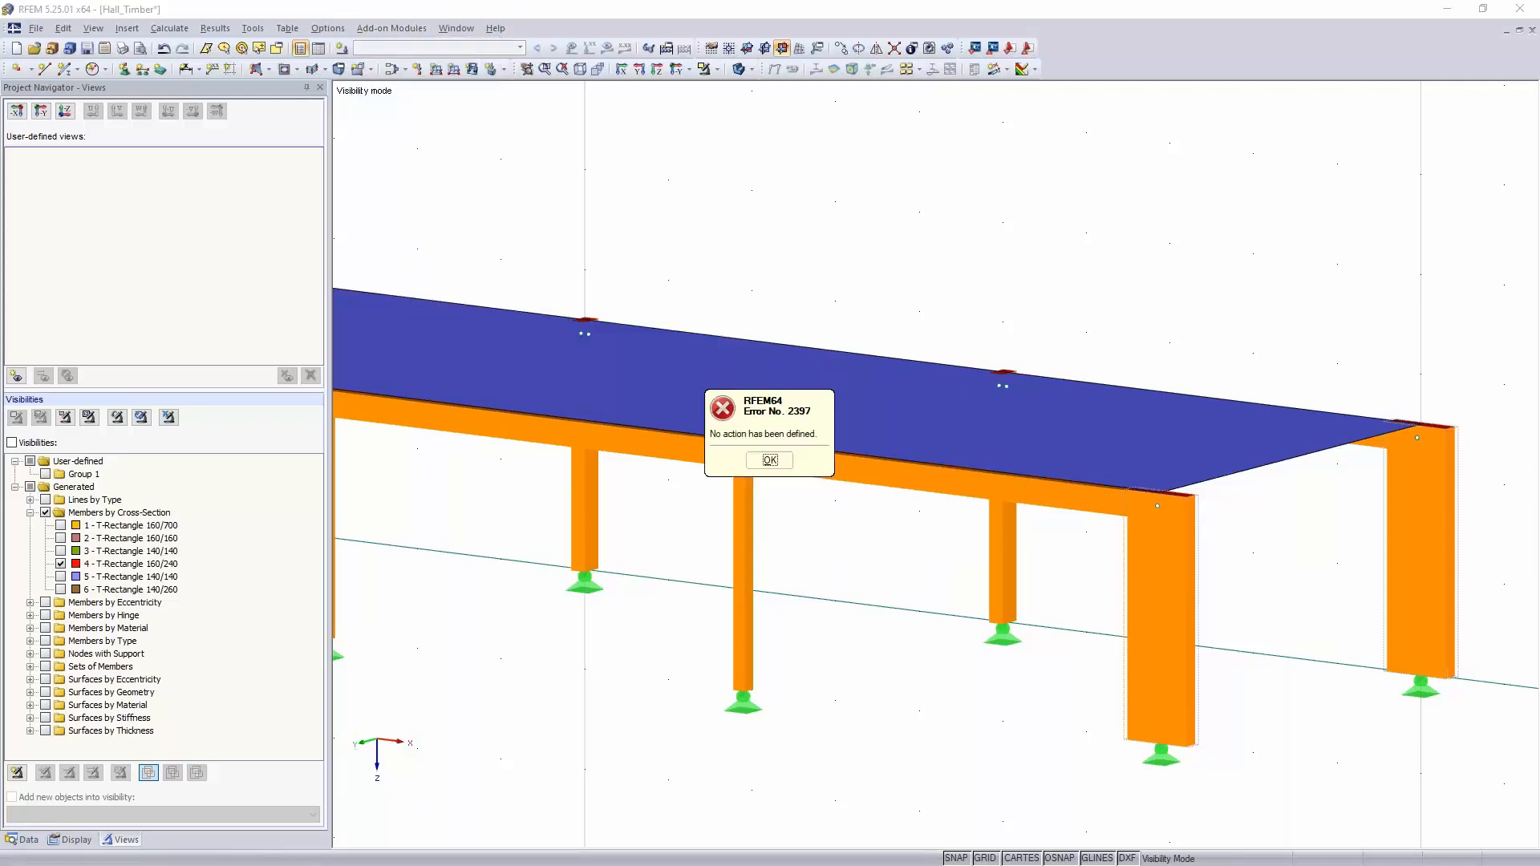
pyautogui.click(770, 461)
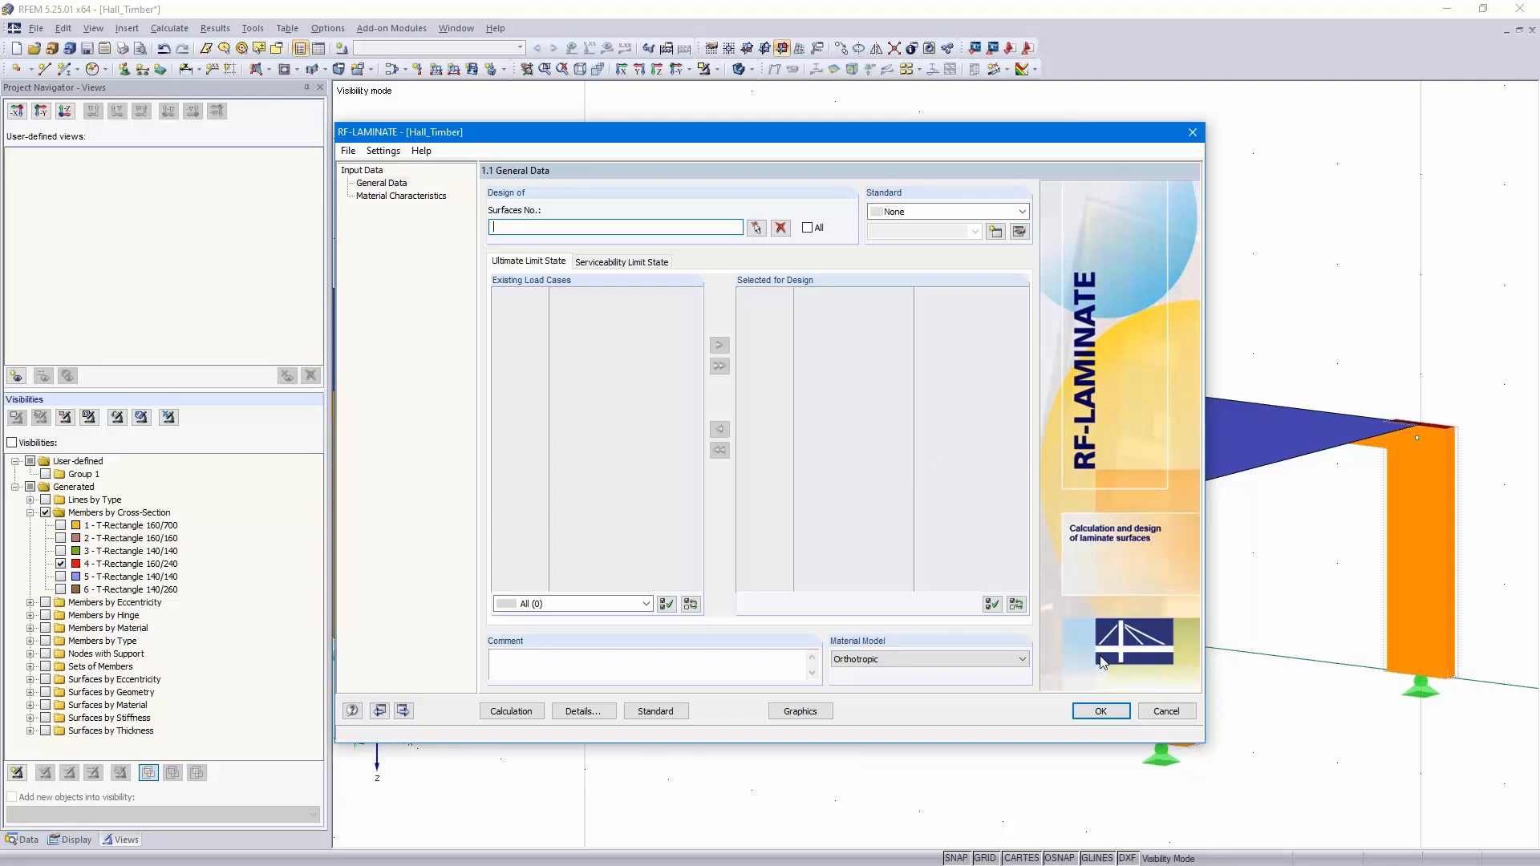
pyautogui.click(1168, 712)
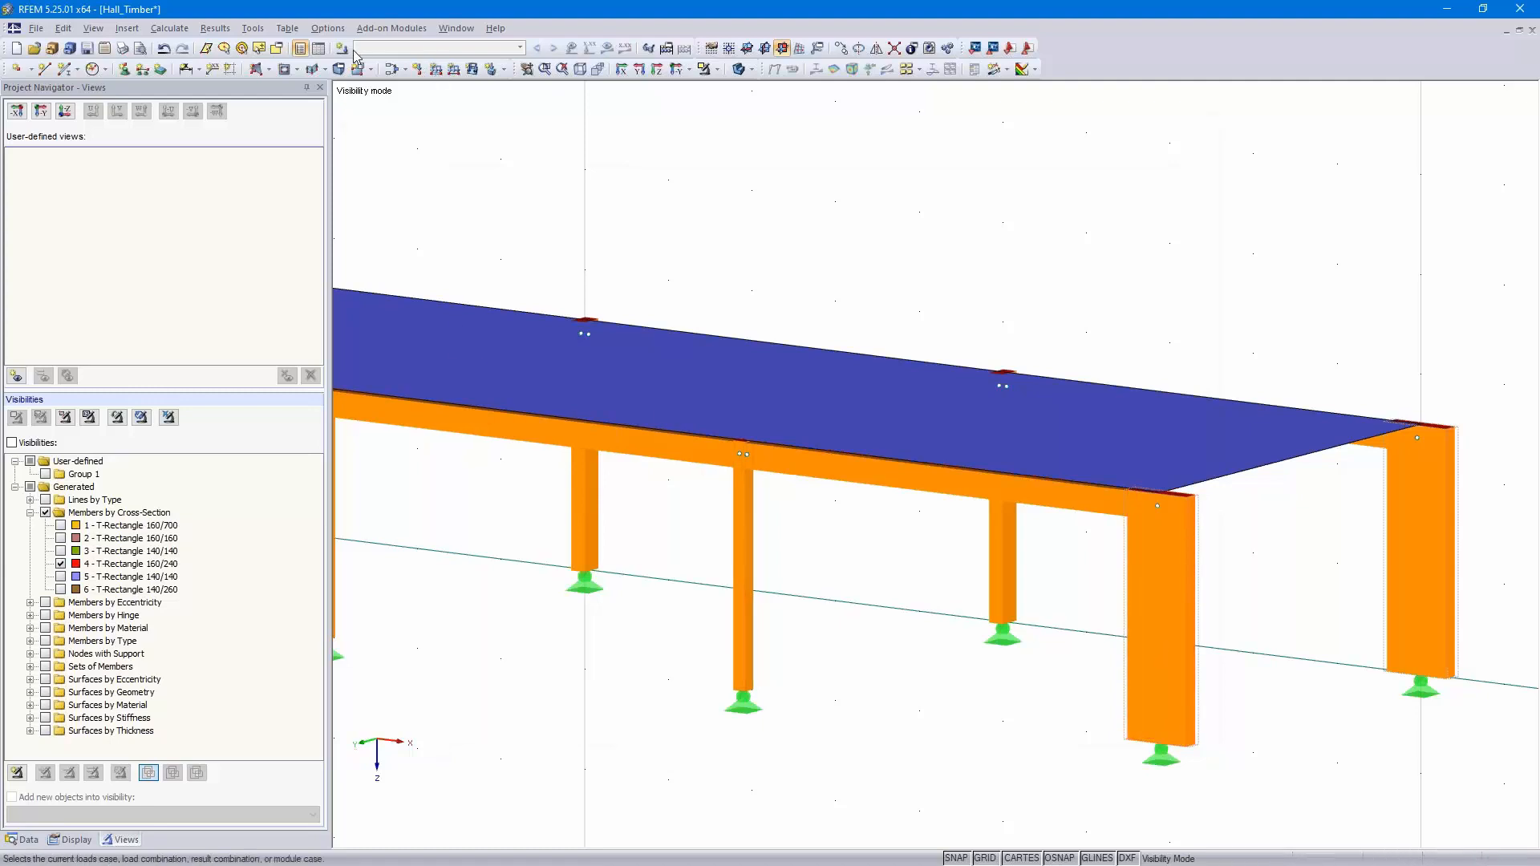
# Create load case LC1 with the description Self-weight, keeping the permanent action category and active self-weight
pyautogui.click(343, 50)
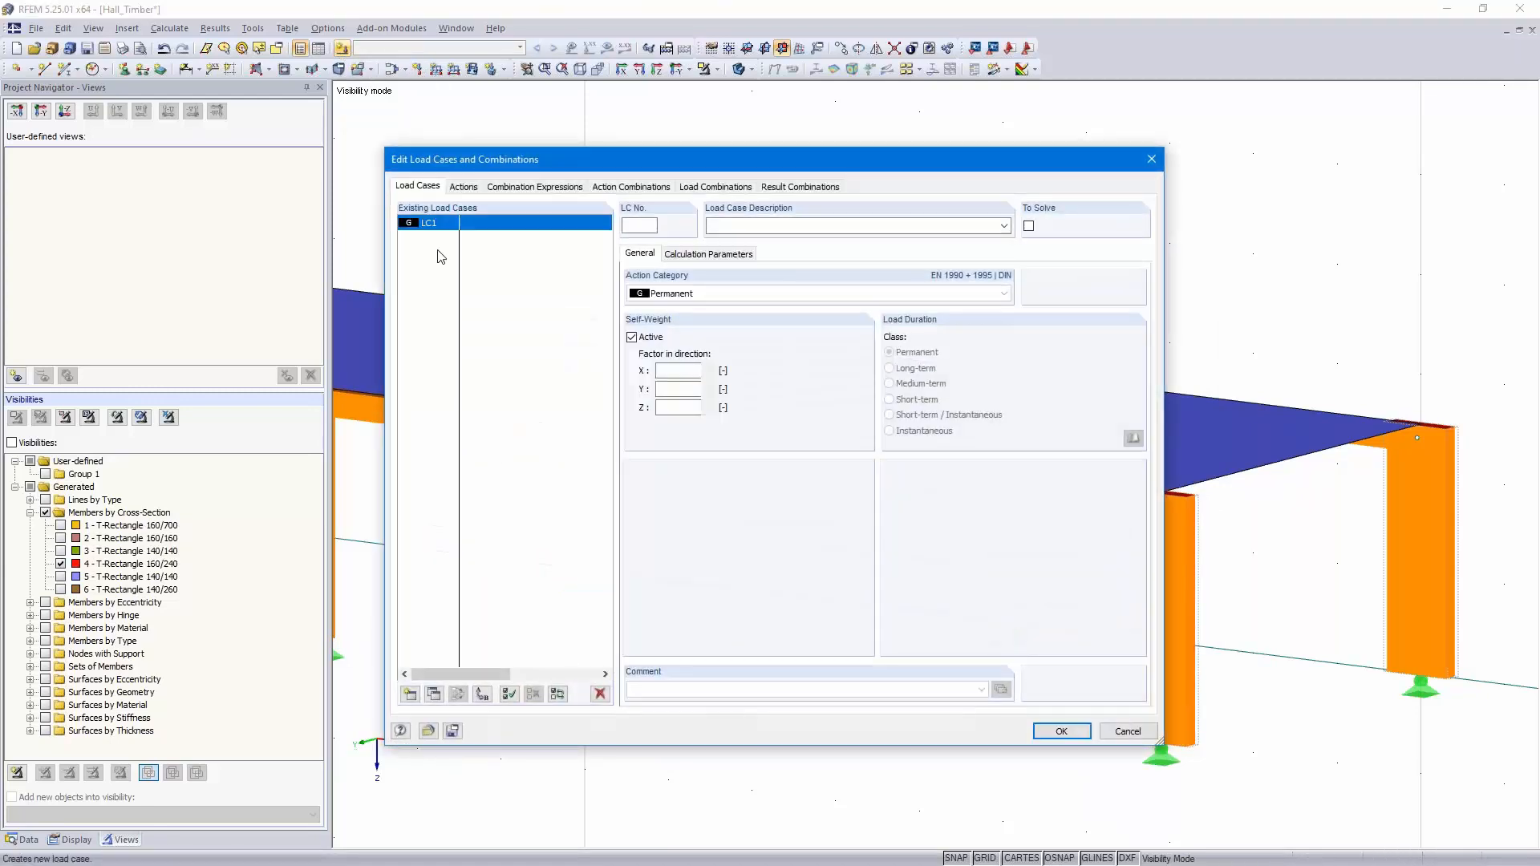
pyautogui.click(1004, 225)
pyautogui.click(838, 244)
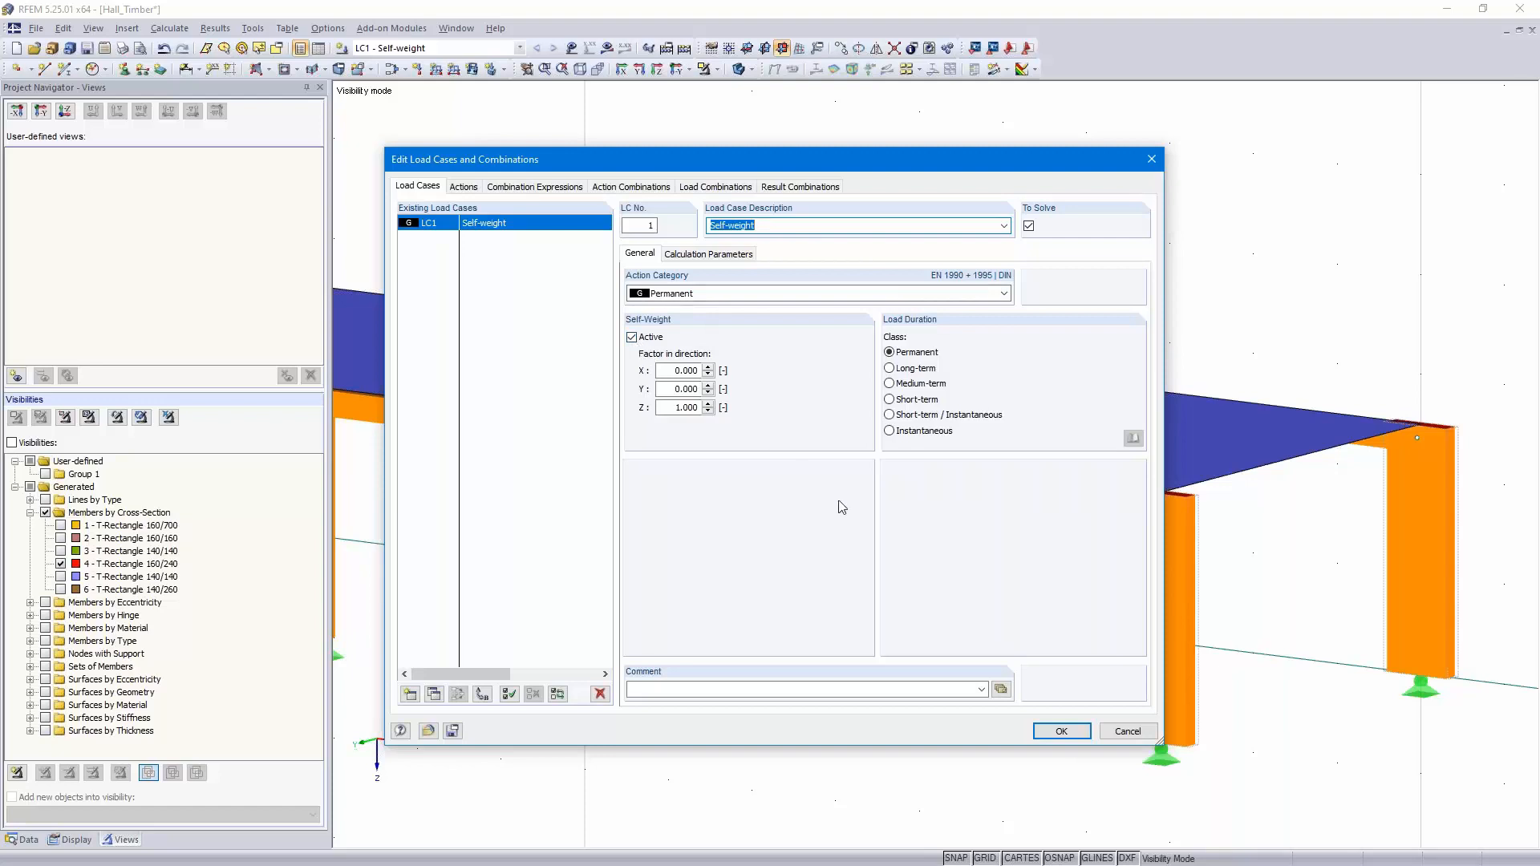
pyautogui.click(1061, 731)
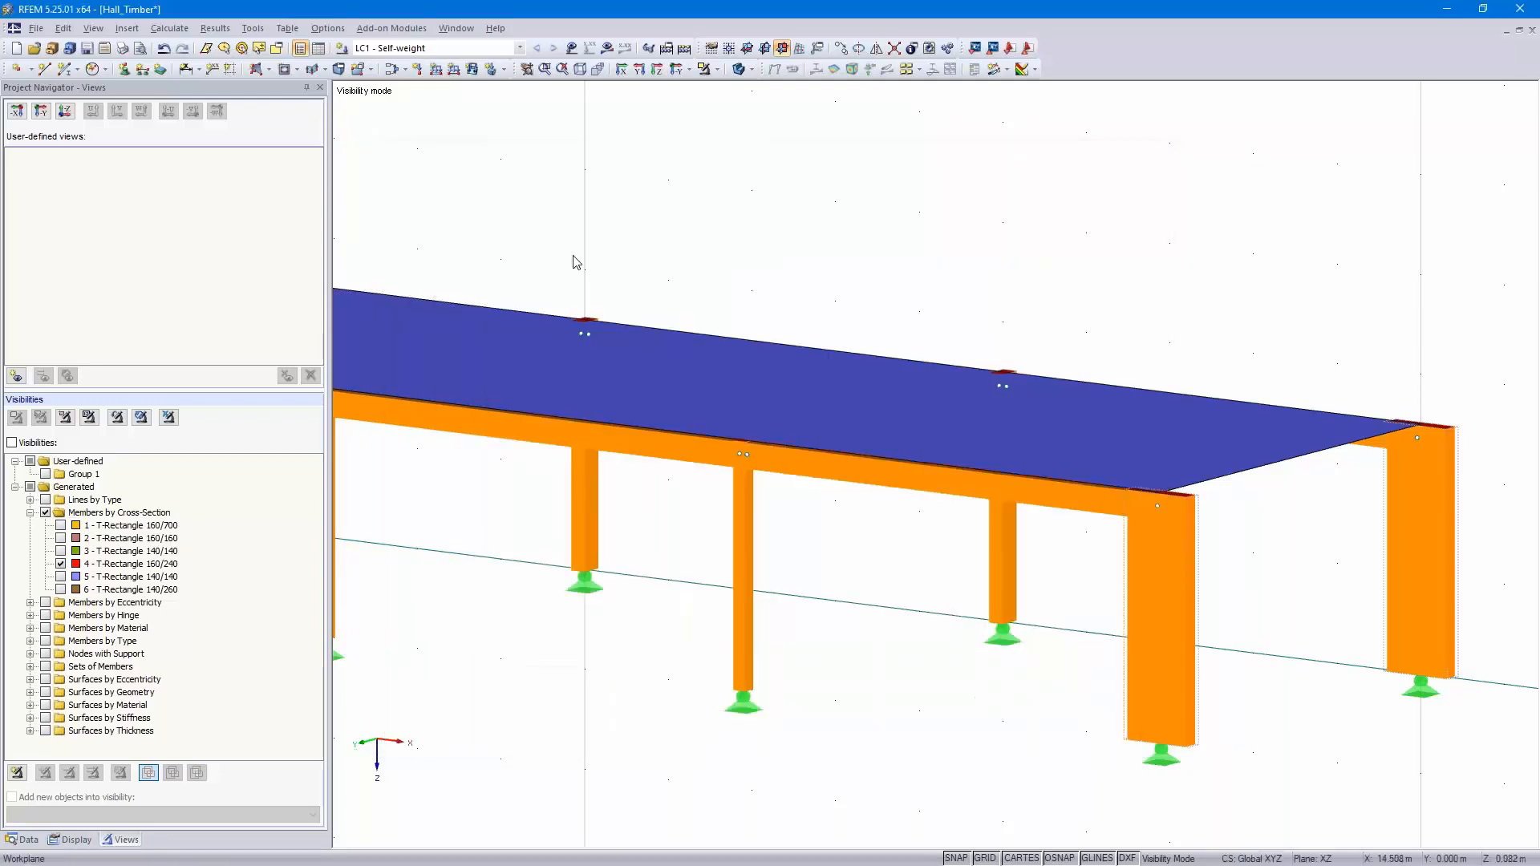
# Start the RF-LAMINATE add-on module, select result combination RC1 for the ultimate limit state and include all surfaces in the design
pyautogui.click(392, 29)
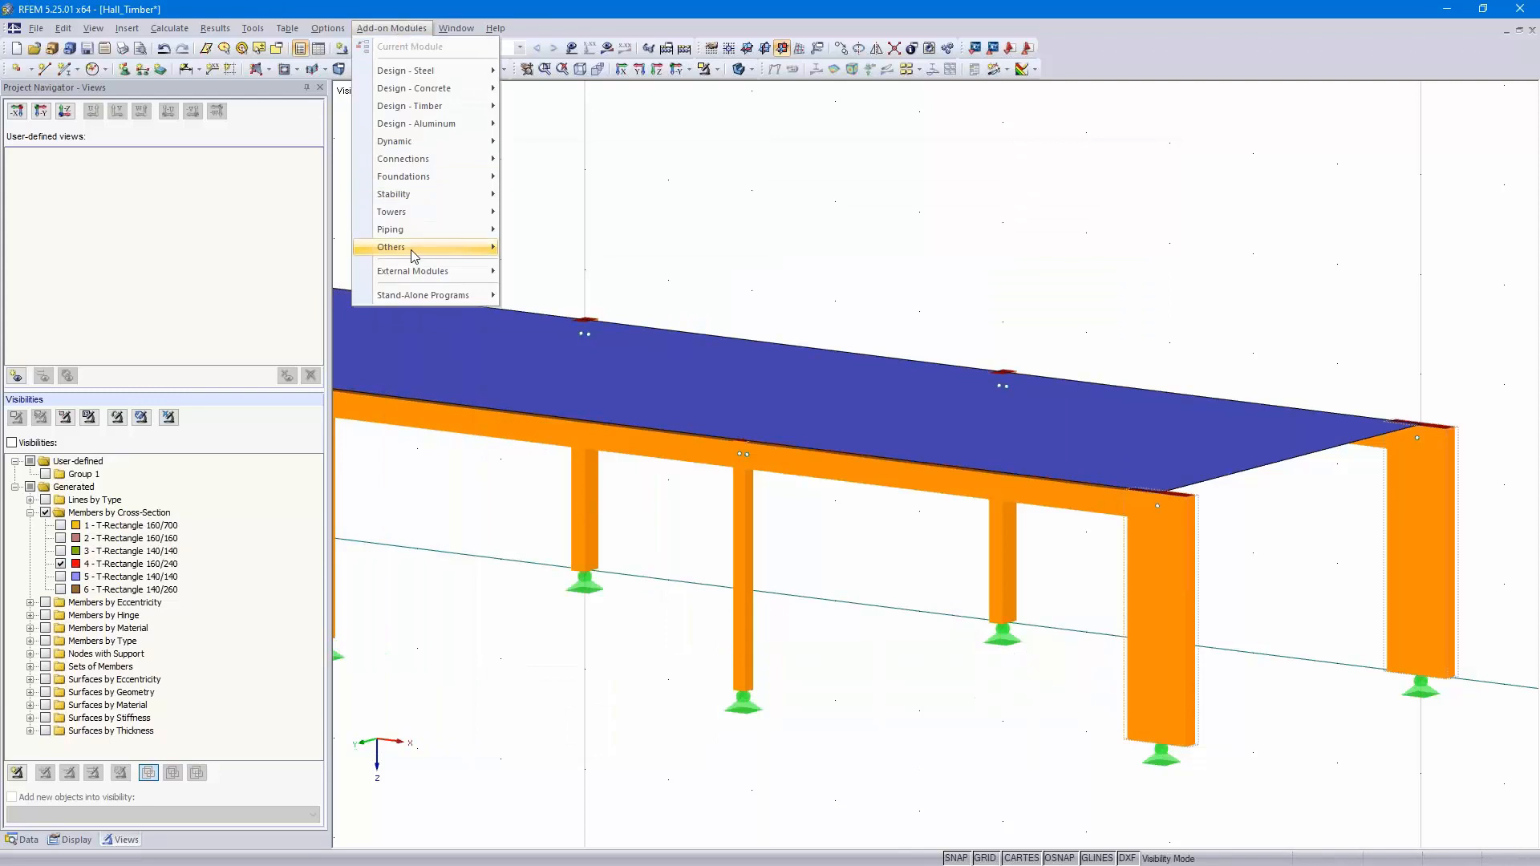
pyautogui.click(615, 412)
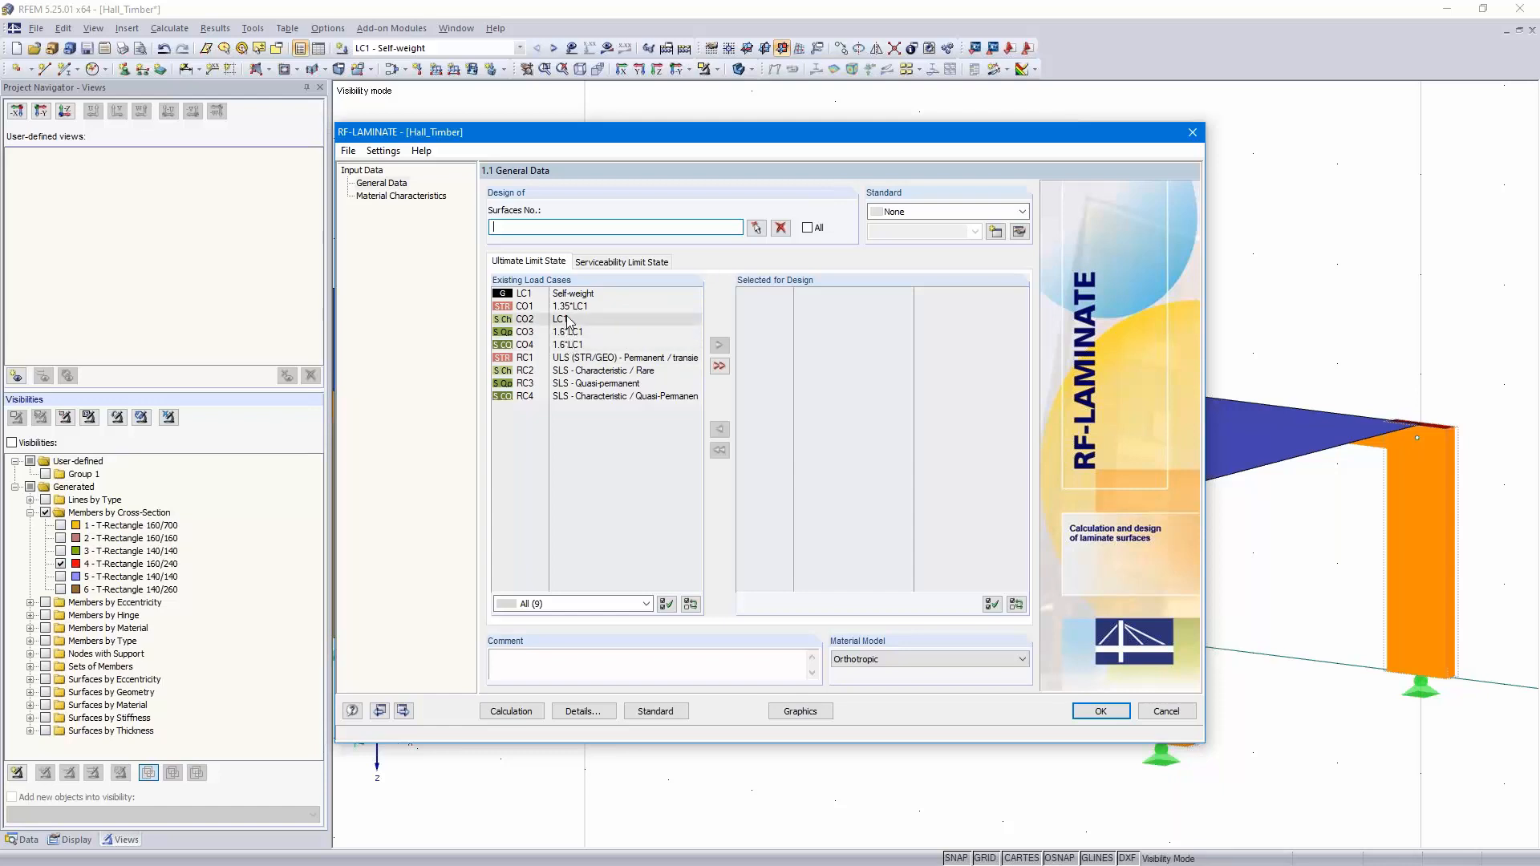
pyautogui.doubleClick(586, 363)
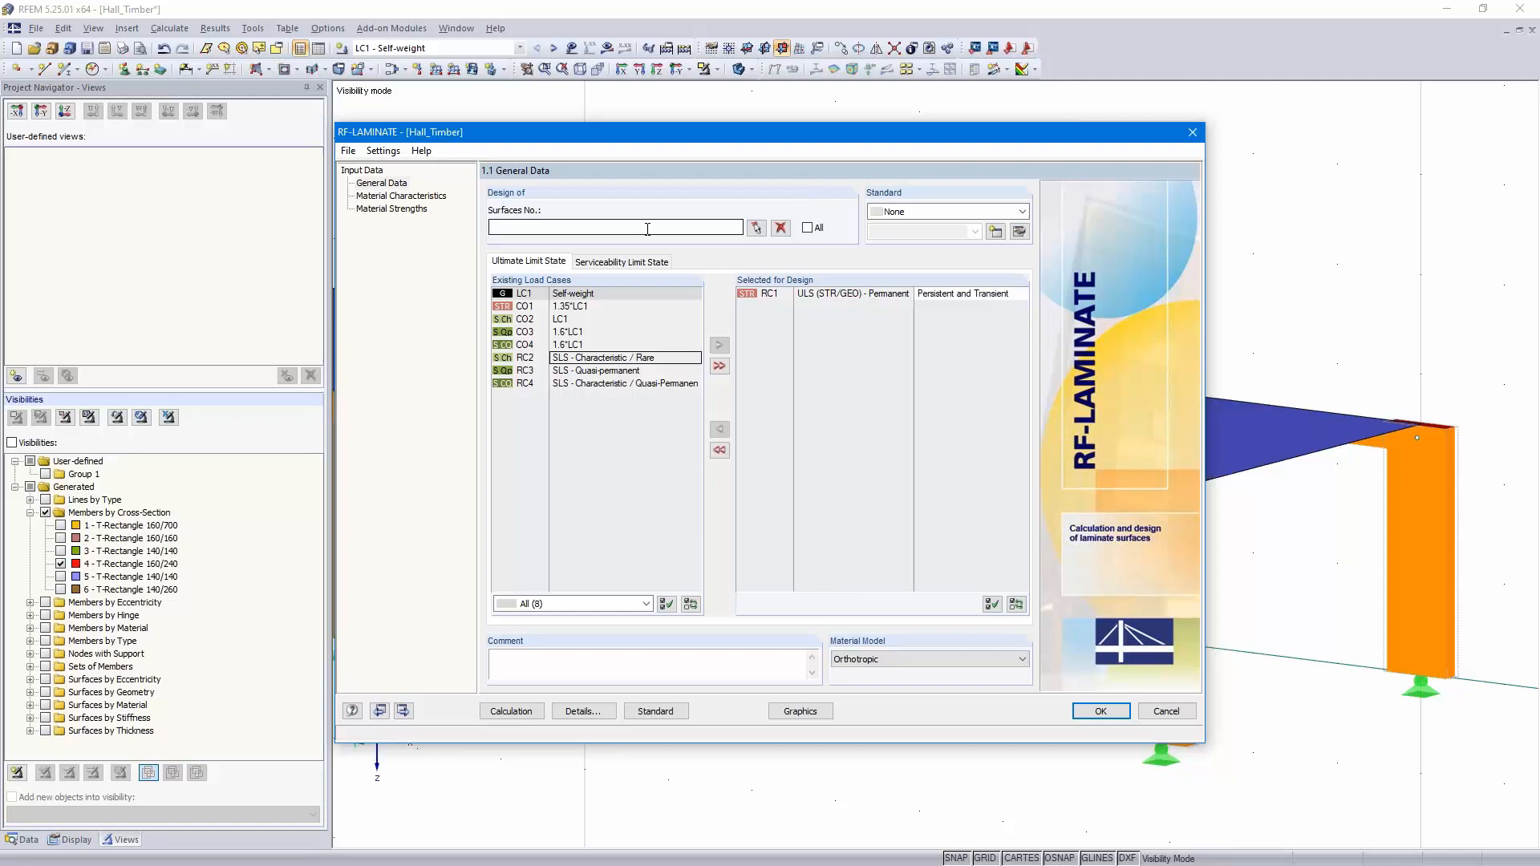
pyautogui.click(809, 228)
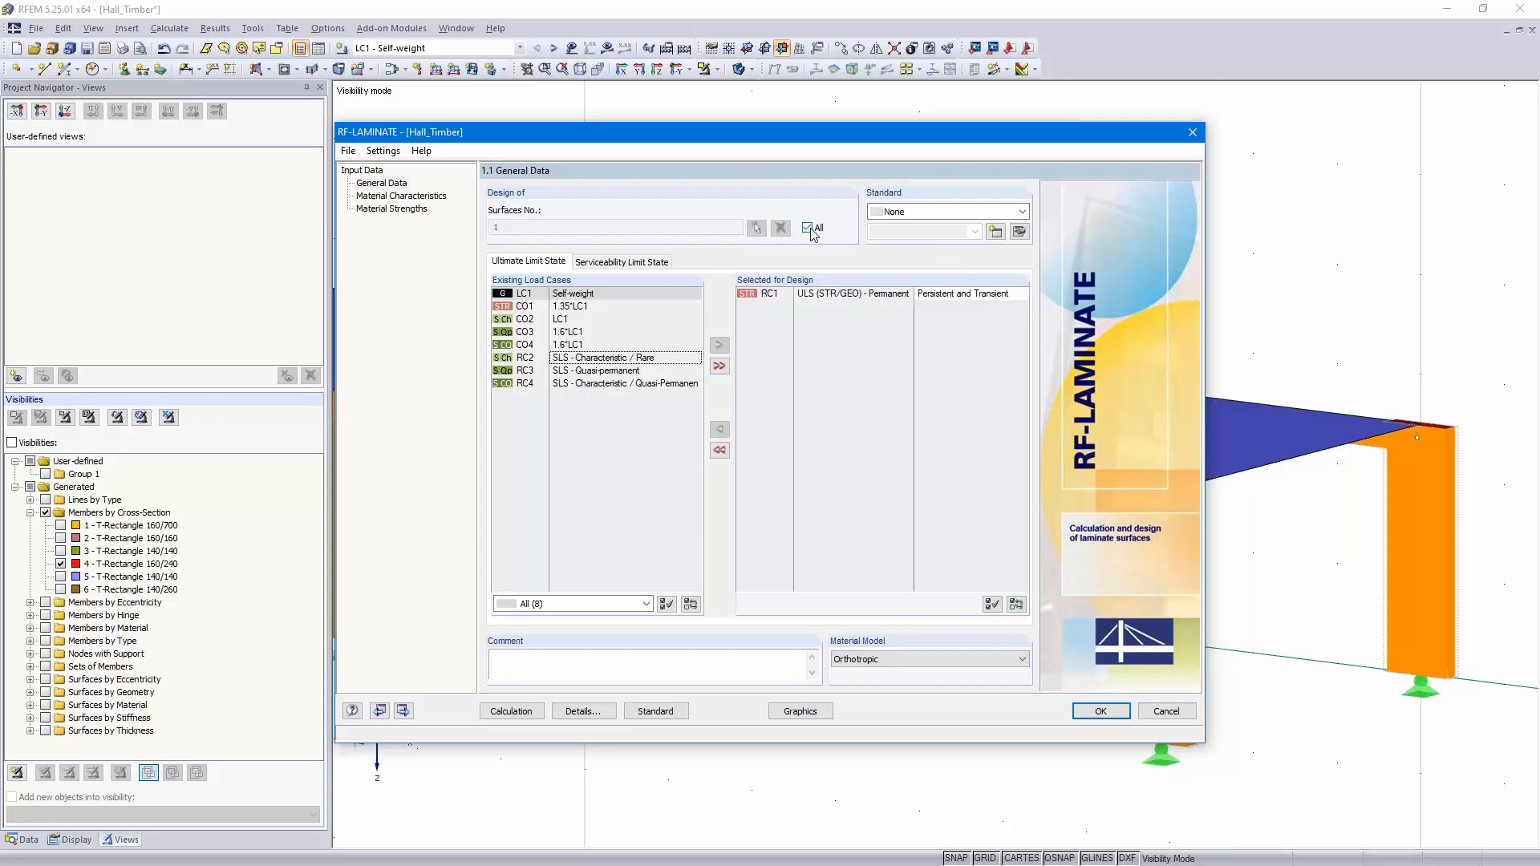
# Set the laminate design standard to EN 1995-1-1:2004-11 with the German DIN national annex
pyautogui.click(934, 212)
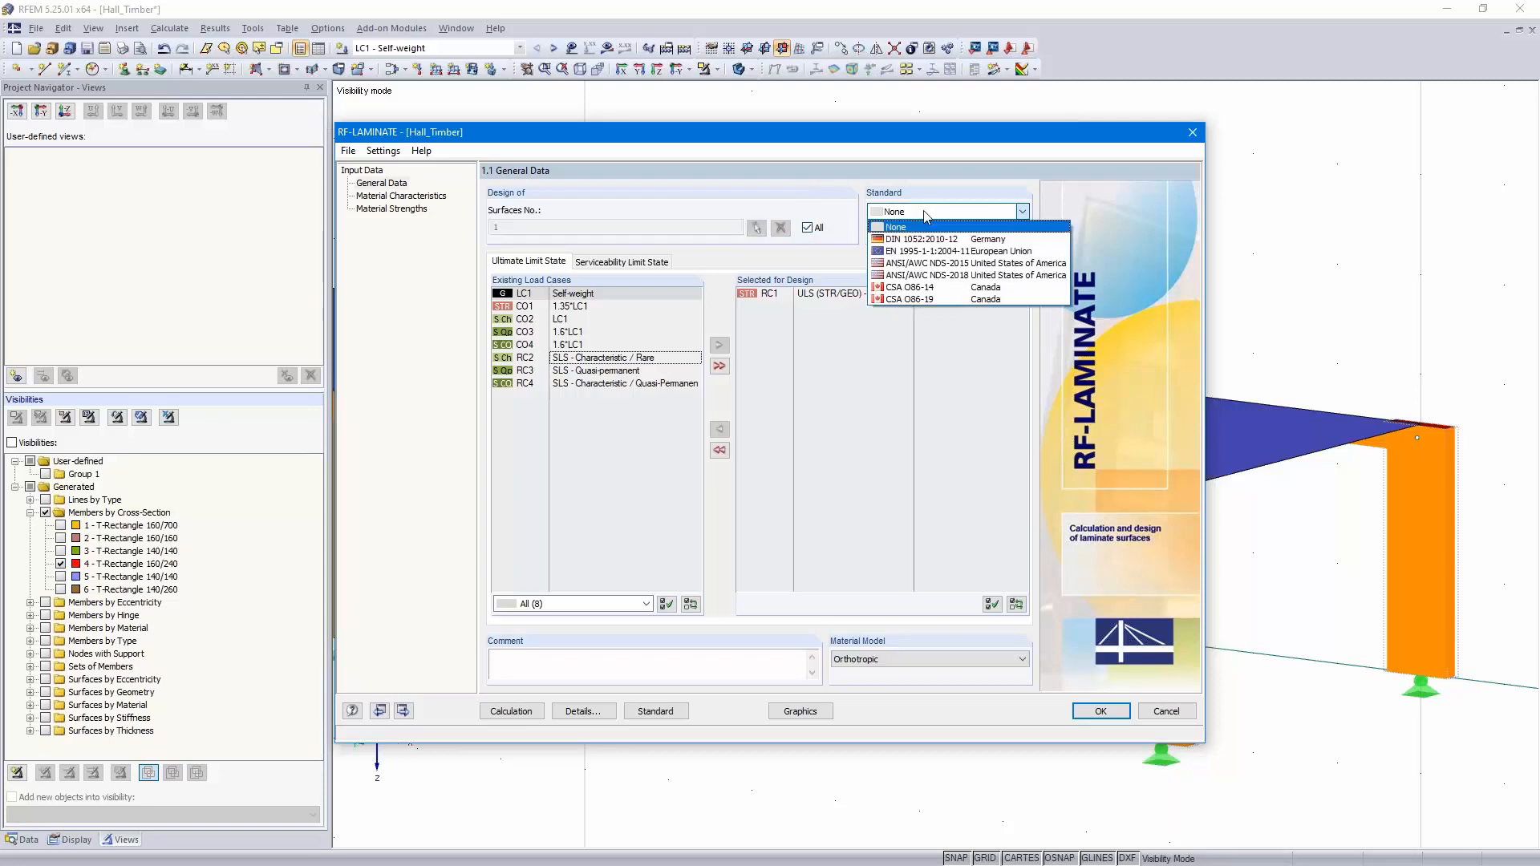
pyautogui.click(958, 254)
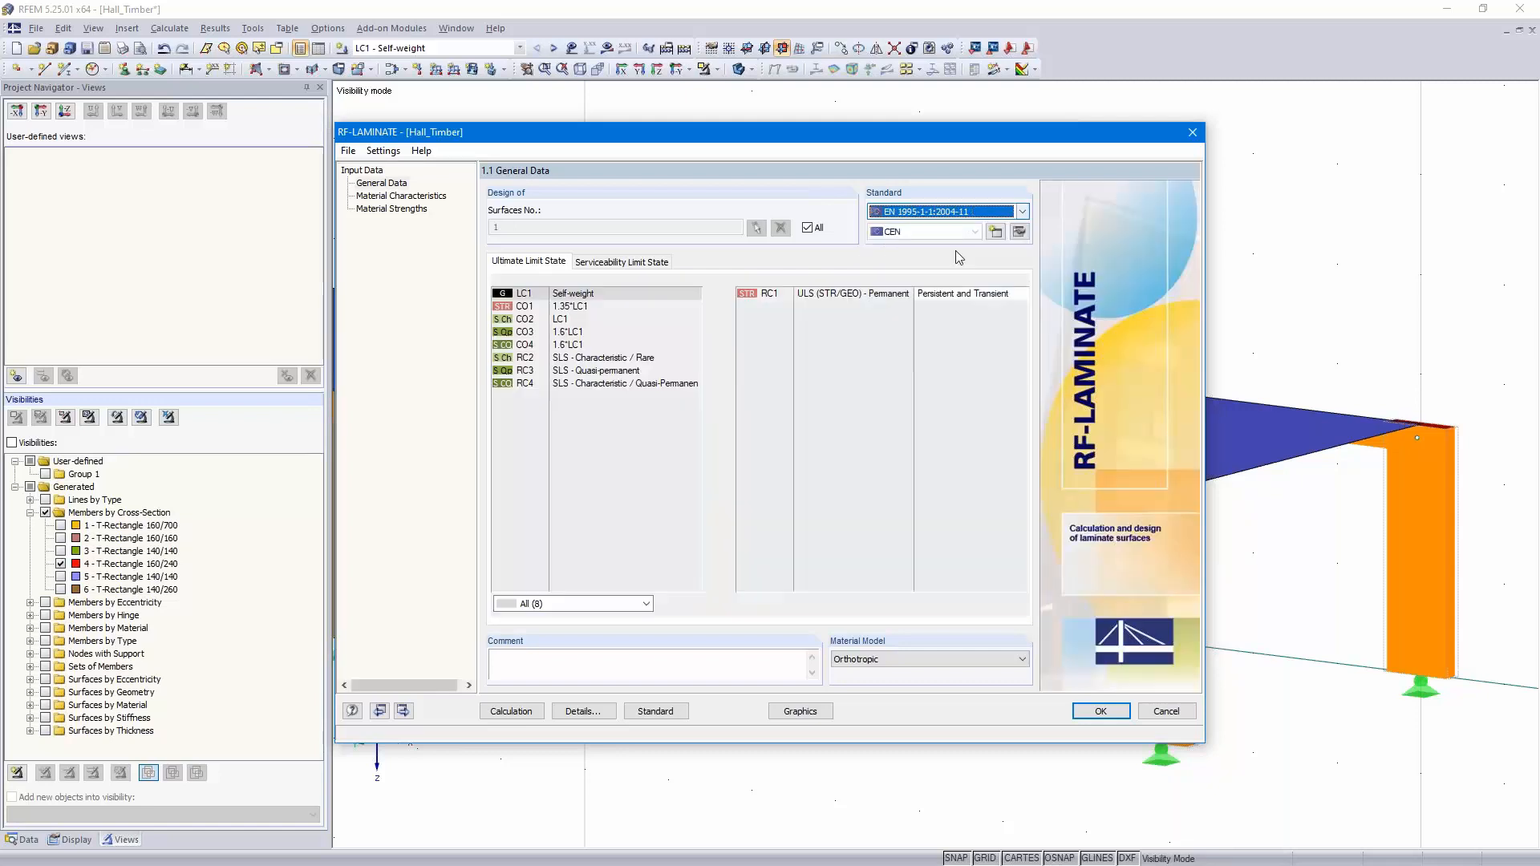
pyautogui.click(946, 236)
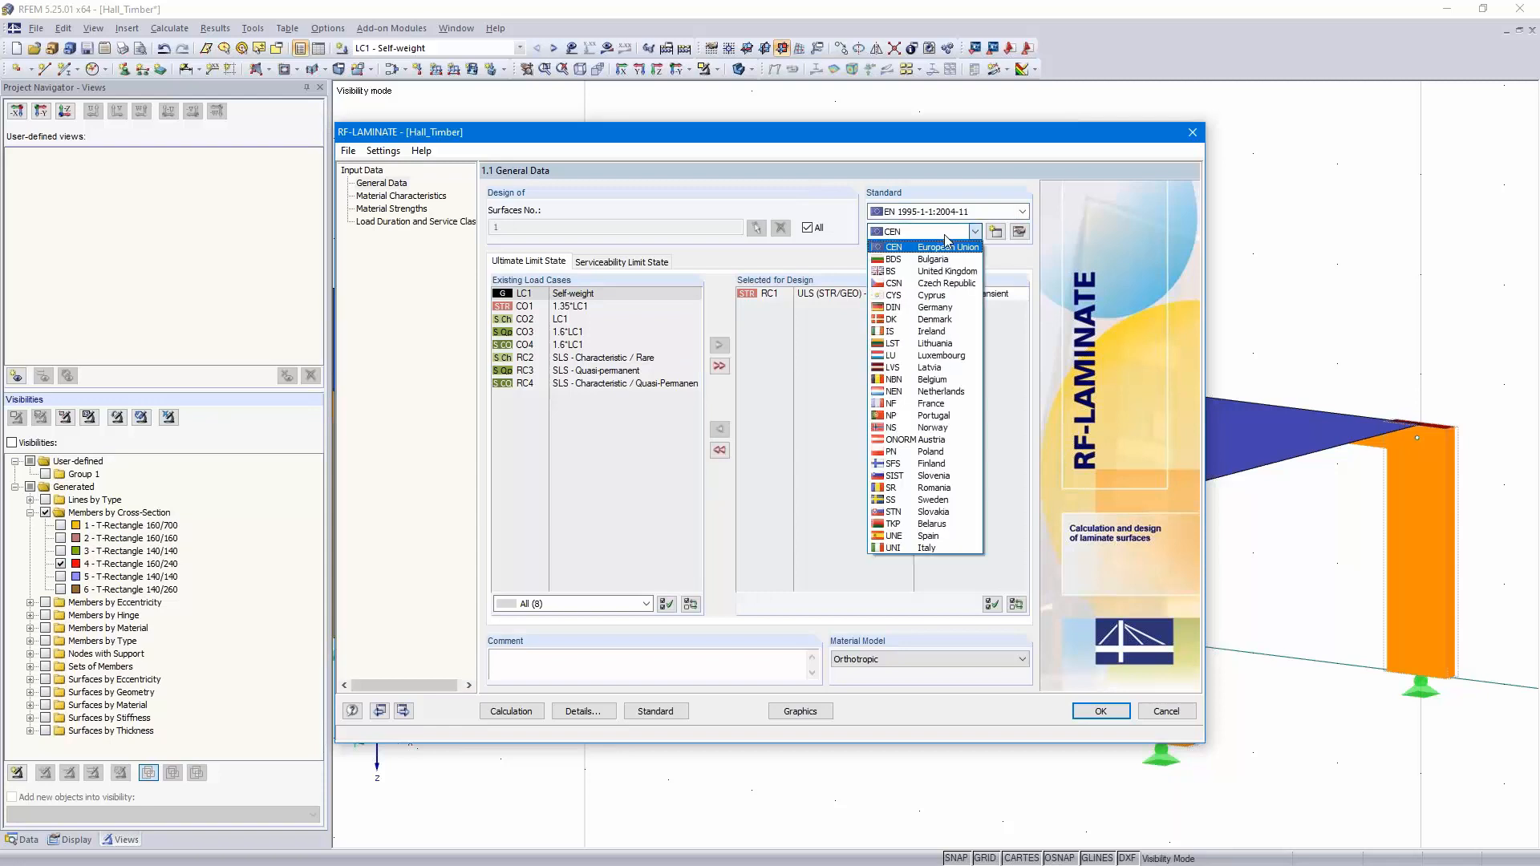
pyautogui.click(953, 308)
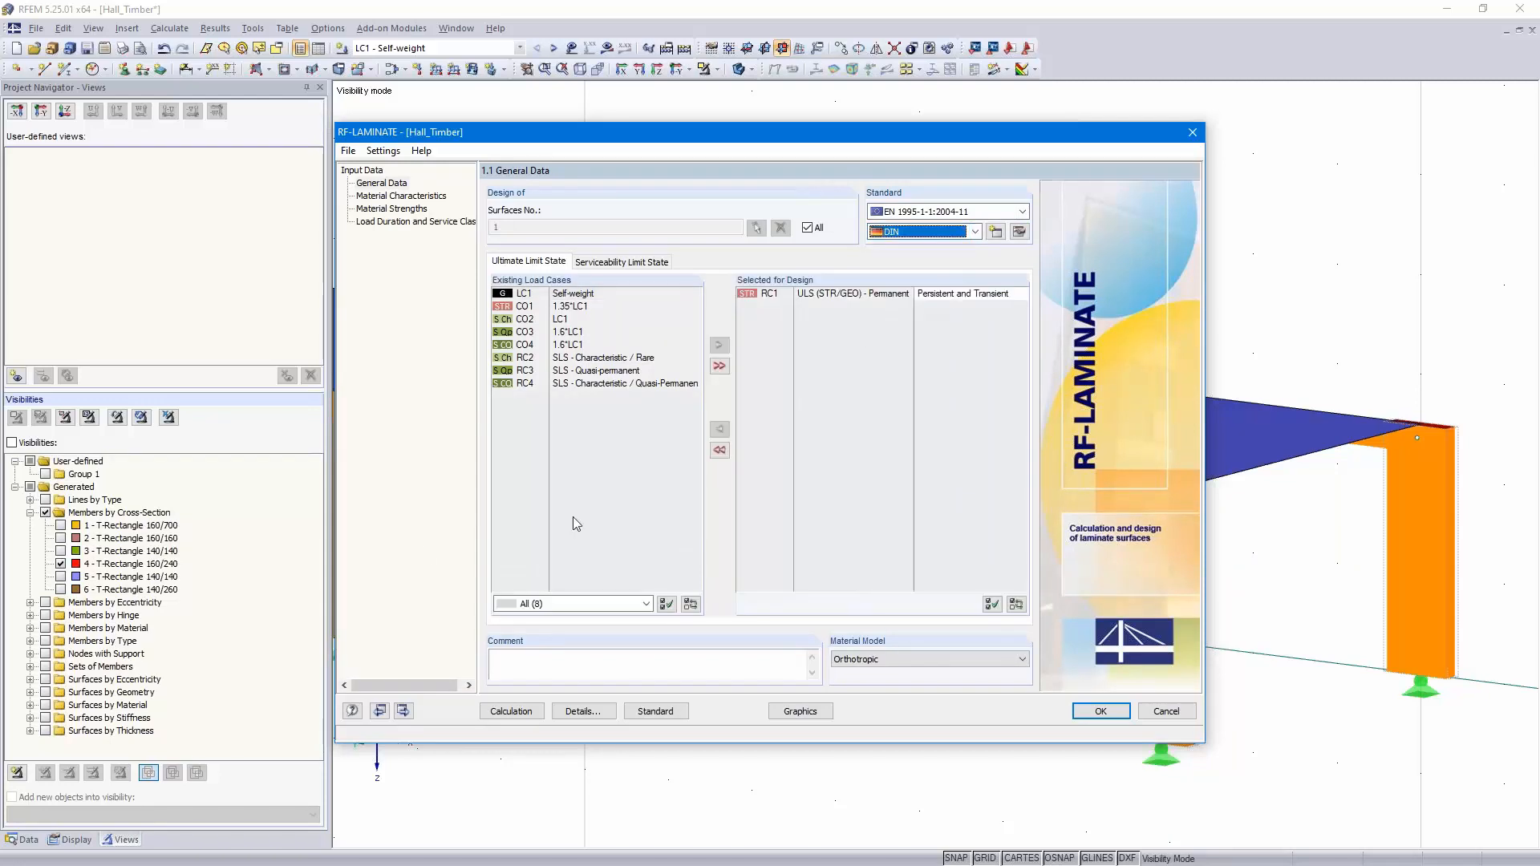
# Name the current material composition Slab and assign surface 1 to it
pyautogui.click(404, 711)
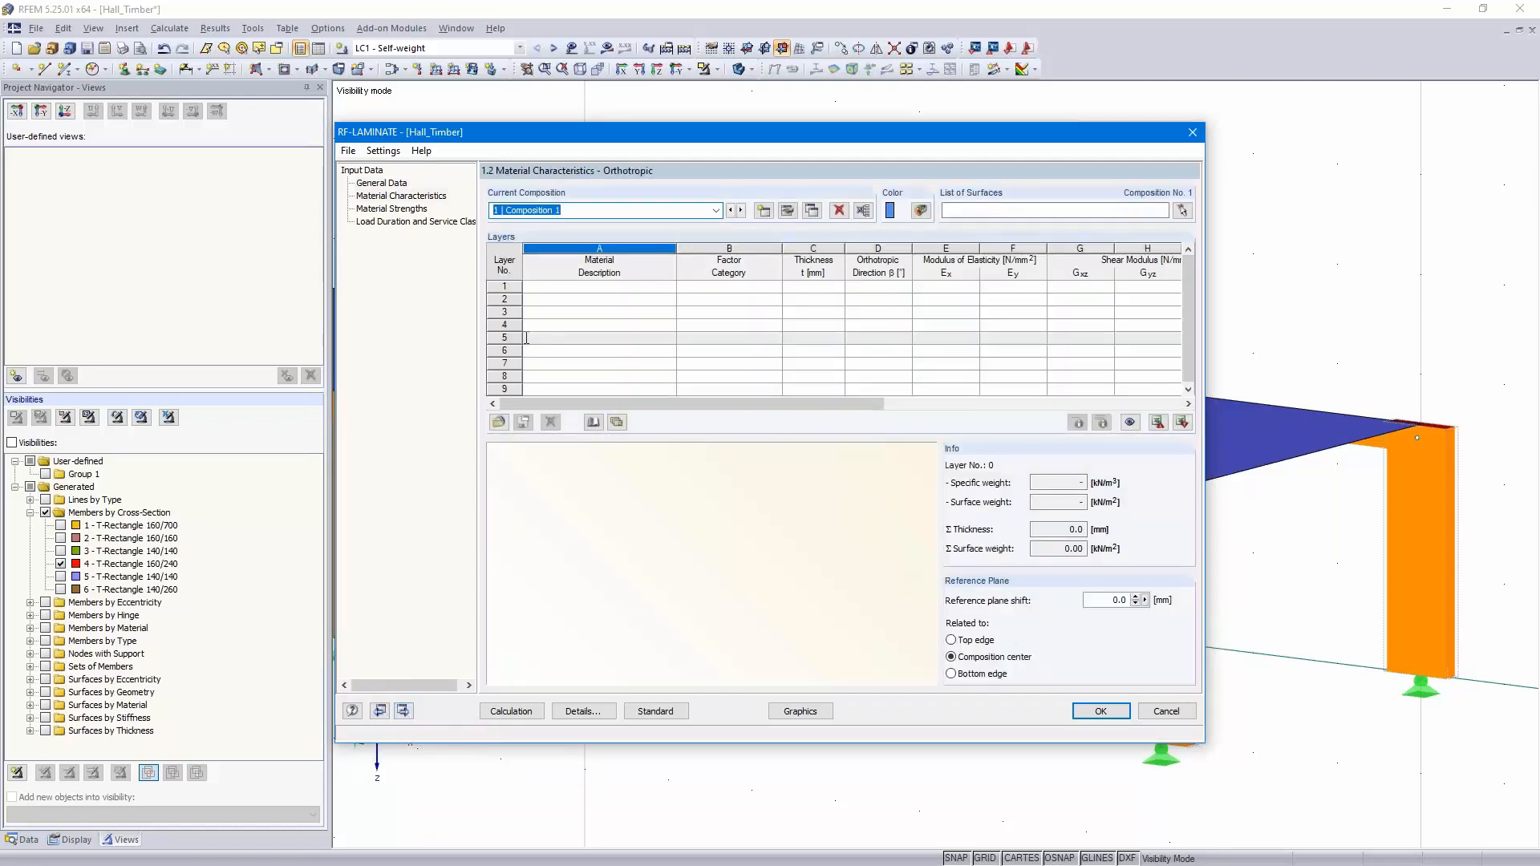
pyautogui.write('Slab')
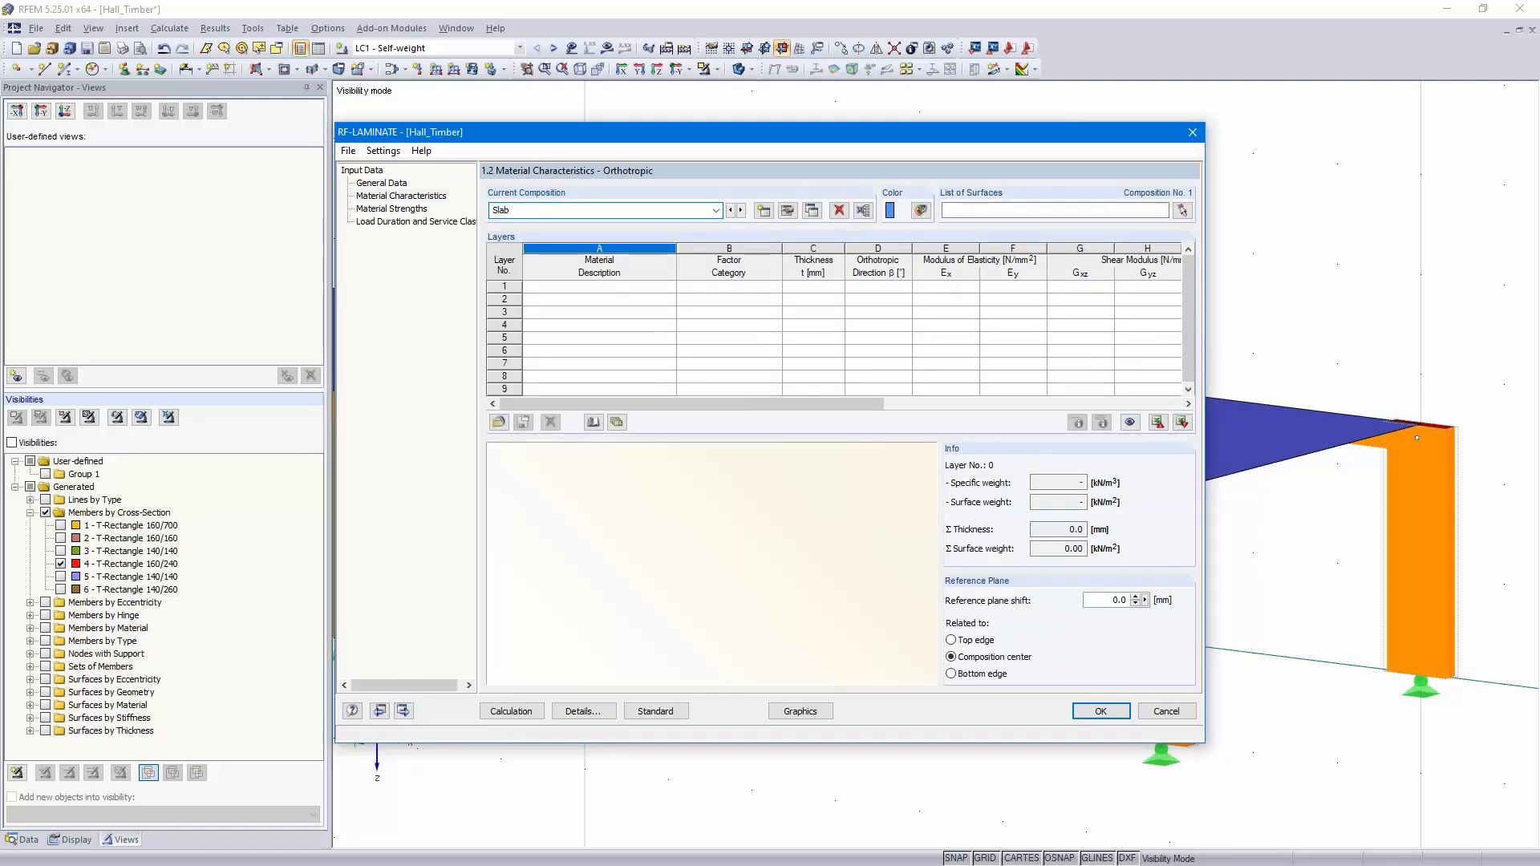
pyautogui.click(1184, 210)
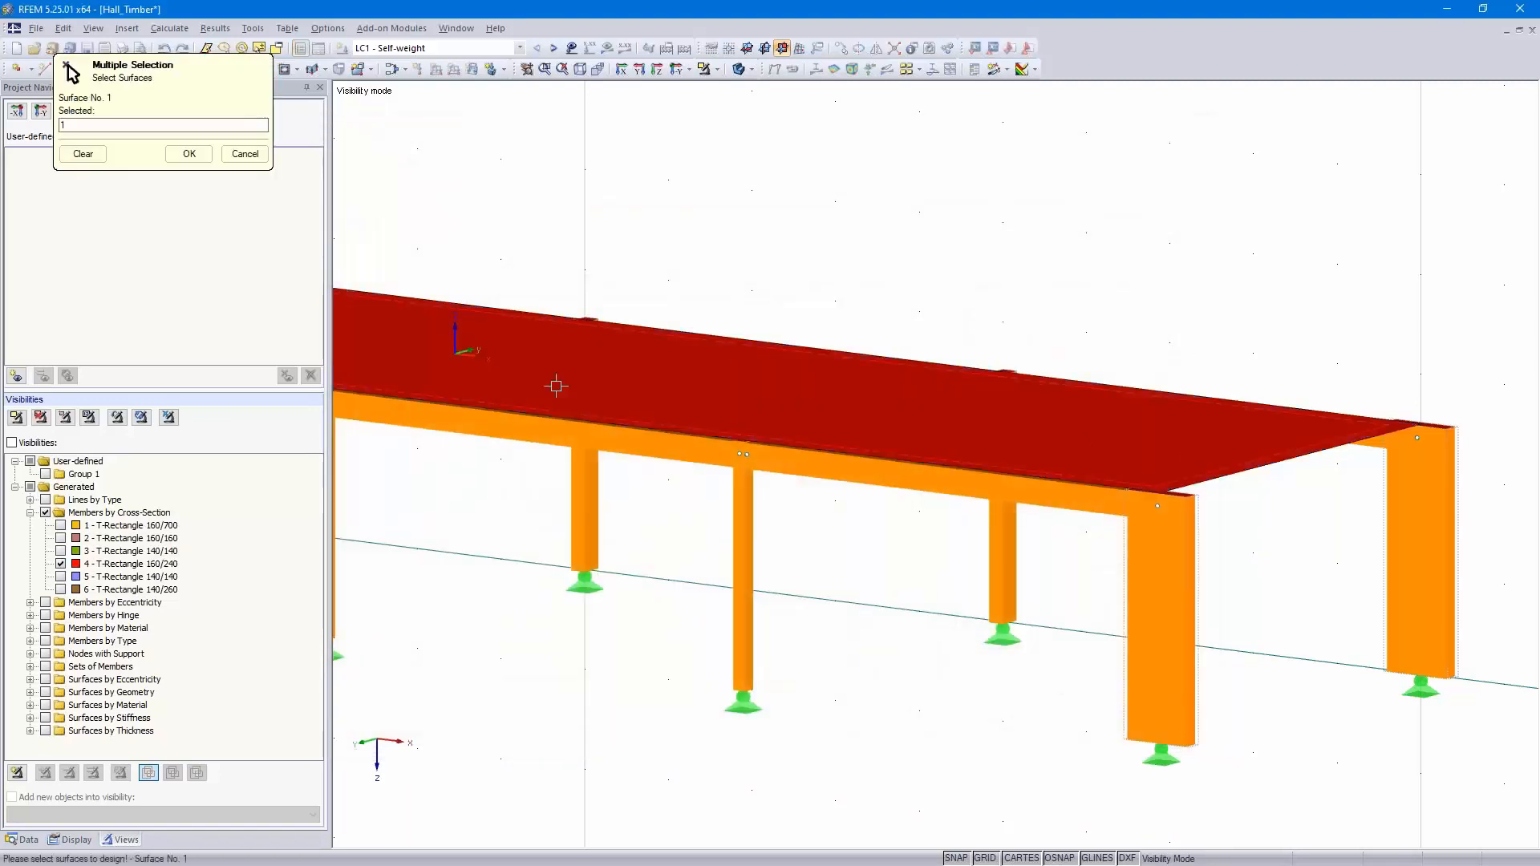
pyautogui.click(190, 153)
# Import the KLH 7s 220 layup, type Top Layer 0 - DL/TL/L, from the layer library into the Slab composition
pyautogui.click(598, 290)
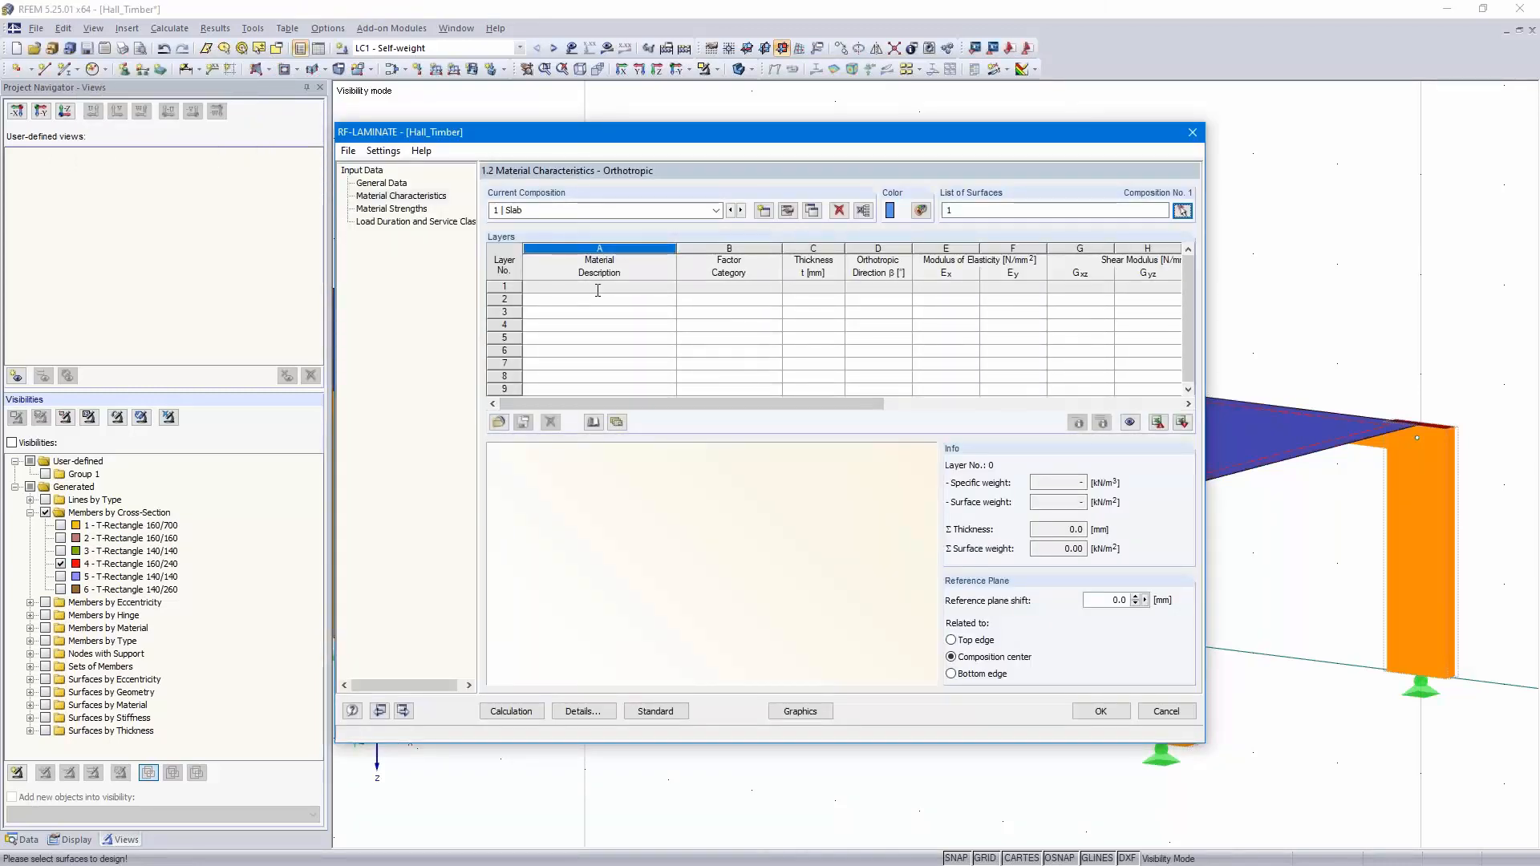
pyautogui.click(602, 286)
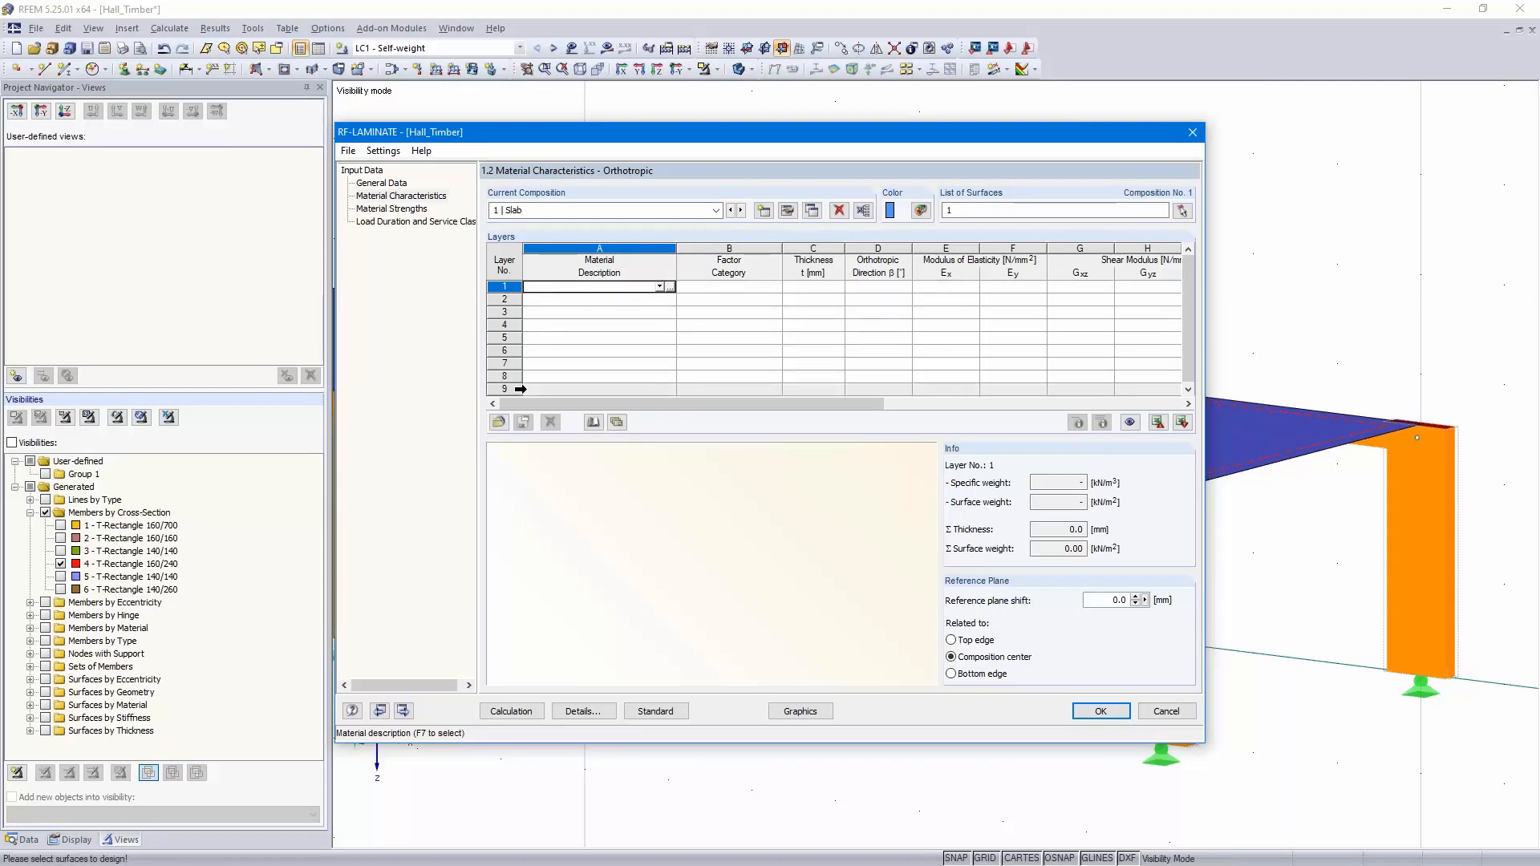
pyautogui.click(617, 422)
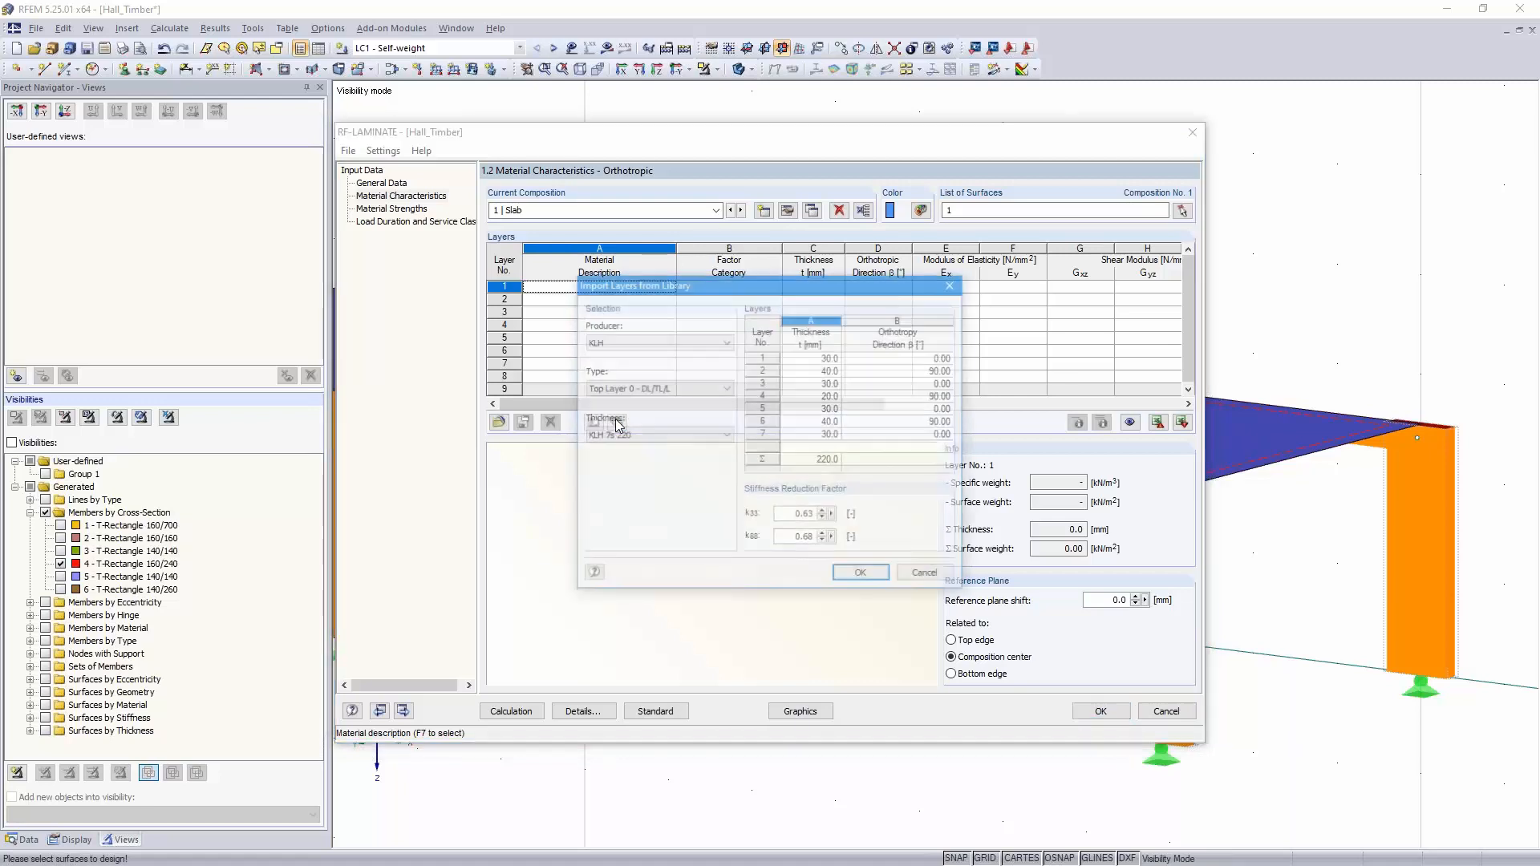
pyautogui.click(725, 342)
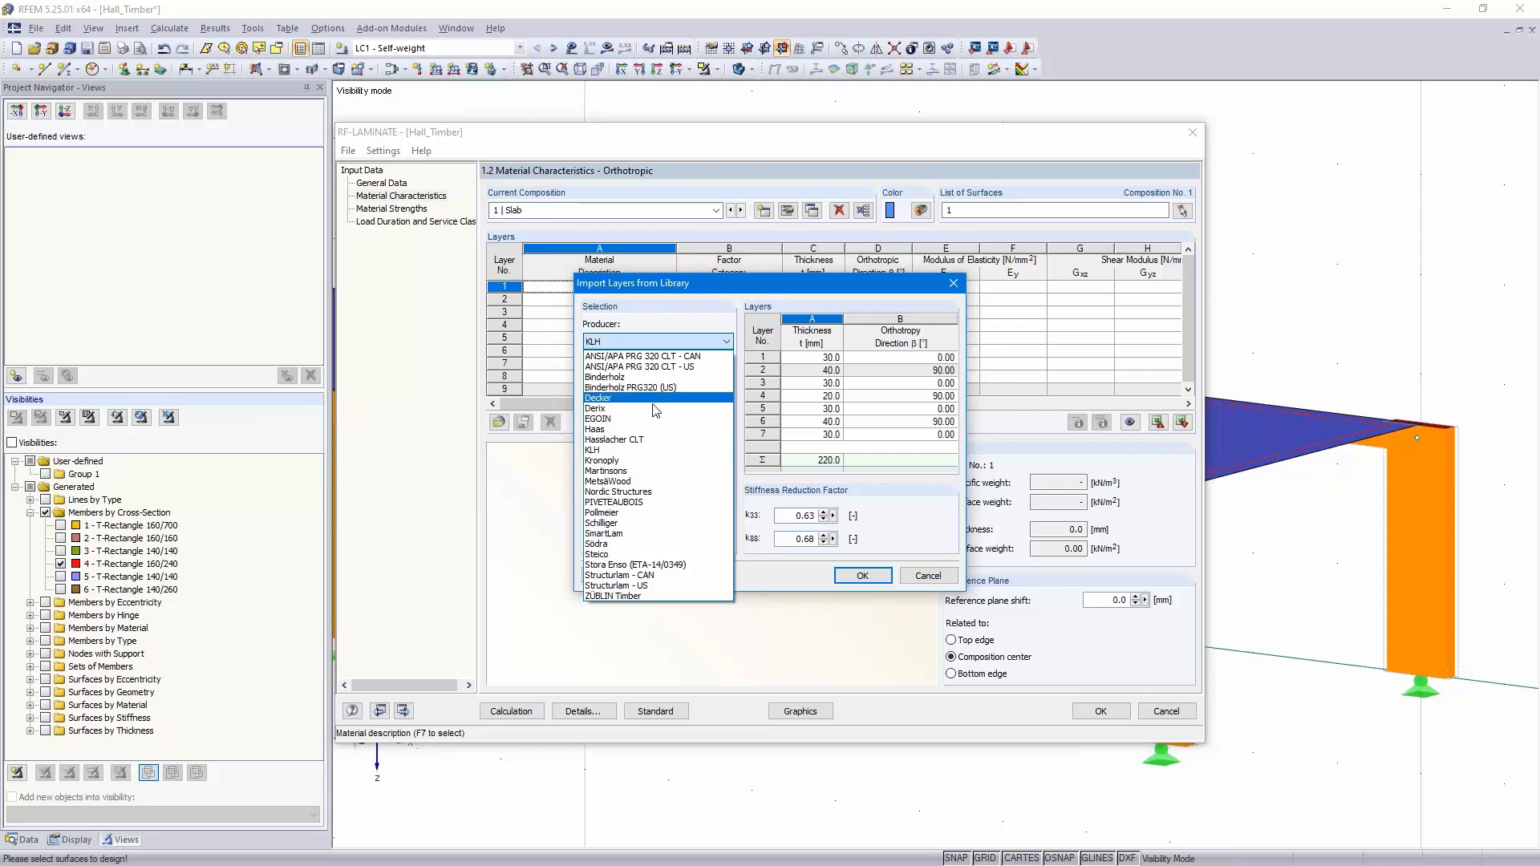
pyautogui.click(659, 451)
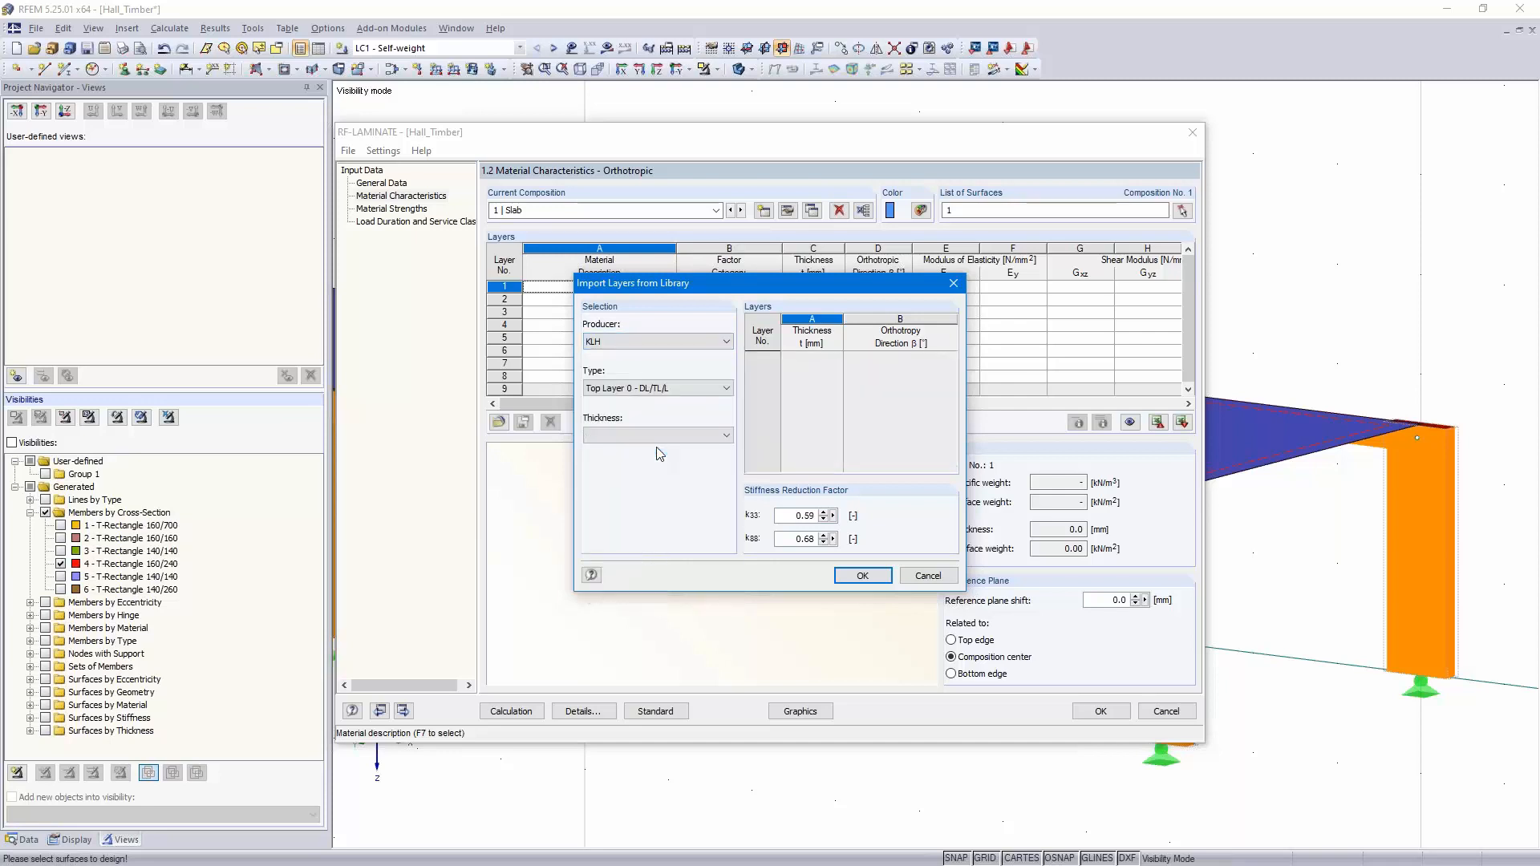
pyautogui.click(662, 437)
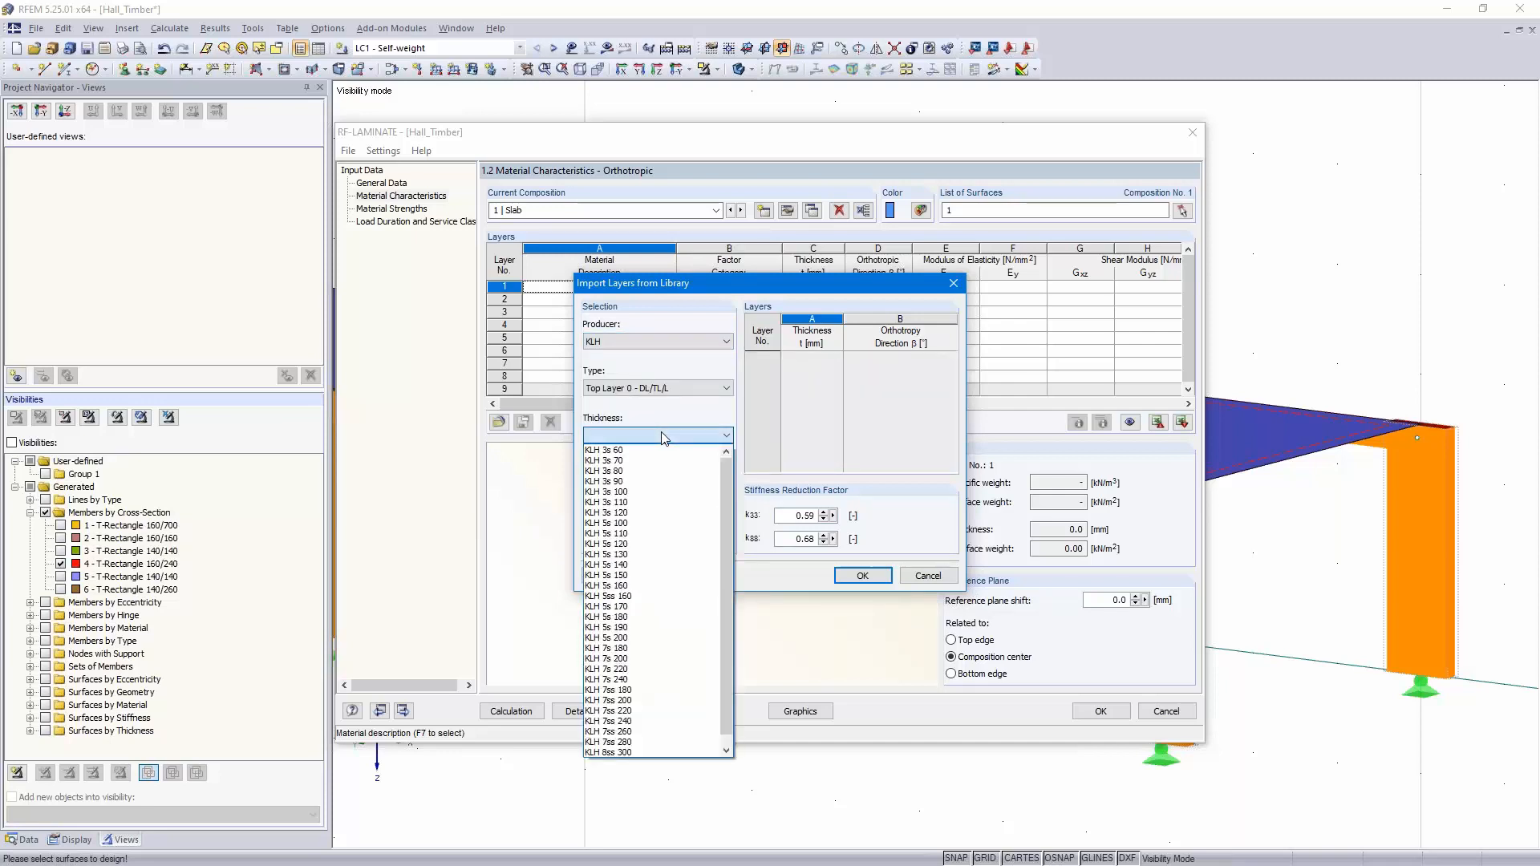
pyautogui.click(645, 711)
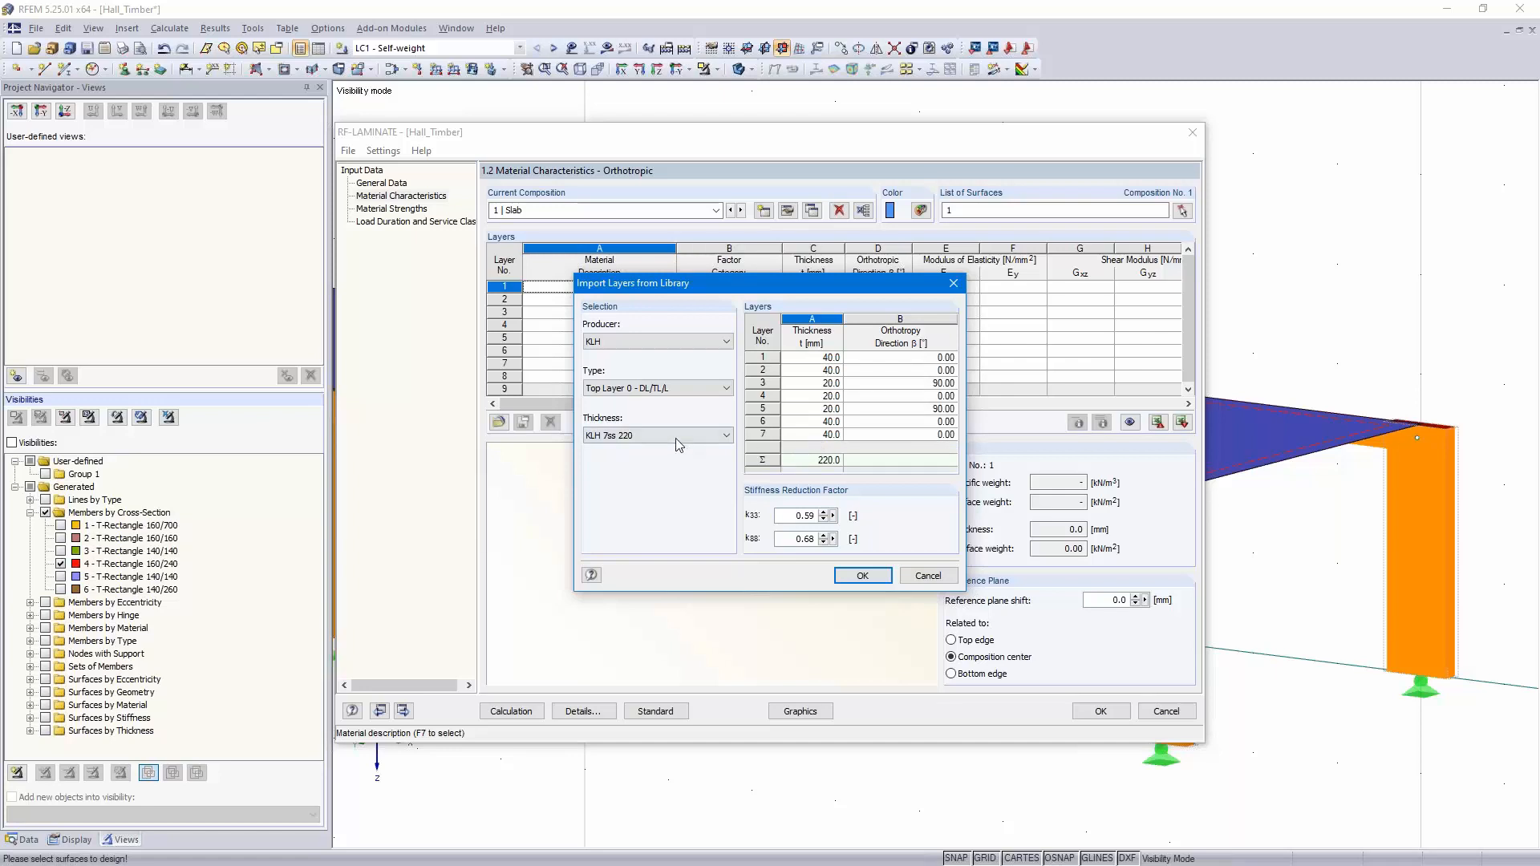
pyautogui.click(663, 388)
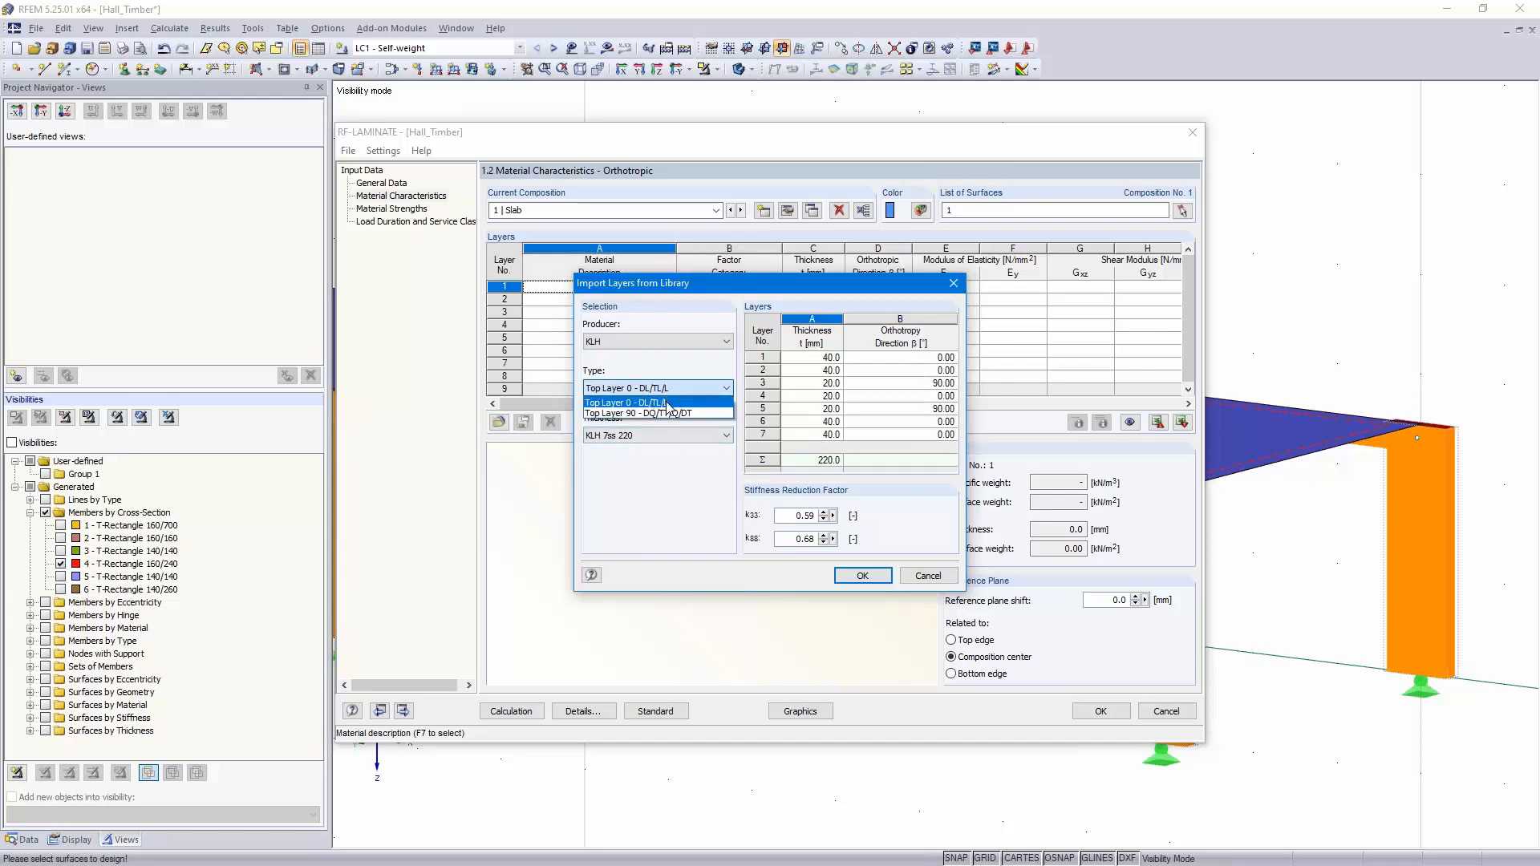
pyautogui.click(666, 403)
pyautogui.click(670, 437)
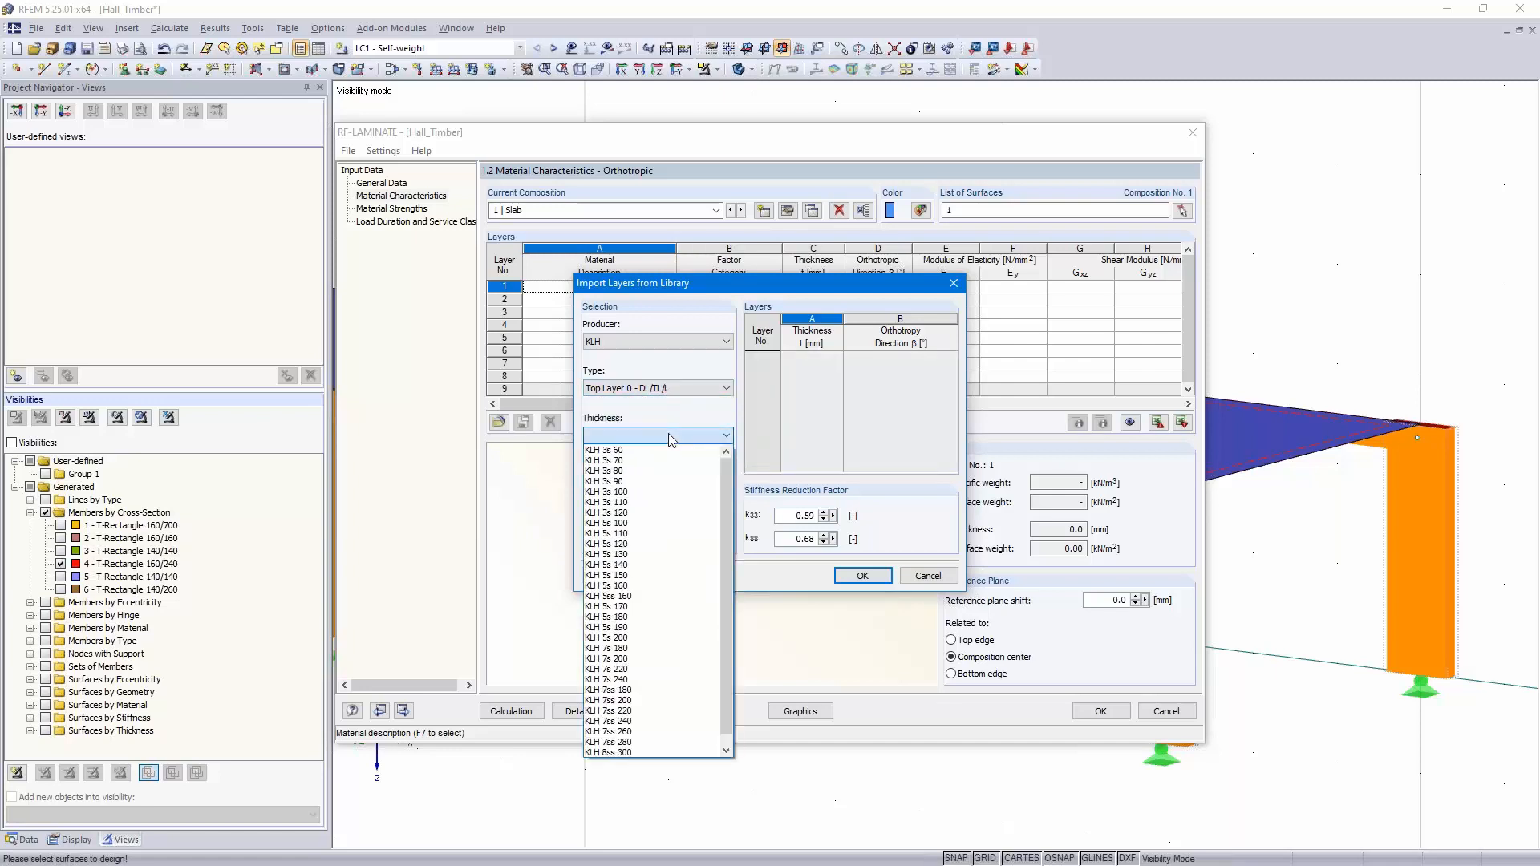
pyautogui.click(632, 671)
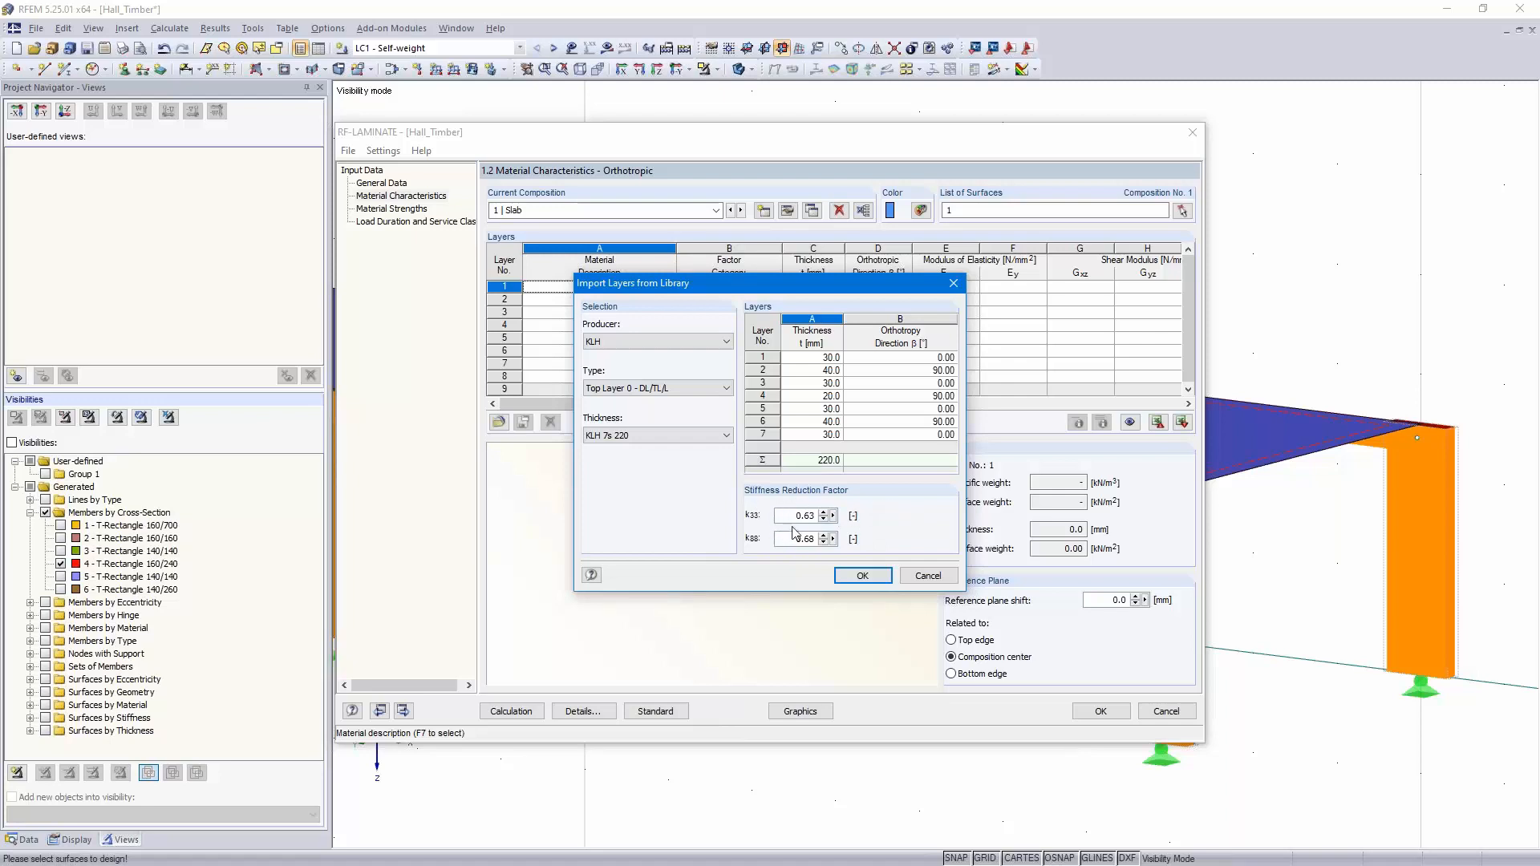
pyautogui.click(862, 578)
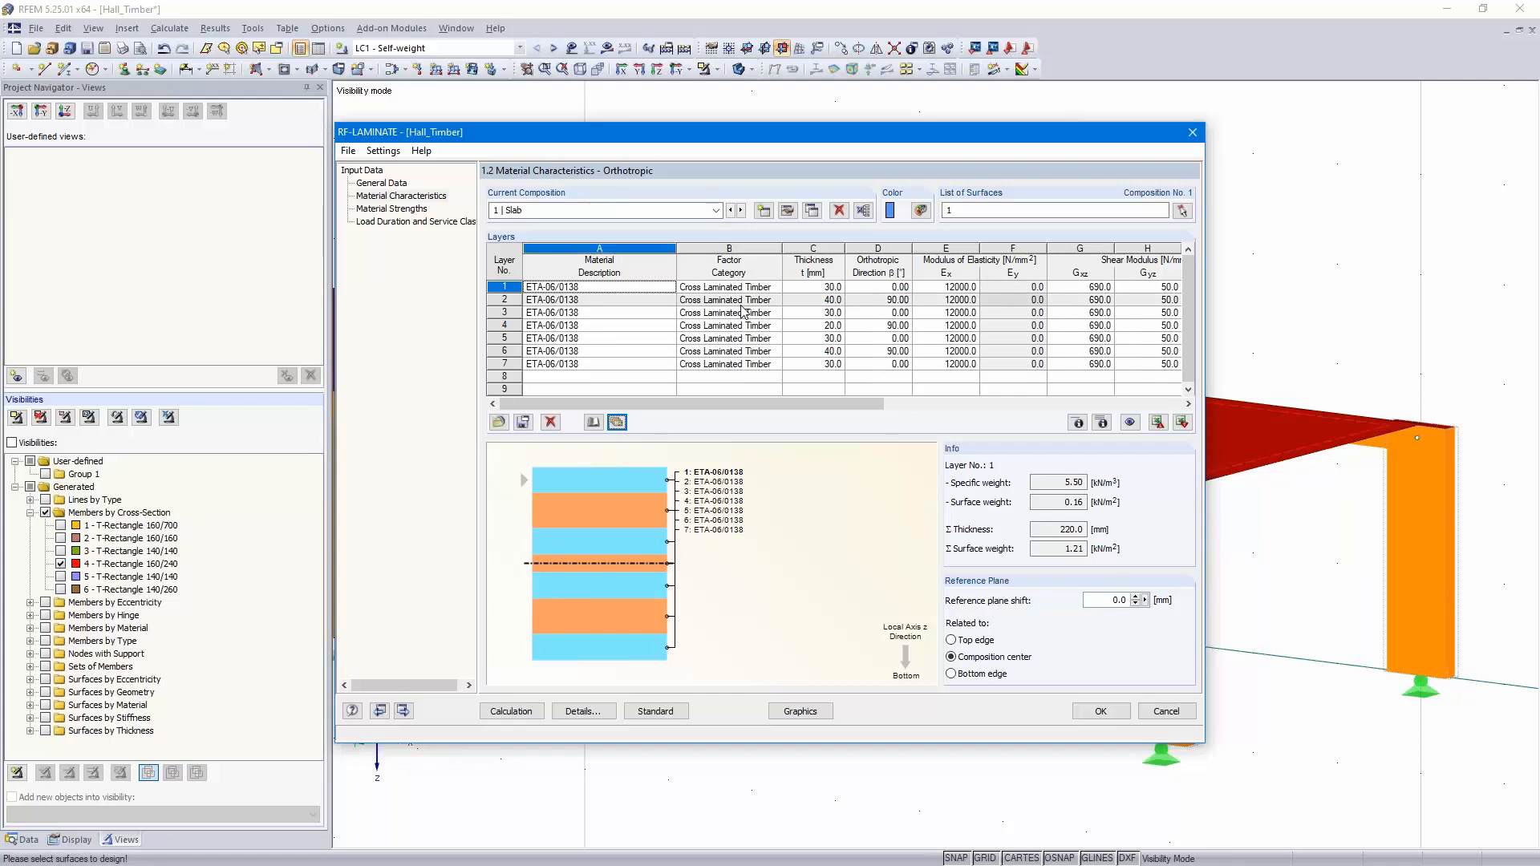
# Set the Slab composition's colour to orange (RGB 255, 128, 0) and accept the RF-LAMINATE input
pyautogui.click(921, 211)
pyautogui.click(600, 294)
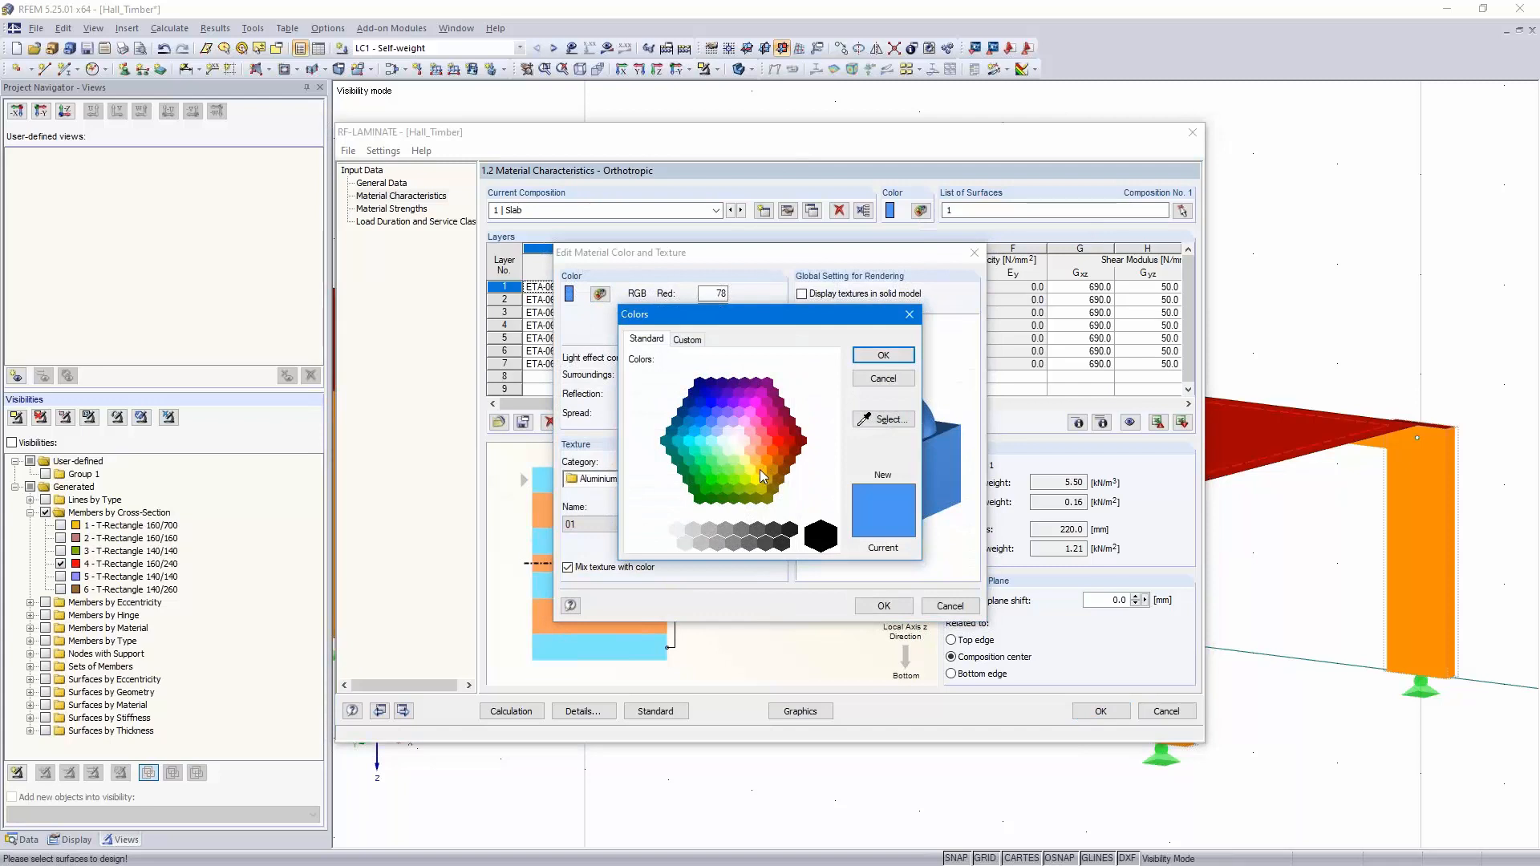
pyautogui.click(768, 464)
pyautogui.click(878, 356)
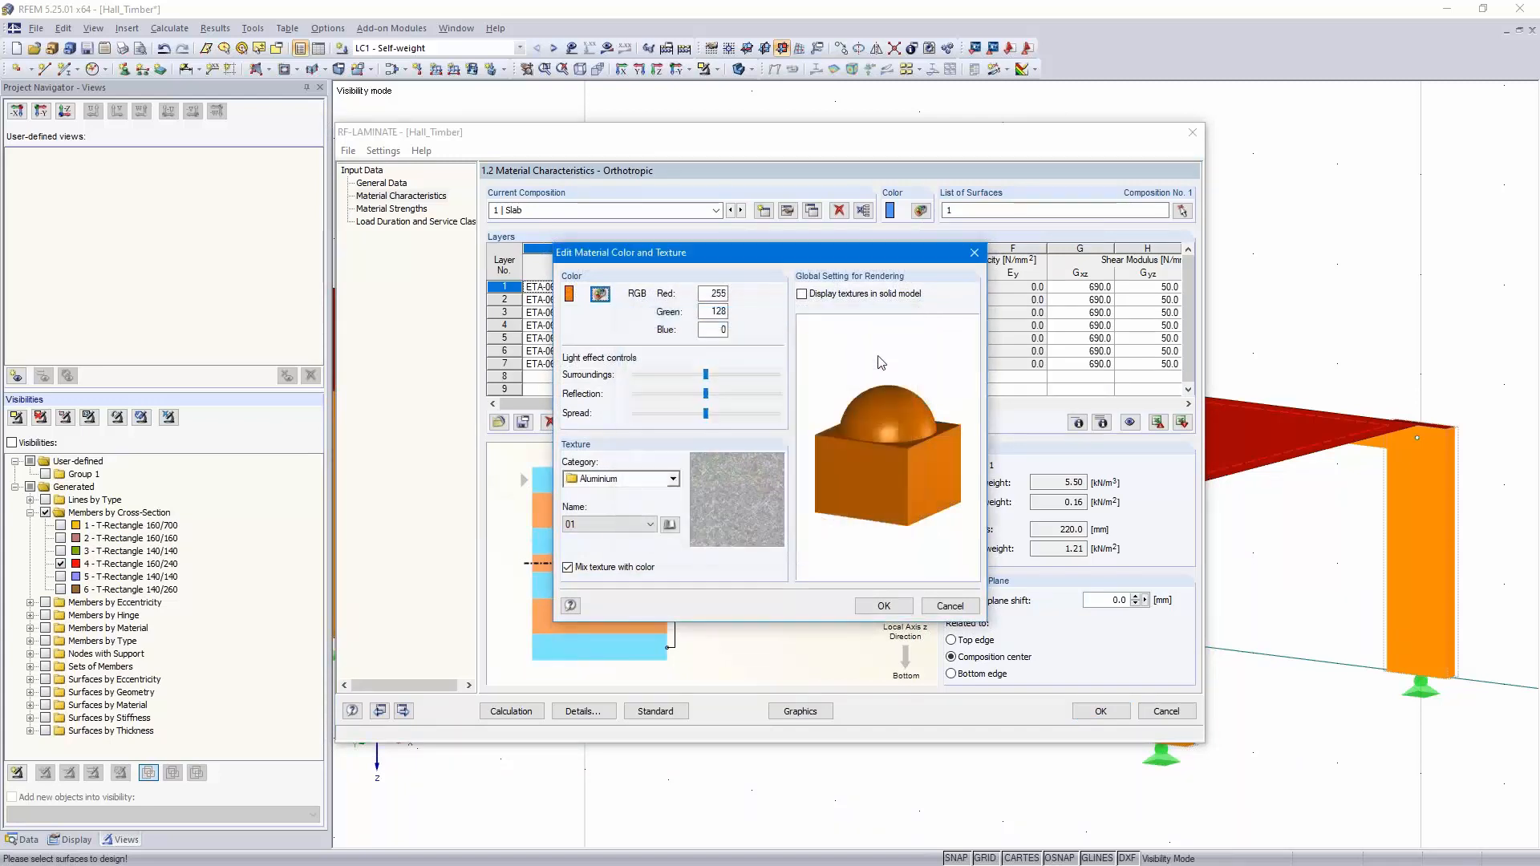
pyautogui.click(883, 606)
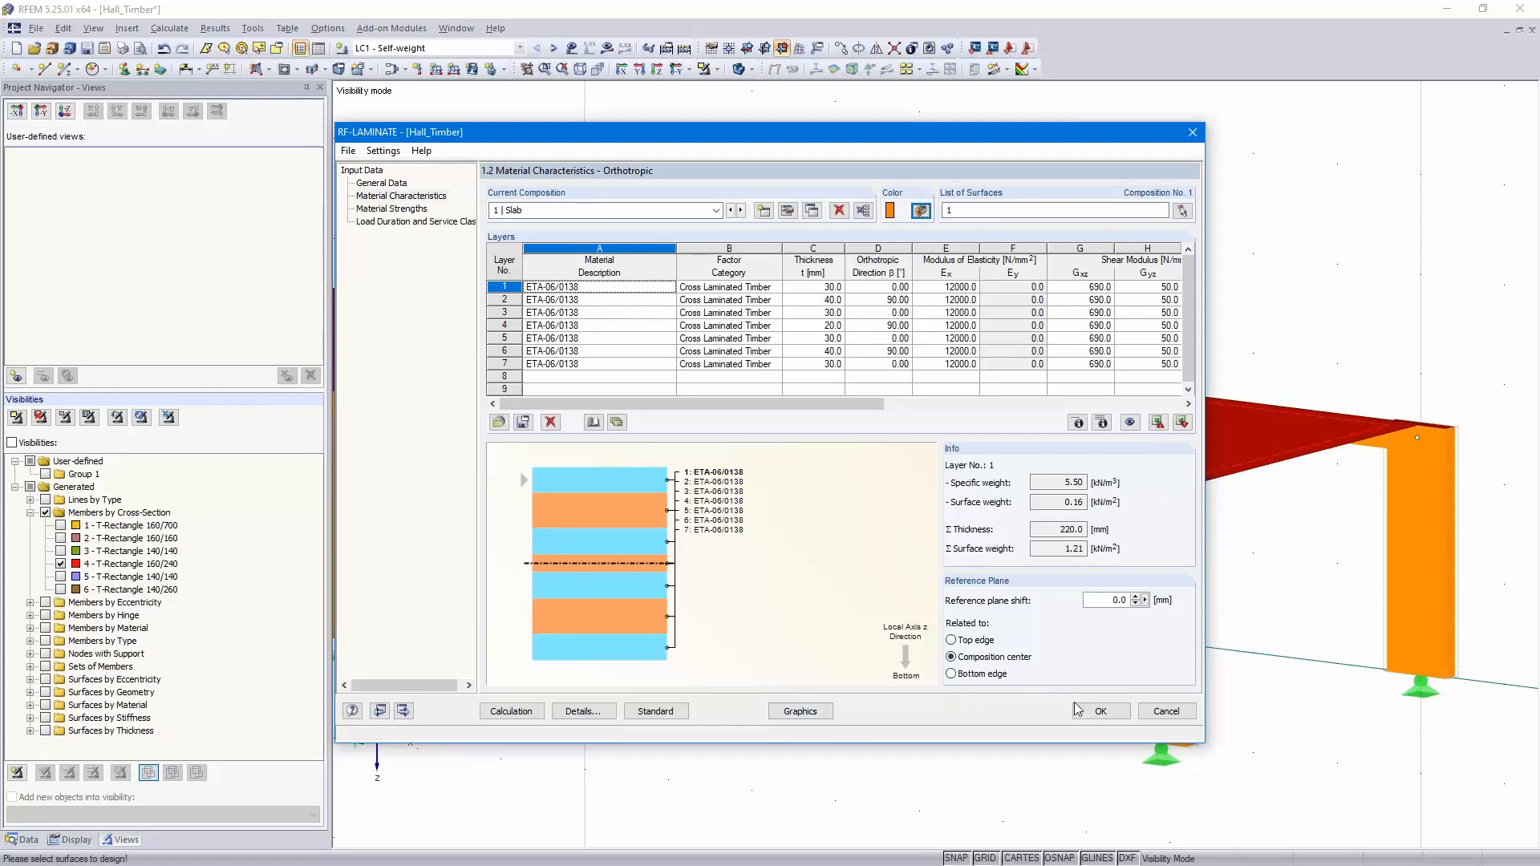
pyautogui.click(1100, 711)
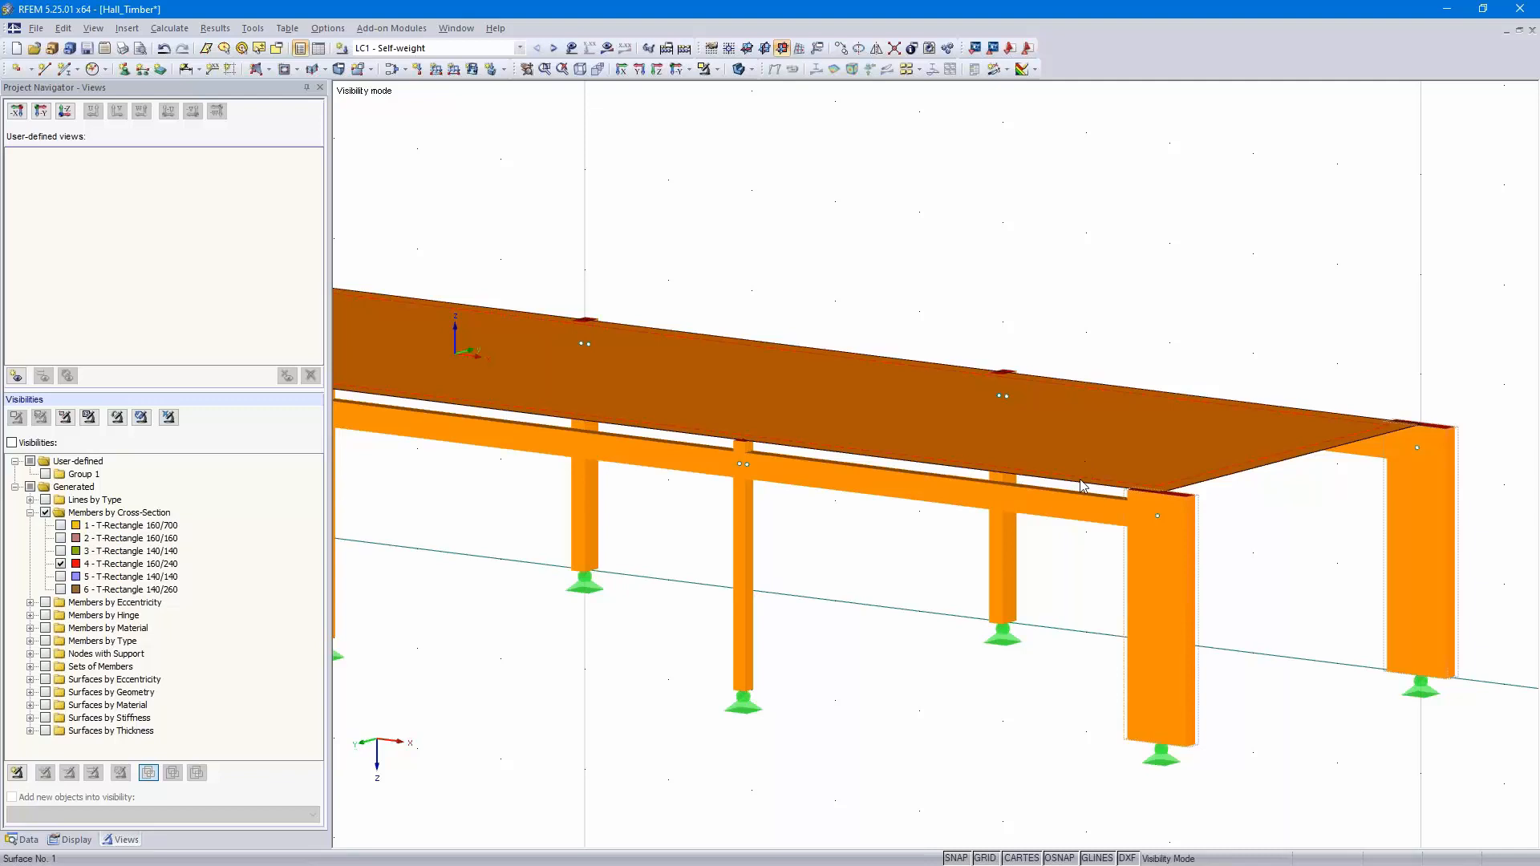
# Render the surfaces filled including thickness to inspect the slab edge above the beams, and restore the plain filled display
pyautogui.moveTo(1076, 508)
pyautogui.click(74, 840)
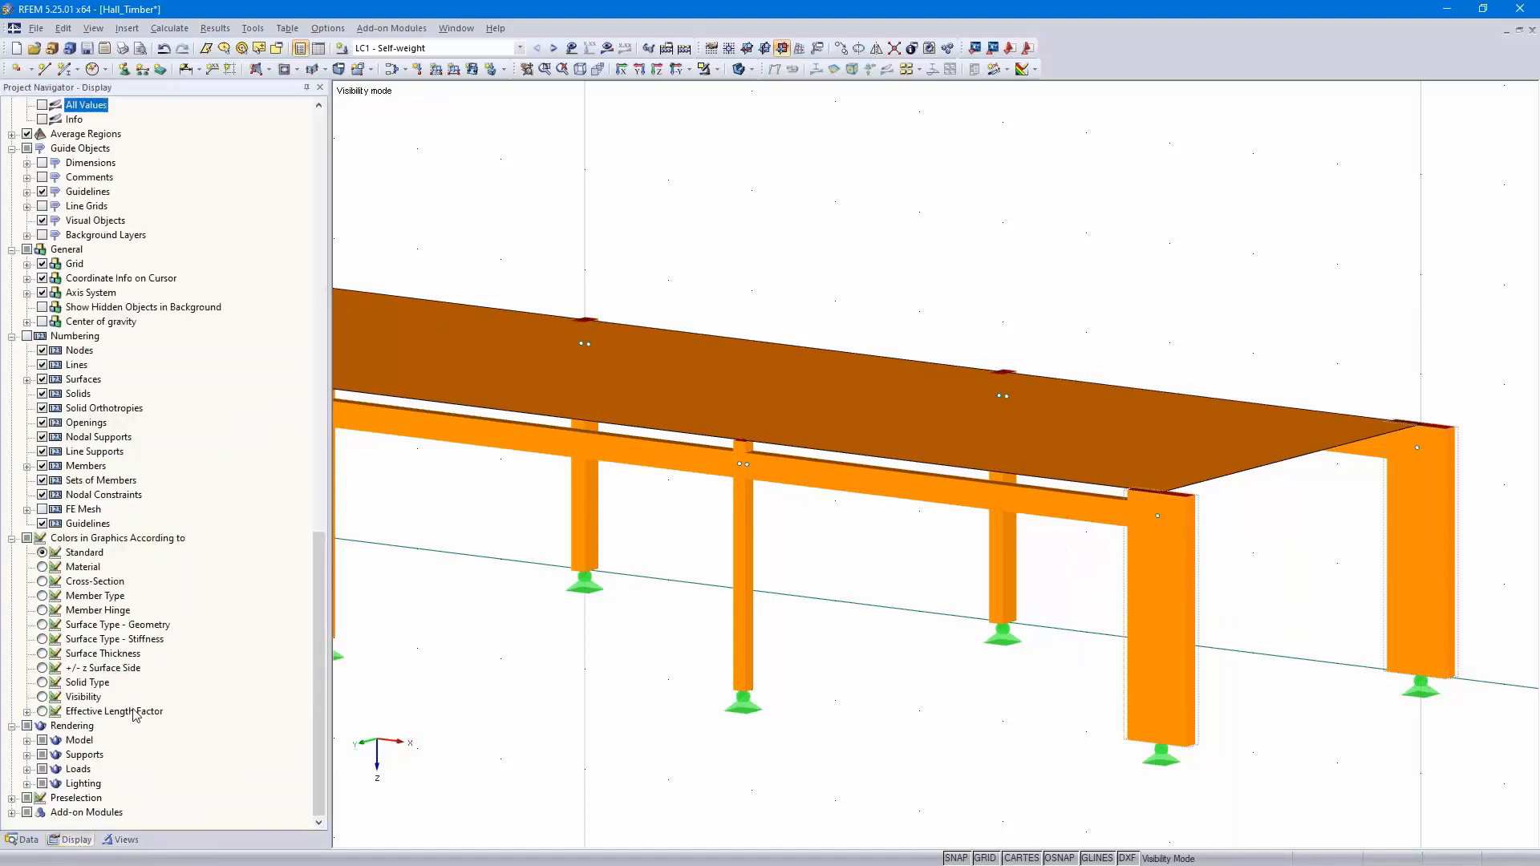
pyautogui.click(27, 741)
pyautogui.click(41, 769)
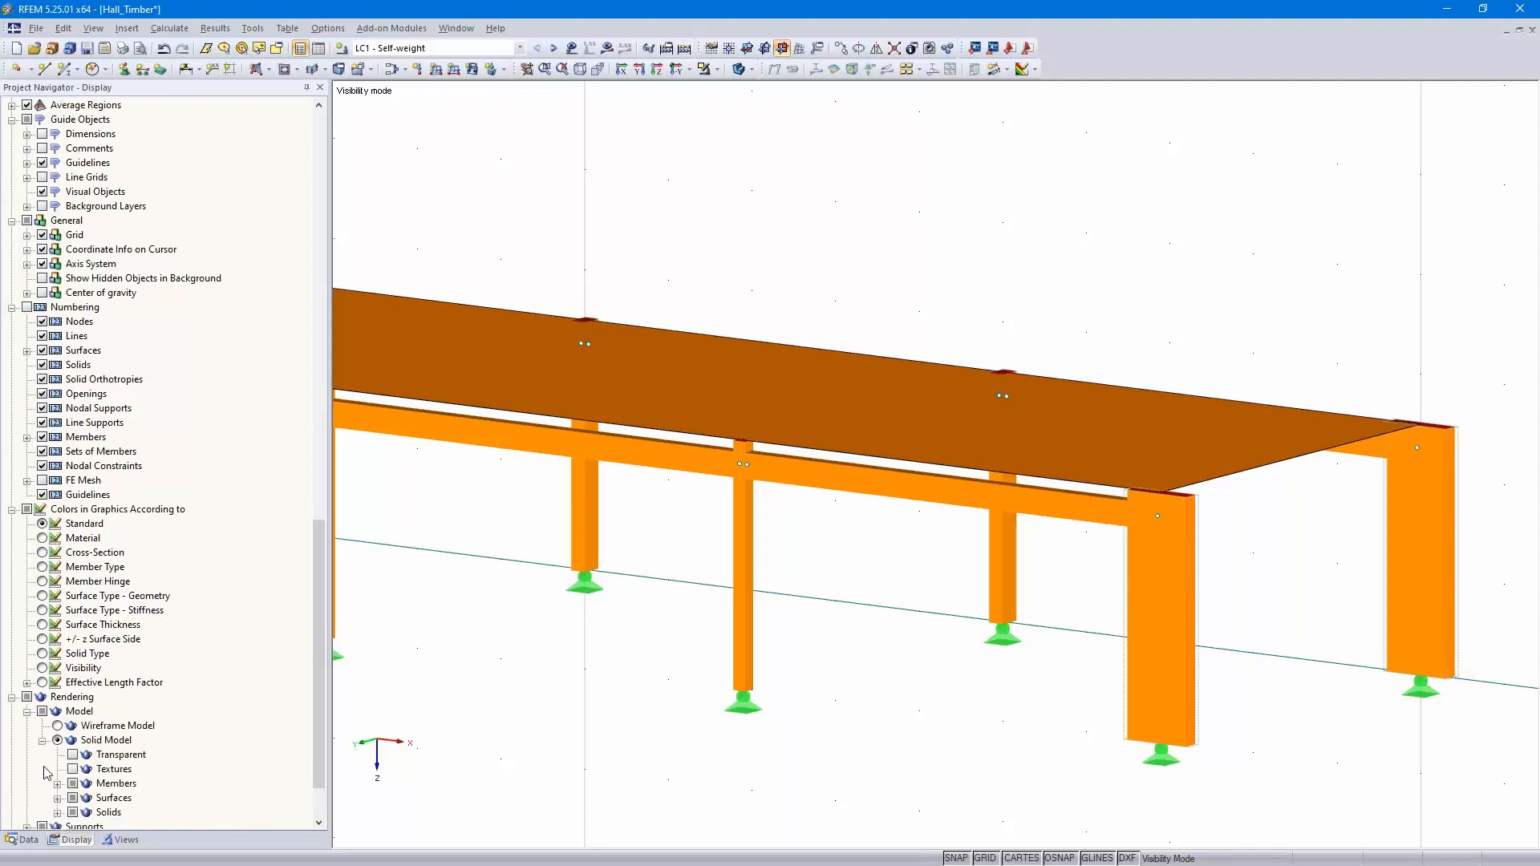
pyautogui.click(56, 726)
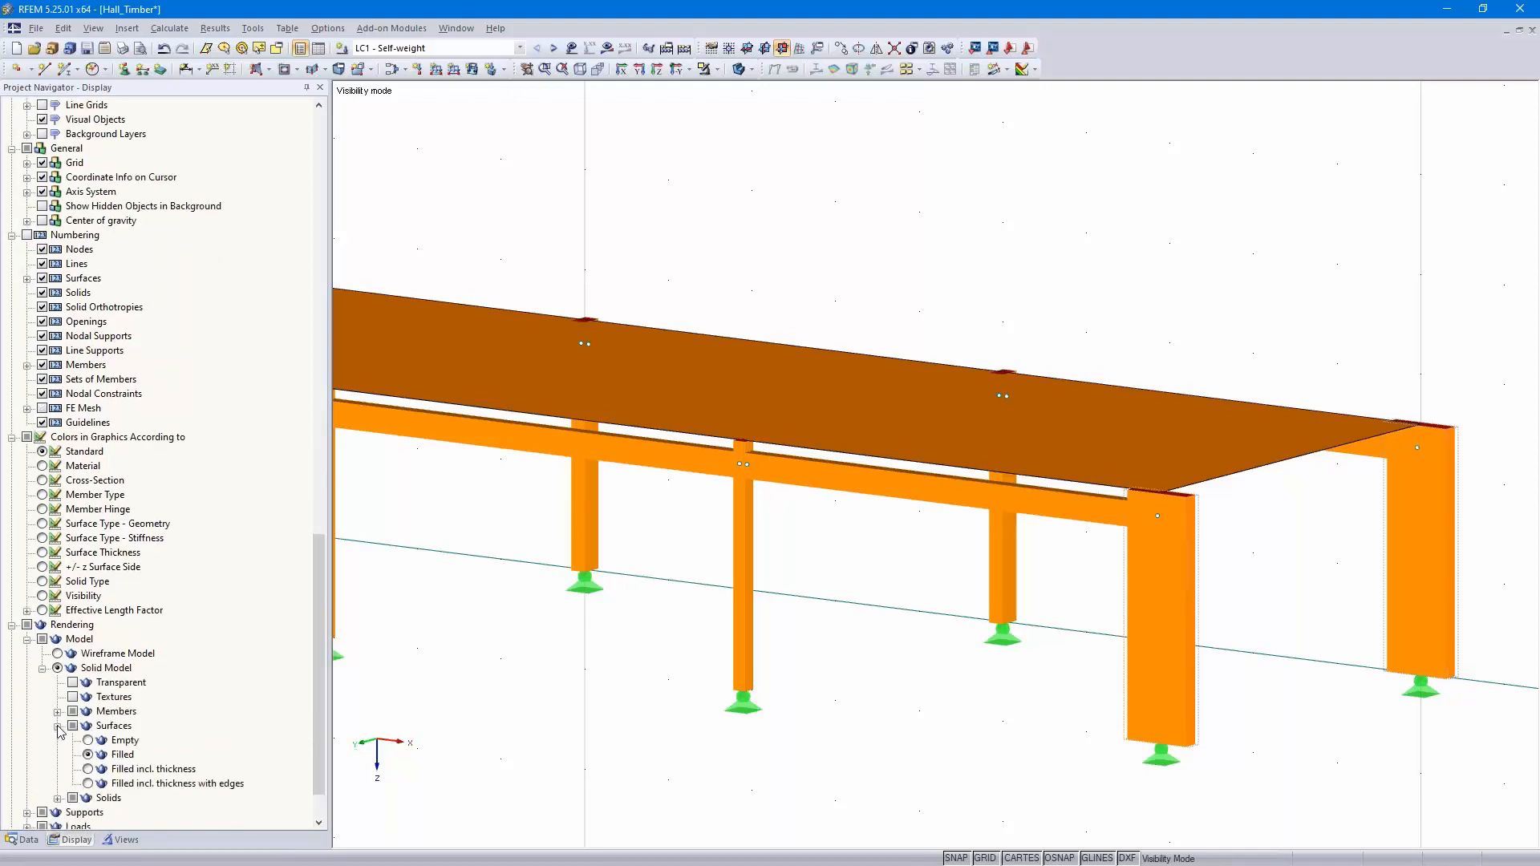
pyautogui.click(88, 770)
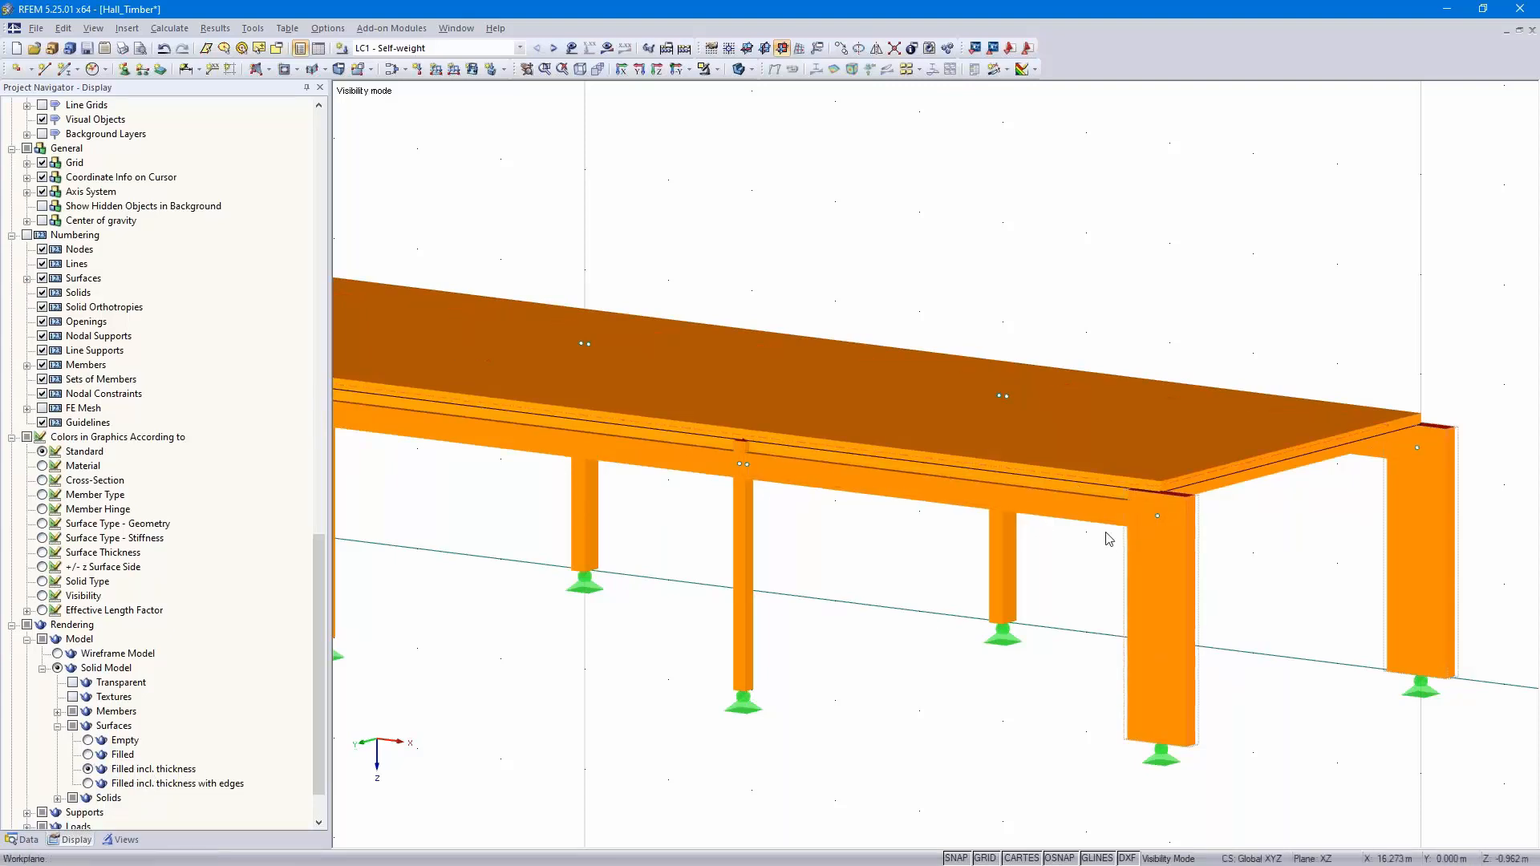
pyautogui.scroll(3, 1108, 535)
pyautogui.scroll(1, 1108, 535)
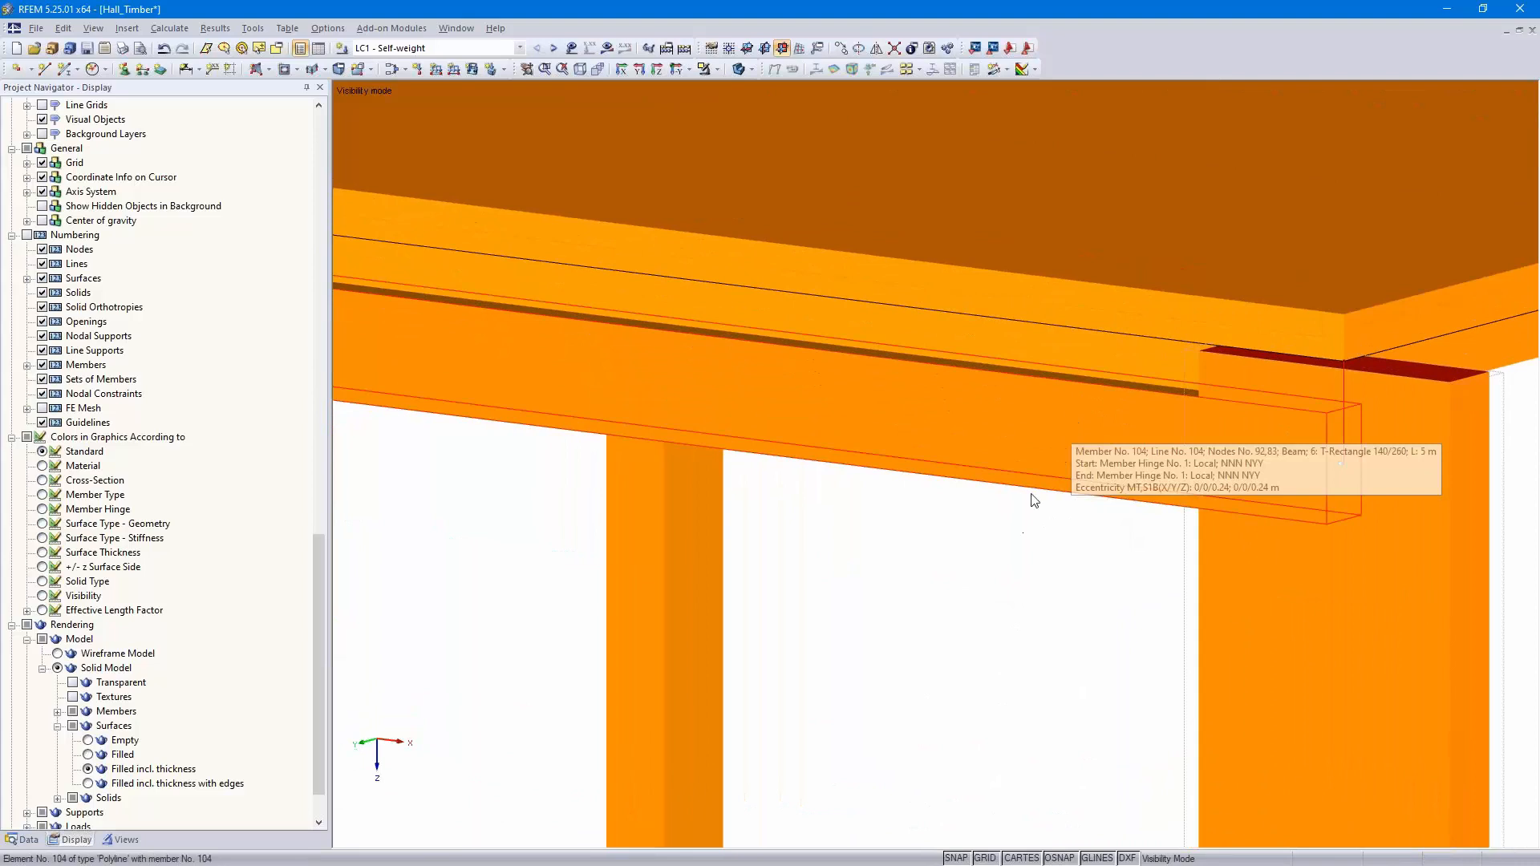
pyautogui.scroll(-3, 989, 592)
pyautogui.scroll(-2, 989, 593)
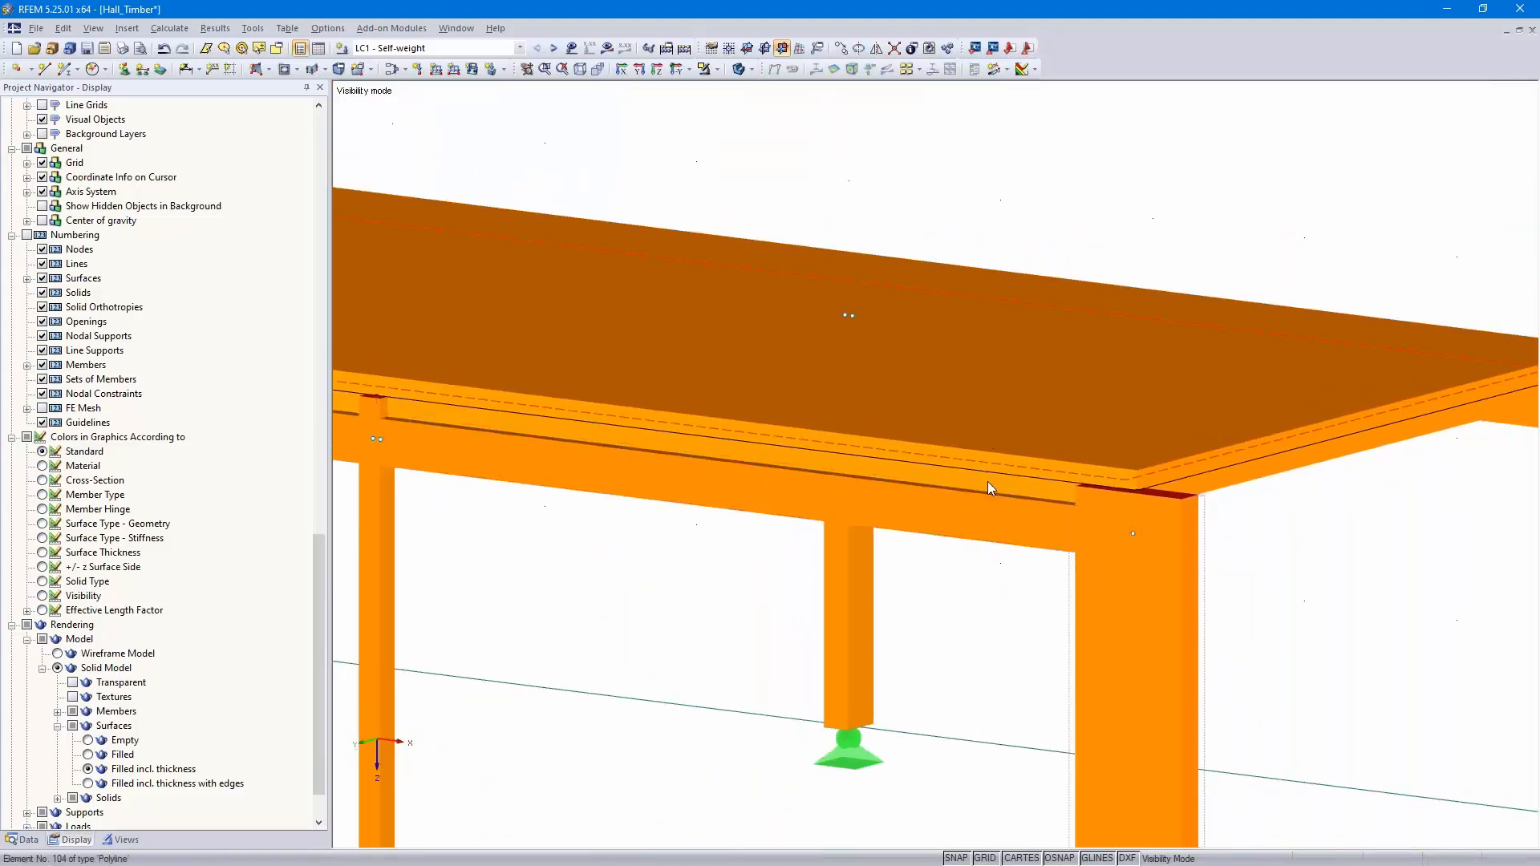
pyautogui.click(88, 755)
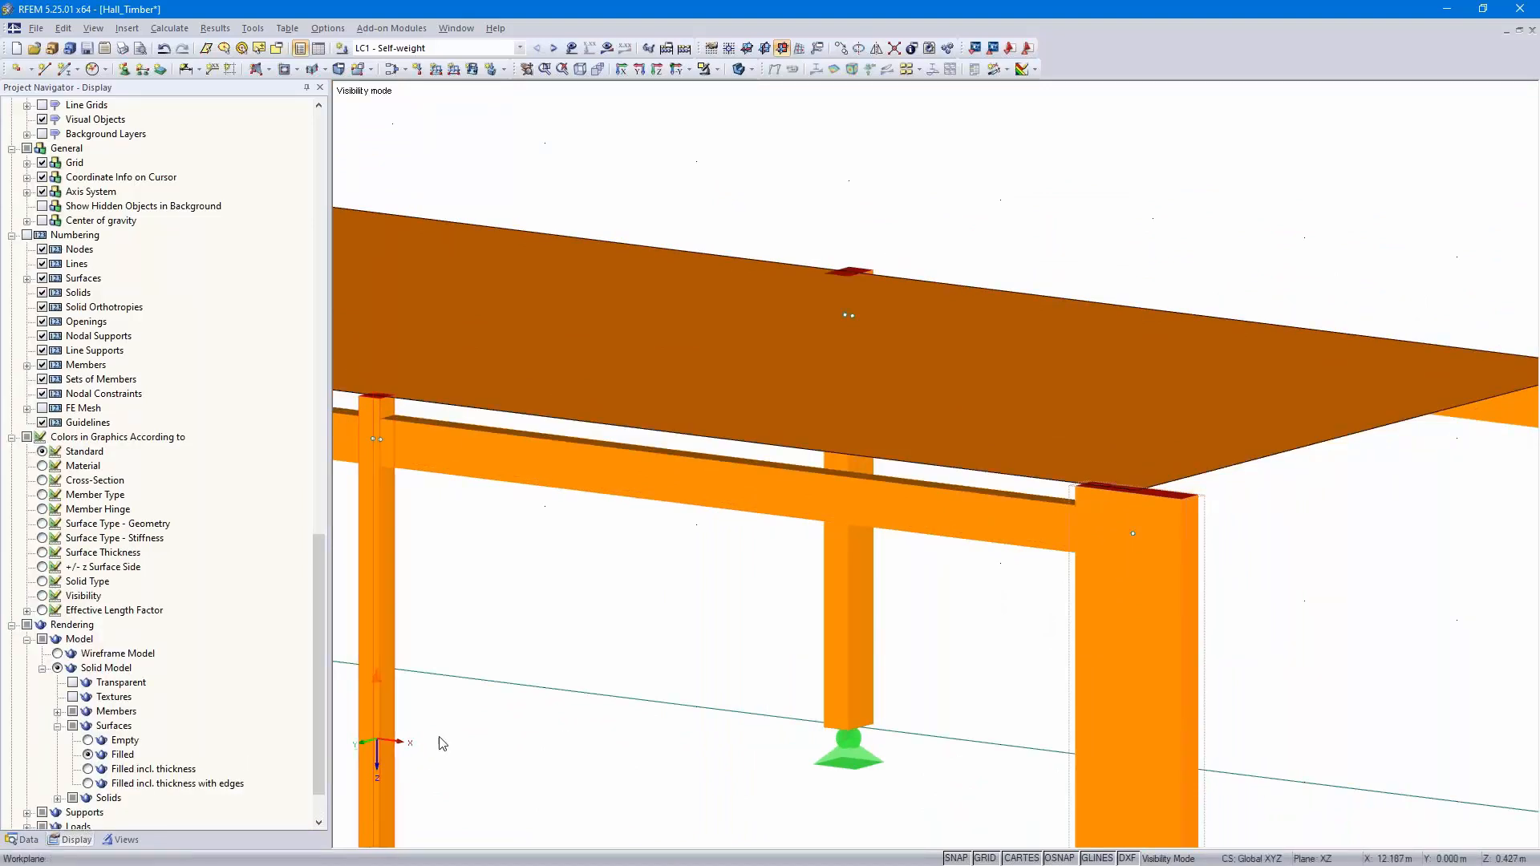
# Draw three lines across the slab, each joining the tops of a pair of opposite intermediate columns
pyautogui.scroll(-2, 633, 709)
pyautogui.scroll(-4, 989, 657)
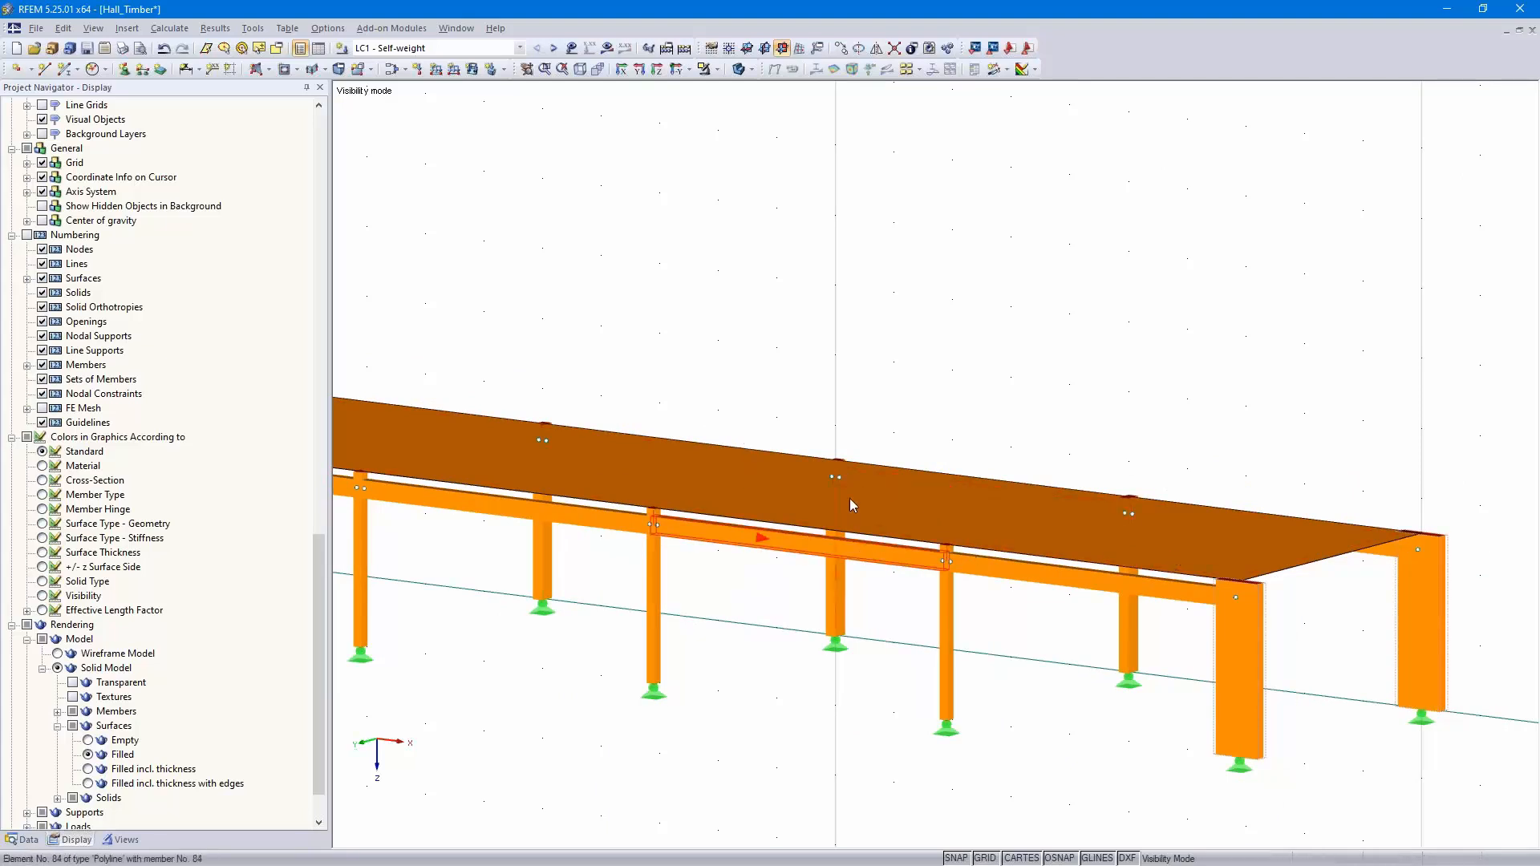
pyautogui.moveTo(845, 572); pyautogui.dragTo(914, 493, button='middle')
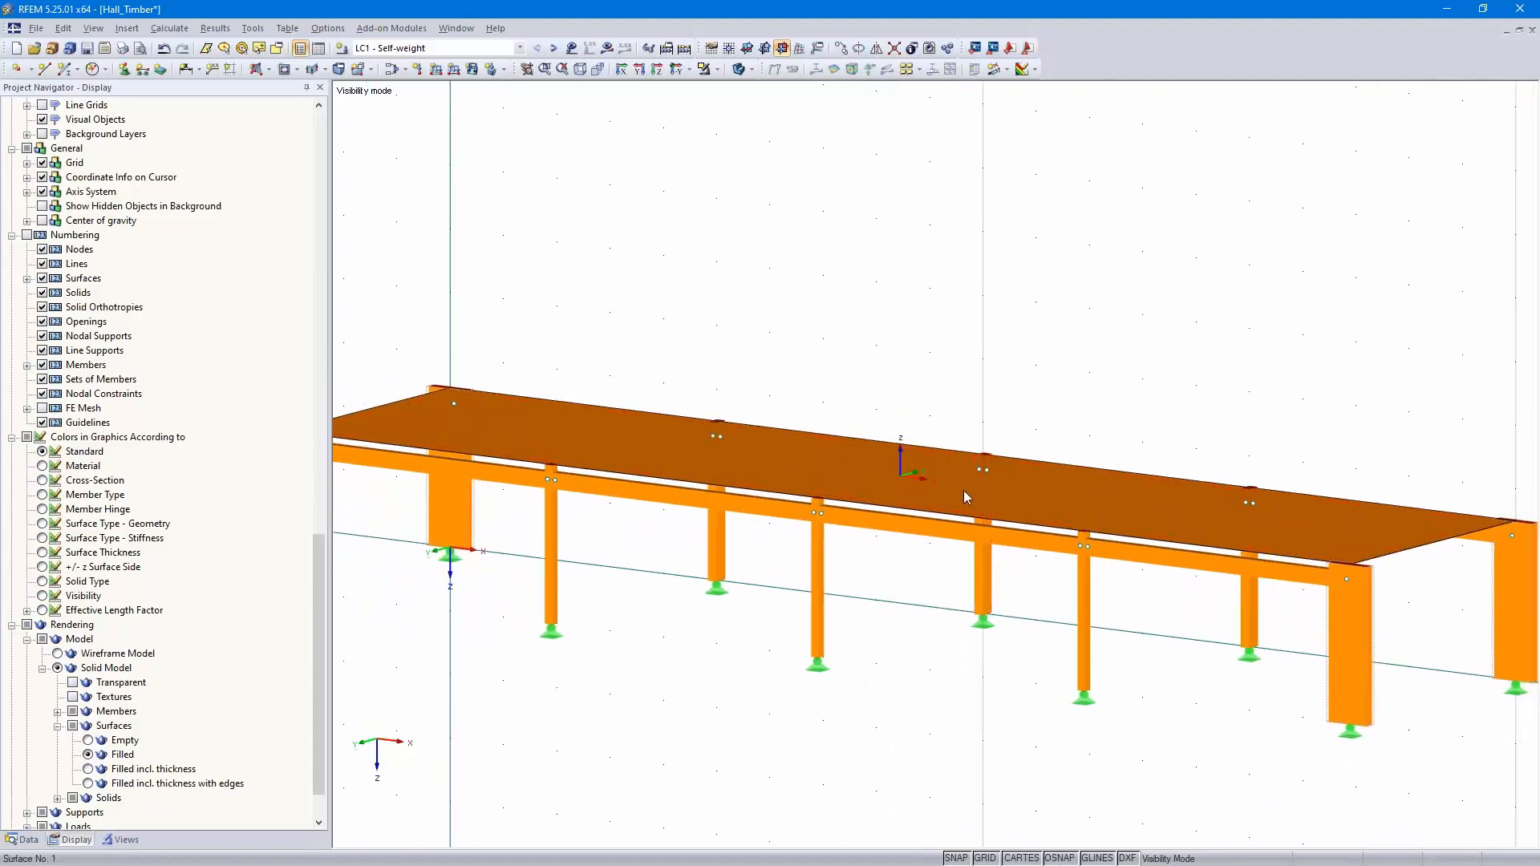
pyautogui.keyDown('ctrl'); pyautogui.moveTo(718, 592); pyautogui.dragTo(927, 672, button='middle'); pyautogui.keyUp('ctrl')
pyautogui.scroll(3, 923, 666)
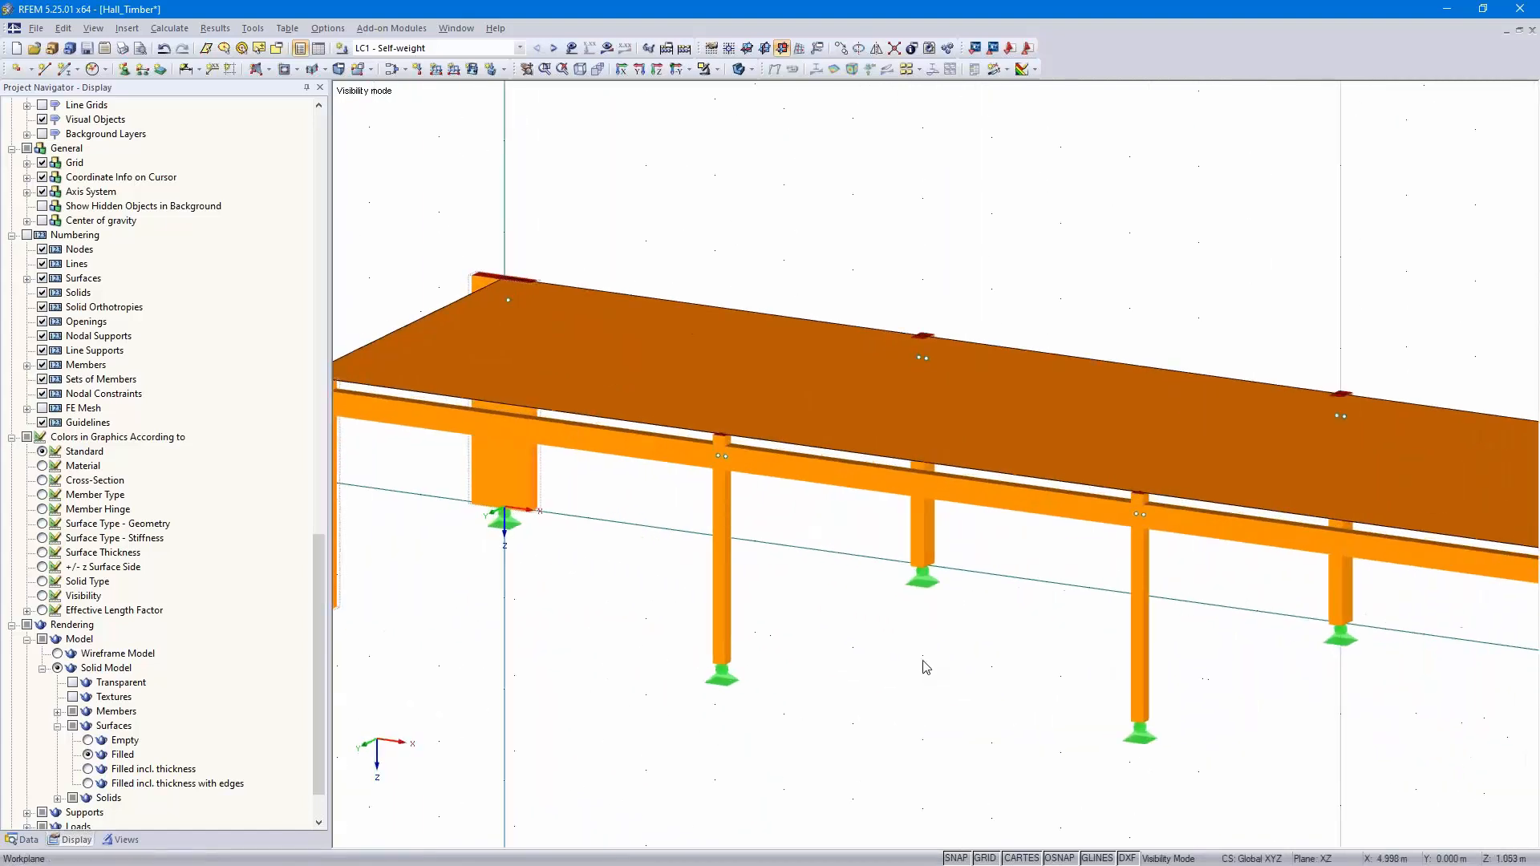
pyautogui.scroll(2, 815, 647)
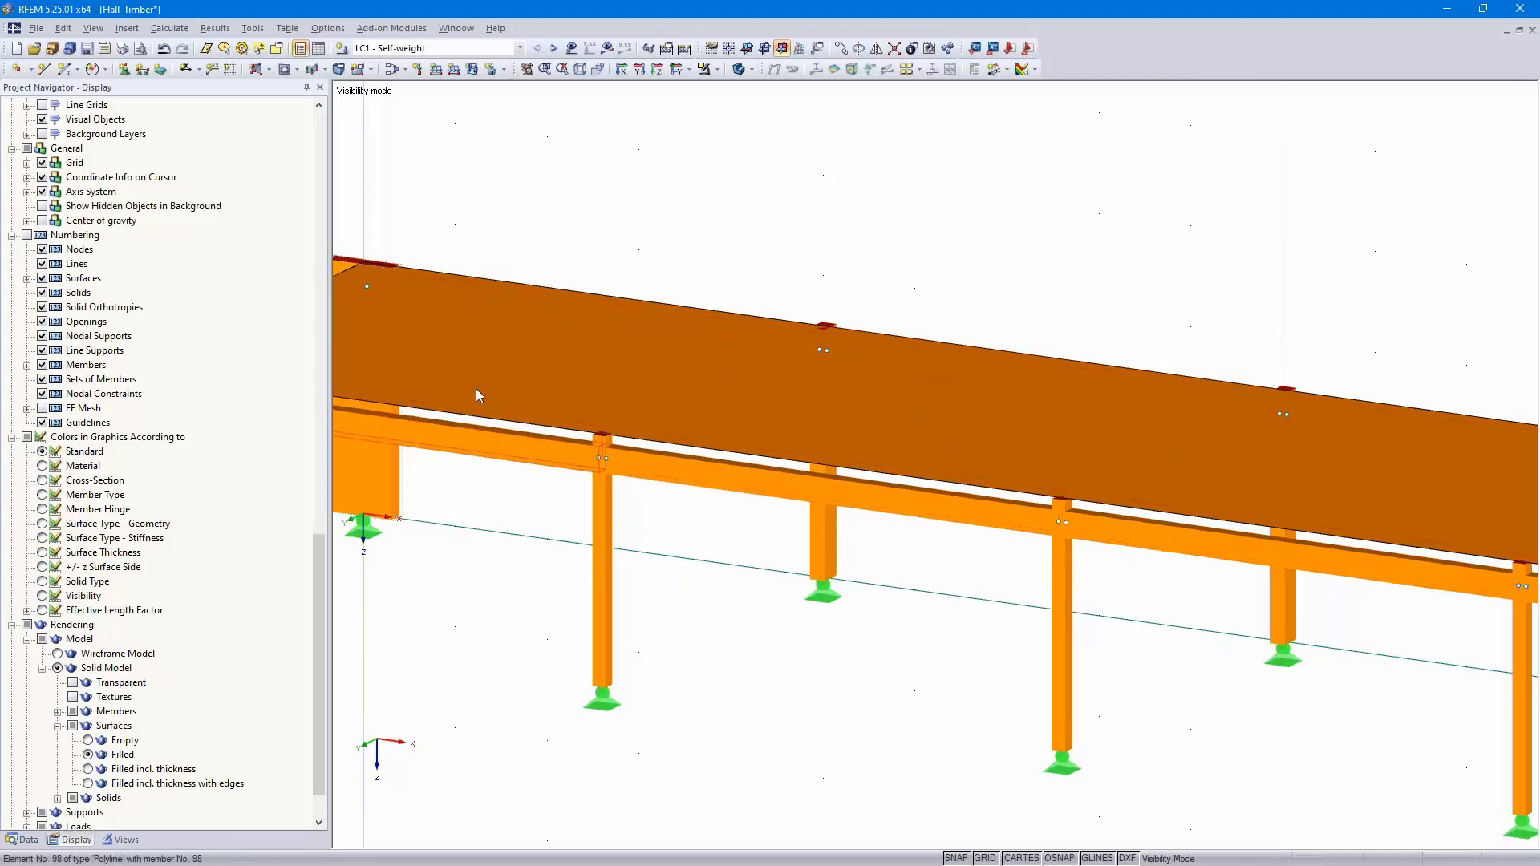
pyautogui.click(44, 69)
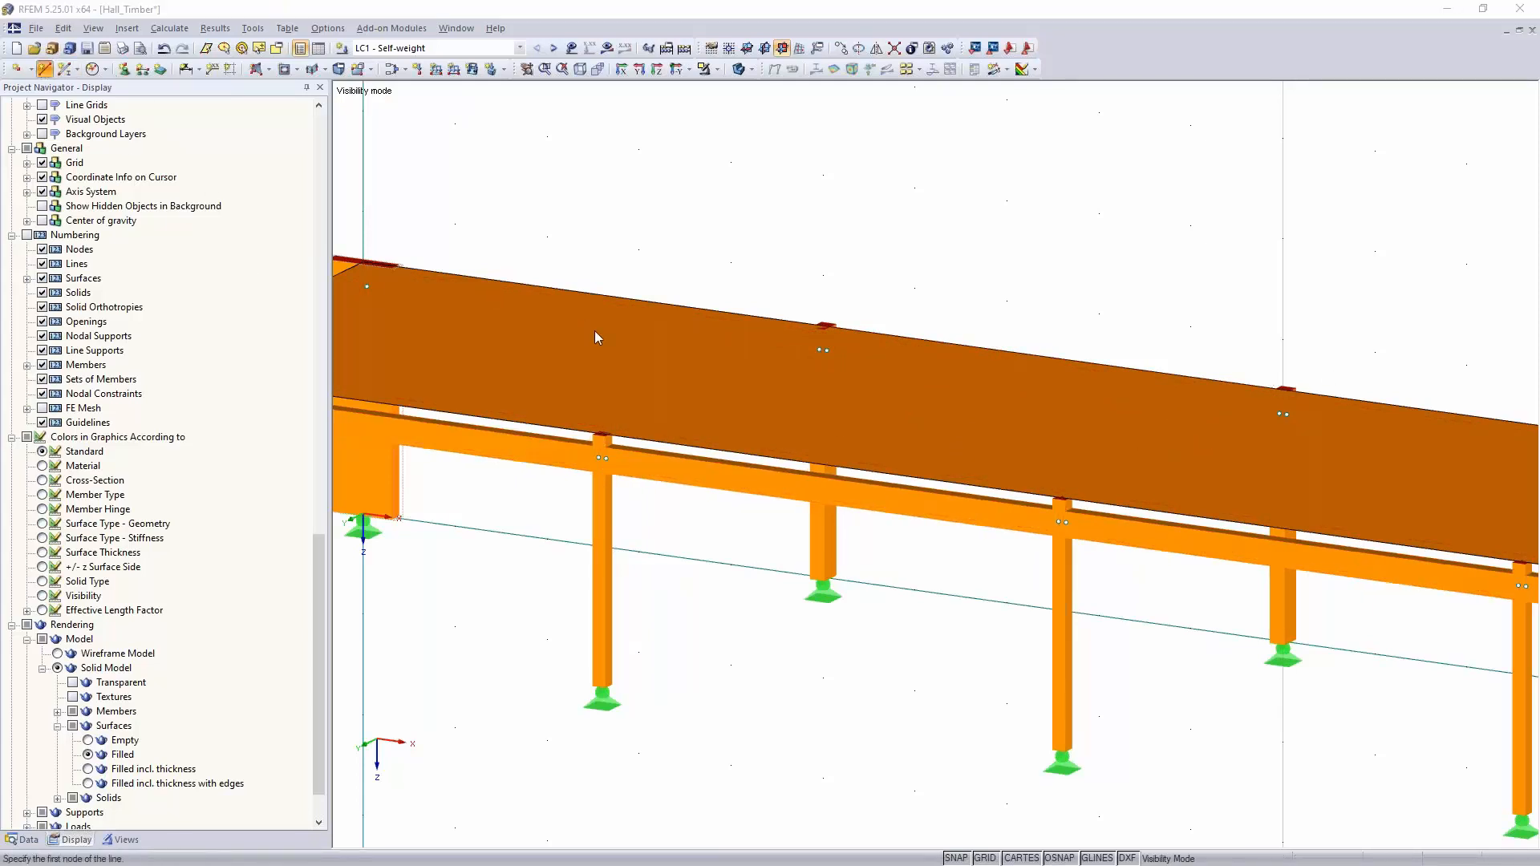
pyautogui.click(601, 435)
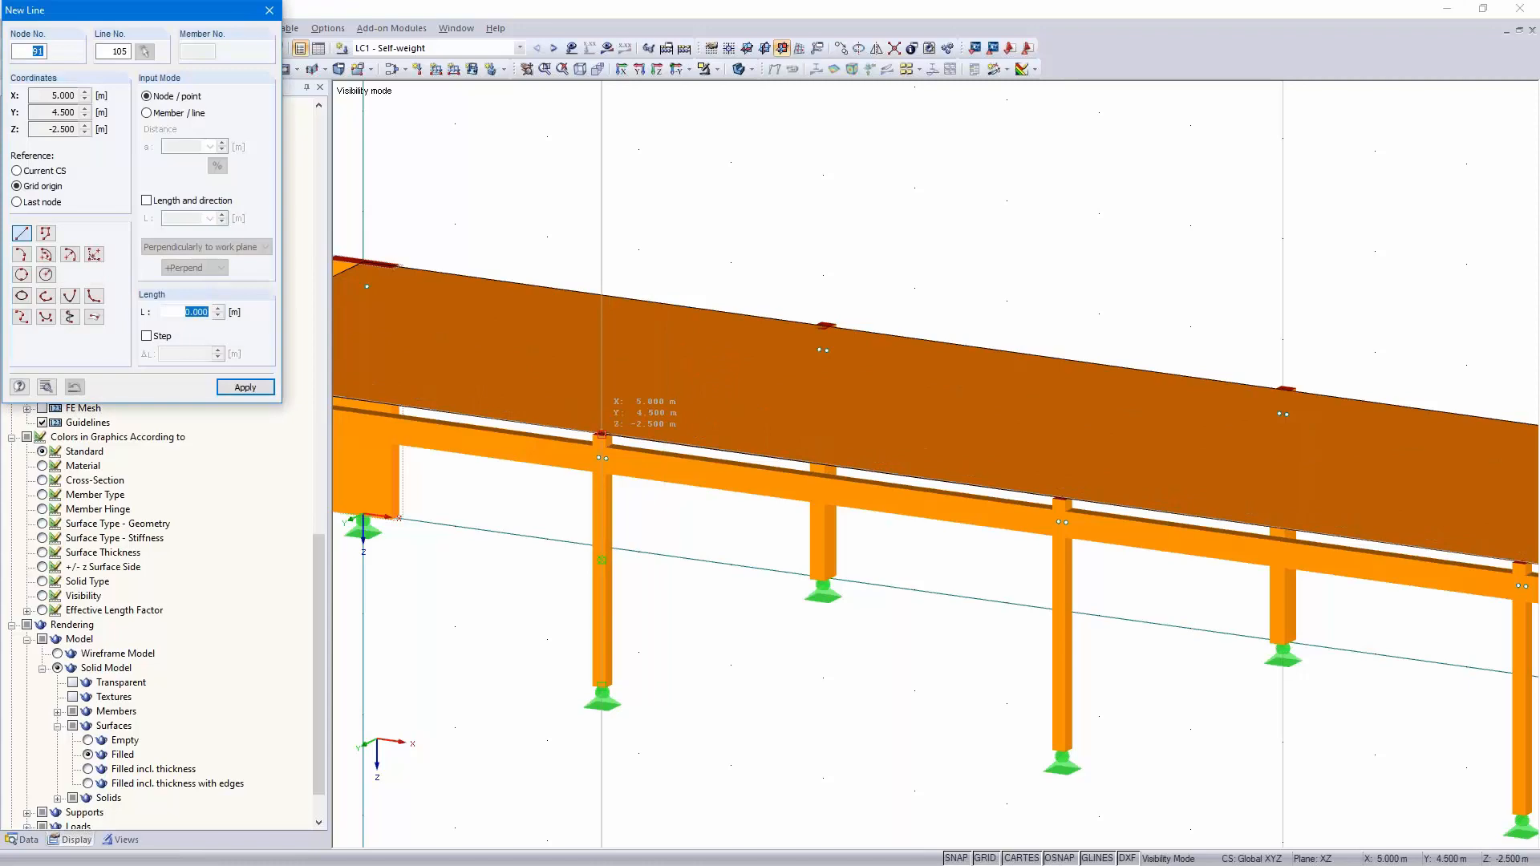
pyautogui.doubleClick(823, 325)
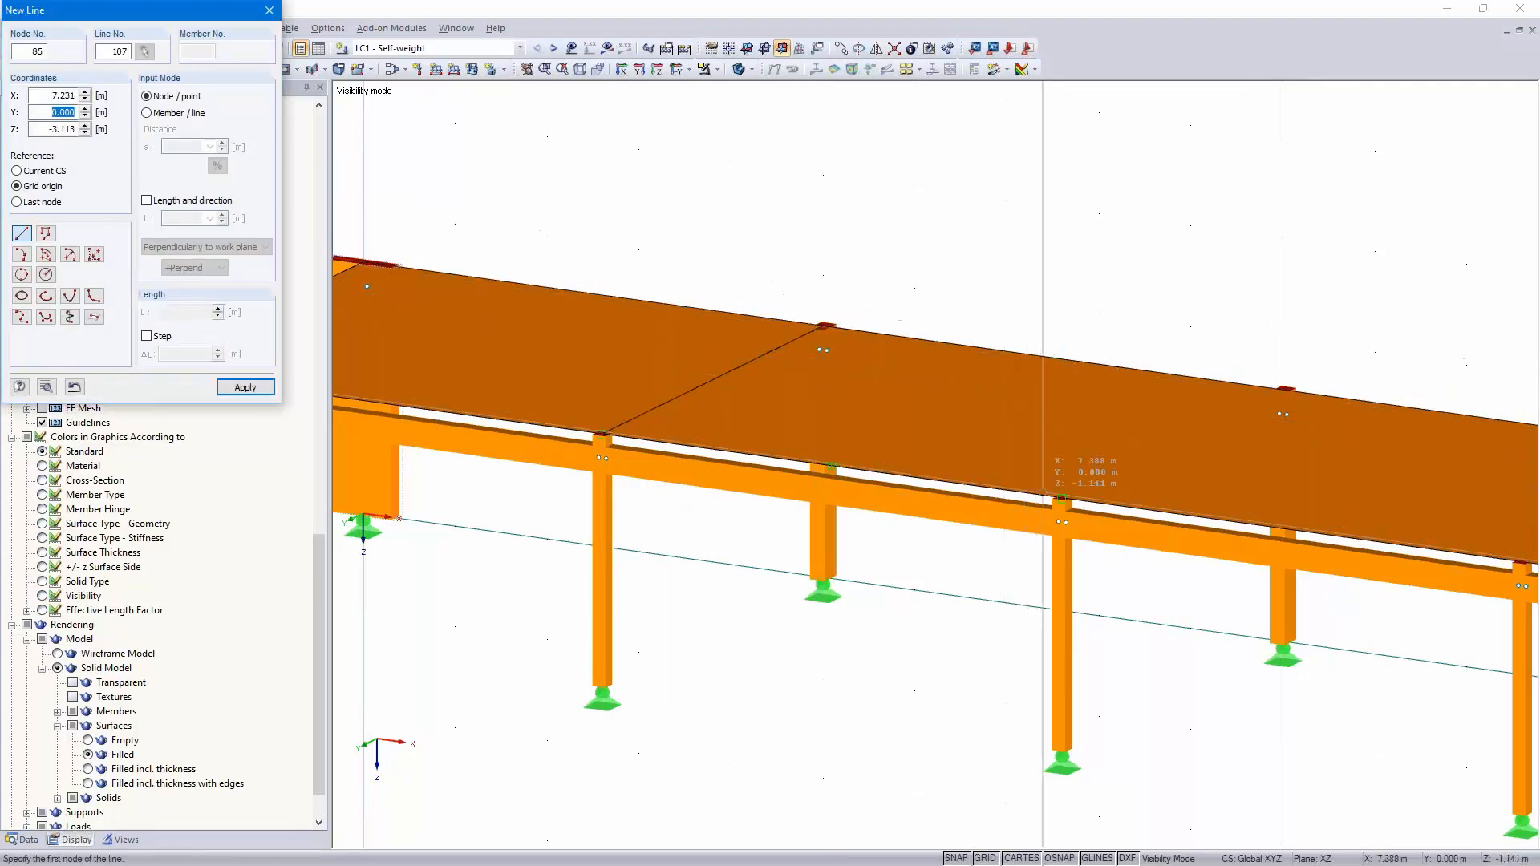
pyautogui.click(1062, 499)
pyautogui.click(1284, 390)
pyautogui.moveTo(1356, 488); pyautogui.dragTo(913, 393, button='middle')
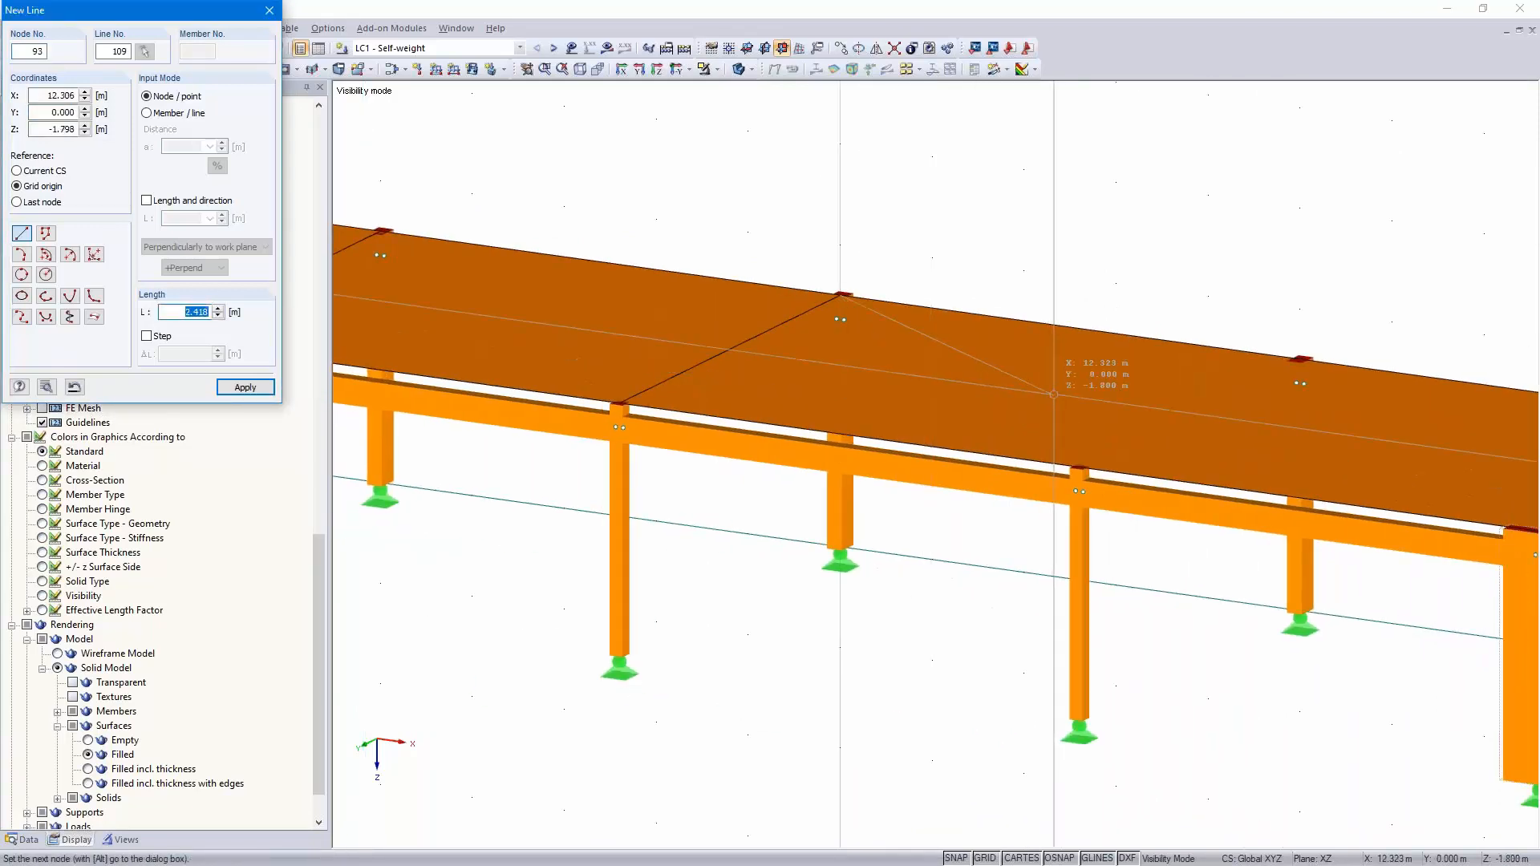
pyautogui.rightClick(1079, 468)
pyautogui.click(1079, 468)
pyautogui.click(1300, 359)
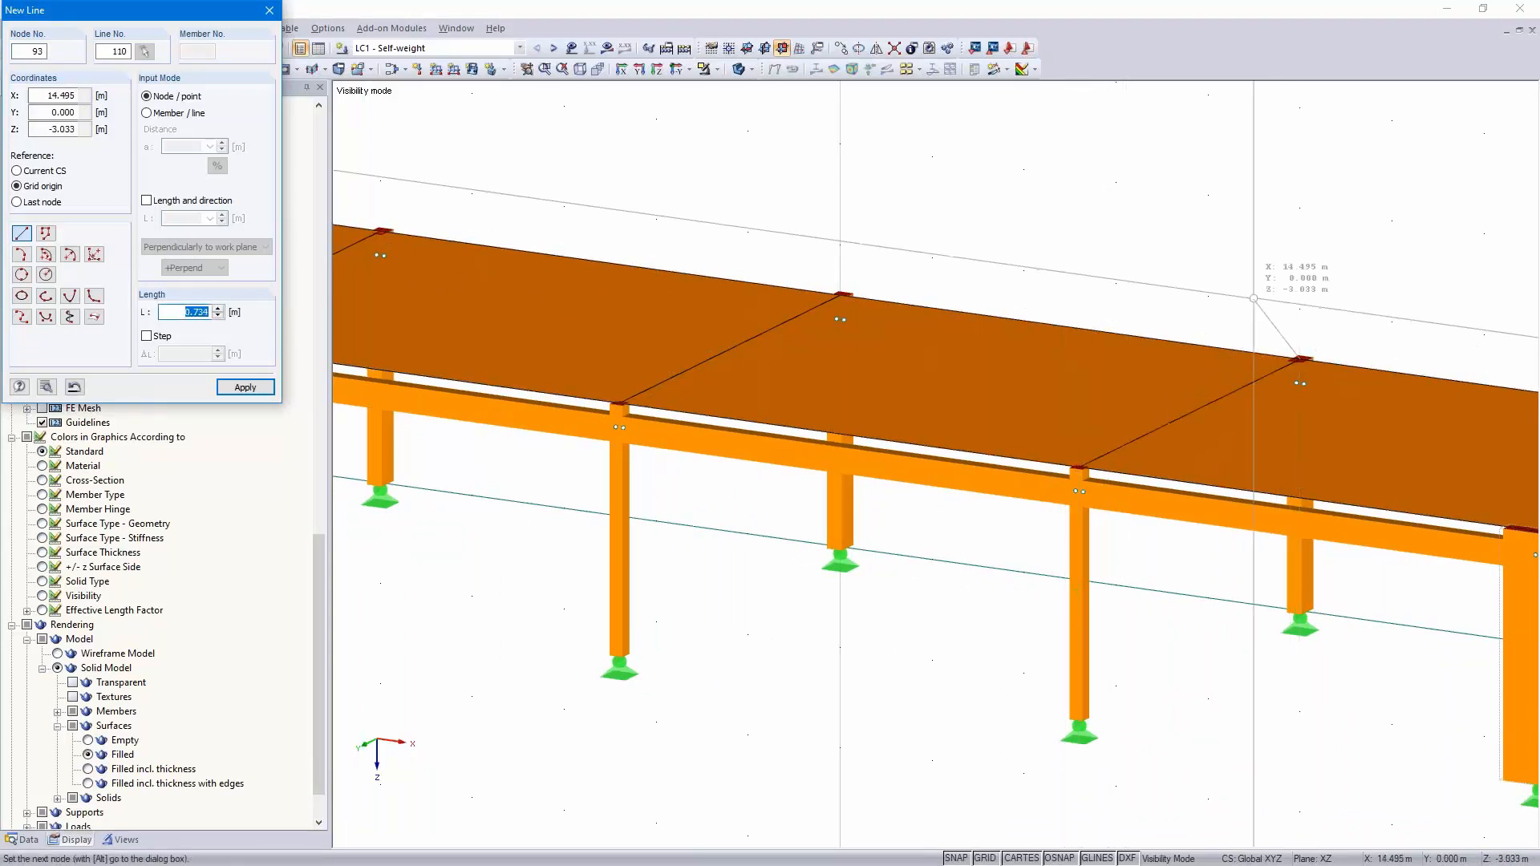
pyautogui.press('Escape')
# Begin assigning line hinges to lines graphically and create a hinge type with translational releases ux, uy and uz
pyautogui.scroll(-2, 789, 369)
pyautogui.moveTo(789, 369); pyautogui.dragTo(974, 411, button='middle')
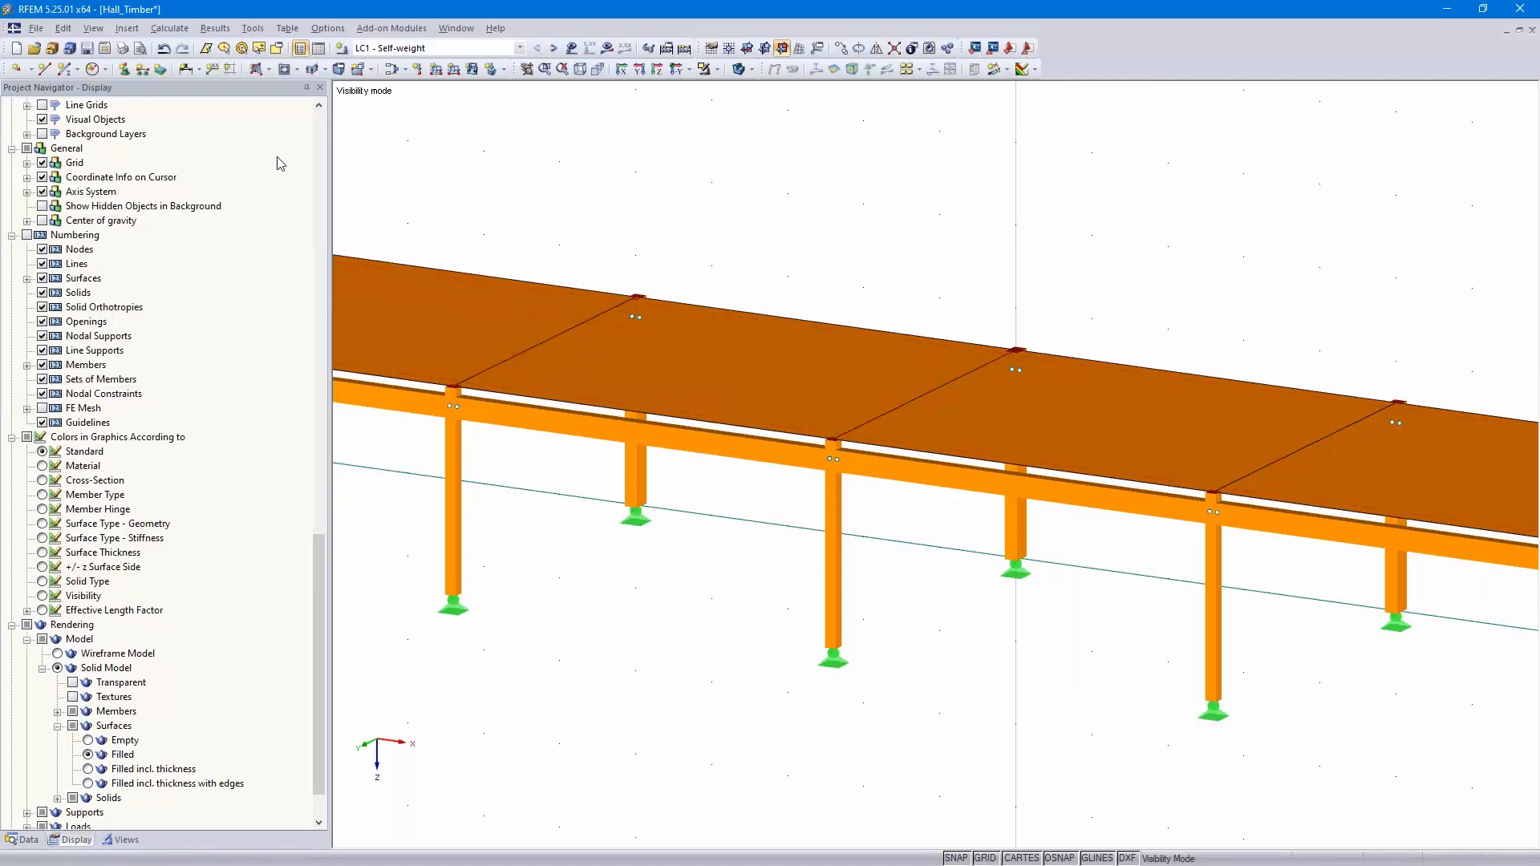
pyautogui.click(128, 30)
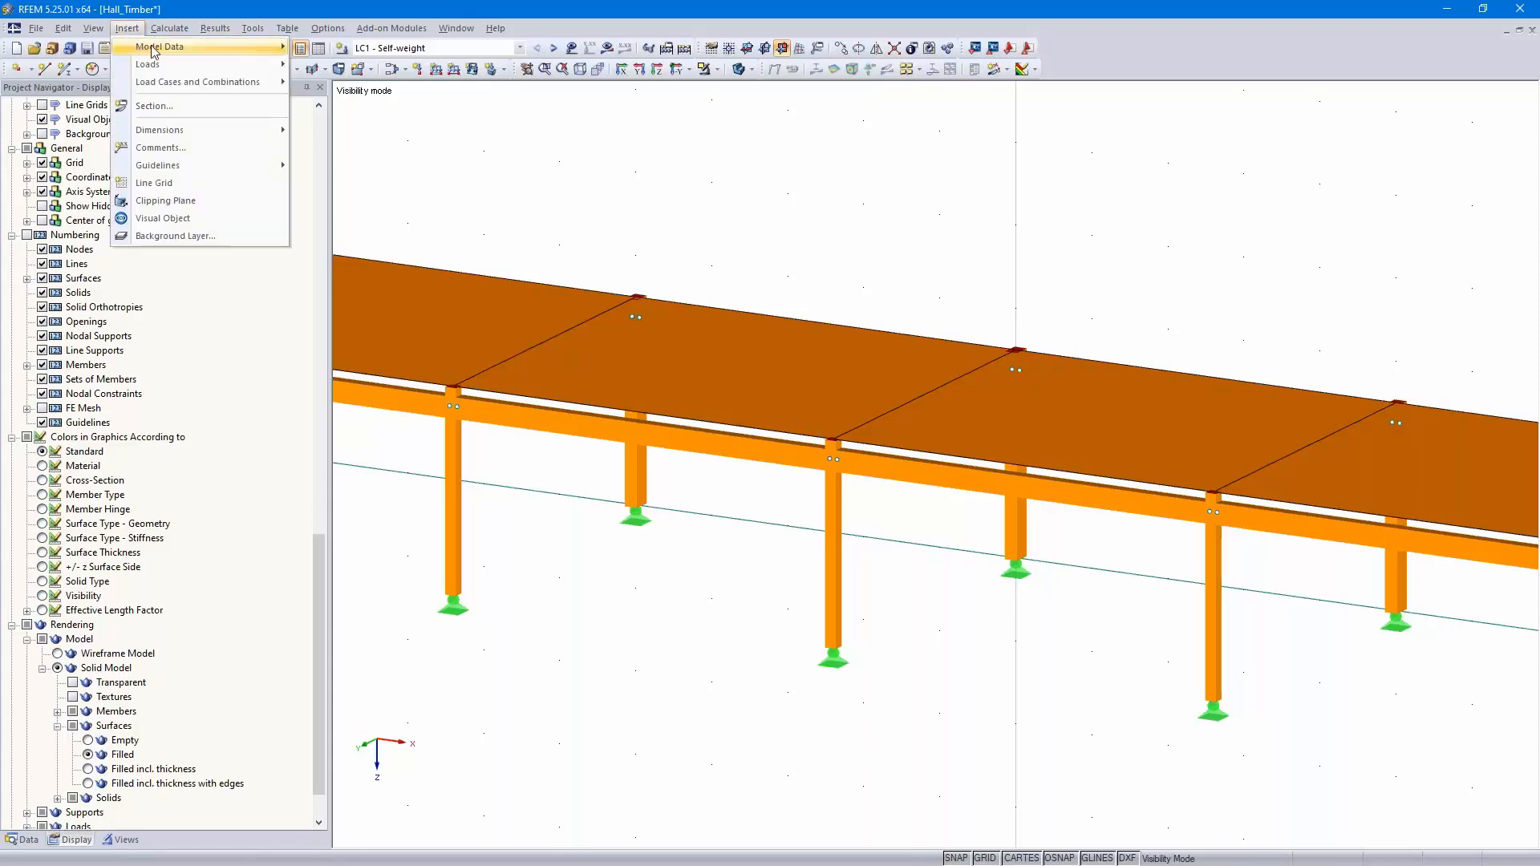
pyautogui.moveTo(160, 50)
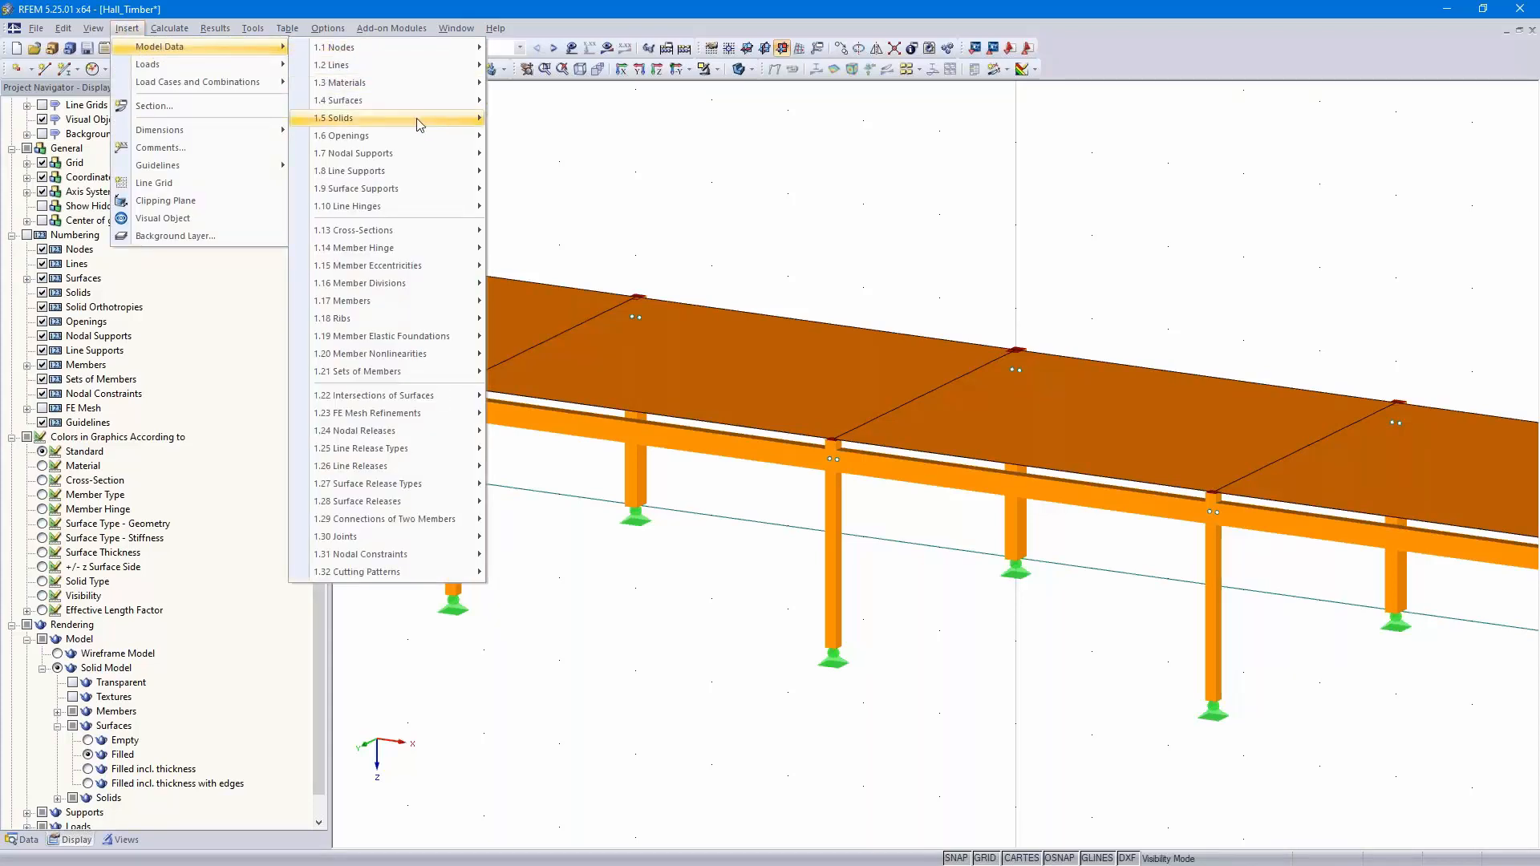
pyautogui.moveTo(410, 214)
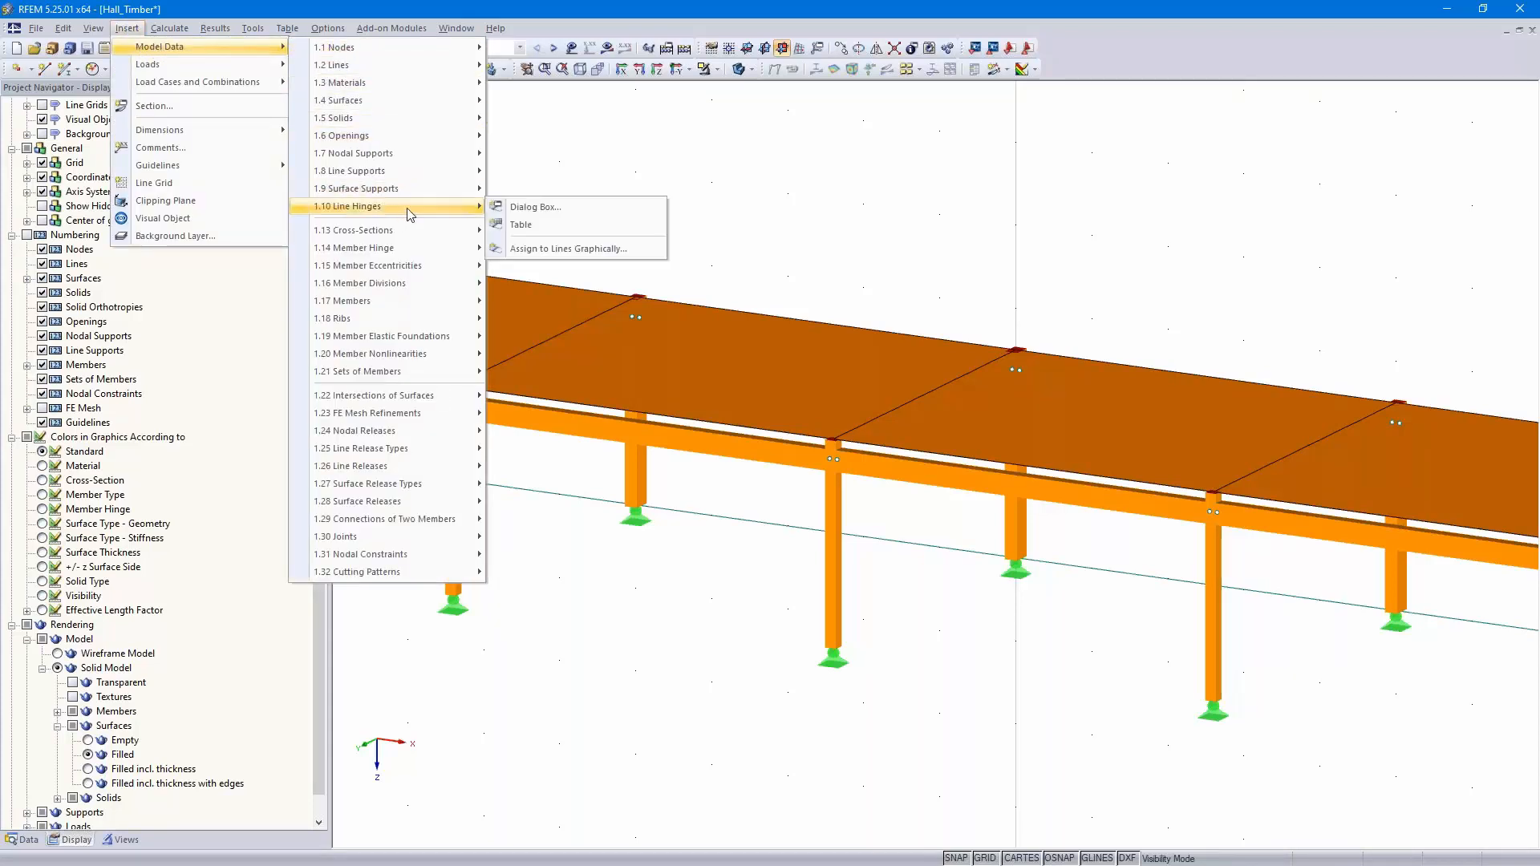
pyautogui.click(557, 250)
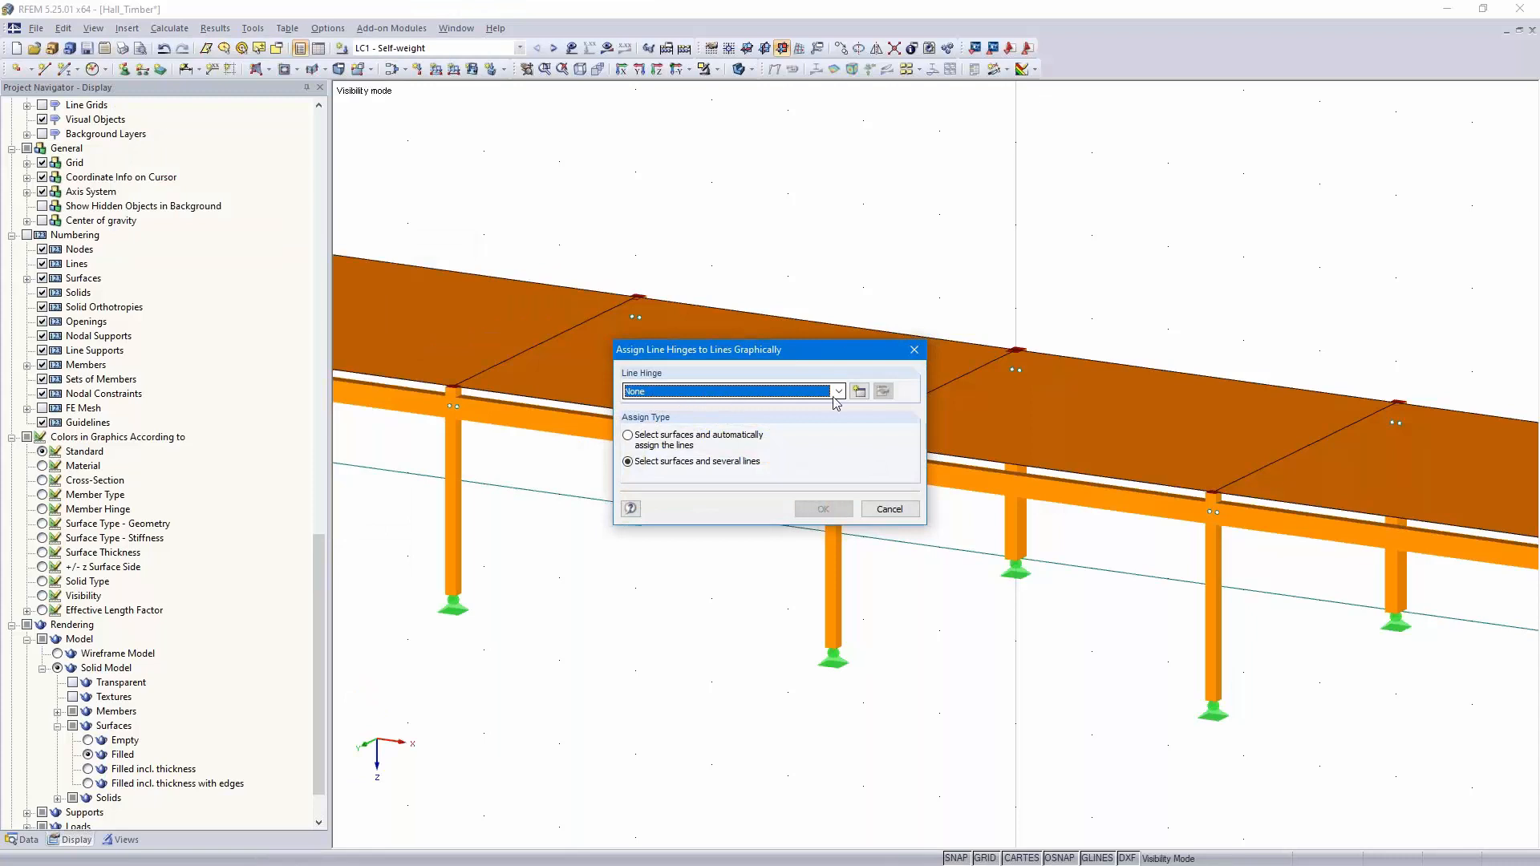
pyautogui.click(860, 391)
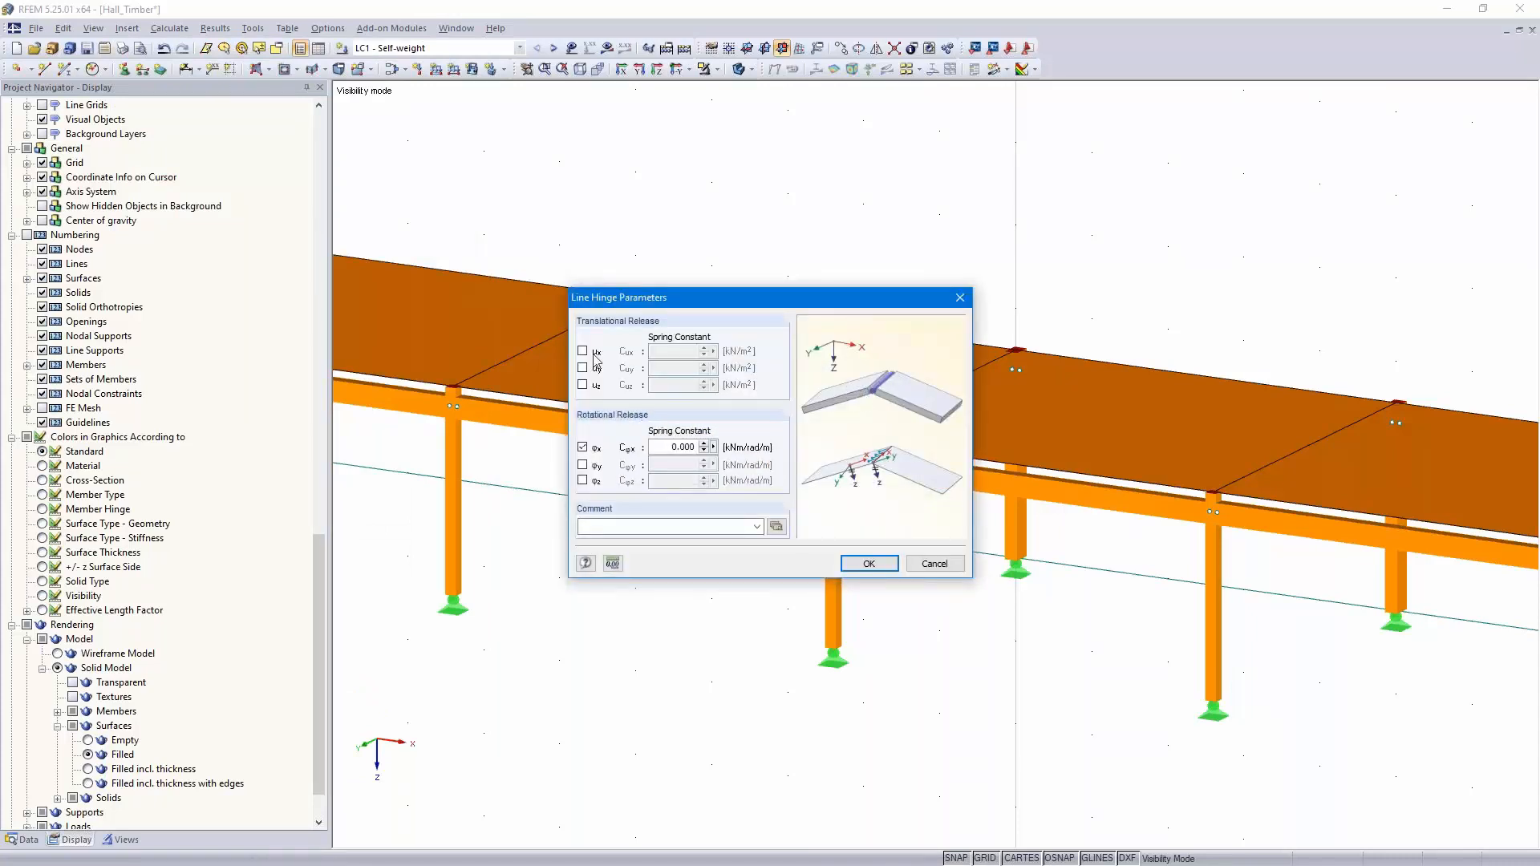
pyautogui.click(583, 351)
pyautogui.click(584, 369)
pyautogui.click(583, 385)
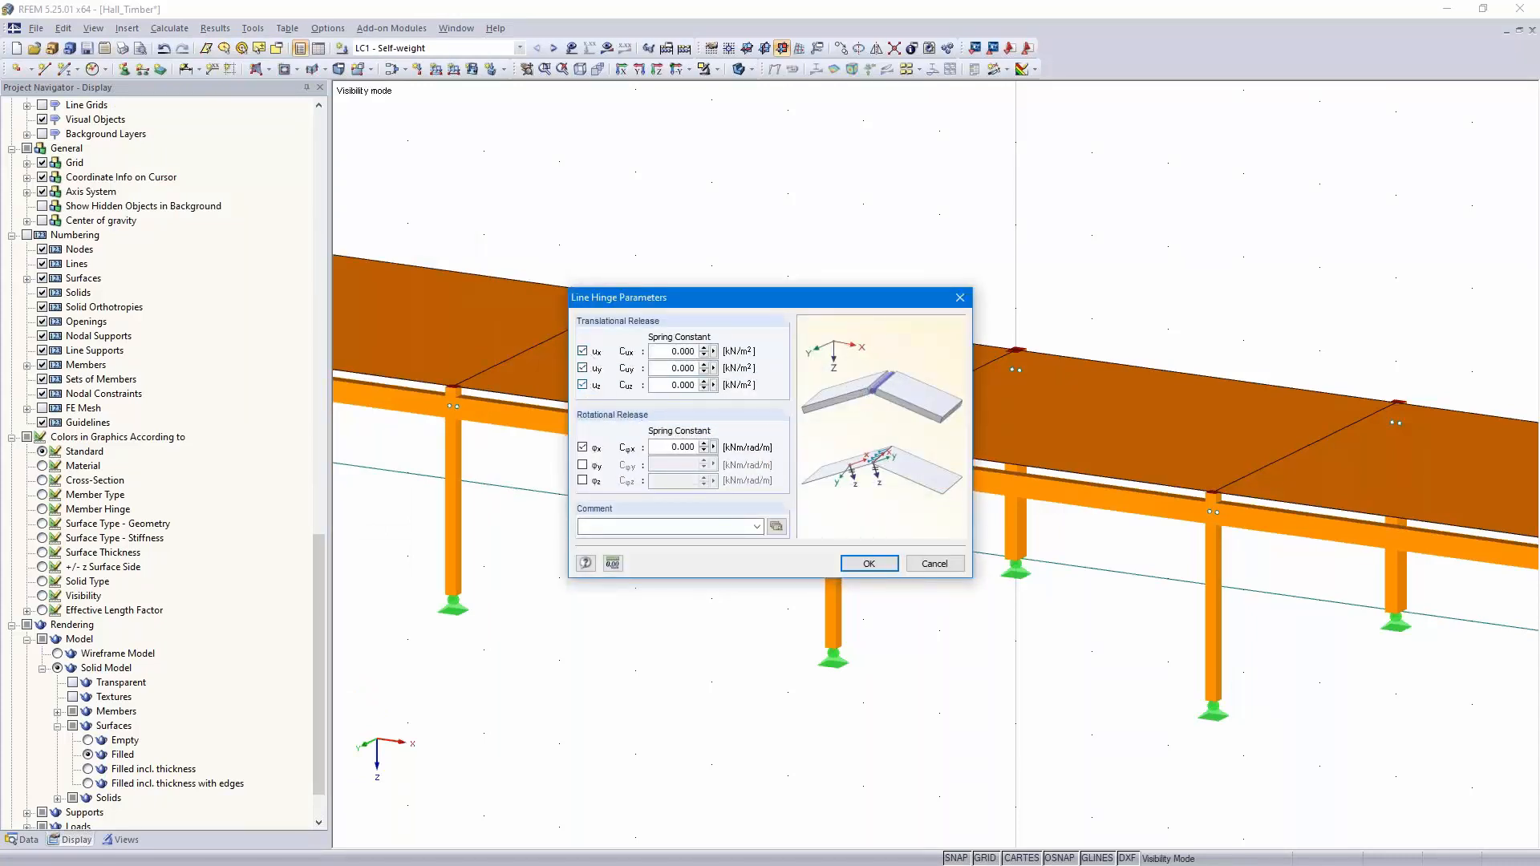
# Set the hinge's spring constants for ux, uy and uz to 7700 kN/m² and accept the hinge parameters
pyautogui.write('7700')
pyautogui.press('Tab')
pyautogui.write('77')
pyautogui.press('Tab')
pyautogui.write('77')
pyautogui.click(869, 564)
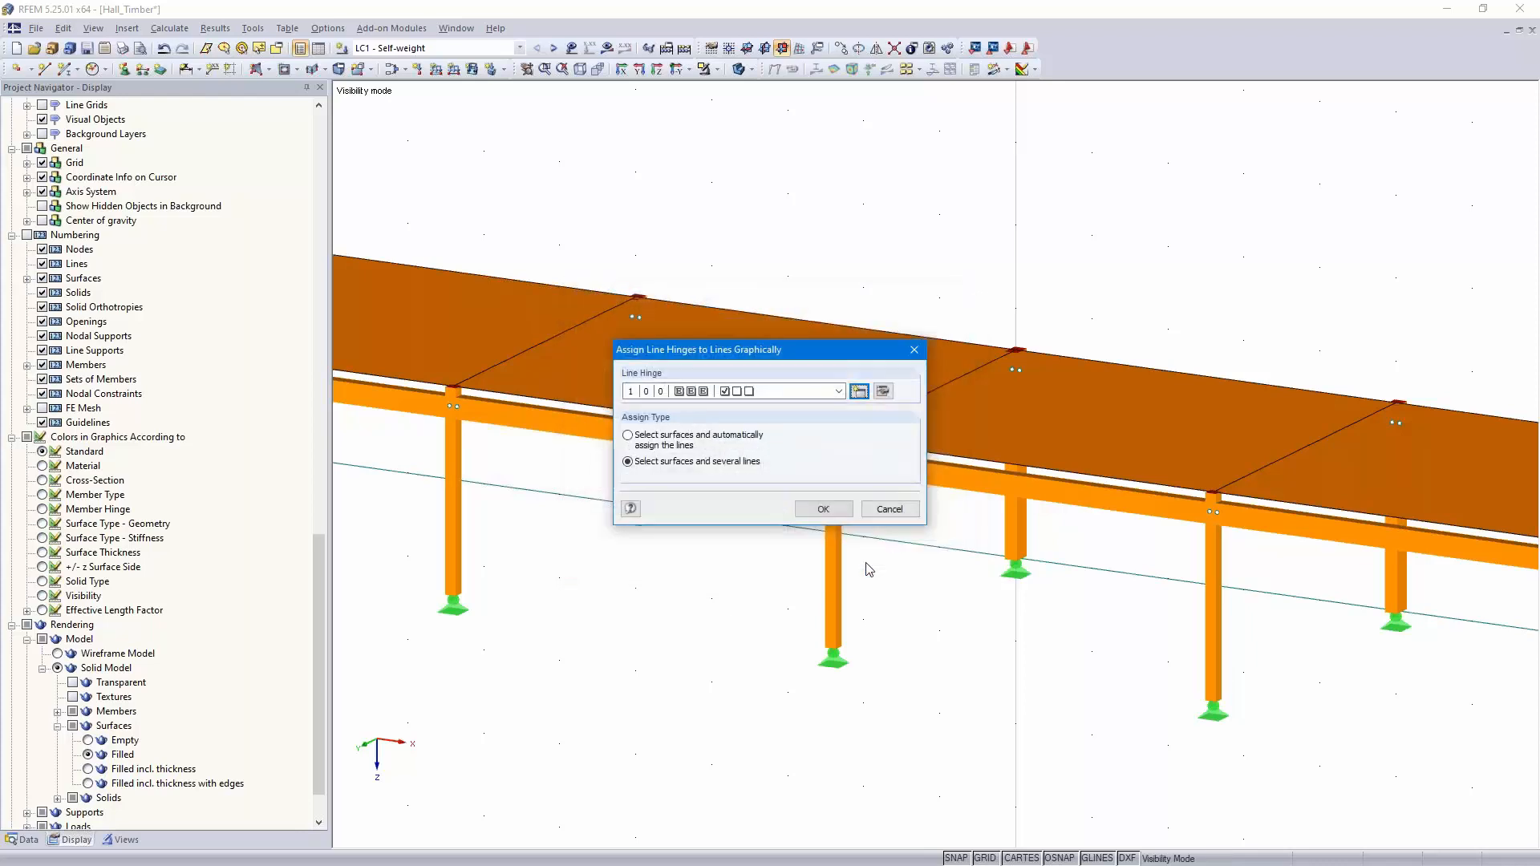
# Assign the line hinge to the slab surface along the three cross lines between opposite intermediate columns
pyautogui.click(821, 508)
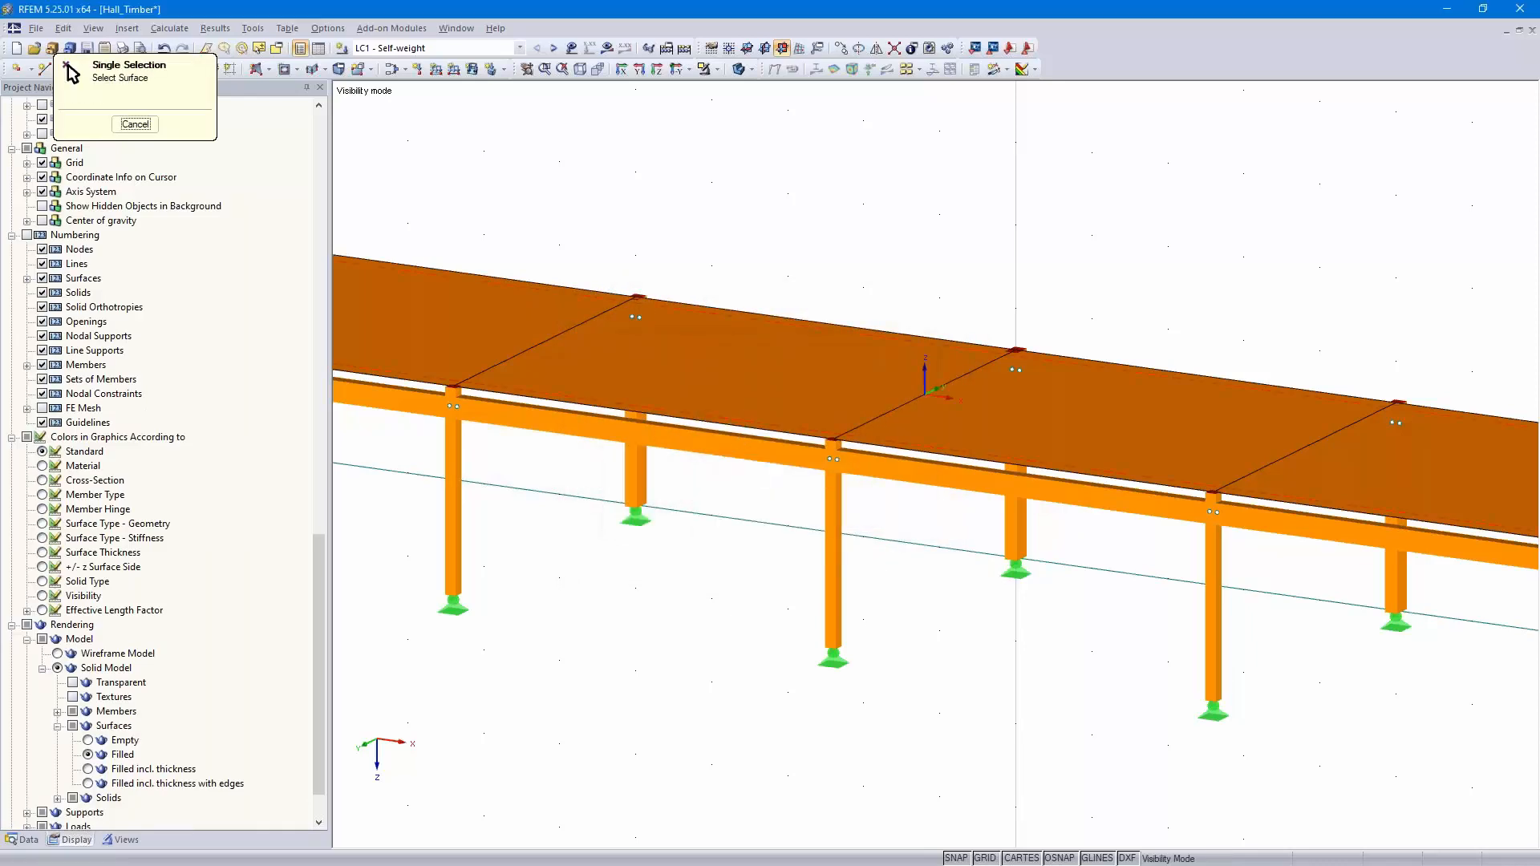
pyautogui.click(628, 354)
pyautogui.click(537, 346)
pyautogui.click(895, 409)
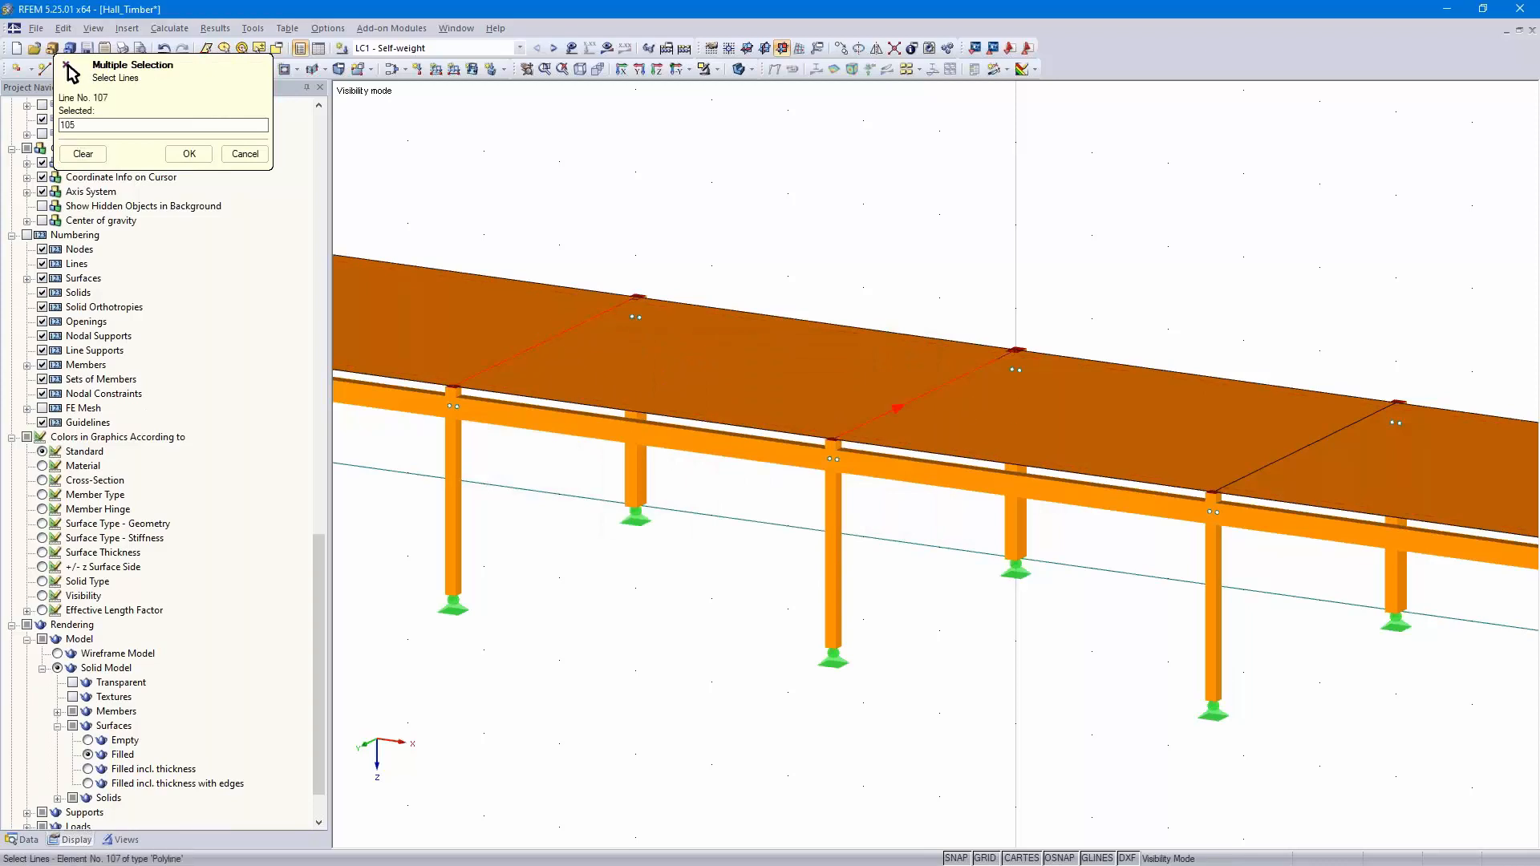
pyautogui.click(1306, 447)
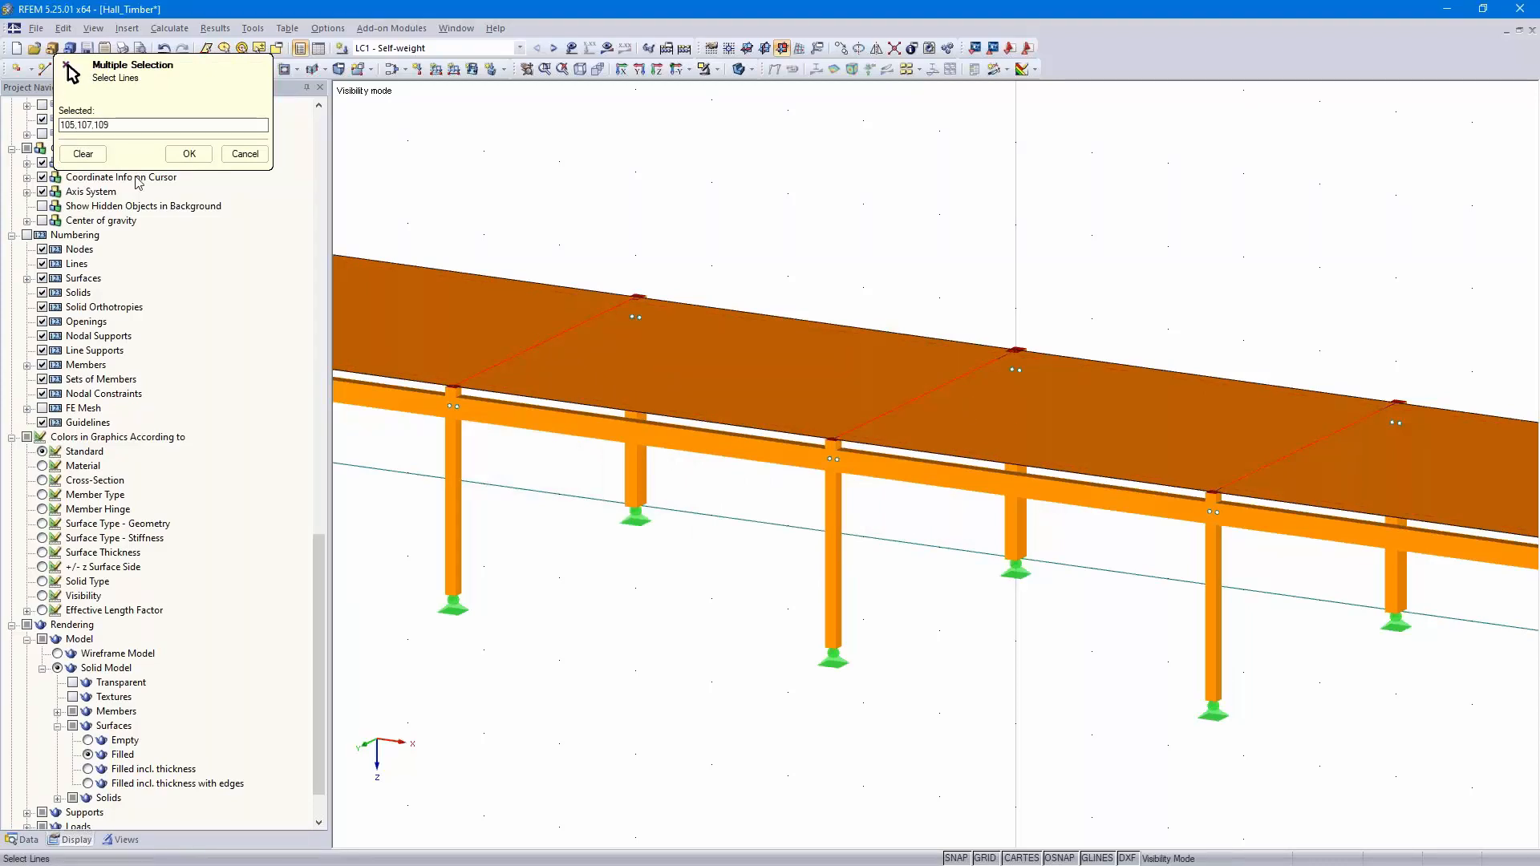
pyautogui.click(178, 152)
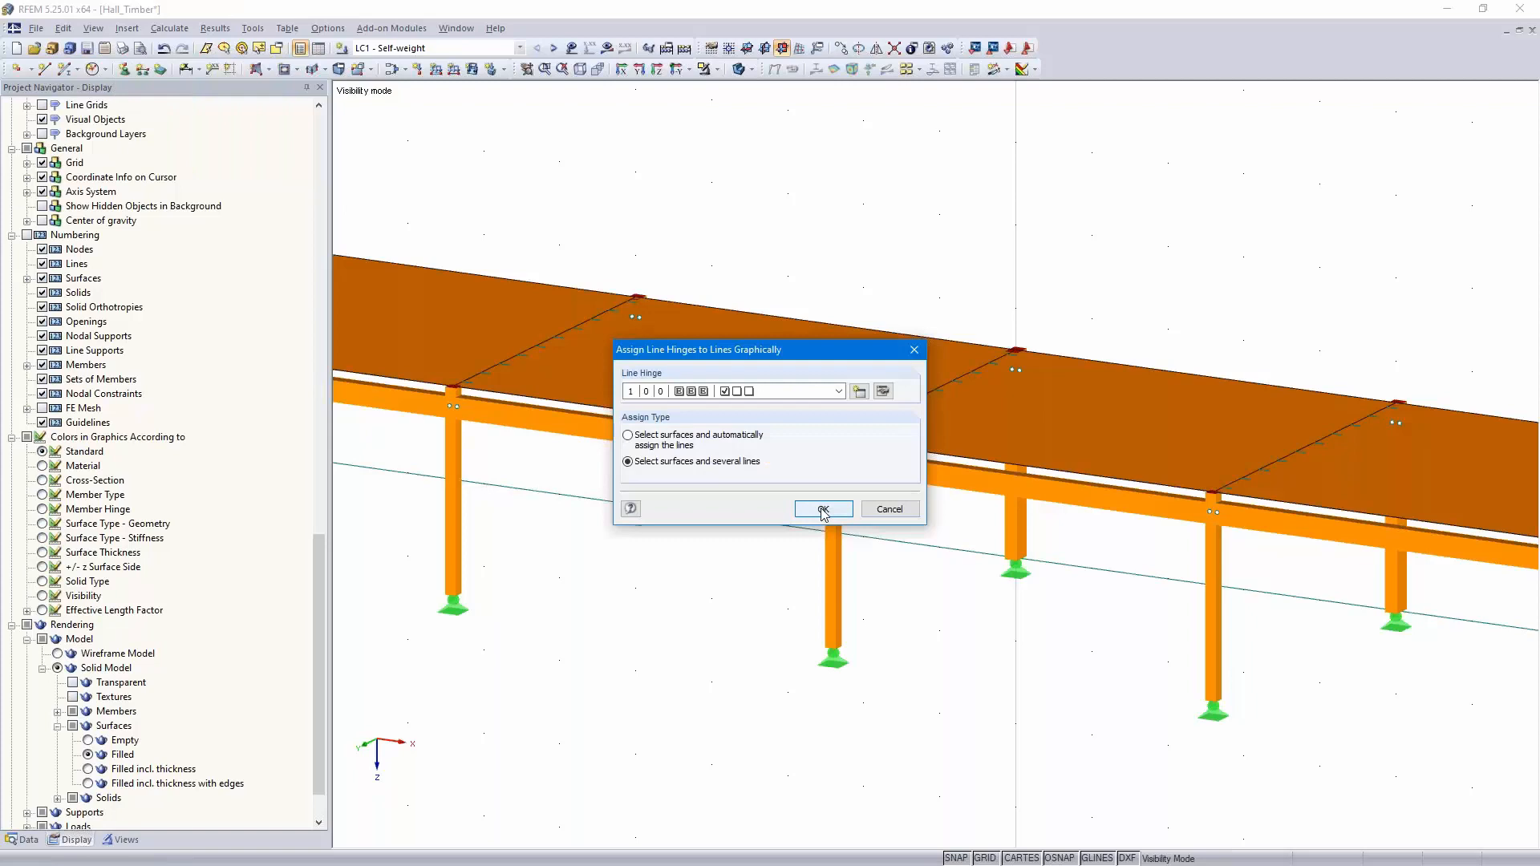
pyautogui.click(824, 510)
pyautogui.scroll(3, 767, 605)
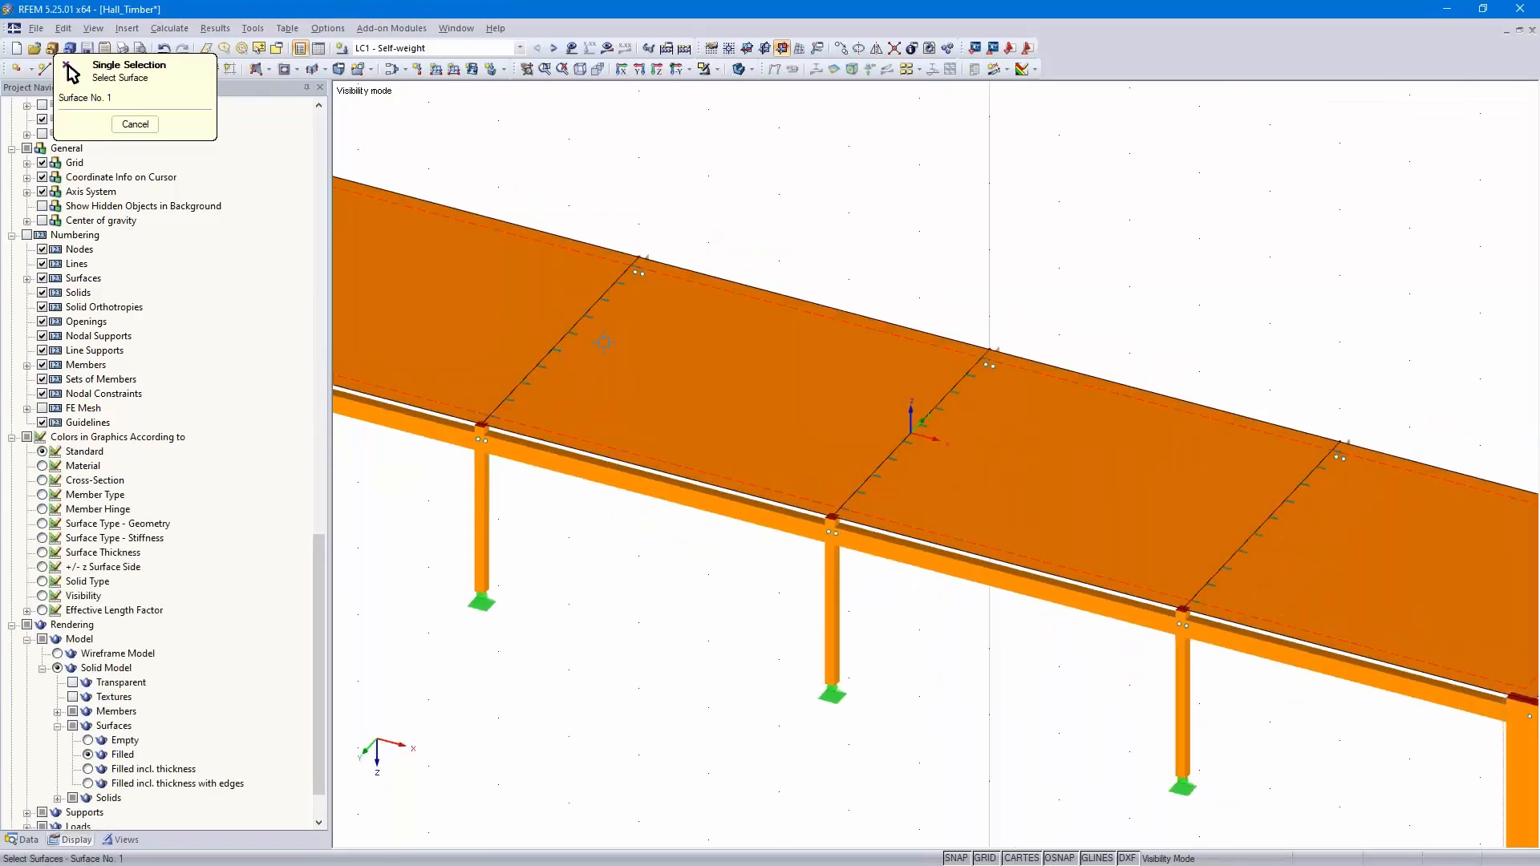
pyautogui.click(618, 296)
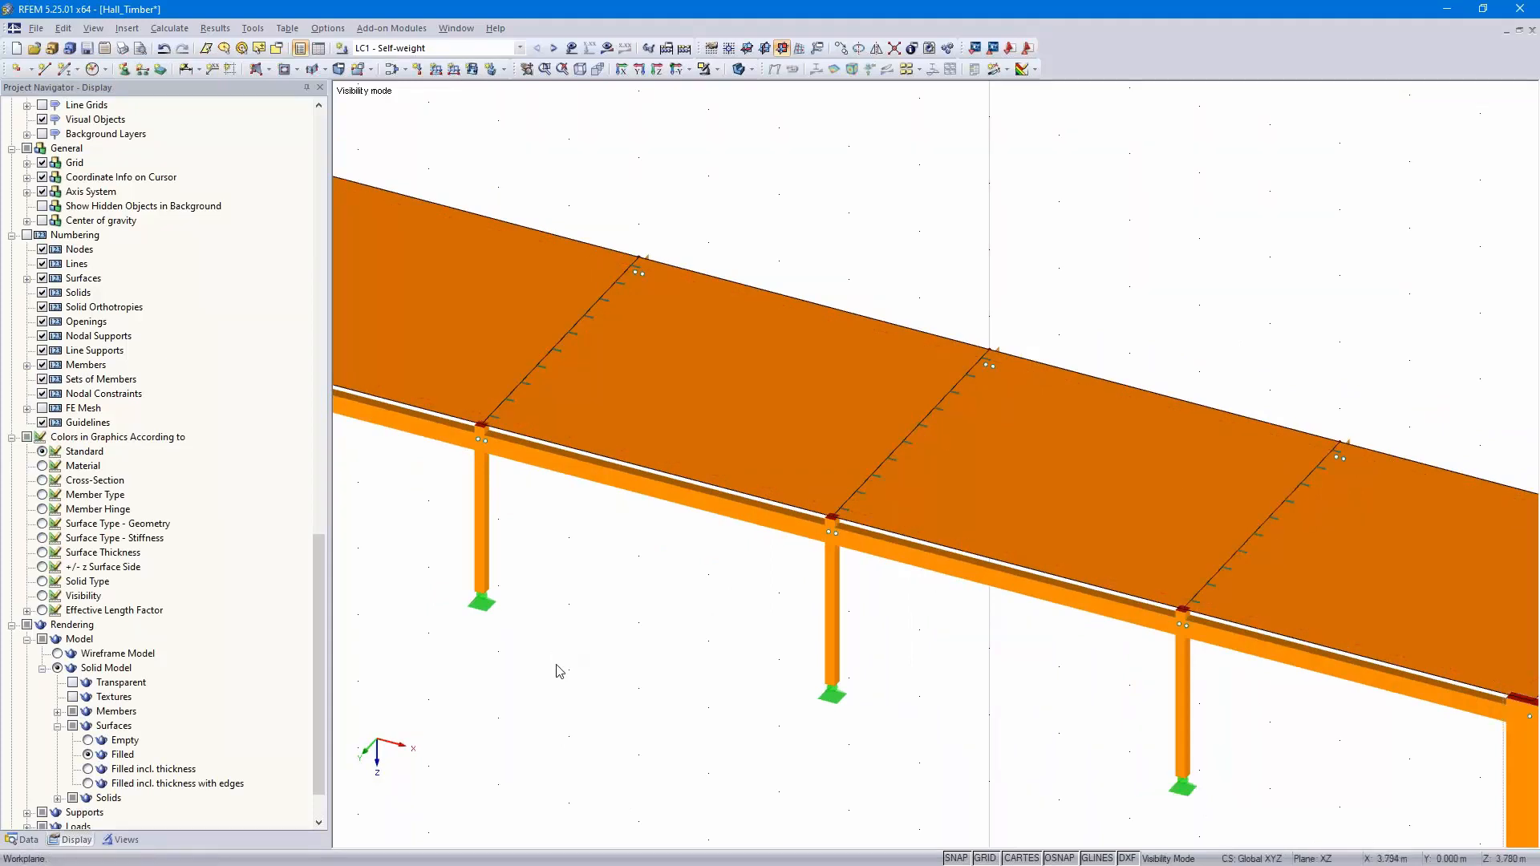
# Begin a new line release on the slab's near long edge in the first bay, line 98
pyautogui.keyDown('ctrl'); pyautogui.moveTo(595, 668); pyautogui.dragTo(762, 578, button='middle'); pyautogui.keyUp('ctrl')
pyautogui.scroll(-3, 745, 614)
pyautogui.scroll(3, 796, 423)
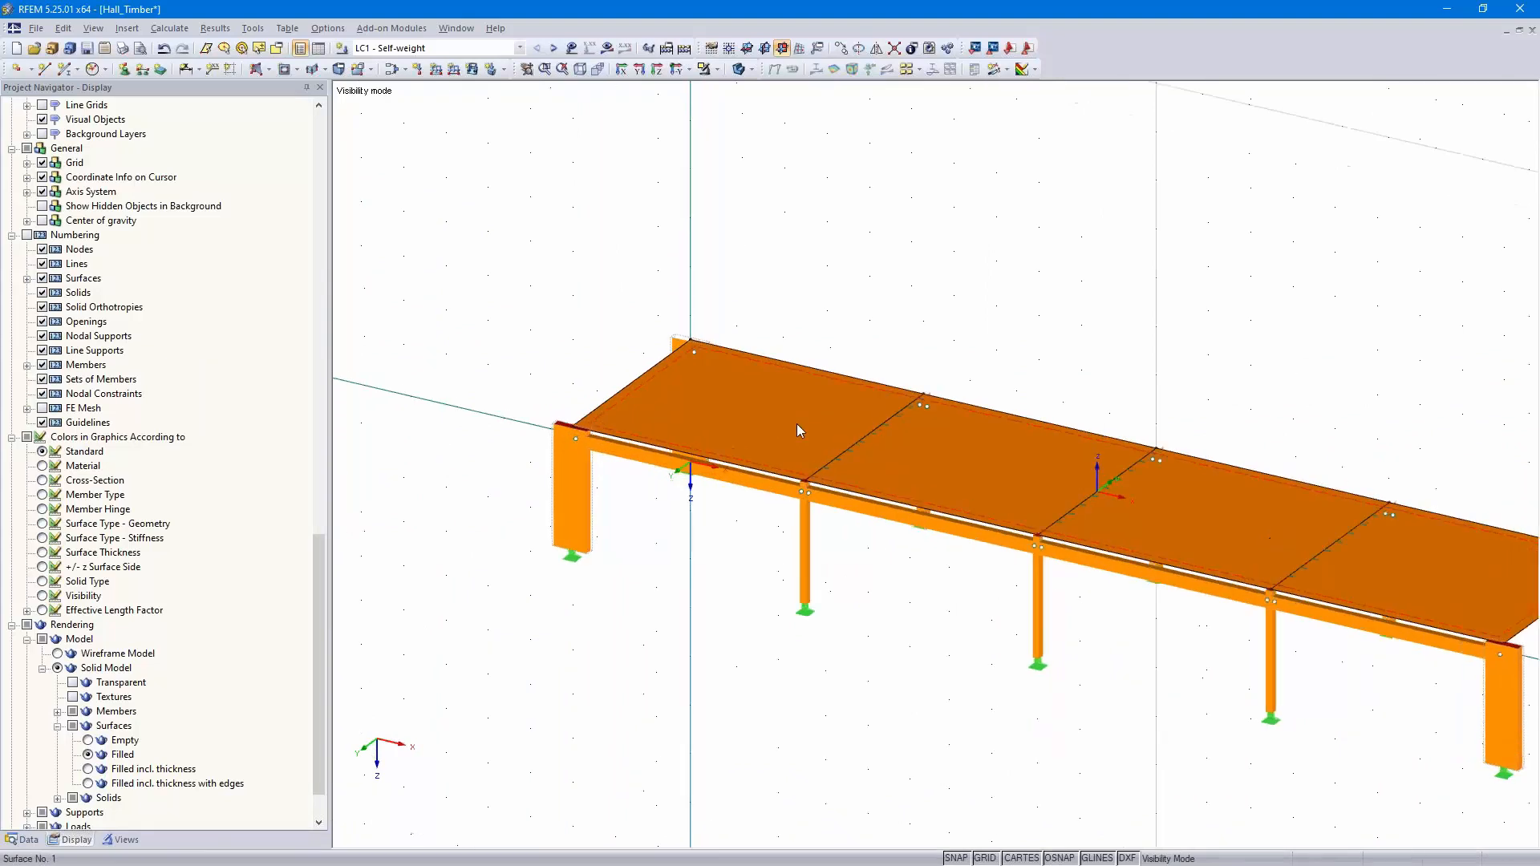
pyautogui.scroll(3, 797, 424)
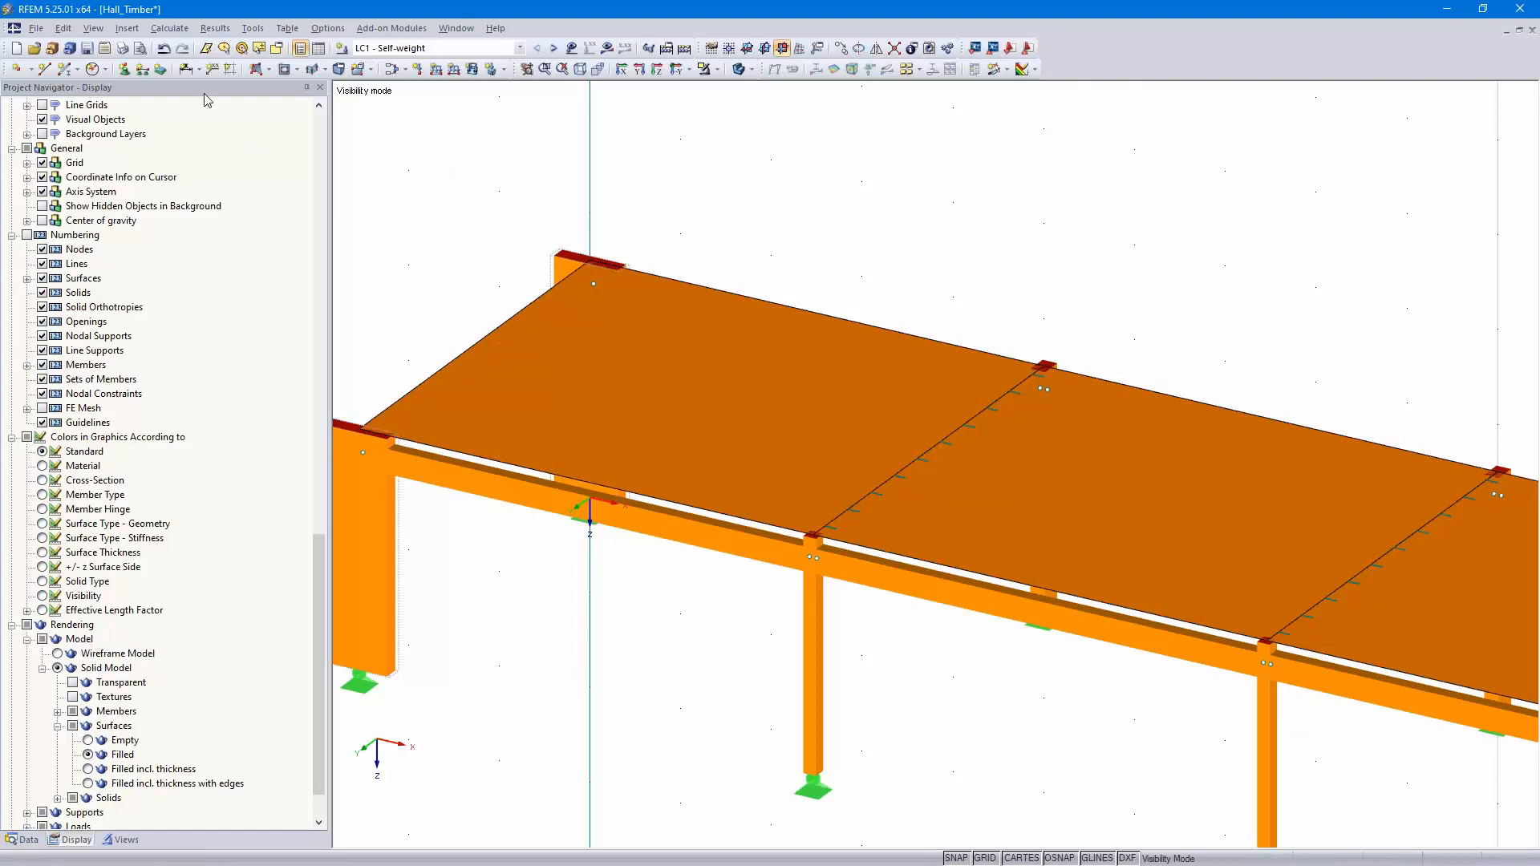
pyautogui.click(129, 29)
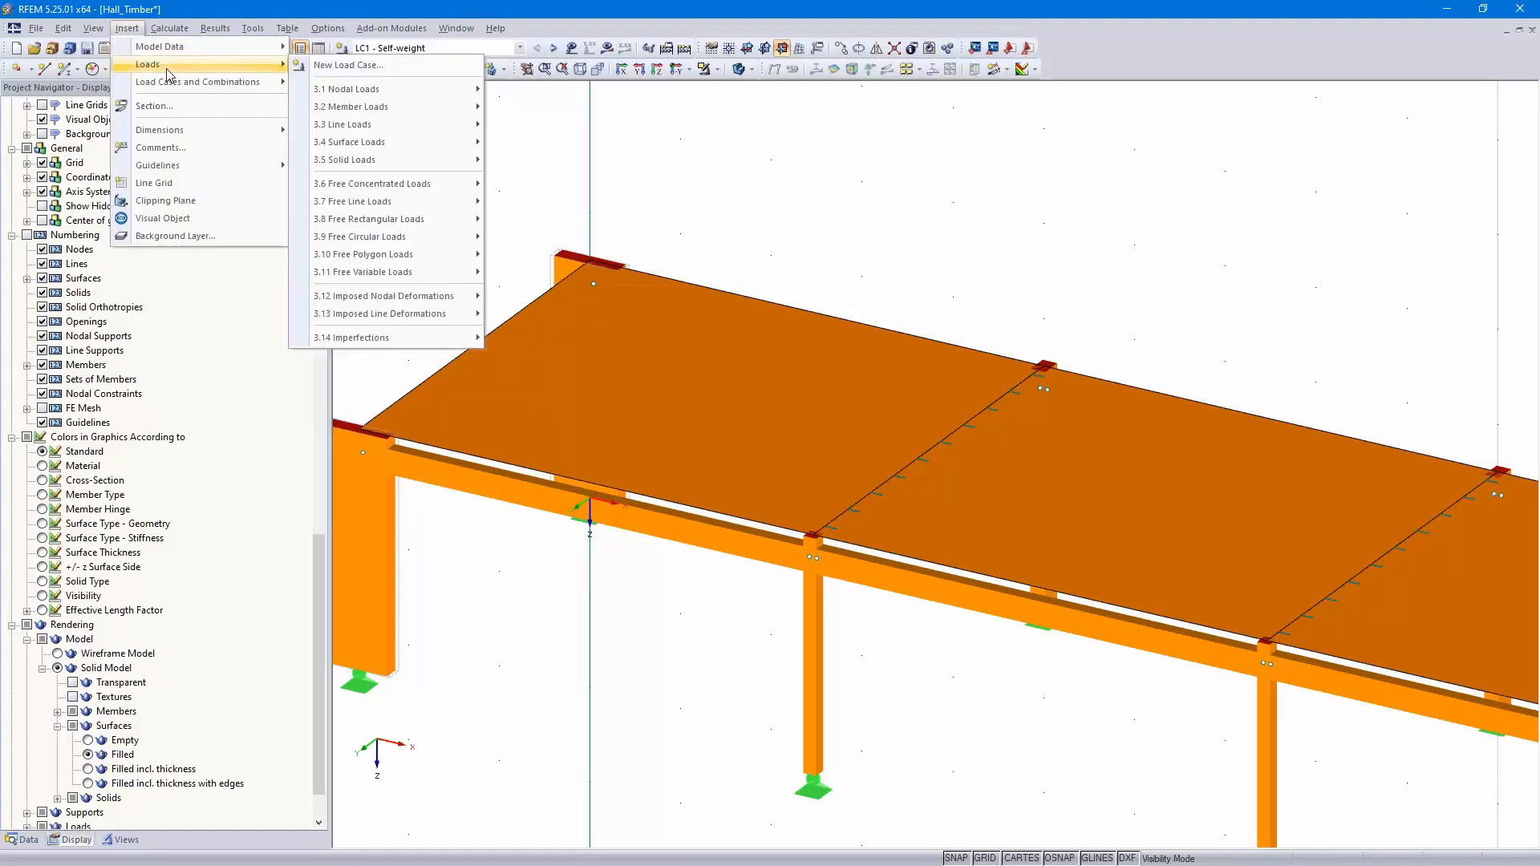
pyautogui.moveTo(186, 53)
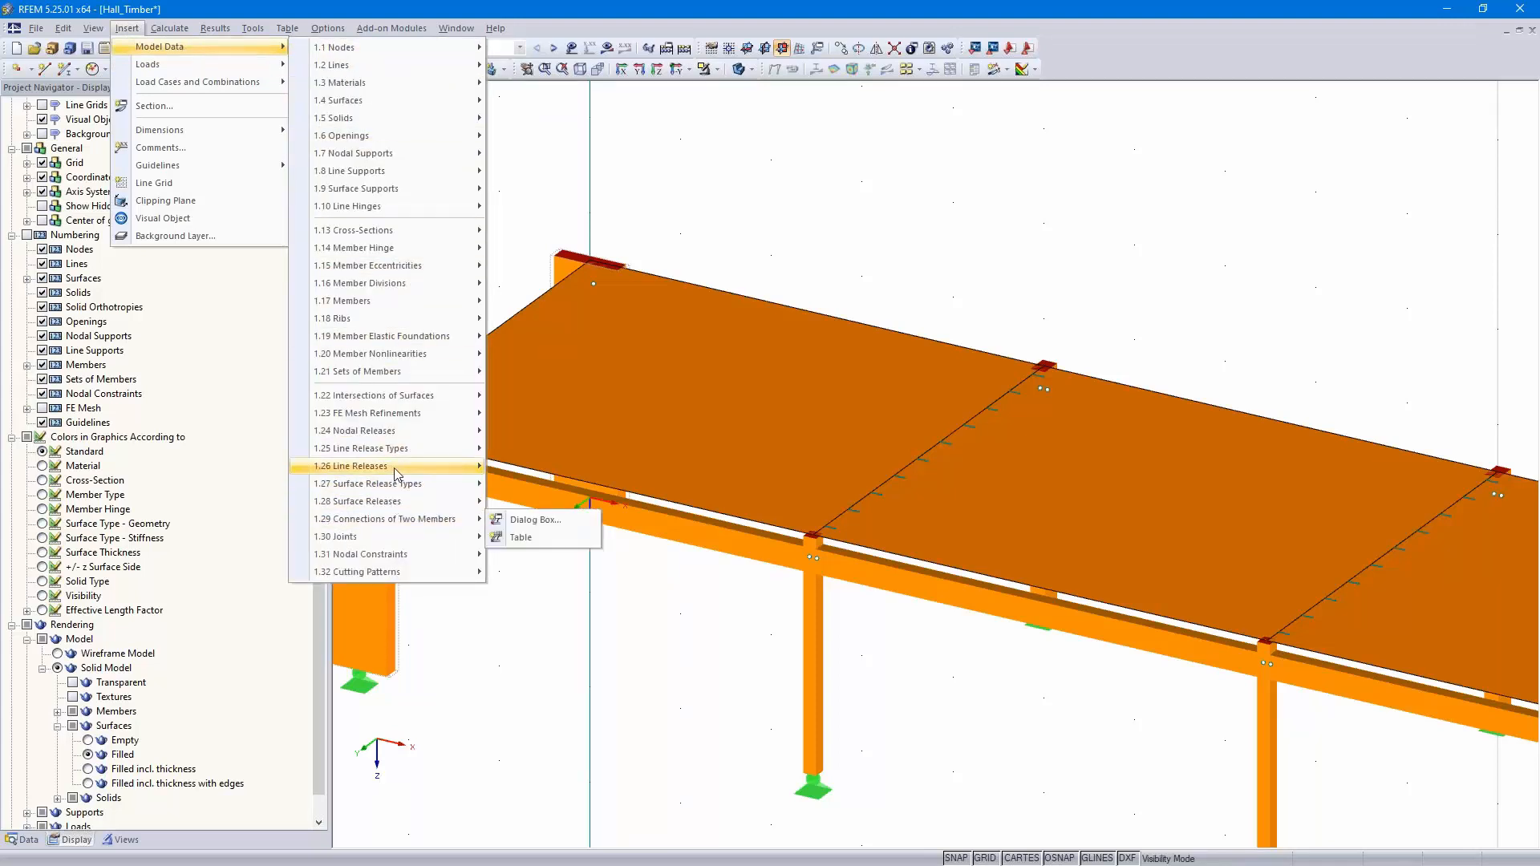
pyautogui.moveTo(399, 474)
pyautogui.click(541, 486)
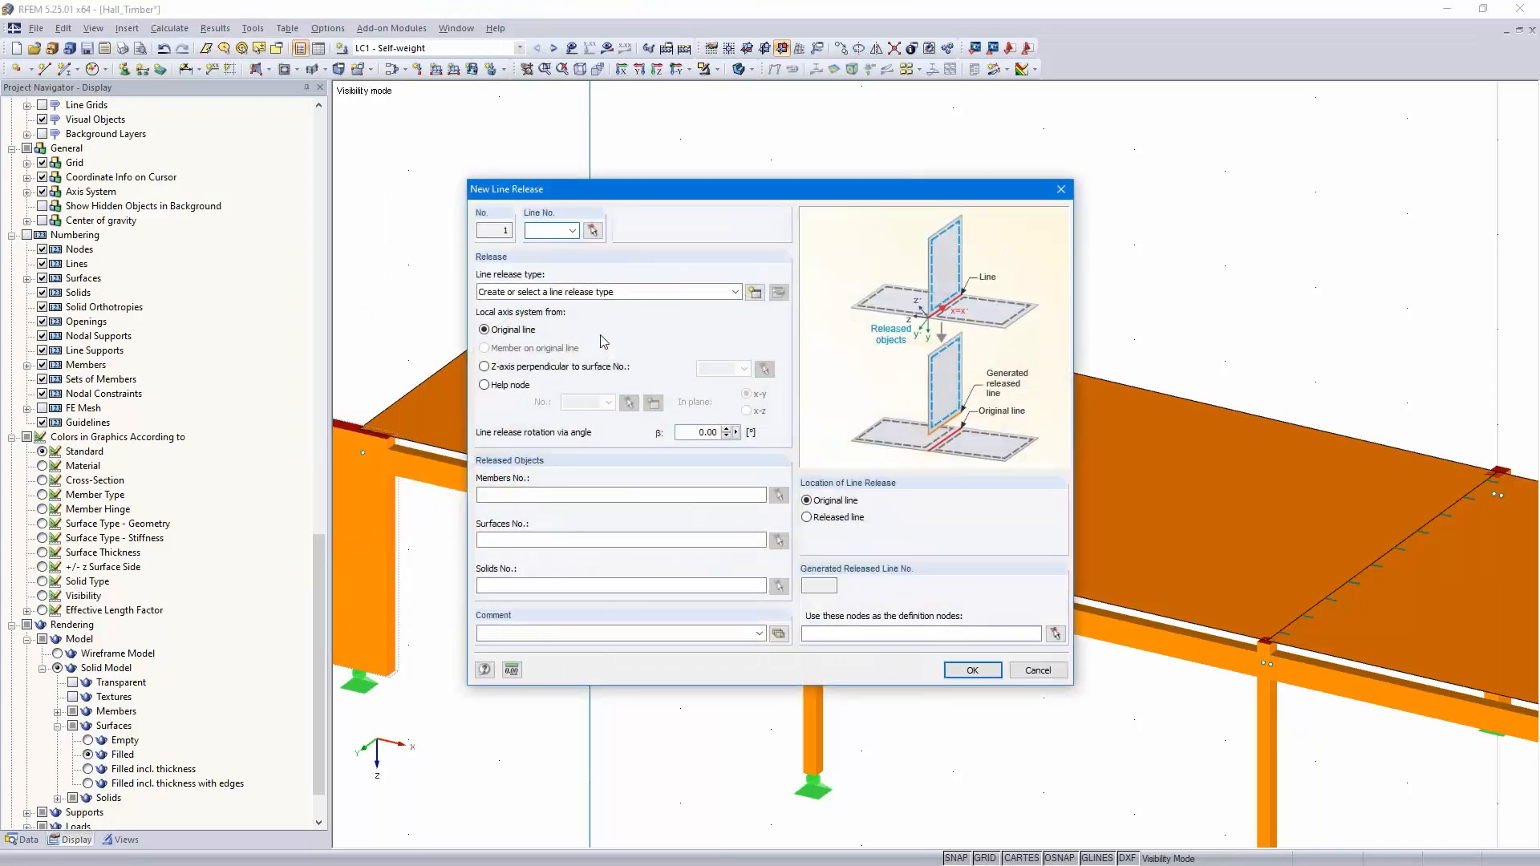
pyautogui.click(592, 230)
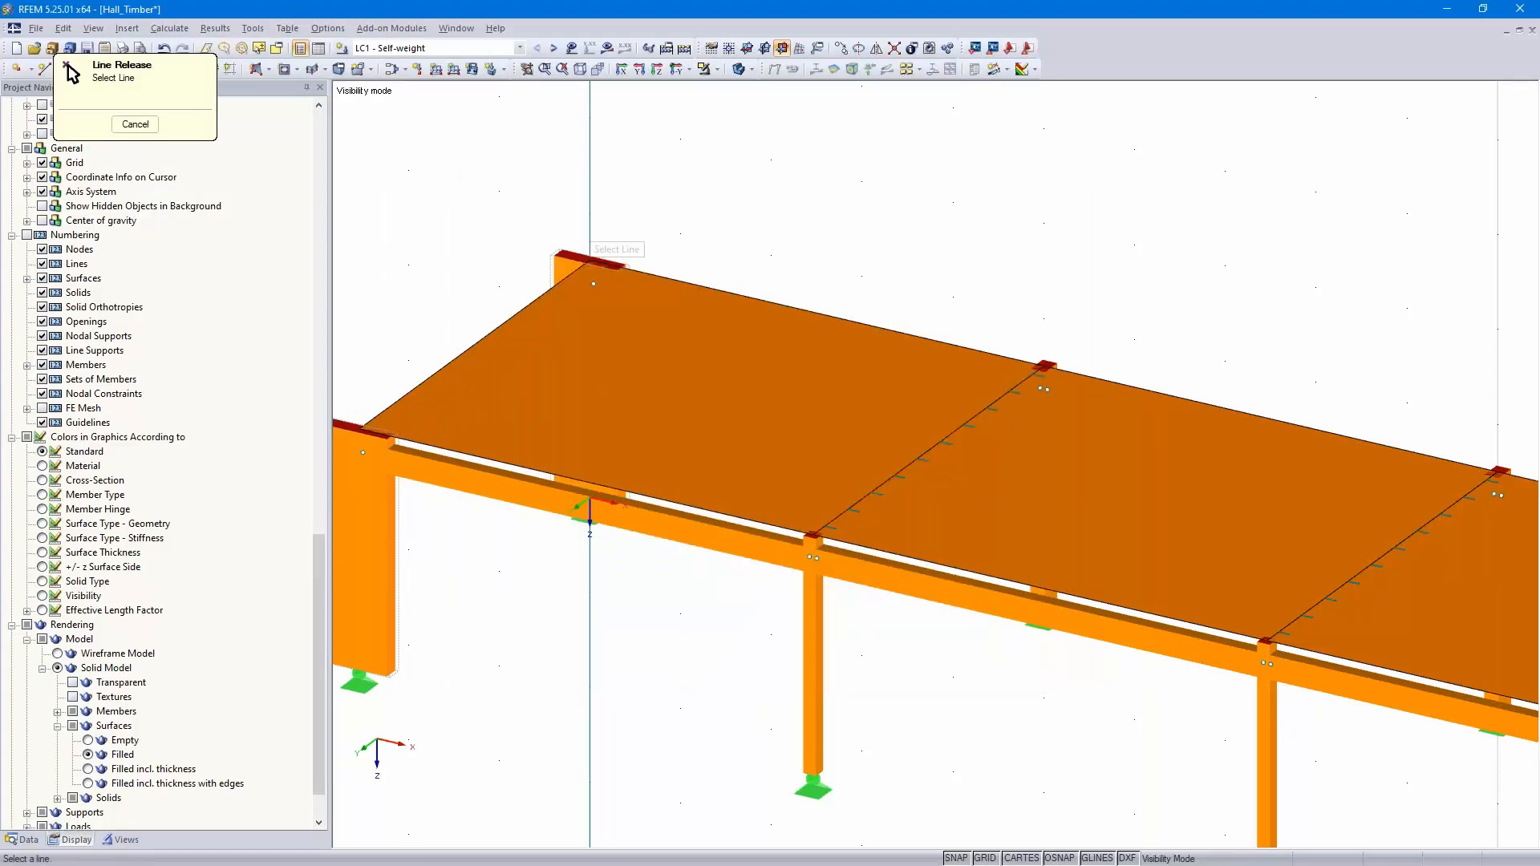
pyautogui.click(685, 510)
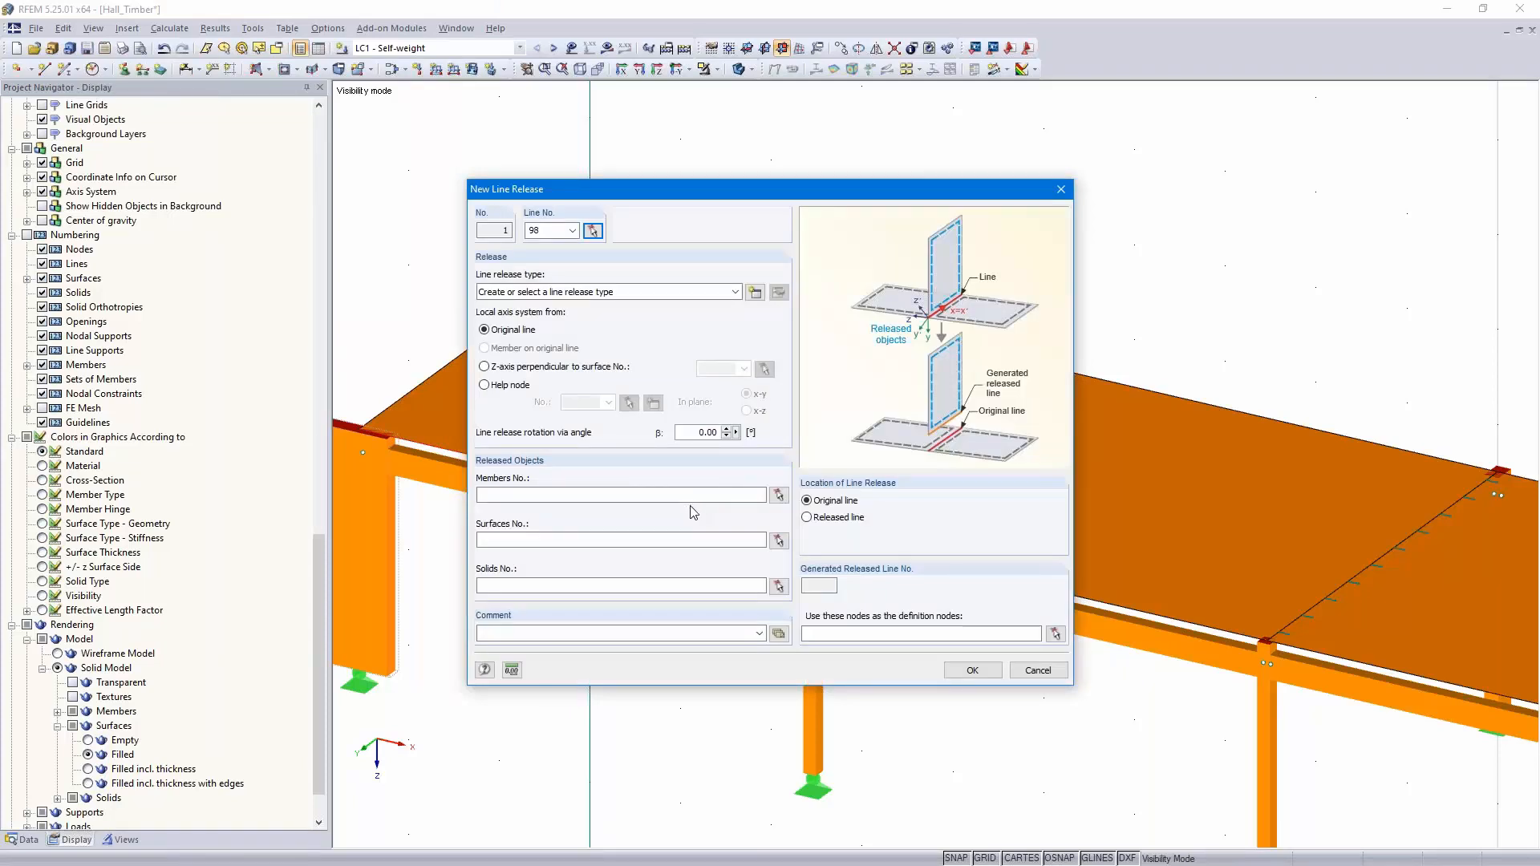
# Create a new line release type with translational releases in ux, uy and uz
pyautogui.click(755, 292)
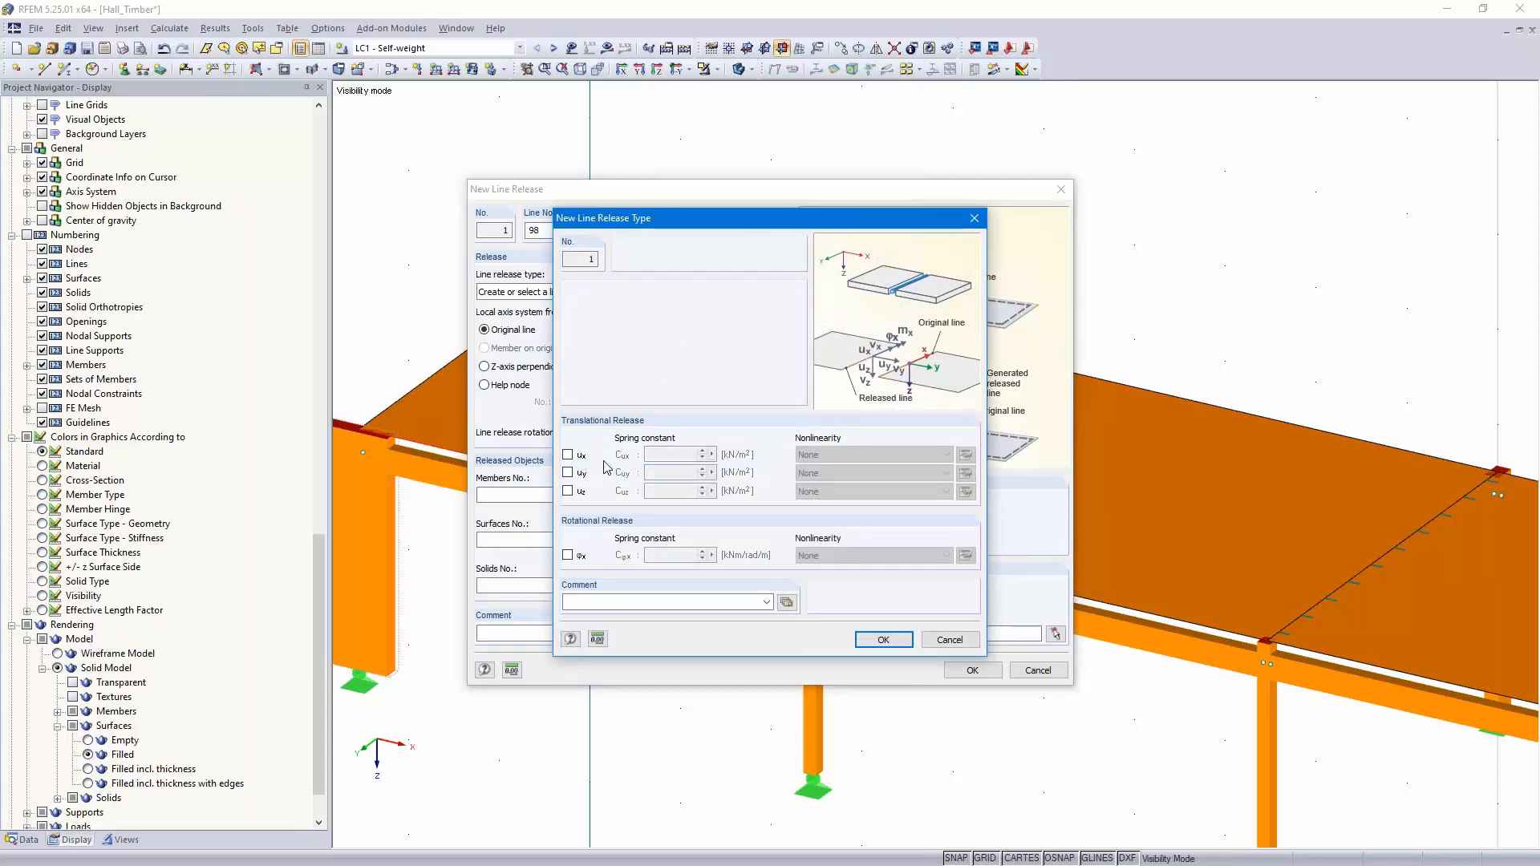
pyautogui.click(568, 455)
pyautogui.click(568, 472)
pyautogui.click(568, 491)
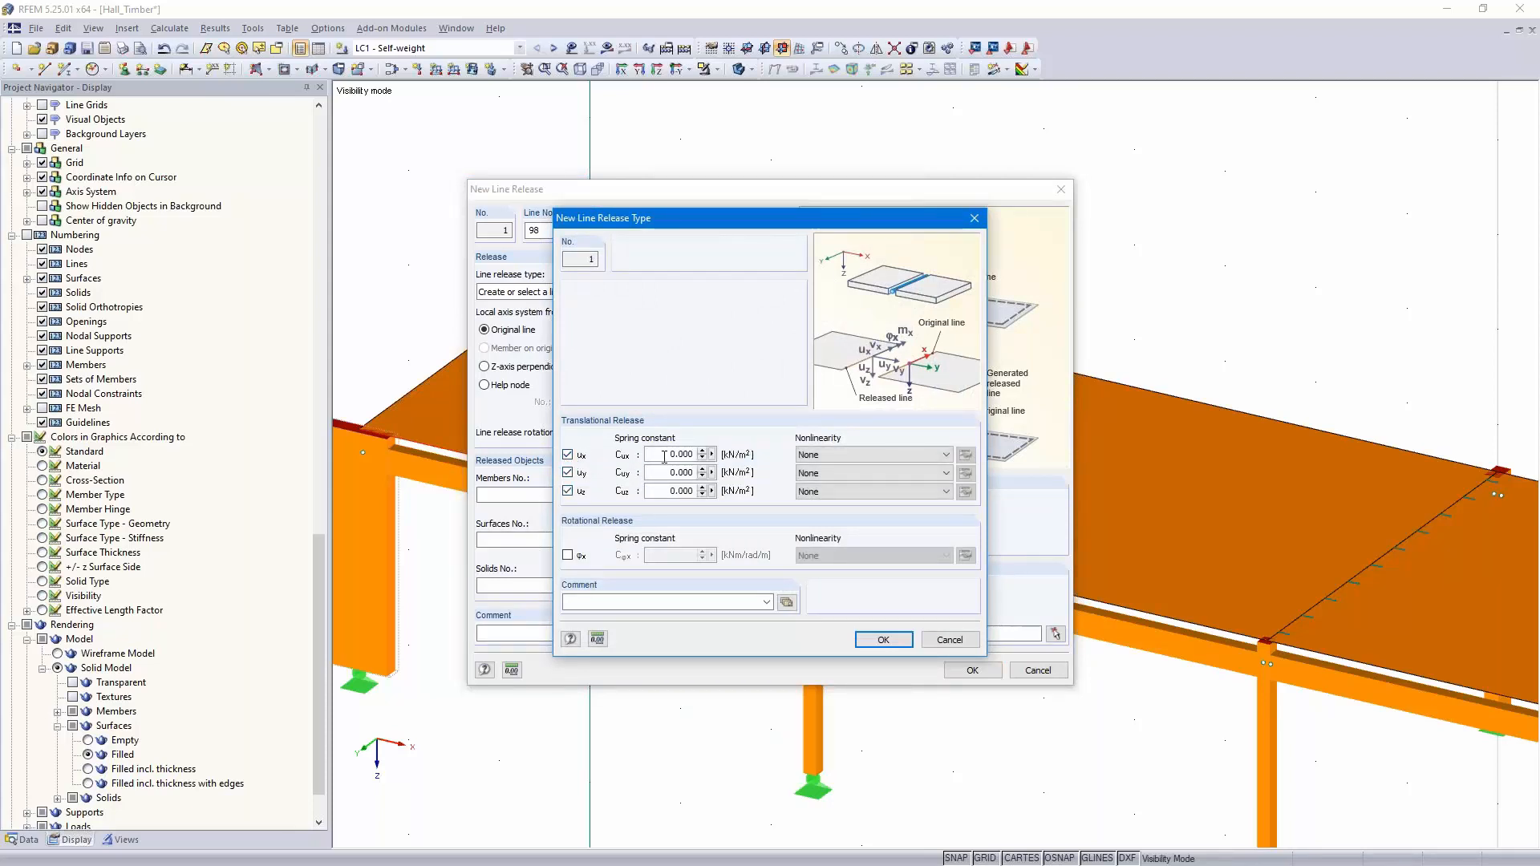
# Set all three translational spring constants to 7700 kN/m², release the rotation φx and accept the line release type
pyautogui.doubleClick(664, 455)
pyautogui.write('77')
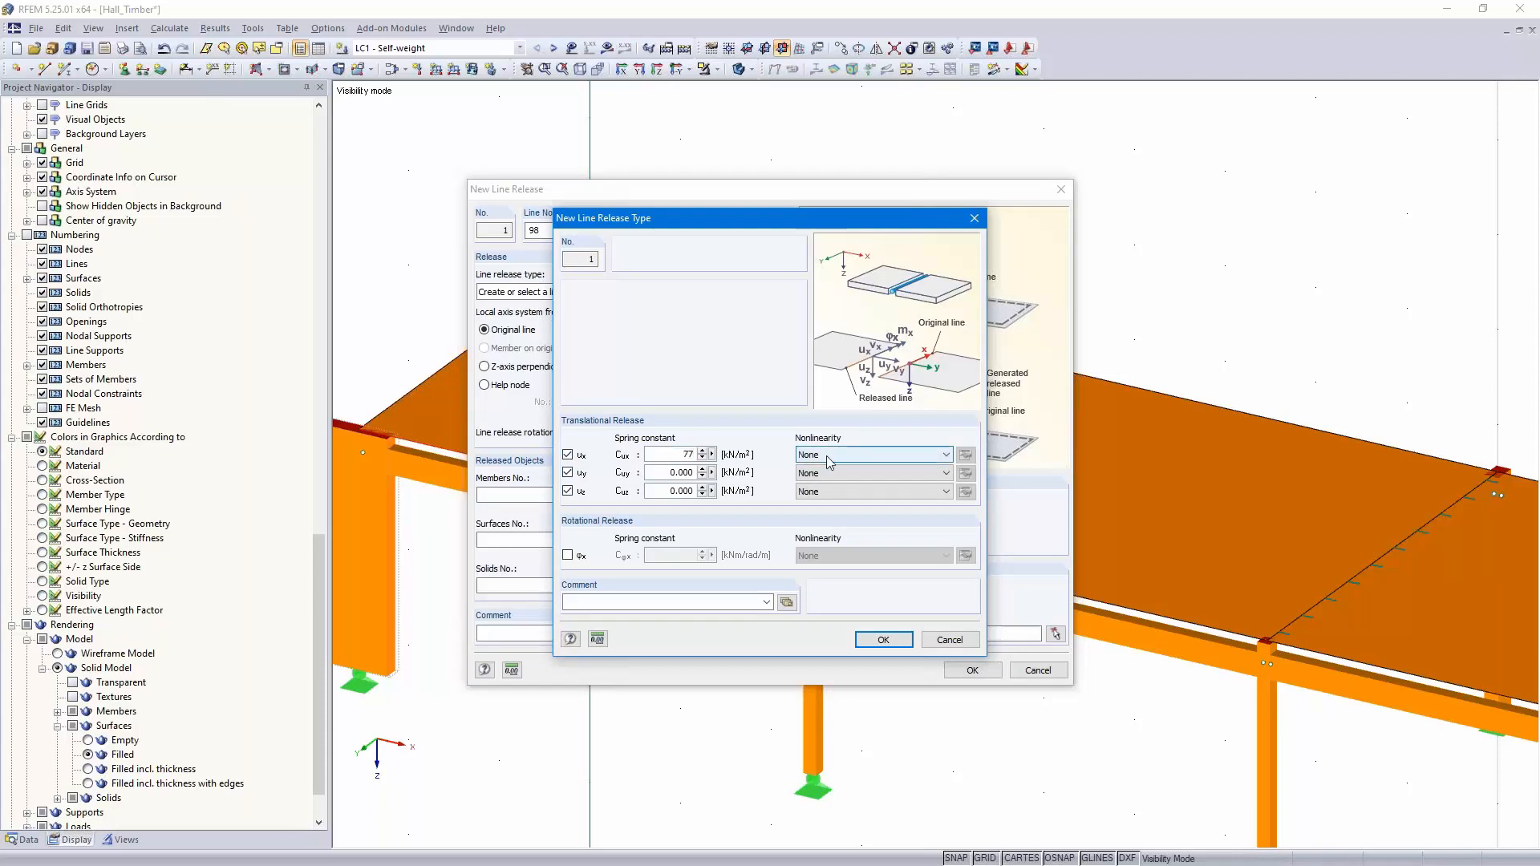
pyautogui.write('00')
pyautogui.press('Tab')
pyautogui.write('77')
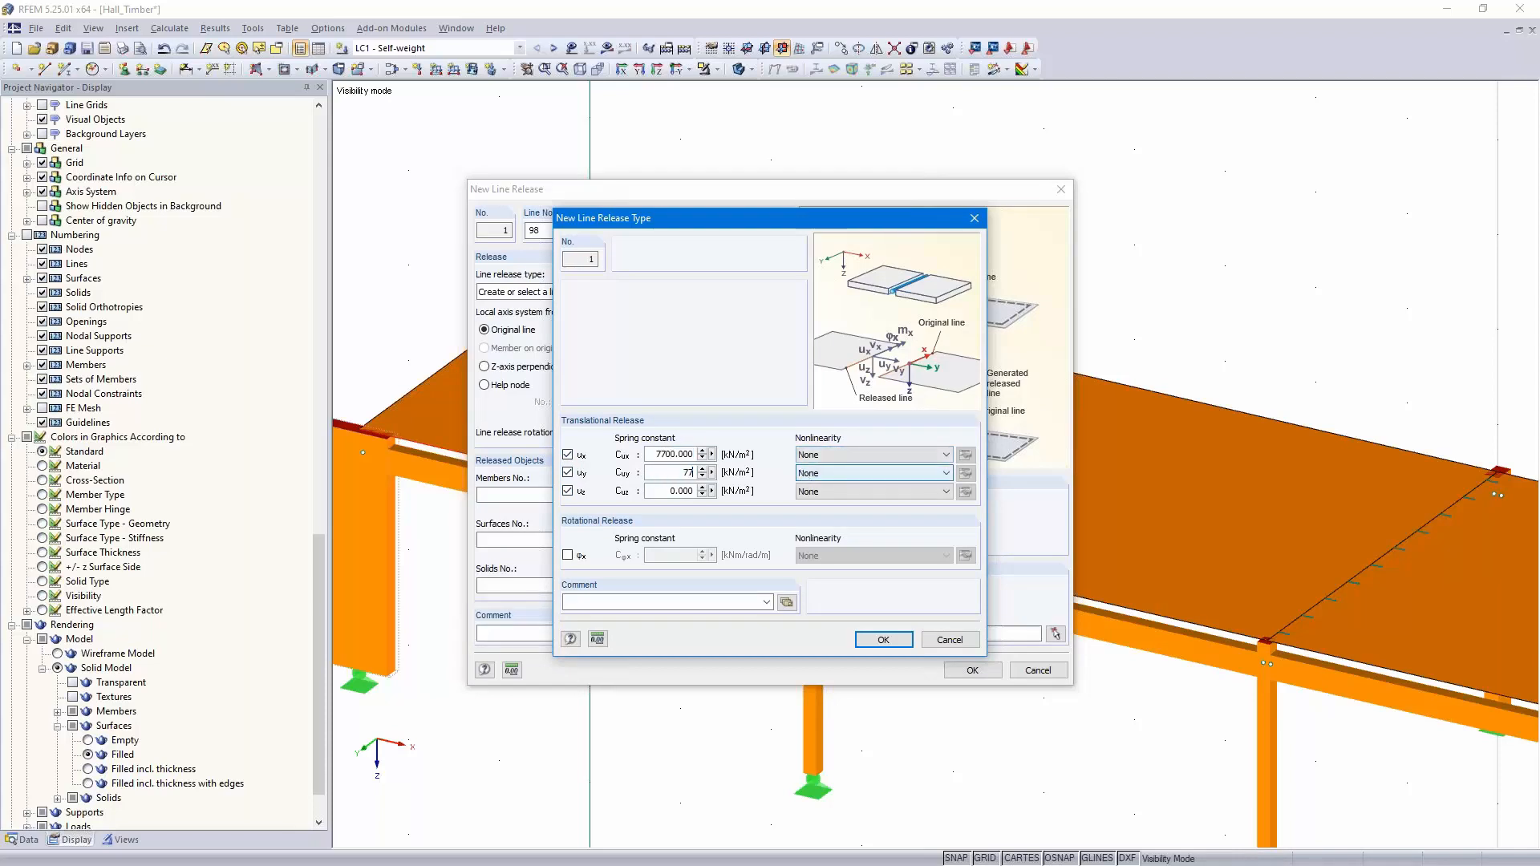
pyautogui.write('00')
pyautogui.doubleClick(667, 491)
pyautogui.write('77')
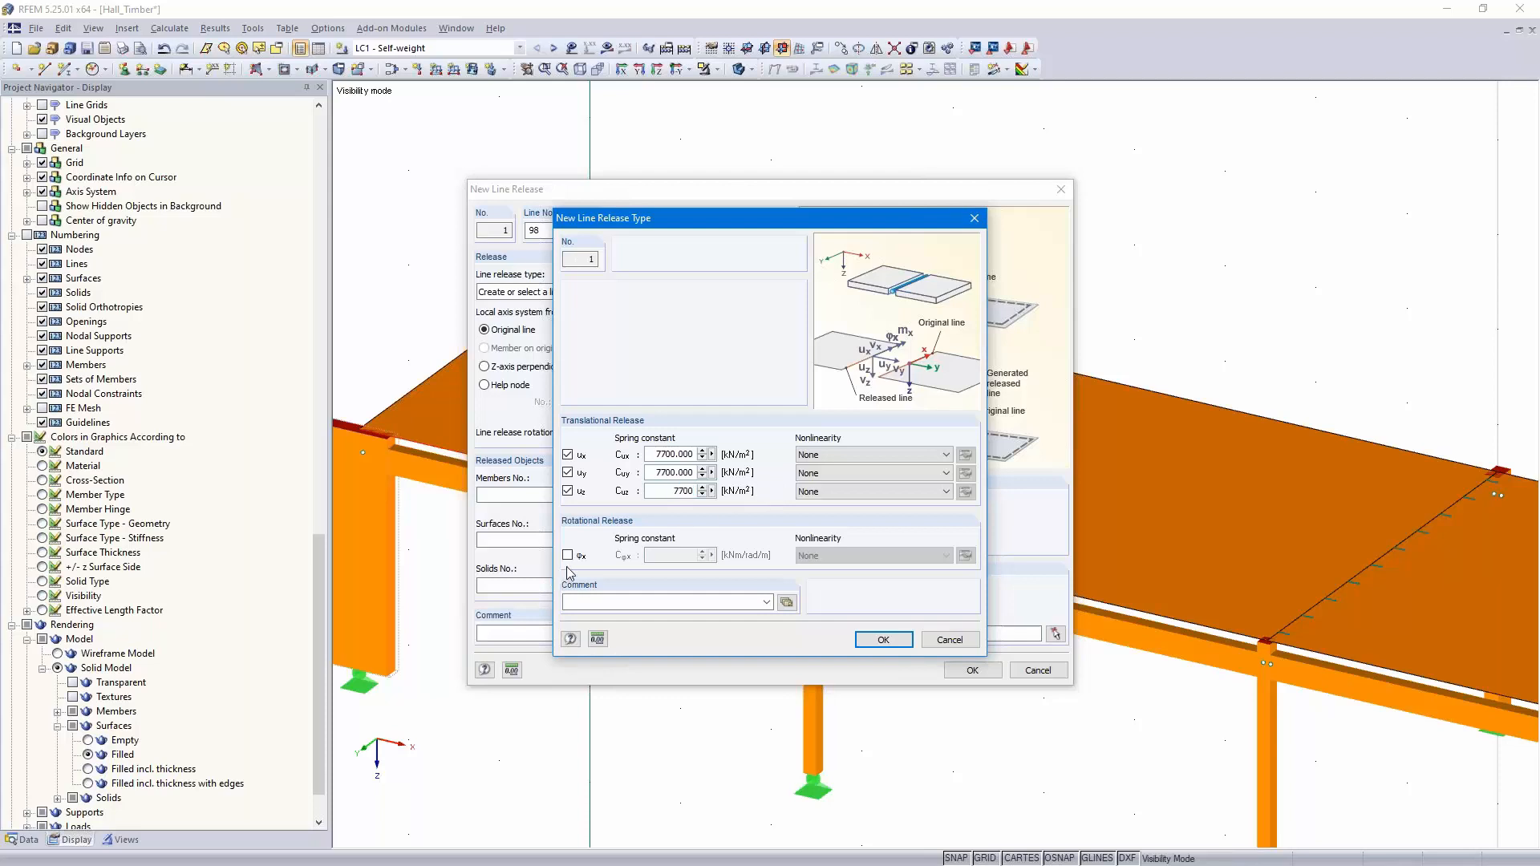
pyautogui.click(568, 555)
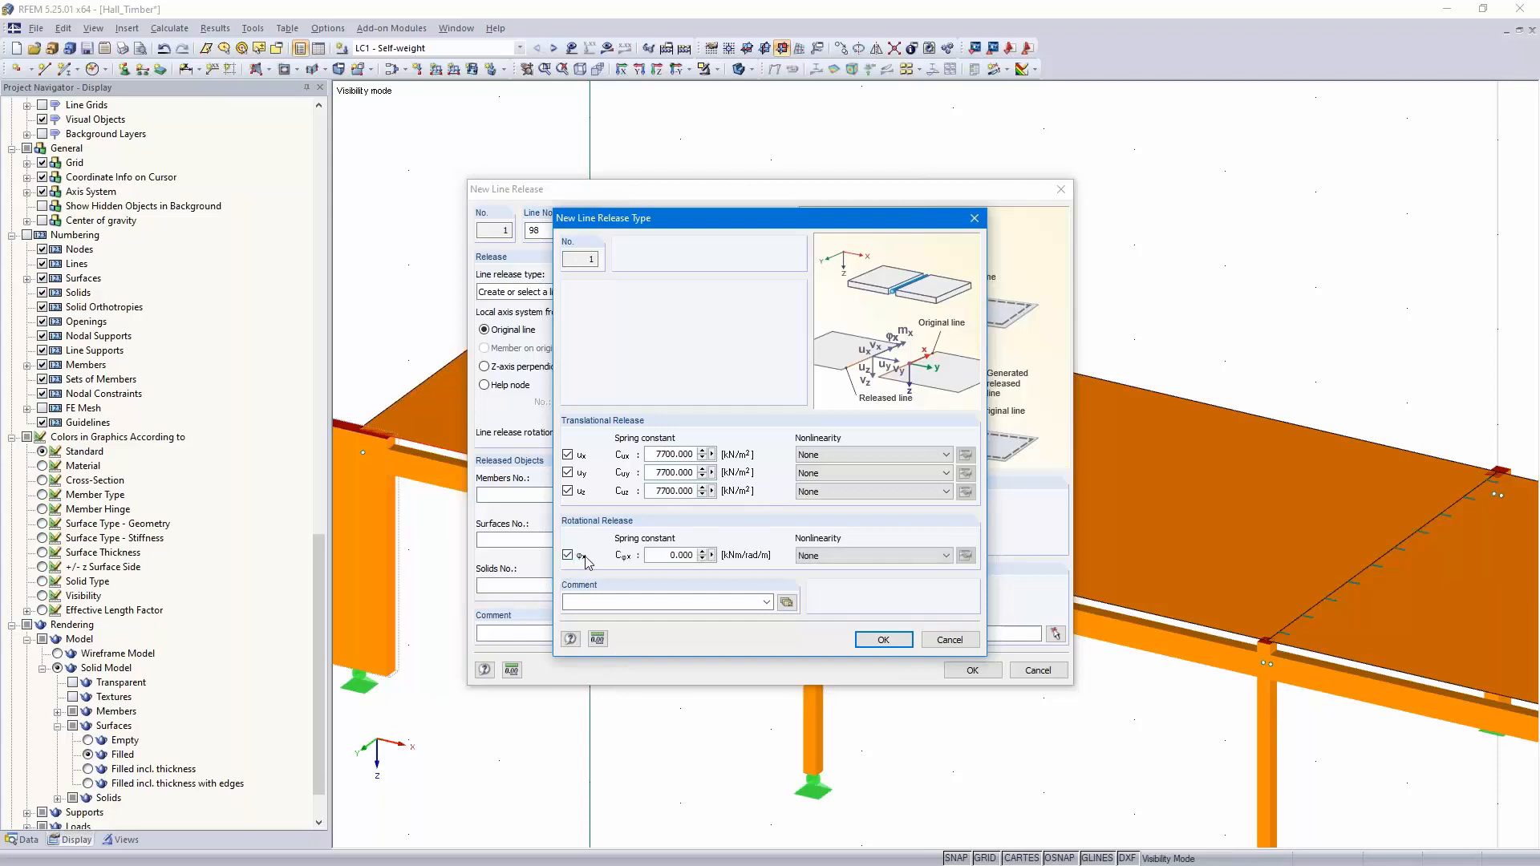
pyautogui.click(881, 642)
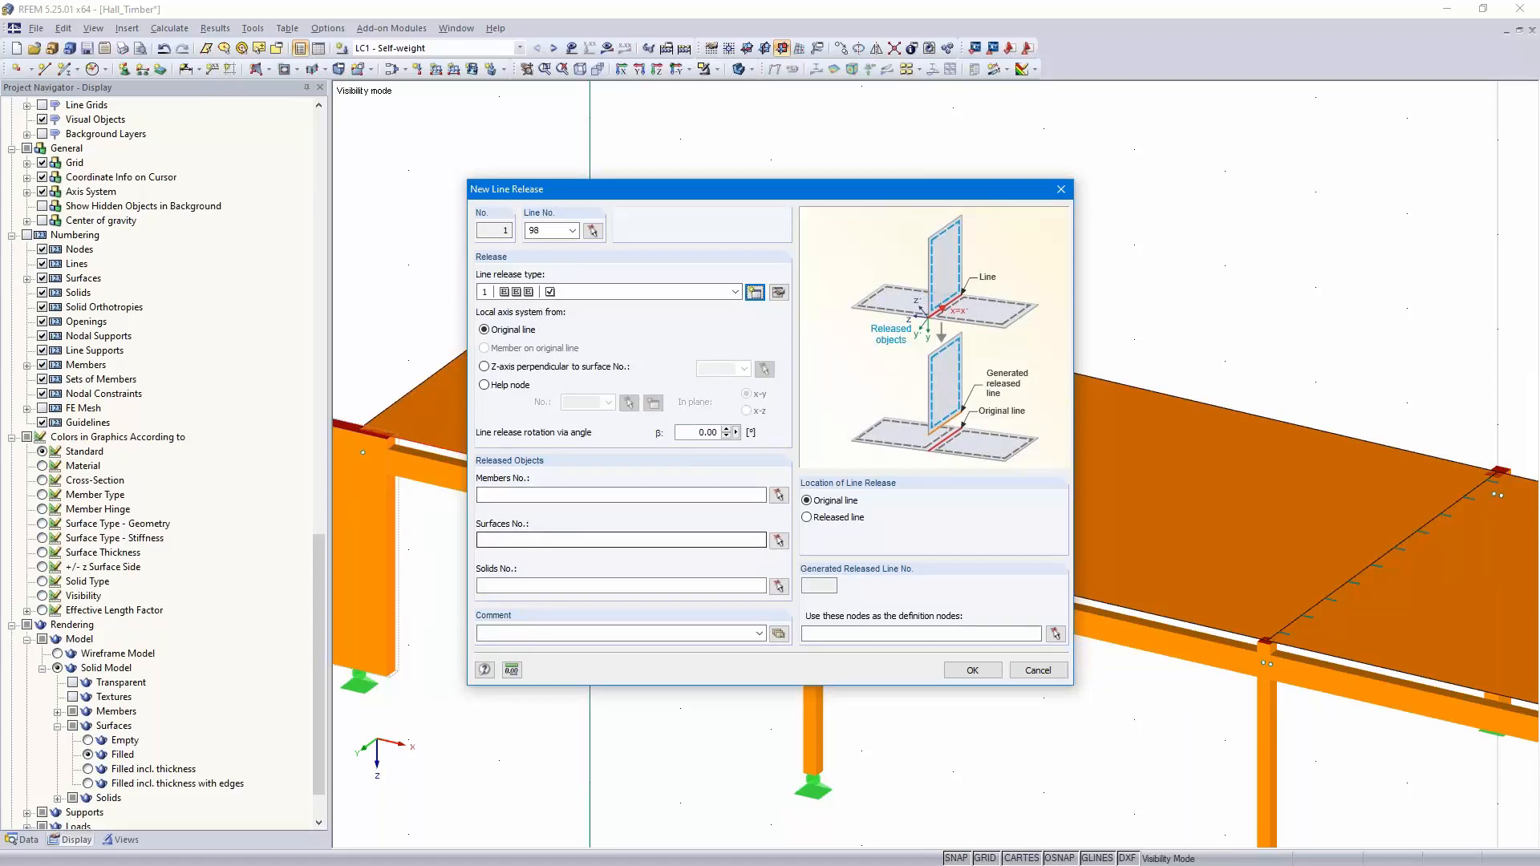
# Choose the slab, surface 1, as the released surface and accept the line release on line 98
pyautogui.click(778, 544)
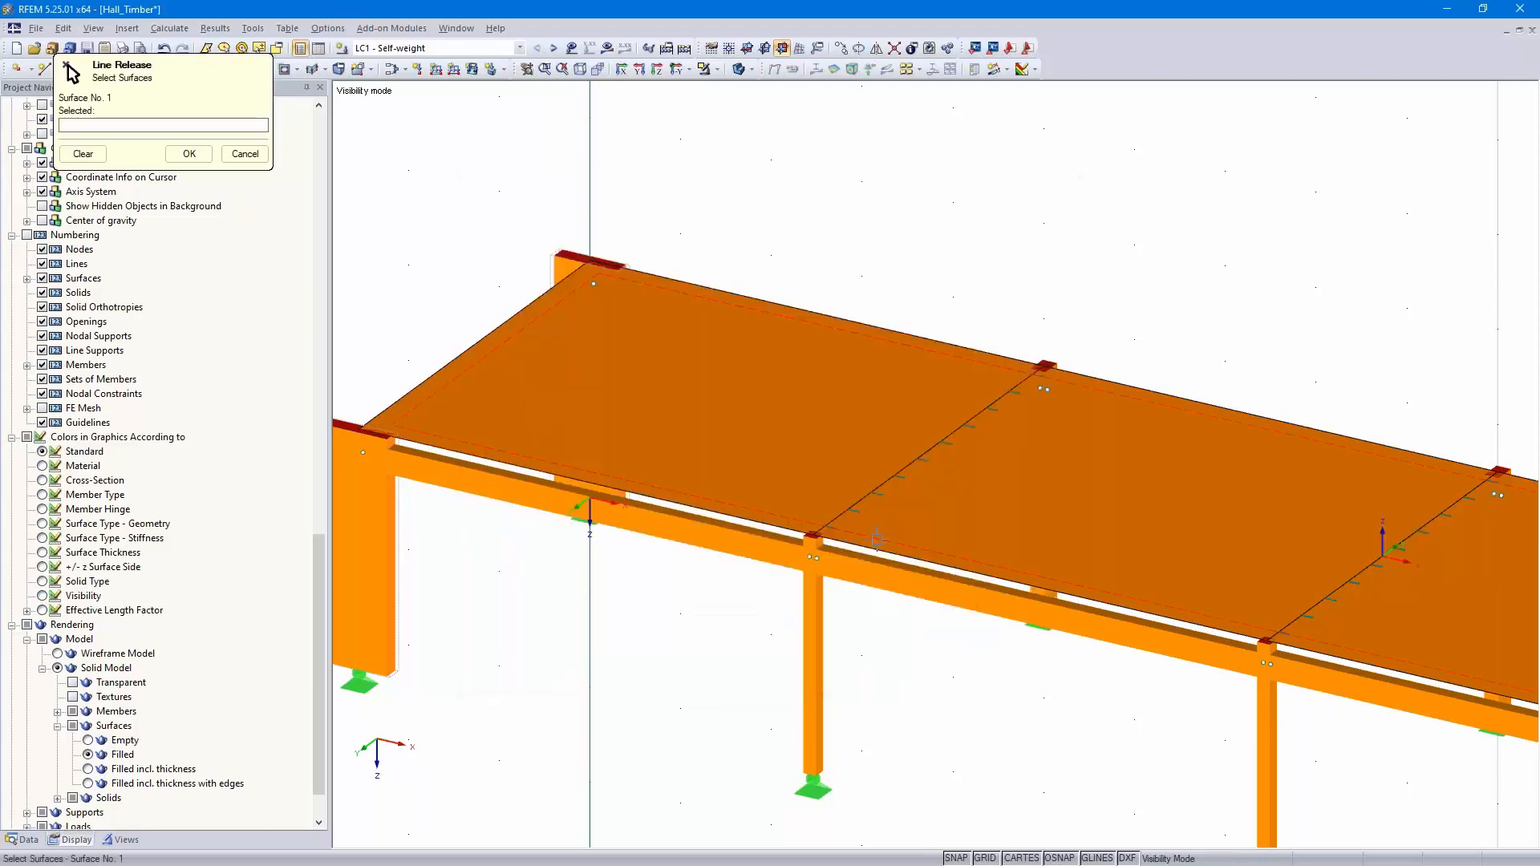
pyautogui.click(1385, 540)
pyautogui.click(189, 155)
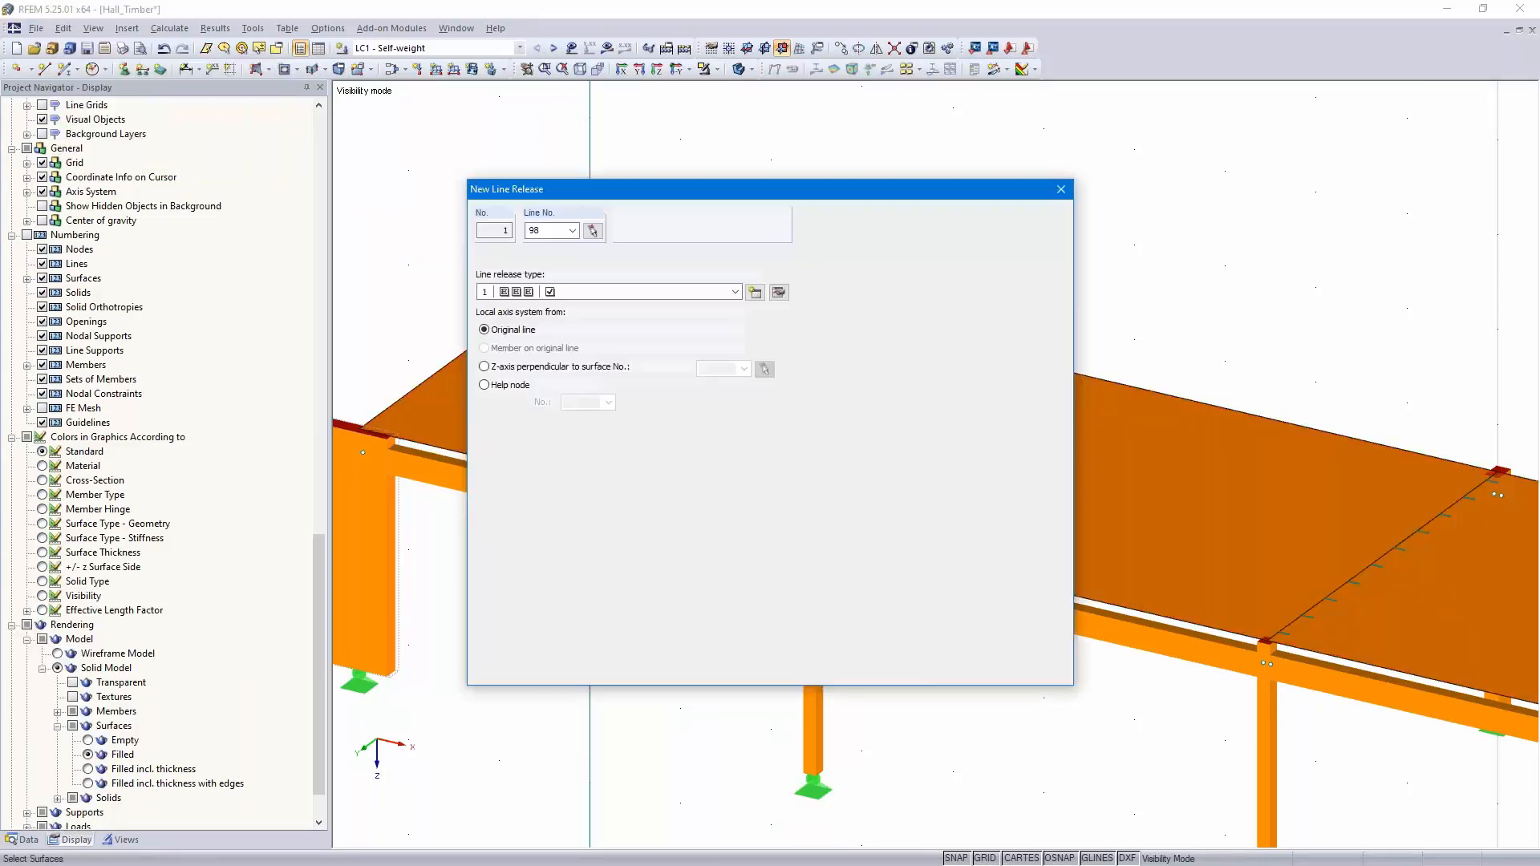
pyautogui.click(967, 671)
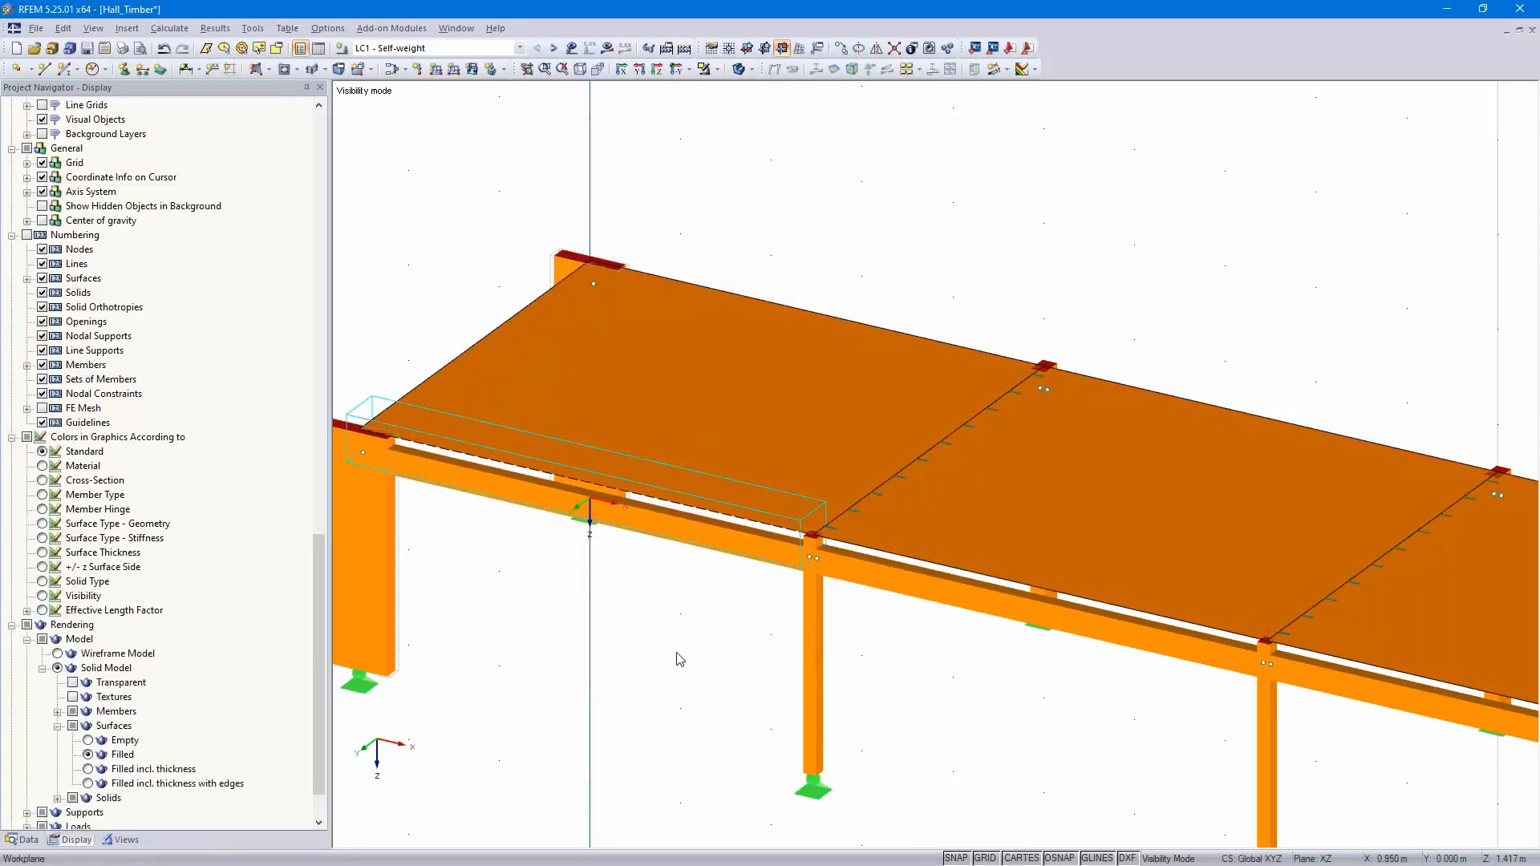
# Create a second line release of the same type on the first bay's far slab edge, line 97, releasing surface 1
pyautogui.press('Return')
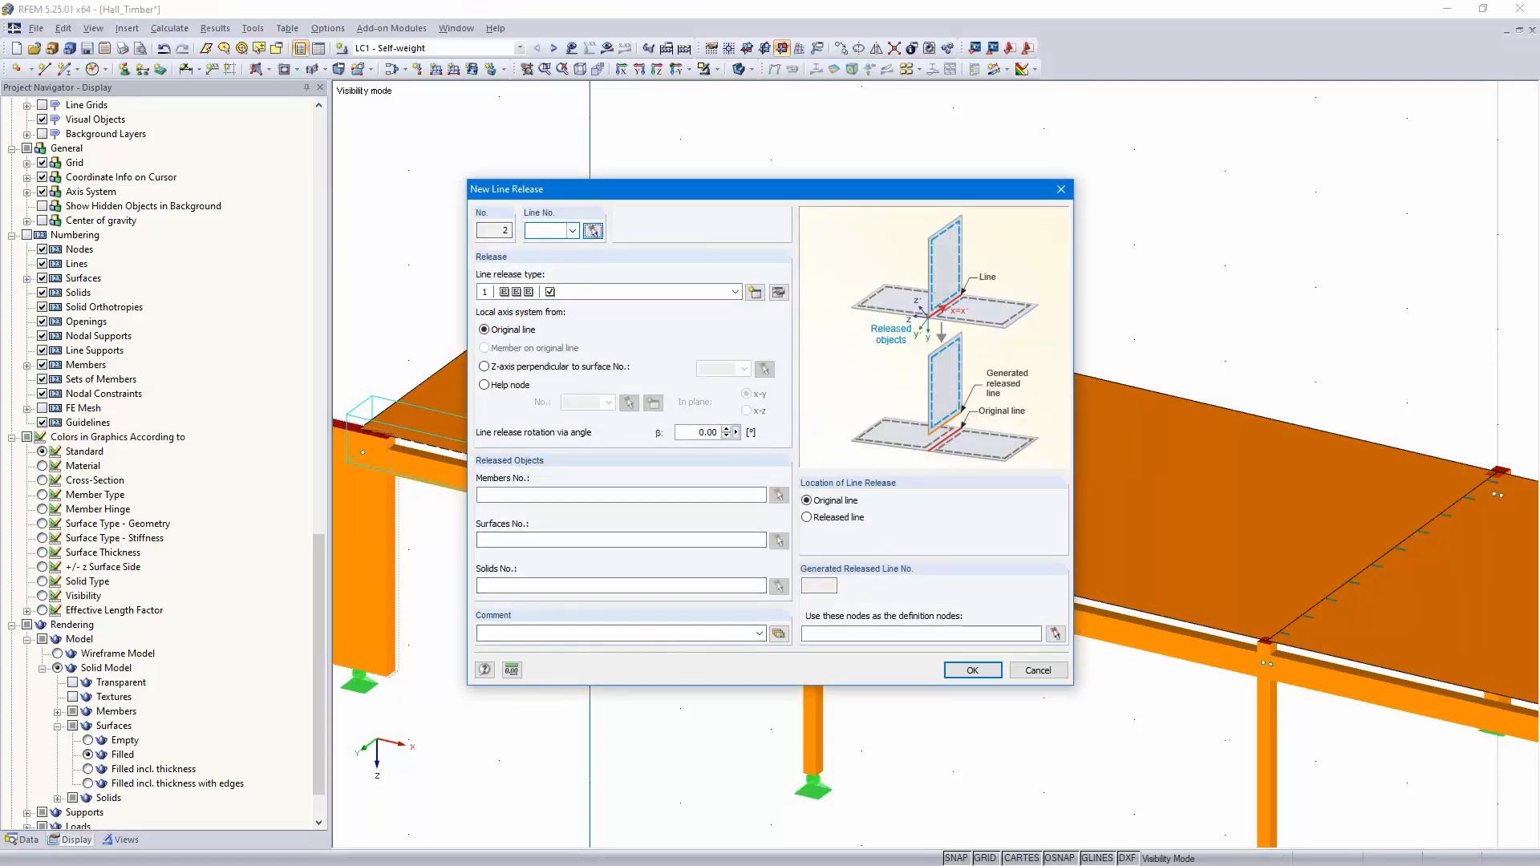
pyautogui.click(593, 231)
pyautogui.click(774, 299)
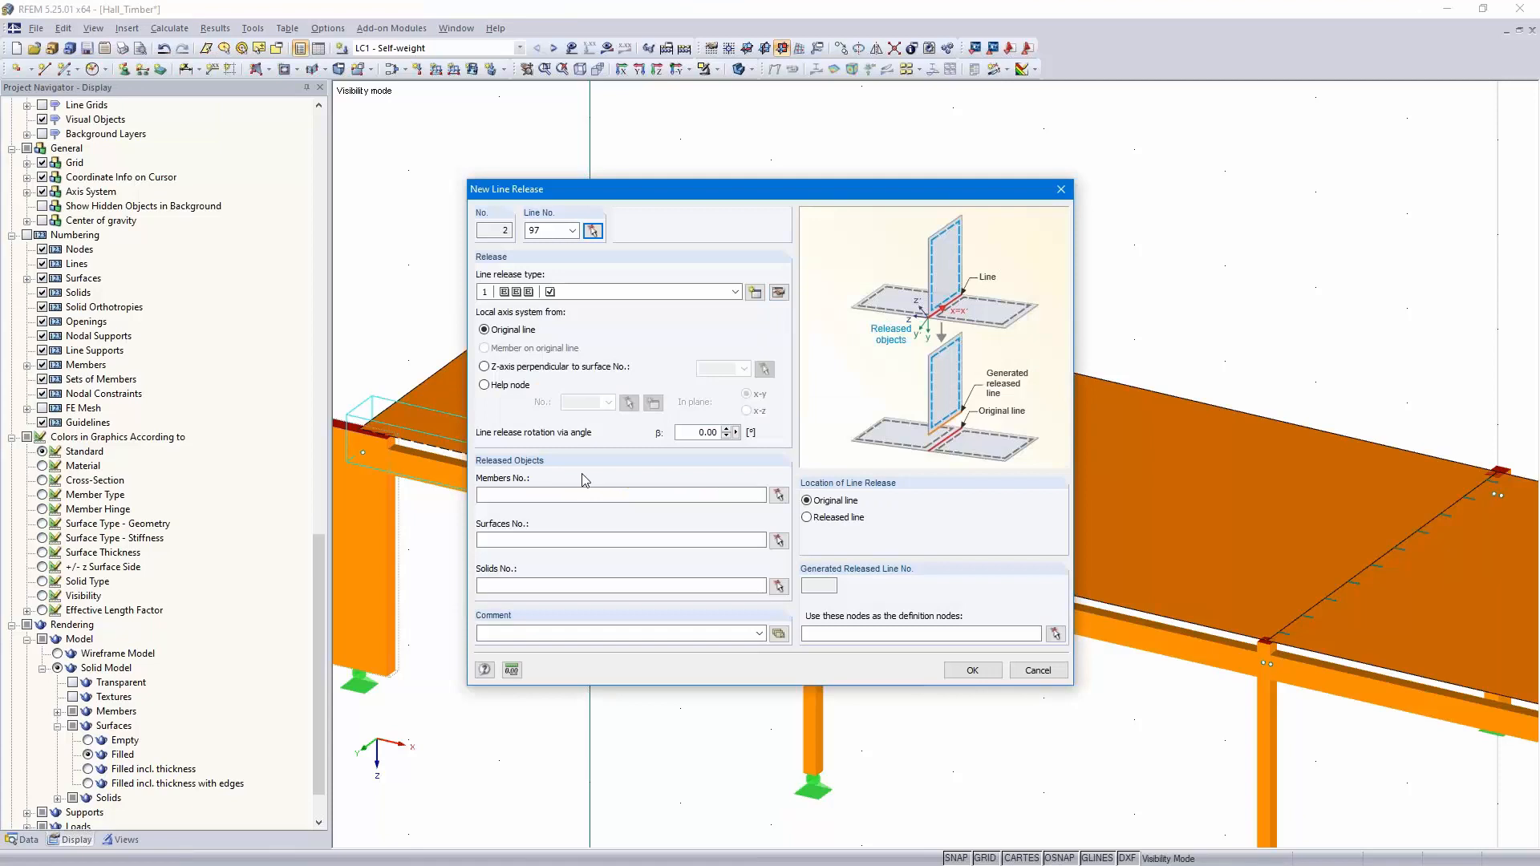
pyautogui.click(578, 541)
pyautogui.write('1')
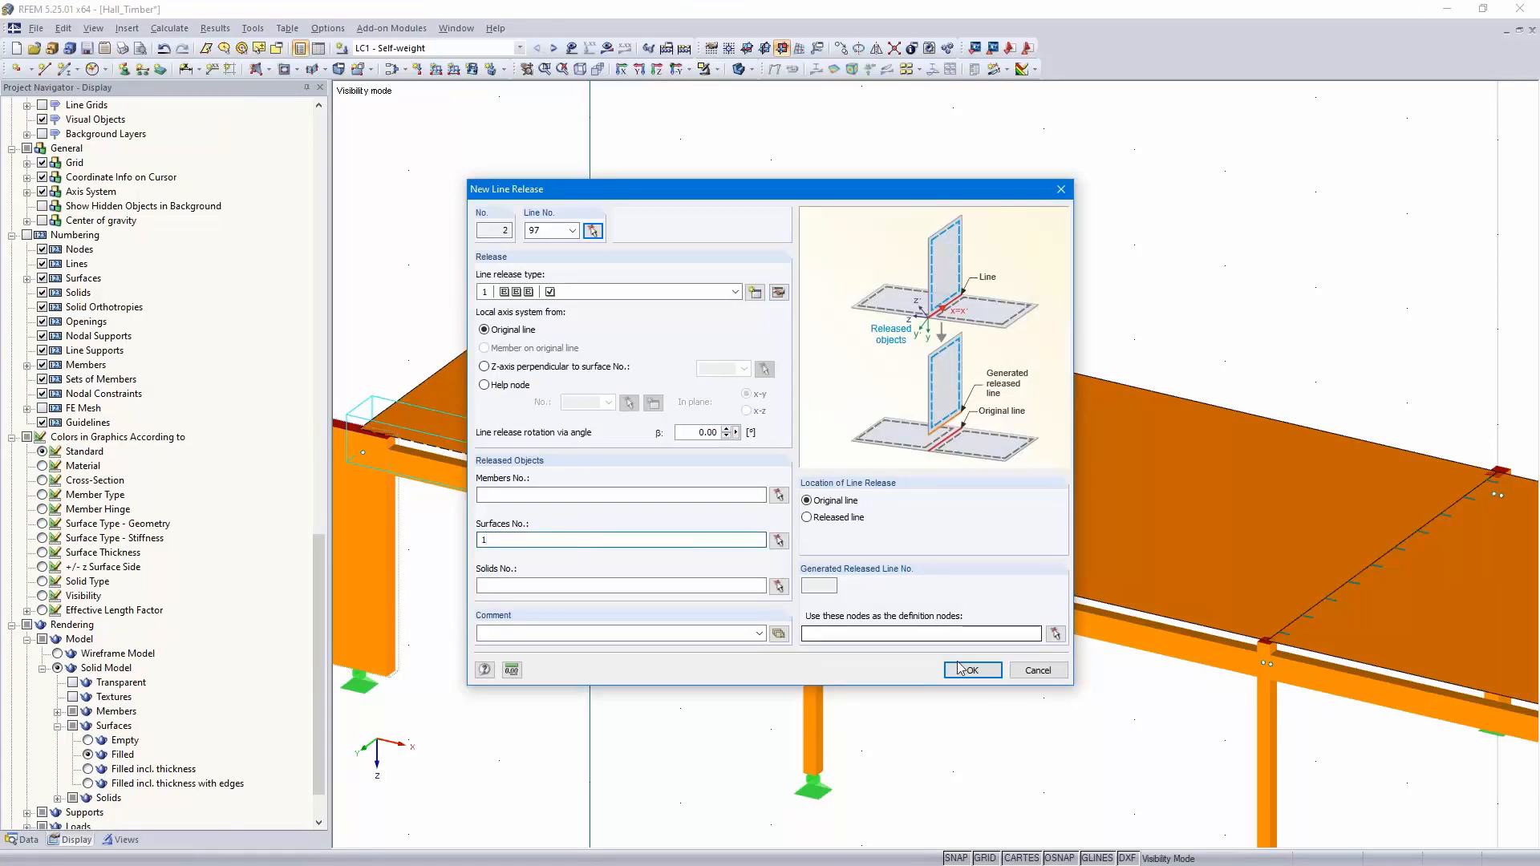
pyautogui.click(972, 670)
pyautogui.moveTo(1088, 712); pyautogui.dragTo(728, 531, button='middle')
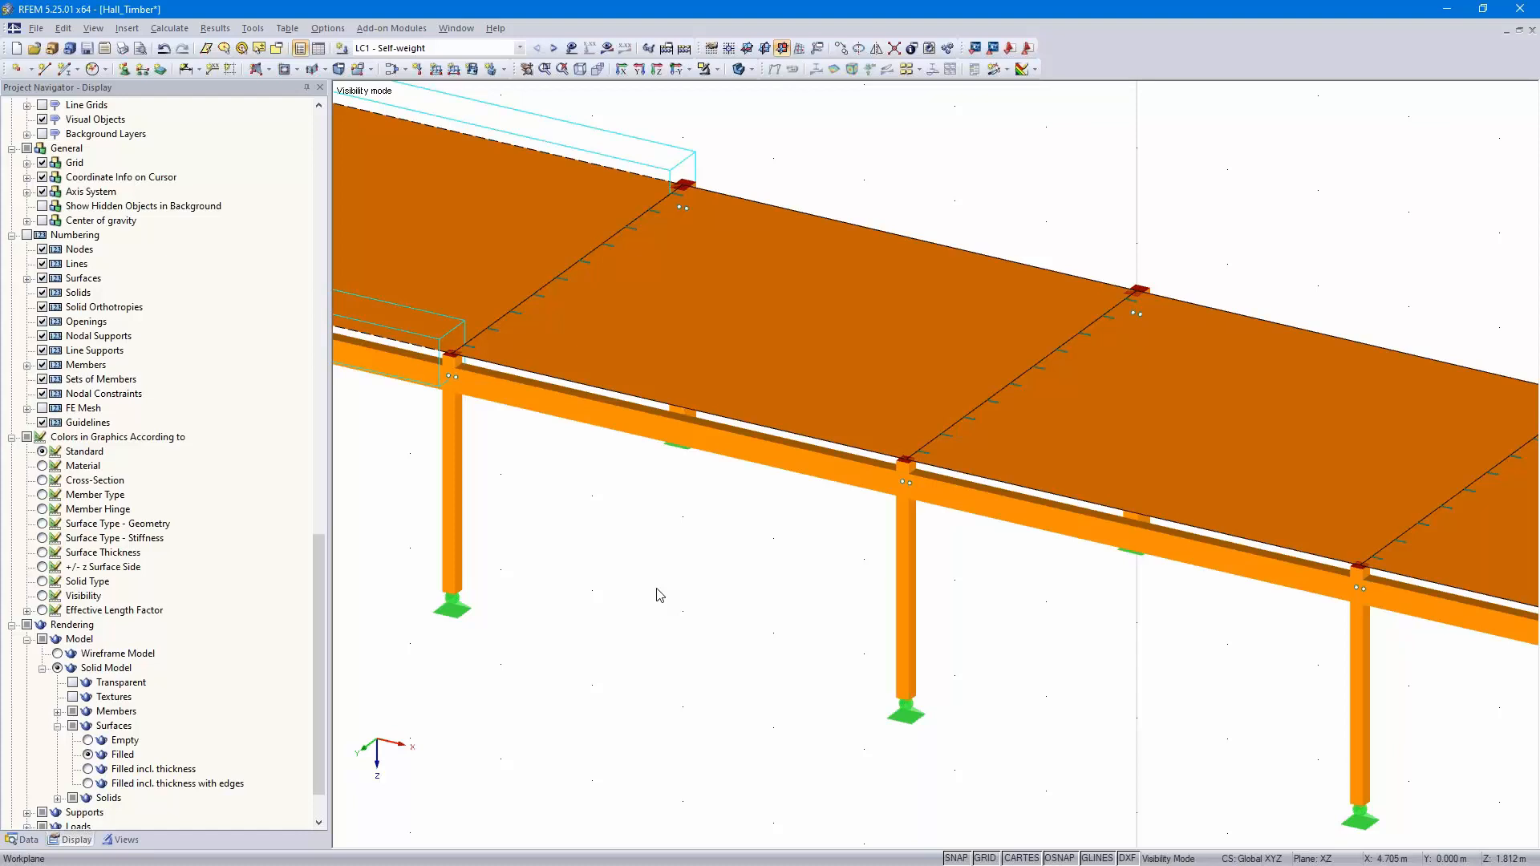
# Create a line release of the same type on the second bay's far slab edge, line 99, releasing surface 1
pyautogui.press('Return')
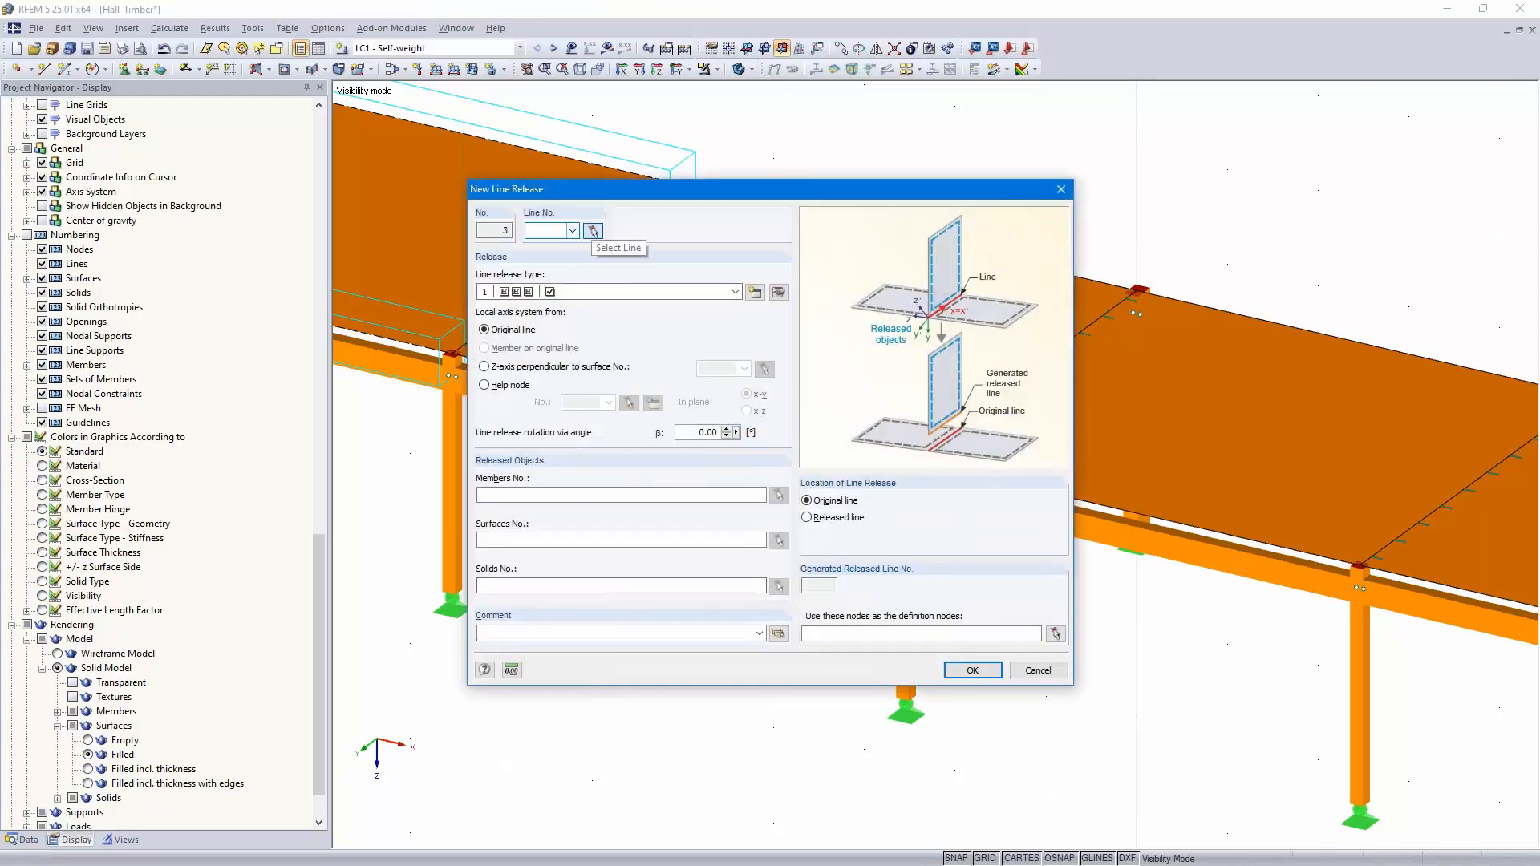
pyautogui.click(593, 231)
pyautogui.click(855, 225)
pyautogui.click(615, 538)
pyautogui.write('1')
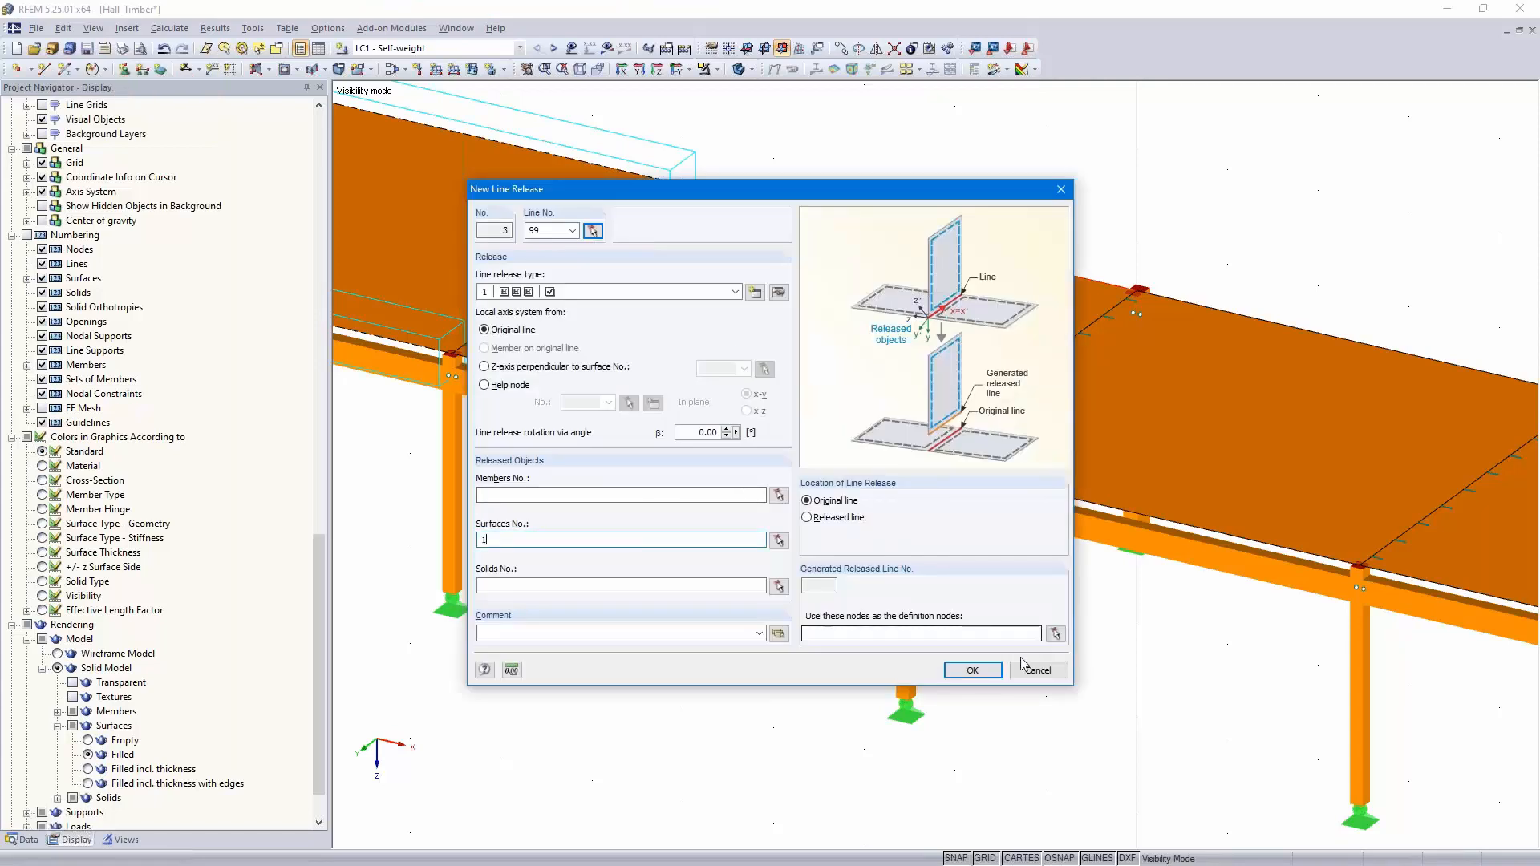
pyautogui.click(971, 669)
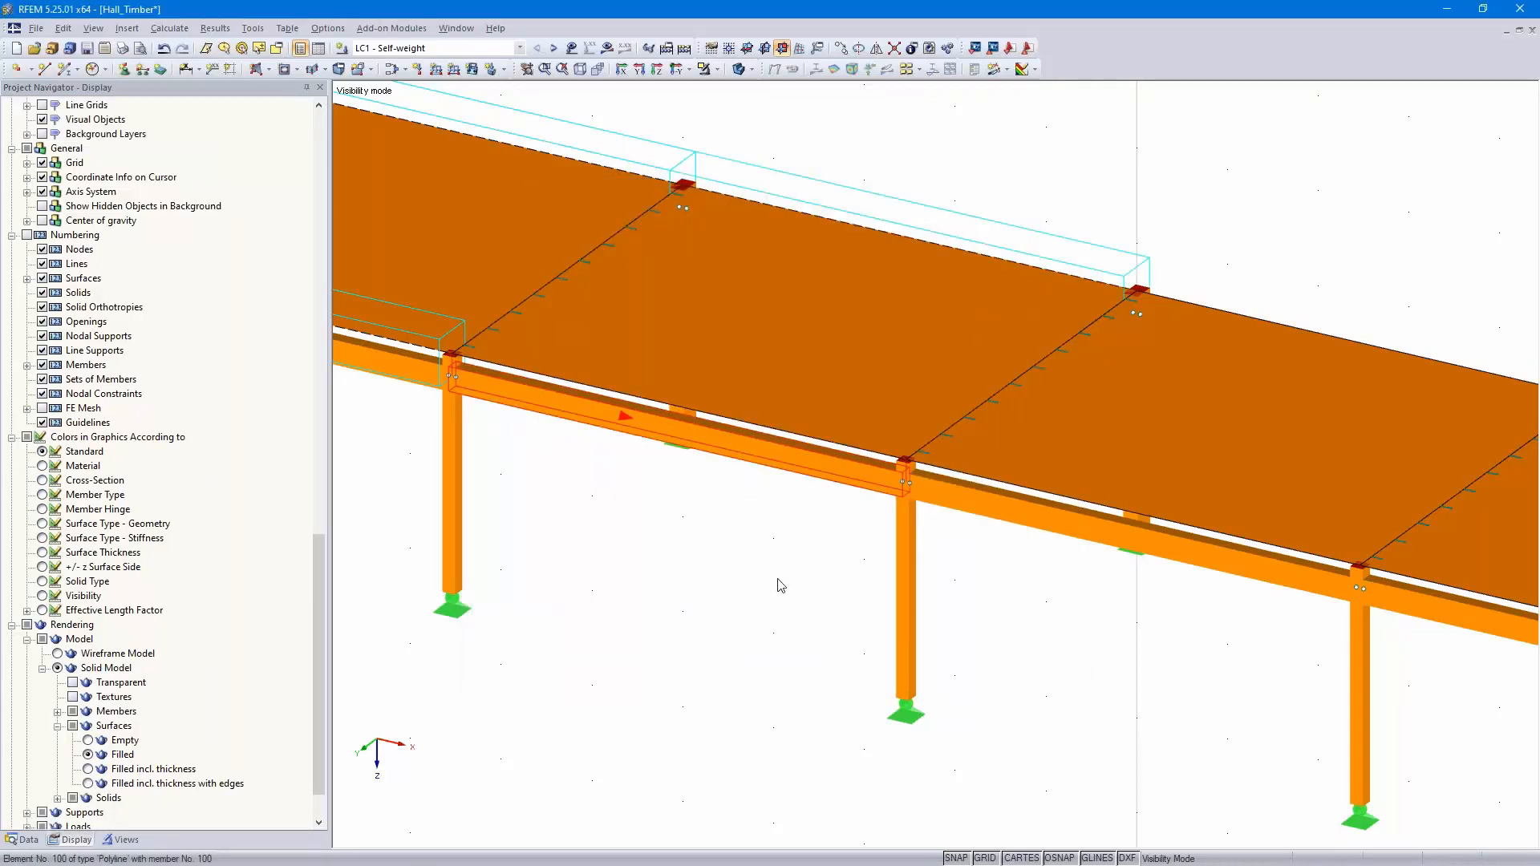
# Add a line release on the second bay's near slab edge, line 100, with surface 1 as the released surface
pyautogui.click(594, 231)
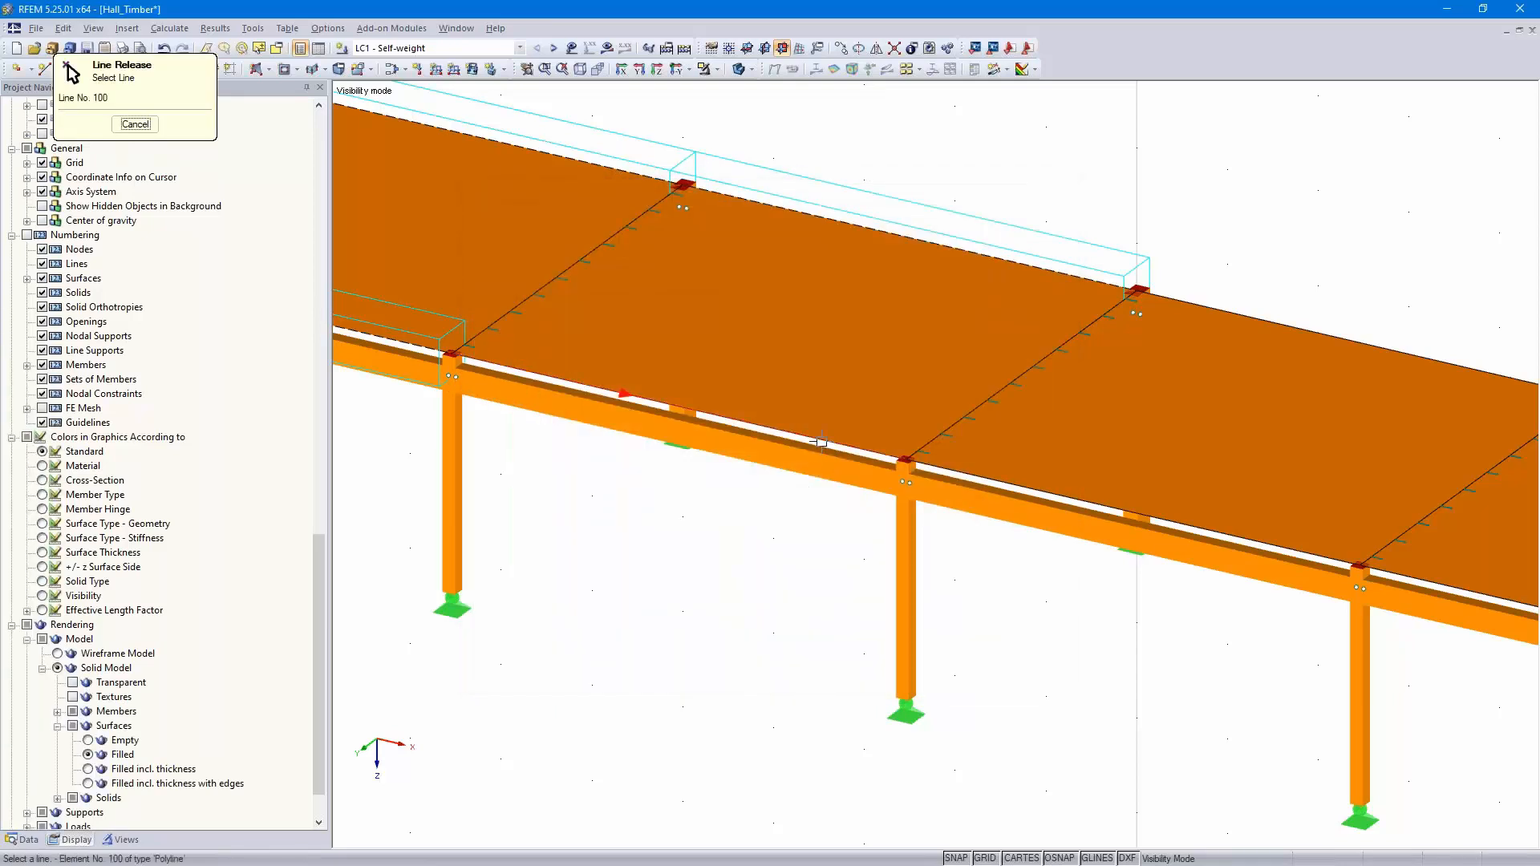
pyautogui.click(135, 123)
pyautogui.click(627, 540)
pyautogui.write('1')
pyautogui.click(974, 671)
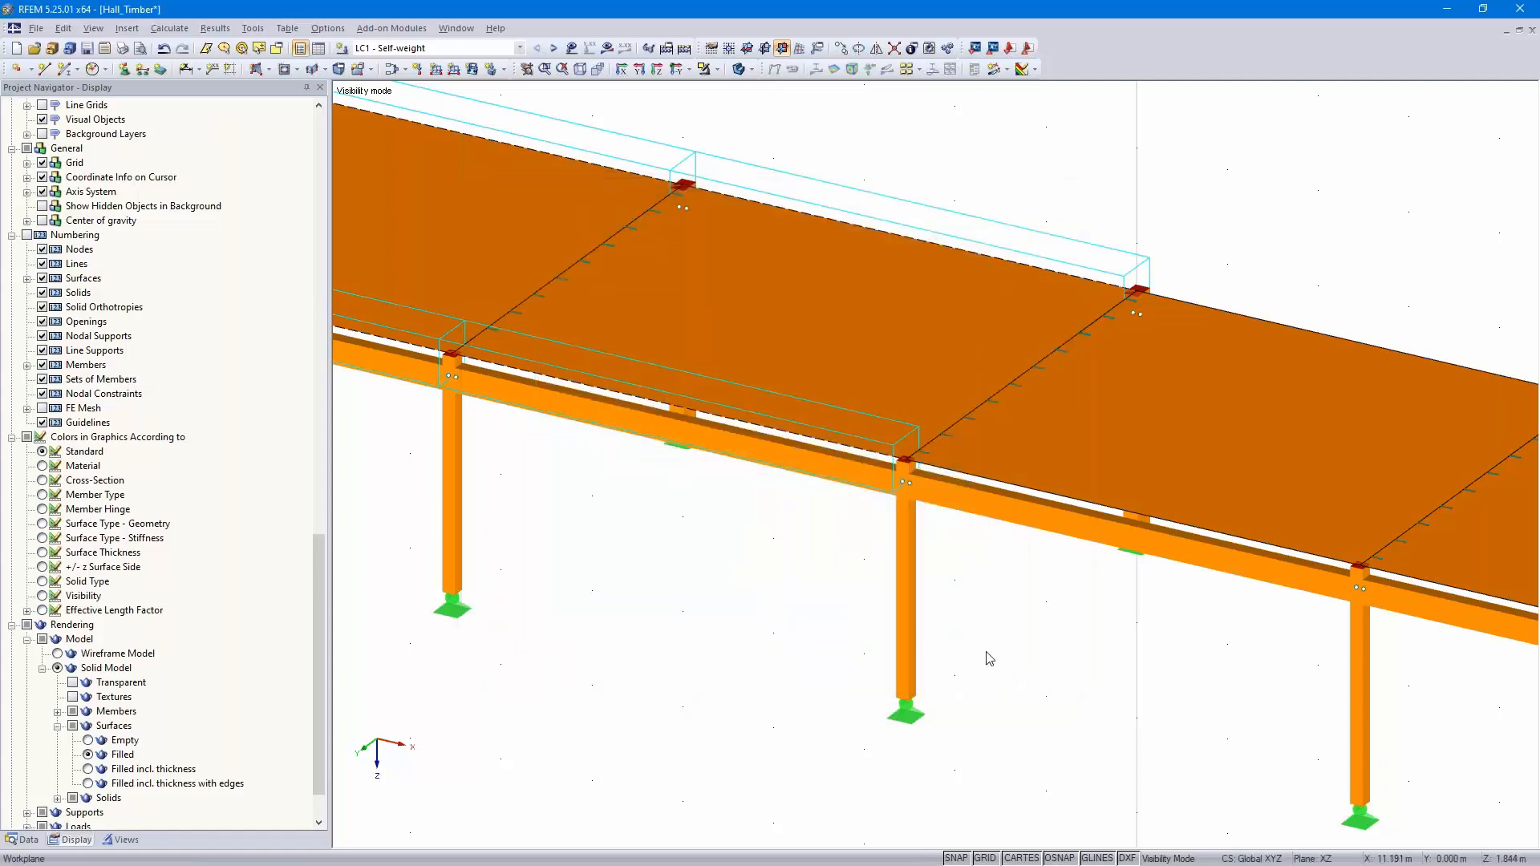
# Create a line release on the third bay's far slab edge, line 101, releasing surface 1
pyautogui.moveTo(888, 630); pyautogui.dragTo(818, 604, button='middle')
pyautogui.scroll(-1, 812, 612)
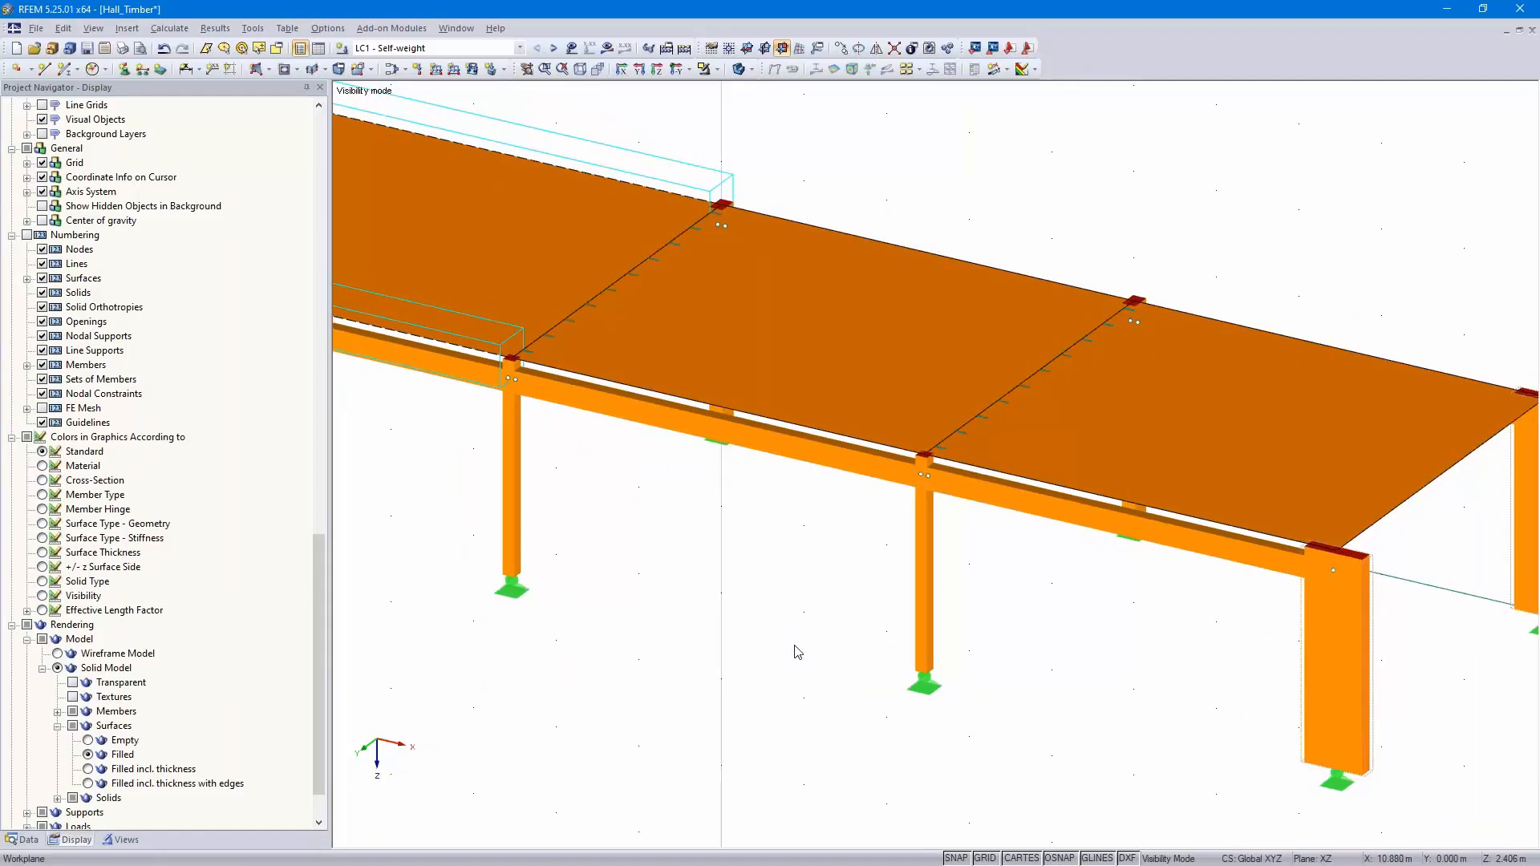
pyautogui.press('Return')
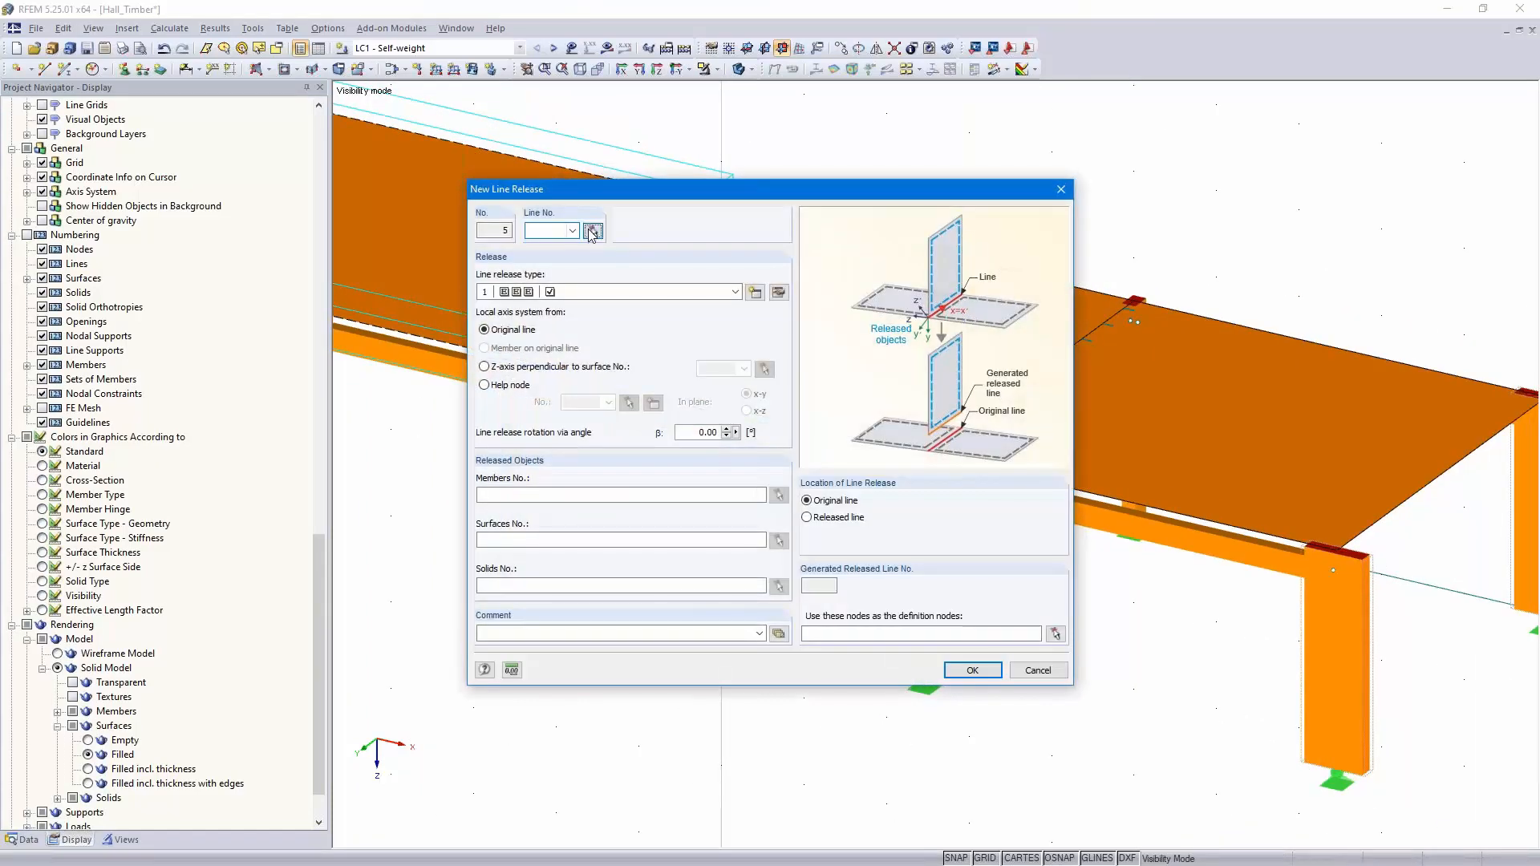
pyautogui.click(591, 233)
pyautogui.click(1004, 267)
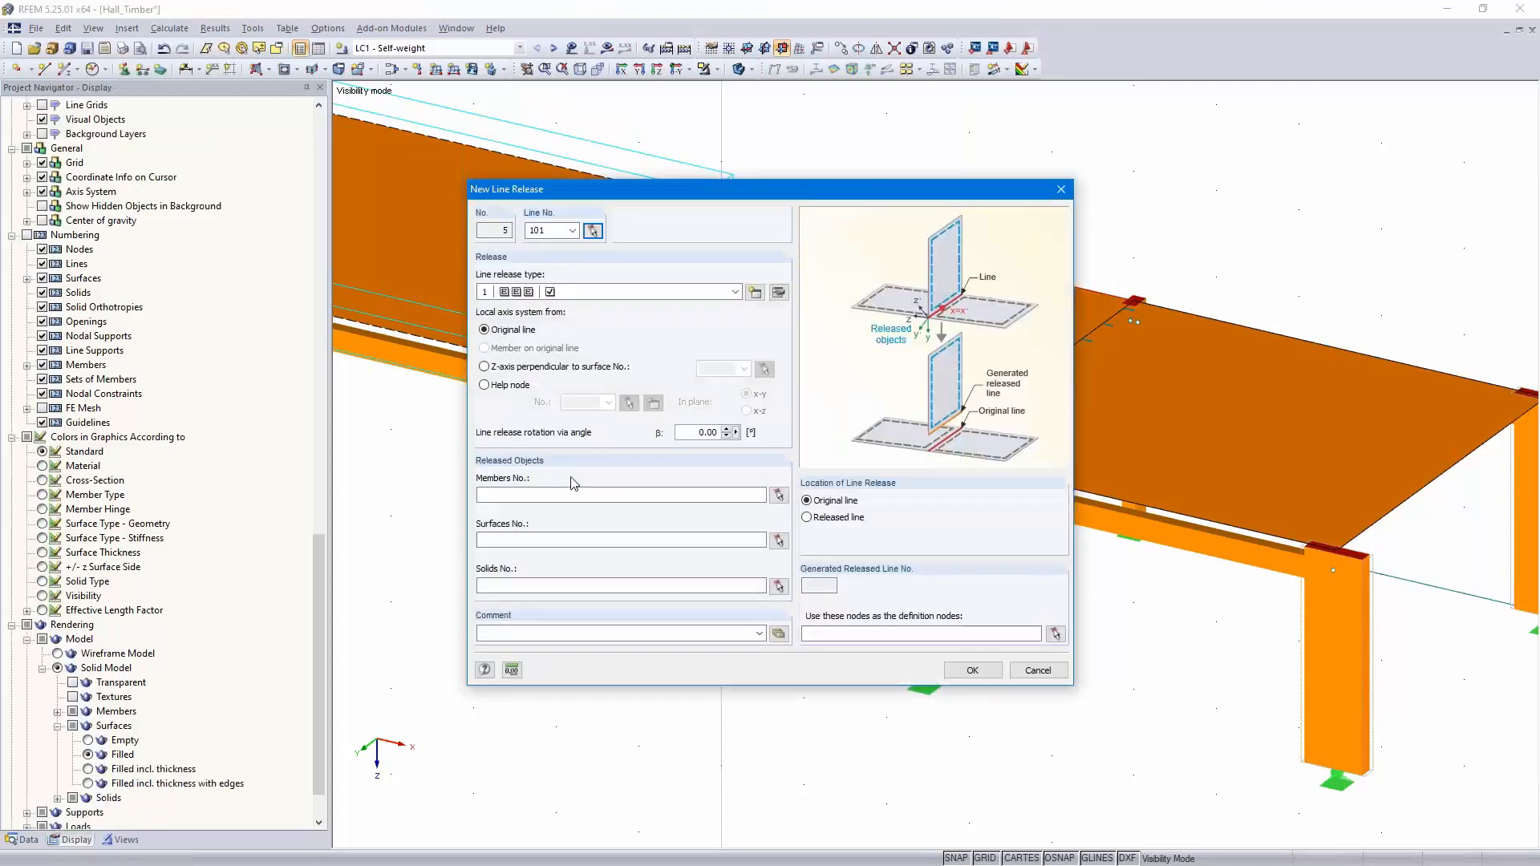
pyautogui.click(574, 539)
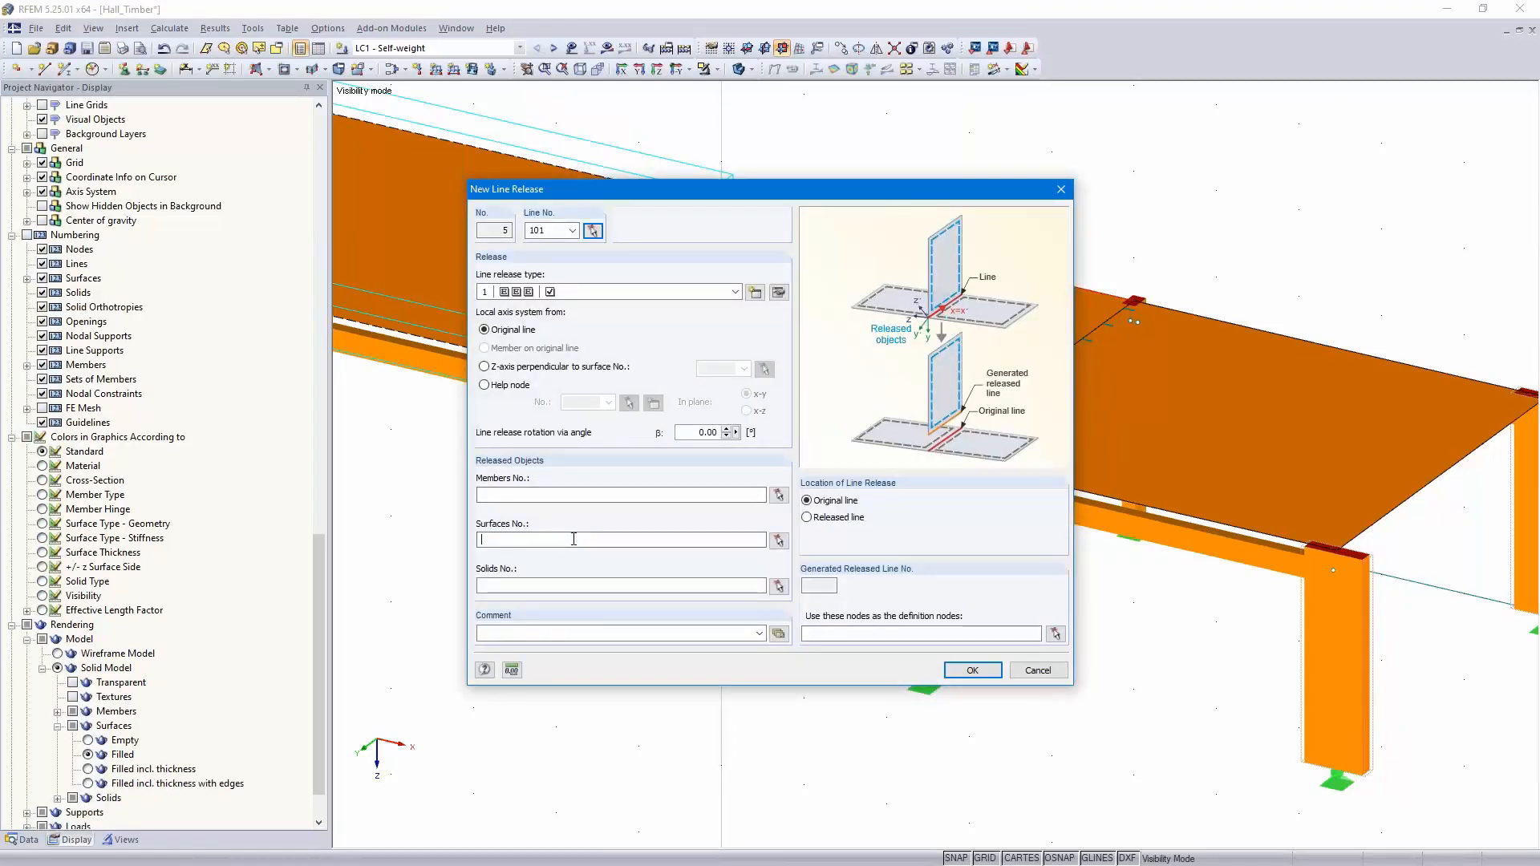
pyautogui.click(963, 671)
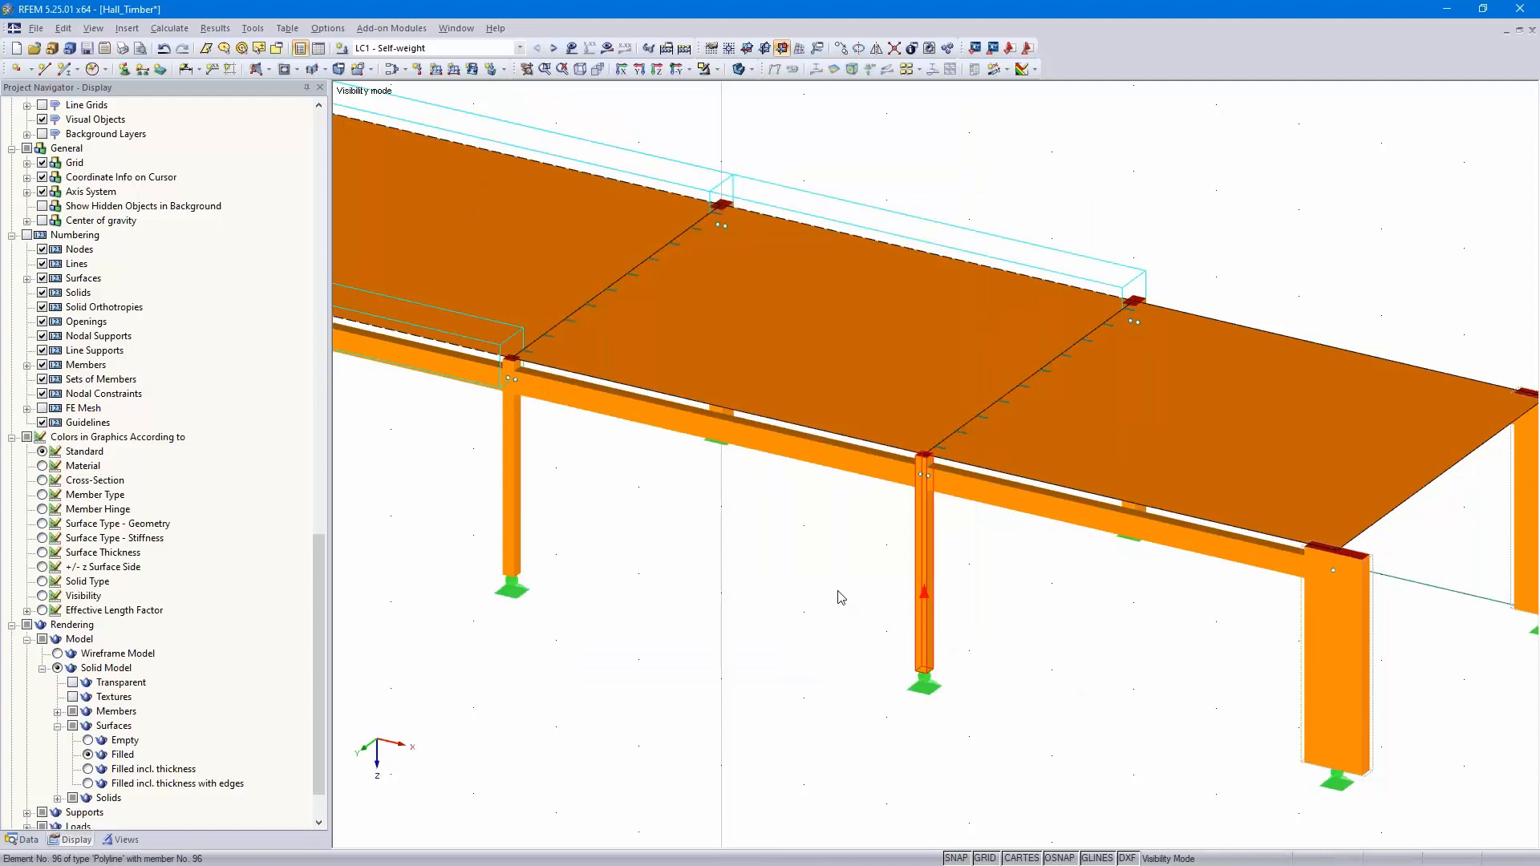
# Create a line release on the third bay's near slab edge, line 102, releasing surface 1
pyautogui.press('Return')
pyautogui.click(593, 232)
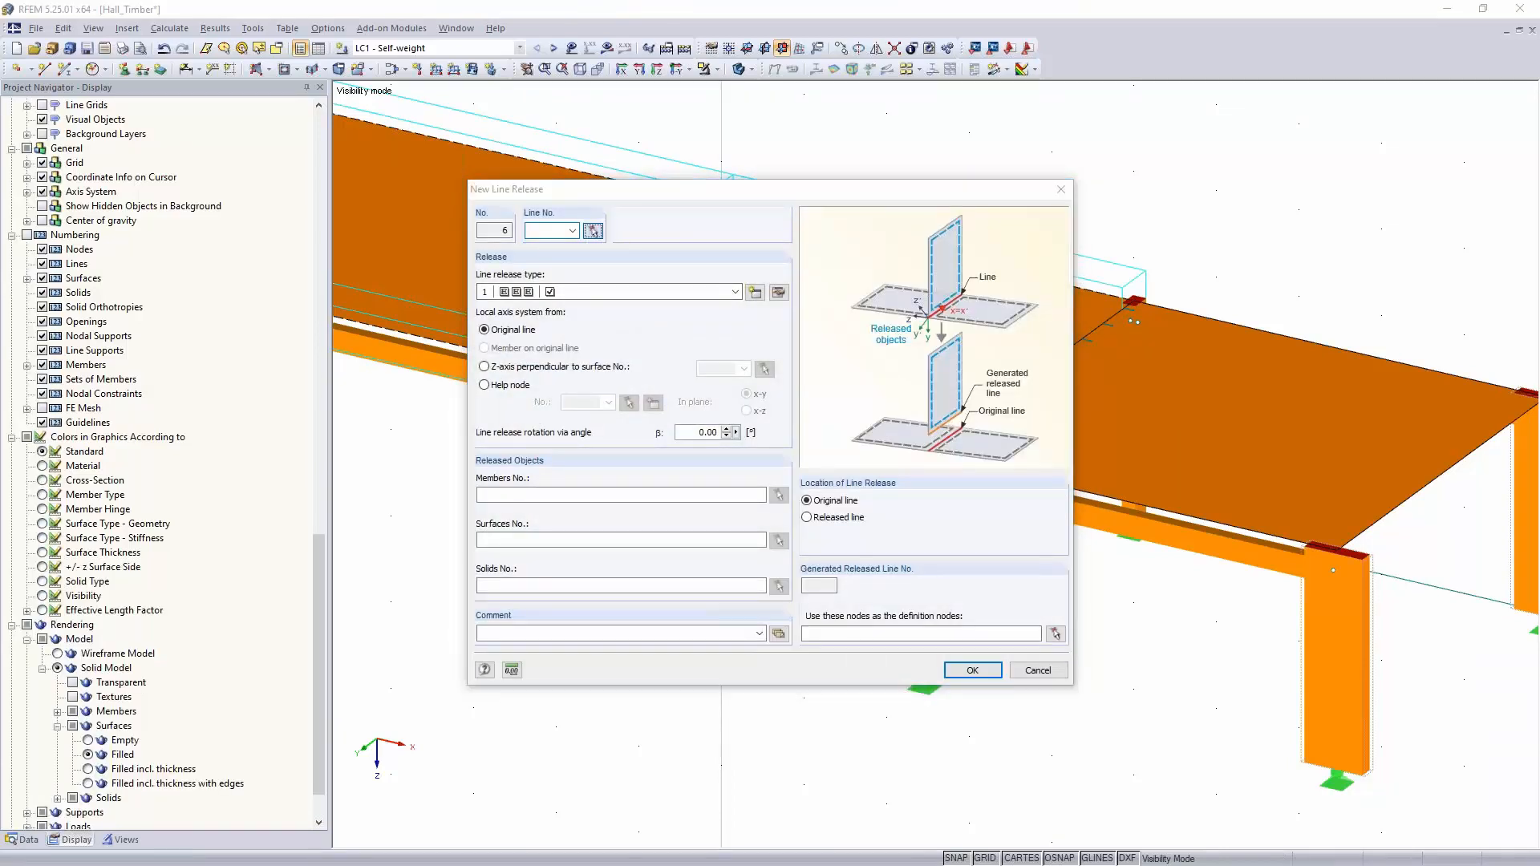
pyautogui.click(726, 413)
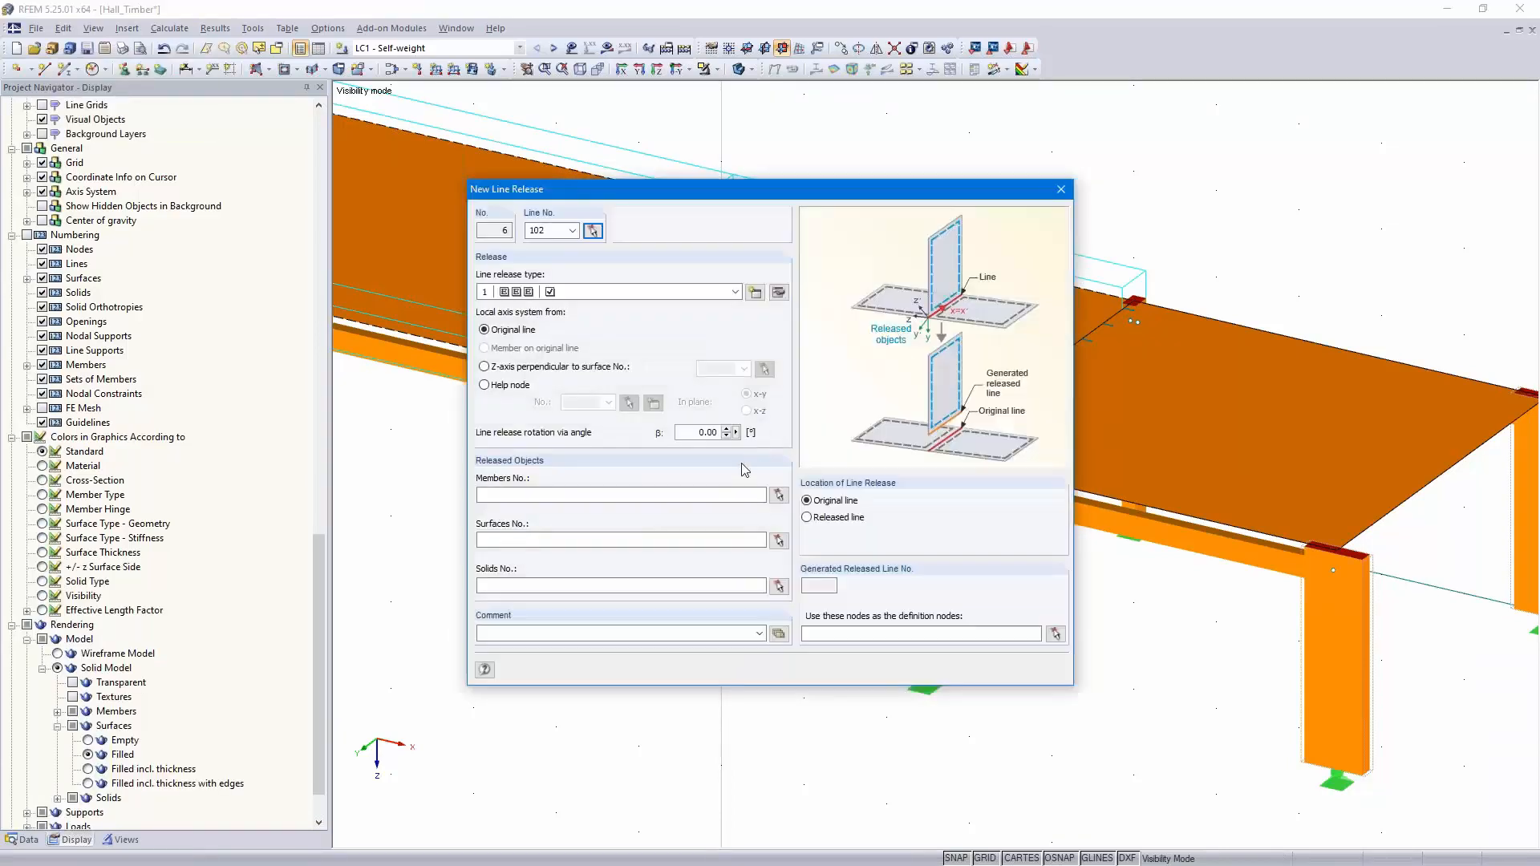
pyautogui.click(604, 541)
pyautogui.write('1')
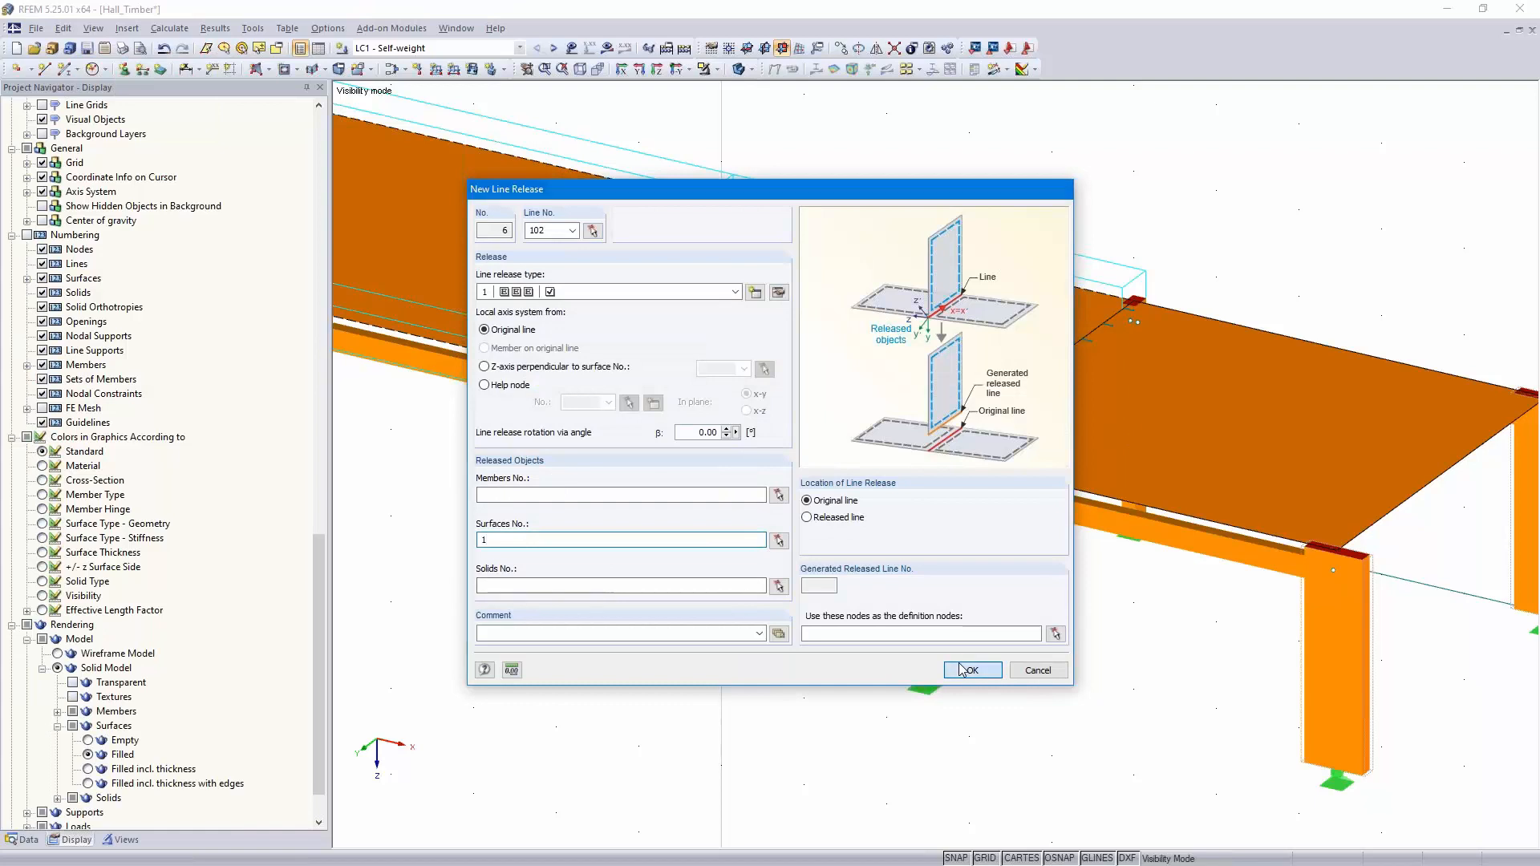
pyautogui.click(967, 670)
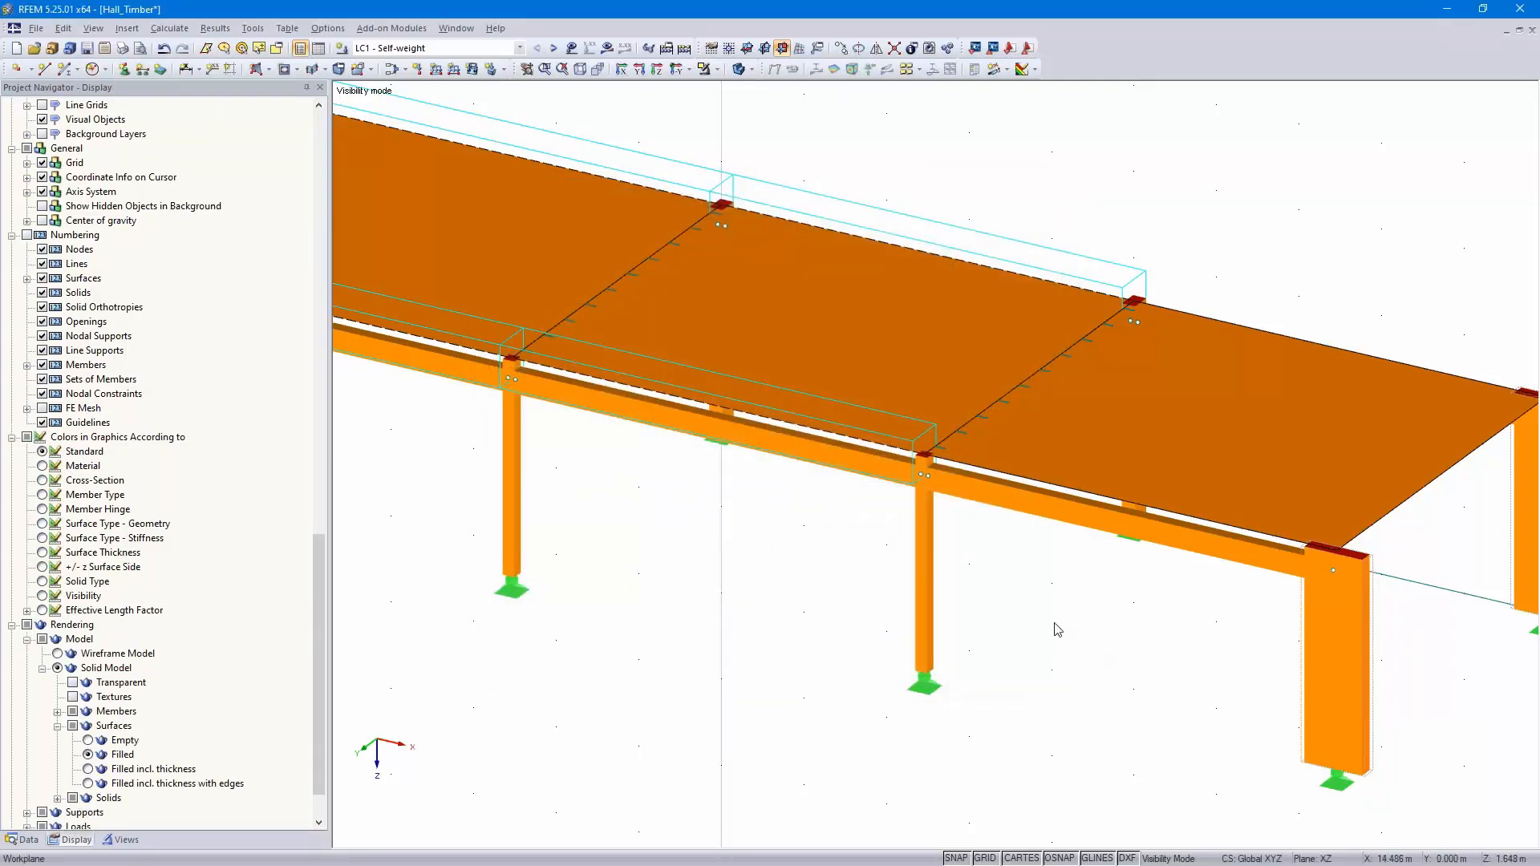
# Create a line release on the last bay's far slab edge, line 103, releasing surface 1
pyautogui.press('Return')
pyautogui.click(594, 232)
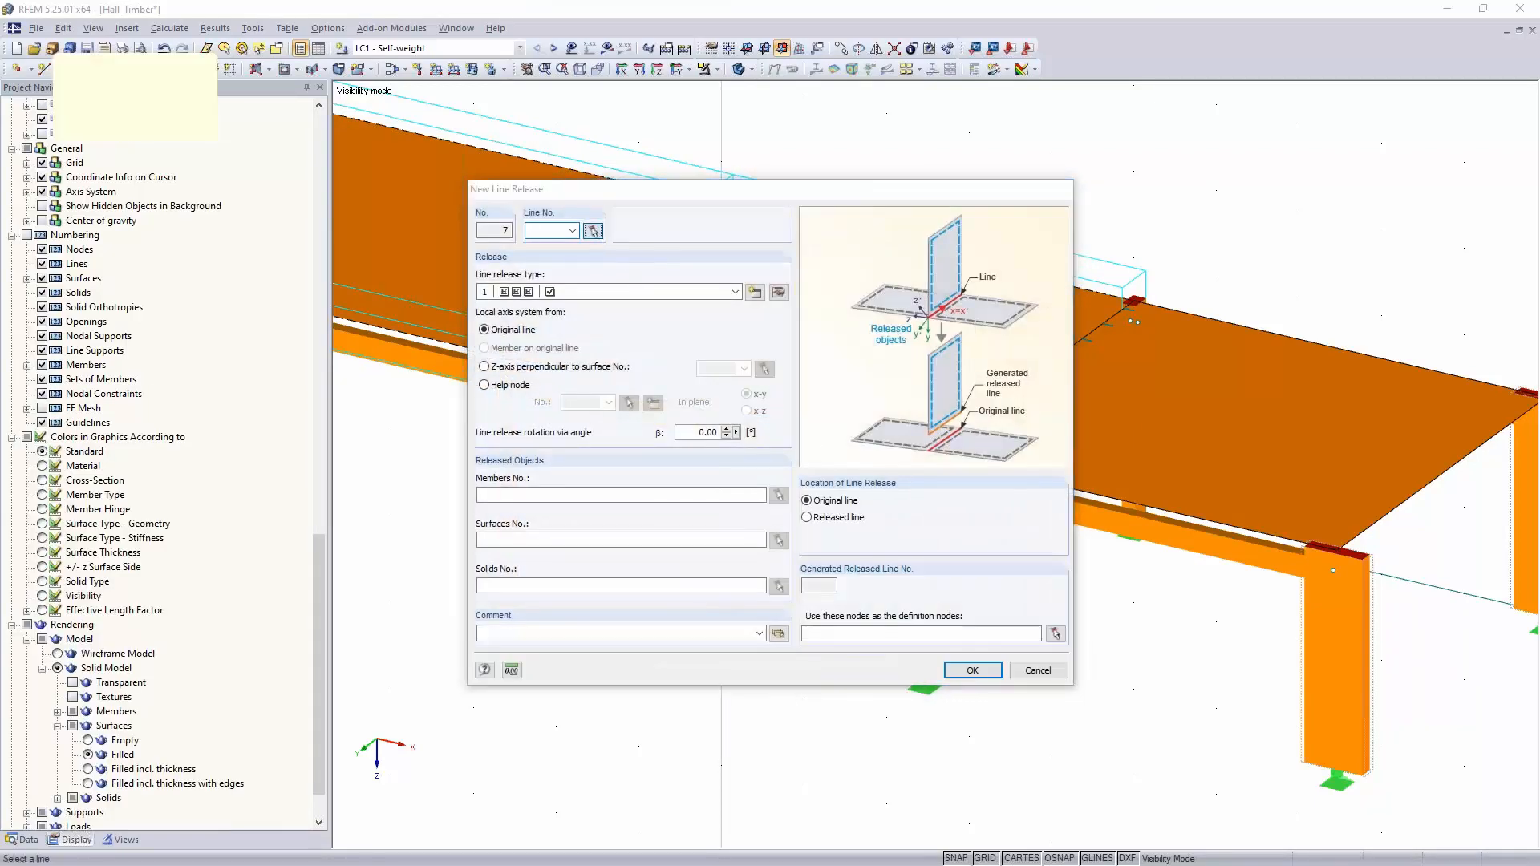
pyautogui.click(1209, 356)
pyautogui.click(581, 539)
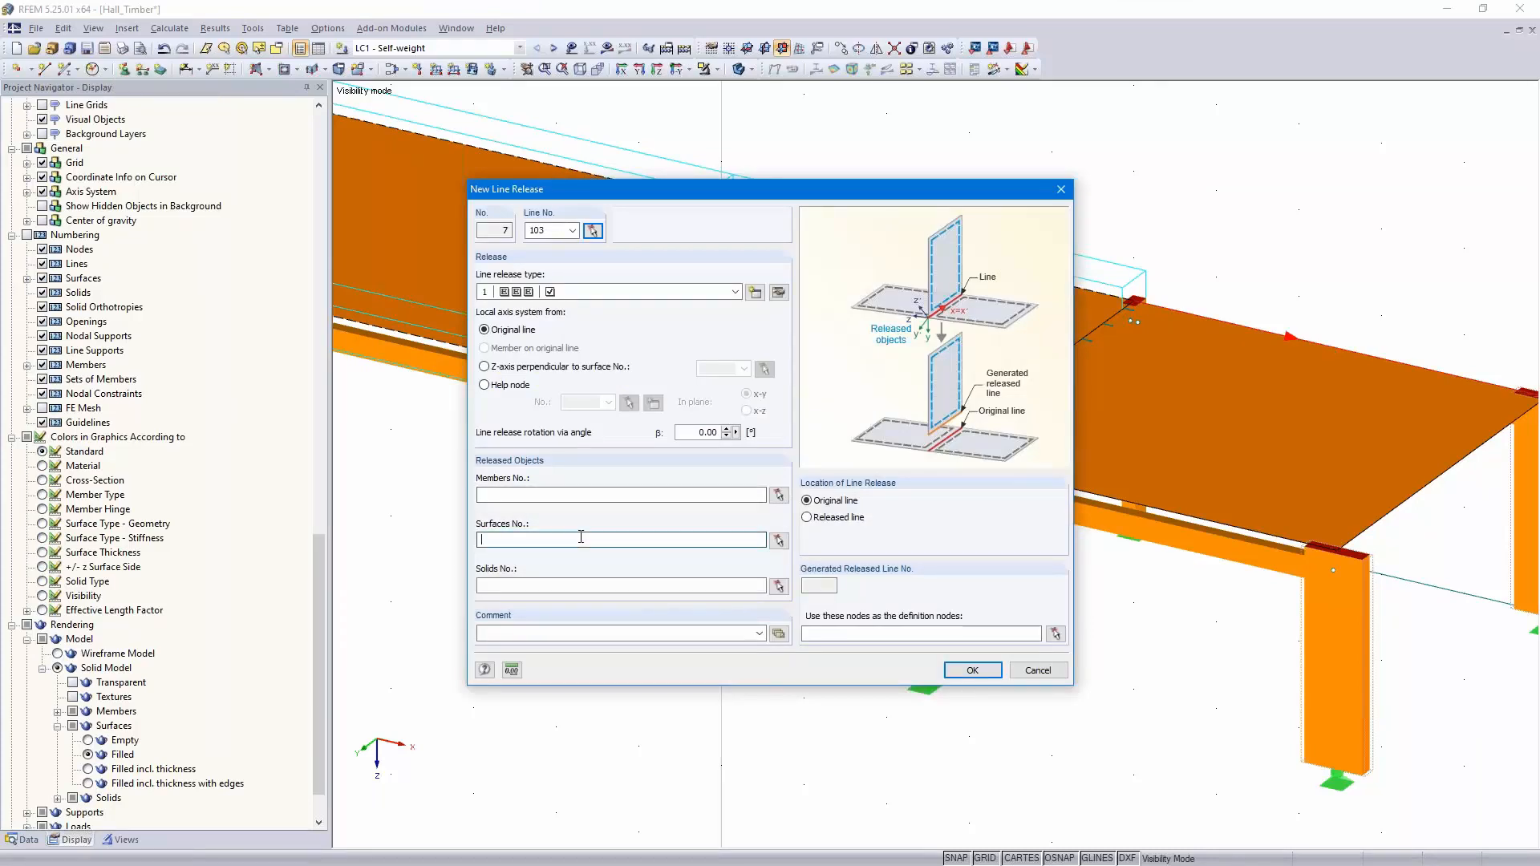
pyautogui.click(972, 671)
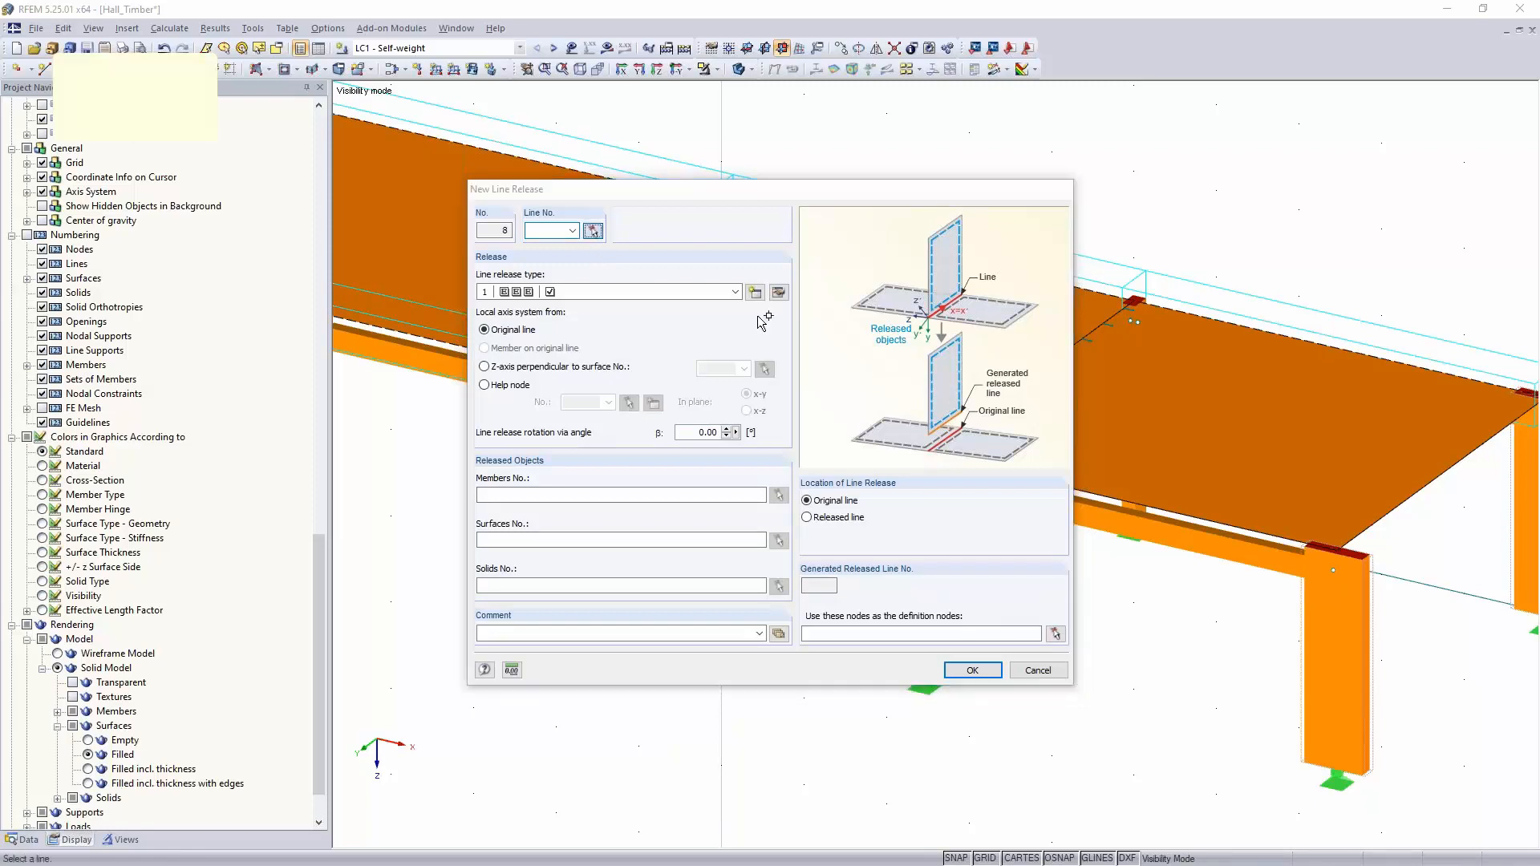
# Define a line release on the last bay's near slab edge, line 104, with surface 1 as the released surface
pyautogui.click(593, 231)
pyautogui.click(529, 618)
pyautogui.click(539, 541)
pyautogui.write('1')
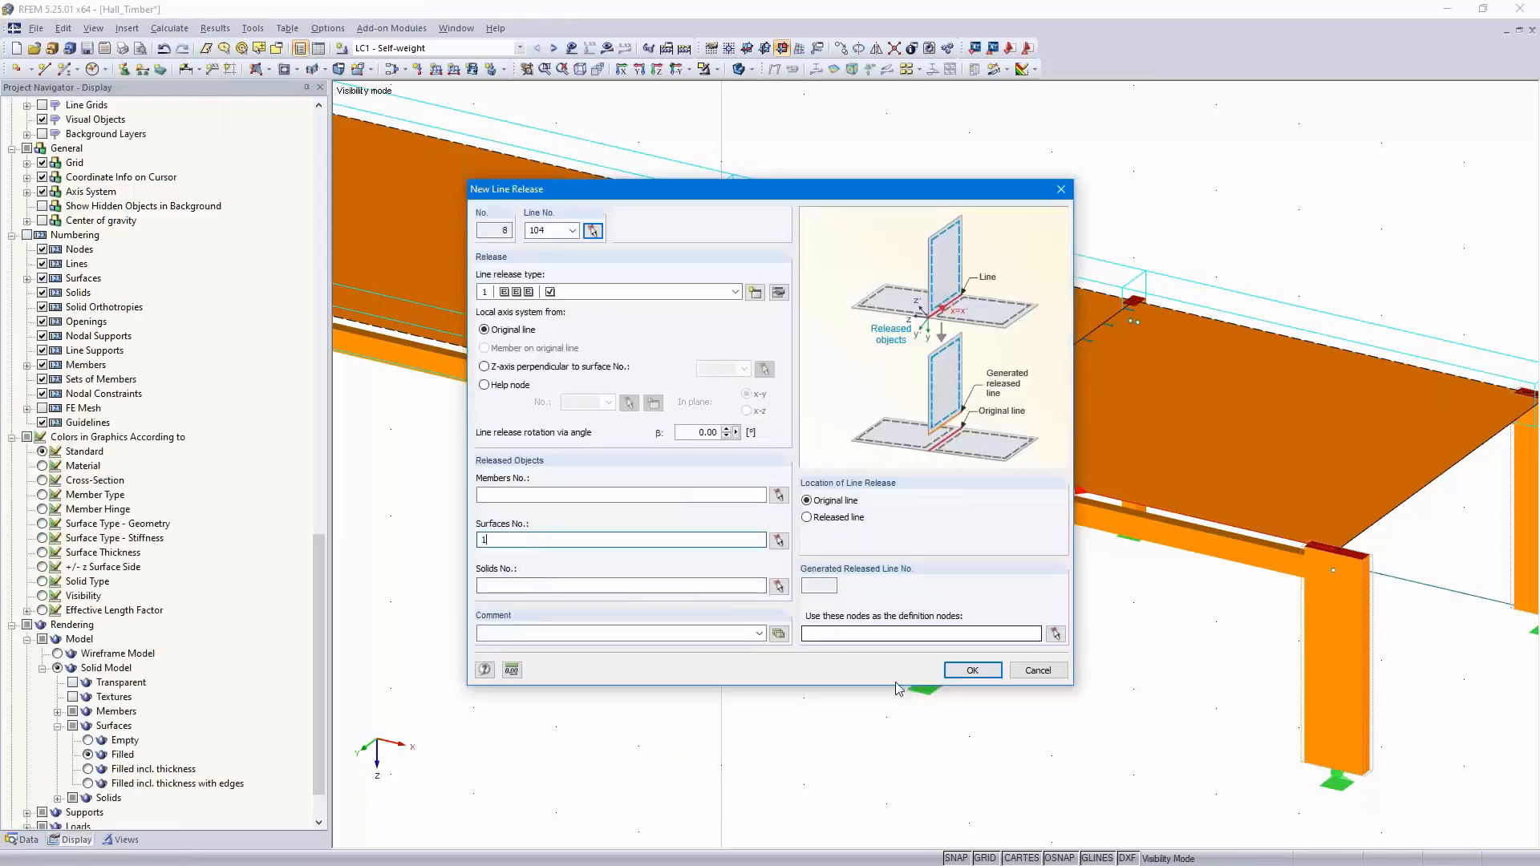
# Finish the new line release on line 104 with surface 1 as the released object
pyautogui.click(973, 671)
pyautogui.scroll(-5, 681, 746)
pyautogui.keyDown('ctrl'); pyautogui.moveTo(684, 733); pyautogui.dragTo(874, 633, button='middle'); pyautogui.keyUp('ctrl')
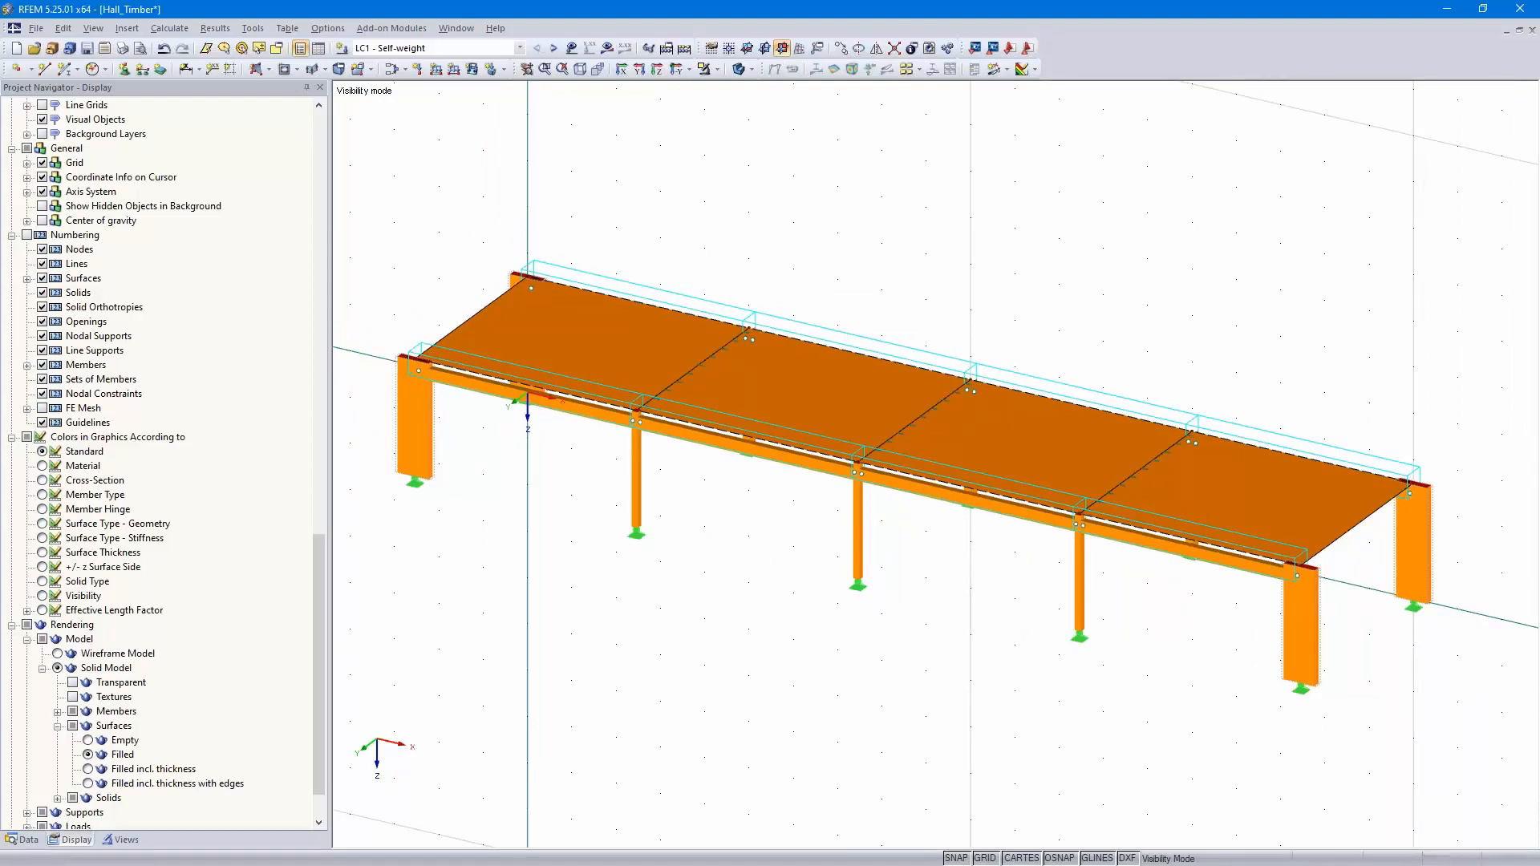
# Cancel the visibility mode to show the whole hall and switch the model to the wireframe display
pyautogui.click(718, 71)
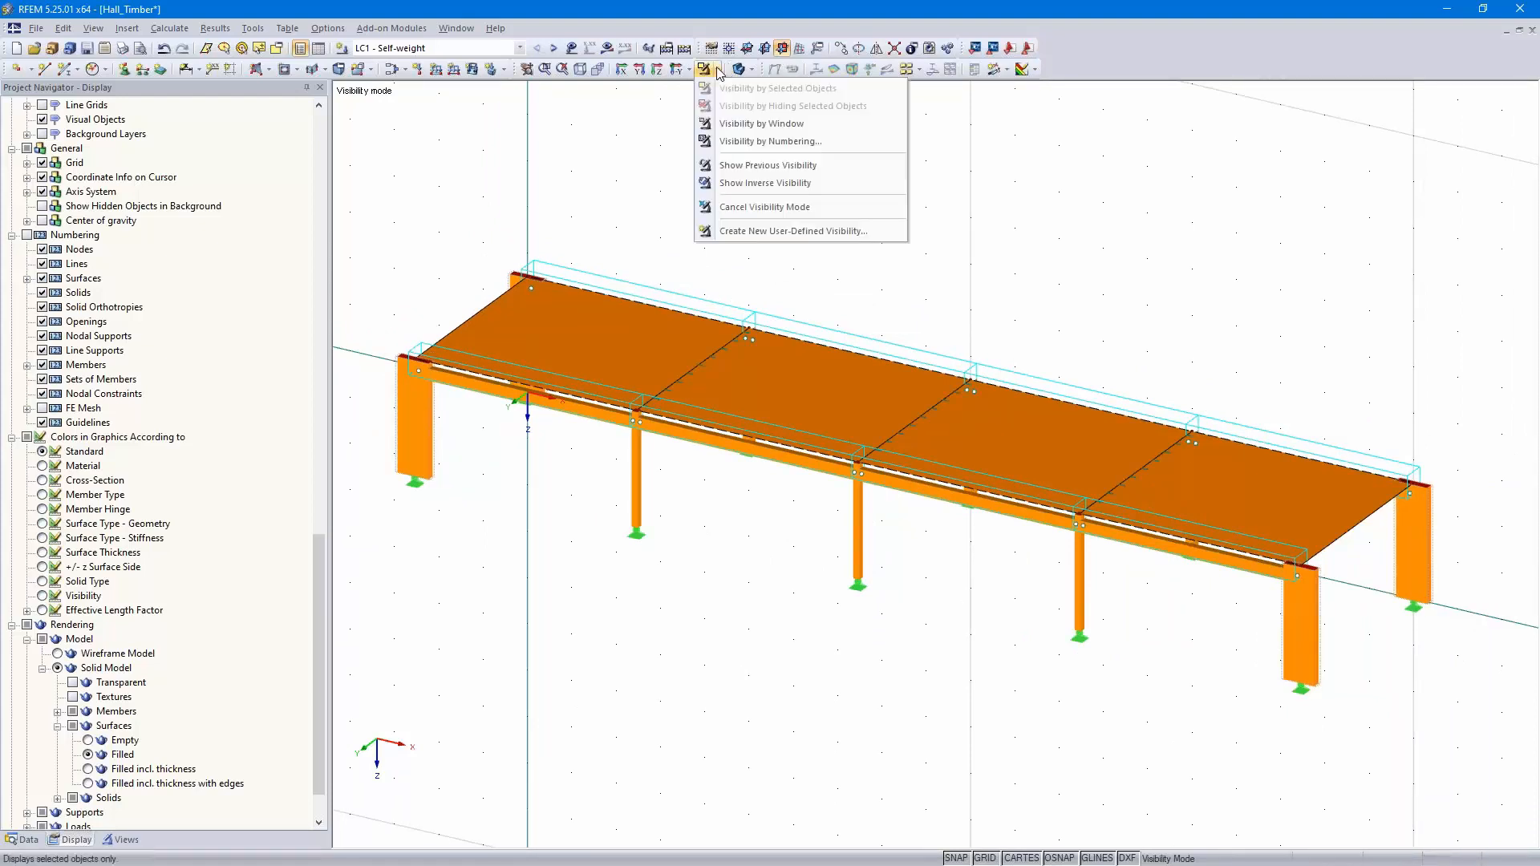
pyautogui.click(759, 207)
pyautogui.keyDown('ctrl'); pyautogui.moveTo(557, 674); pyautogui.dragTo(732, 691, button='middle'); pyautogui.keyUp('ctrl')
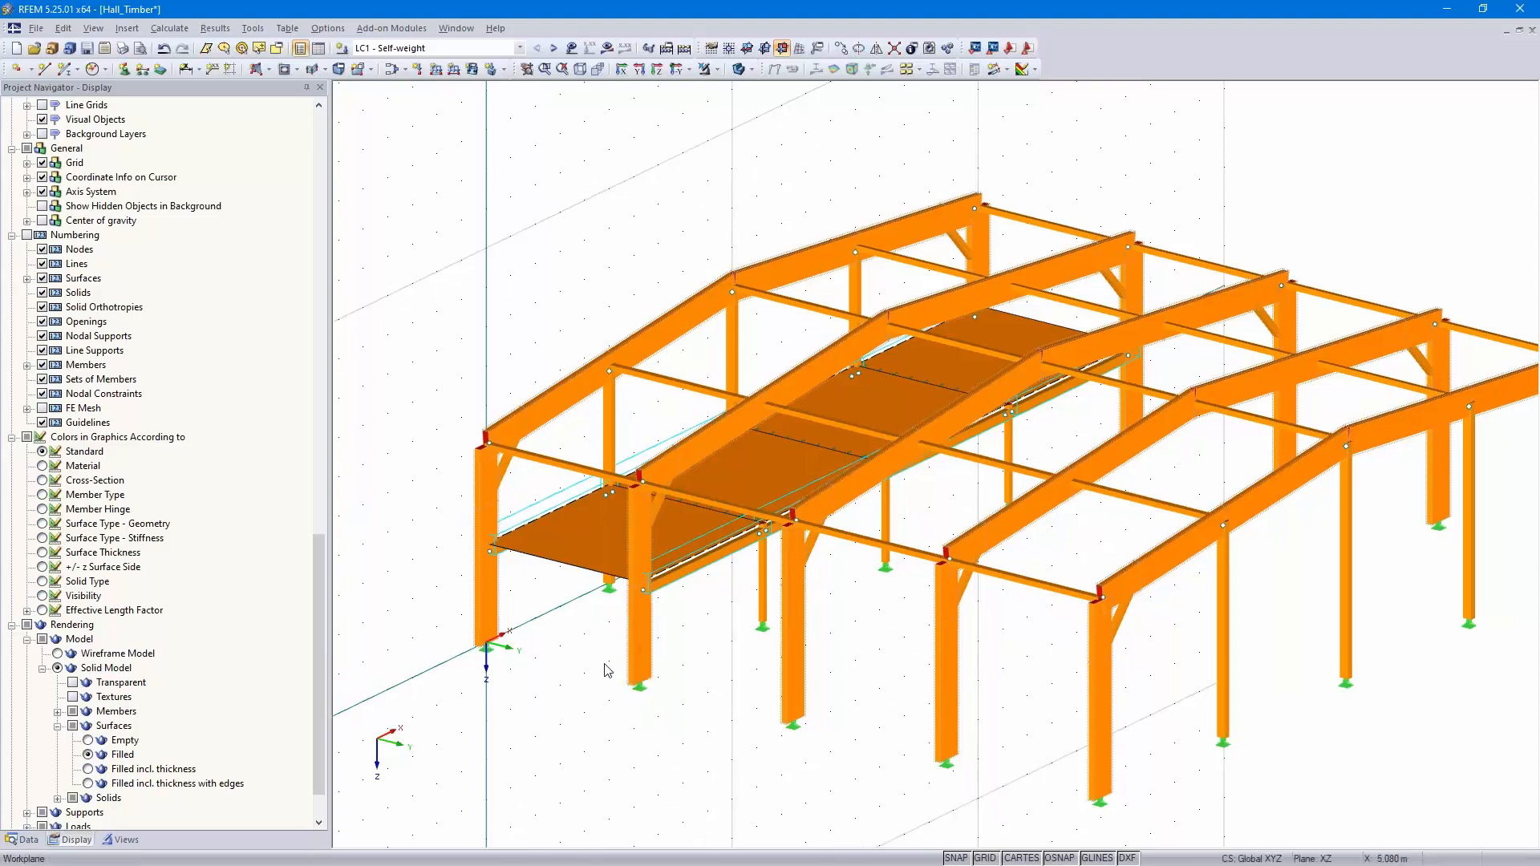
pyautogui.click(717, 69)
pyautogui.click(753, 69)
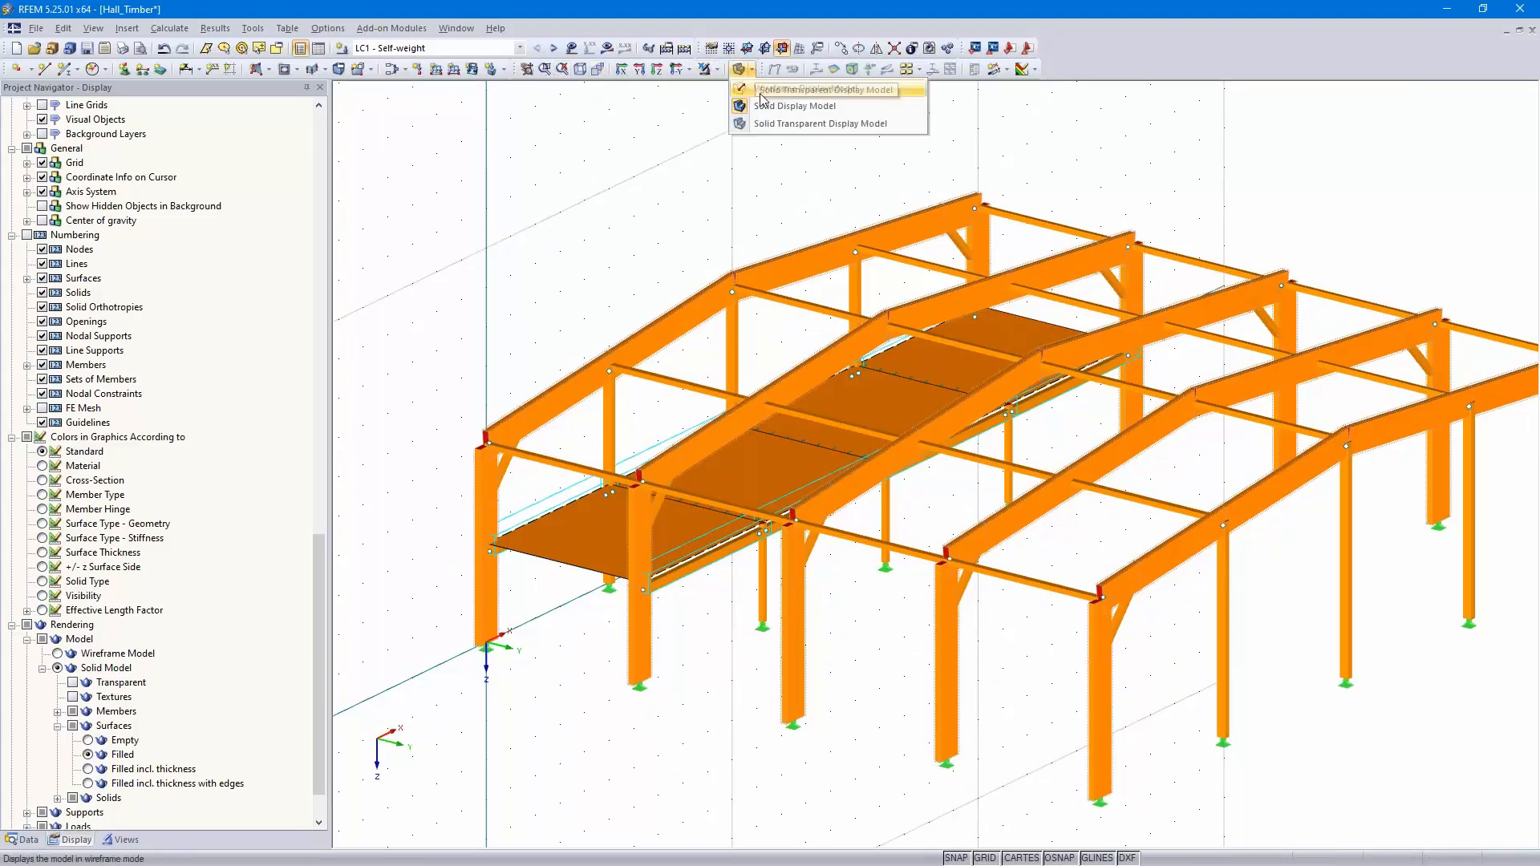
pyautogui.click(741, 88)
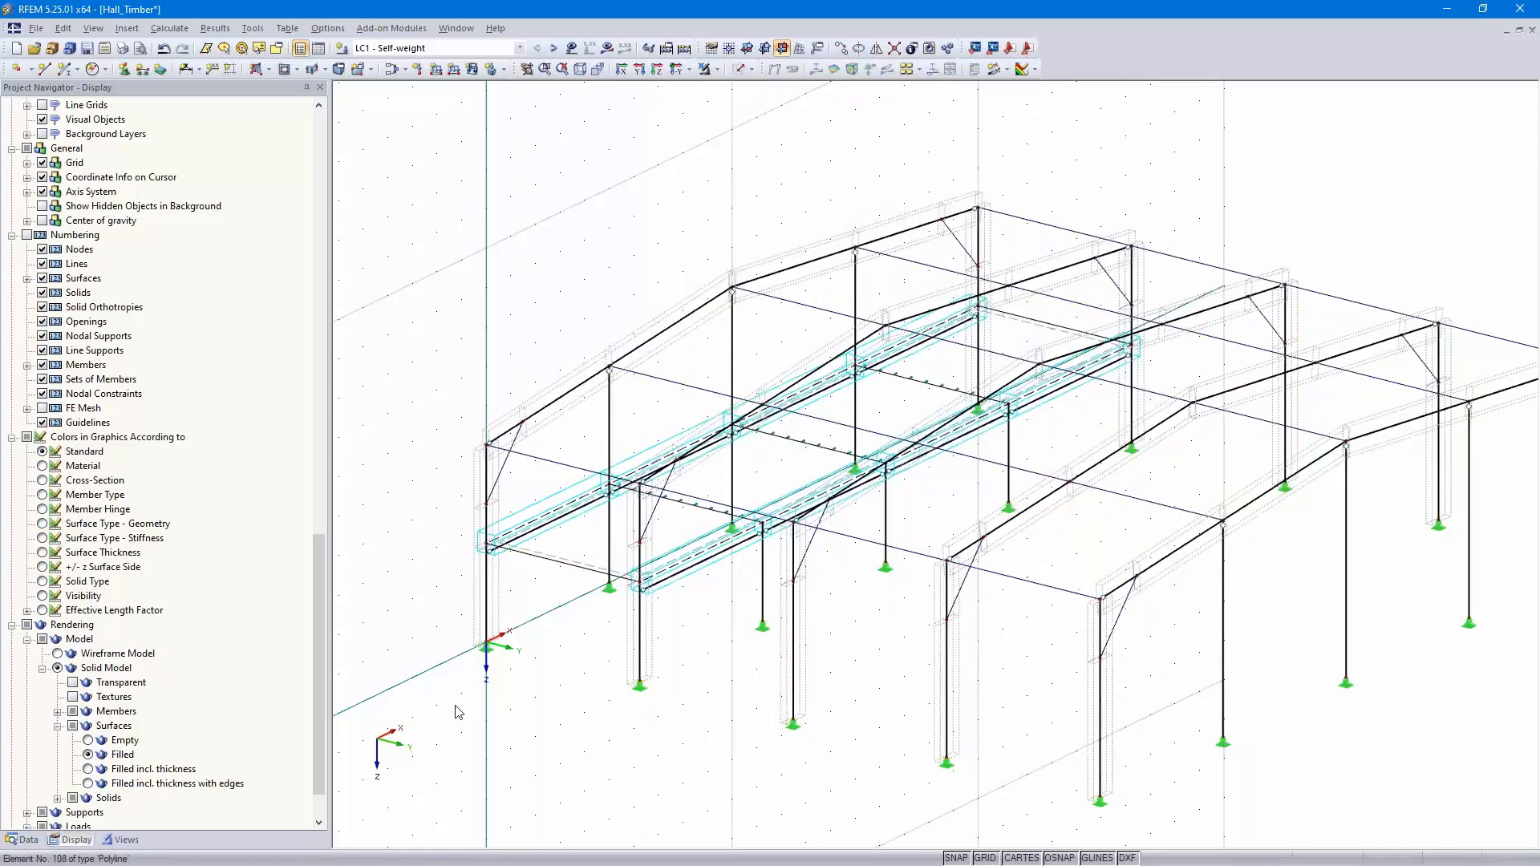
# Start a new single member for the corner bay of the hall and set its member type to Tension
pyautogui.scroll(4, 638, 692)
pyautogui.scroll(3, 638, 691)
pyautogui.moveTo(637, 691); pyautogui.dragTo(878, 698, button='middle')
pyautogui.scroll(4, 784, 673)
pyautogui.moveTo(783, 672); pyautogui.dragTo(781, 769, button='middle')
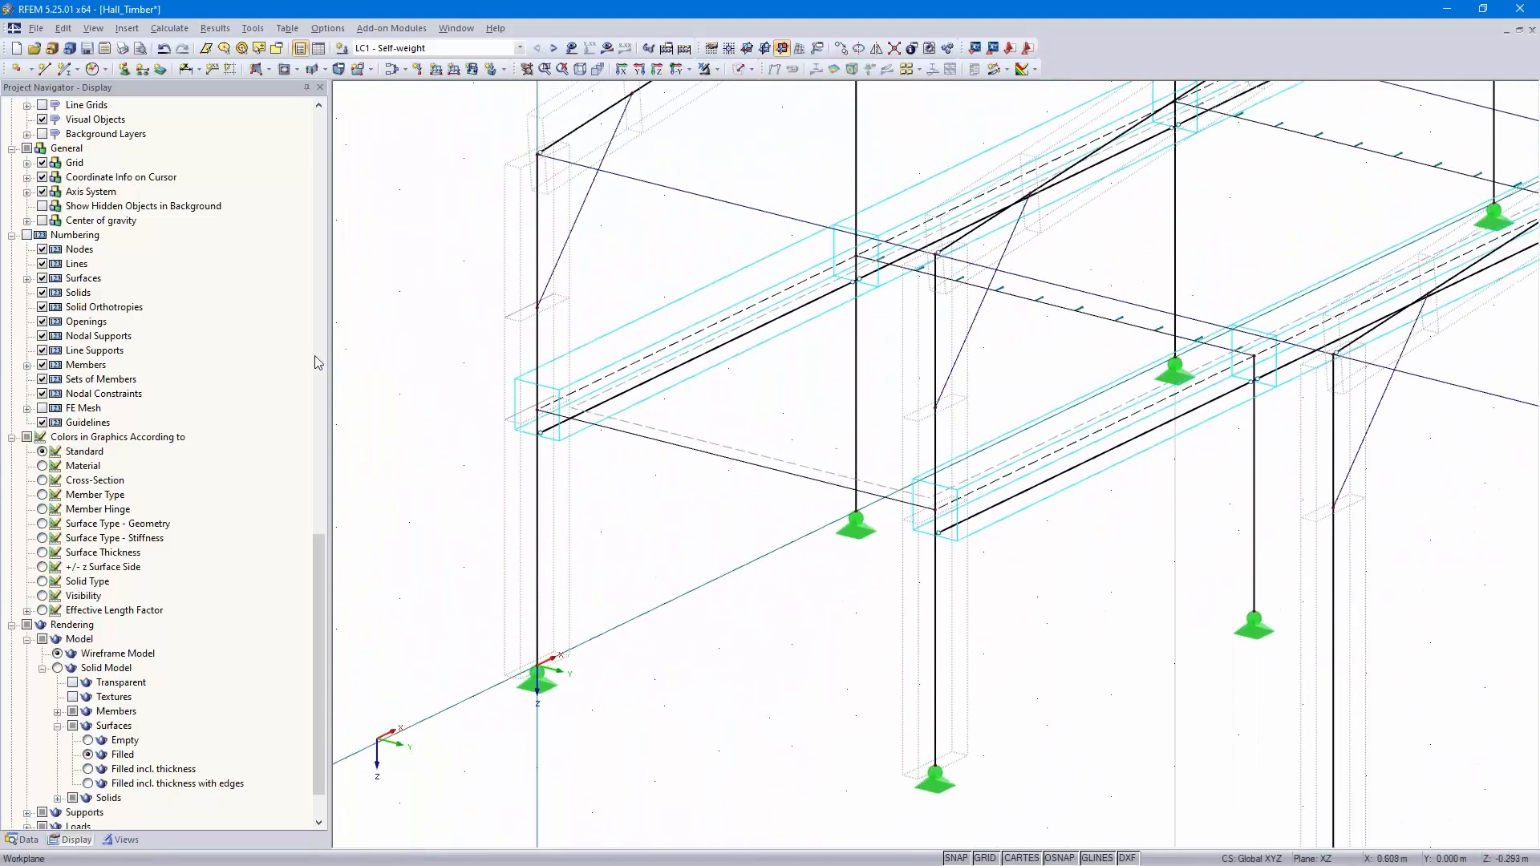
pyautogui.click(67, 69)
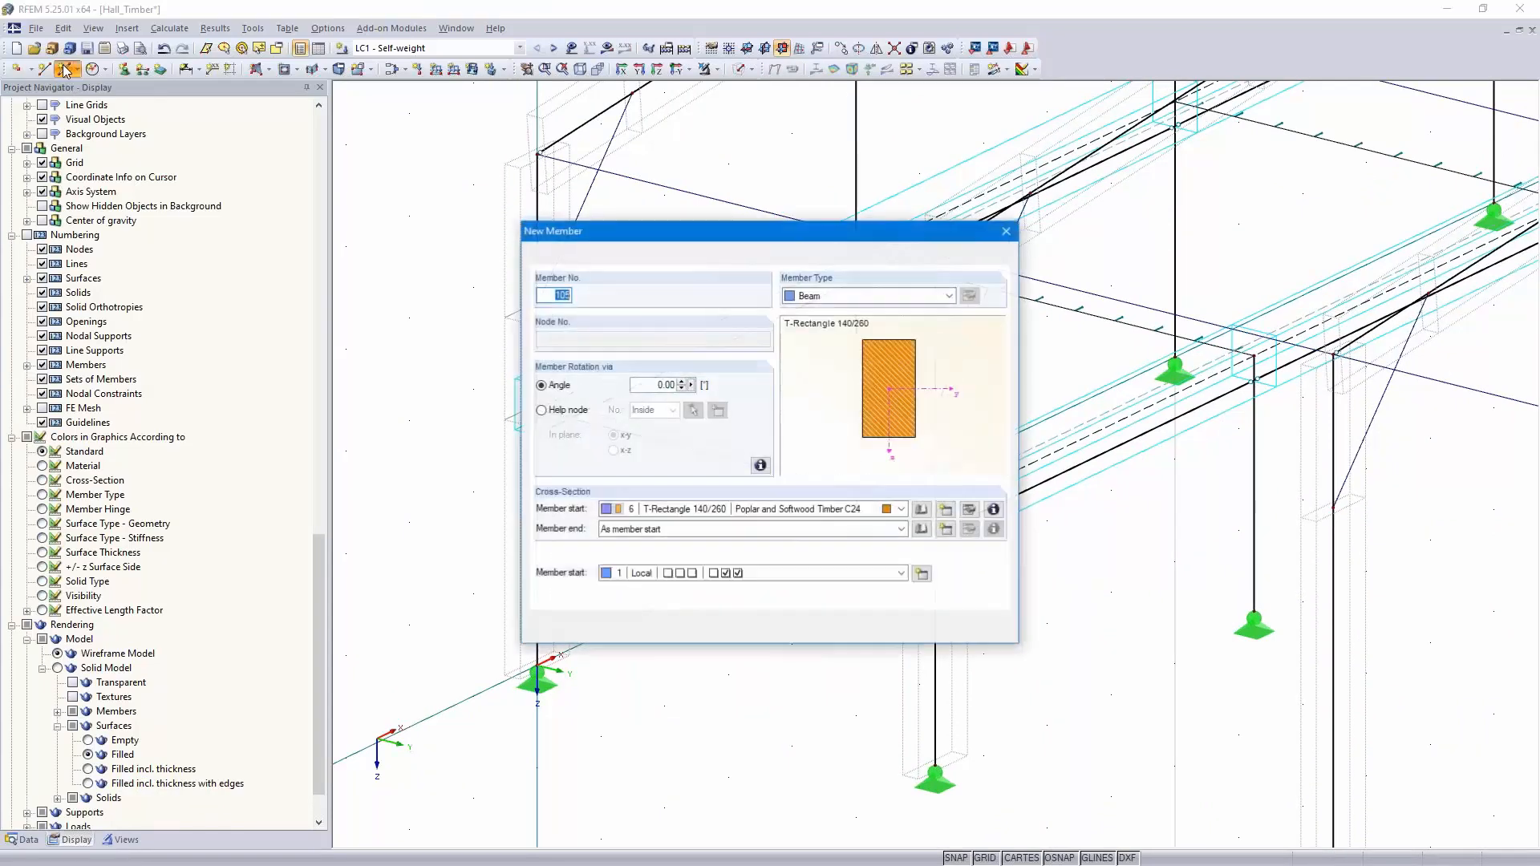
pyautogui.click(946, 299)
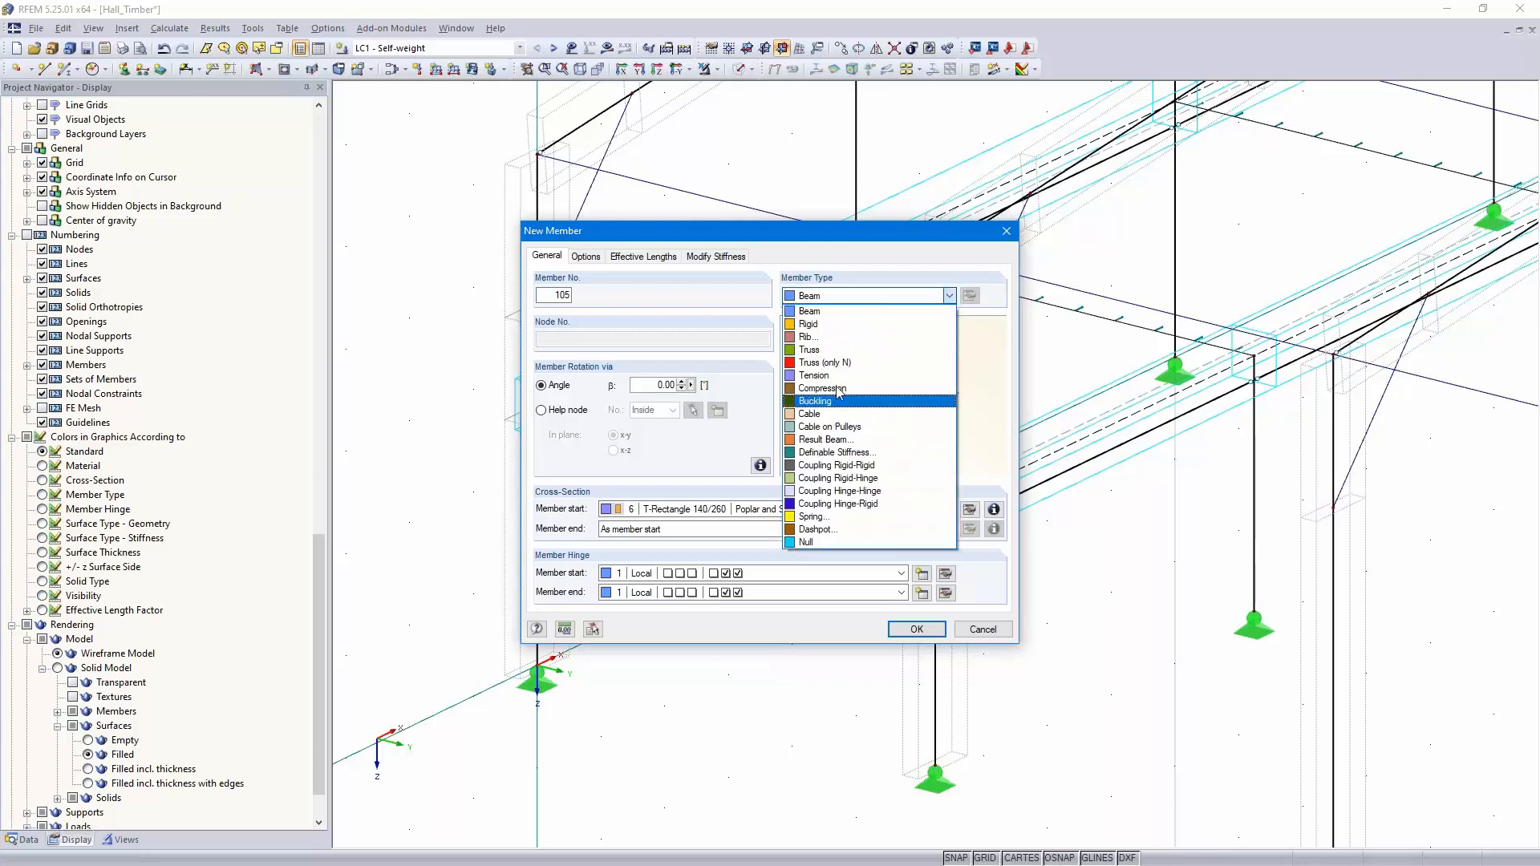
pyautogui.click(826, 375)
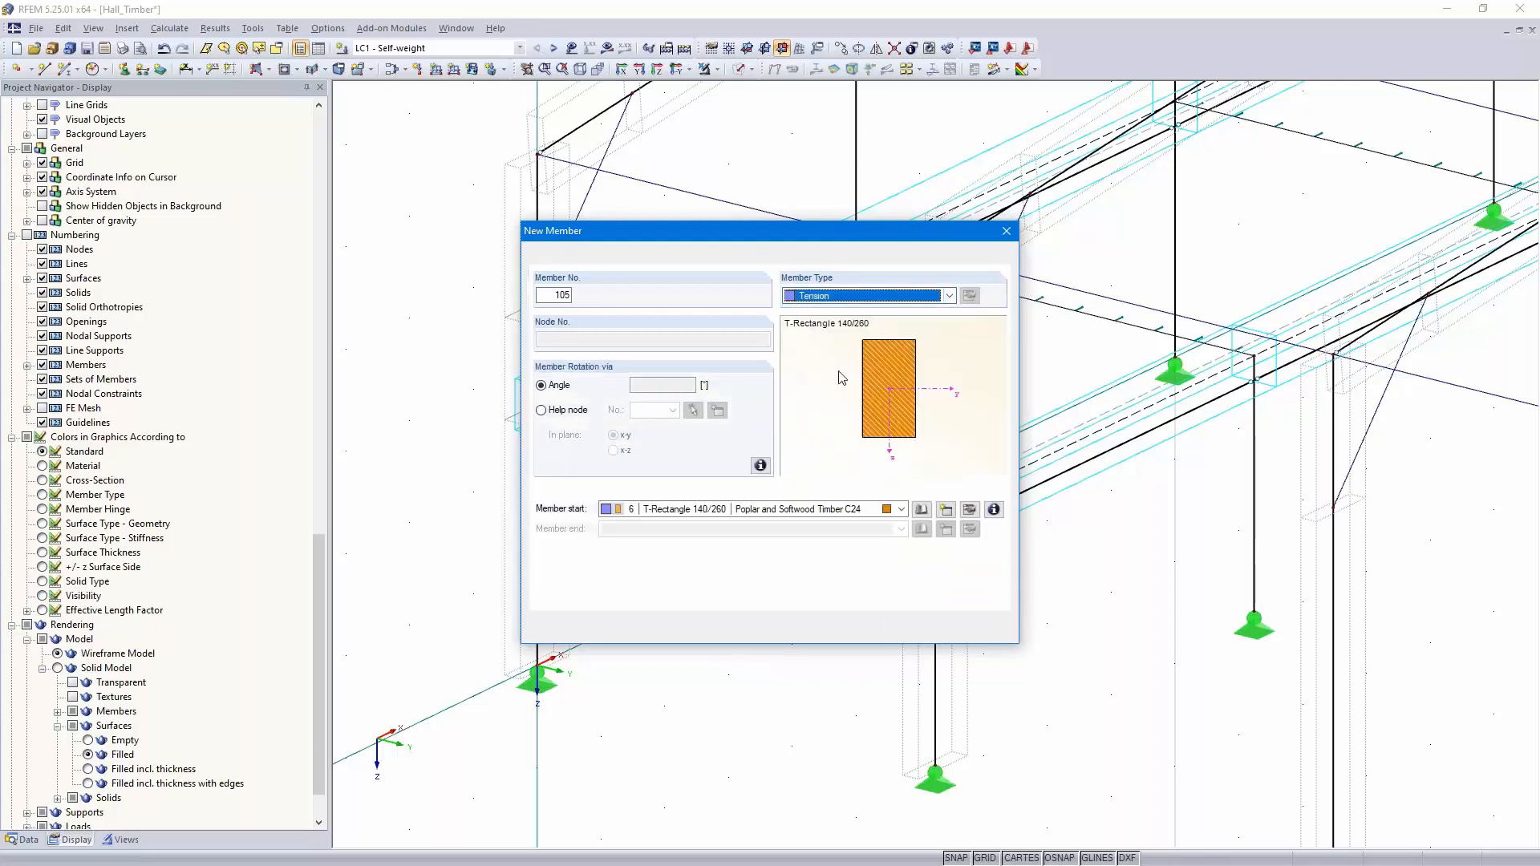
# Assign the solid round section RD 16 in Steel S 235 to the tension member and accept the member settings
pyautogui.click(921, 510)
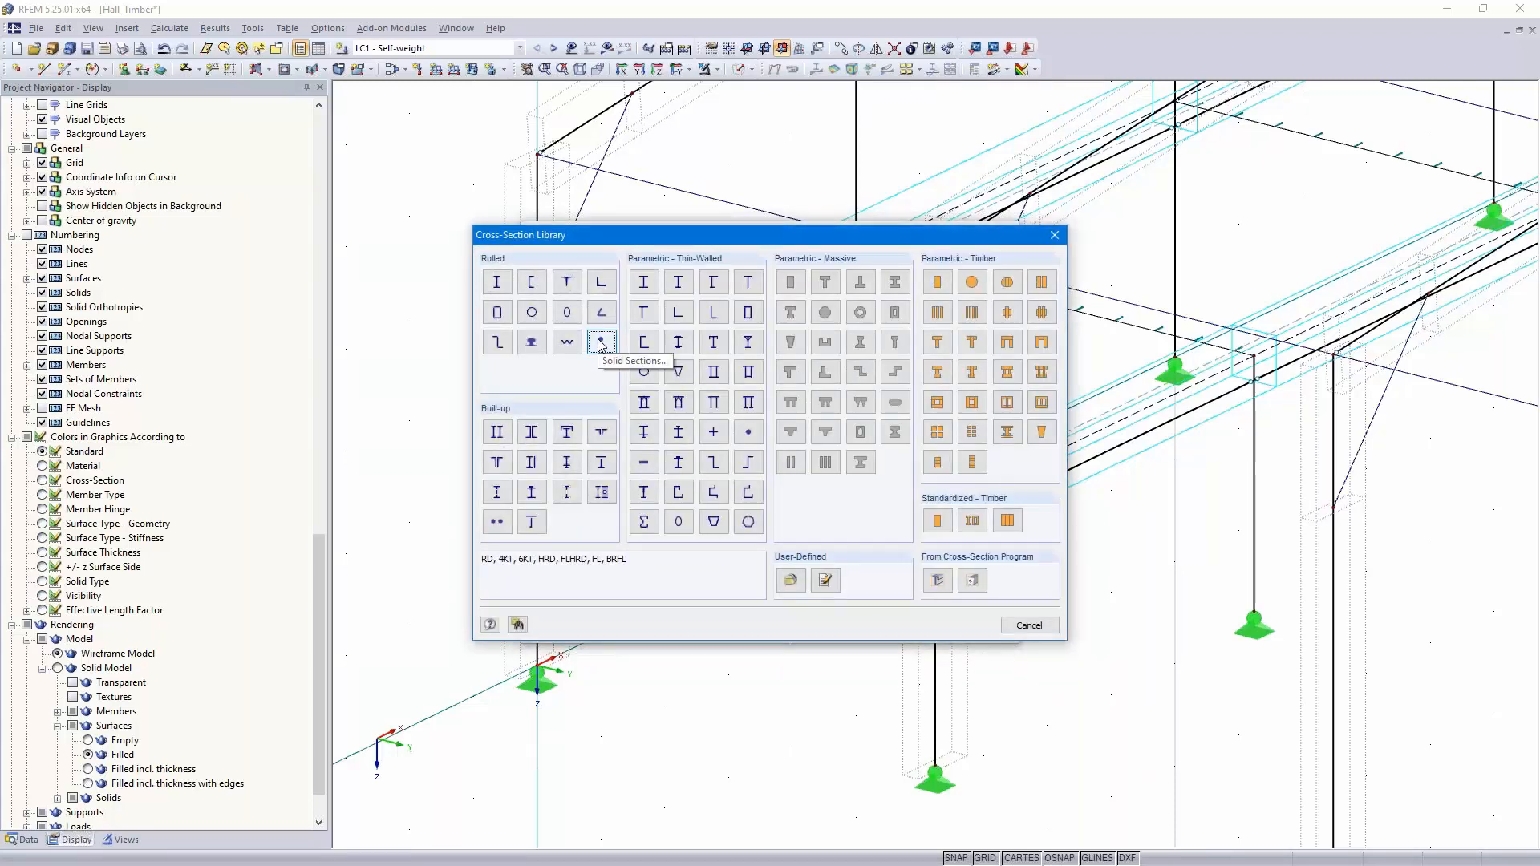
pyautogui.click(601, 343)
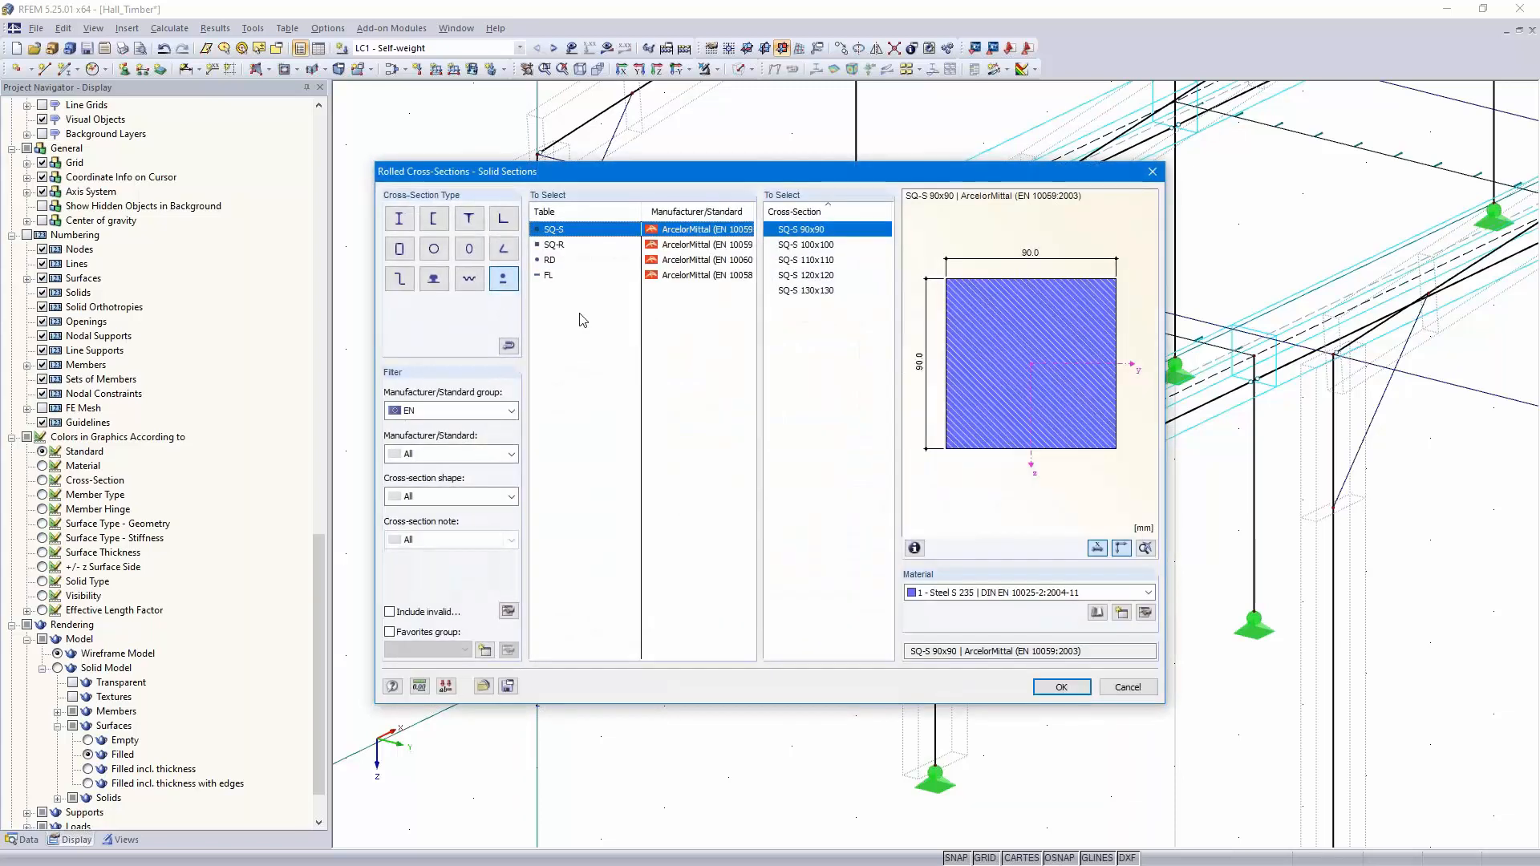
pyautogui.click(550, 262)
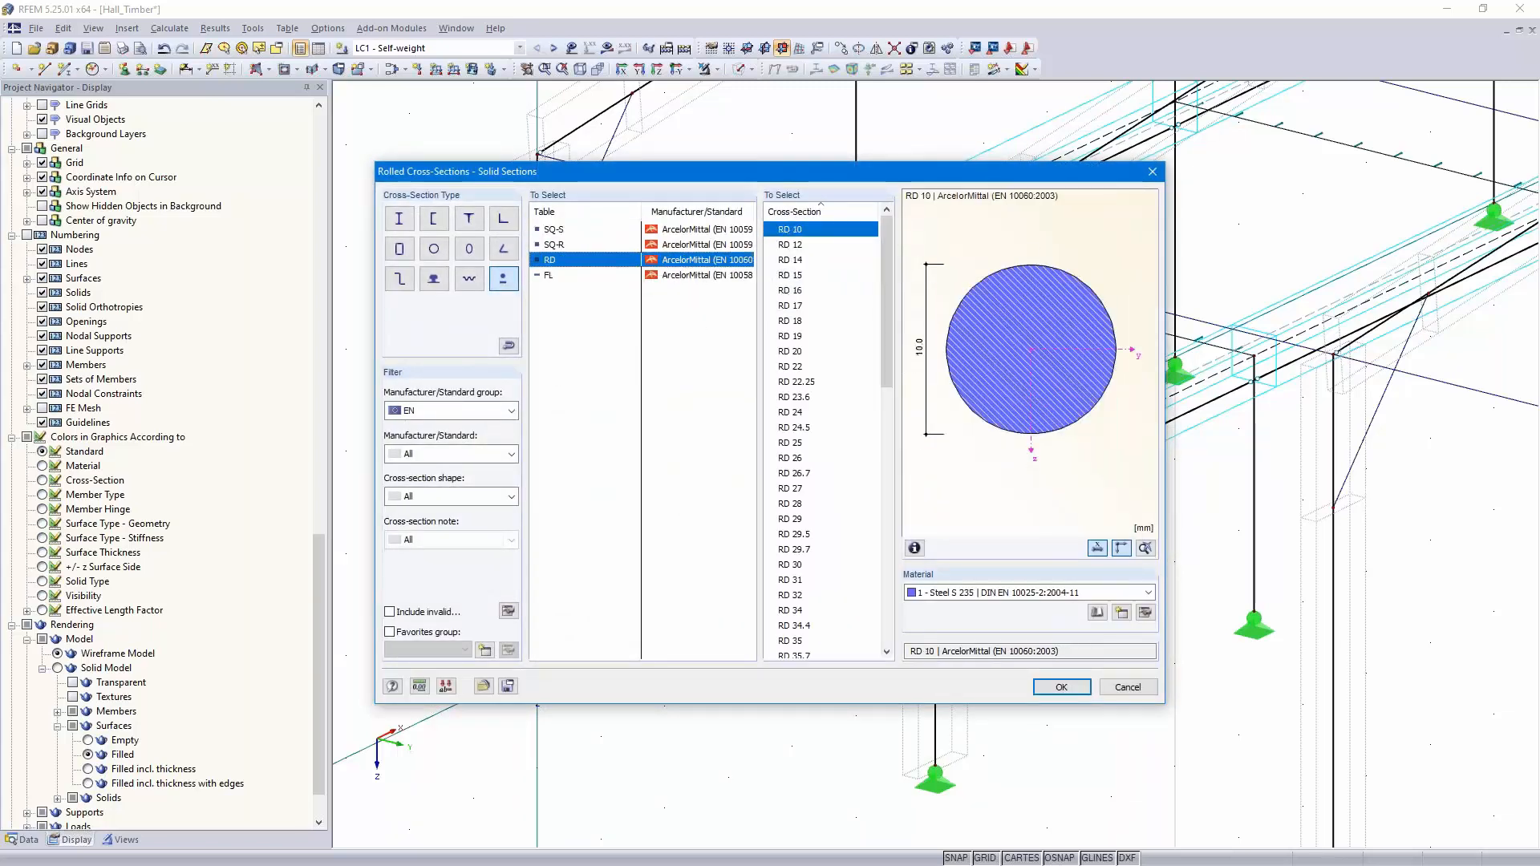
pyautogui.click(797, 294)
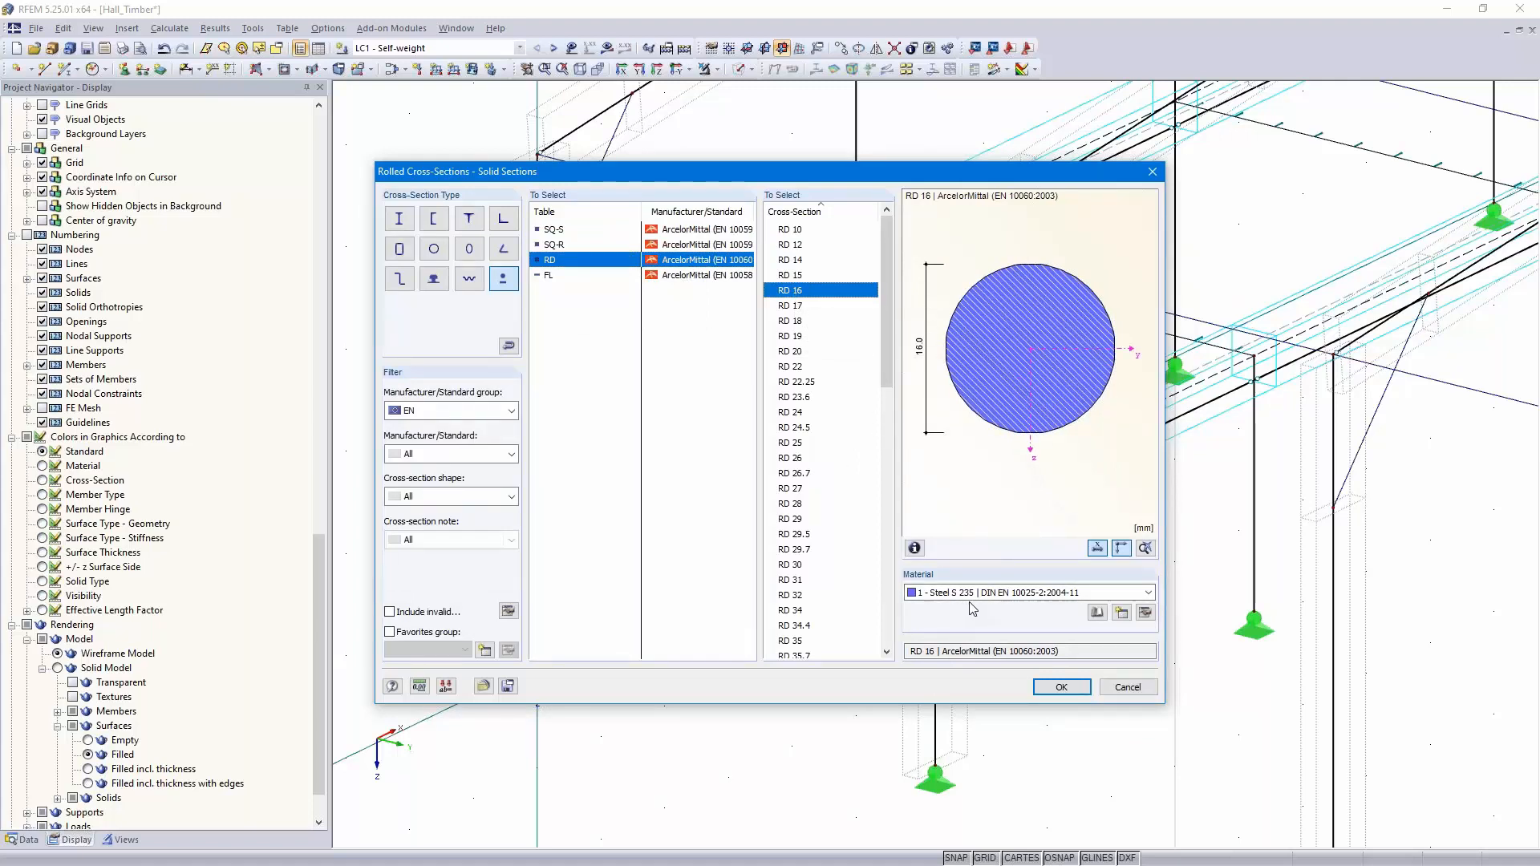
pyautogui.click(1062, 687)
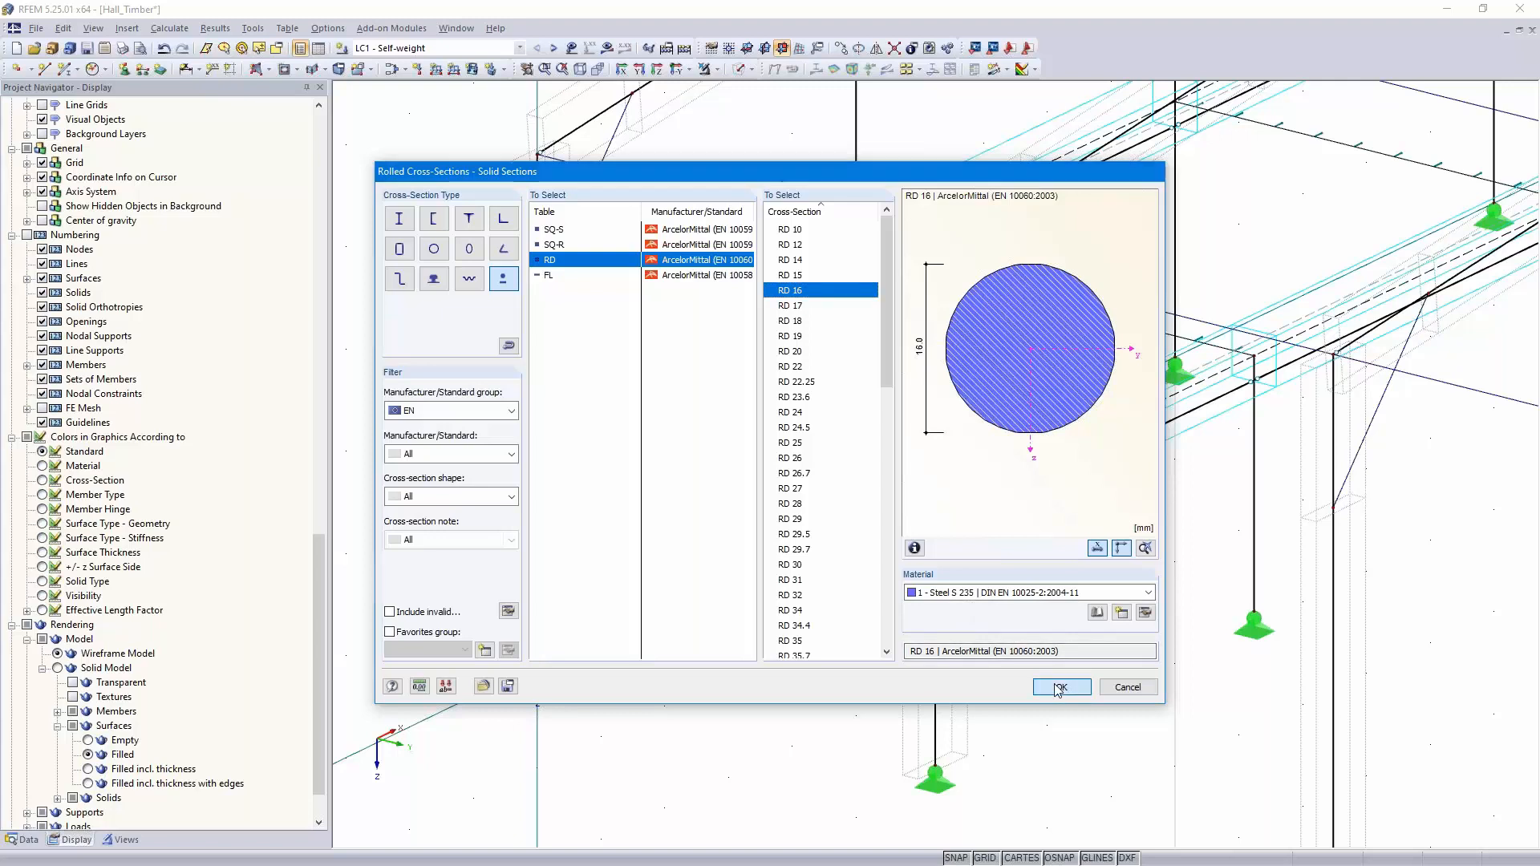
pyautogui.click(916, 630)
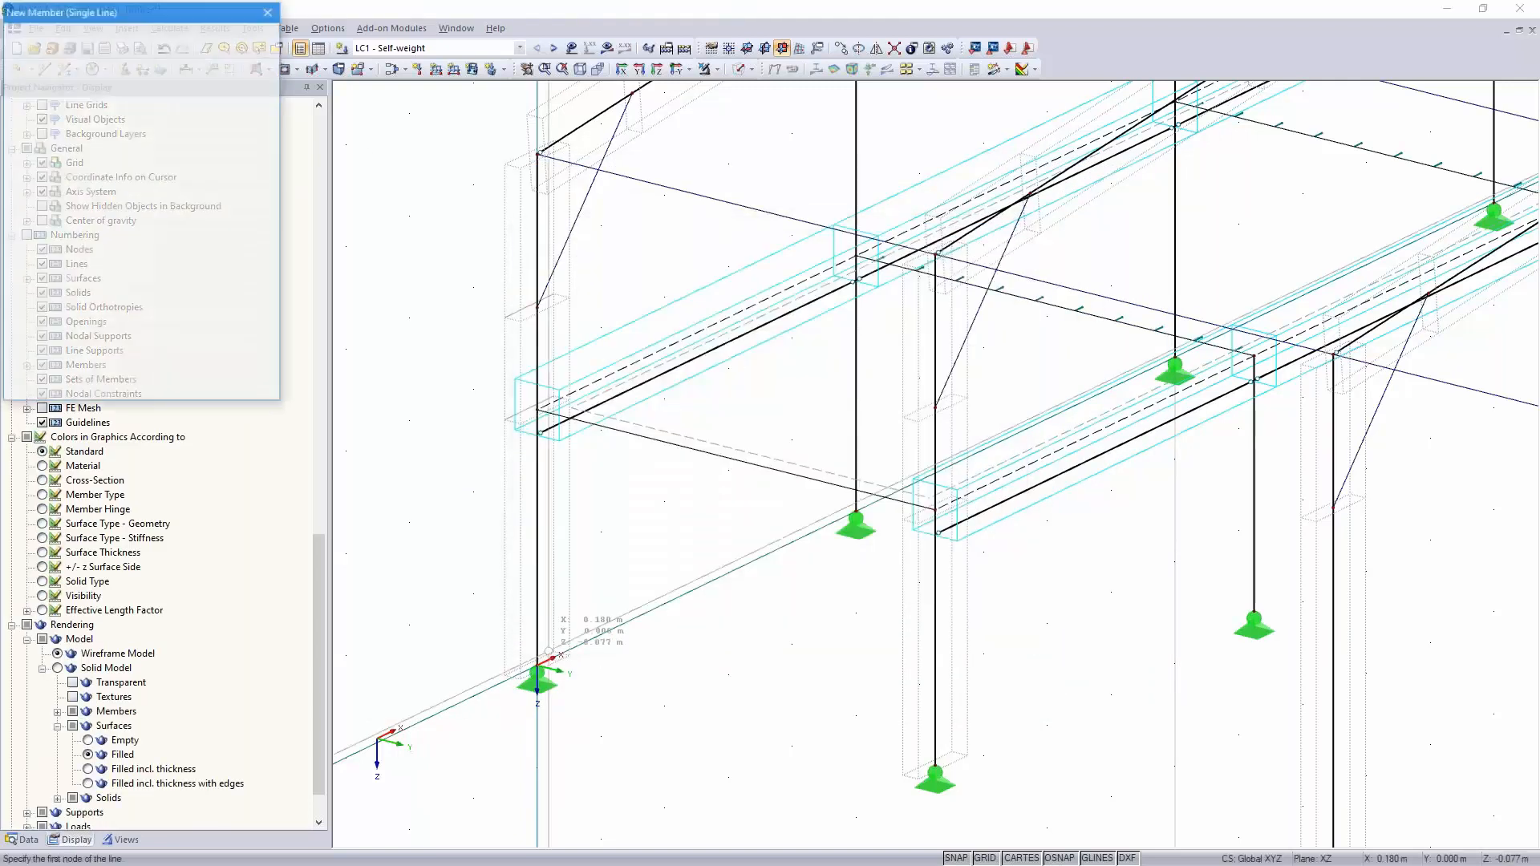
# Draw two crossing tension members in the lower wall bay, from column-foot node 1 to node 82 and from column-foot node 6 to node 80
pyautogui.click(538, 666)
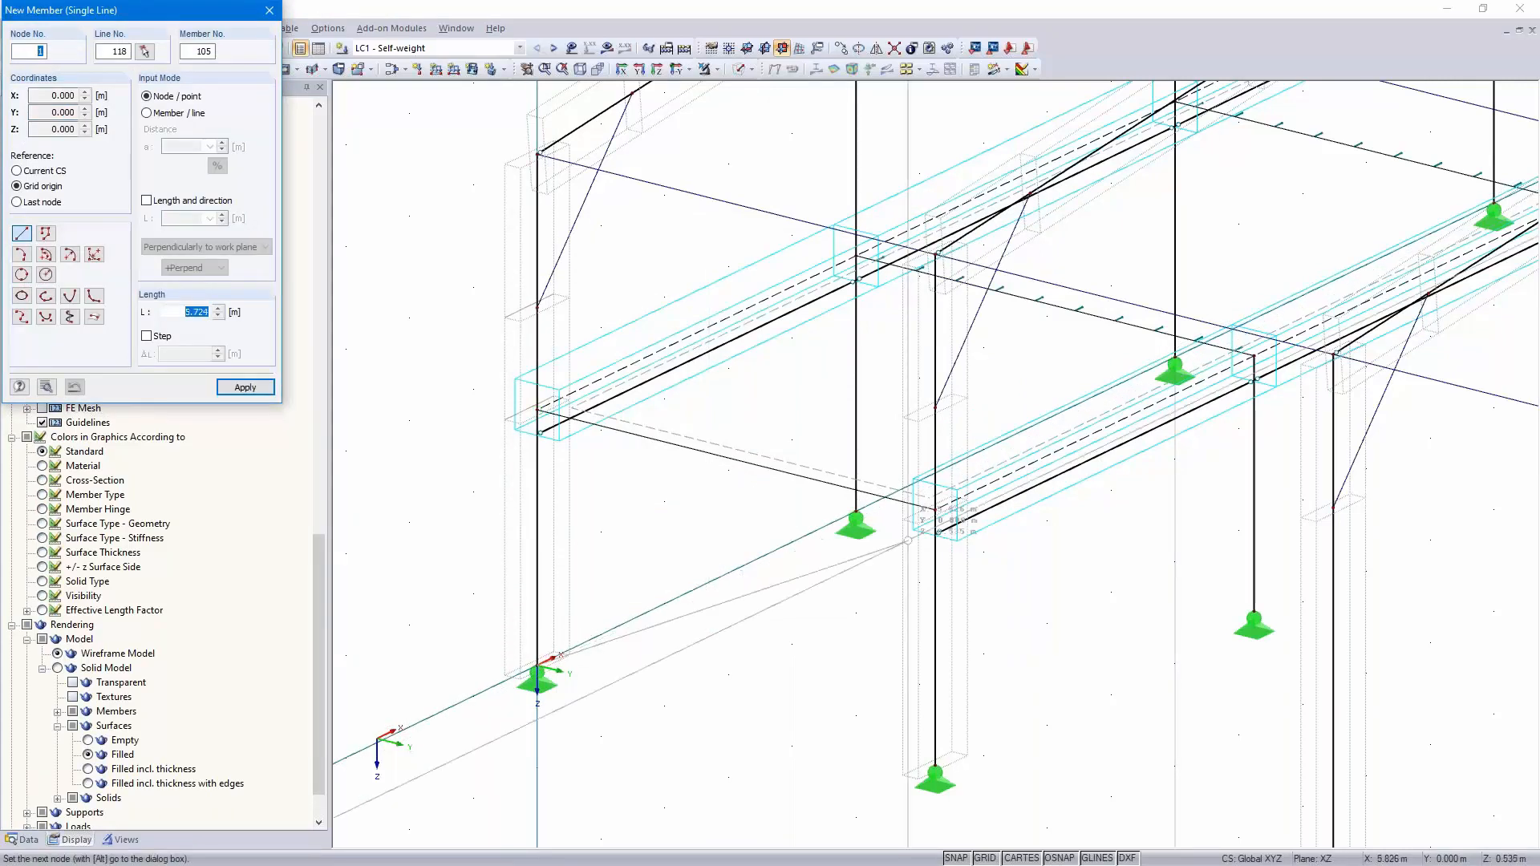
pyautogui.click(935, 510)
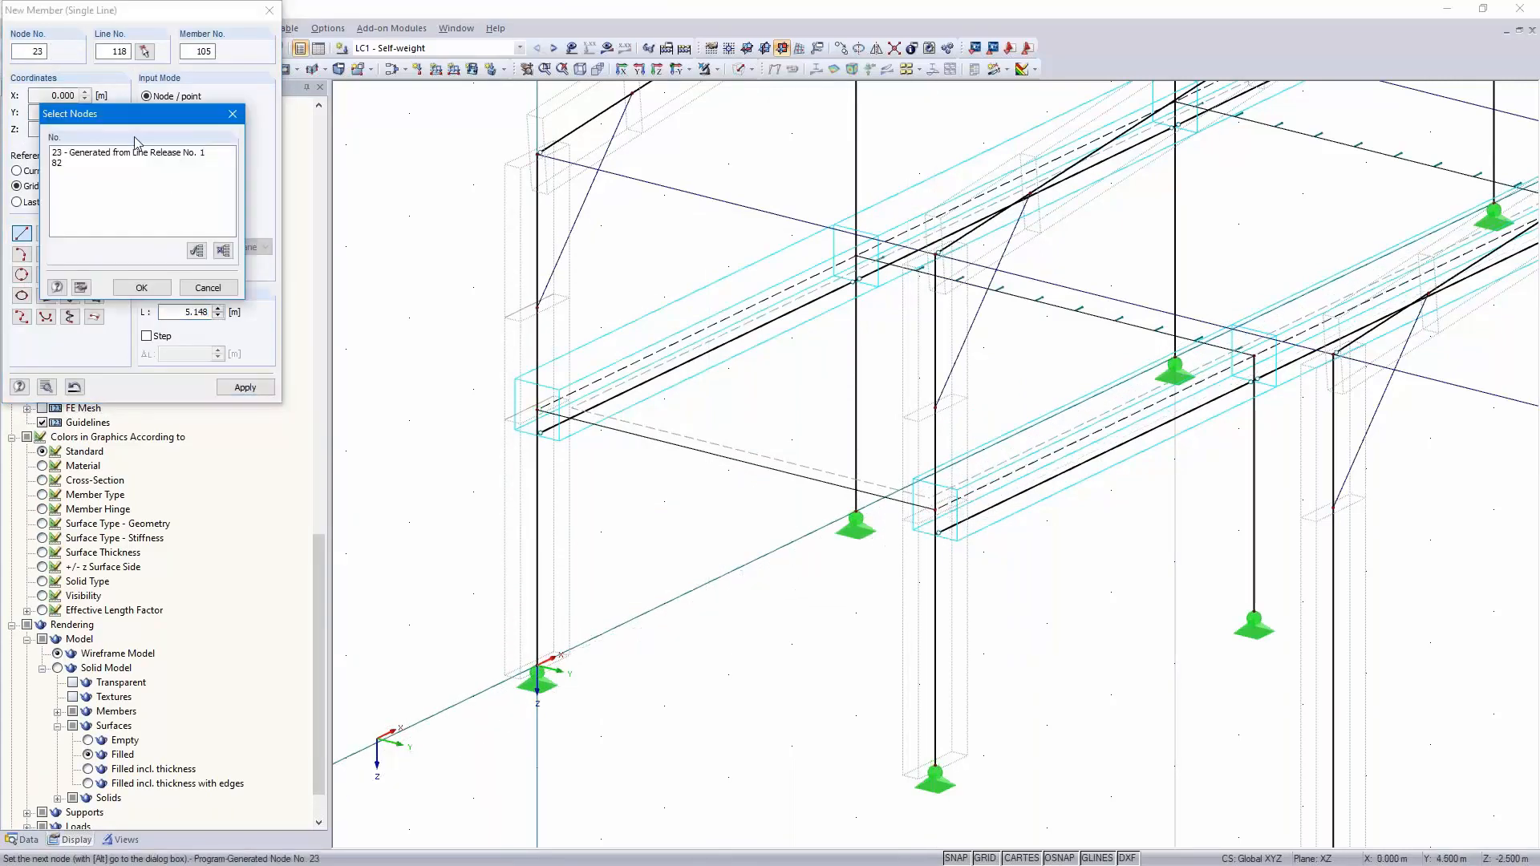
pyautogui.moveTo(133, 120); pyautogui.dragTo(1158, 385)
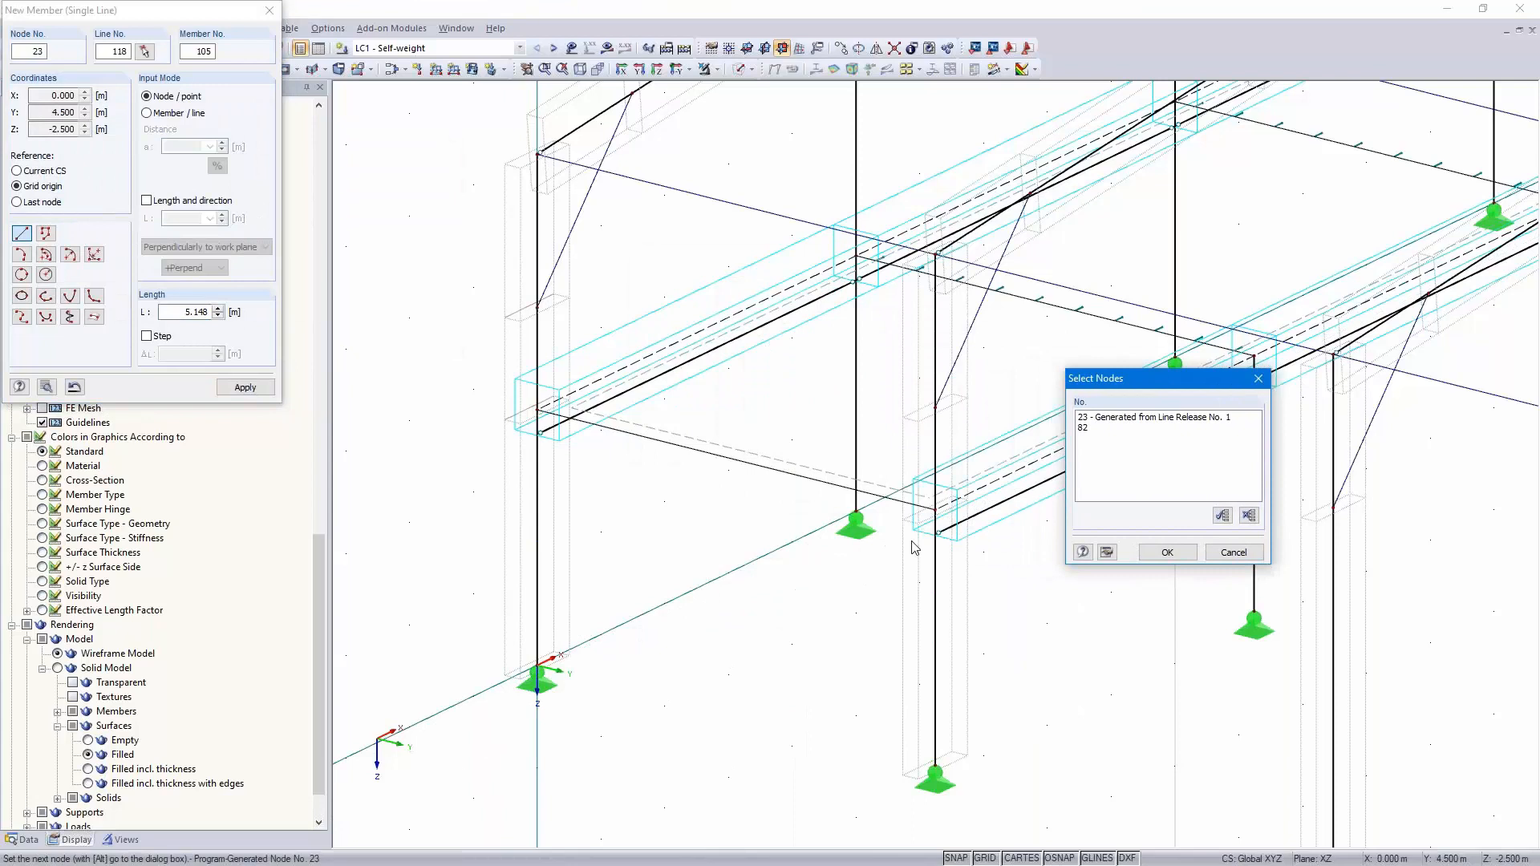
pyautogui.click(1087, 428)
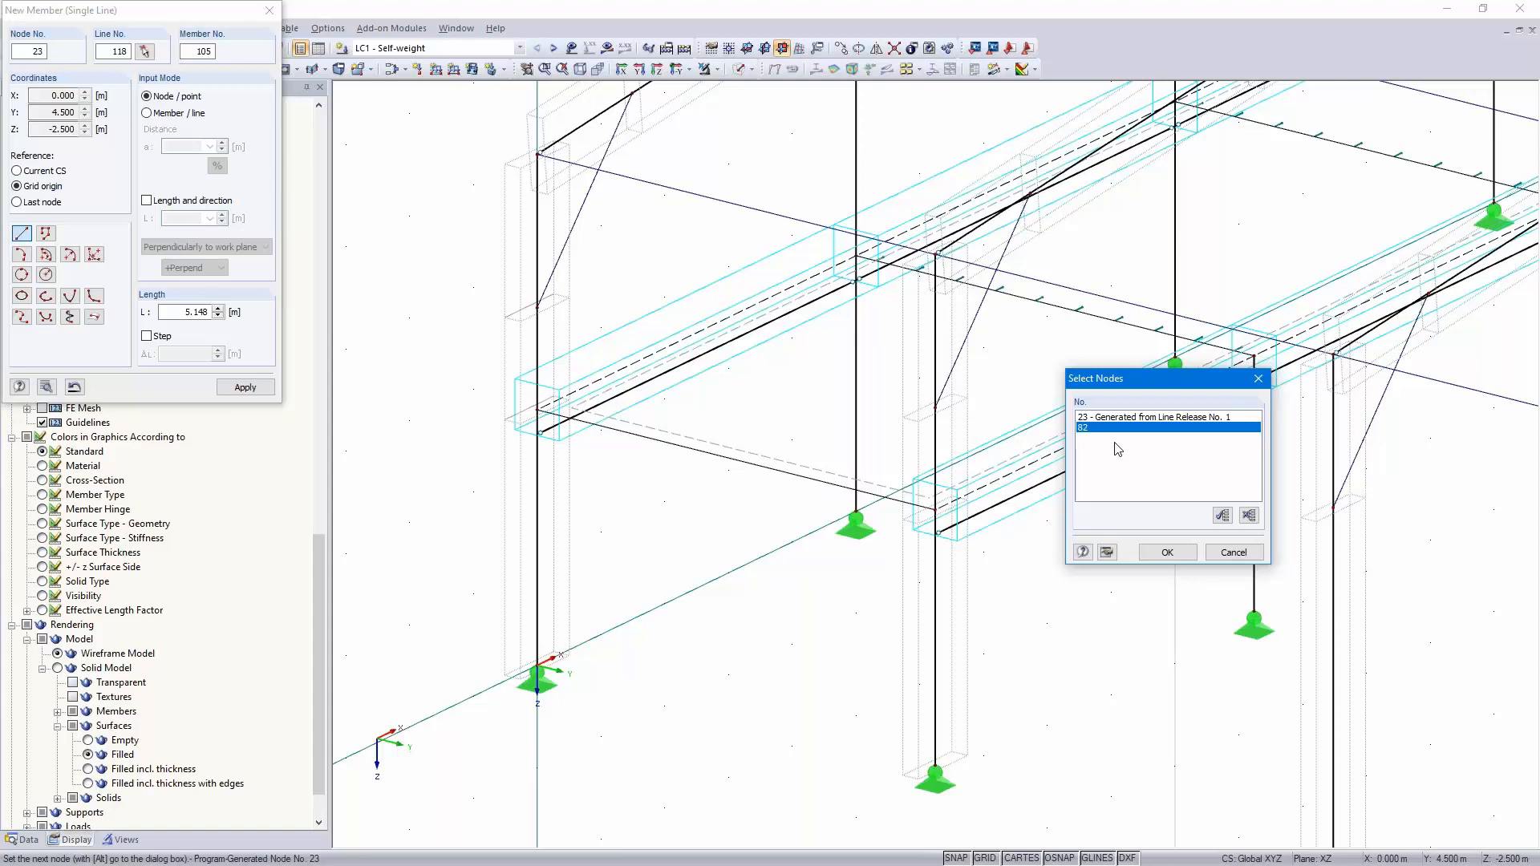
pyautogui.click(1167, 554)
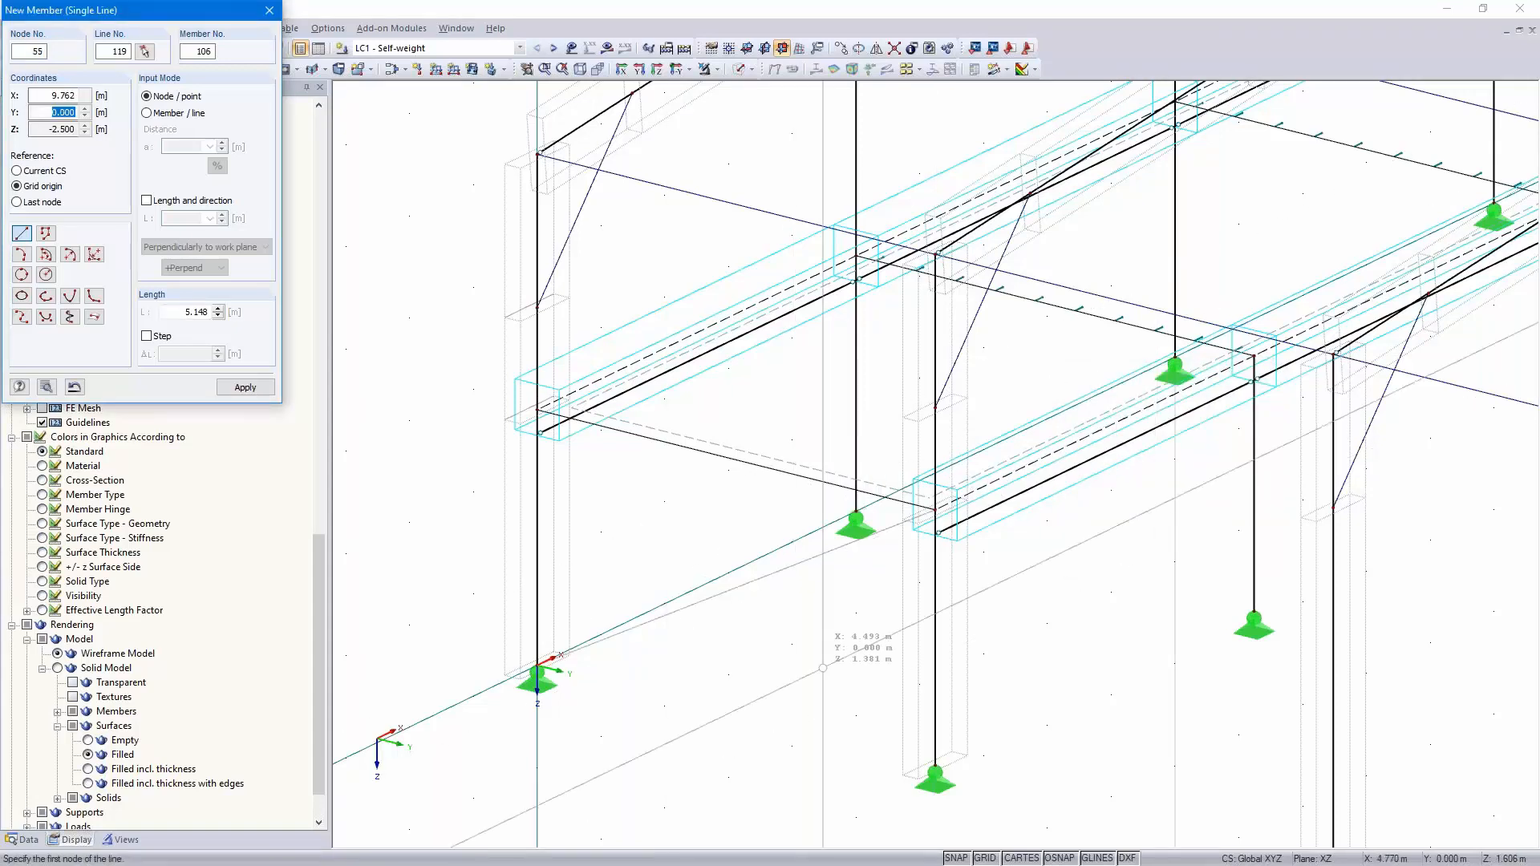
pyautogui.click(539, 412)
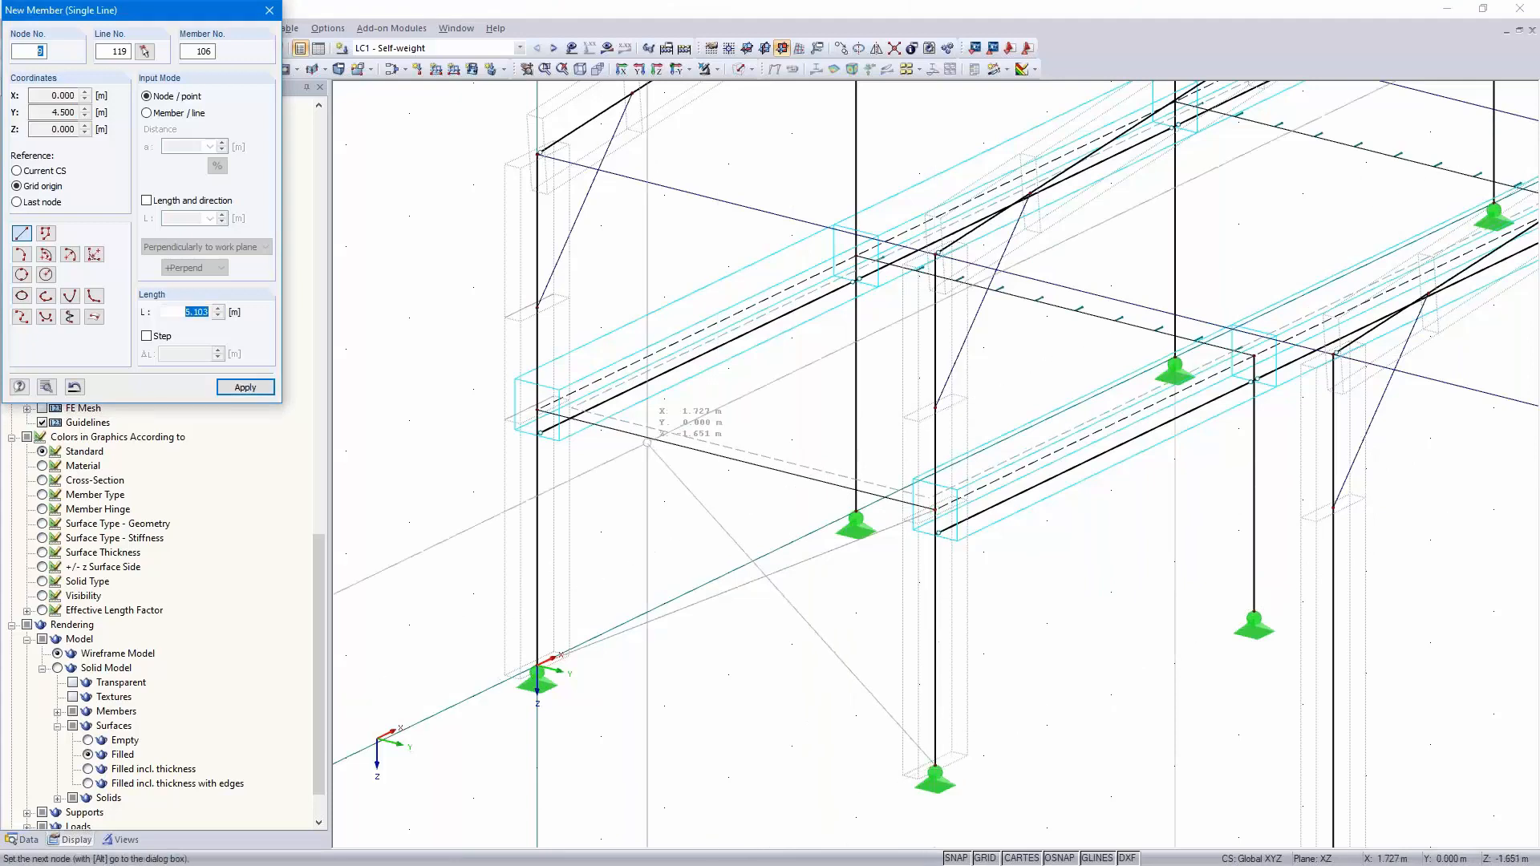
pyautogui.click(934, 510)
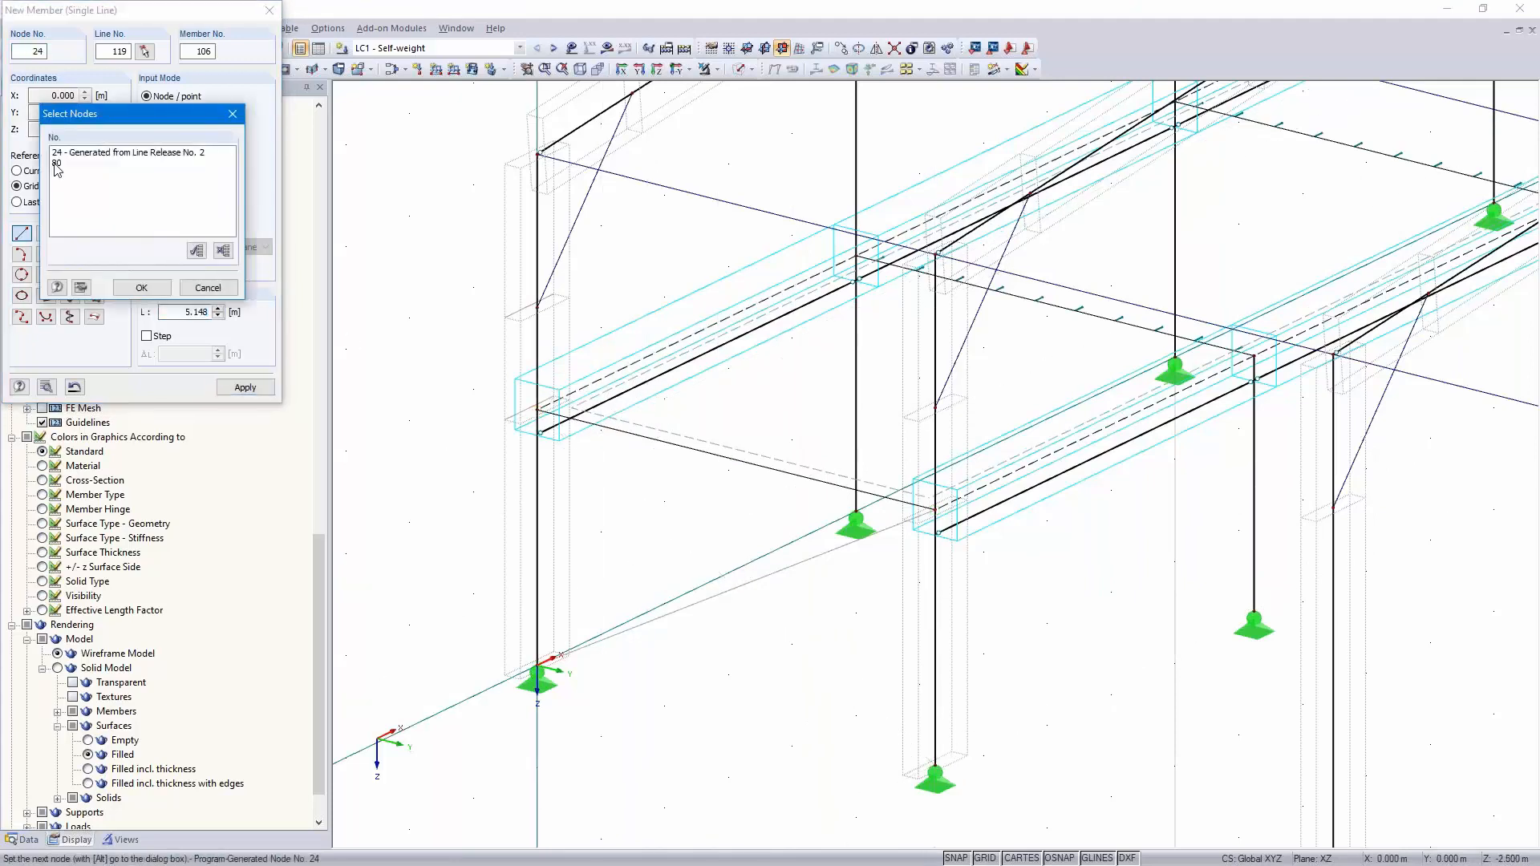
pyautogui.click(55, 163)
pyautogui.click(143, 288)
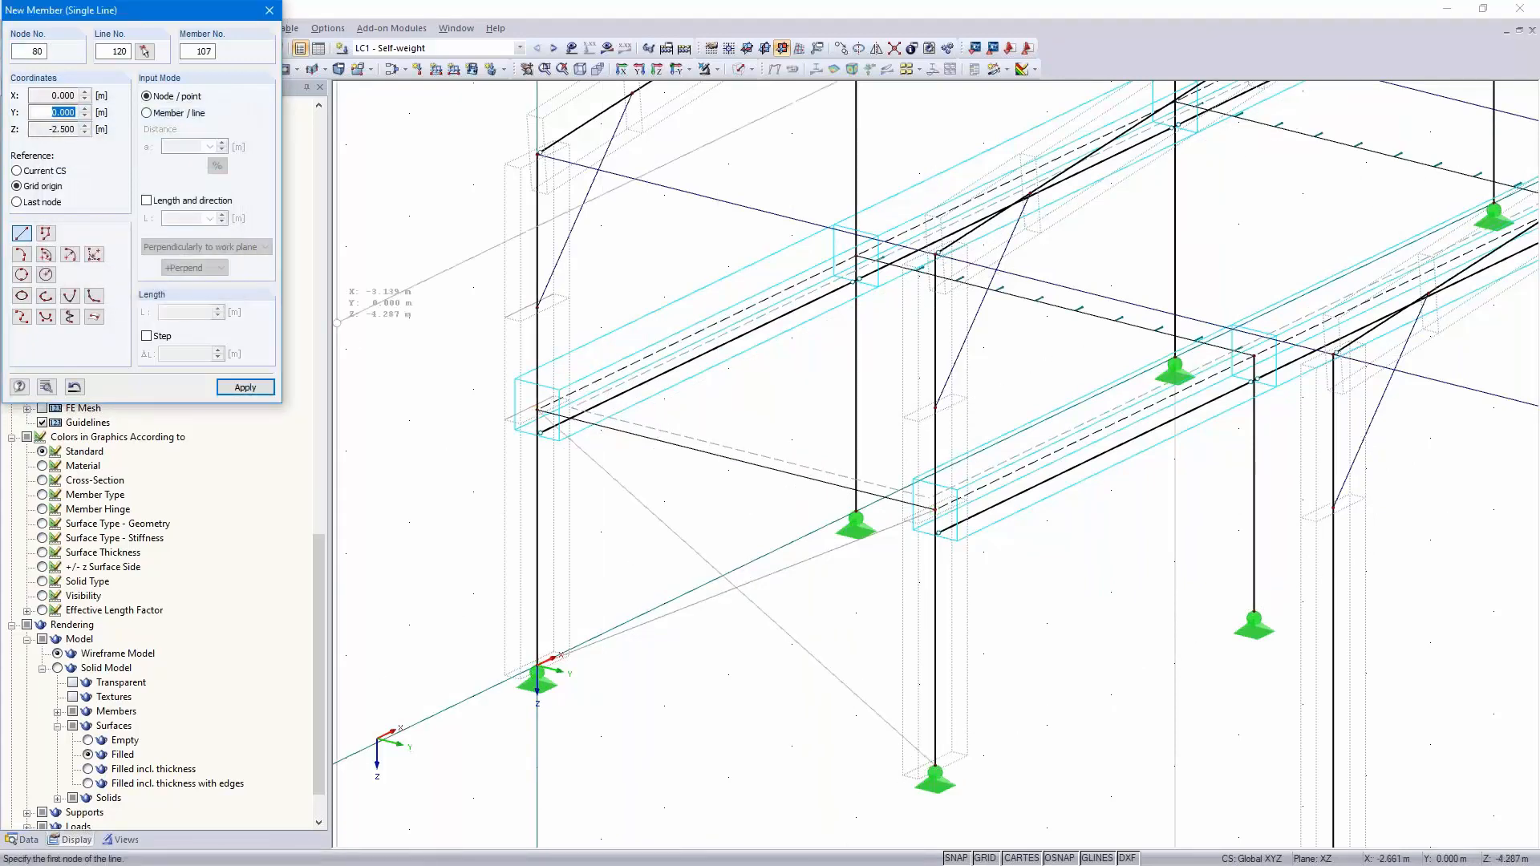
# Draw two crossing tension members in the upper wall bay, from node 80 to column-top node 13 and from node 82 to column-top node 2
pyautogui.click(538, 410)
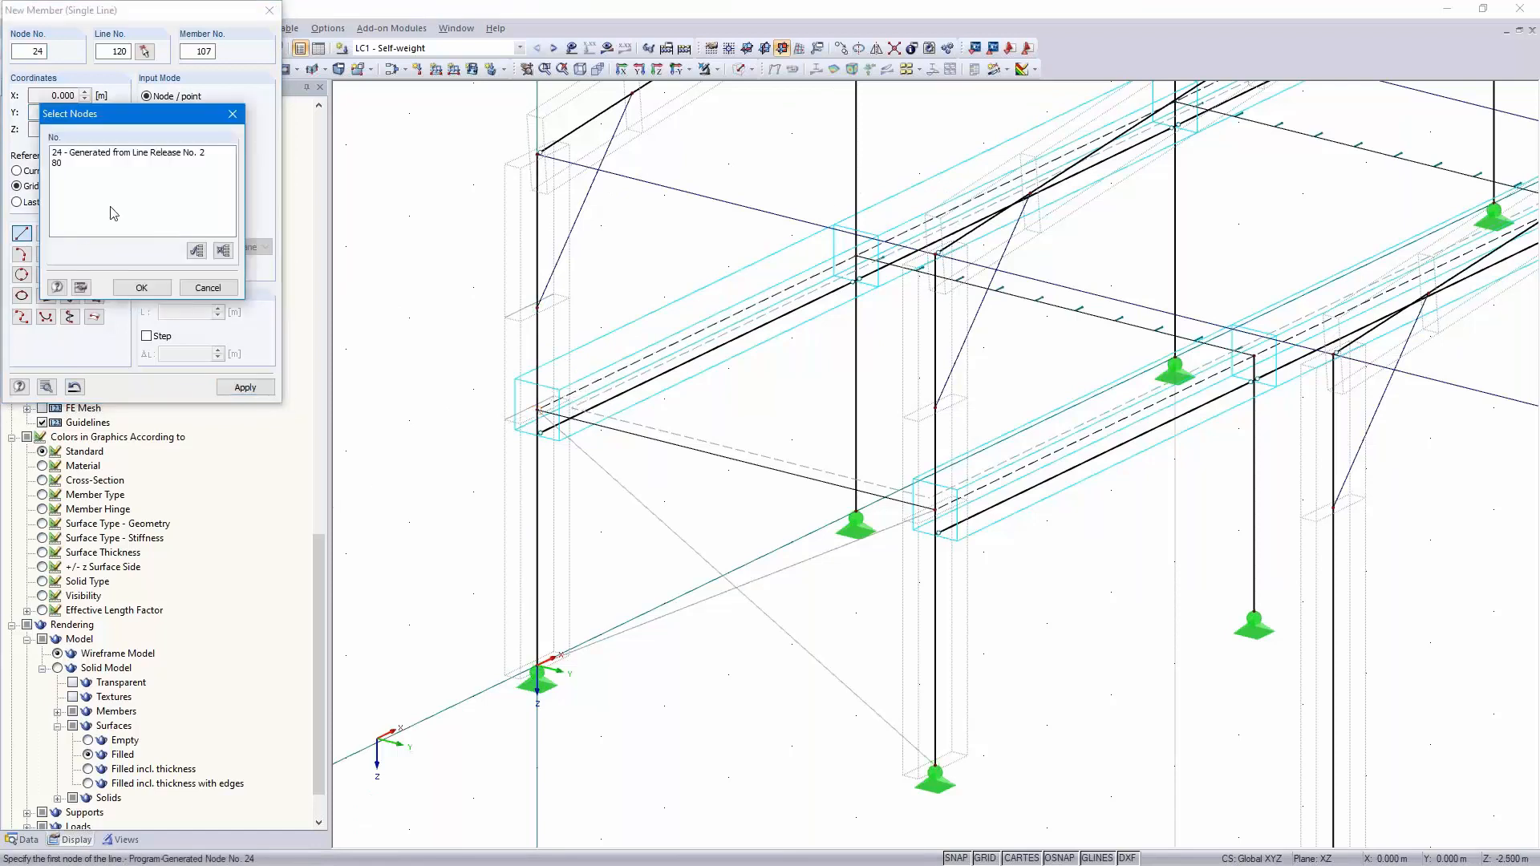
pyautogui.click(81, 164)
pyautogui.click(154, 288)
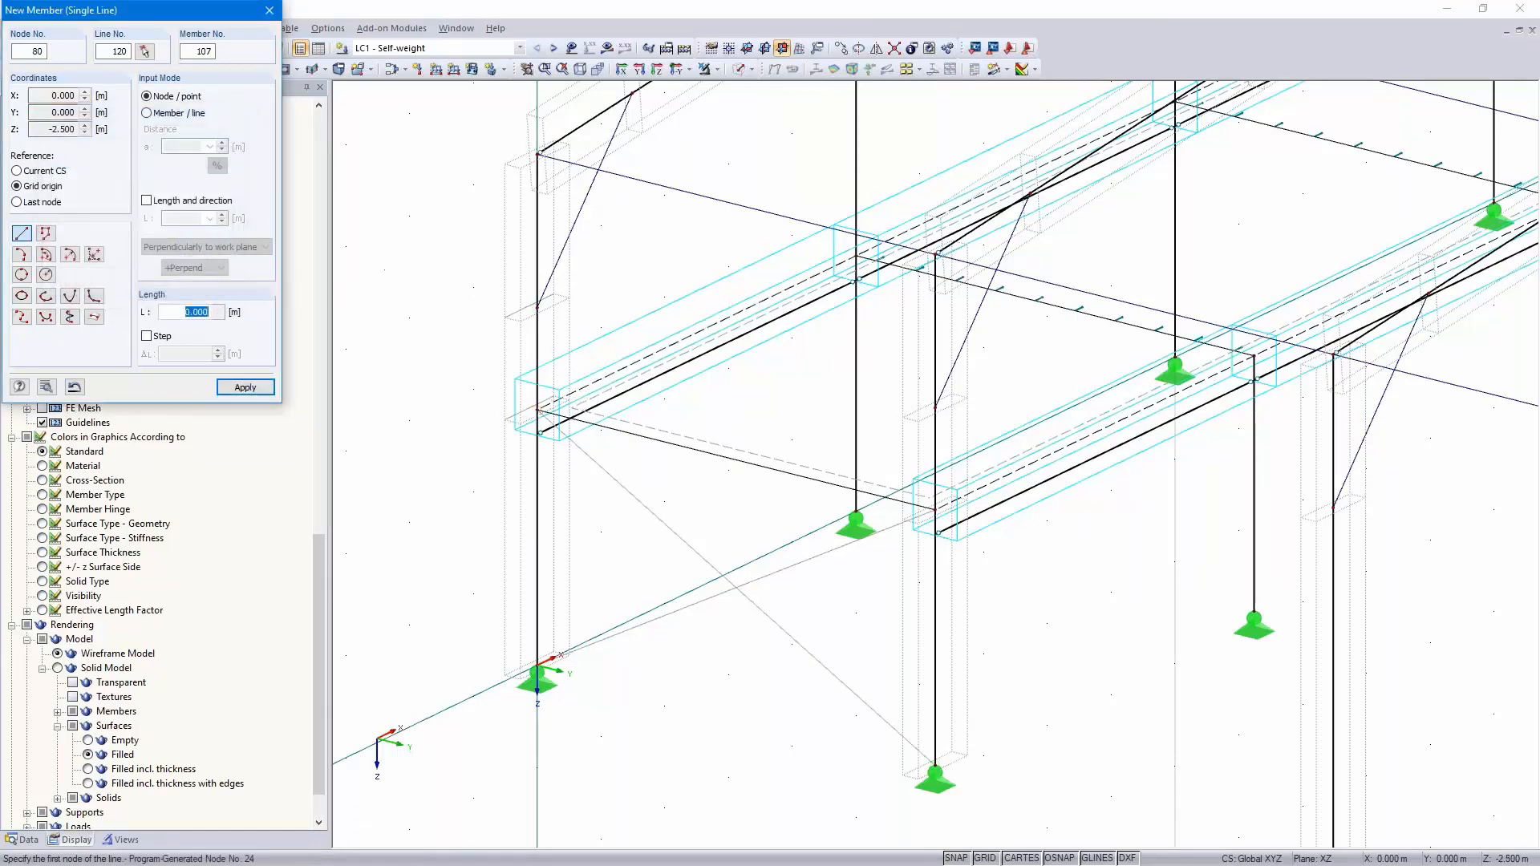
pyautogui.click(935, 254)
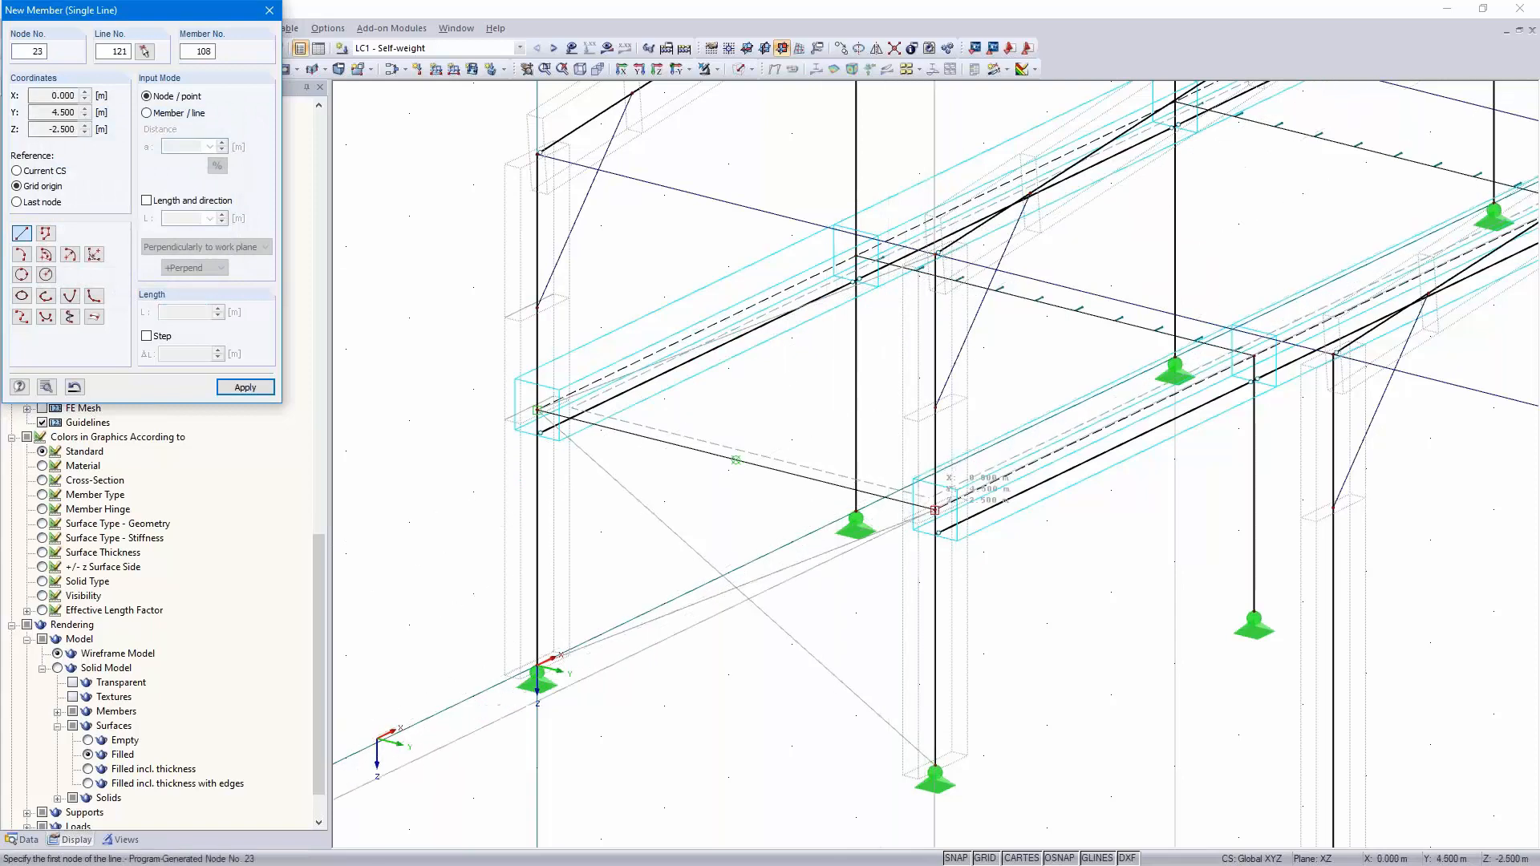
pyautogui.click(936, 510)
pyautogui.click(78, 183)
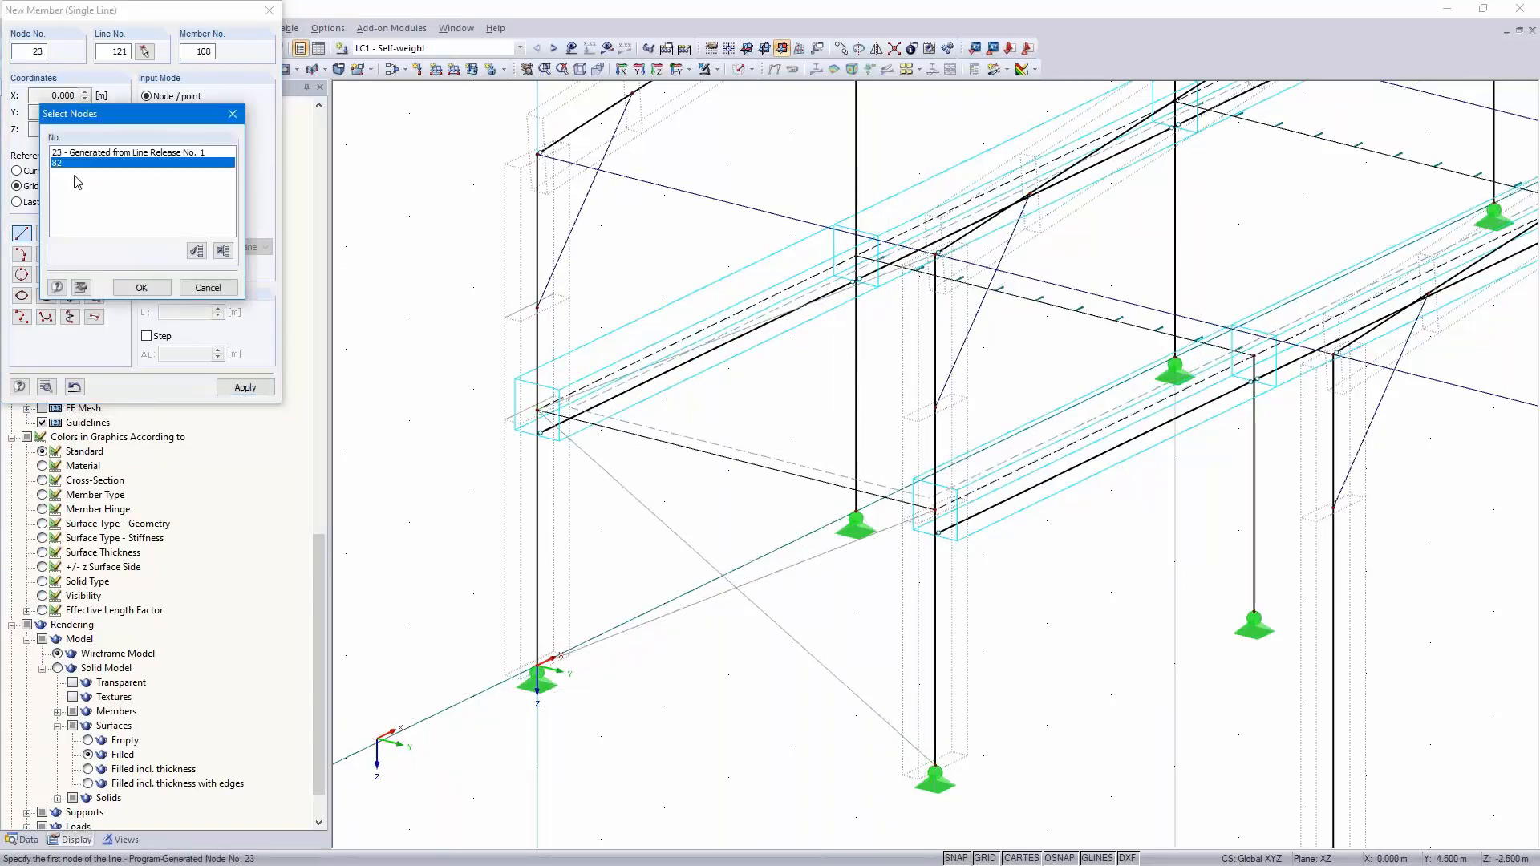
pyautogui.click(142, 288)
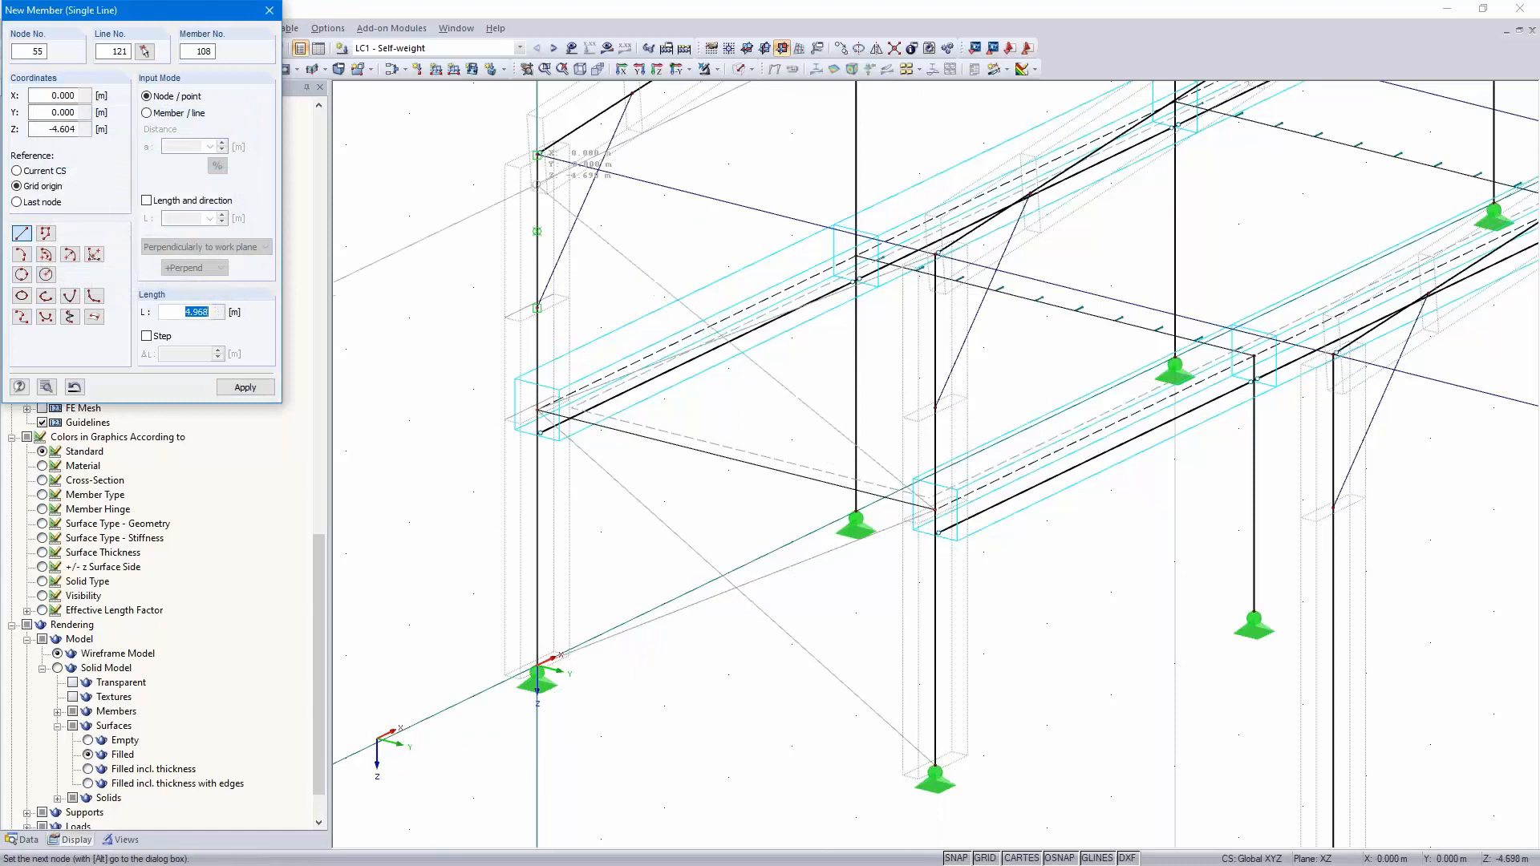
pyautogui.click(538, 146)
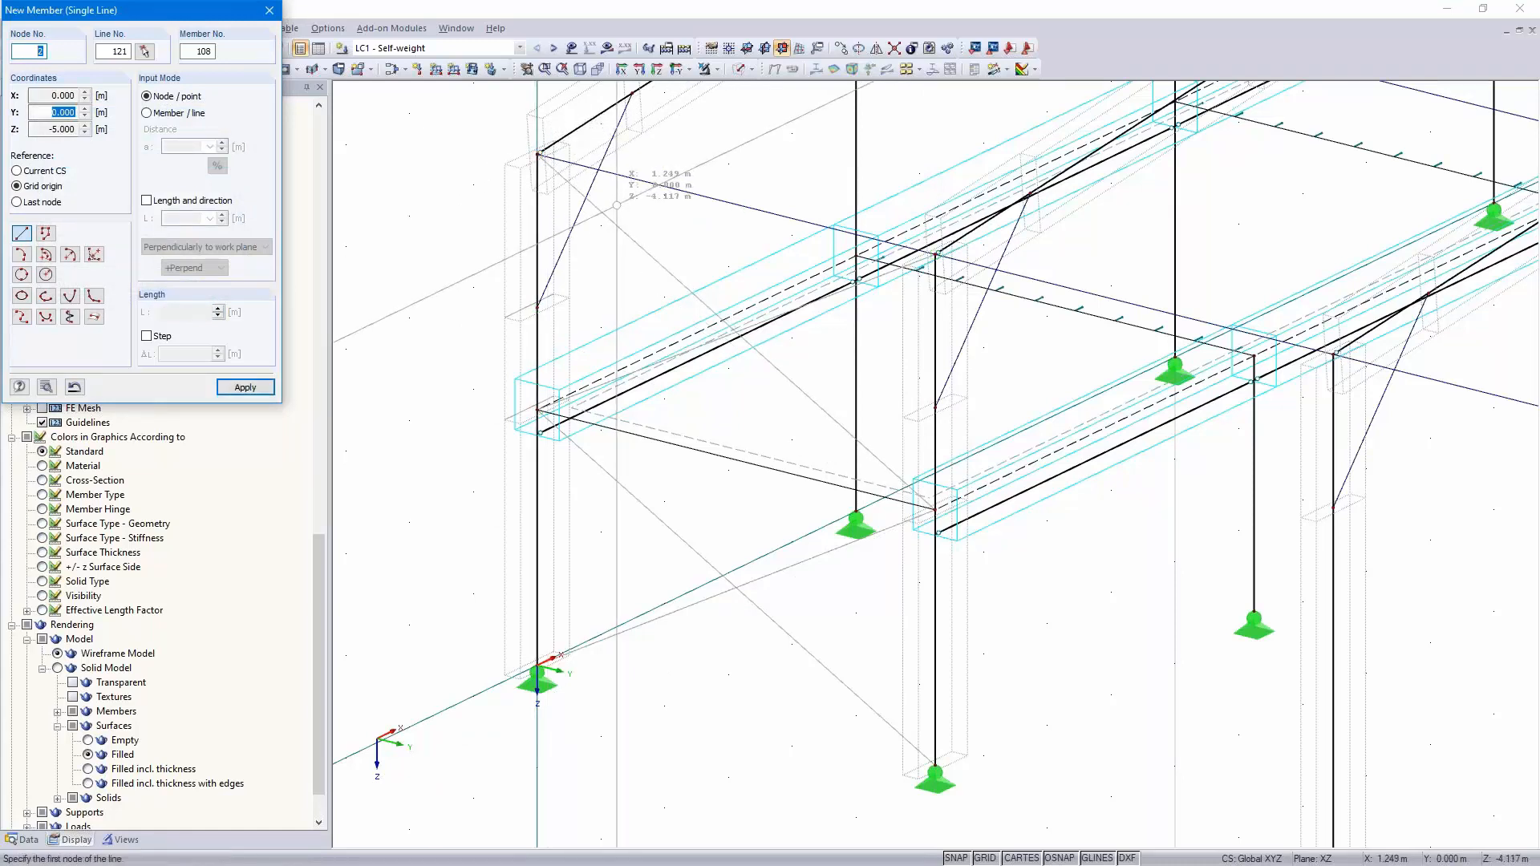
# Draw two crossing tension members in the first roof bay, from node 2 to node 15 and from node 13 to node 4
pyautogui.moveTo(634, 211); pyautogui.dragTo(606, 584, button='middle')
pyautogui.click(835, 305)
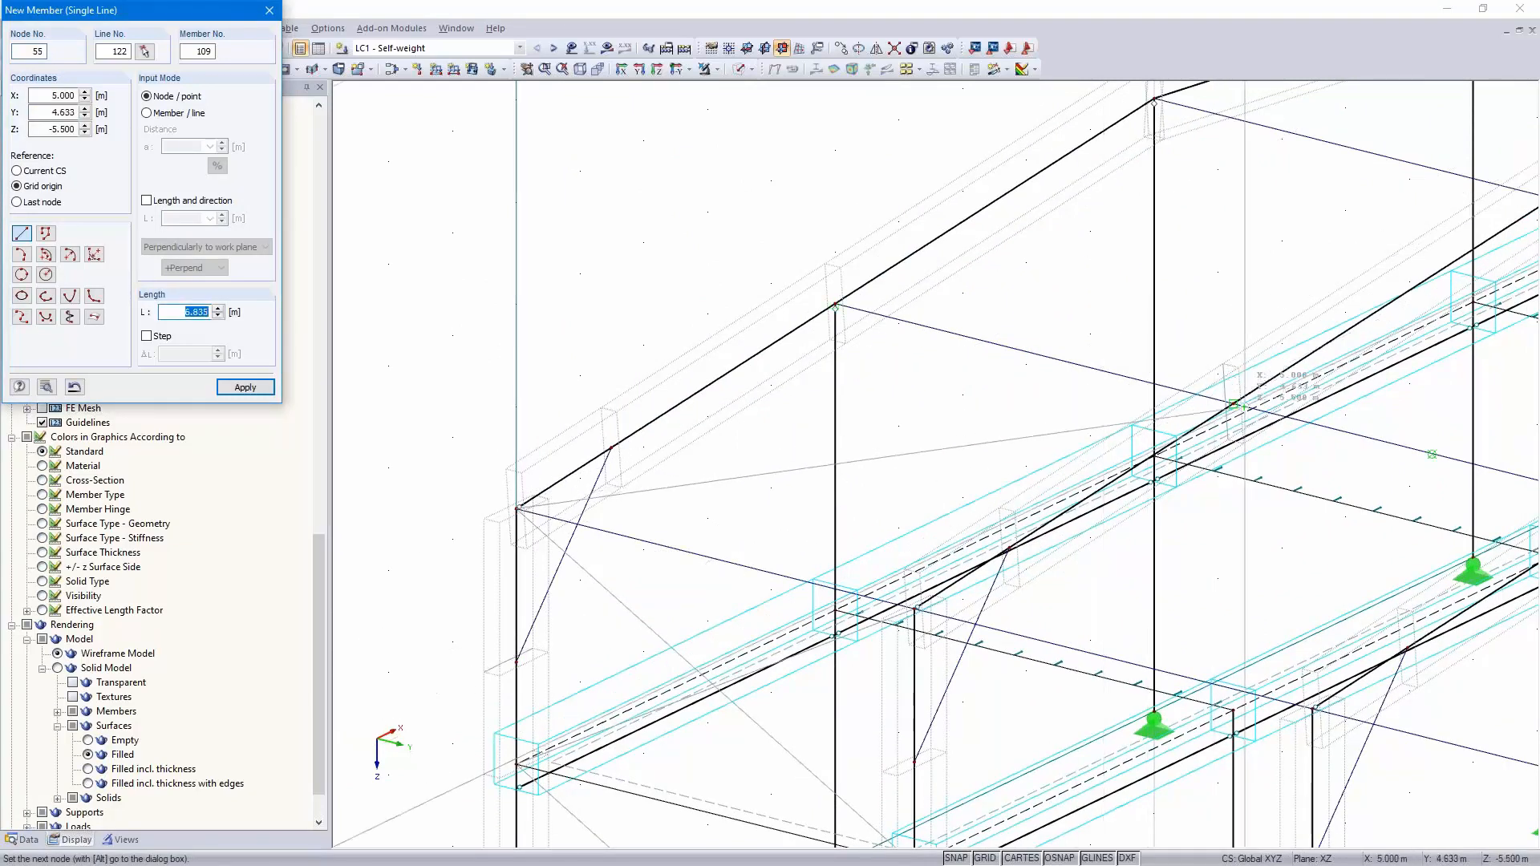
pyautogui.click(1234, 405)
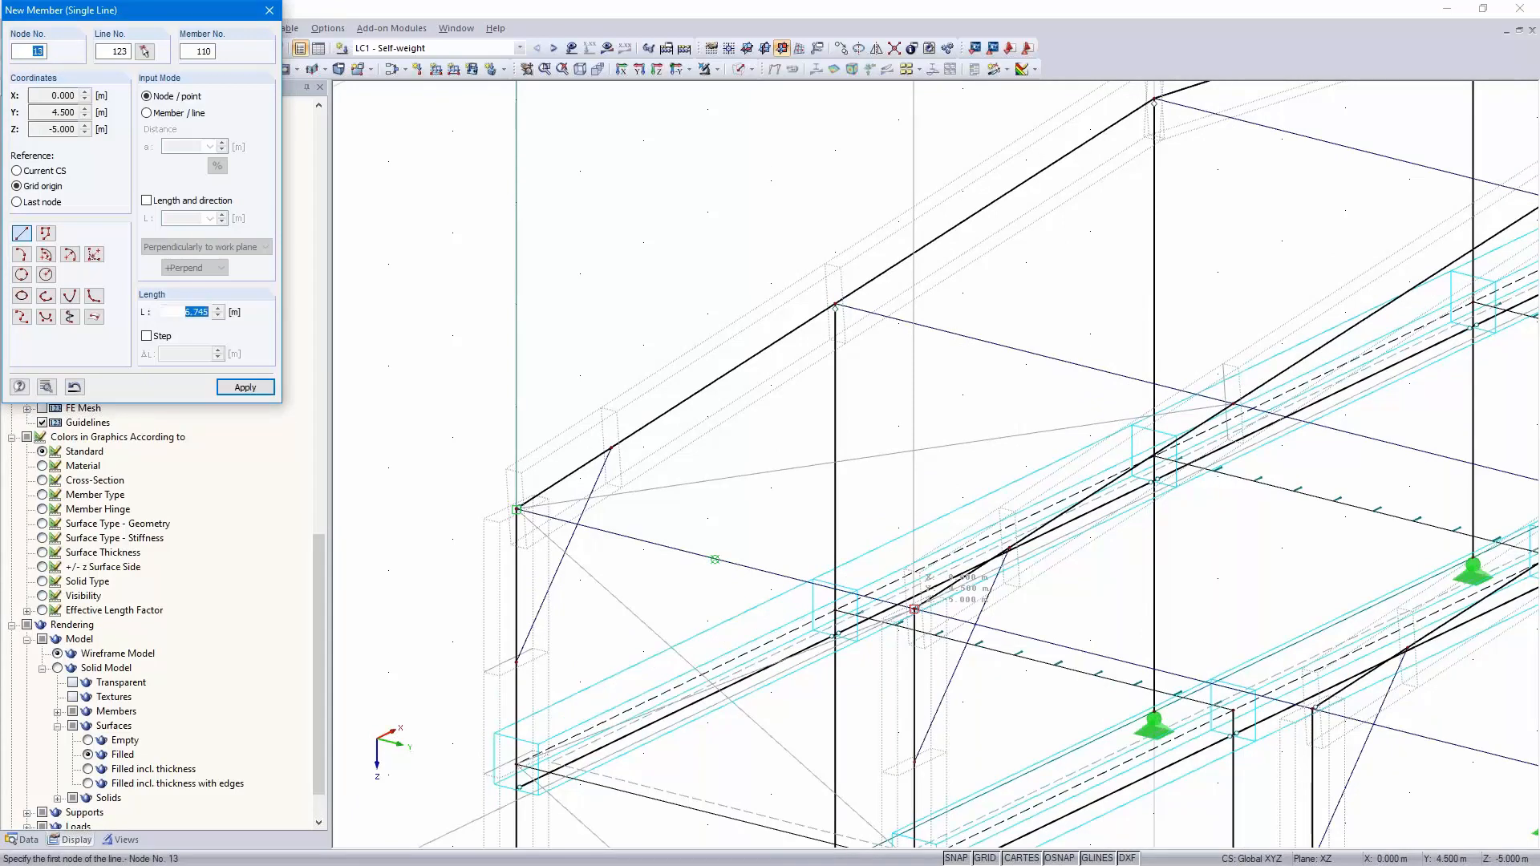
pyautogui.click(835, 306)
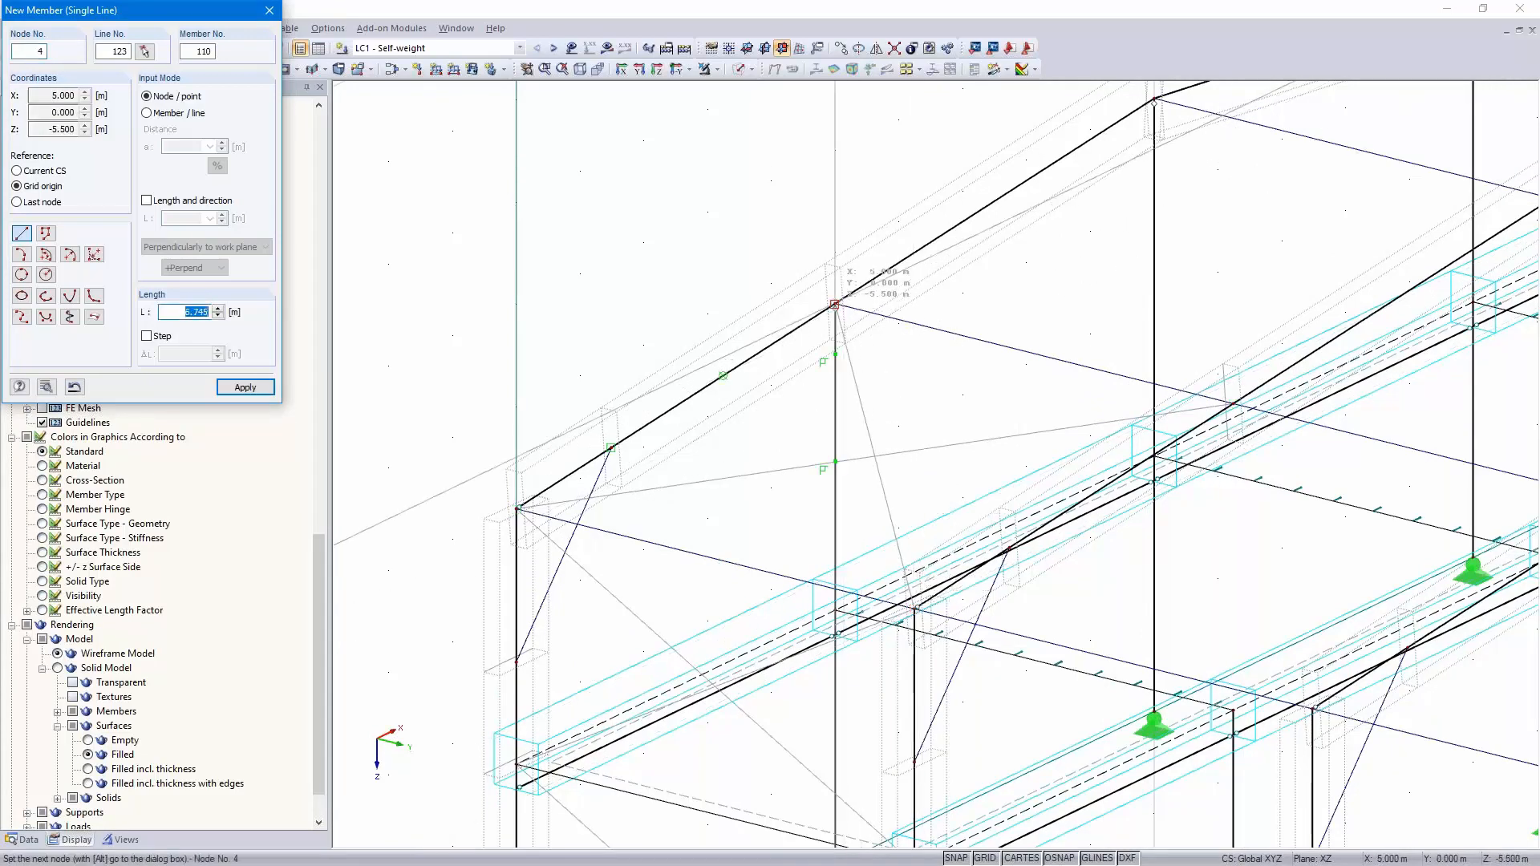
pyautogui.press('Escape')
# Draw a diagonal tension member in the second roof bay, from node 4 to the ridge node of the second frame
pyautogui.click(835, 305)
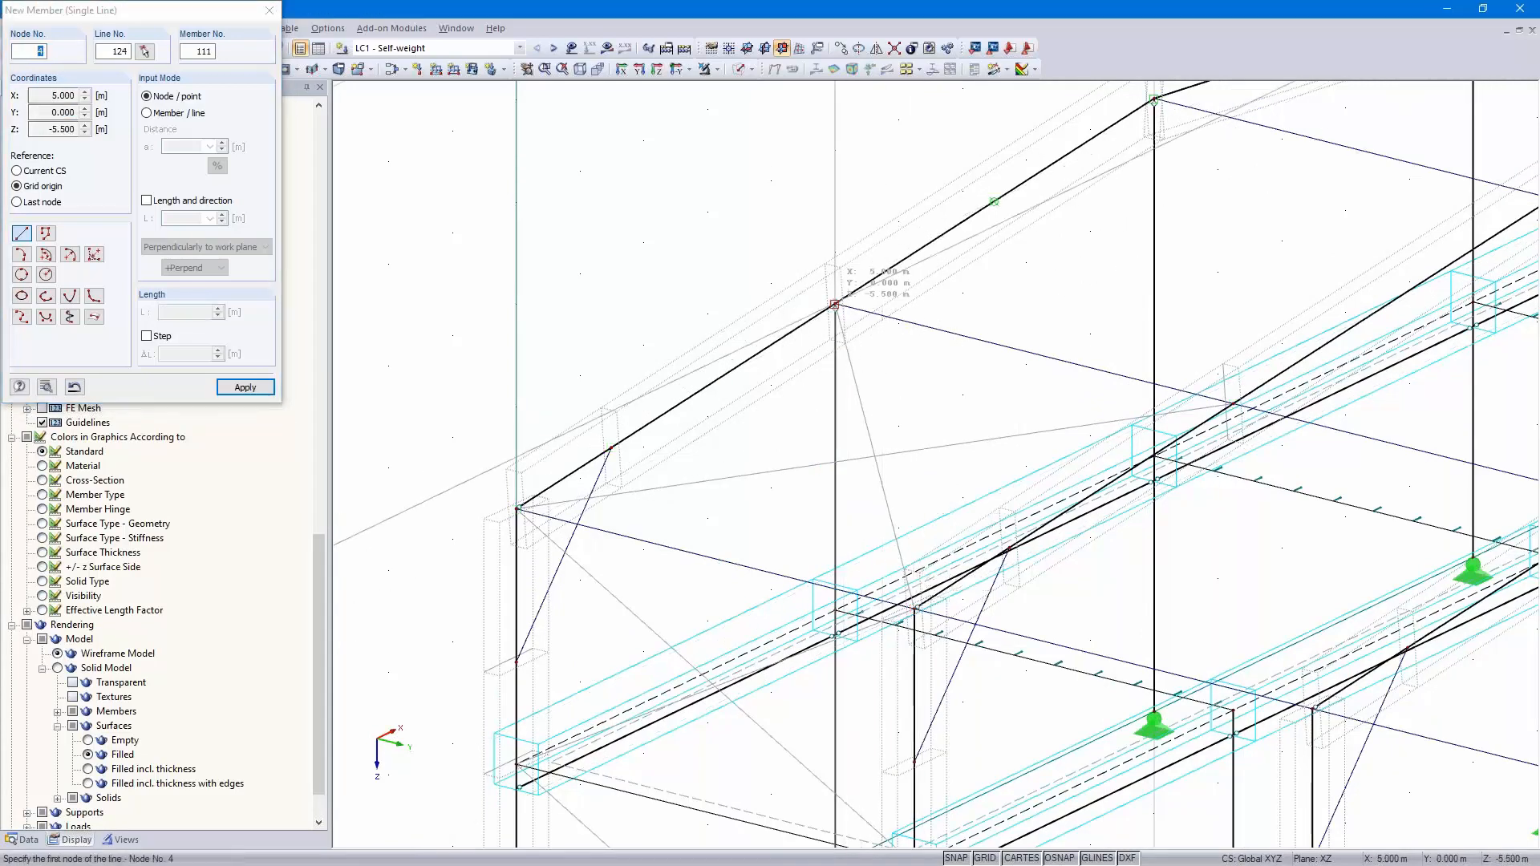
pyautogui.moveTo(1146, 313); pyautogui.dragTo(908, 394, button='middle')
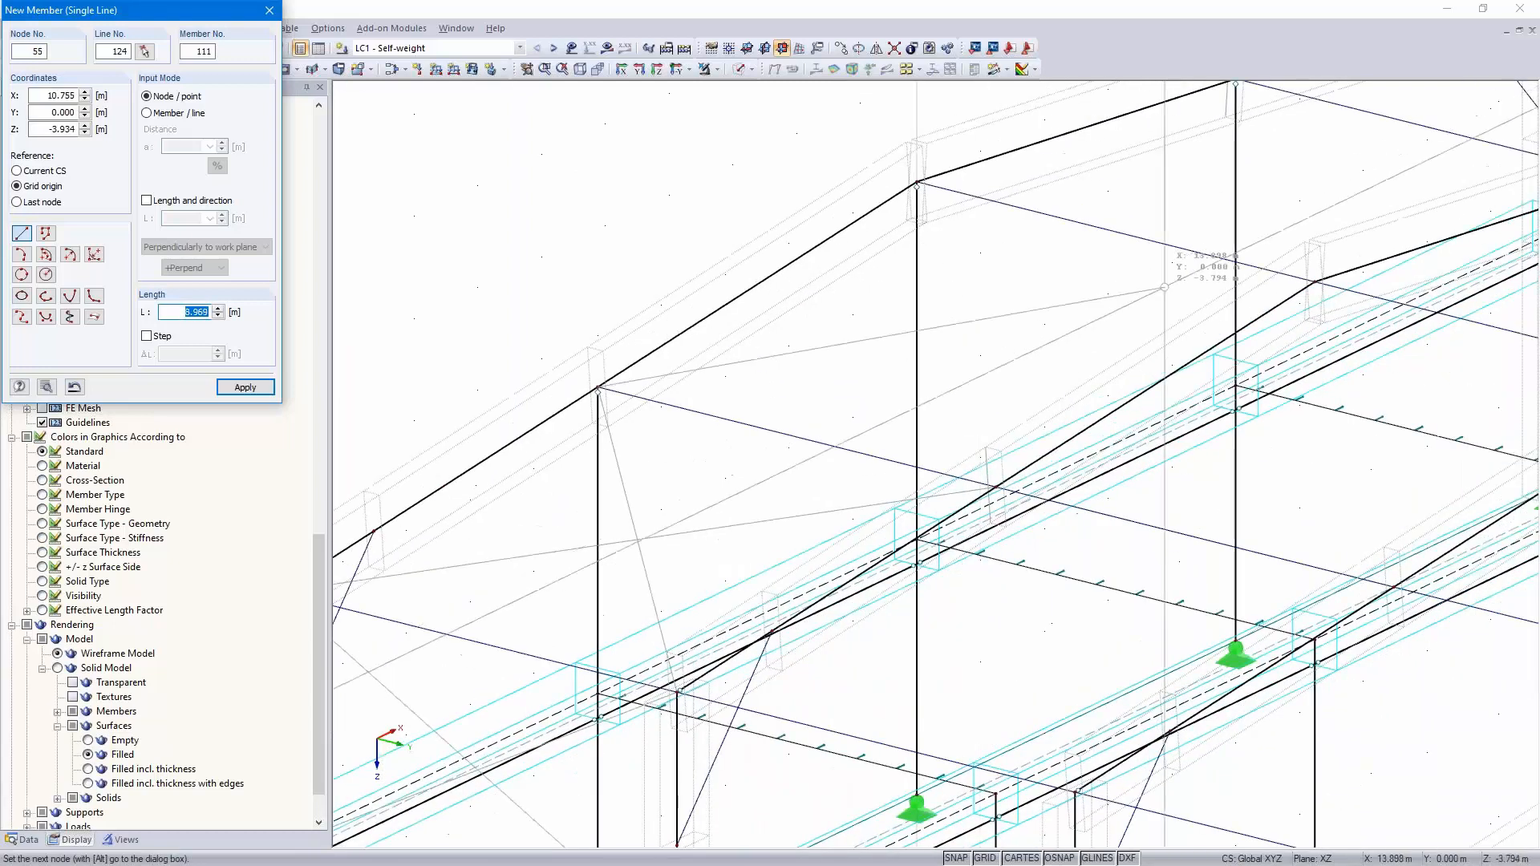
pyautogui.click(1314, 282)
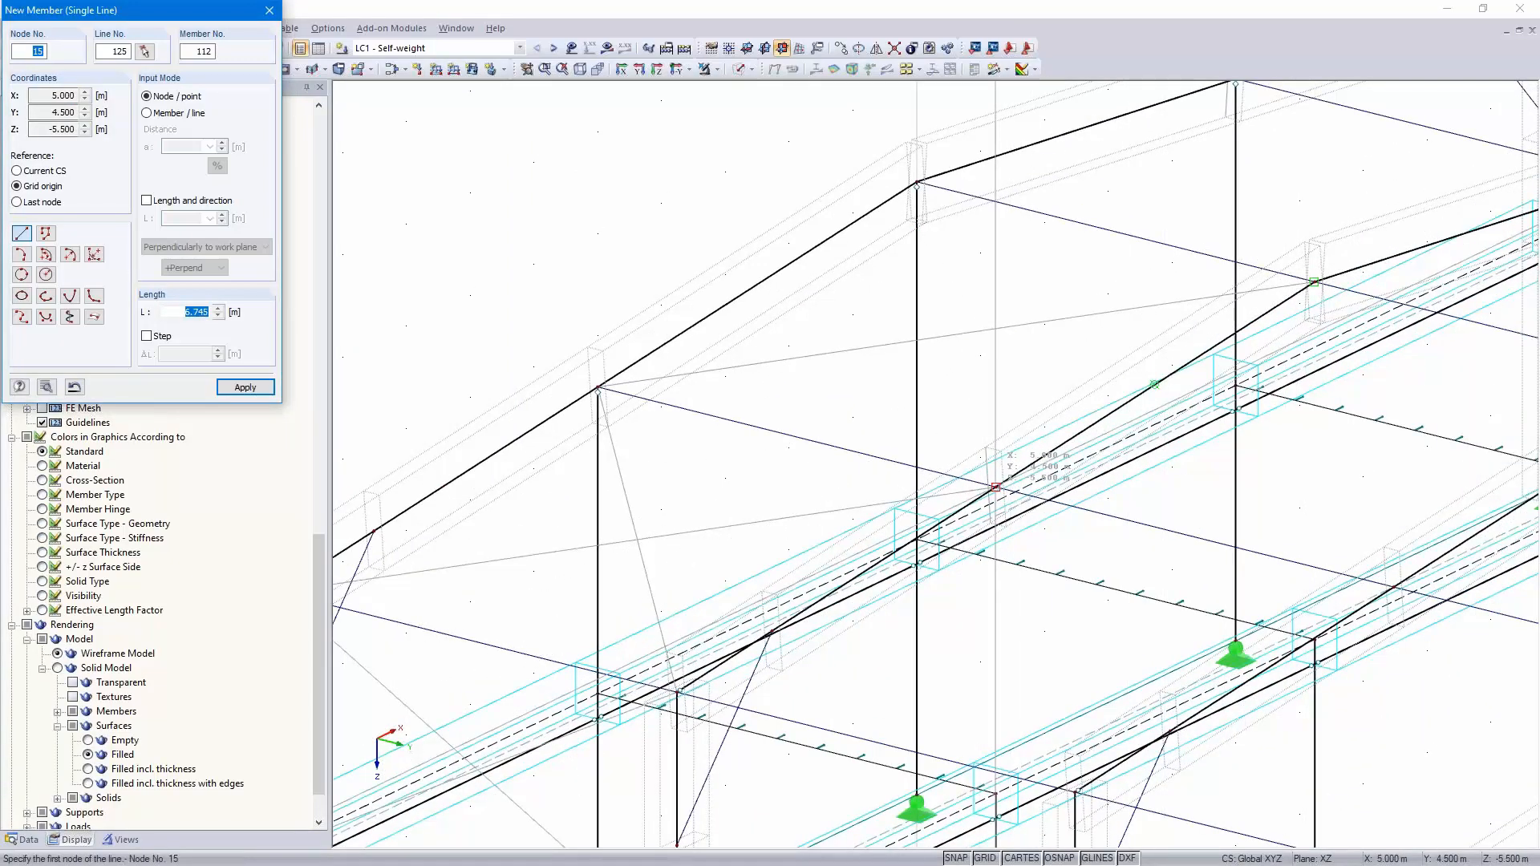
# Draw the second crossing tension member in the second roof bay, from node 15 to ridge node 3
pyautogui.click(916, 183)
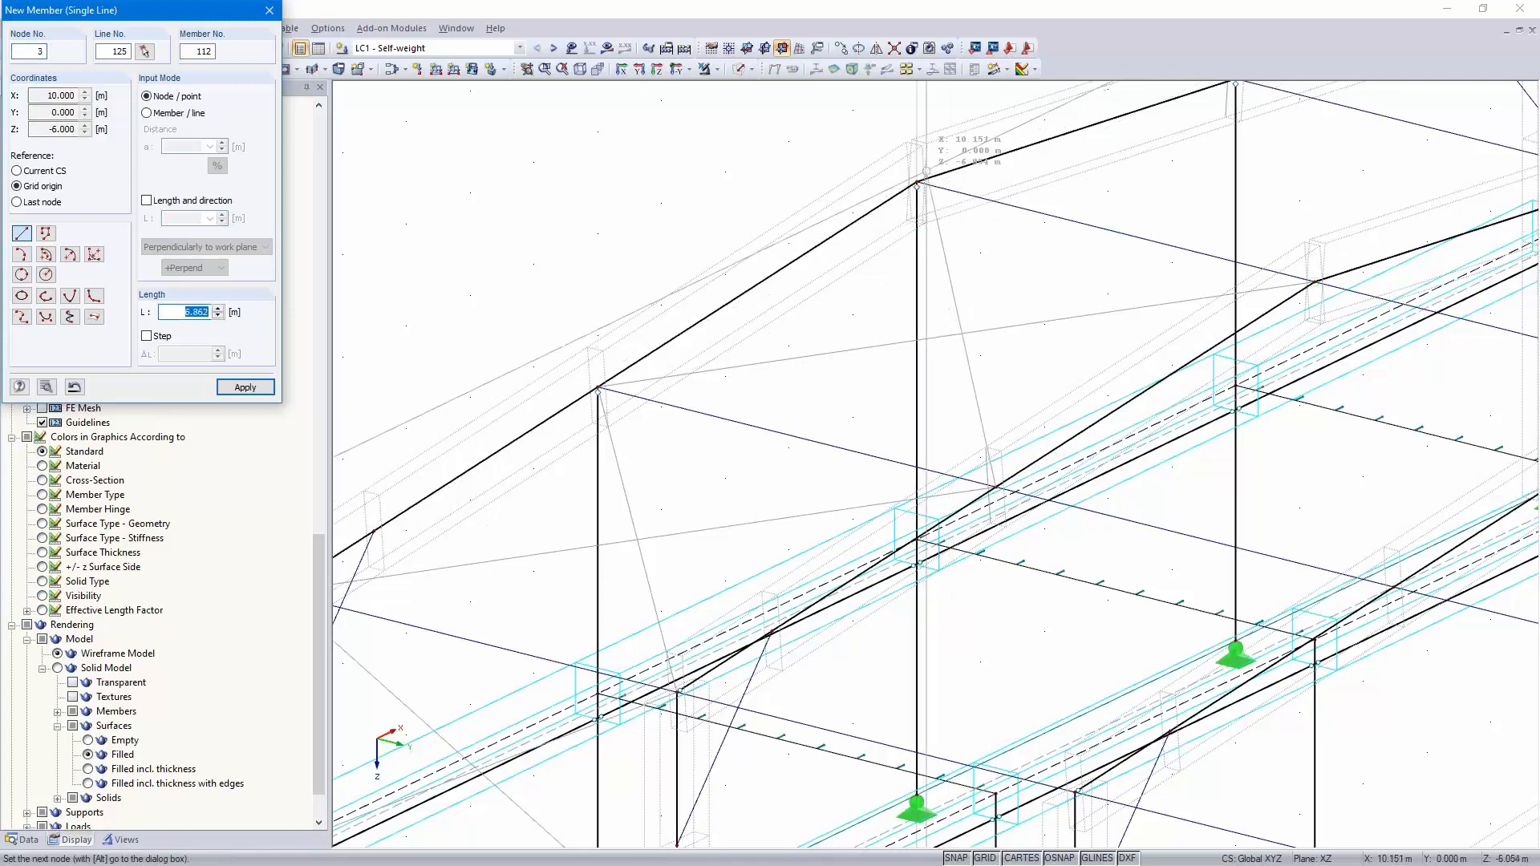
pyautogui.press('Escape')
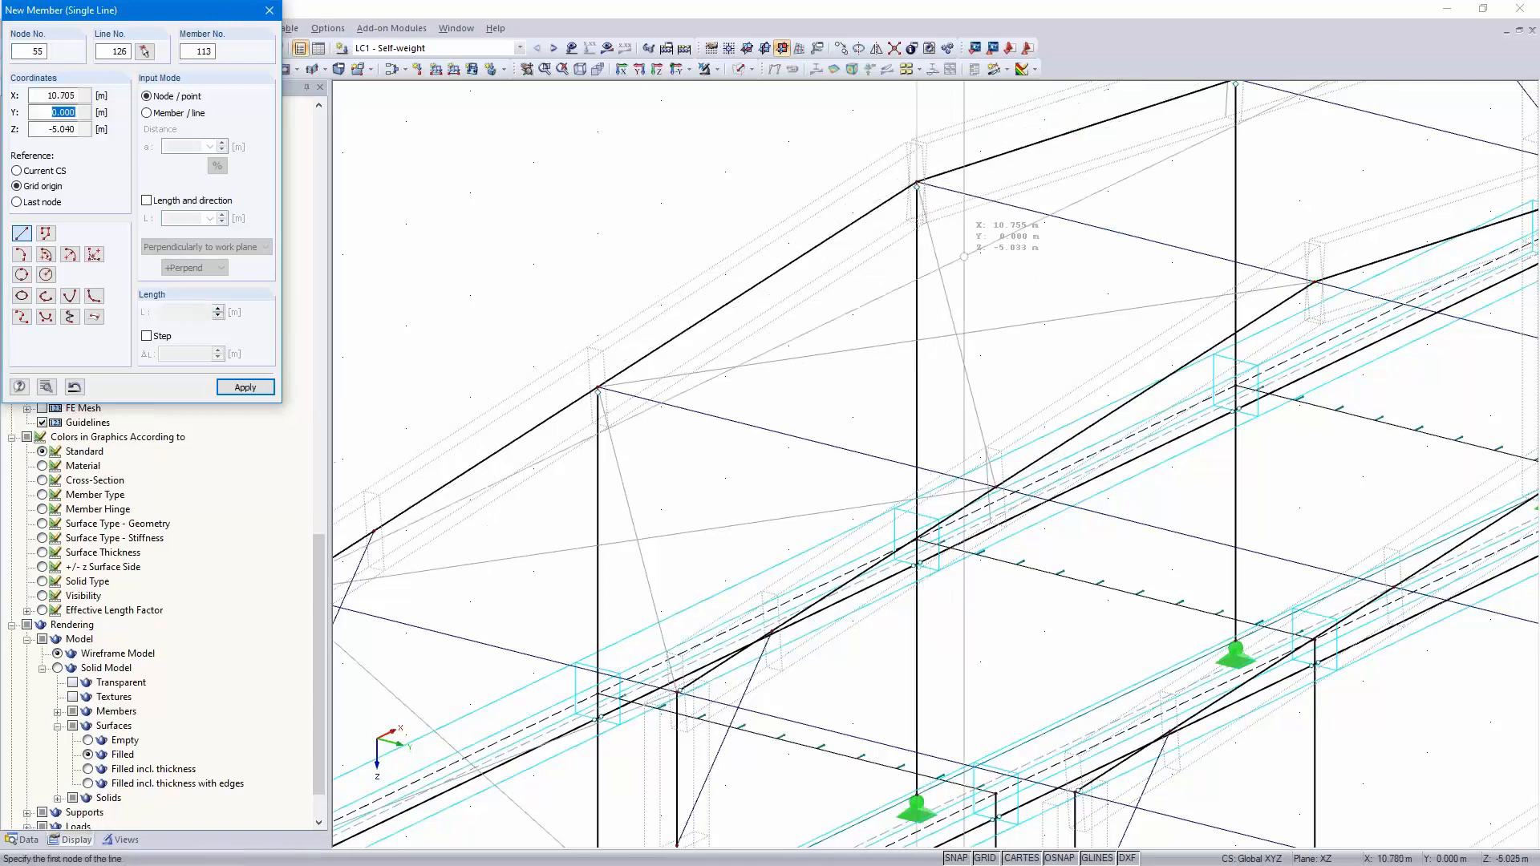
pyautogui.press('Escape')
# Display only the members with the RD 16 cross-section and select all of them
pyautogui.scroll(-2, 961, 311)
pyautogui.scroll(-3, 961, 311)
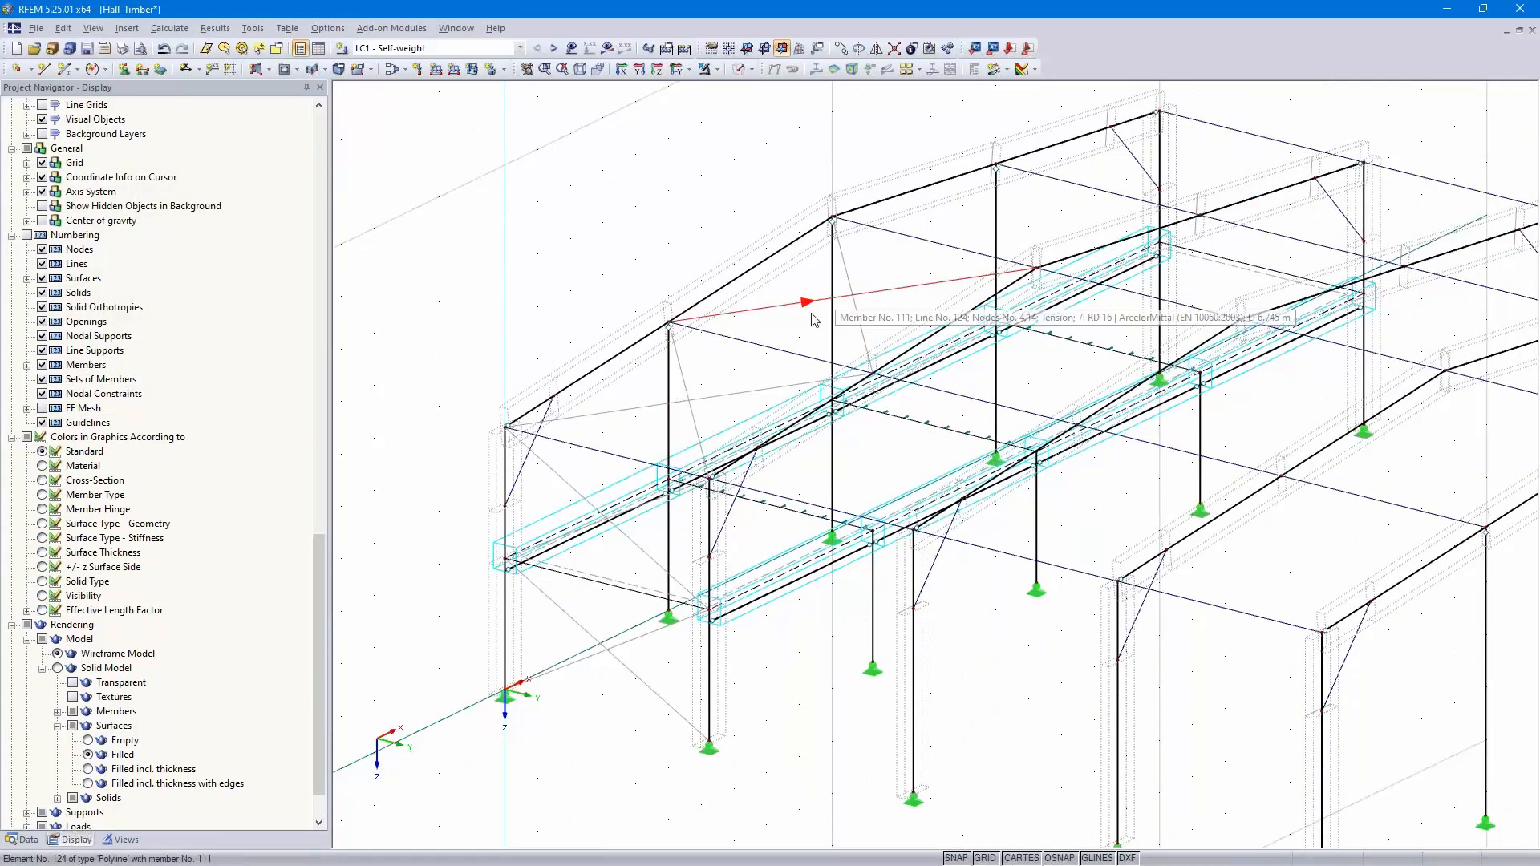
pyautogui.click(125, 840)
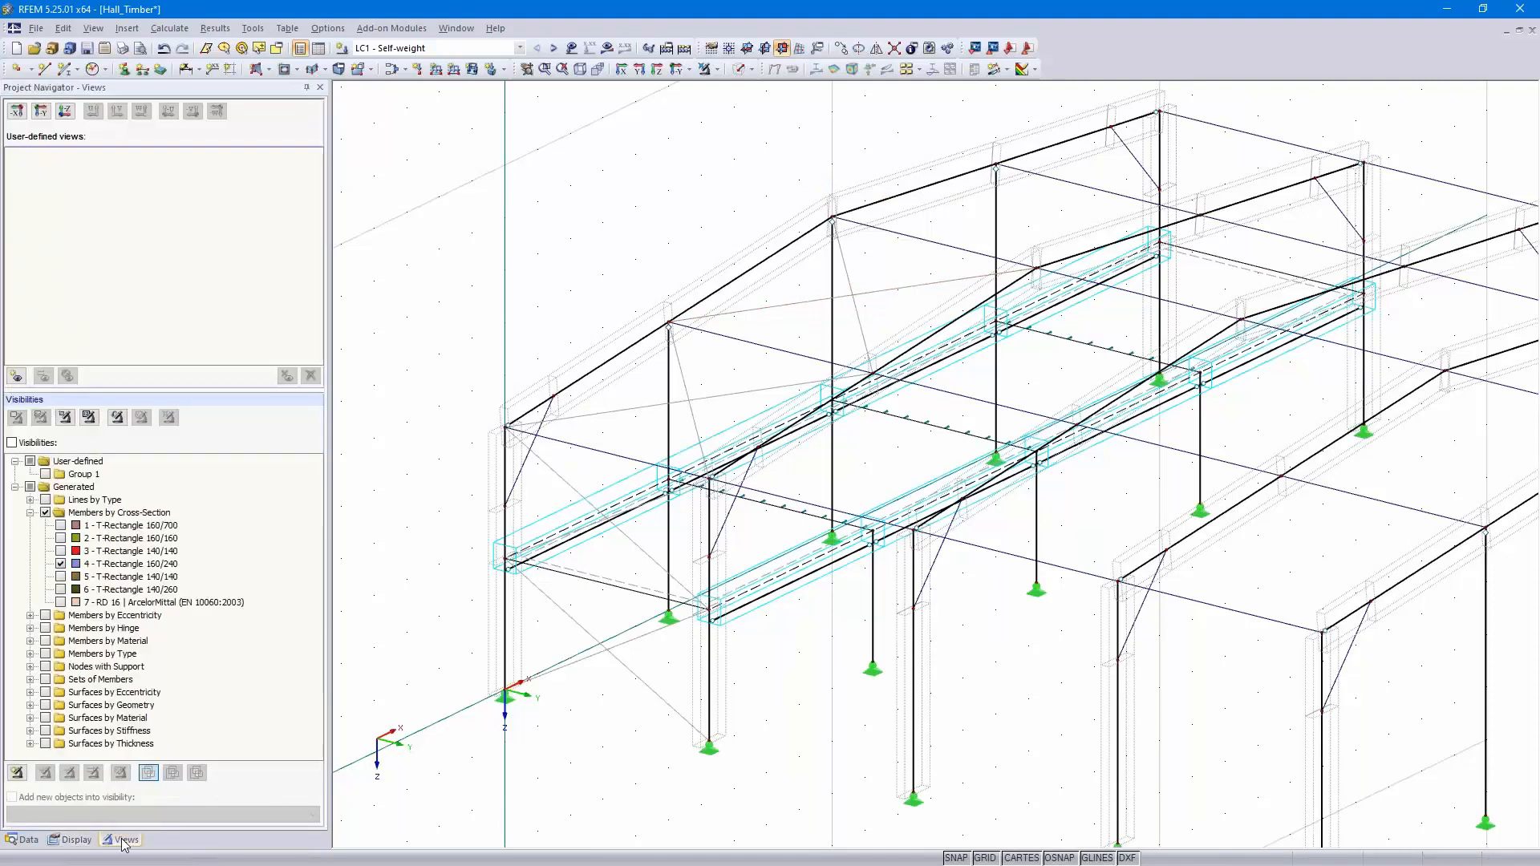
pyautogui.click(61, 603)
pyautogui.moveTo(1032, 642); pyautogui.dragTo(698, 573, button='middle')
pyautogui.moveTo(1100, 220); pyautogui.dragTo(392, 624)
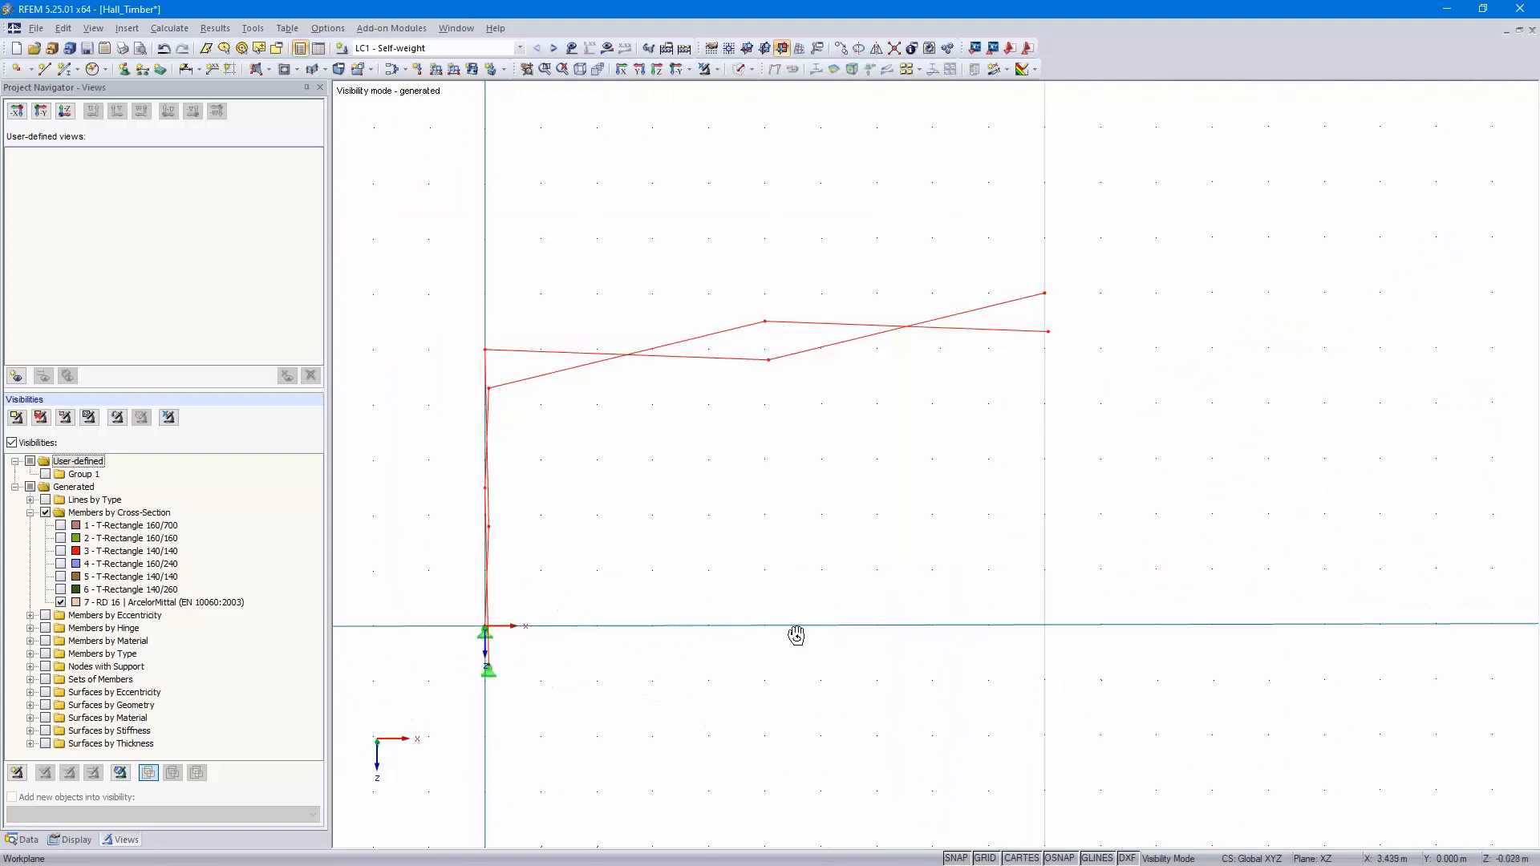
# Mirror-copy the selected bracing about the Y-Z plane through ridge node 14 (10.000, 4.500, -6.000 m), and show the full model again
pyautogui.keyDown('ctrl'); pyautogui.moveTo(797, 636); pyautogui.dragTo(851, 636, button='middle'); pyautogui.keyUp('ctrl')
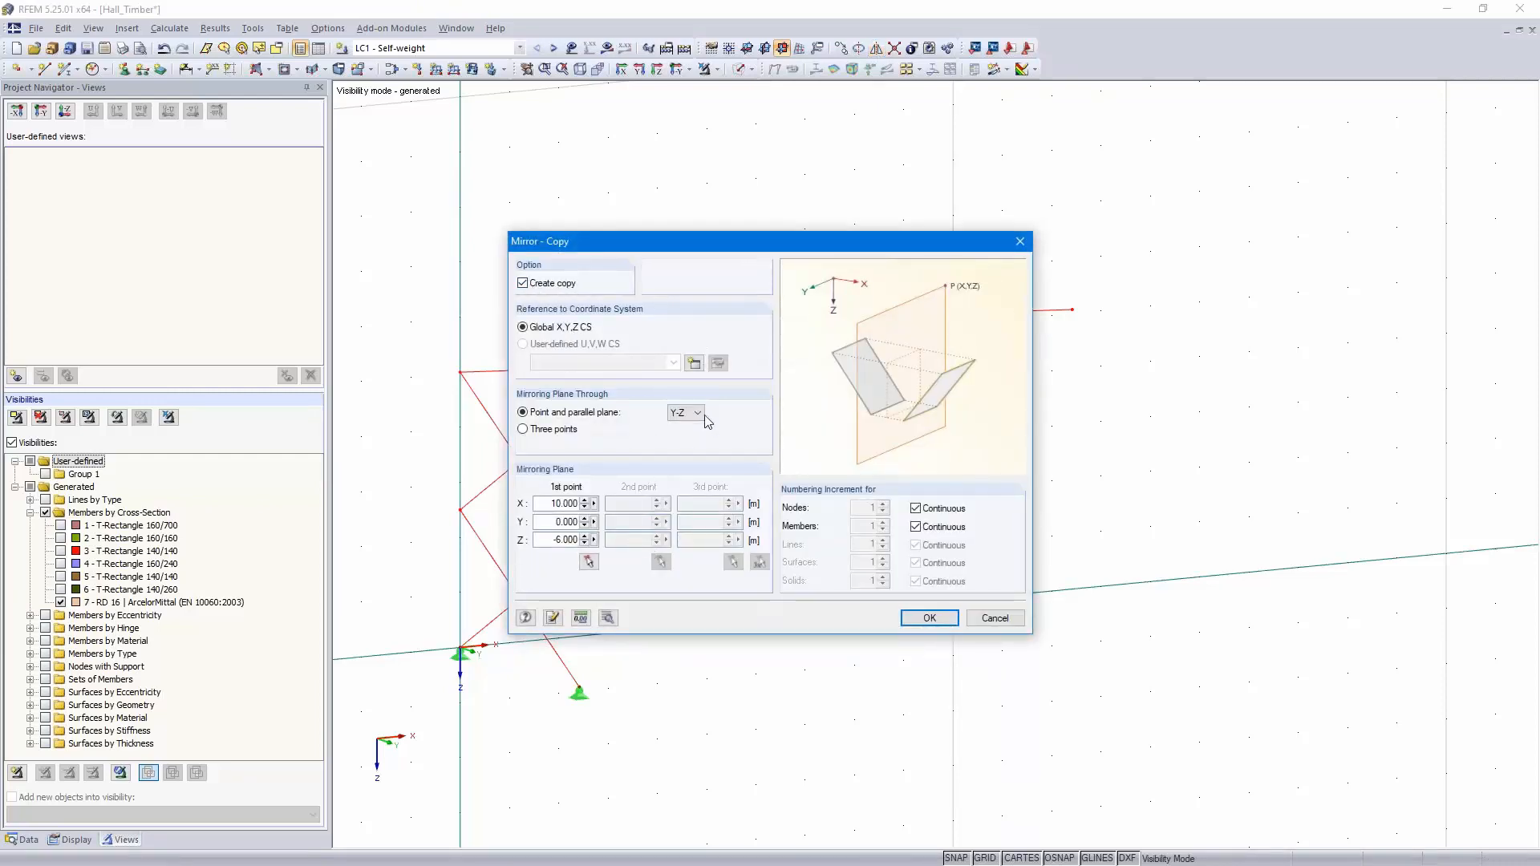
pyautogui.click(588, 562)
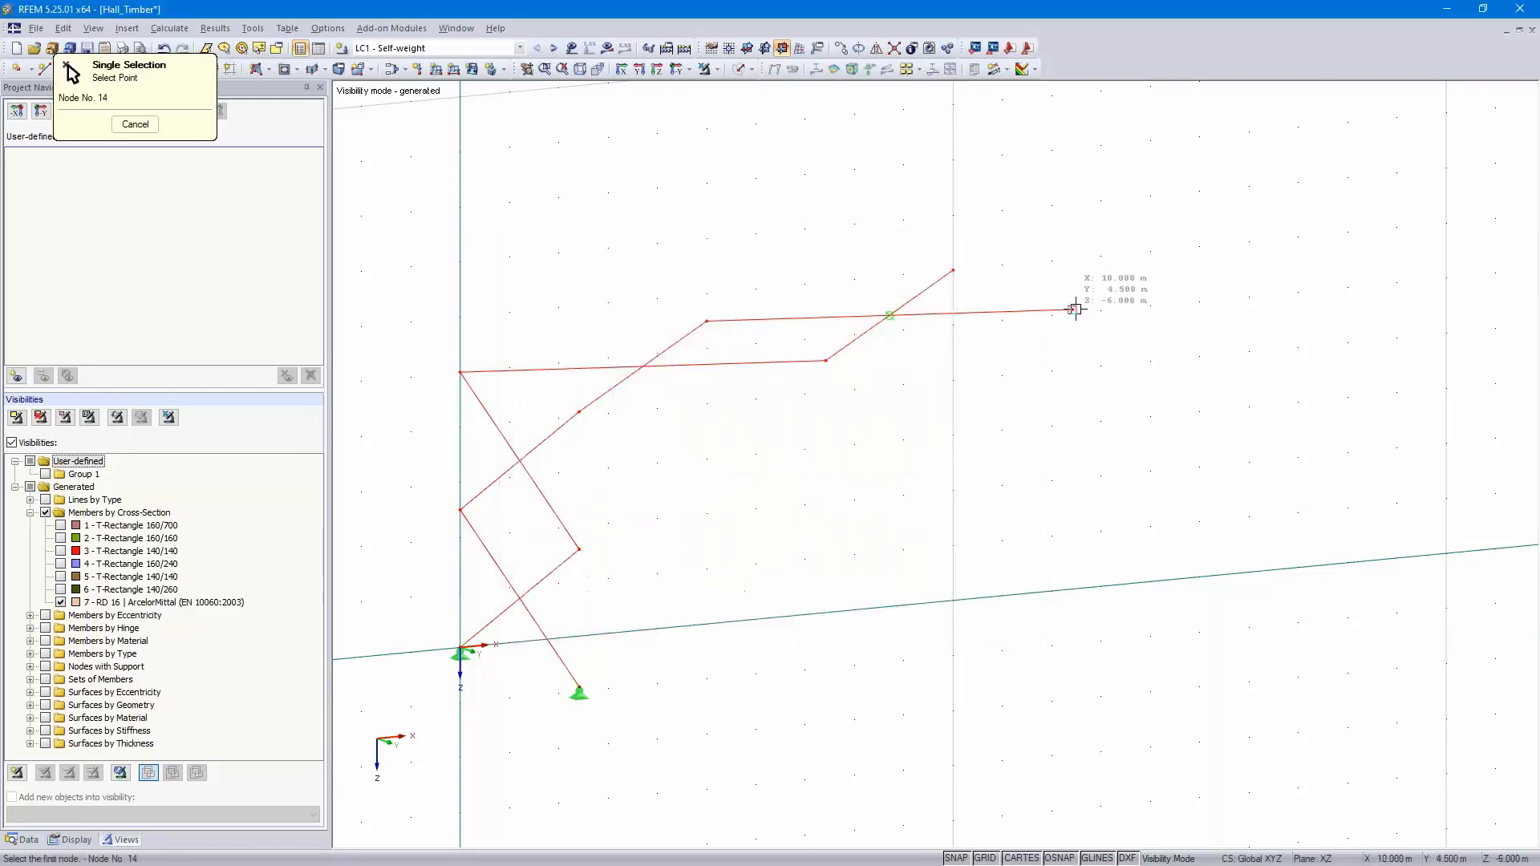
pyautogui.click(1072, 308)
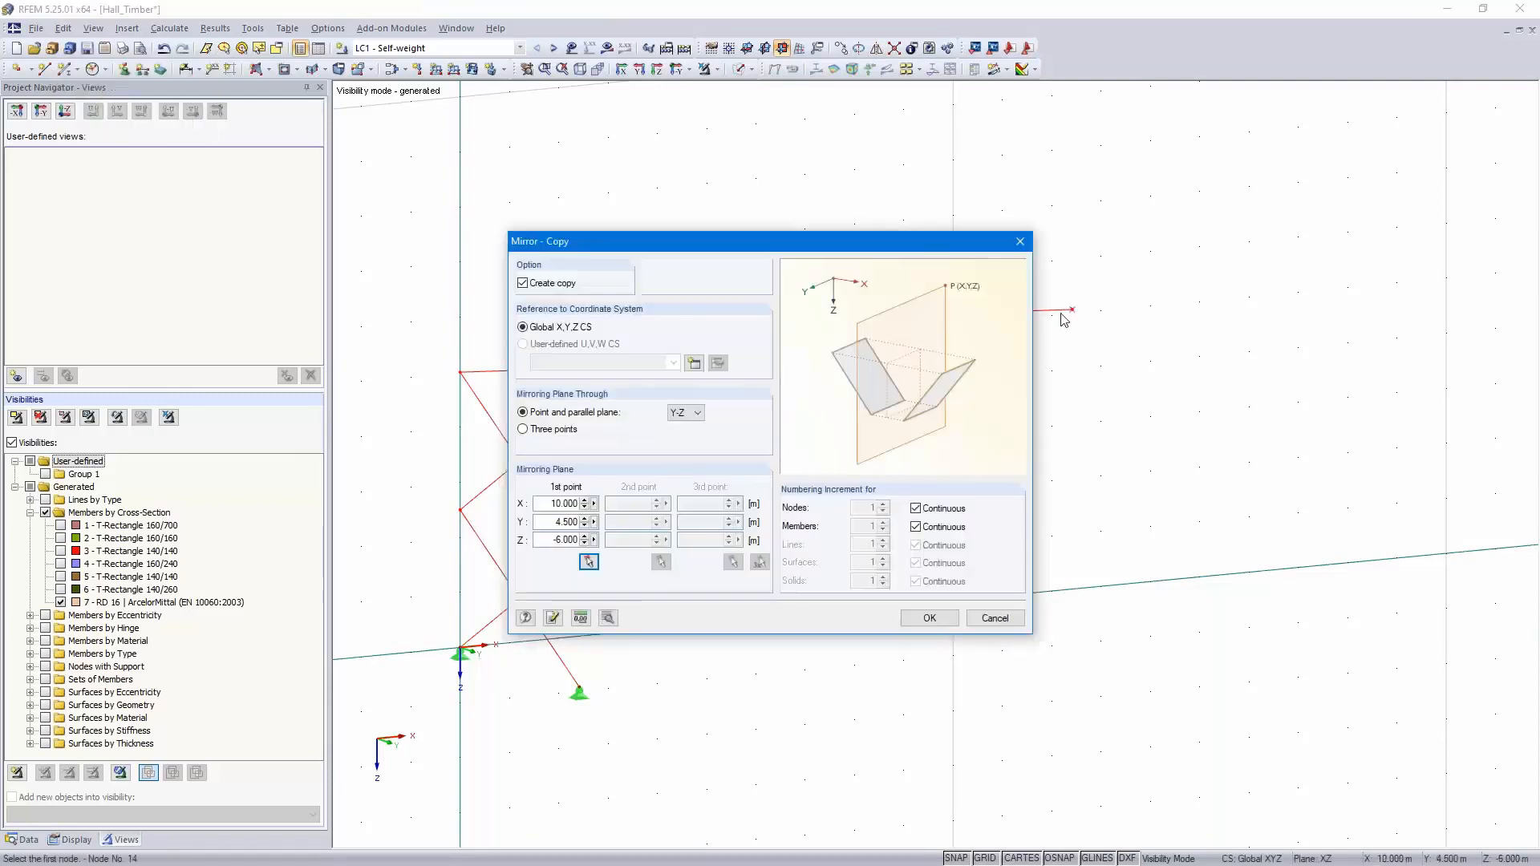
pyautogui.click(929, 618)
pyautogui.keyDown('ctrl'); pyautogui.moveTo(1056, 478); pyautogui.dragTo(1073, 594, button='middle'); pyautogui.keyUp('ctrl')
pyautogui.scroll(-3, 1073, 594)
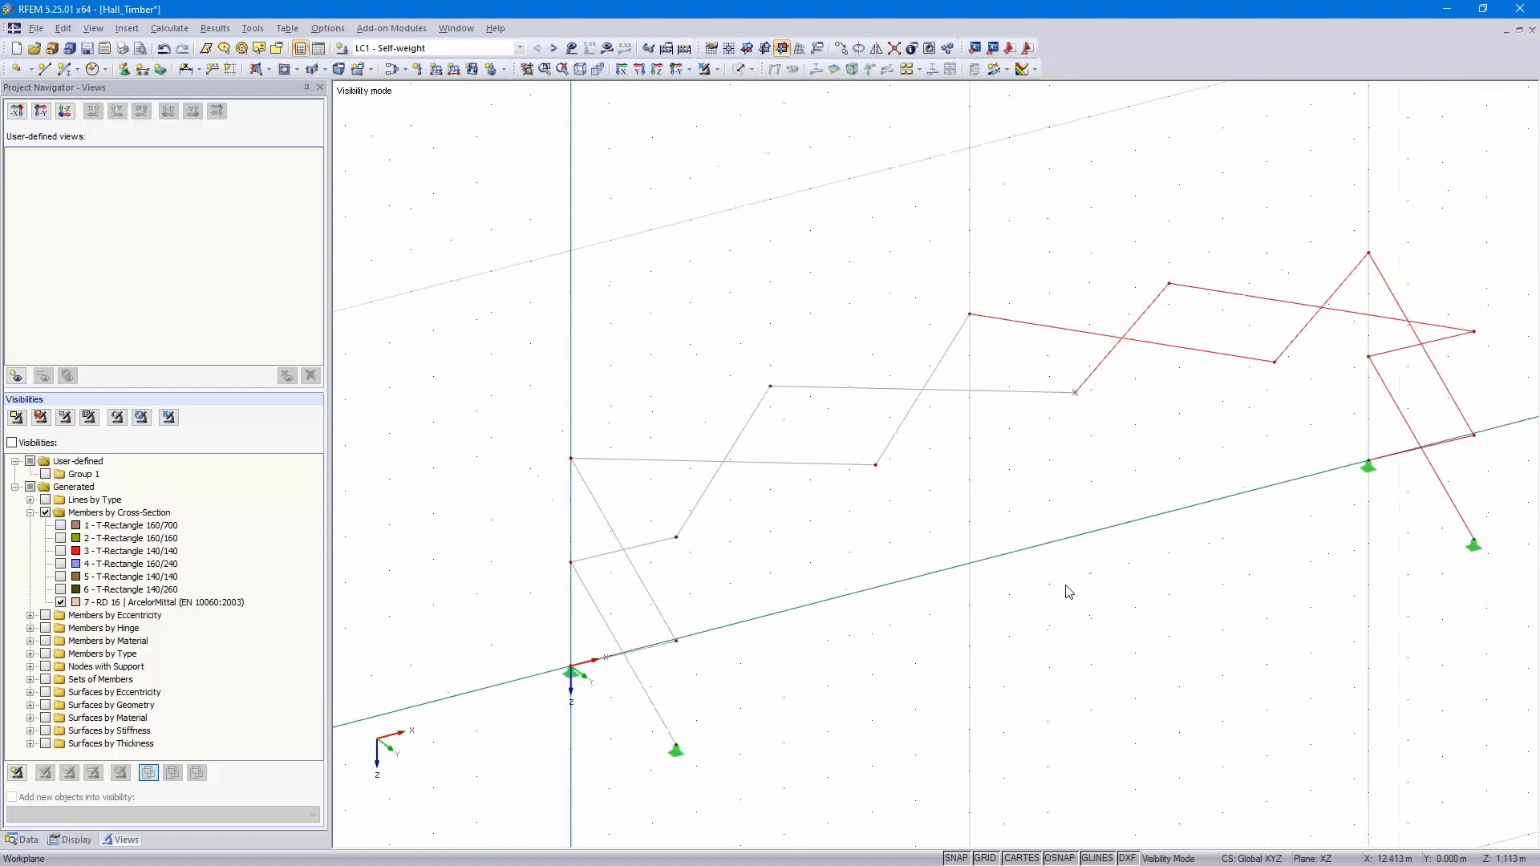
pyautogui.click(718, 70)
pyautogui.click(736, 212)
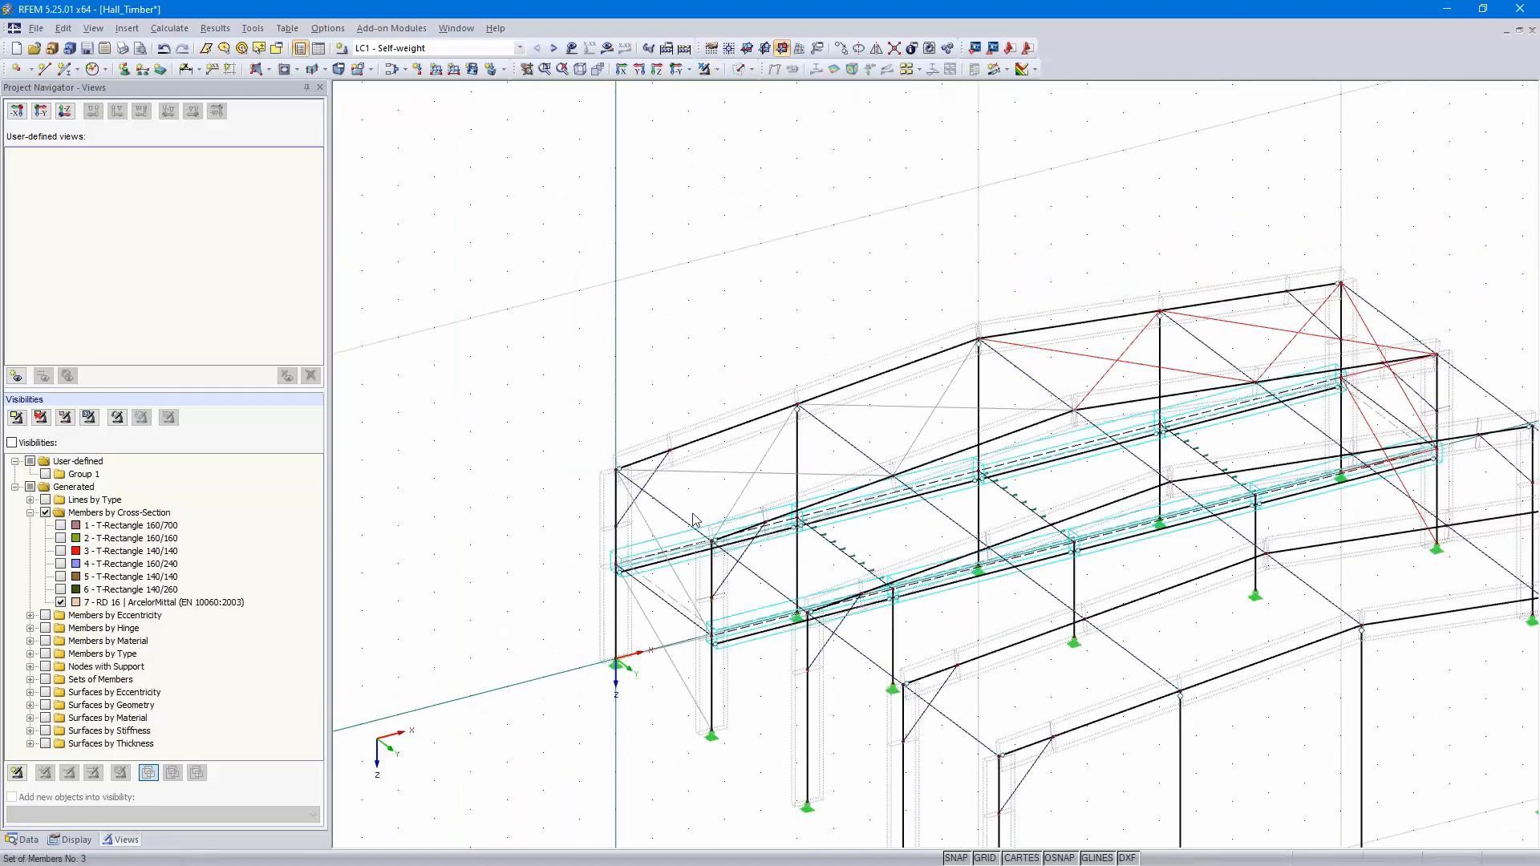
# Calculate load case LC1 Self-weight and display its results
pyautogui.scroll(-4, 613, 389)
pyautogui.scroll(2, 616, 427)
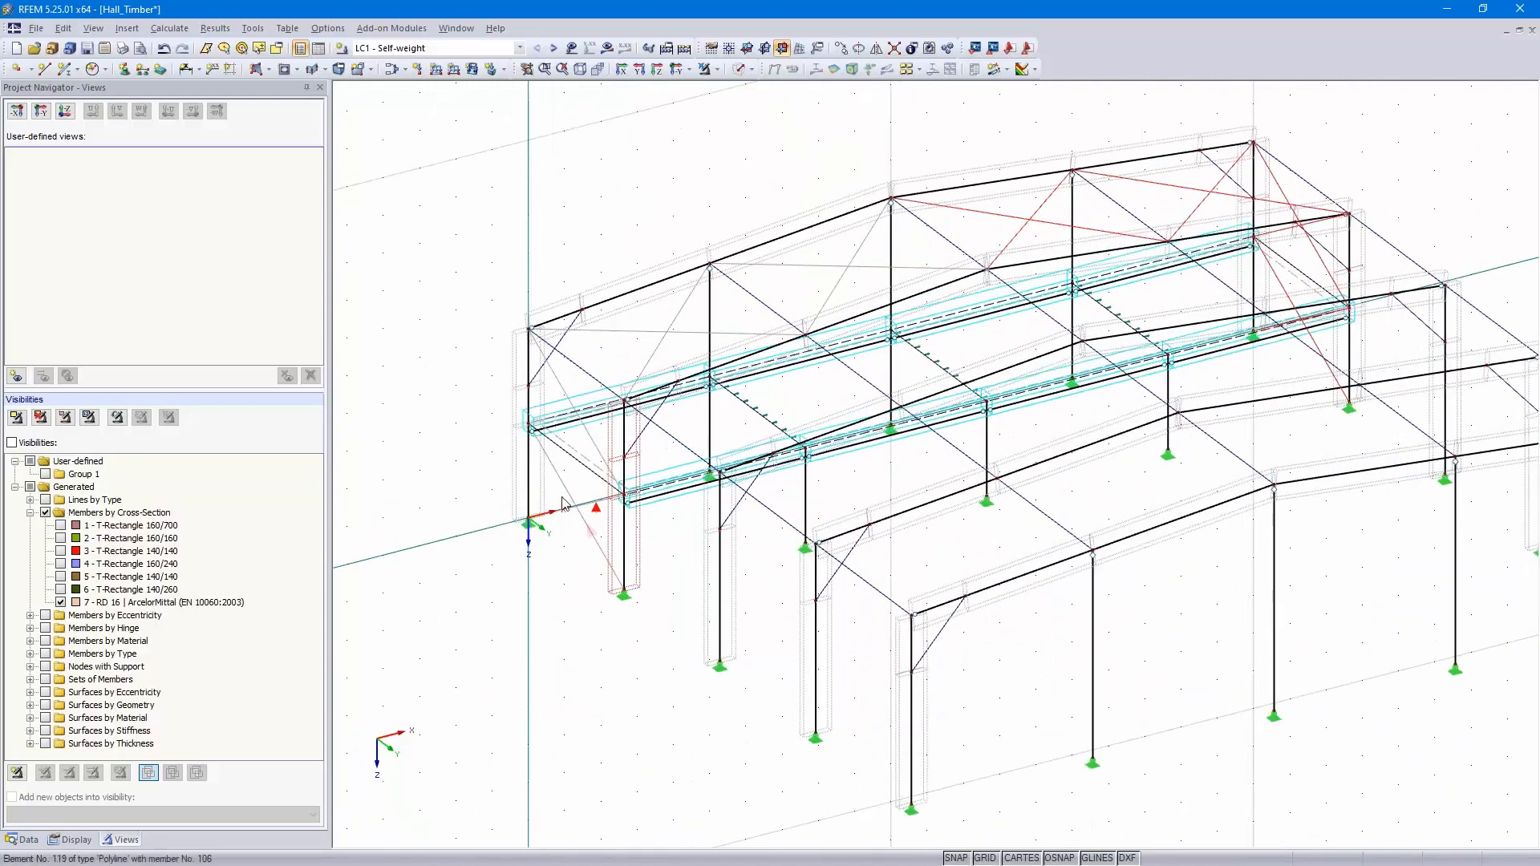
pyautogui.scroll(-2, 581, 489)
pyautogui.moveTo(568, 485); pyautogui.dragTo(508, 451, button='middle')
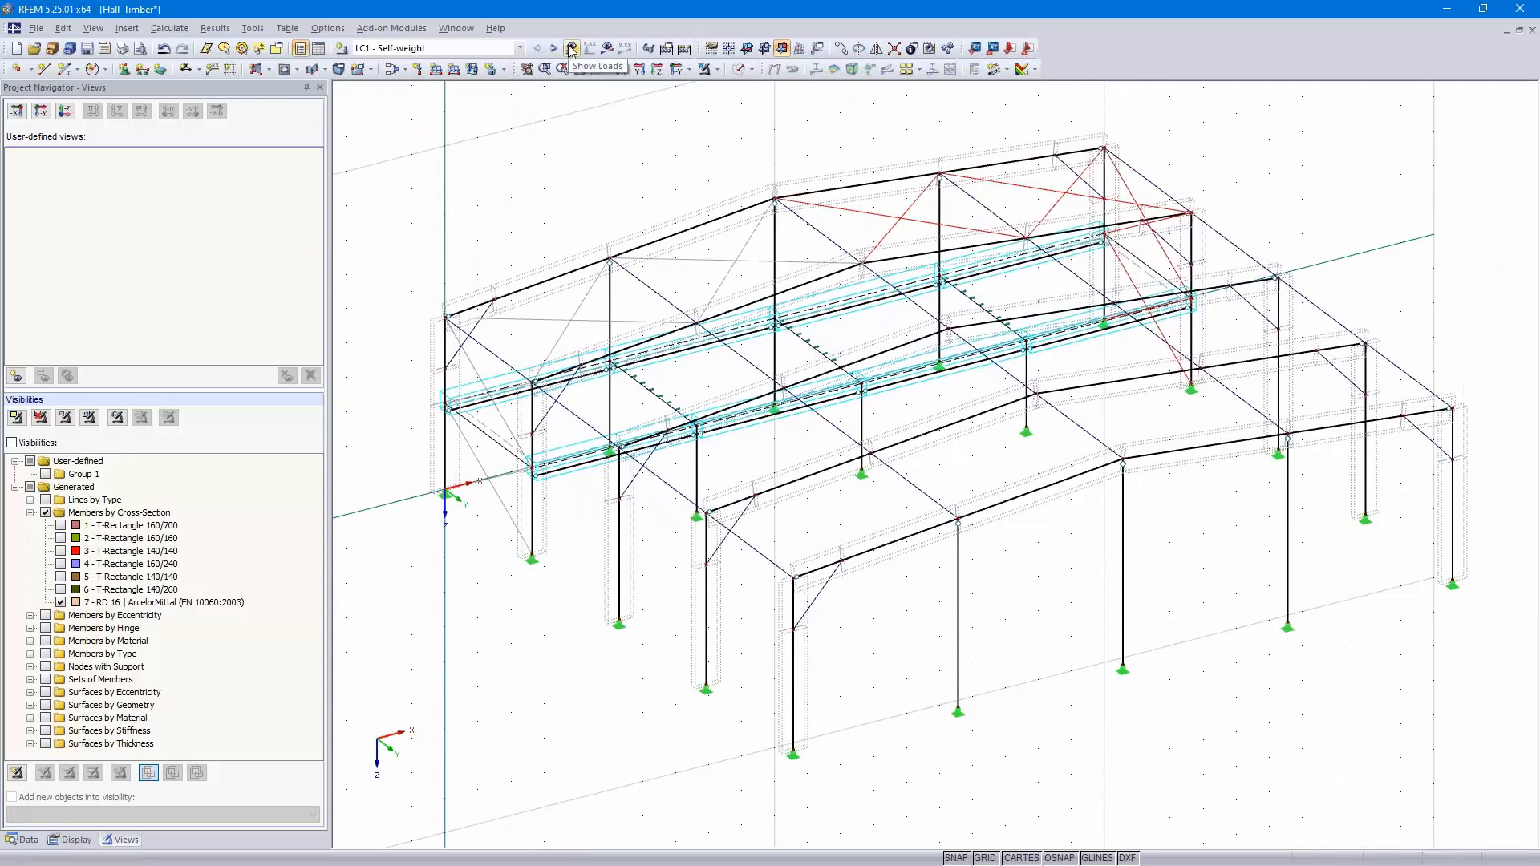
pyautogui.click(607, 48)
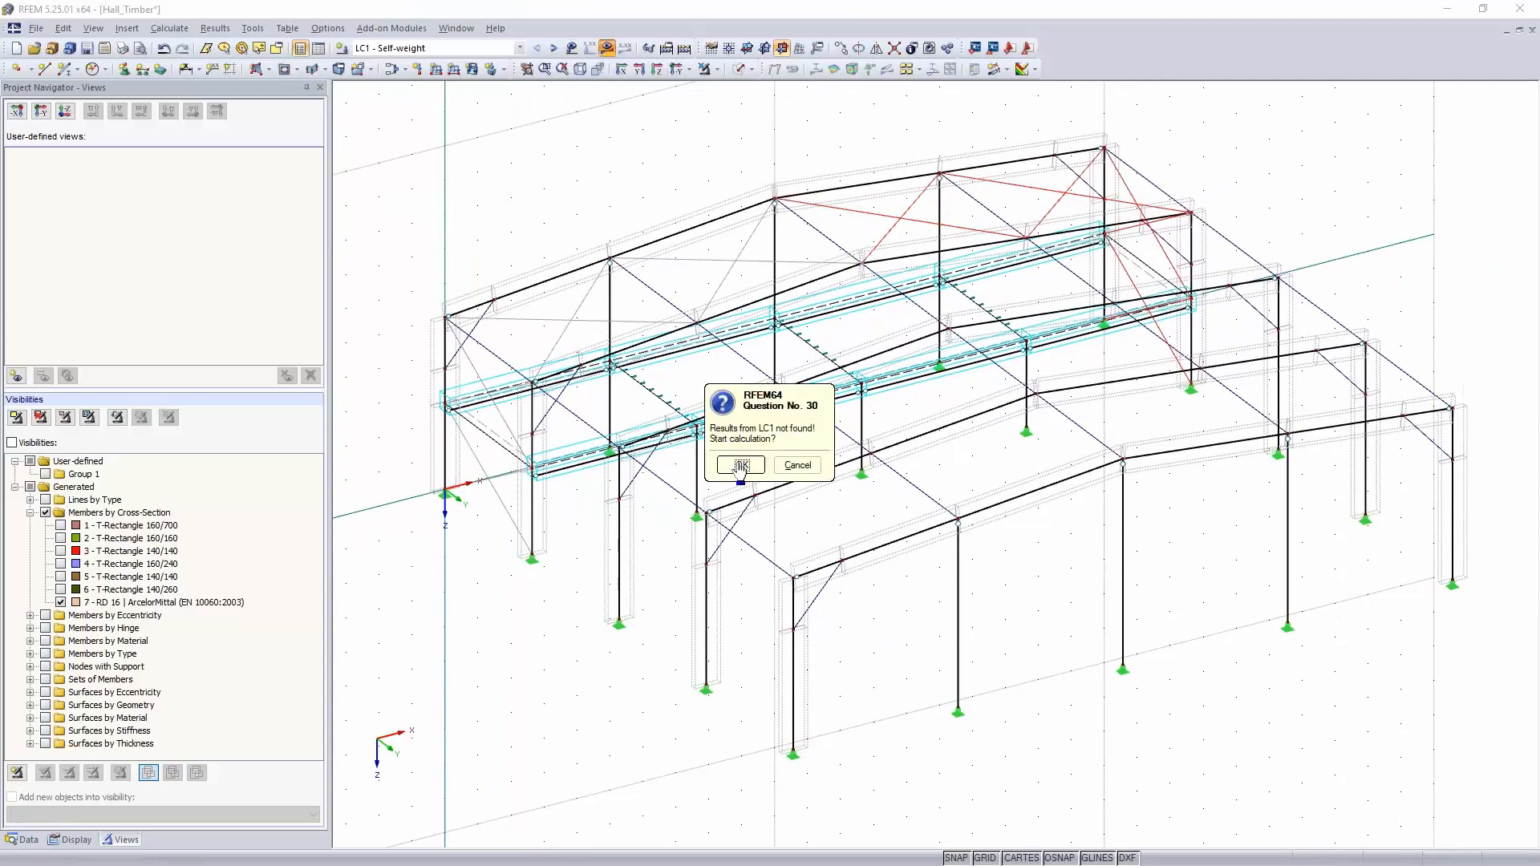
pyautogui.click(740, 465)
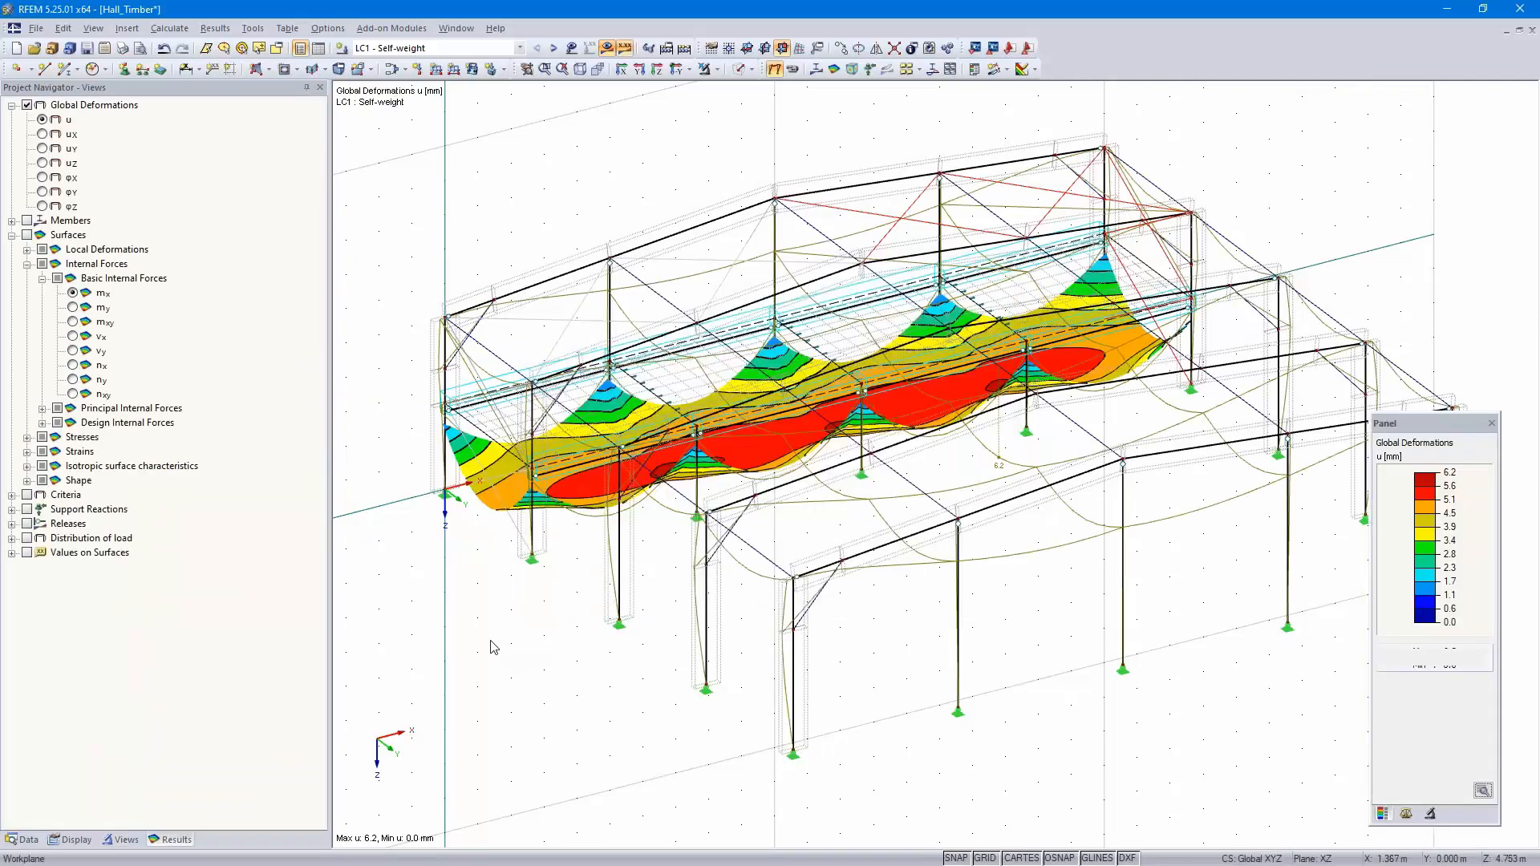
# Examine the global deformations of the slab and its supporting beams, and check the member properties of a T-Rectangle 140/260 beam
pyautogui.keyDown('ctrl'); pyautogui.moveTo(493, 646); pyautogui.dragTo(937, 576, button='middle'); pyautogui.keyUp('ctrl')
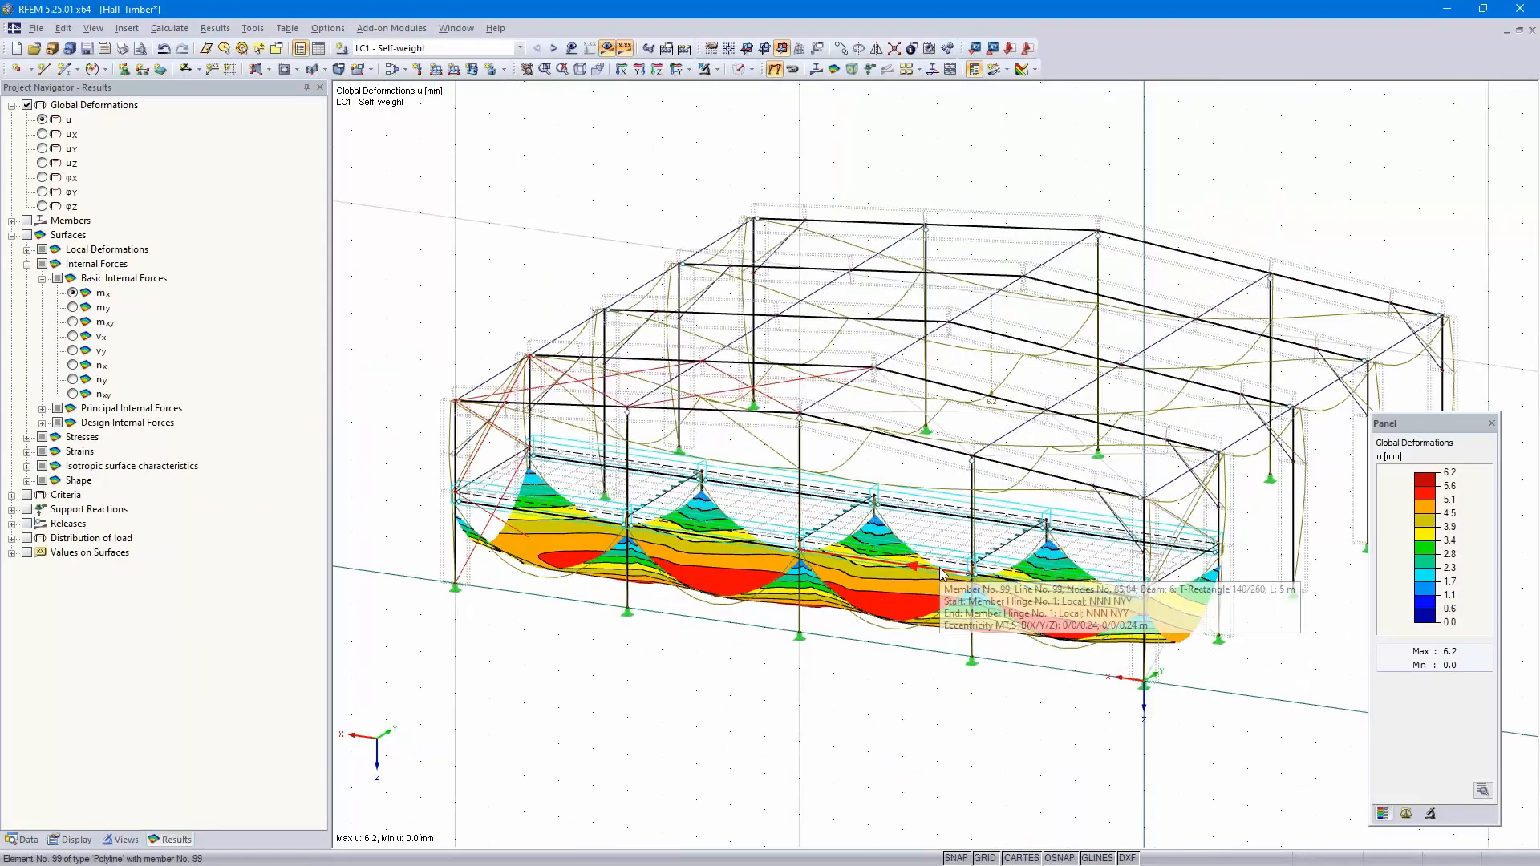
pyautogui.doubleClick(942, 573)
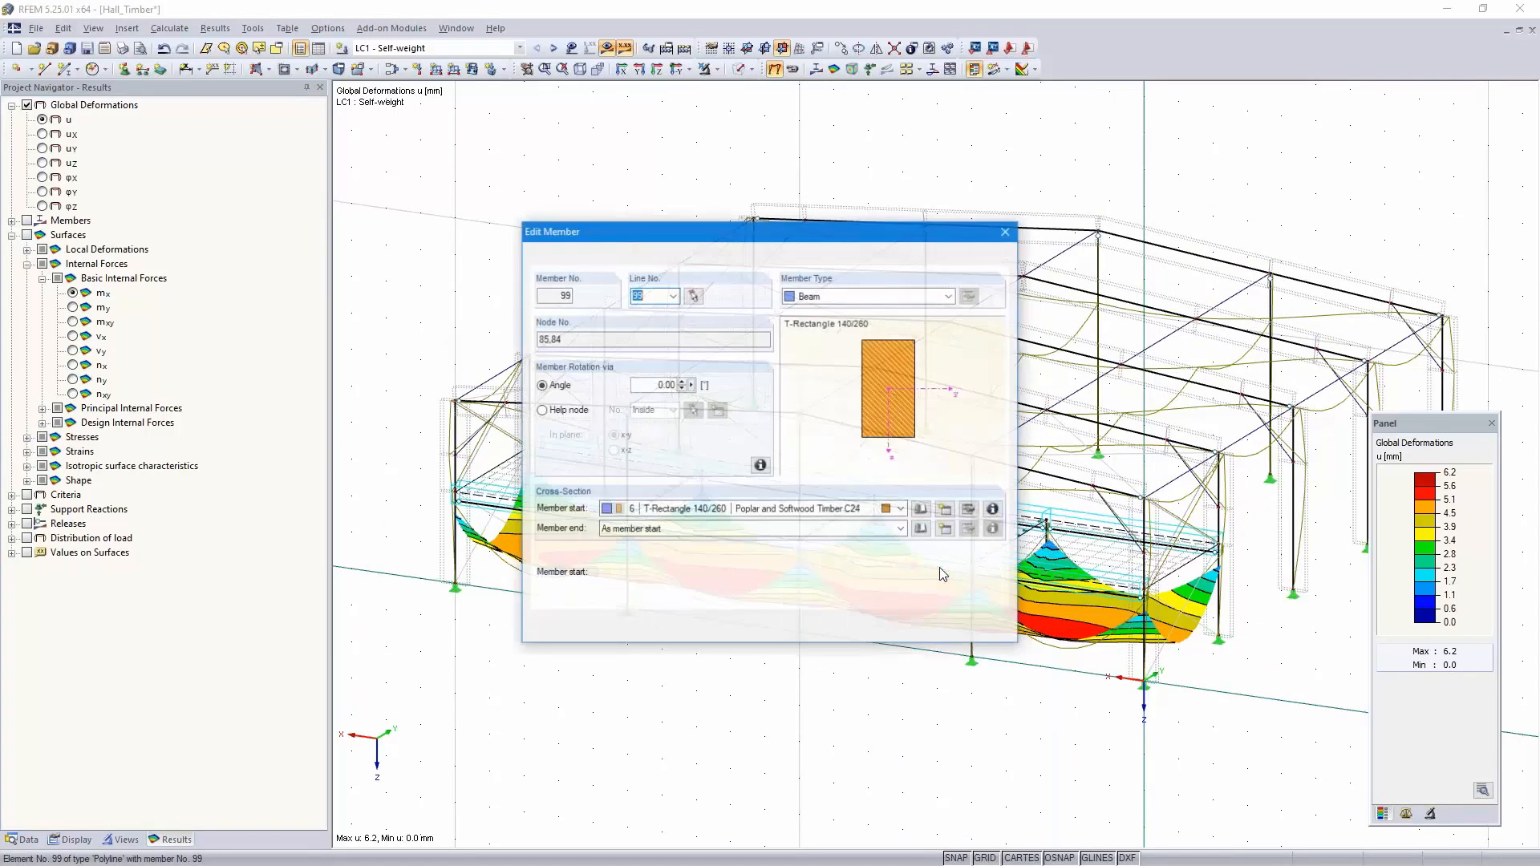
pyautogui.click(983, 631)
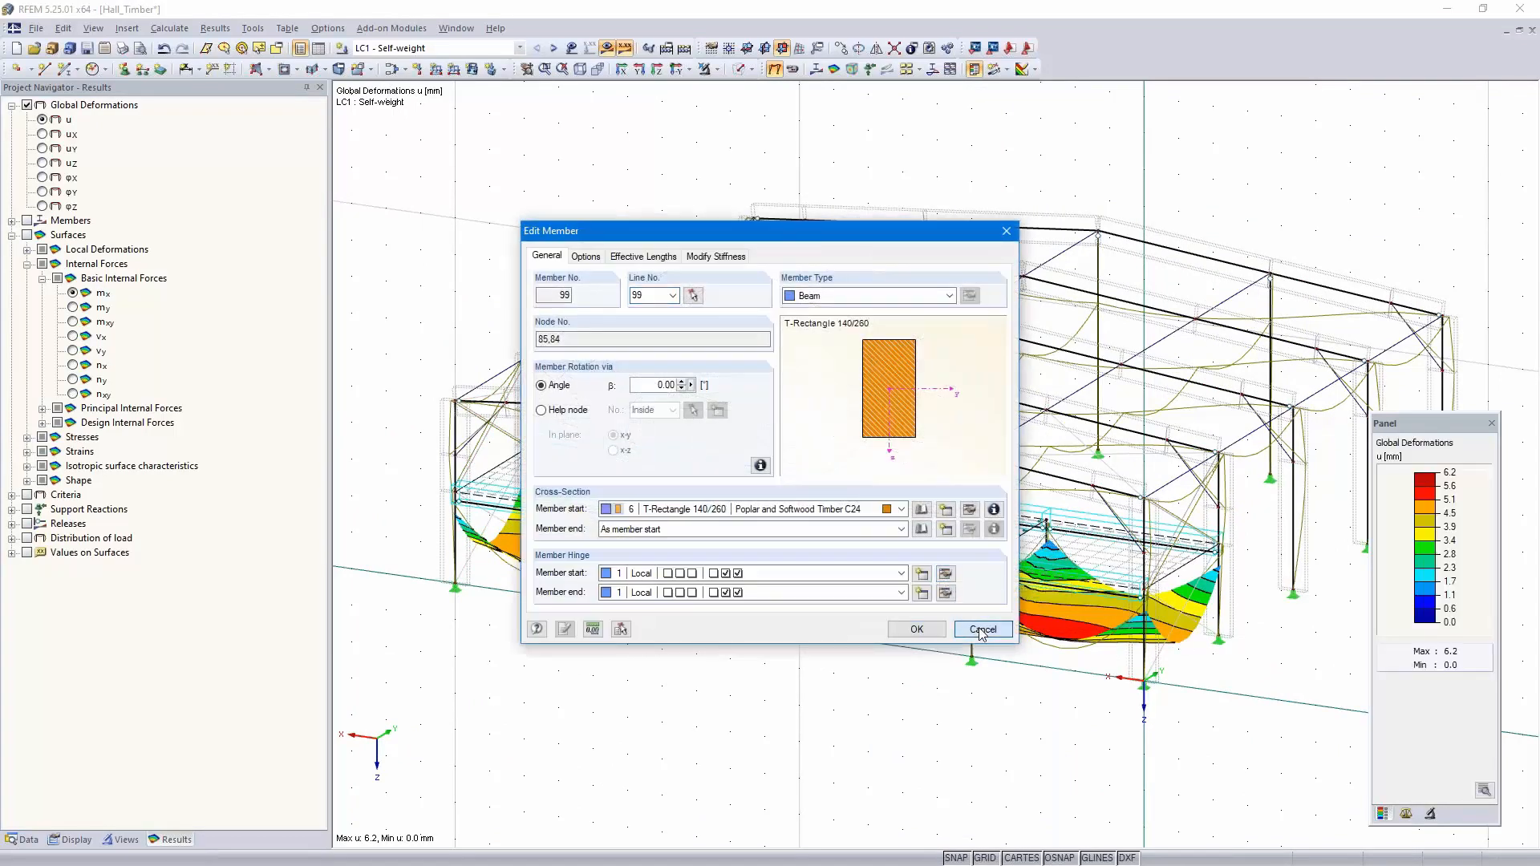
pyautogui.scroll(1, 710, 647)
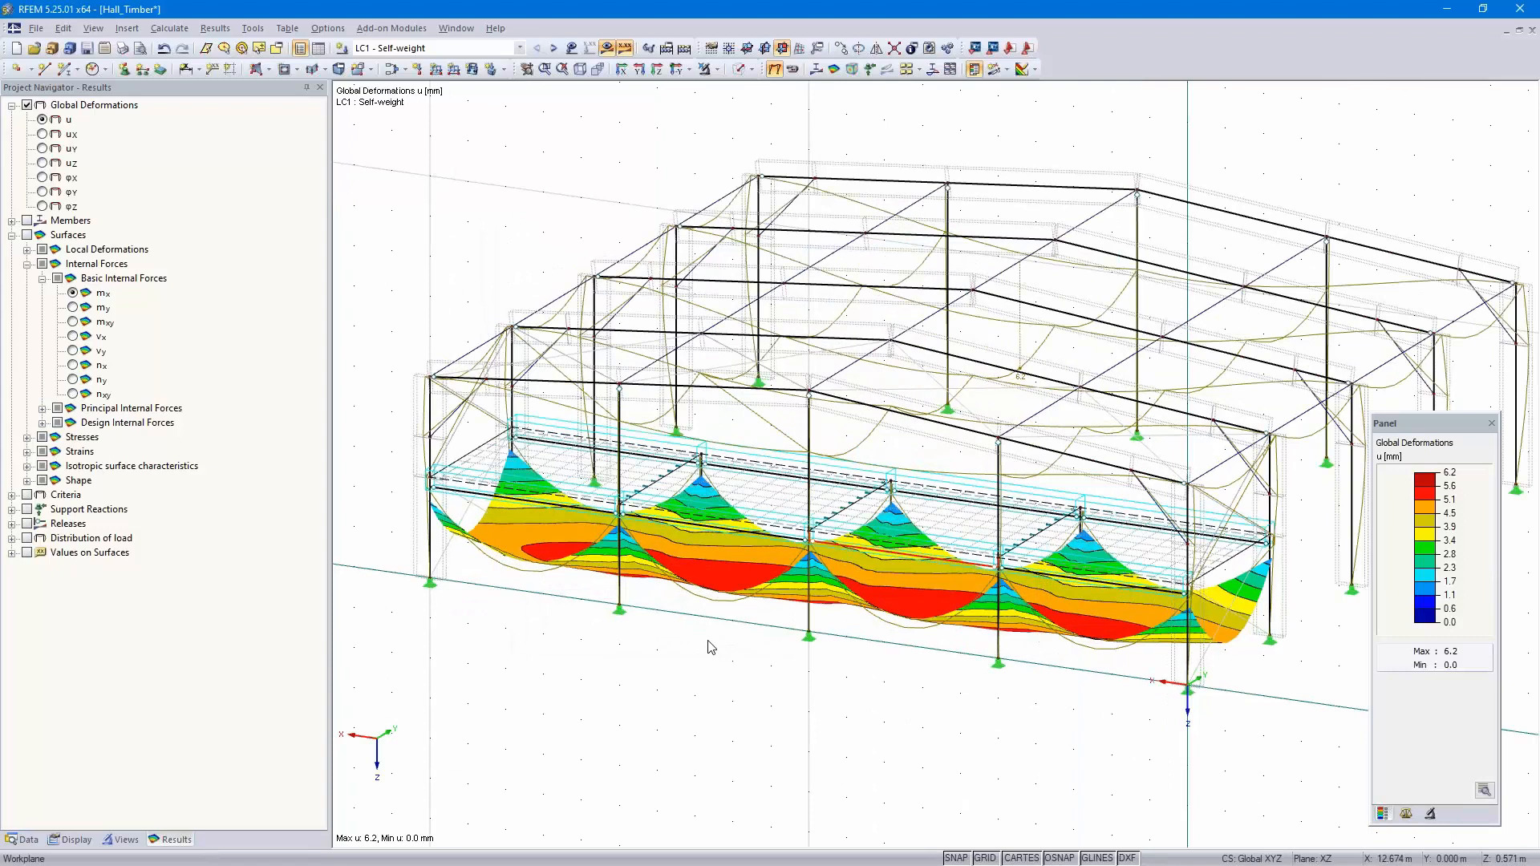
pyautogui.scroll(5, 762, 609)
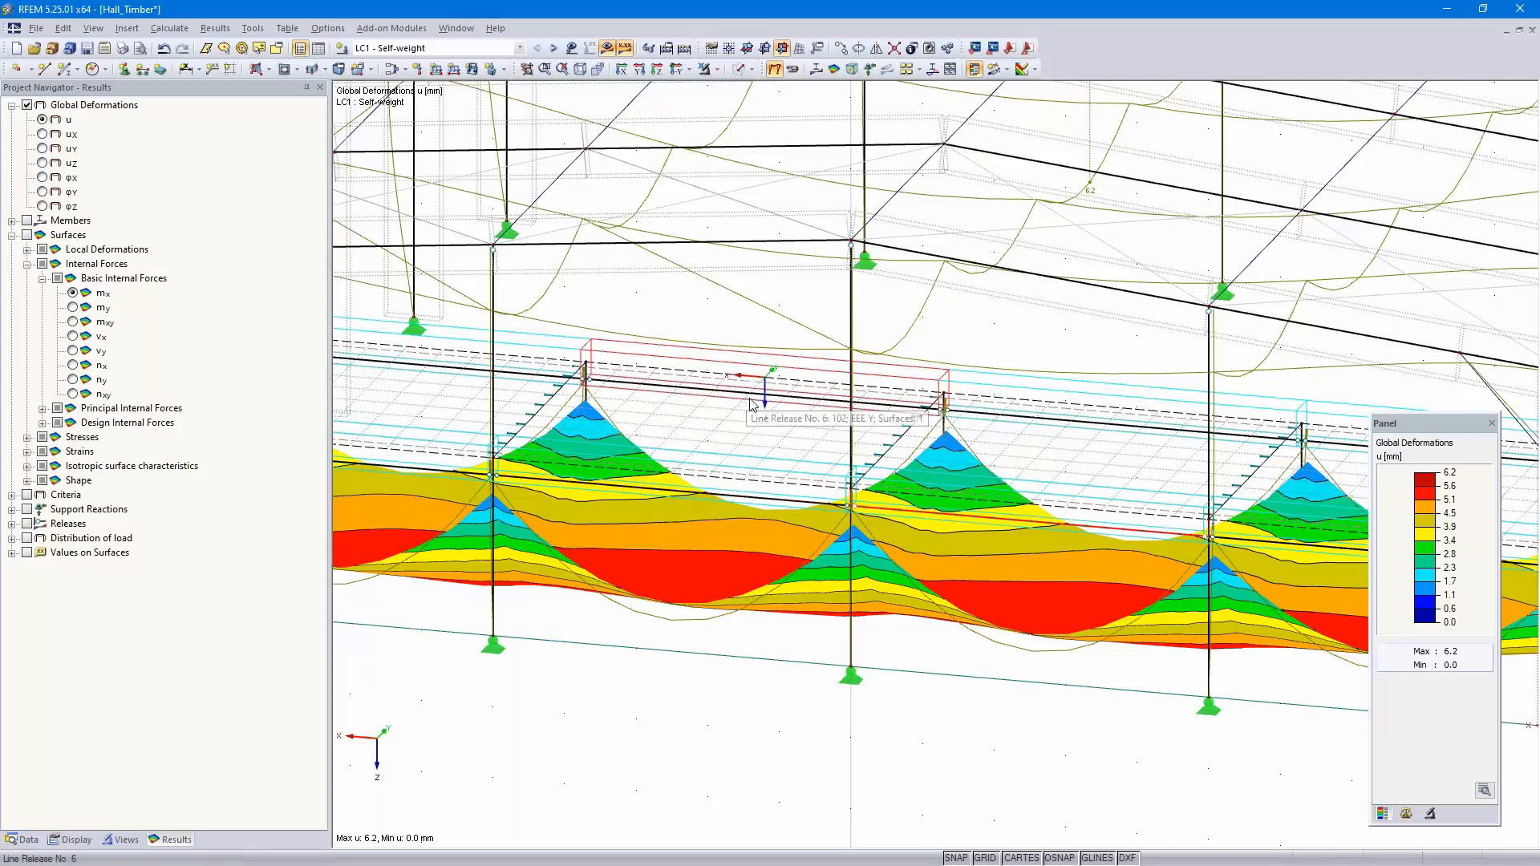
pyautogui.scroll(-4, 1006, 473)
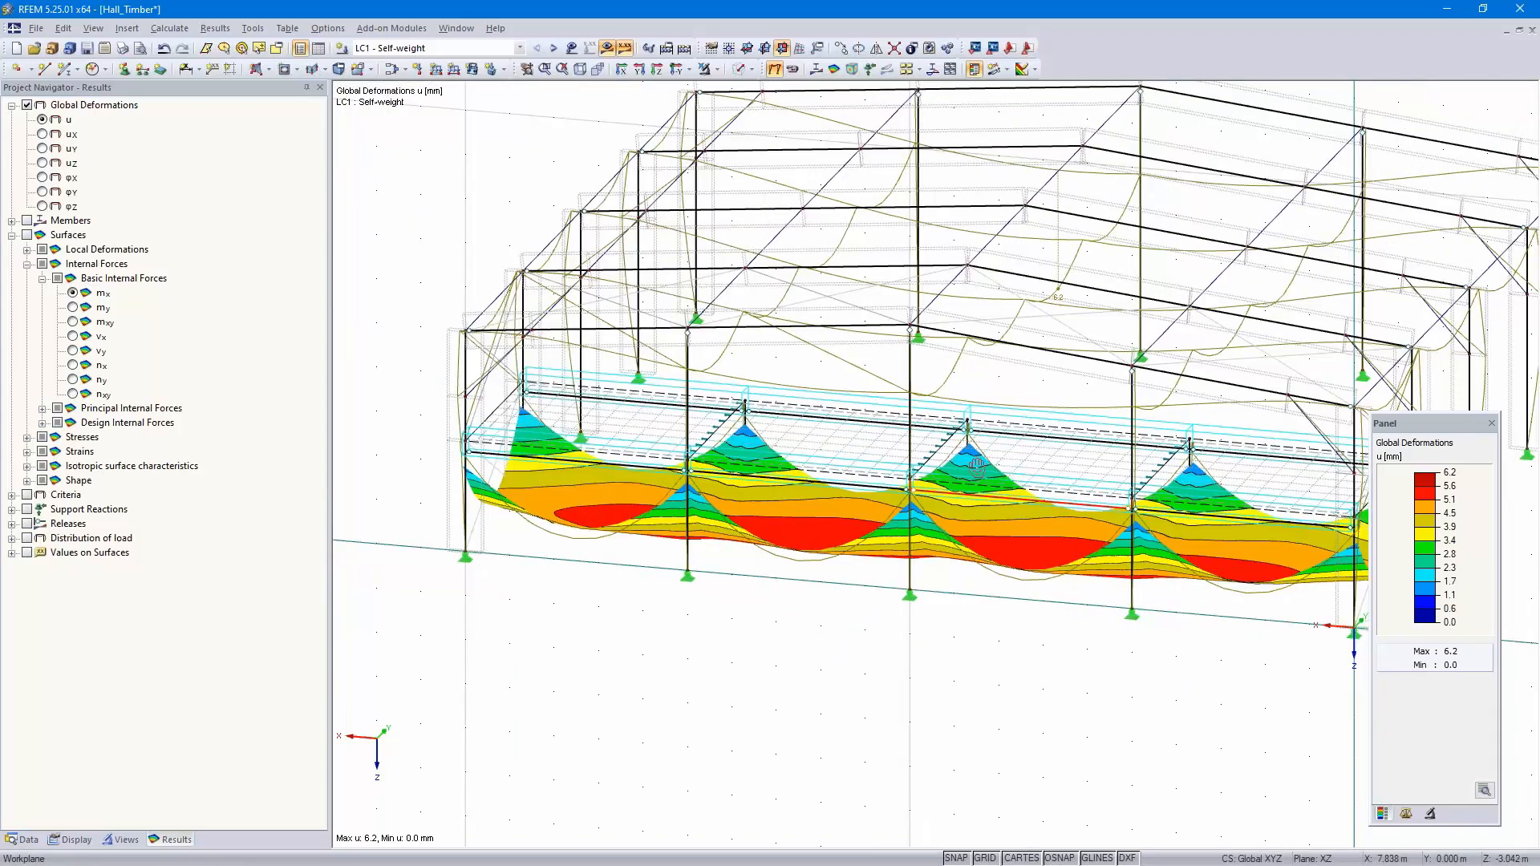
pyautogui.moveTo(976, 469); pyautogui.dragTo(902, 470, button='middle')
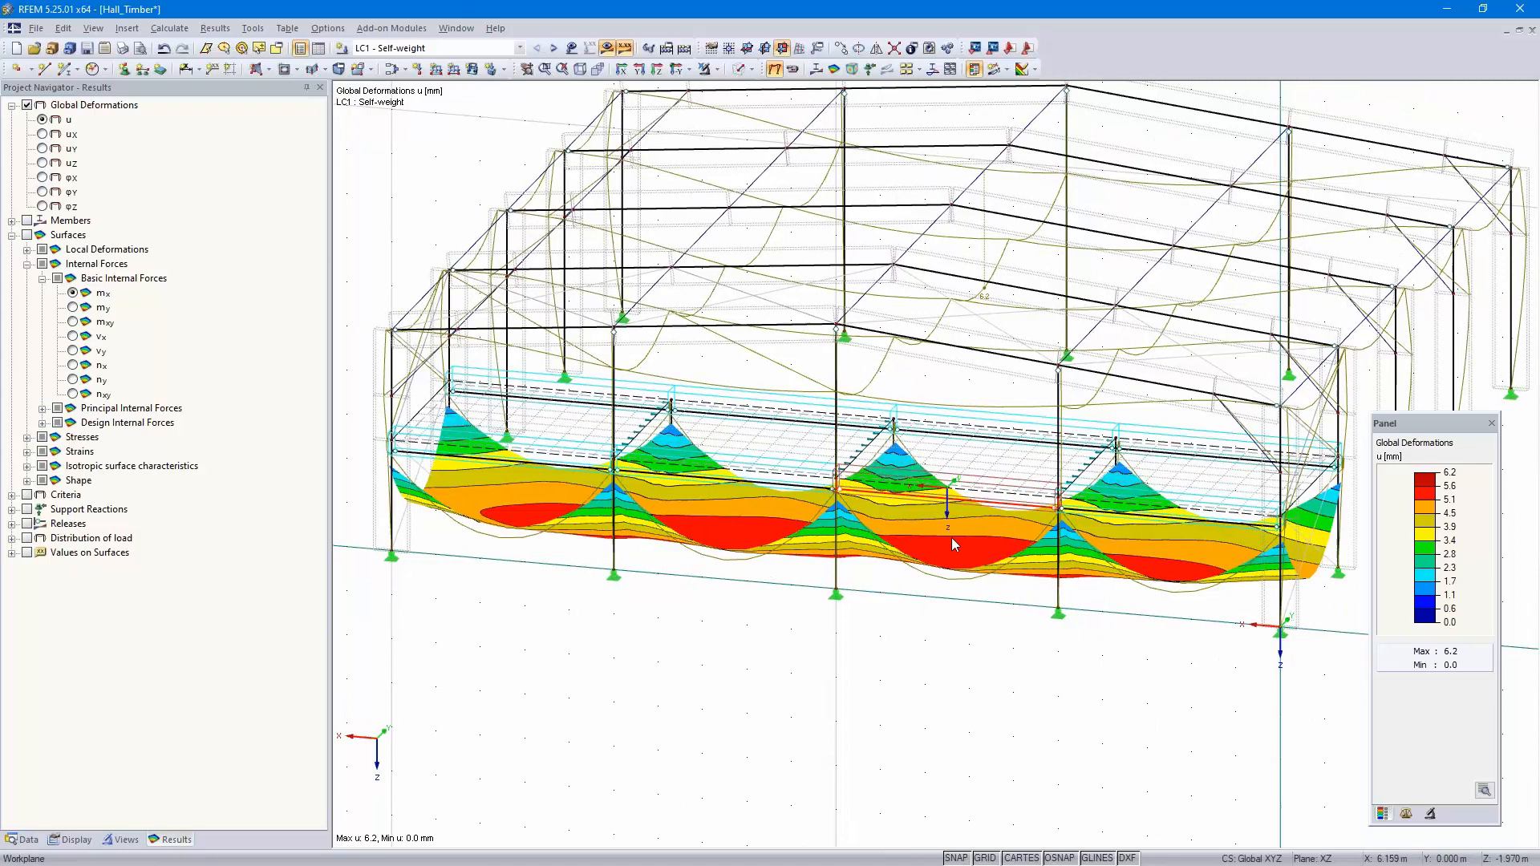
pyautogui.scroll(2, 993, 475)
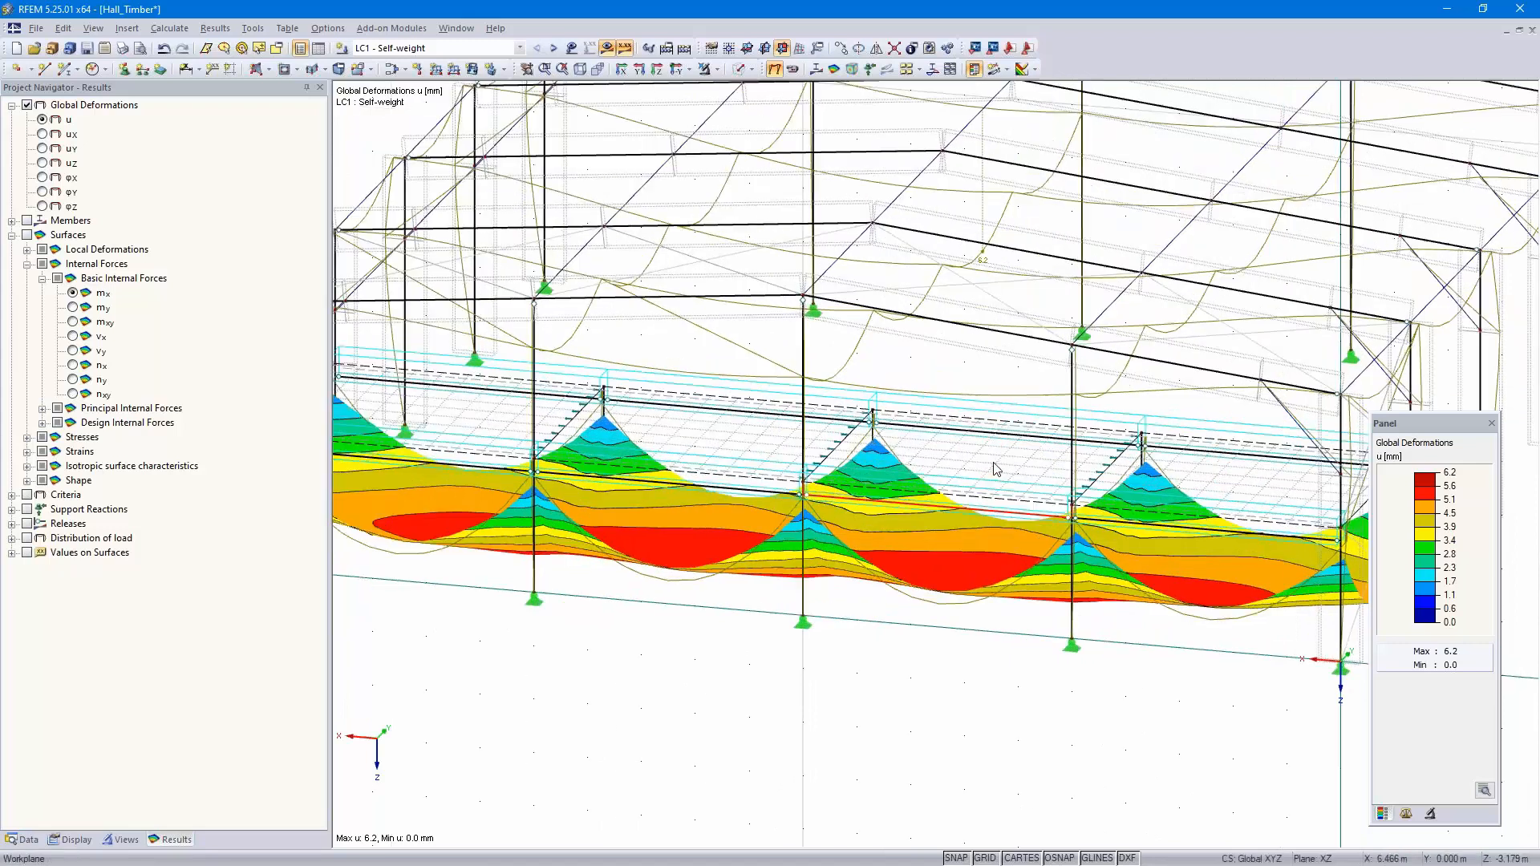
pyautogui.scroll(3, 993, 469)
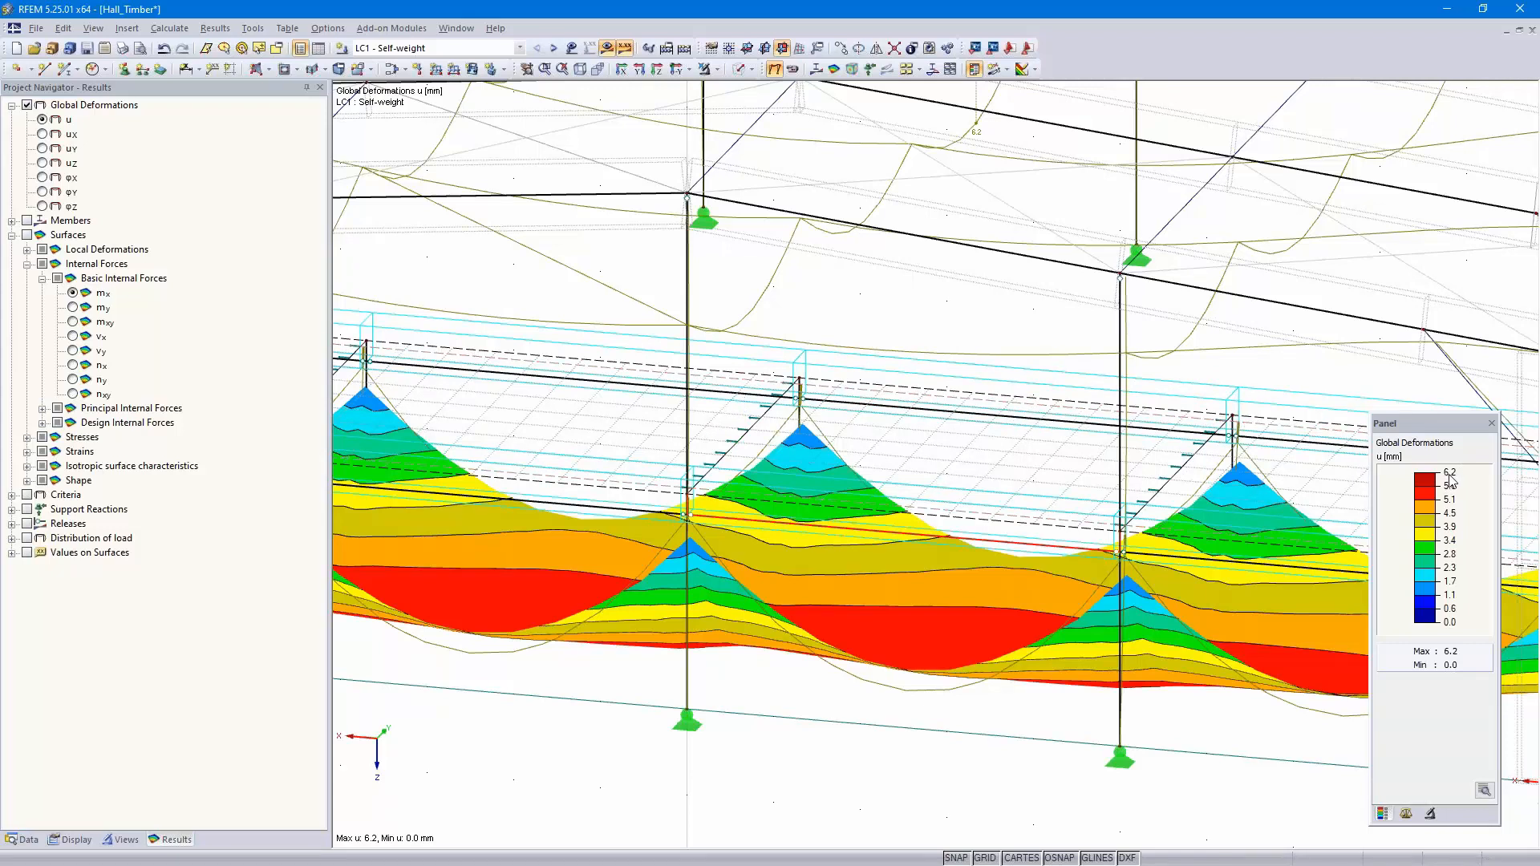
# Set the input axes of slab surface 1 to an angular rotation of 90°, accepting deletion of the existing results
pyautogui.doubleClick(1063, 415)
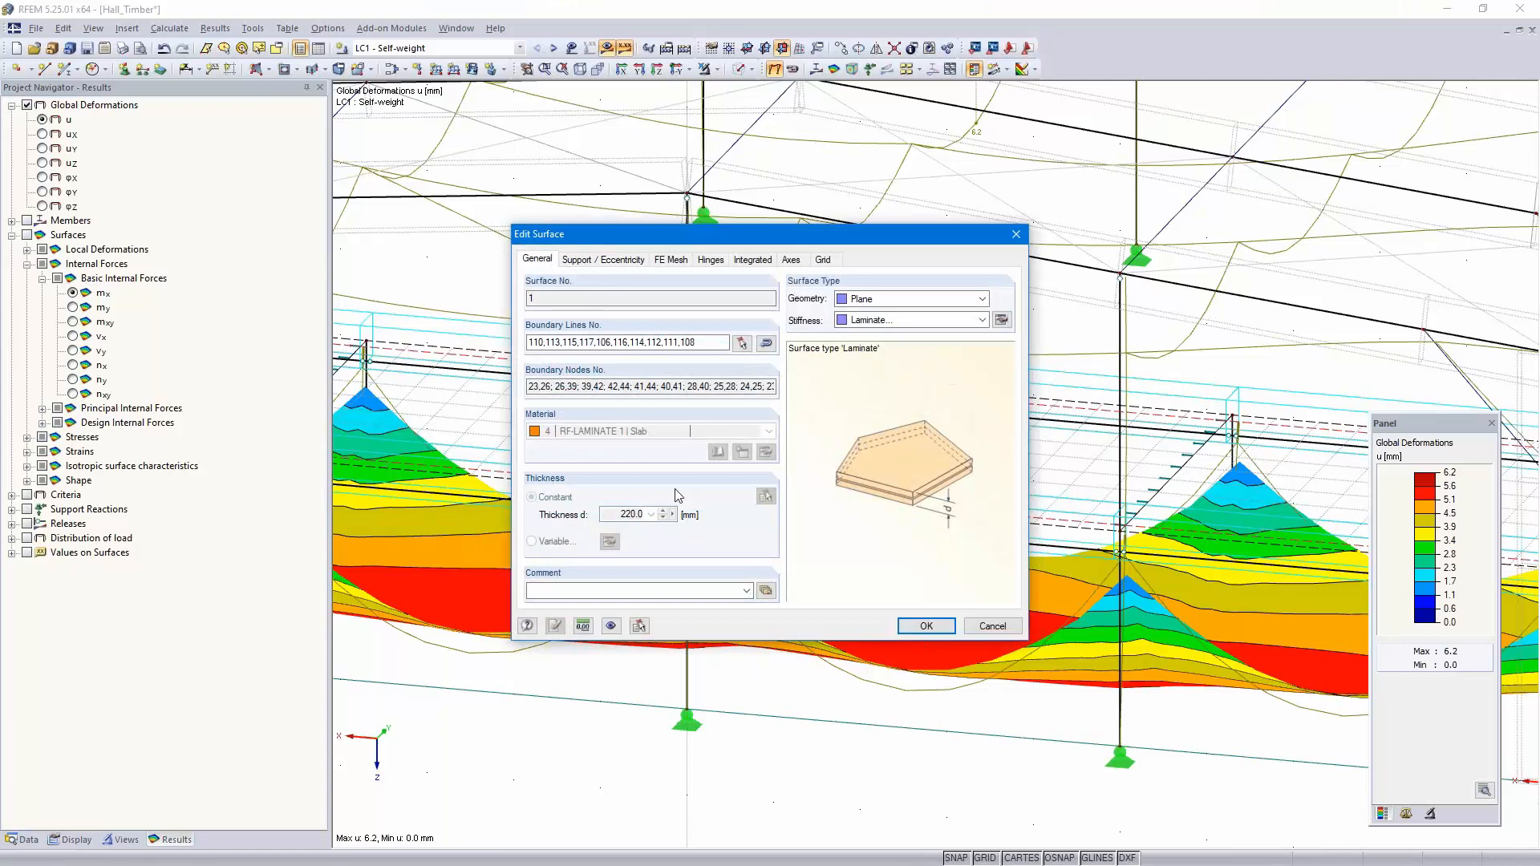
pyautogui.click(793, 260)
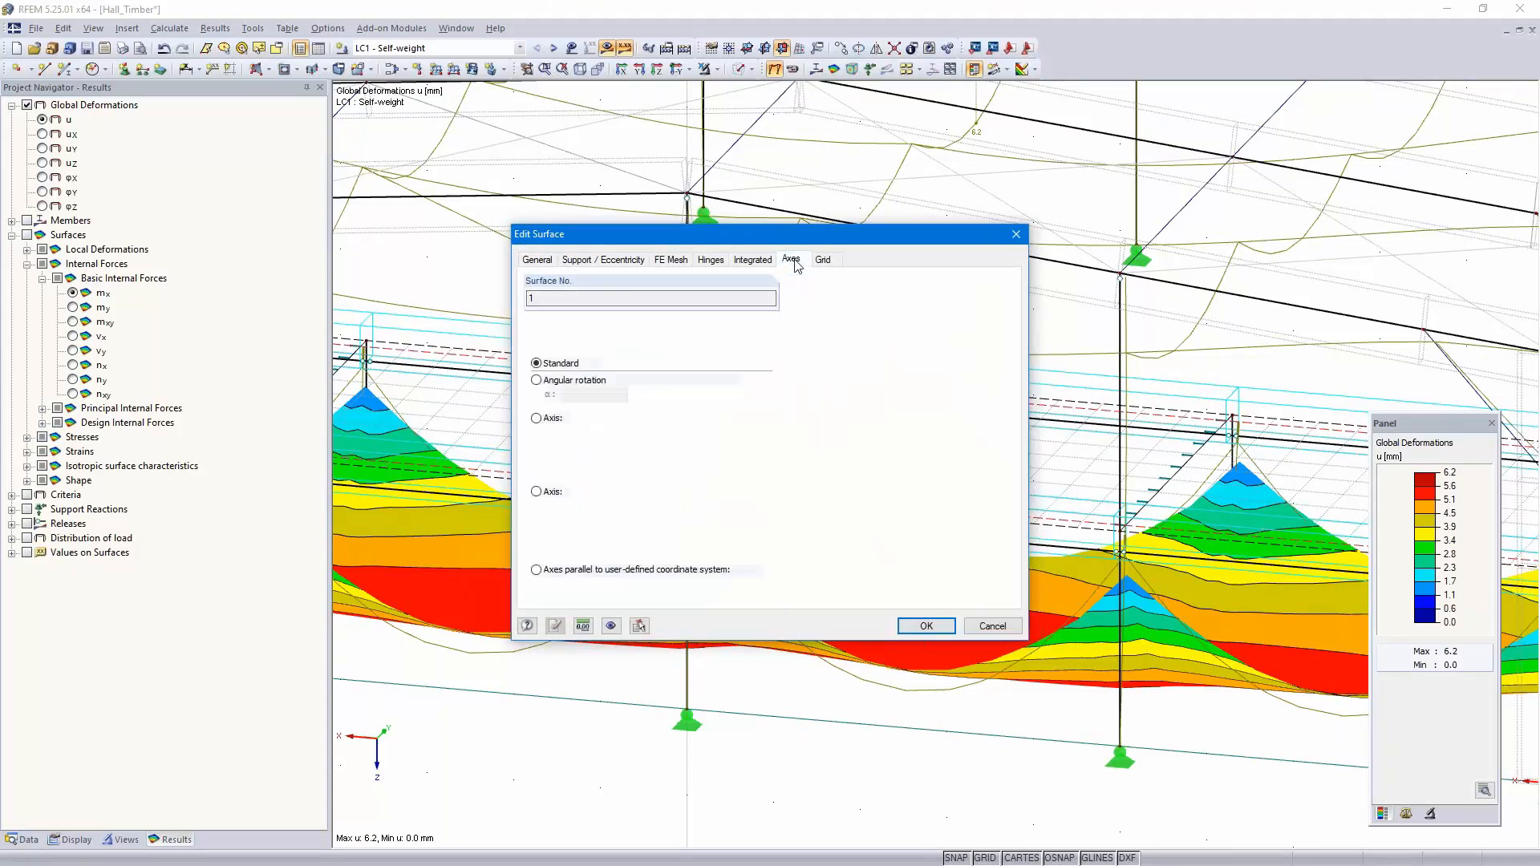
pyautogui.click(537, 381)
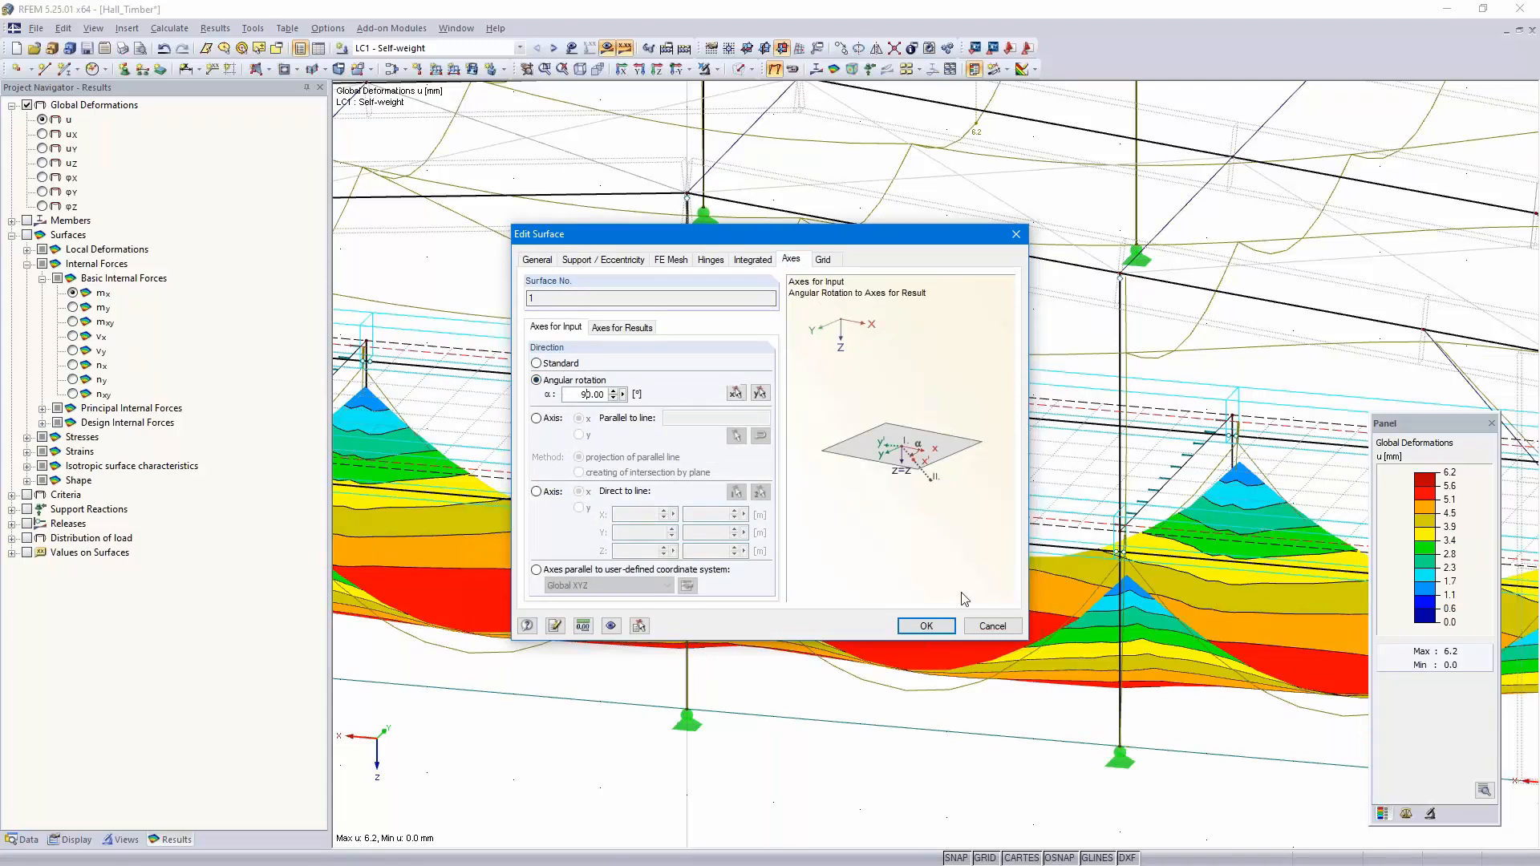
pyautogui.click(926, 626)
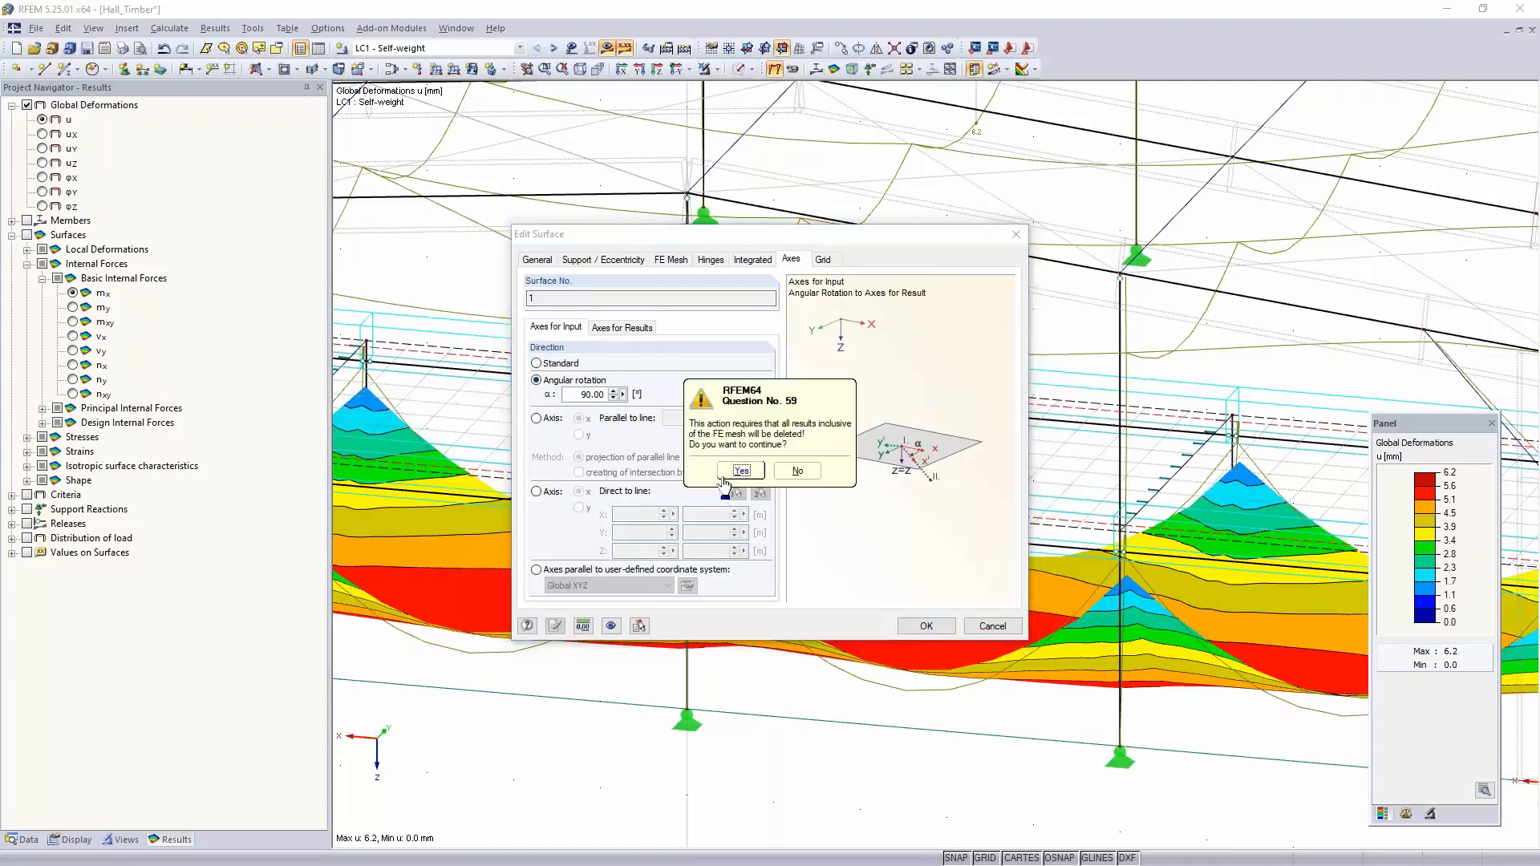
pyautogui.click(740, 471)
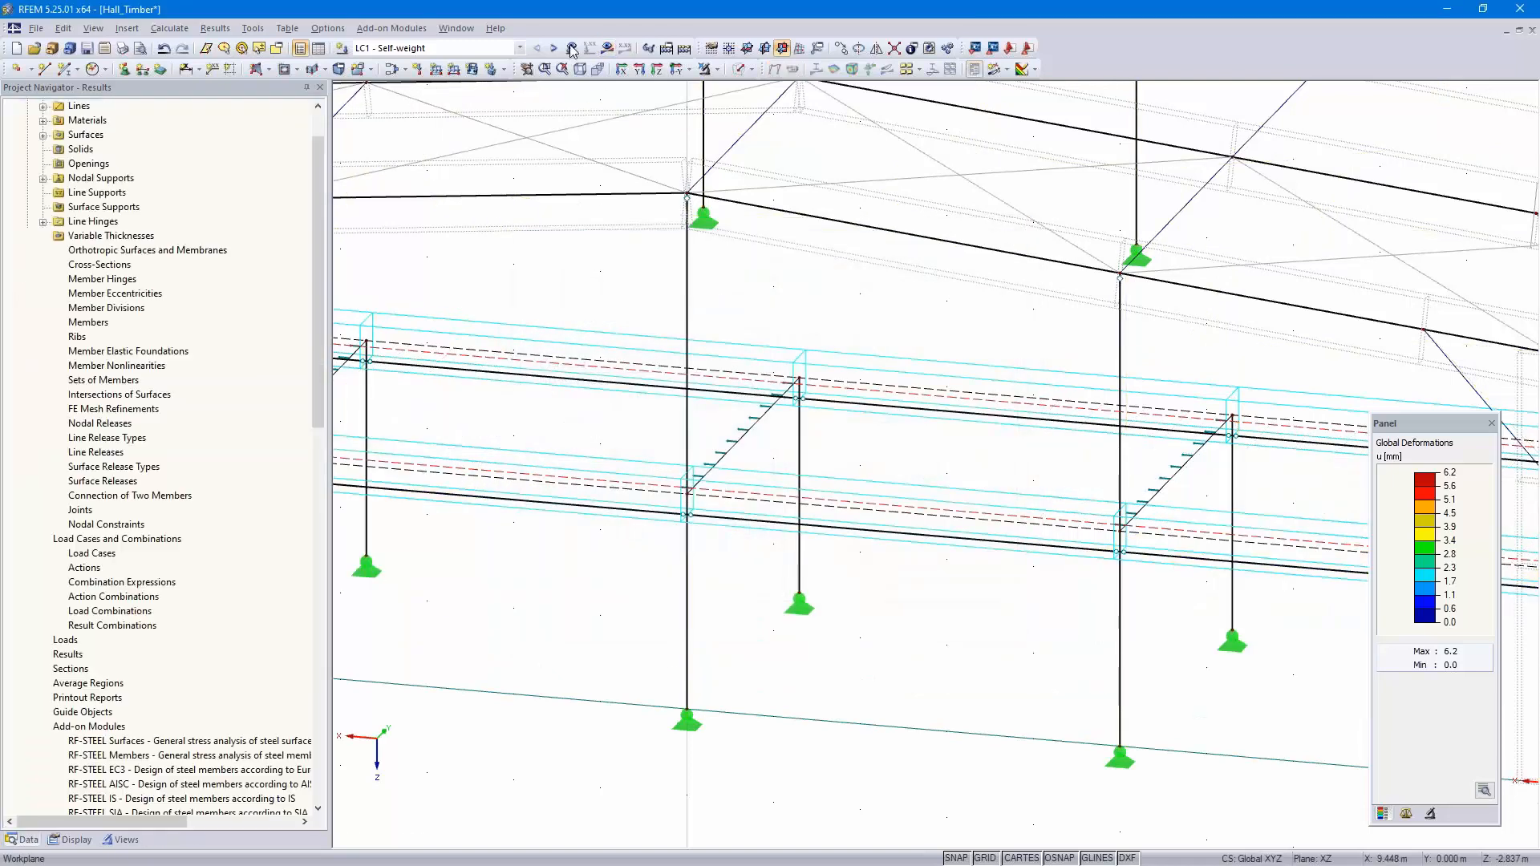
# Recalculate load case LC1 Self-weight and view the slab's global deformations
pyautogui.click(610, 48)
pyautogui.click(743, 465)
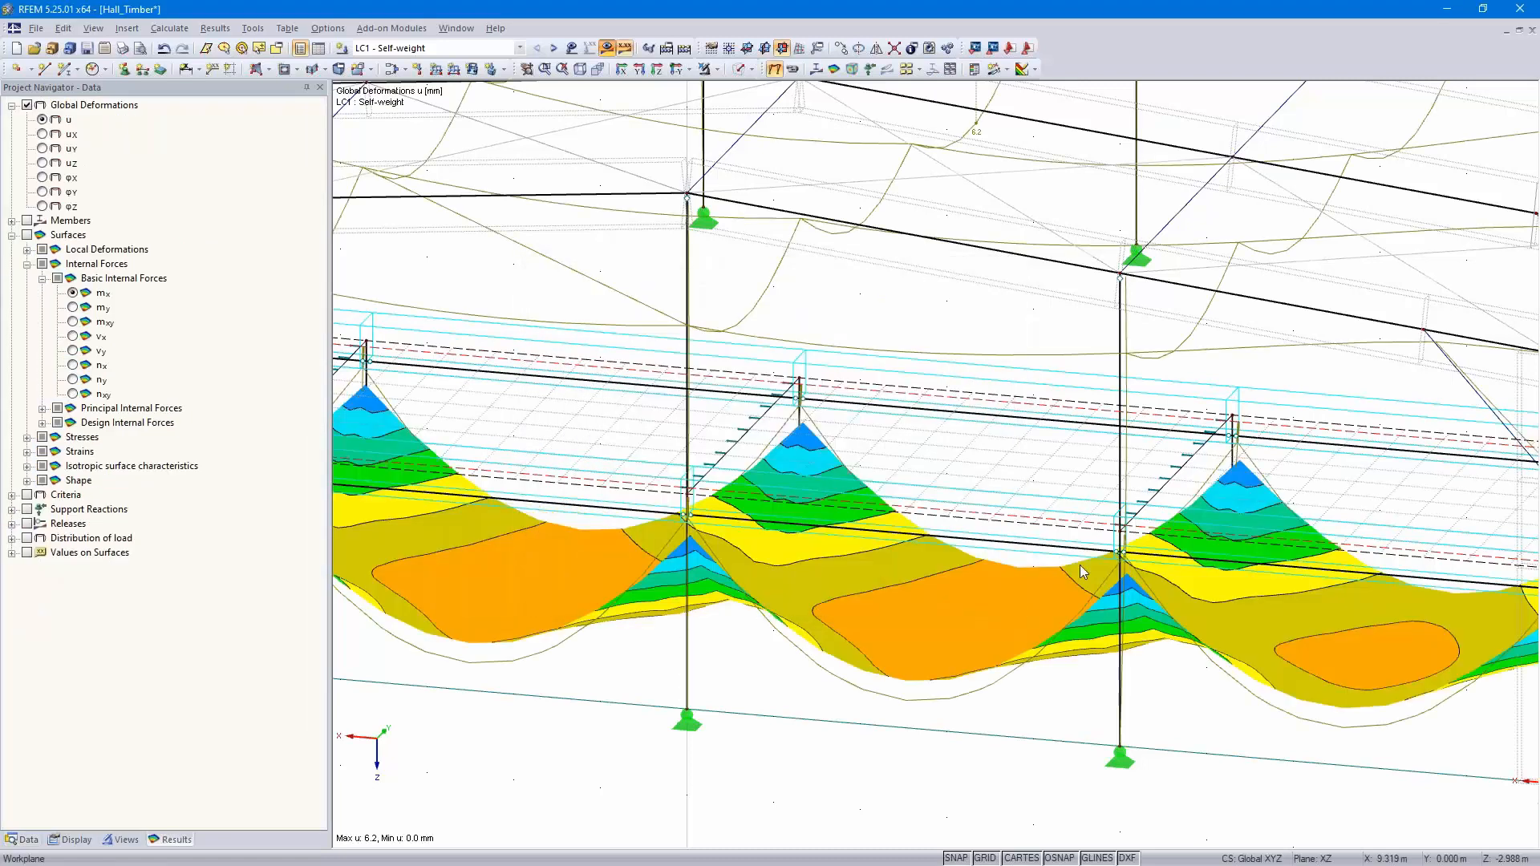
pyautogui.moveTo(1080, 565); pyautogui.dragTo(1000, 529, button='middle')
pyautogui.scroll(-3, 999, 525)
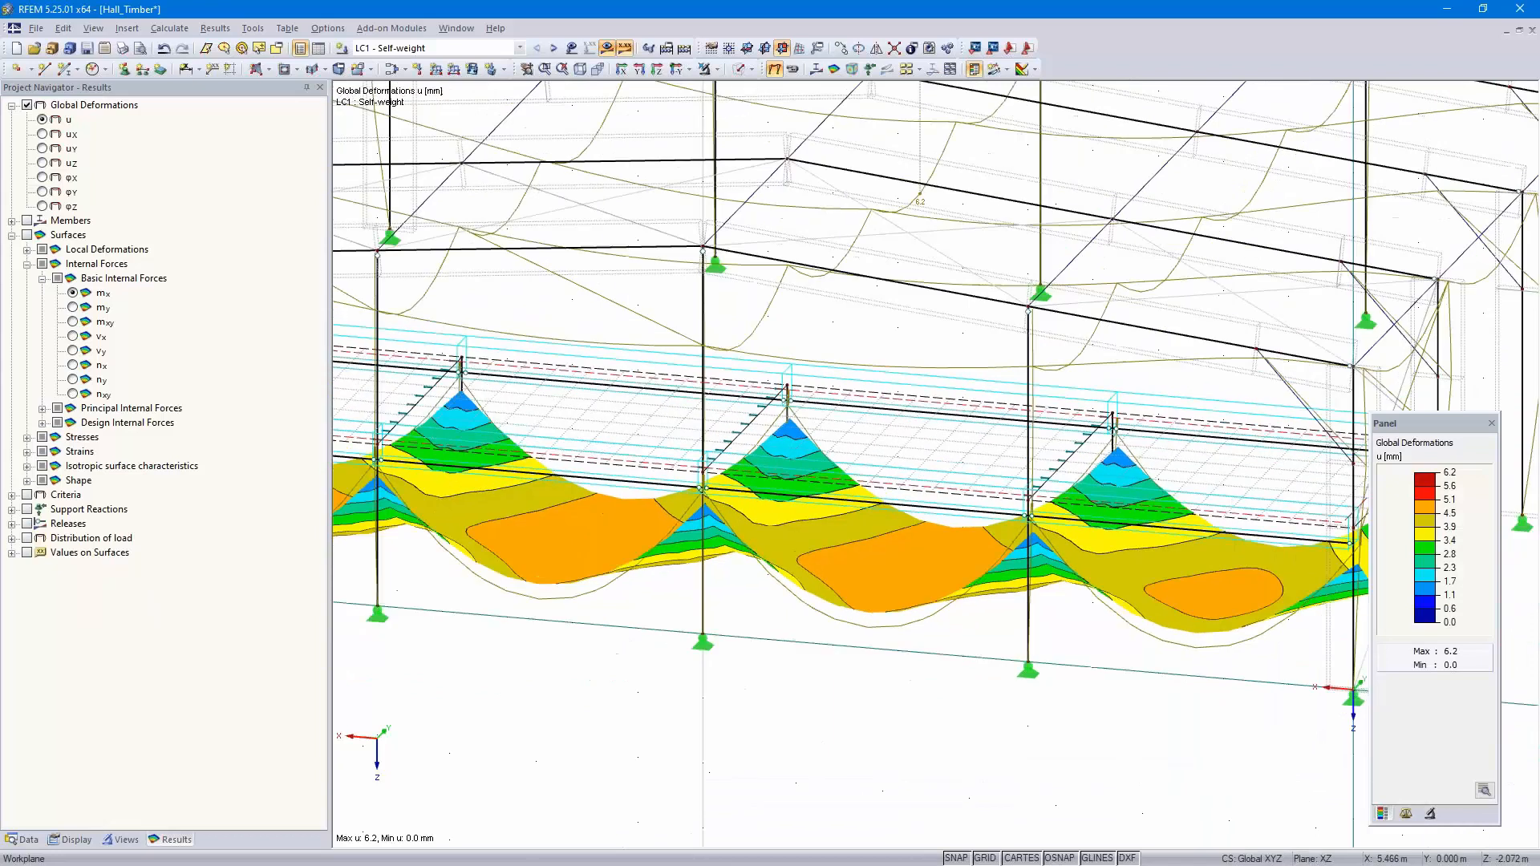
pyautogui.scroll(-5, 823, 694)
# Isolate the slab level with its beams and line releases in the view, and examine its deformations
pyautogui.keyDown('ctrl'); pyautogui.moveTo(882, 642); pyautogui.dragTo(890, 585, button='middle'); pyautogui.keyUp('ctrl')
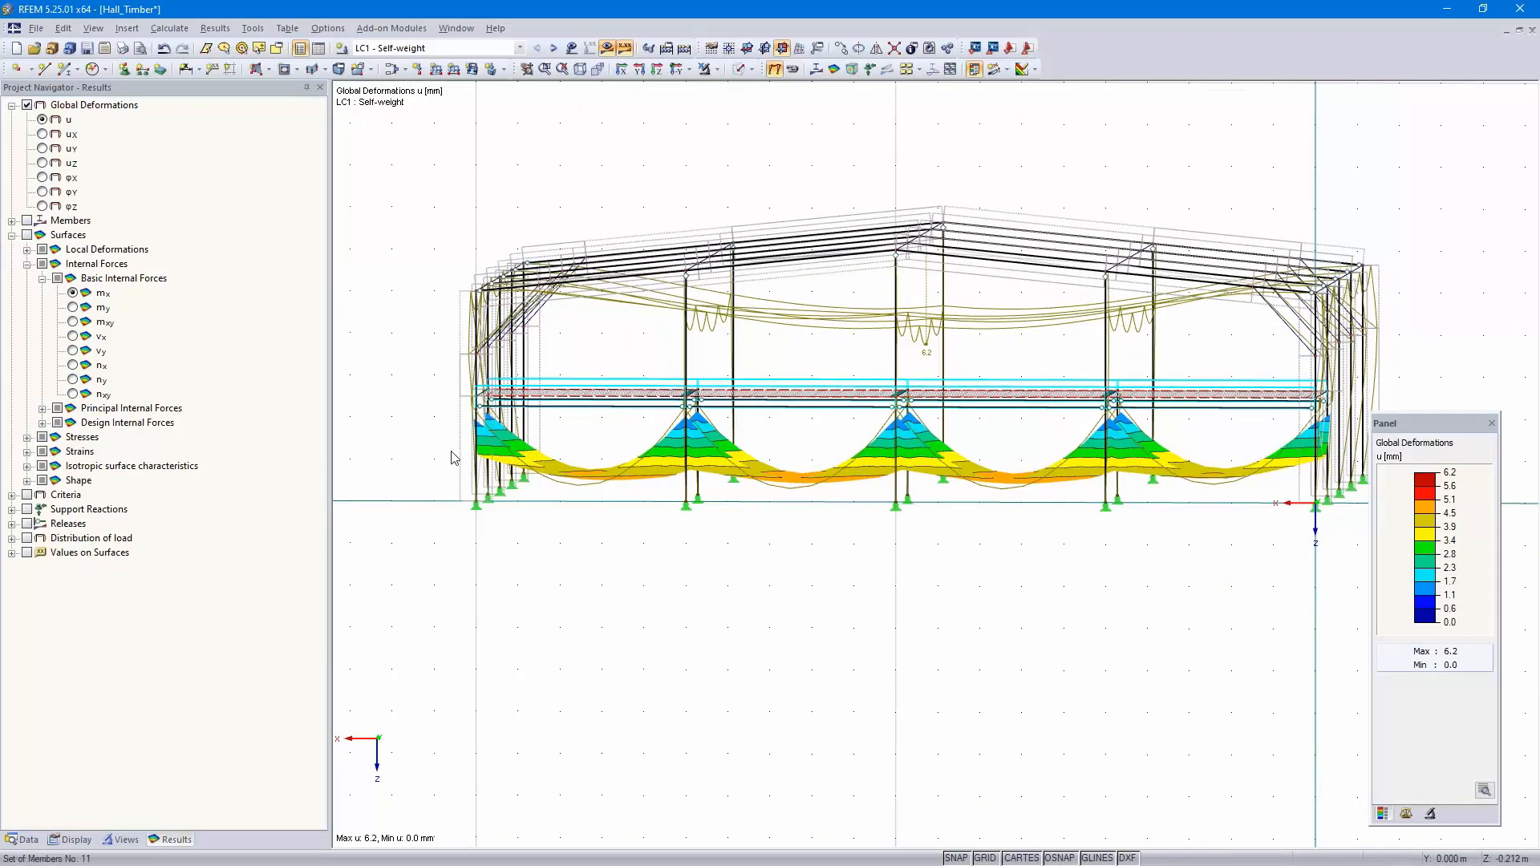
pyautogui.moveTo(404, 419); pyautogui.dragTo(1398, 371)
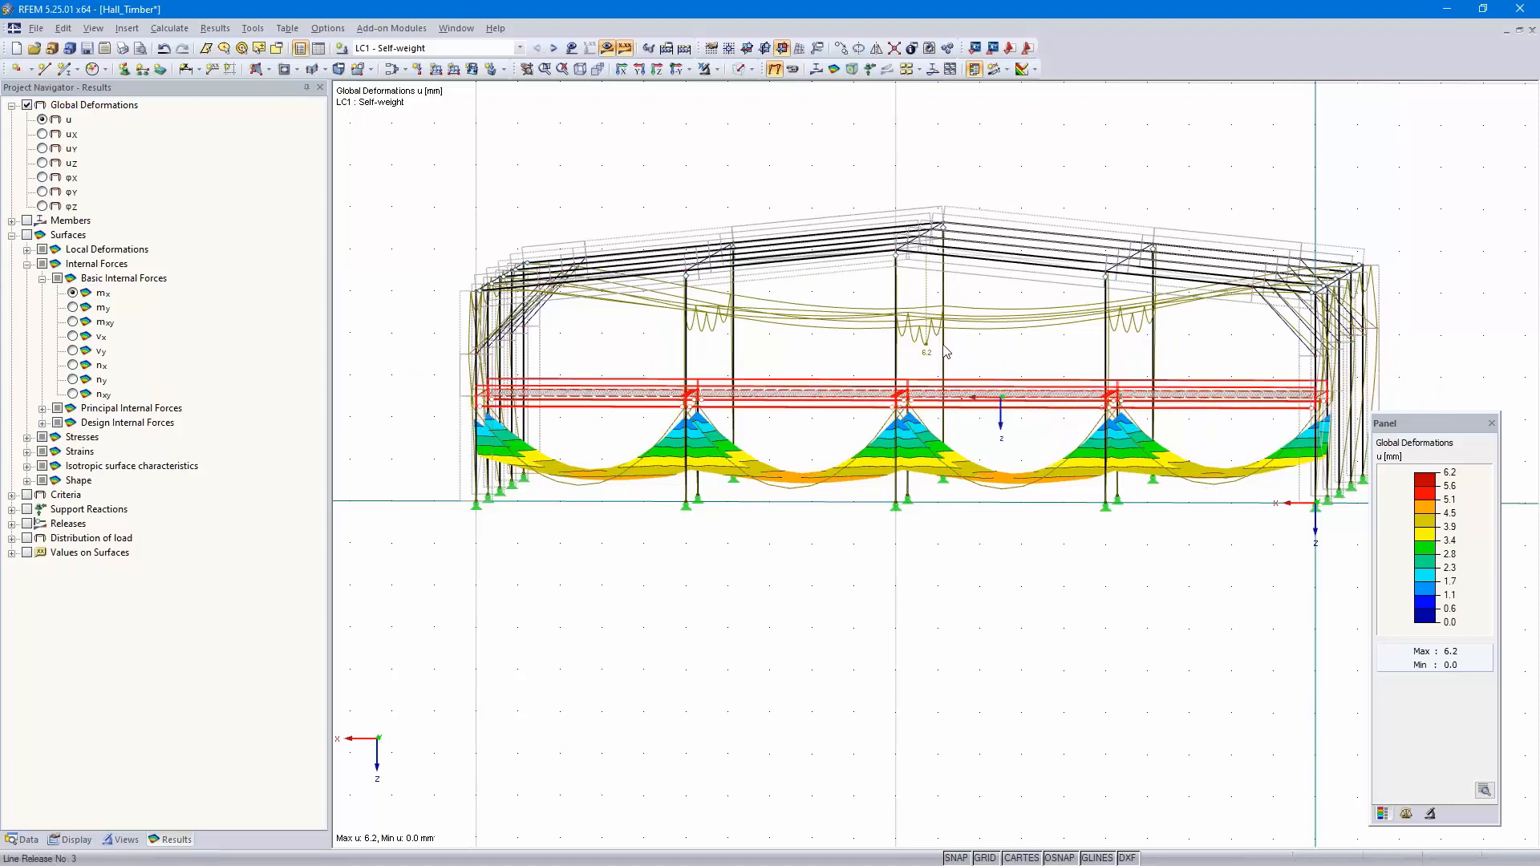
pyautogui.click(716, 70)
pyautogui.click(730, 93)
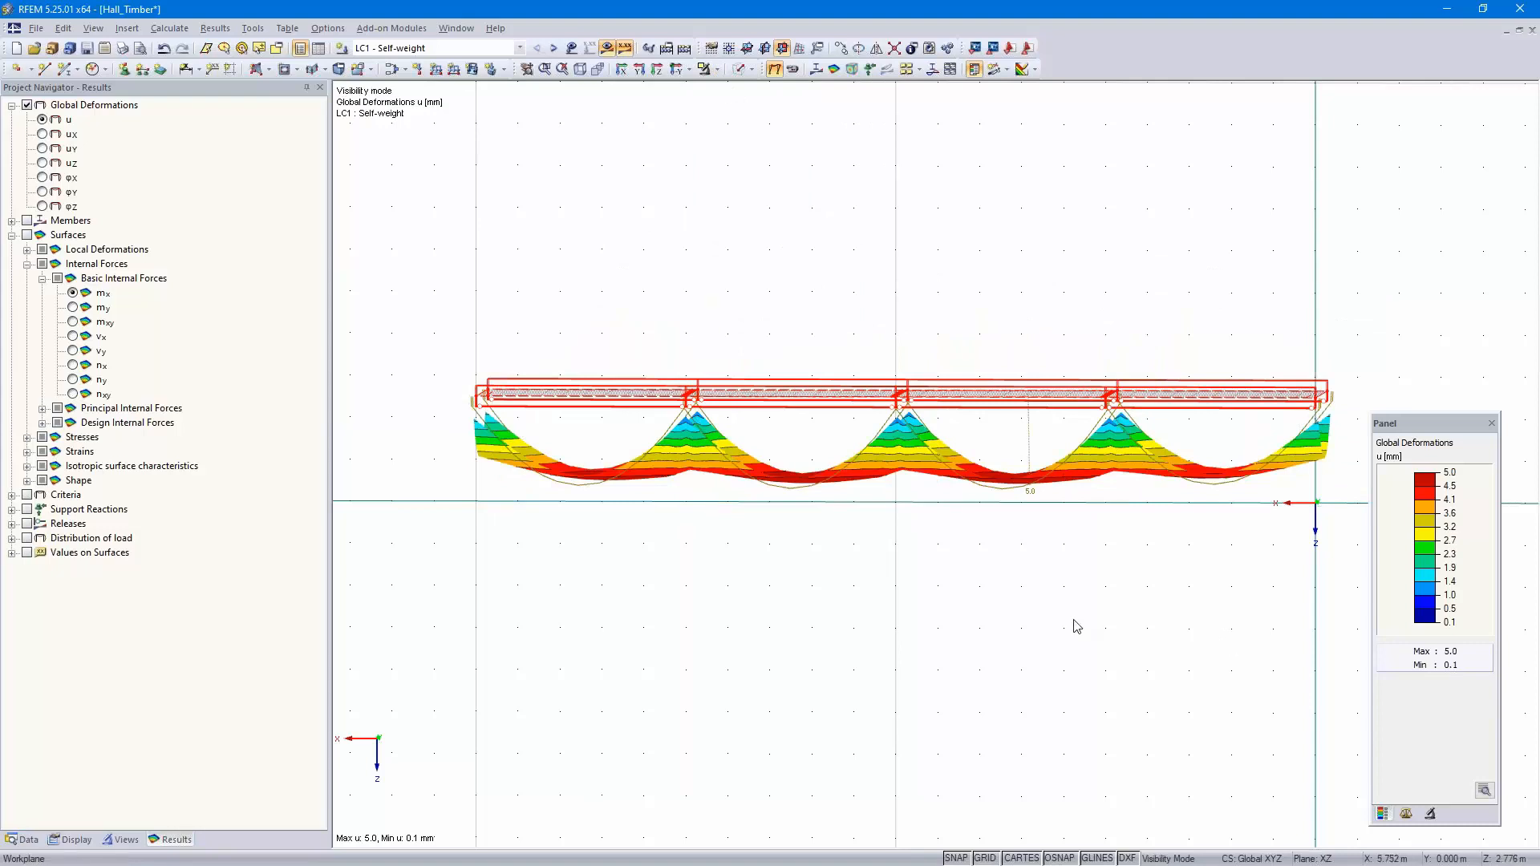
pyautogui.keyDown('ctrl'); pyautogui.moveTo(1077, 627); pyautogui.dragTo(966, 719, button='middle'); pyautogui.keyUp('ctrl')
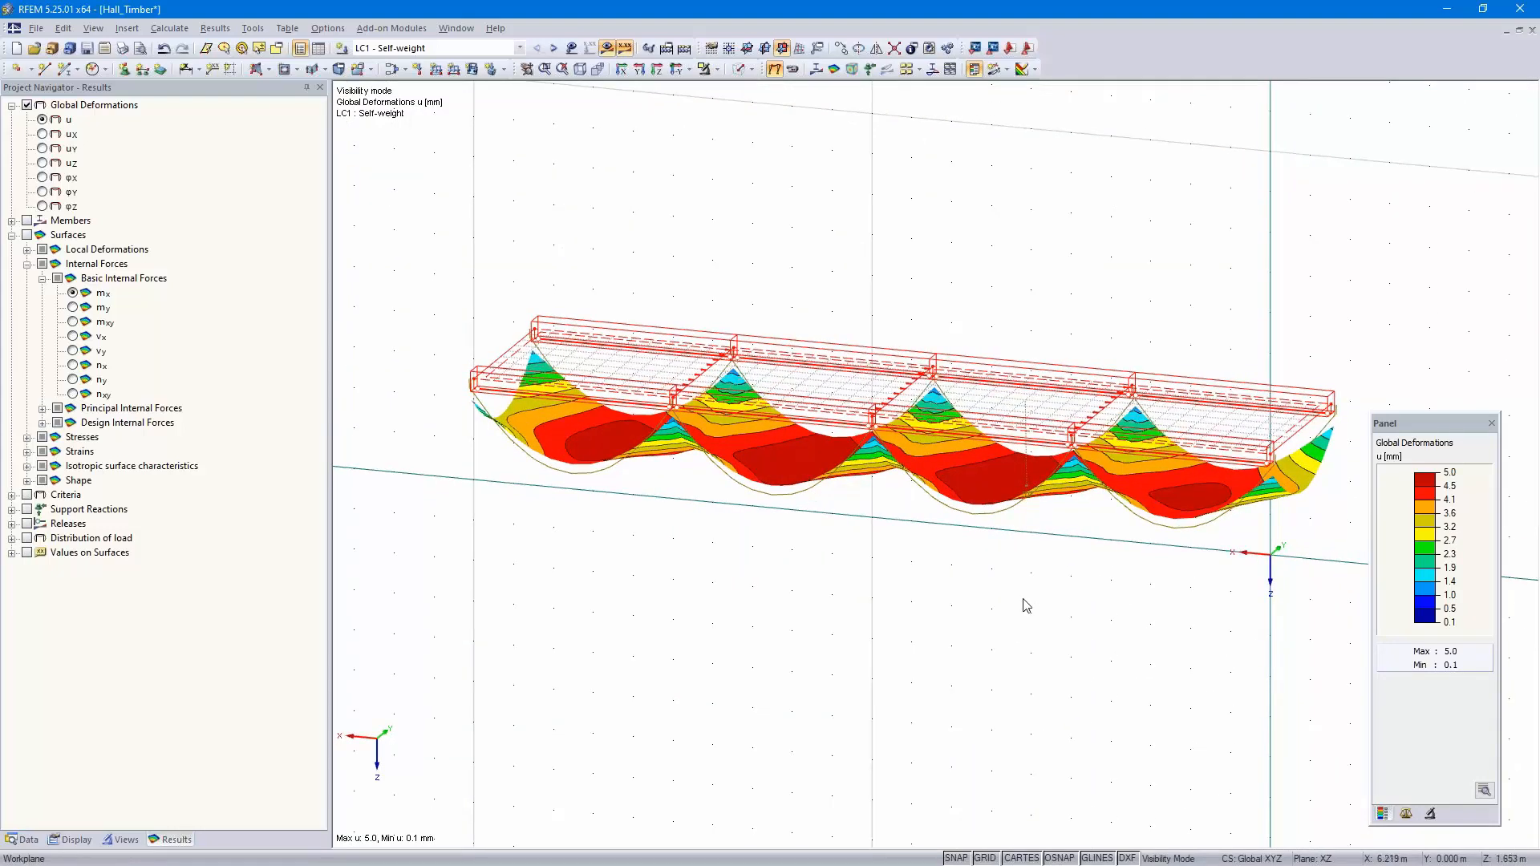
pyautogui.scroll(3, 1026, 605)
pyautogui.scroll(2, 1026, 604)
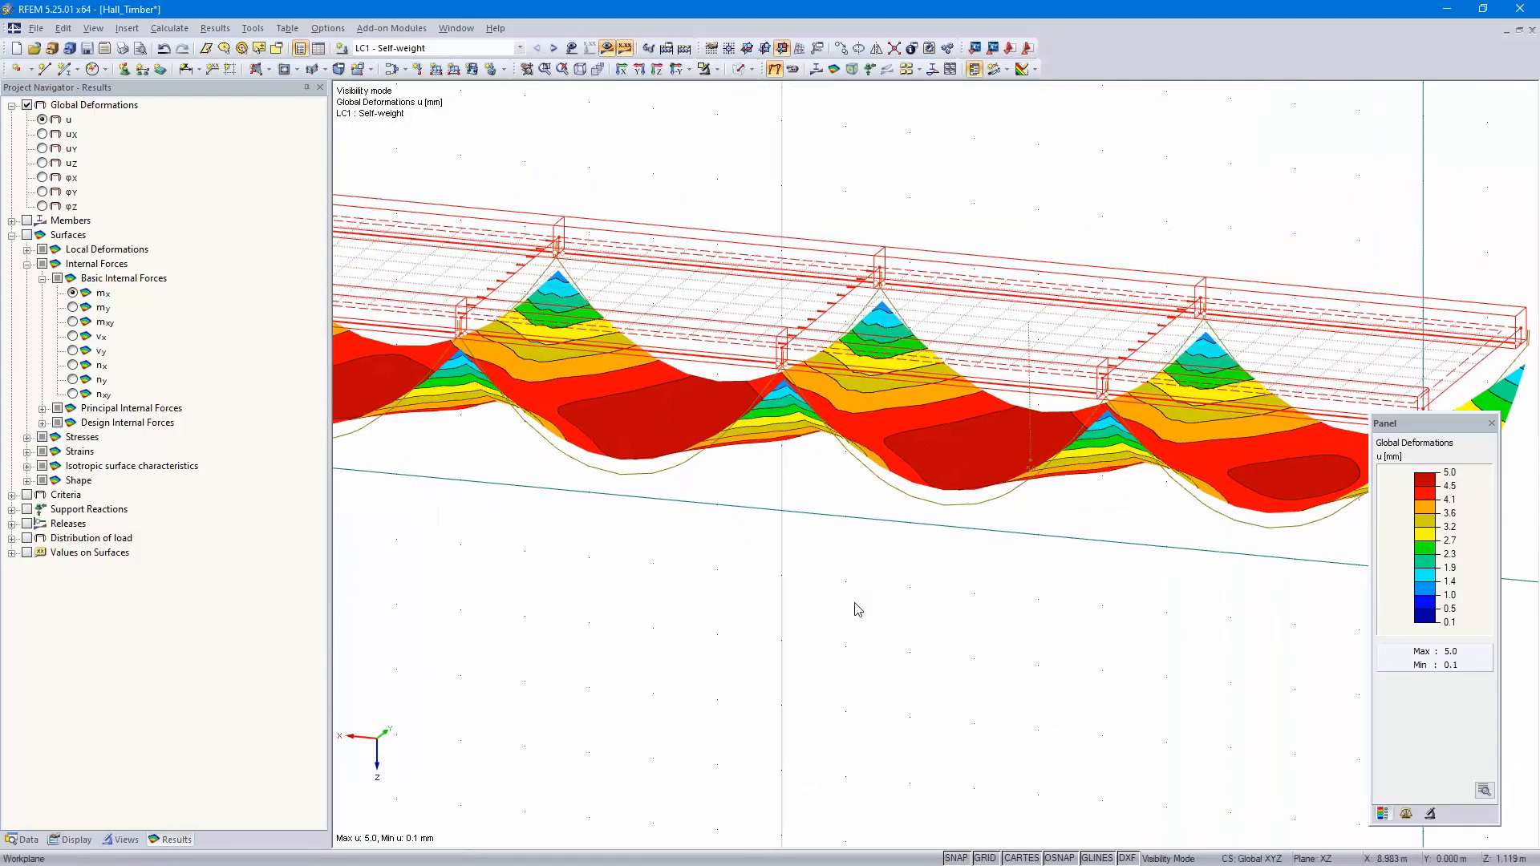
# Undo the last change to slab surface 1's input axes, accepting deletion of all results
pyautogui.press('F7')
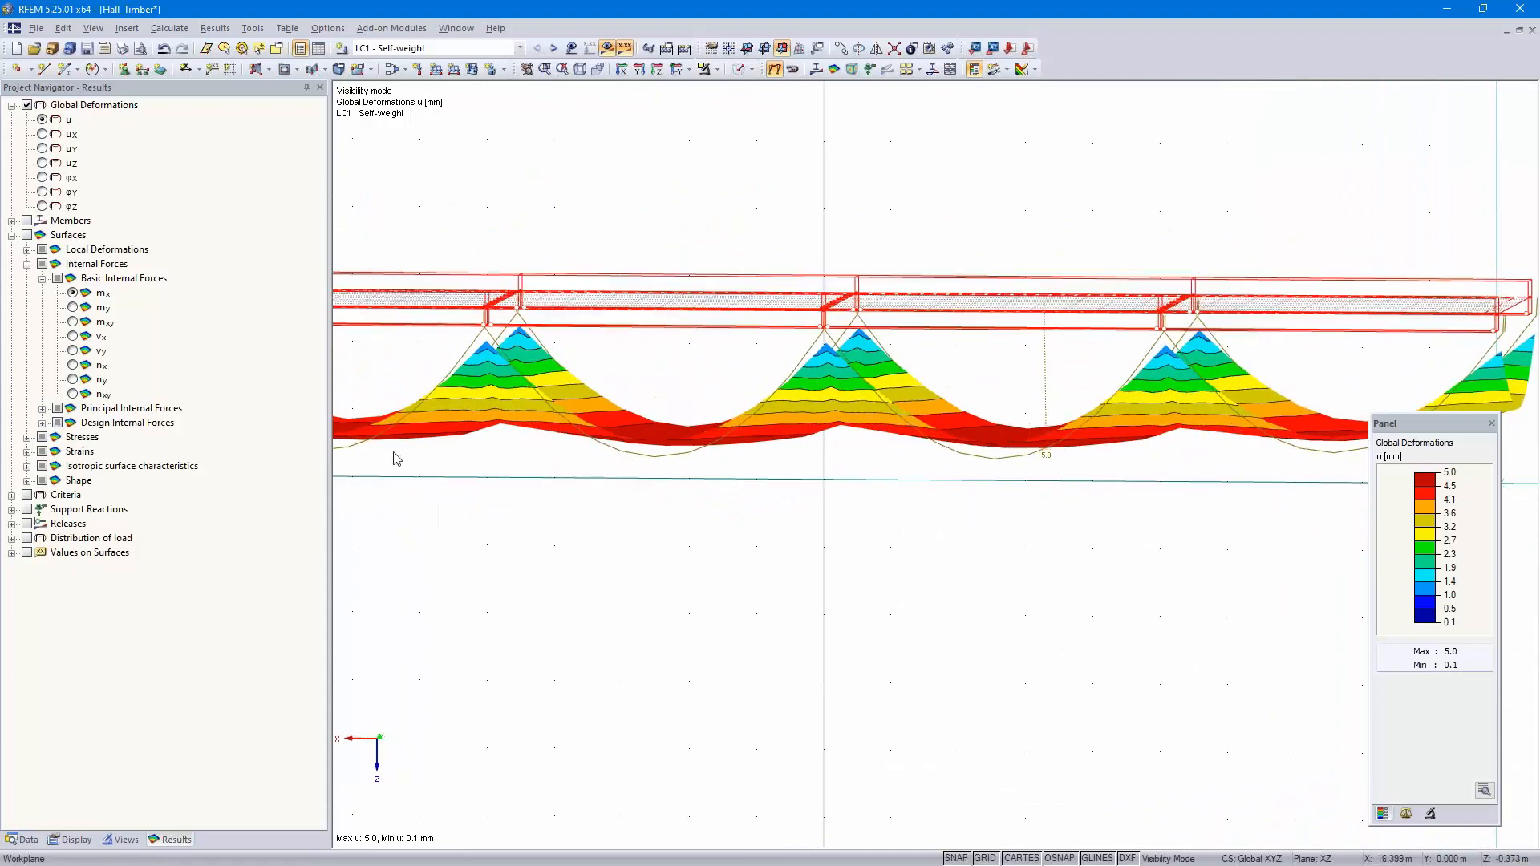
pyautogui.click(163, 49)
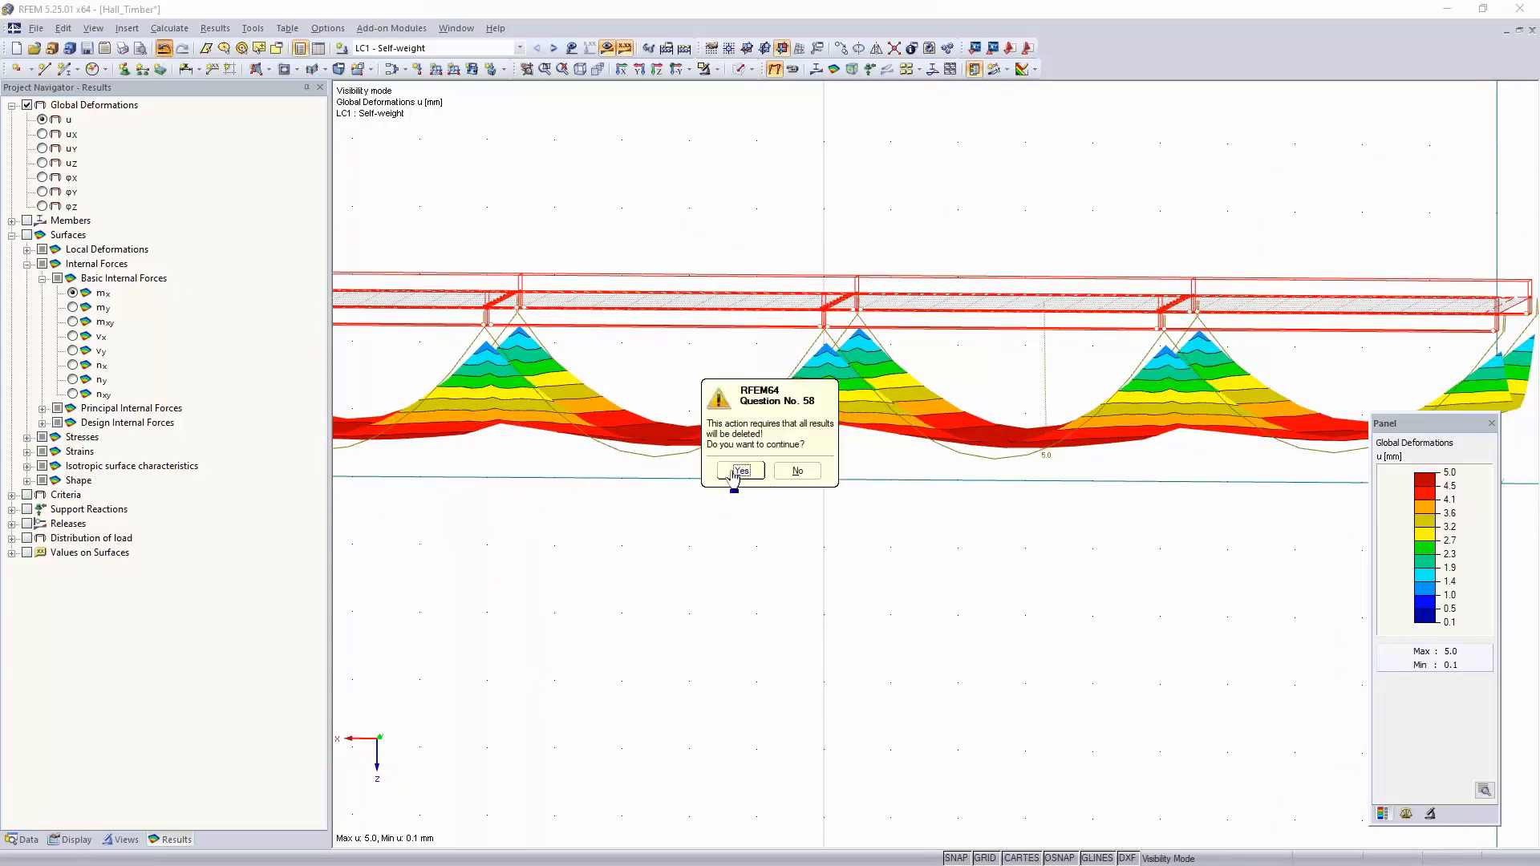
pyautogui.click(739, 471)
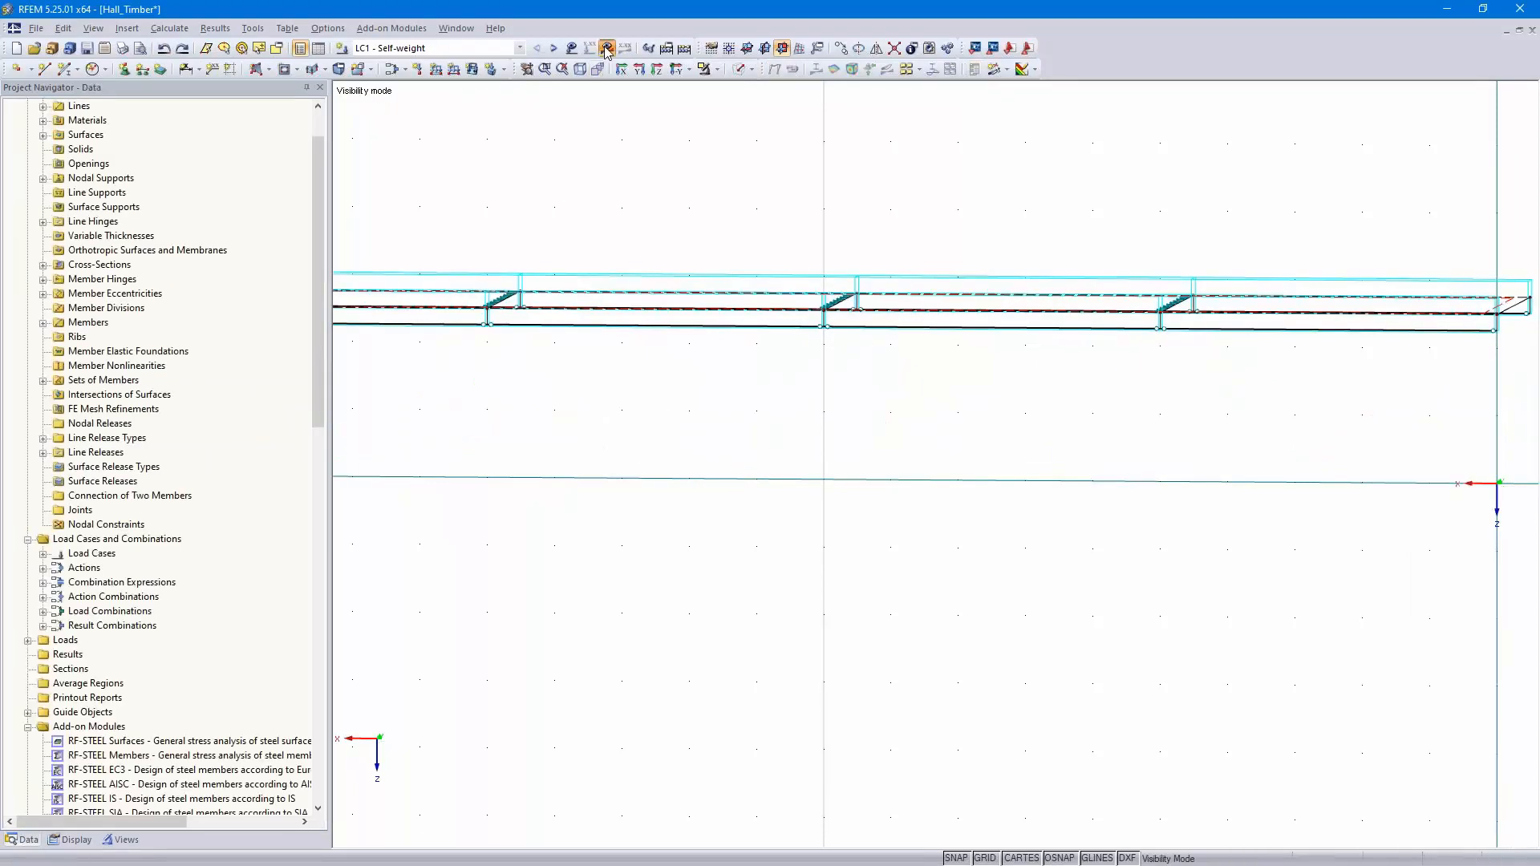
# Recalculate load case LC1 Self-weight with the restored axes and examine the isolated slab's global deformations
pyautogui.click(608, 49)
pyautogui.click(746, 466)
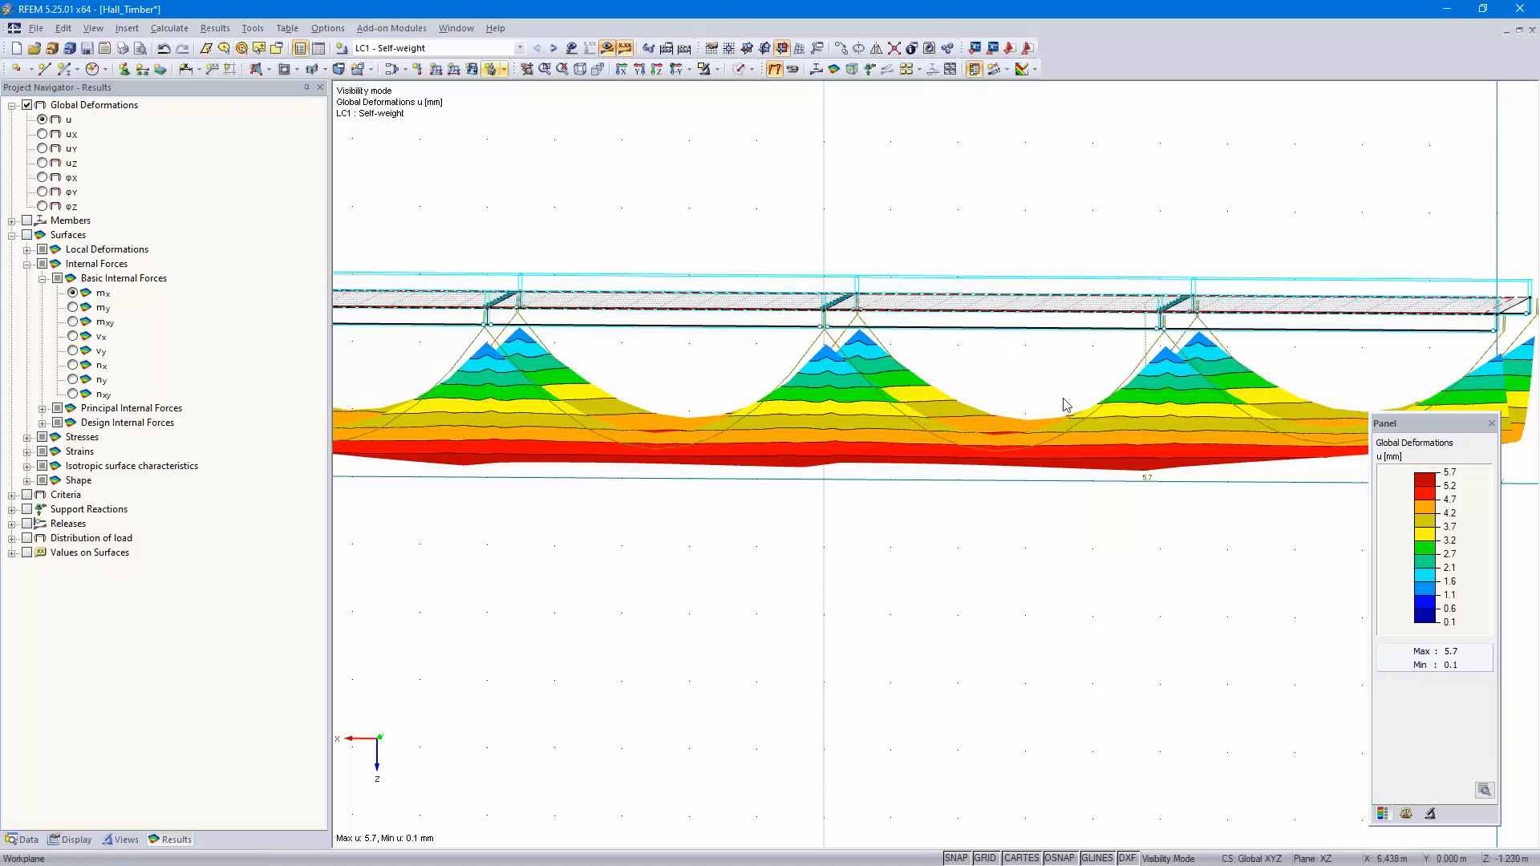
pyautogui.keyDown('ctrl'); pyautogui.moveTo(1021, 625); pyautogui.dragTo(893, 649, button='middle'); pyautogui.keyUp('ctrl')
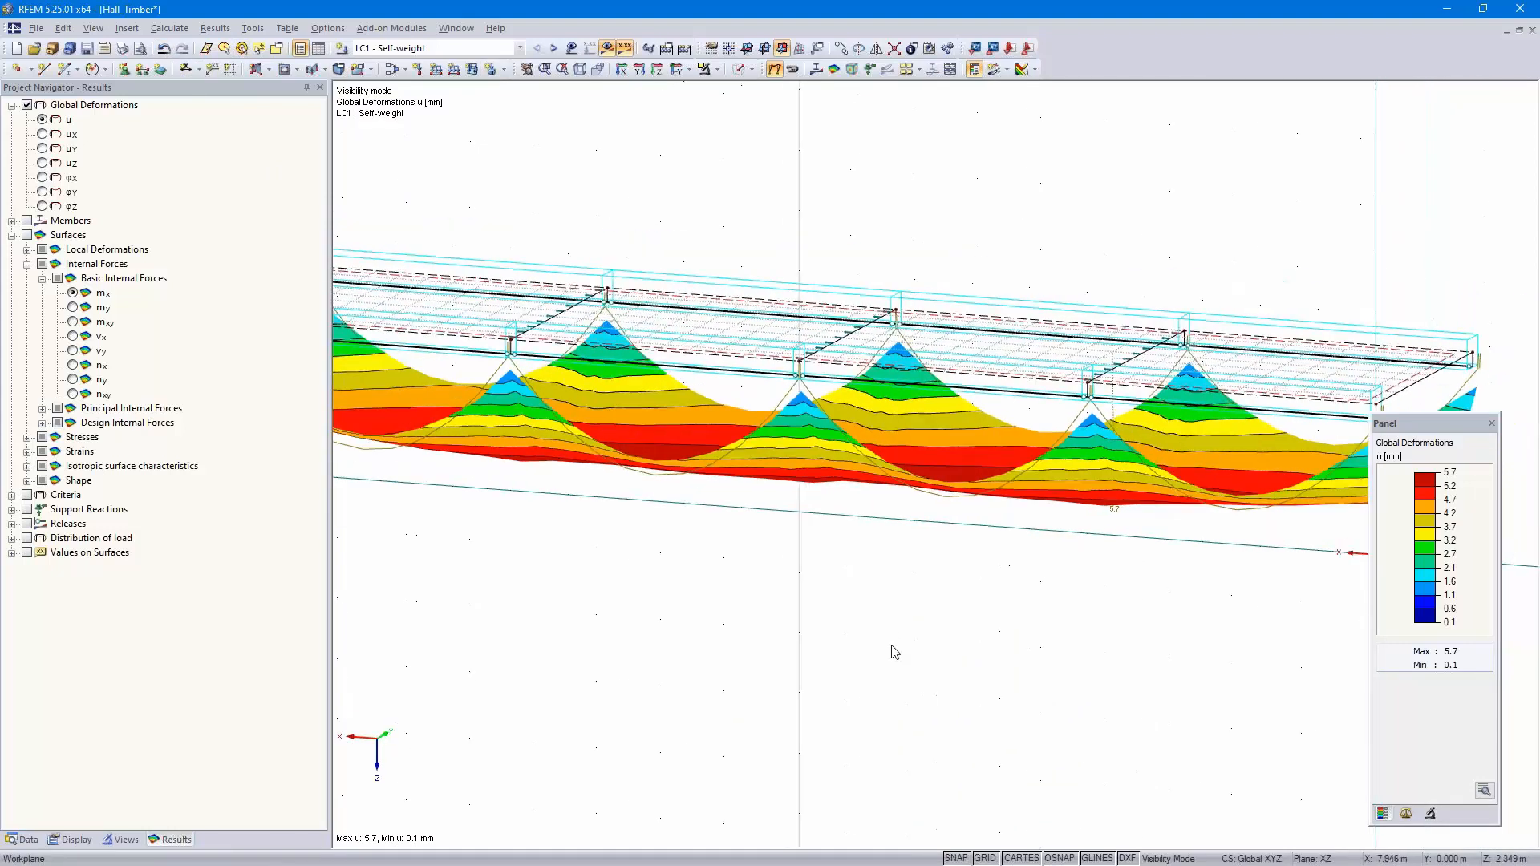
pyautogui.scroll(3, 756, 337)
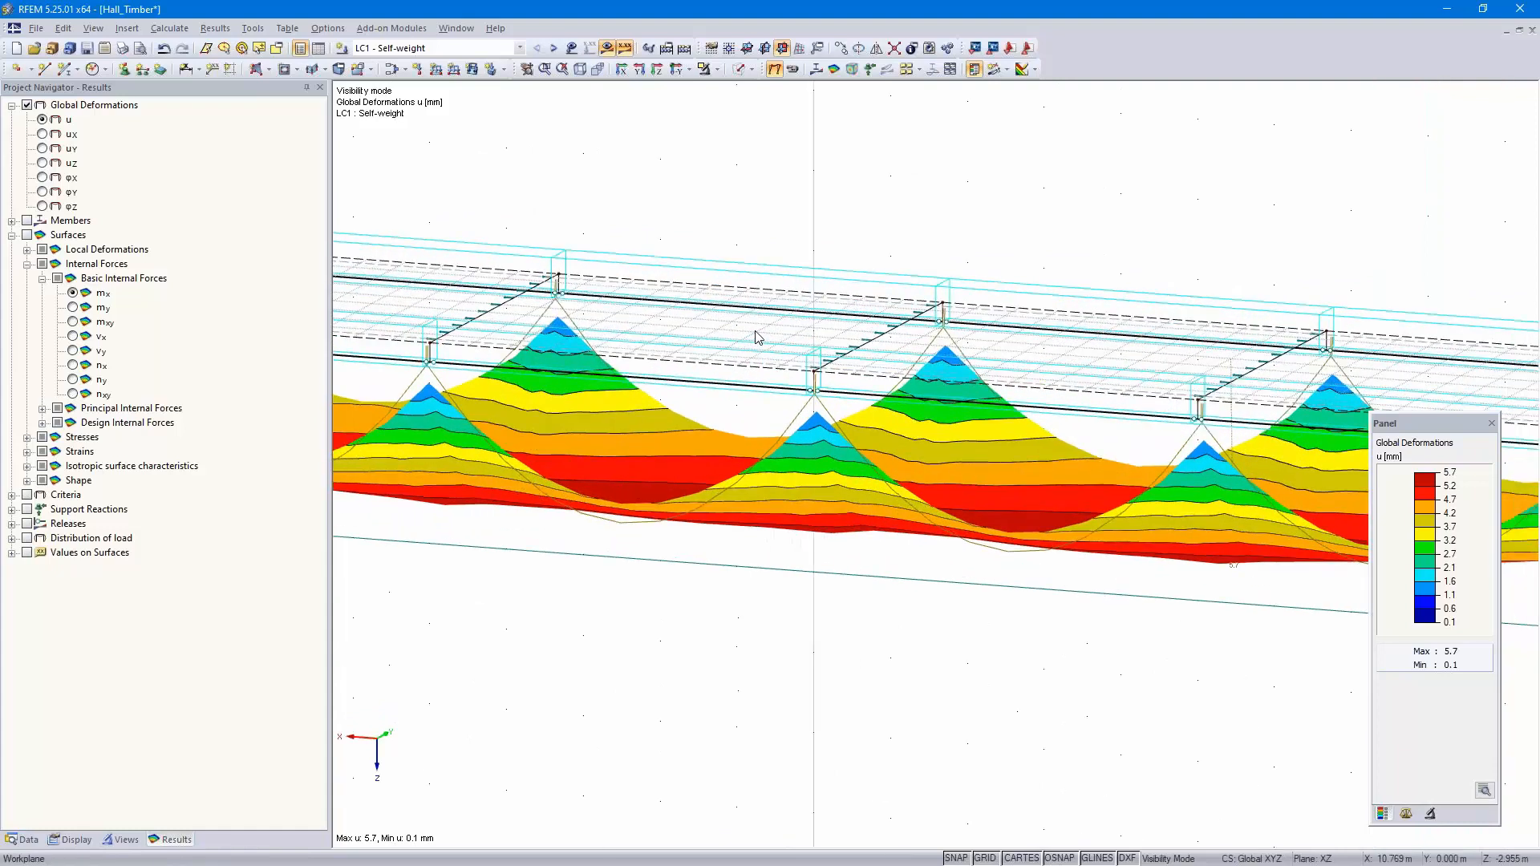
pyautogui.scroll(1, 756, 337)
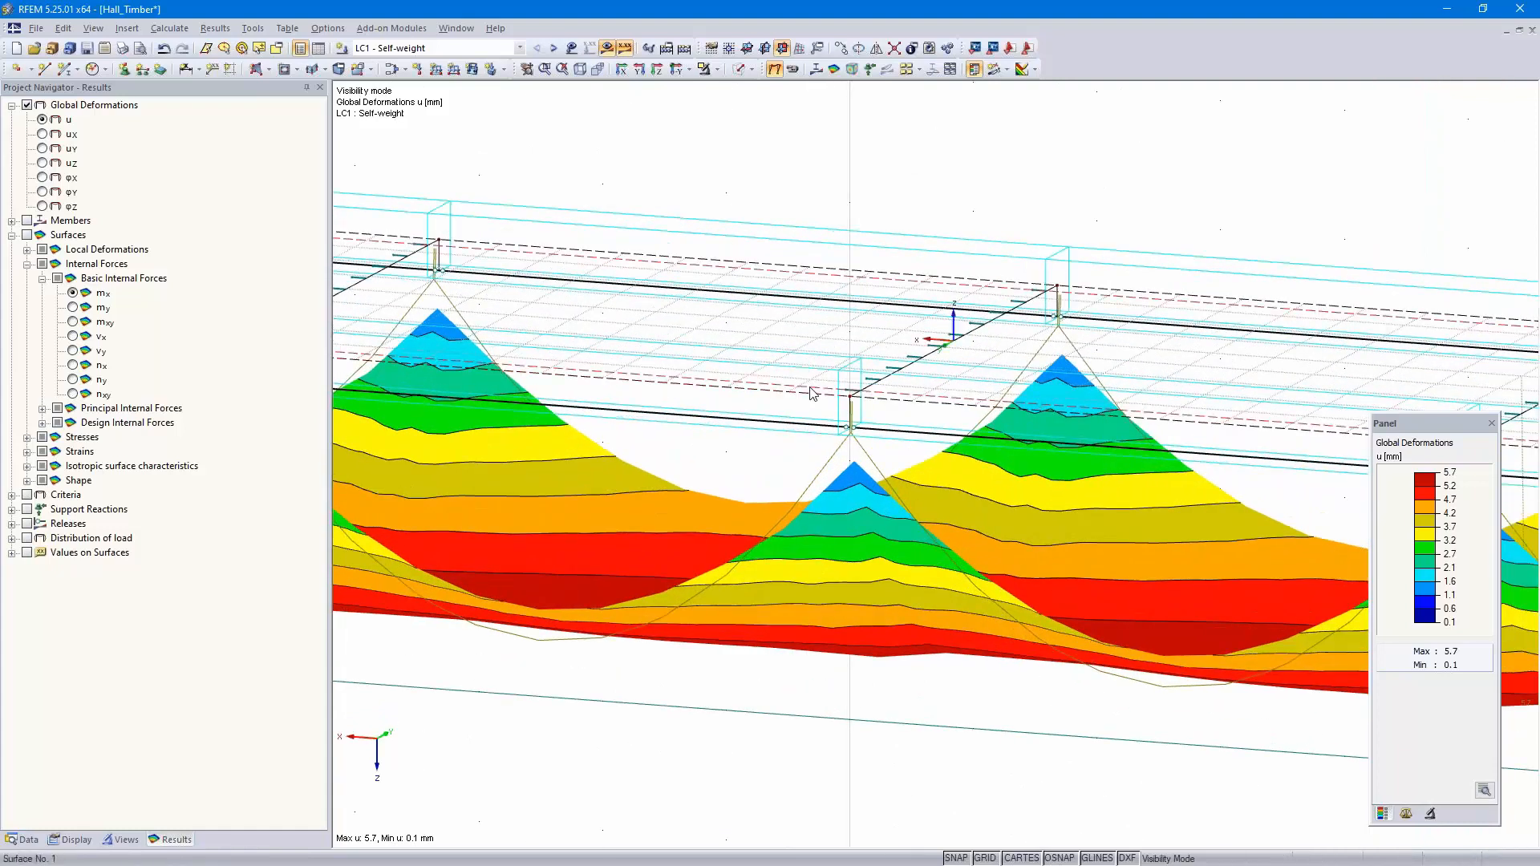
# Set slab surface 1's input axes to an angular rotation of 90° and recalculate the LC1 Self-weight deformations
pyautogui.doubleClick(813, 393)
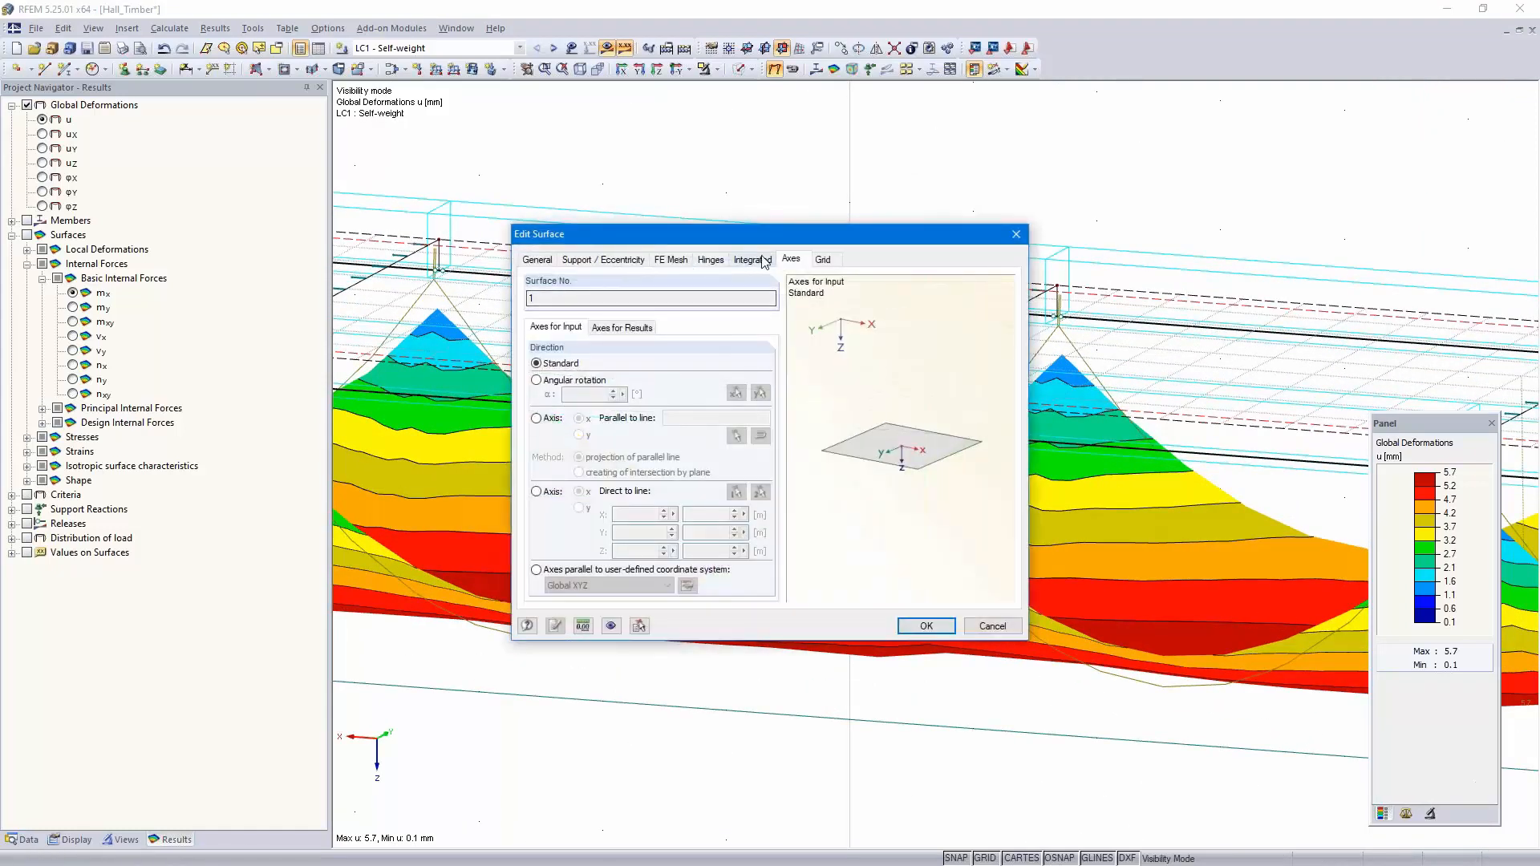
pyautogui.click(537, 380)
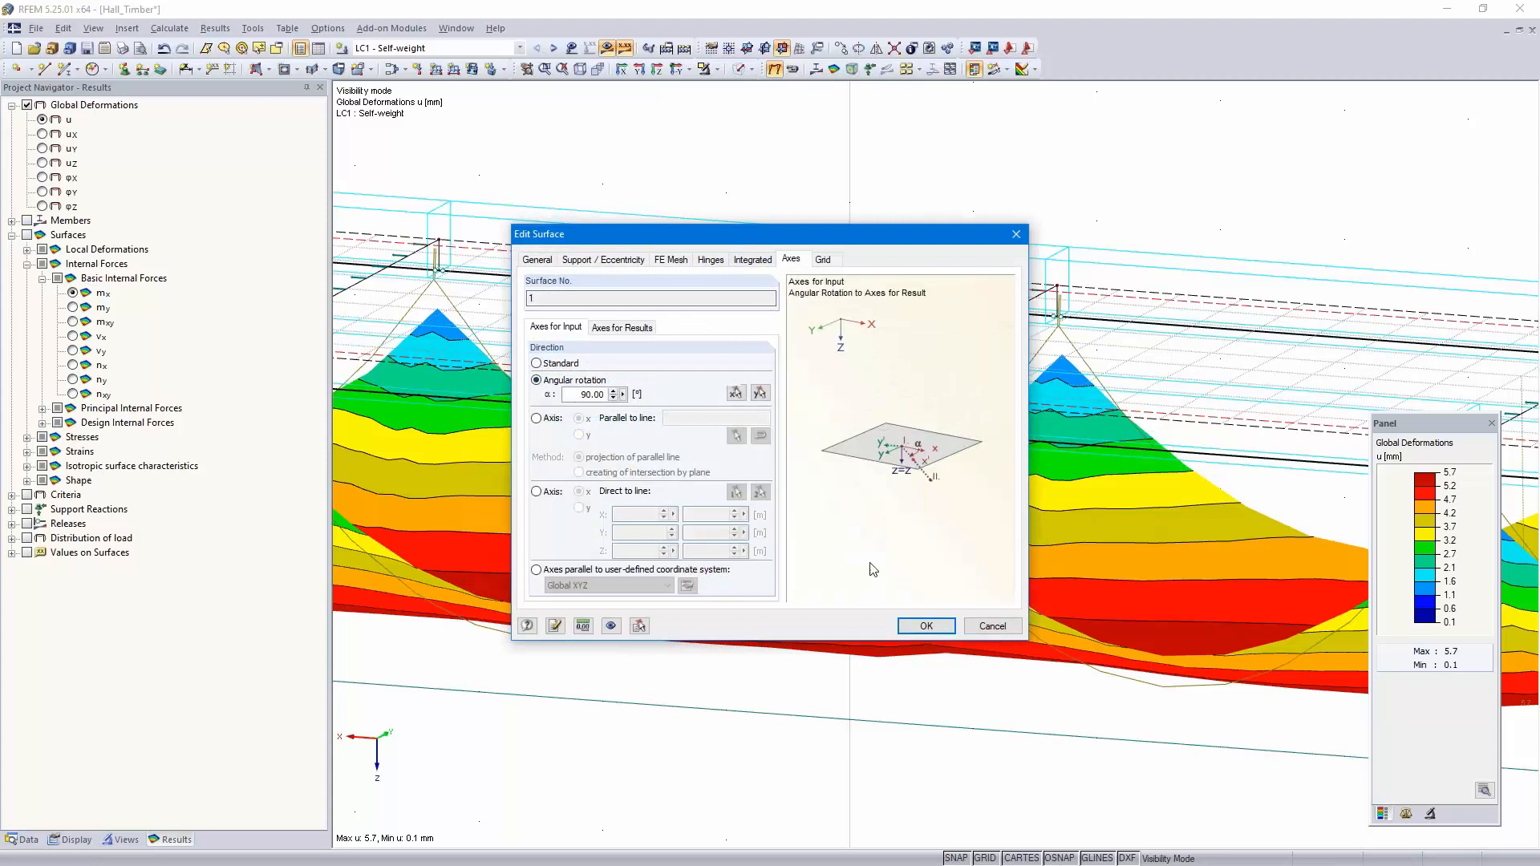
pyautogui.click(925, 625)
pyautogui.click(741, 471)
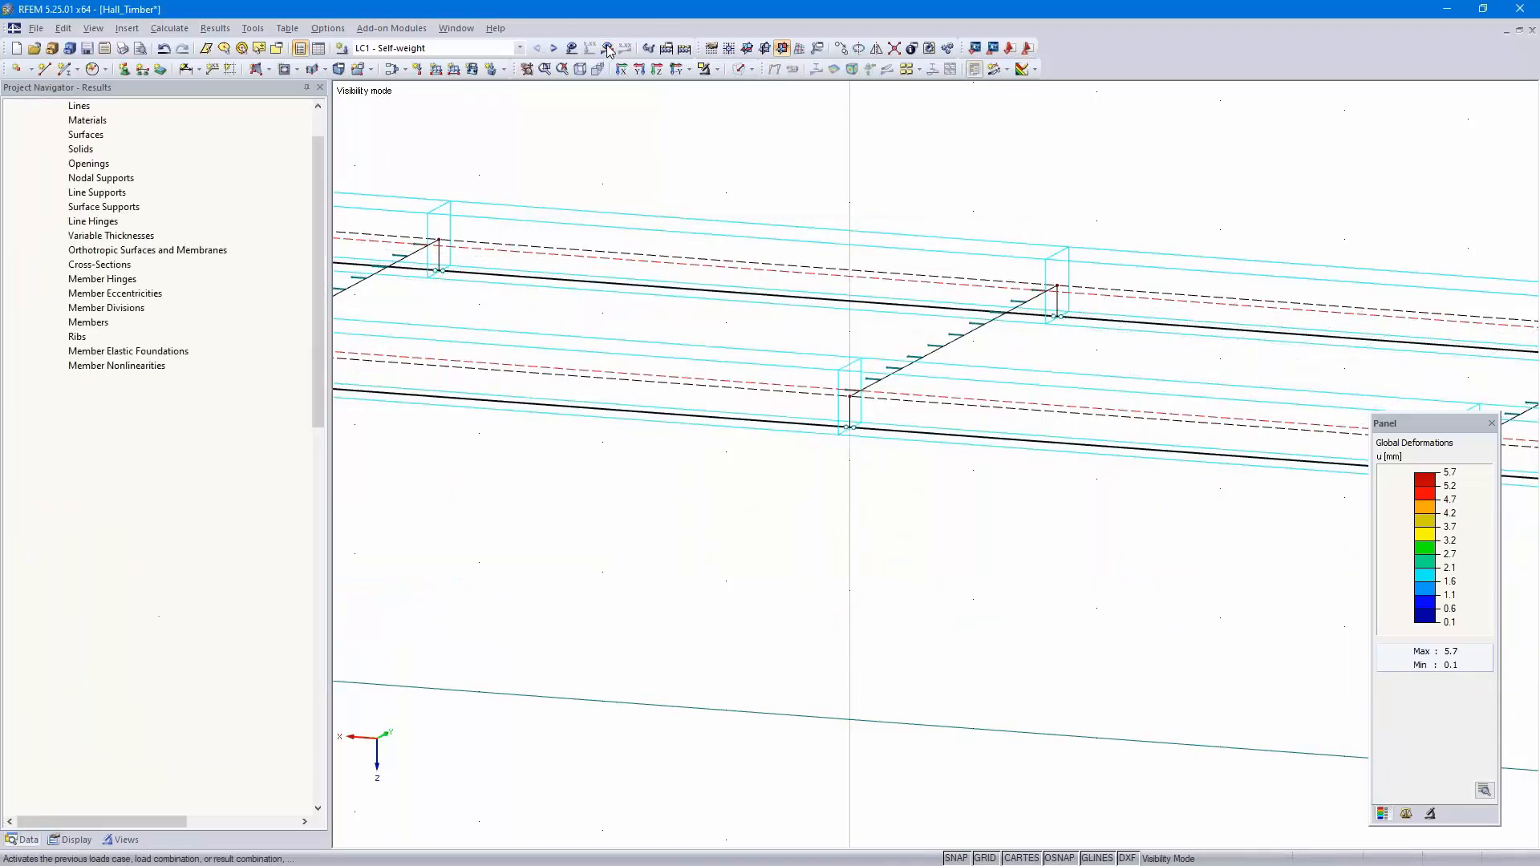
pyautogui.click(744, 466)
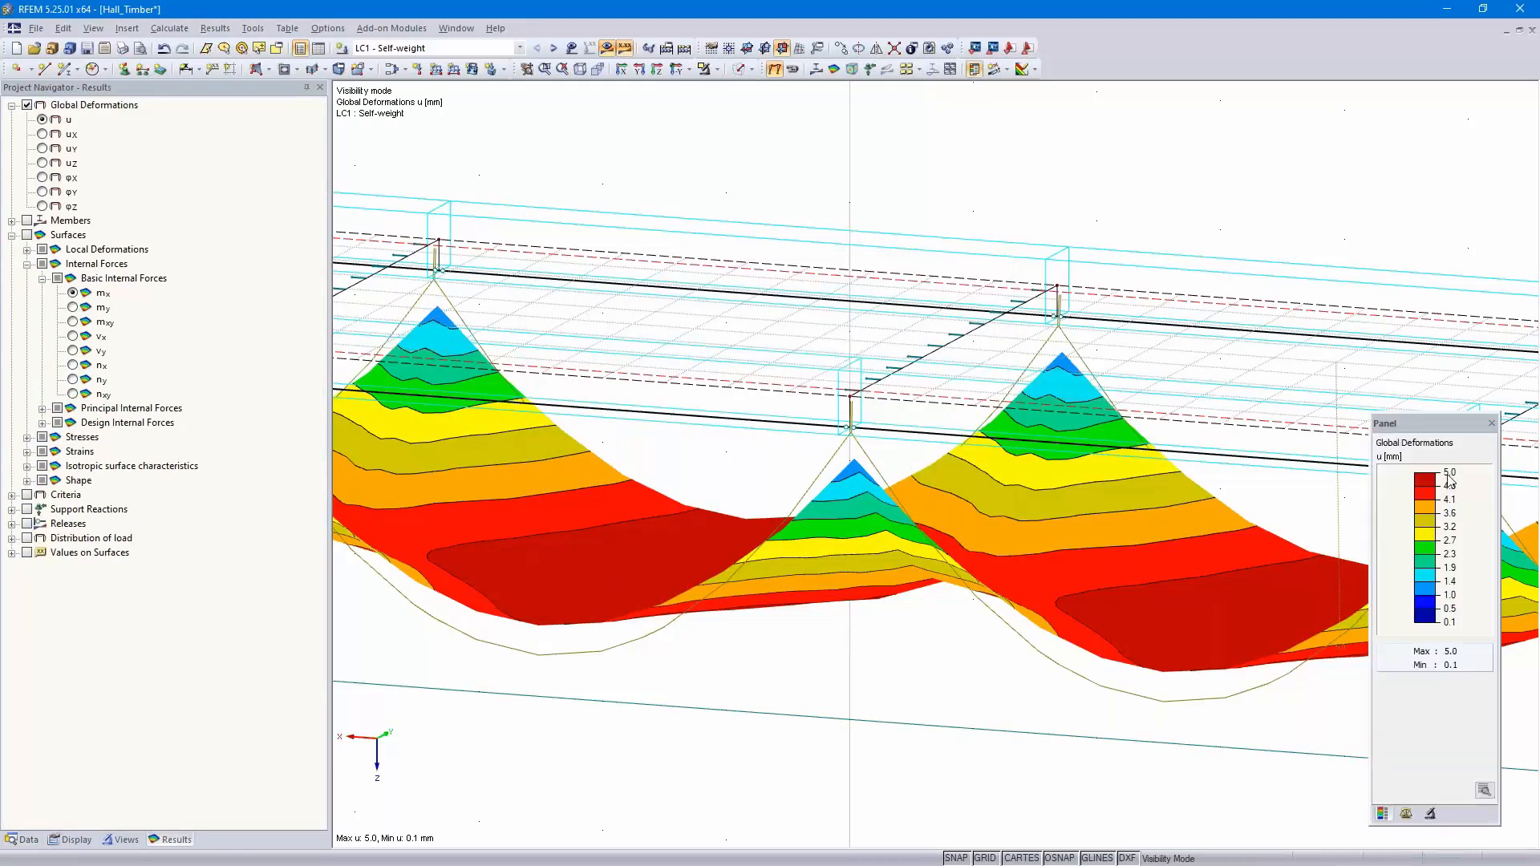
pyautogui.scroll(-5, 984, 501)
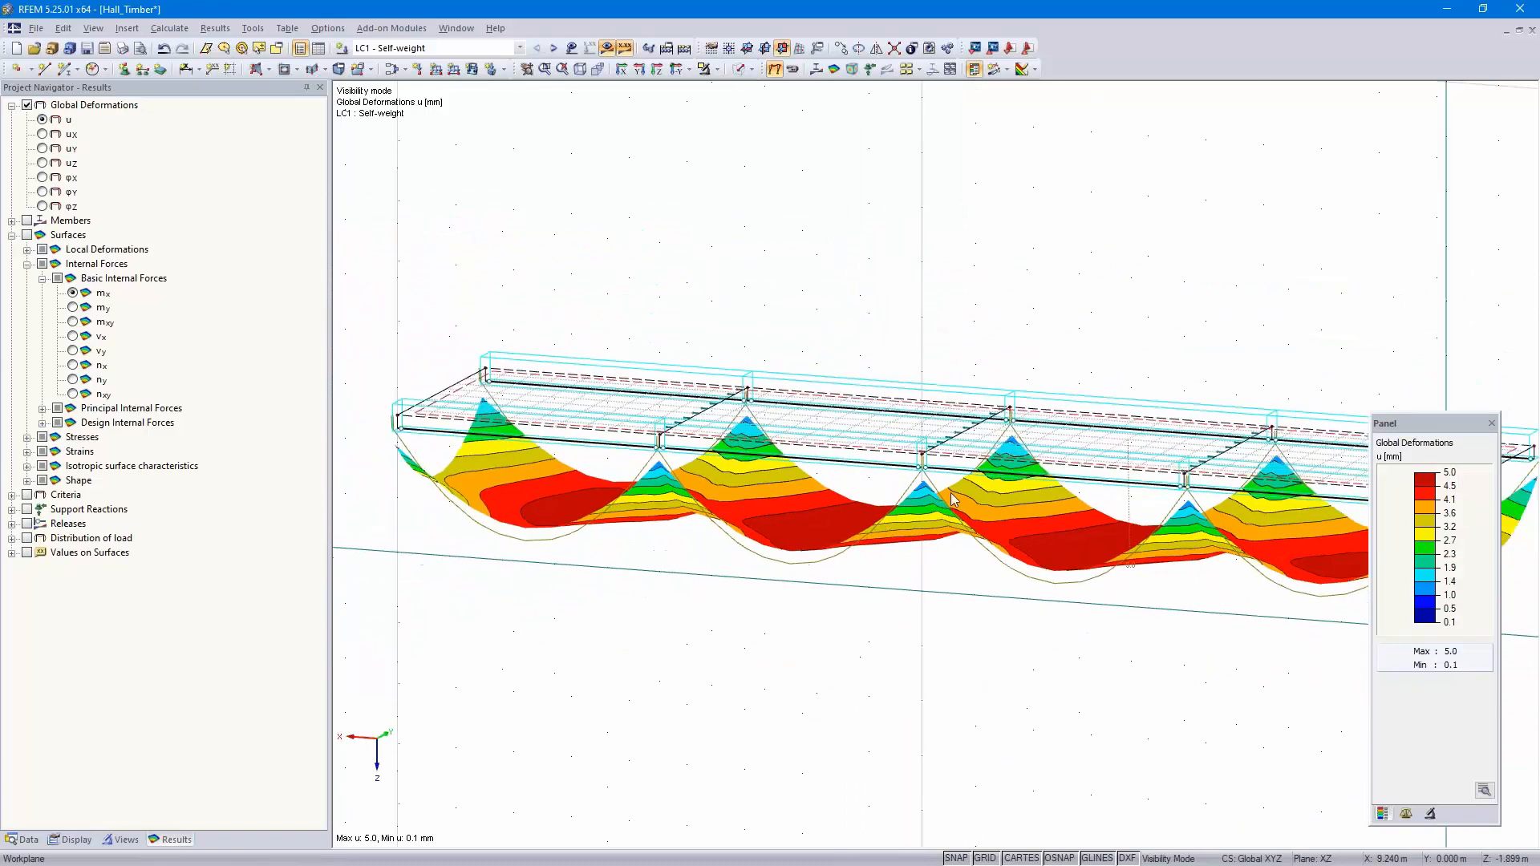
# Cancel the visibility mode so the whole hall is shown, and turn off the results display
pyautogui.click(752, 70)
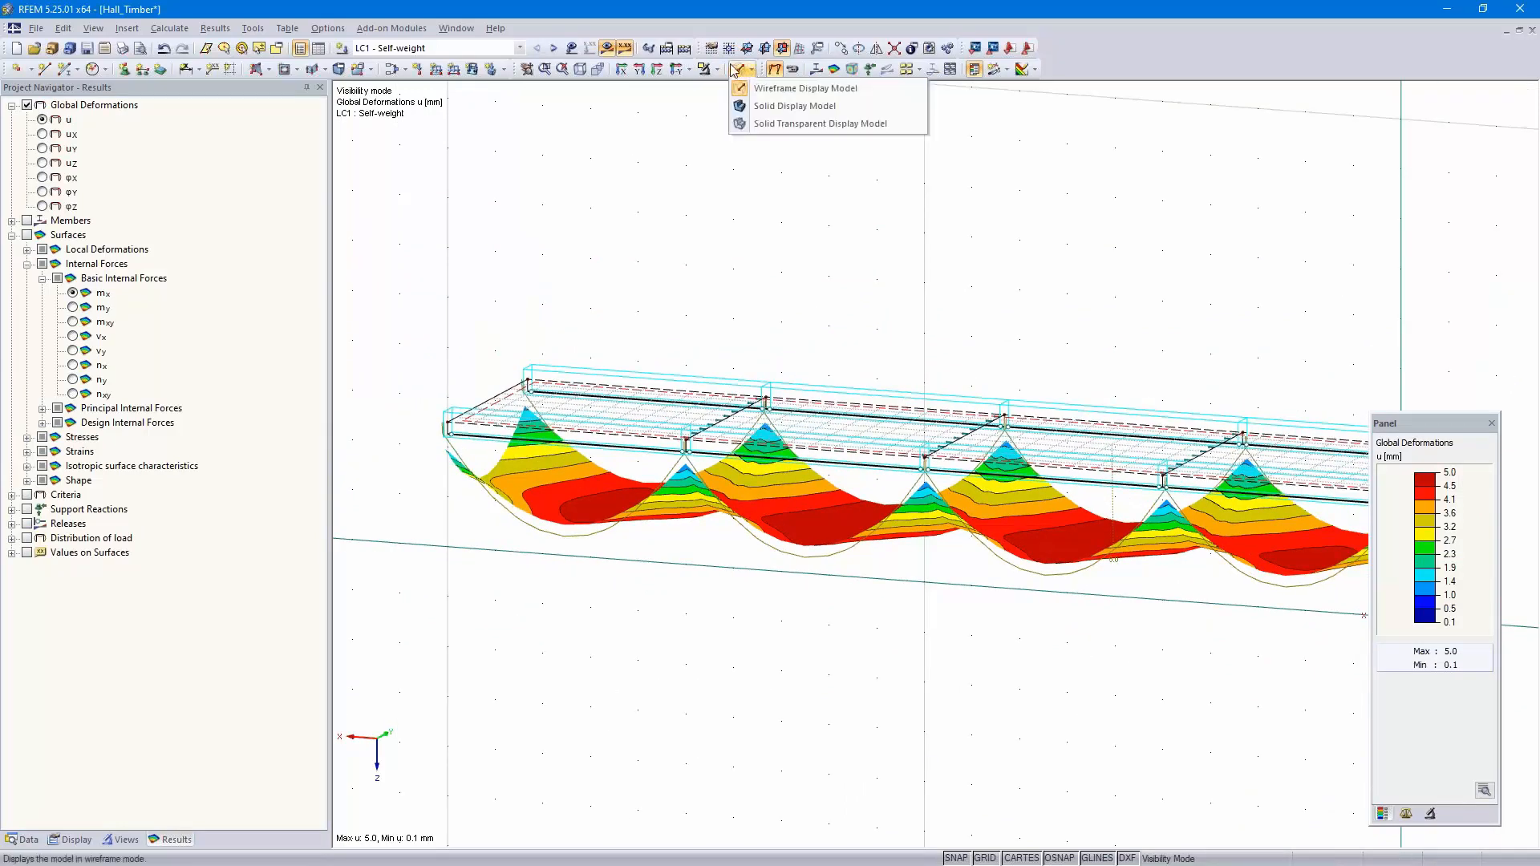
pyautogui.click(718, 69)
pyautogui.click(744, 207)
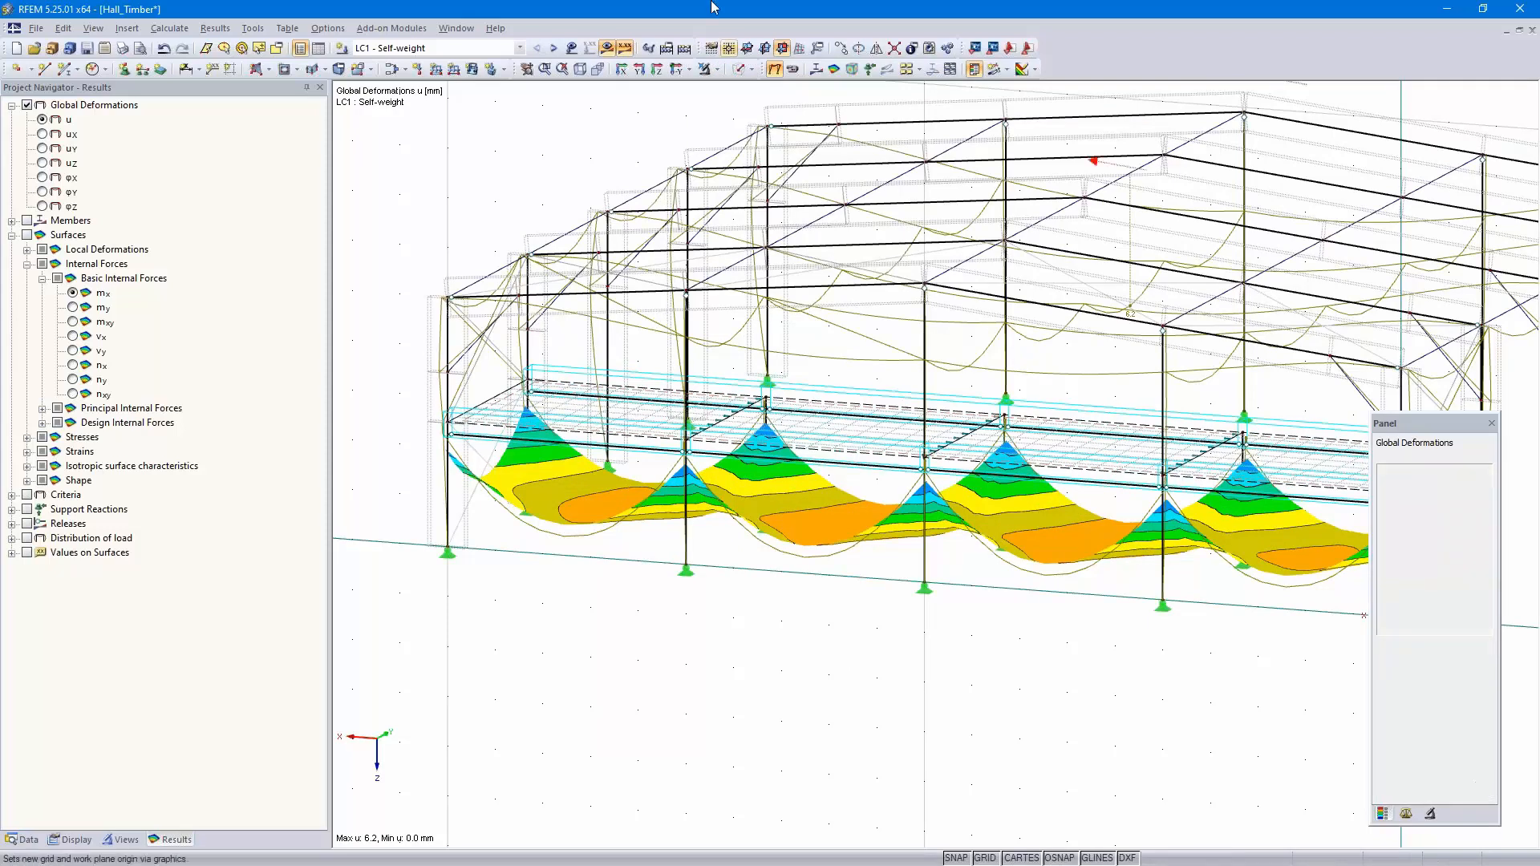
pyautogui.click(705, 69)
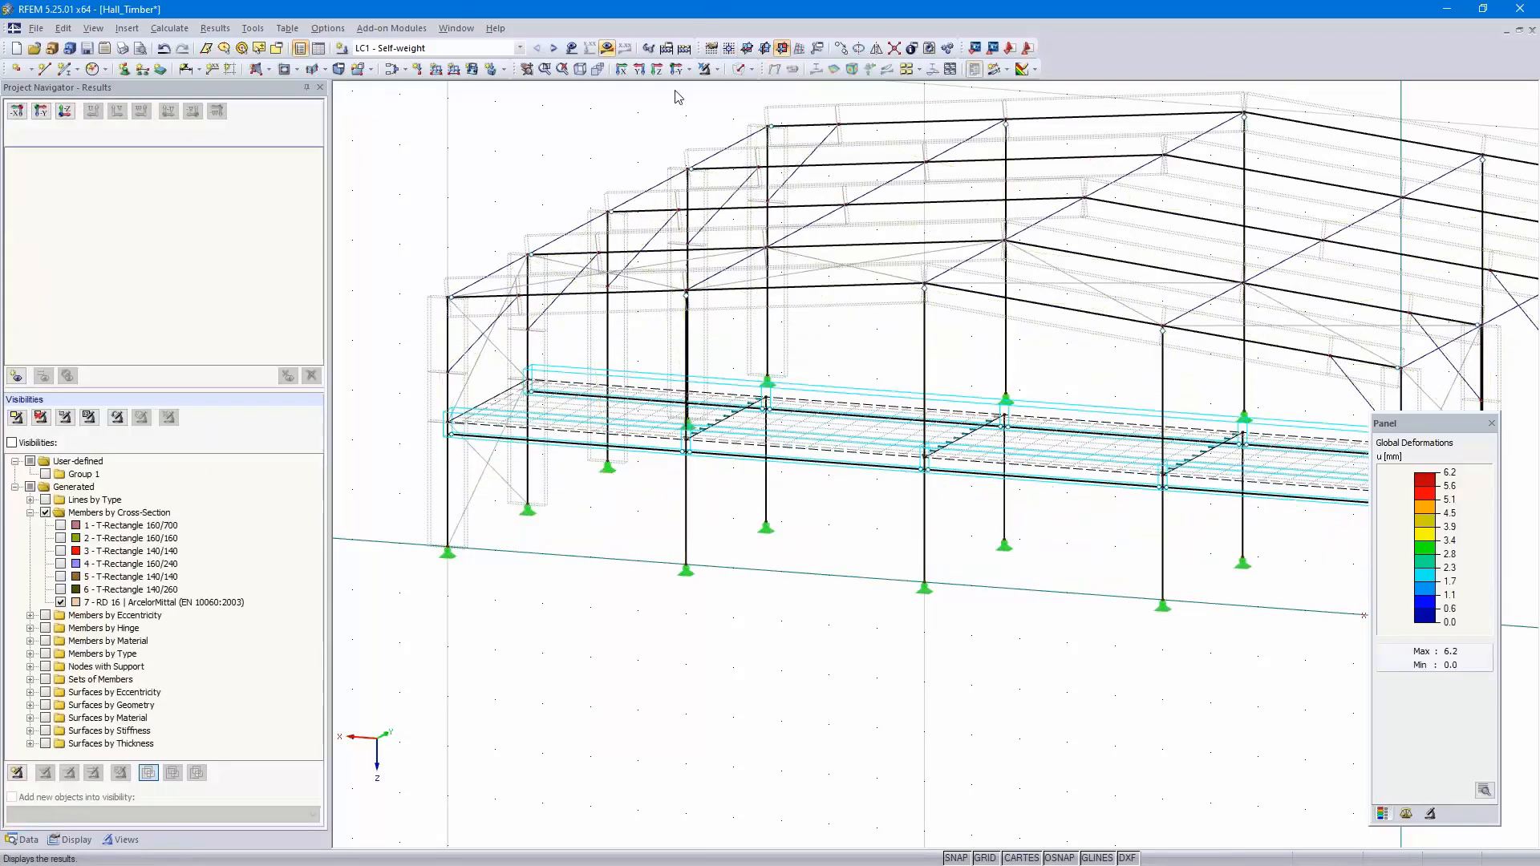
# Display the hall in the Solid Display Model and inspect the complete structure from the opposite gable end
pyautogui.click(750, 70)
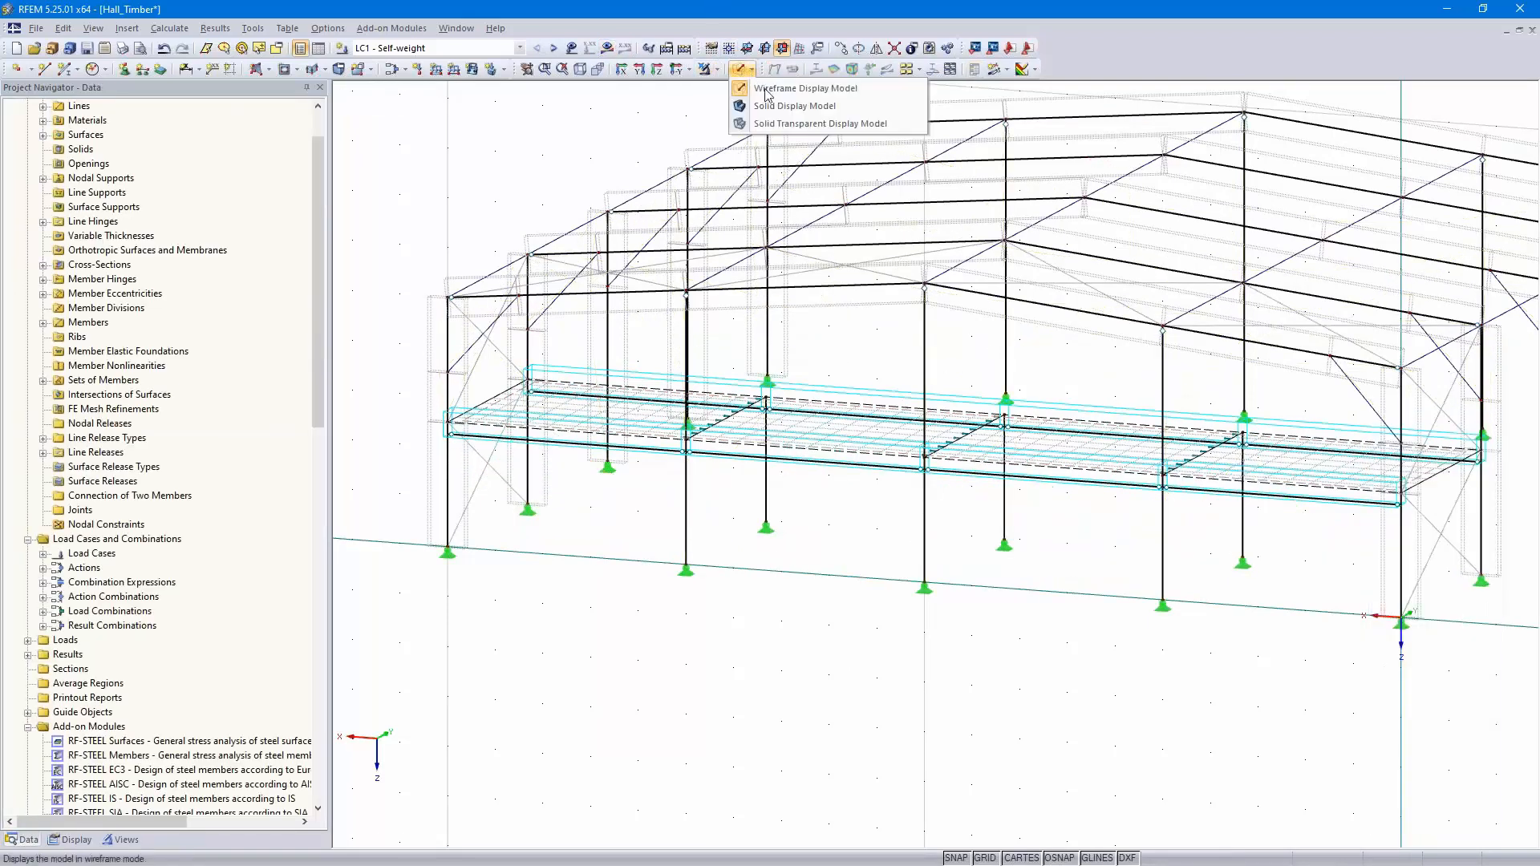
pyautogui.click(811, 107)
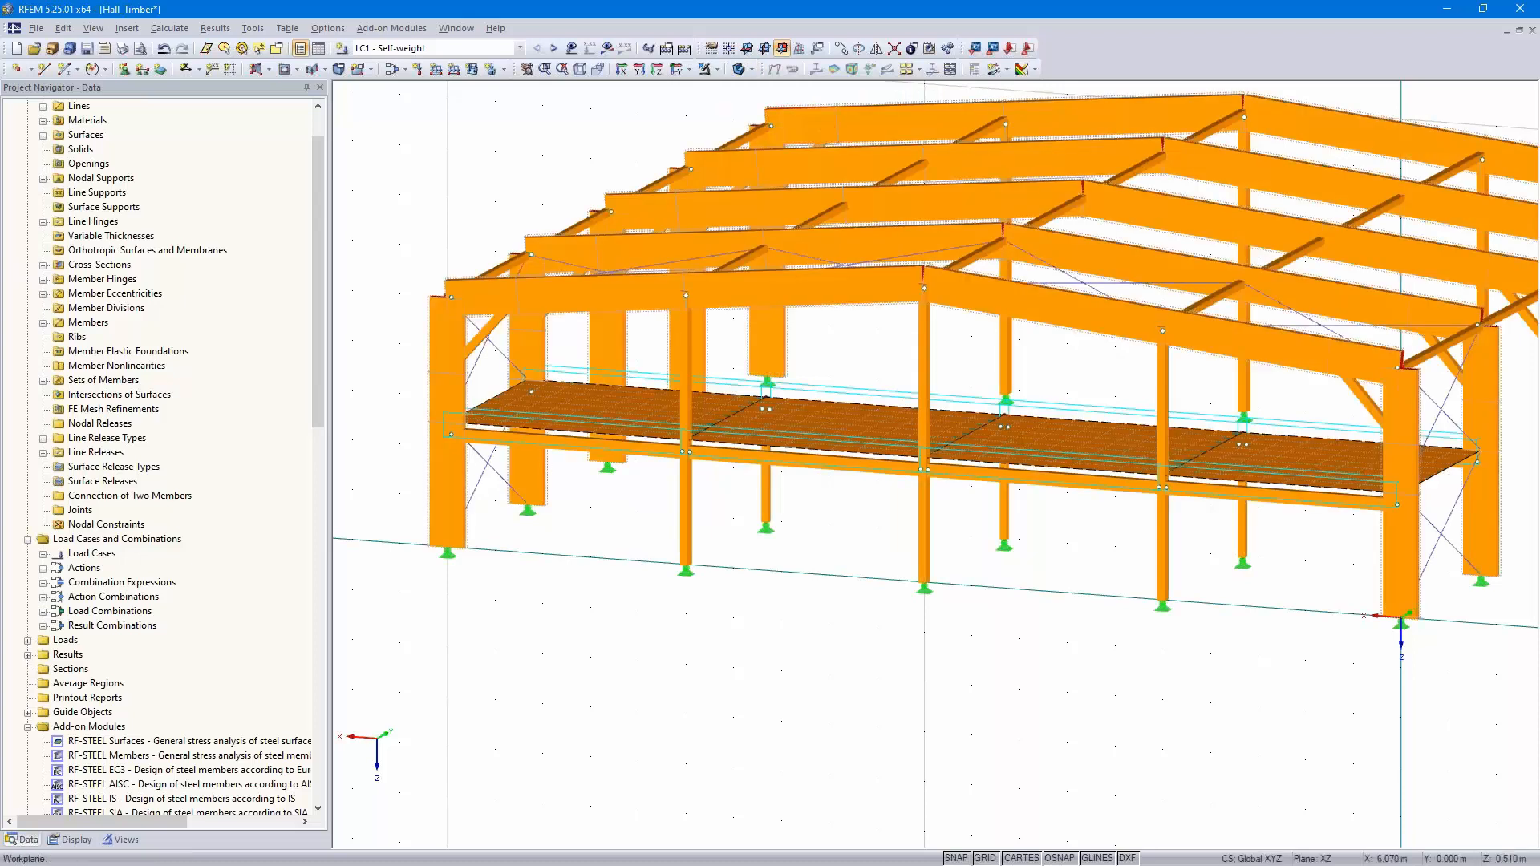
pyautogui.keyDown('ctrl'); pyautogui.moveTo(1104, 625); pyautogui.dragTo(1047, 623, button='middle'); pyautogui.keyUp('ctrl')
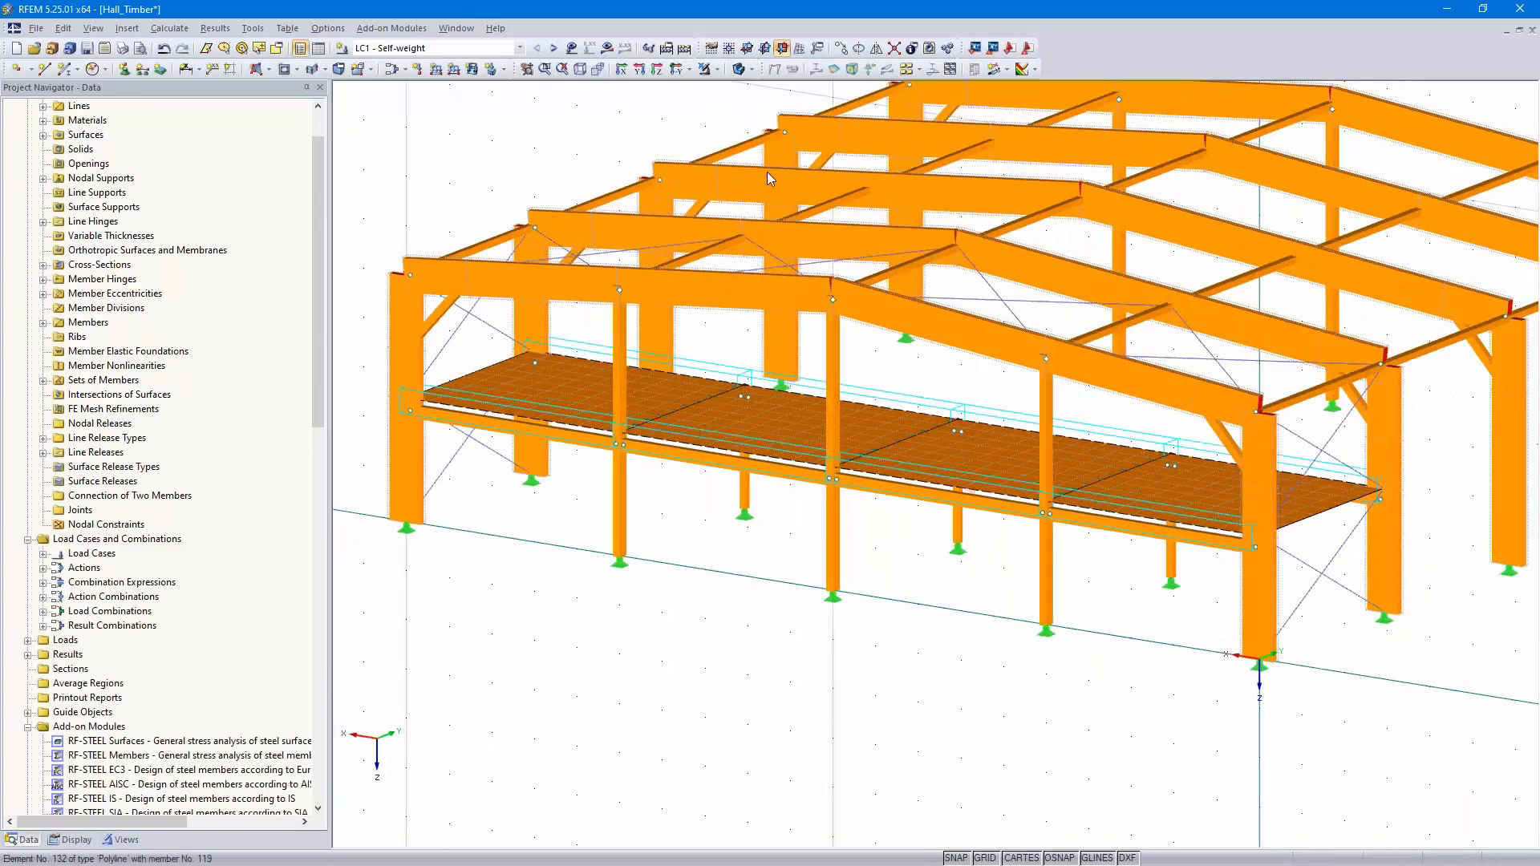
pyautogui.click(580, 70)
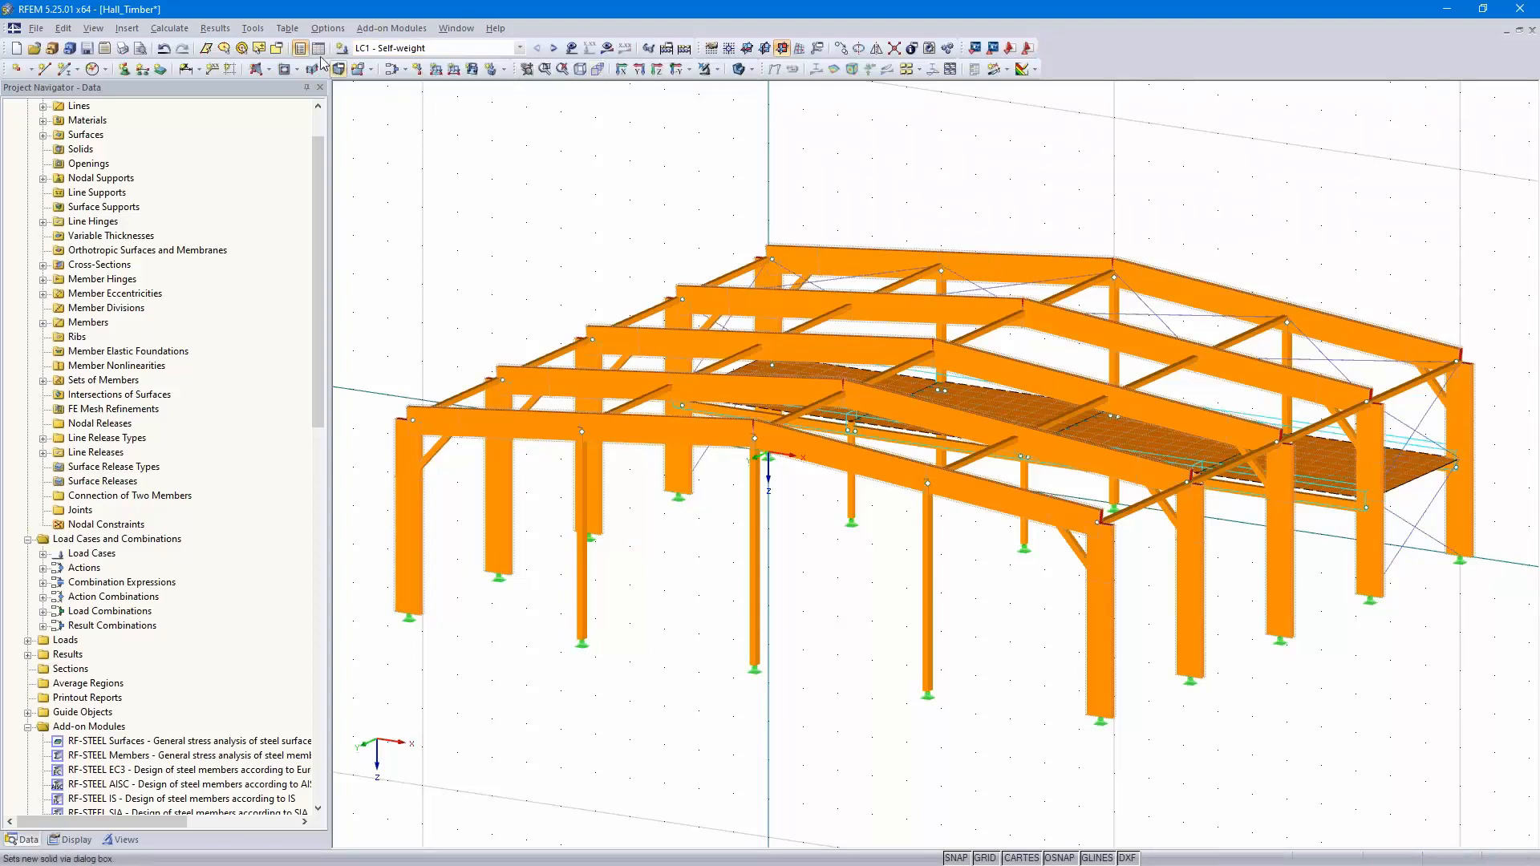
# Start generating member loads from area loads via planes, with a uniform 0.50 kN/m² magnitude in global direction ZL related to true area
pyautogui.click(253, 29)
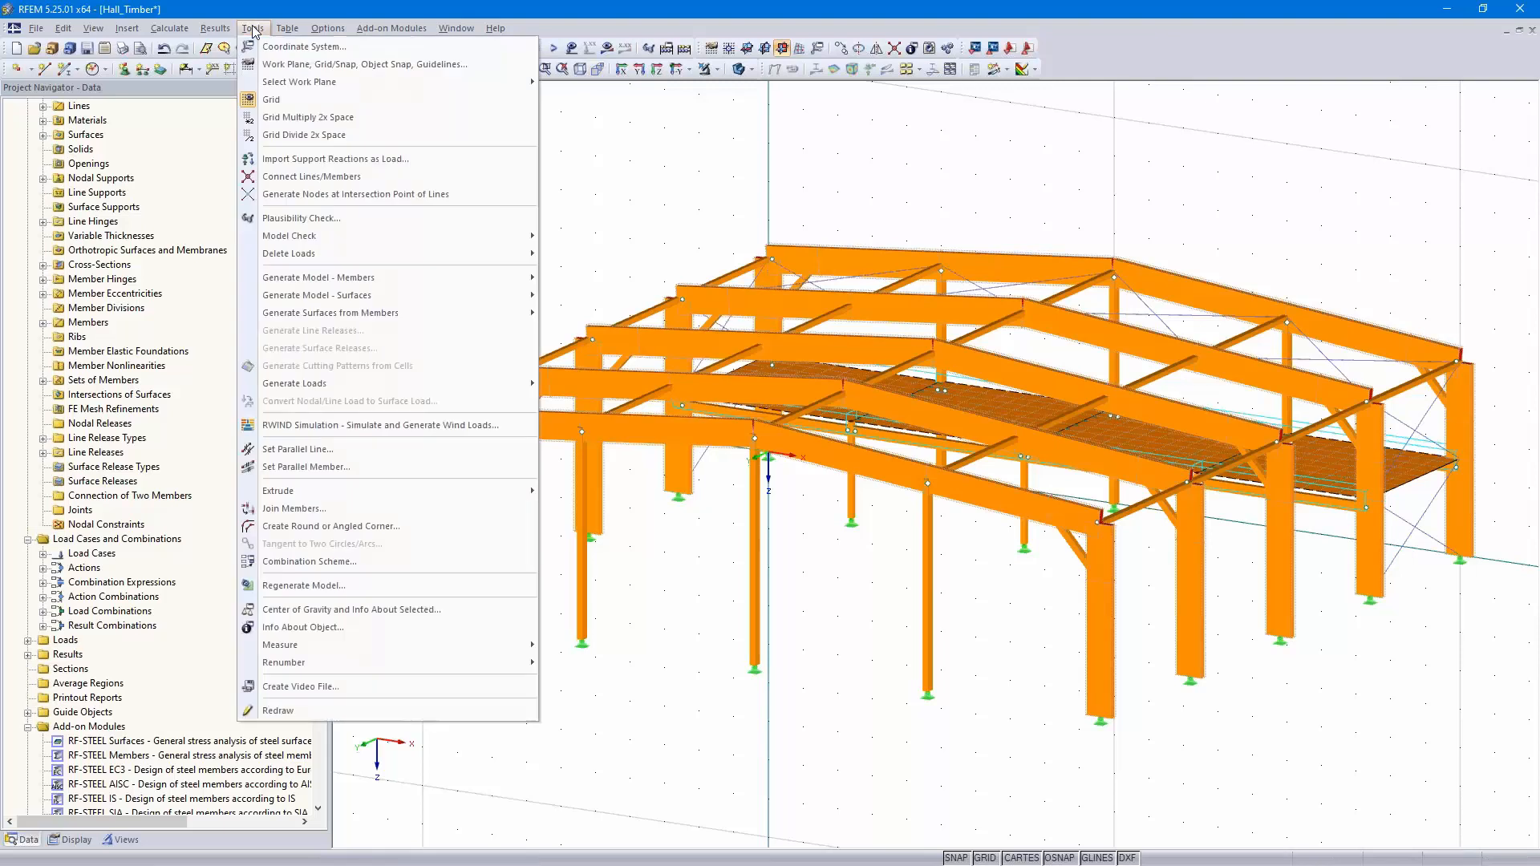
pyautogui.moveTo(363, 385)
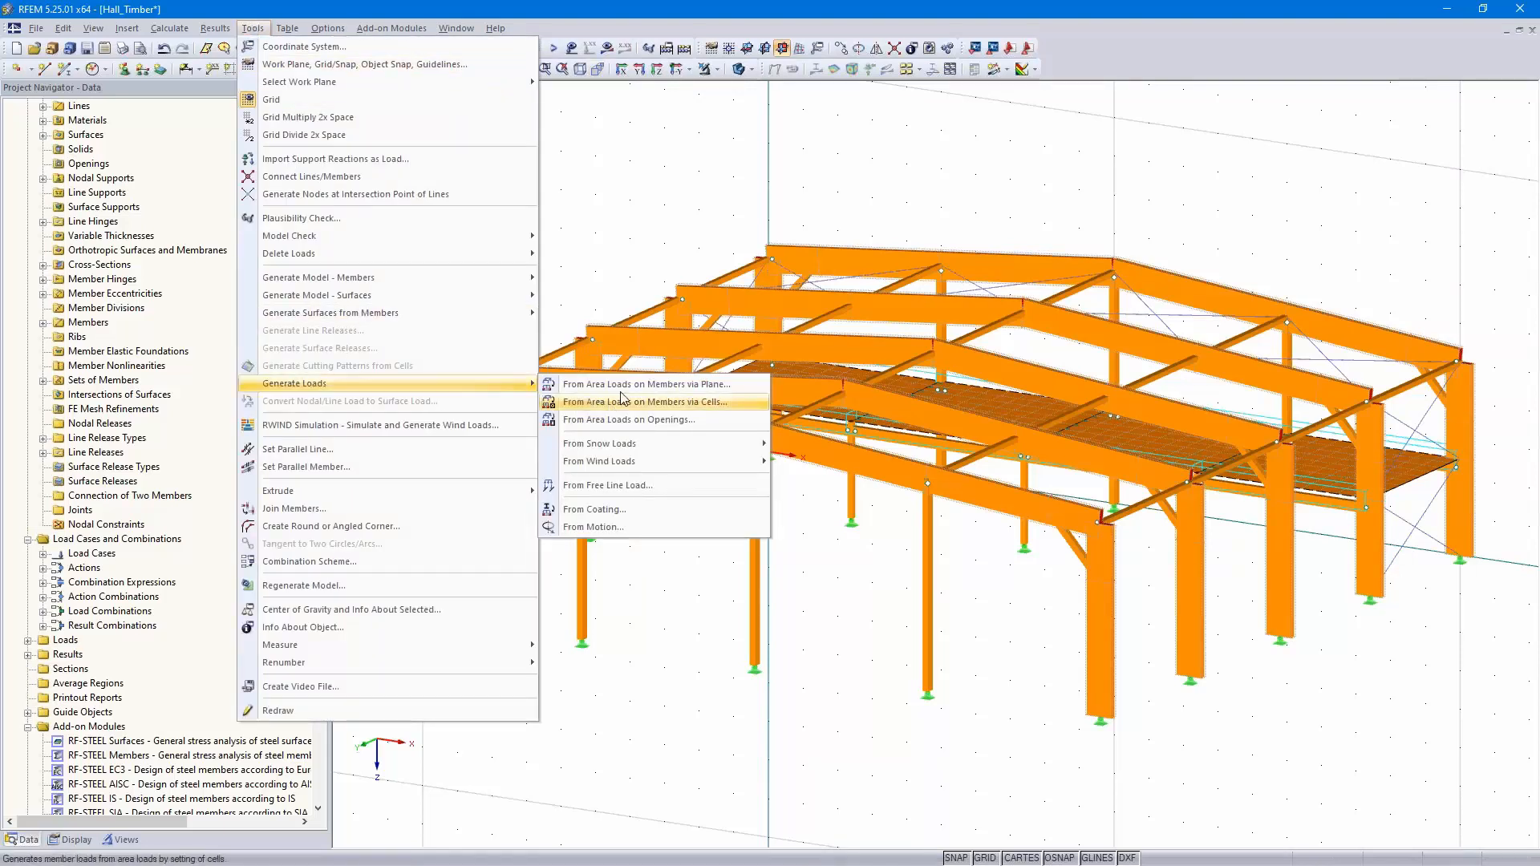
pyautogui.click(715, 389)
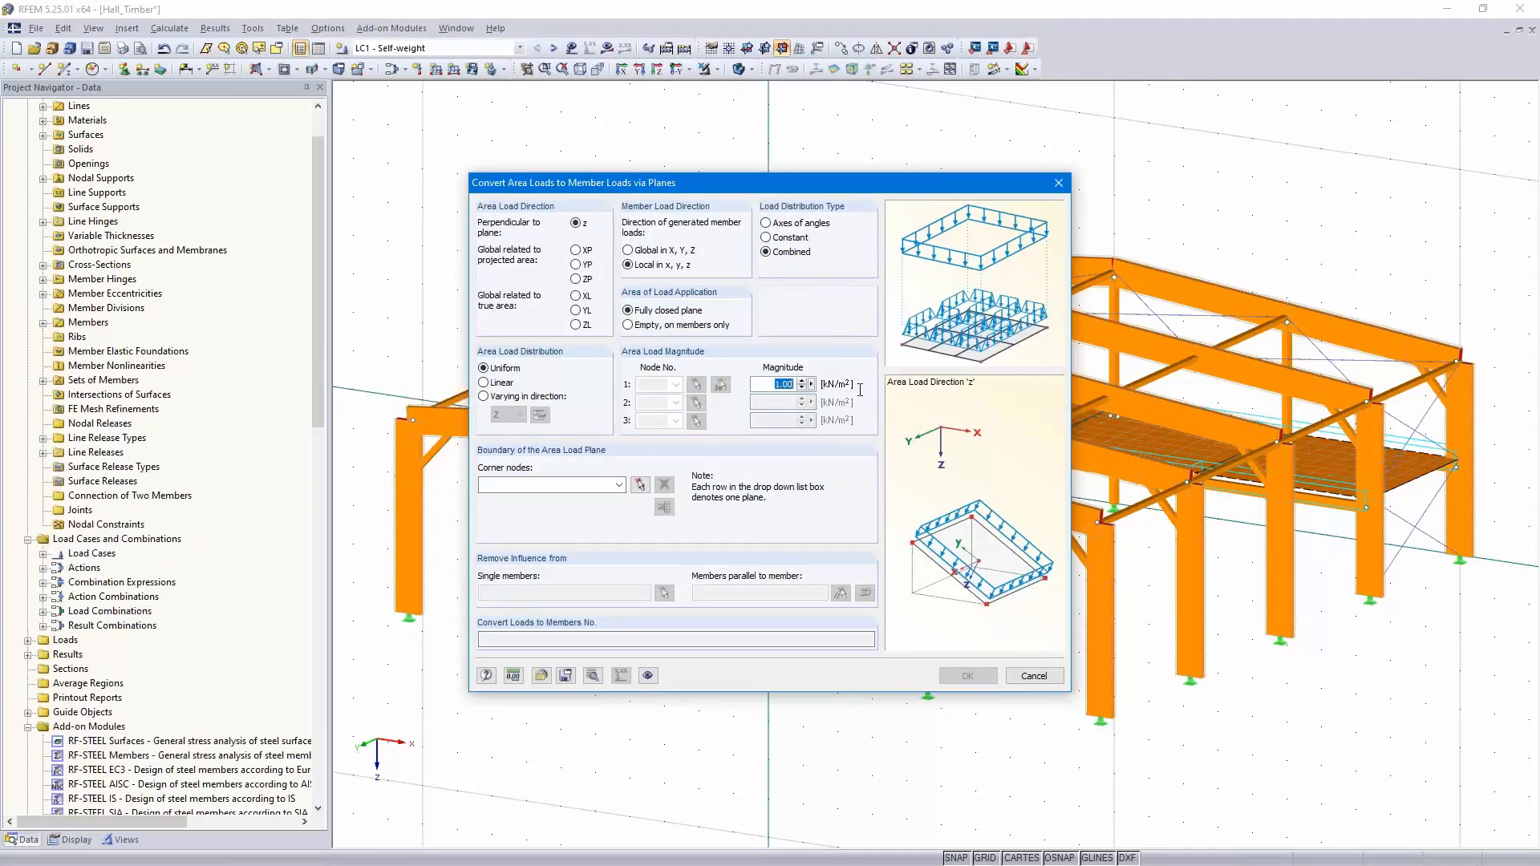
pyautogui.write(',5')
pyautogui.click(587, 486)
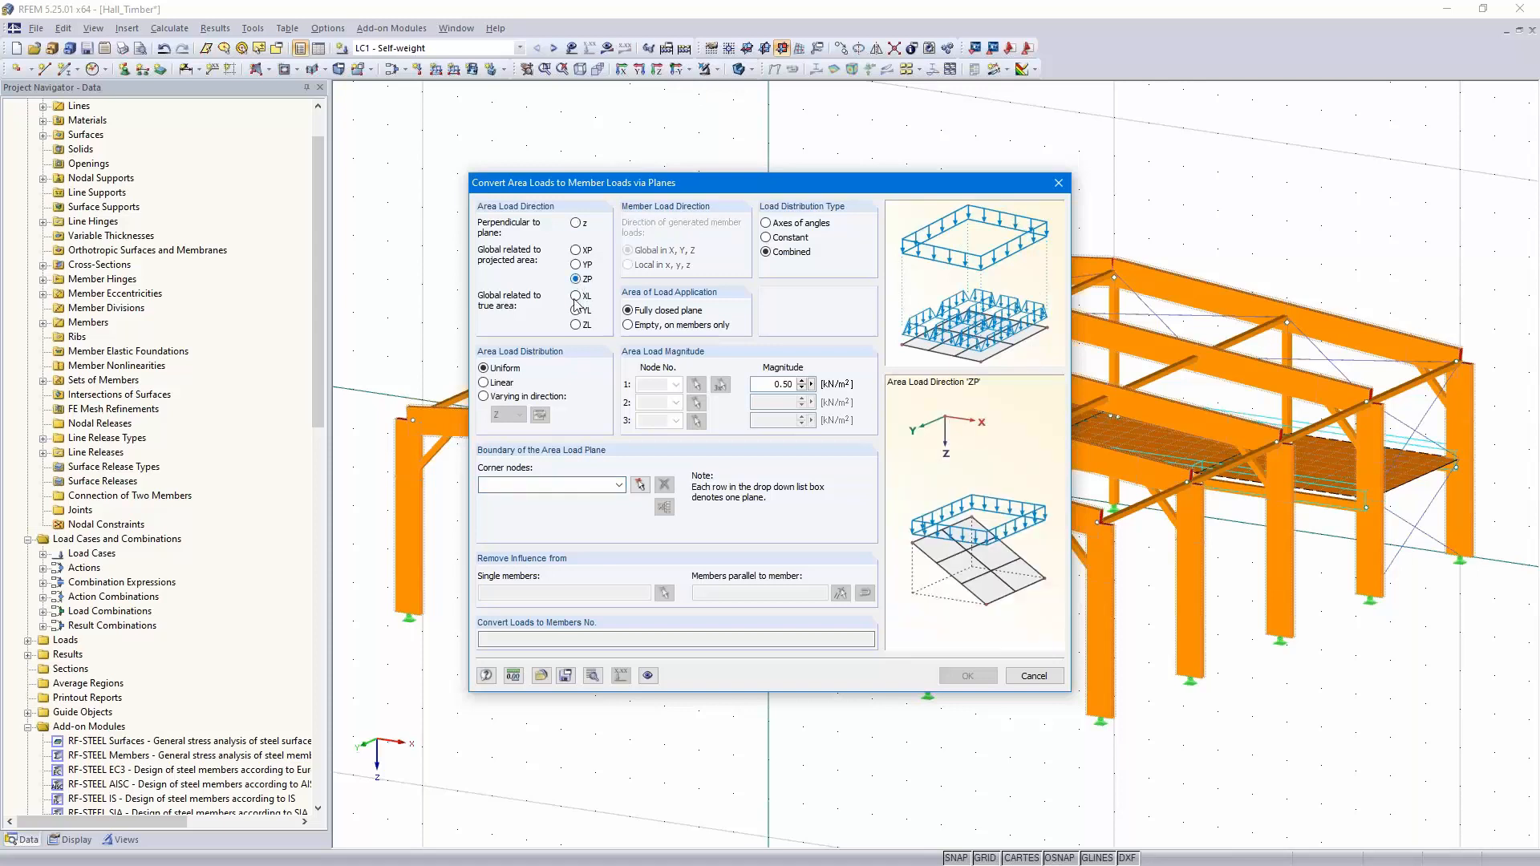
pyautogui.click(576, 326)
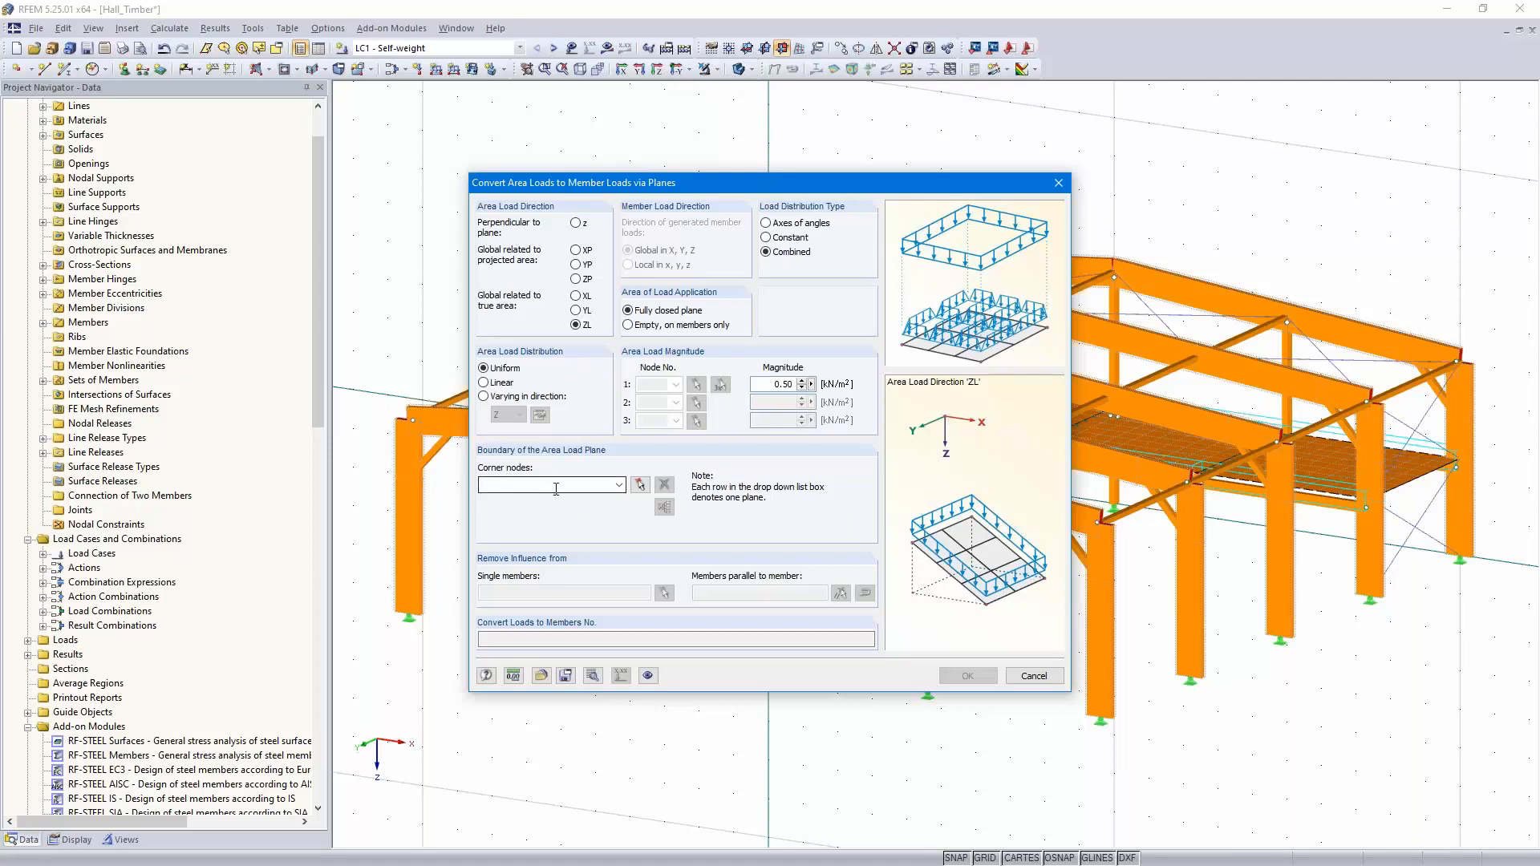
# Define the first area load plane over one roof slope through nodes 2, 3, 62 and 61, using the wireframe display
pyautogui.click(639, 485)
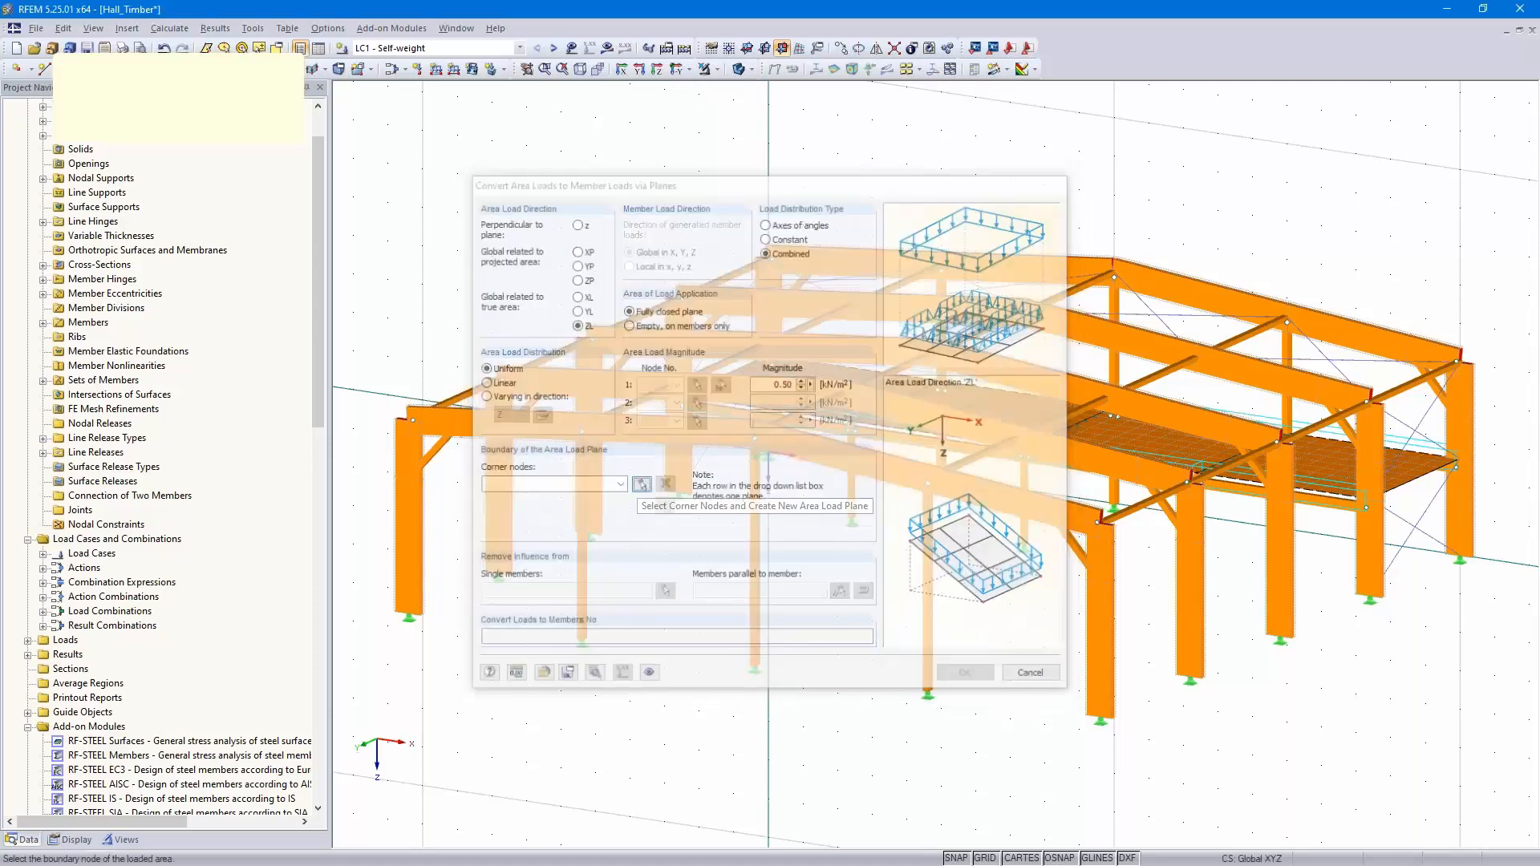
pyautogui.click(752, 70)
pyautogui.click(760, 88)
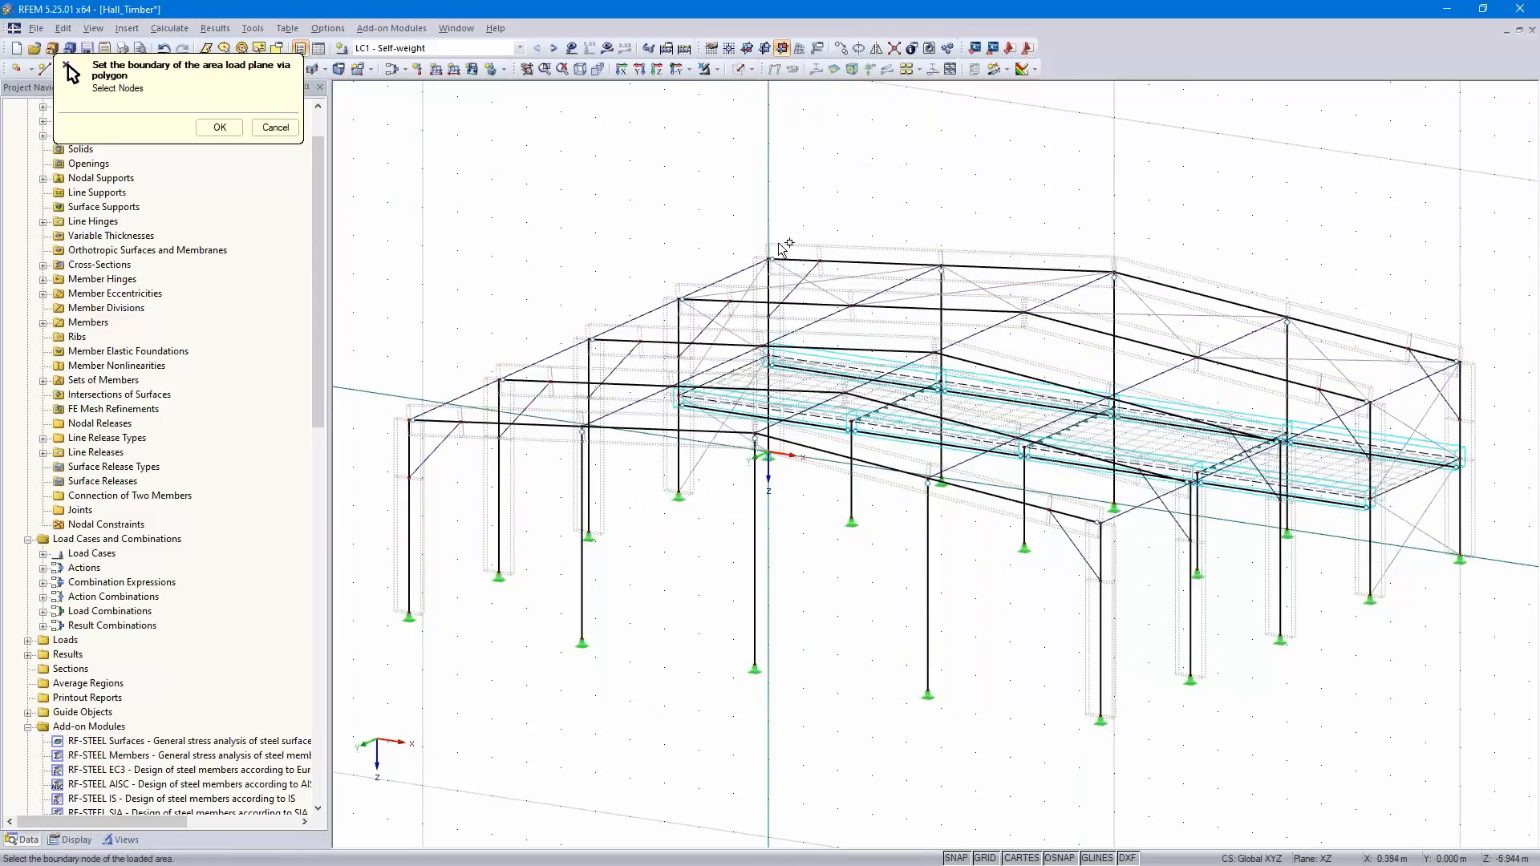
pyautogui.click(772, 259)
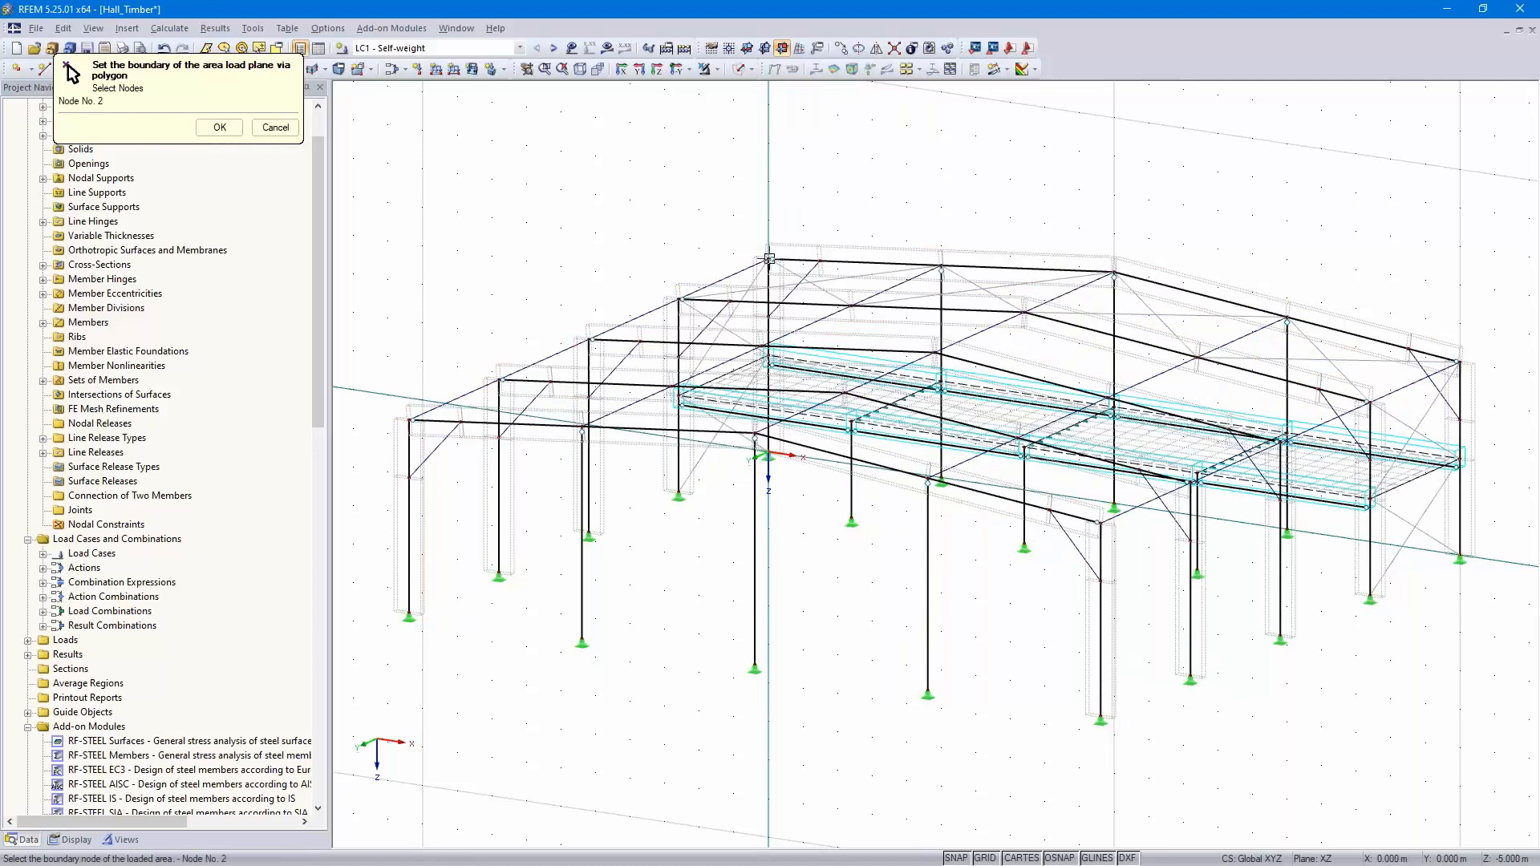
pyautogui.click(1114, 271)
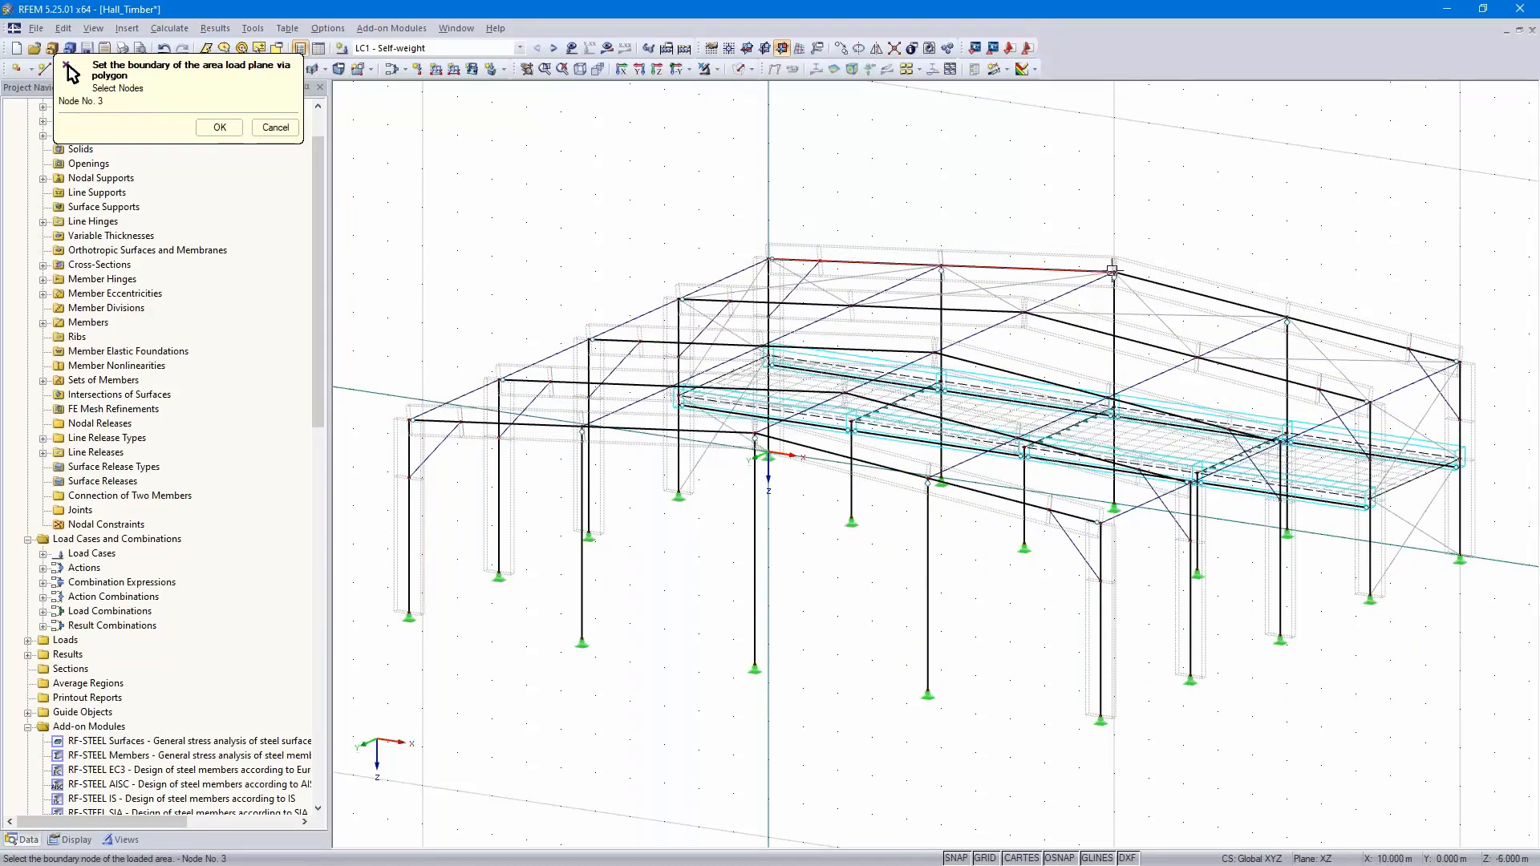
pyautogui.click(754, 433)
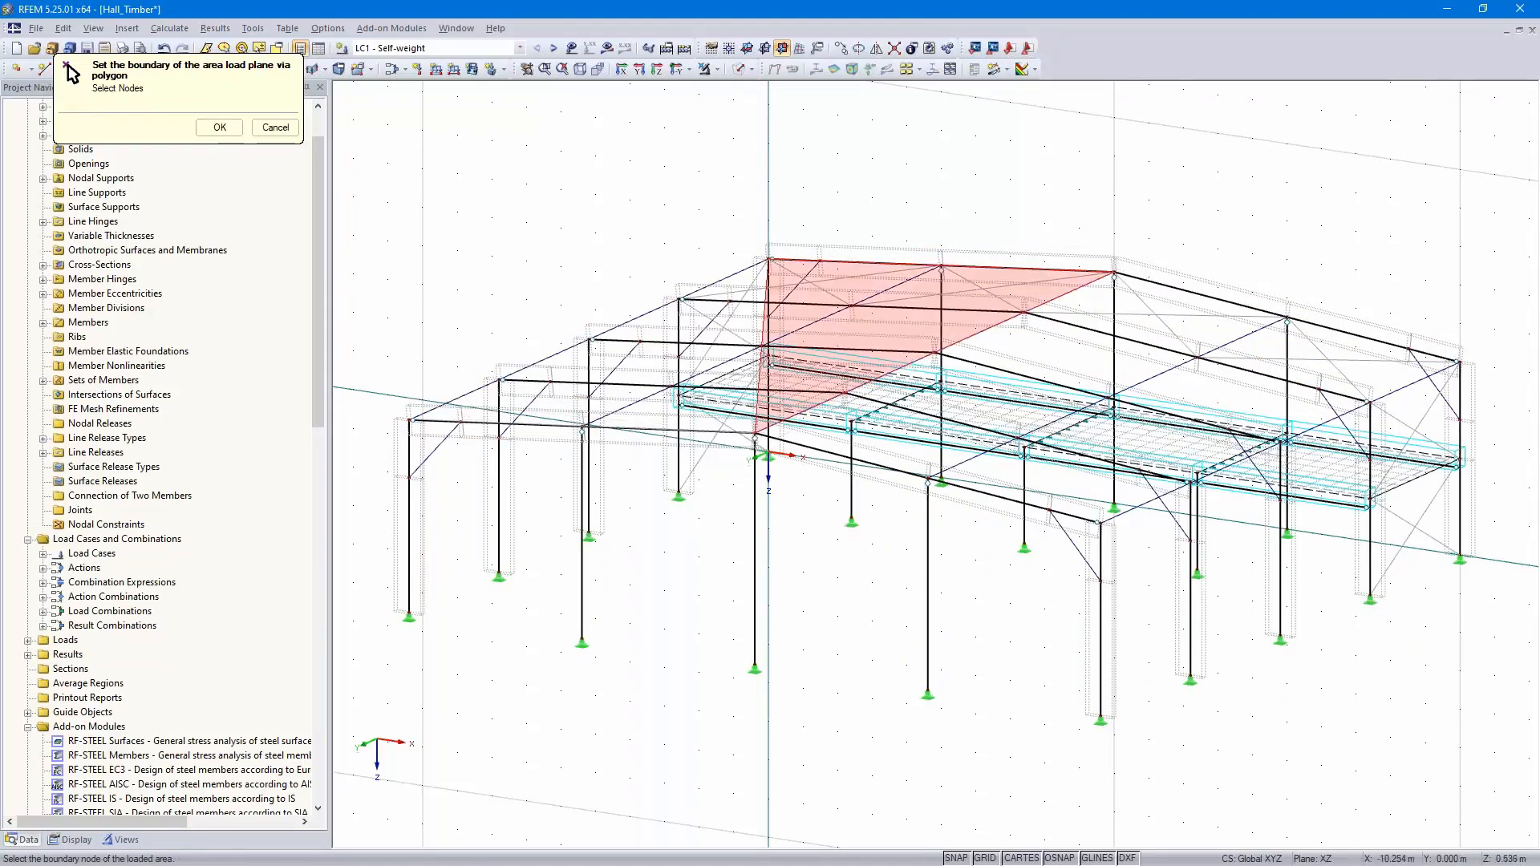
pyautogui.click(409, 418)
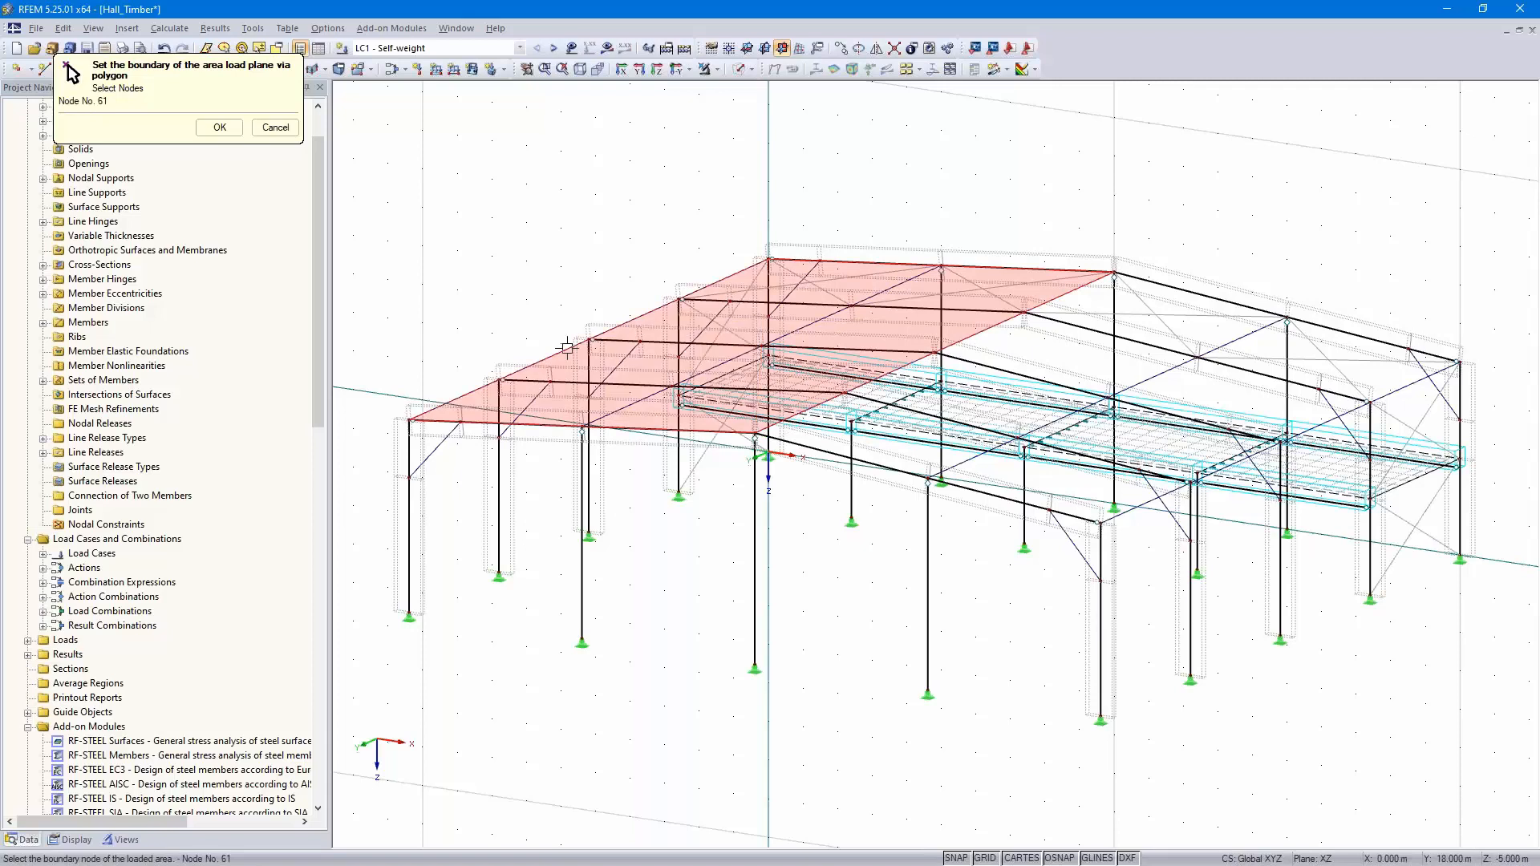
pyautogui.click(768, 257)
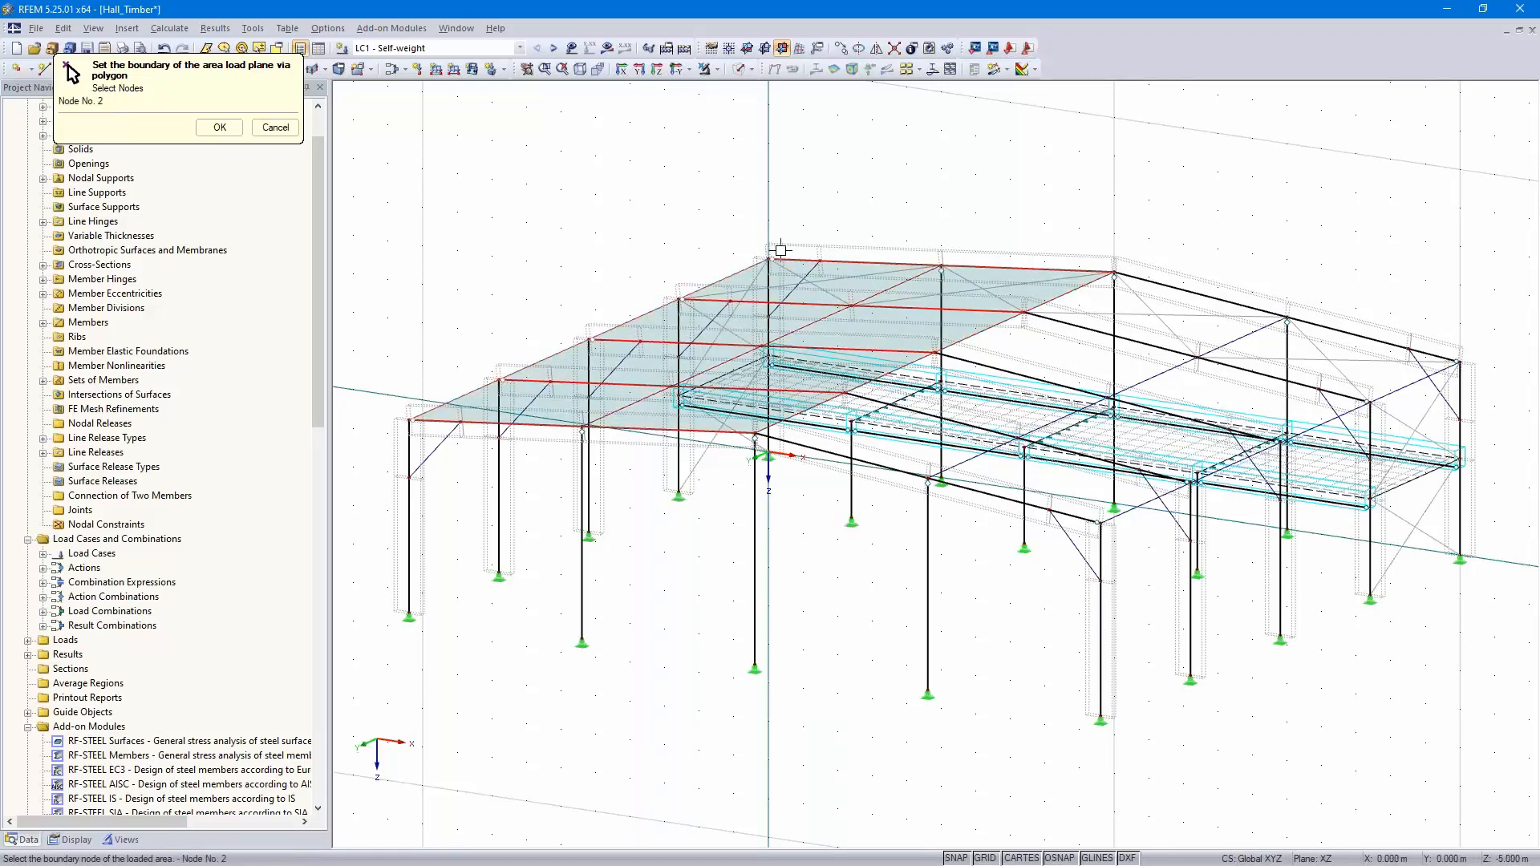
# Define a second area load plane over the opposite roof slope through its four corner nodes, closing at ridge node 3
pyautogui.click(1116, 273)
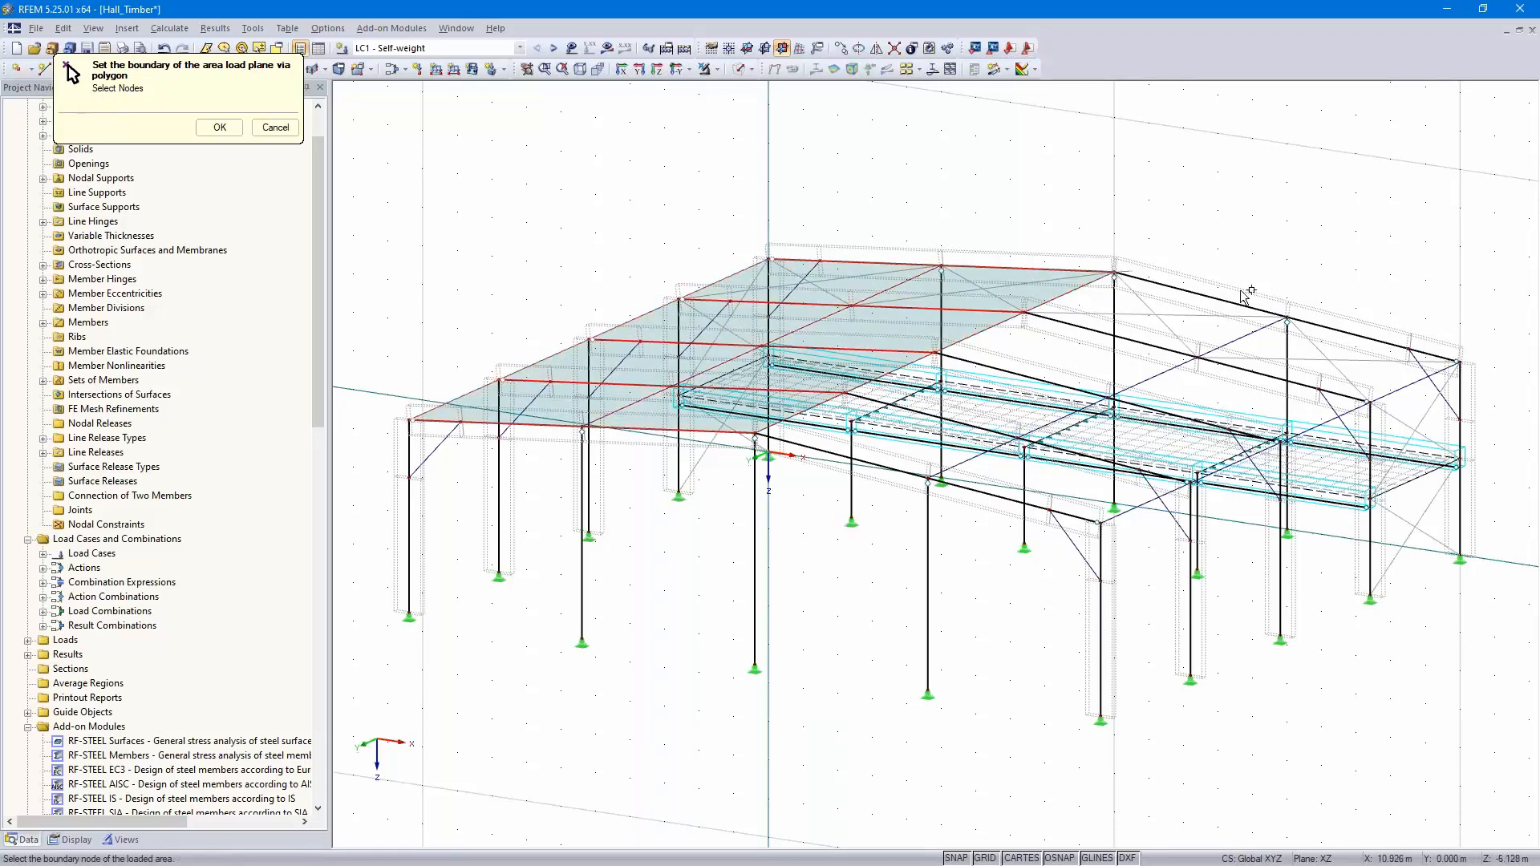
pyautogui.click(1460, 363)
pyautogui.click(1101, 521)
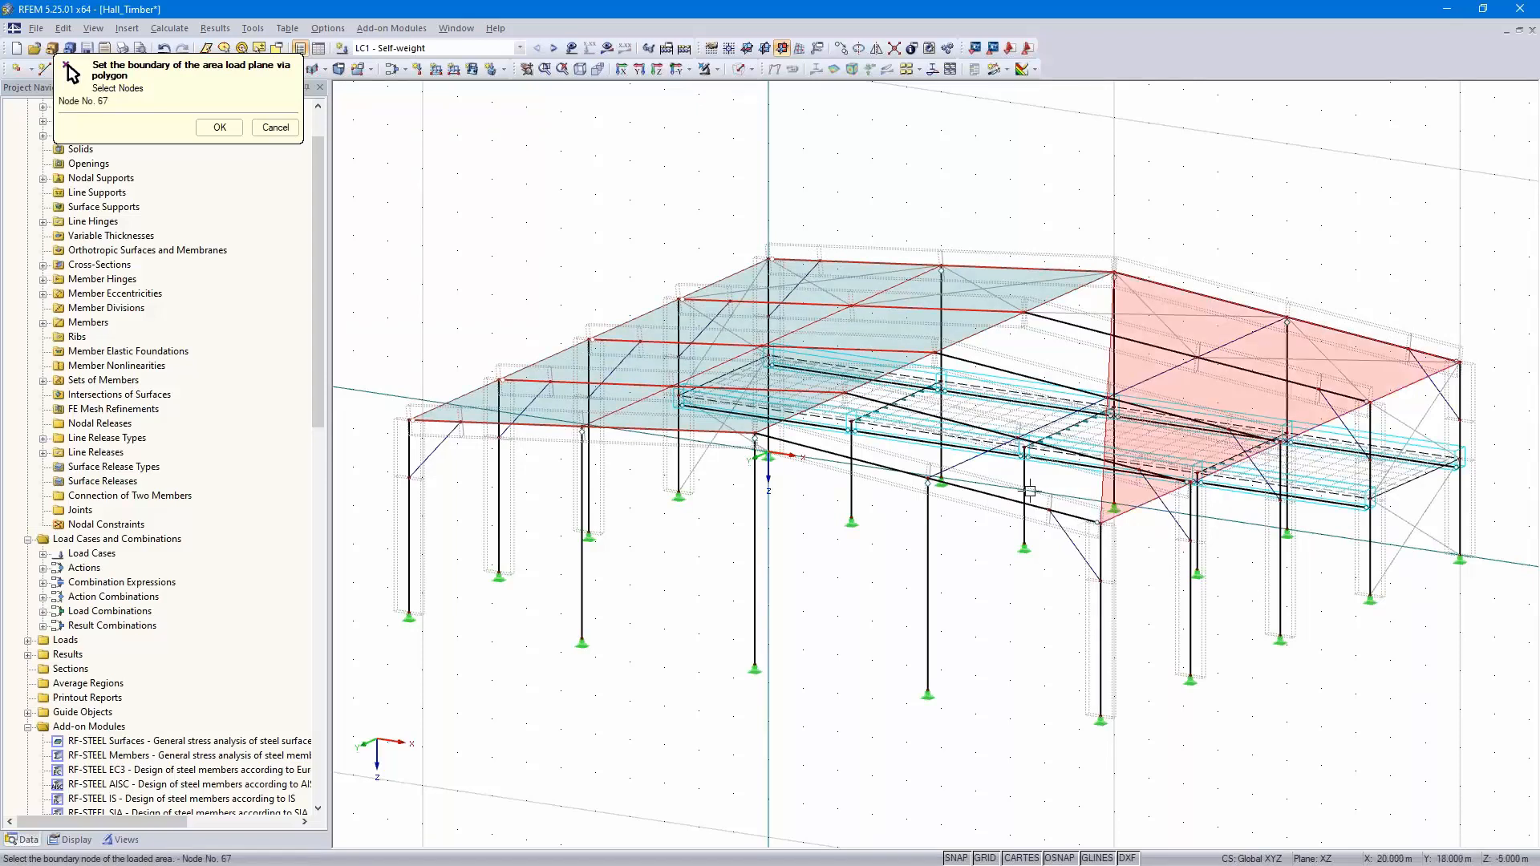
pyautogui.click(754, 435)
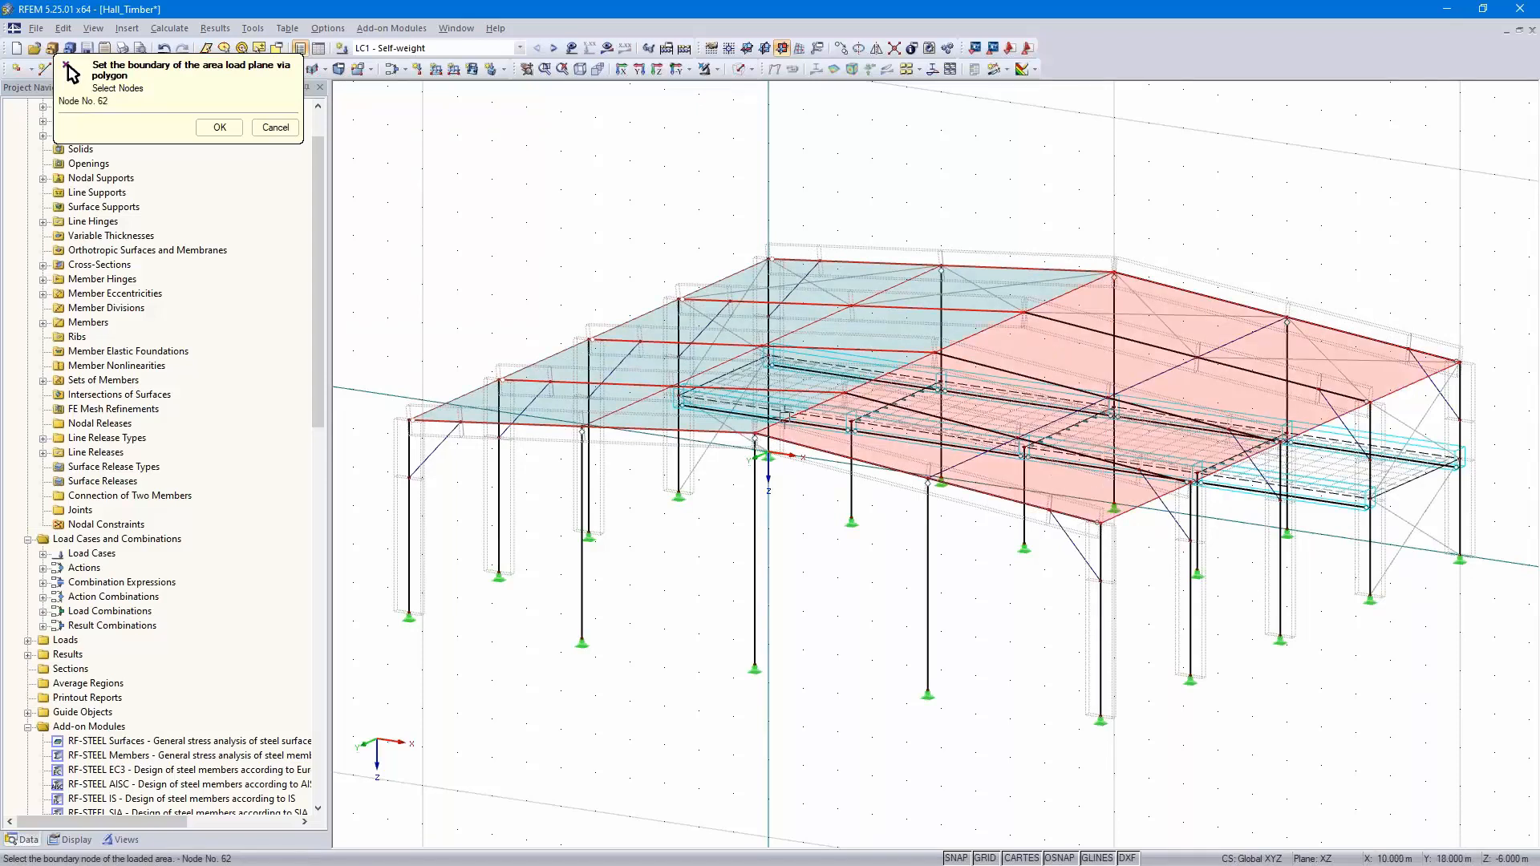
pyautogui.click(1114, 273)
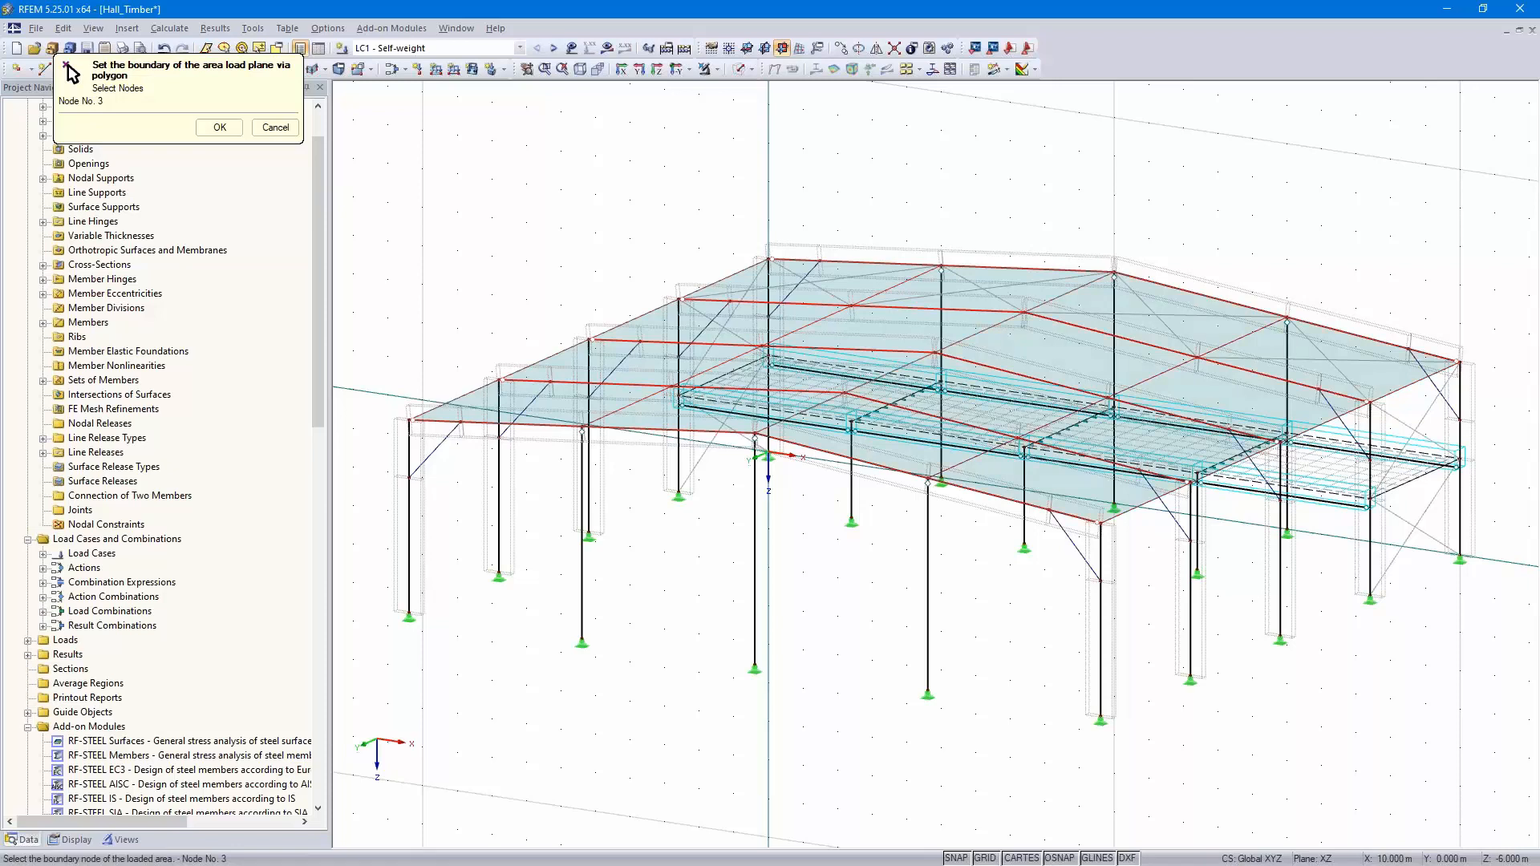
# Exclude all members parallel to member 79 from the roof area load and generate the member loads for both roof planes
pyautogui.click(218, 128)
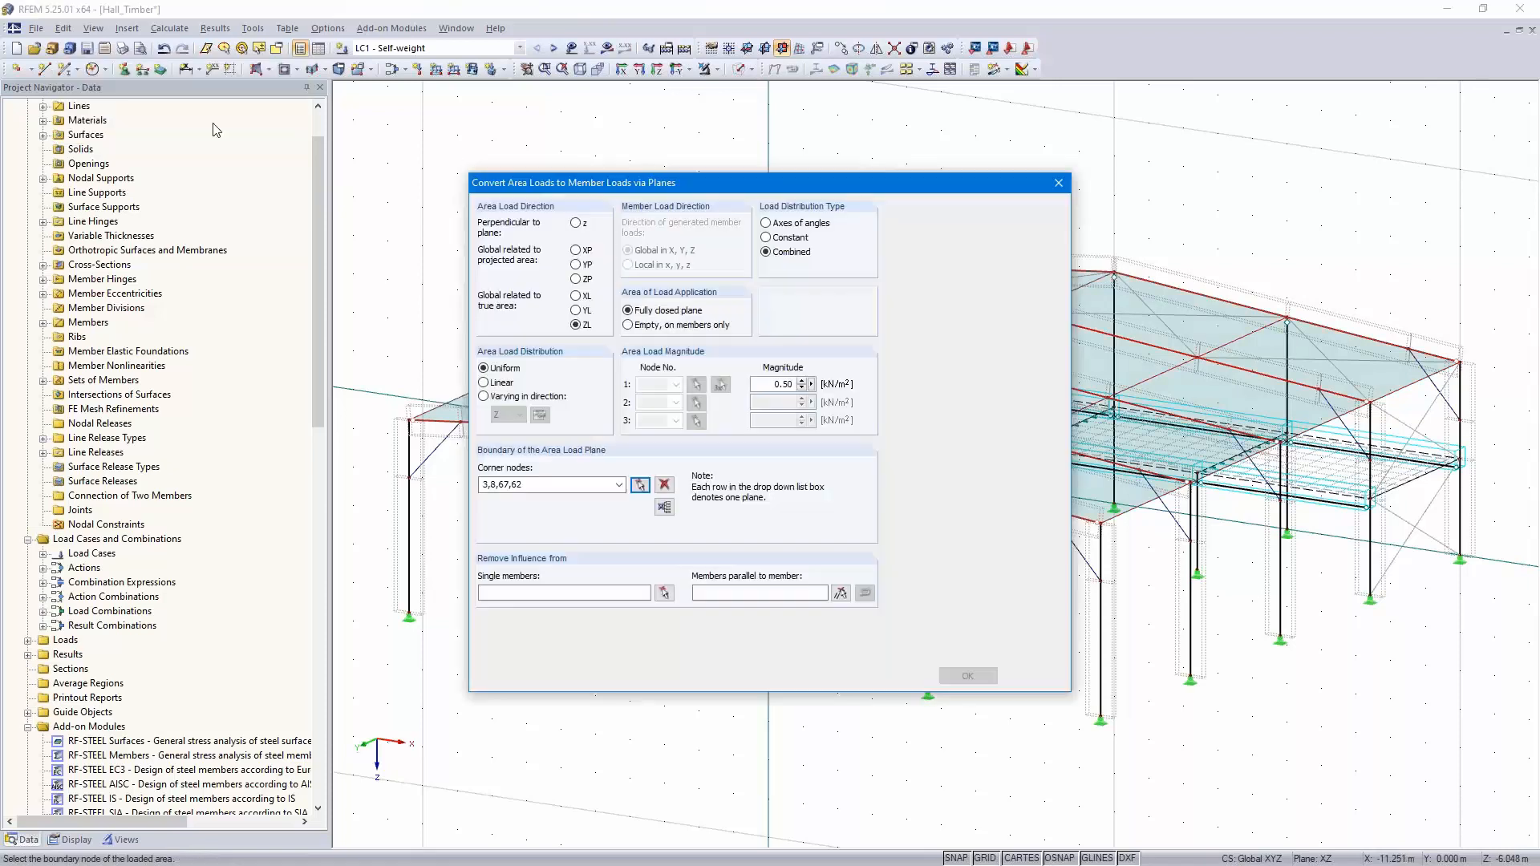
pyautogui.click(840, 593)
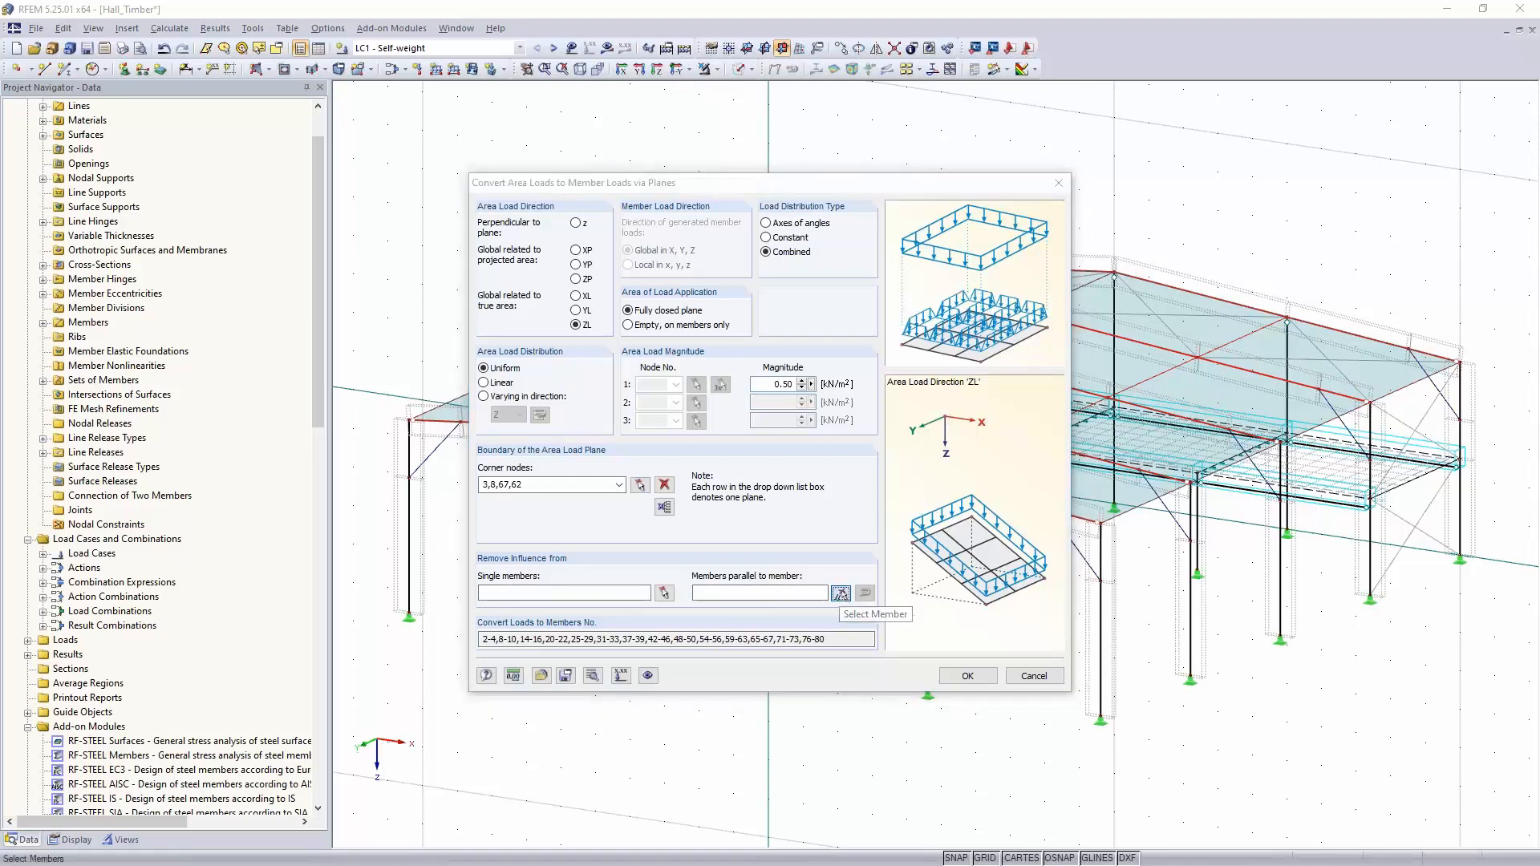
pyautogui.click(980, 452)
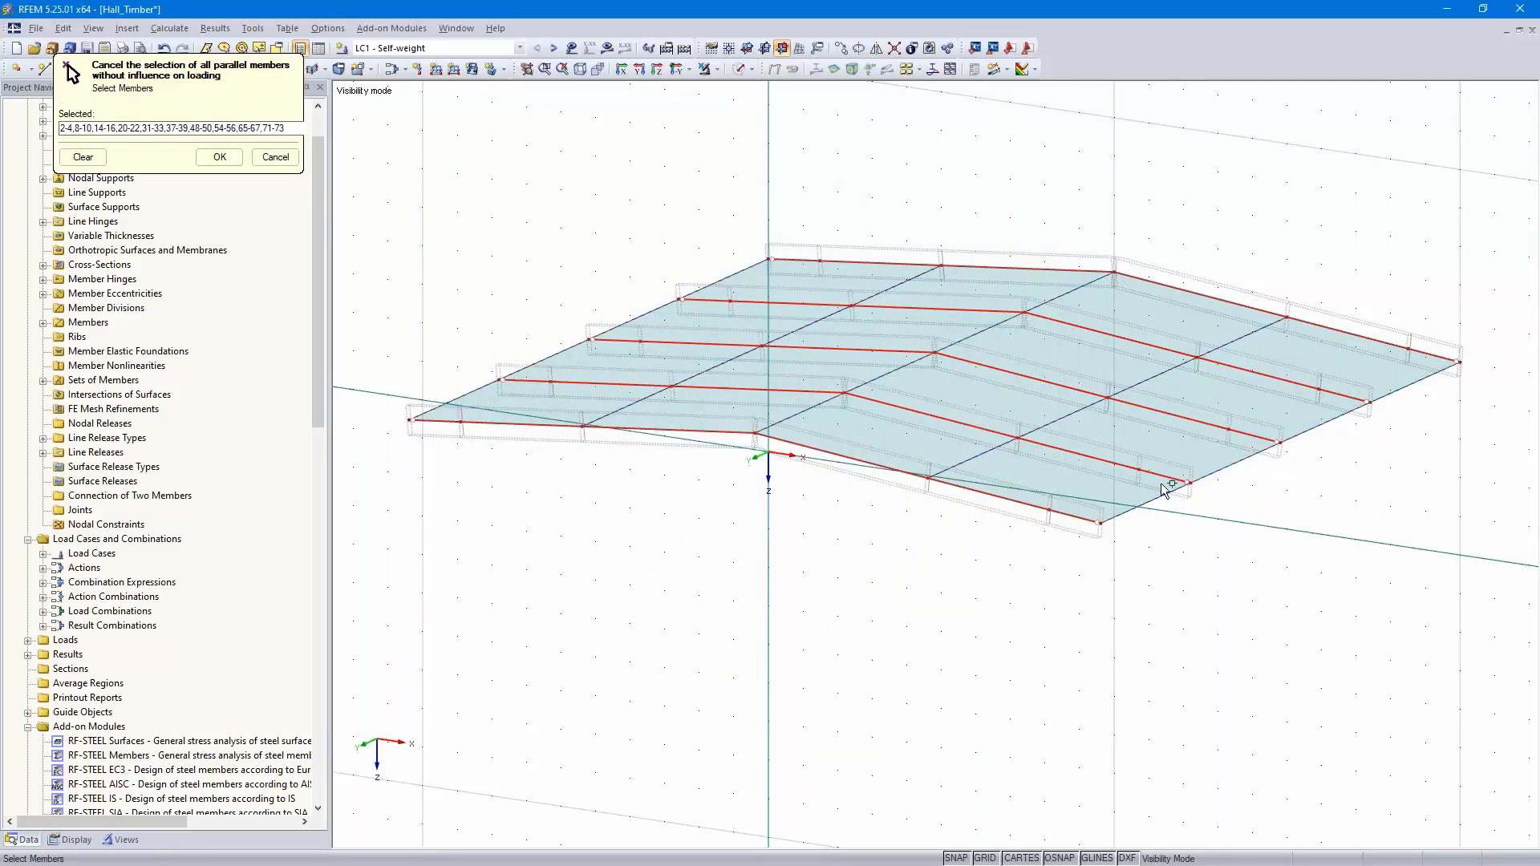
pyautogui.click(219, 156)
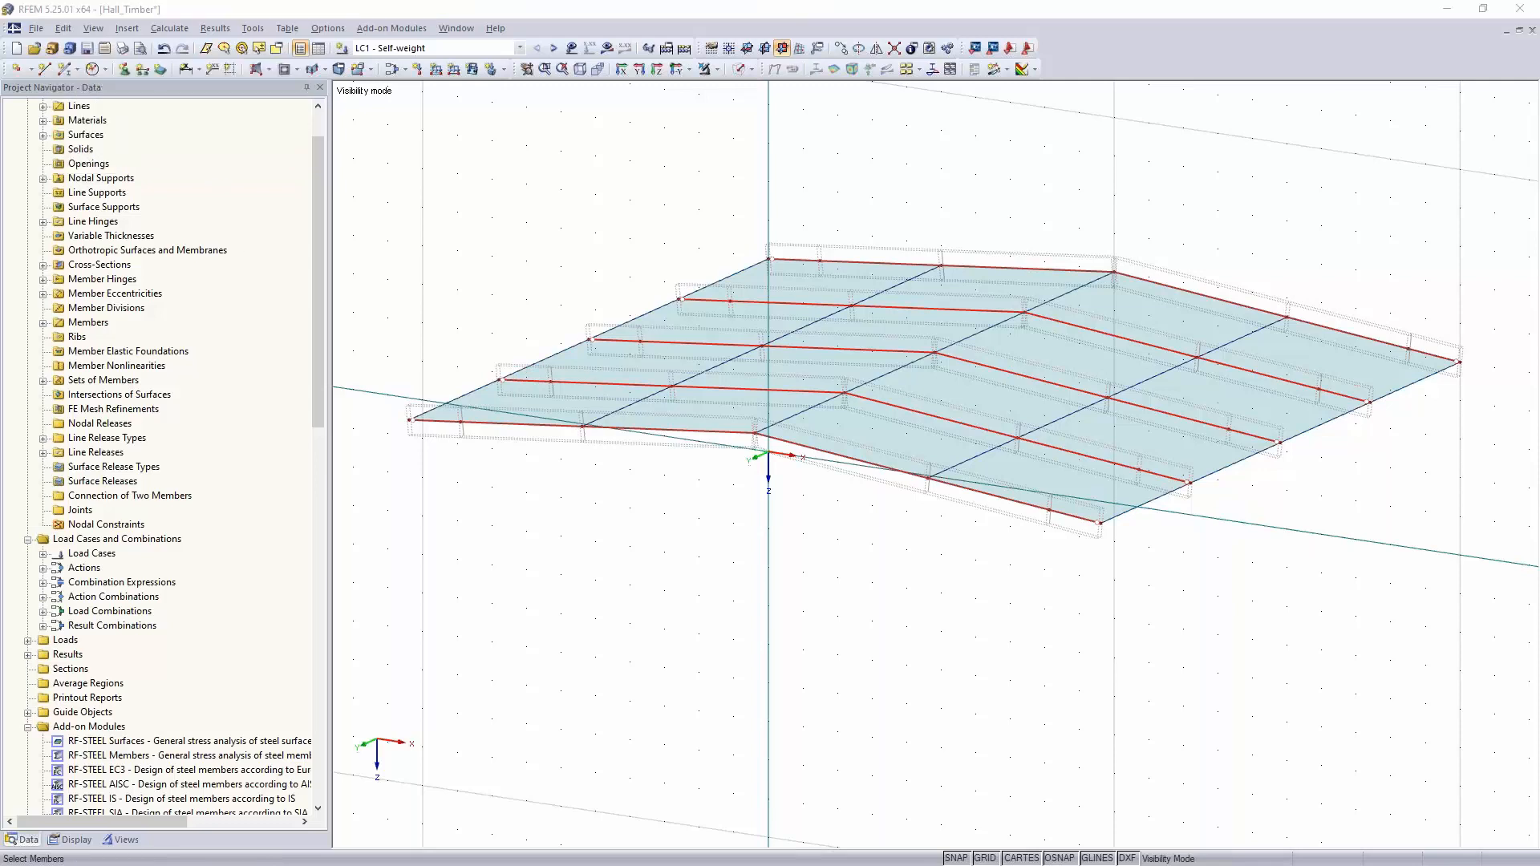
pyautogui.click(968, 675)
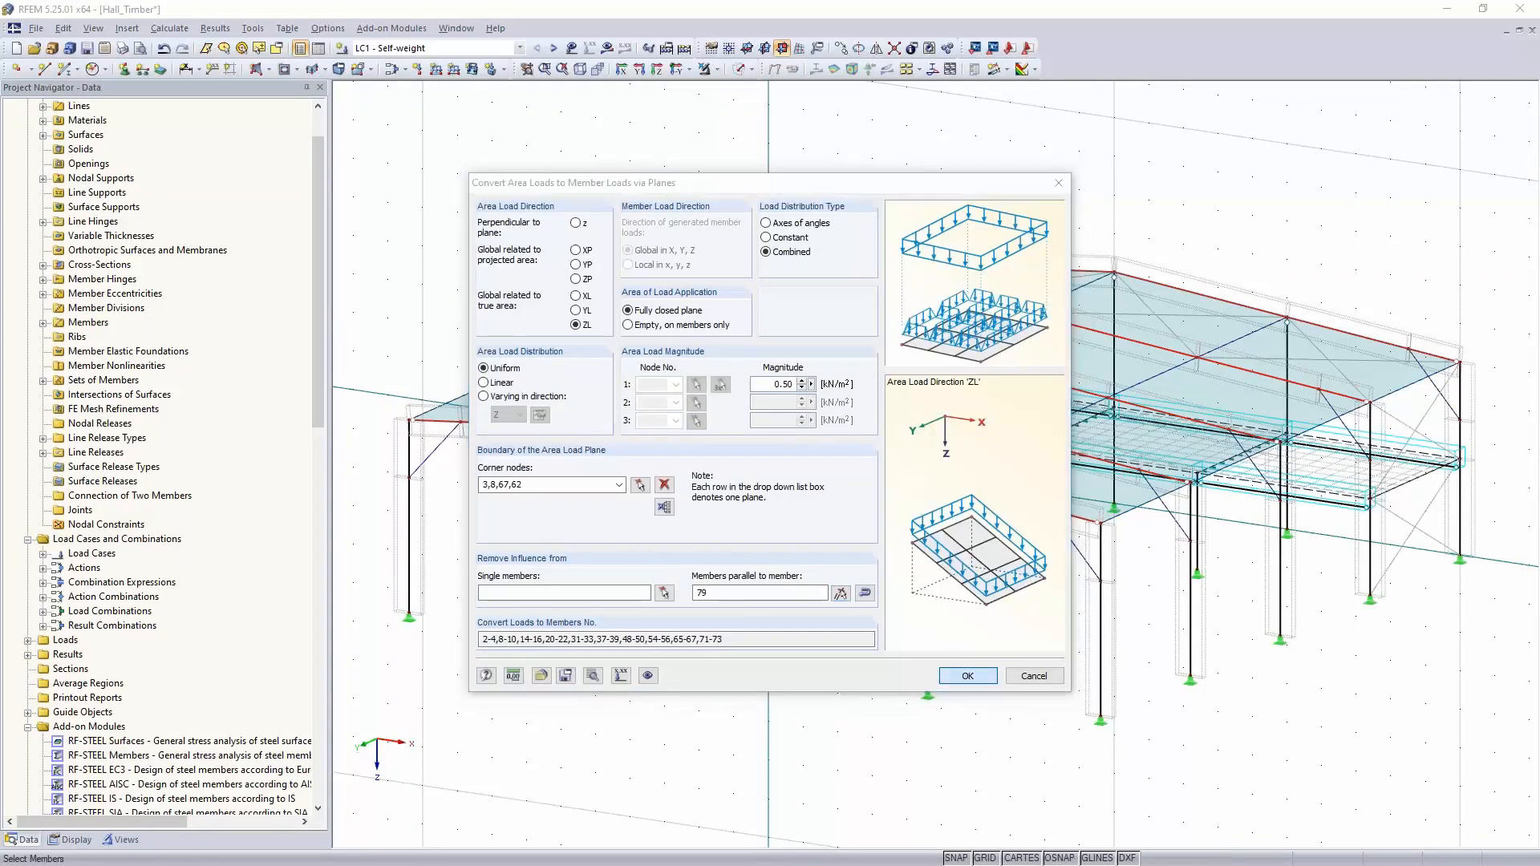
pyautogui.click(741, 471)
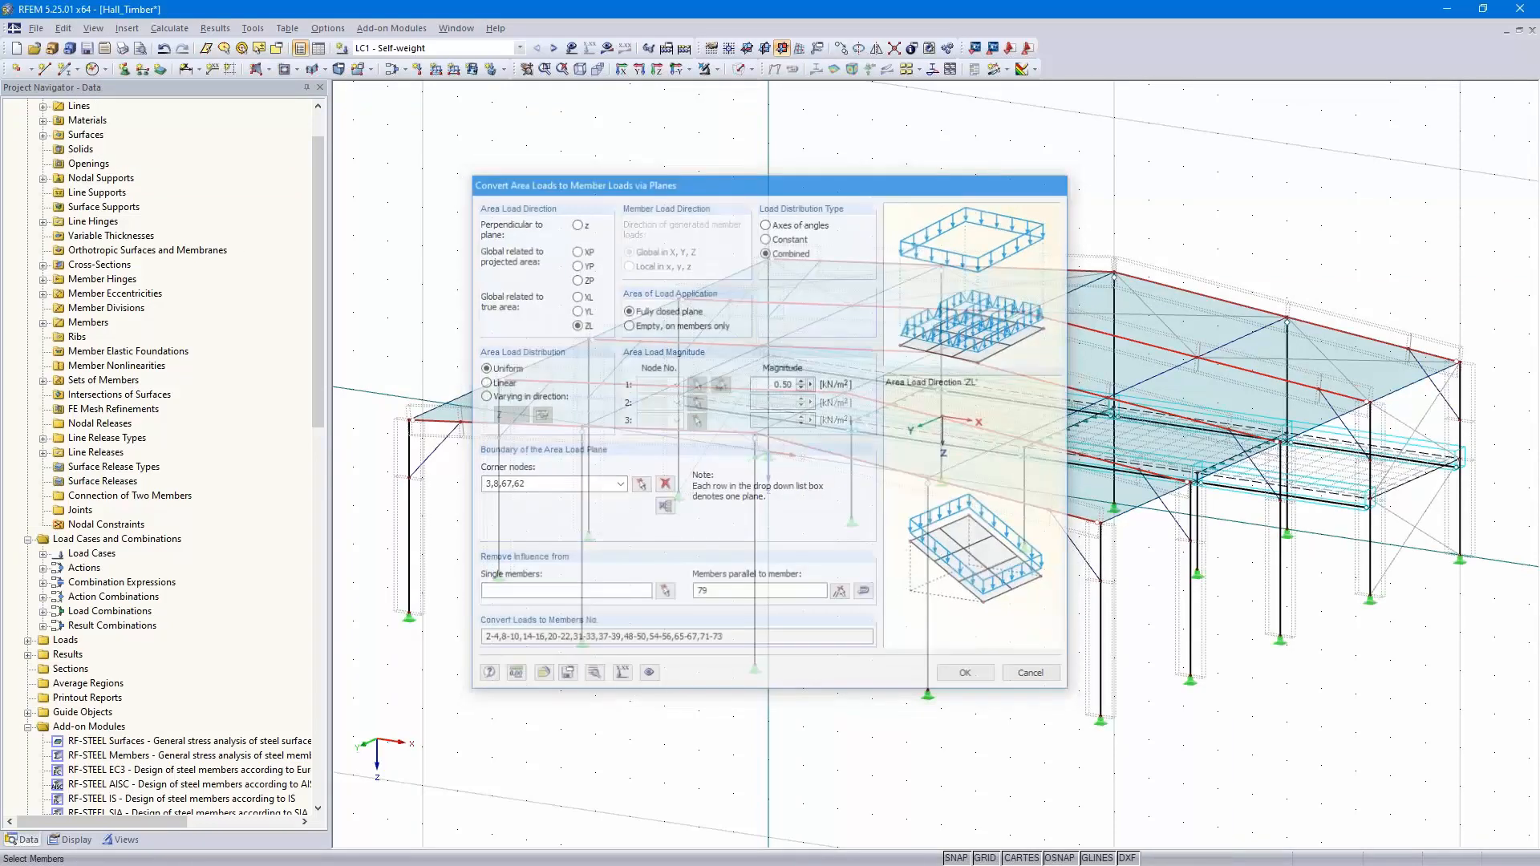
pyautogui.click(935, 574)
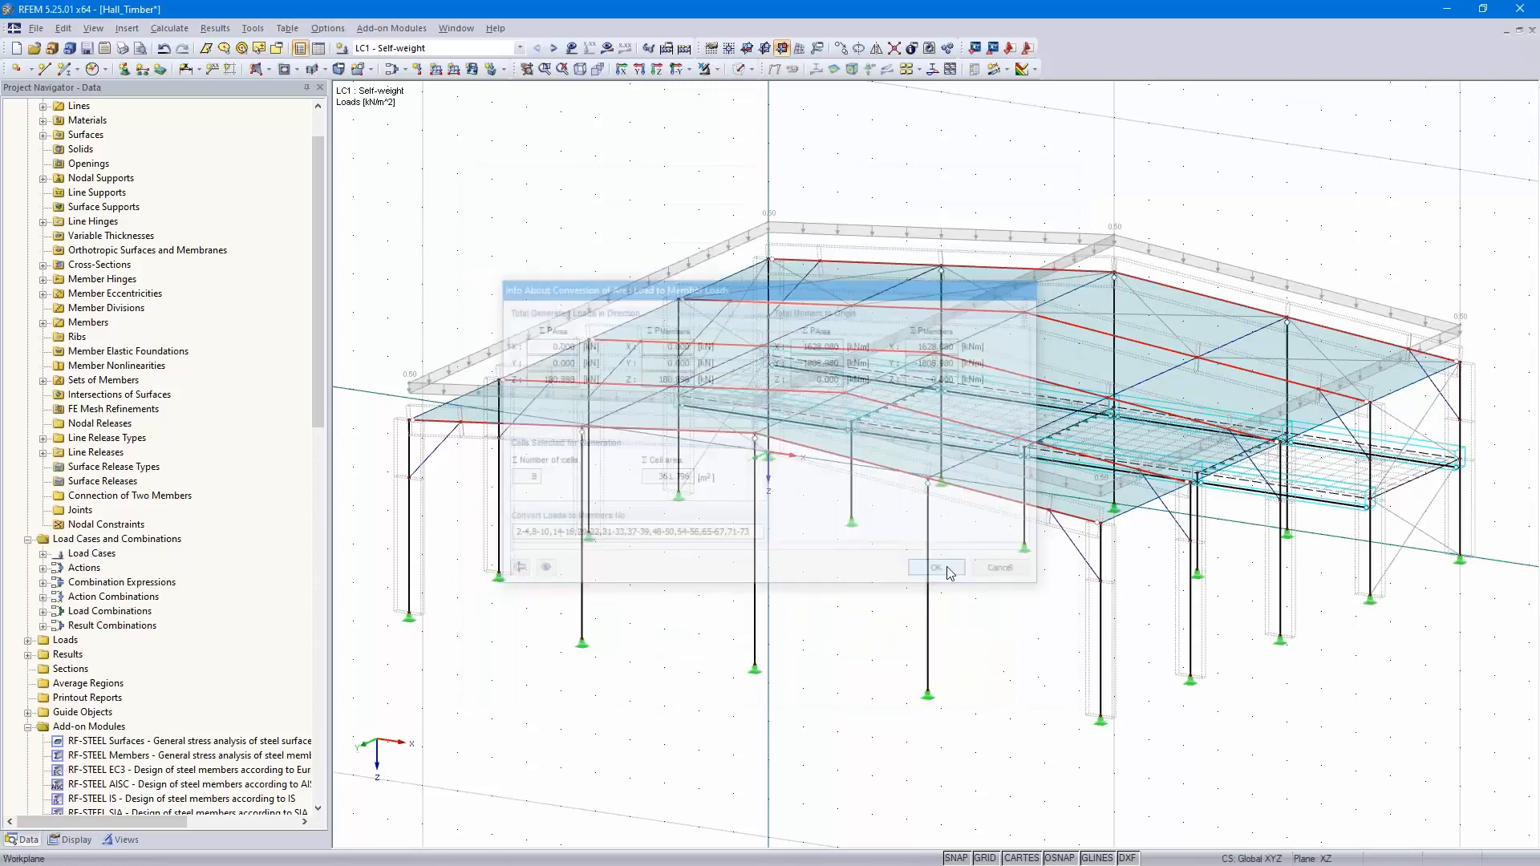
# Display the generated roof load separately as individual member loads and review its conversion settings
pyautogui.rightClick(1181, 259)
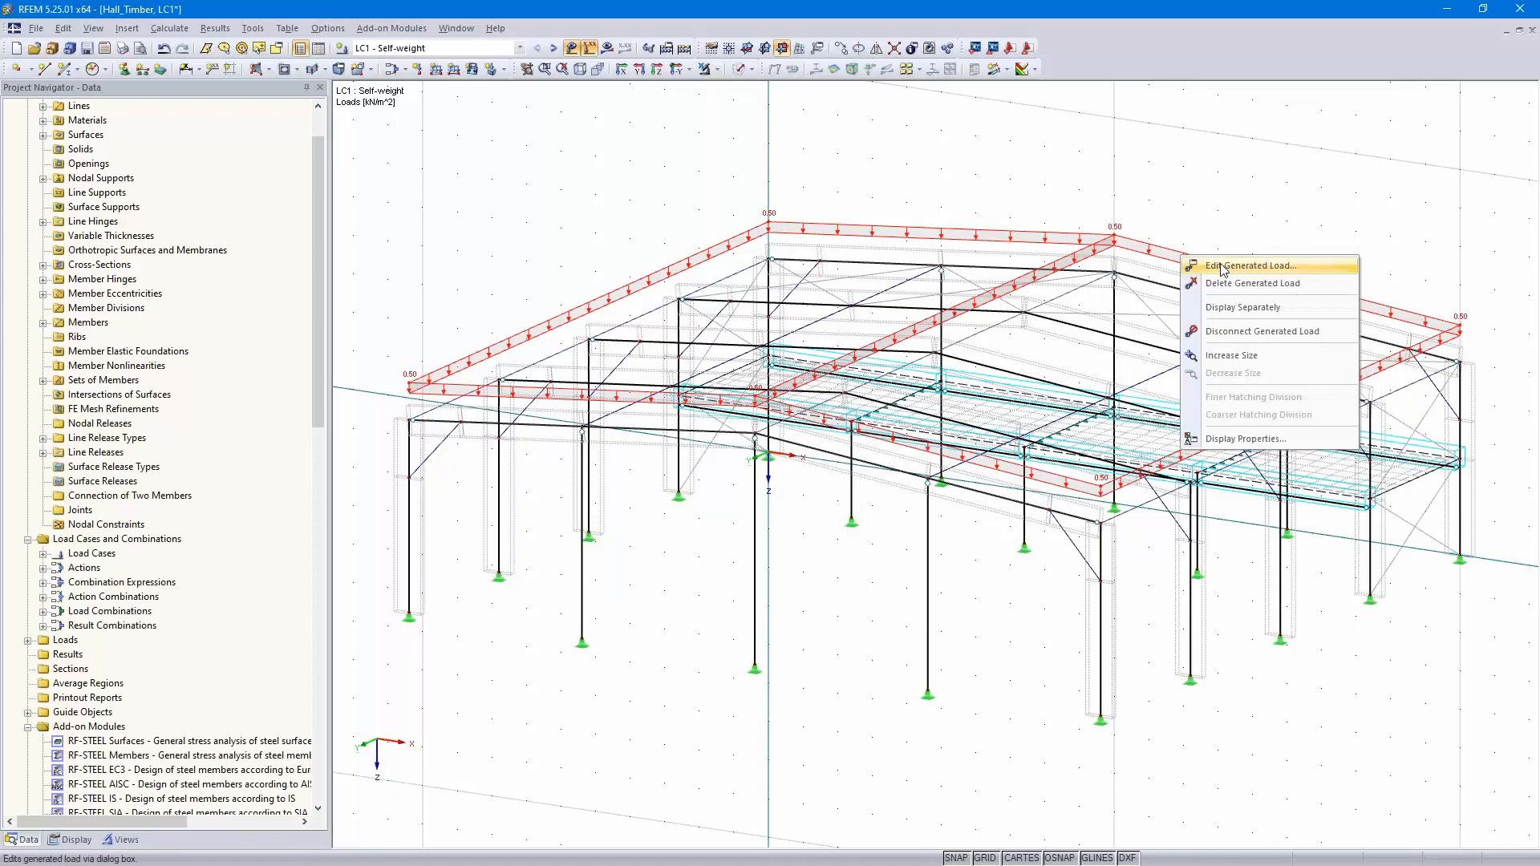
pyautogui.click(1266, 309)
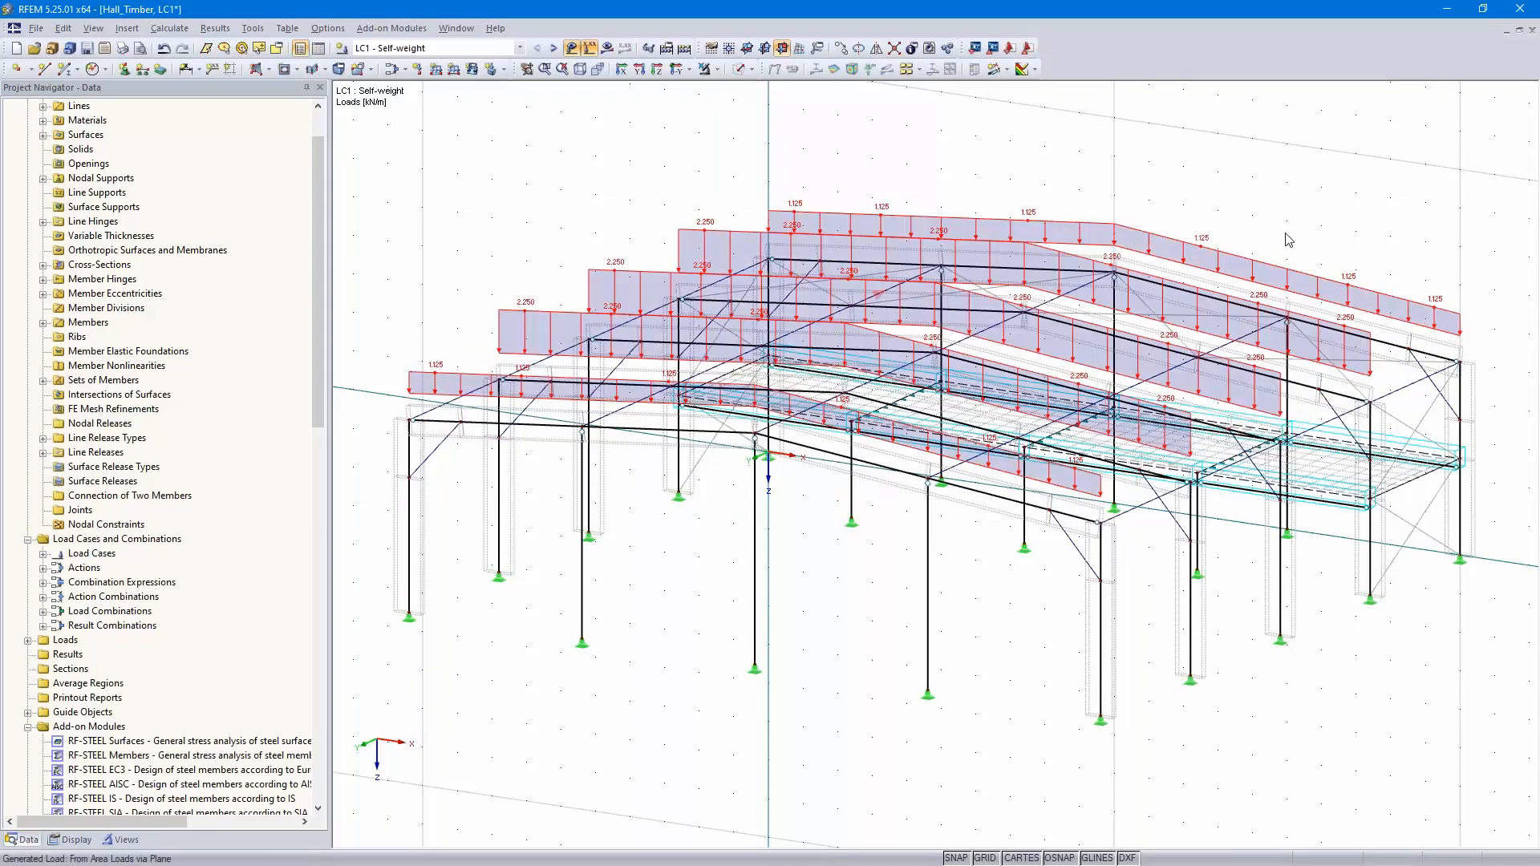
pyautogui.keyDown('ctrl'); pyautogui.moveTo(1262, 251); pyautogui.dragTo(1123, 236, button='middle'); pyautogui.keyUp('ctrl')
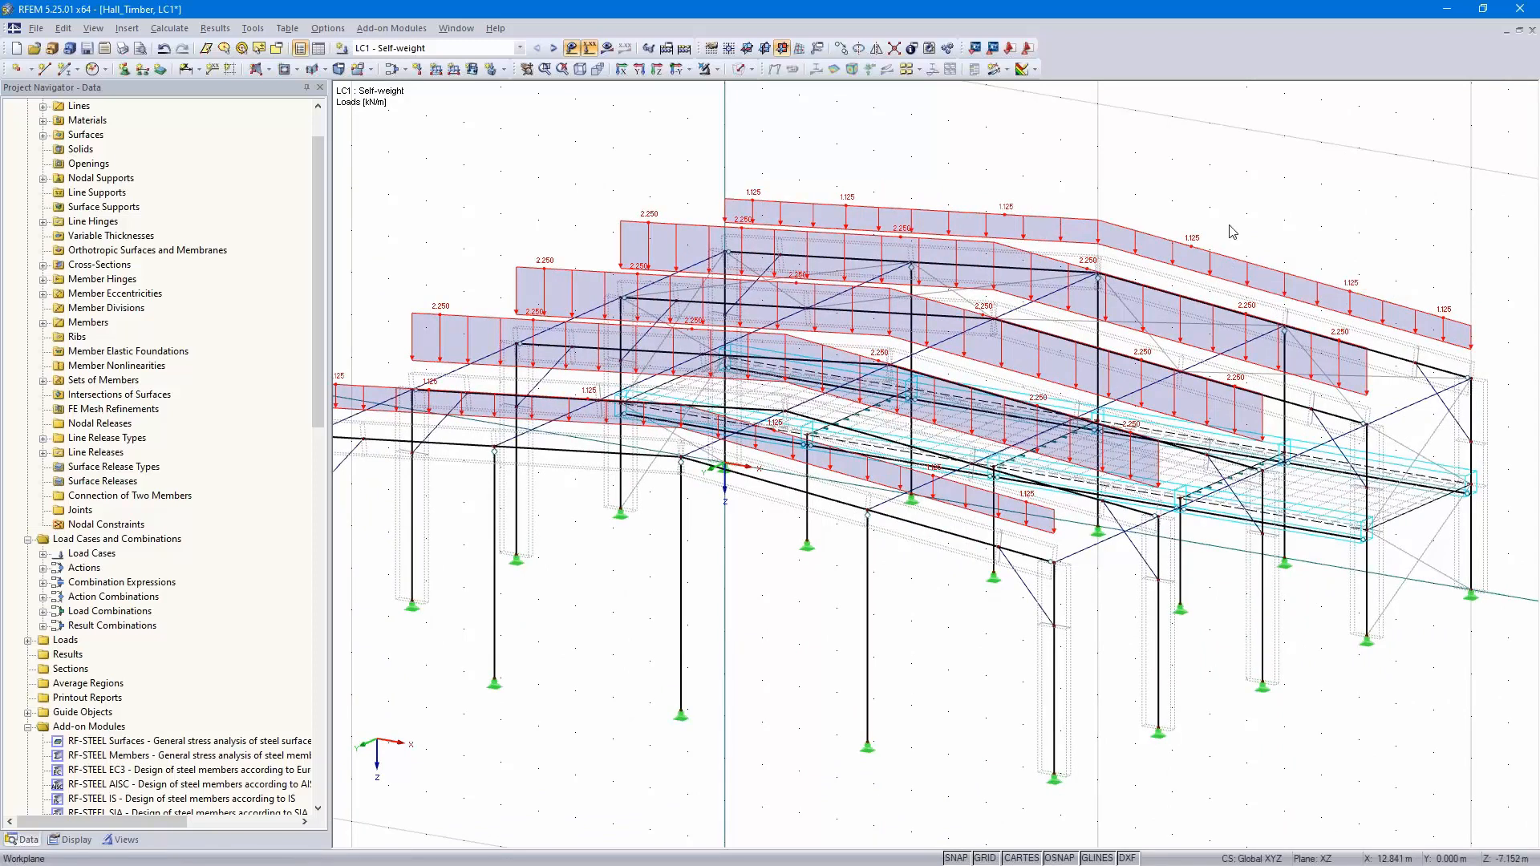
pyautogui.doubleClick(1164, 318)
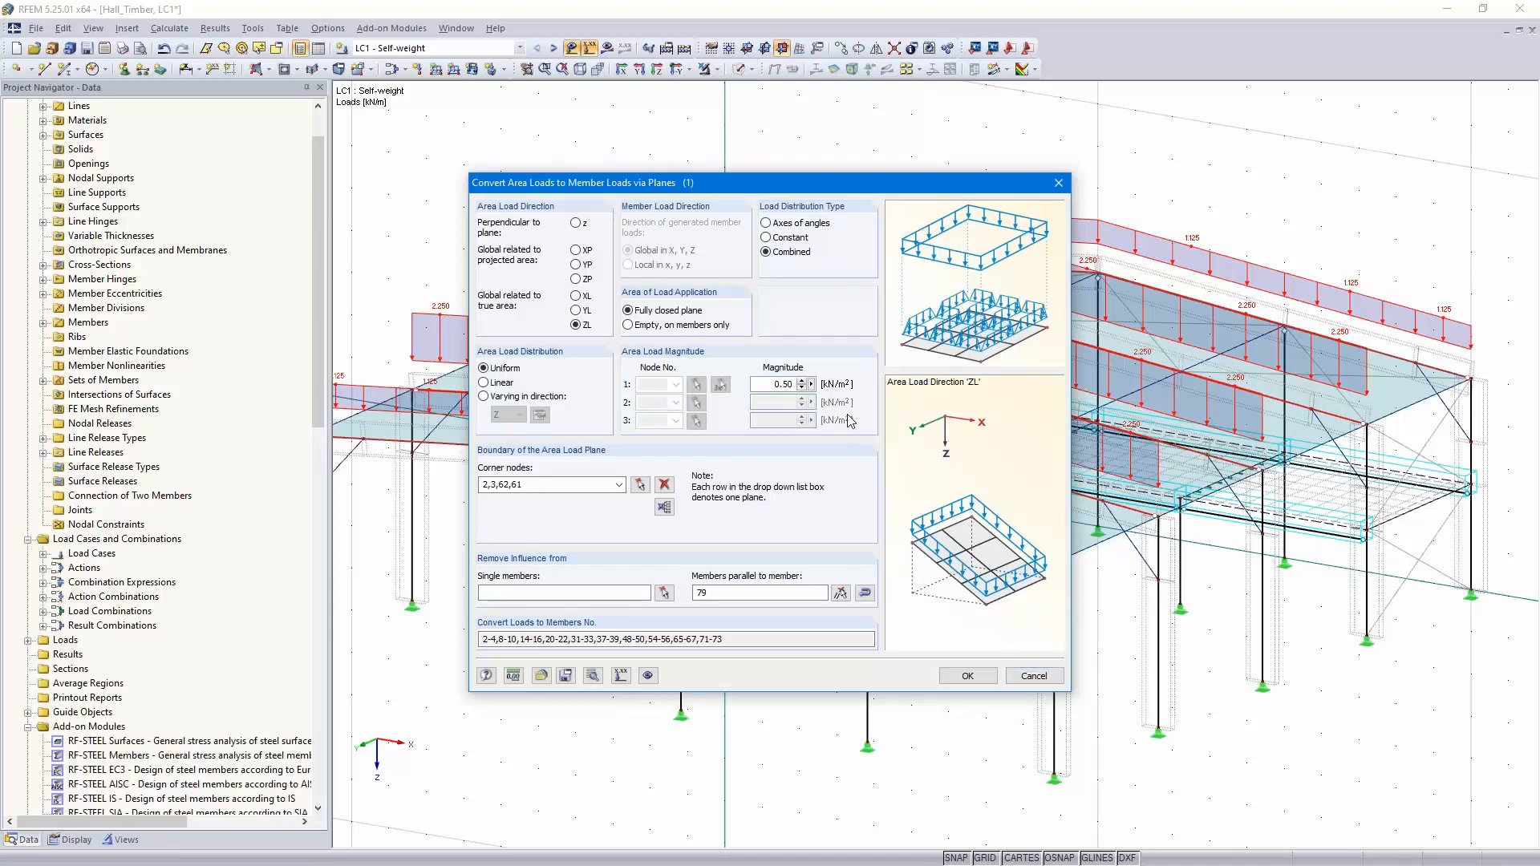
pyautogui.click(1036, 678)
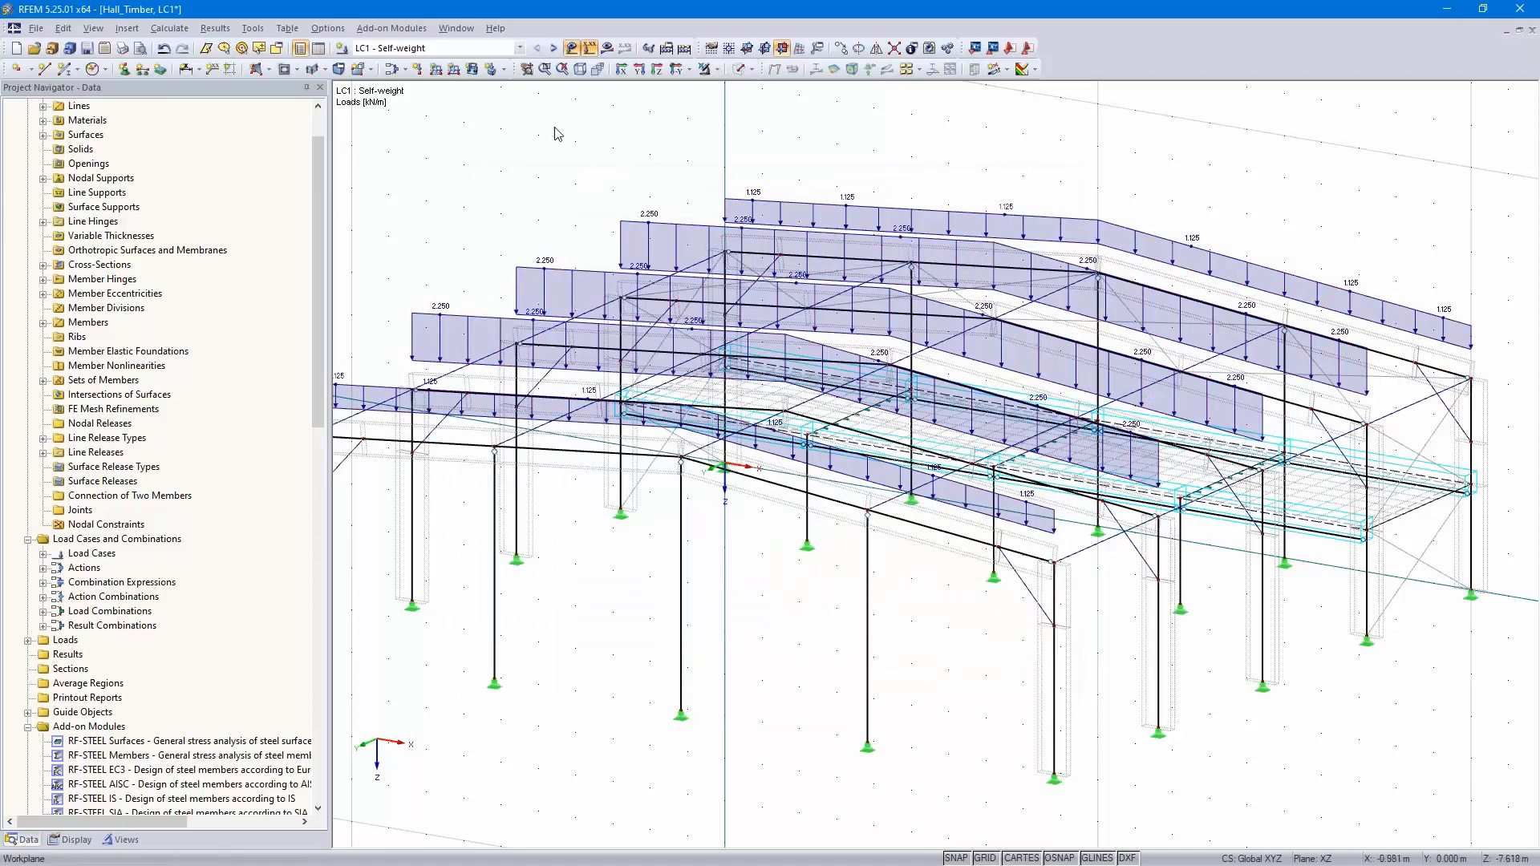
# Copy load case LC1 to LC2 named Snow, with action category Snow (H ≤ 1000 m a.s.l.) and self-weight deactivated
pyautogui.click(391, 71)
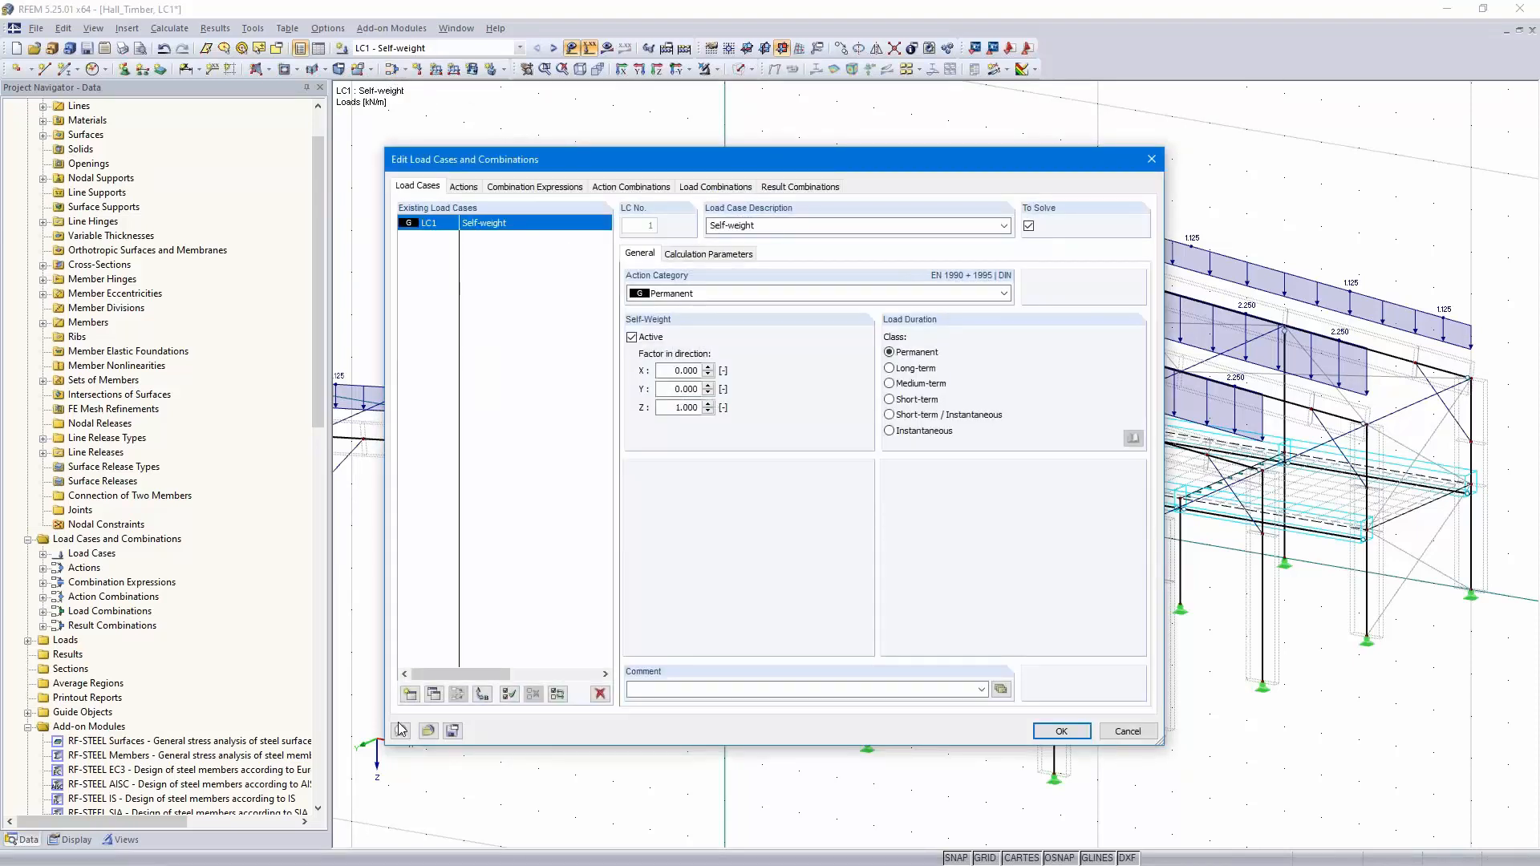
pyautogui.click(434, 695)
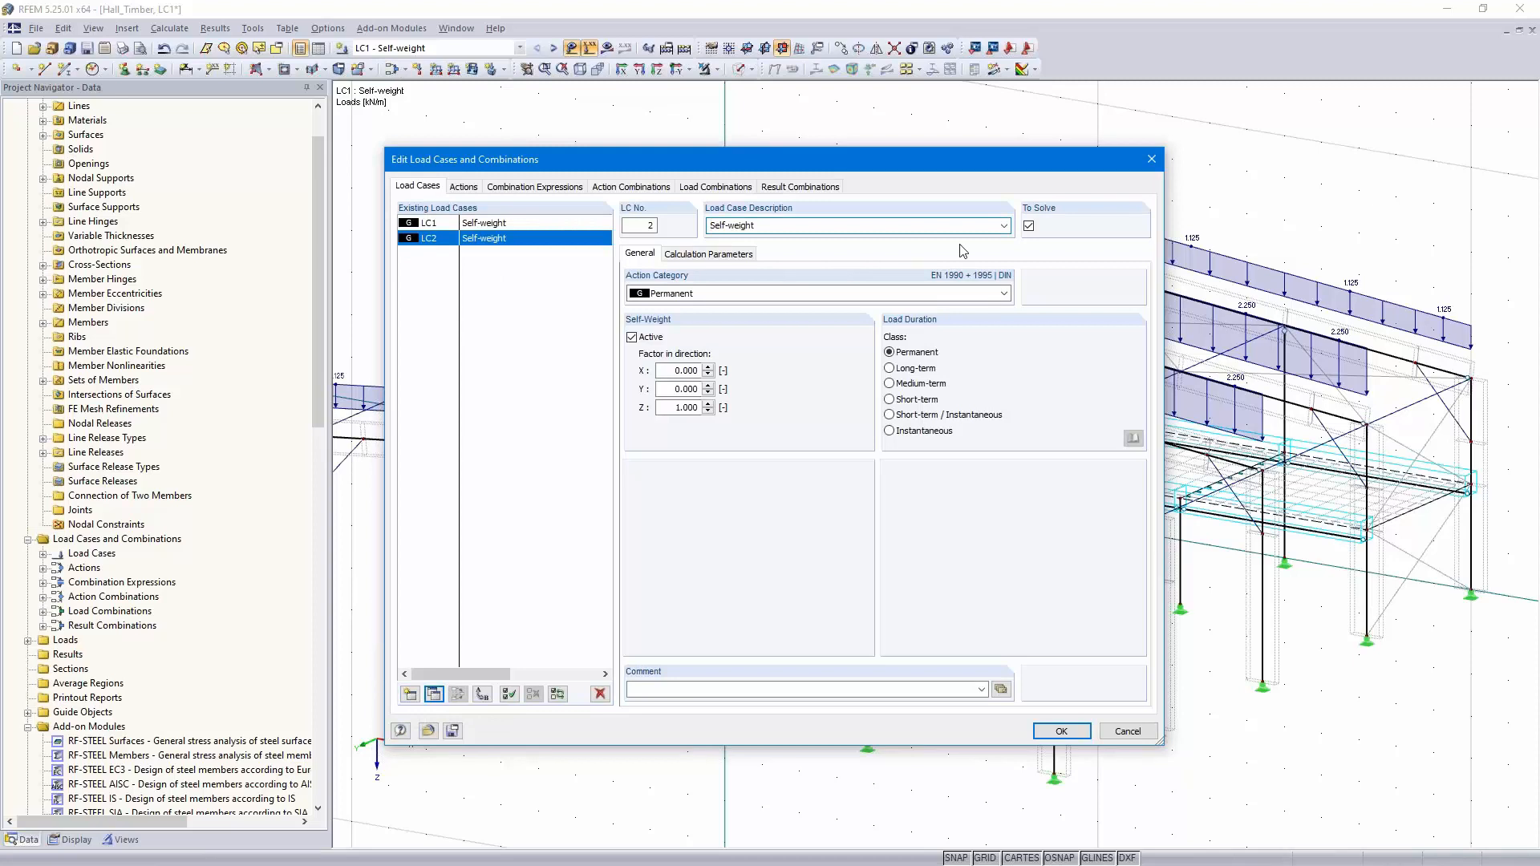
pyautogui.click(1003, 225)
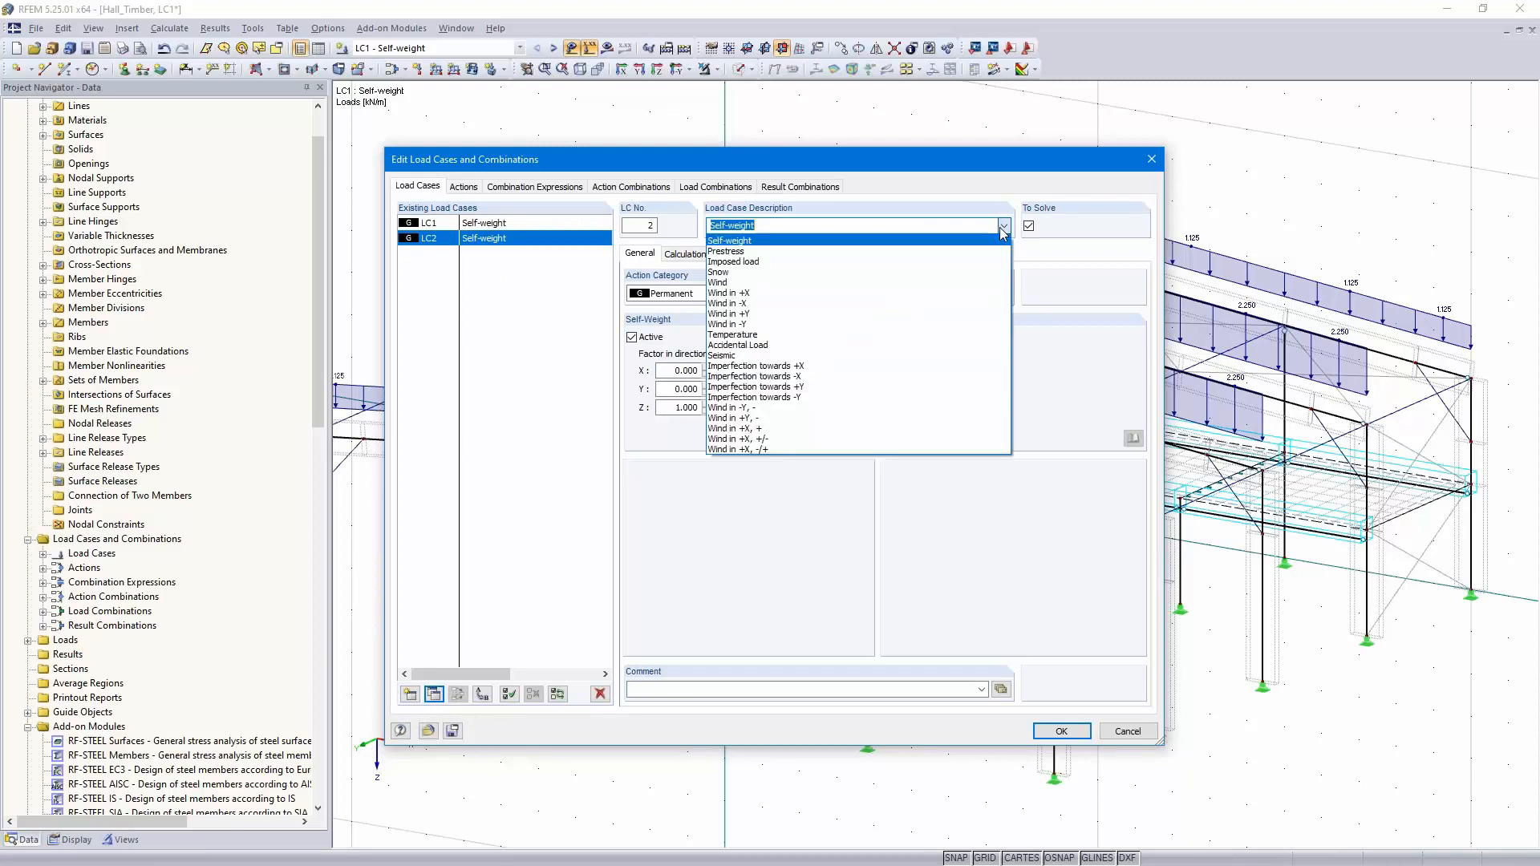
pyautogui.click(776, 277)
pyautogui.click(809, 295)
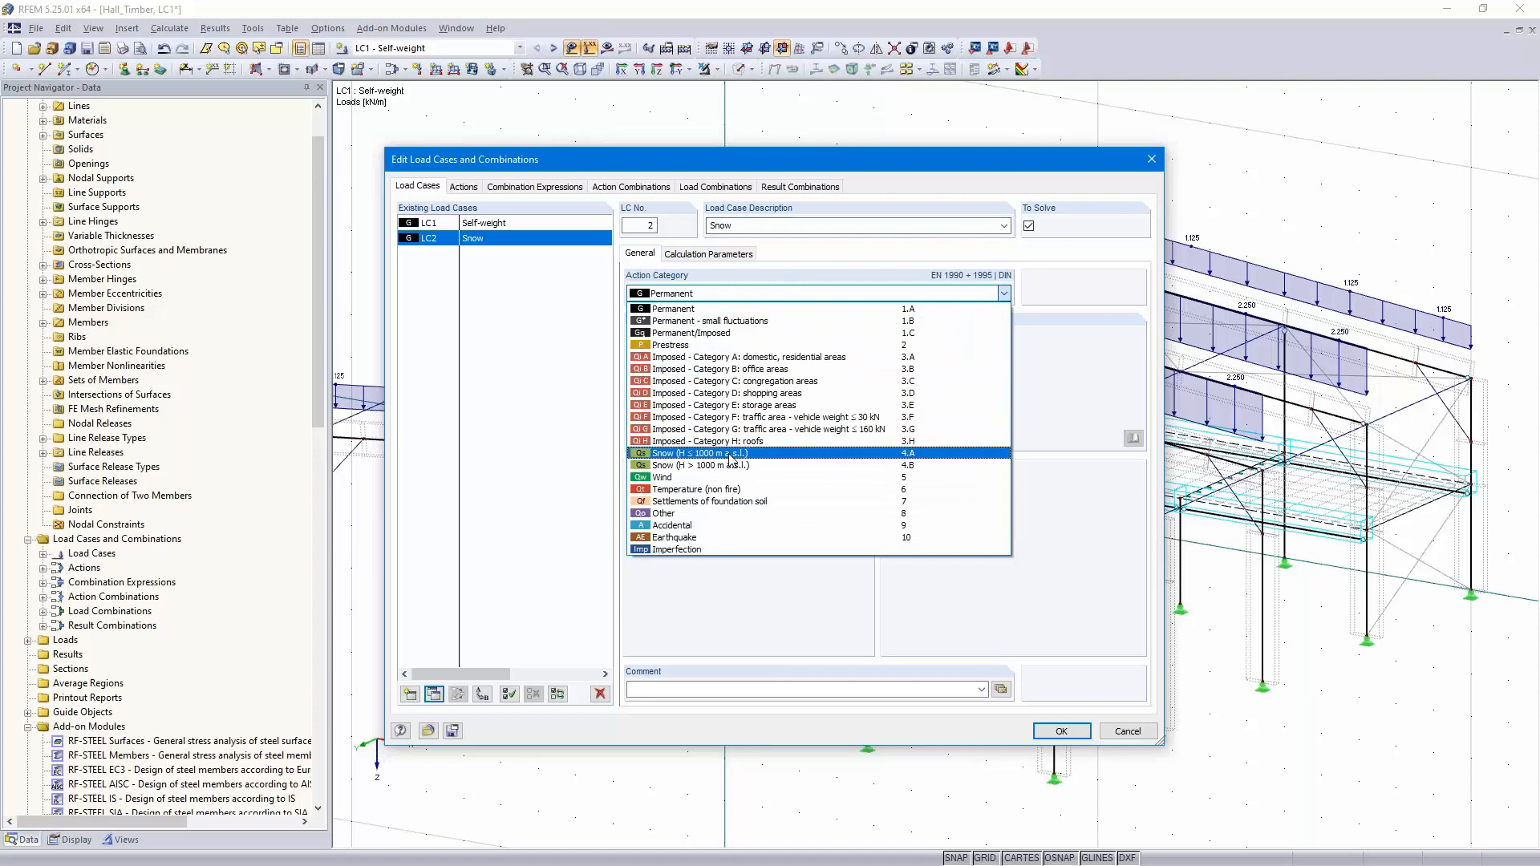
pyautogui.click(742, 454)
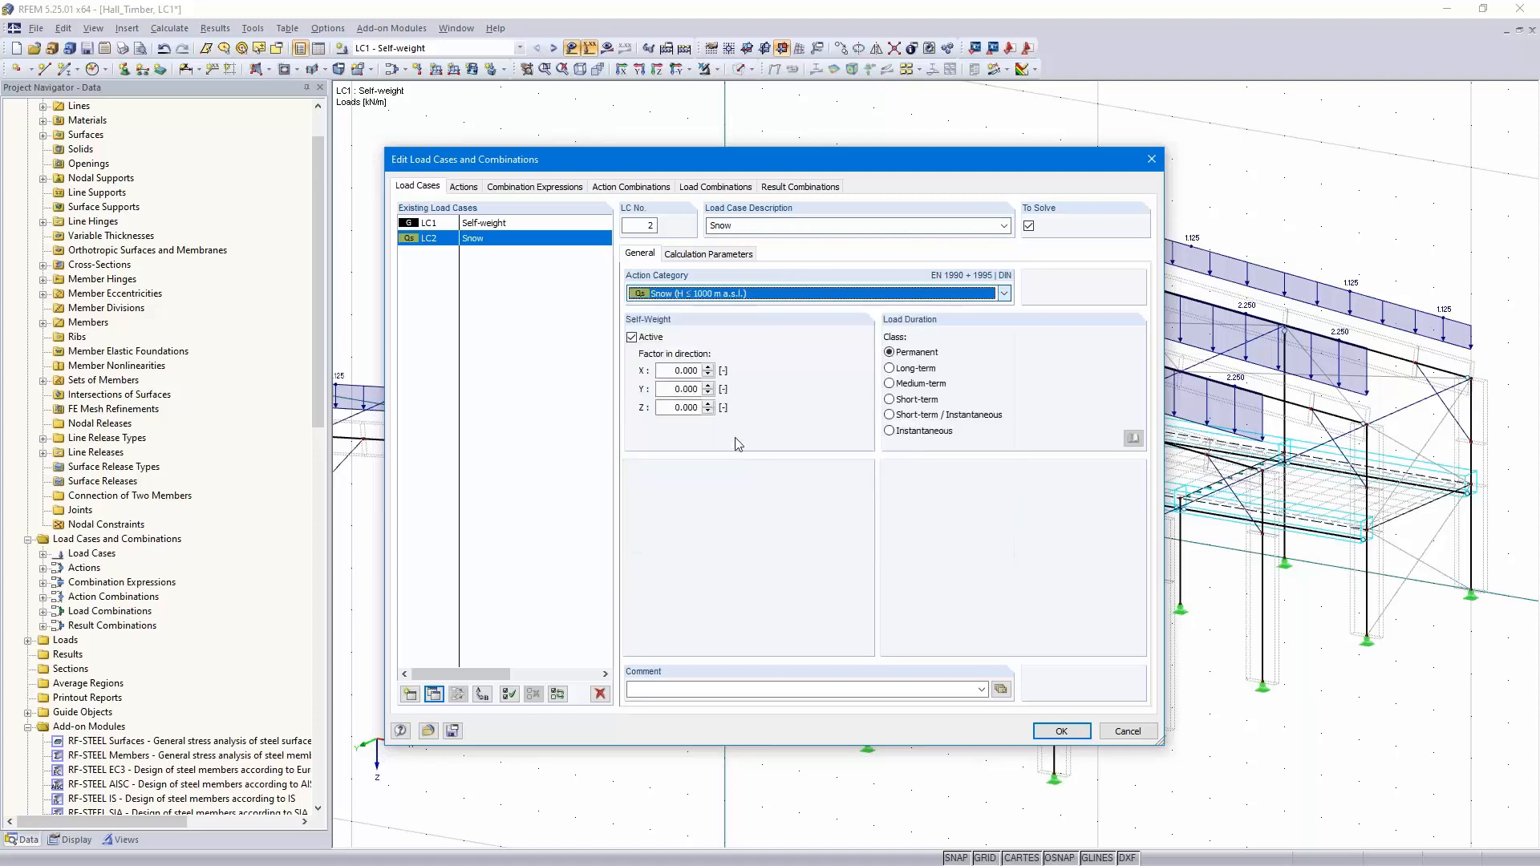
pyautogui.click(633, 339)
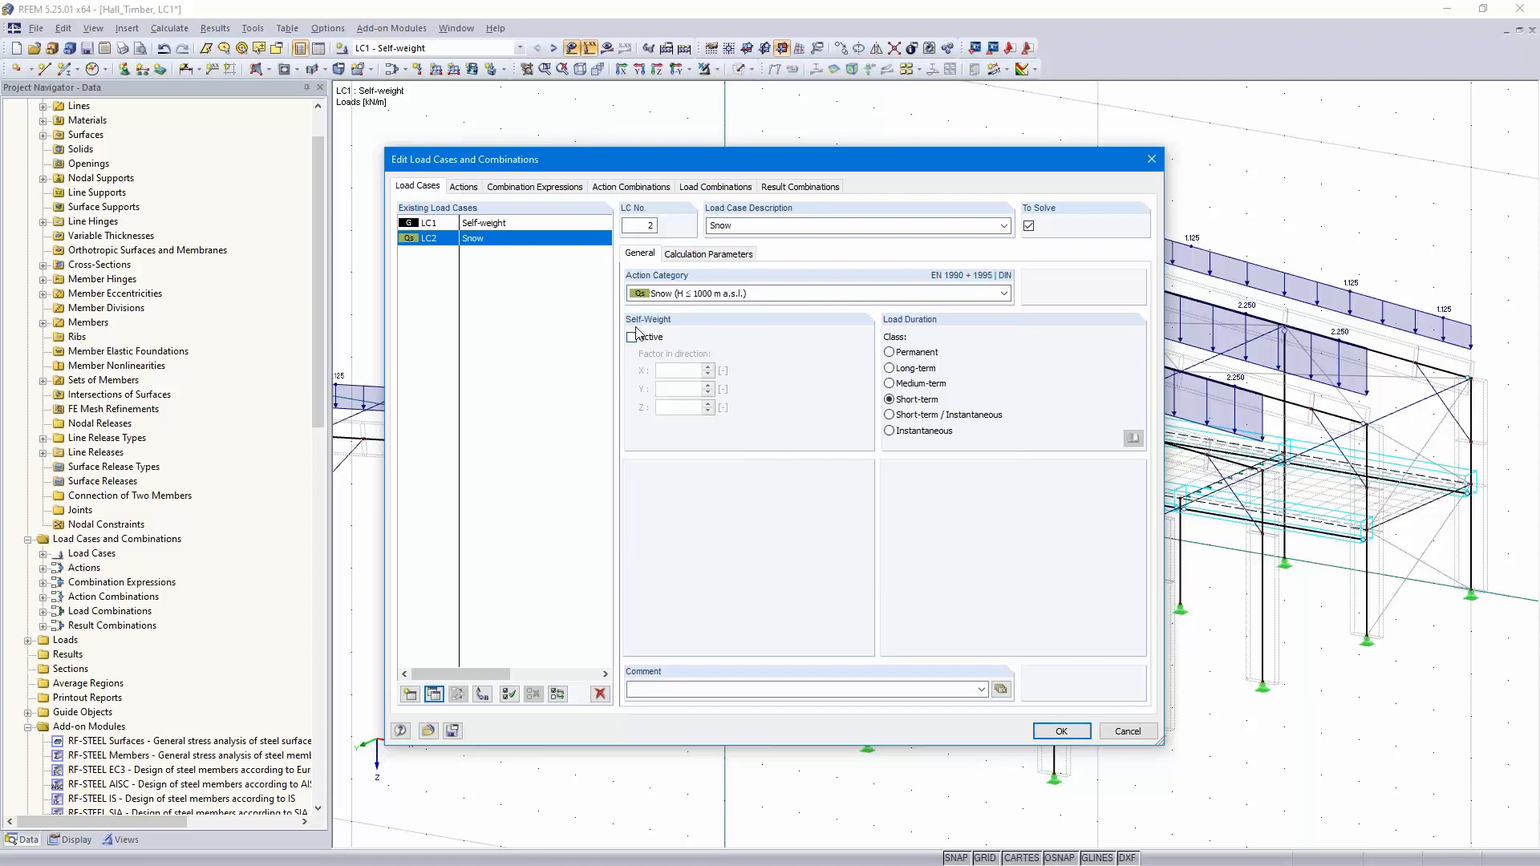
pyautogui.click(1060, 732)
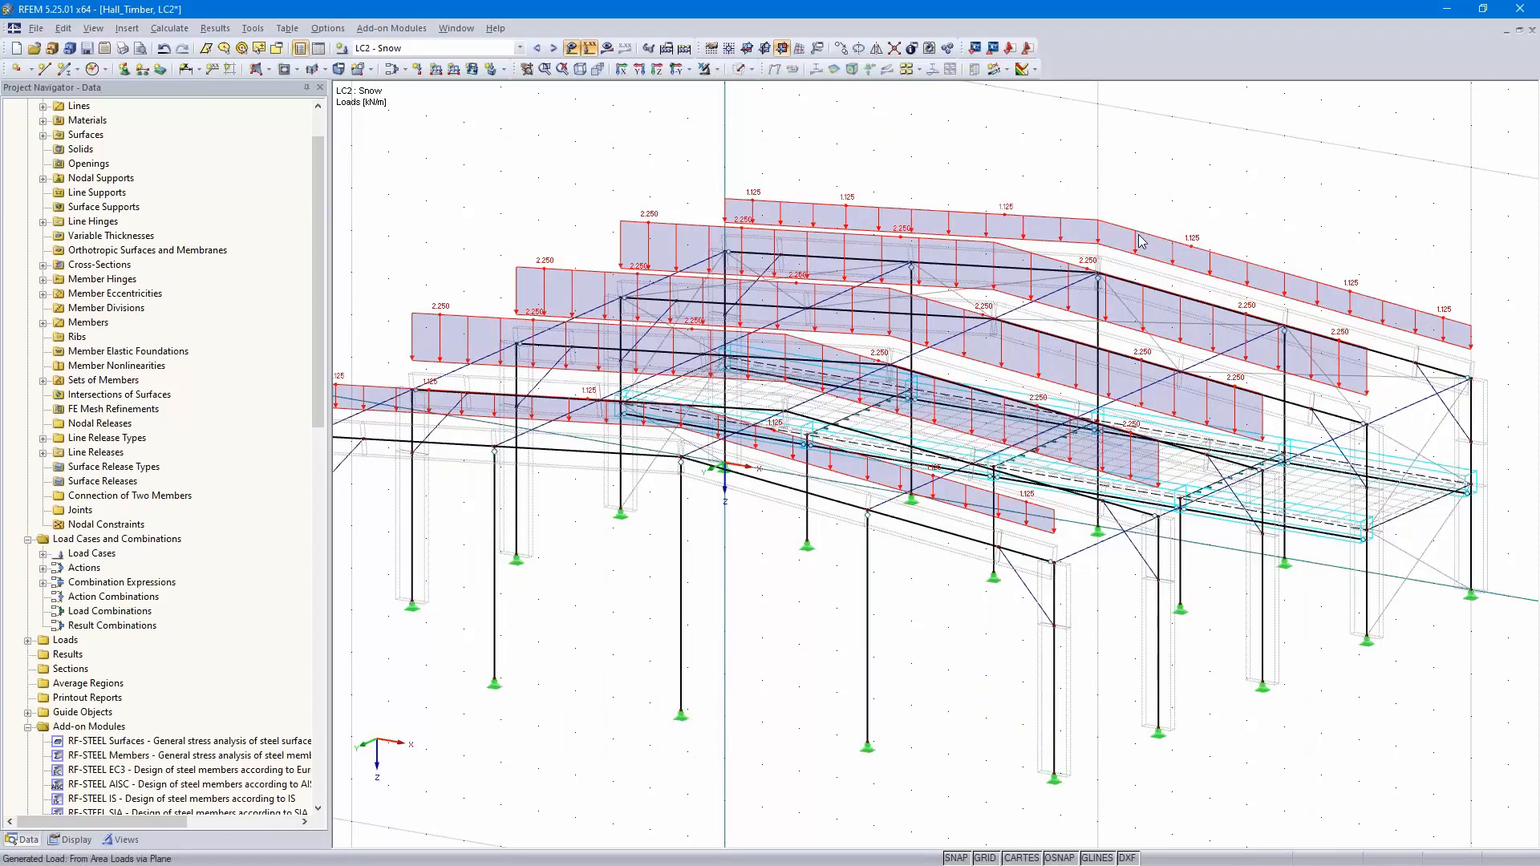
# Change the copied roof load in LC2 to global direction ZP, related to the projected area
pyautogui.doubleClick(1140, 241)
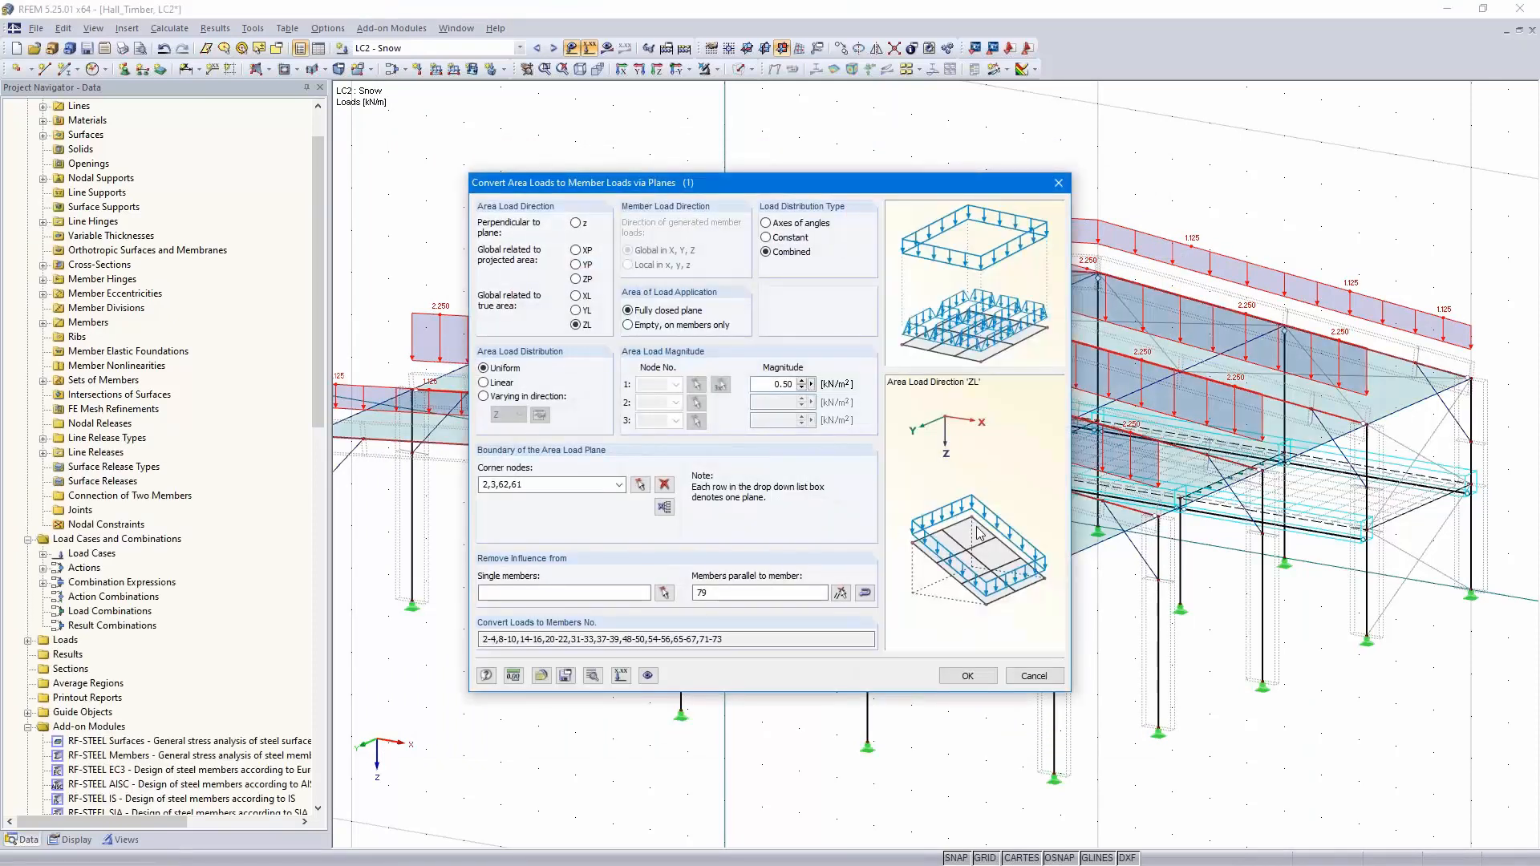
pyautogui.click(577, 280)
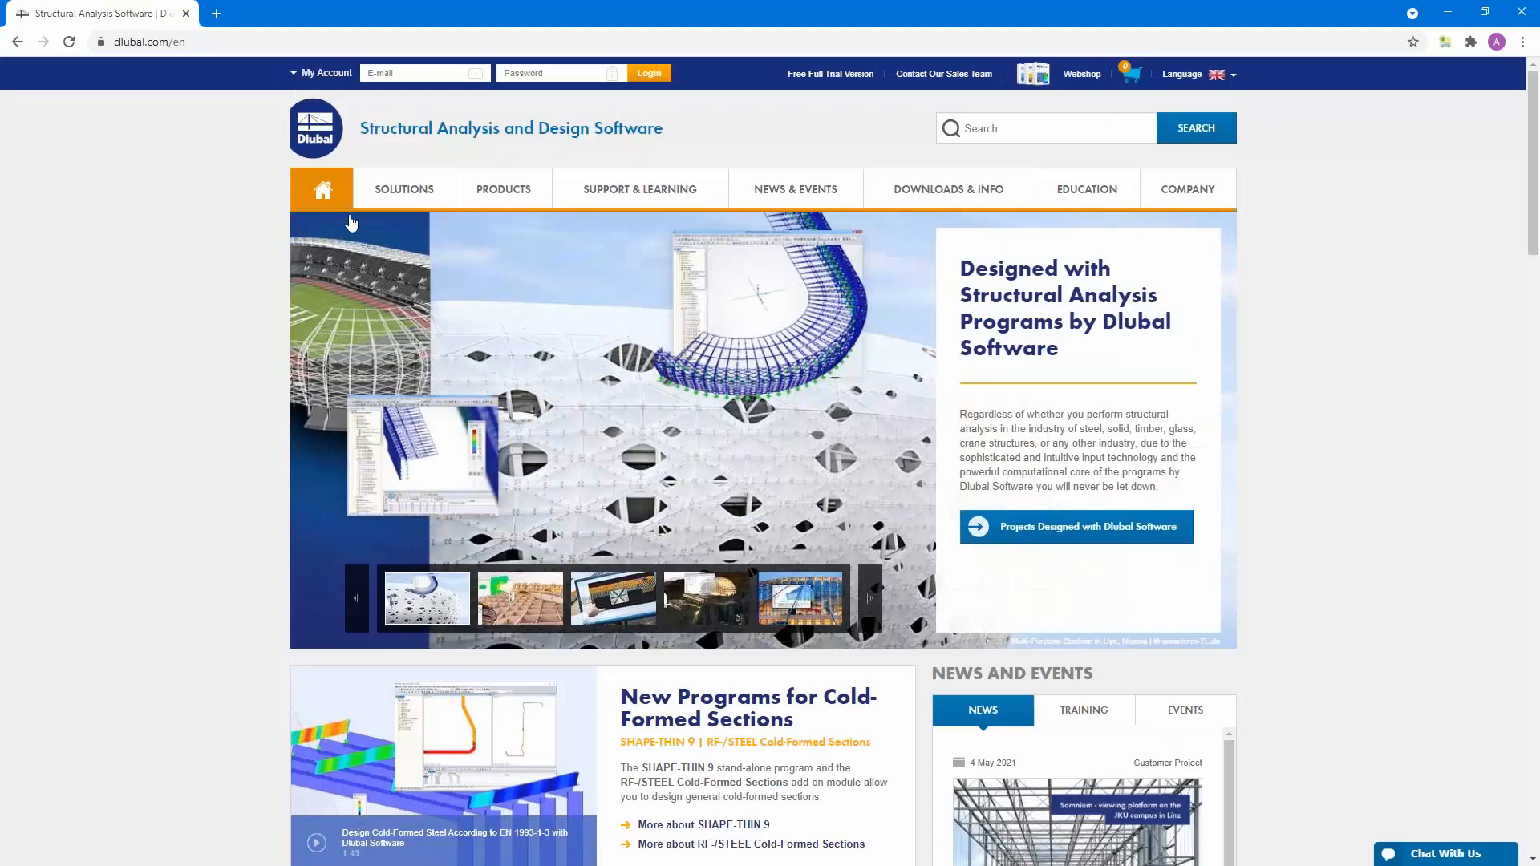
# Switch to the Dlubal website in the browser and open the Snow Load, Wind Speed, and Seismic Load Maps service
pyautogui.moveTo(395, 198)
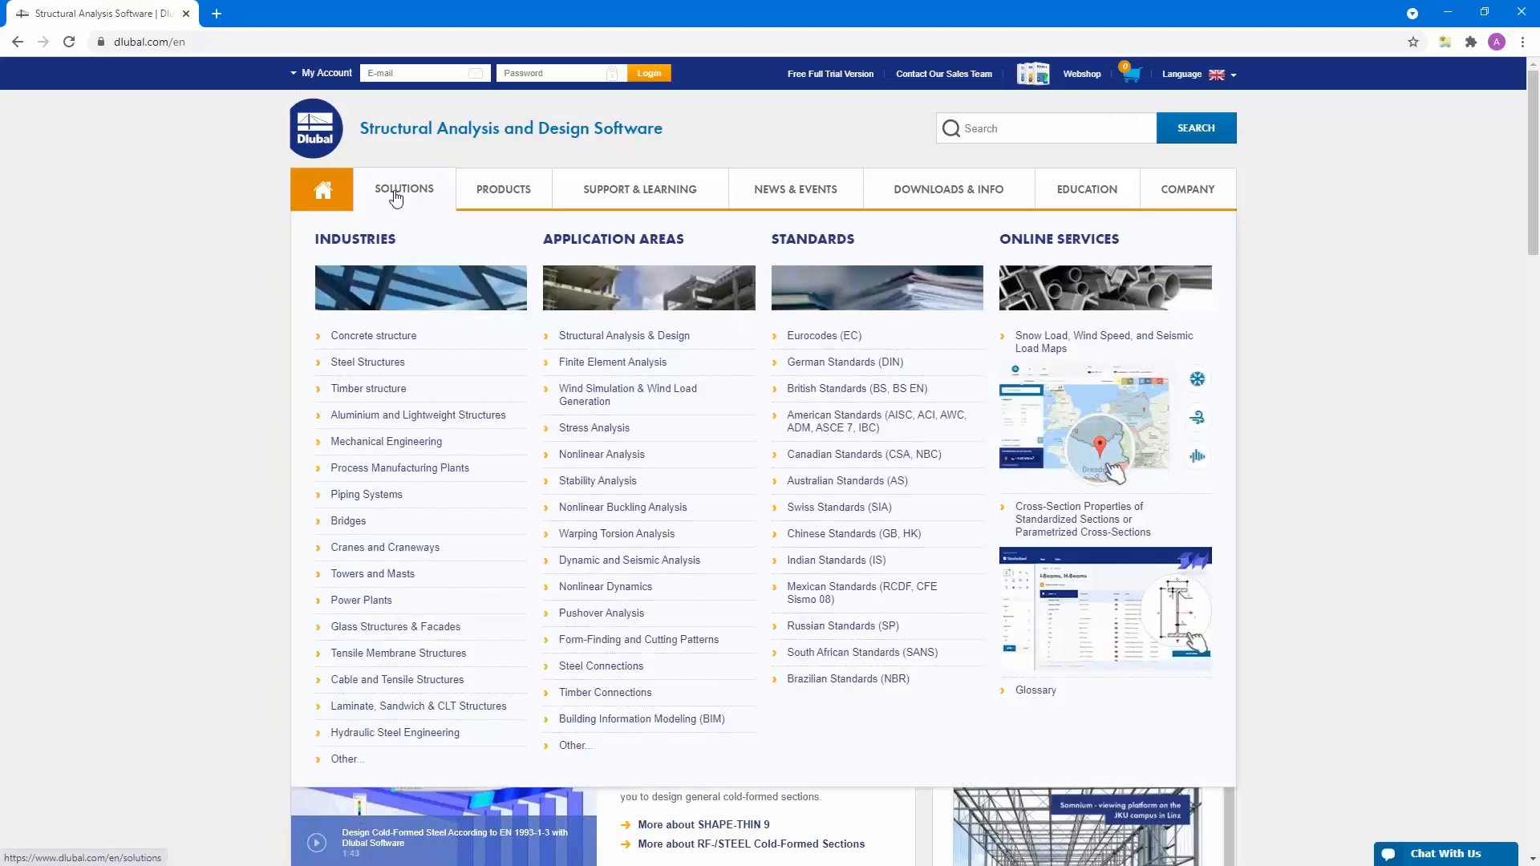
pyautogui.click(1047, 352)
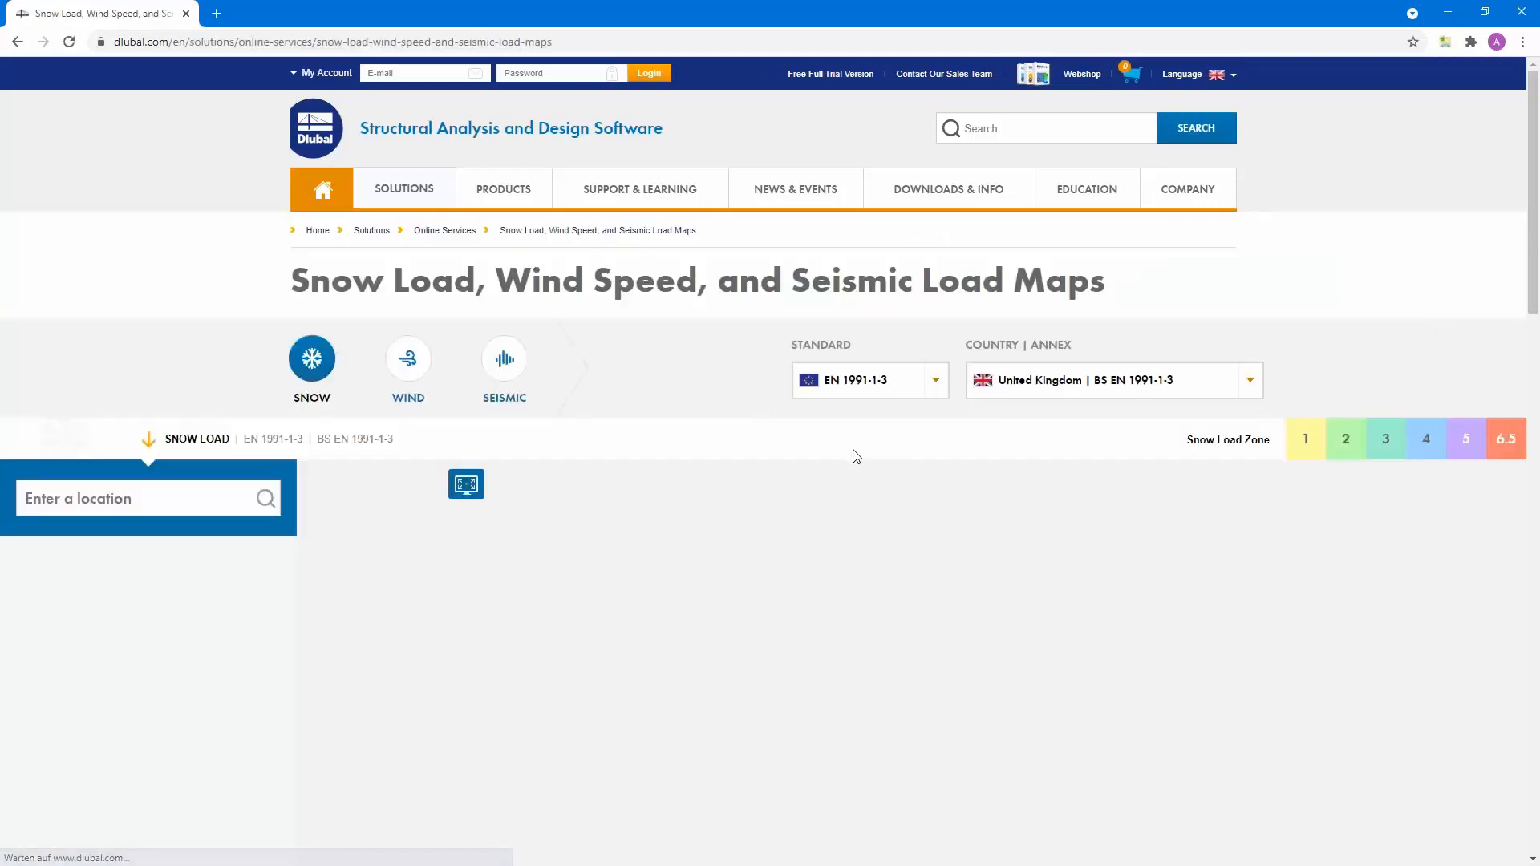
pyautogui.scroll(-3, 955, 431)
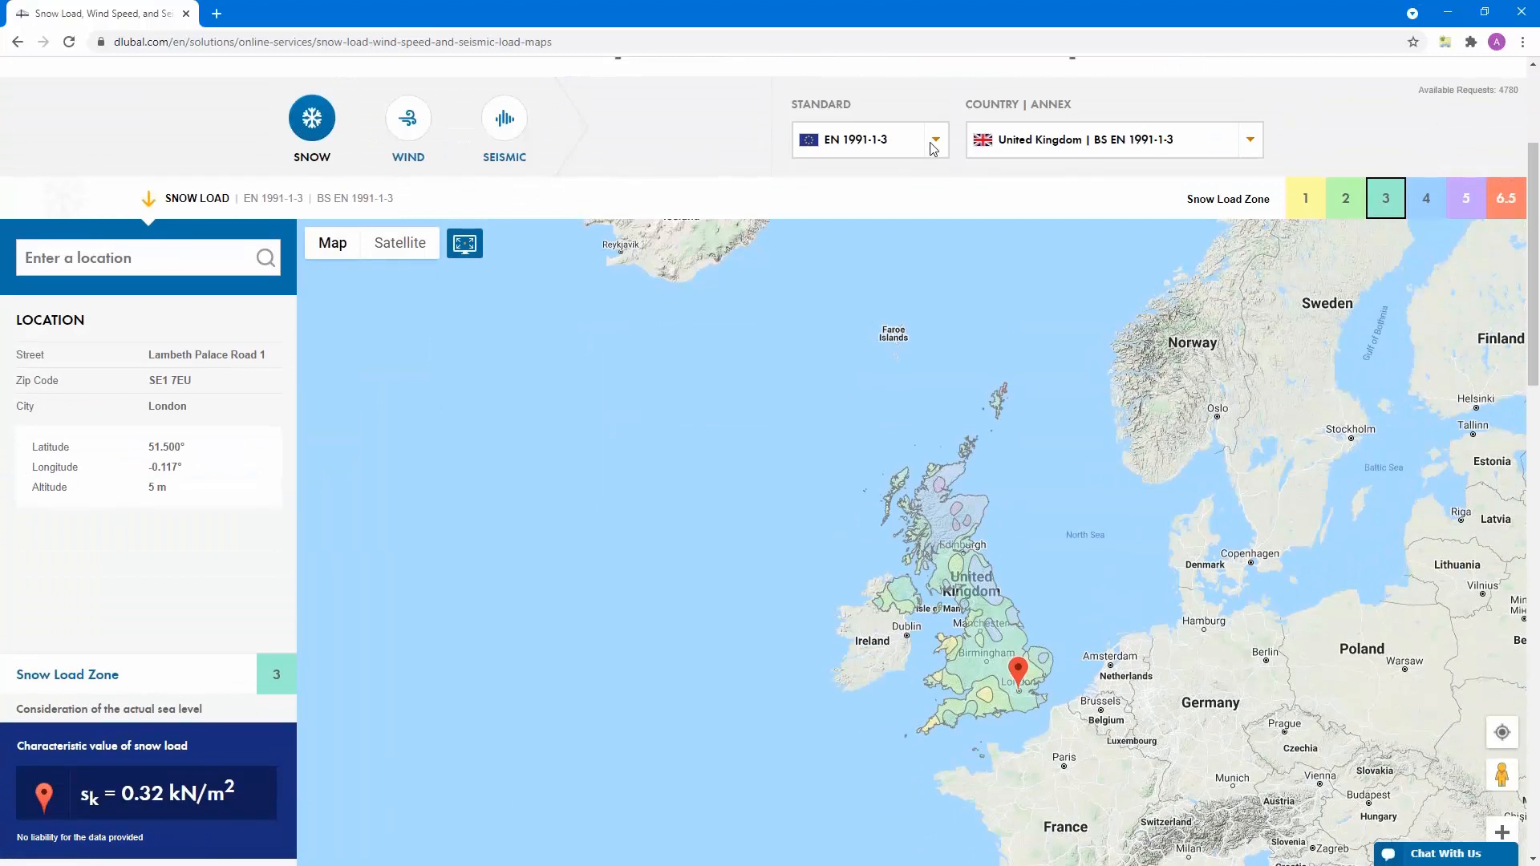
# Review the available snow standards, keep EN 1991-1-3, and choose the Germany | DIN EN 1991-1-3 annex
pyautogui.click(934, 146)
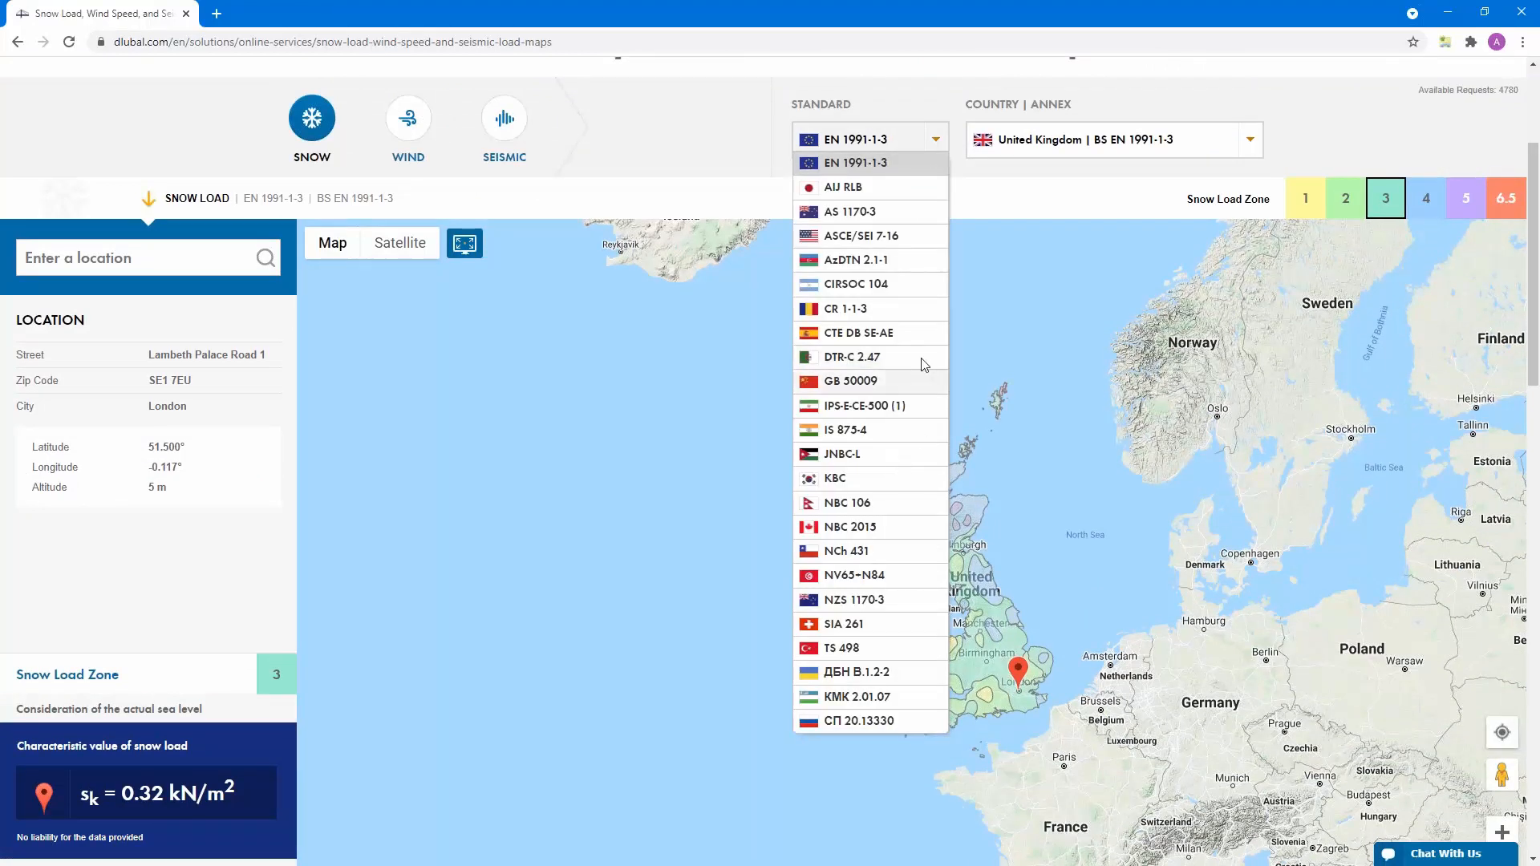
pyautogui.click(884, 145)
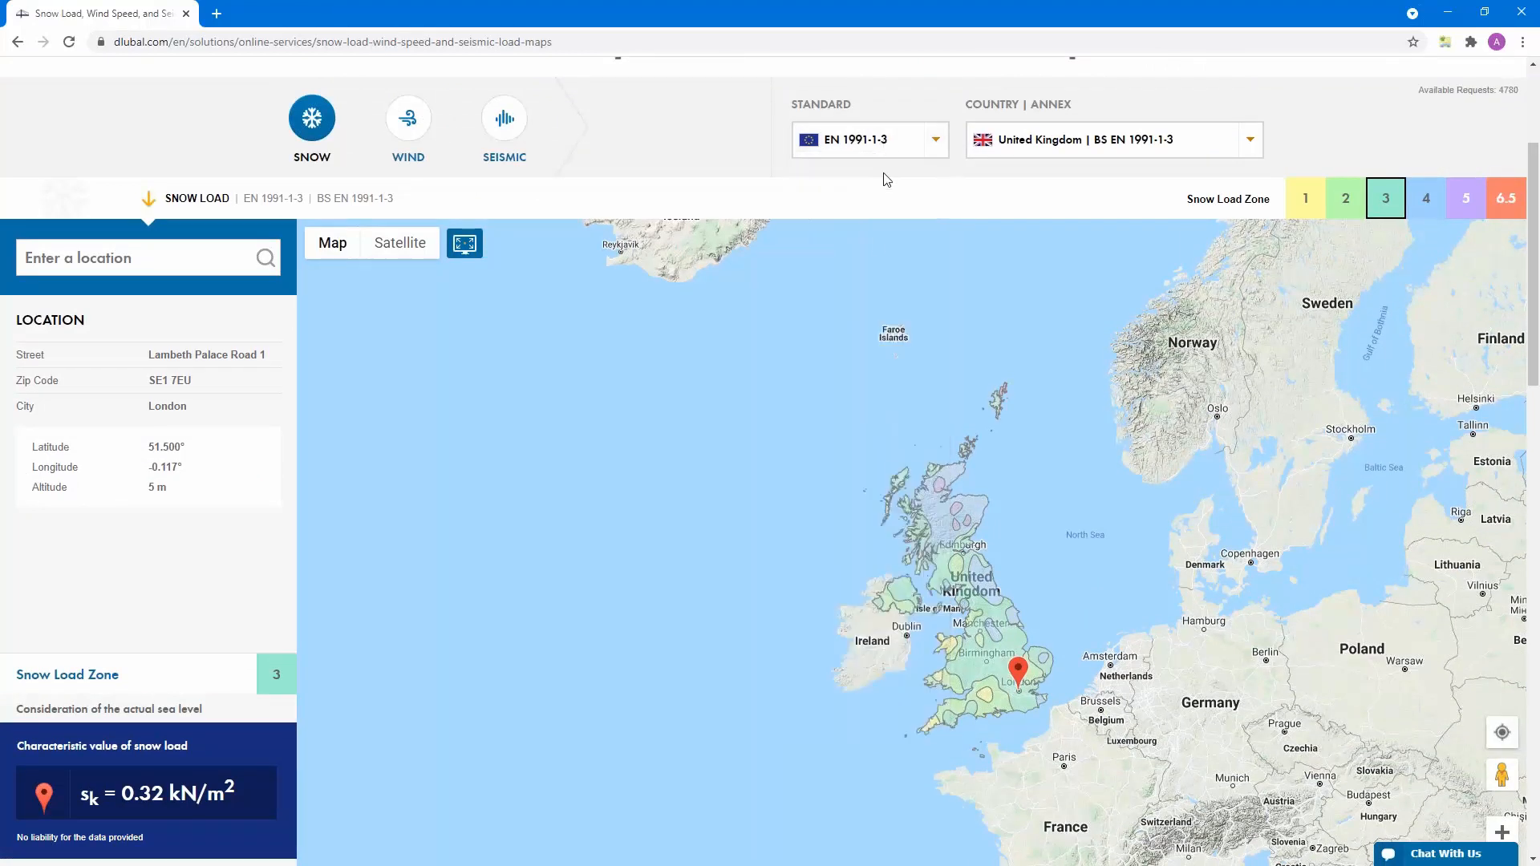
pyautogui.rightClick(884, 205)
pyautogui.click(849, 95)
pyautogui.click(1255, 149)
pyautogui.scroll(-3, 1250, 180)
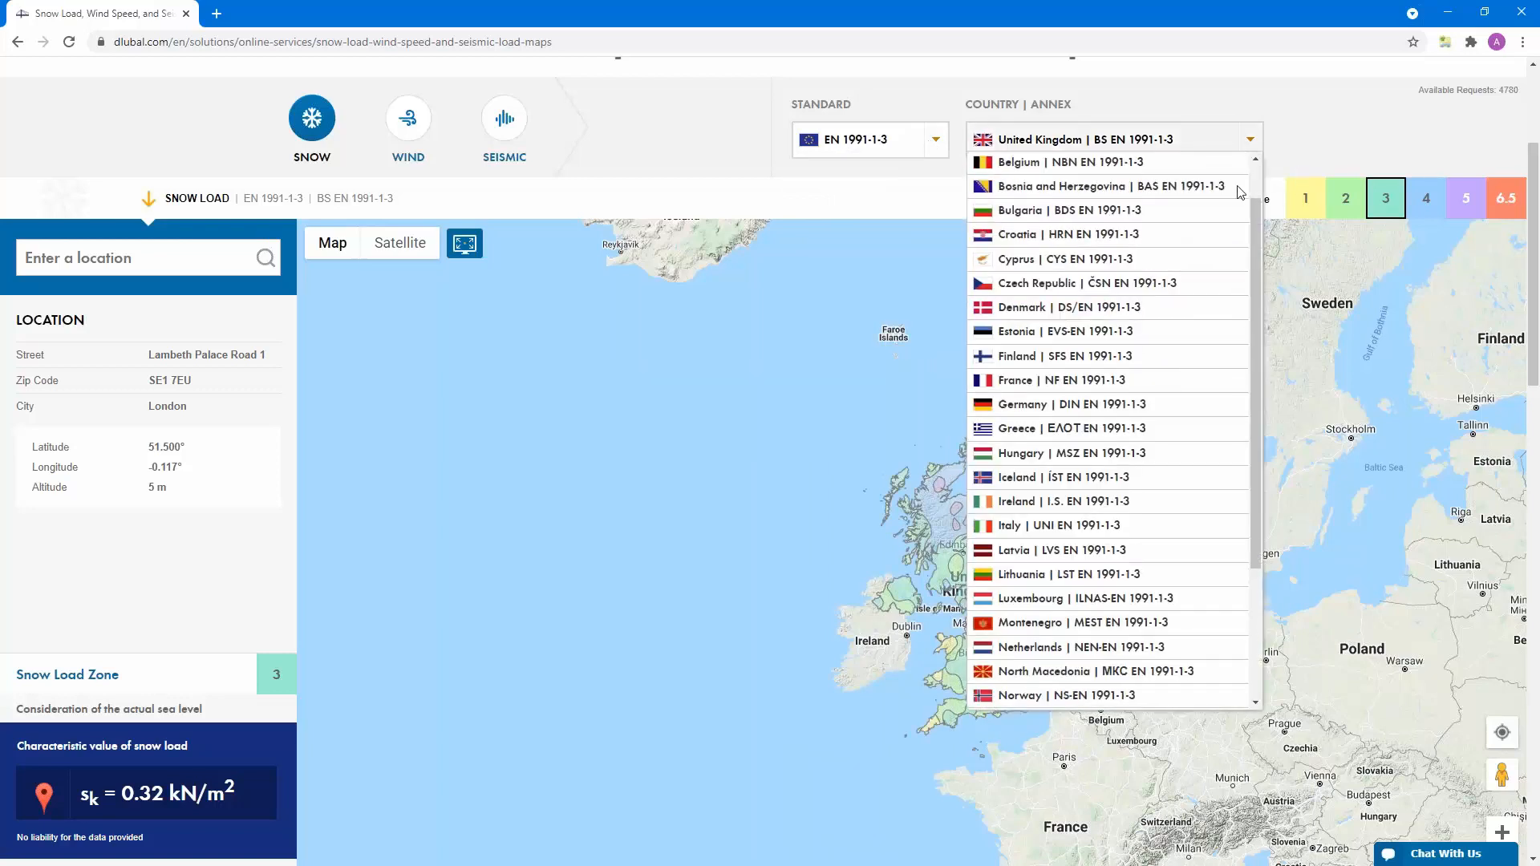
pyautogui.scroll(3, 1155, 329)
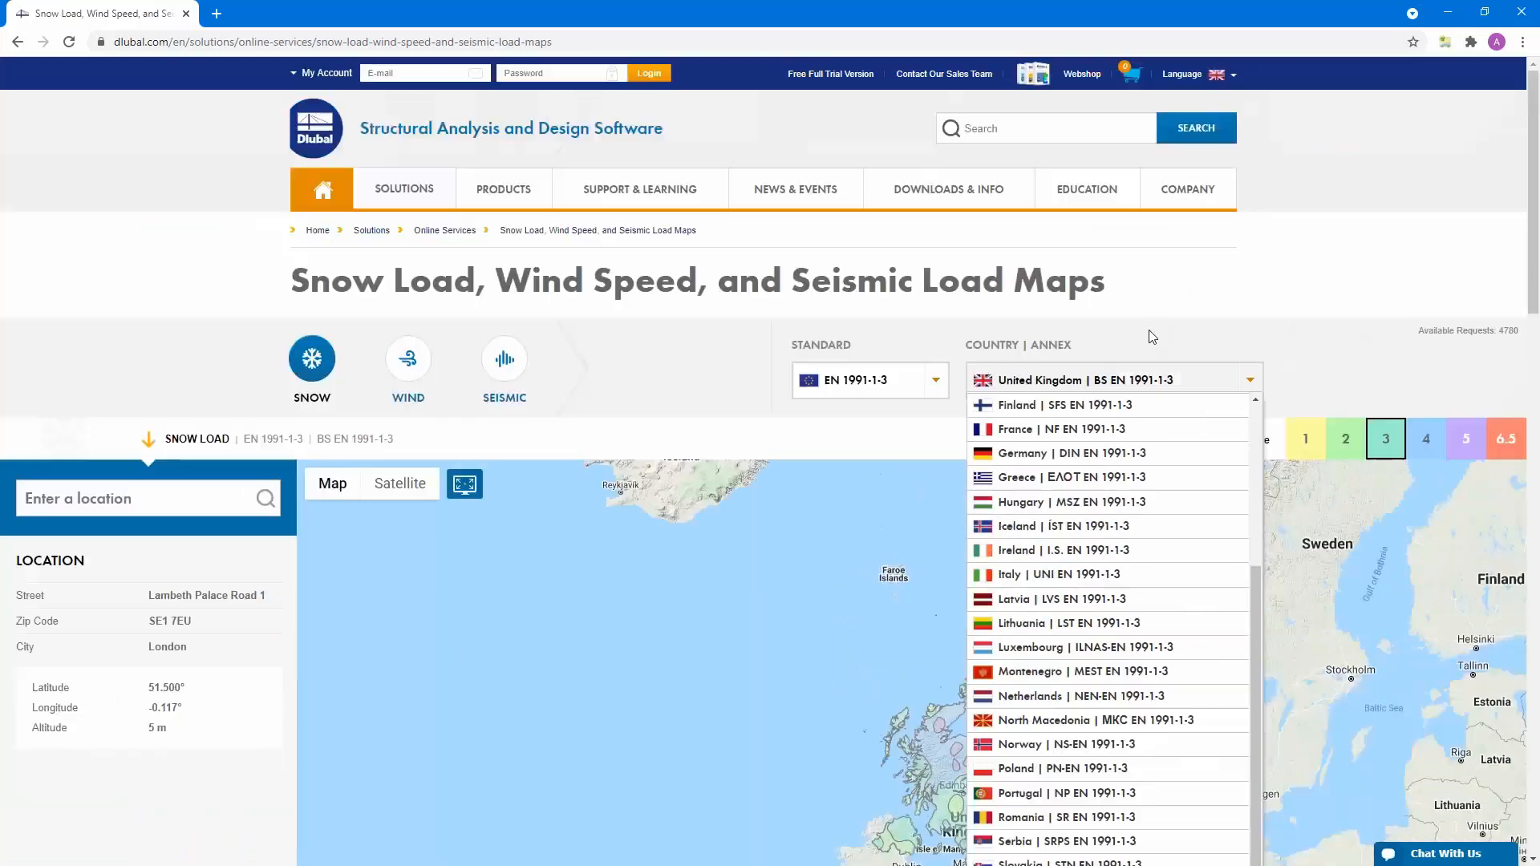
pyautogui.scroll(-2, 1152, 339)
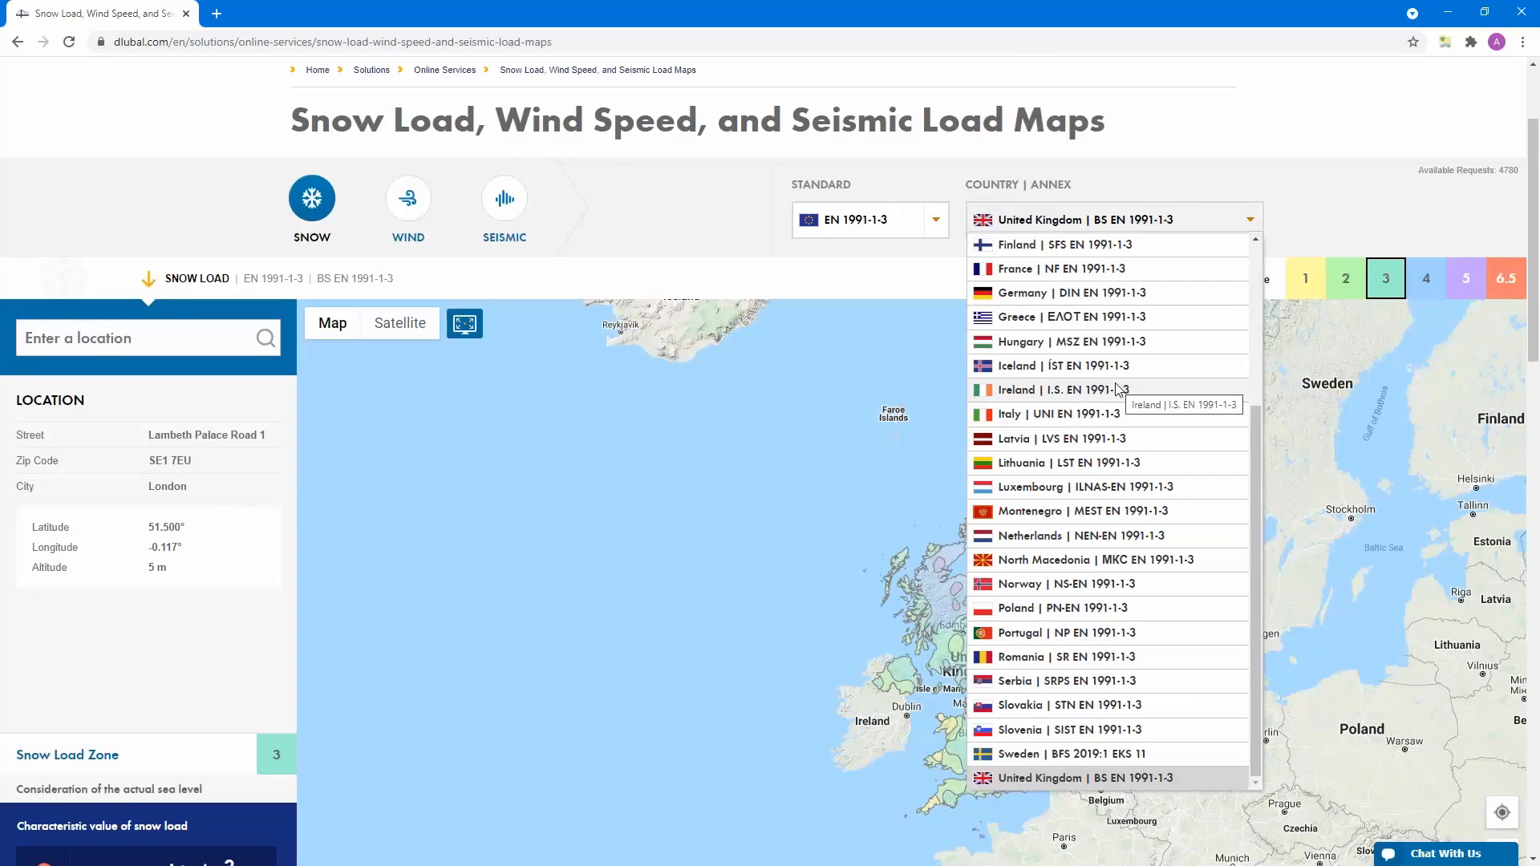
pyautogui.click(1104, 294)
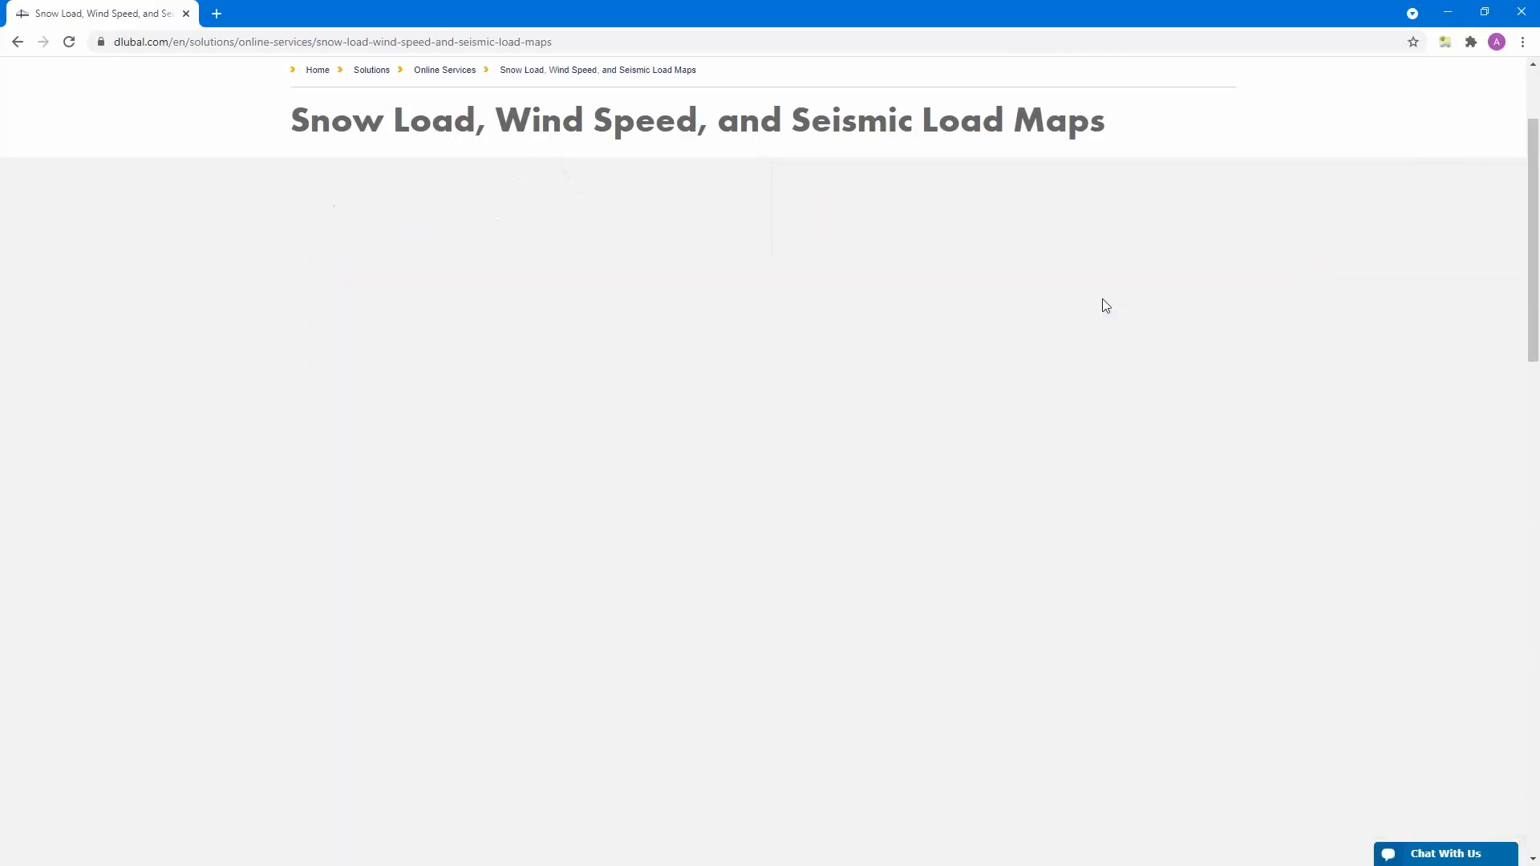
# Locate the building's street in Leipzig on the map and look up its snow load and wind load data
pyautogui.click(173, 340)
pyautogui.write('gr')
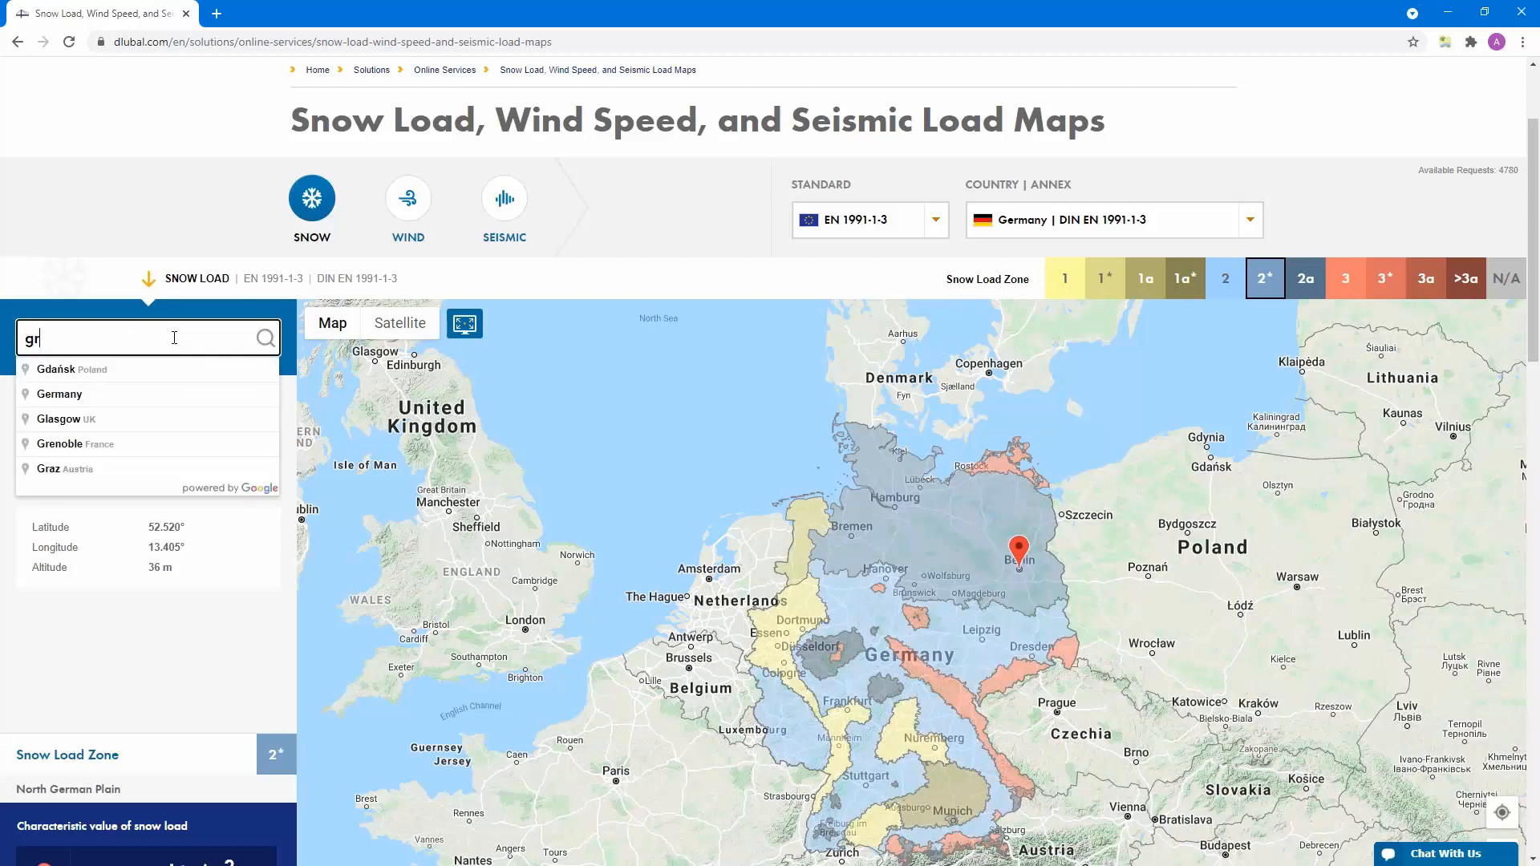
pyautogui.write('immais')
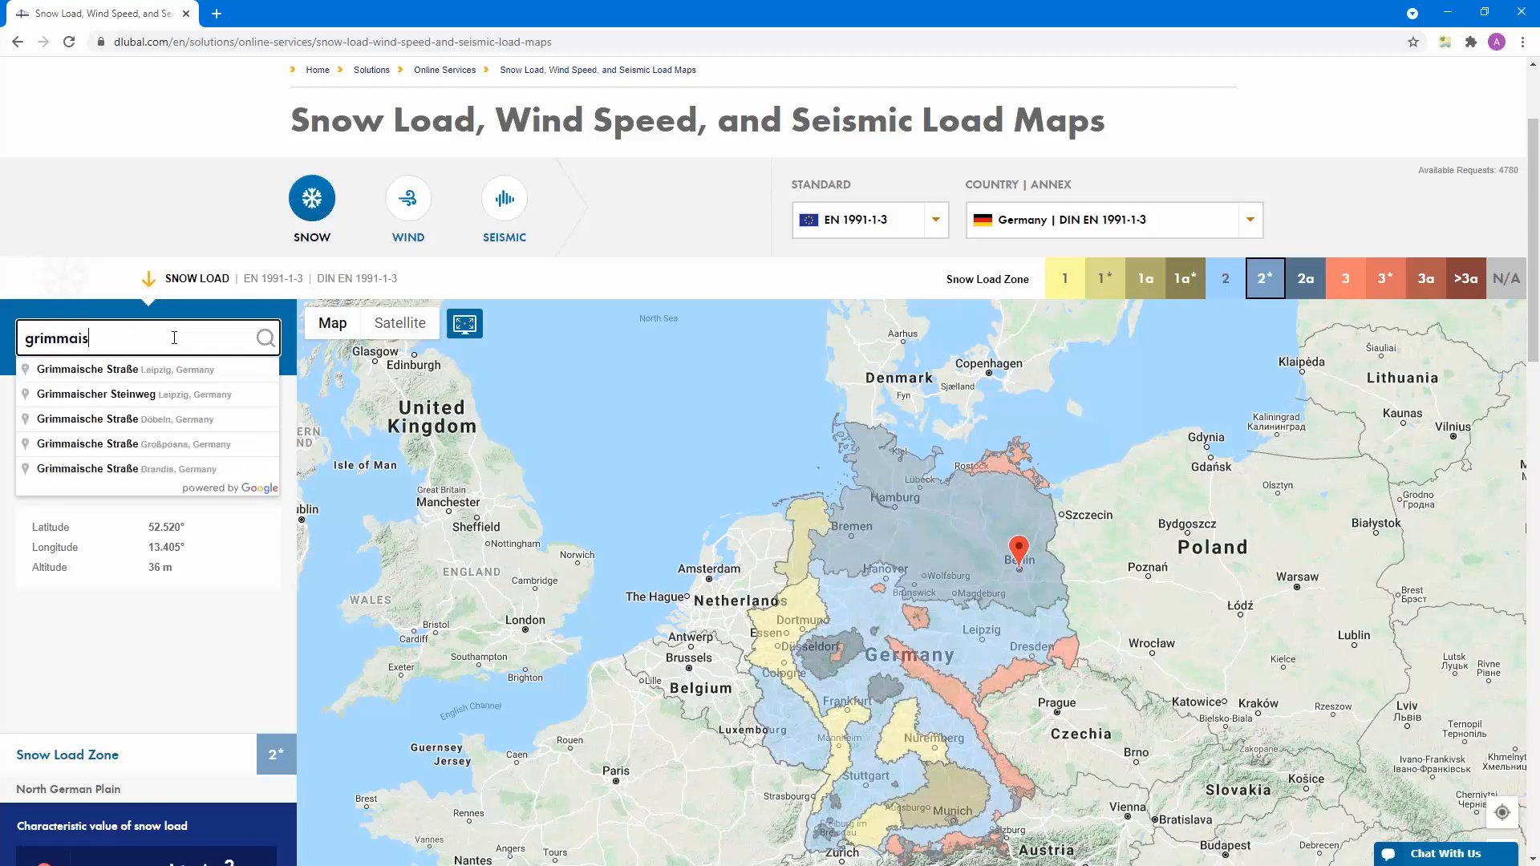
pyautogui.click(150, 369)
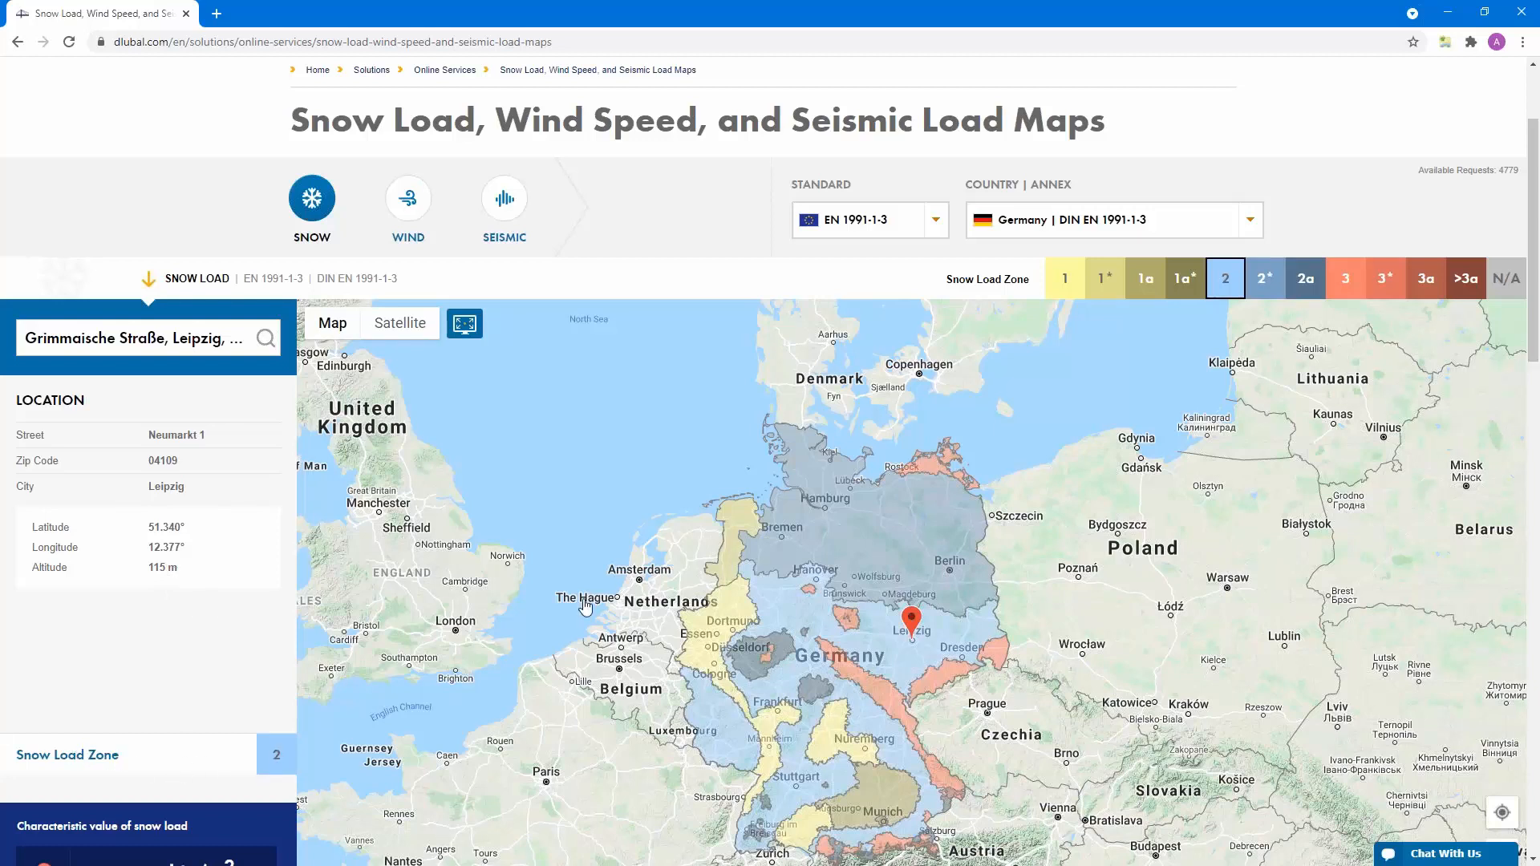
pyautogui.scroll(-2, 635, 579)
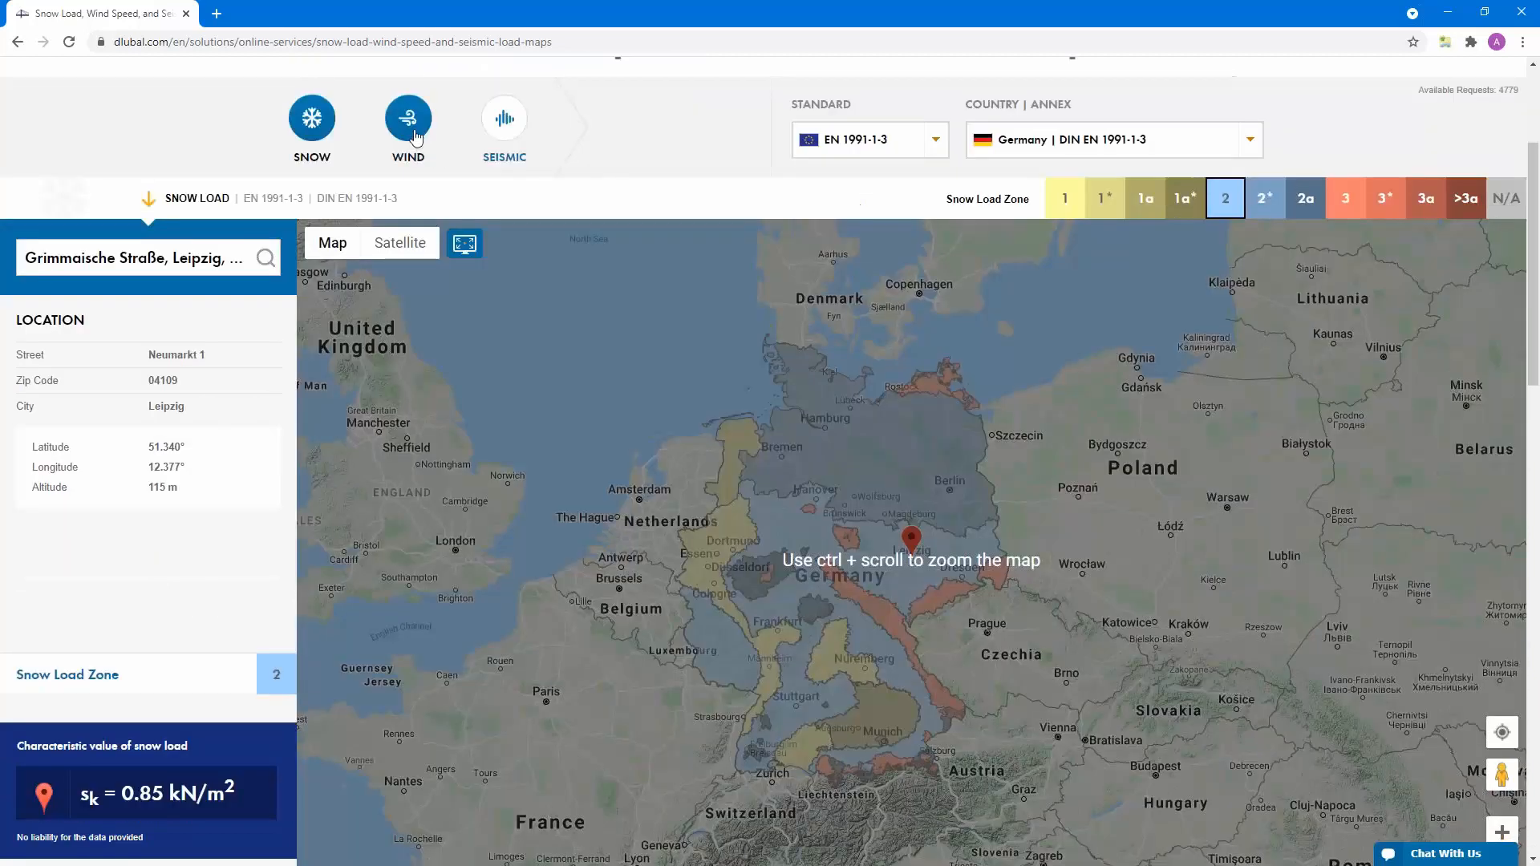
pyautogui.click(408, 118)
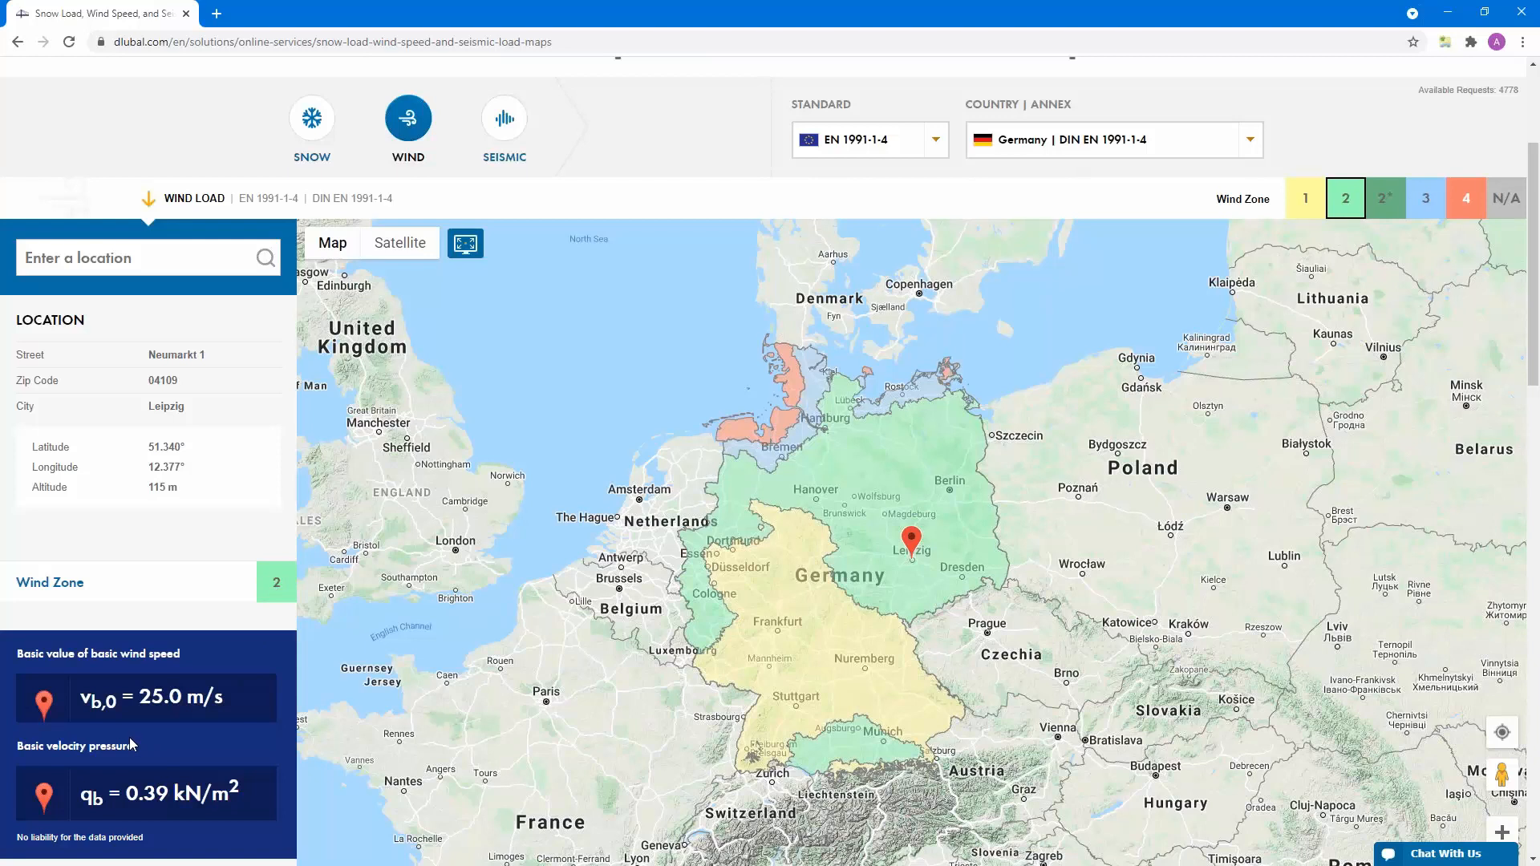
# Look up the seismic zone data for the Leipzig site and open the print version of the load zone report
pyautogui.click(505, 118)
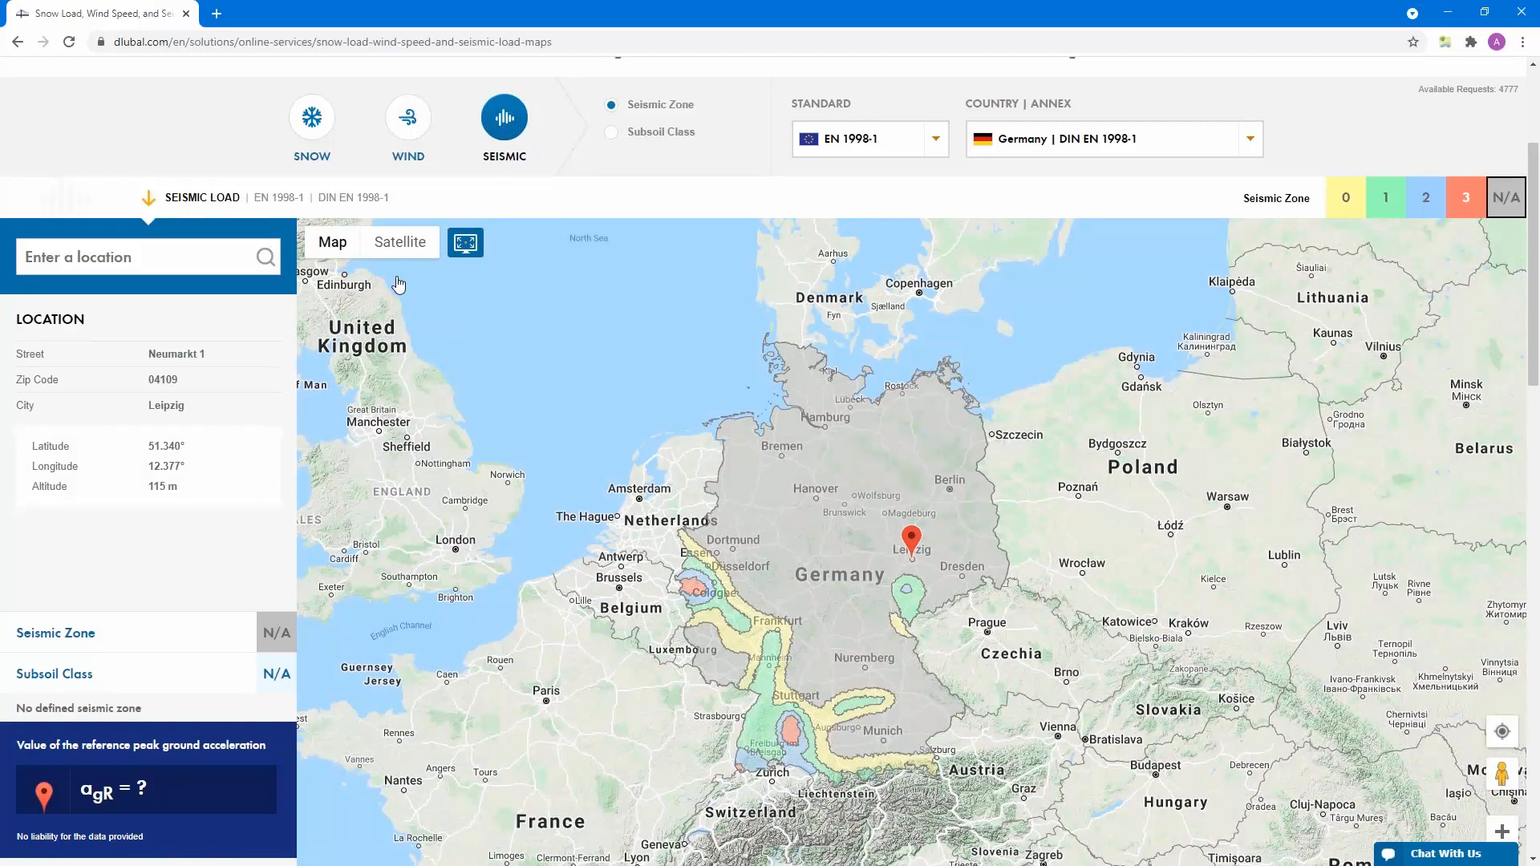
pyautogui.scroll(-5, 369, 337)
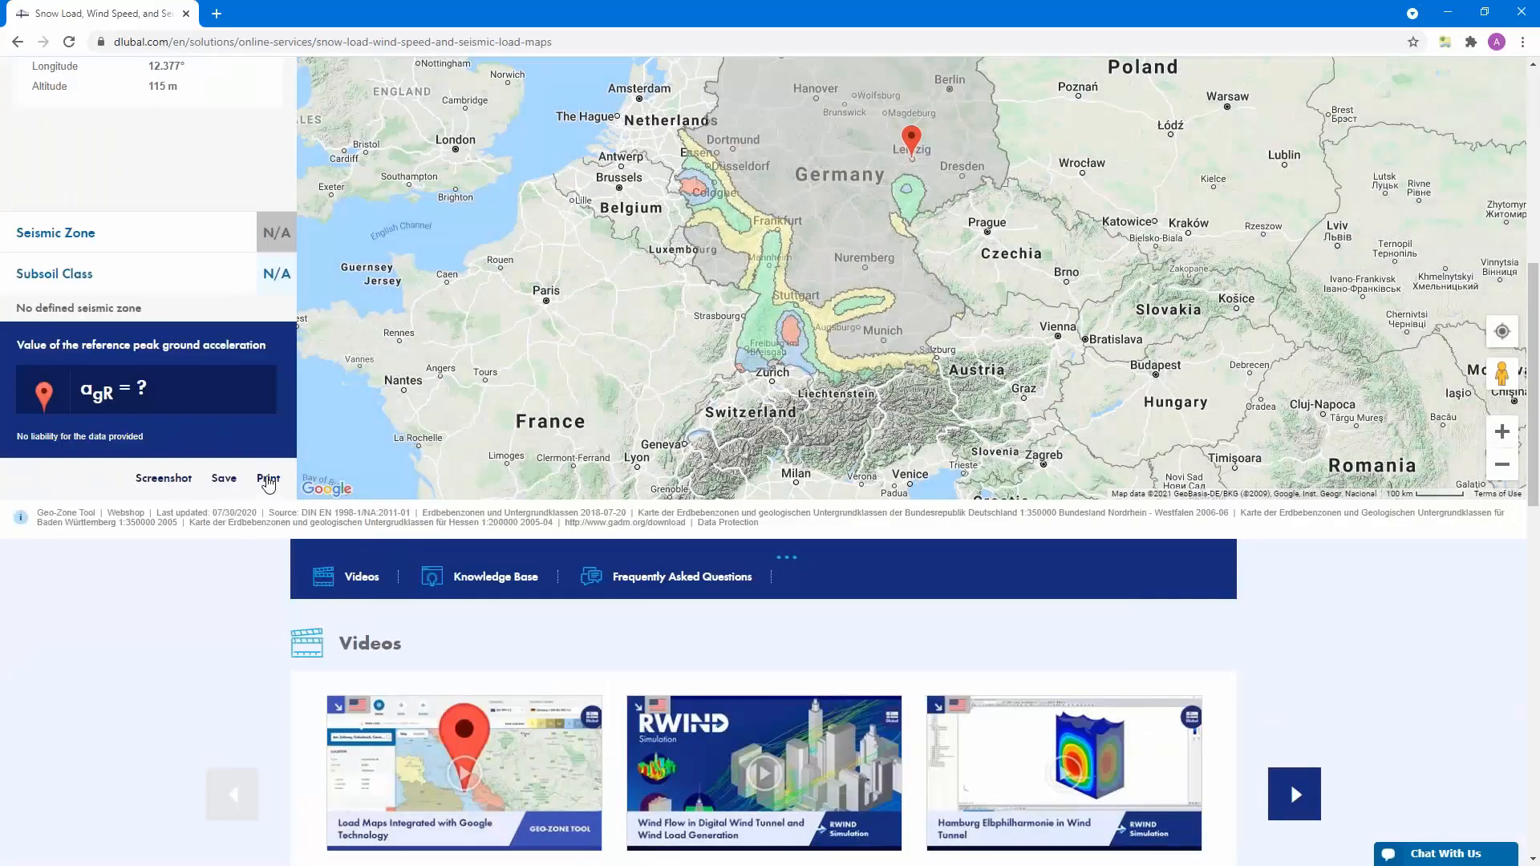
pyautogui.click(269, 479)
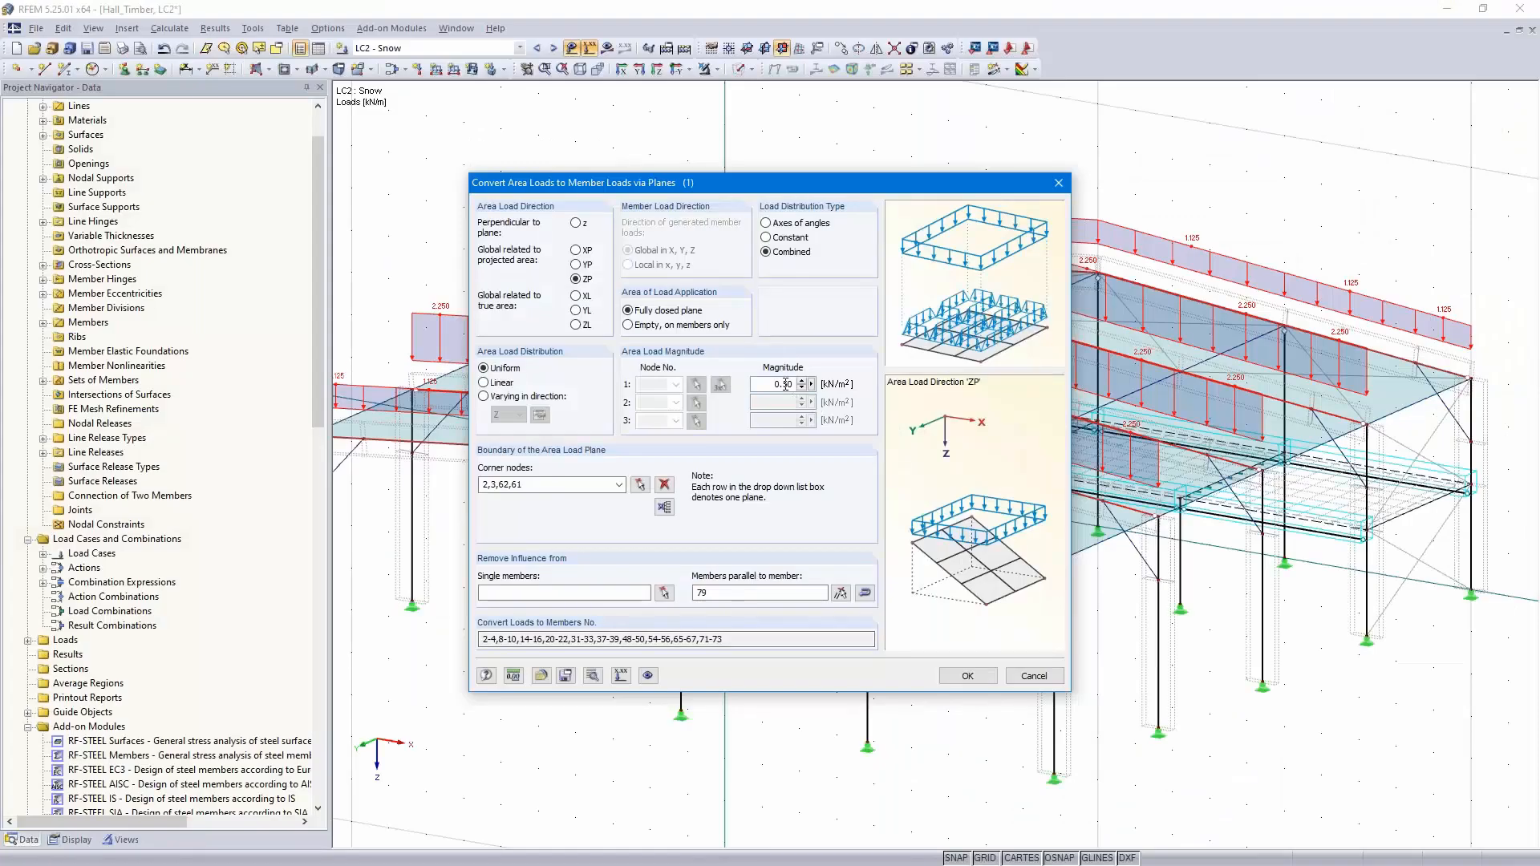
# Set the uniform snow area load magnitude to 0.68 kN/m² and apply the area load conversion to the roof members
pyautogui.doubleClick(785, 384)
pyautogui.write('68')
pyautogui.click(962, 675)
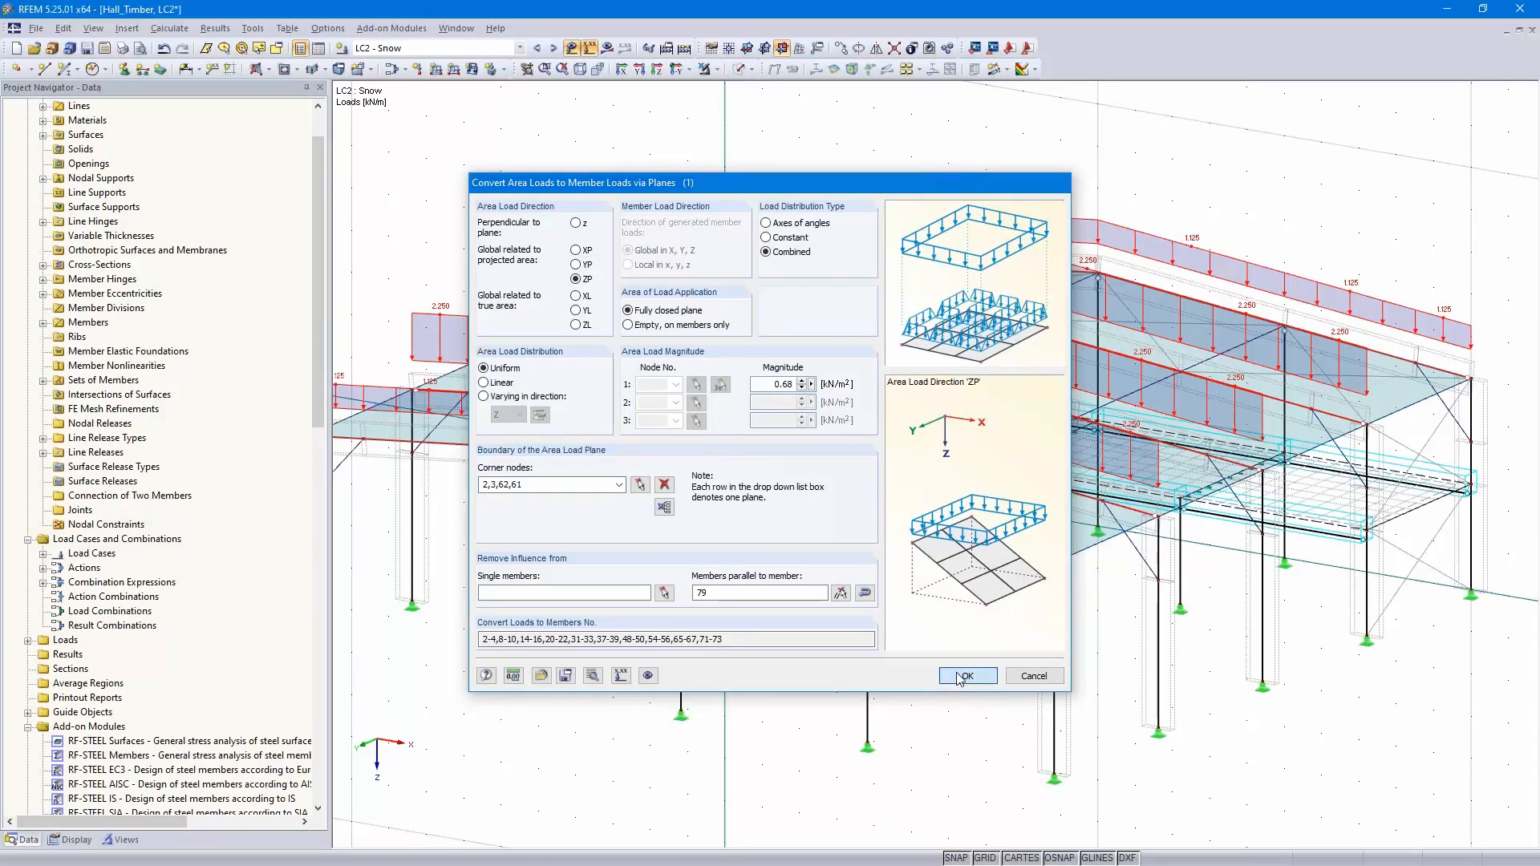
pyautogui.click(943, 572)
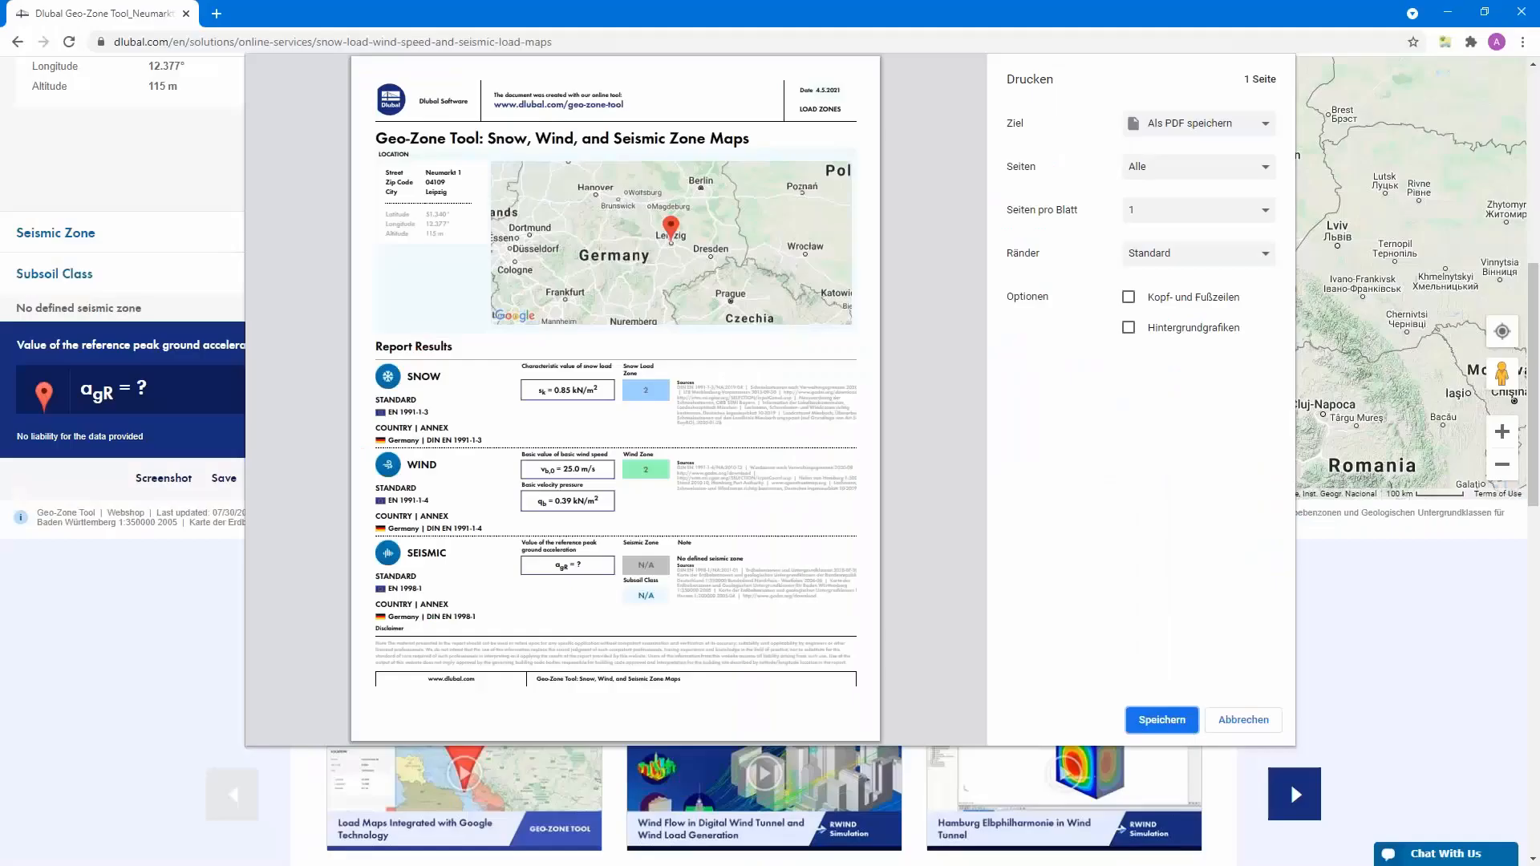
# Switch to the webinar presentation and advance to the slide on wind loads on a duopitch roof
pyautogui.press('Return')
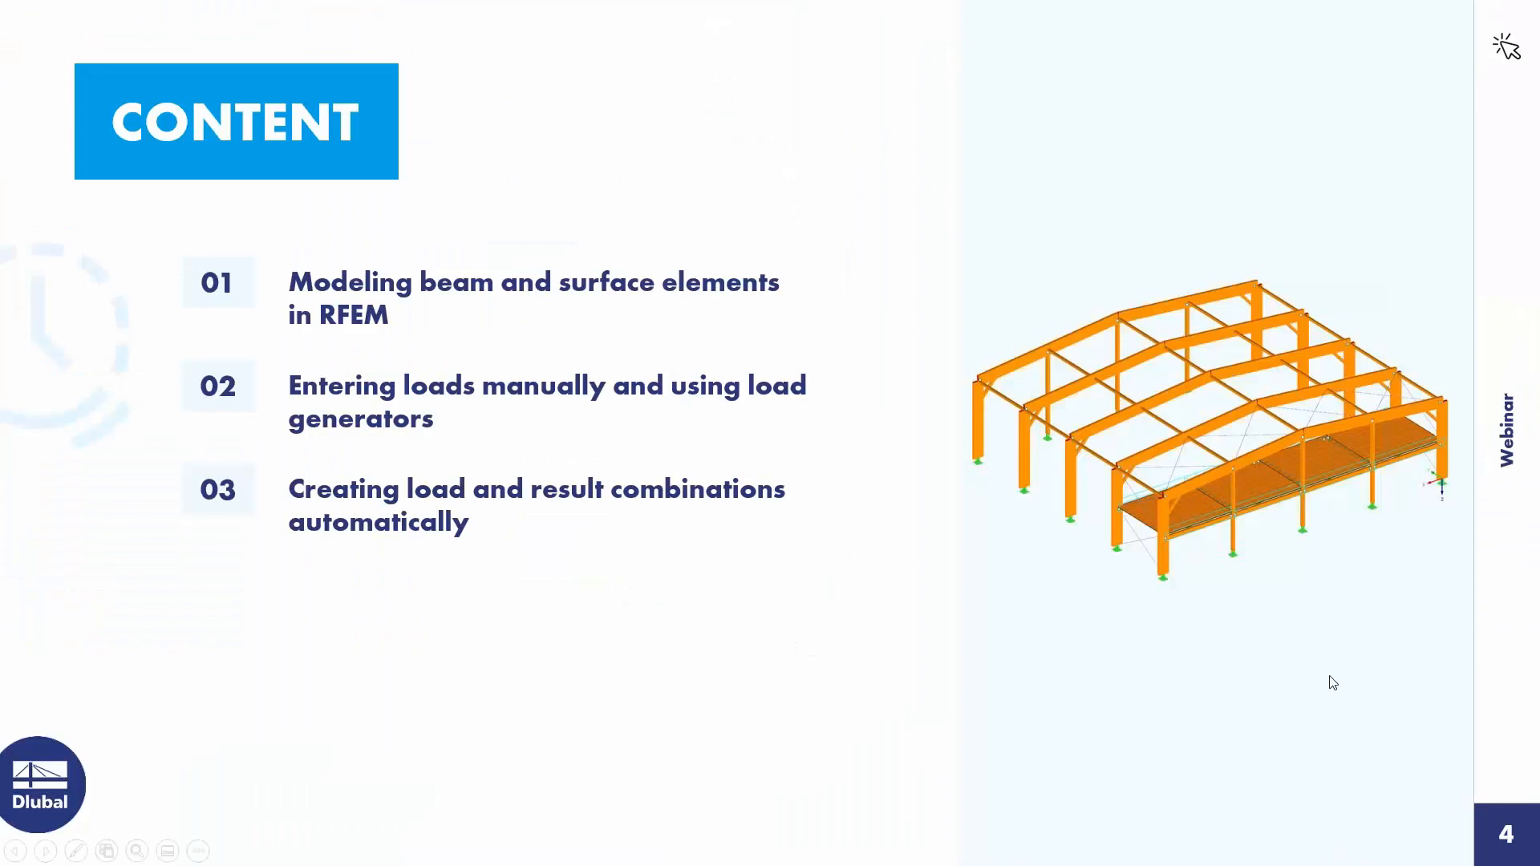
pyautogui.click(1332, 682)
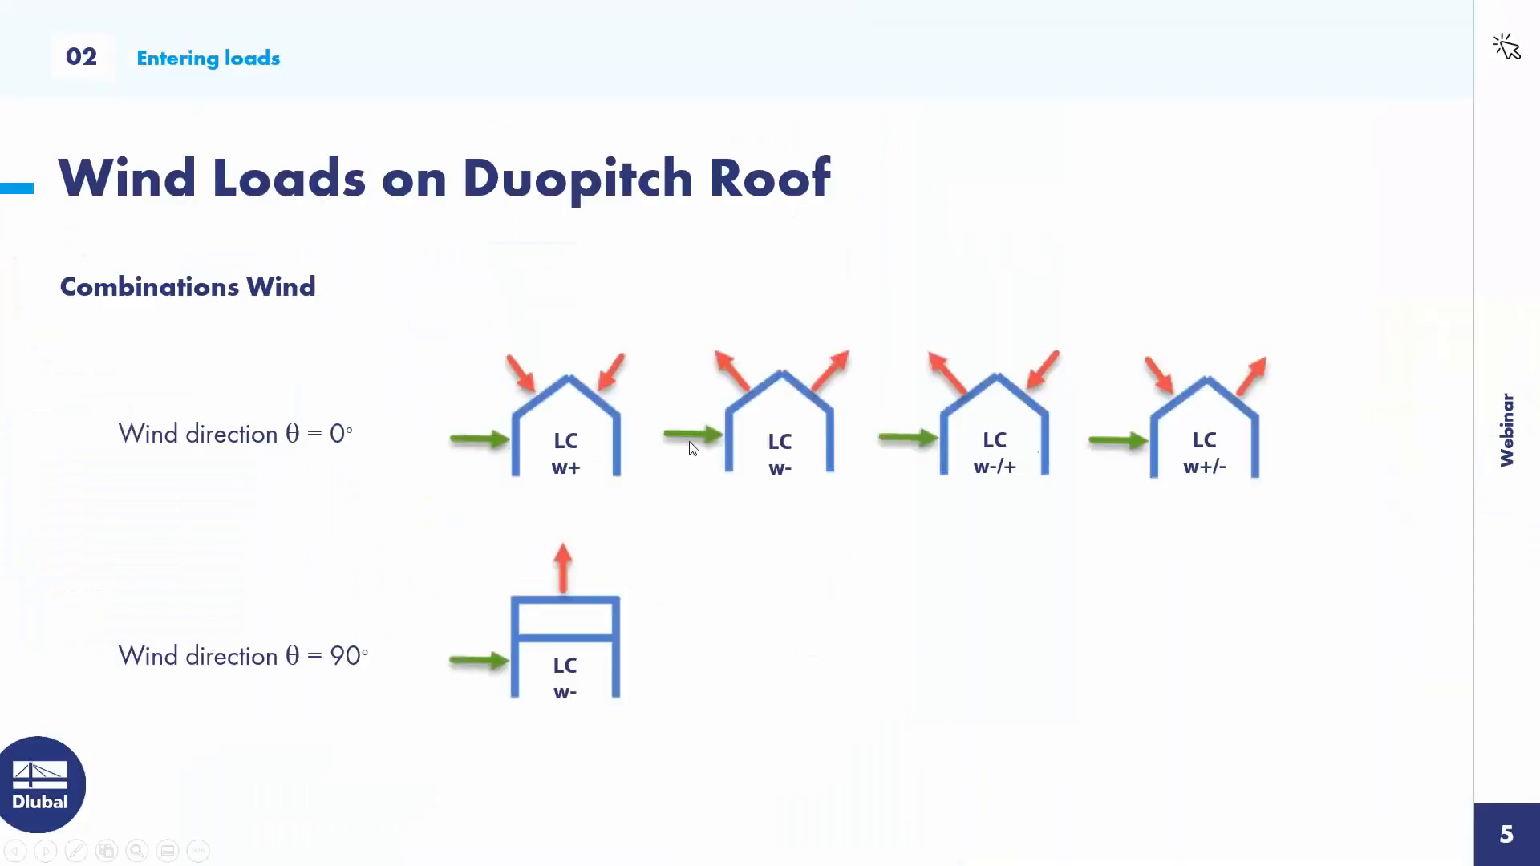
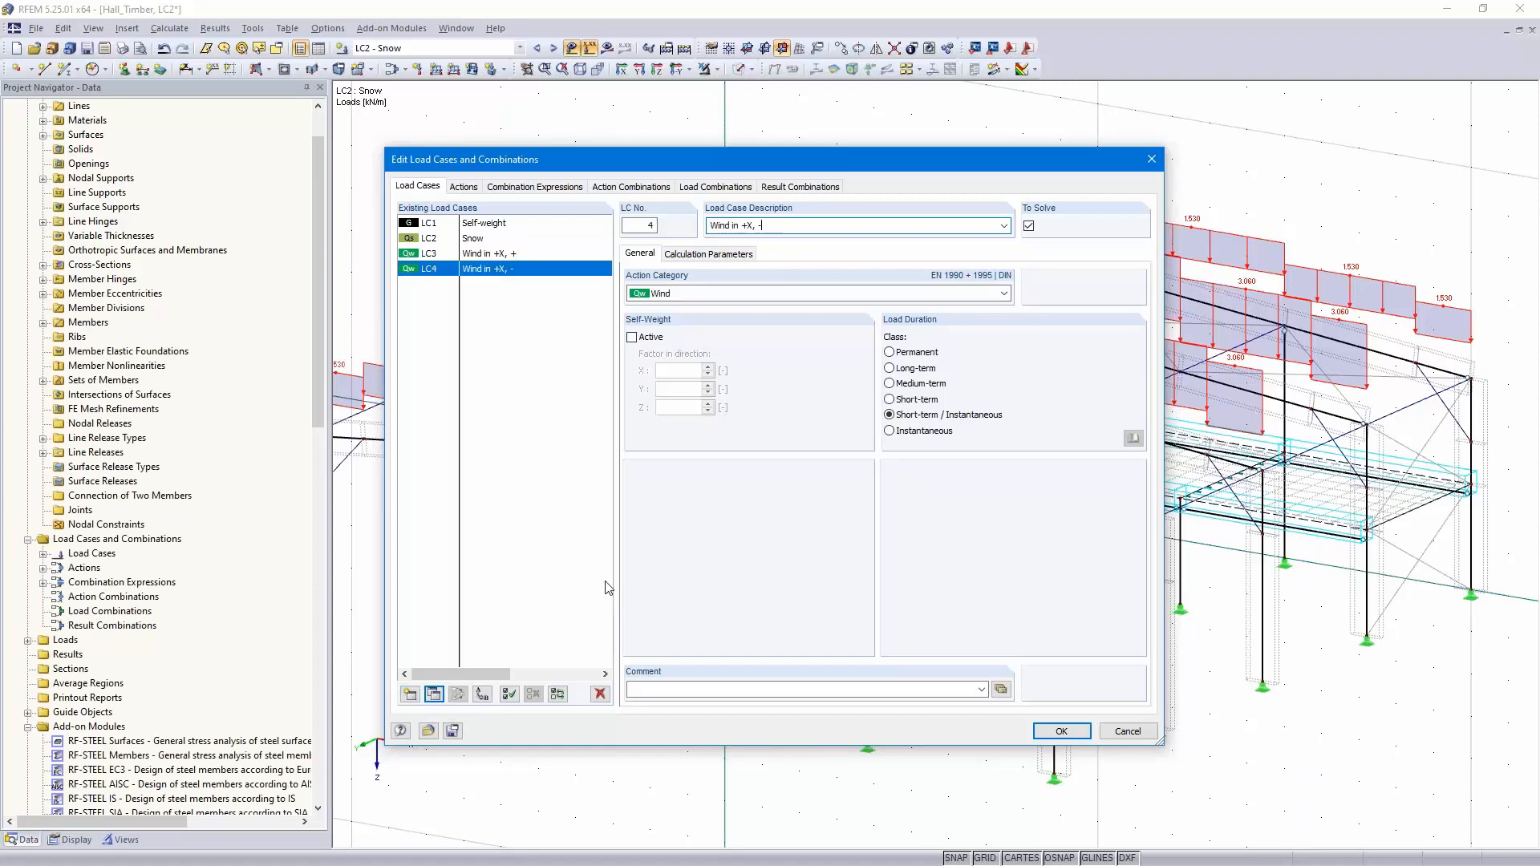
# Copy the wind load case to create LC5 "Wind in +X, -/+" and LC6 "Wind in +X, +/-", and make LC3 current
pyautogui.click(434, 694)
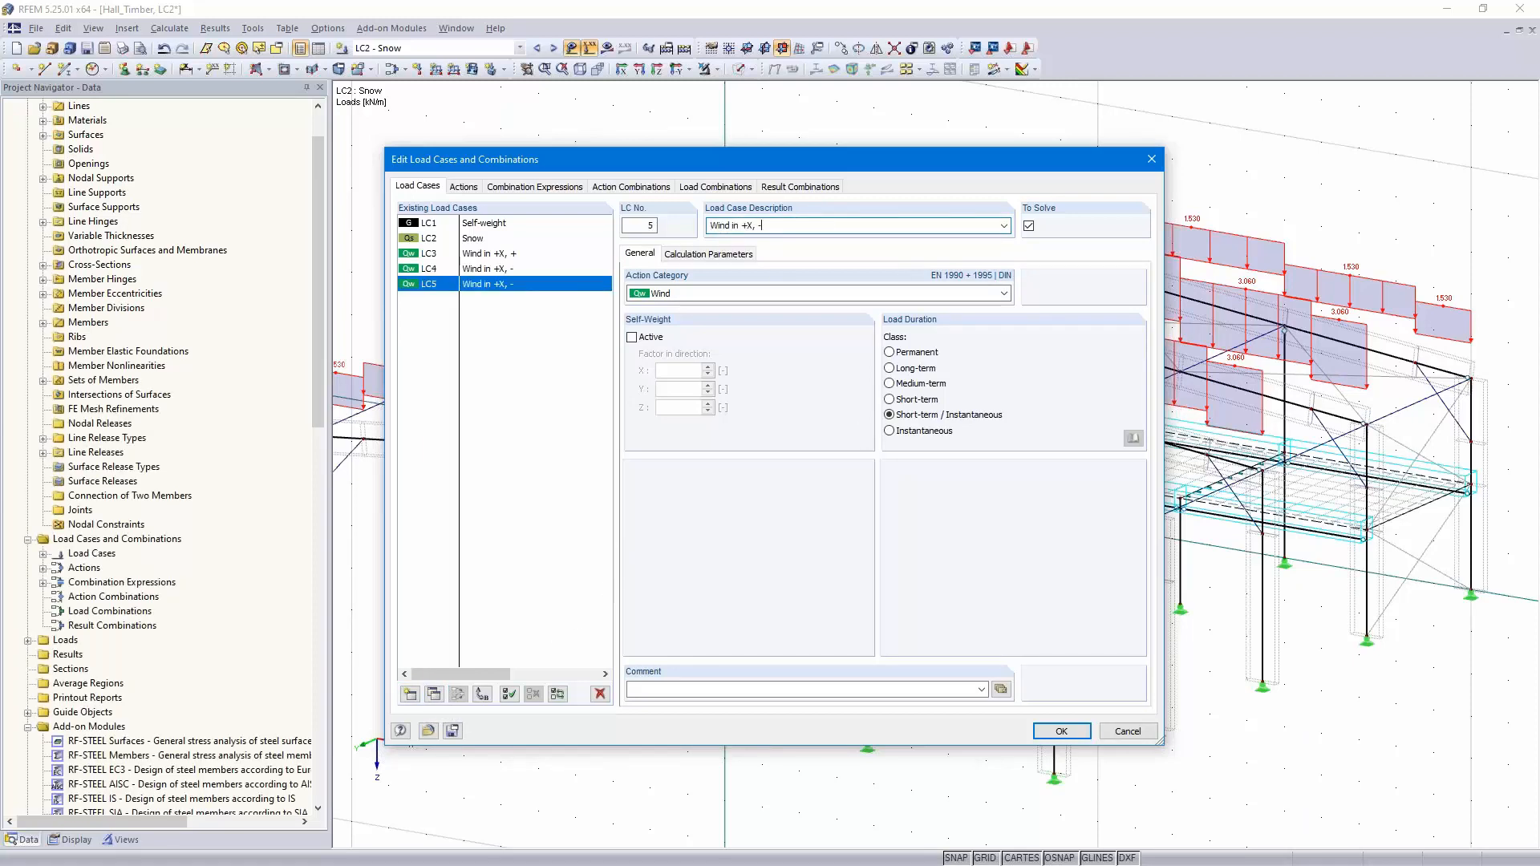
pyautogui.click(434, 694)
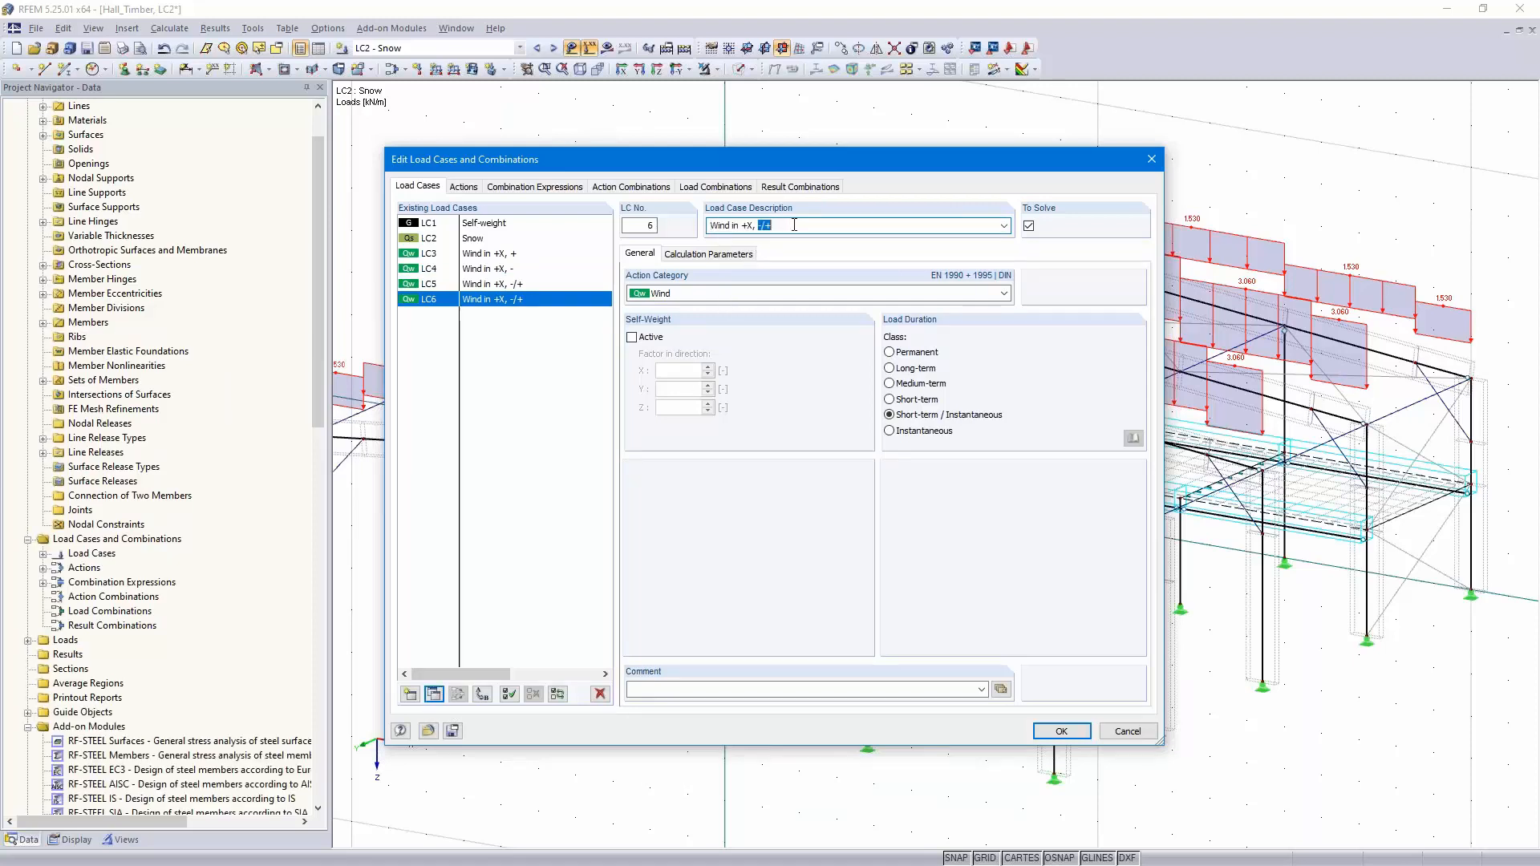
pyautogui.write('+/')
pyautogui.click(494, 255)
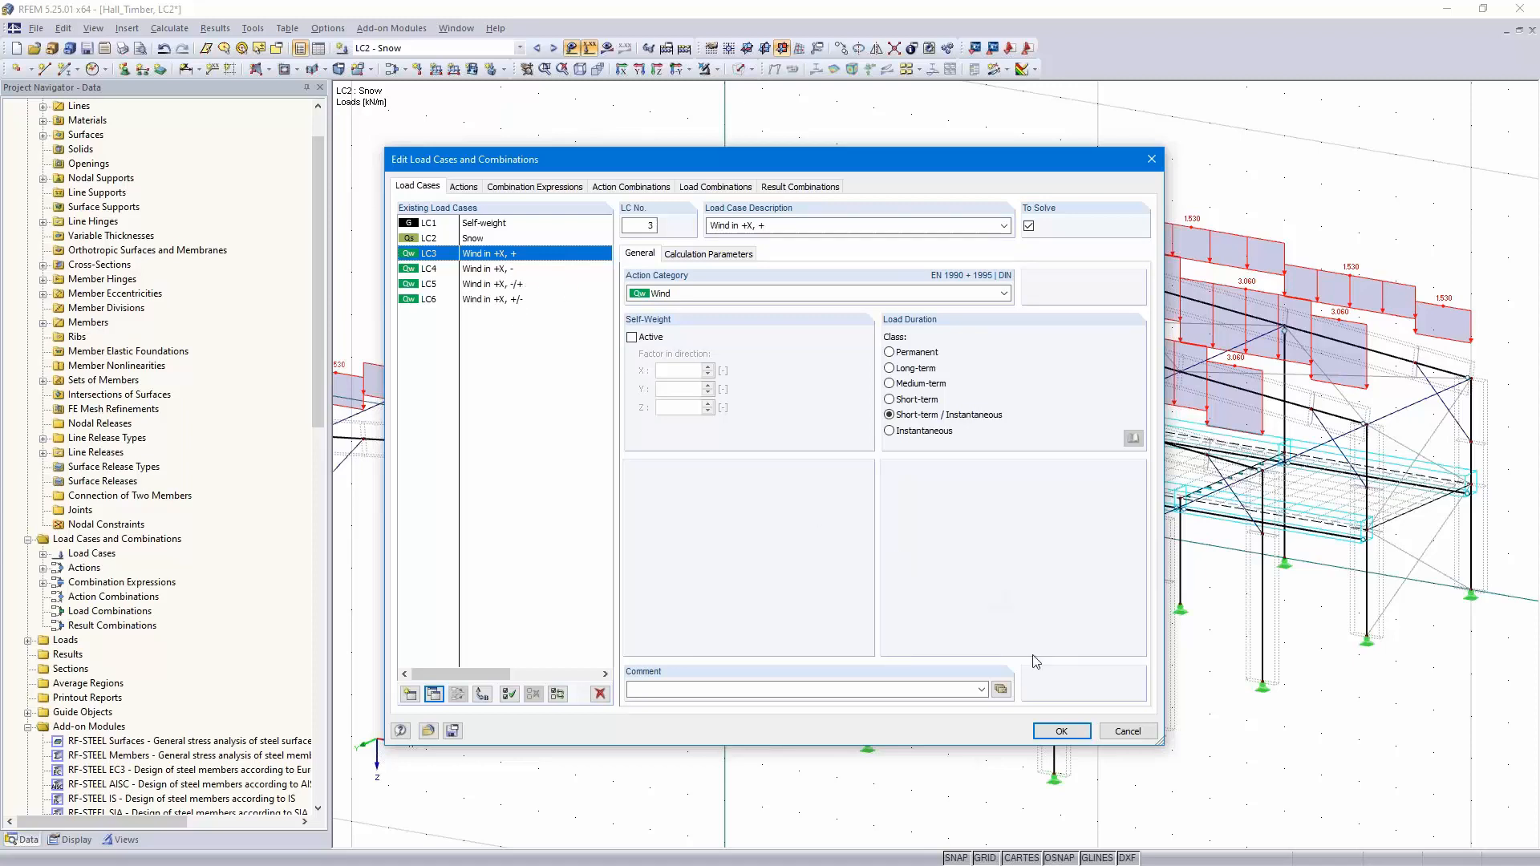
pyautogui.click(1061, 732)
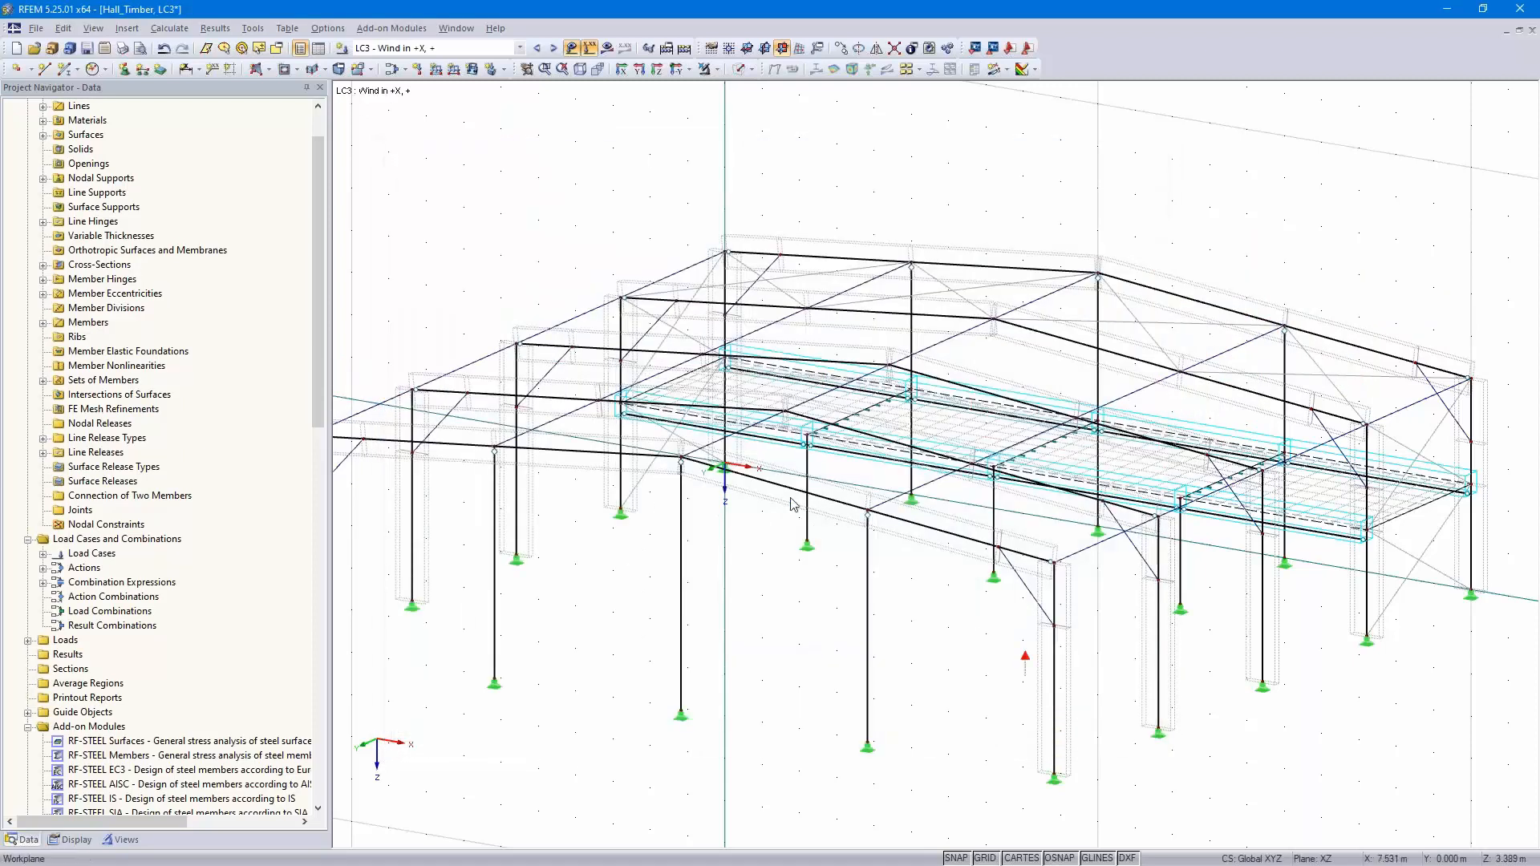
# Start the wind load generator for vertical walls with roof according to EN 1991-1-4
pyautogui.moveTo(448, 210); pyautogui.dragTo(503, 227, button='middle')
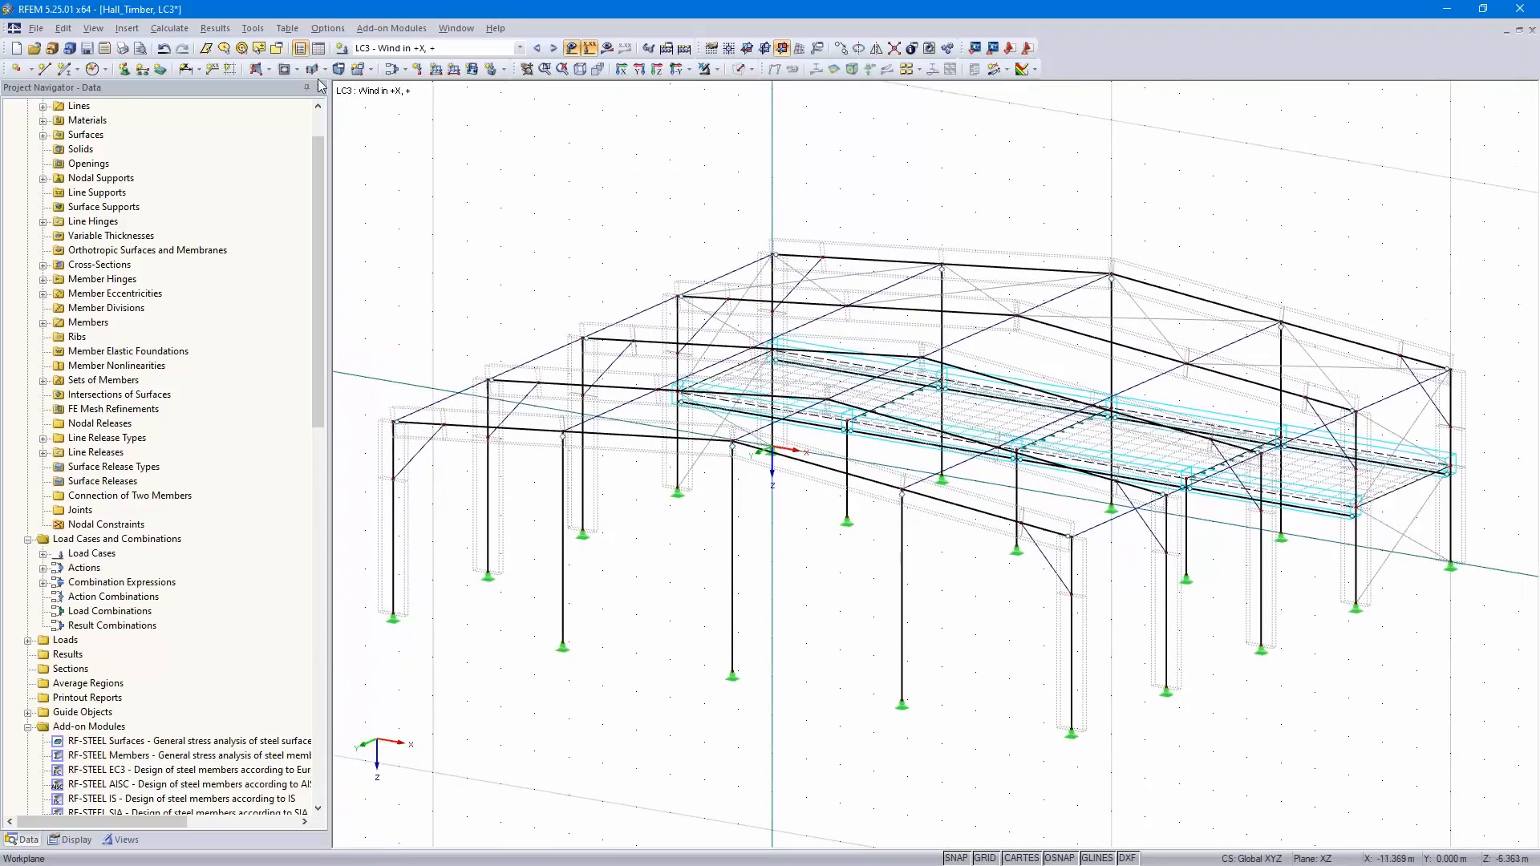
pyautogui.click(253, 29)
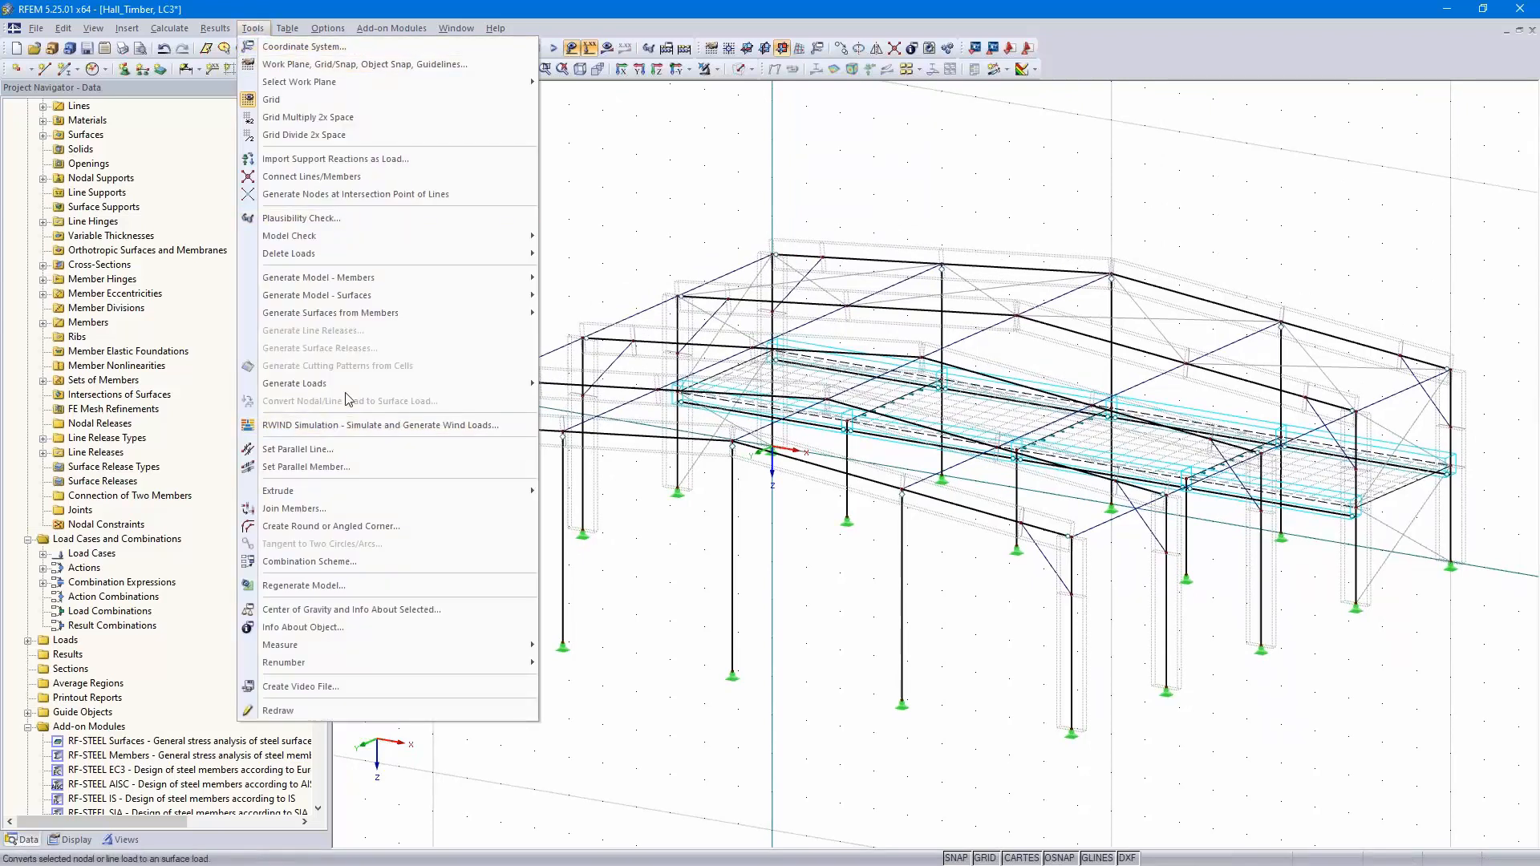
pyautogui.moveTo(506, 392)
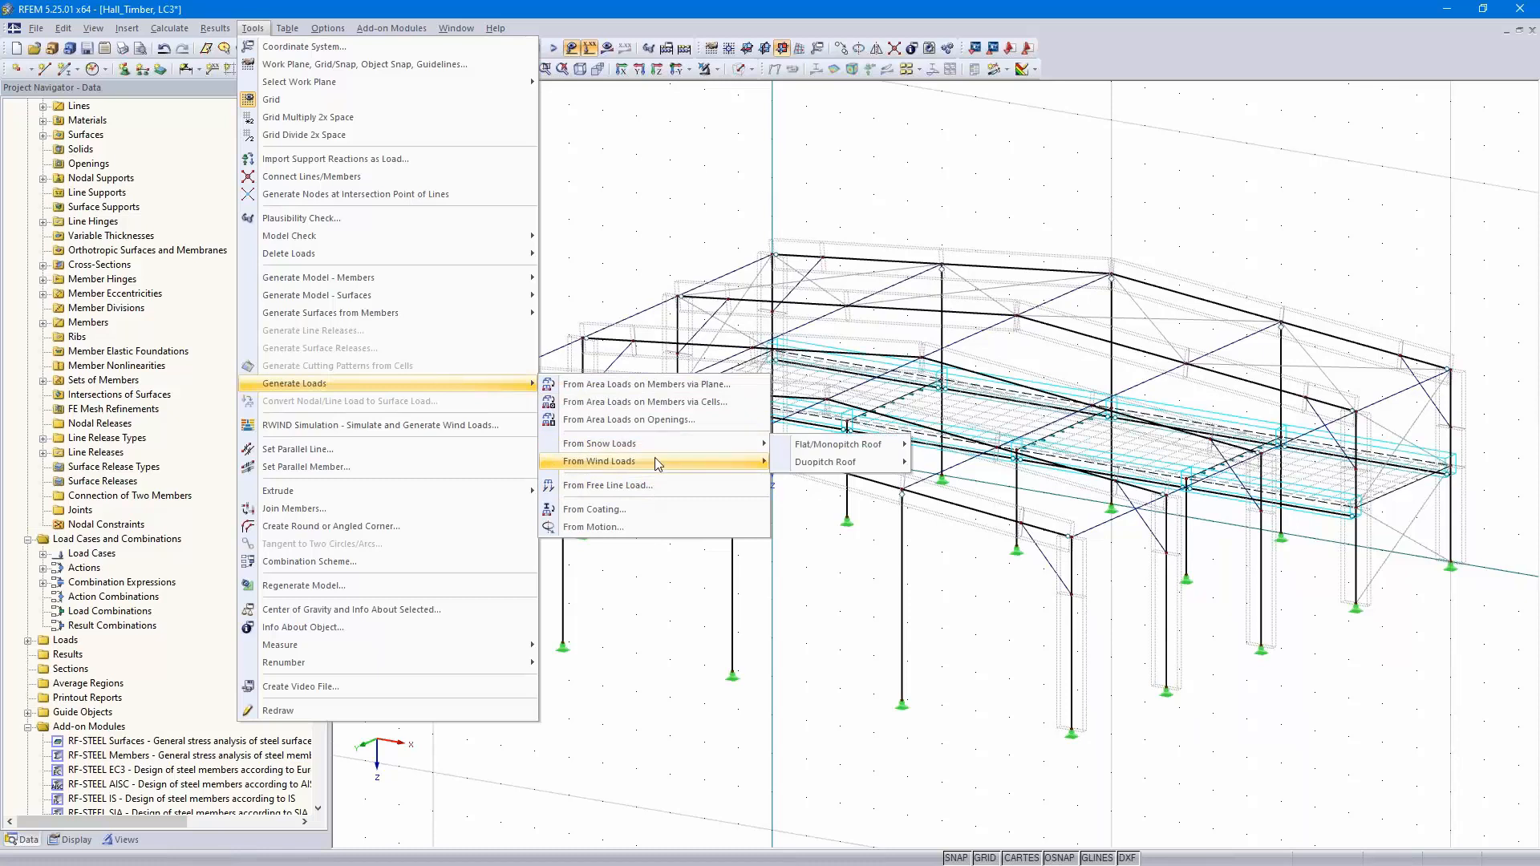
pyautogui.moveTo(656, 462)
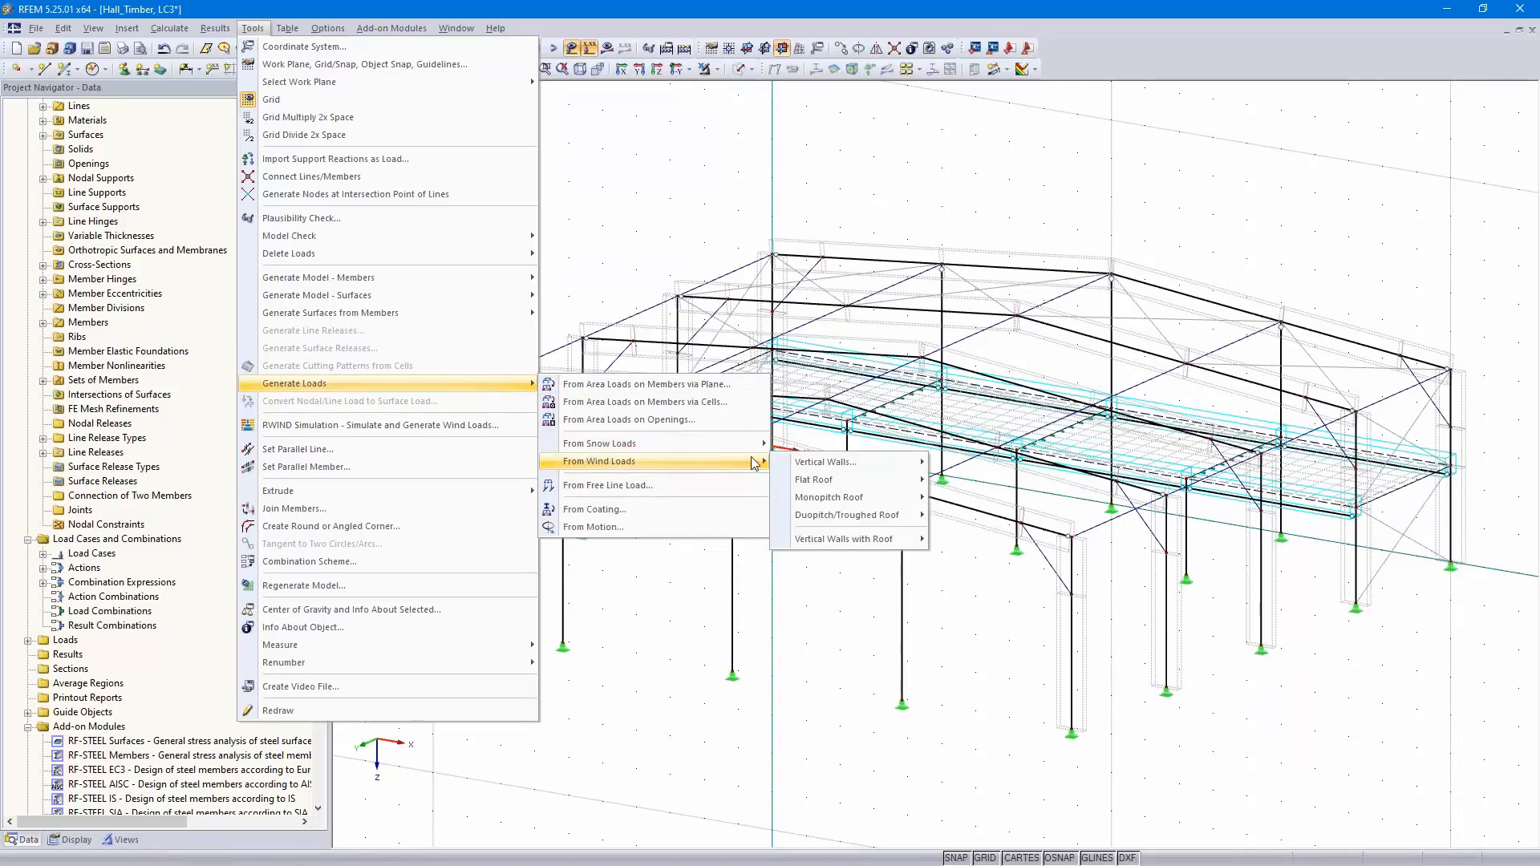
pyautogui.moveTo(867, 471)
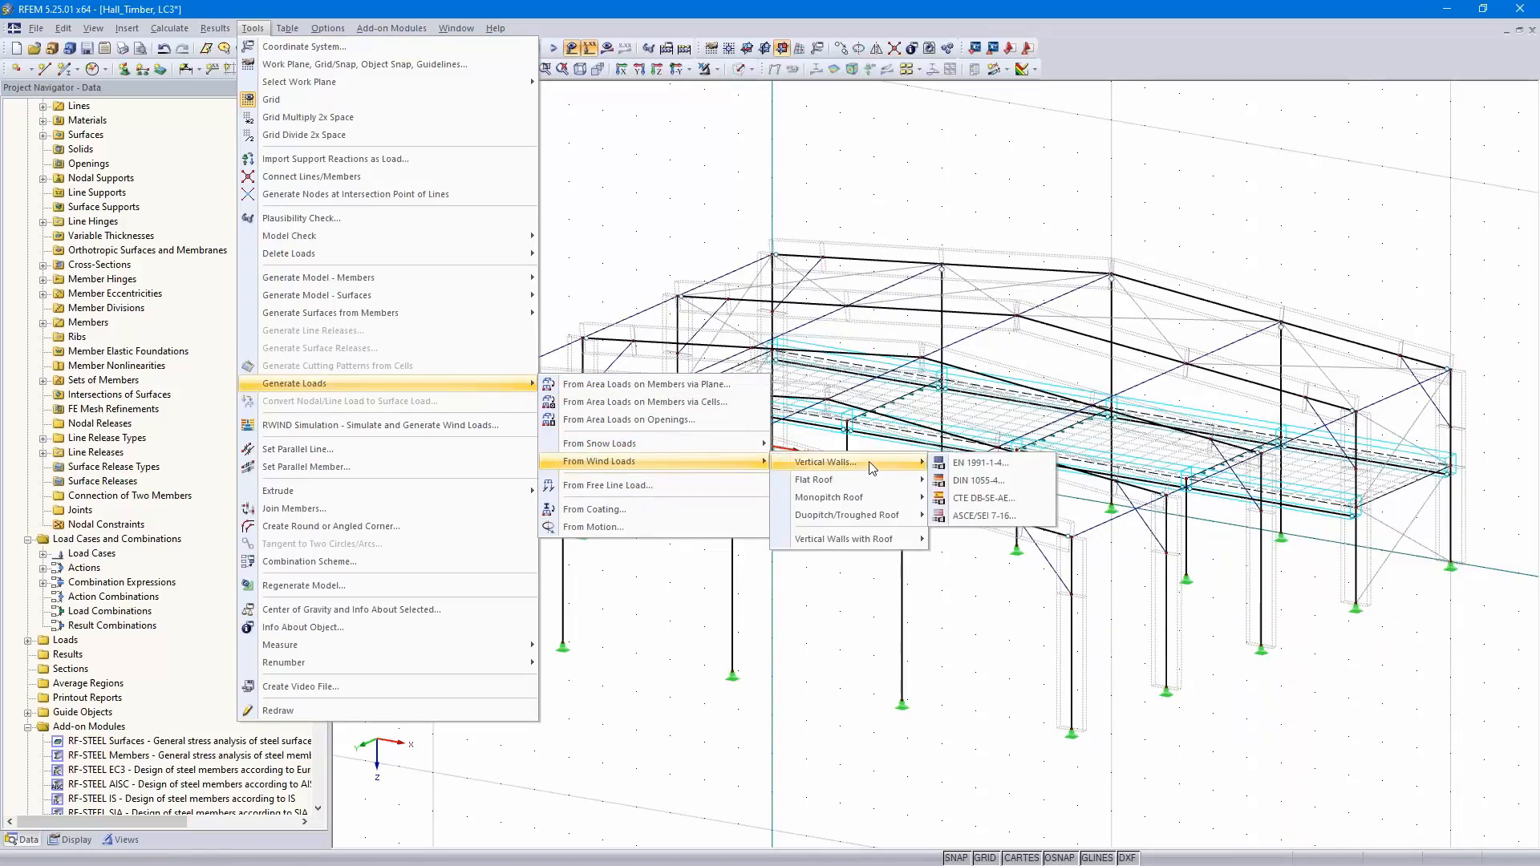
pyautogui.moveTo(871, 517)
pyautogui.moveTo(856, 547)
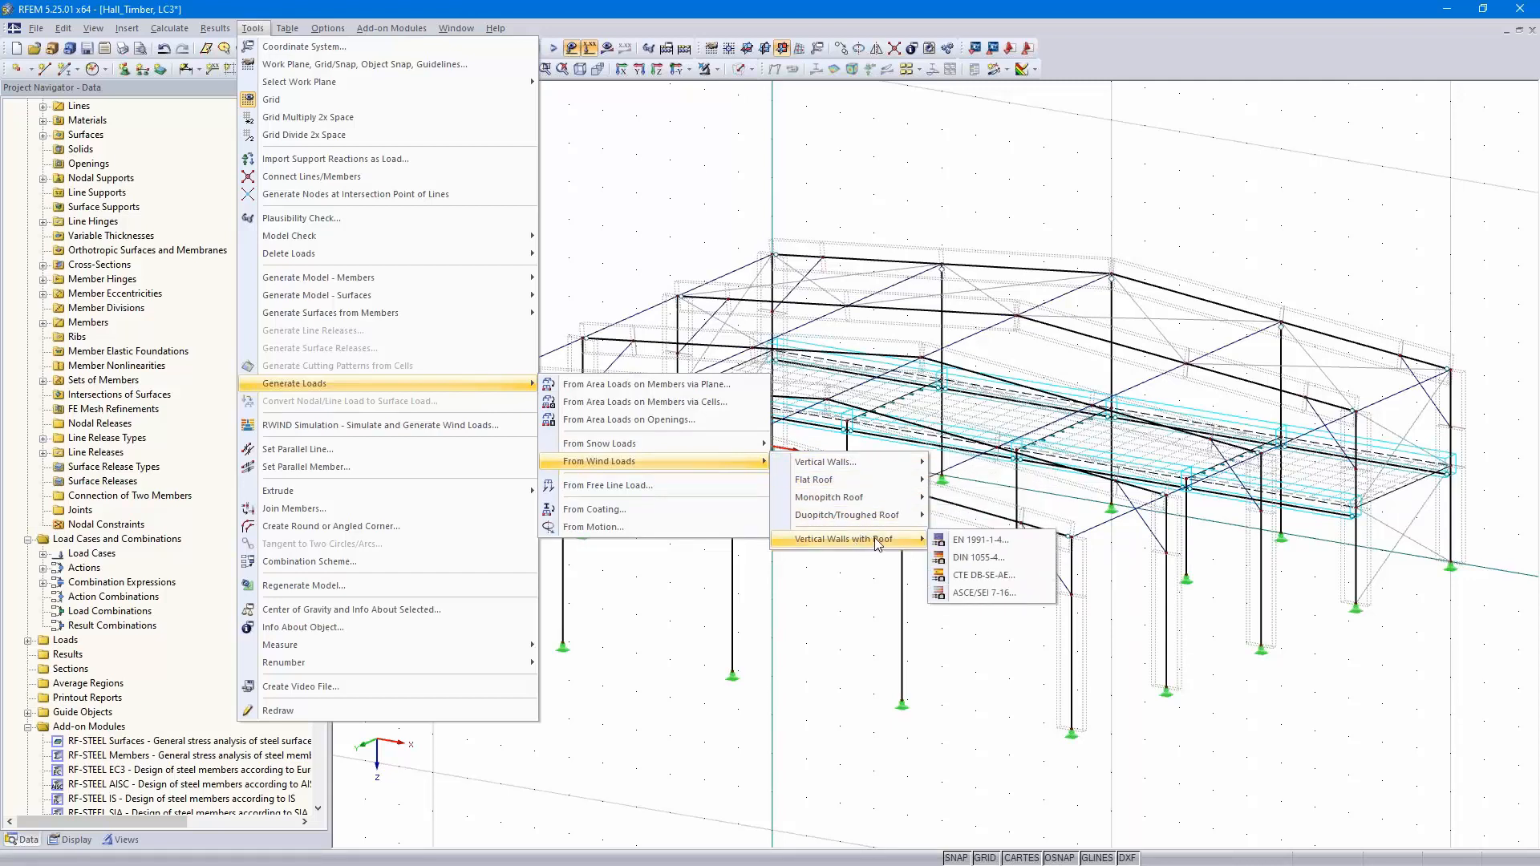
pyautogui.click(999, 543)
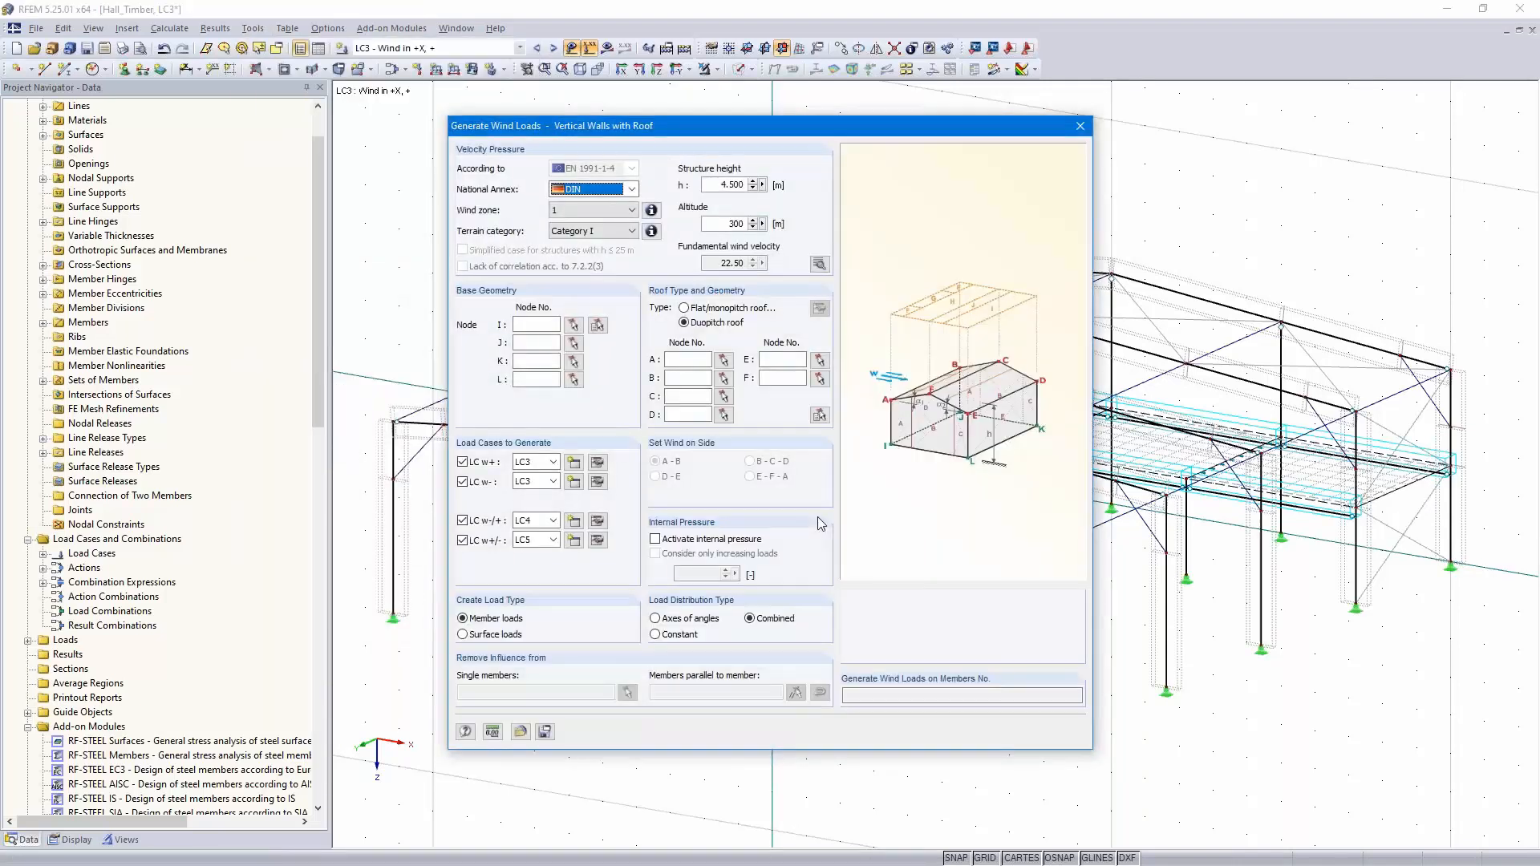
# Define the velocity pressure with the DIN national annex, wind zone 2, terrain category III and an altitude of 115 m, consulting the load zone report
pyautogui.click(632, 190)
pyautogui.click(633, 193)
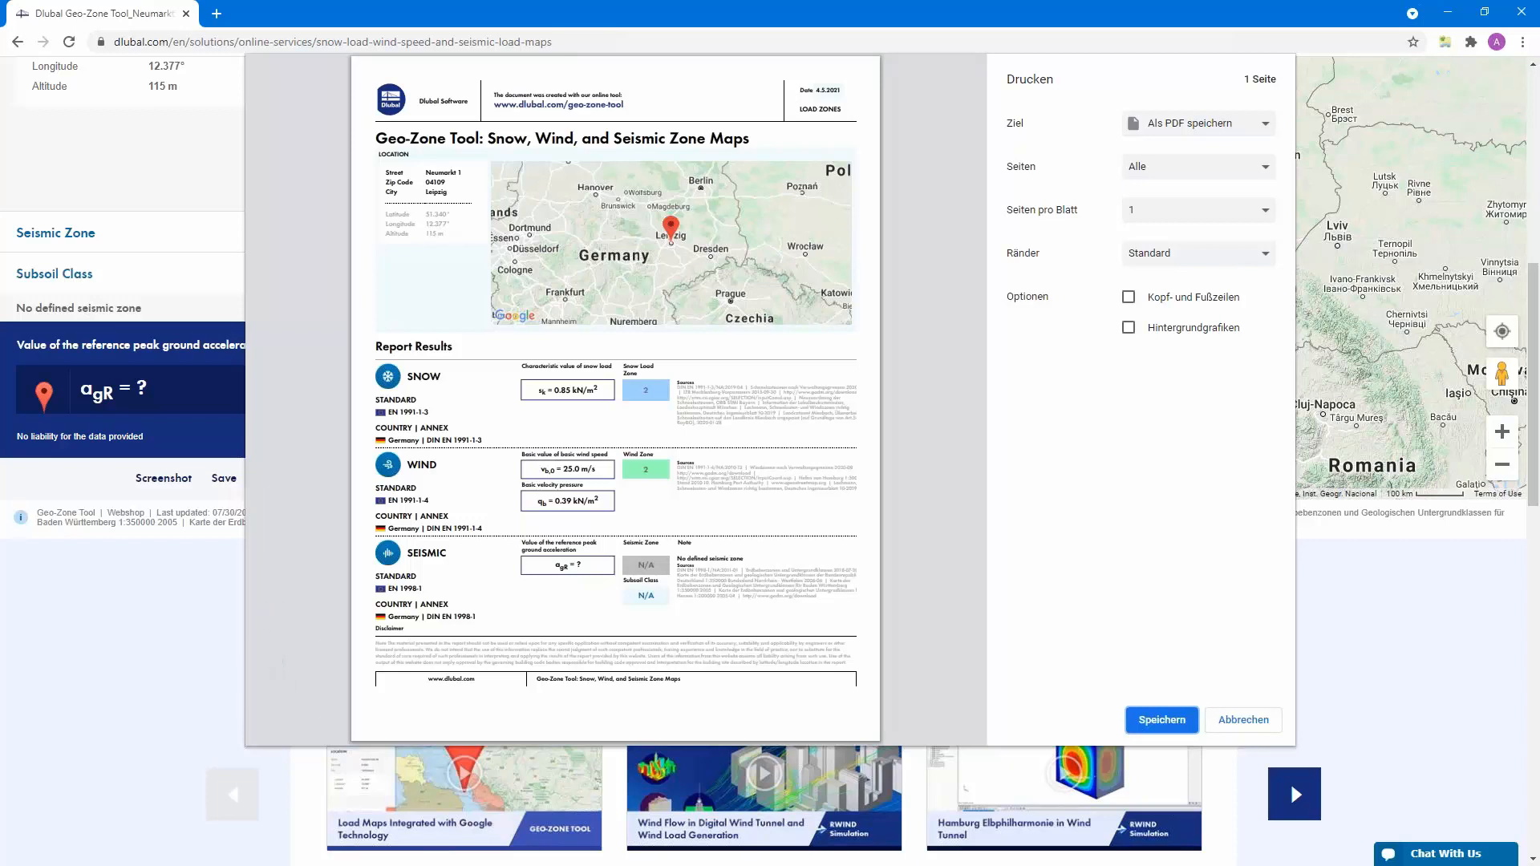
pyautogui.press('Return')
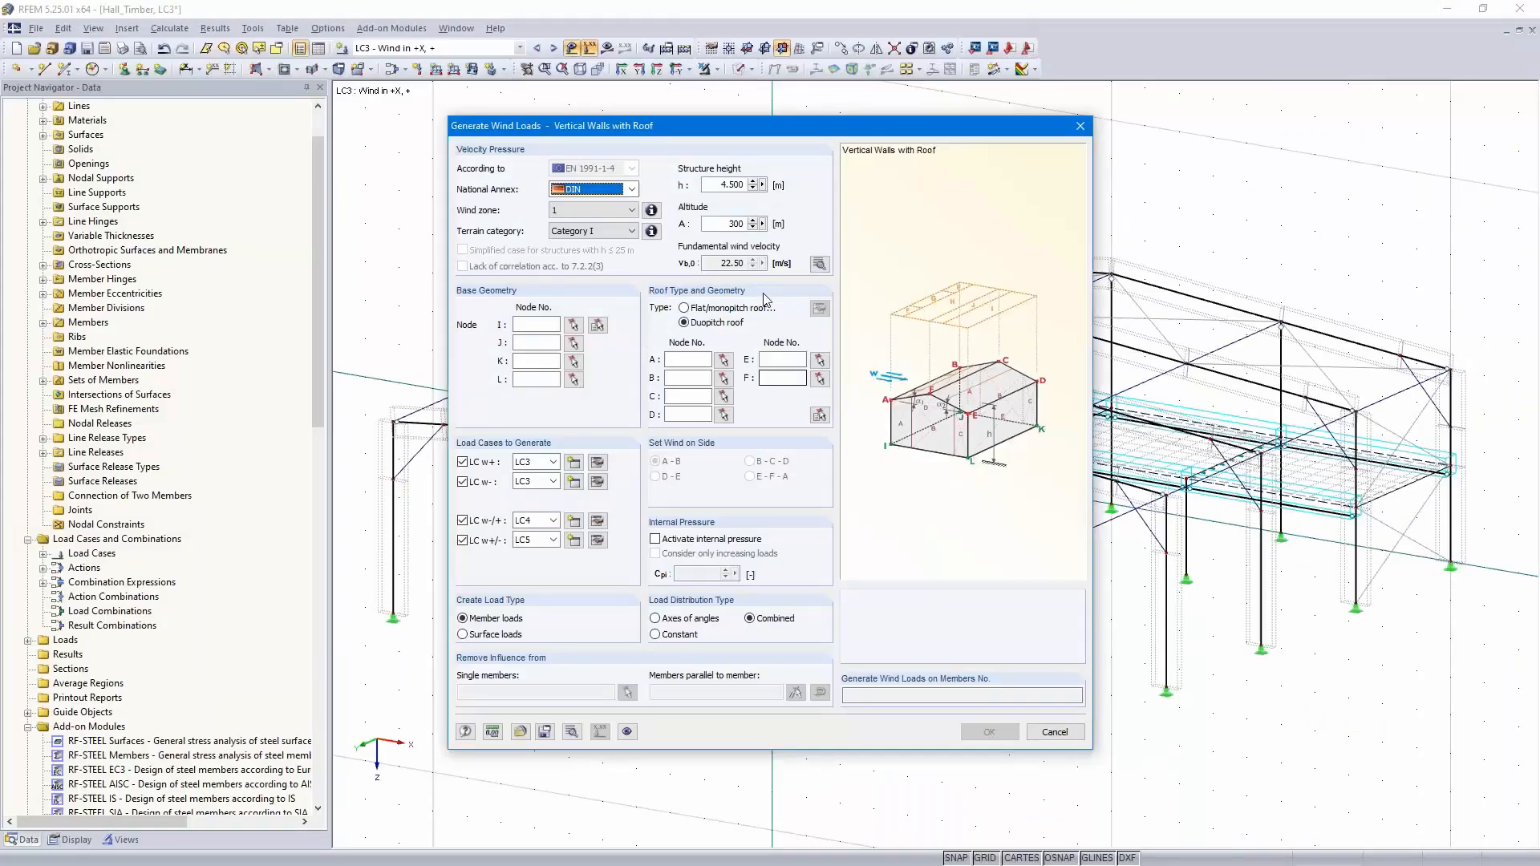
pyautogui.click(610, 210)
pyautogui.click(598, 236)
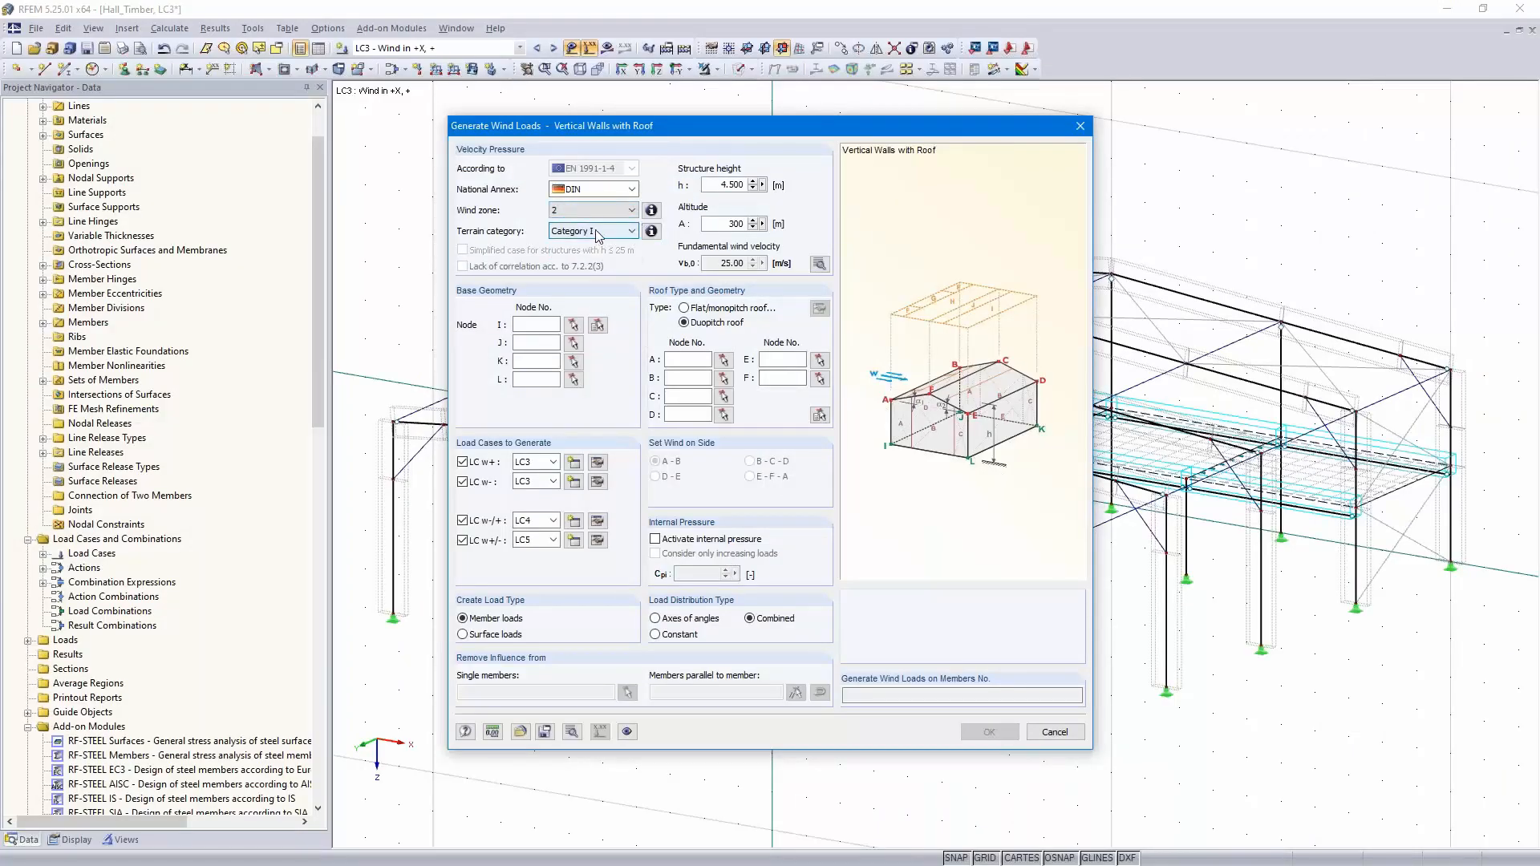
pyautogui.click(599, 233)
pyautogui.click(611, 266)
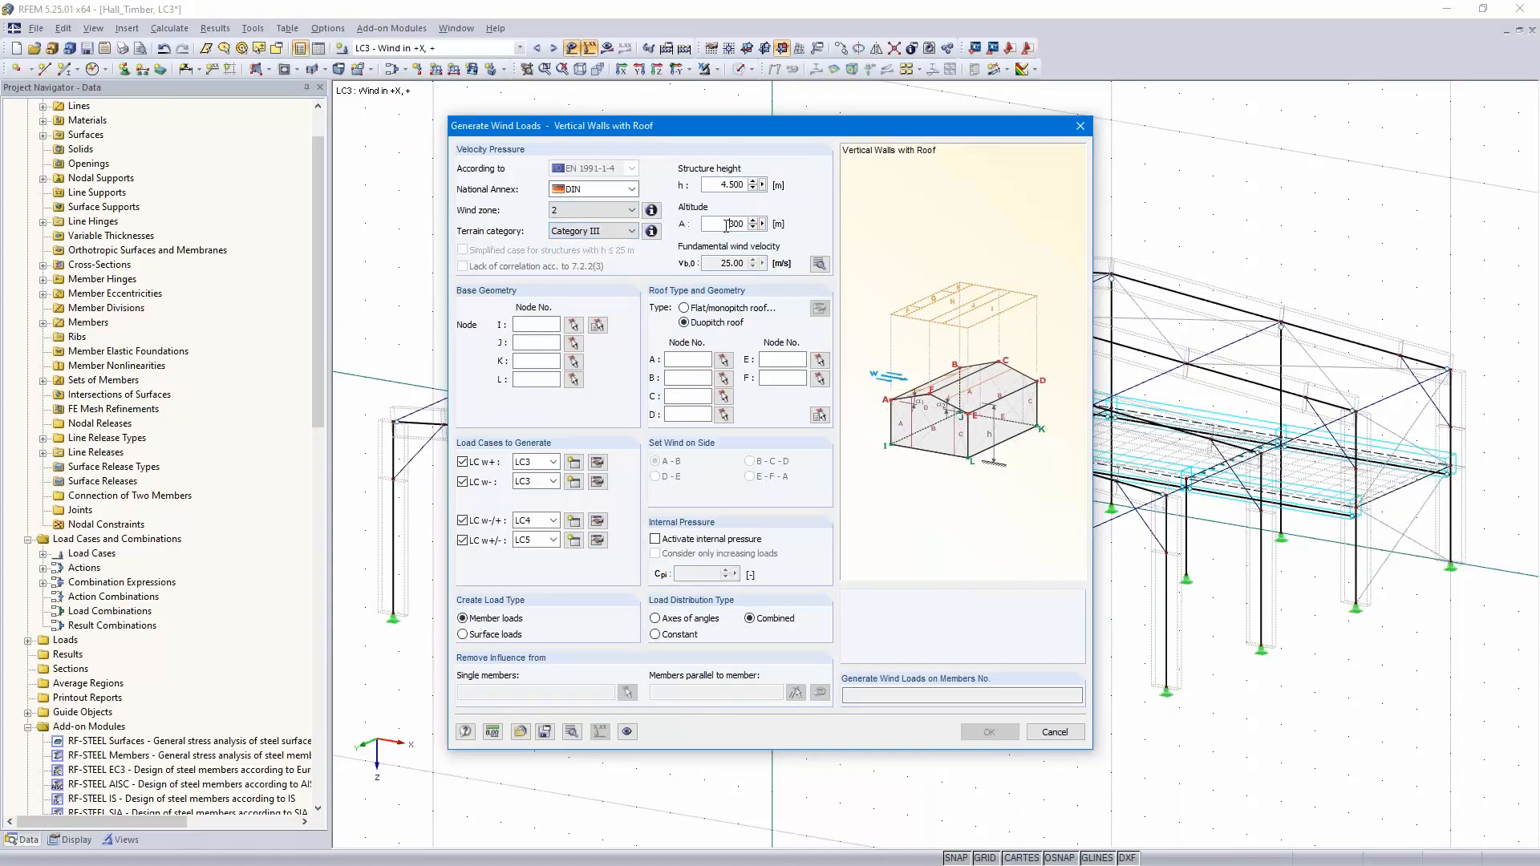
pyautogui.write('1')
# Set the structure height to 6 m by measuring from the front gable's ridge column base to the ridge node
pyautogui.click(762, 185)
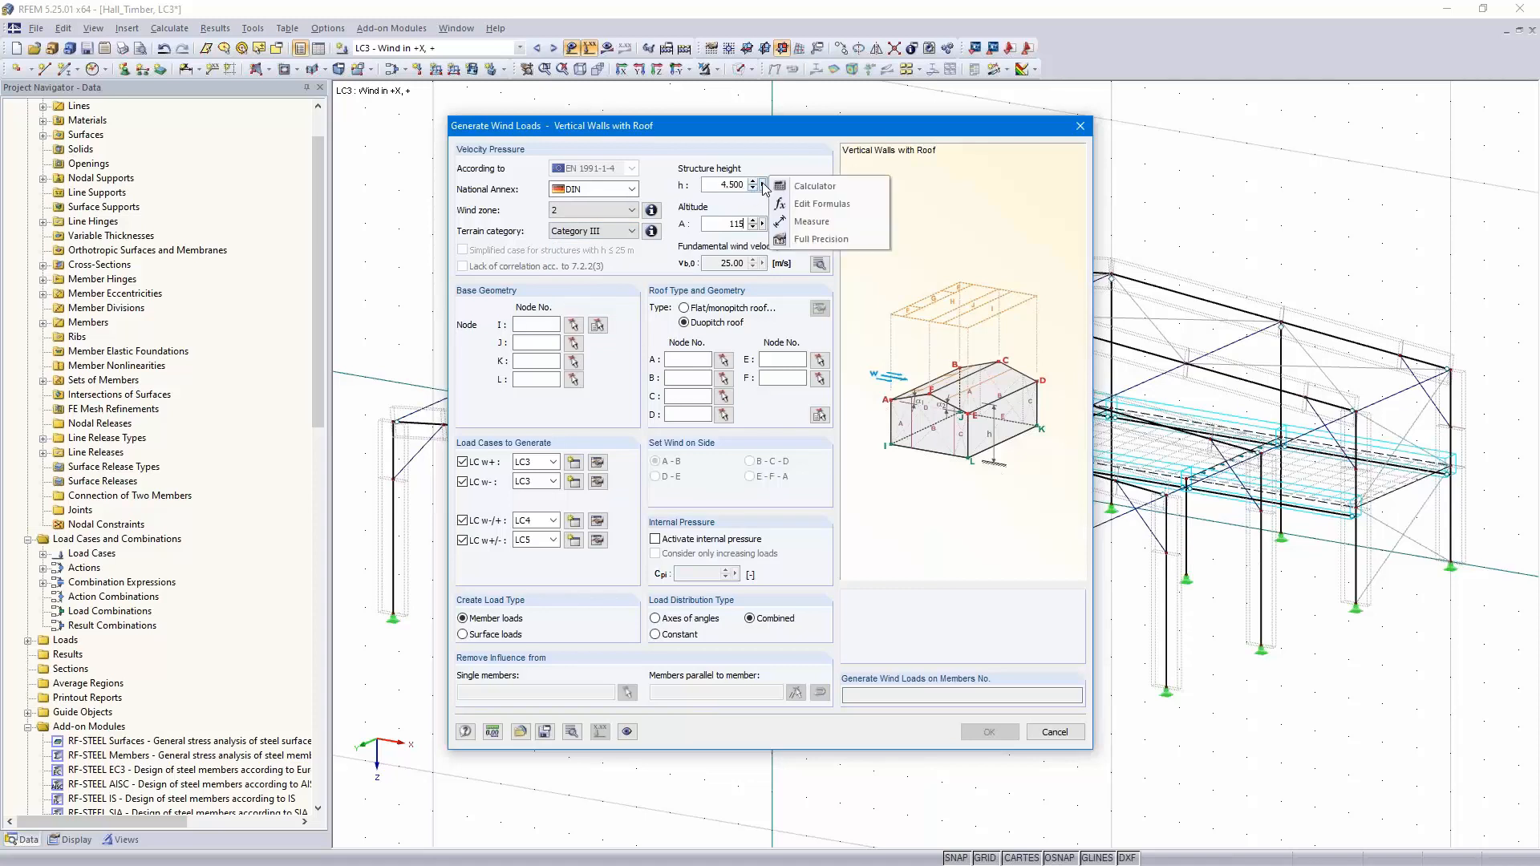
pyautogui.click(814, 227)
pyautogui.click(732, 673)
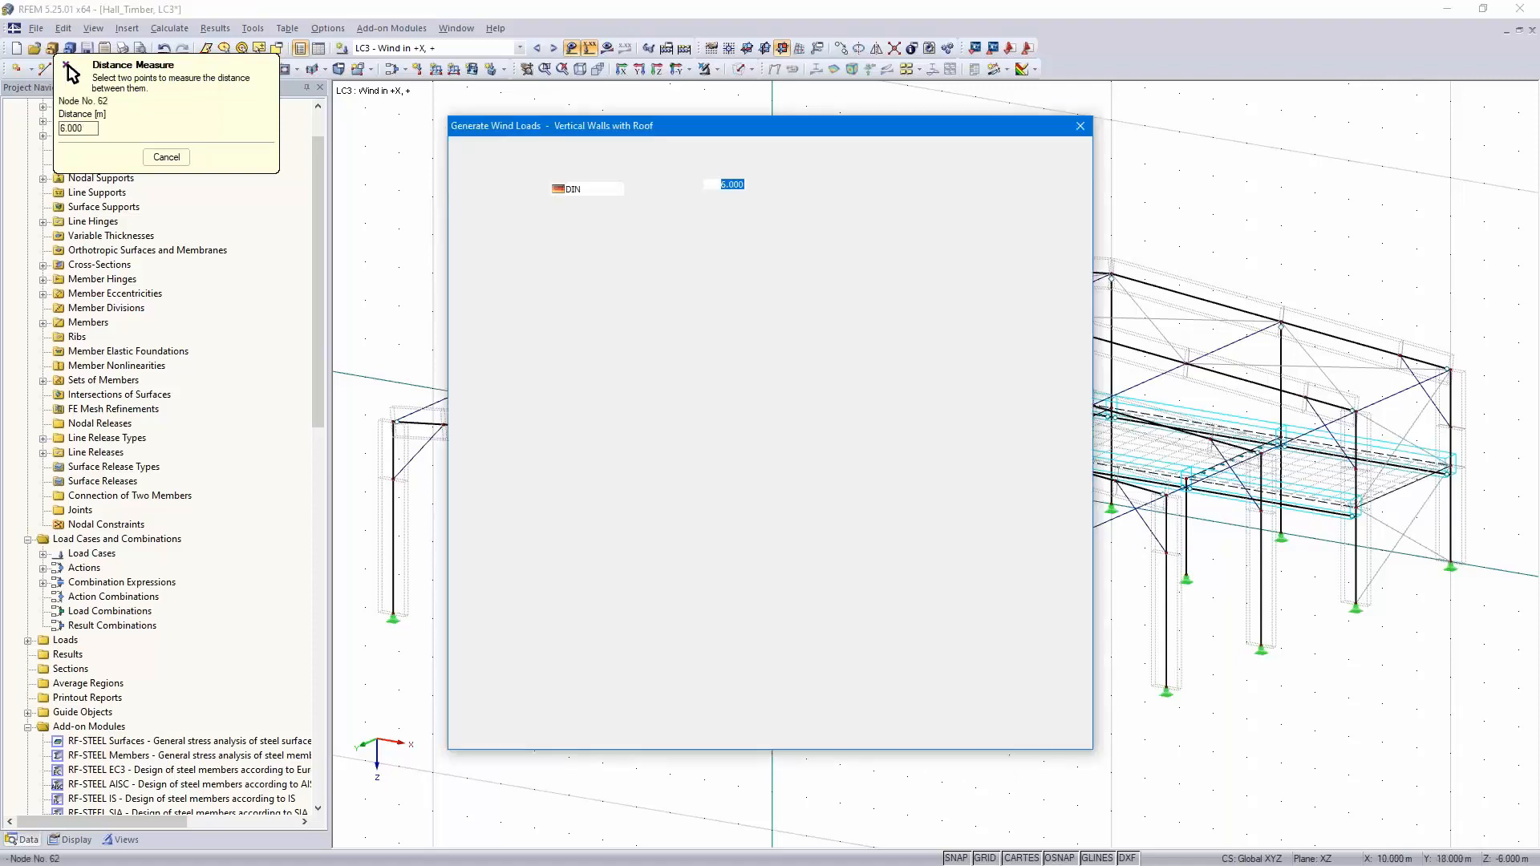
pyautogui.click(732, 442)
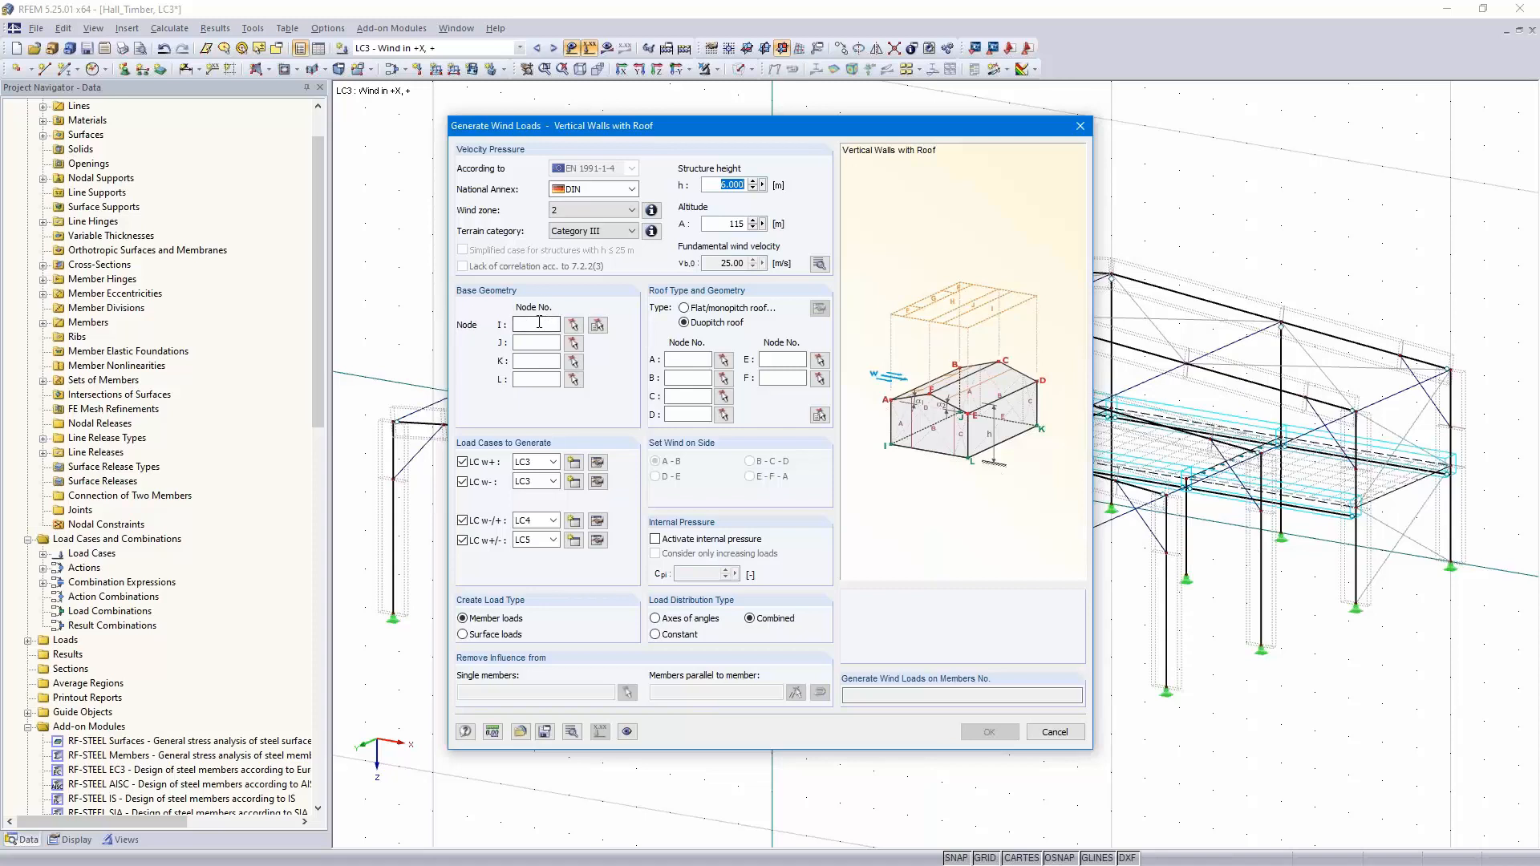
# Define the base geometry by picking the hall's four base corner nodes 59, 1, 7 and 66 in the model
pyautogui.click(599, 327)
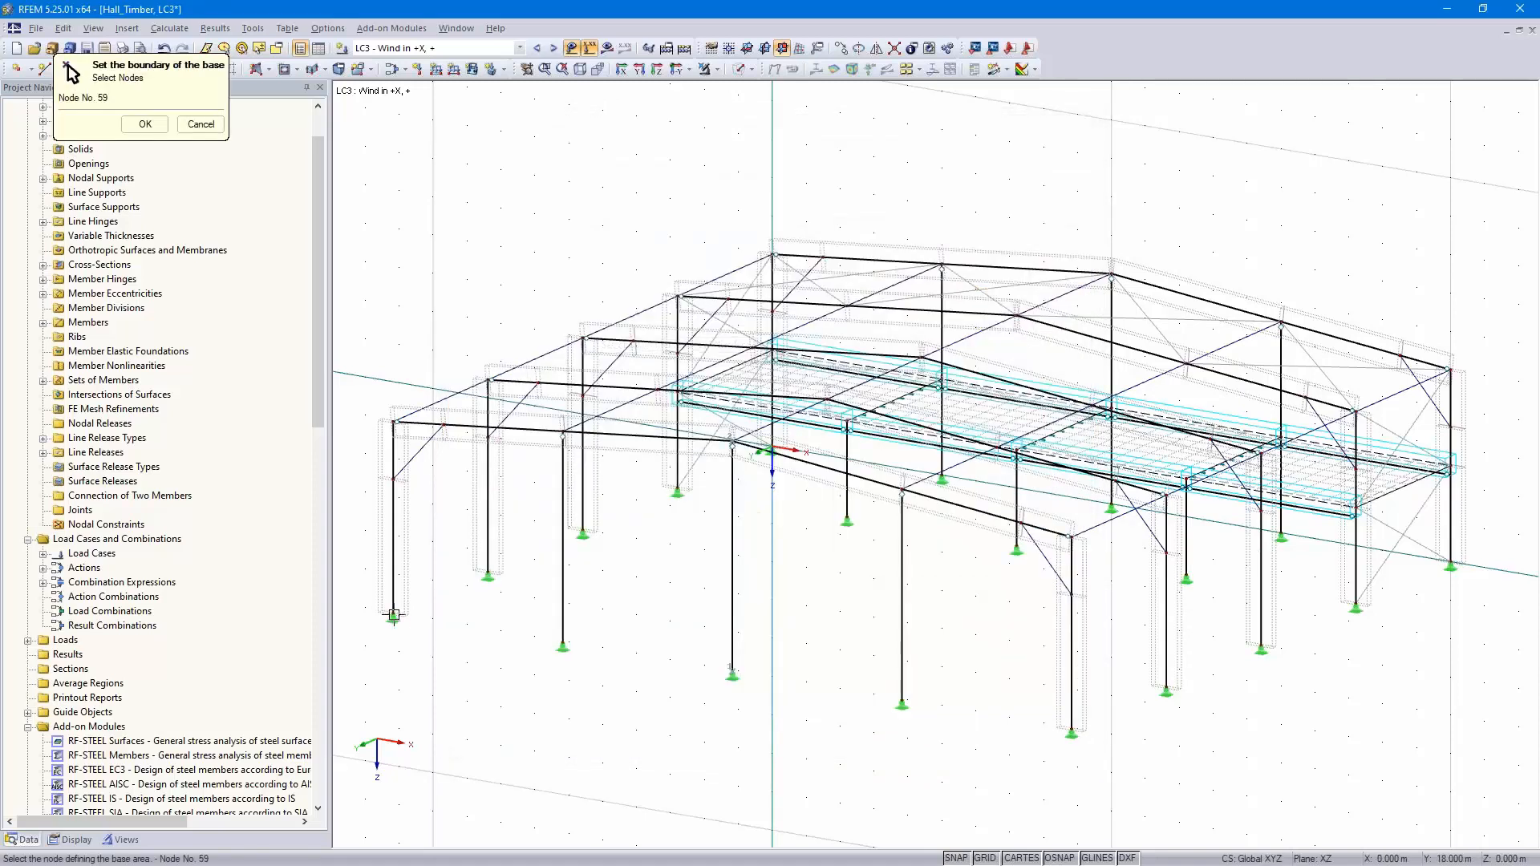
pyautogui.moveTo(798, 588); pyautogui.dragTo(804, 542, button='middle')
pyautogui.scroll(-1, 806, 543)
pyautogui.click(766, 498)
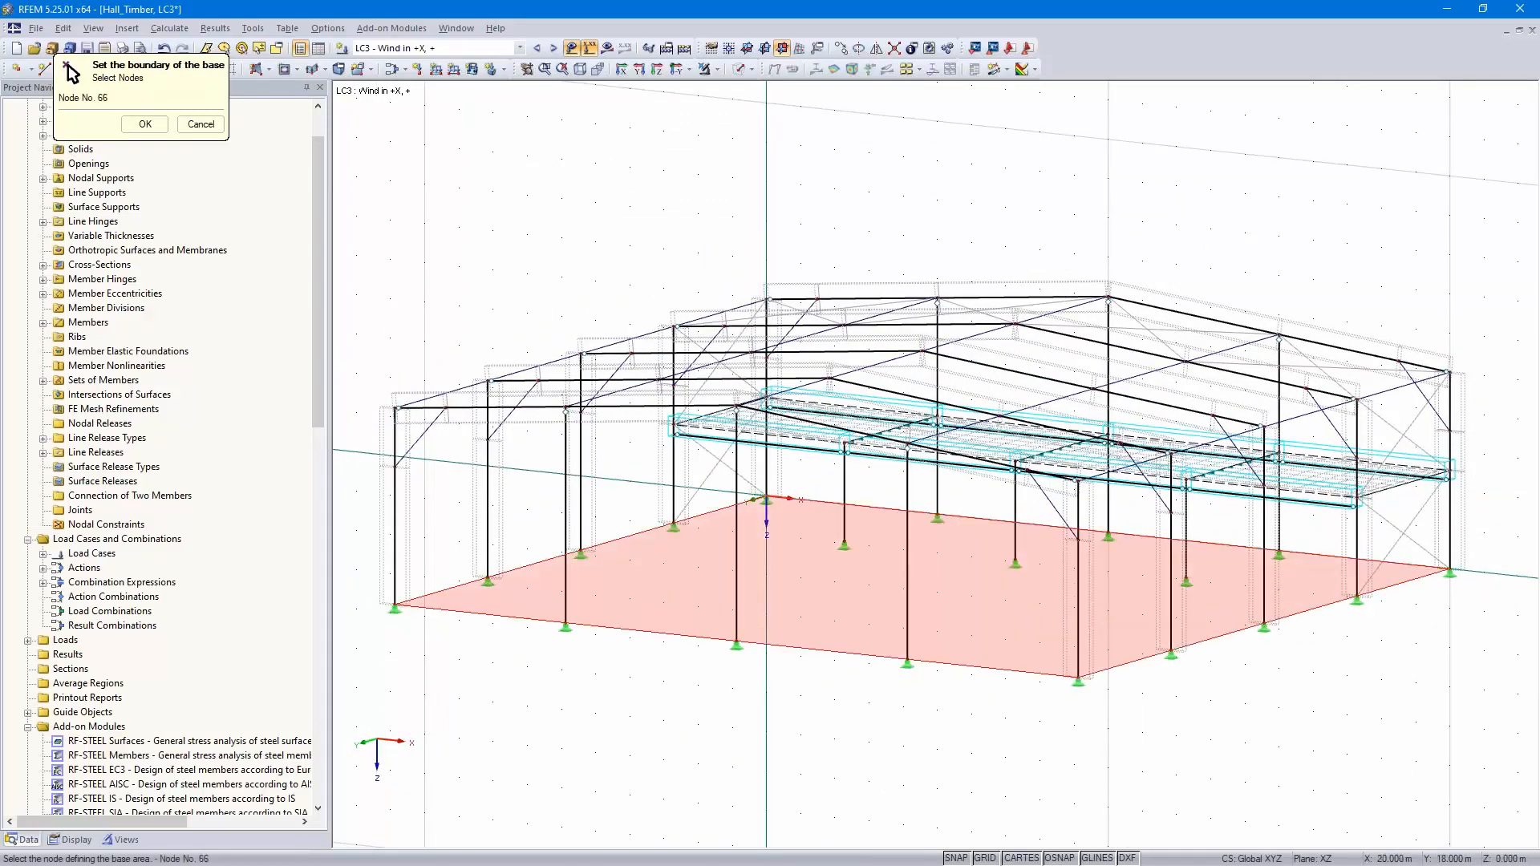
pyautogui.click(1451, 571)
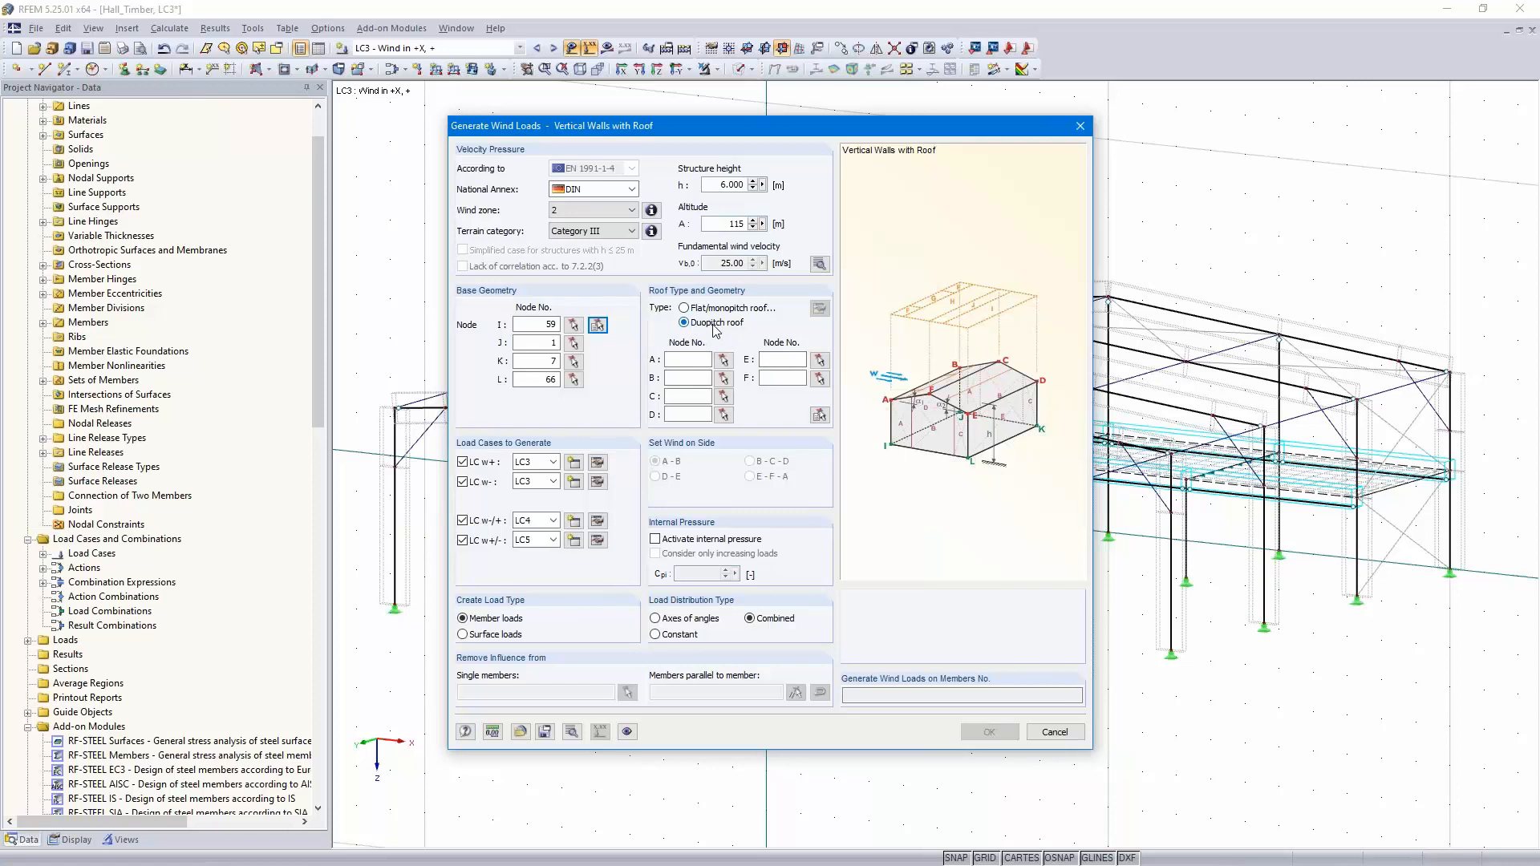
# Define the duopitch roof geometry by picking all corner nodes A to F in the model: 61, 2, 3, 8, 67 and 62
pyautogui.click(819, 416)
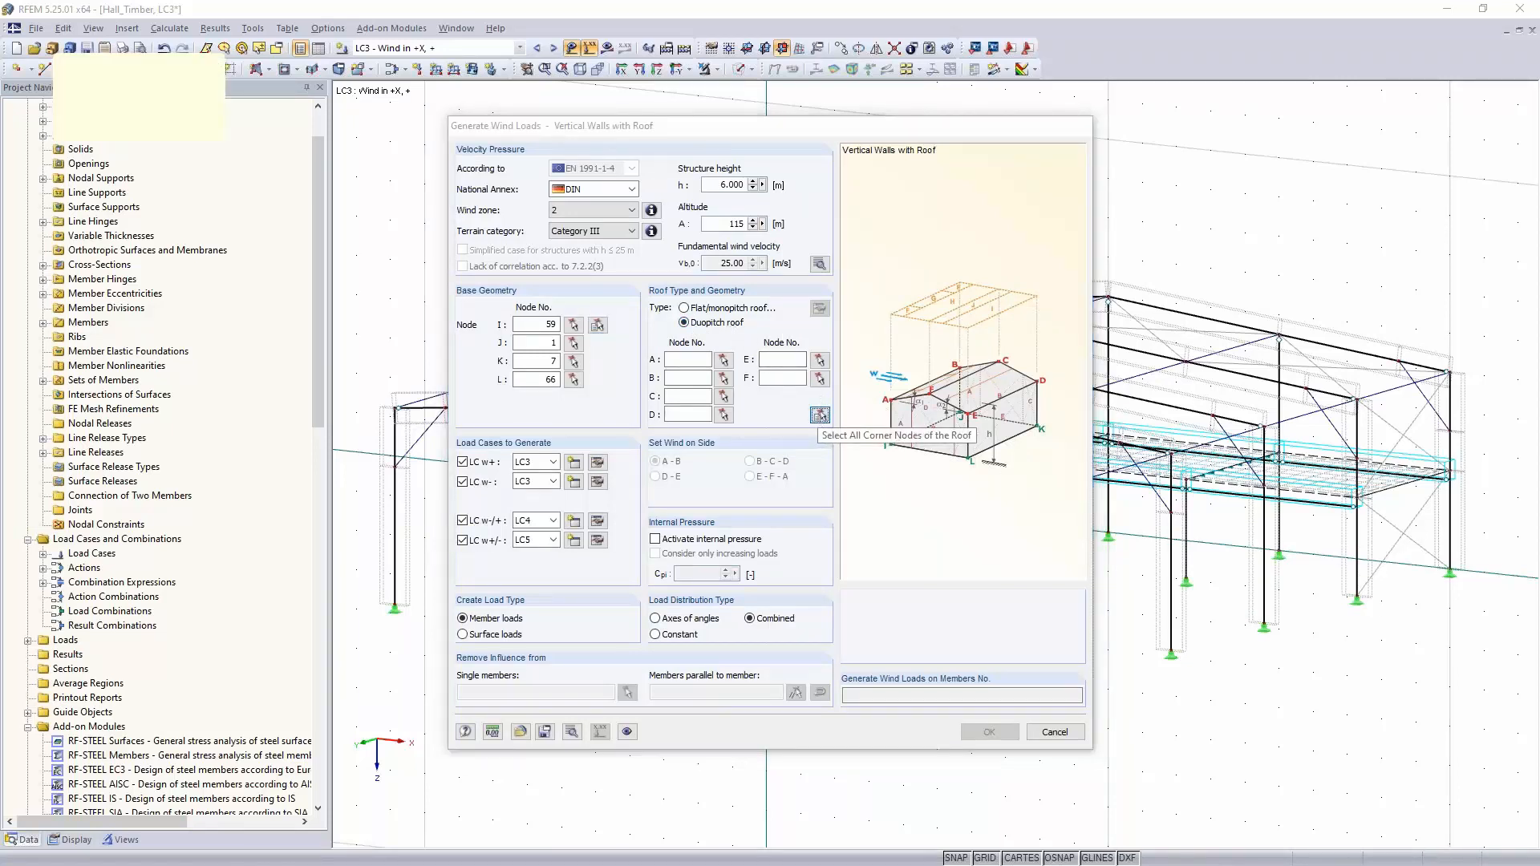
pyautogui.click(394, 407)
pyautogui.click(769, 299)
pyautogui.click(1110, 300)
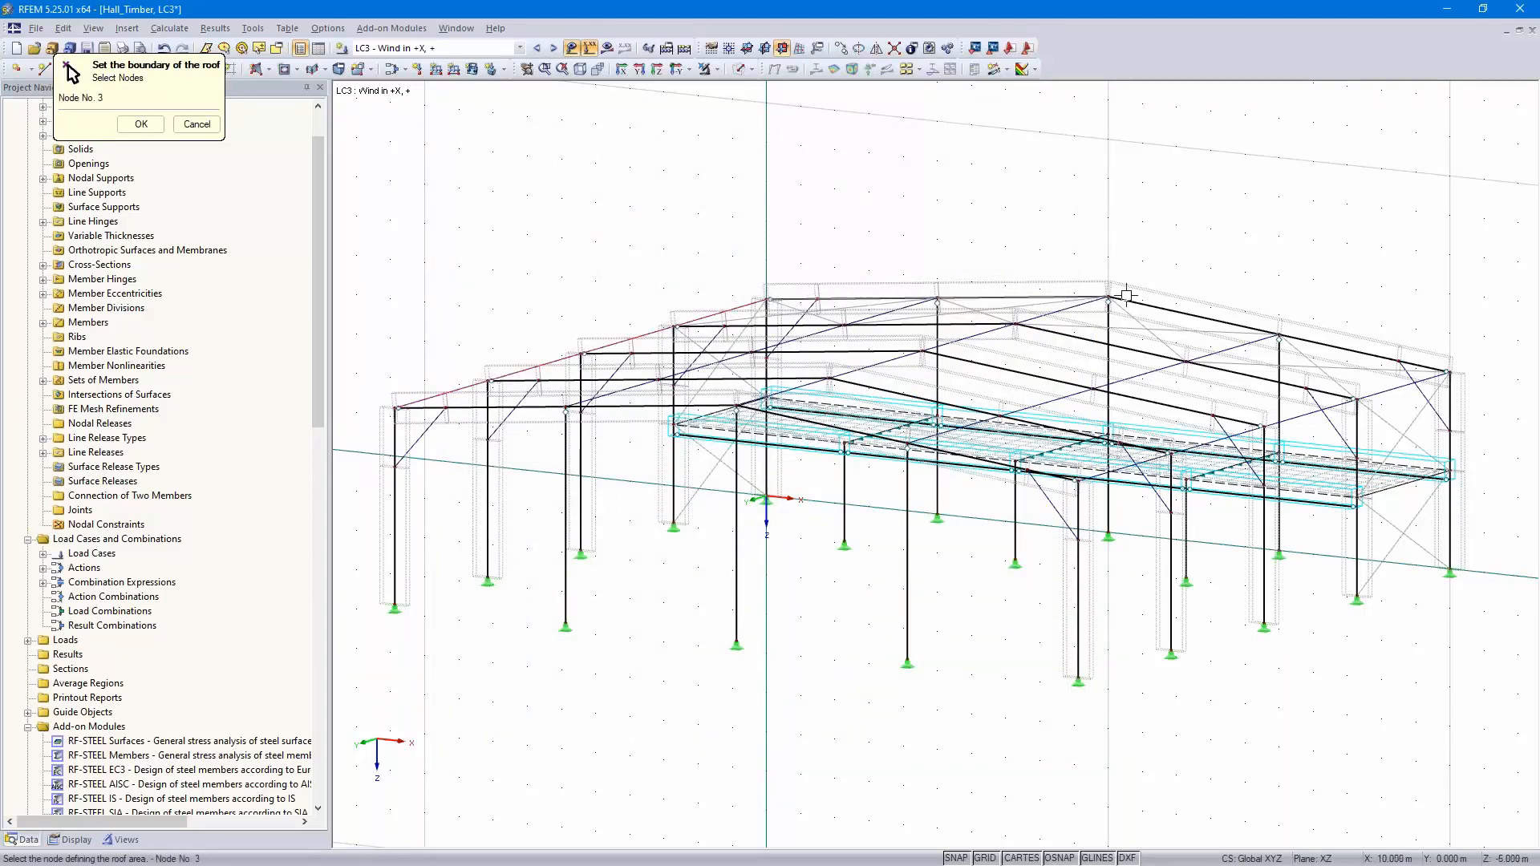
pyautogui.click(1438, 373)
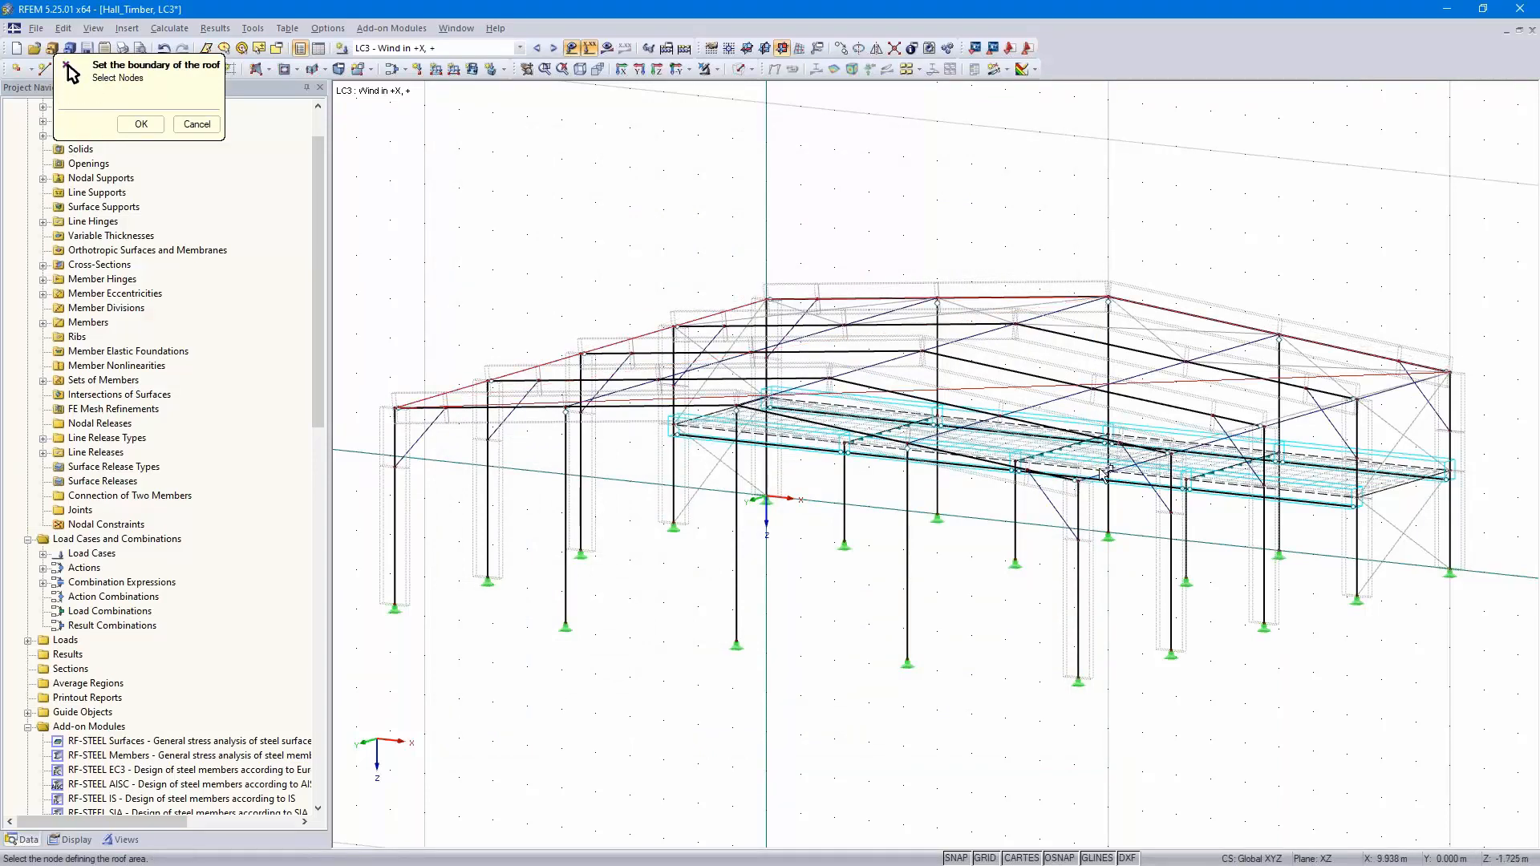
pyautogui.click(1032, 466)
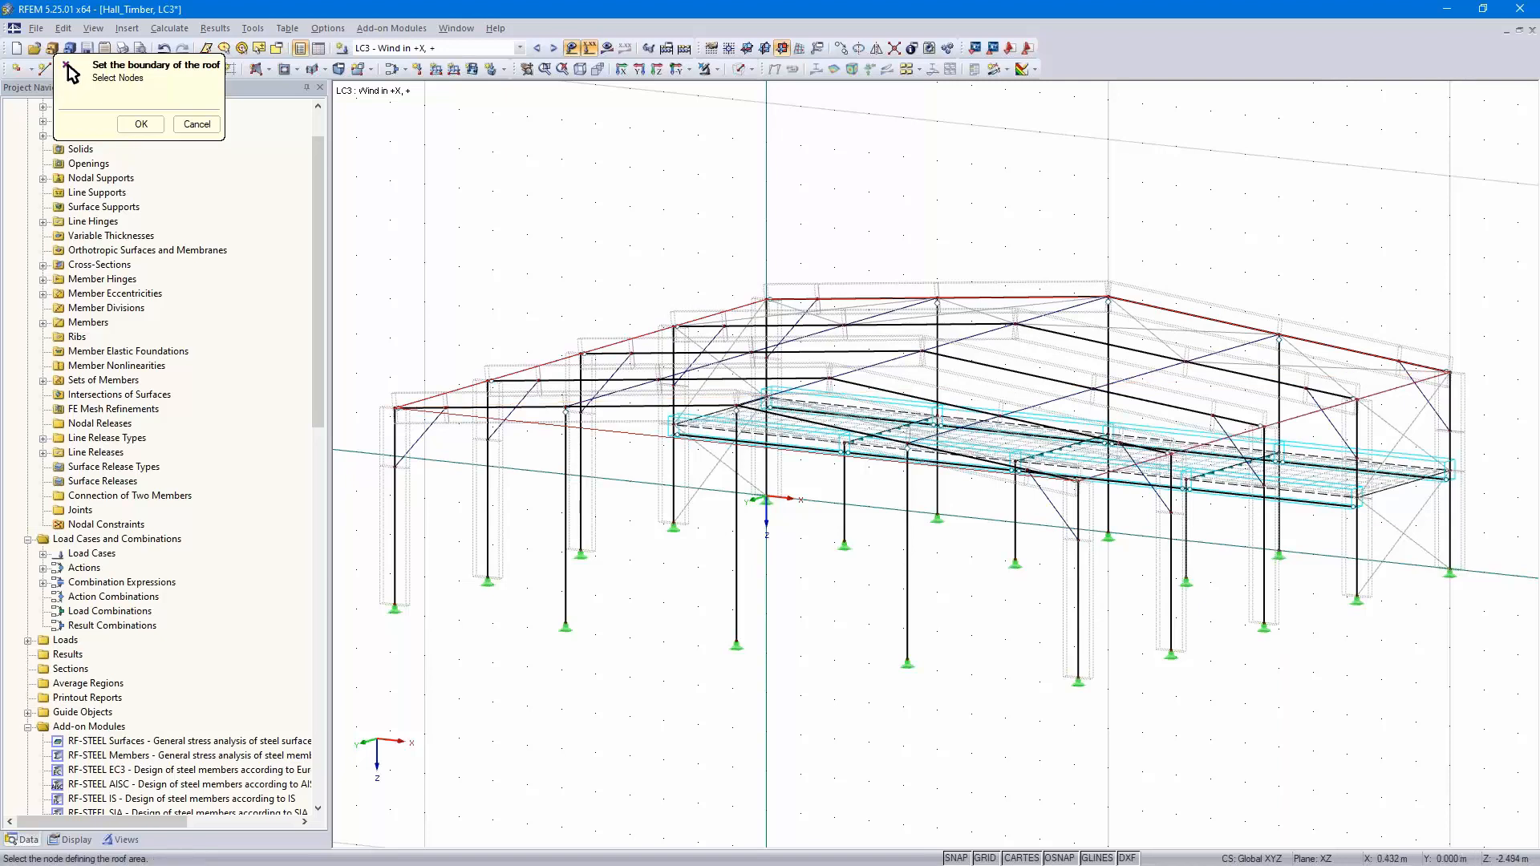
pyautogui.click(737, 409)
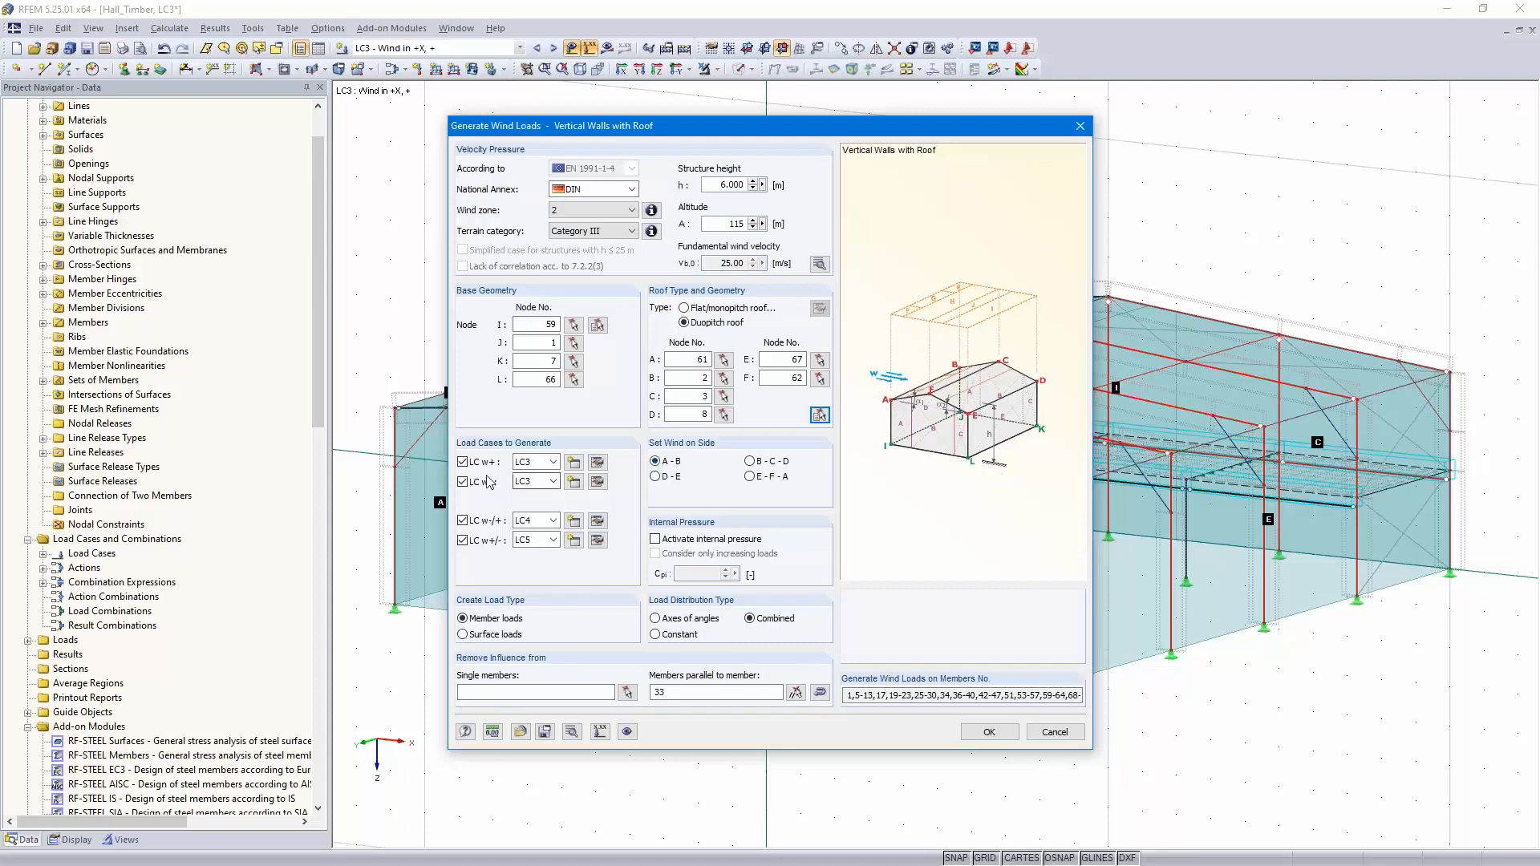
# Assign the generated wind loads to load cases: w+ to LC3, w- to LC4, w-/+ to LC5 and w+/- to LC6
pyautogui.click(553, 463)
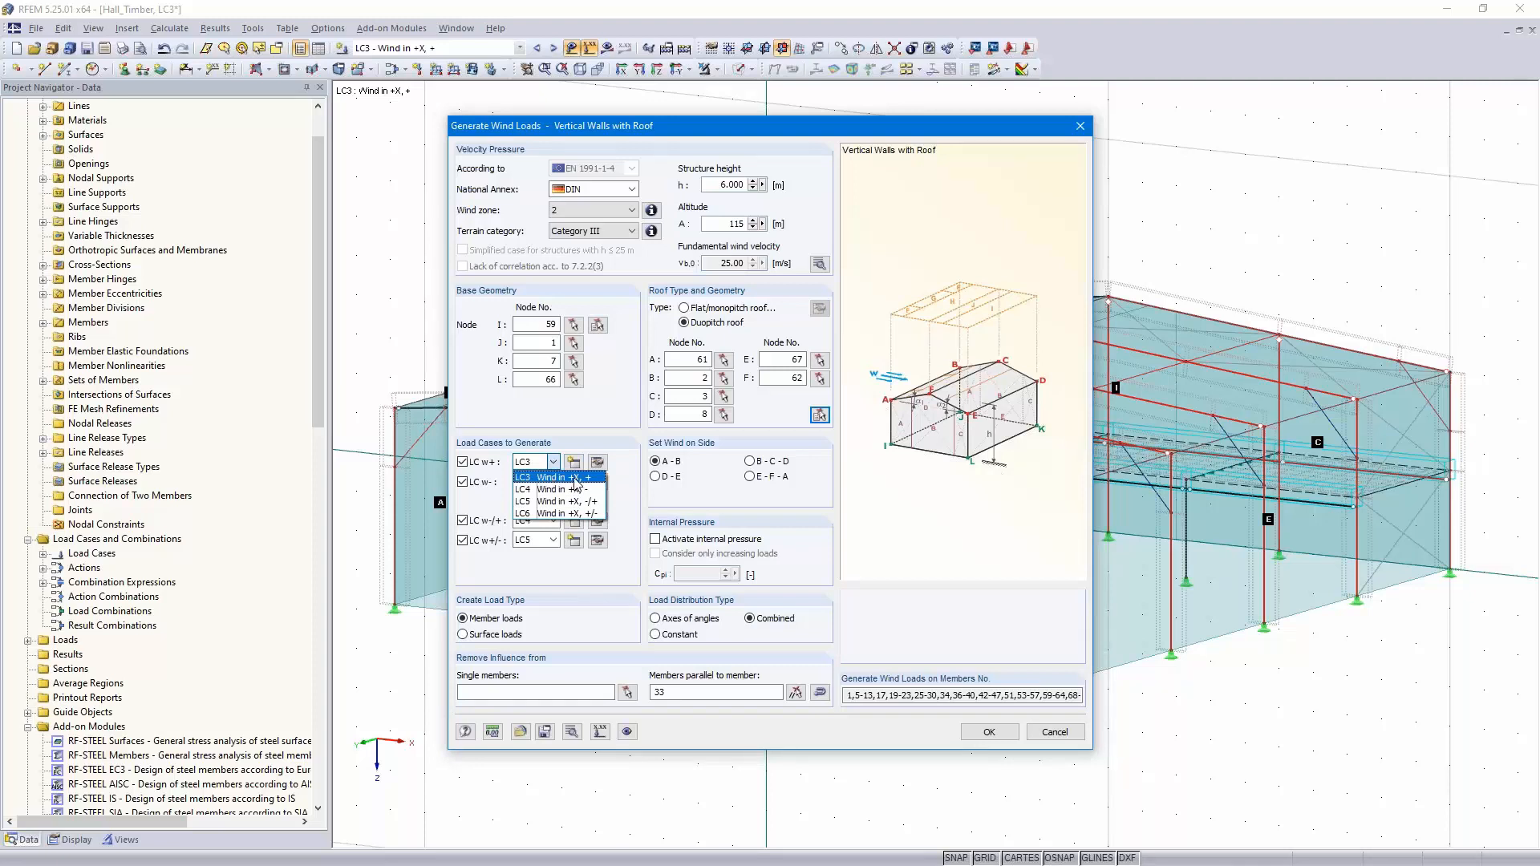
pyautogui.click(575, 479)
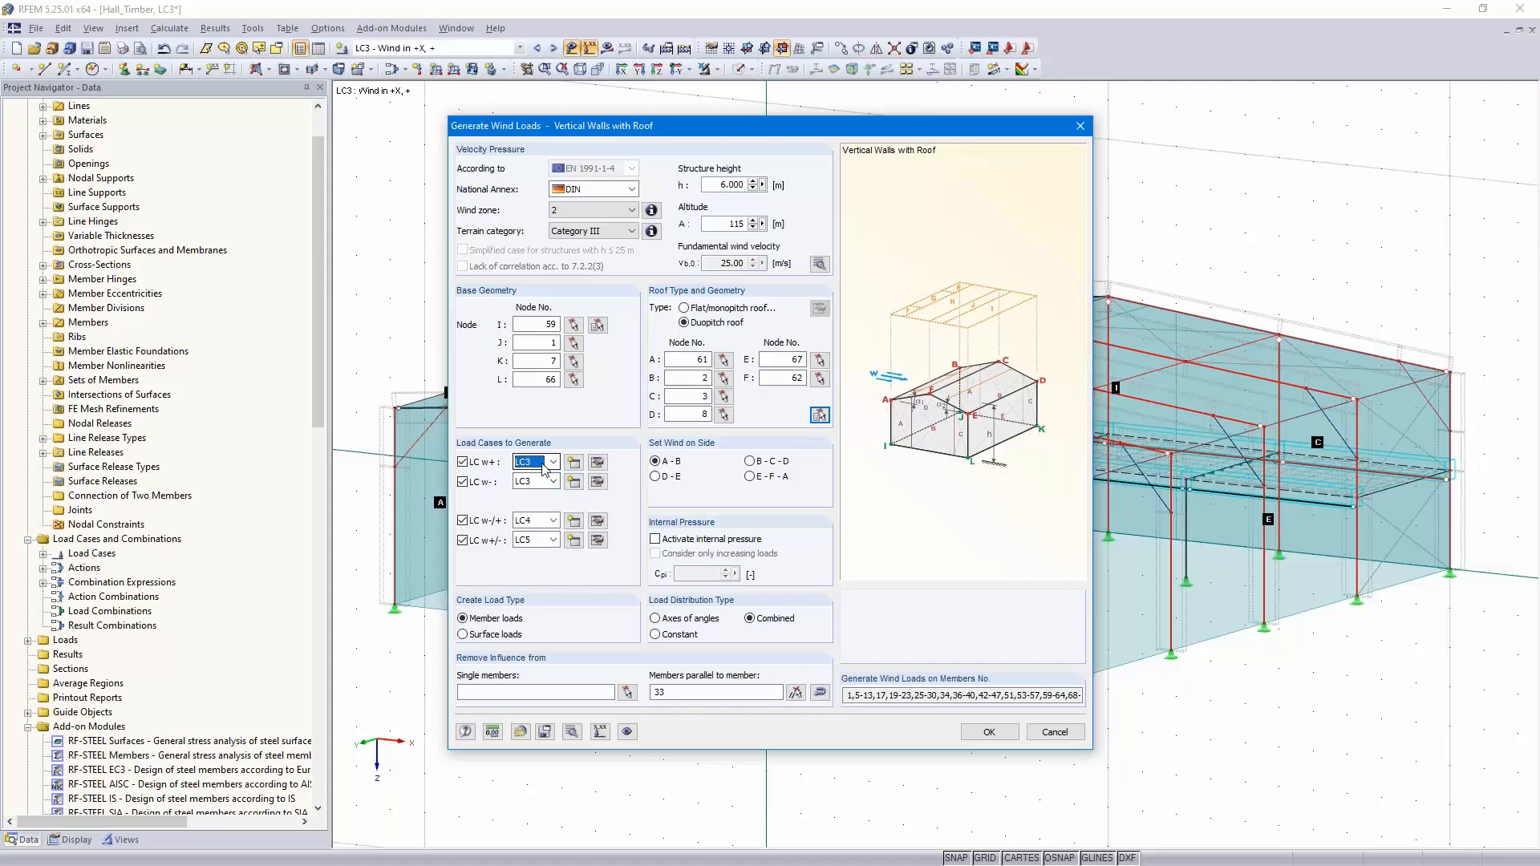
pyautogui.click(554, 481)
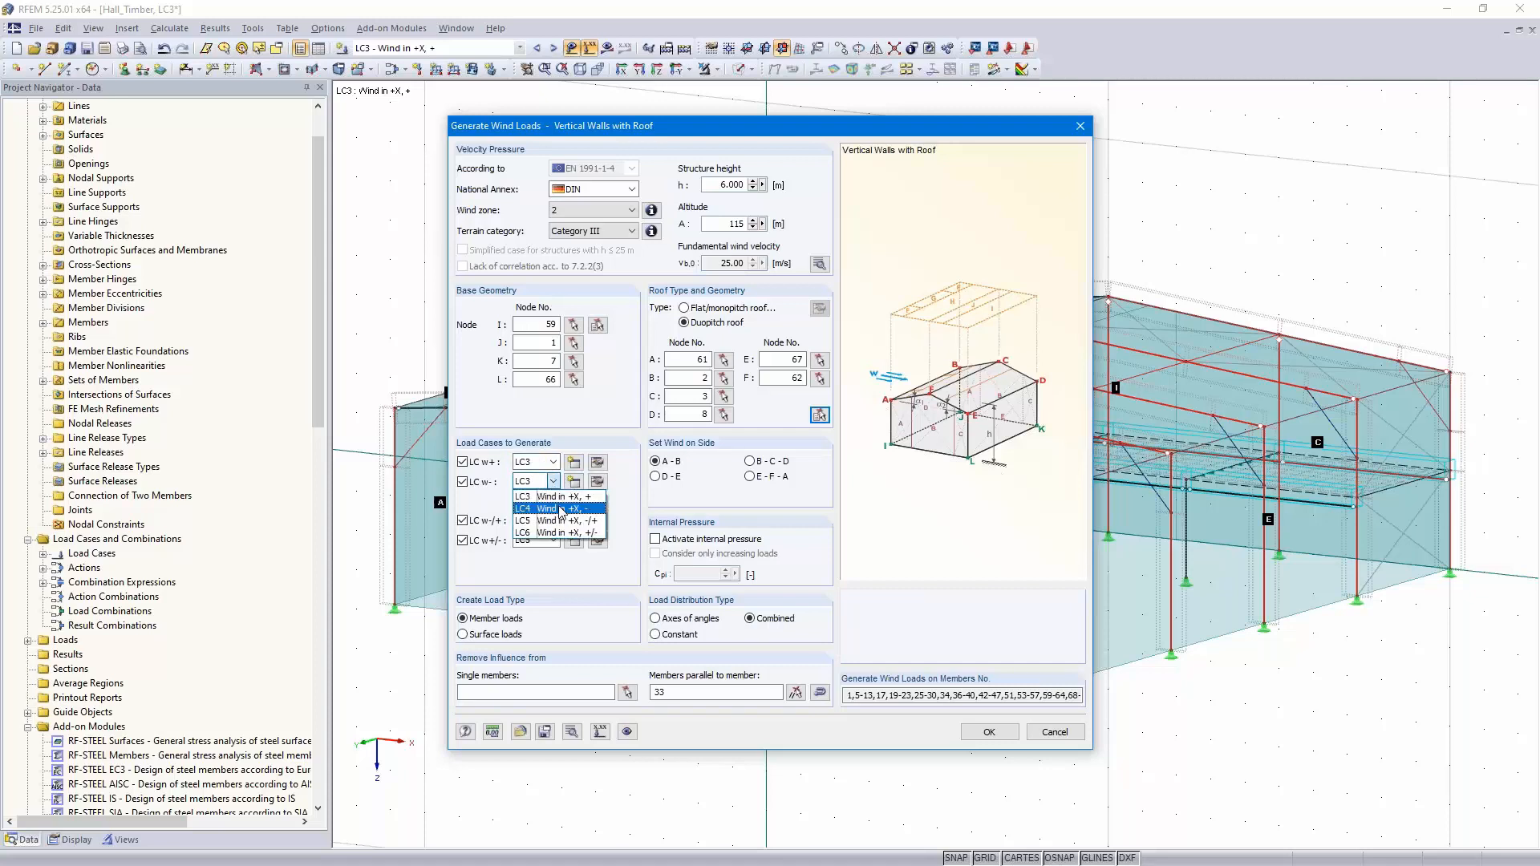
pyautogui.click(561, 510)
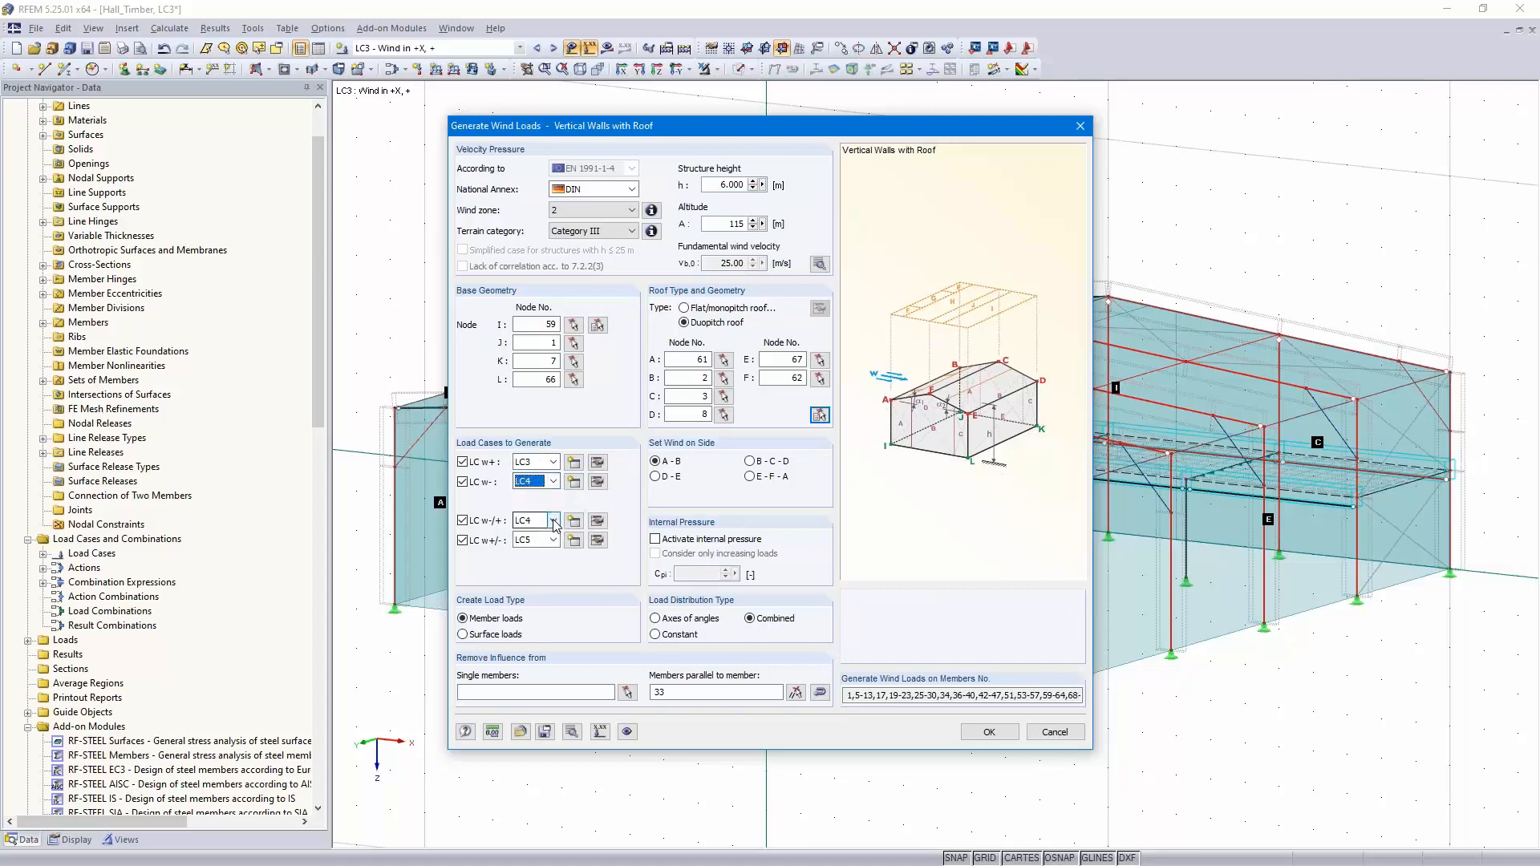
pyautogui.click(554, 521)
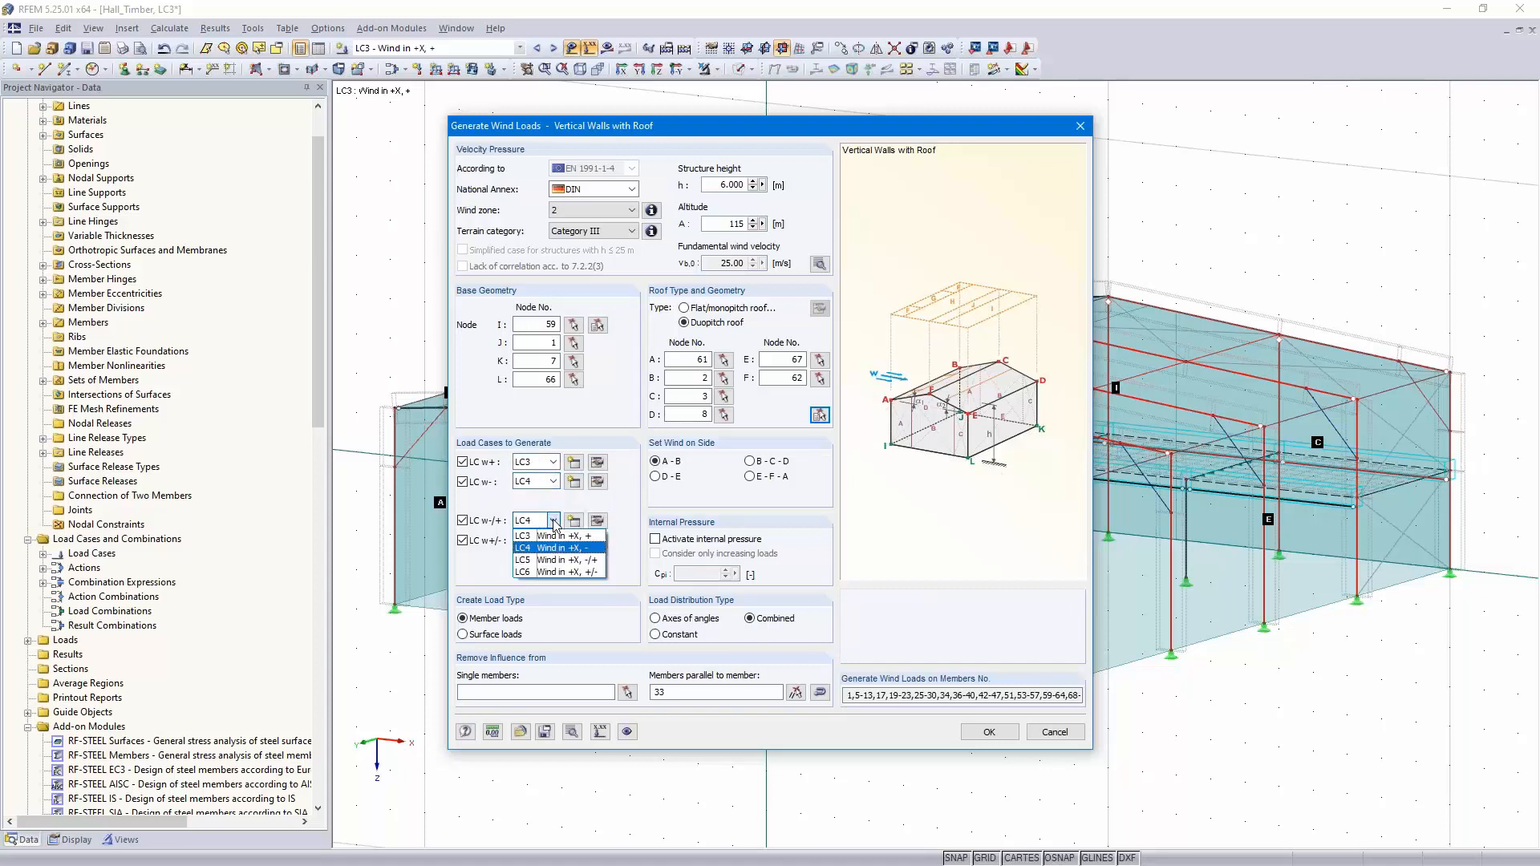
pyautogui.click(552, 561)
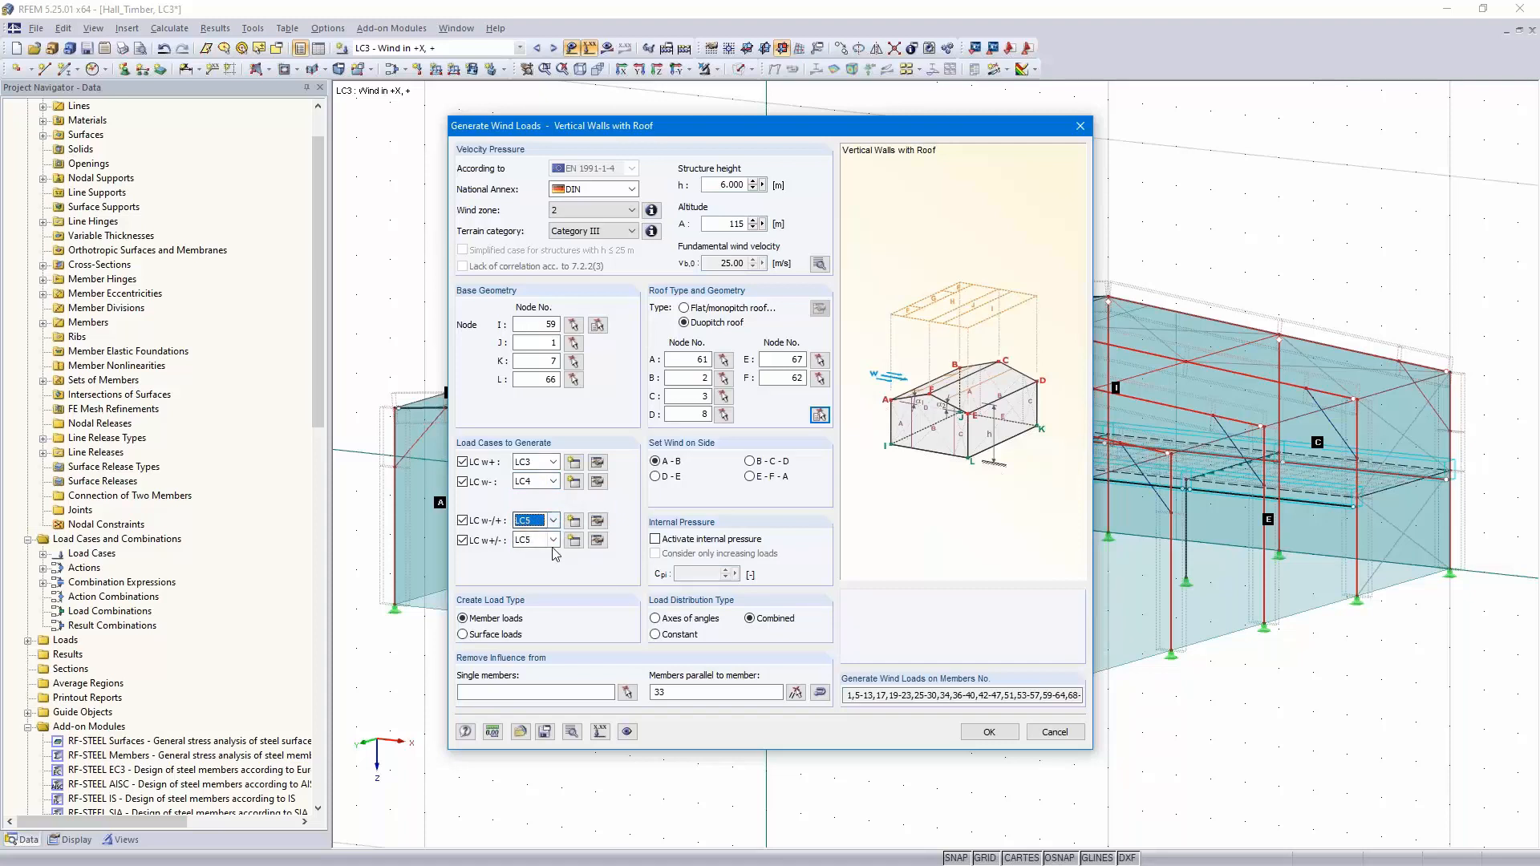
pyautogui.click(553, 540)
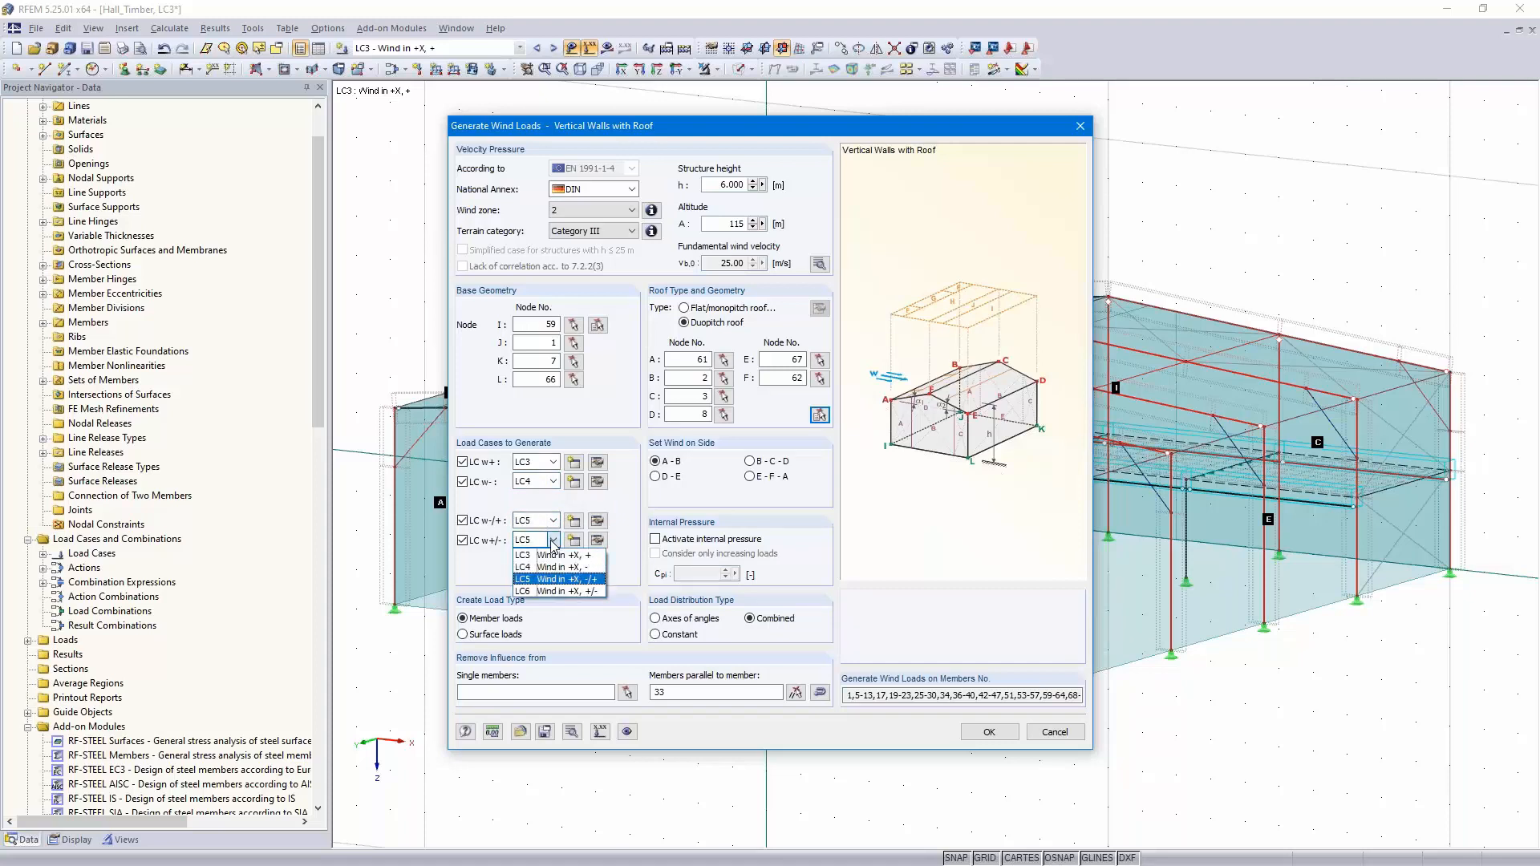
pyautogui.click(566, 592)
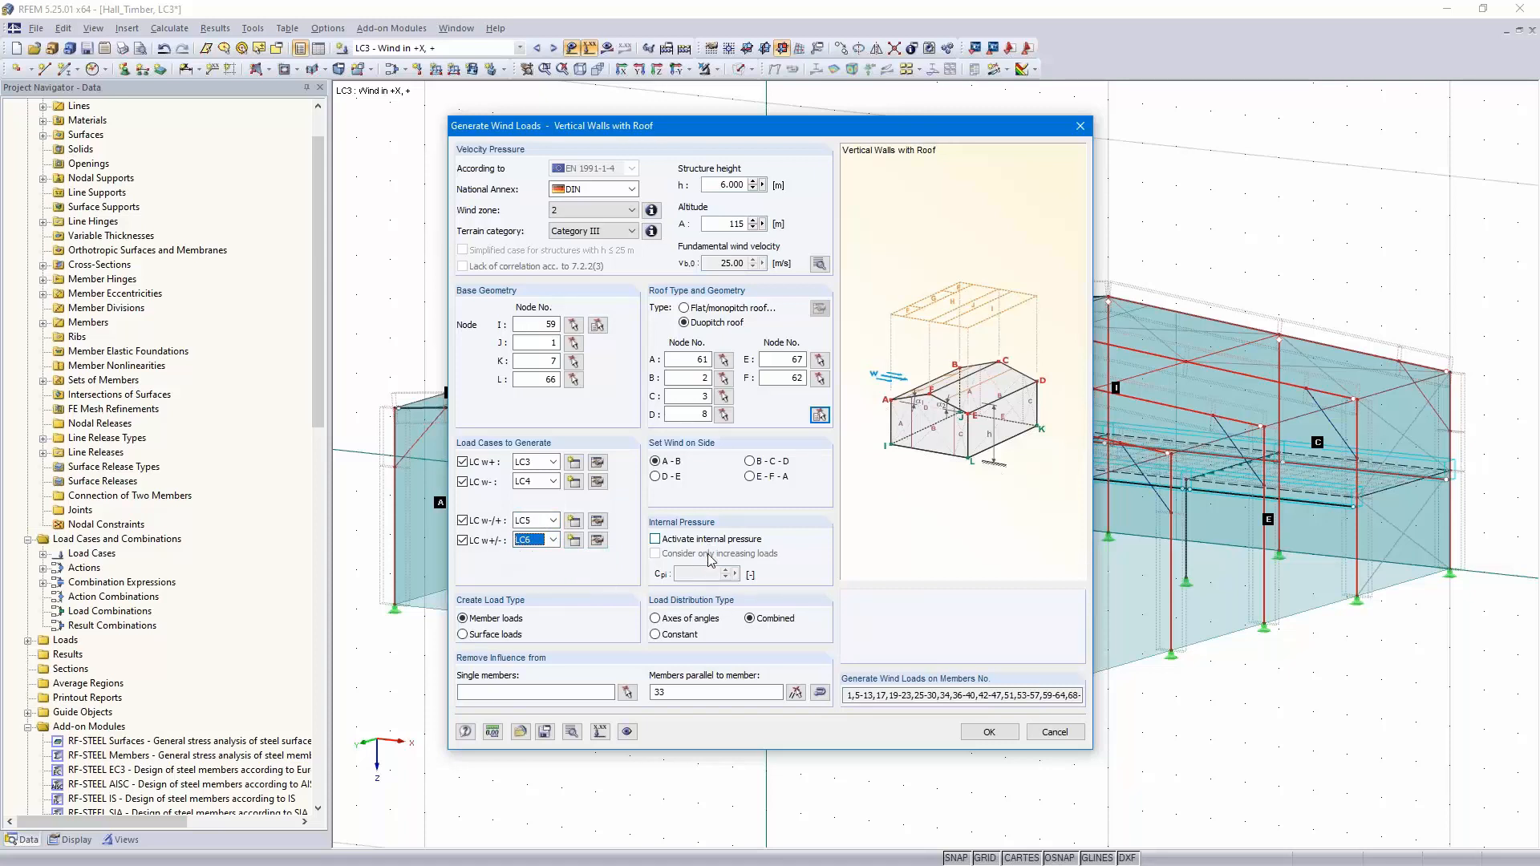
# Replace the parallel-member exclusion with members 69, 75, 80 and 103, picked in the model, to remove their influence on the wind loading
pyautogui.doubleClick(652, 695)
pyautogui.press('BackSpace')
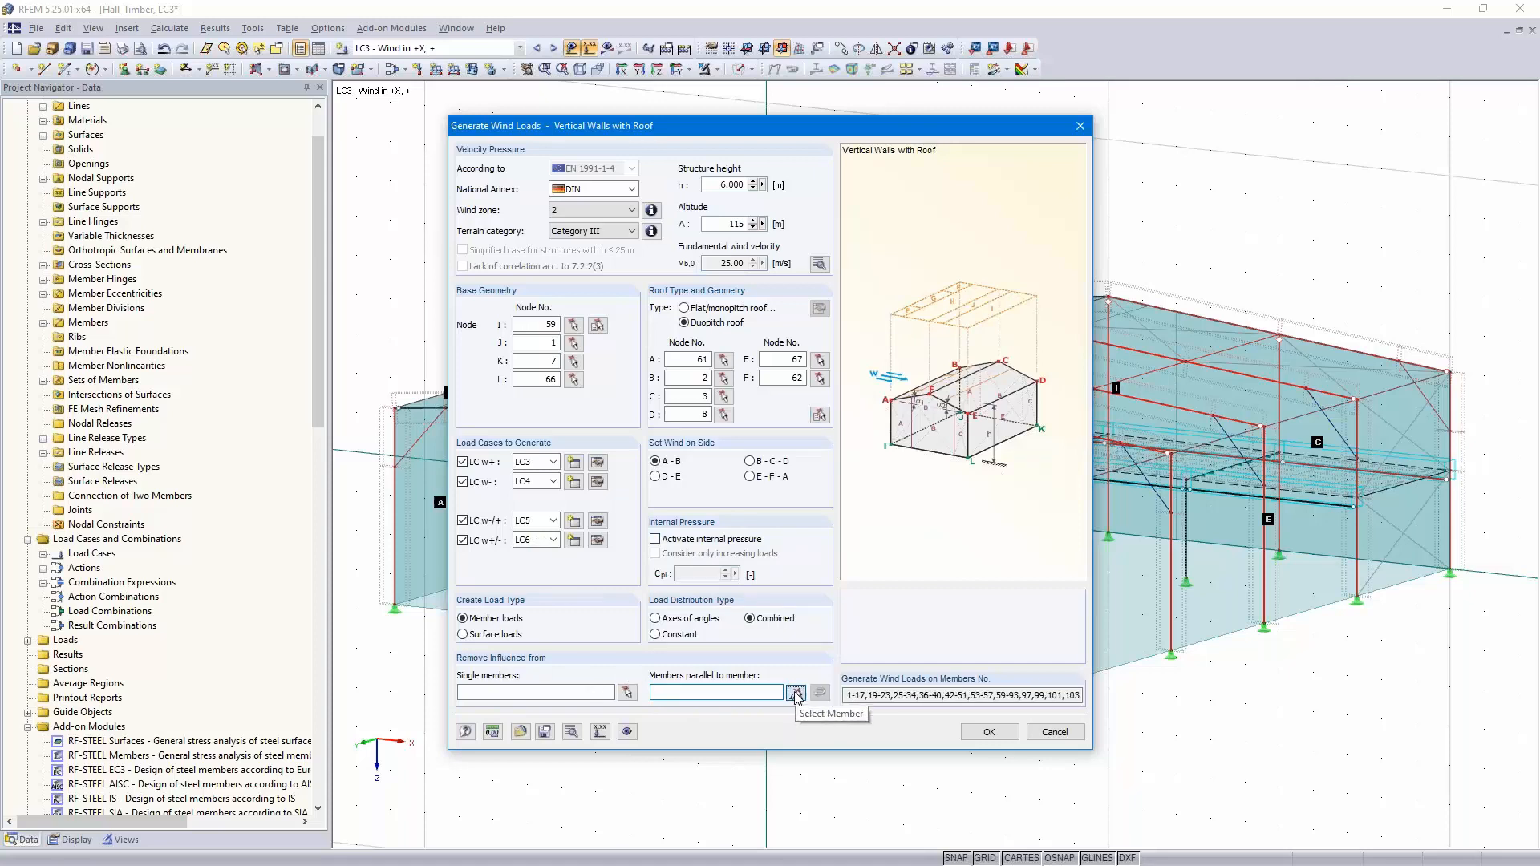
pyautogui.click(796, 695)
pyautogui.click(1121, 467)
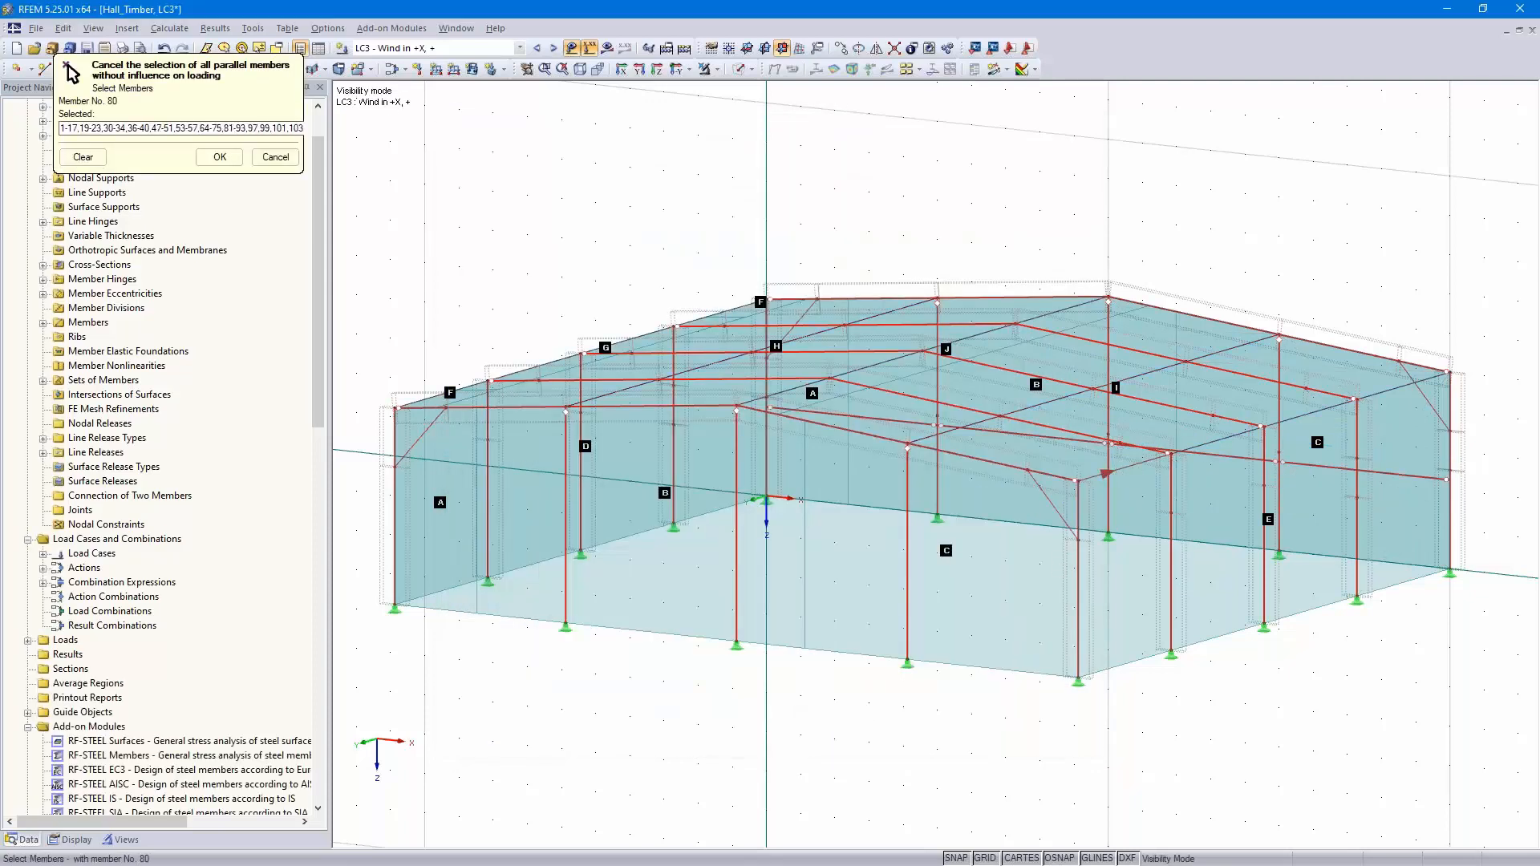
pyautogui.click(1043, 491)
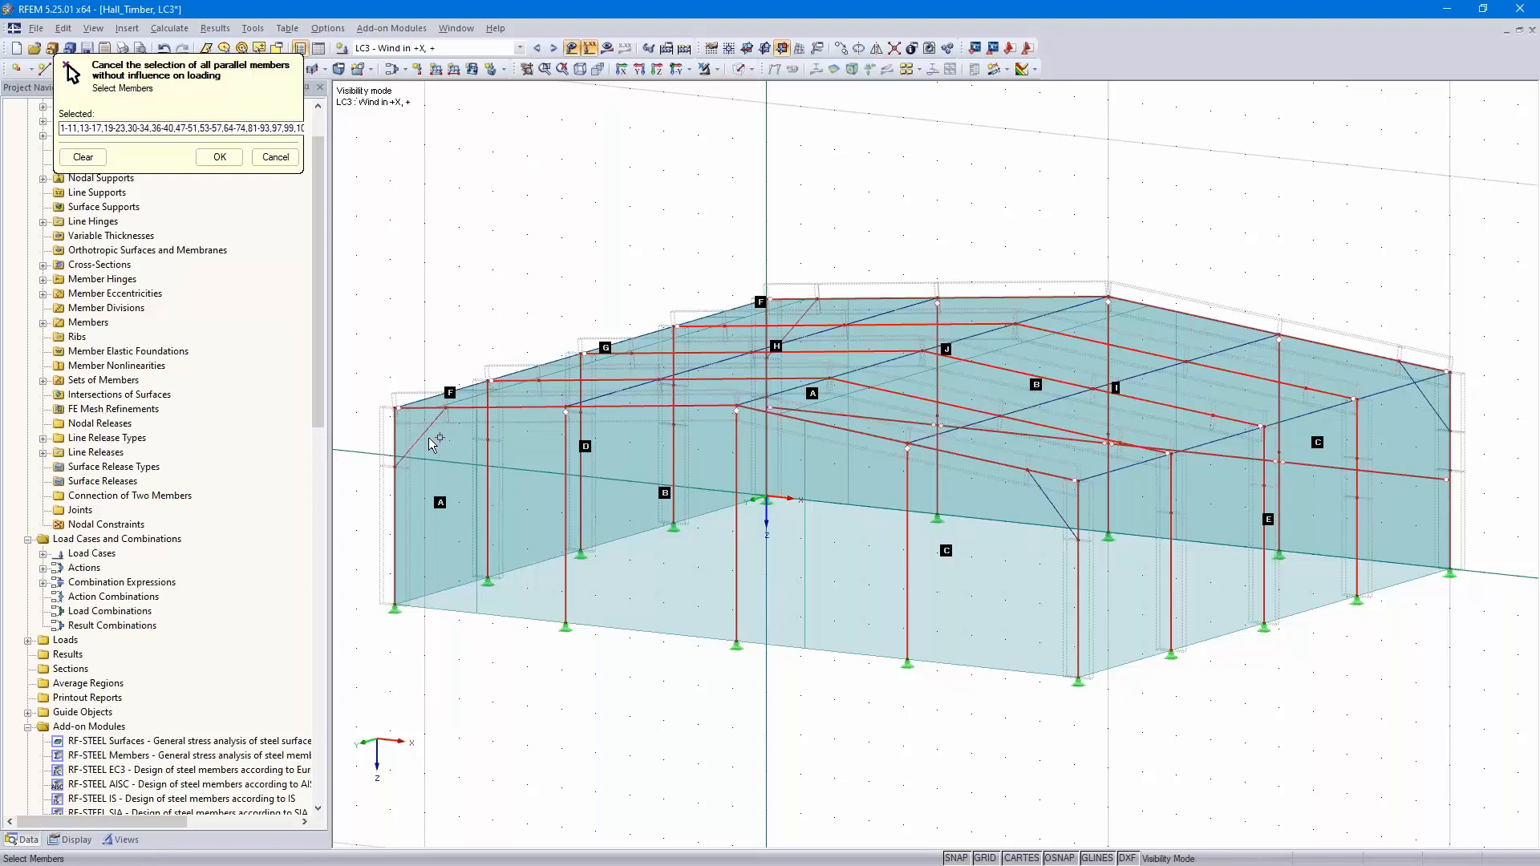
pyautogui.click(407, 451)
pyautogui.keyDown('ctrl'); pyautogui.moveTo(1328, 698); pyautogui.dragTo(729, 616, button='middle'); pyautogui.keyUp('ctrl')
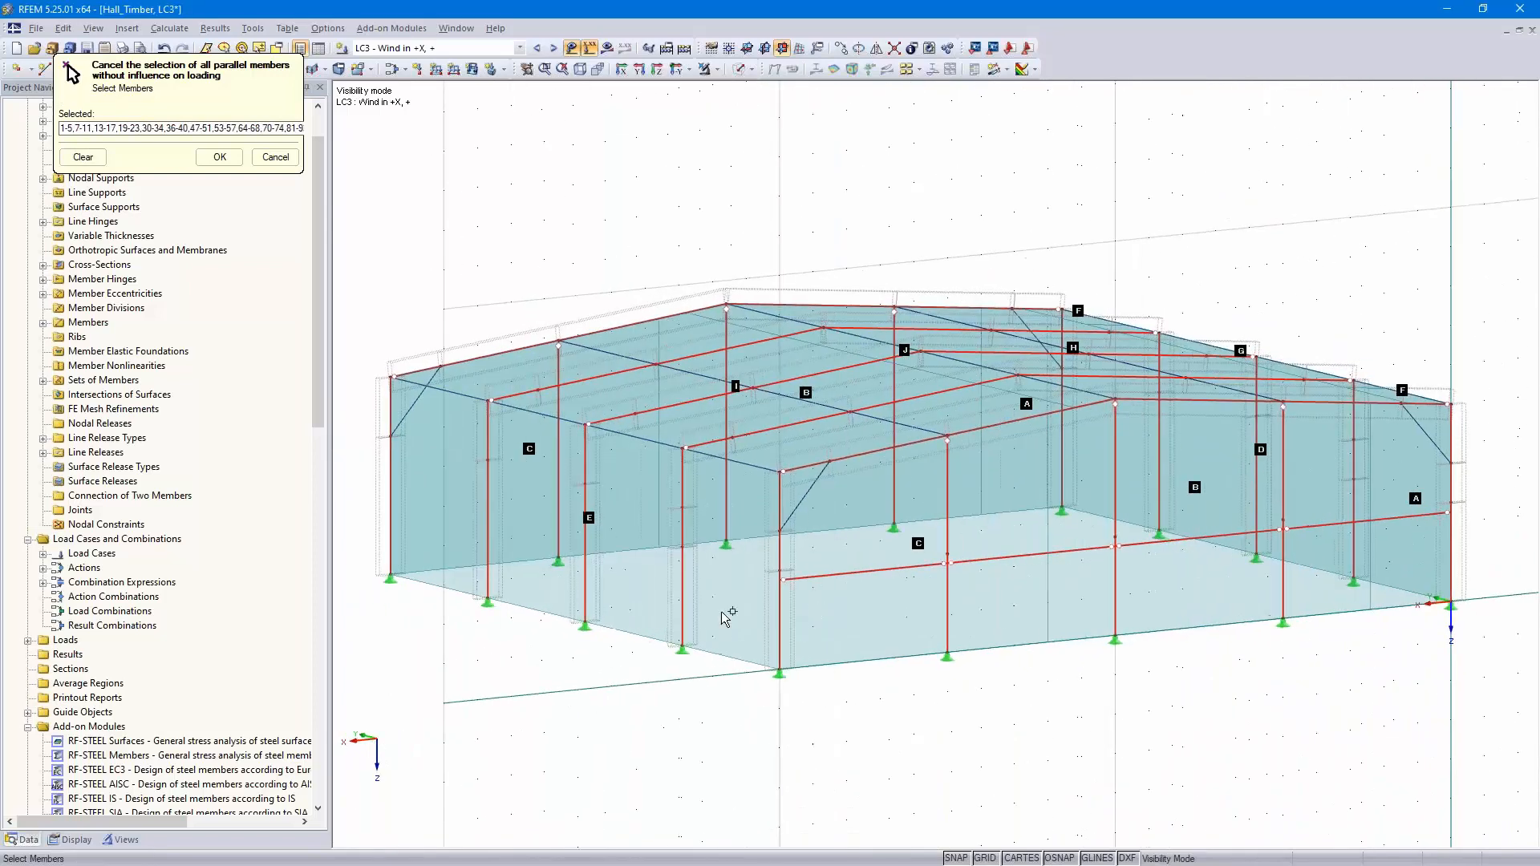
pyautogui.click(855, 577)
pyautogui.keyDown('ctrl'); pyautogui.moveTo(560, 765); pyautogui.dragTo(1292, 802, button='middle'); pyautogui.keyUp('ctrl')
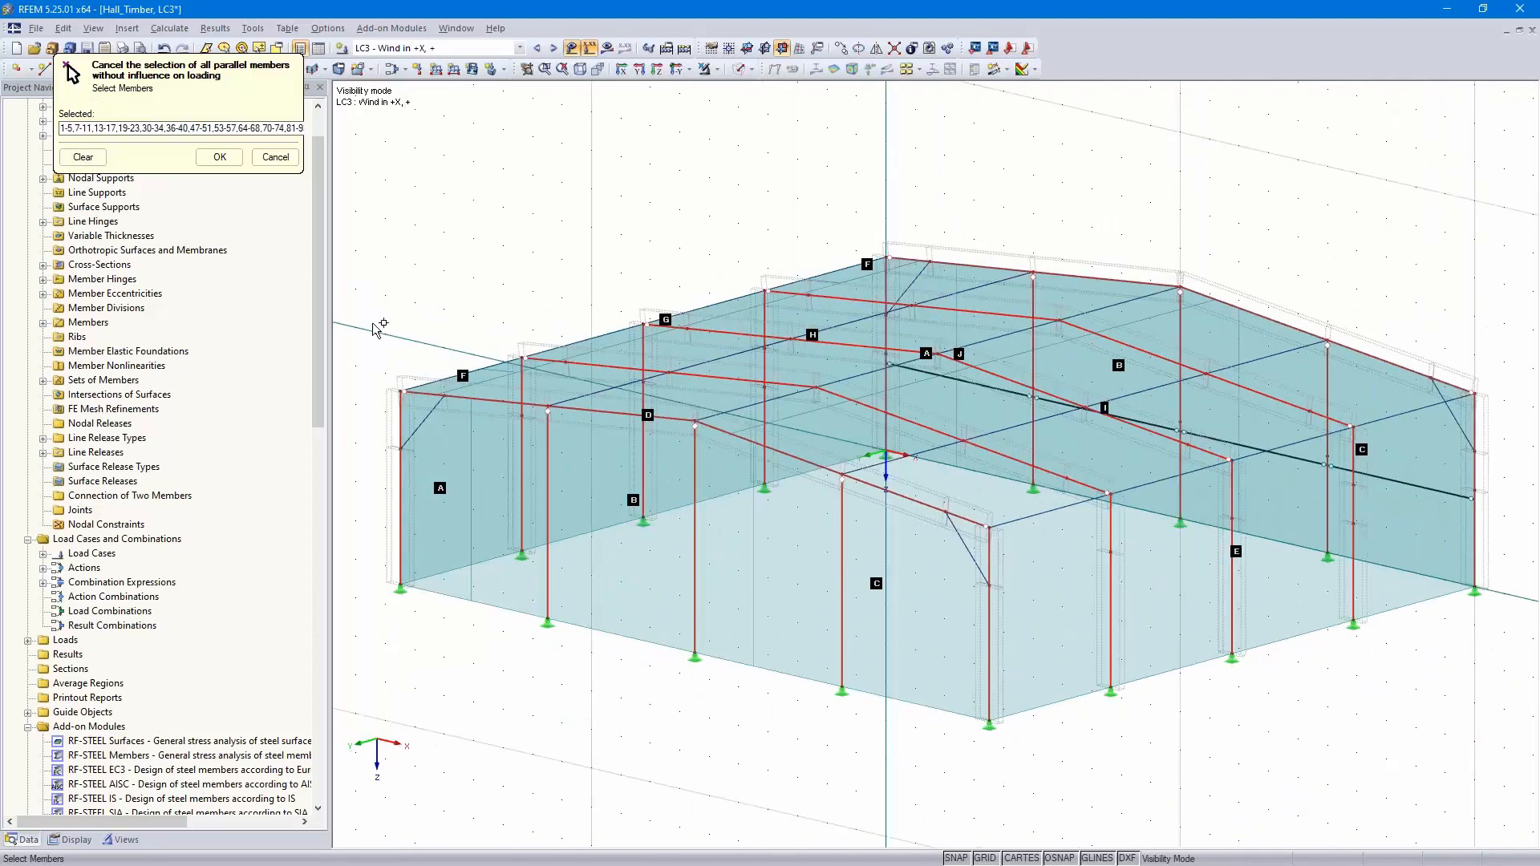
pyautogui.click(219, 156)
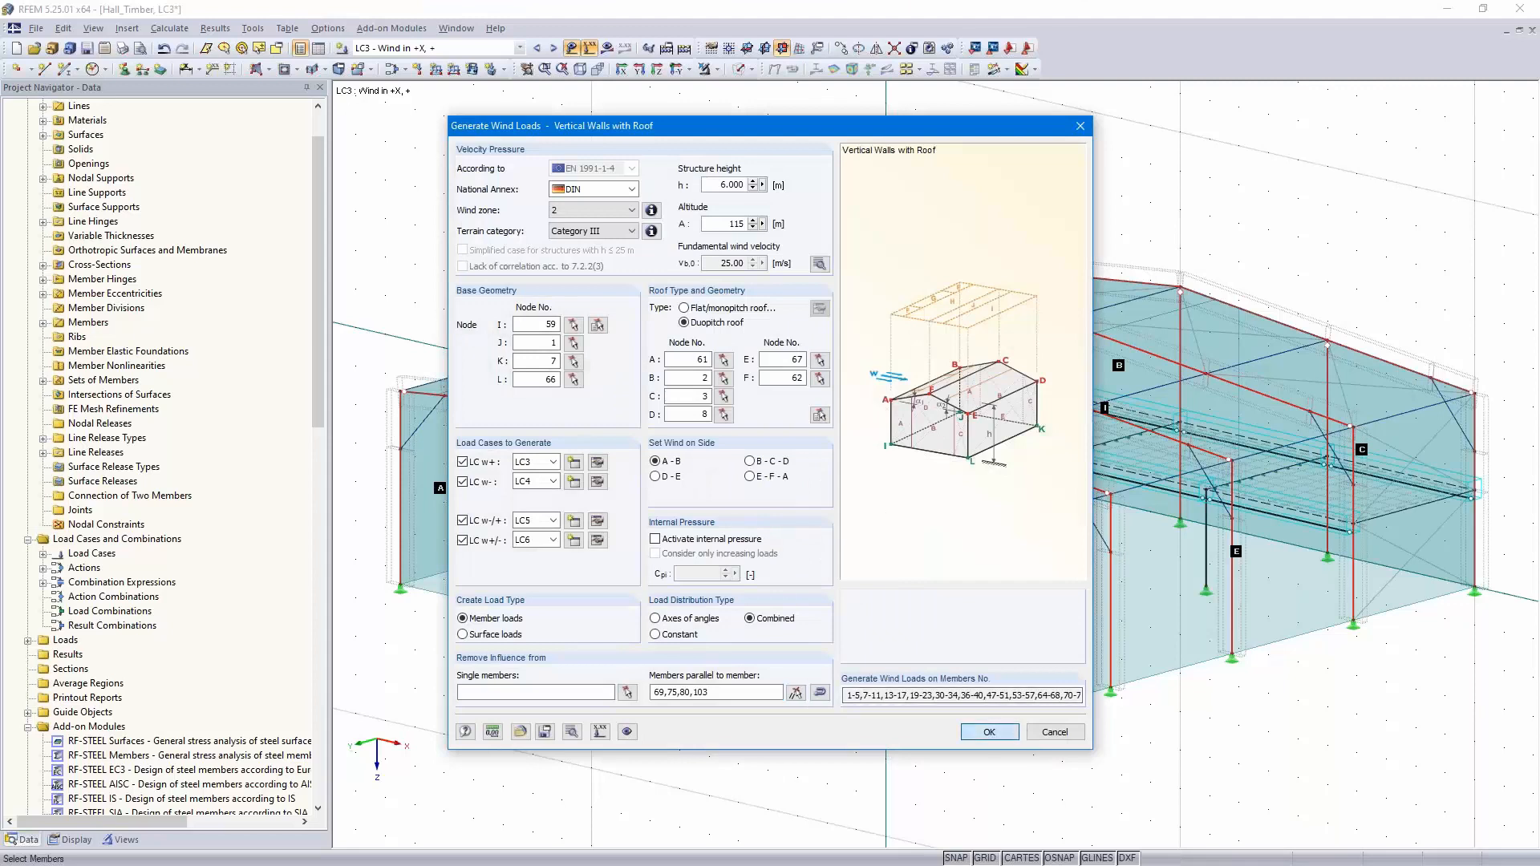
# Generate the wind loads and turn off their separate display so they appear as area loads on the hall
pyautogui.click(991, 733)
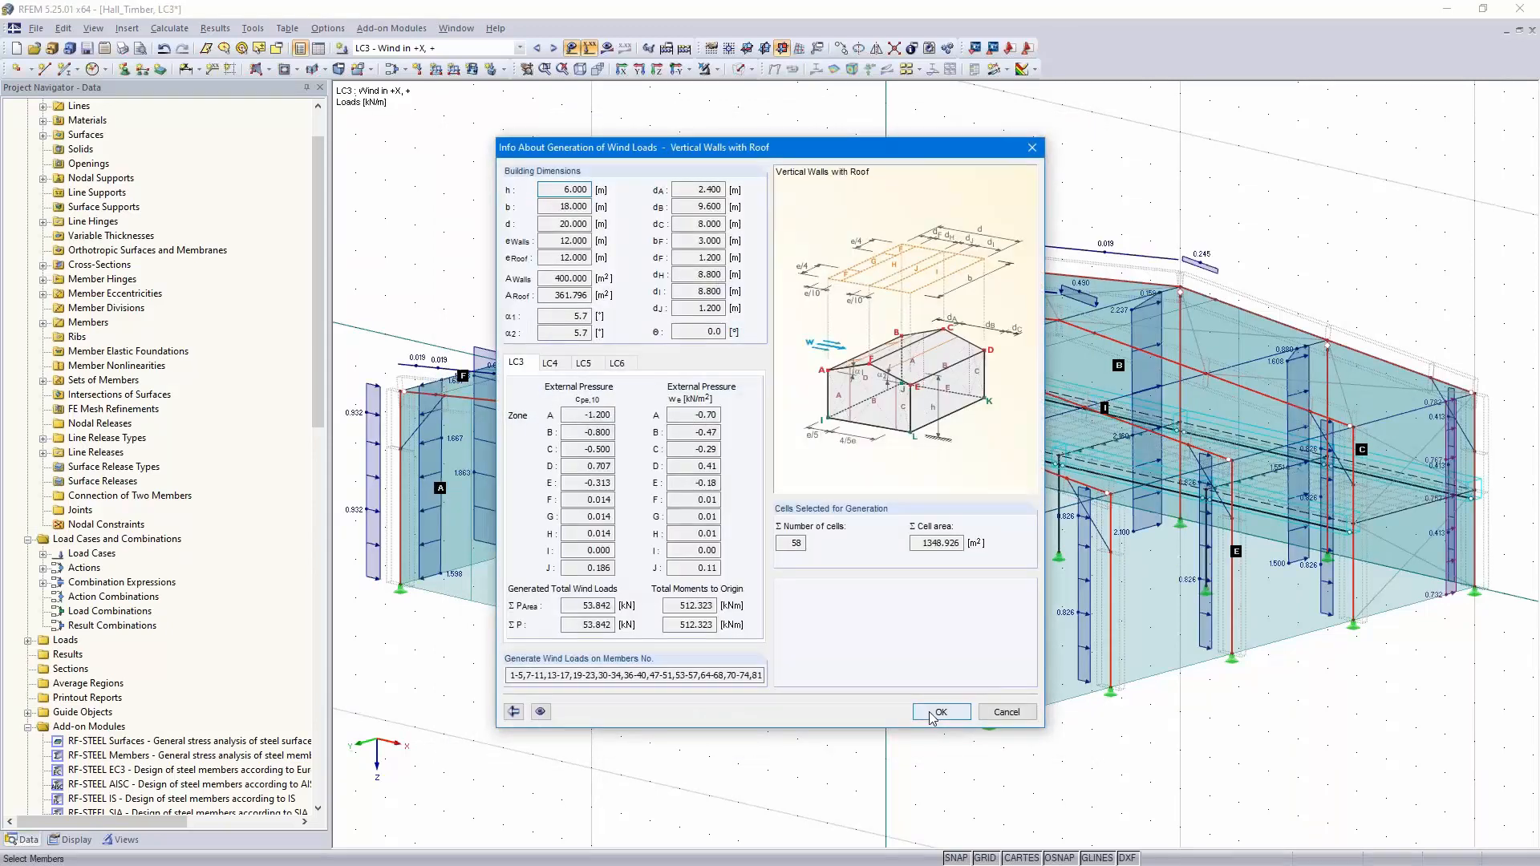
pyautogui.click(935, 713)
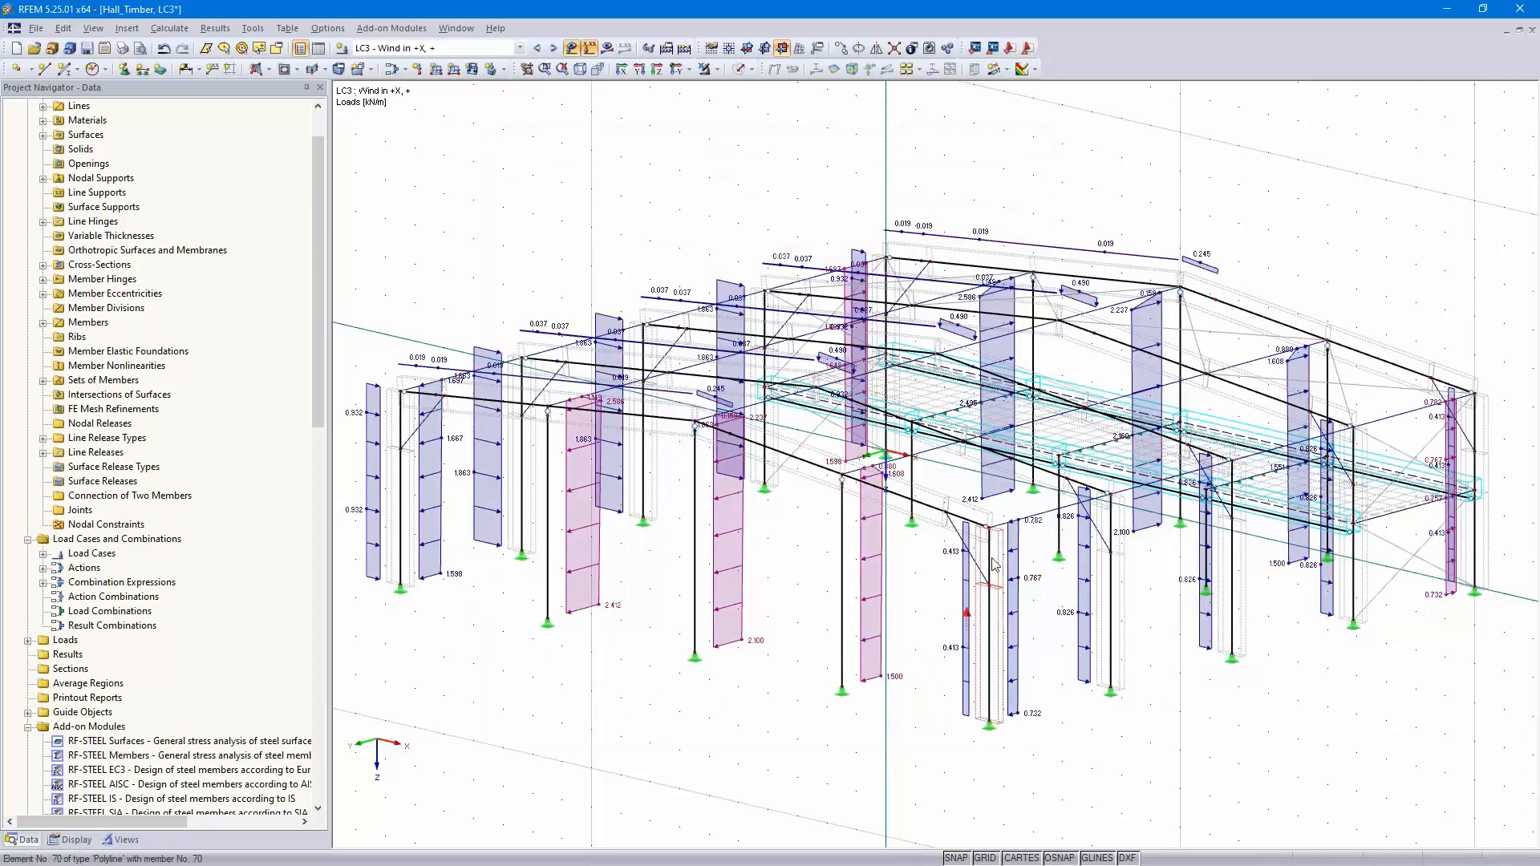
pyautogui.rightClick(1133, 261)
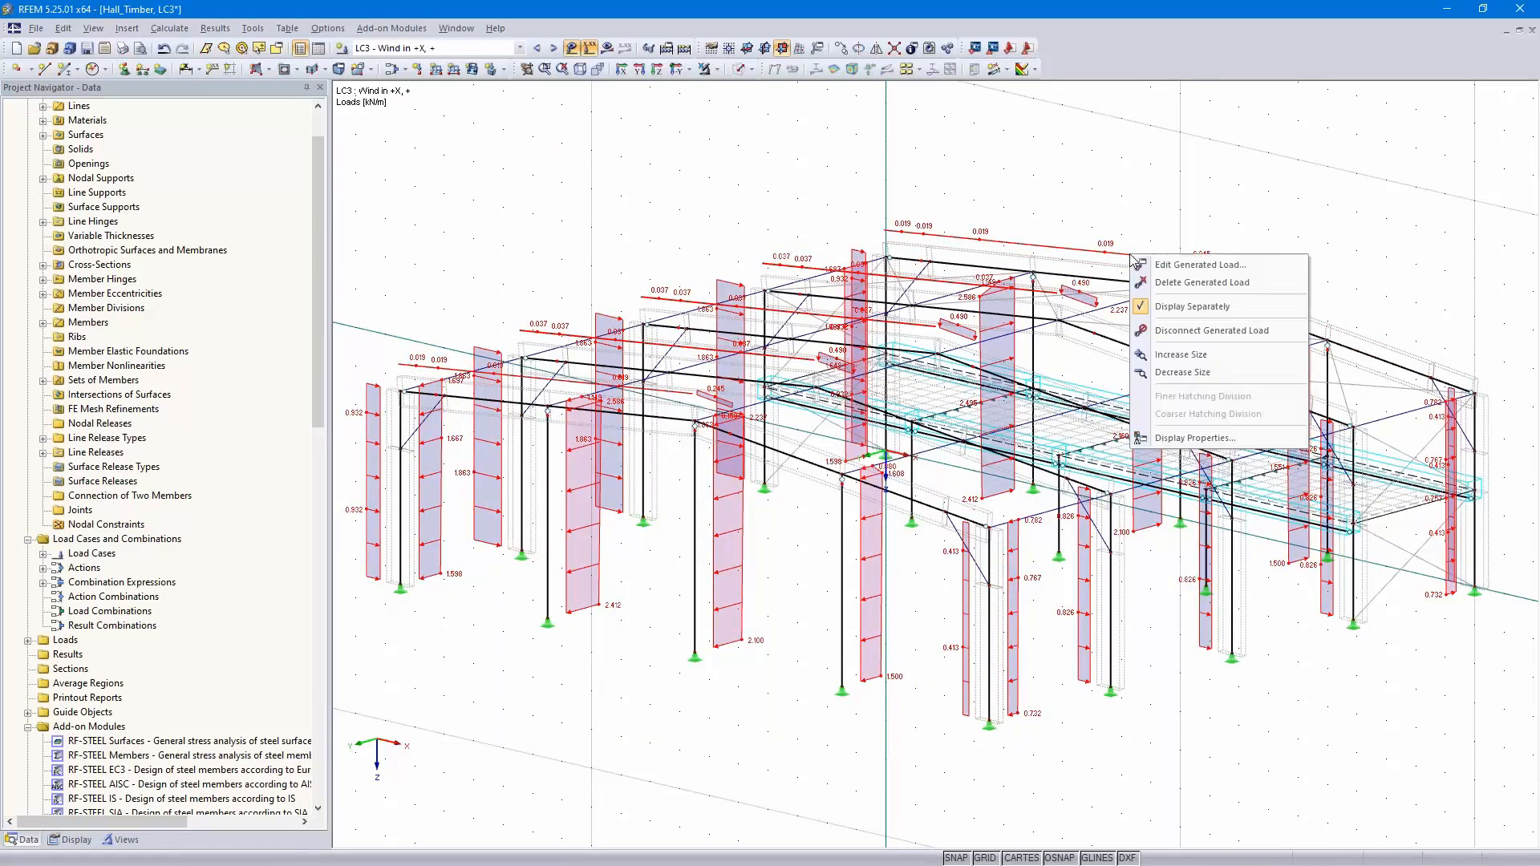
pyautogui.click(1187, 306)
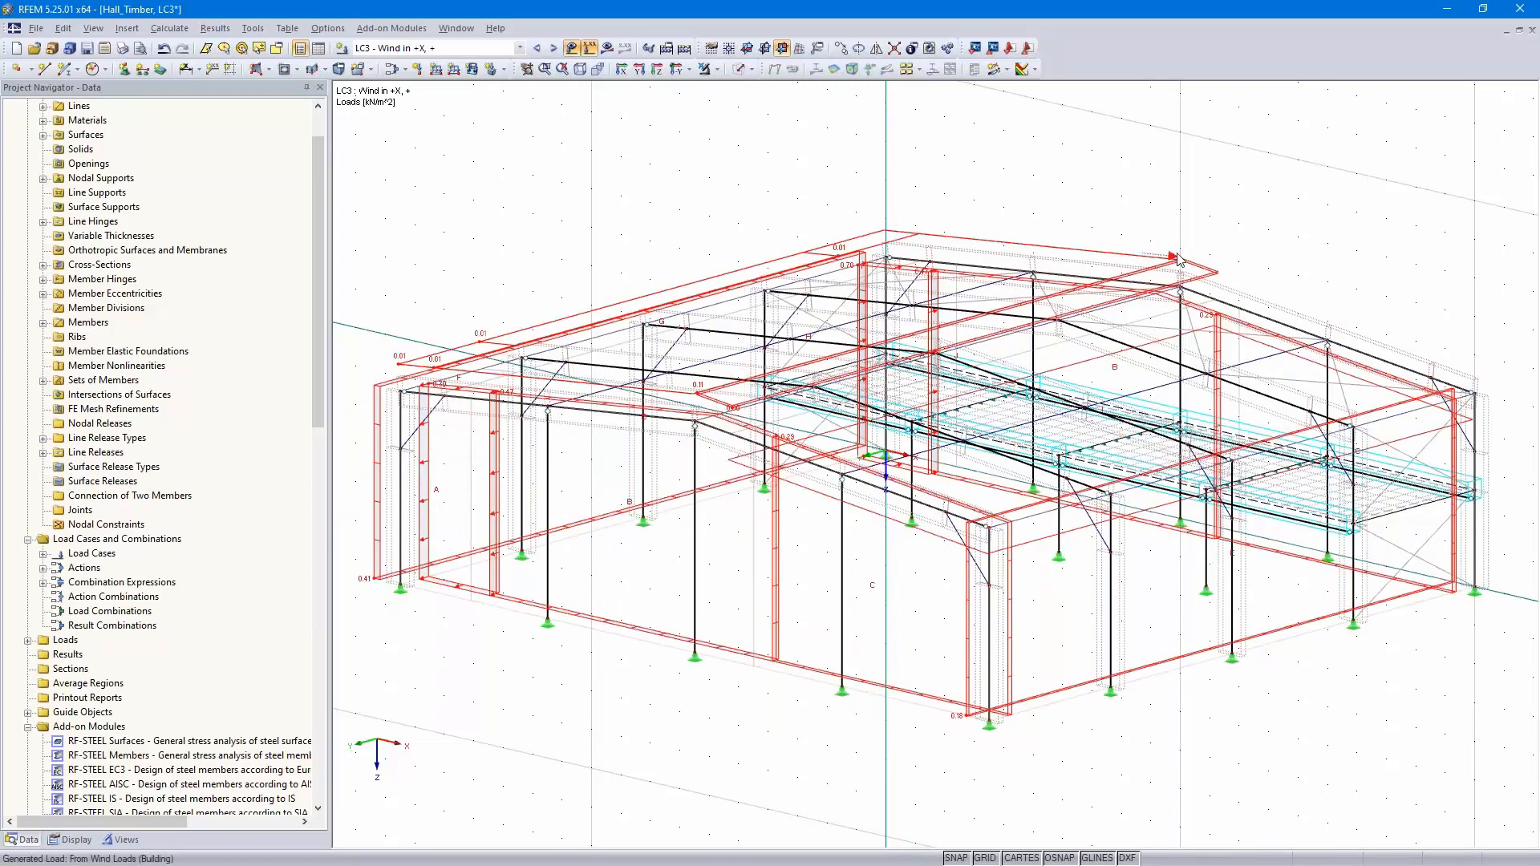
pyautogui.moveTo(1355, 286)
pyautogui.keyDown('ctrl'); pyautogui.mouseDown(button='middle')
pyautogui.moveTo(1449, 199)
pyautogui.moveTo(1303, 309)
pyautogui.moveTo(1364, 282)
pyautogui.mouseUp(button='middle'); pyautogui.keyUp('ctrl')
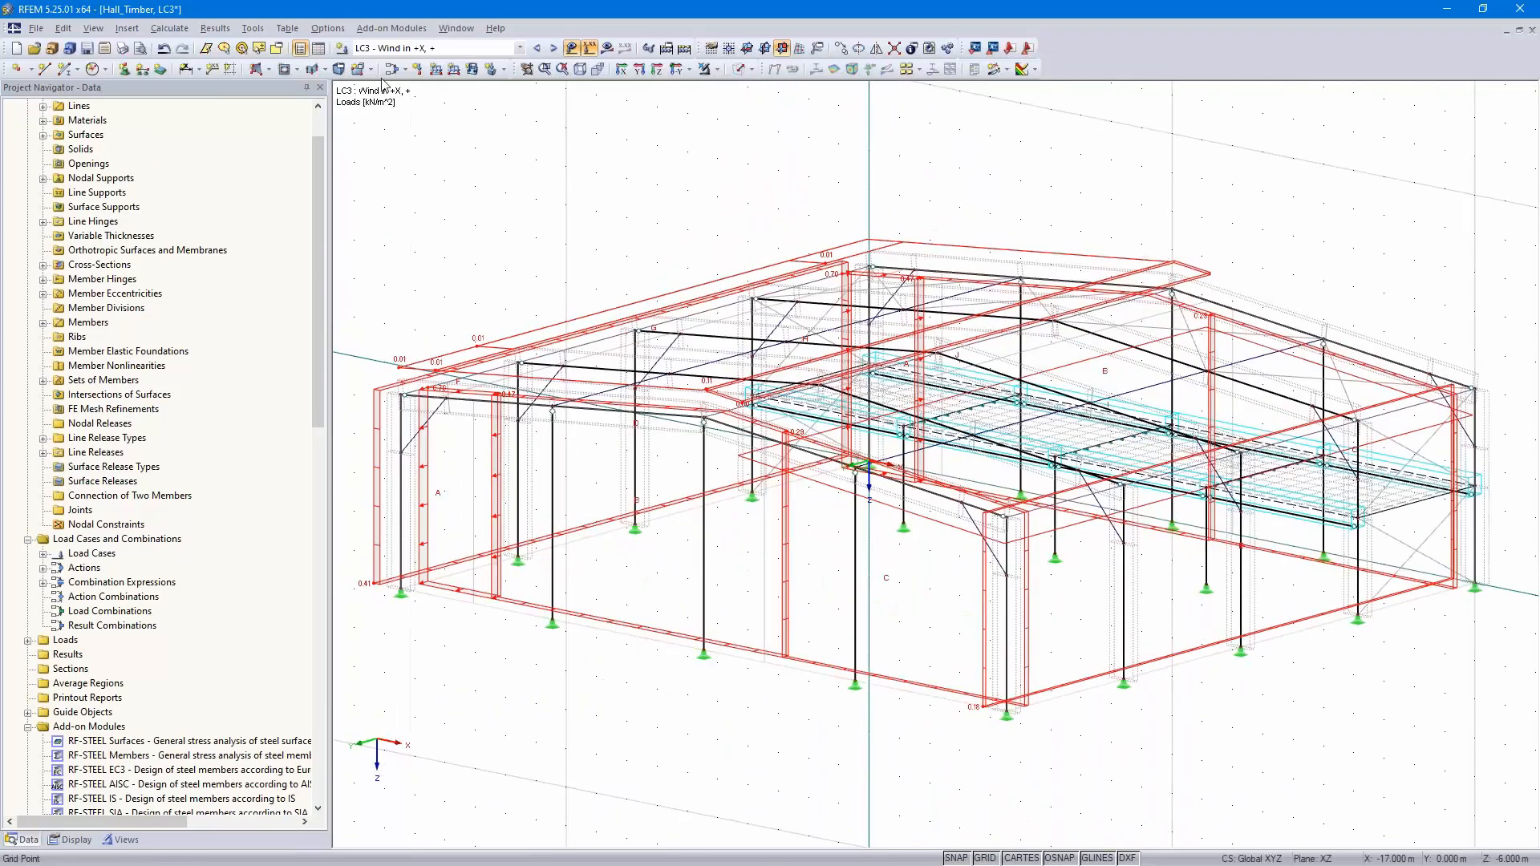
# Advance through the wind load cases to LC6 and view the loaded hall in the reverse Y-direction
pyautogui.click(552, 49)
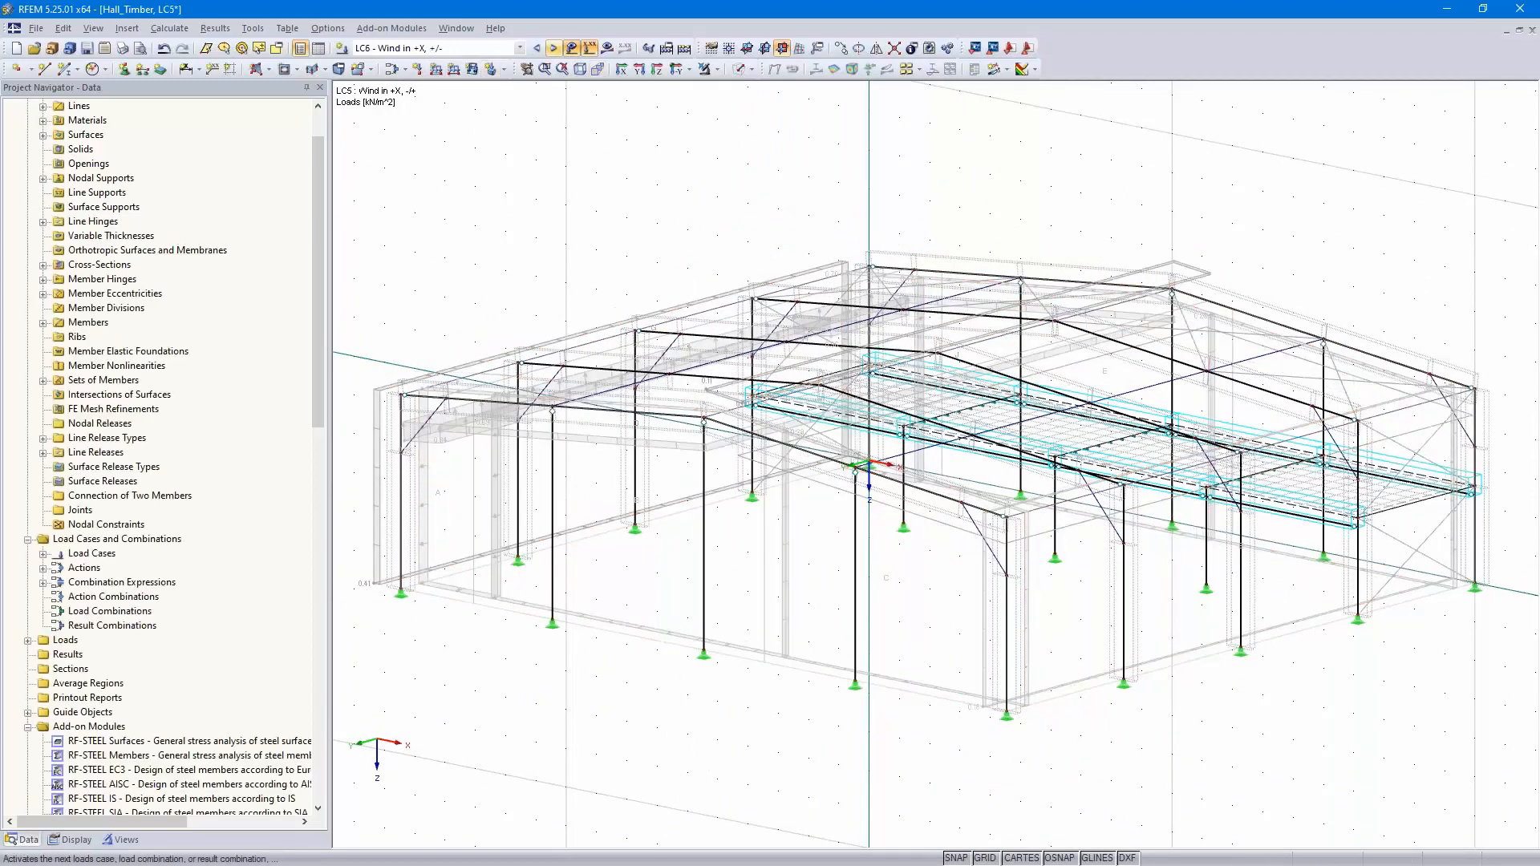
pyautogui.click(552, 48)
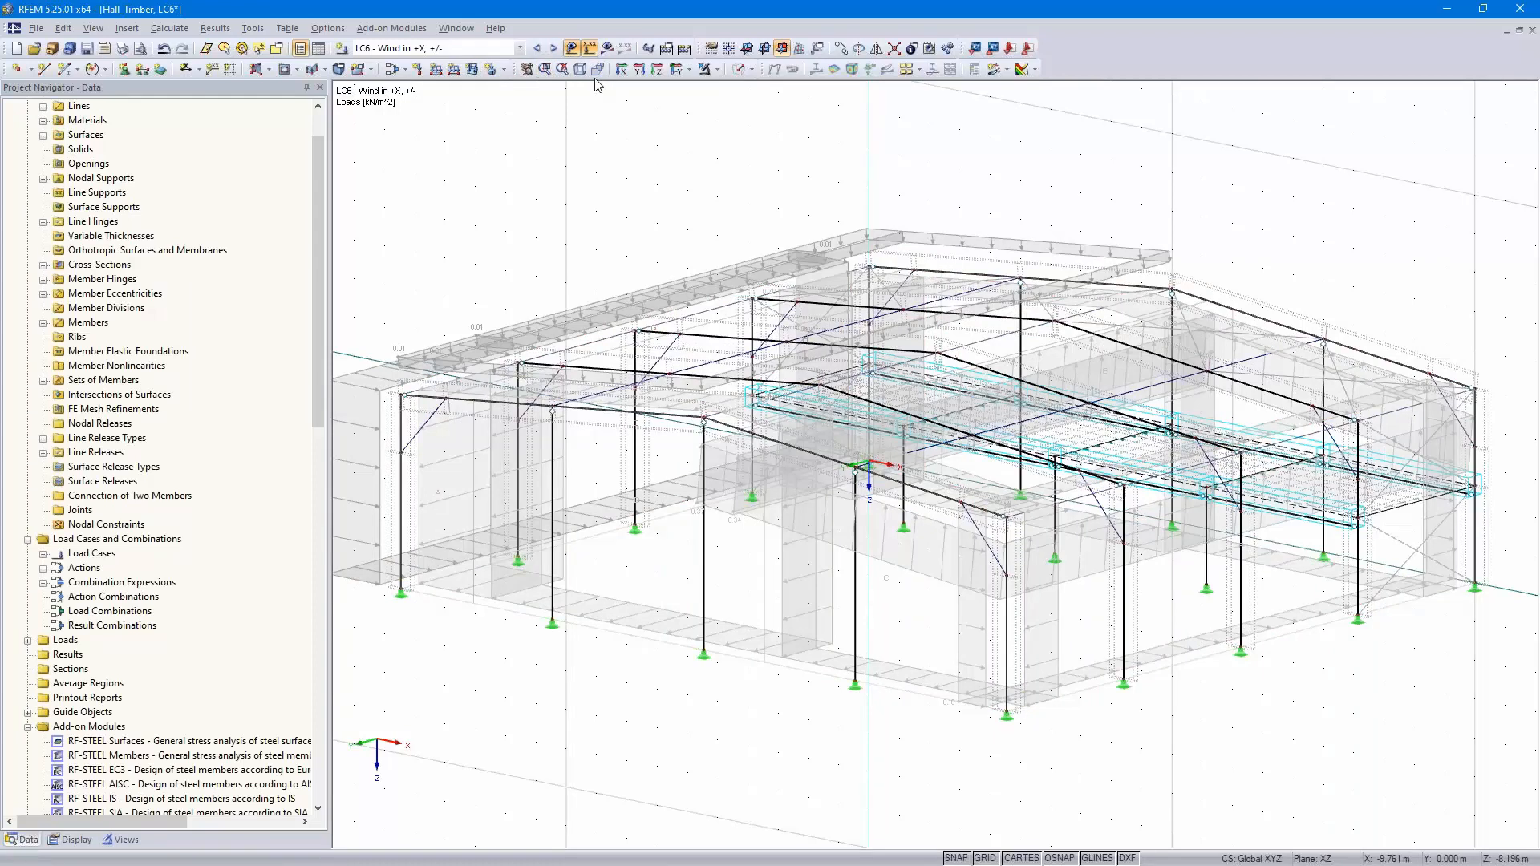
pyautogui.click(639, 70)
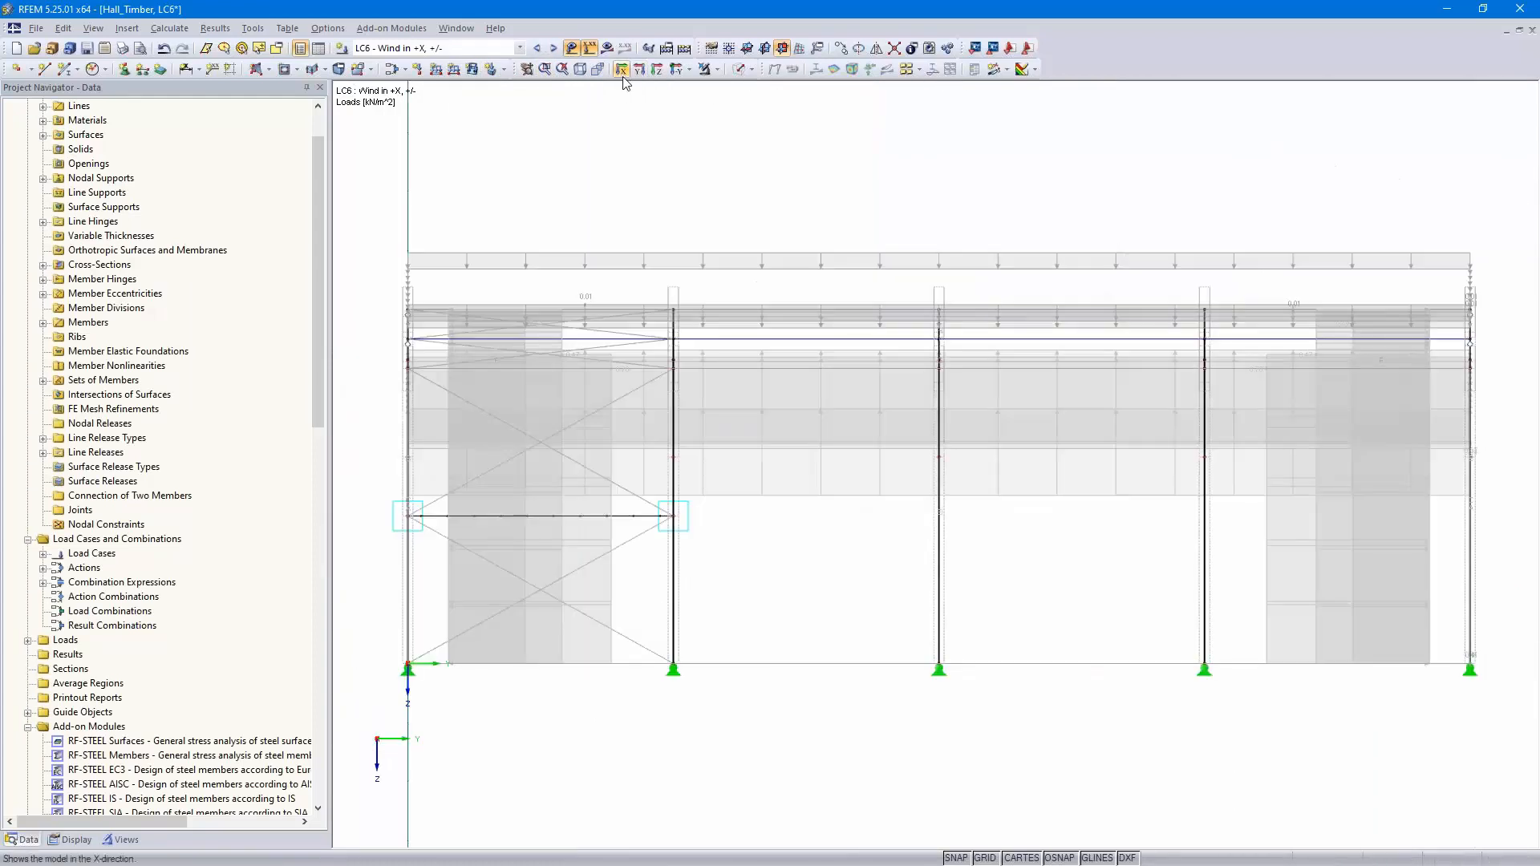
pyautogui.click(656, 71)
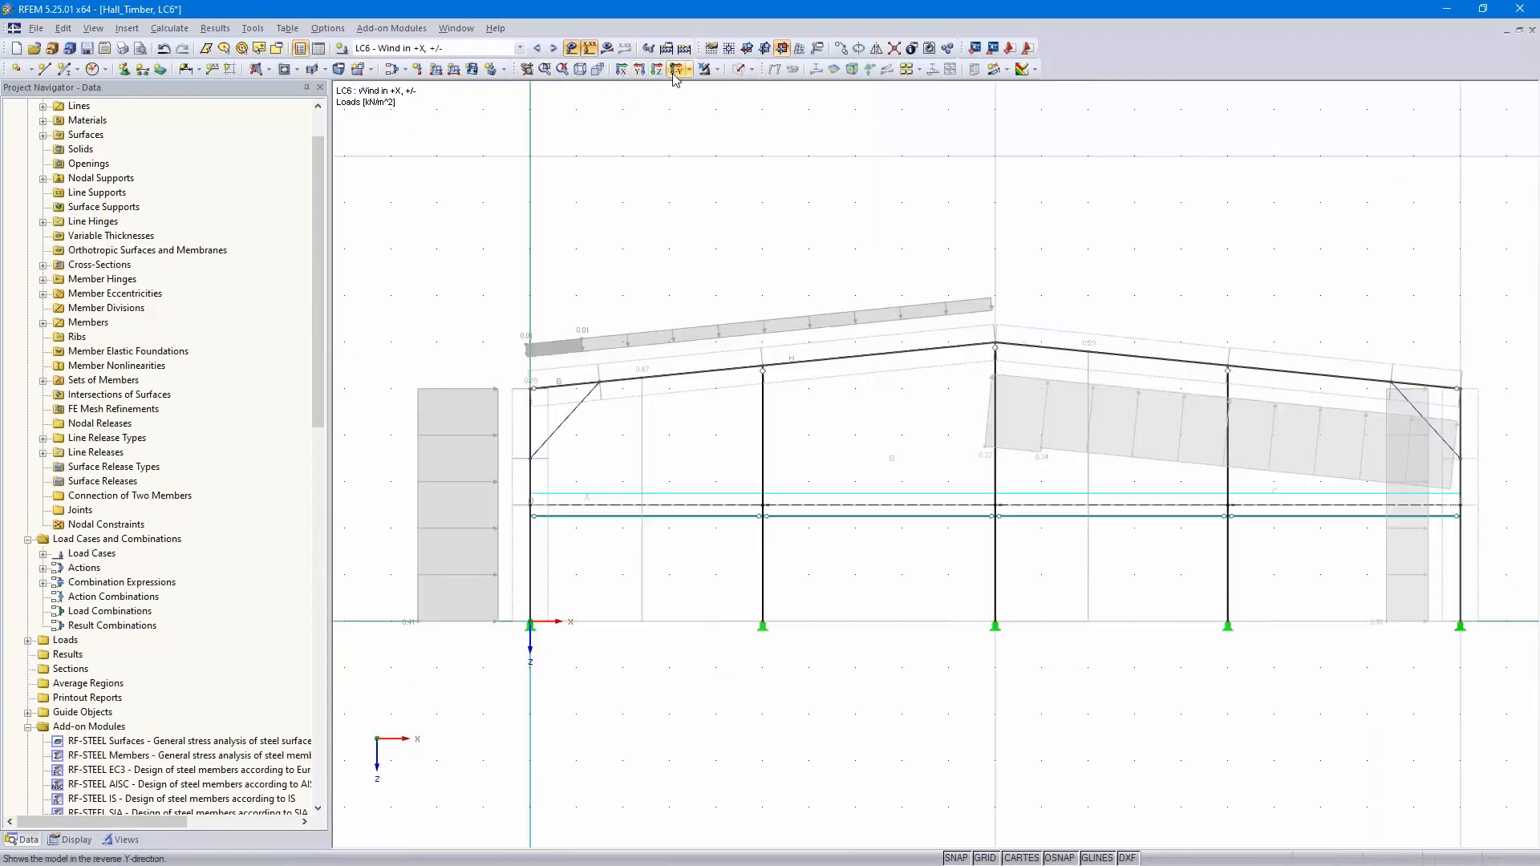
# Examine the generated wind loads of LC3 to LC6 one after another in elevation, ending with LC6 in 3D
pyautogui.click(520, 48)
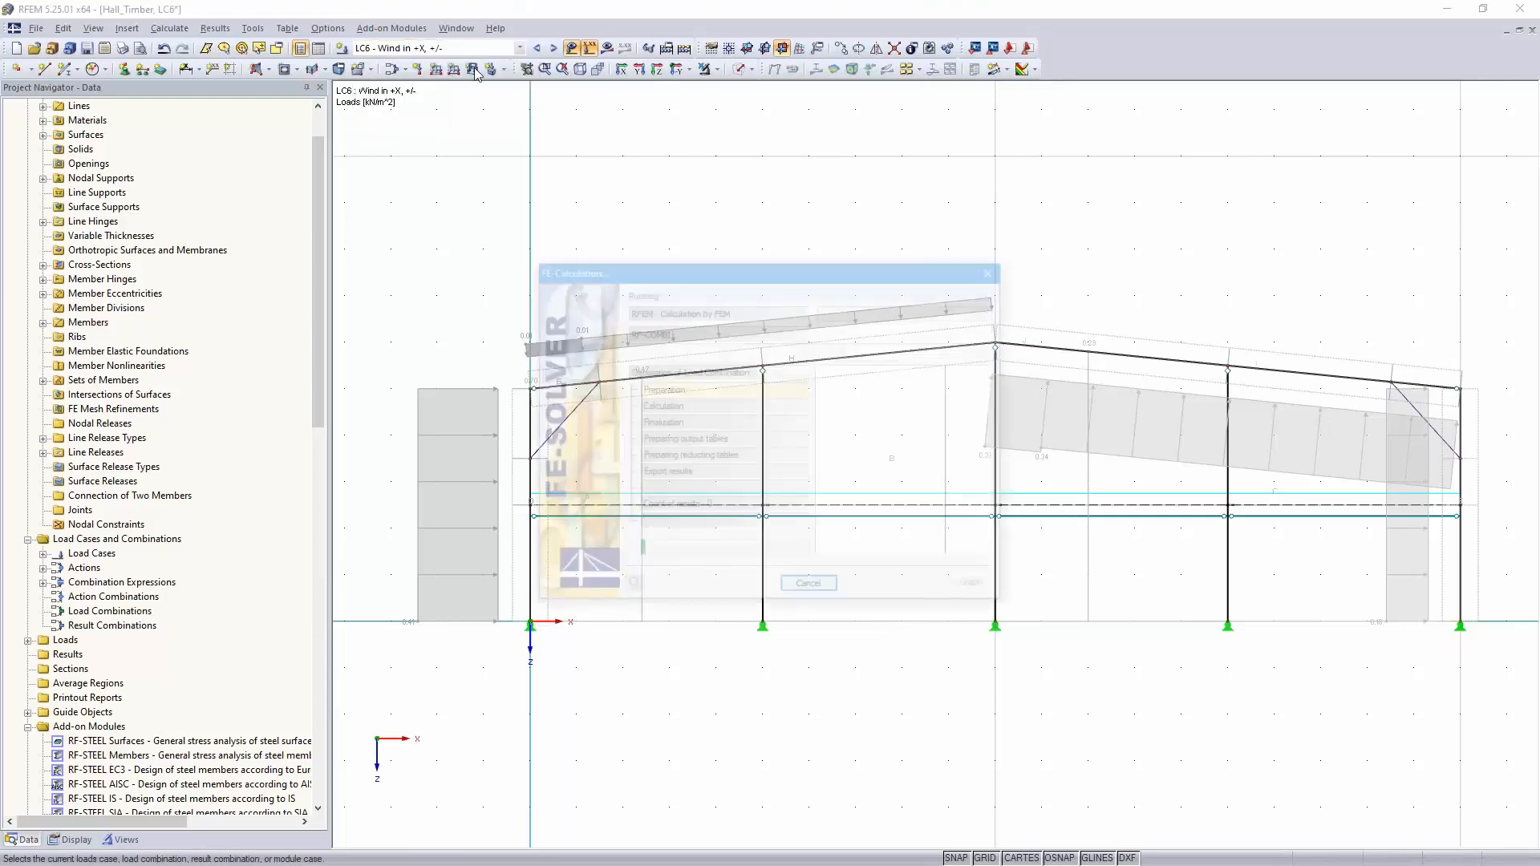
pyautogui.click(520, 48)
pyautogui.scroll(2, 489, 88)
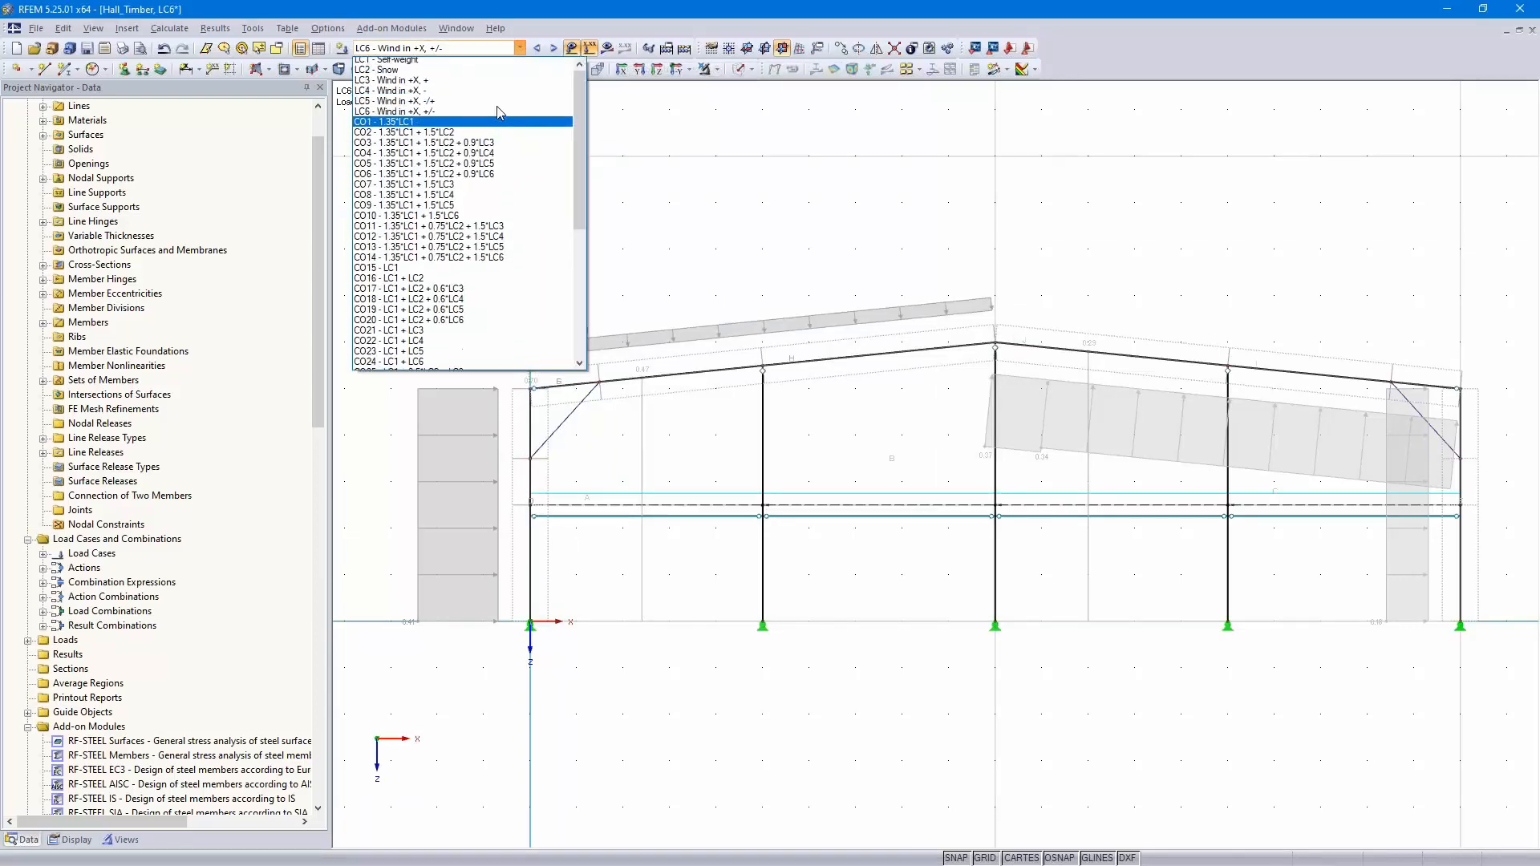
pyautogui.click(458, 85)
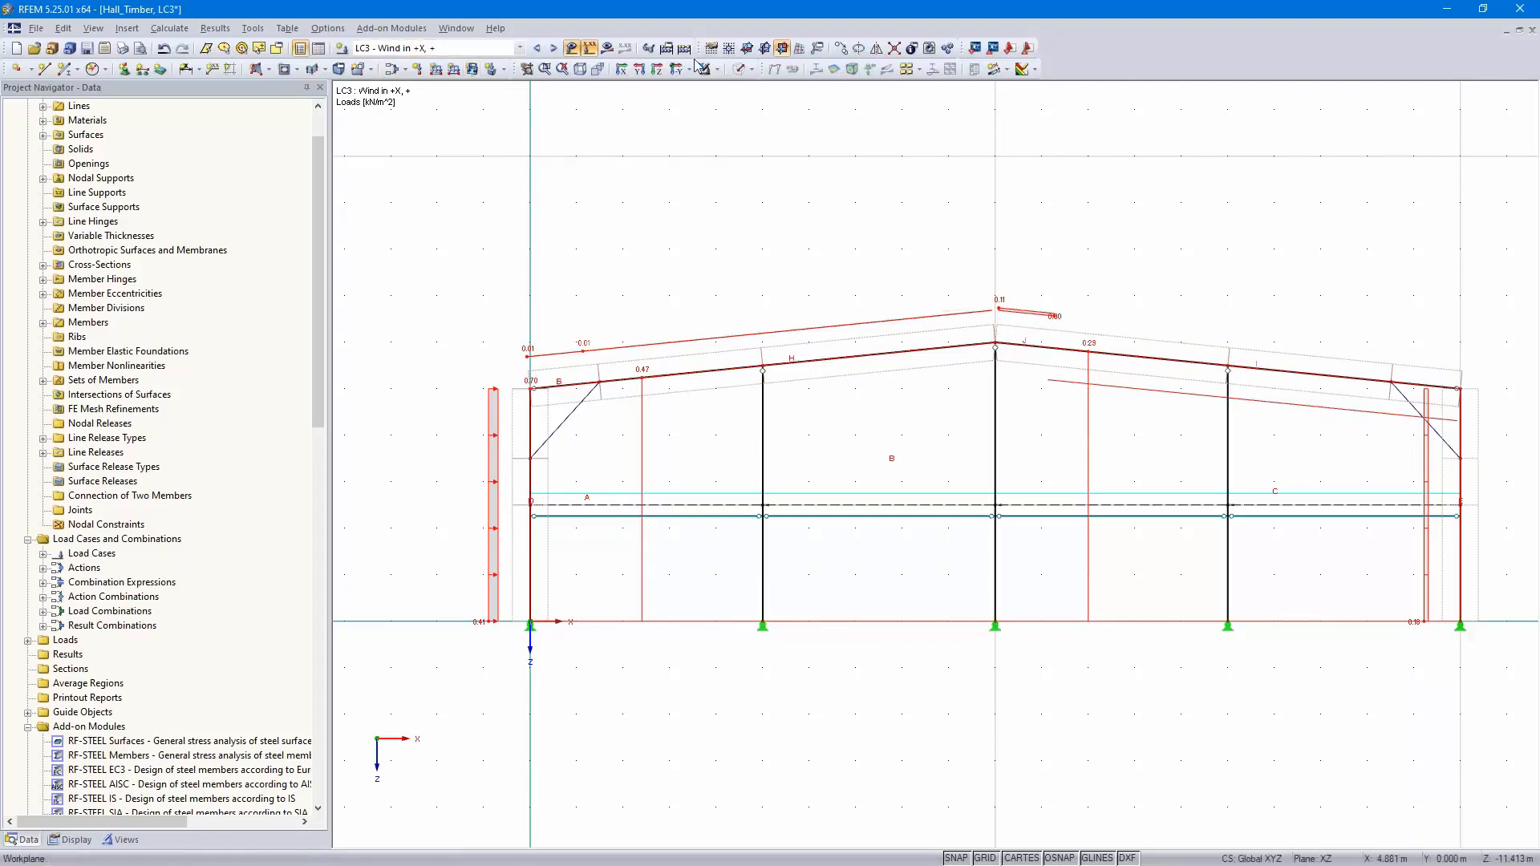
pyautogui.click(554, 49)
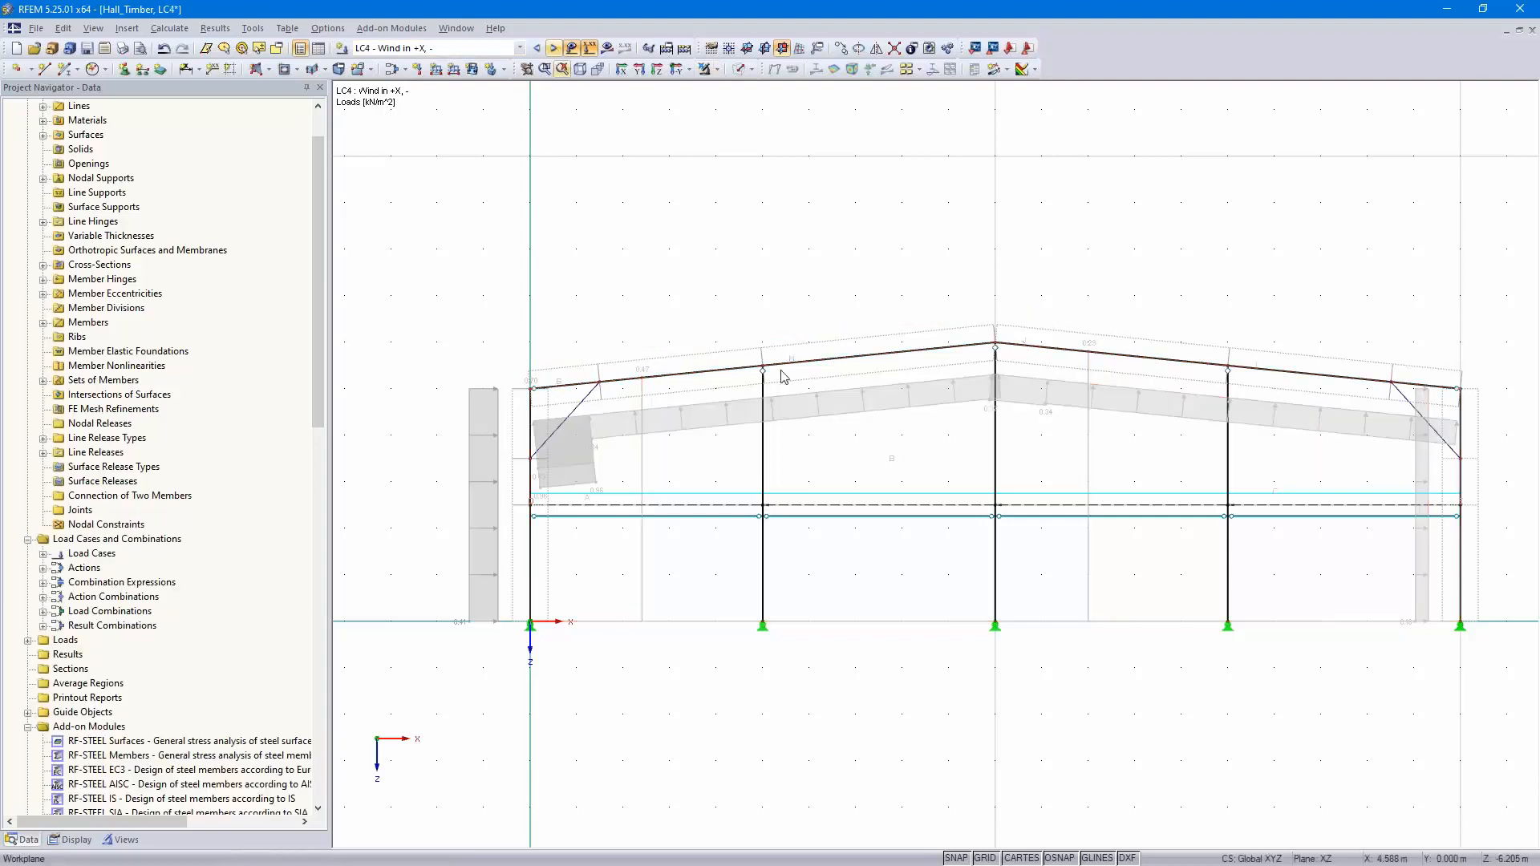
pyautogui.click(555, 49)
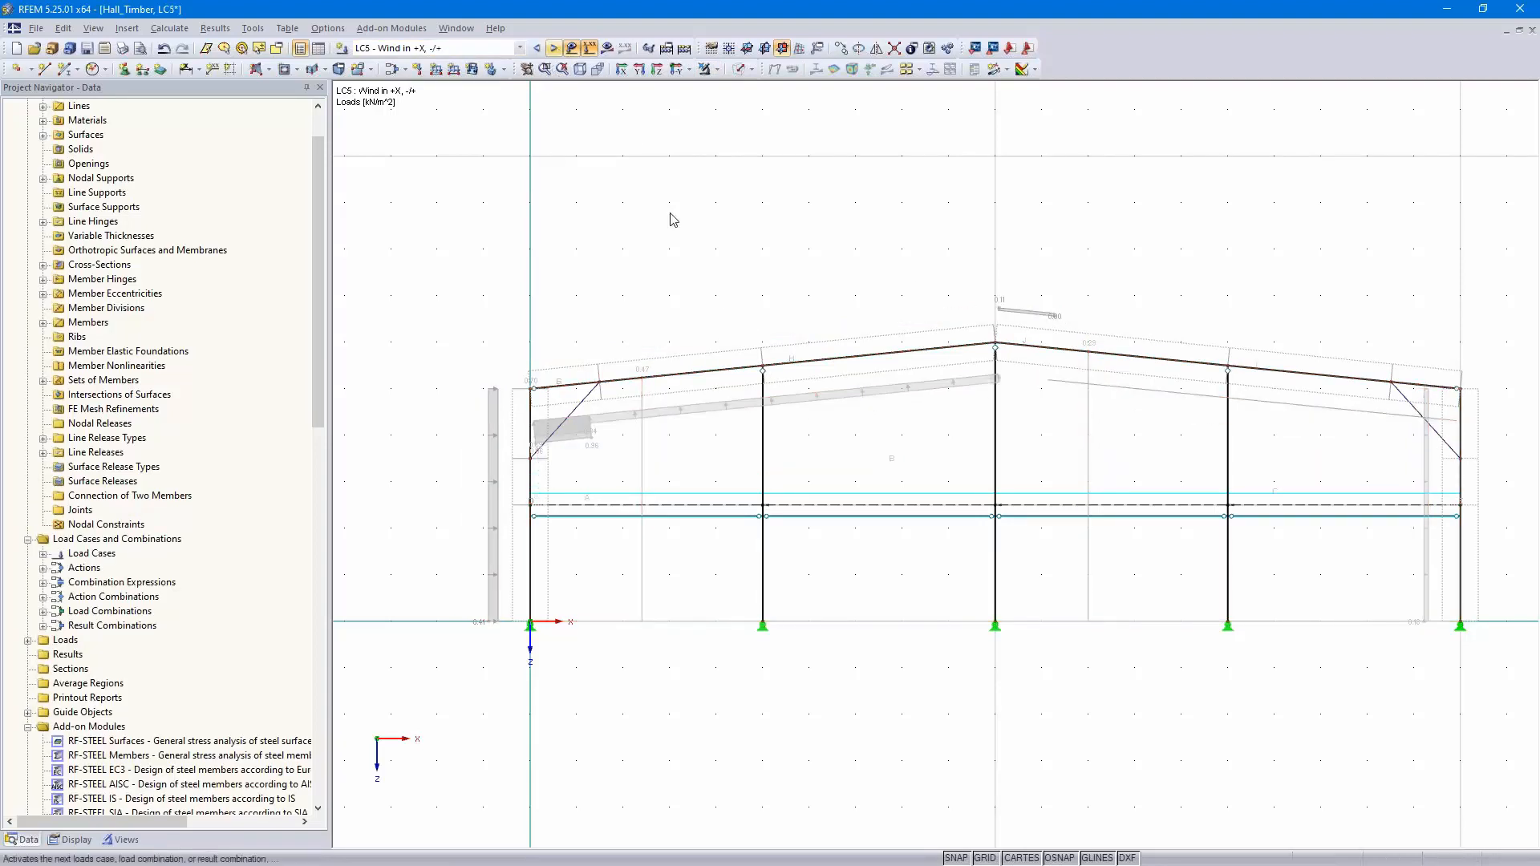
pyautogui.click(554, 49)
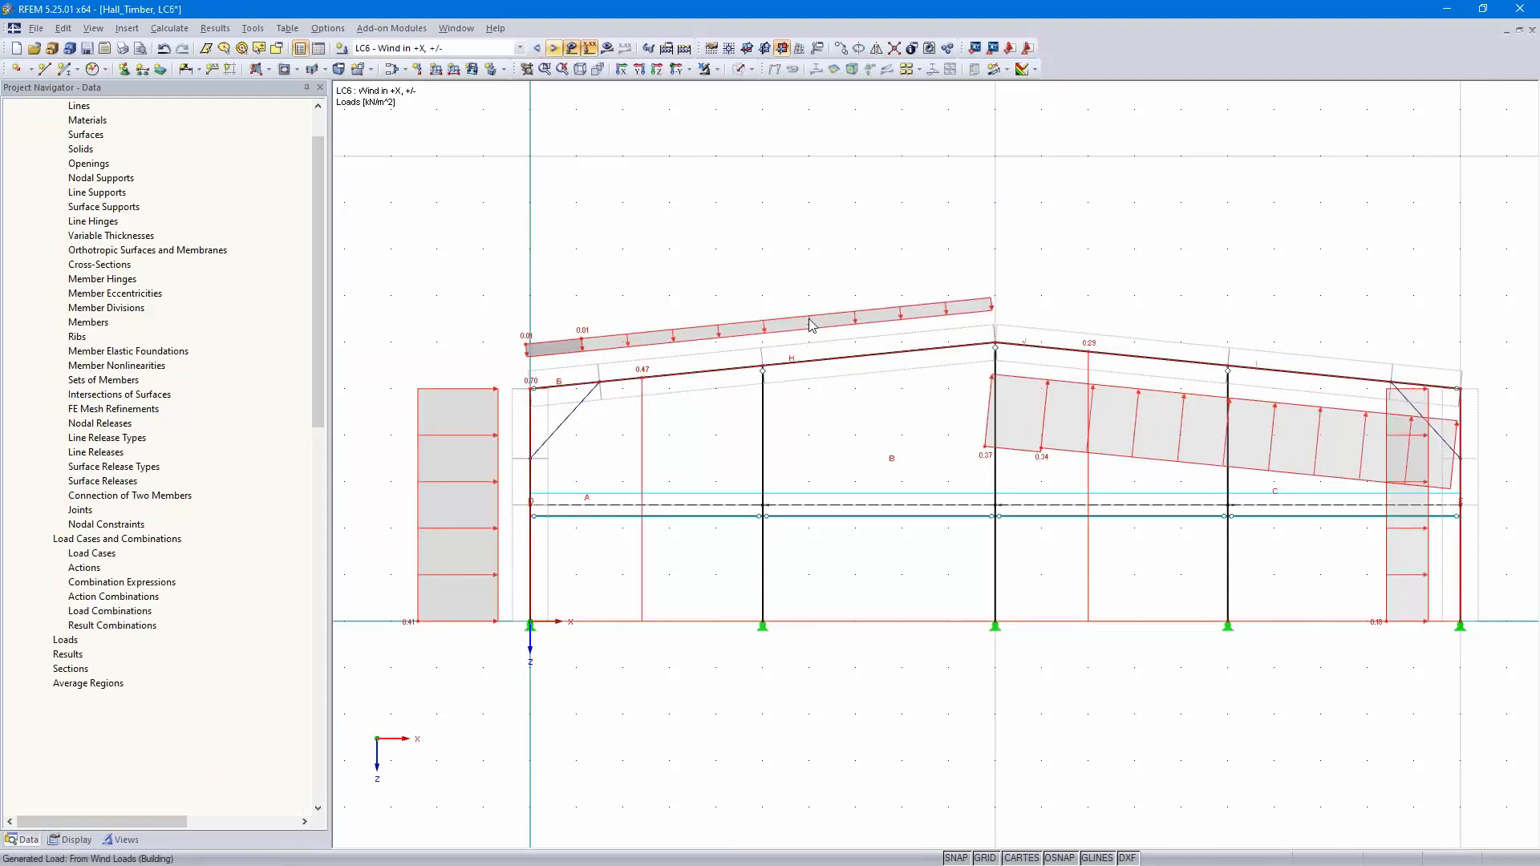
pyautogui.keyDown('ctrl'); pyautogui.moveTo(1214, 269); pyautogui.dragTo(954, 425, button='middle'); pyautogui.keyUp('ctrl')
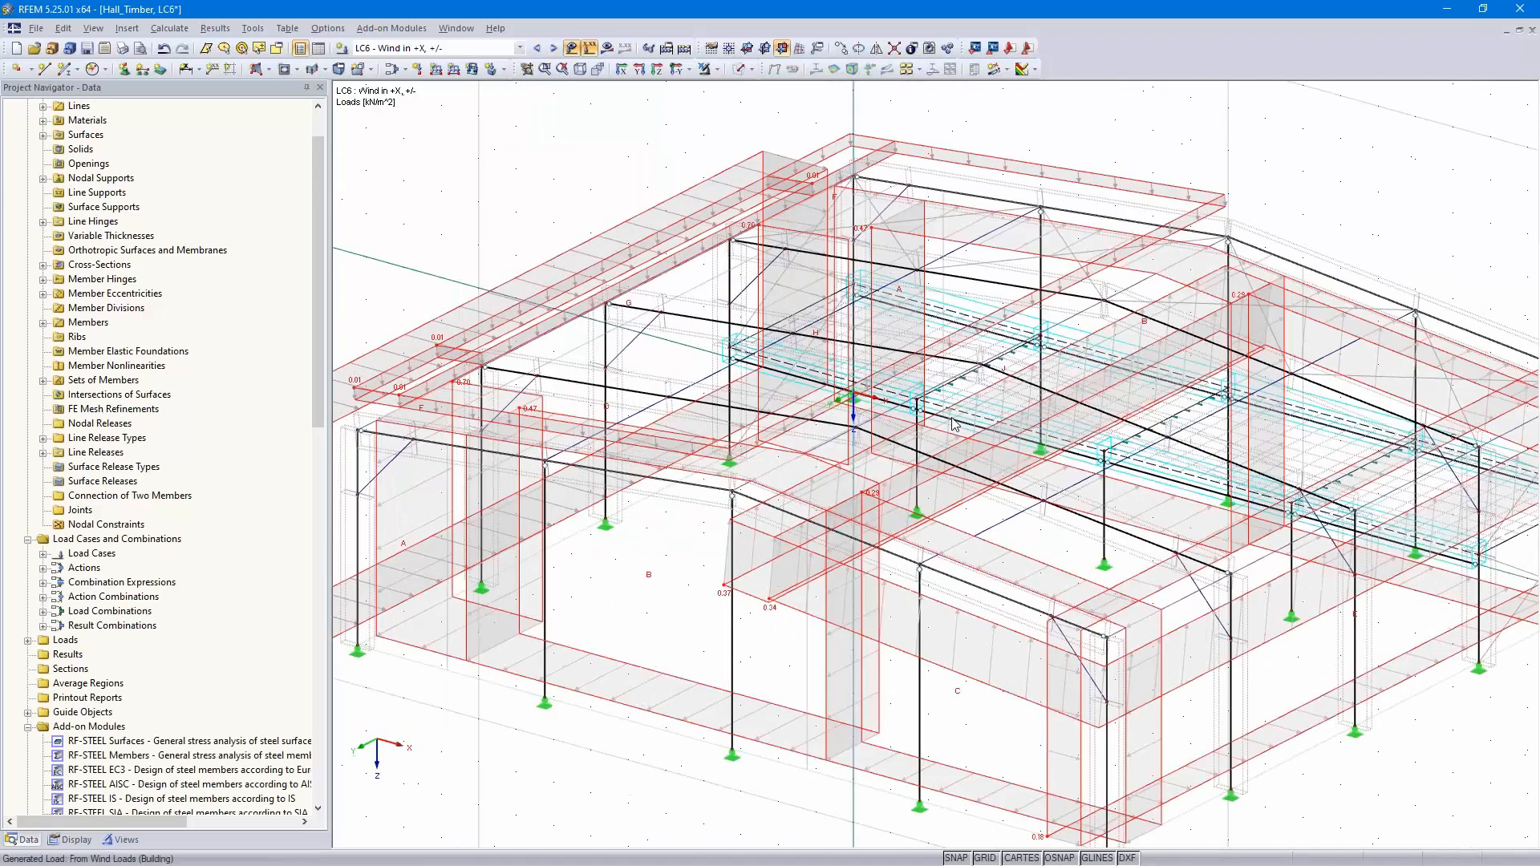
pyautogui.scroll(-3, 955, 426)
# Copy load case LC3 to a new load case LC7 and describe it as "Wind in +Y, -"
pyautogui.click(391, 70)
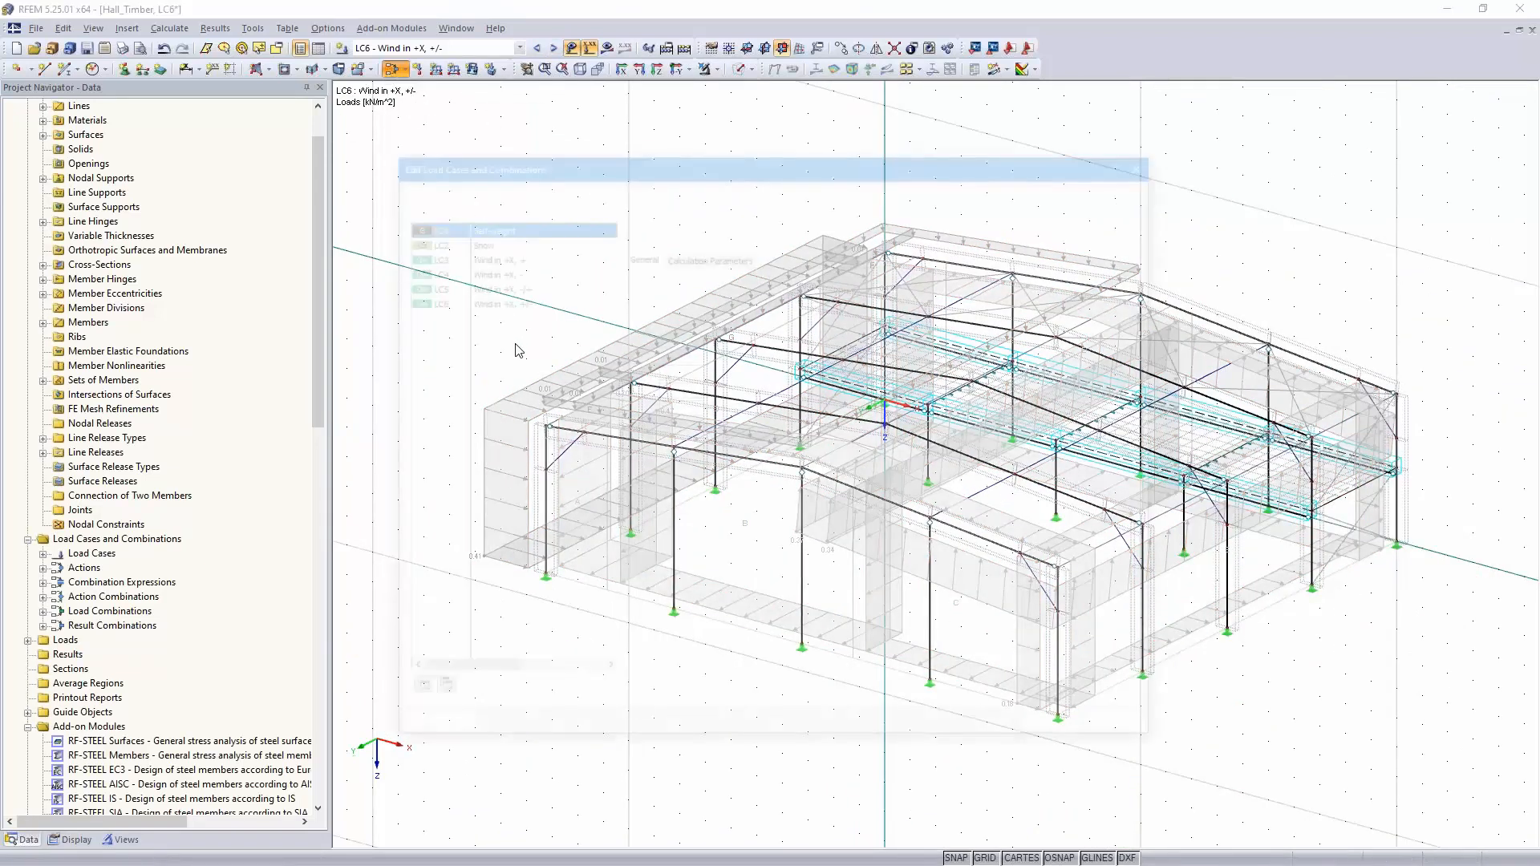
pyautogui.click(498, 254)
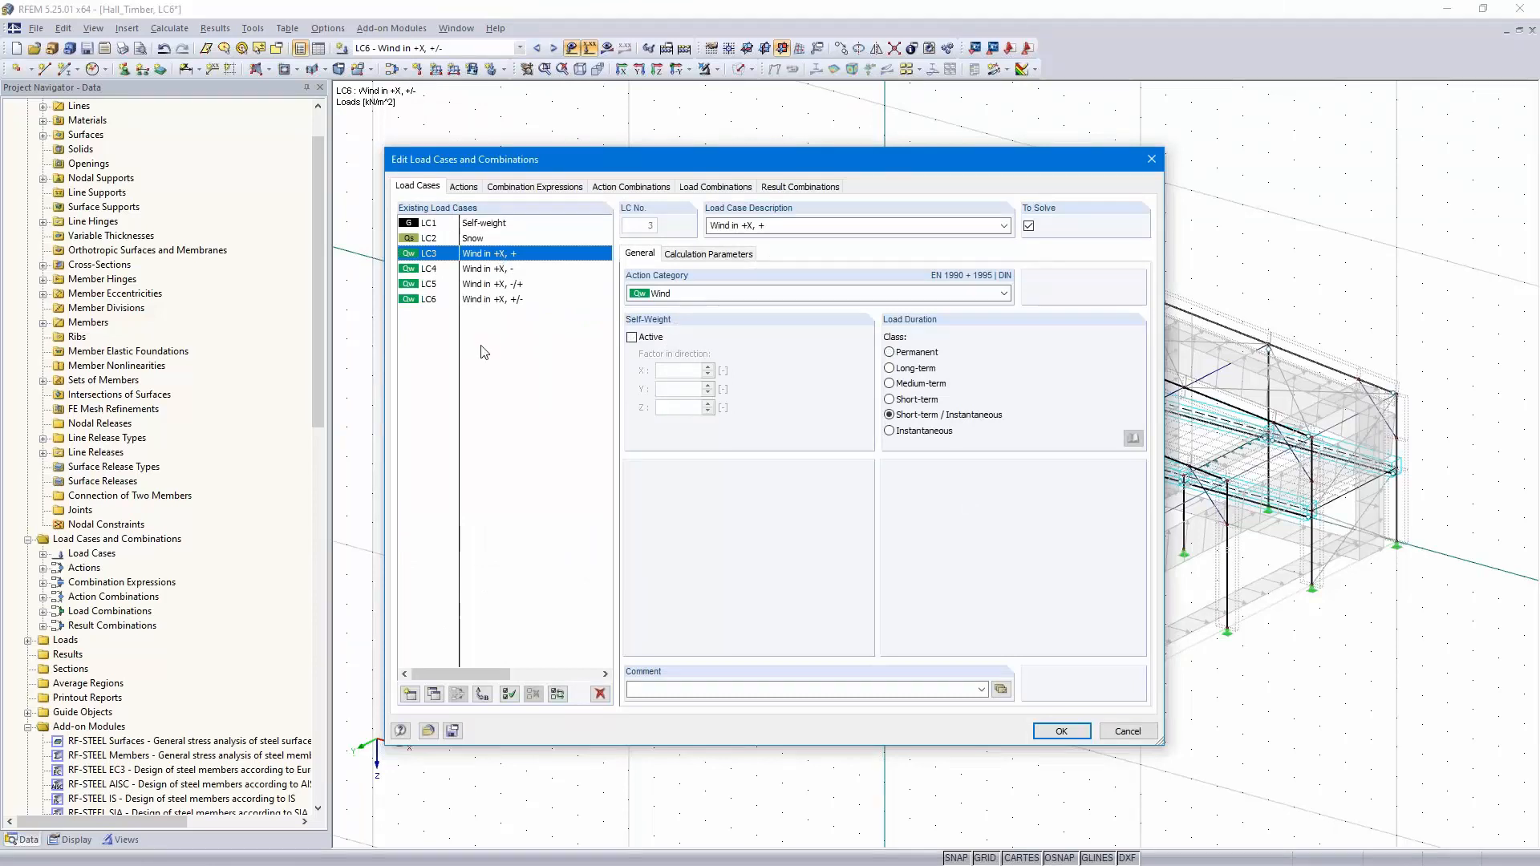
pyautogui.click(434, 695)
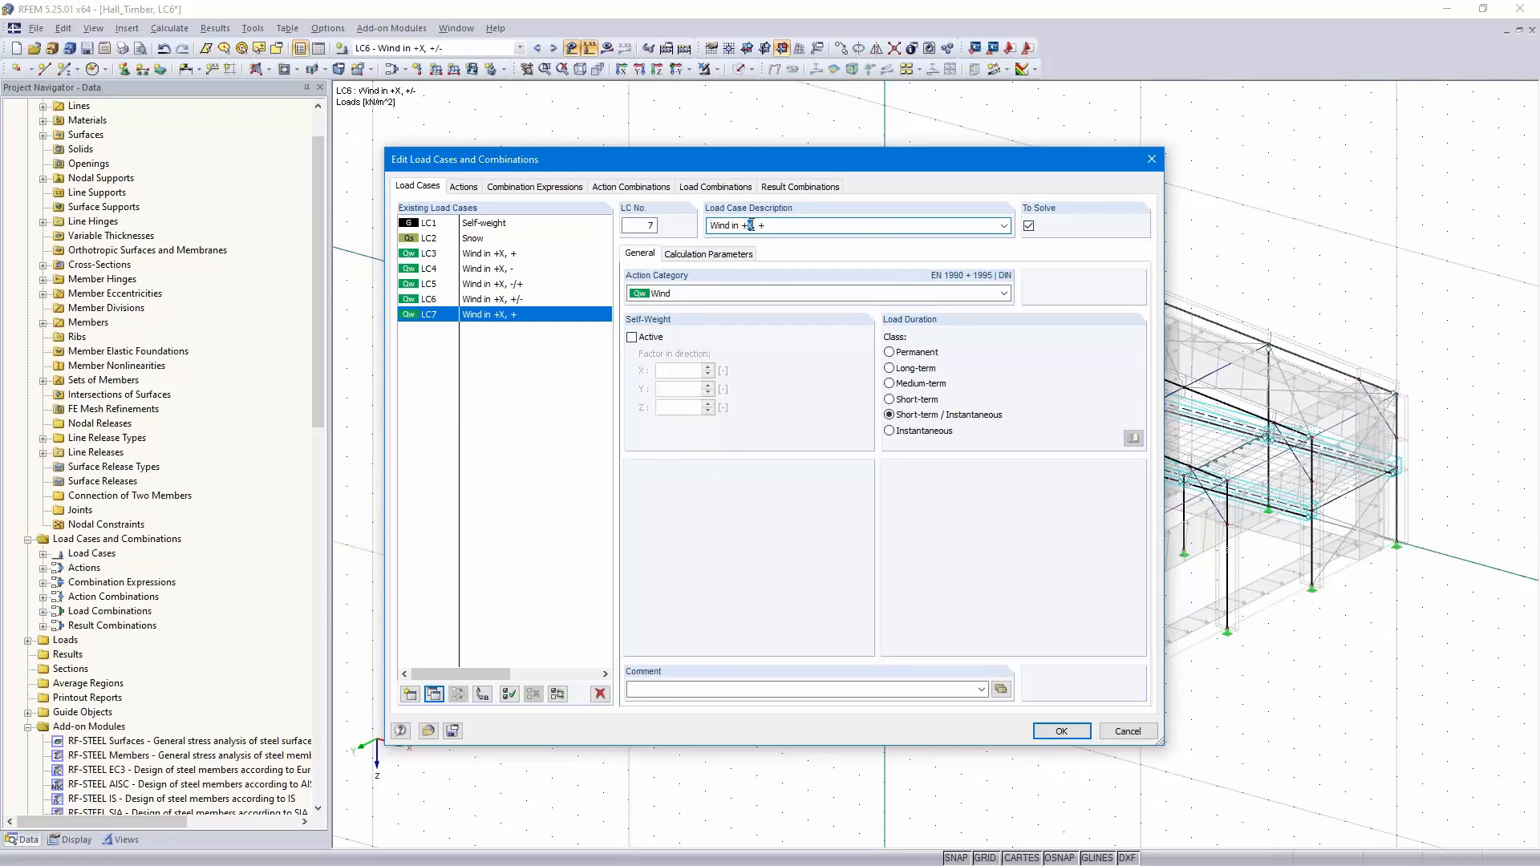
pyautogui.doubleClick(759, 226)
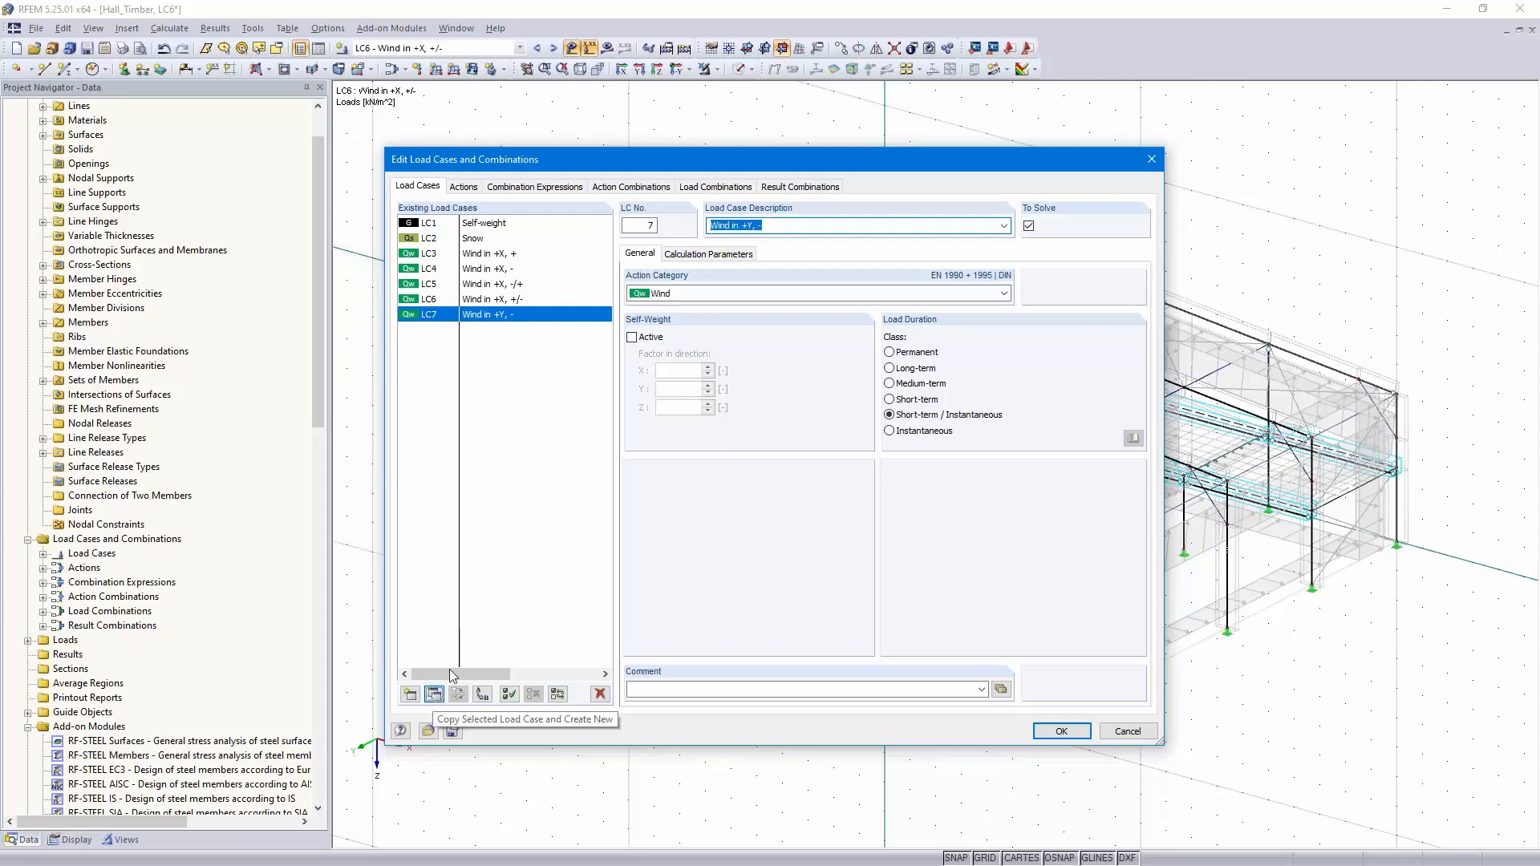
# Copy load case LC7 to a new load case LC8 and describe it as "Wind in -Y, -"
pyautogui.click(434, 694)
pyautogui.doubleClick(747, 226)
pyautogui.write('-Y')
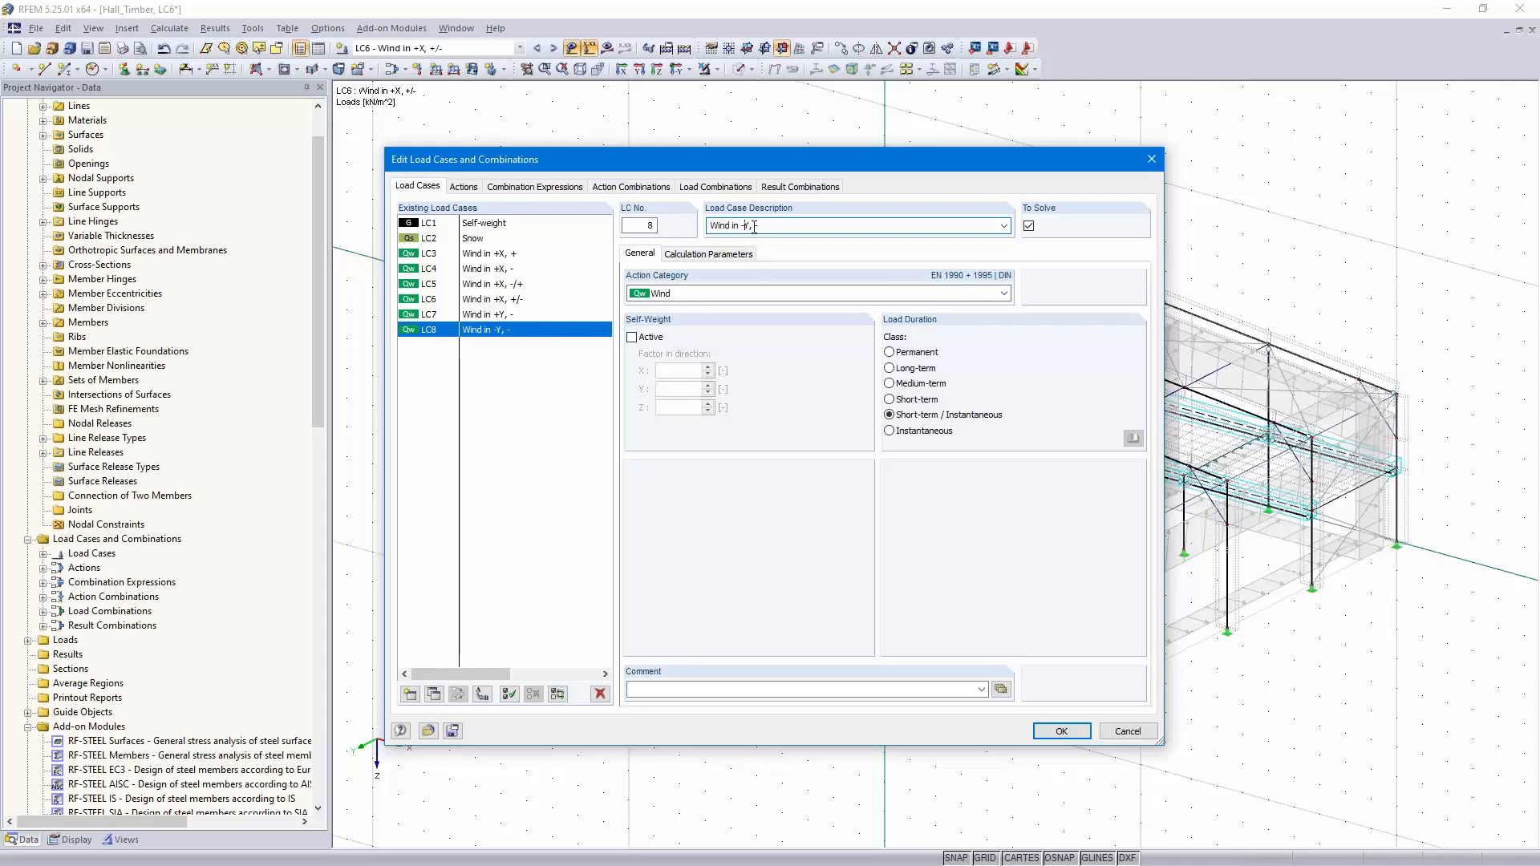
# Regenerate the wind loads of LC7 with the wind on side B-C-D, producing only the w- case in LC7
pyautogui.click(1060, 731)
pyautogui.click(536, 48)
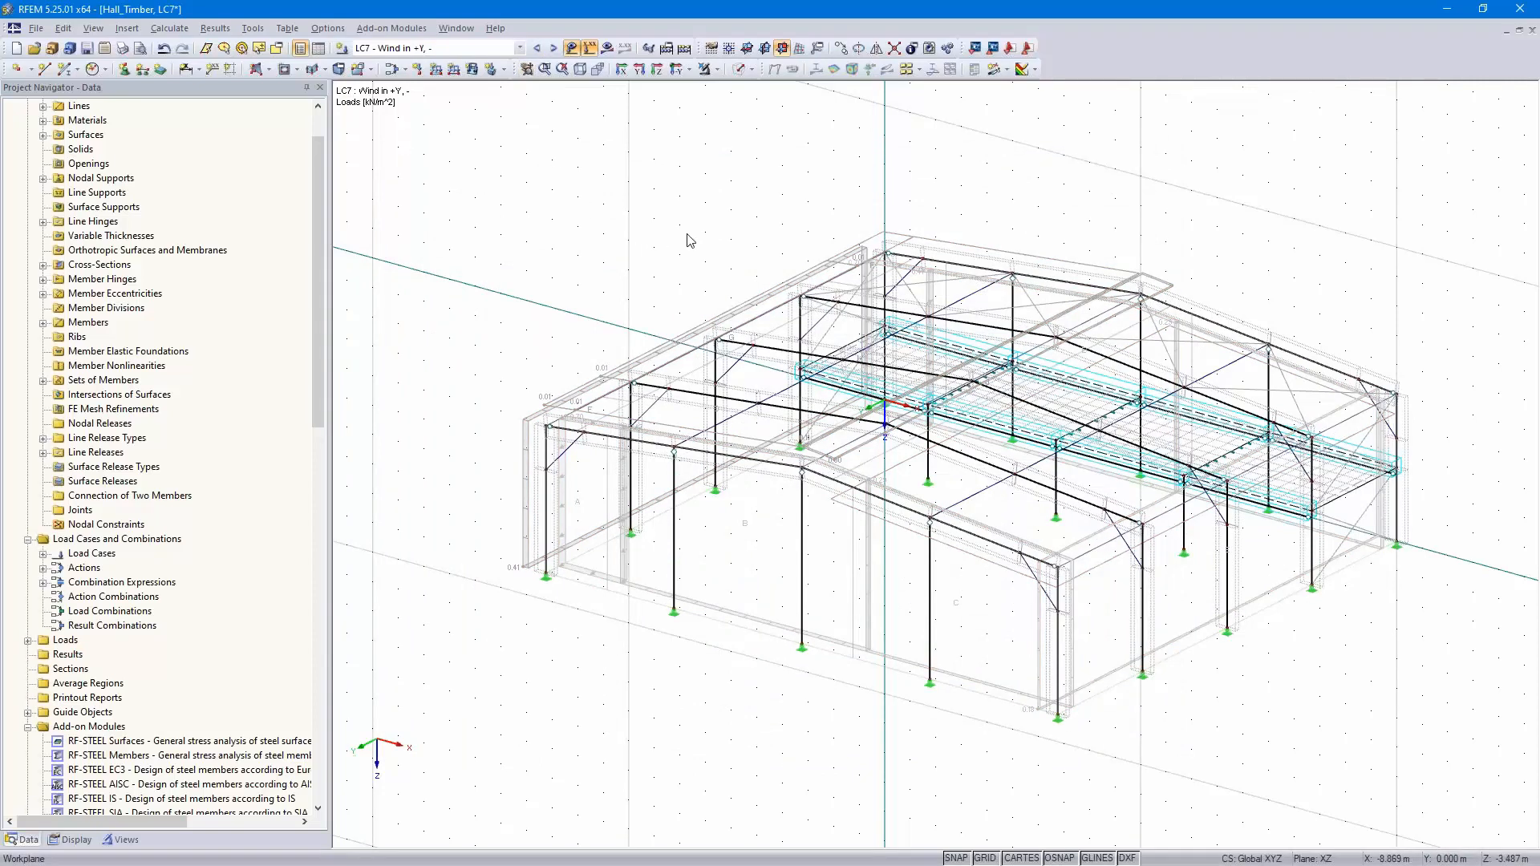
pyautogui.doubleClick(978, 256)
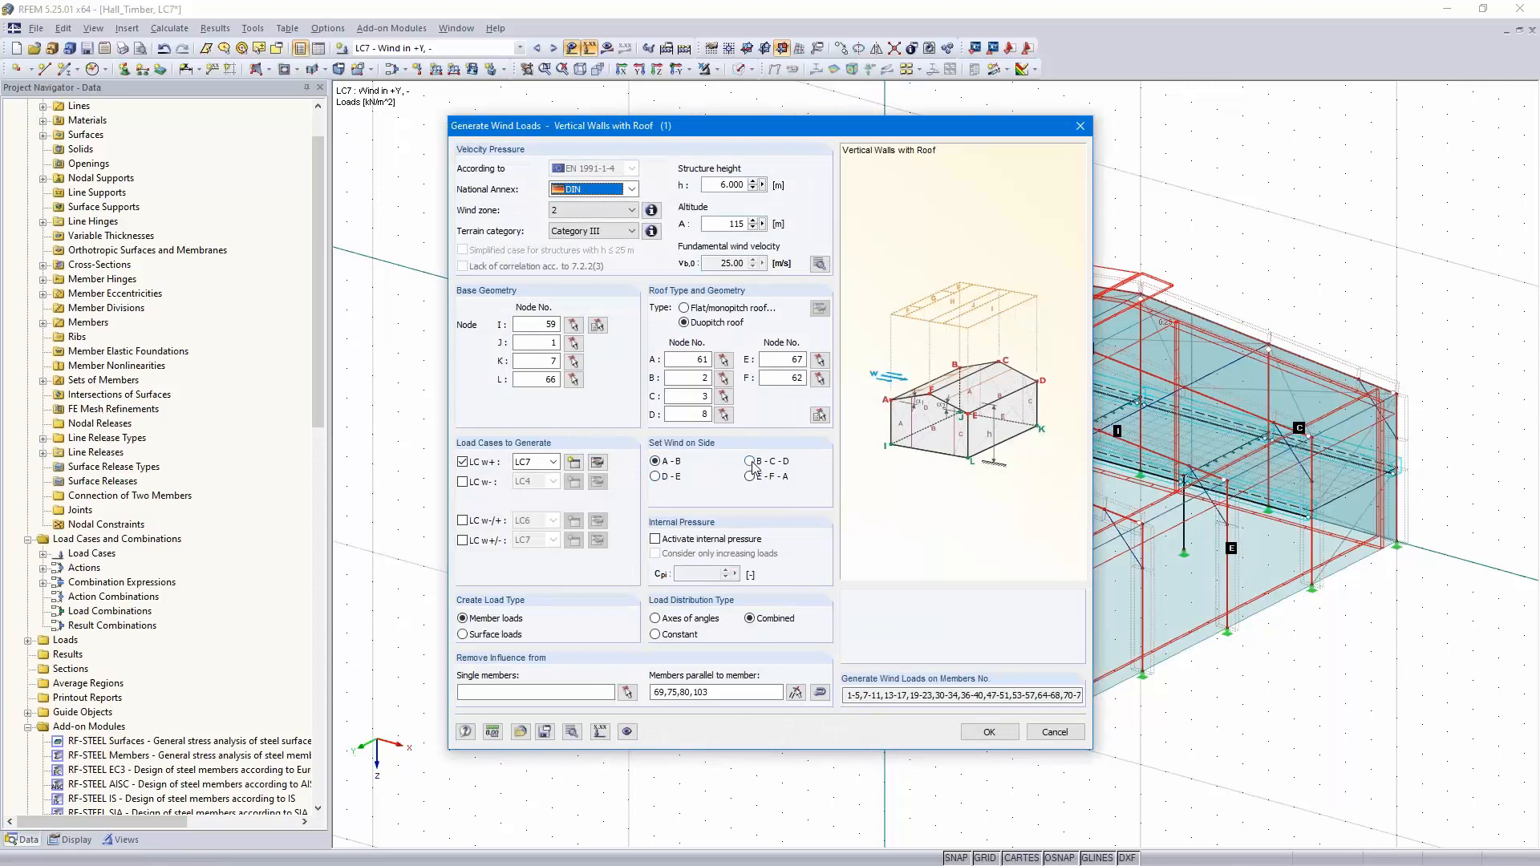
pyautogui.click(751, 462)
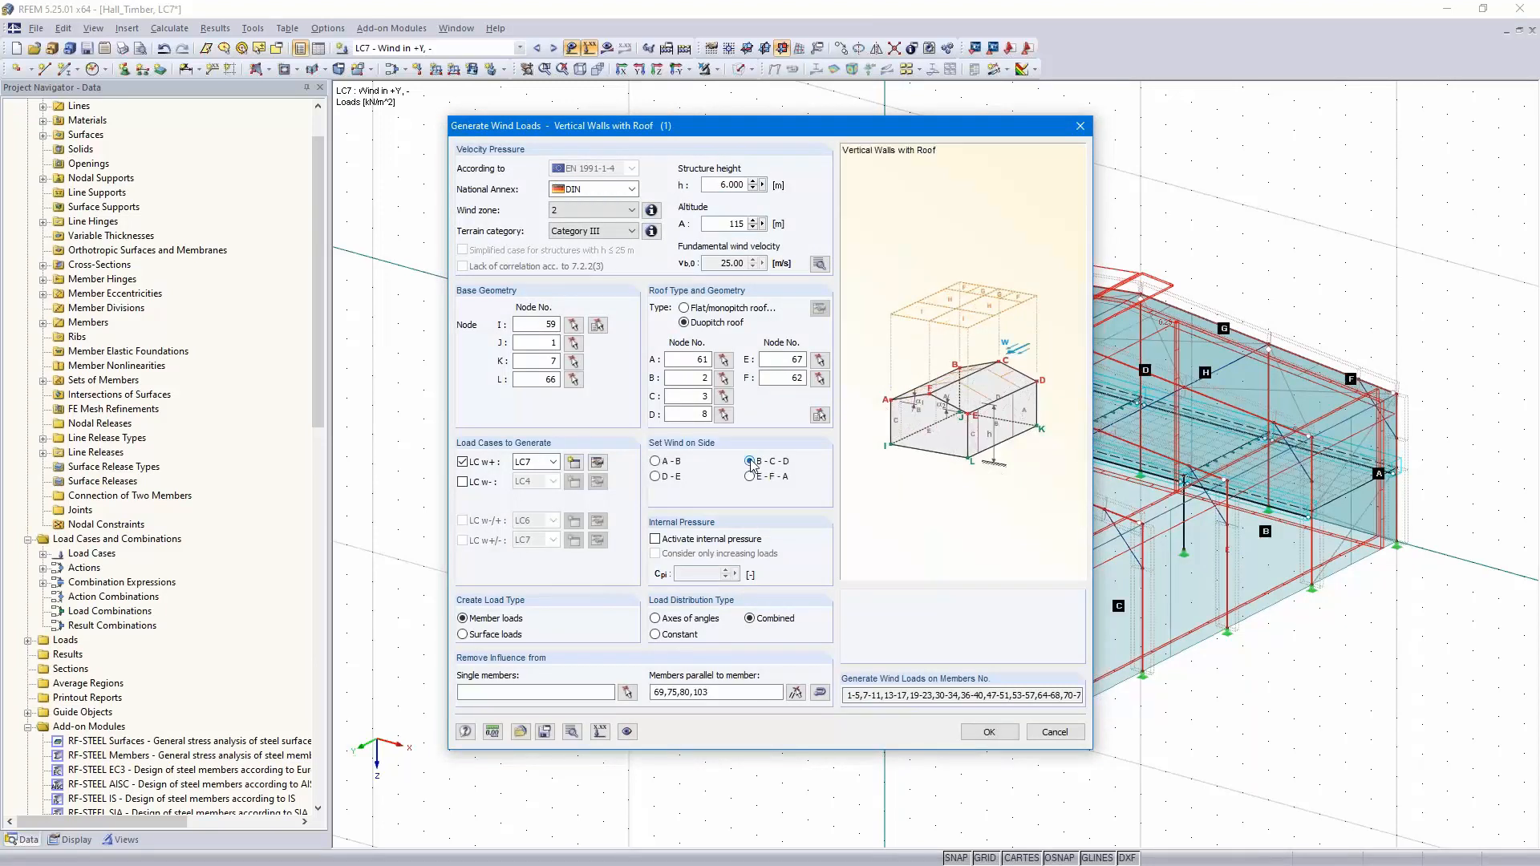
pyautogui.click(463, 463)
pyautogui.click(463, 483)
pyautogui.click(553, 482)
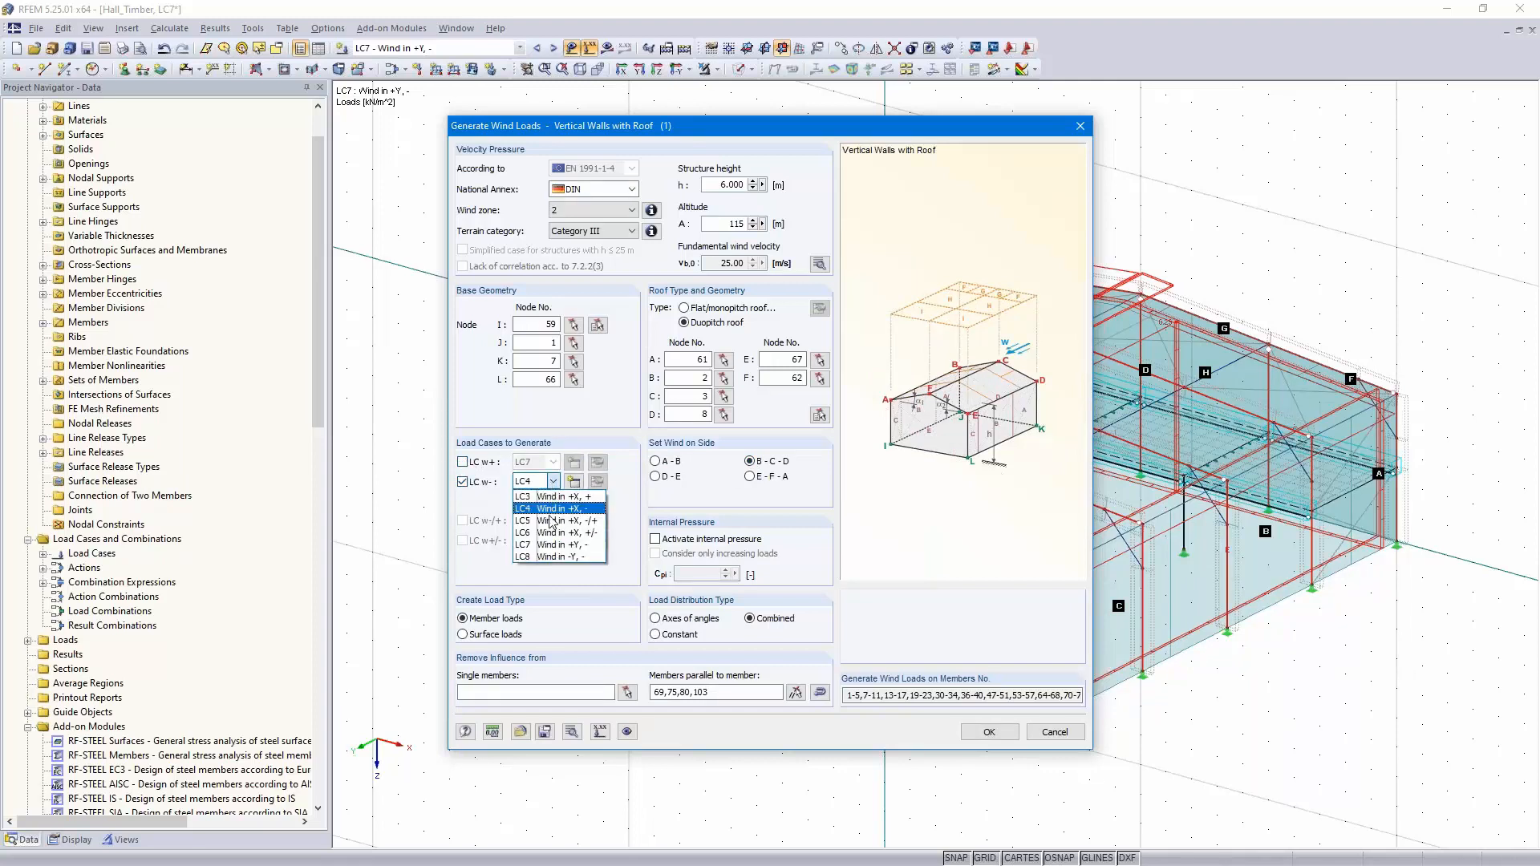
pyautogui.click(566, 546)
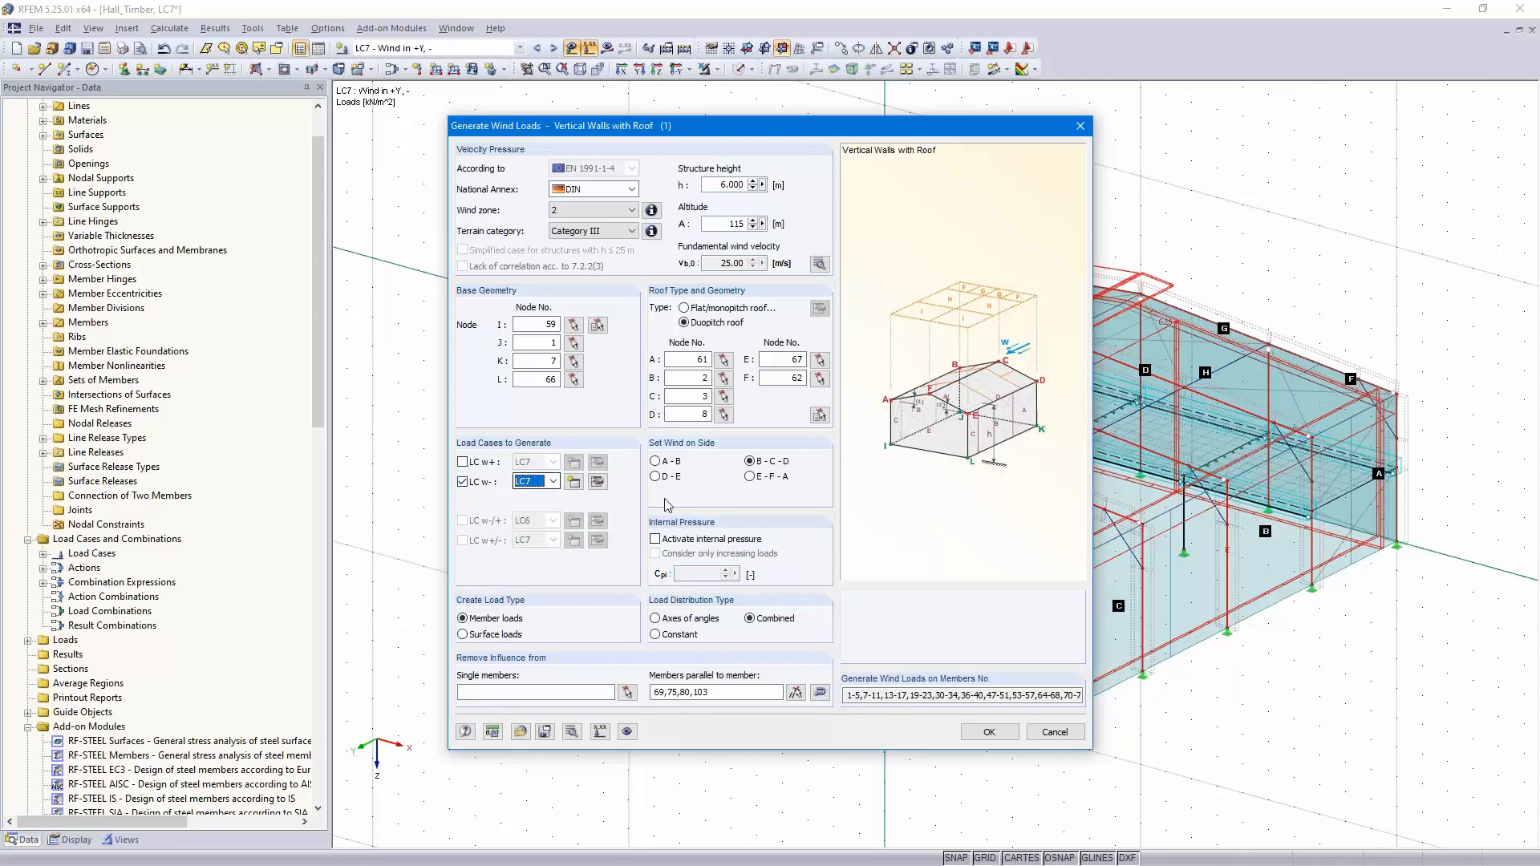
pyautogui.click(990, 732)
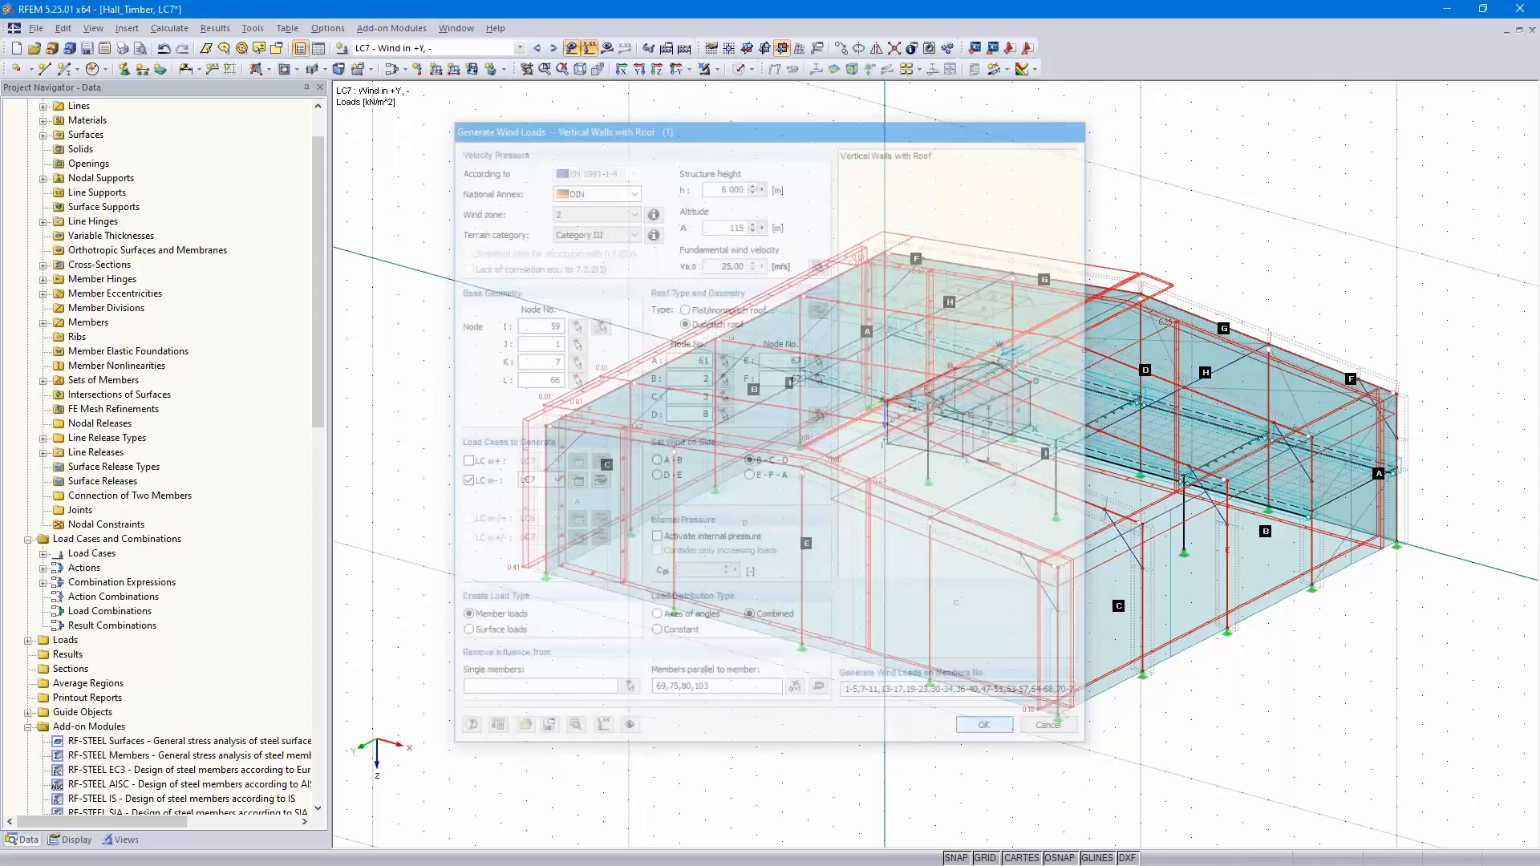
pyautogui.click(941, 713)
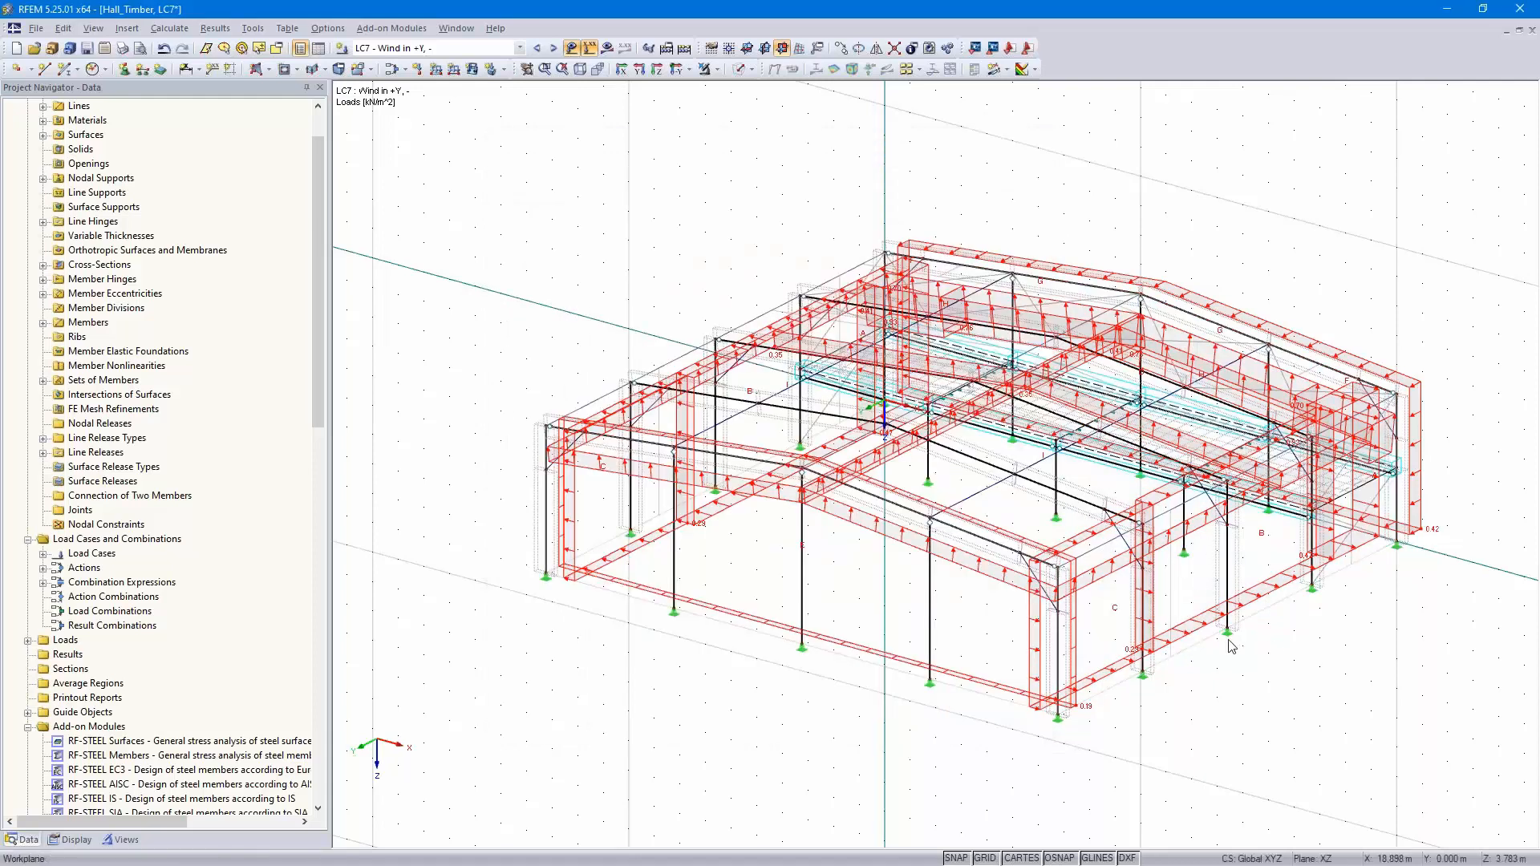
pyautogui.keyDown('ctrl'); pyautogui.moveTo(963, 642); pyautogui.dragTo(1251, 561, button='middle'); pyautogui.keyUp('ctrl')
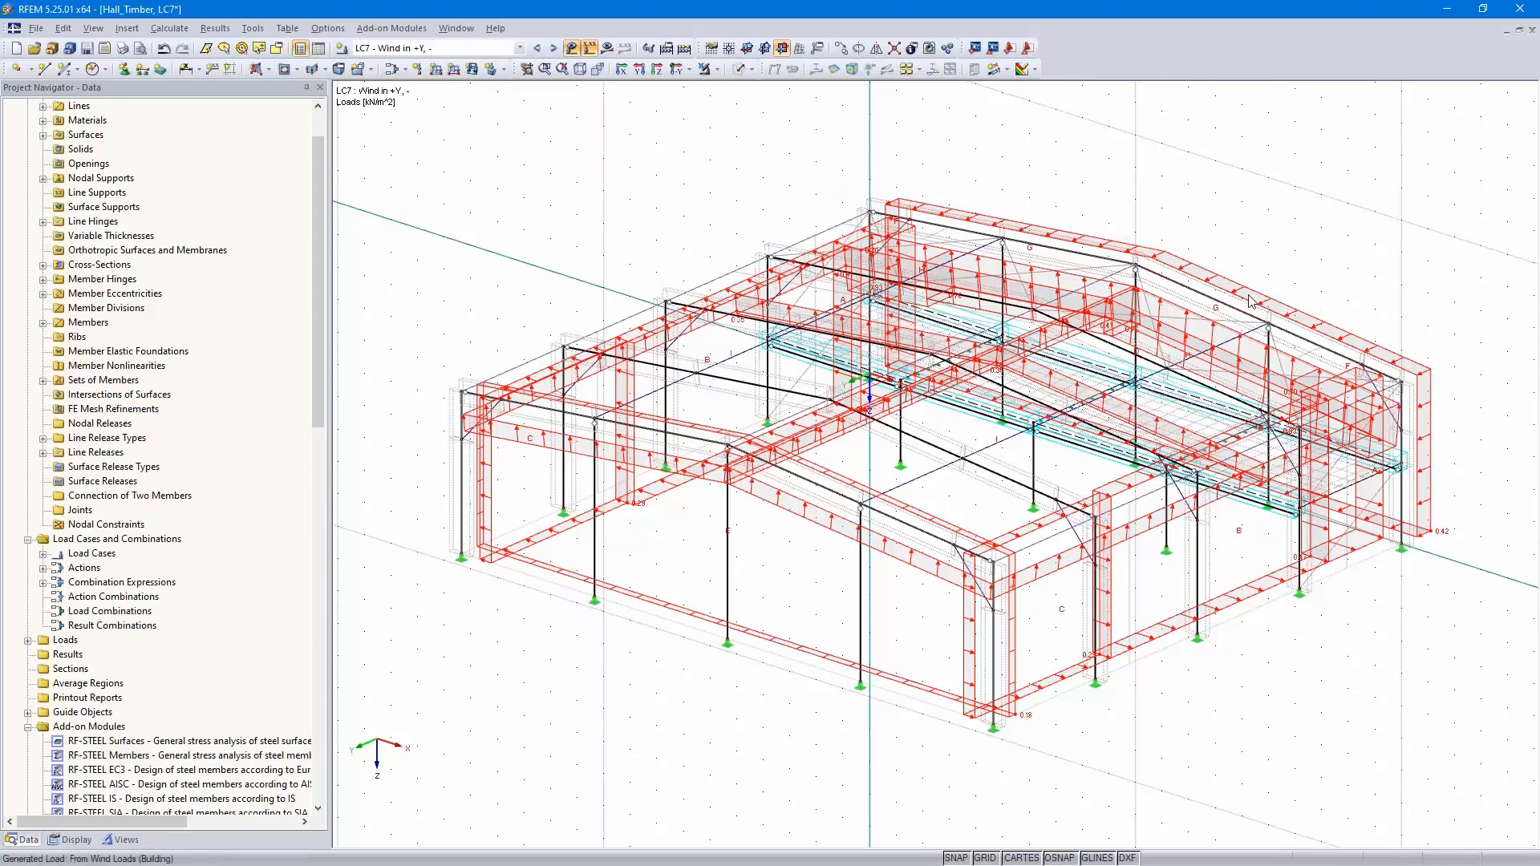
# Regenerate the wind loads of LC8 with the wind on side E-F-A, producing only the w- case in LC8
pyautogui.click(554, 48)
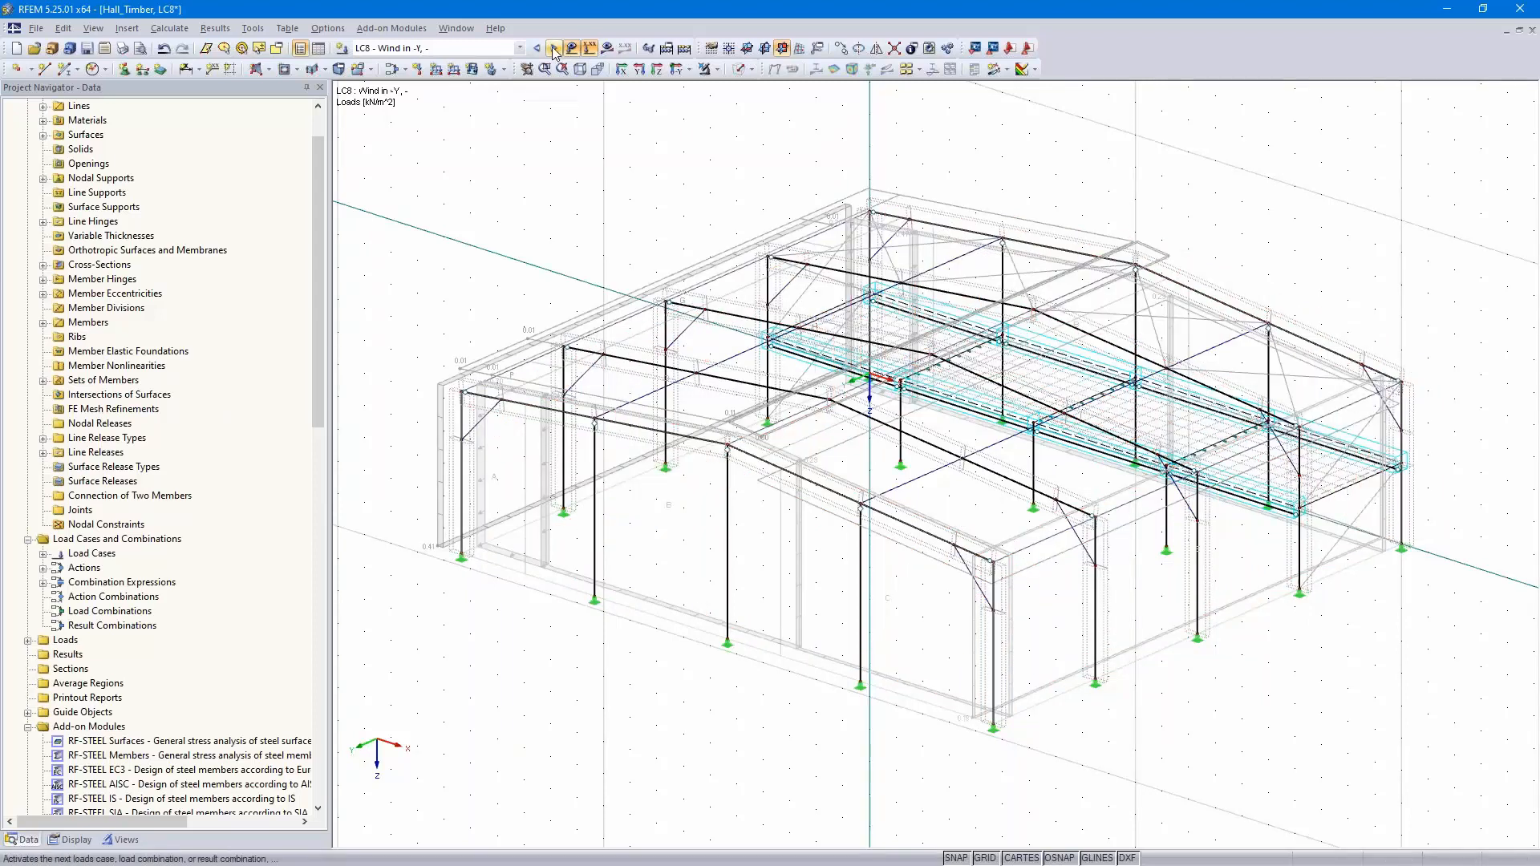
pyautogui.doubleClick(1102, 239)
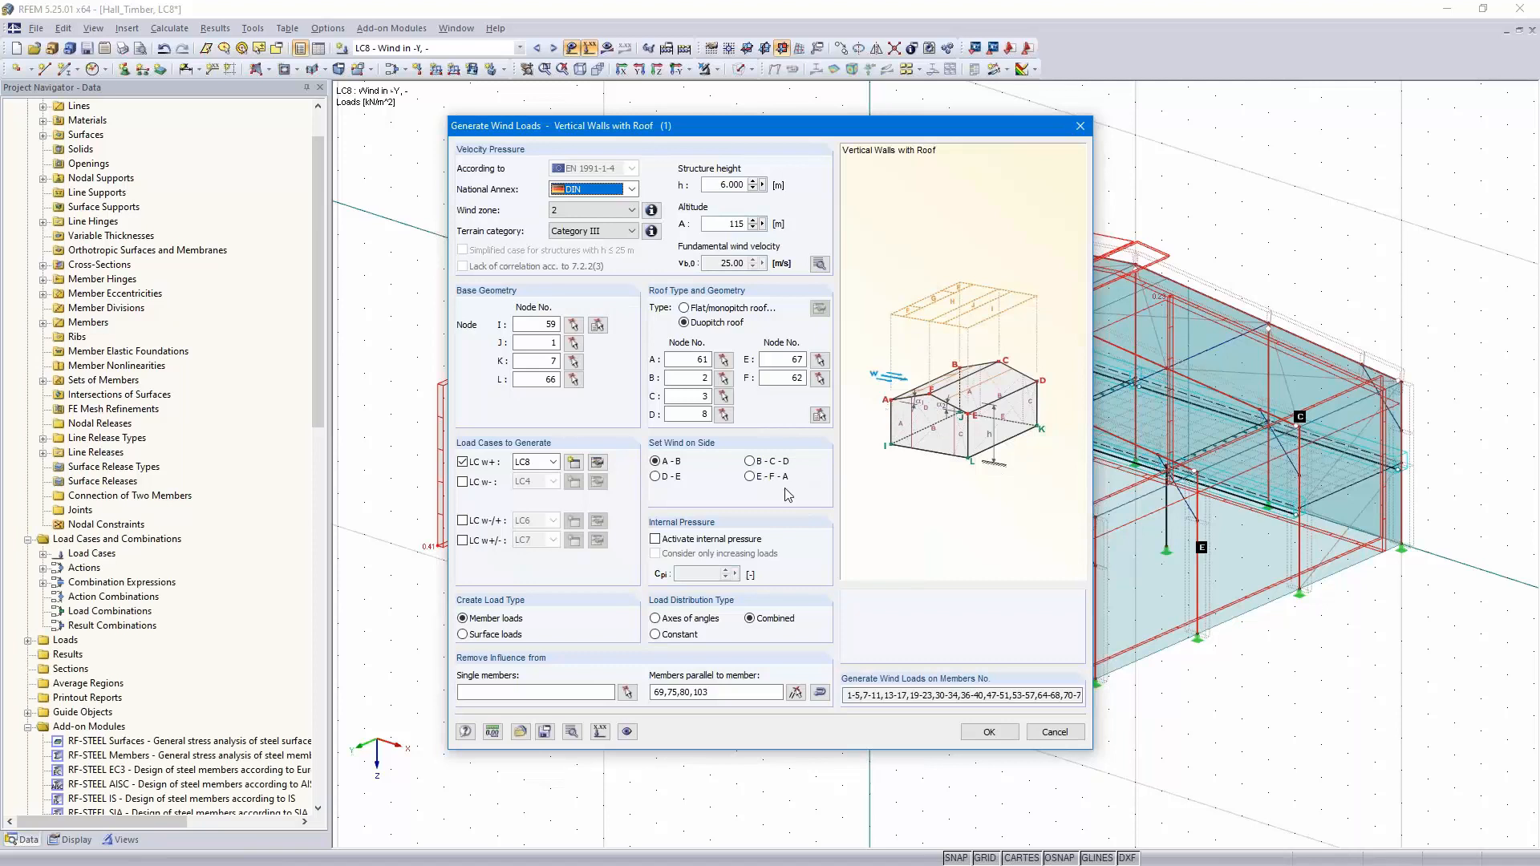
pyautogui.click(750, 478)
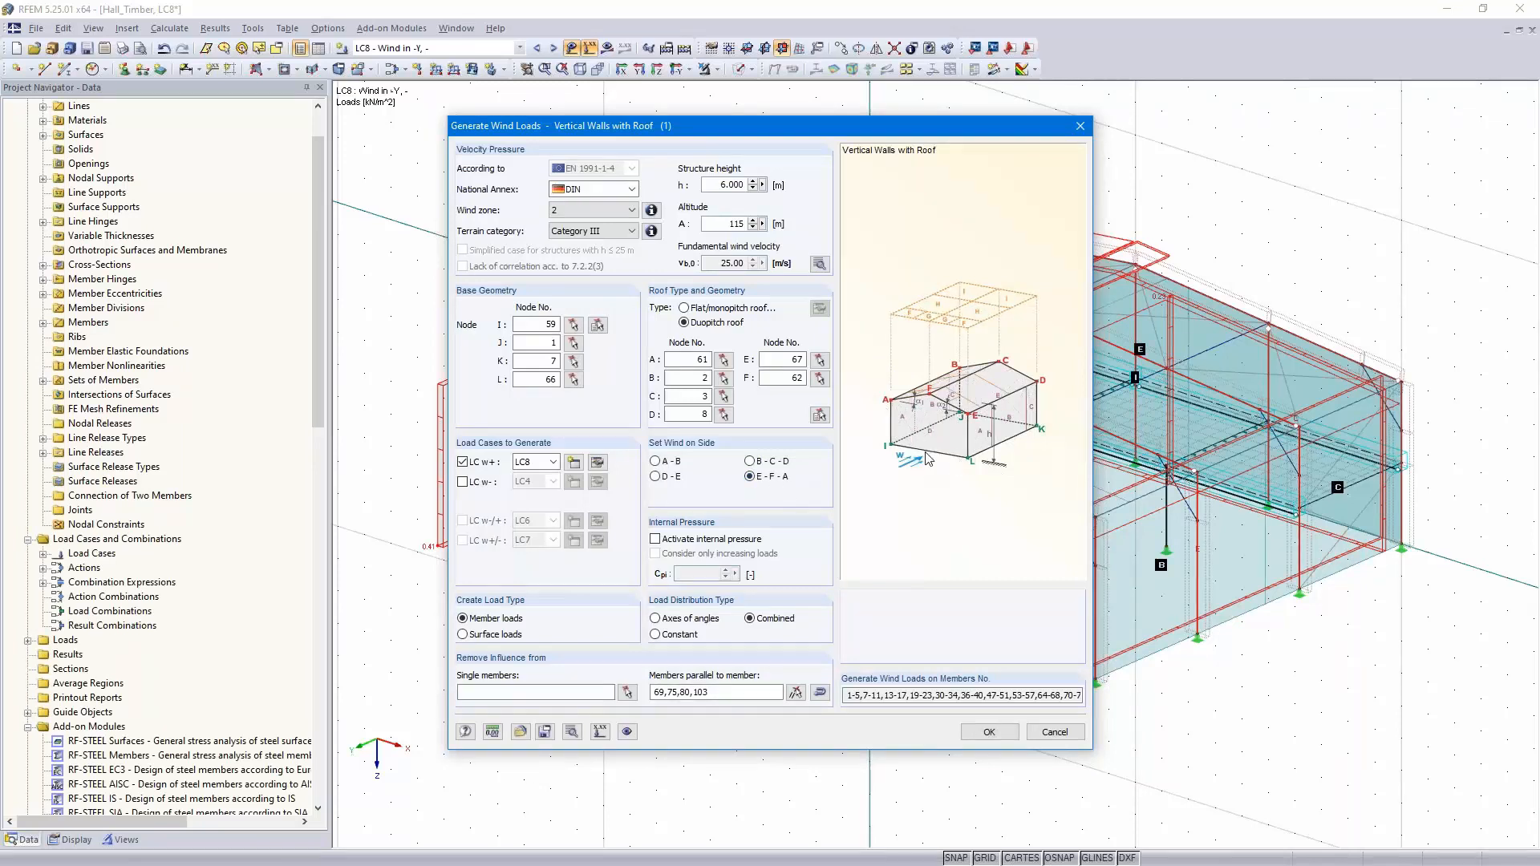
pyautogui.click(463, 482)
pyautogui.click(463, 462)
pyautogui.click(554, 482)
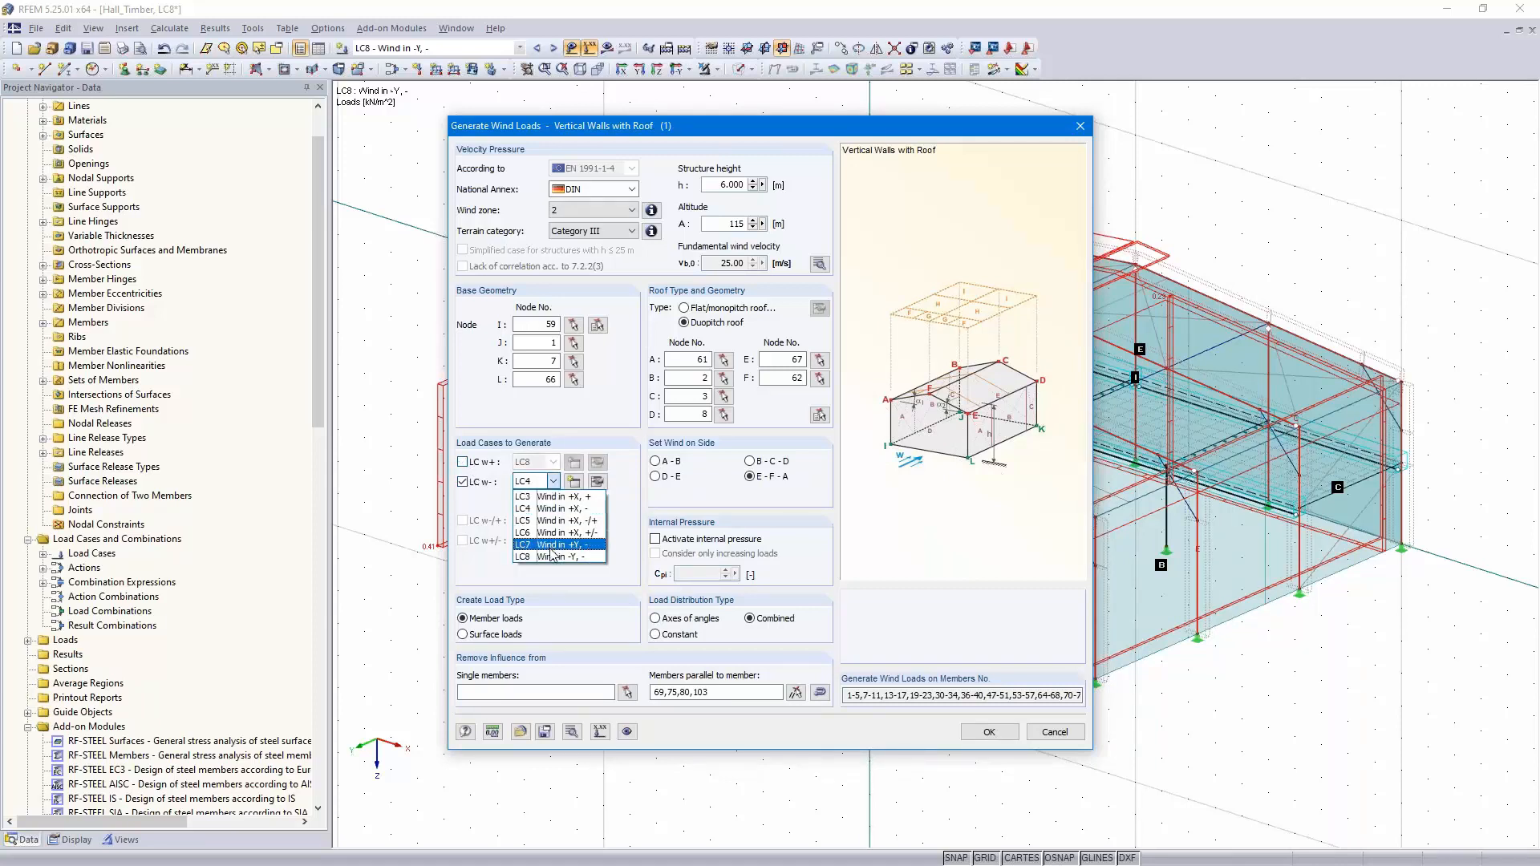
pyautogui.click(565, 558)
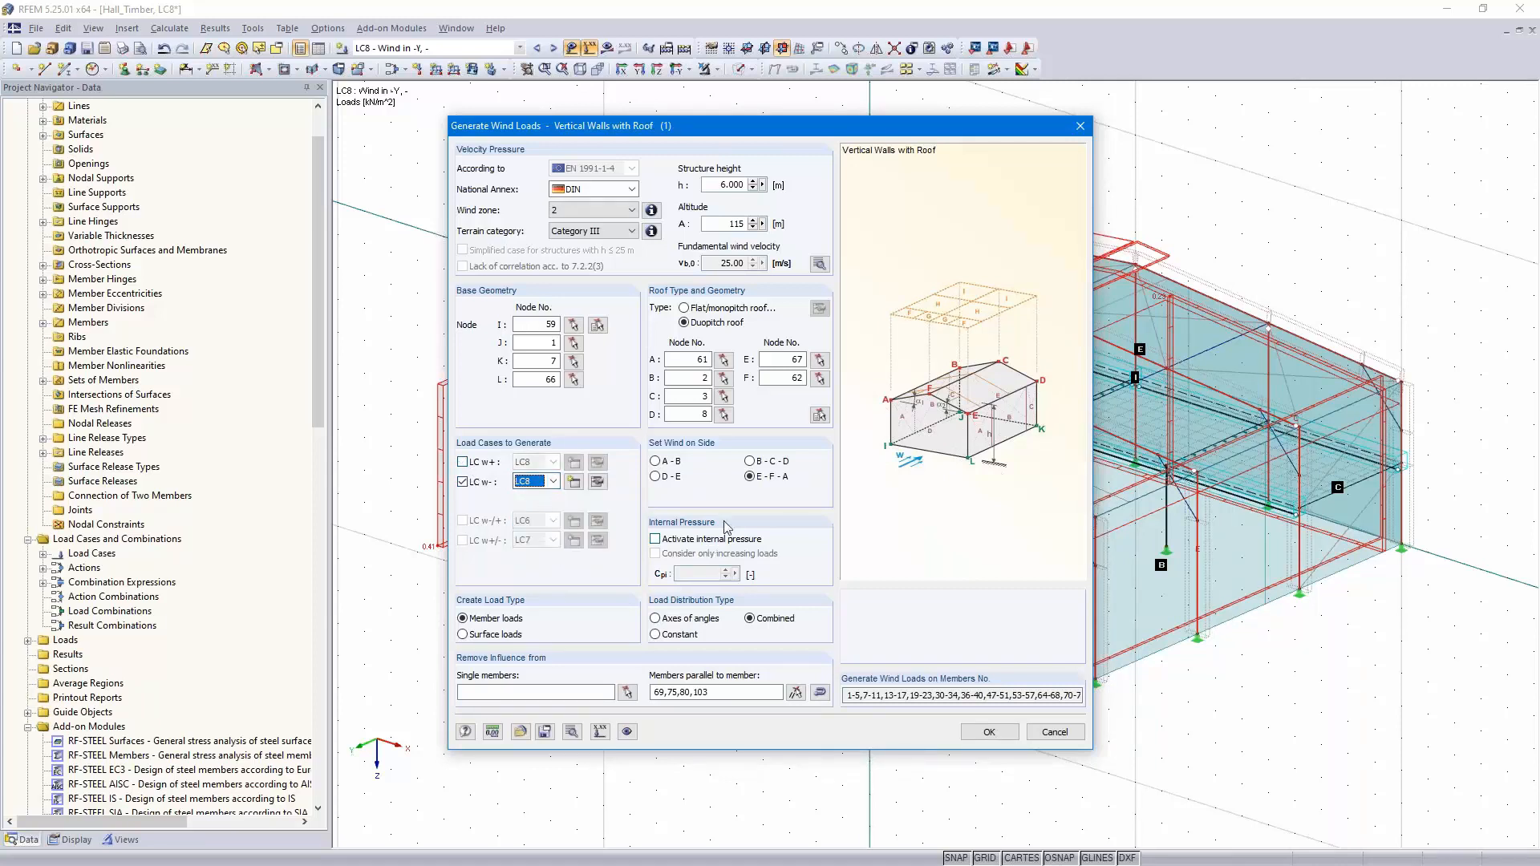
pyautogui.click(990, 731)
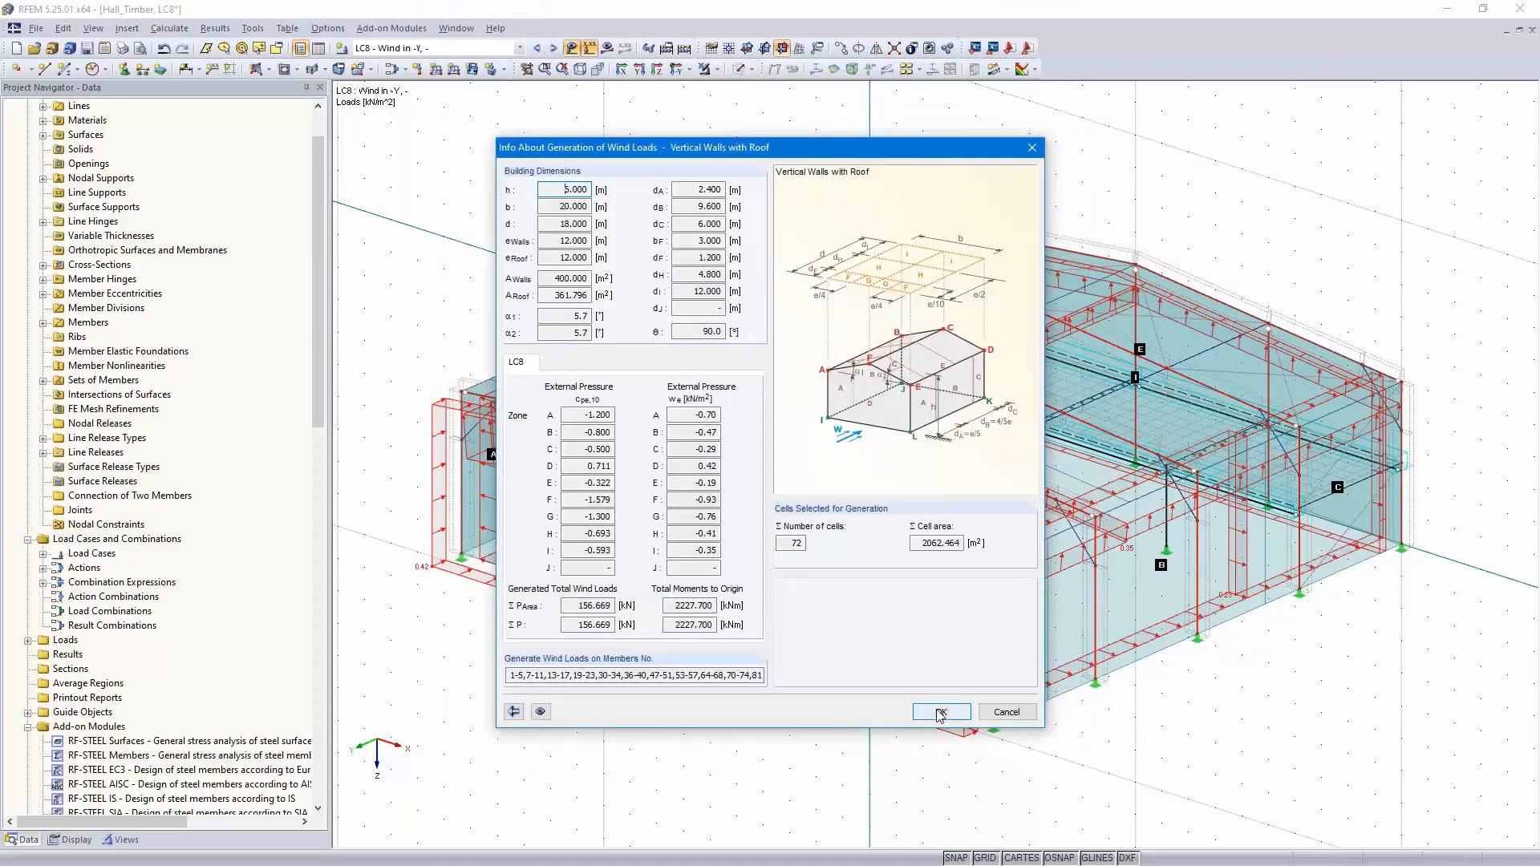
pyautogui.click(939, 711)
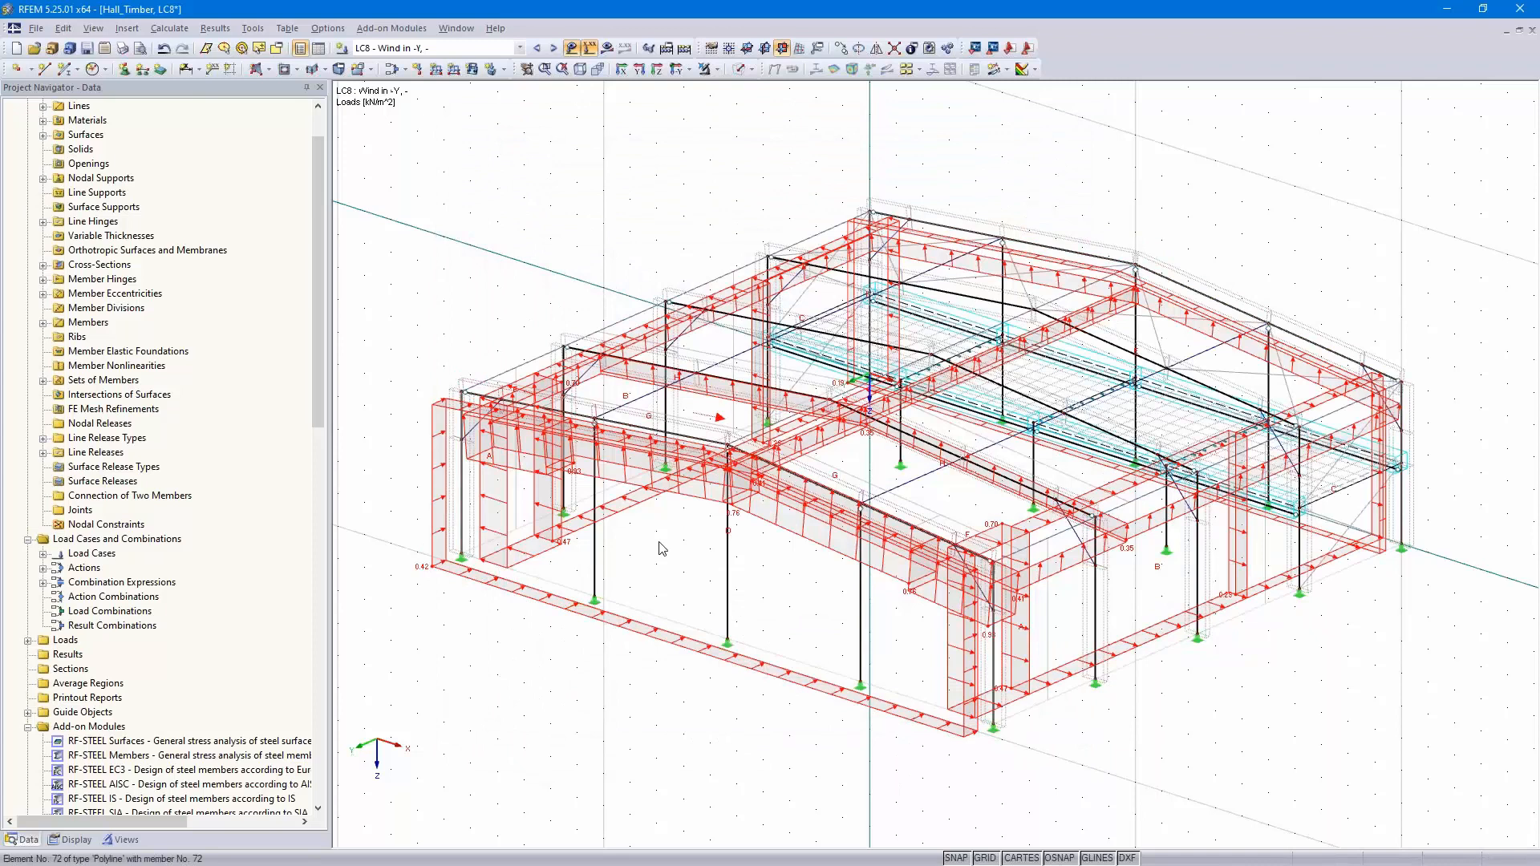
pyautogui.keyDown('ctrl'); pyautogui.moveTo(778, 722); pyautogui.dragTo(842, 723, button='middle'); pyautogui.keyUp('ctrl')
pyautogui.scroll(3, 789, 720)
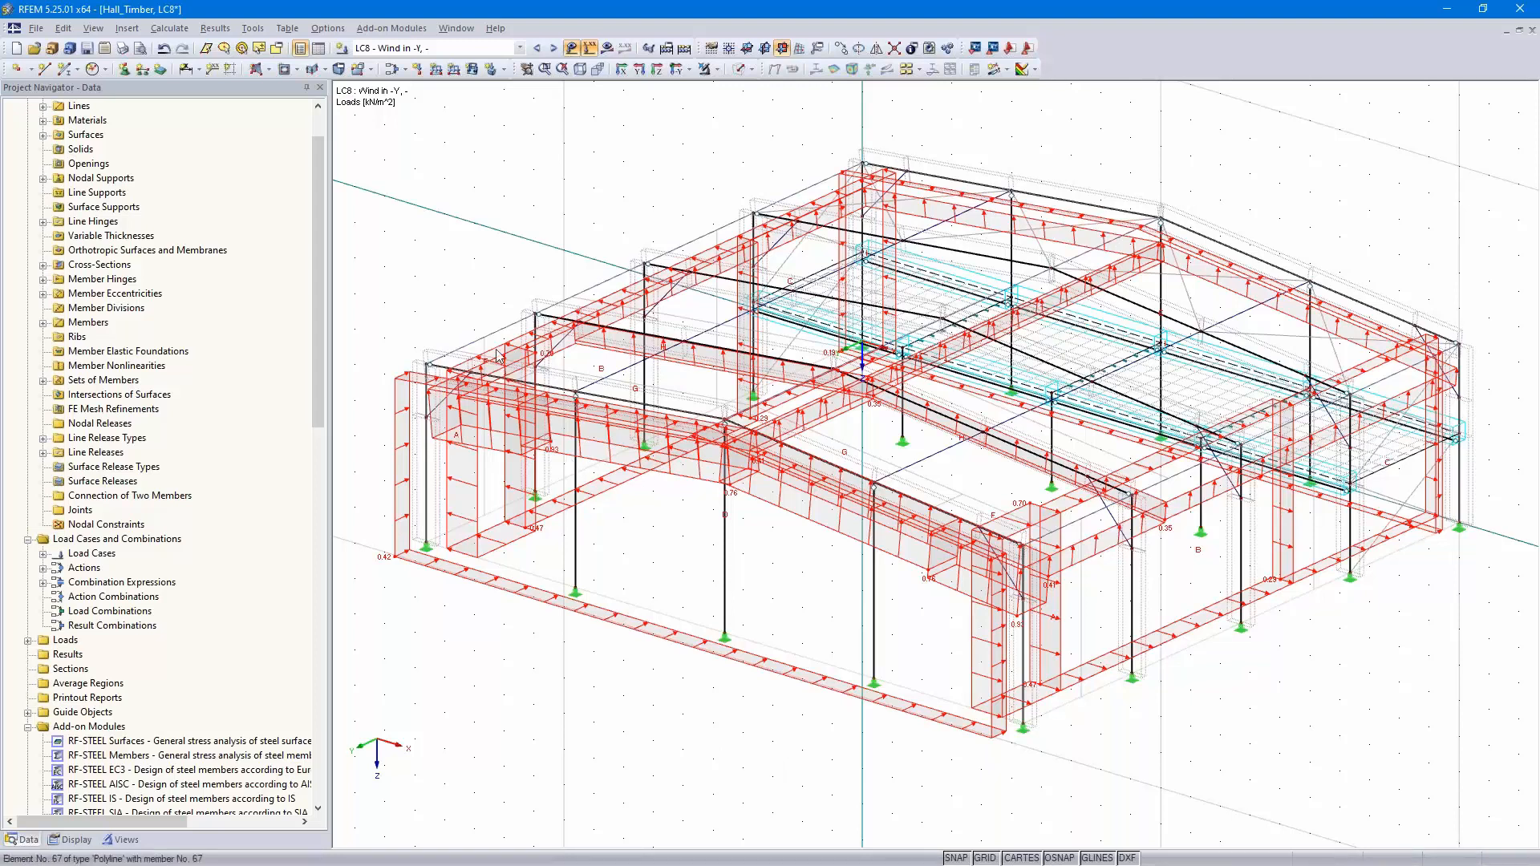
# Create load case LC9 "Imposed load" with action category "Imposed - Category A: domestic, residential areas" and medium-term load duration
pyautogui.click(394, 69)
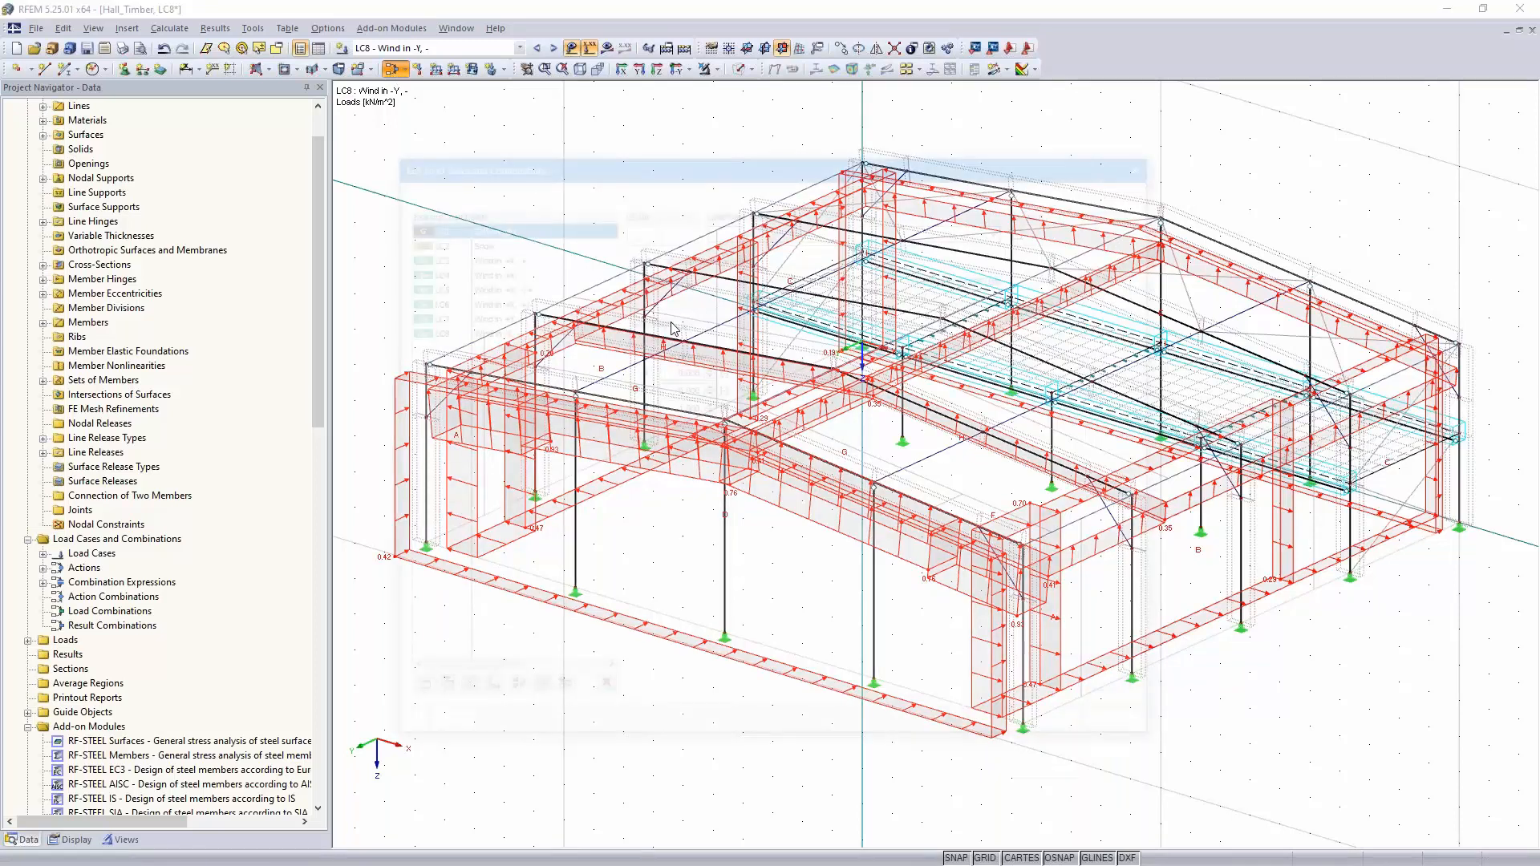
pyautogui.click(409, 695)
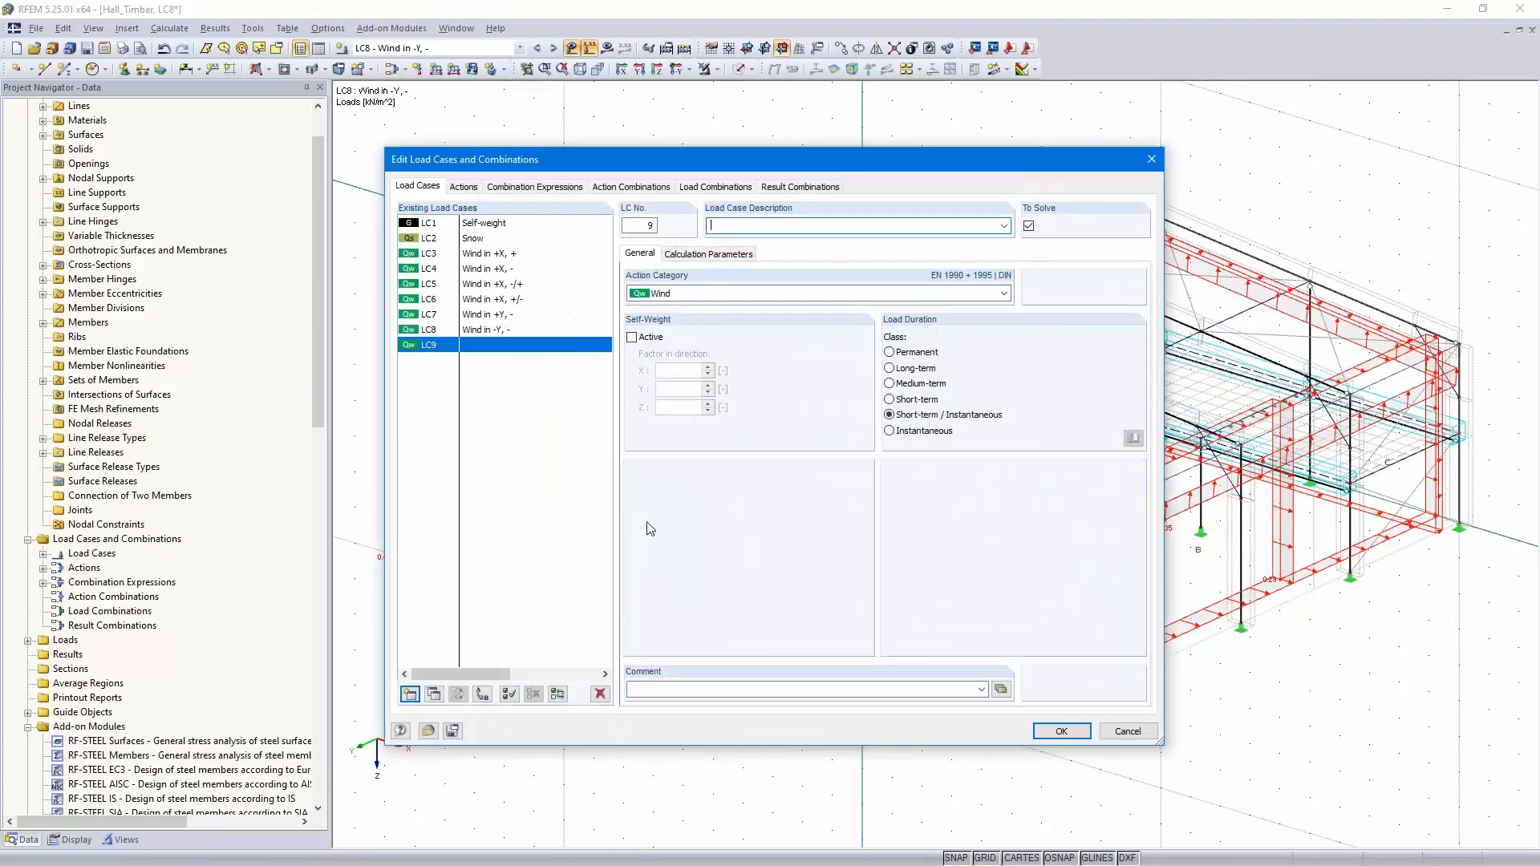
pyautogui.click(1002, 227)
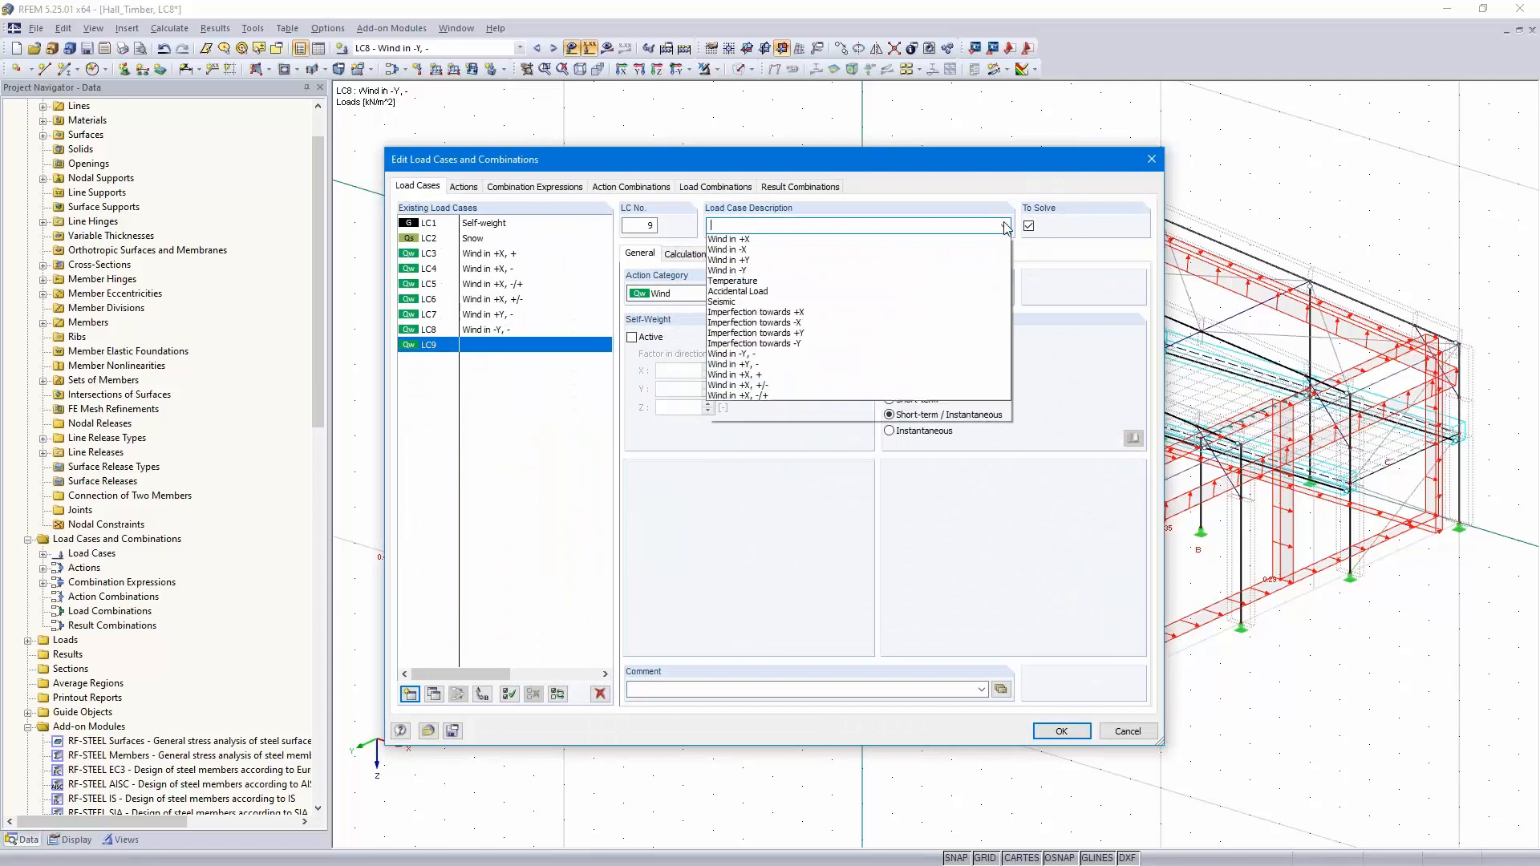
pyautogui.click(818, 264)
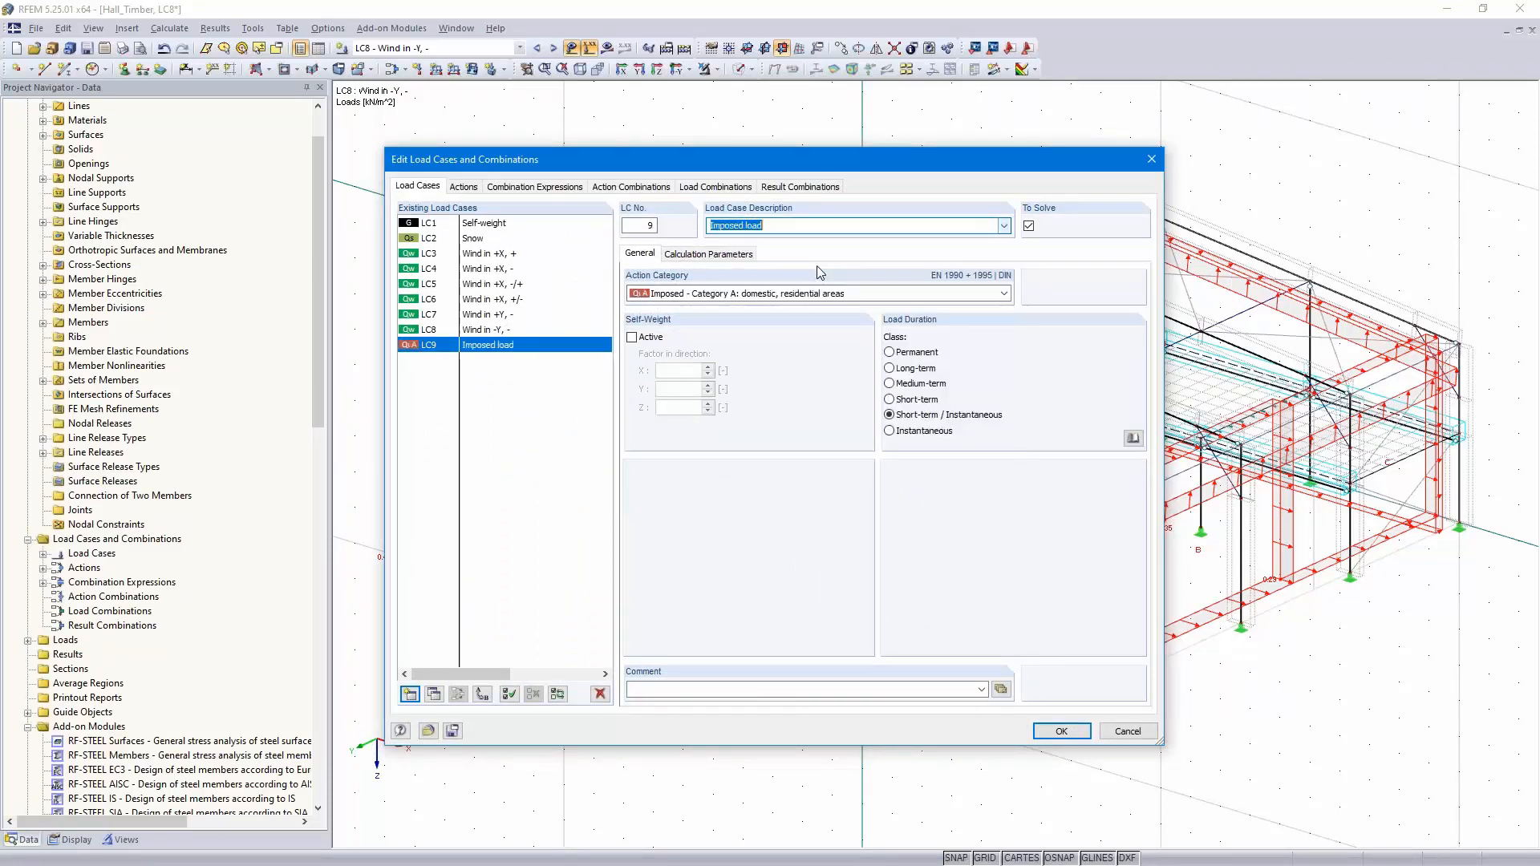
pyautogui.click(857, 297)
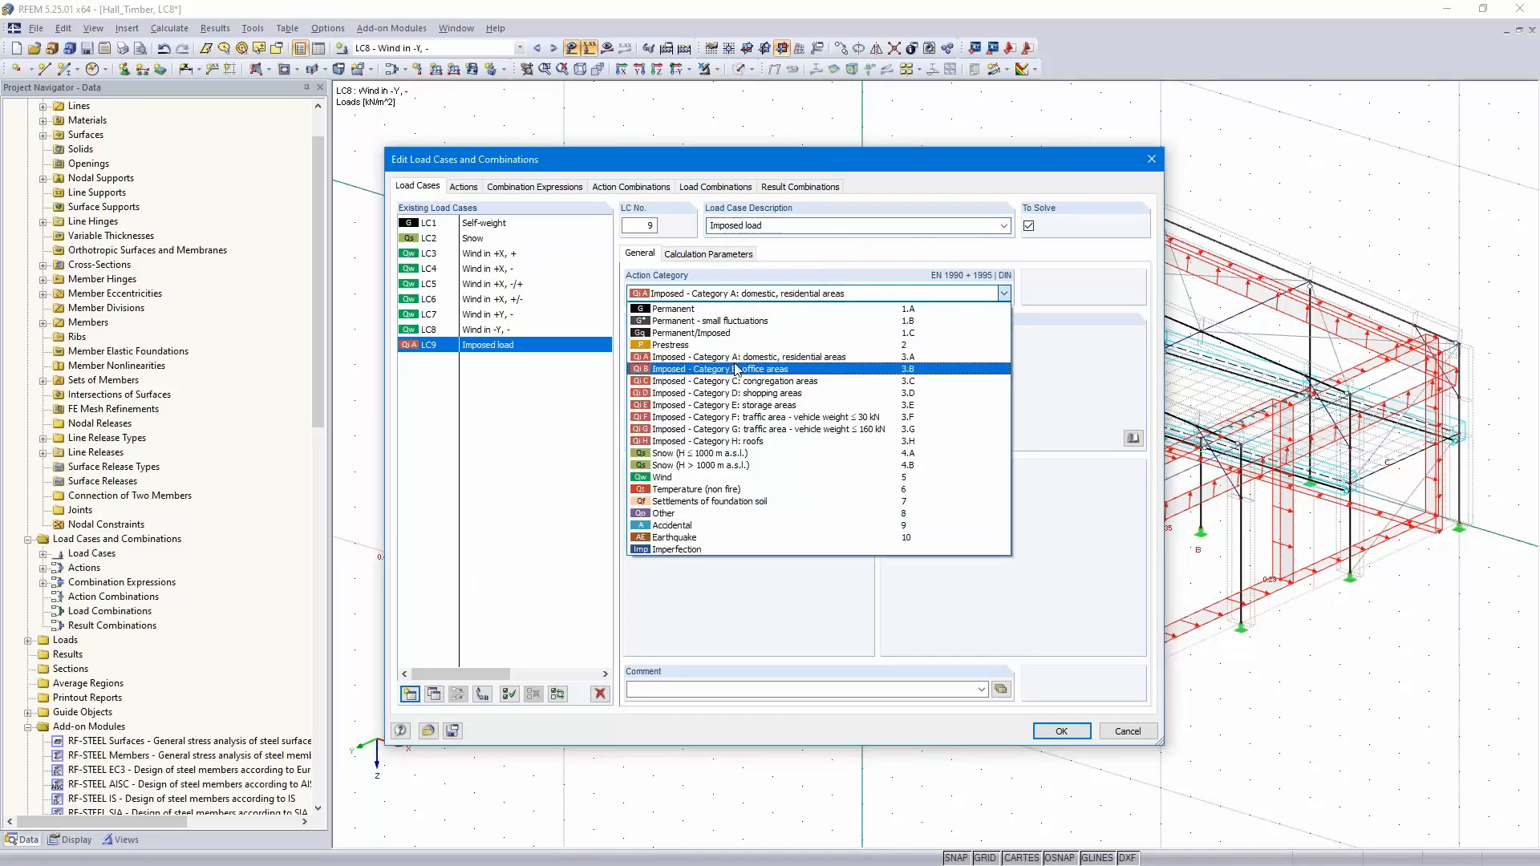
pyautogui.click(743, 366)
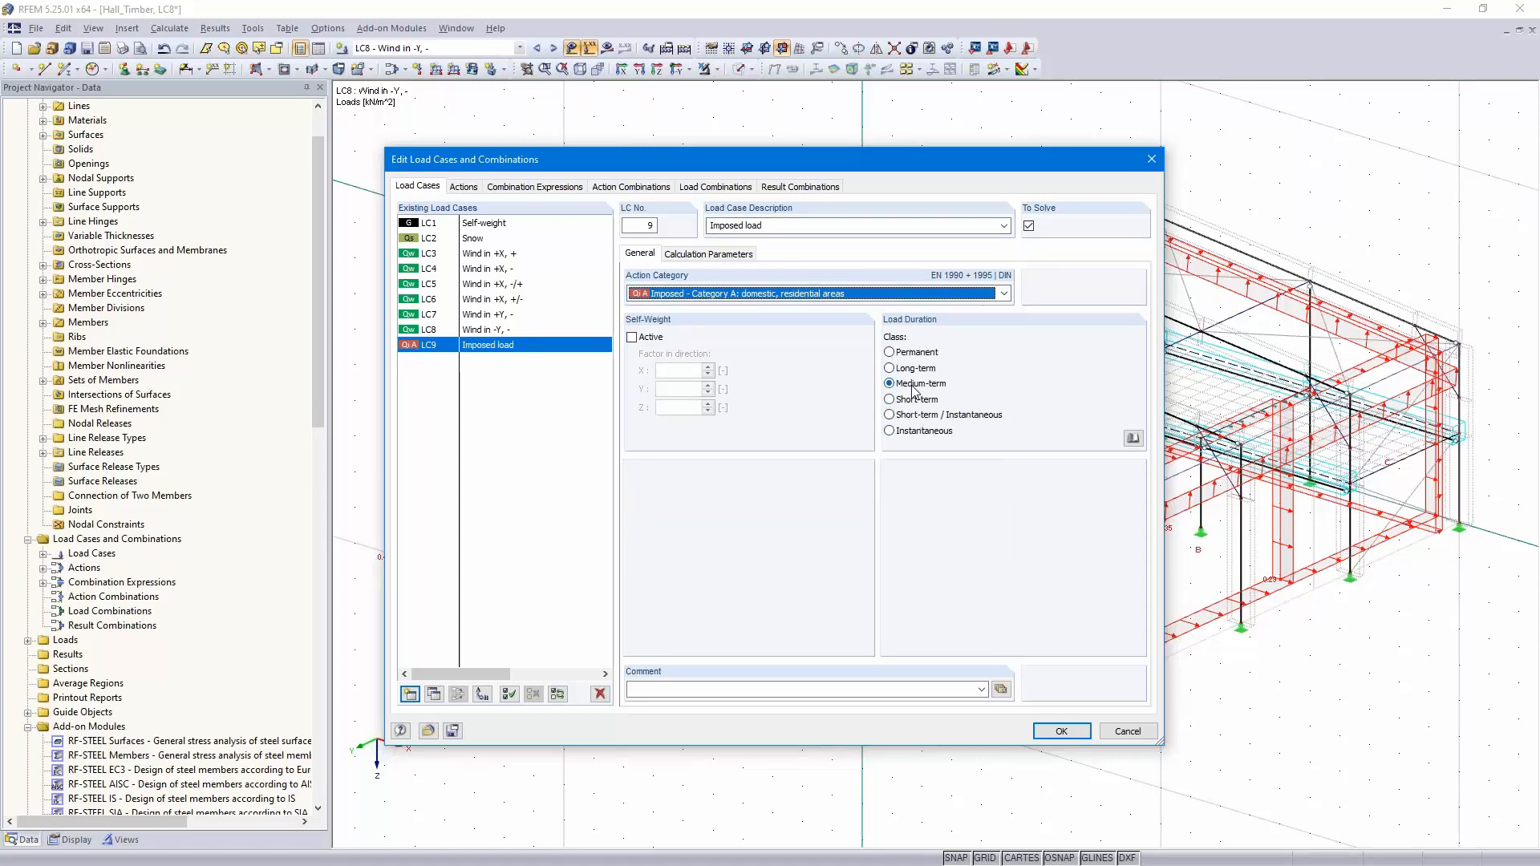
pyautogui.click(1062, 731)
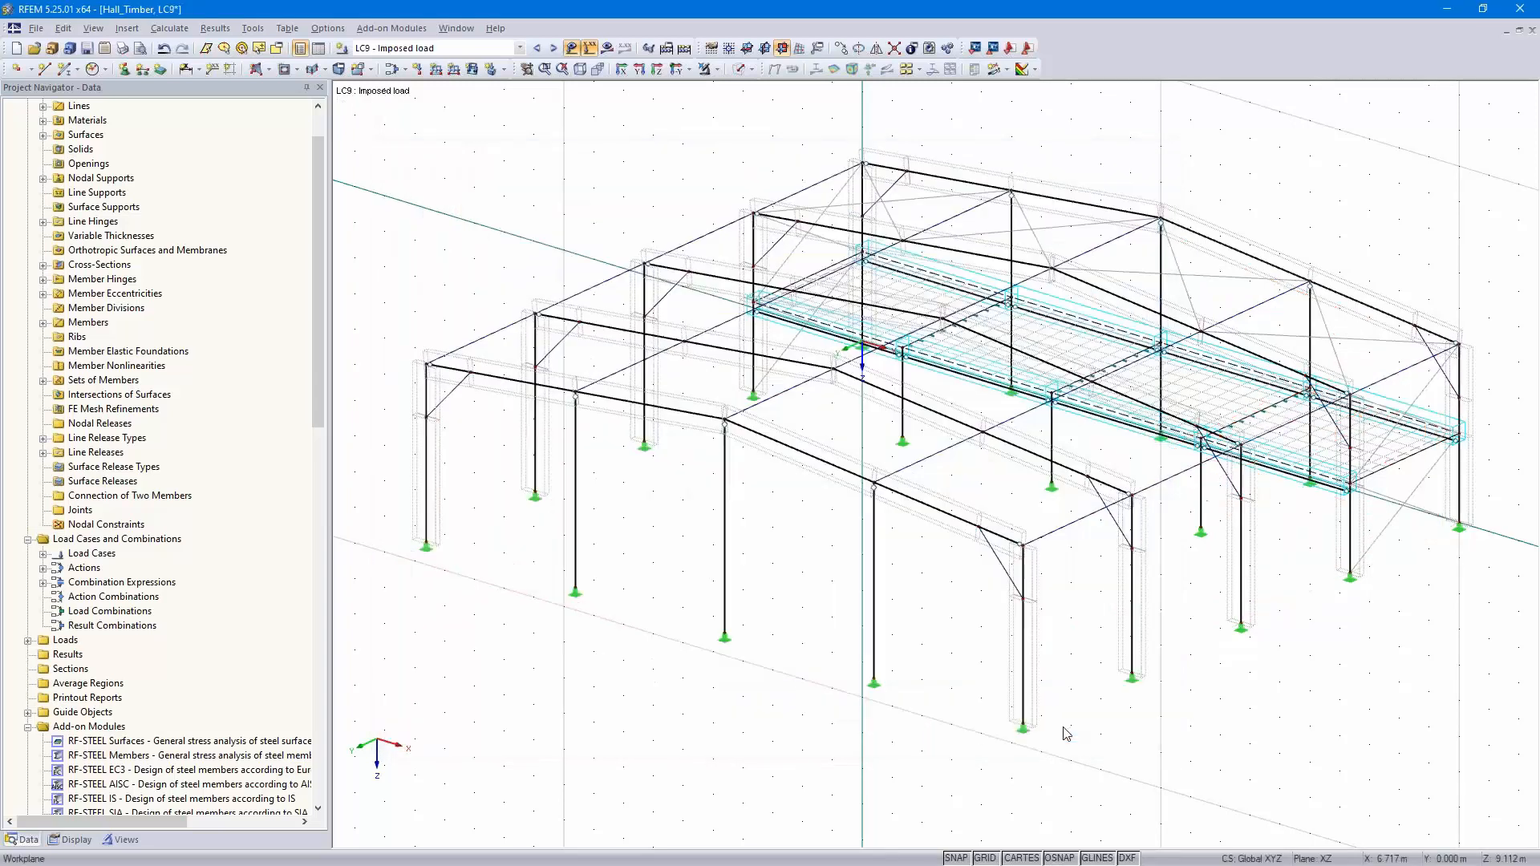
# Apply a uniform surface load of 2.50 kN/m² in global direction ZL to the intermediate floor surface in LC9
pyautogui.click(472, 69)
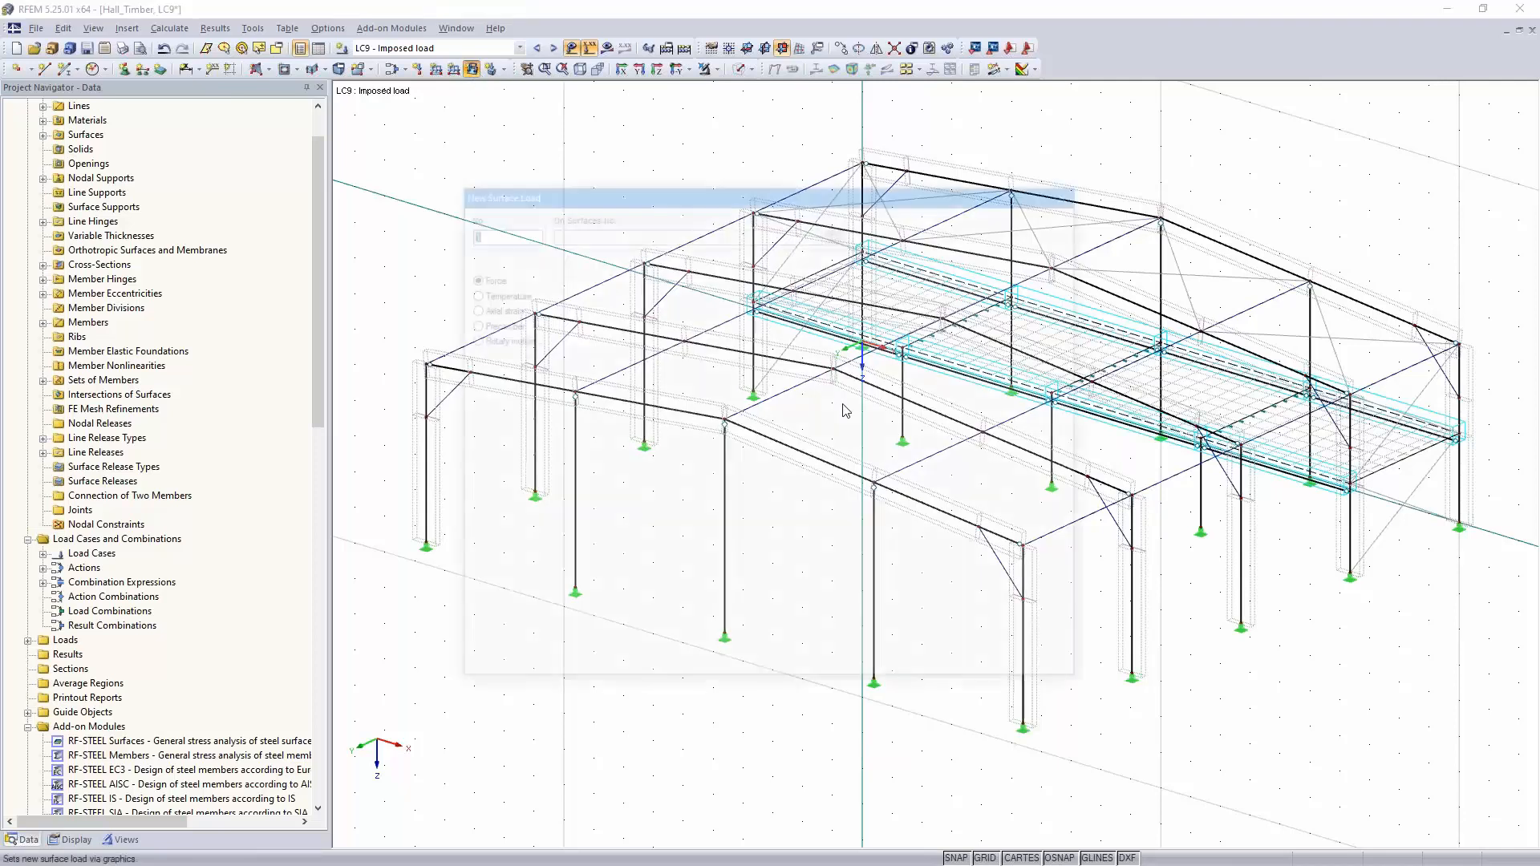
pyautogui.write('2.50')
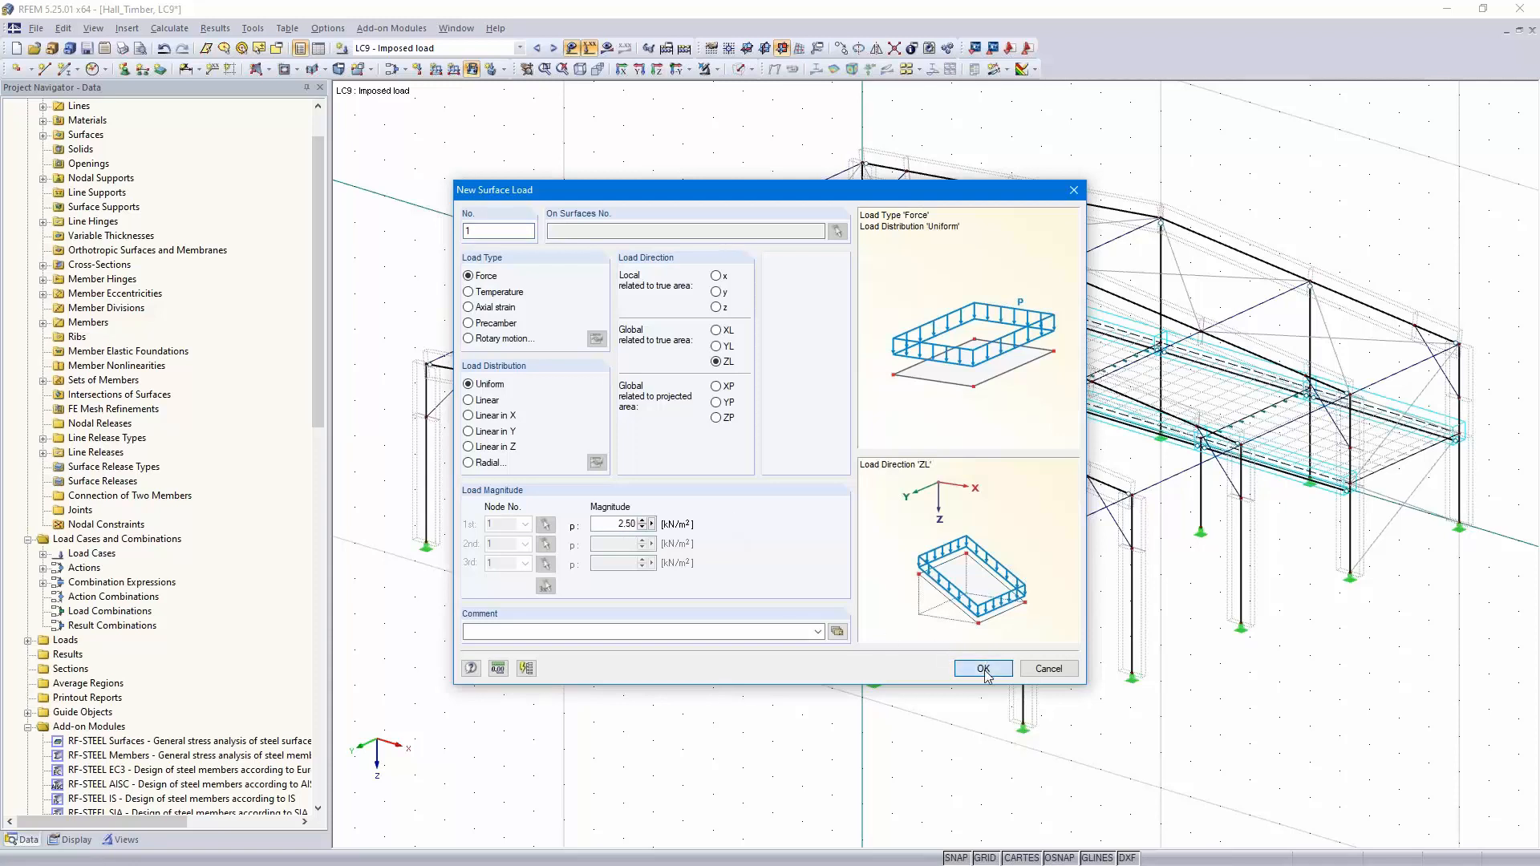
pyautogui.click(983, 668)
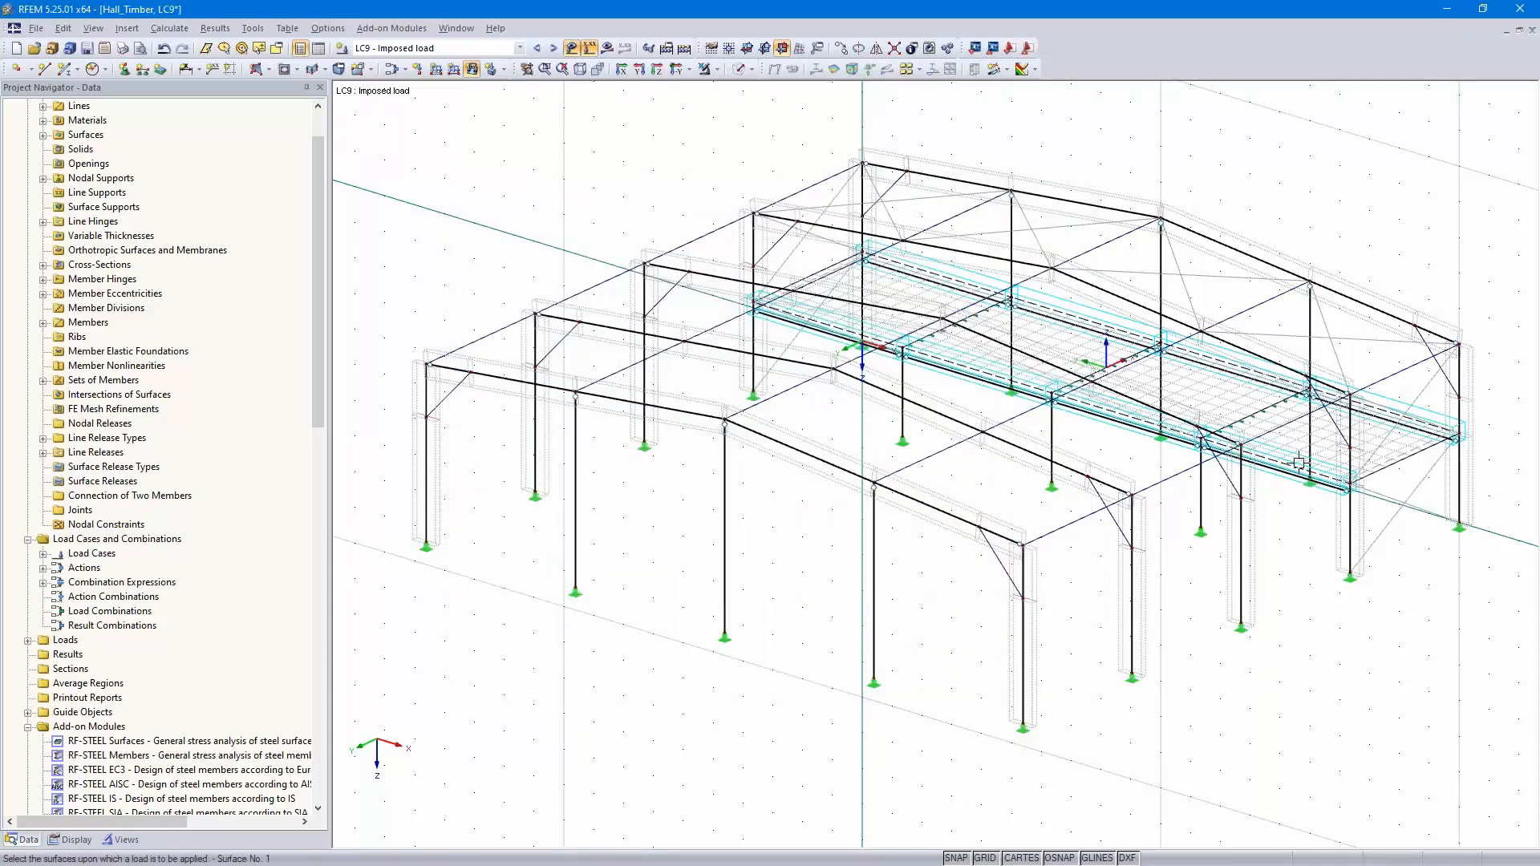
pyautogui.click(1100, 357)
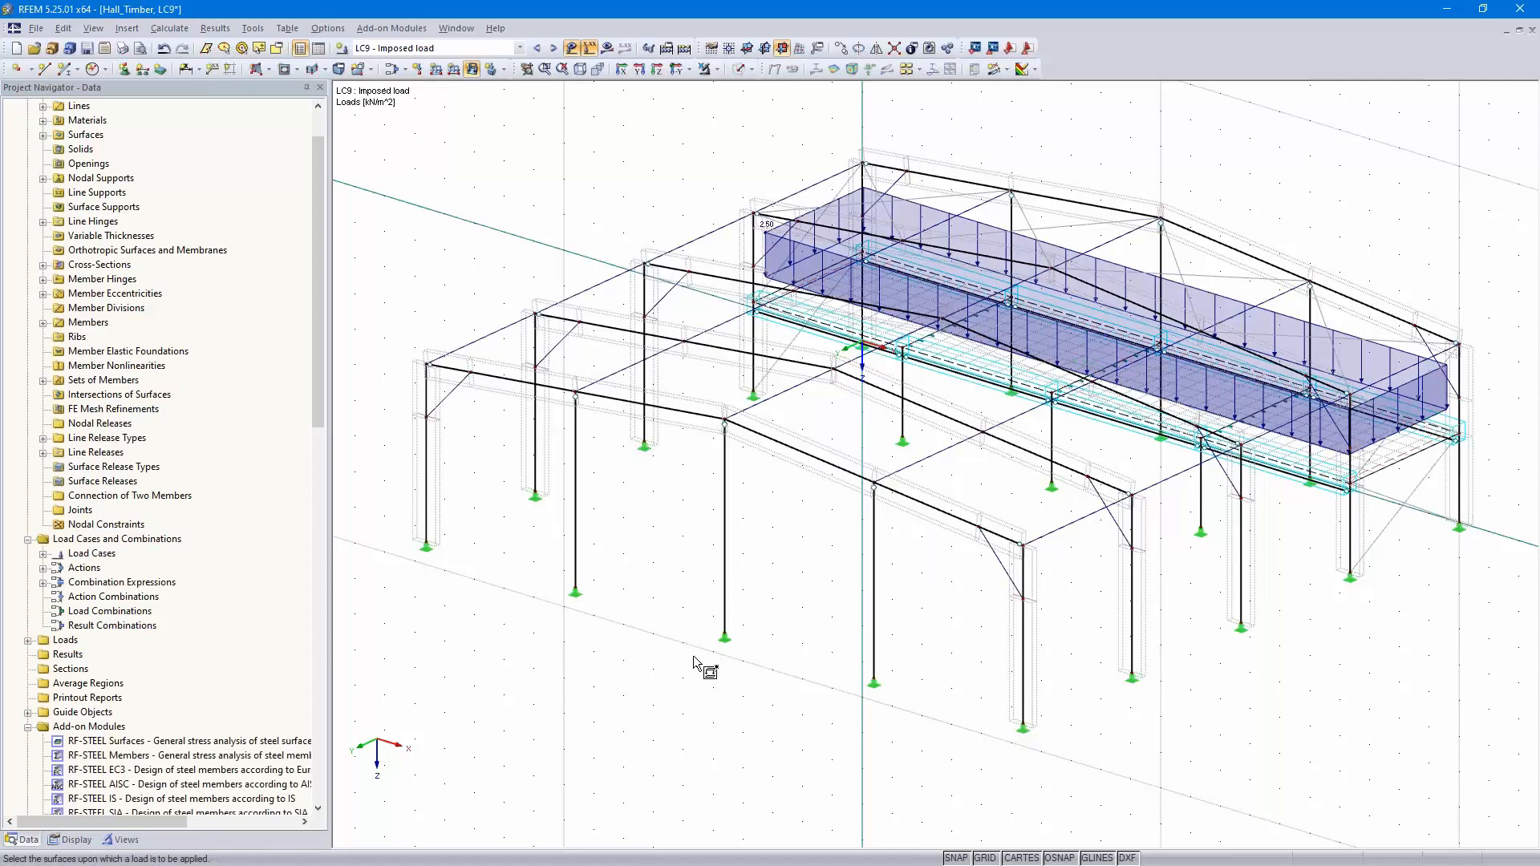
pyautogui.press('Escape')
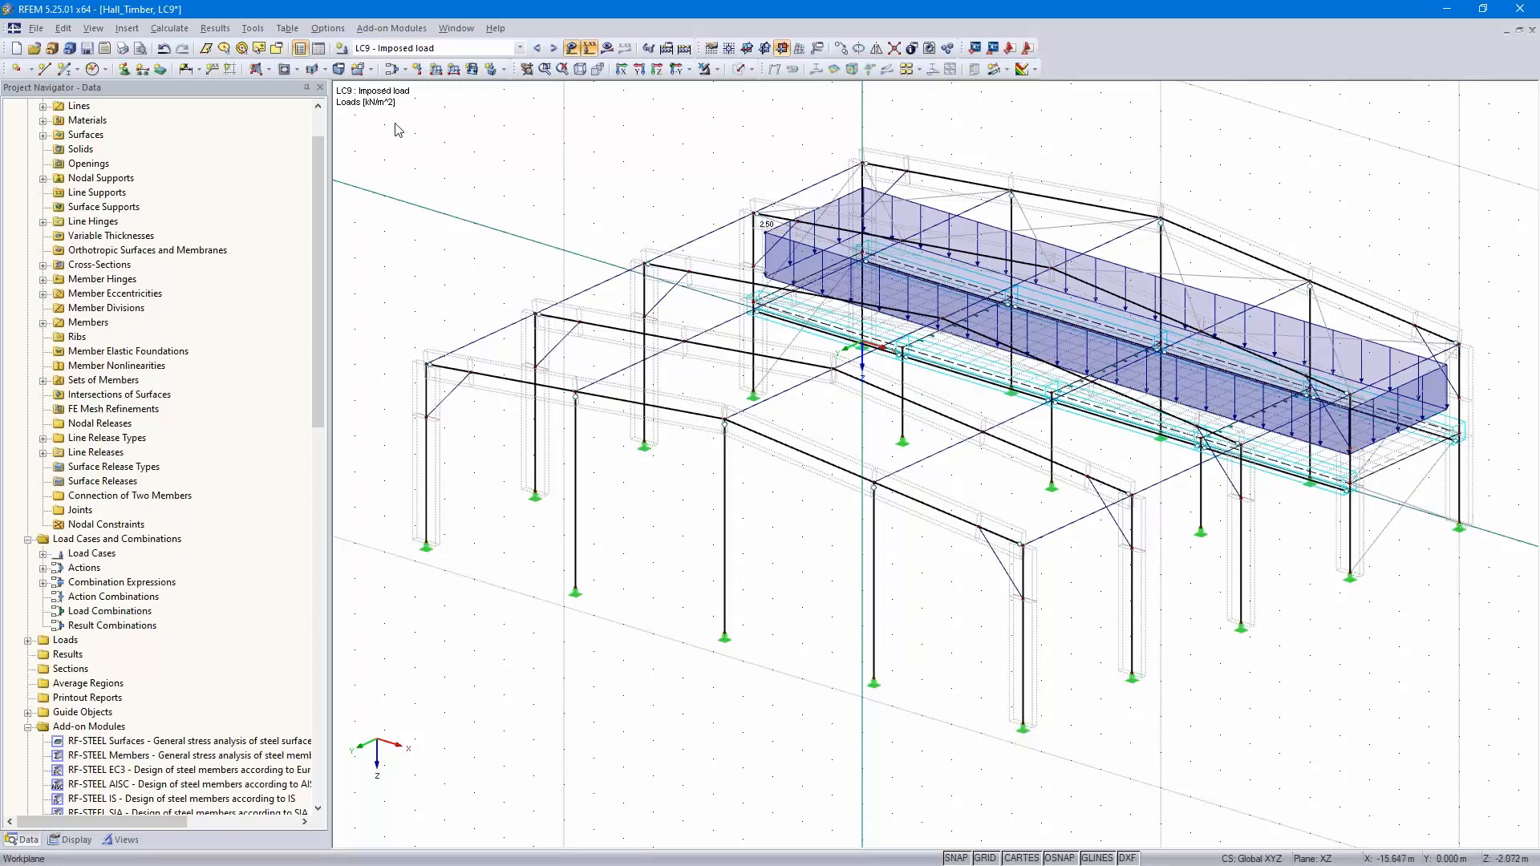
# Create load case LC10 described as "Imperfection towards +X" with the Imperfection action category
pyautogui.click(342, 50)
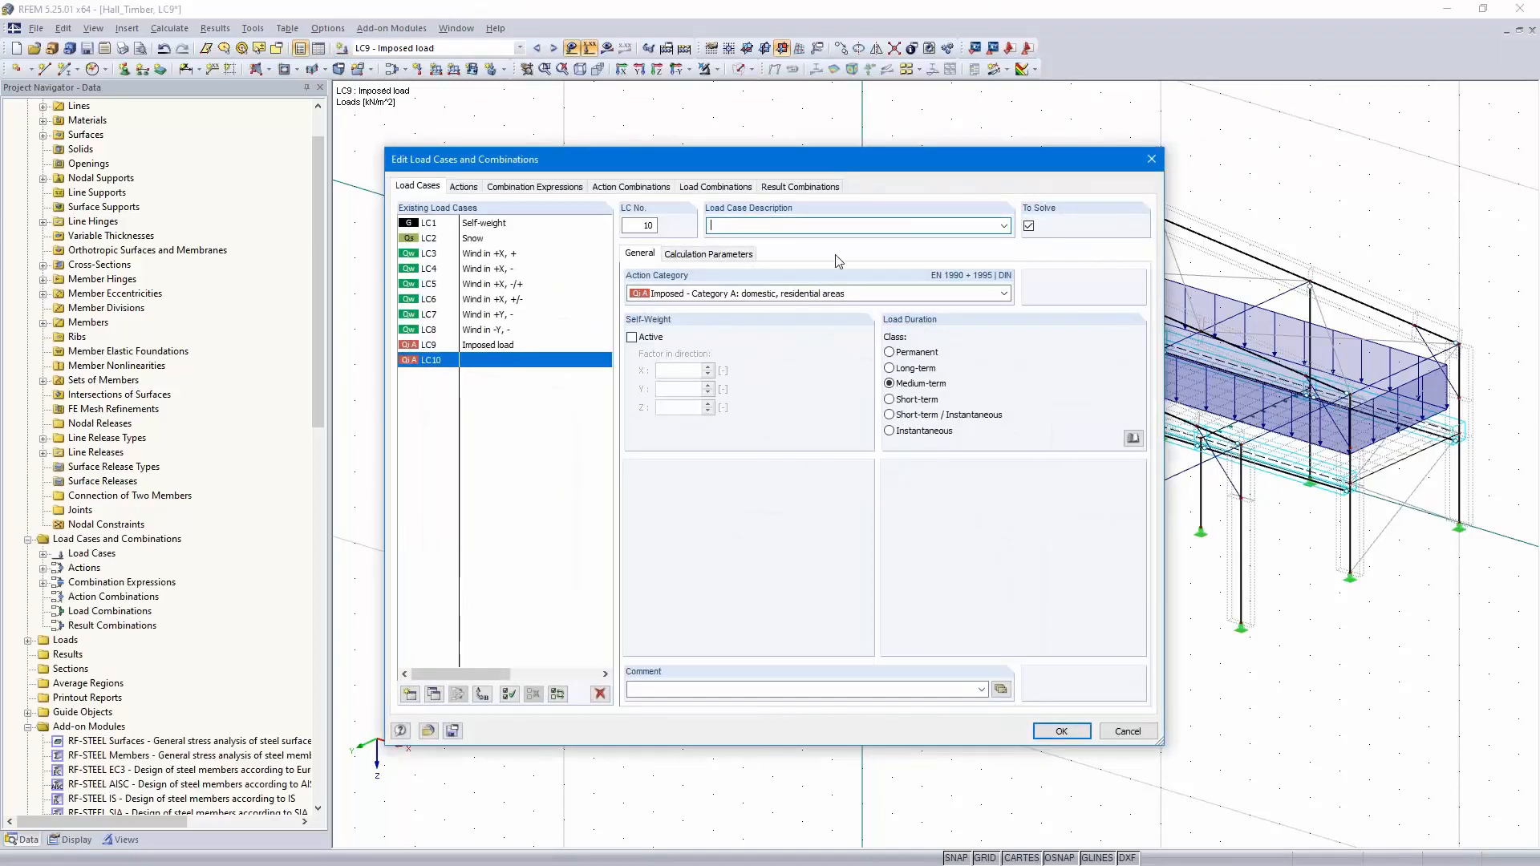
pyautogui.click(1004, 226)
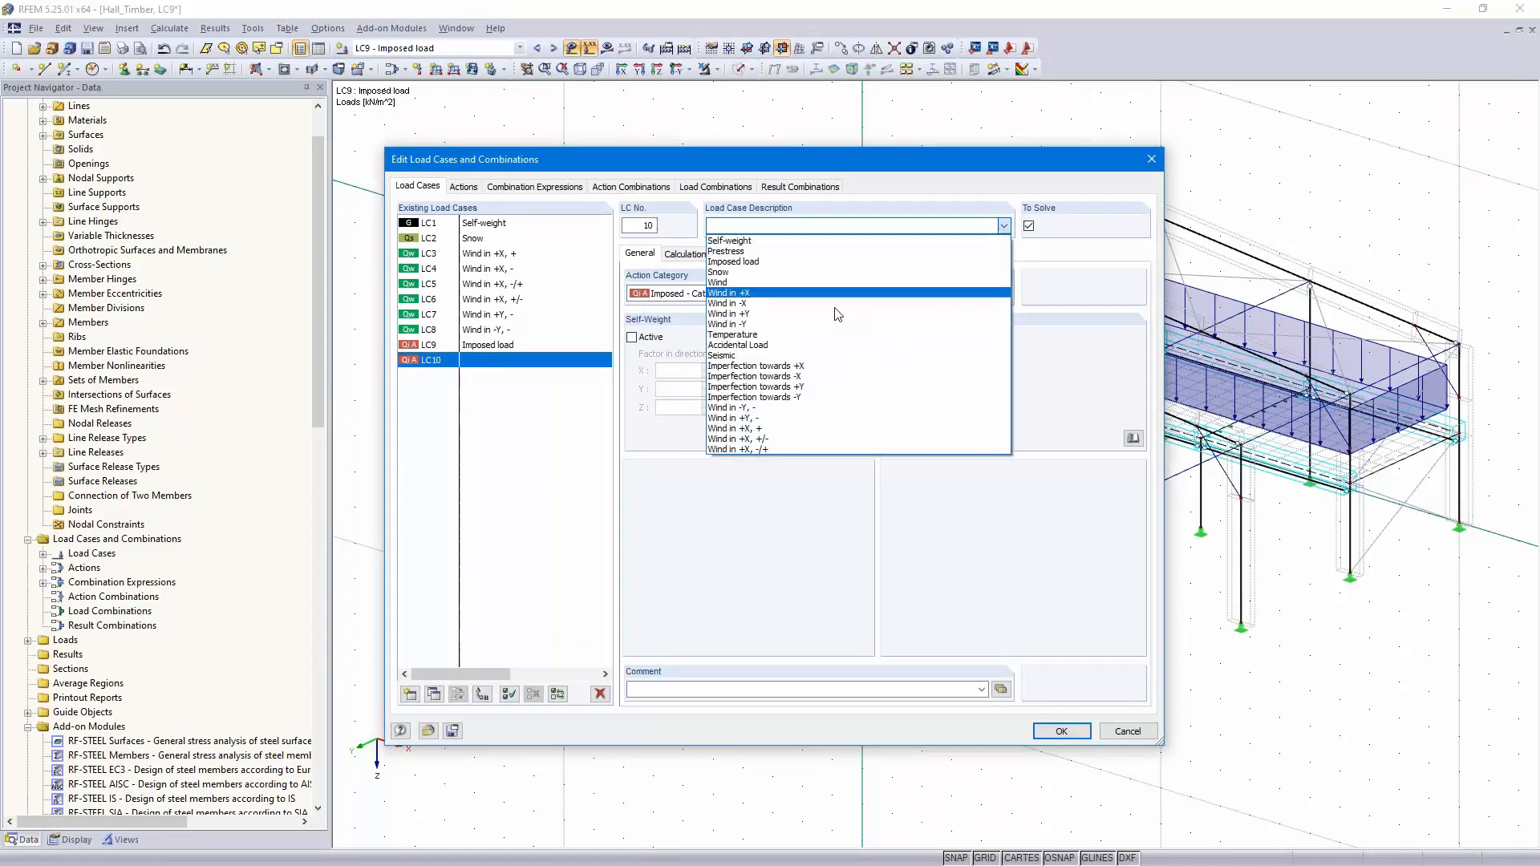
pyautogui.click(814, 371)
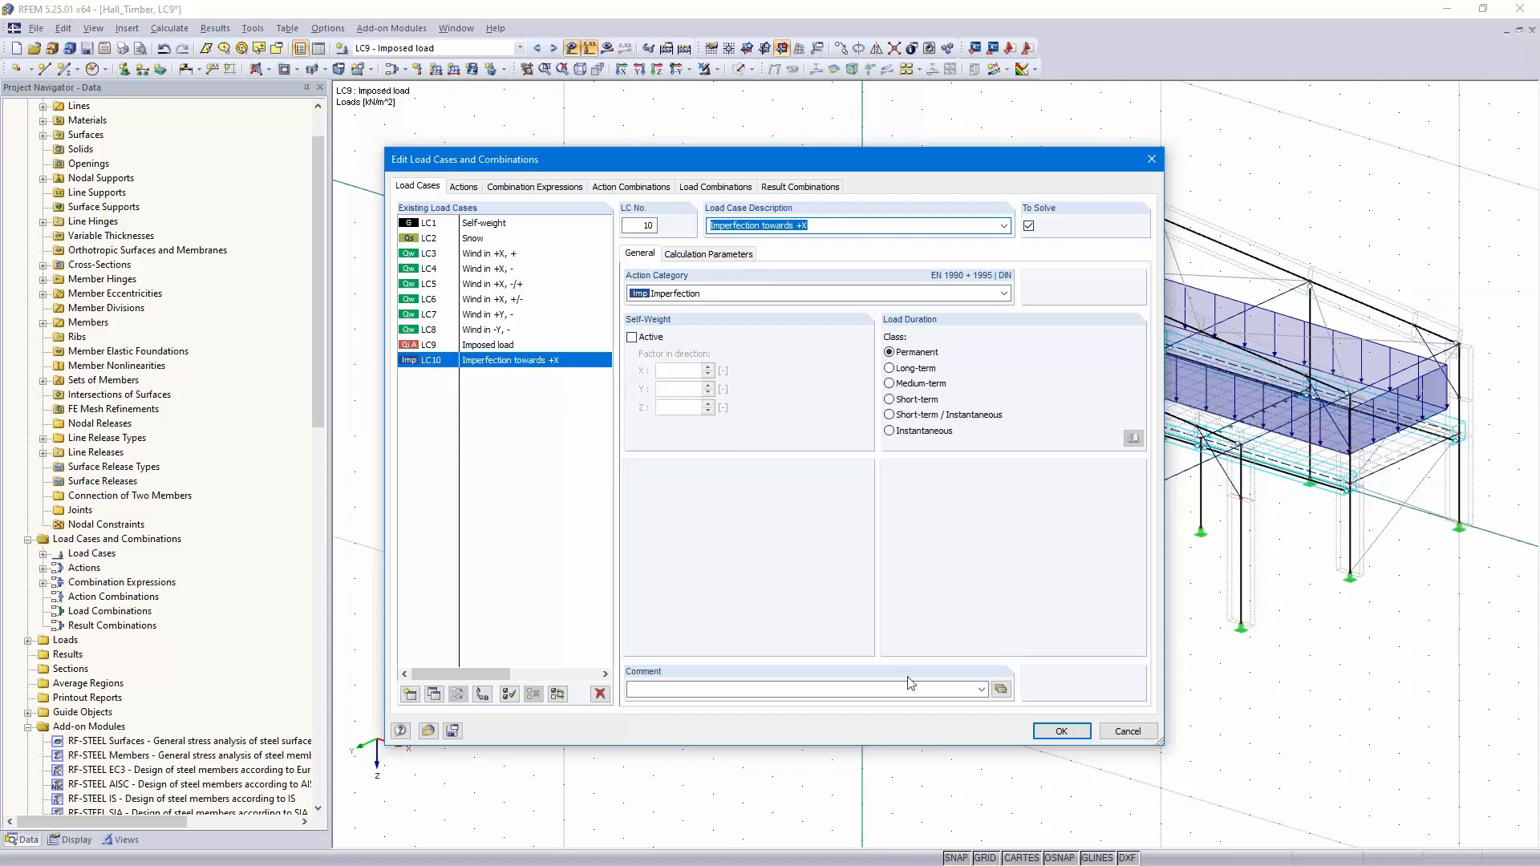
pyautogui.click(1062, 732)
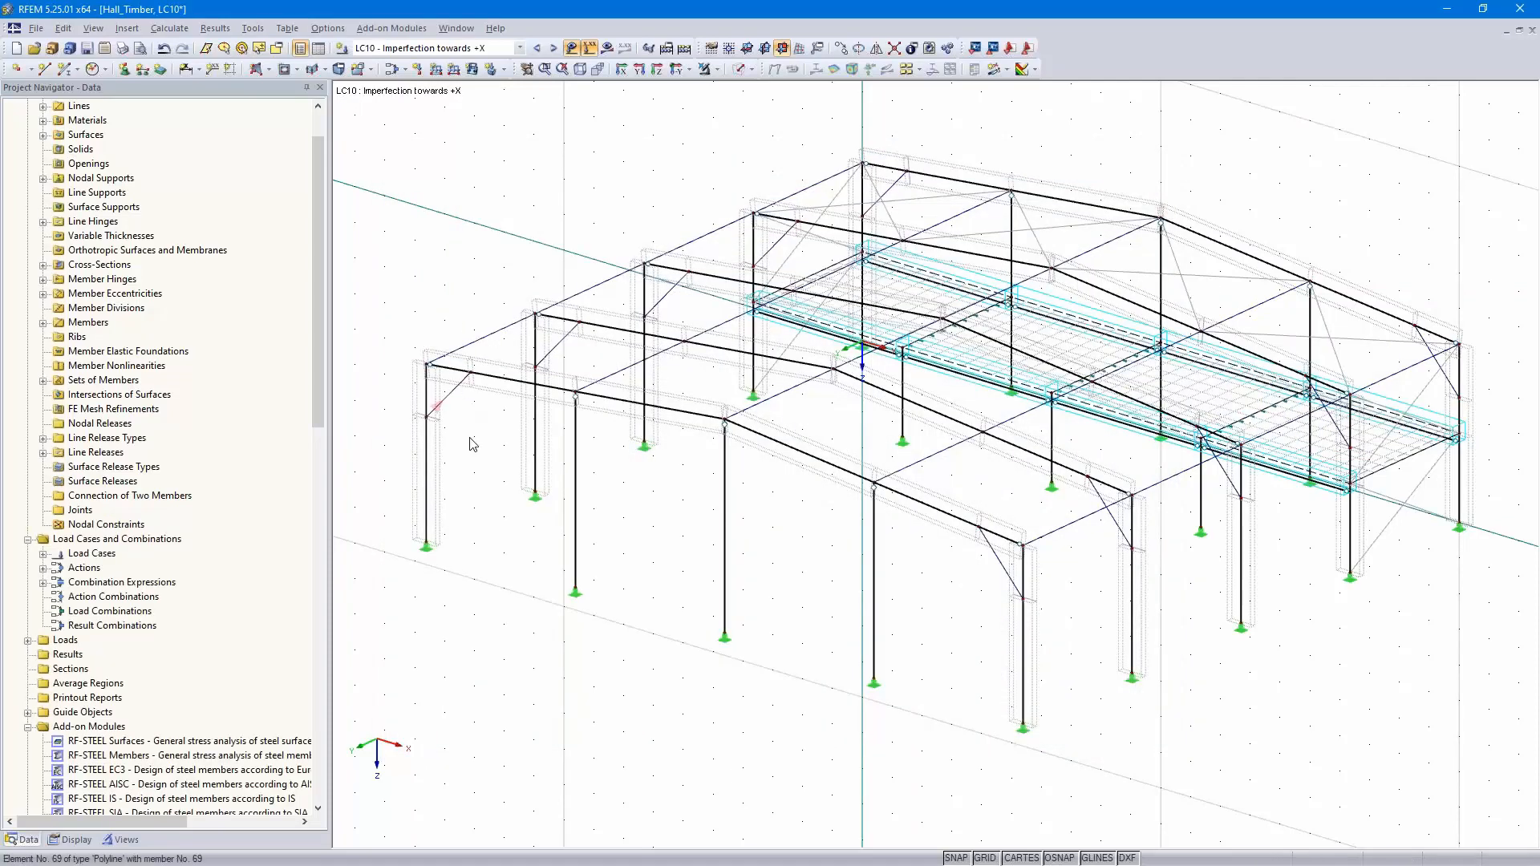
# Select all members parallel to a corner column of the hall using Special Selection
pyautogui.keyDown('ctrl'); pyautogui.moveTo(619, 592); pyautogui.dragTo(787, 522, button='middle'); pyautogui.keyUp('ctrl')
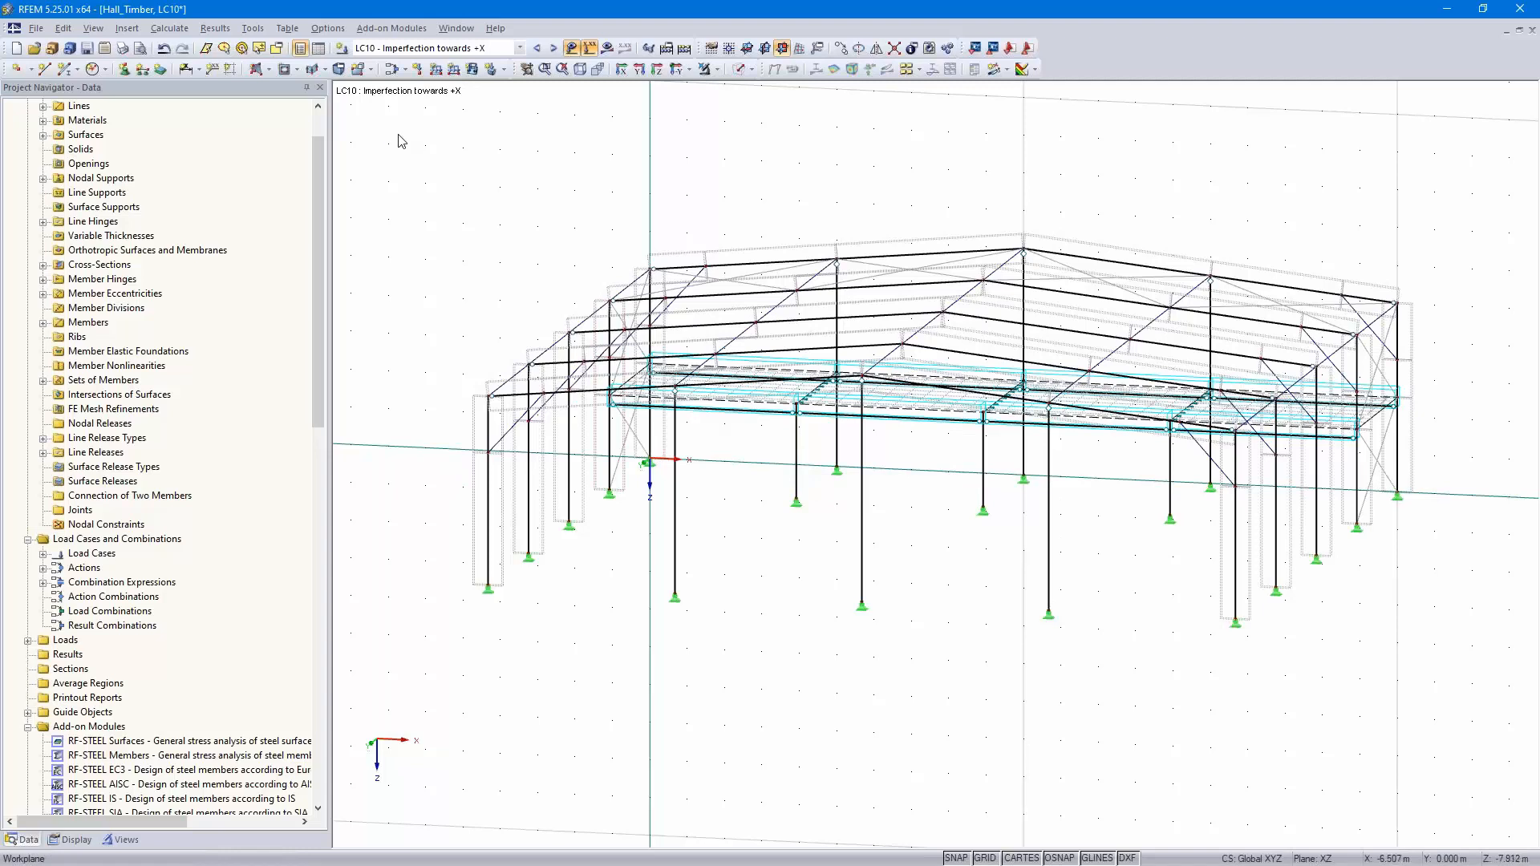
pyautogui.click(277, 49)
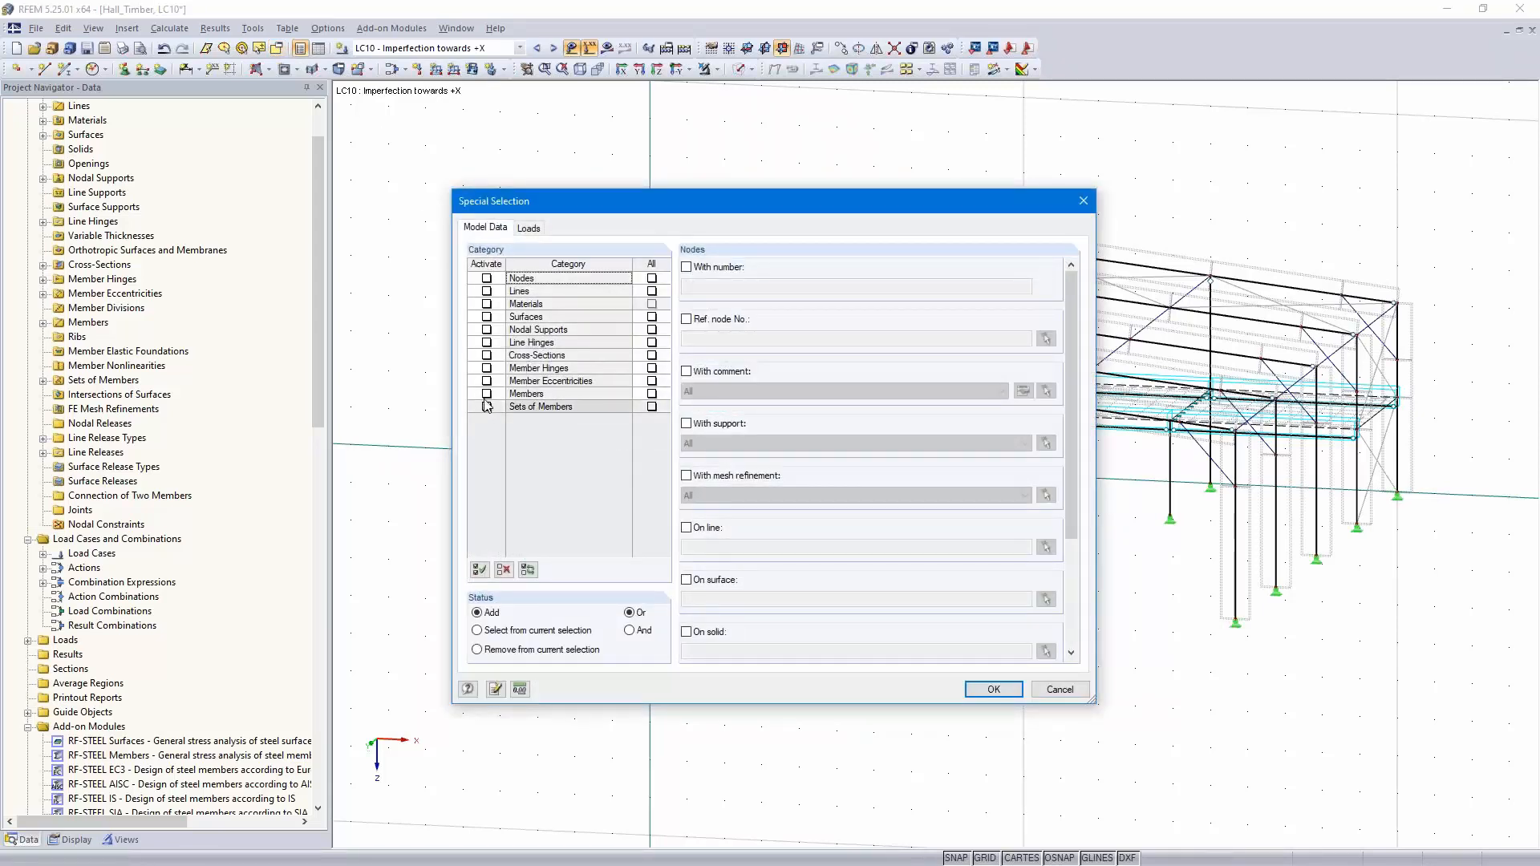
pyautogui.click(487, 394)
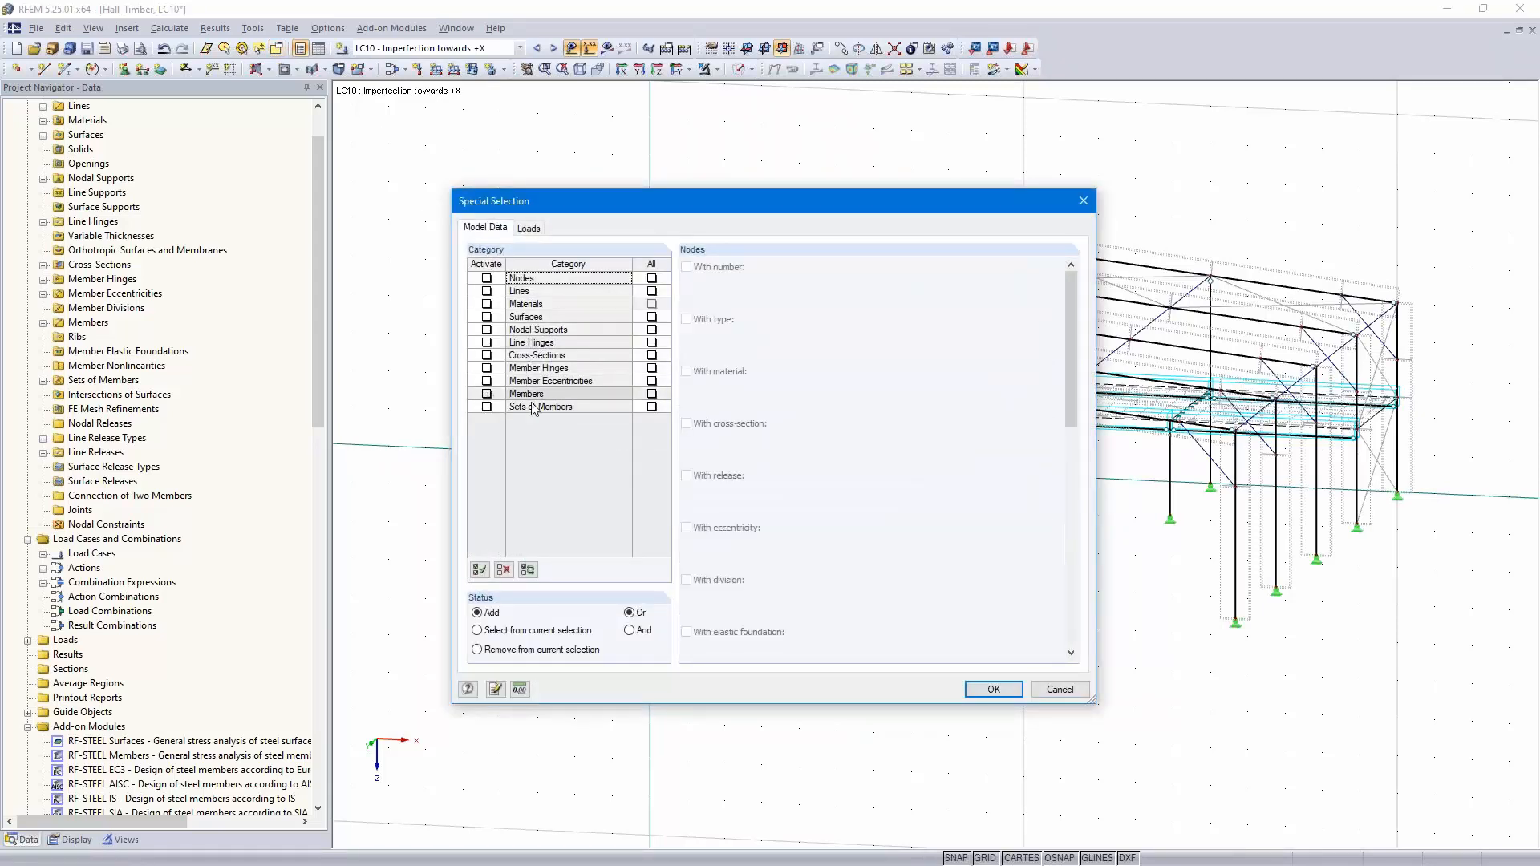
pyautogui.scroll(-6, 905, 493)
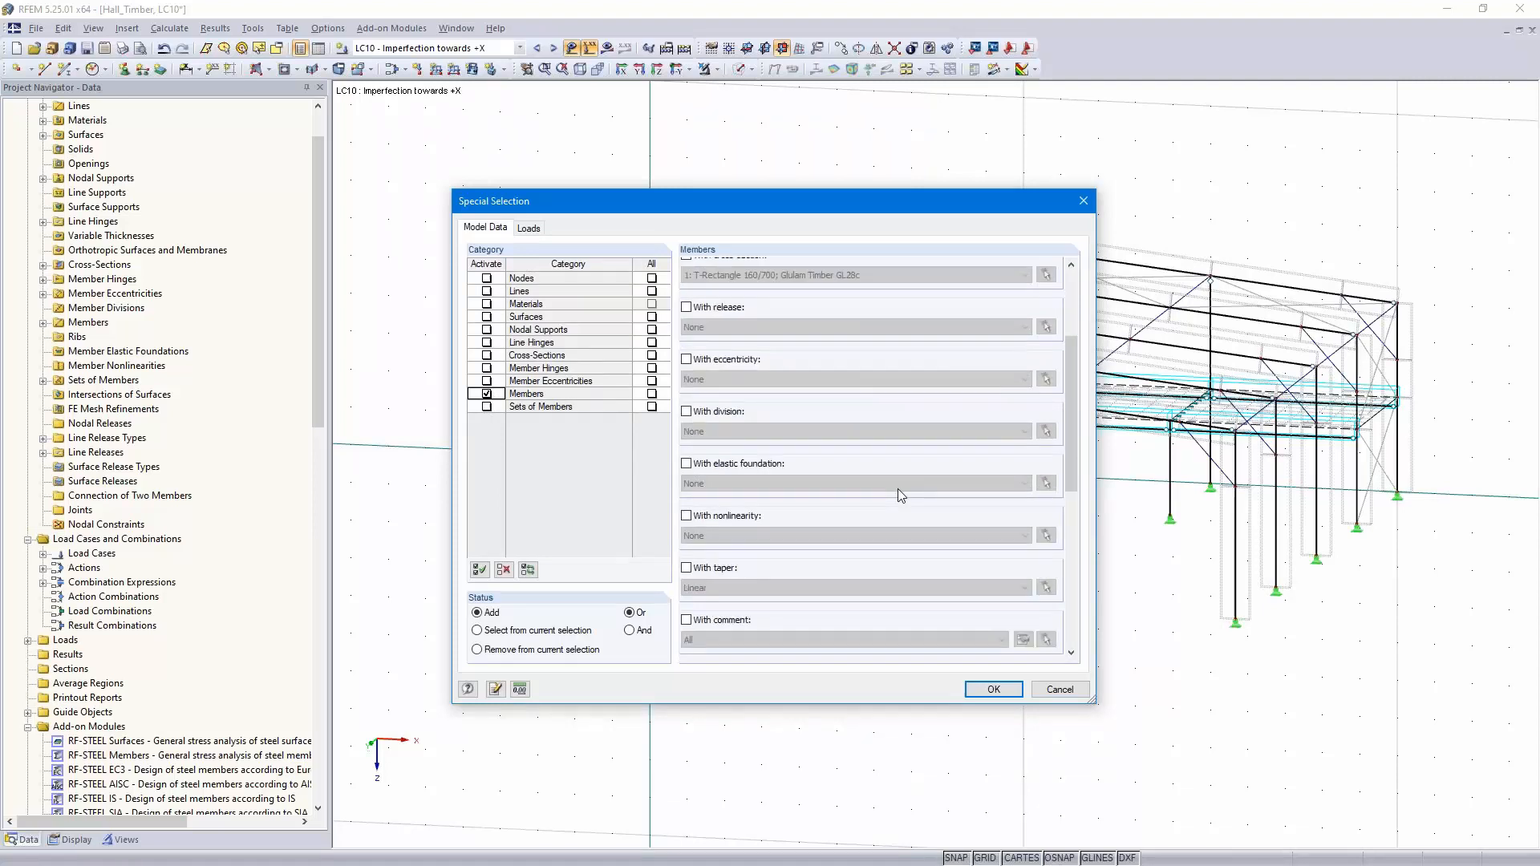
pyautogui.scroll(-1, 892, 511)
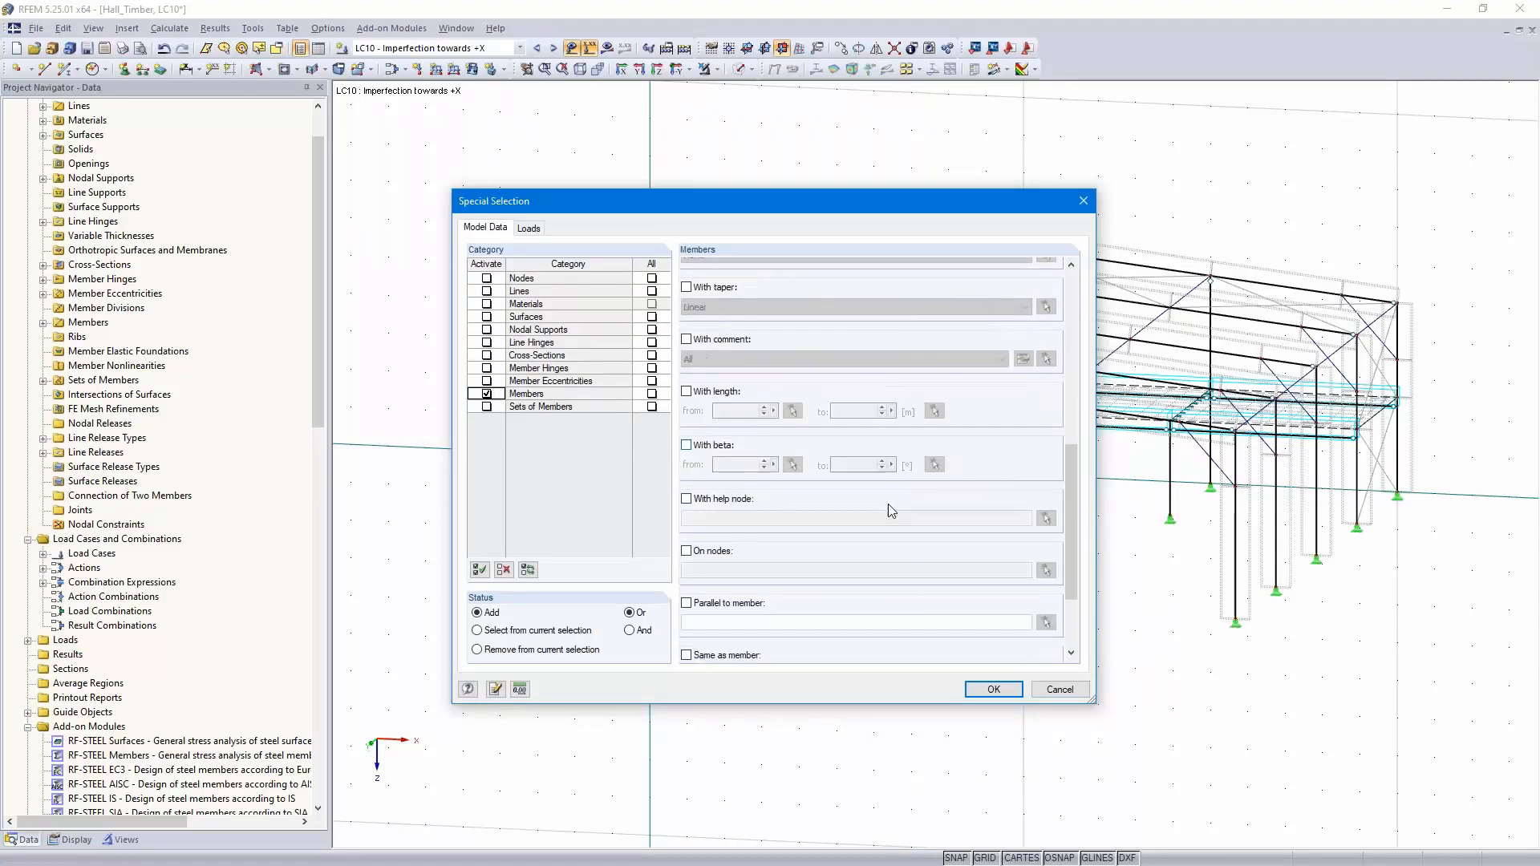
pyautogui.scroll(-1, 879, 526)
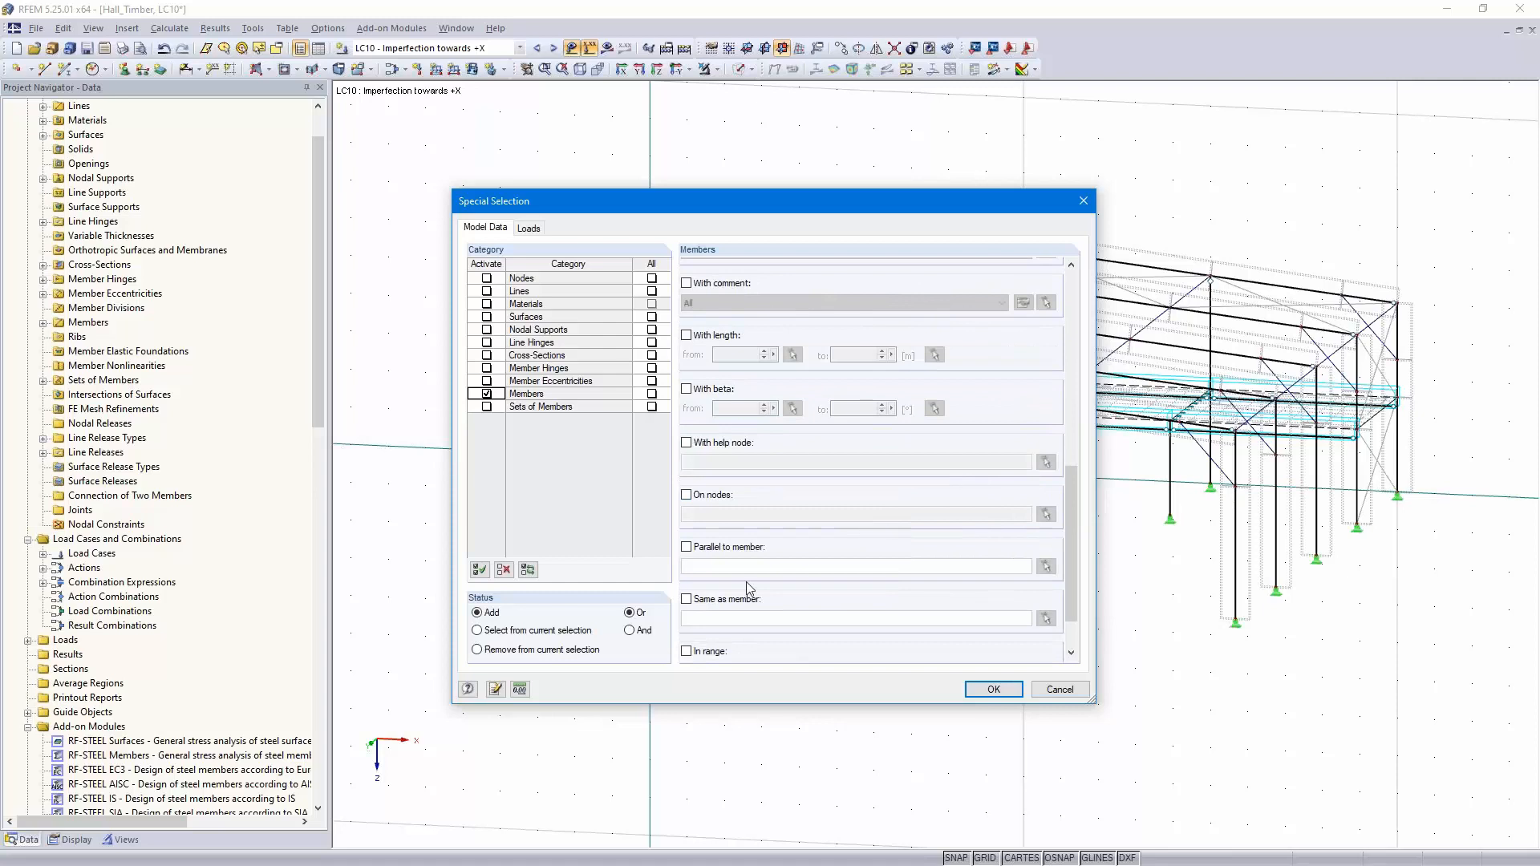
pyautogui.click(687, 548)
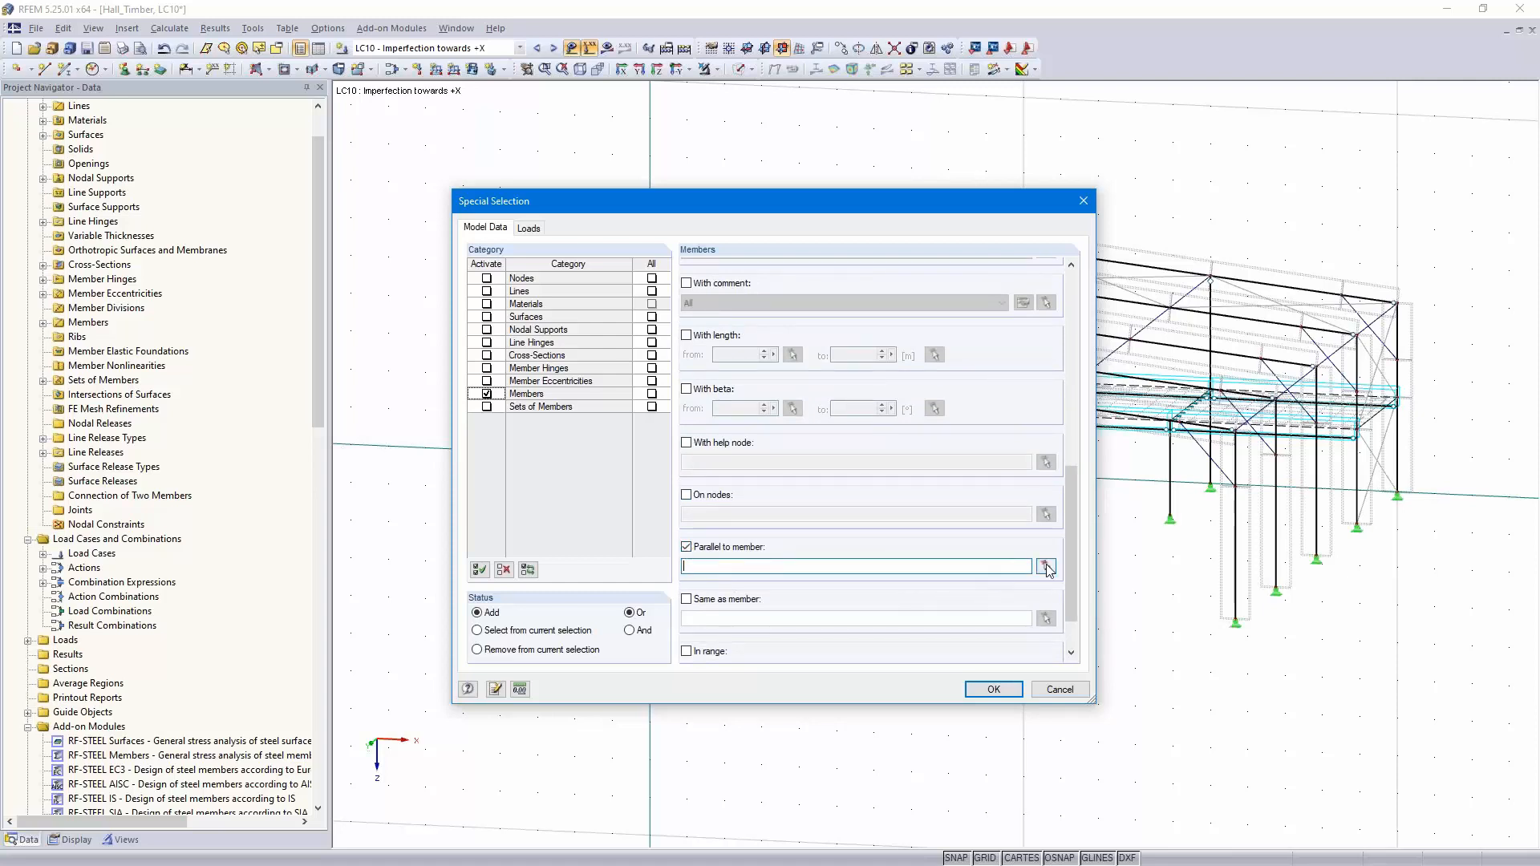
pyautogui.click(1046, 566)
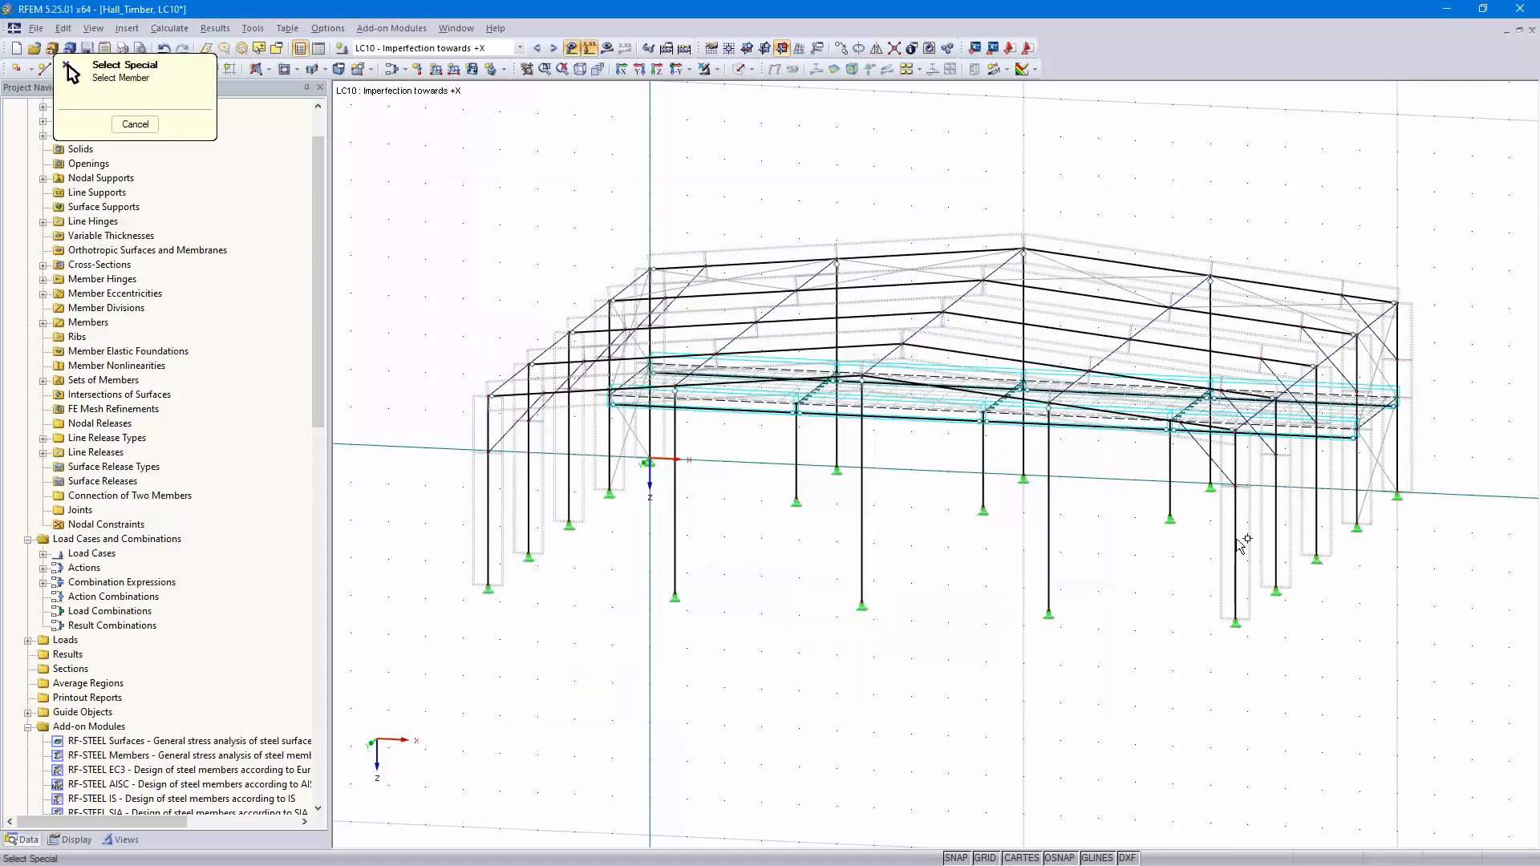
pyautogui.click(1237, 546)
pyautogui.click(994, 690)
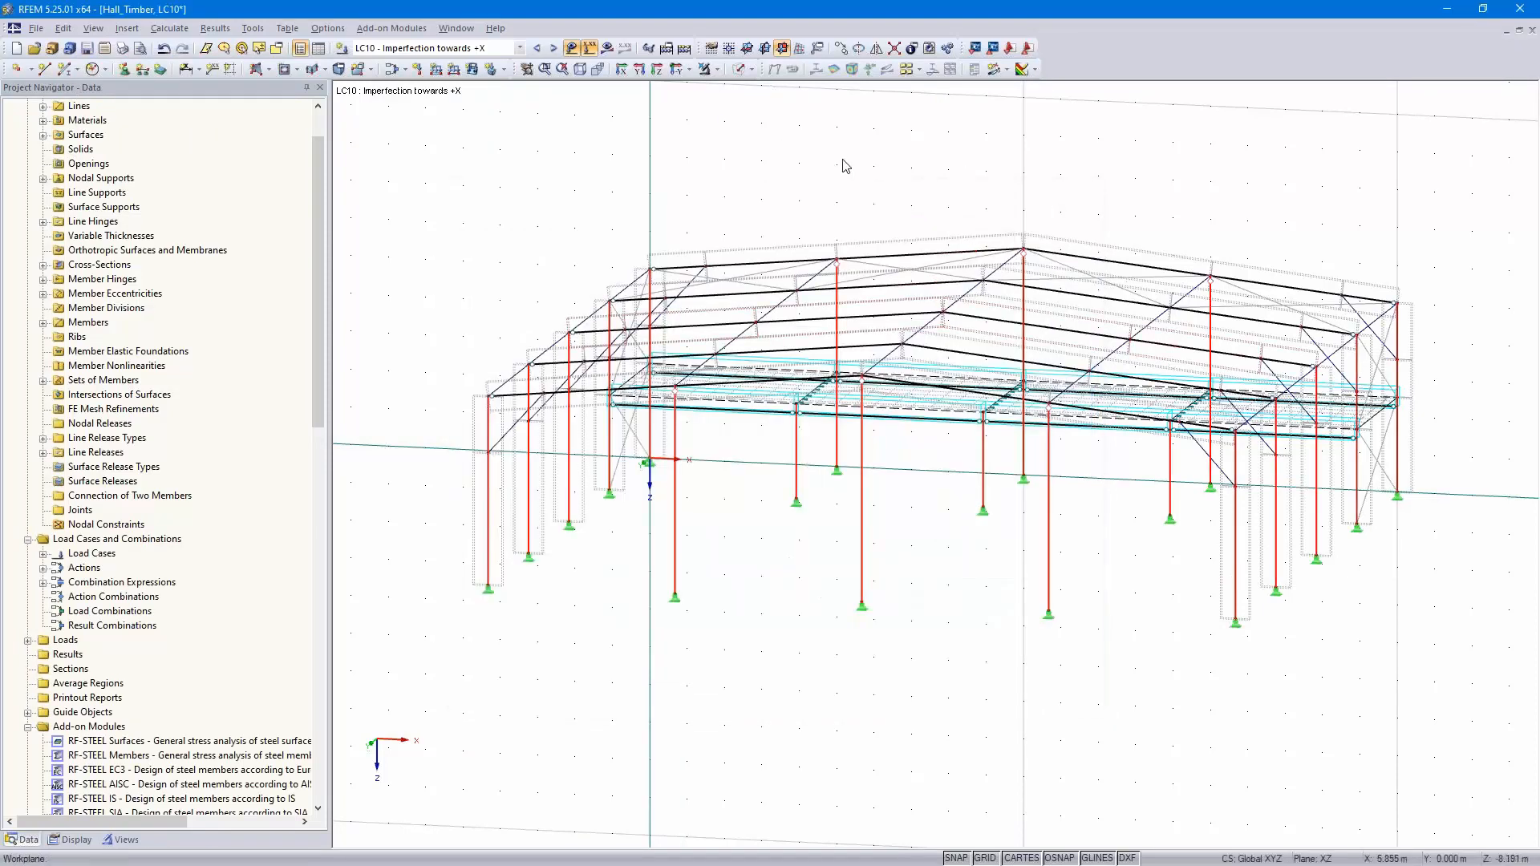
# Restrict the visibility to the selected columns and clear the selection
pyautogui.click(717, 69)
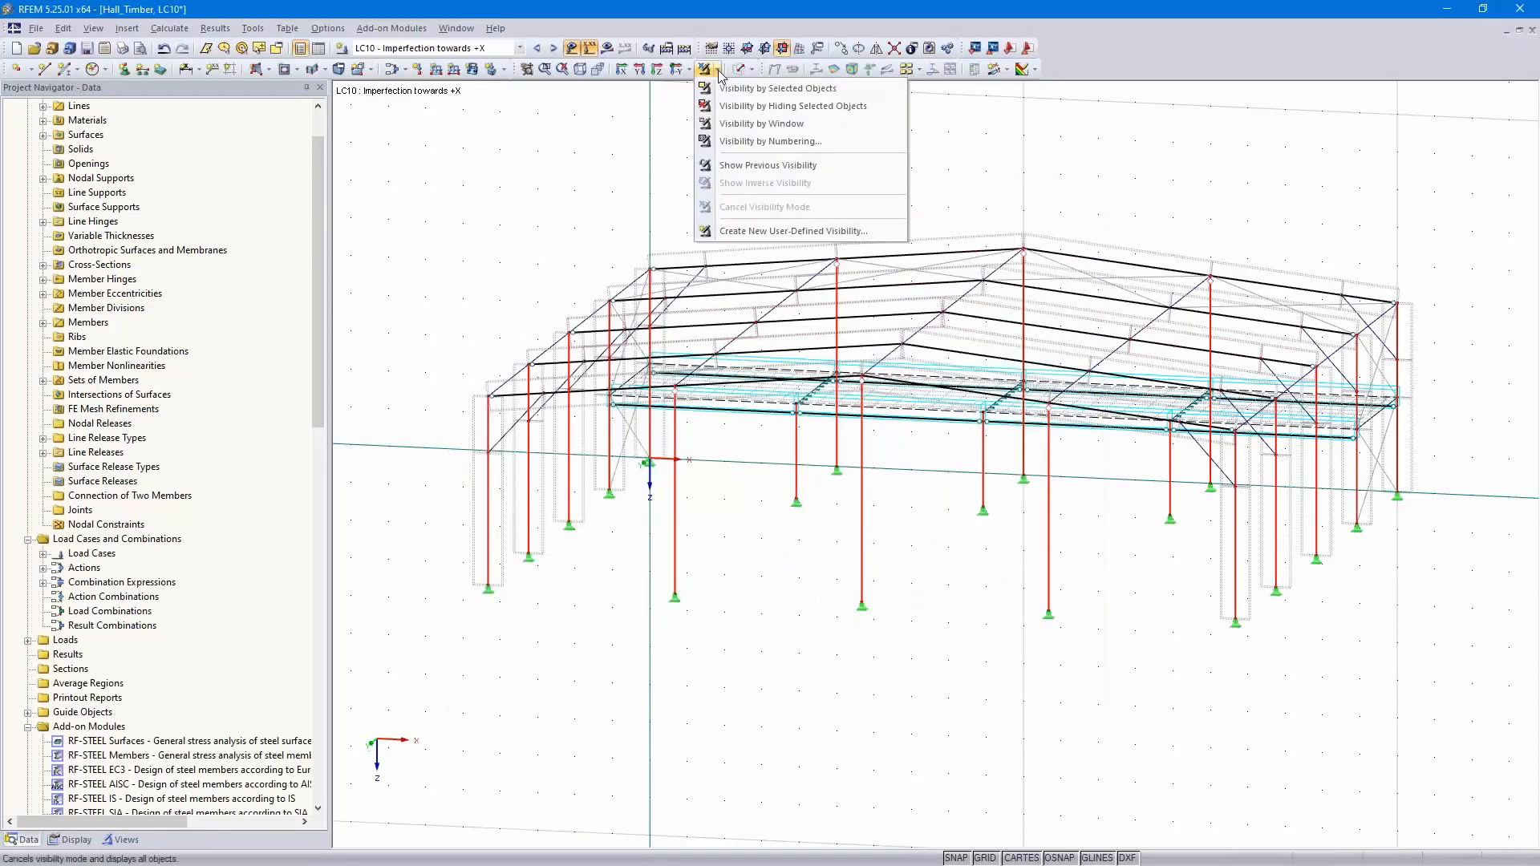
pyautogui.click(775, 90)
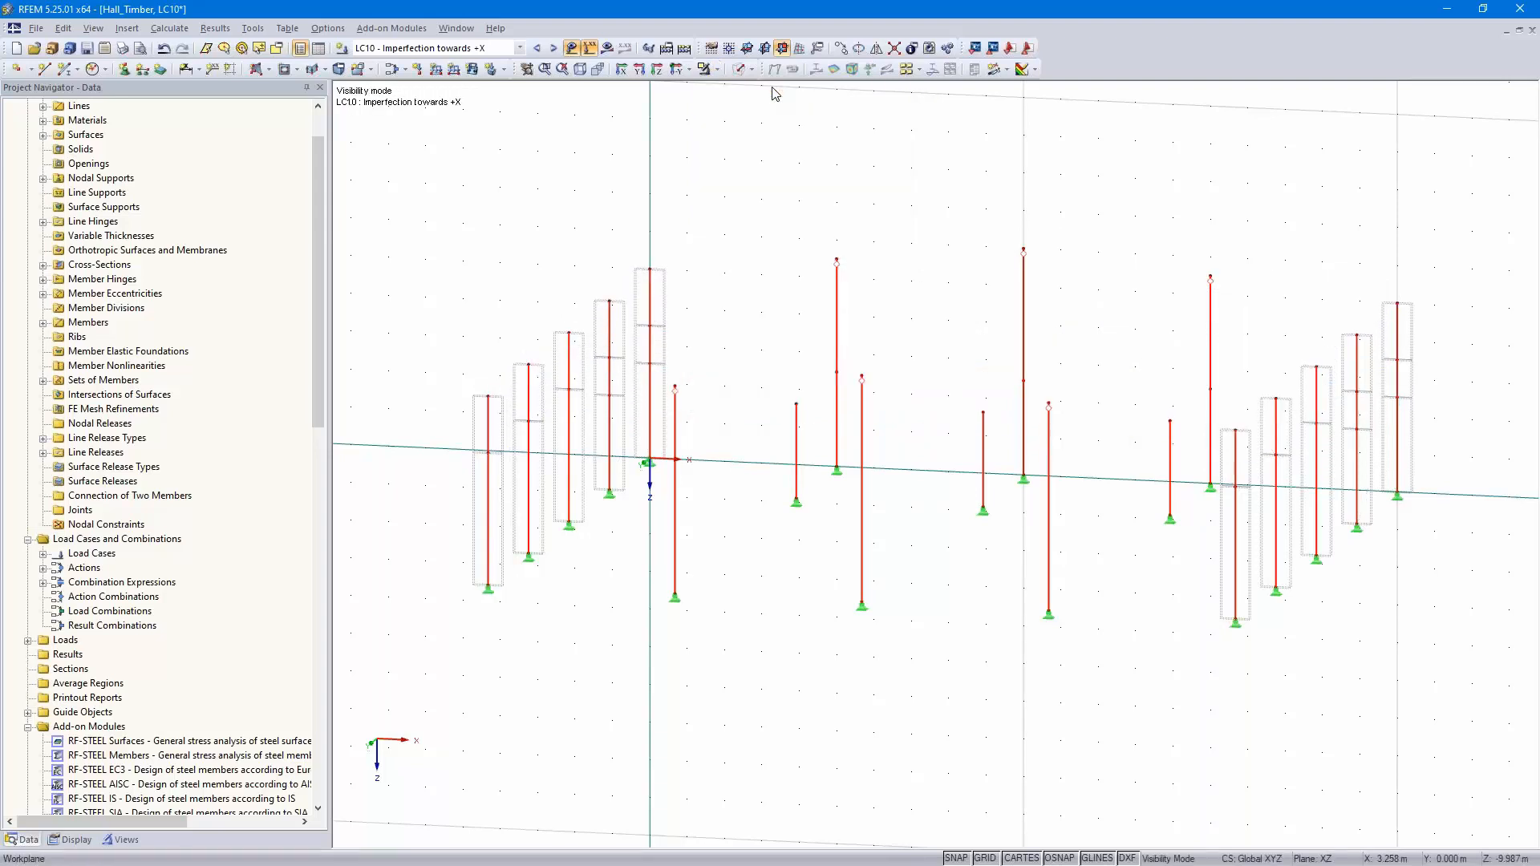
pyautogui.click(802, 633)
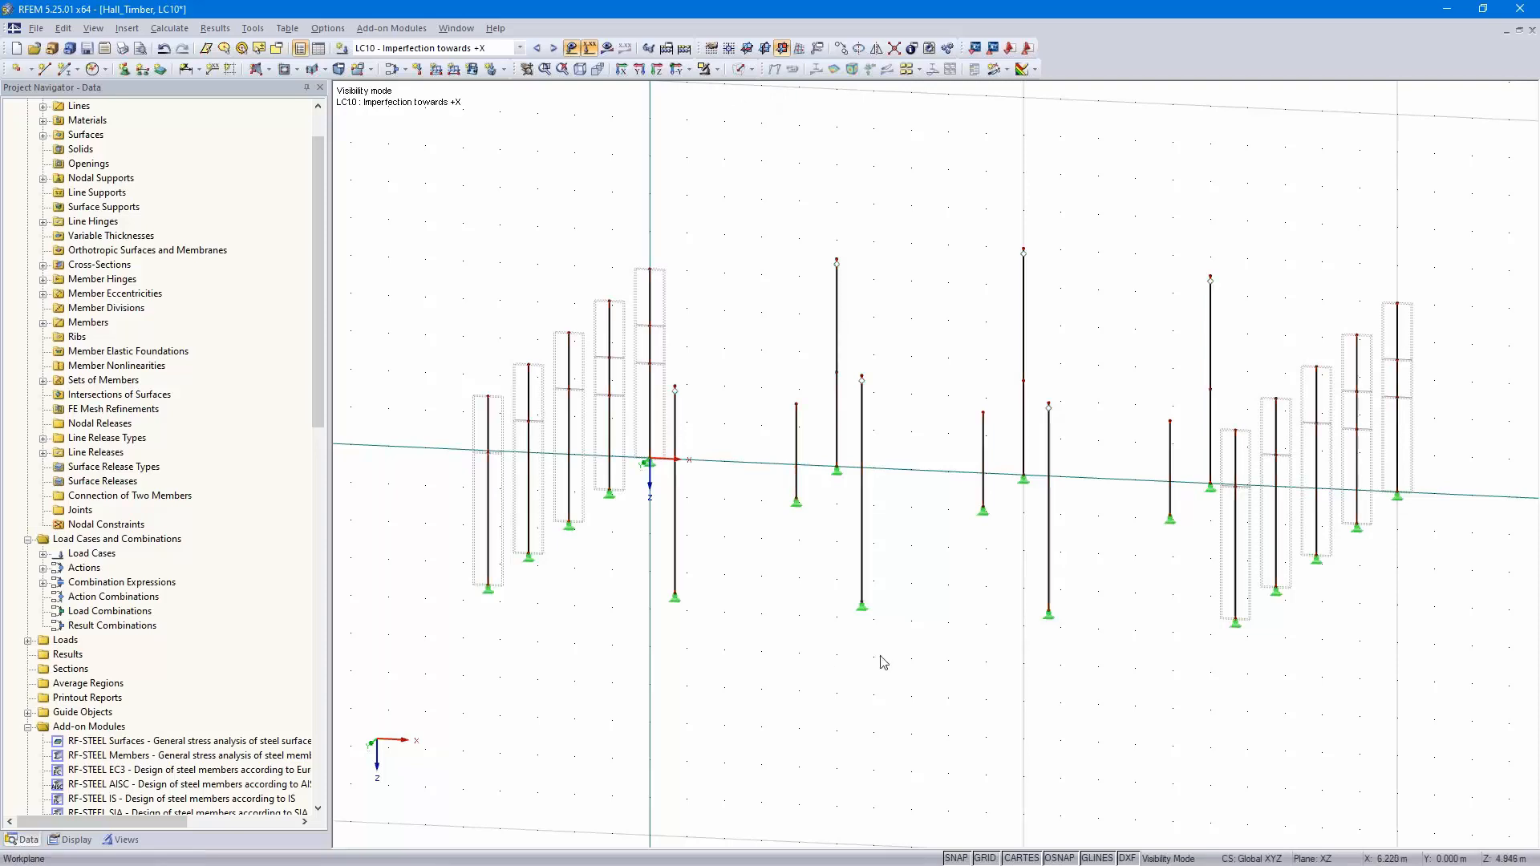
pyautogui.moveTo(853, 711)
pyautogui.keyDown('ctrl'); pyautogui.mouseDown(button='middle')
pyautogui.moveTo(897, 709)
pyautogui.moveTo(846, 730)
pyautogui.mouseUp(button='middle'); pyautogui.keyUp('ctrl')
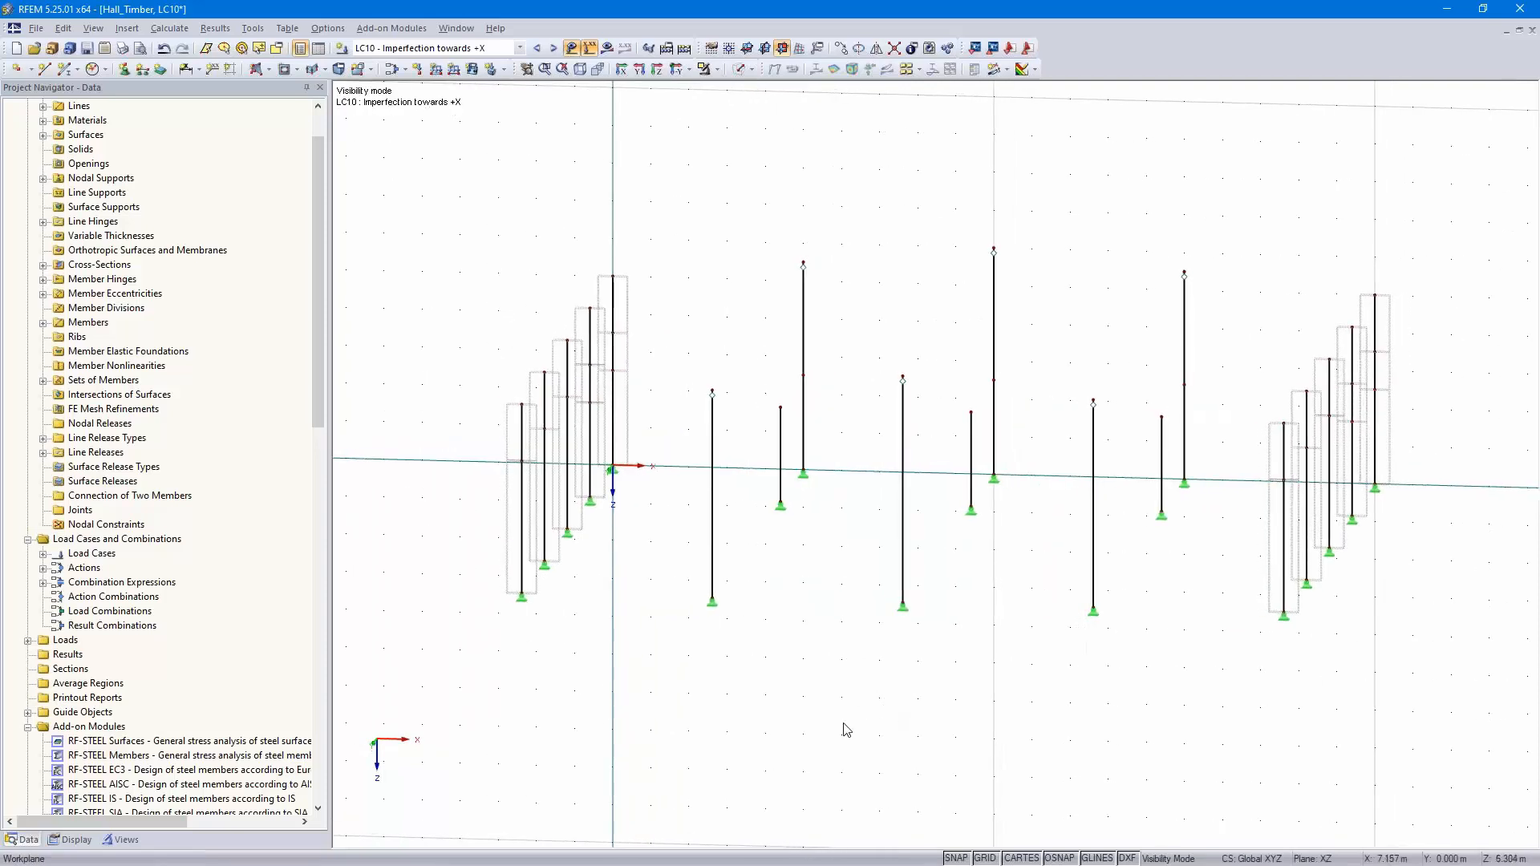
# Add an EN 1995-1-1: 2004-11 imperfection in local z, inclination 200, precamber 300, to column member sets 1,2,4,5,7,8,10,11,13,14 in LC10
pyautogui.click(127, 29)
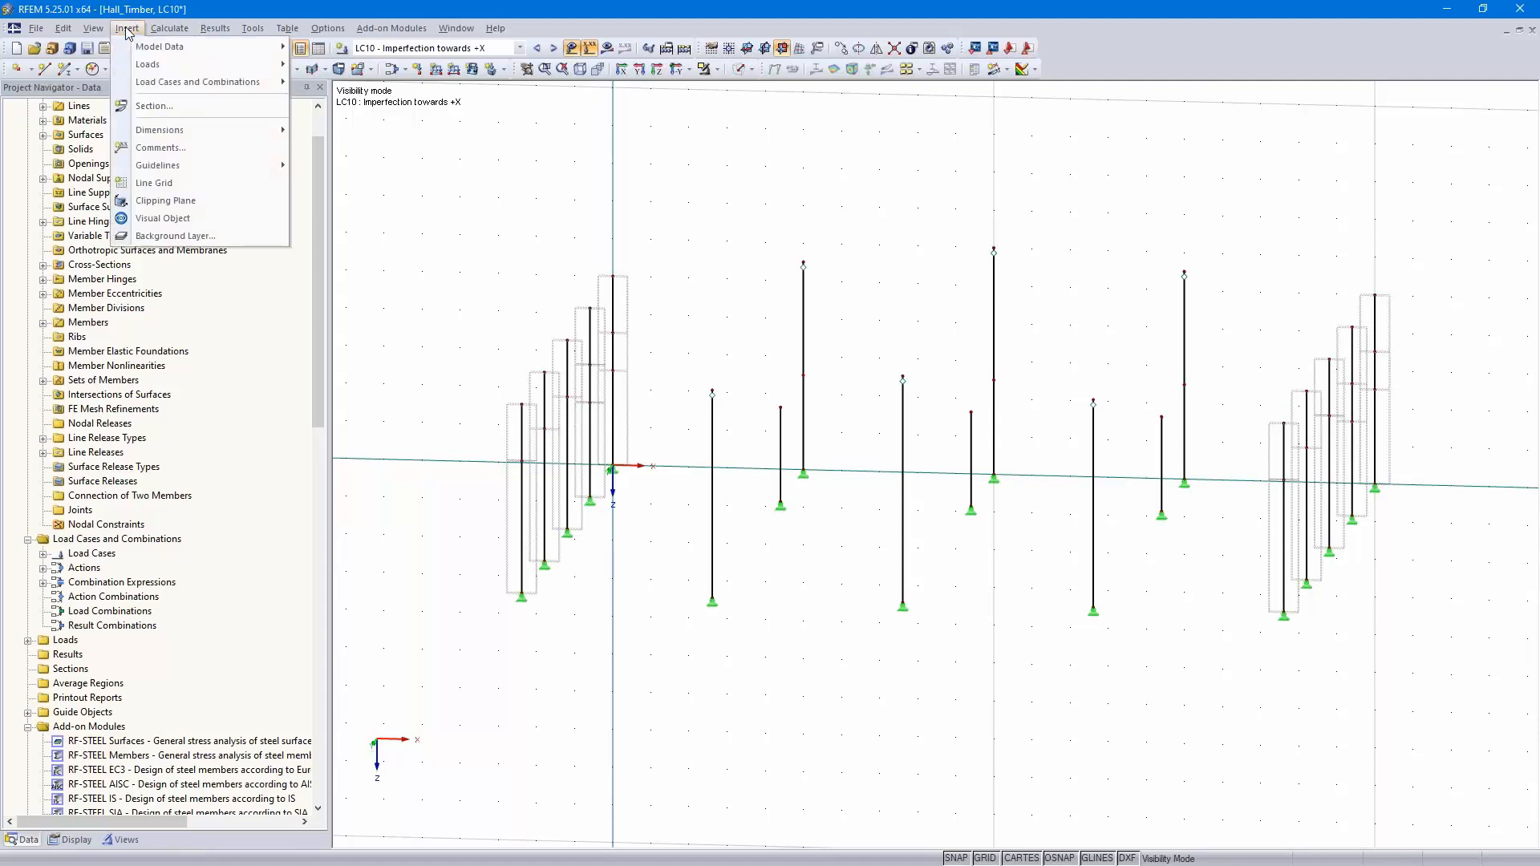
pyautogui.moveTo(163, 64)
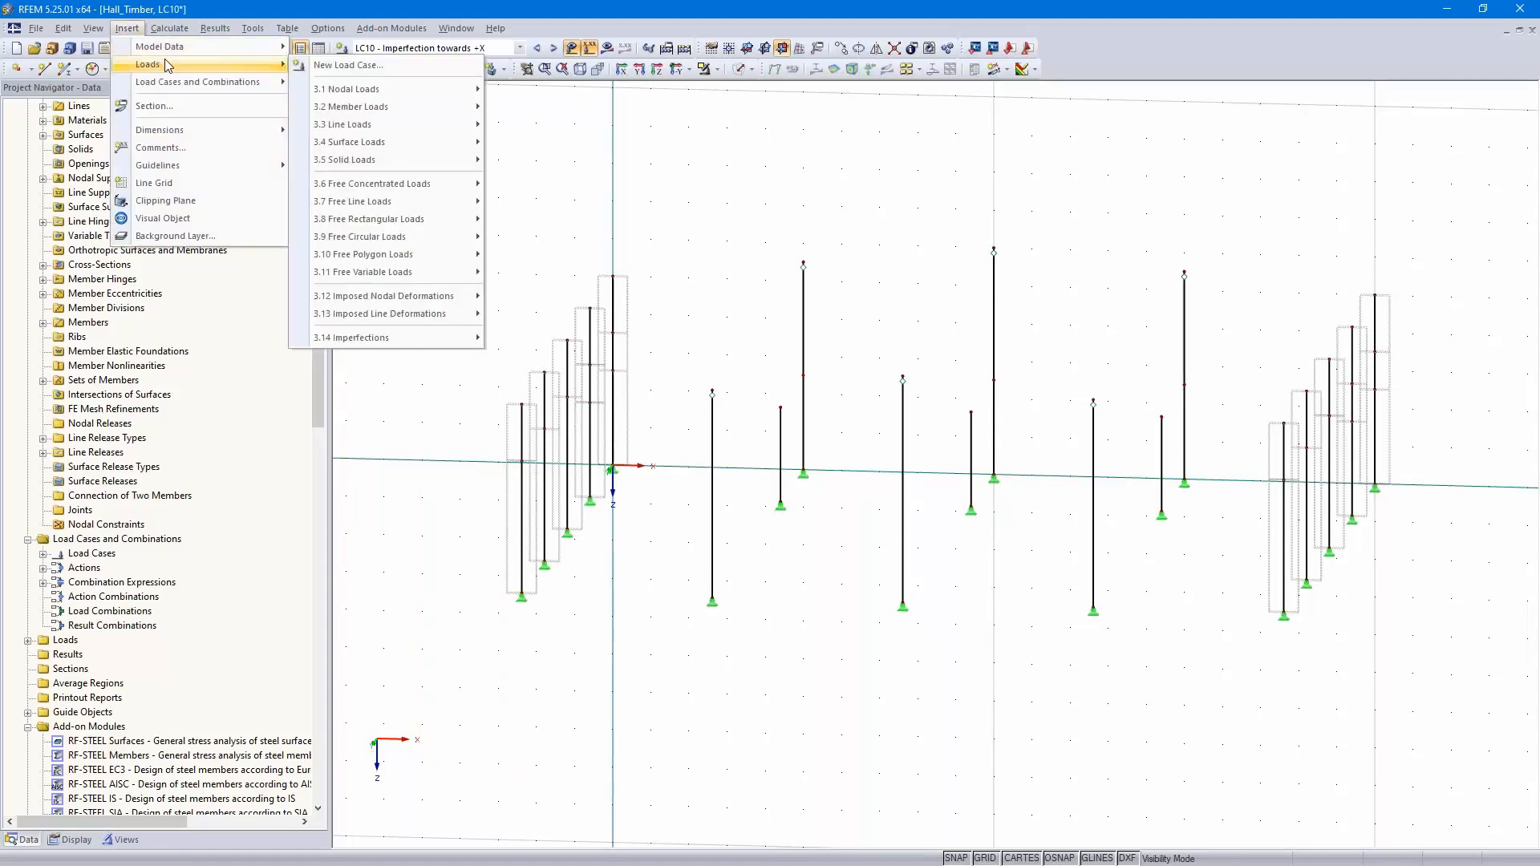
pyautogui.moveTo(393, 337)
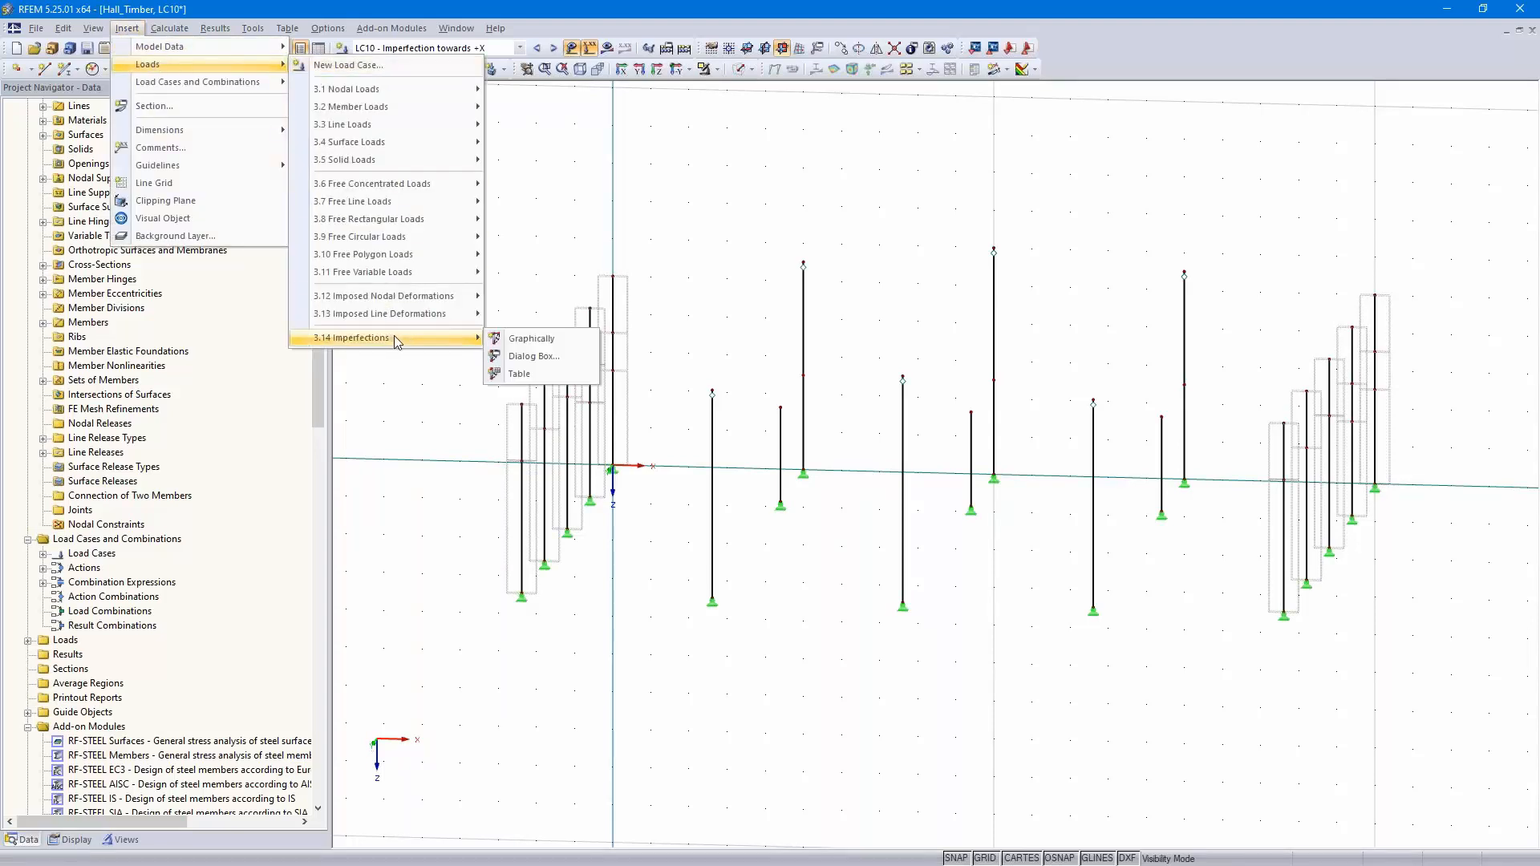
pyautogui.click(550, 357)
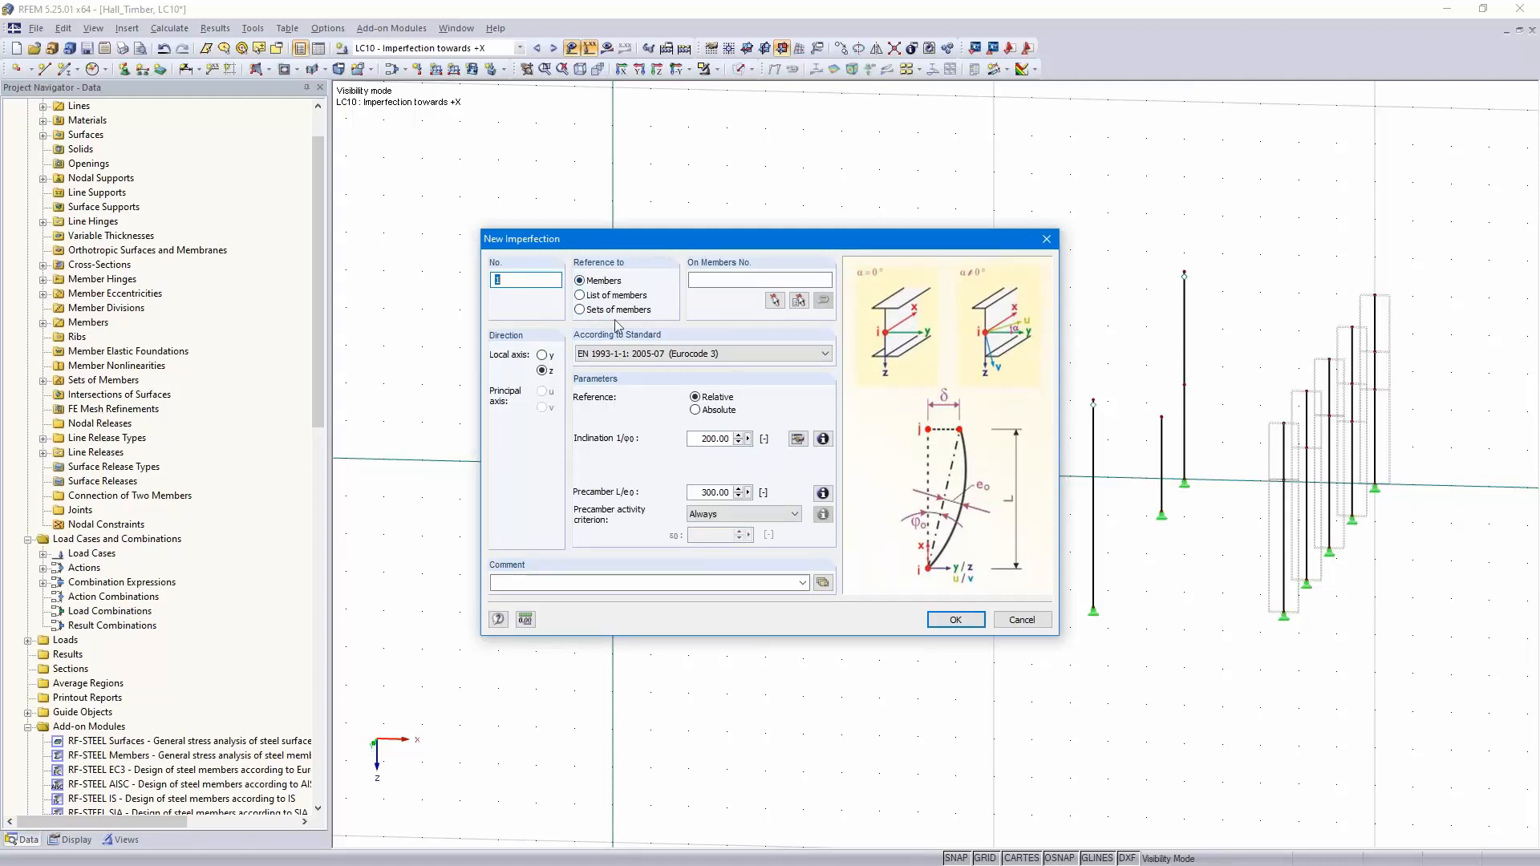
pyautogui.click(580, 311)
pyautogui.click(628, 354)
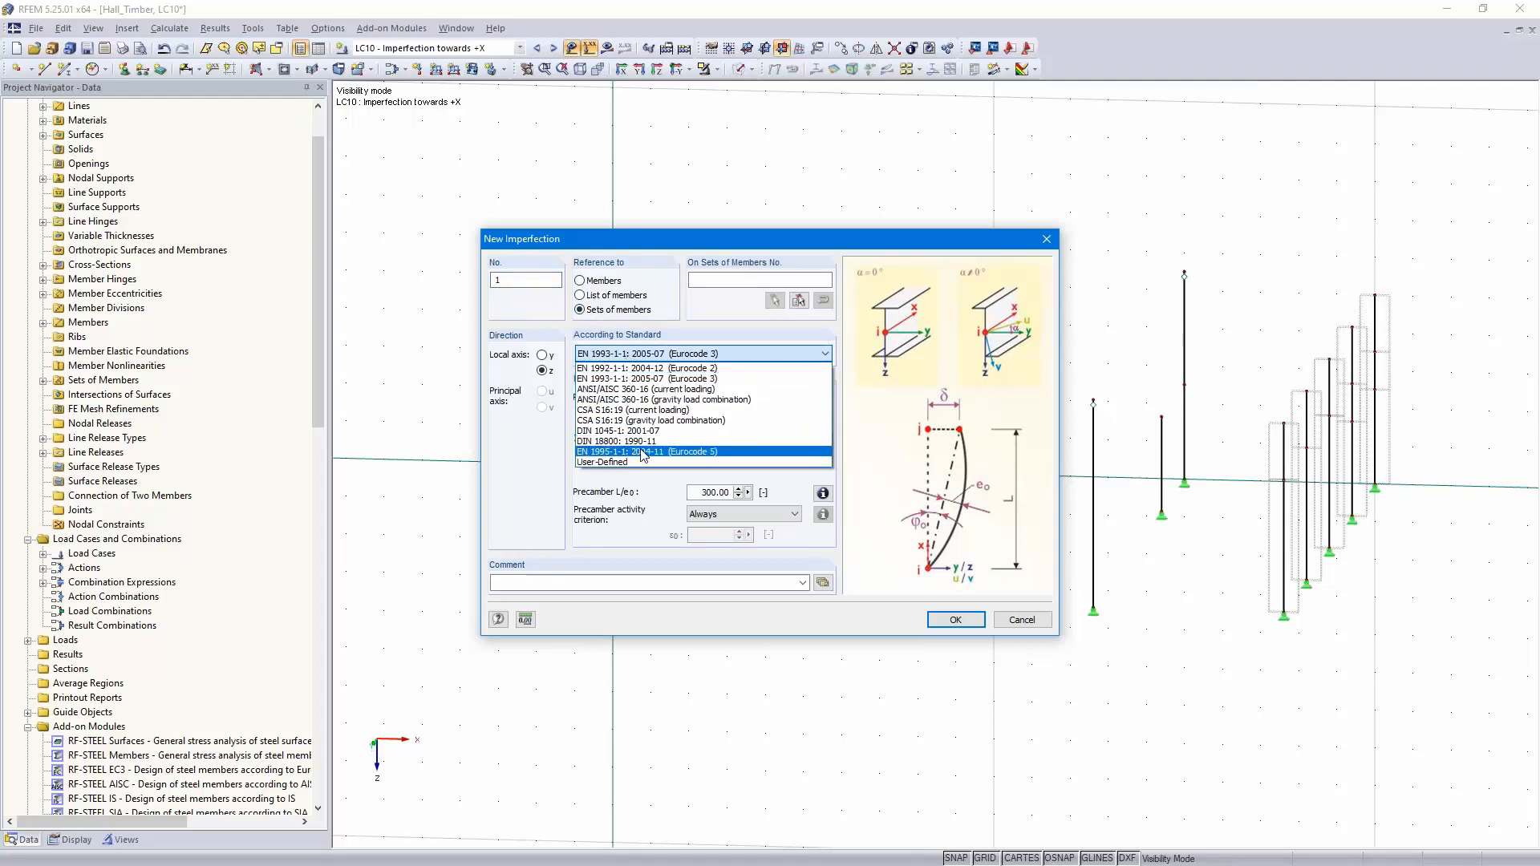
pyautogui.click(644, 453)
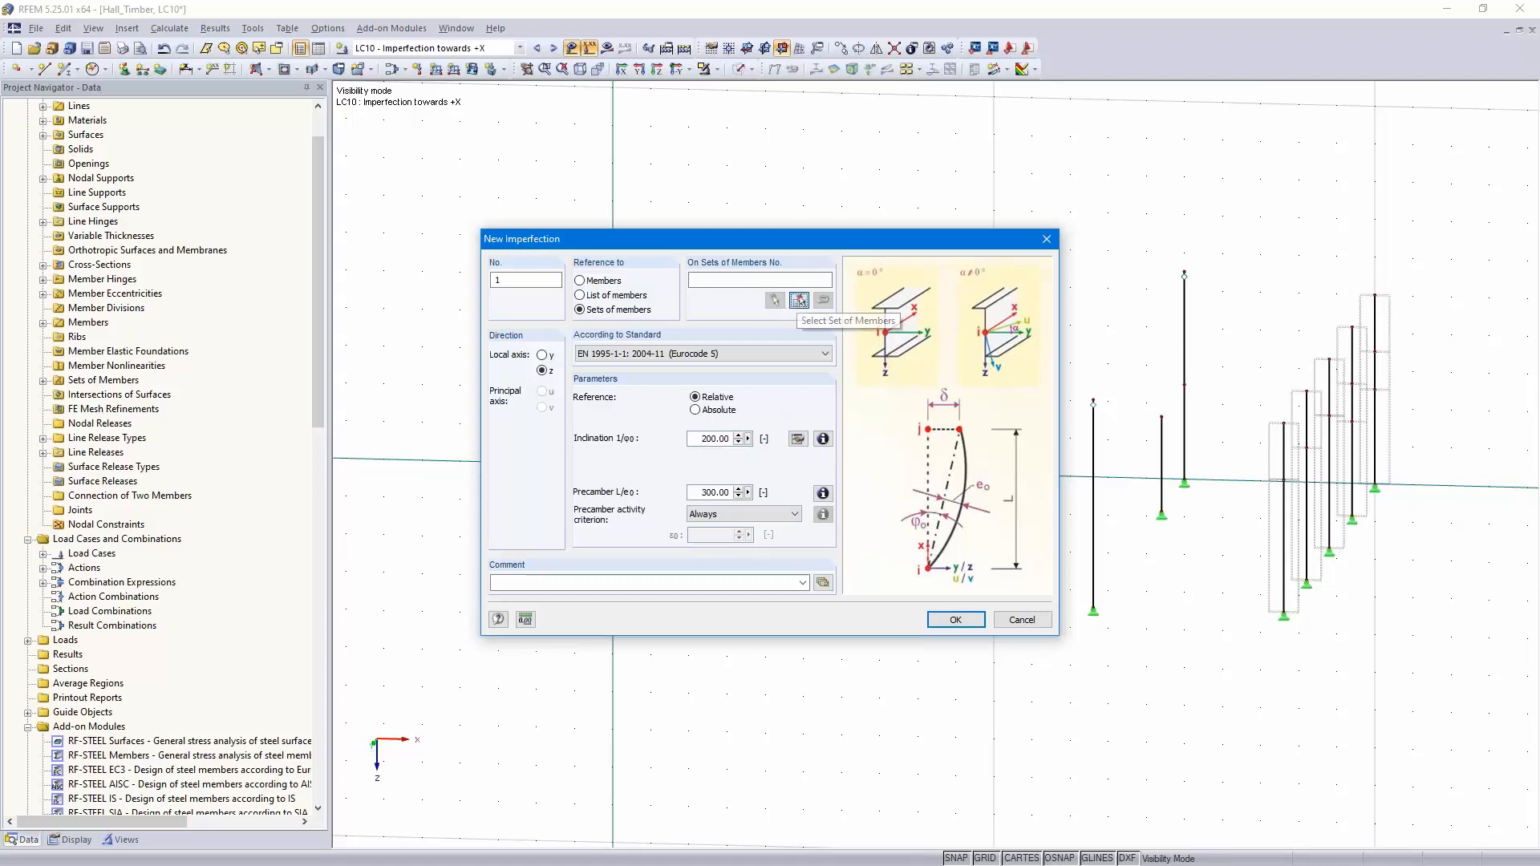
pyautogui.click(799, 303)
pyautogui.moveTo(439, 671); pyautogui.dragTo(1491, 201)
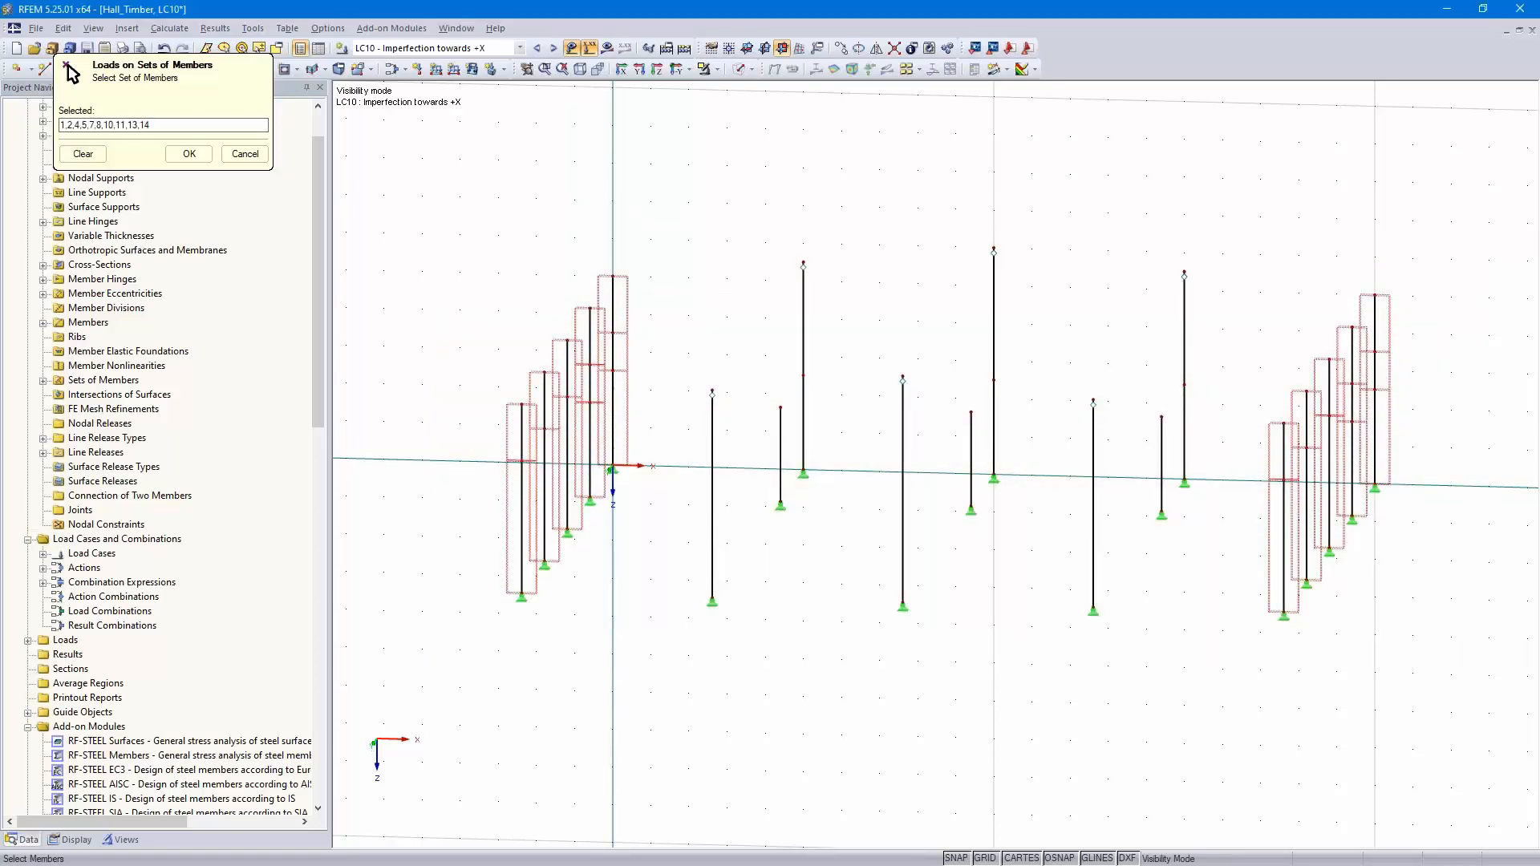
pyautogui.click(189, 154)
pyautogui.click(956, 620)
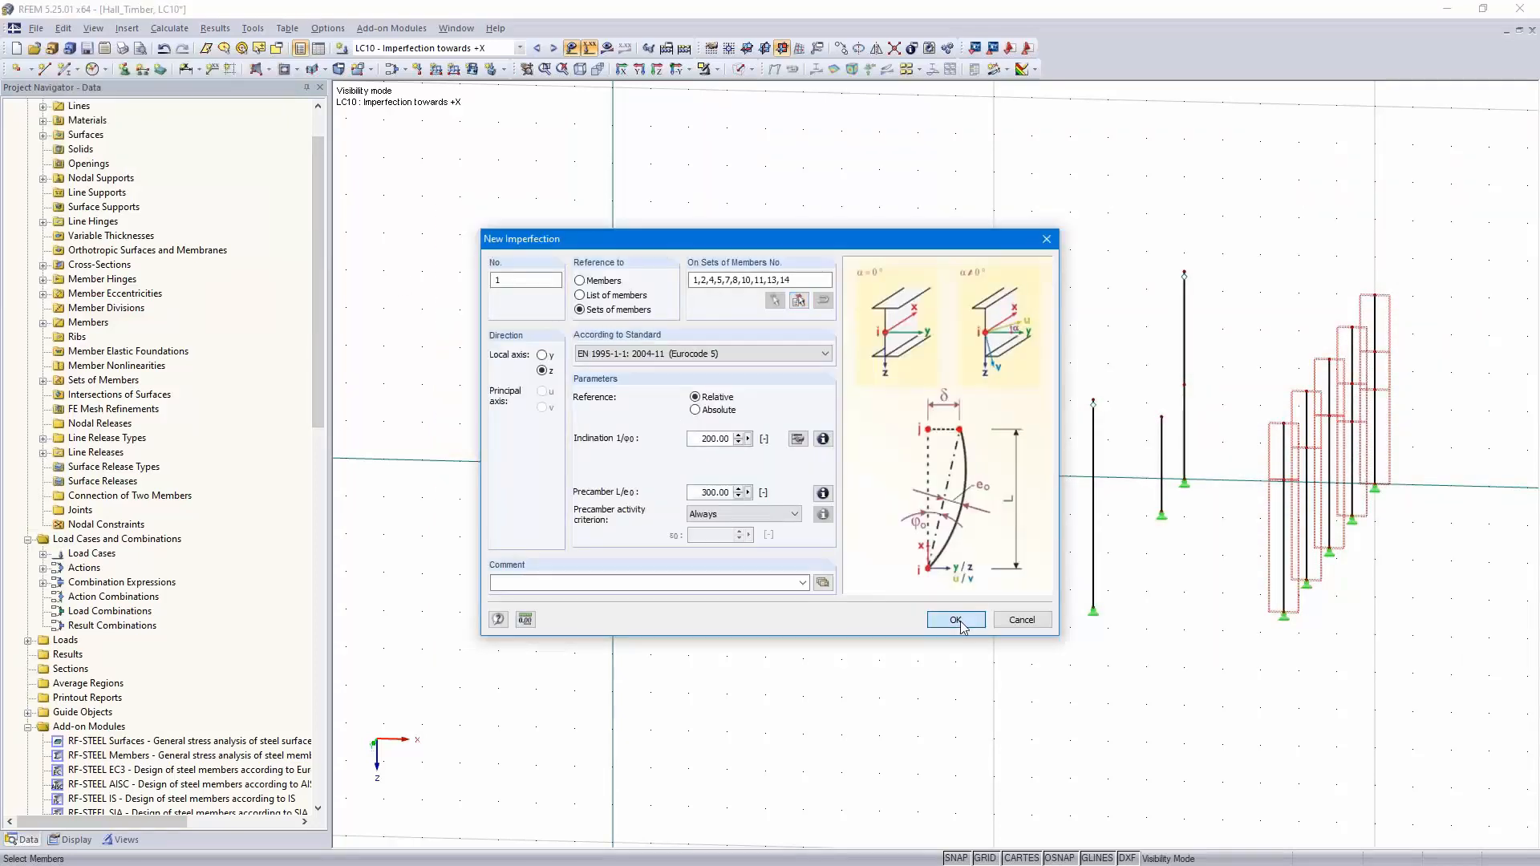
# Display the member axis systems x,y,z on the columns and examine their orientation
pyautogui.keyDown('ctrl'); pyautogui.moveTo(664, 581); pyautogui.dragTo(617, 631, button='middle'); pyautogui.keyUp('ctrl')
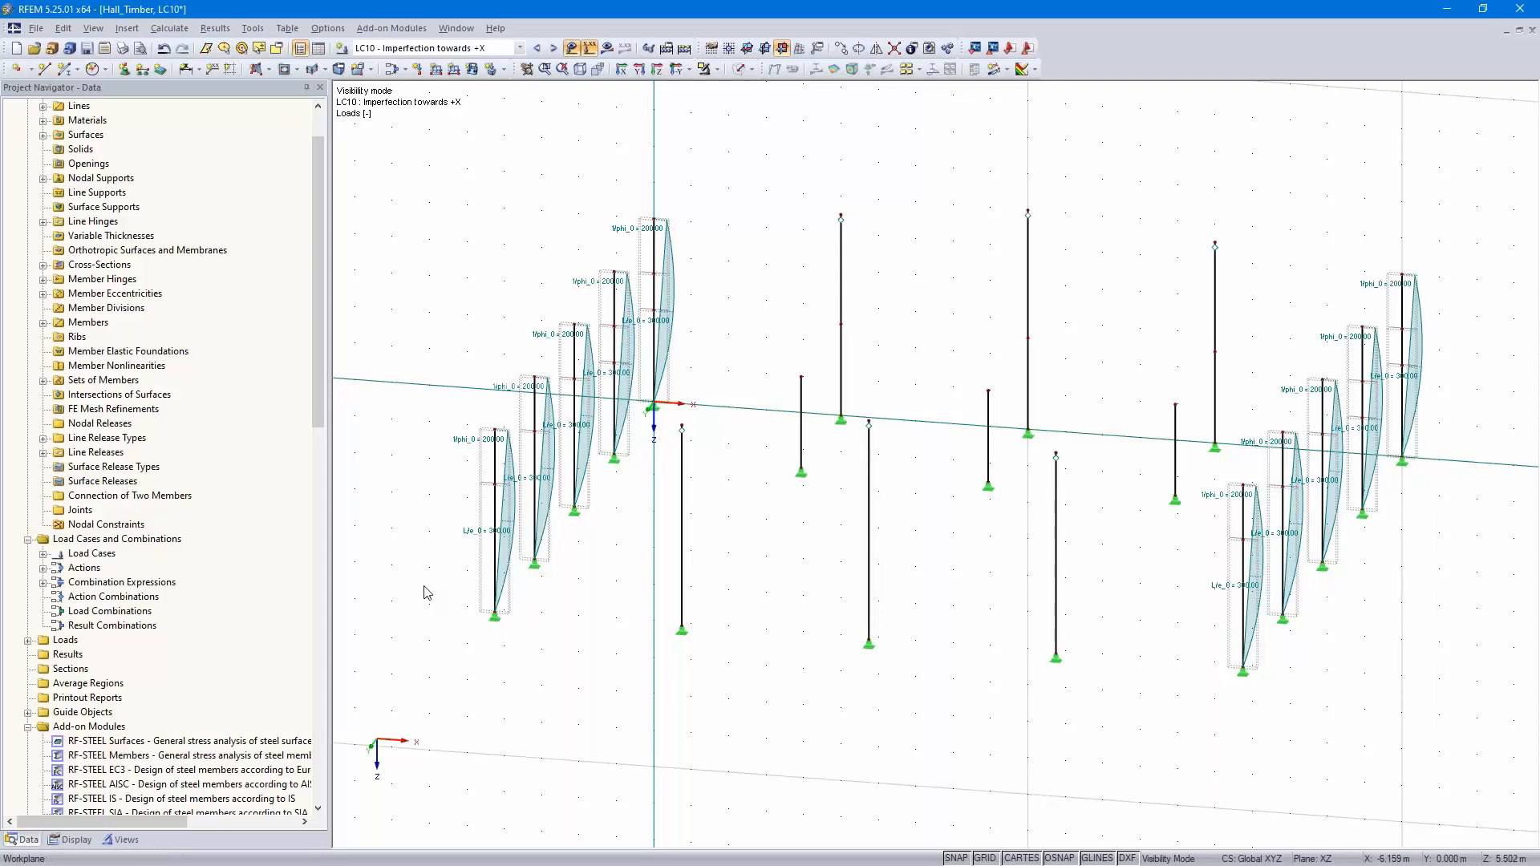
pyautogui.click(73, 840)
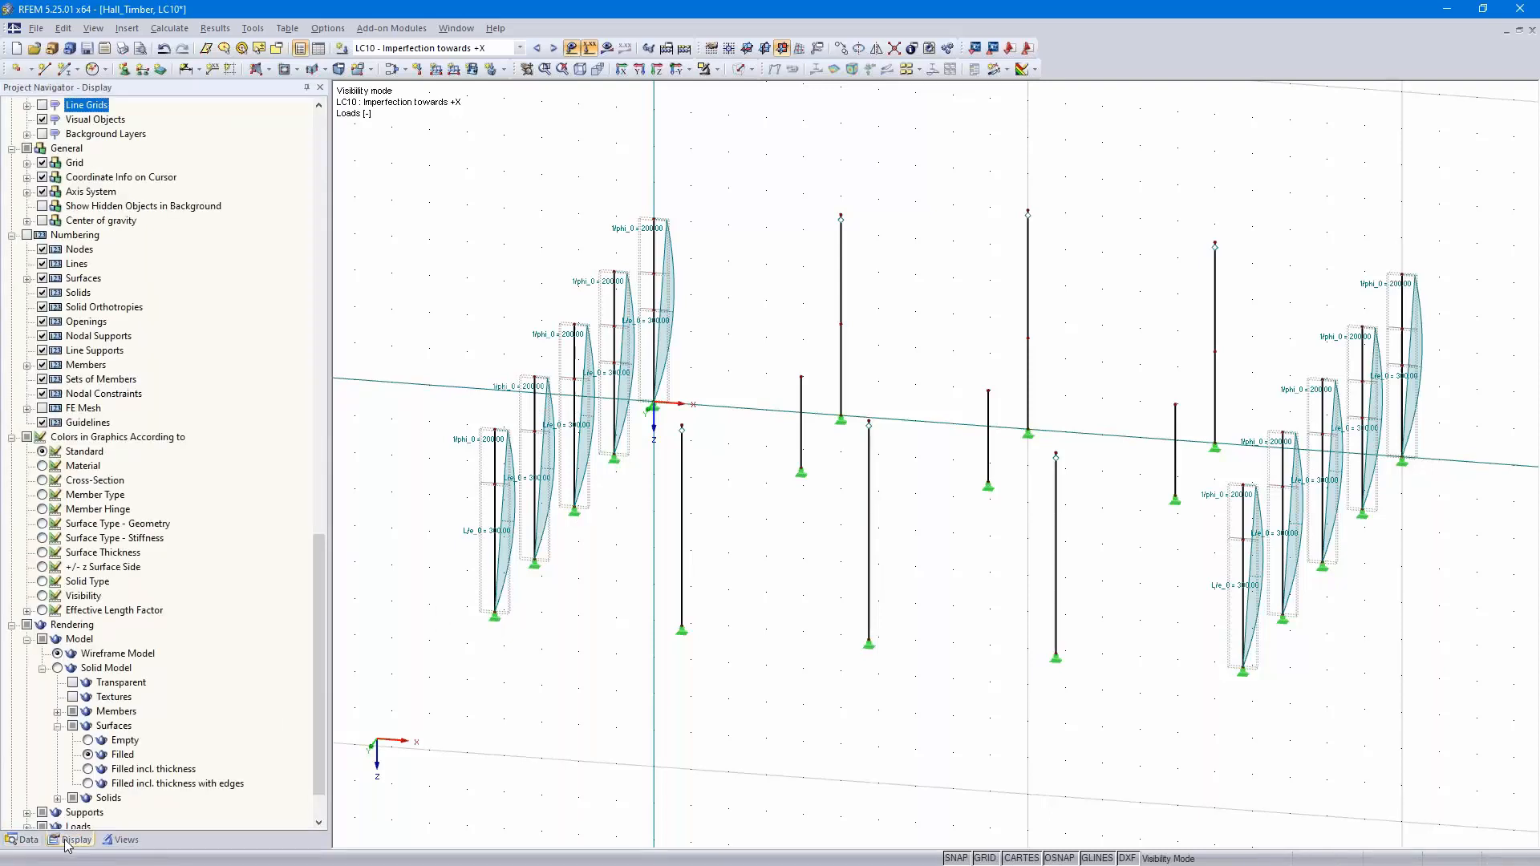
pyautogui.scroll(15, 192, 351)
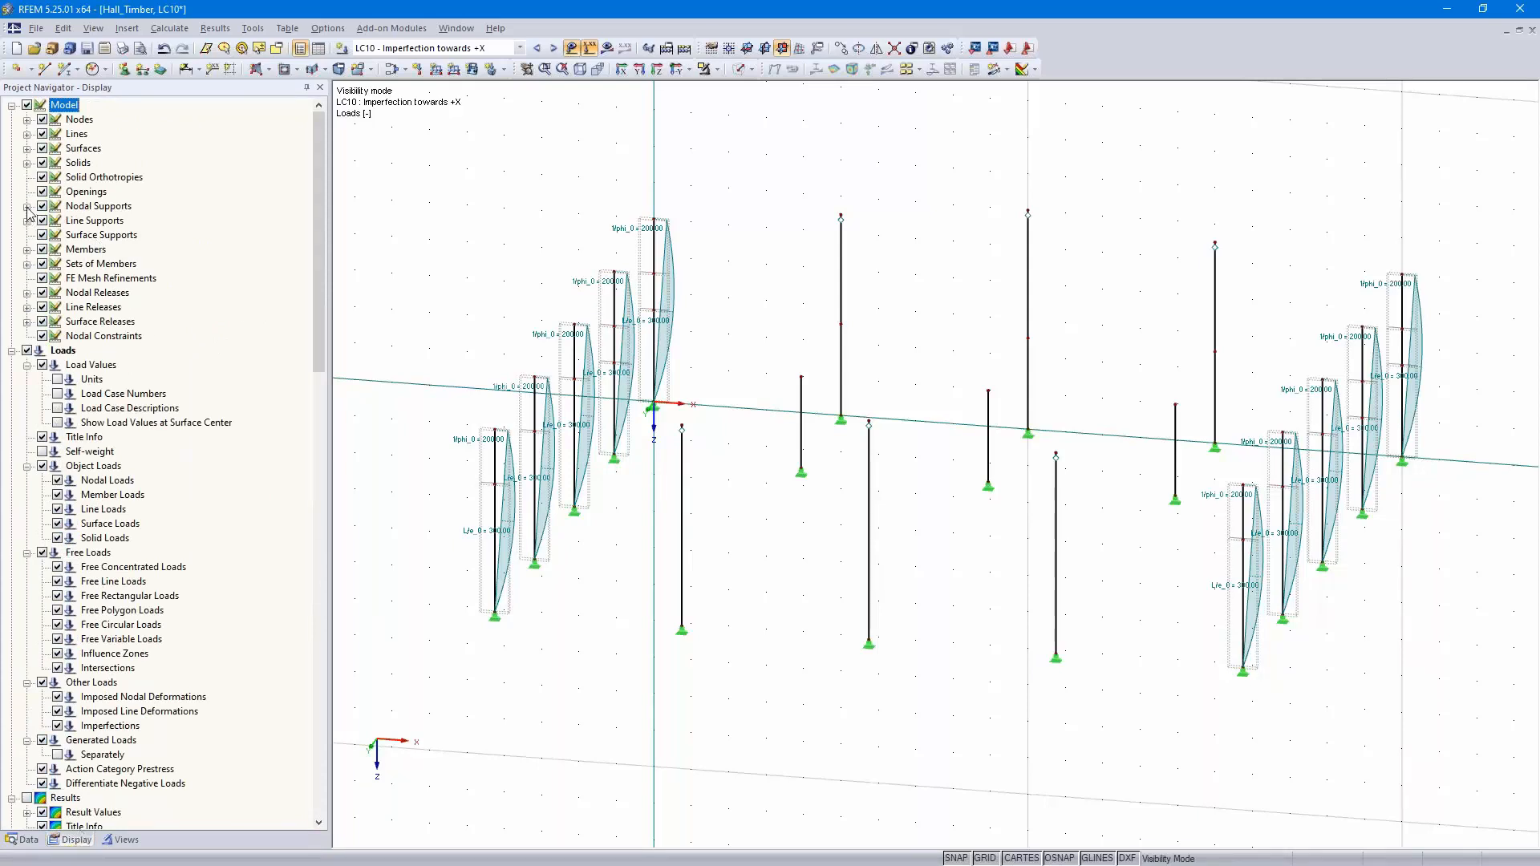
pyautogui.click(27, 250)
pyautogui.click(57, 293)
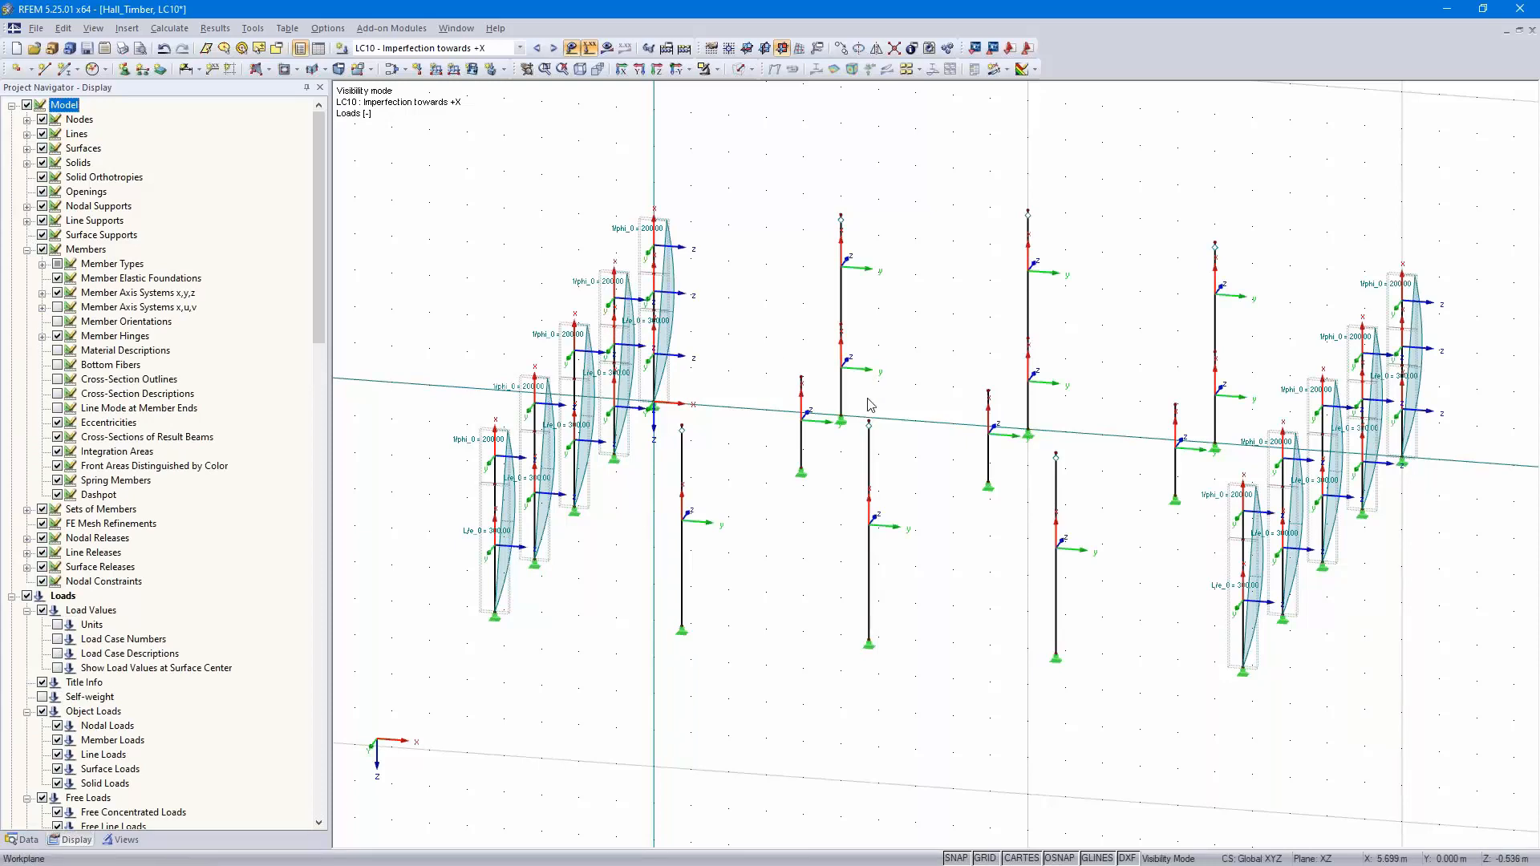
pyautogui.scroll(5, 870, 401)
pyautogui.scroll(-4, 870, 402)
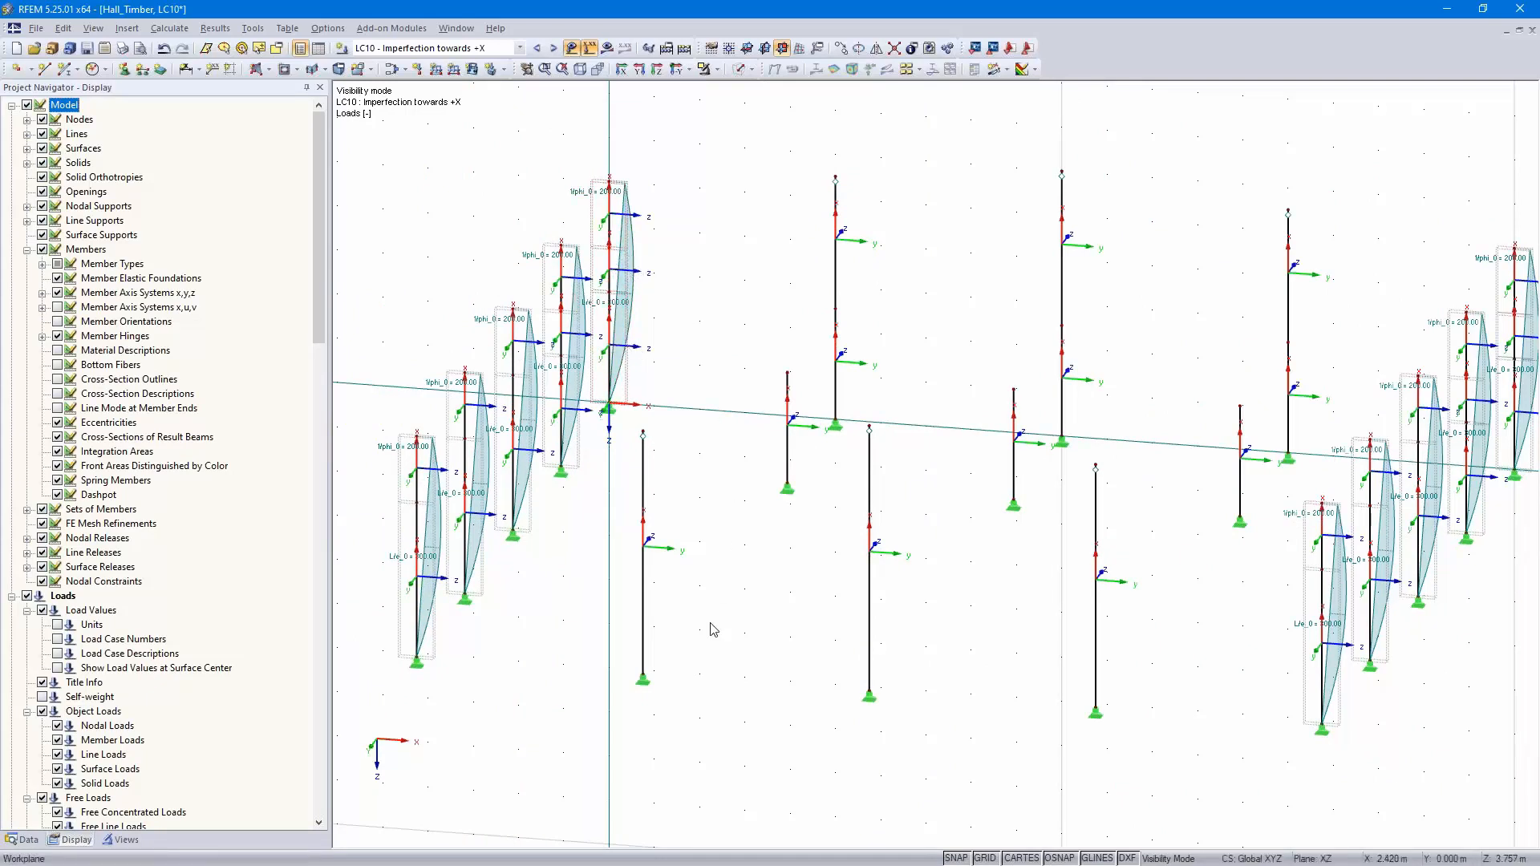
pyautogui.scroll(-1, 714, 630)
pyautogui.keyDown('ctrl'); pyautogui.moveTo(715, 653); pyautogui.dragTo(830, 695, button='middle'); pyautogui.keyUp('ctrl')
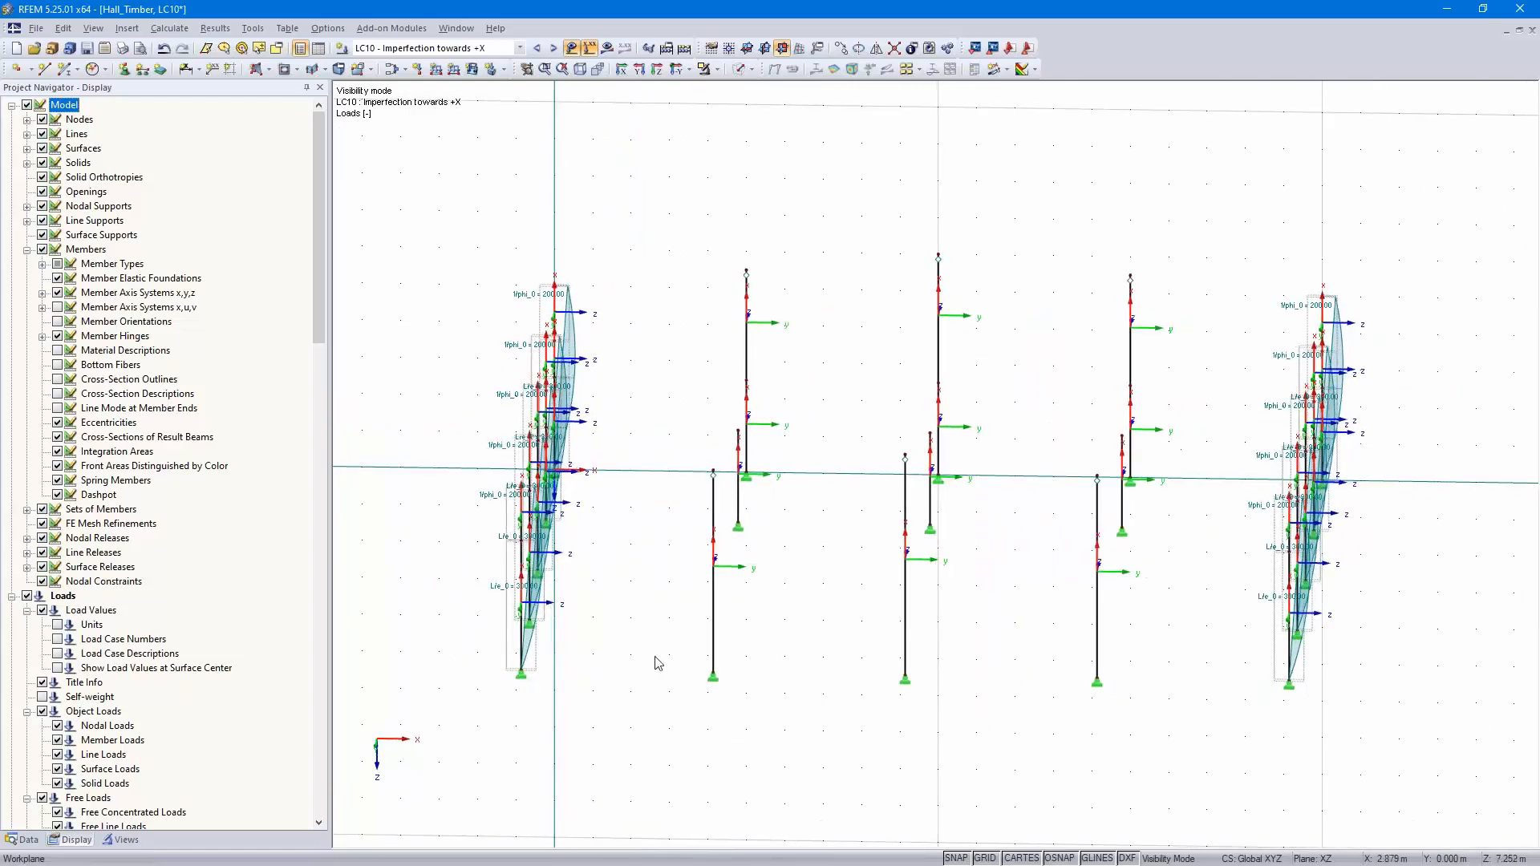
# Add an EN 1995-1-1: 2004-11 imperfection in local y, inclination 200.00 and precamber 300.00, to inner column members 81-86,91-96
pyautogui.click(93, 29)
pyautogui.moveTo(170, 29)
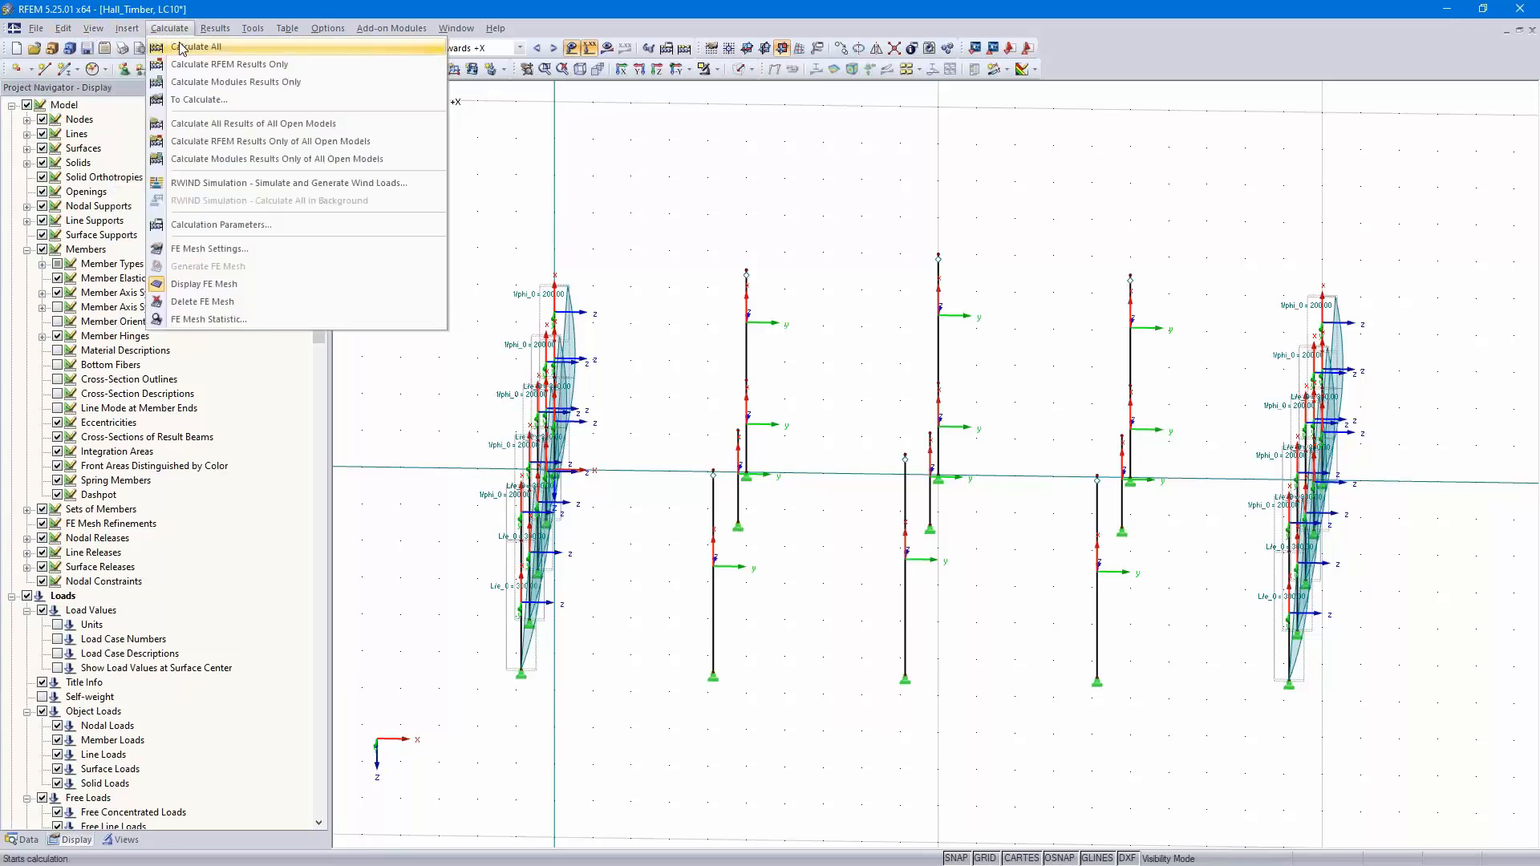
pyautogui.moveTo(183, 64)
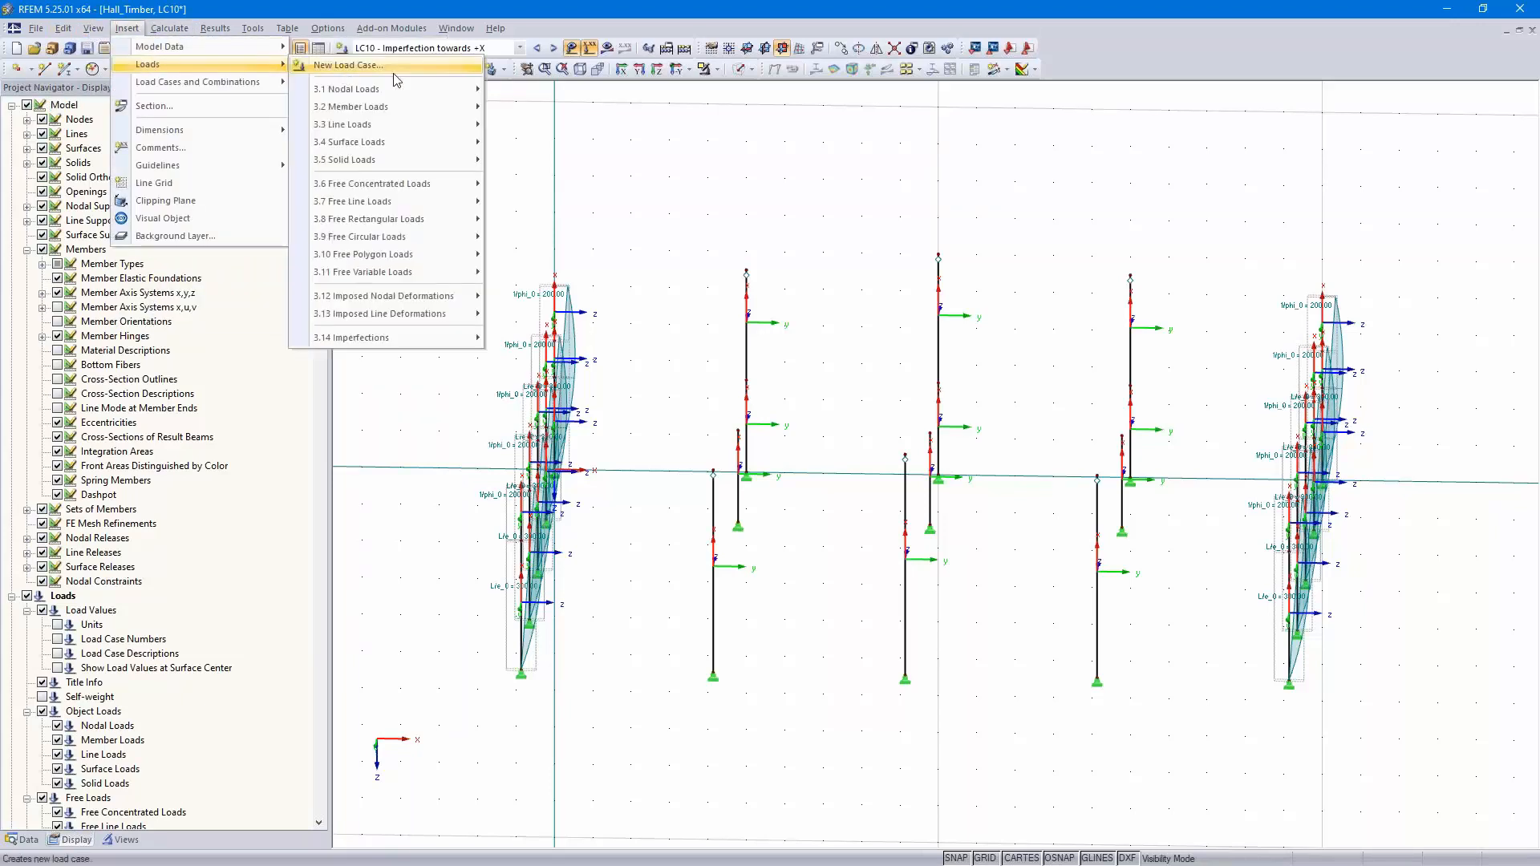
pyautogui.moveTo(411, 341)
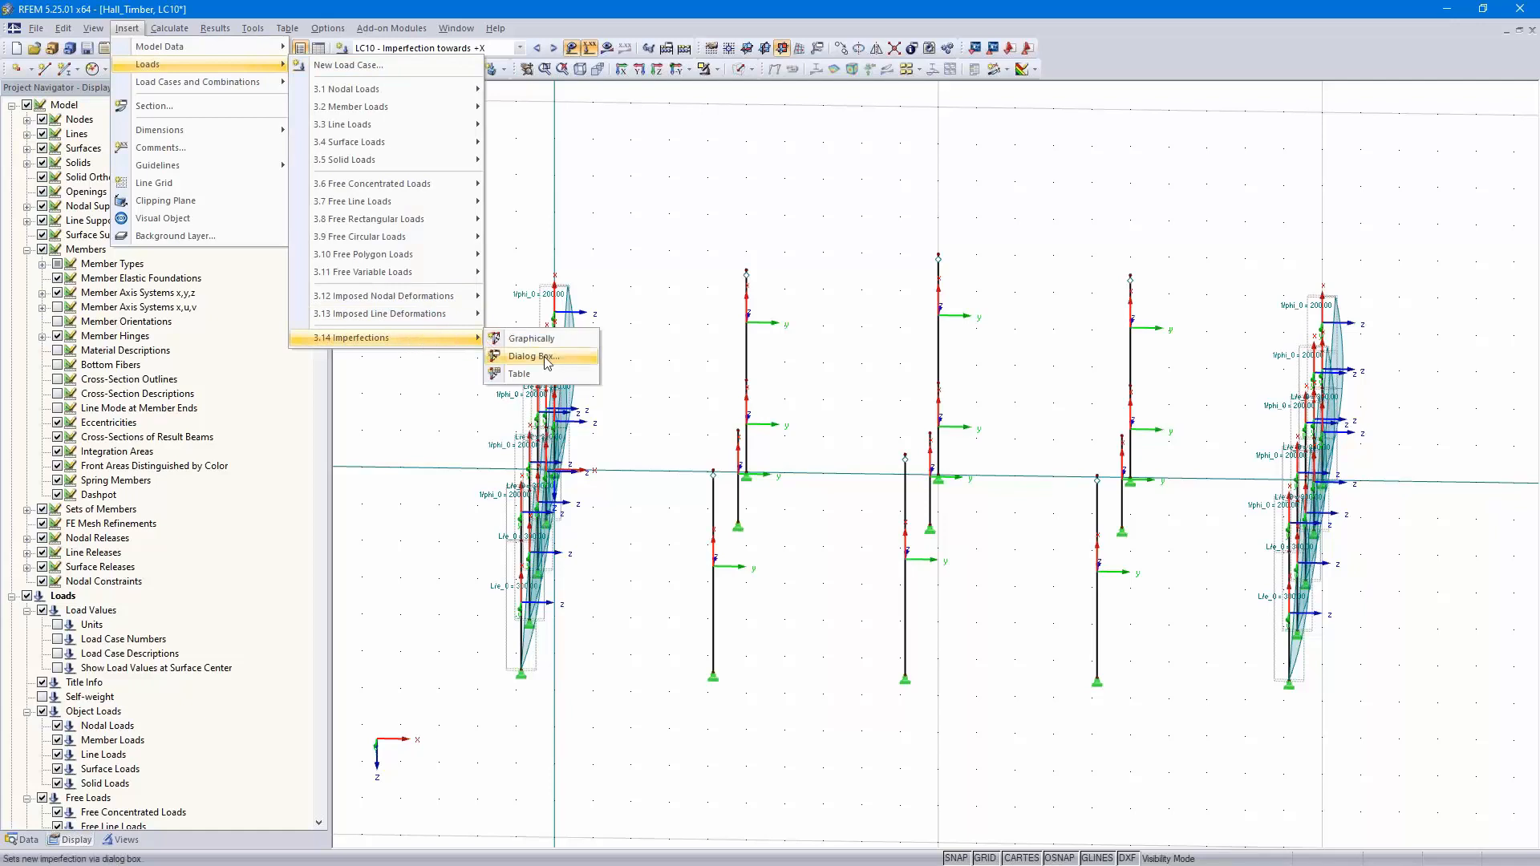
pyautogui.click(533, 356)
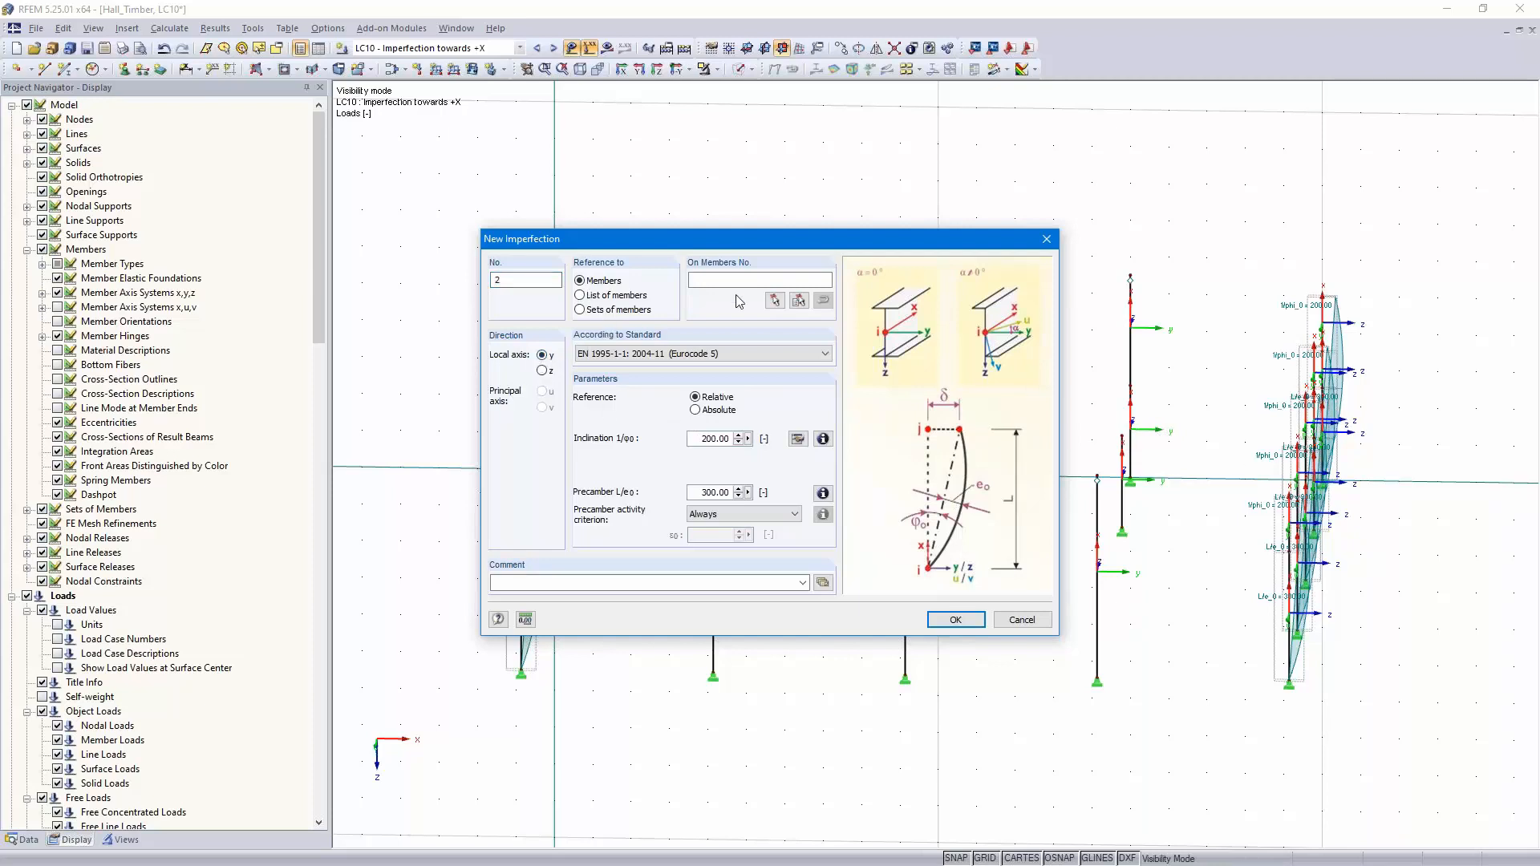
pyautogui.click(775, 302)
pyautogui.moveTo(658, 743); pyautogui.dragTo(1176, 230)
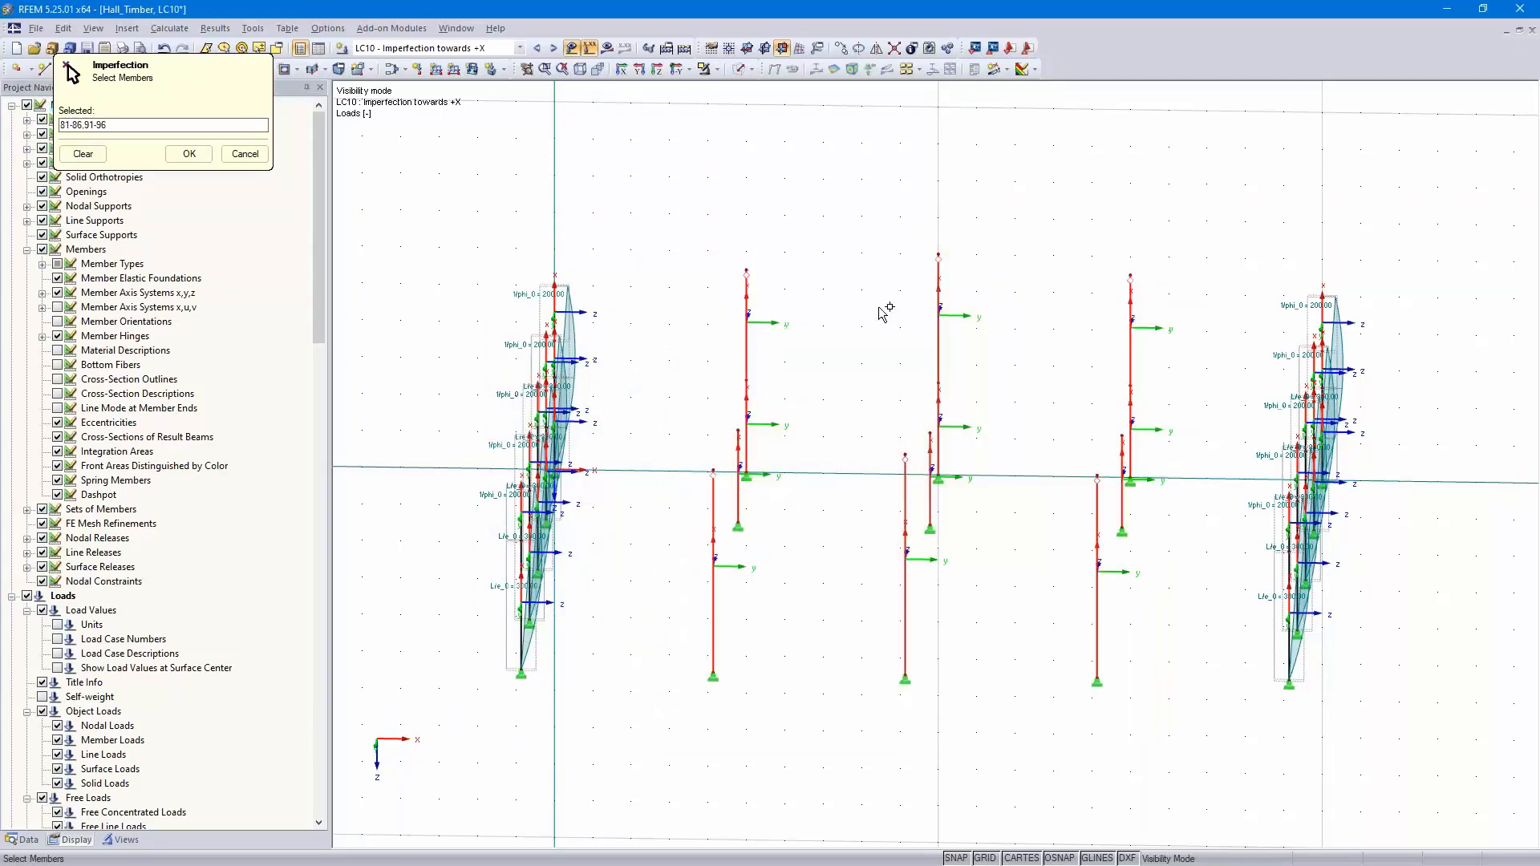
pyautogui.click(189, 155)
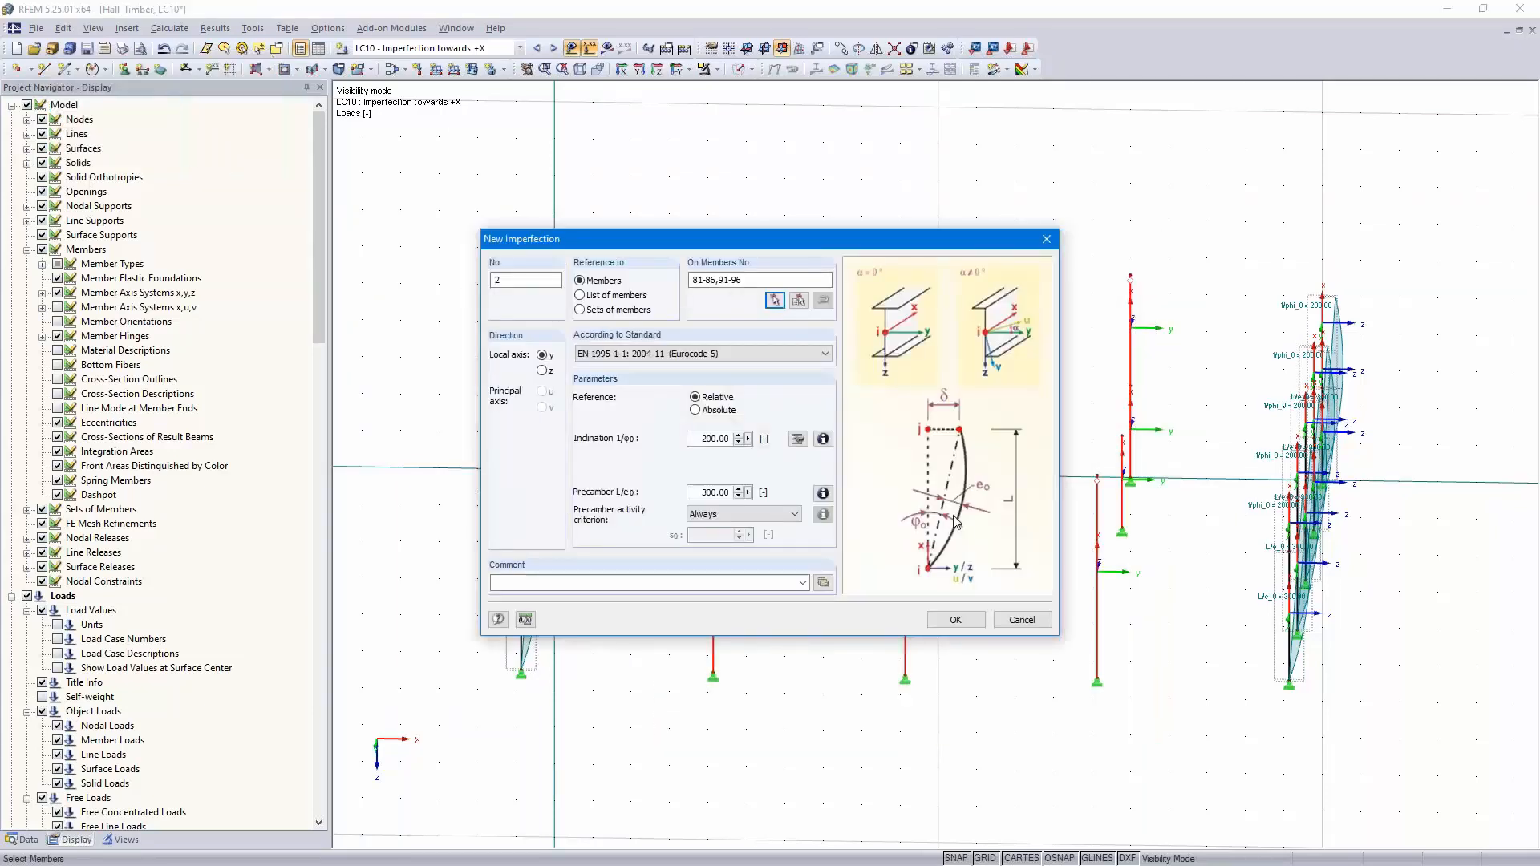
pyautogui.click(948, 620)
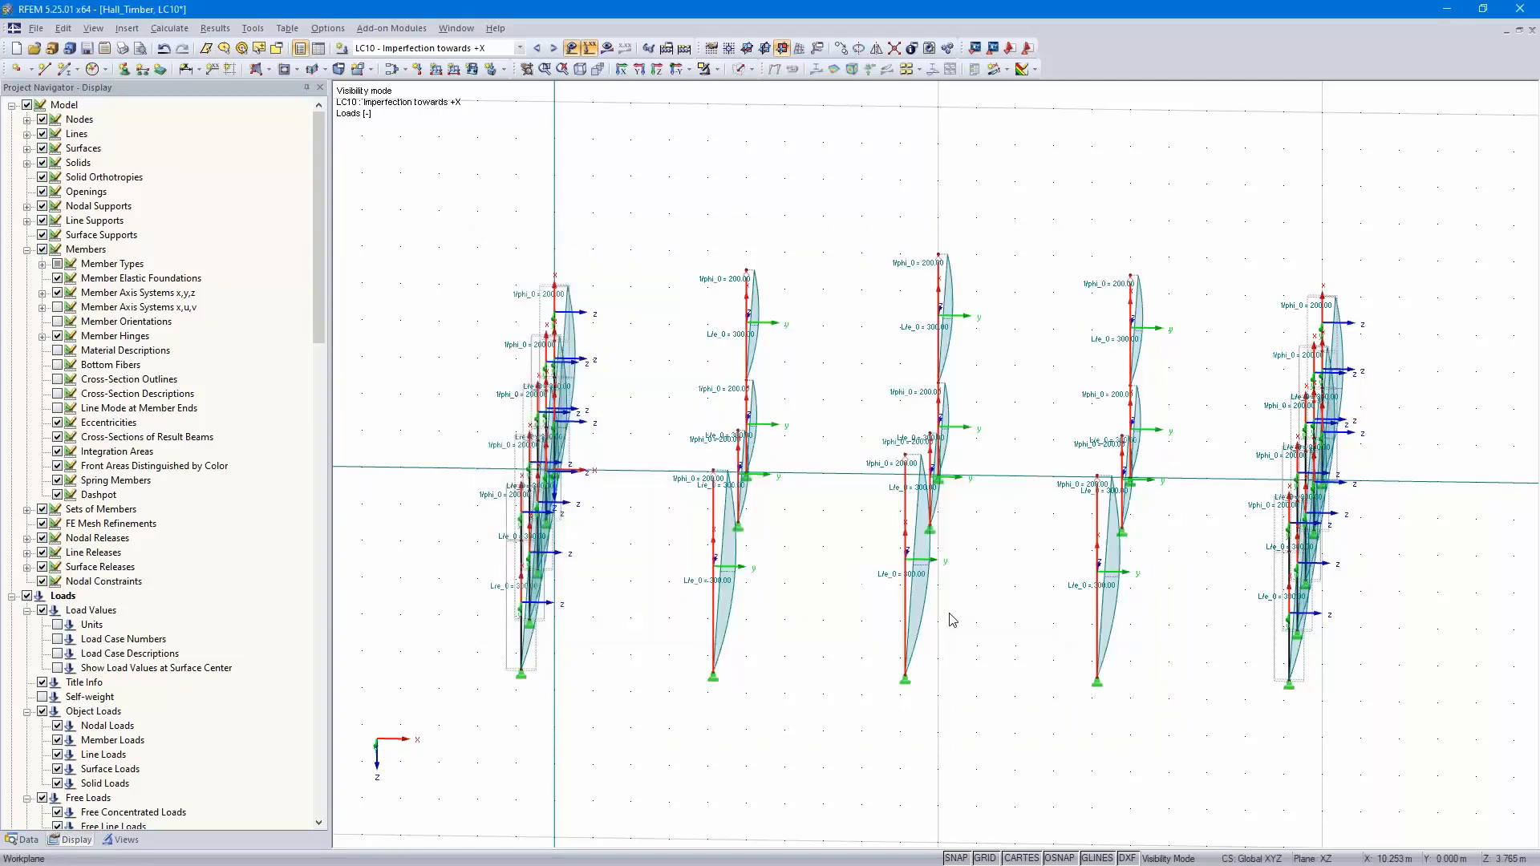
pyautogui.keyDown('ctrl'); pyautogui.moveTo(976, 616); pyautogui.dragTo(955, 653, button='middle'); pyautogui.keyUp('ctrl')
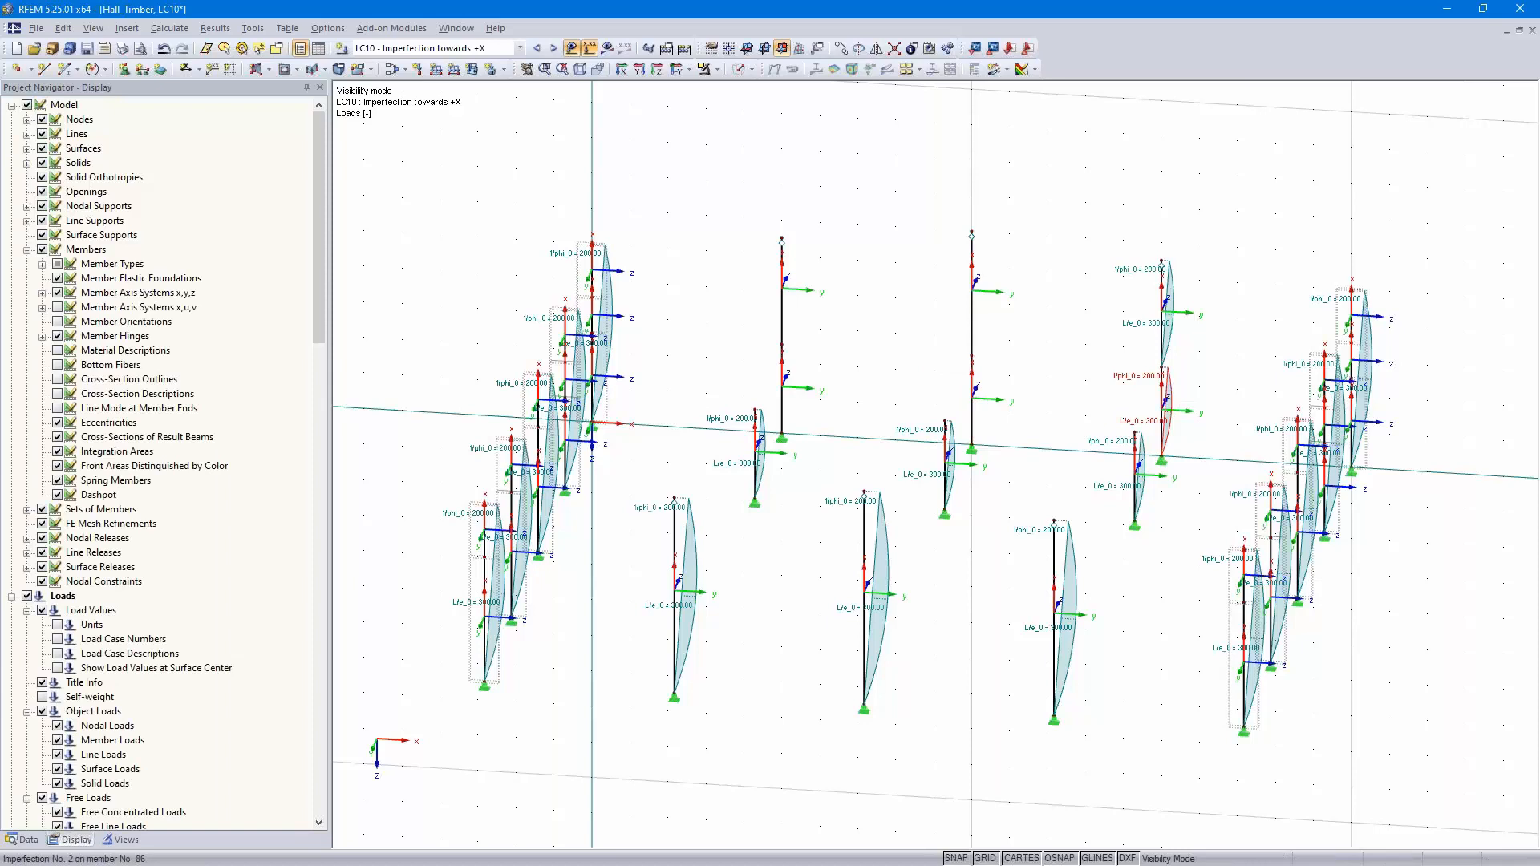
# Delete the imperfection on back gable member 86 and add a list-of-members imperfection in local y, inclination 200.00, precamber 300.00, to members 85,92
pyautogui.press('Delete')
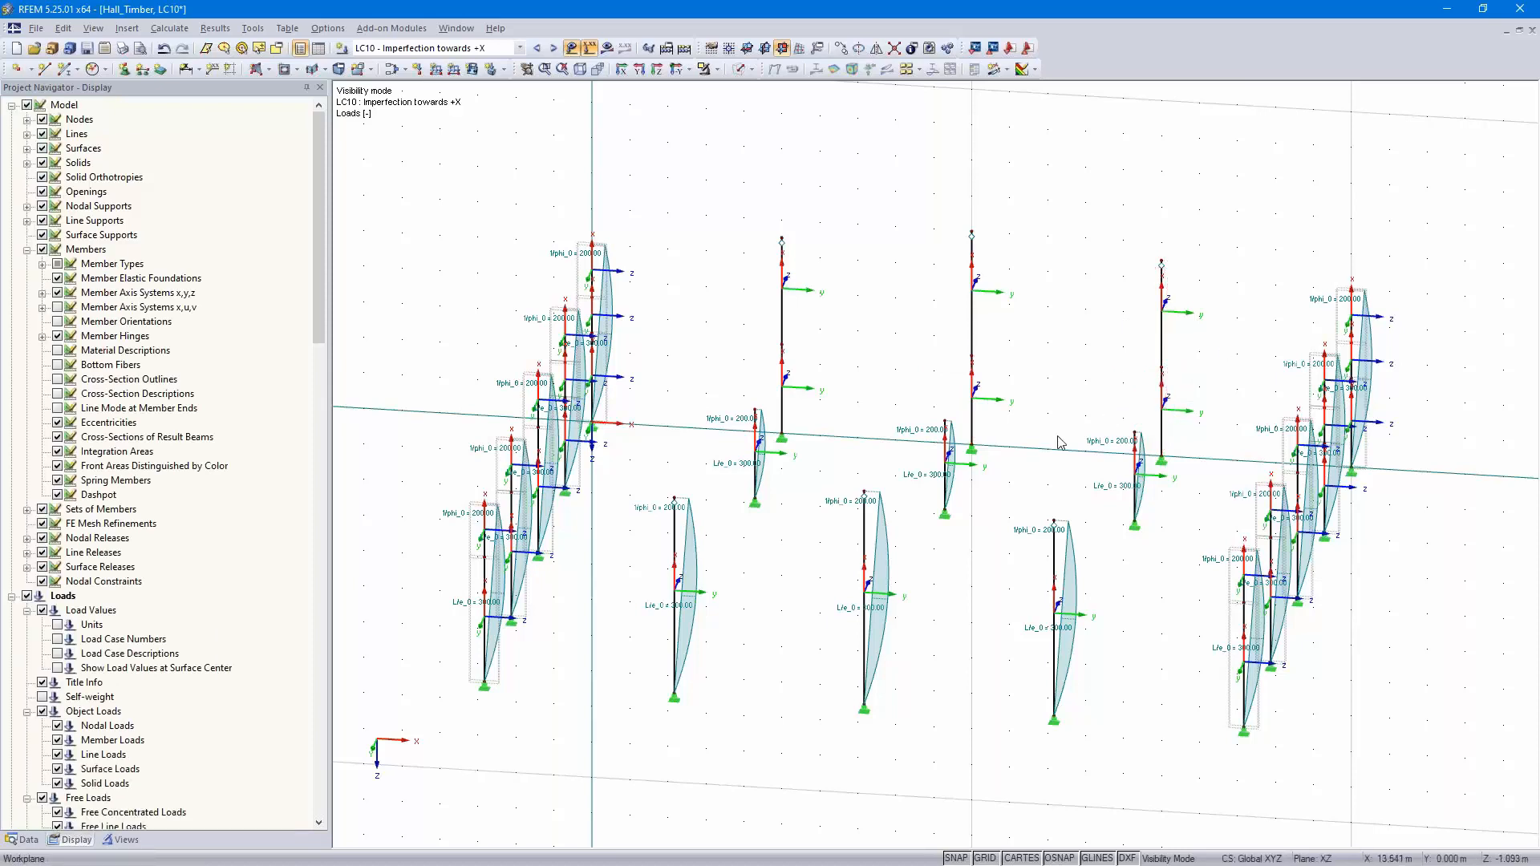
pyautogui.click(127, 29)
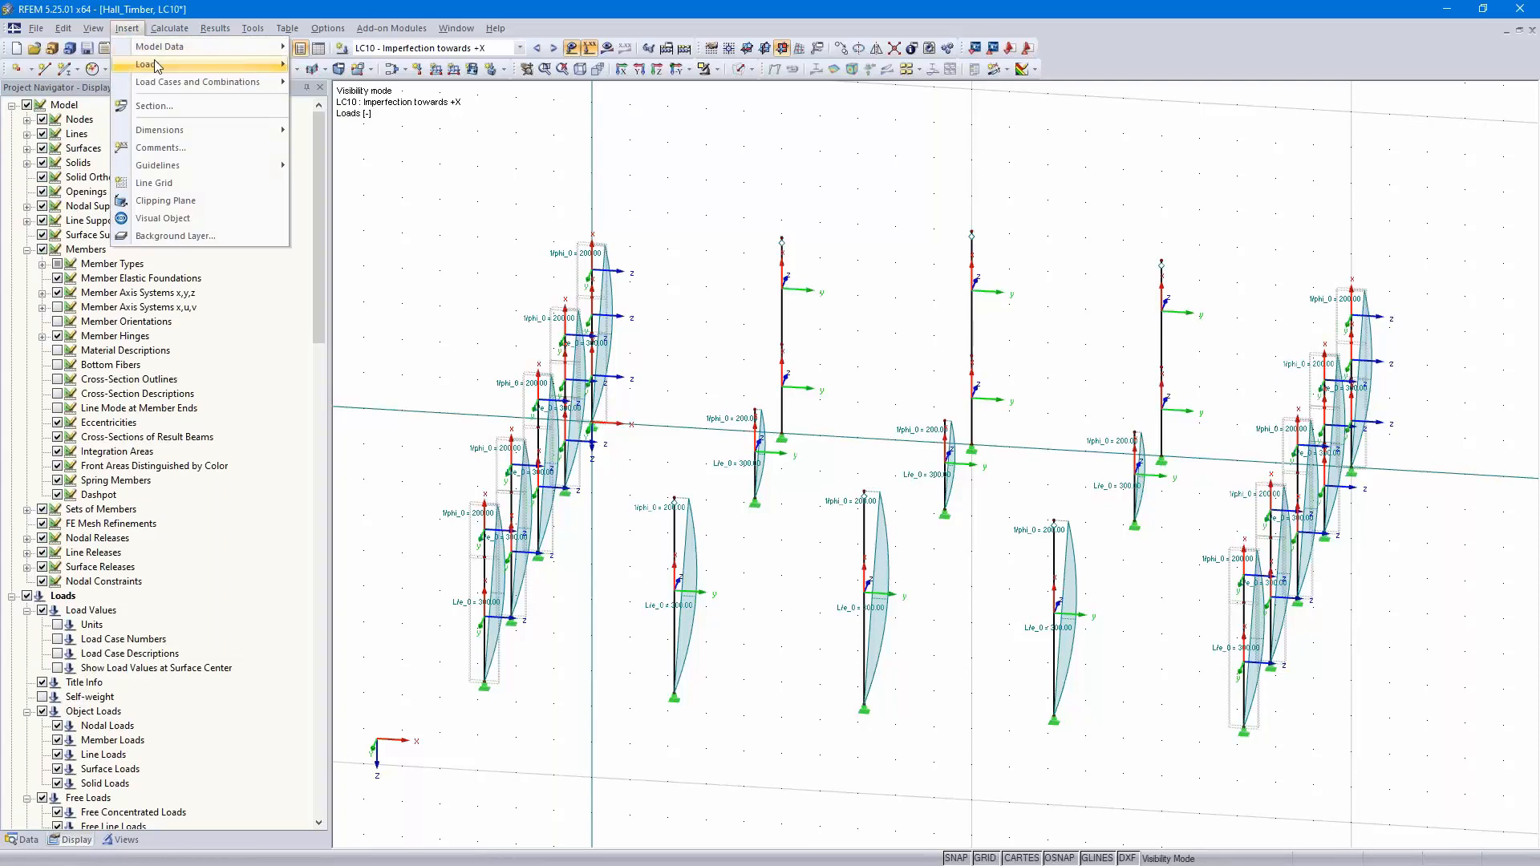
pyautogui.moveTo(216, 63)
pyautogui.moveTo(395, 338)
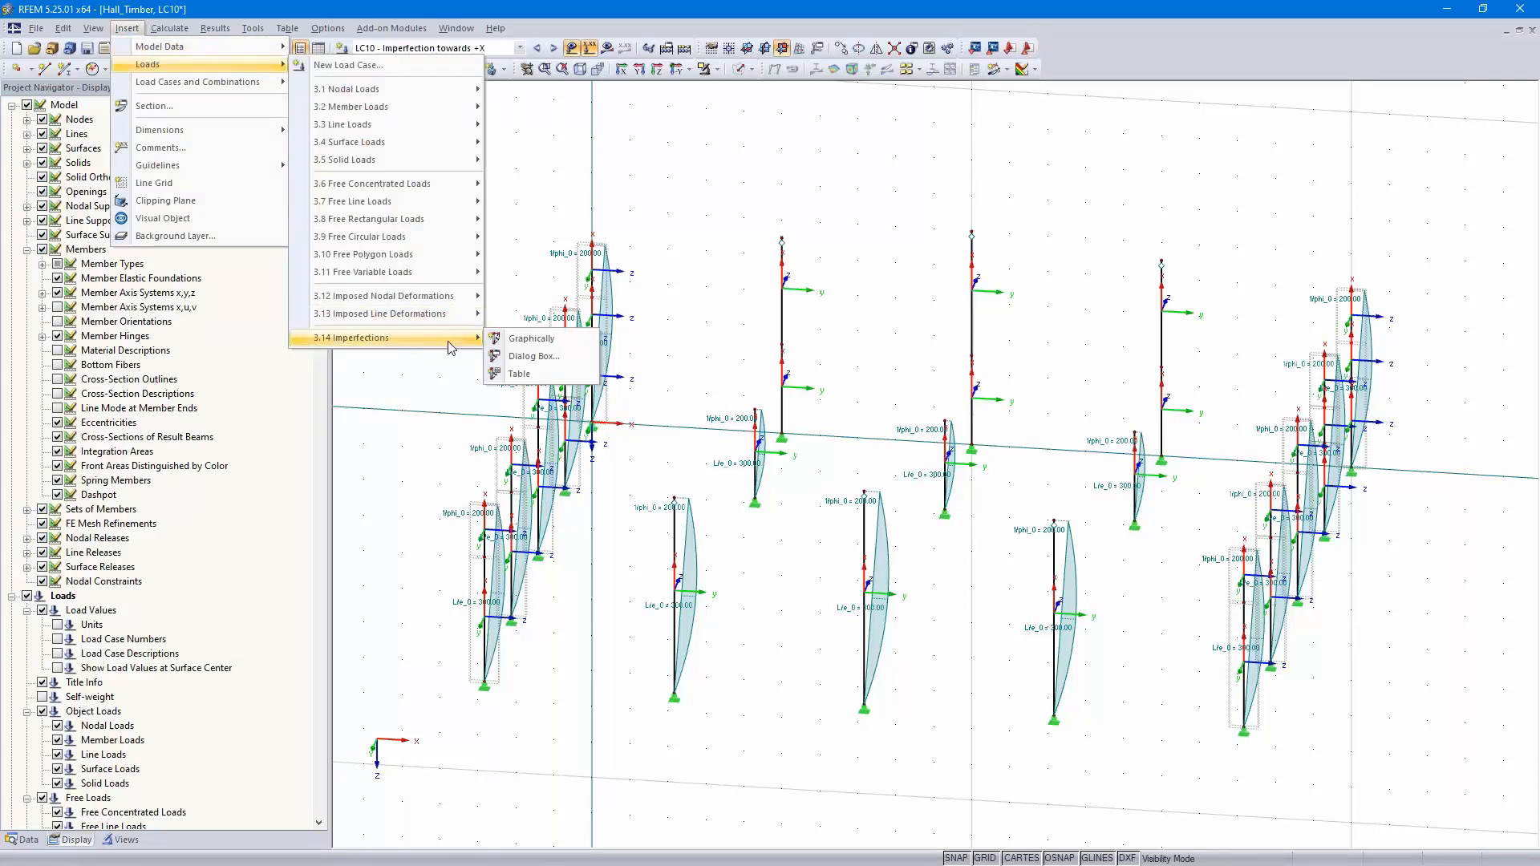
pyautogui.click(530, 359)
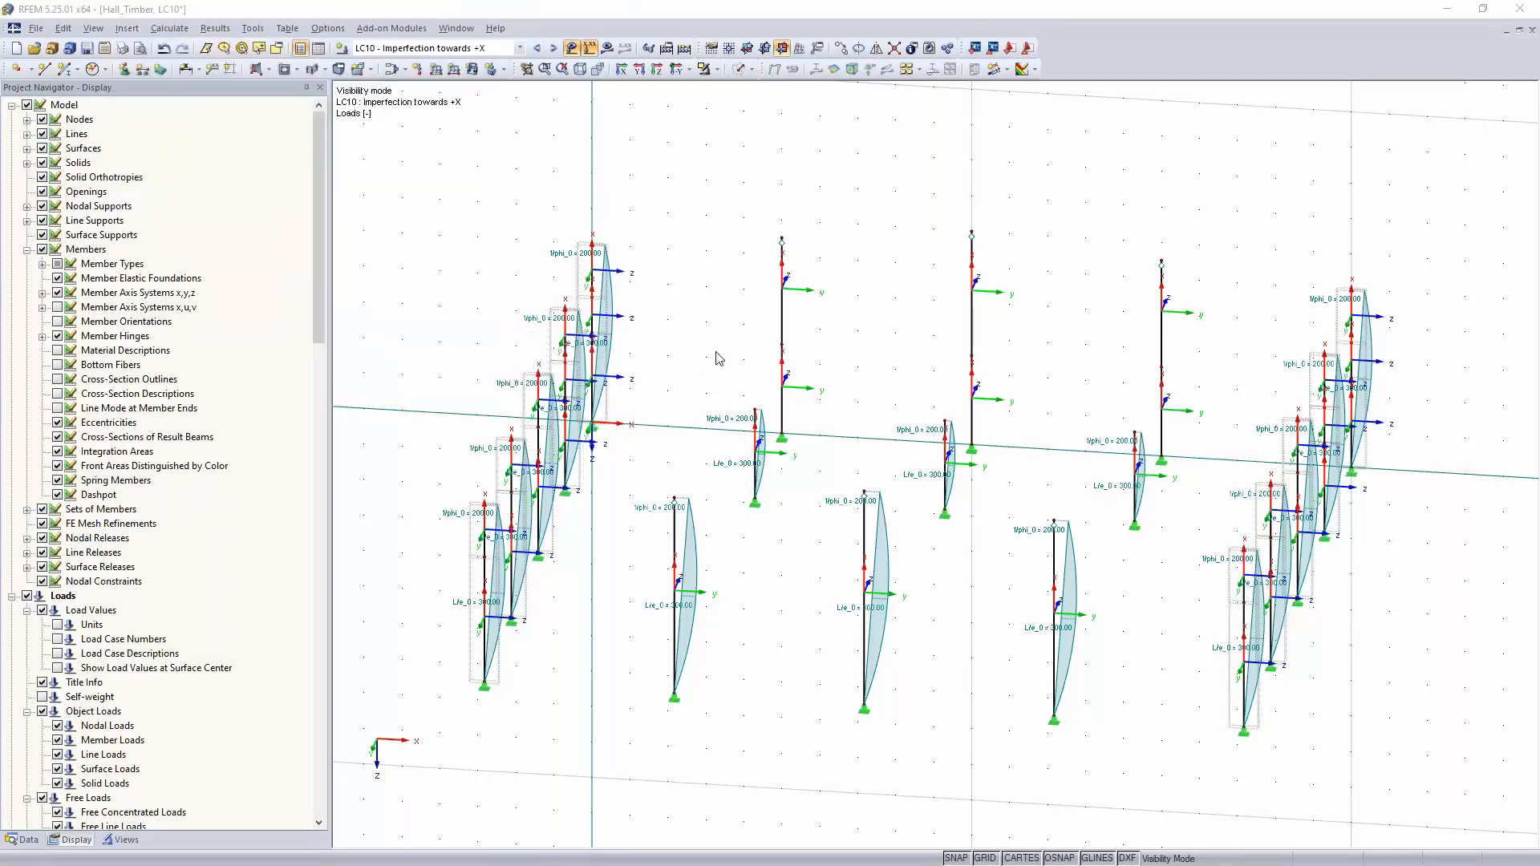
pyautogui.click(580, 295)
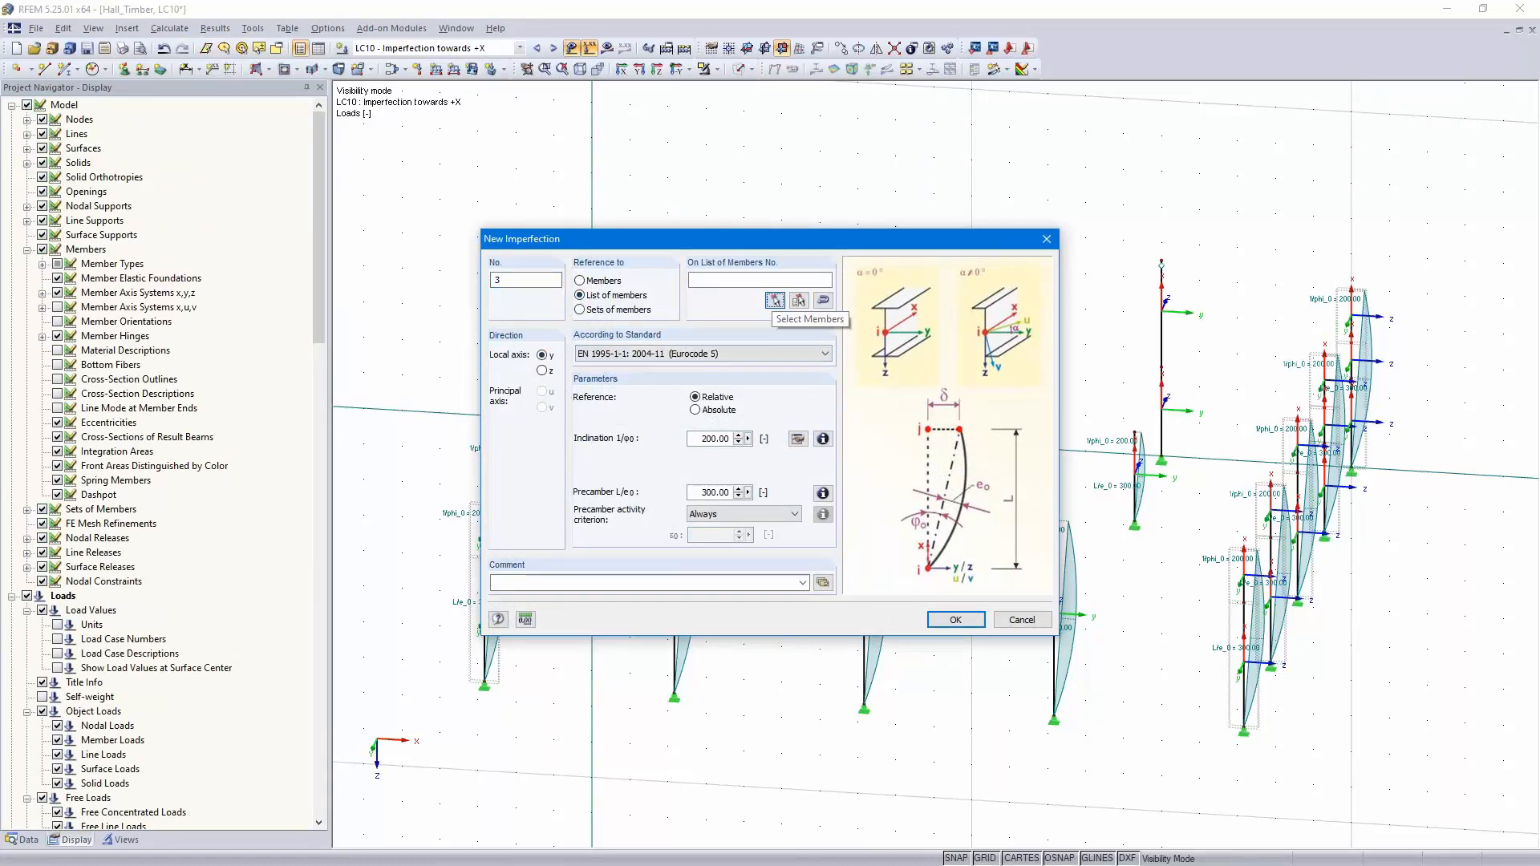
pyautogui.click(775, 302)
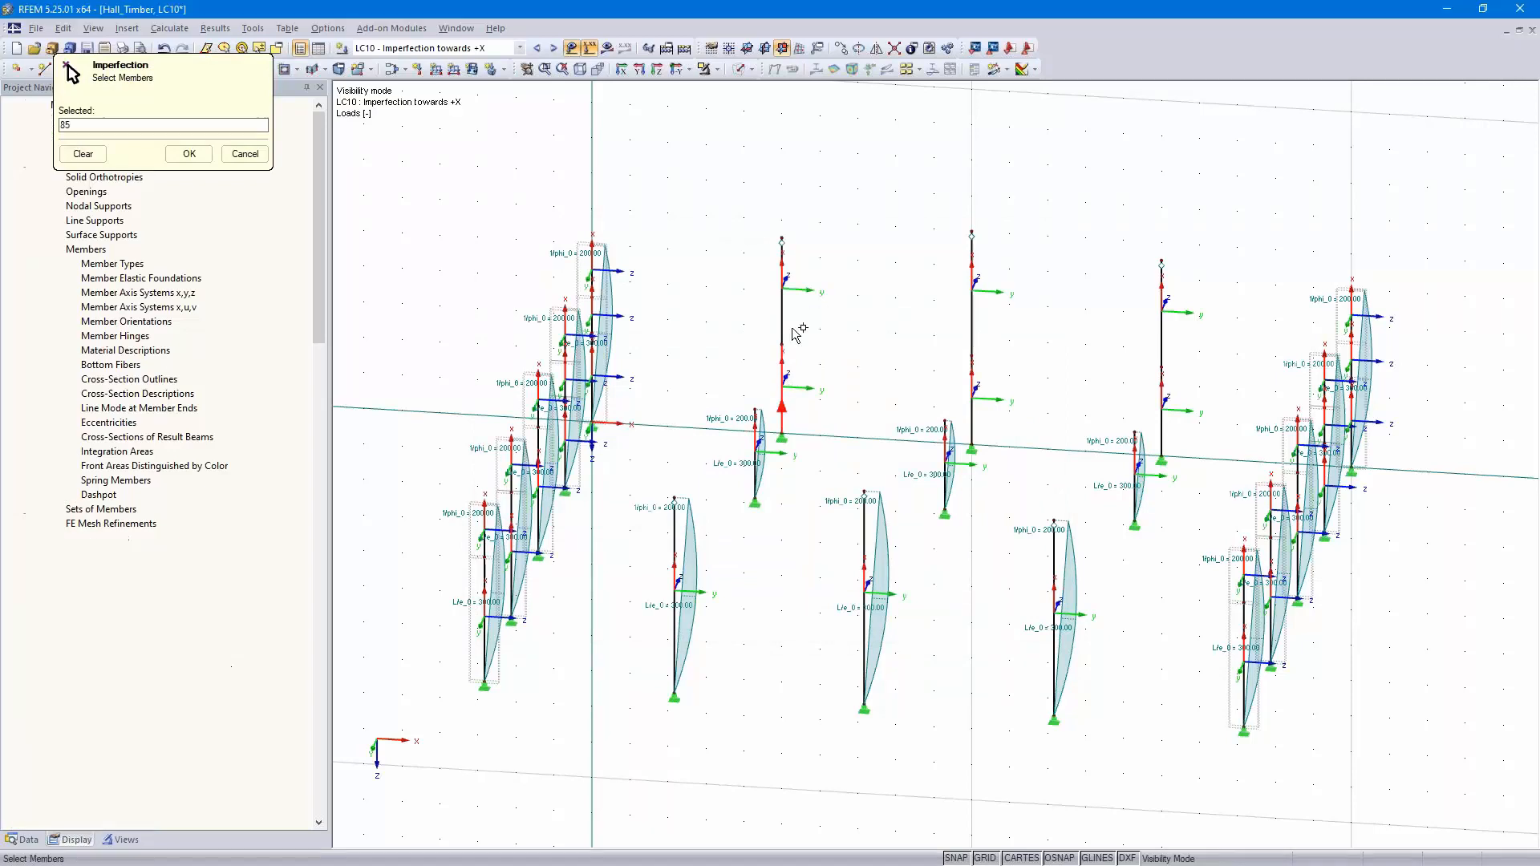
pyautogui.click(782, 325)
pyautogui.click(190, 153)
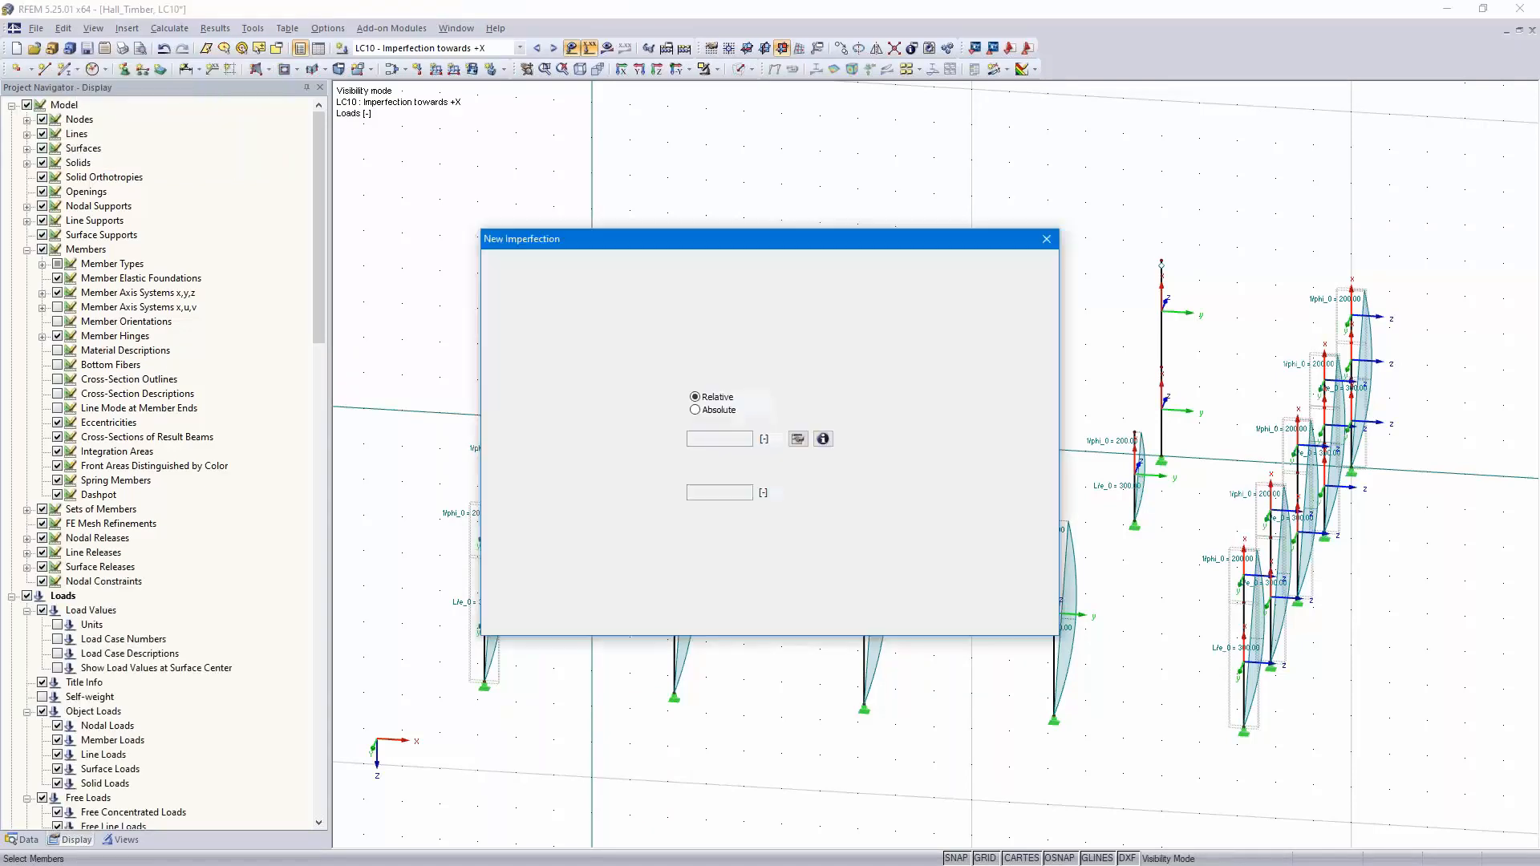
pyautogui.click(964, 628)
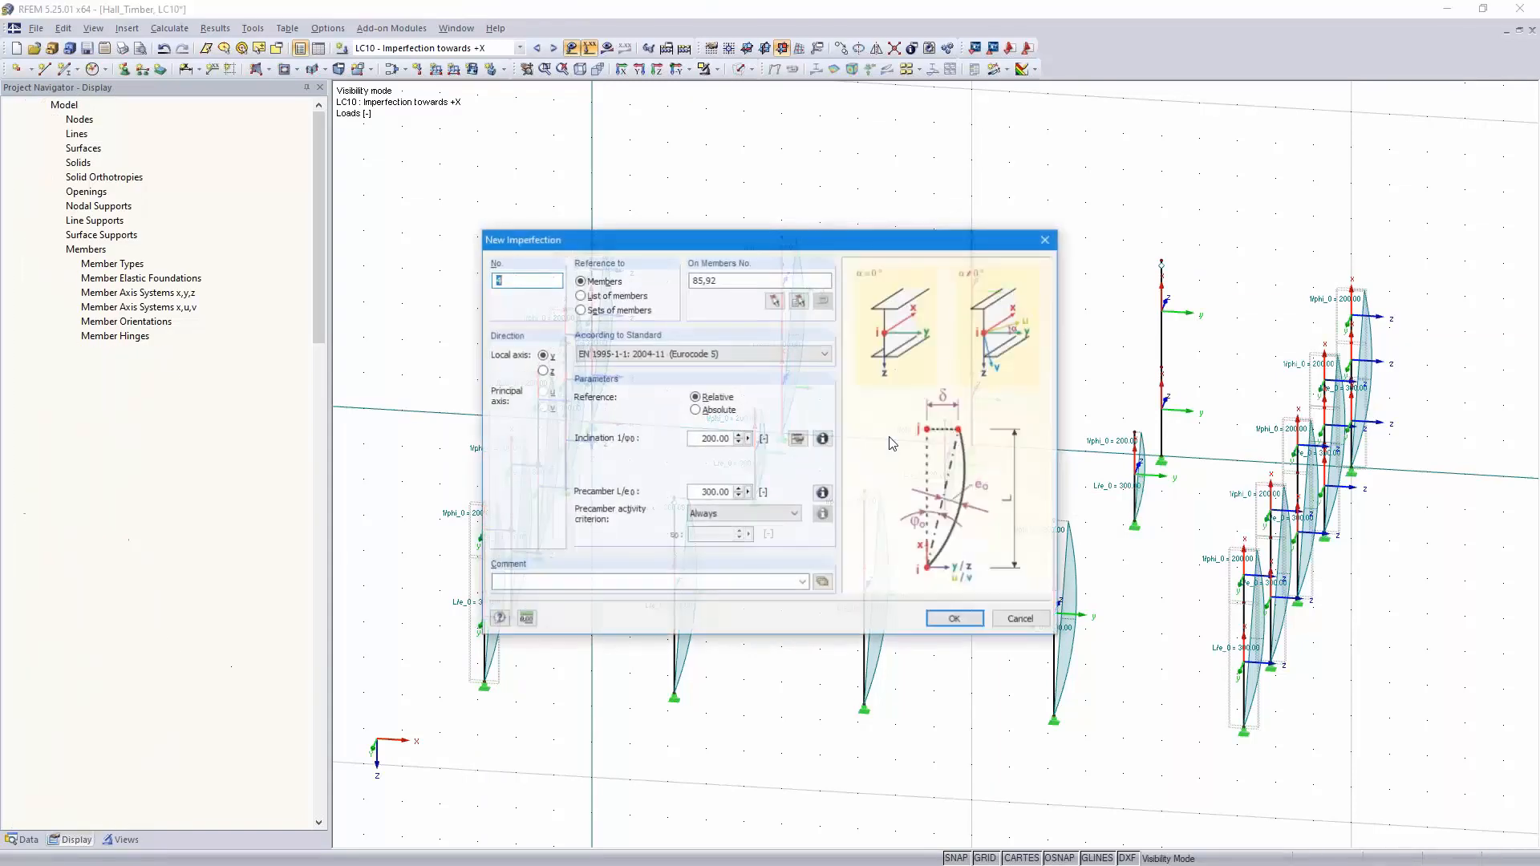
# Add an EN 1995-1-1: 2004-11 imperfection in local y, inclination 200.00 and precamber 300.00, to the middle back column as member list 84,91
pyautogui.click(582, 296)
pyautogui.doubleClick(735, 283)
pyautogui.press('Delete')
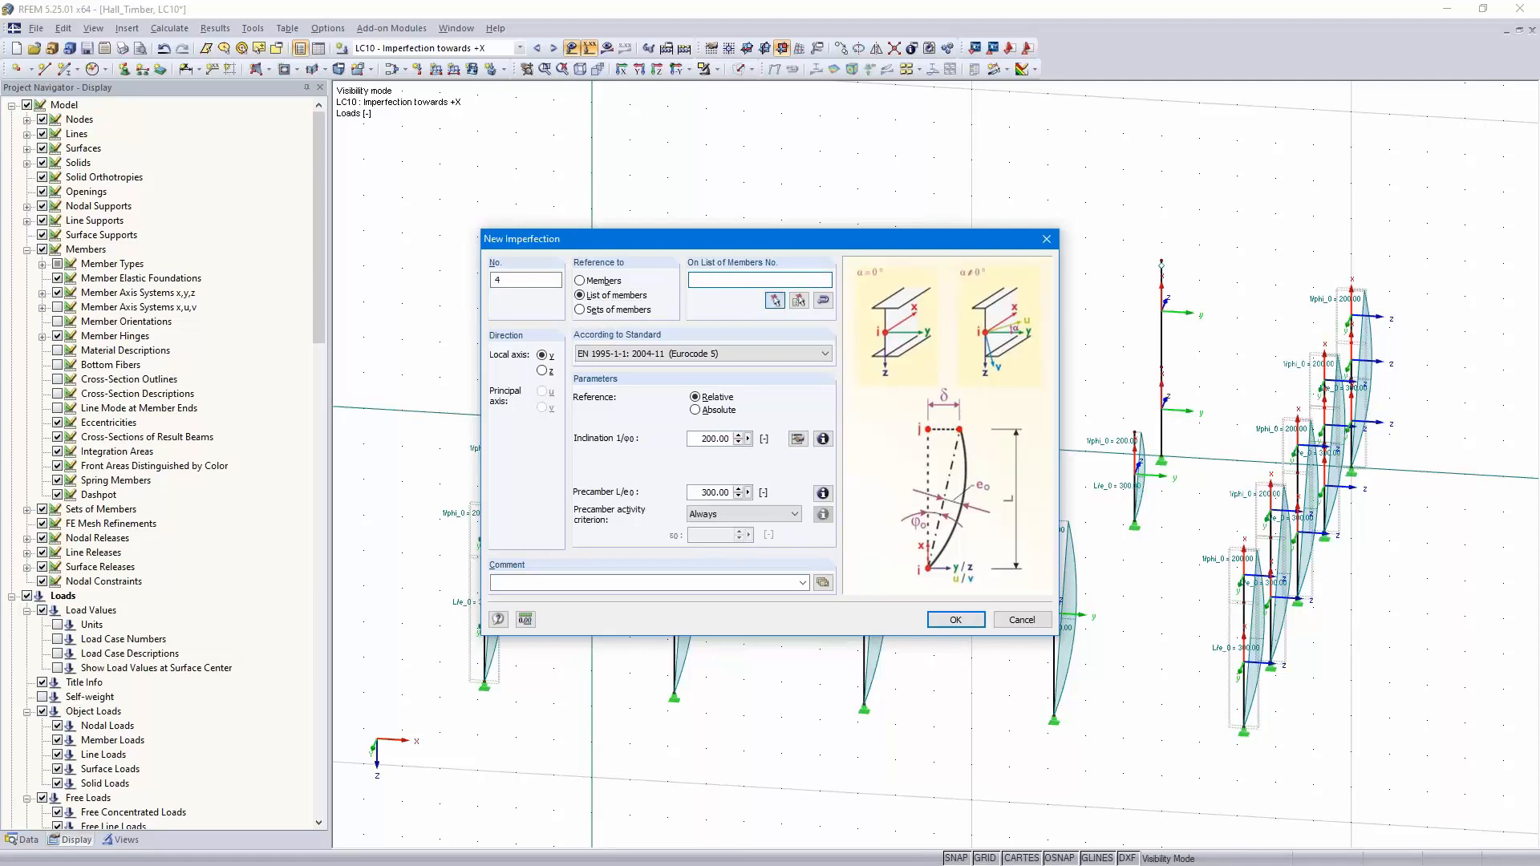
pyautogui.click(799, 300)
pyautogui.click(971, 321)
pyautogui.click(190, 154)
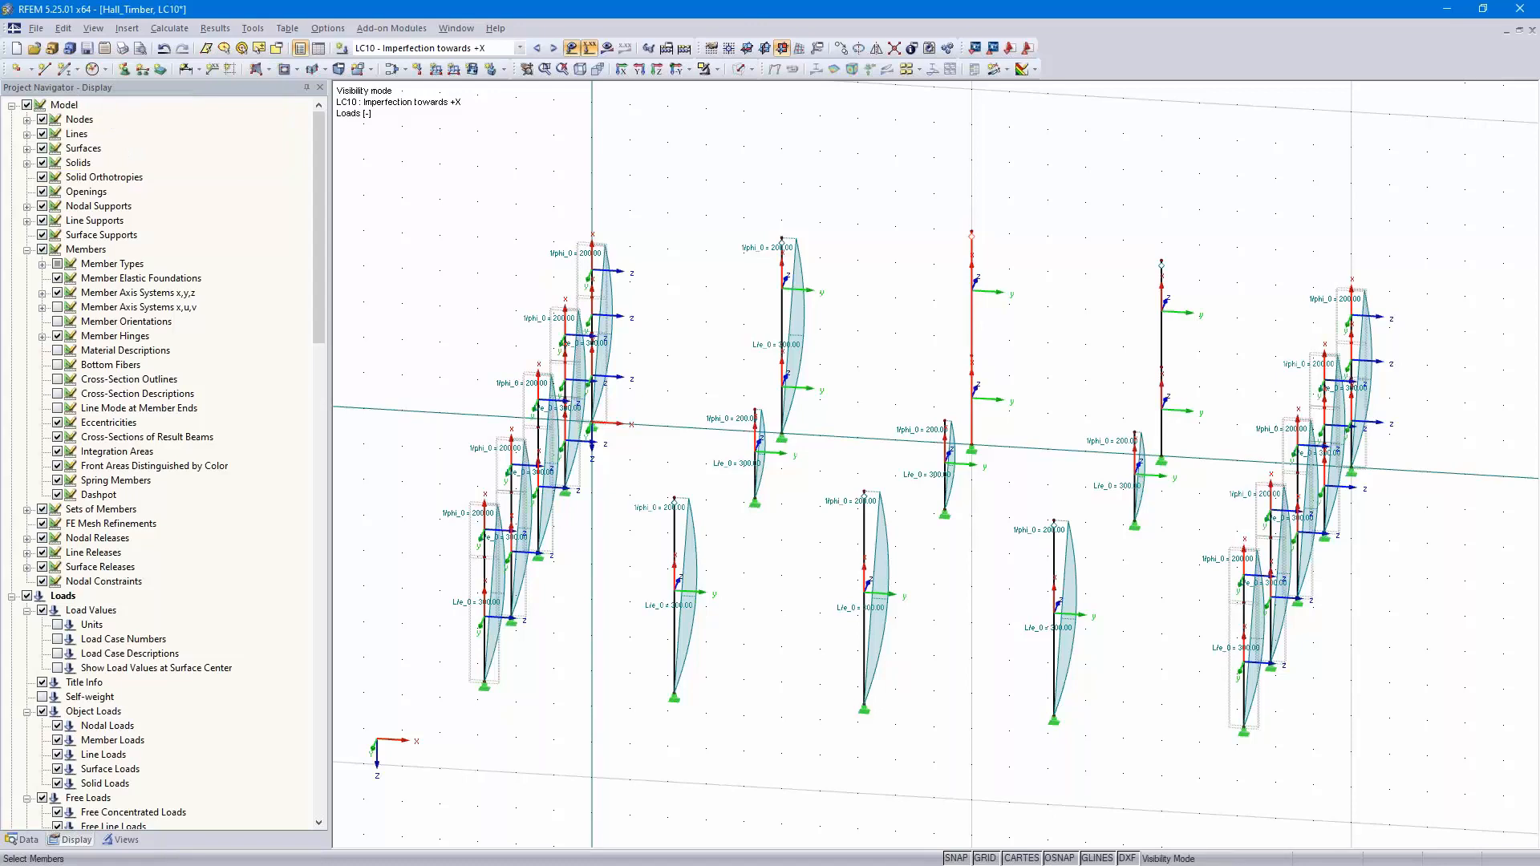
pyautogui.click(958, 621)
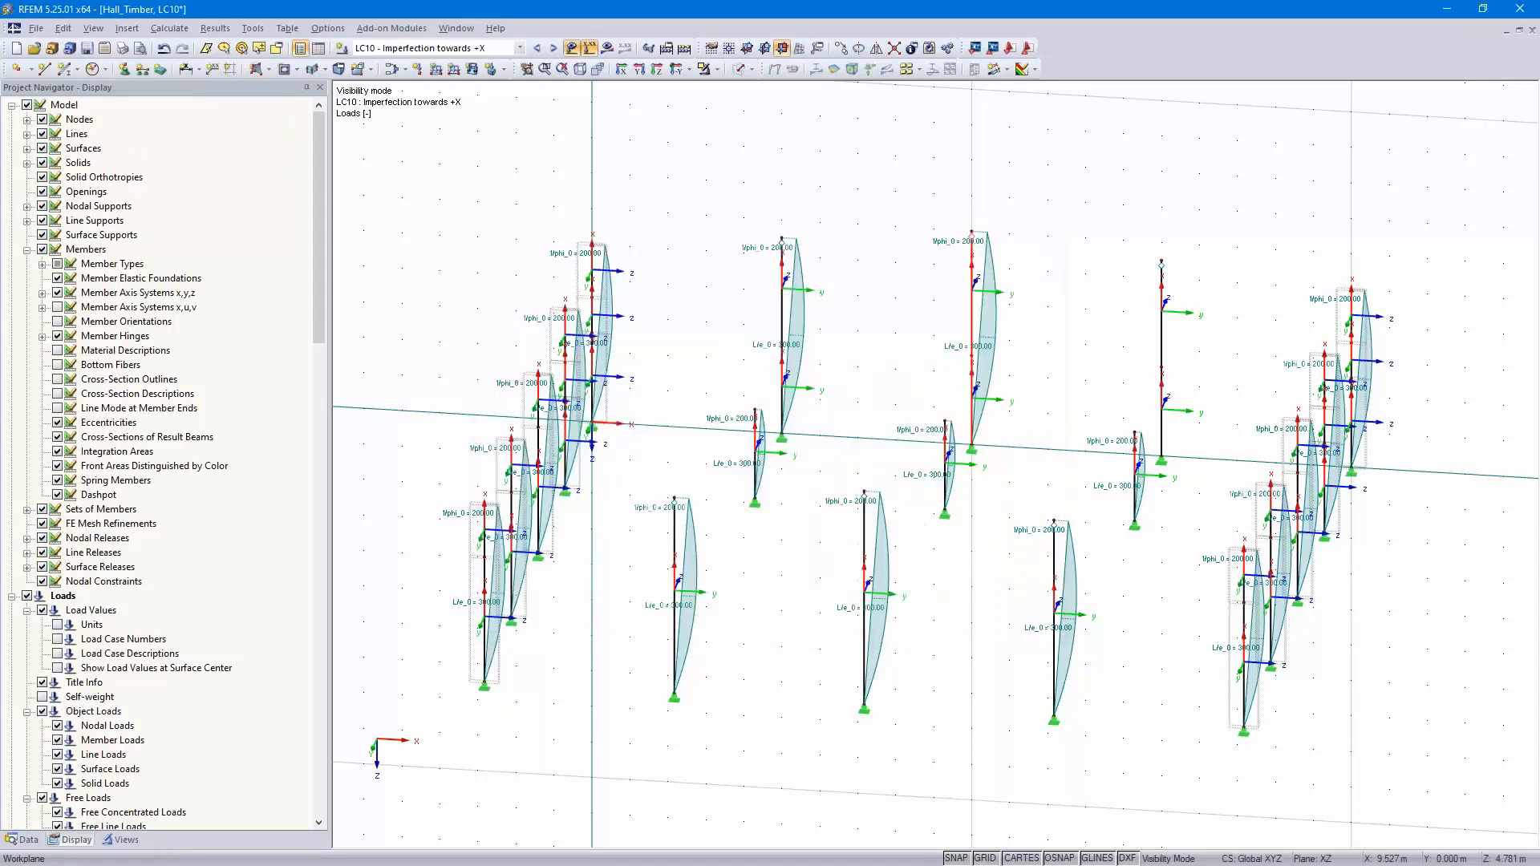
# Add an EN 1995-1-1: 2004-11 imperfection in local y, inclination 200.00 and precamber 300.00, to the last back column as member list 86,93
pyautogui.press('Return')
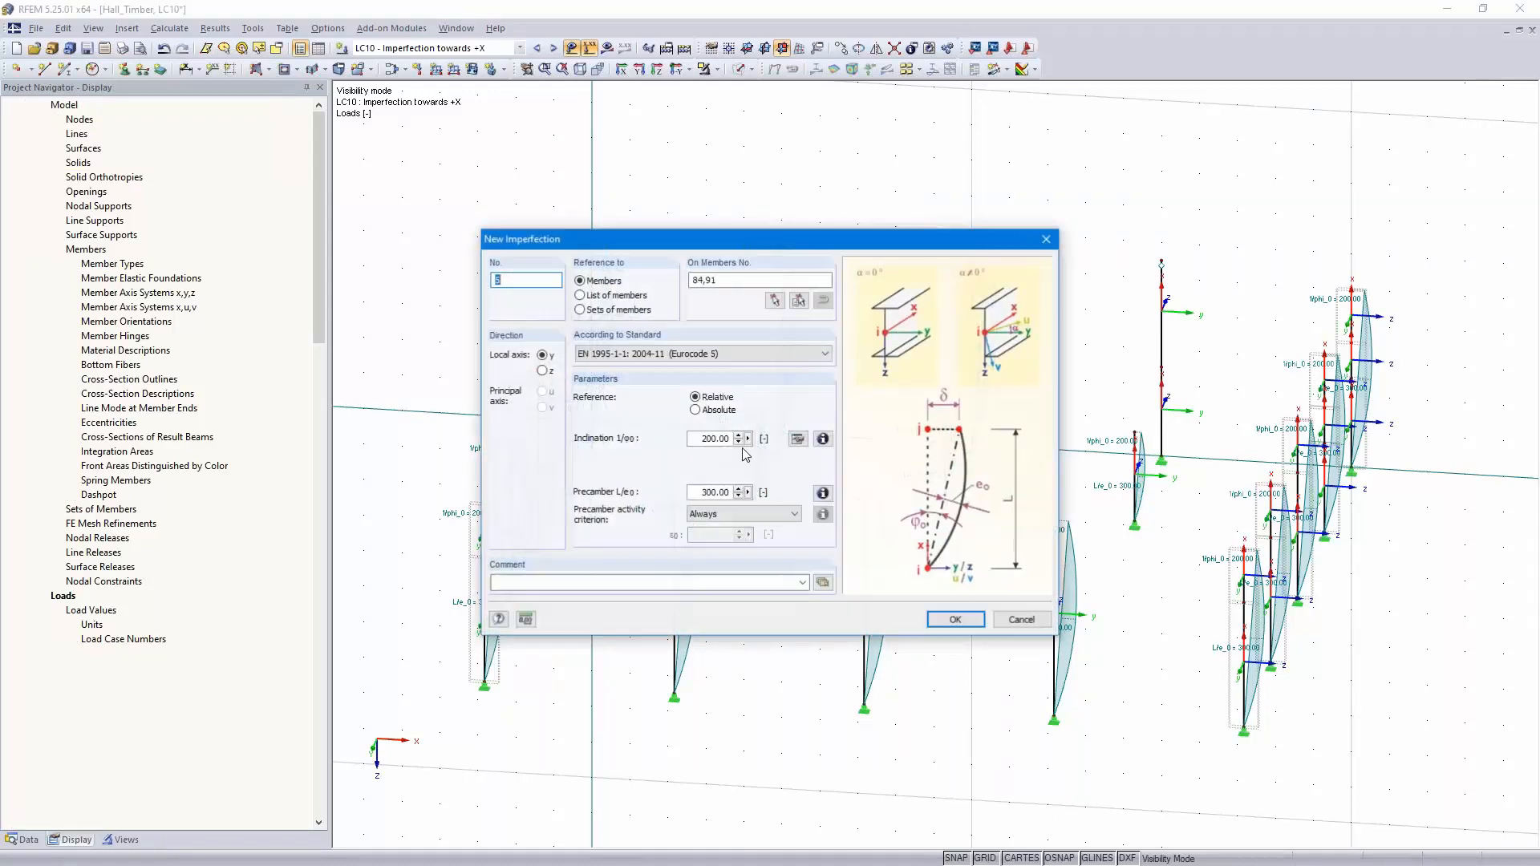
pyautogui.click(580, 295)
pyautogui.moveTo(738, 280); pyautogui.dragTo(647, 269)
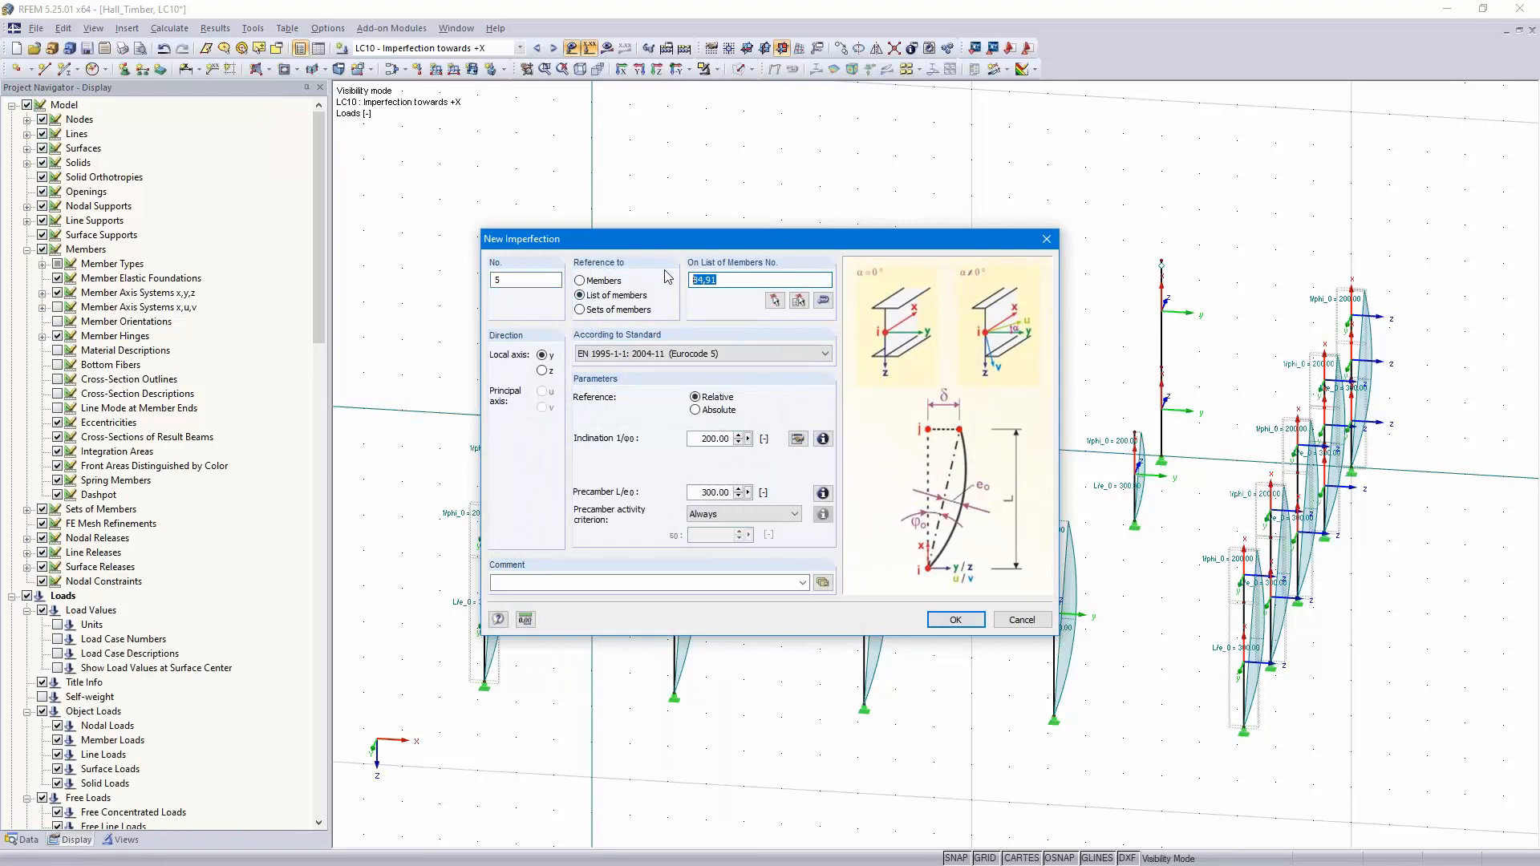
pyautogui.click(775, 300)
pyautogui.click(1168, 403)
pyautogui.click(1163, 331)
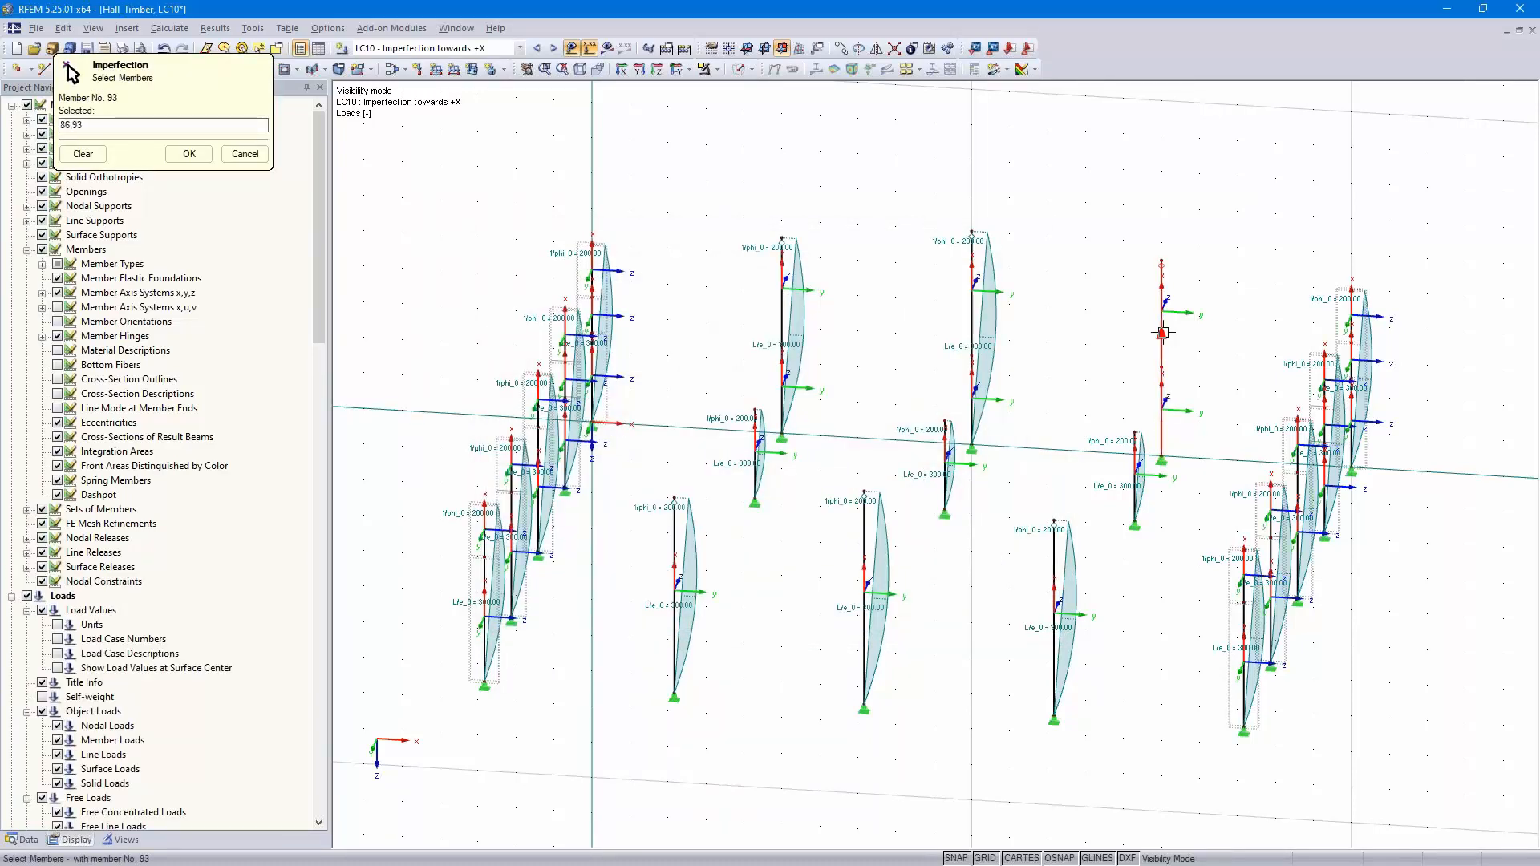
pyautogui.click(189, 154)
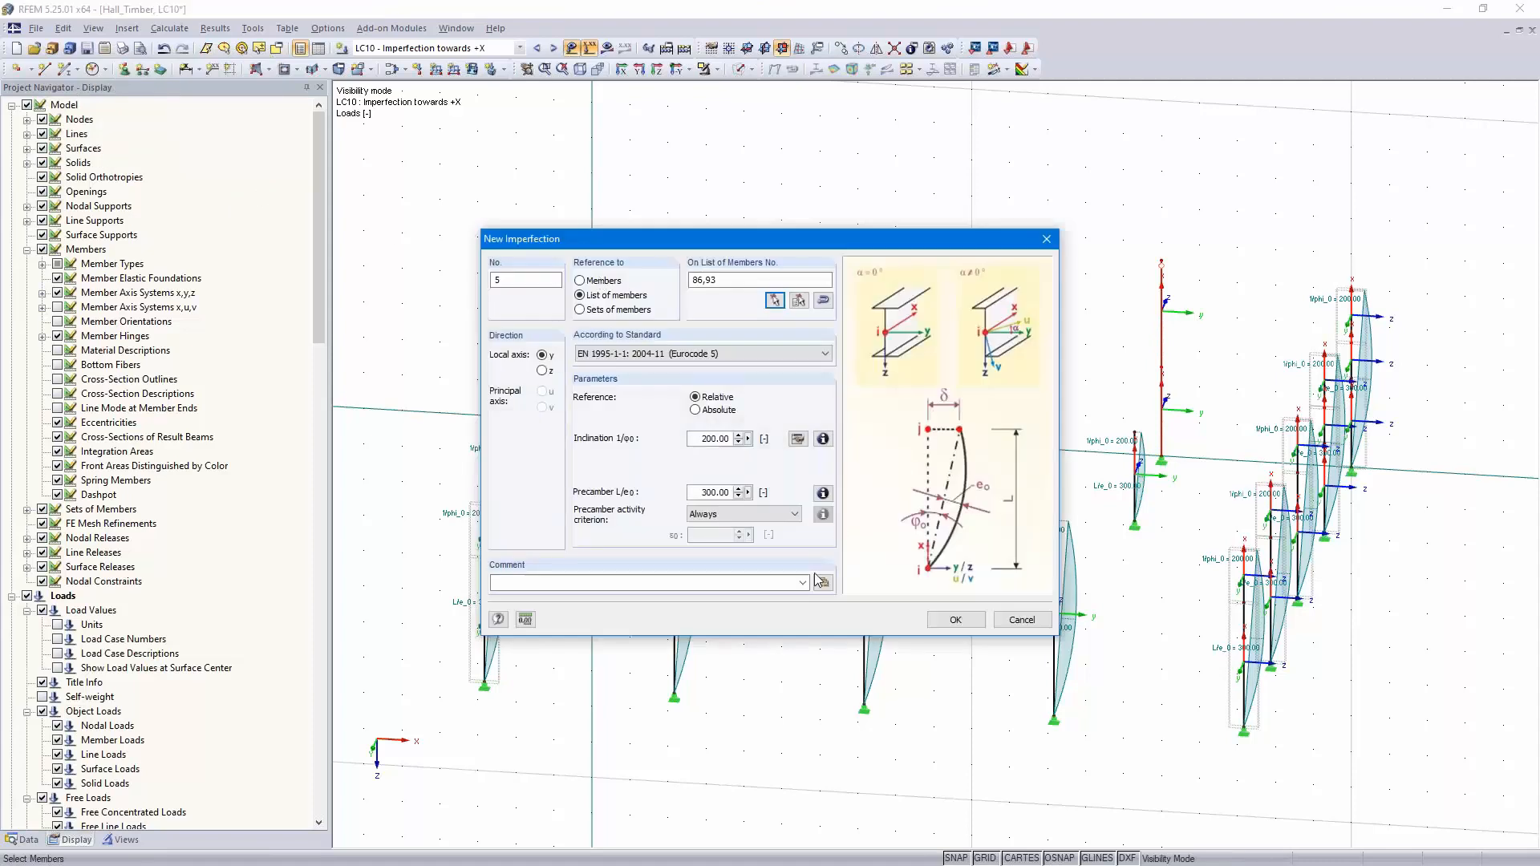
pyautogui.click(947, 622)
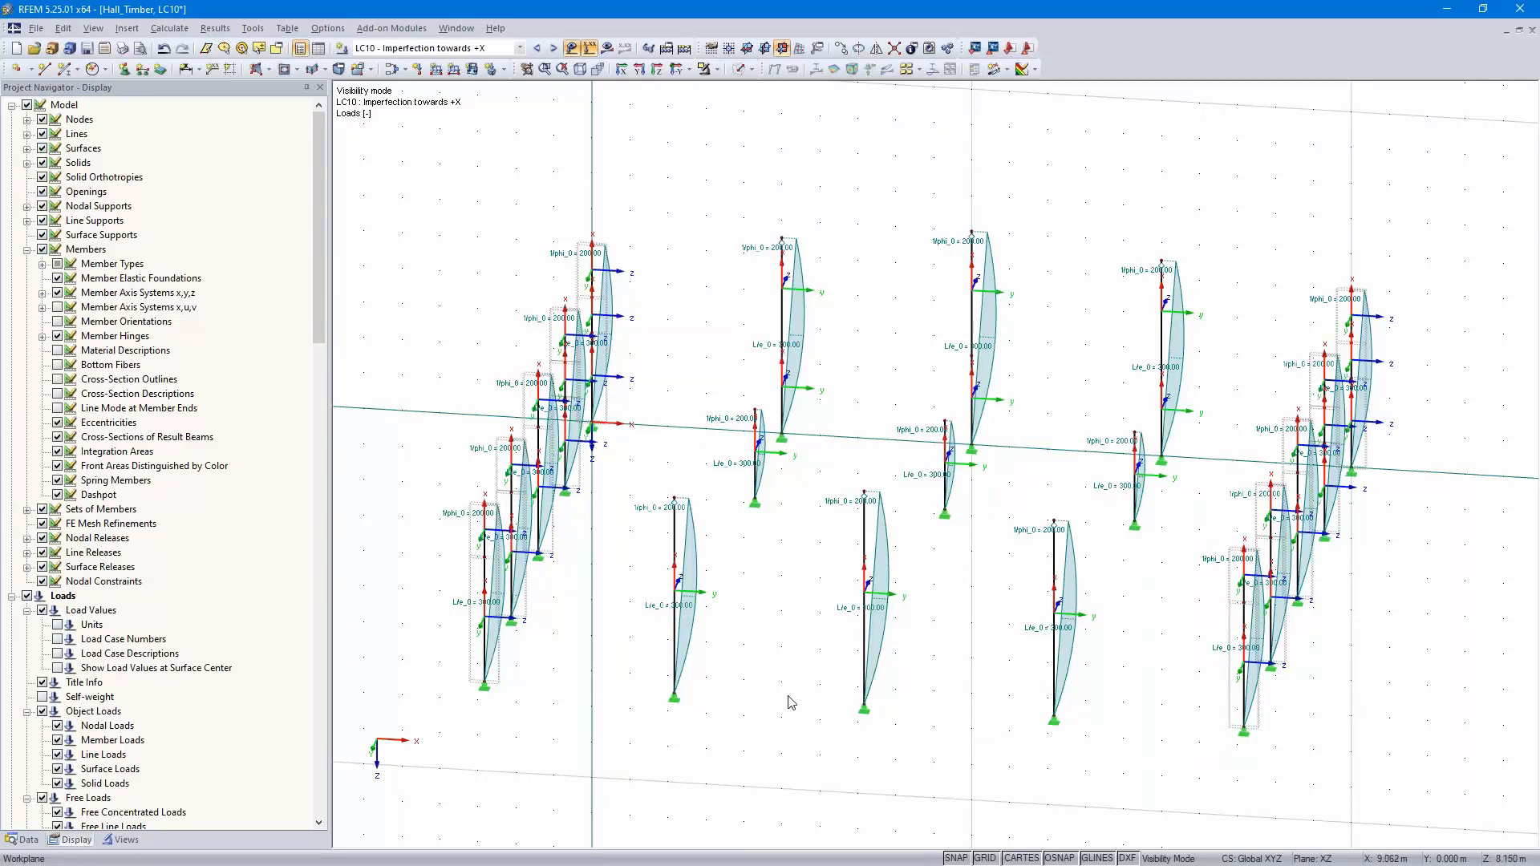
# Hide the member axis systems x,y,z and cancel the visibility mode to show the whole hall
pyautogui.click(57, 293)
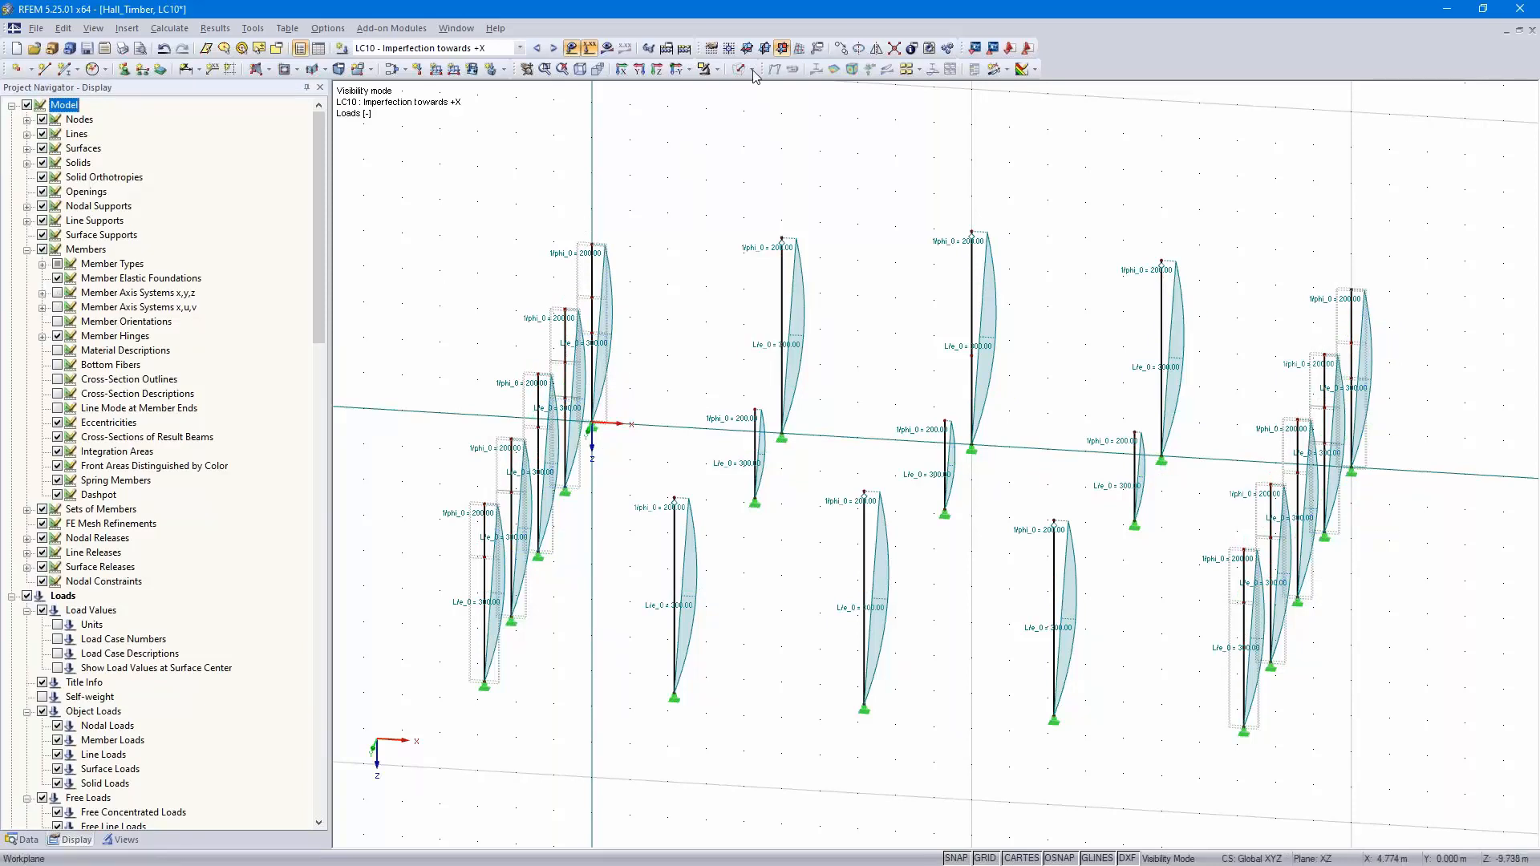
pyautogui.click(716, 70)
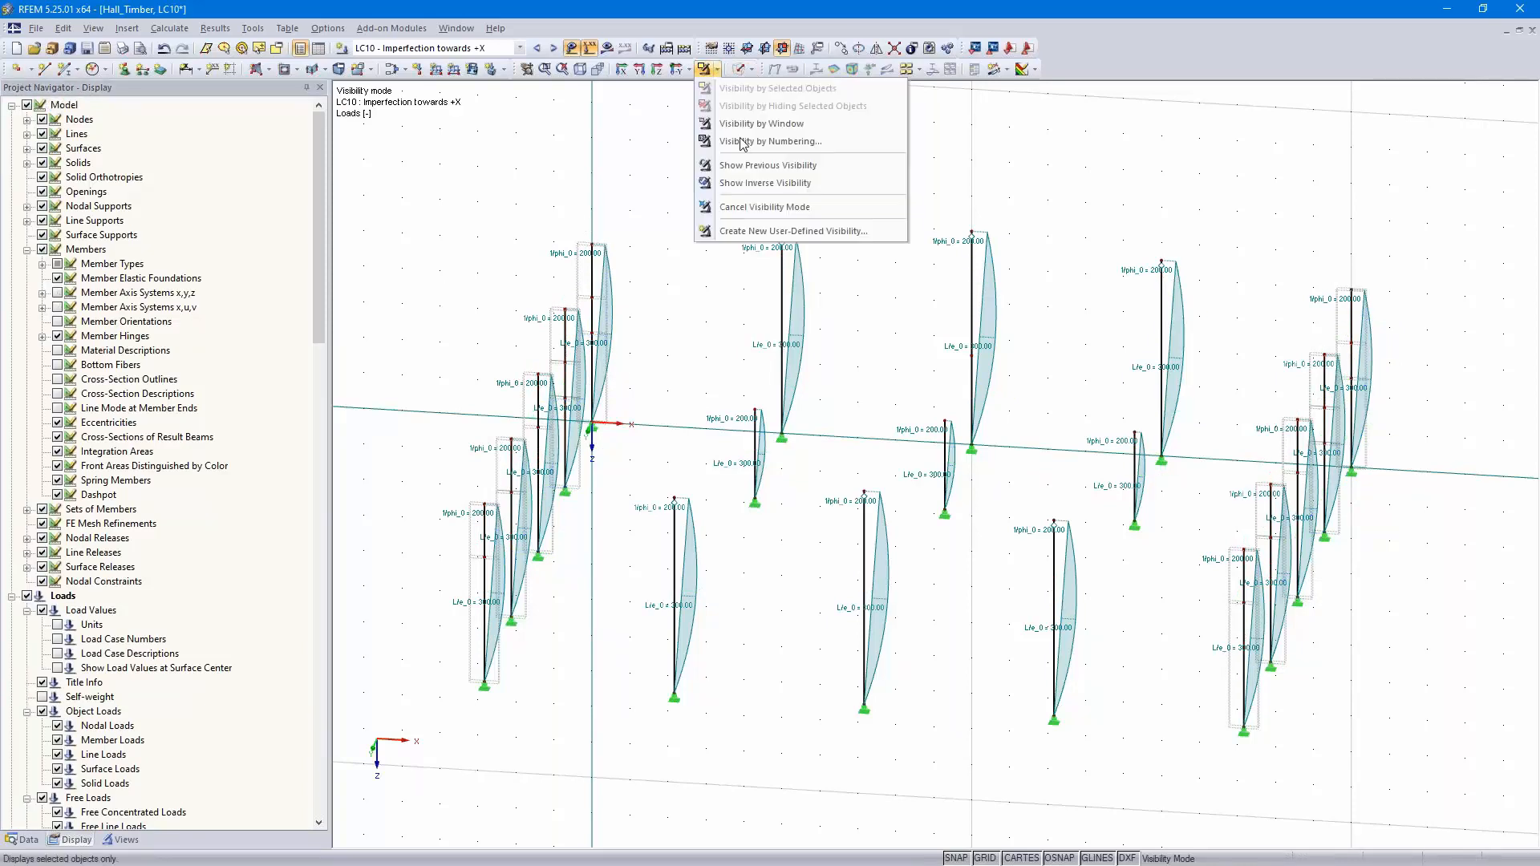
pyautogui.click(770, 210)
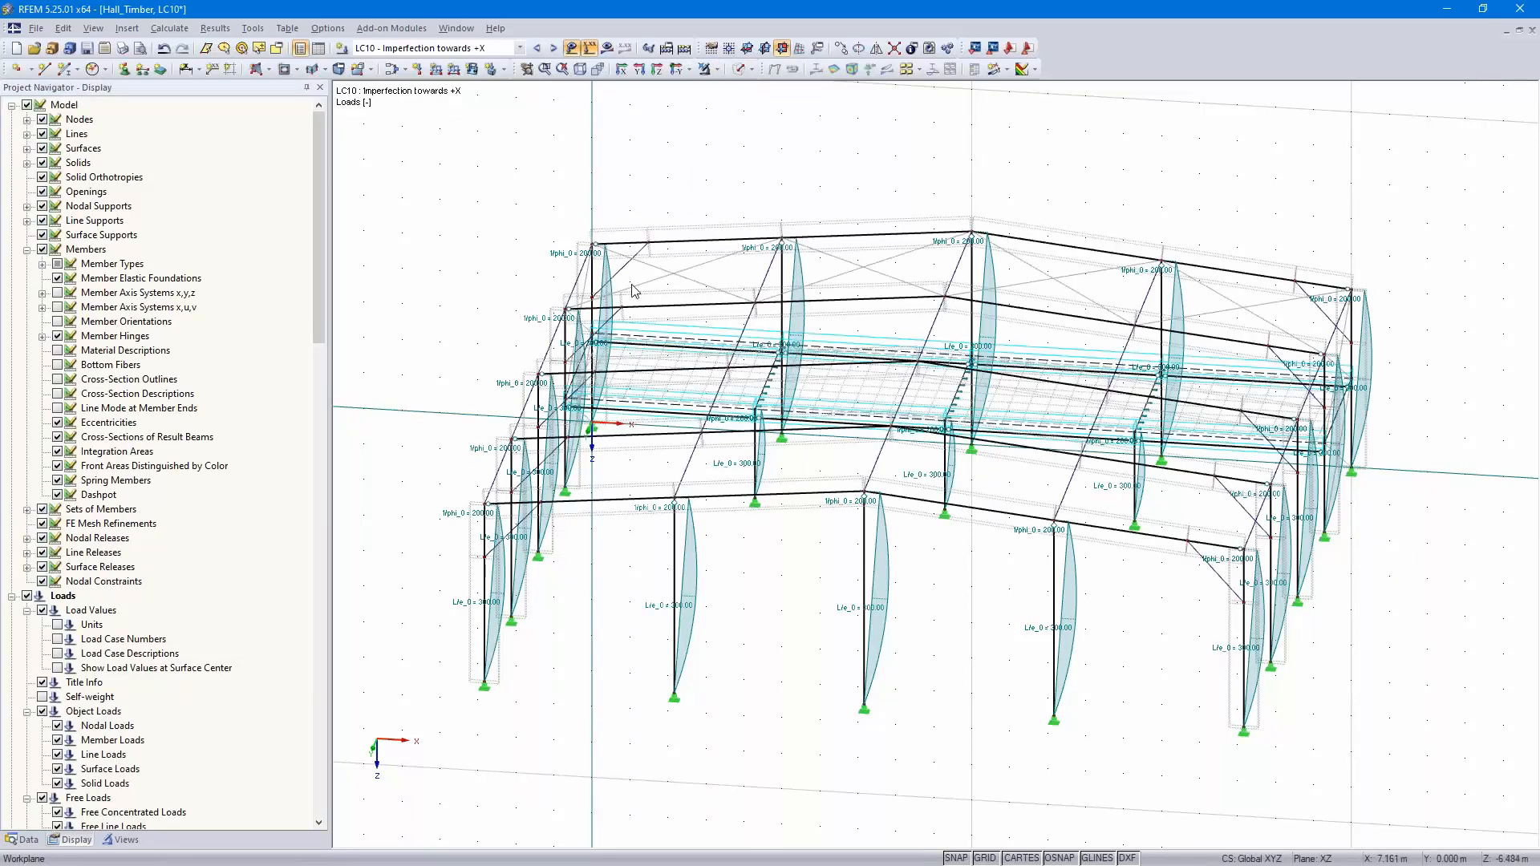
# Activate load case LC1 - Self-weight and examine its loads on the hall
pyautogui.click(520, 48)
pyautogui.click(475, 169)
pyautogui.click(520, 48)
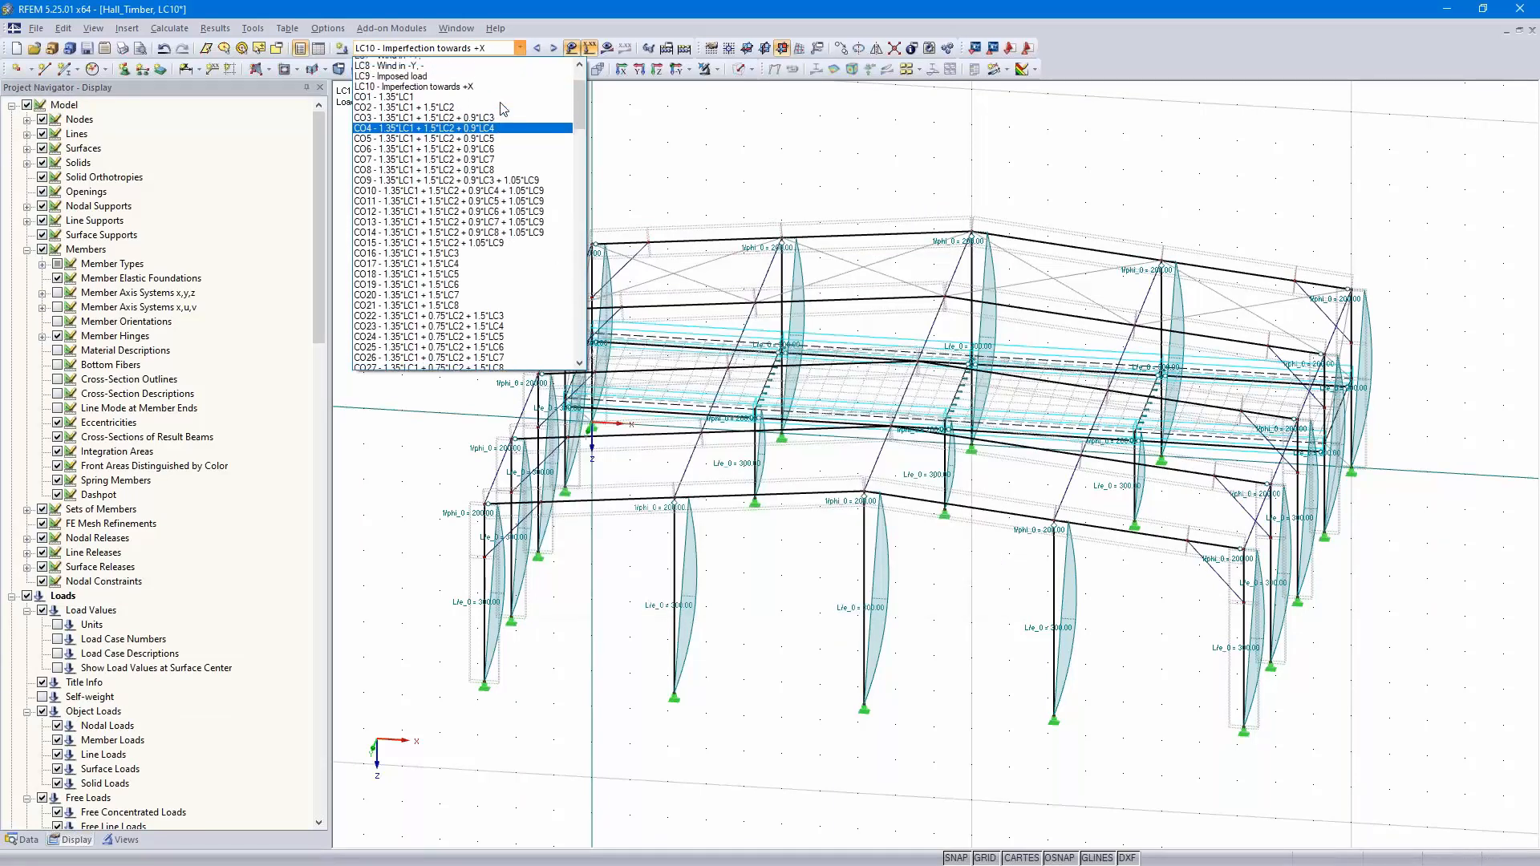
pyautogui.click(480, 64)
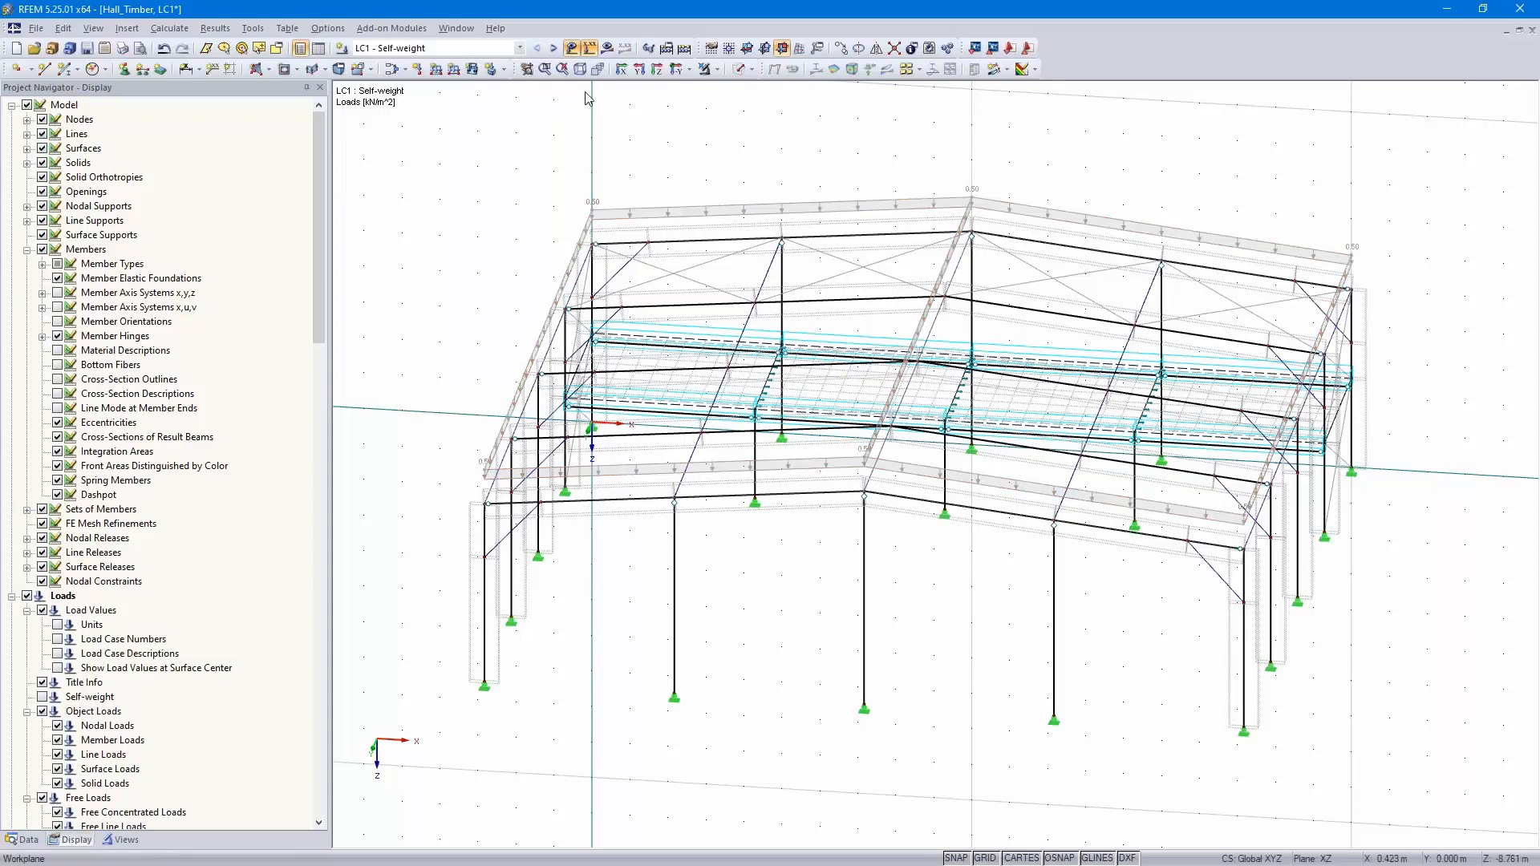
# Activate load case LC2 - Snow and display the generated snow load separately as individual member loads
pyautogui.click(554, 49)
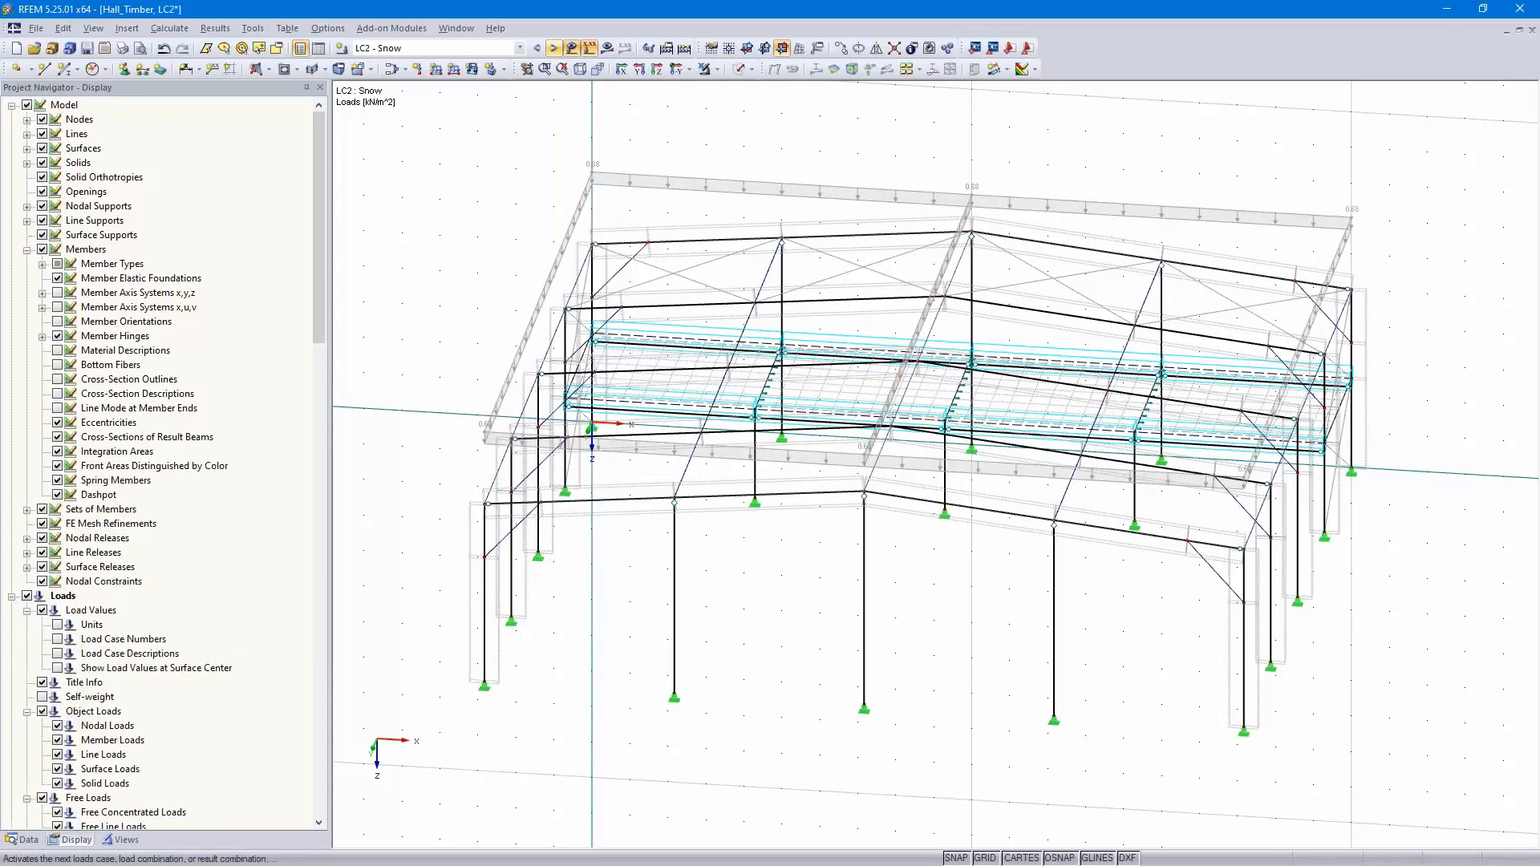
pyautogui.rightClick(674, 178)
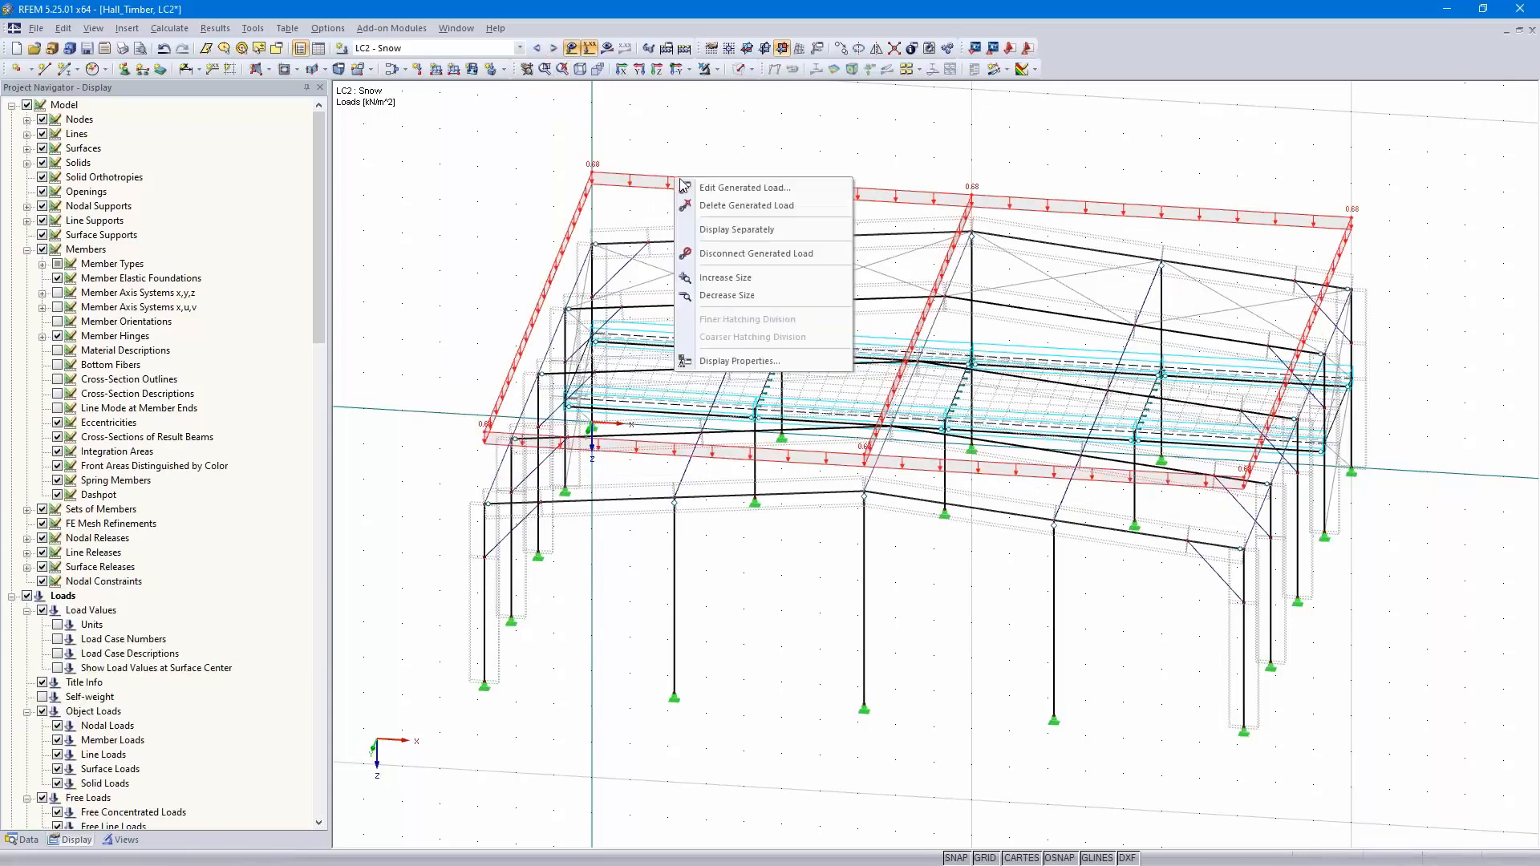
pyautogui.click(726, 228)
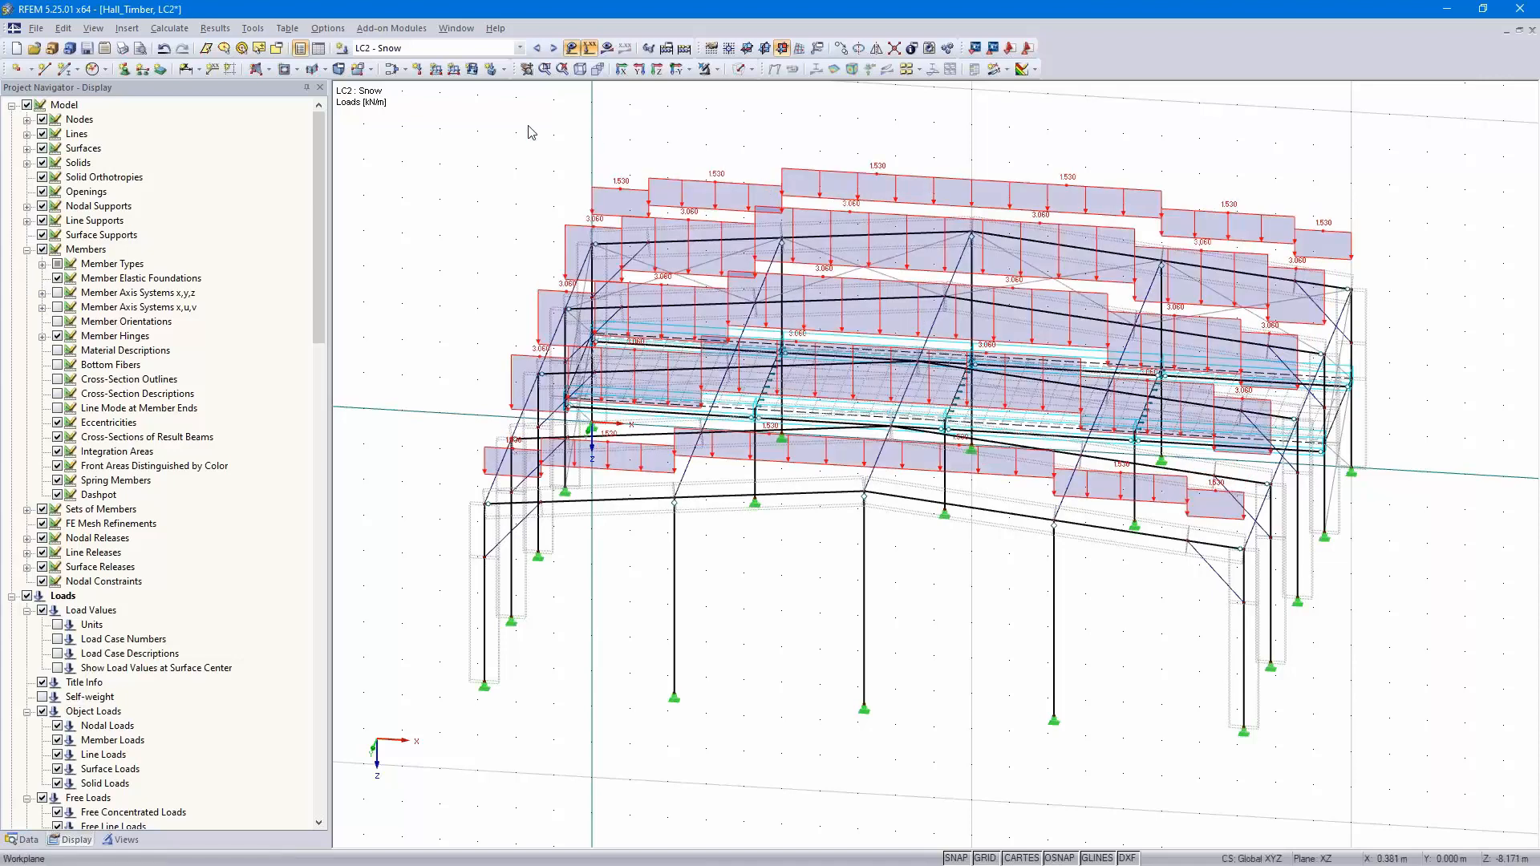
# Examine the loads of load cases LC3 to LC10 and of load combination CO1 one after another
pyautogui.click(554, 48)
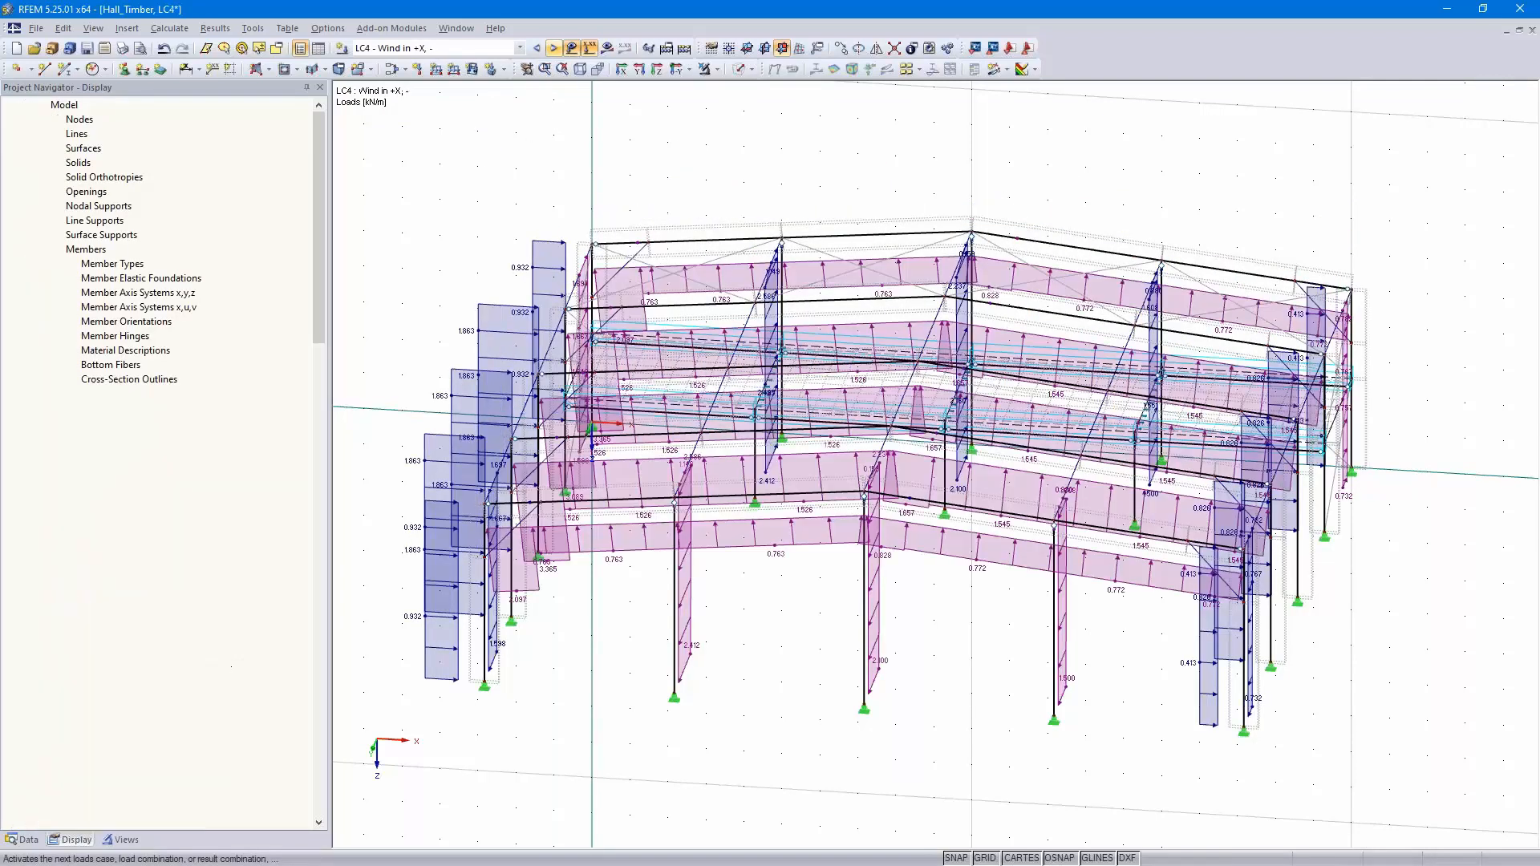
pyautogui.click(553, 48)
pyautogui.click(553, 48)
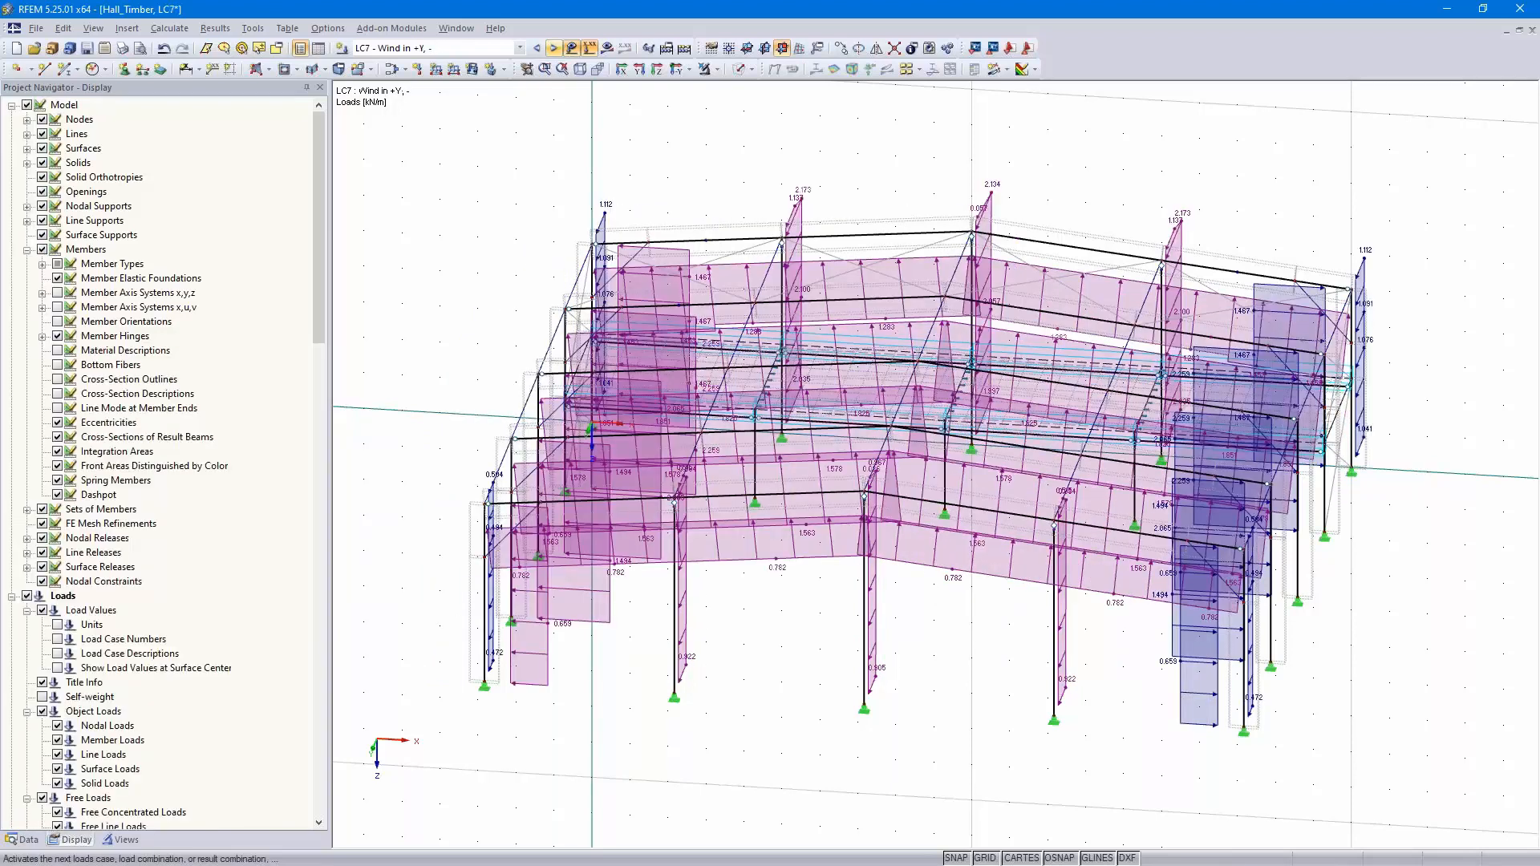
pyautogui.click(554, 48)
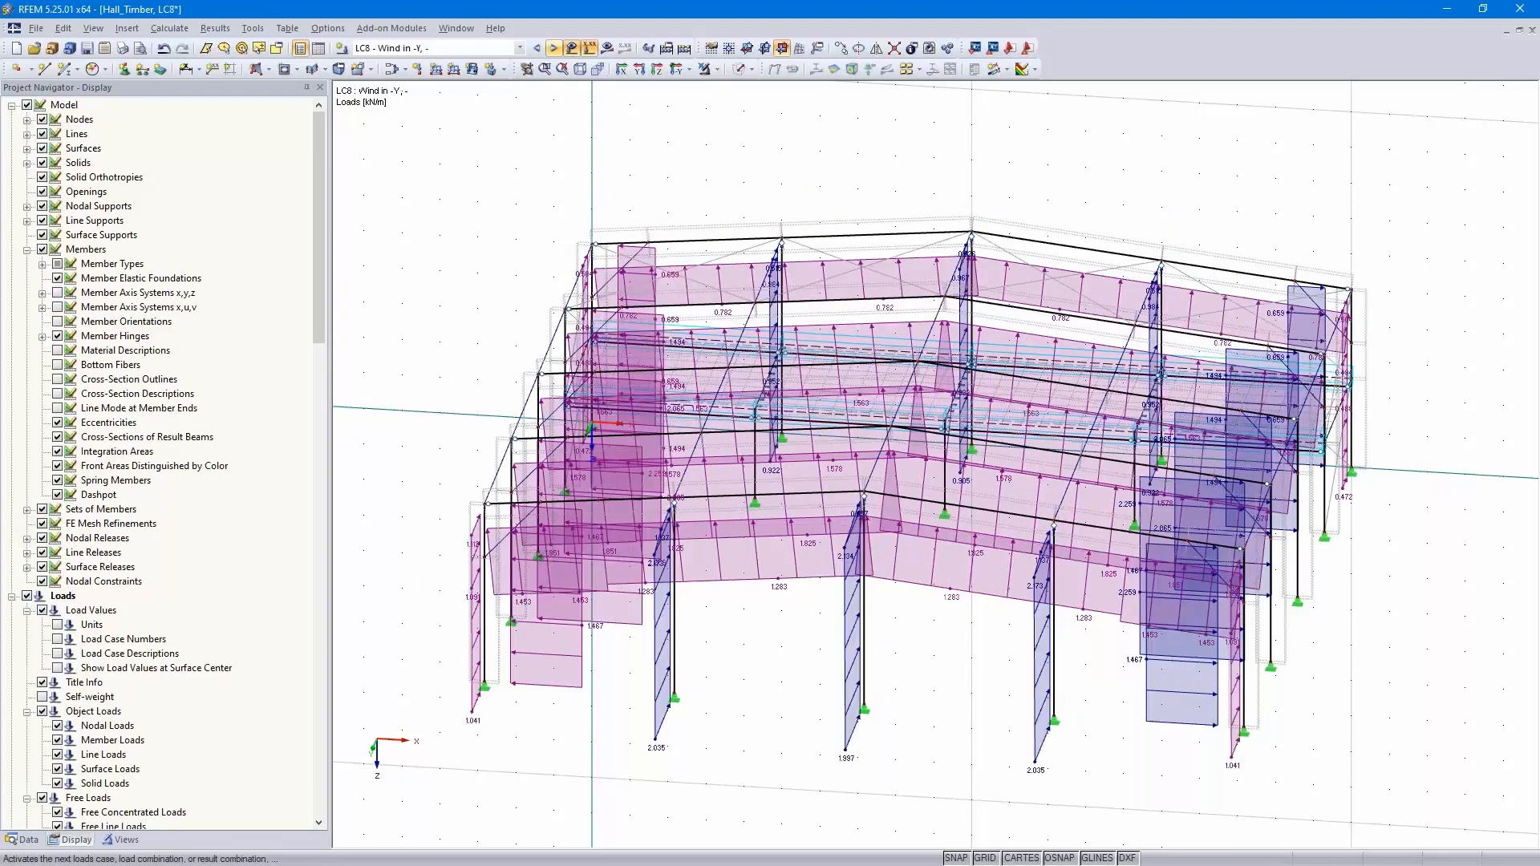
pyautogui.click(553, 49)
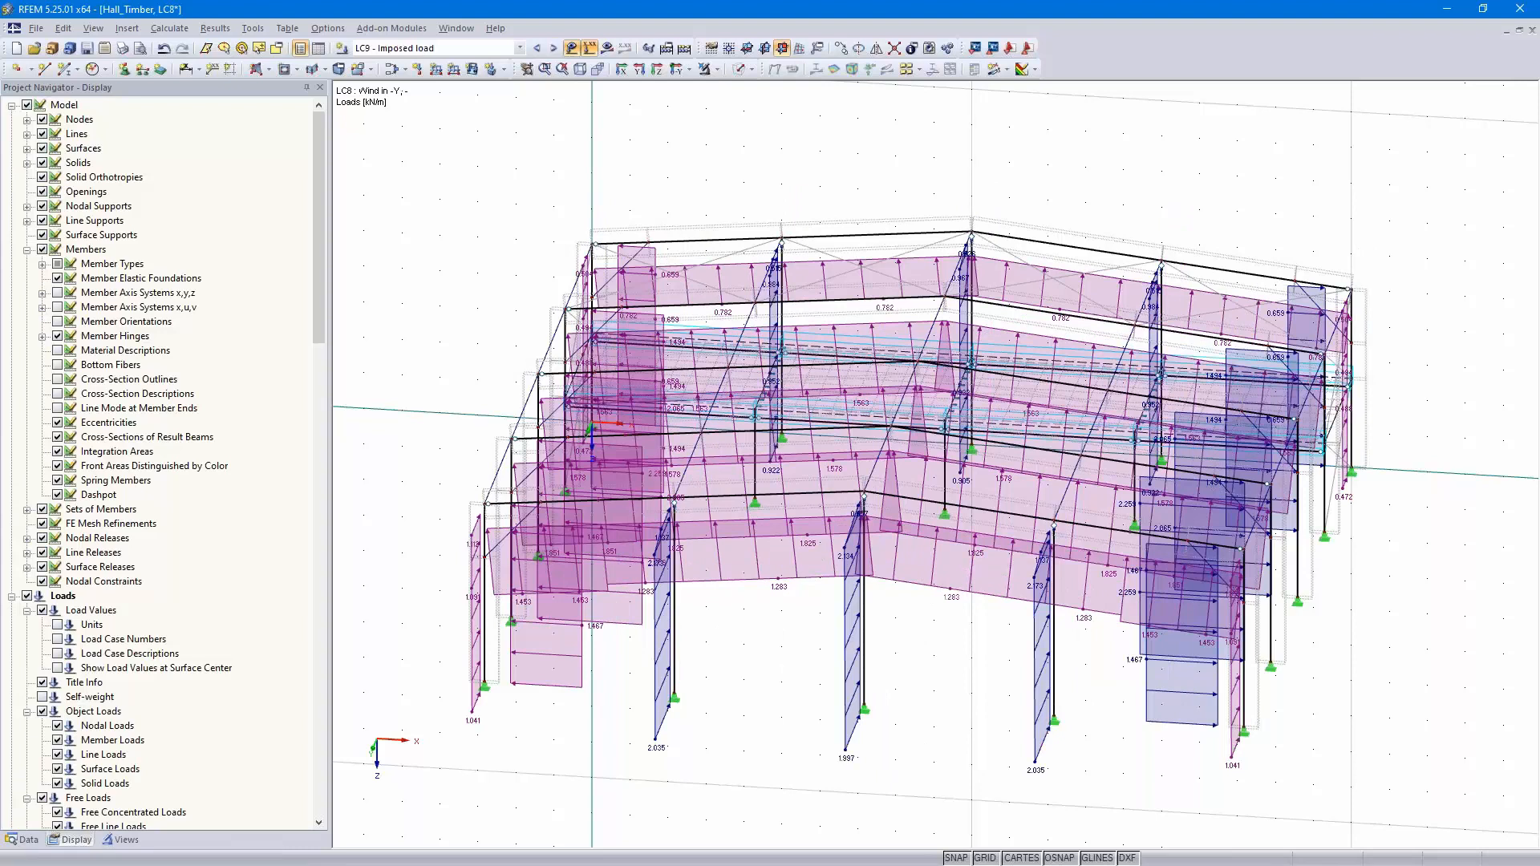
pyautogui.click(554, 48)
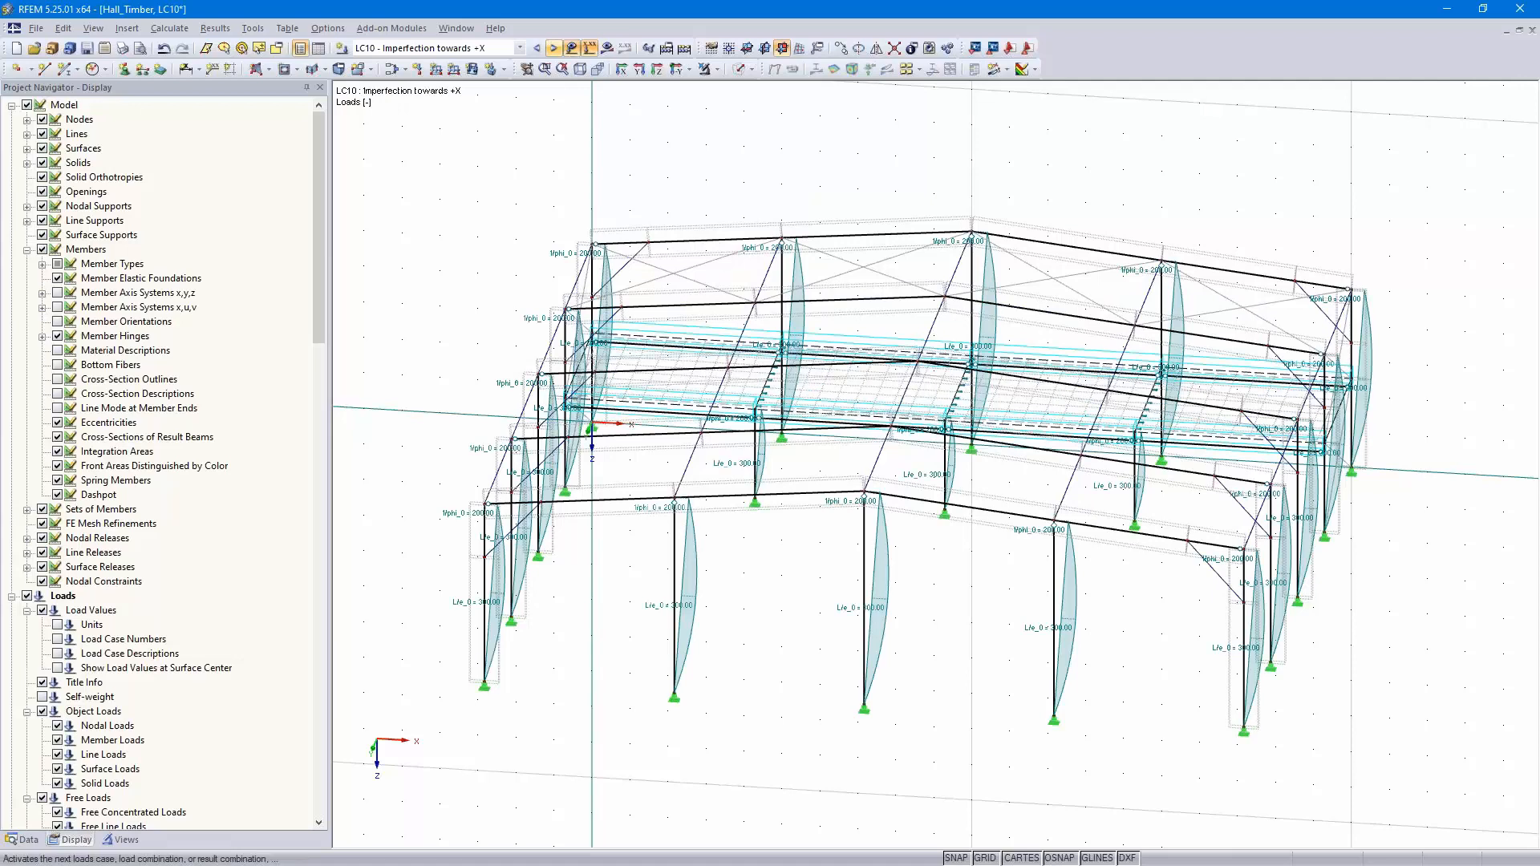
pyautogui.click(553, 48)
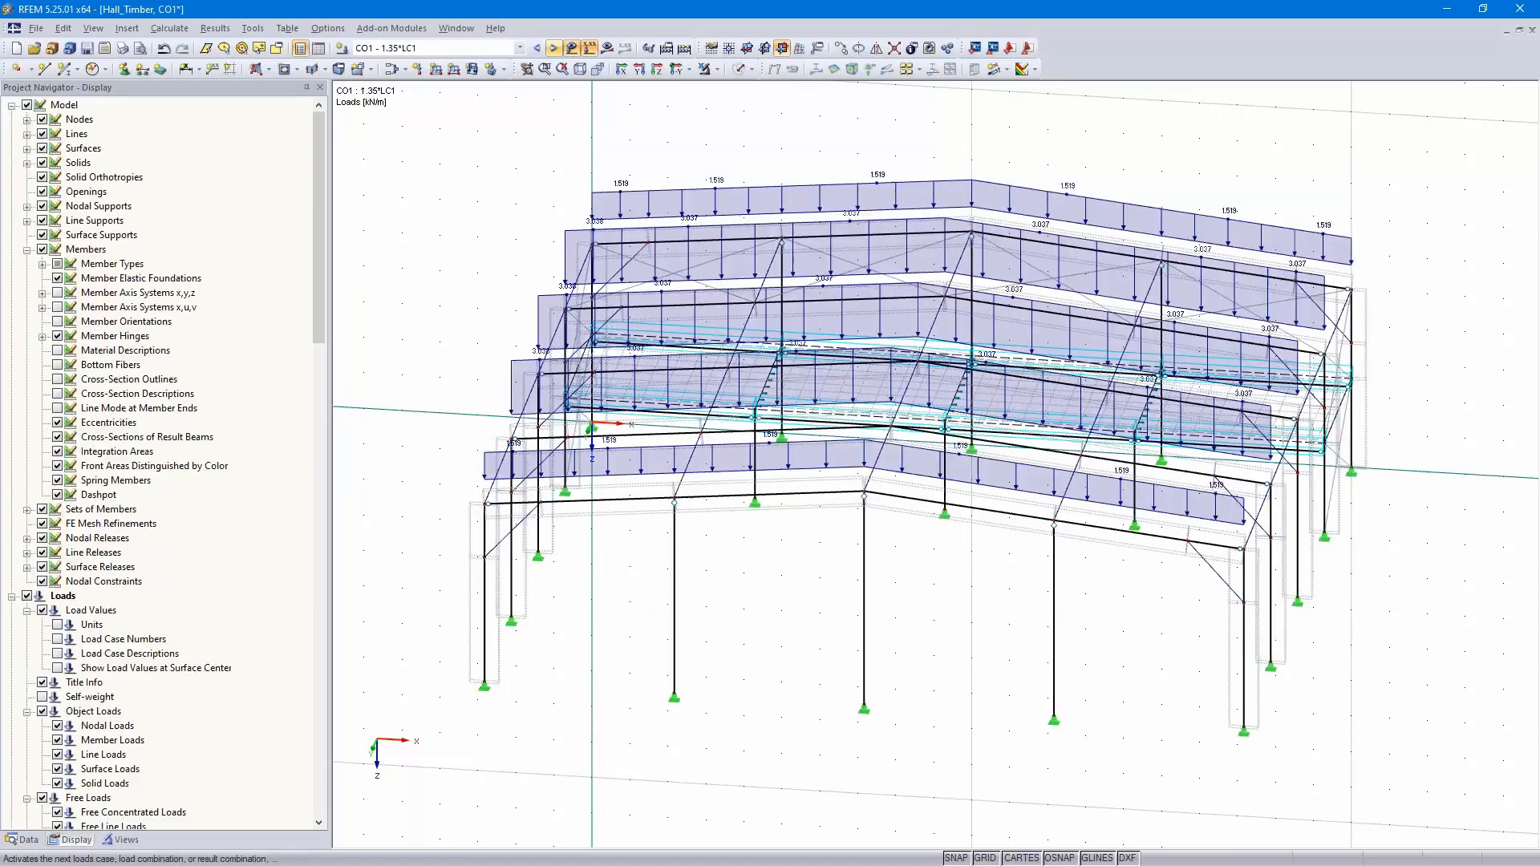
# Activate load case LC10 - Imperfection towards +X again and review the list of load combinations
pyautogui.click(519, 48)
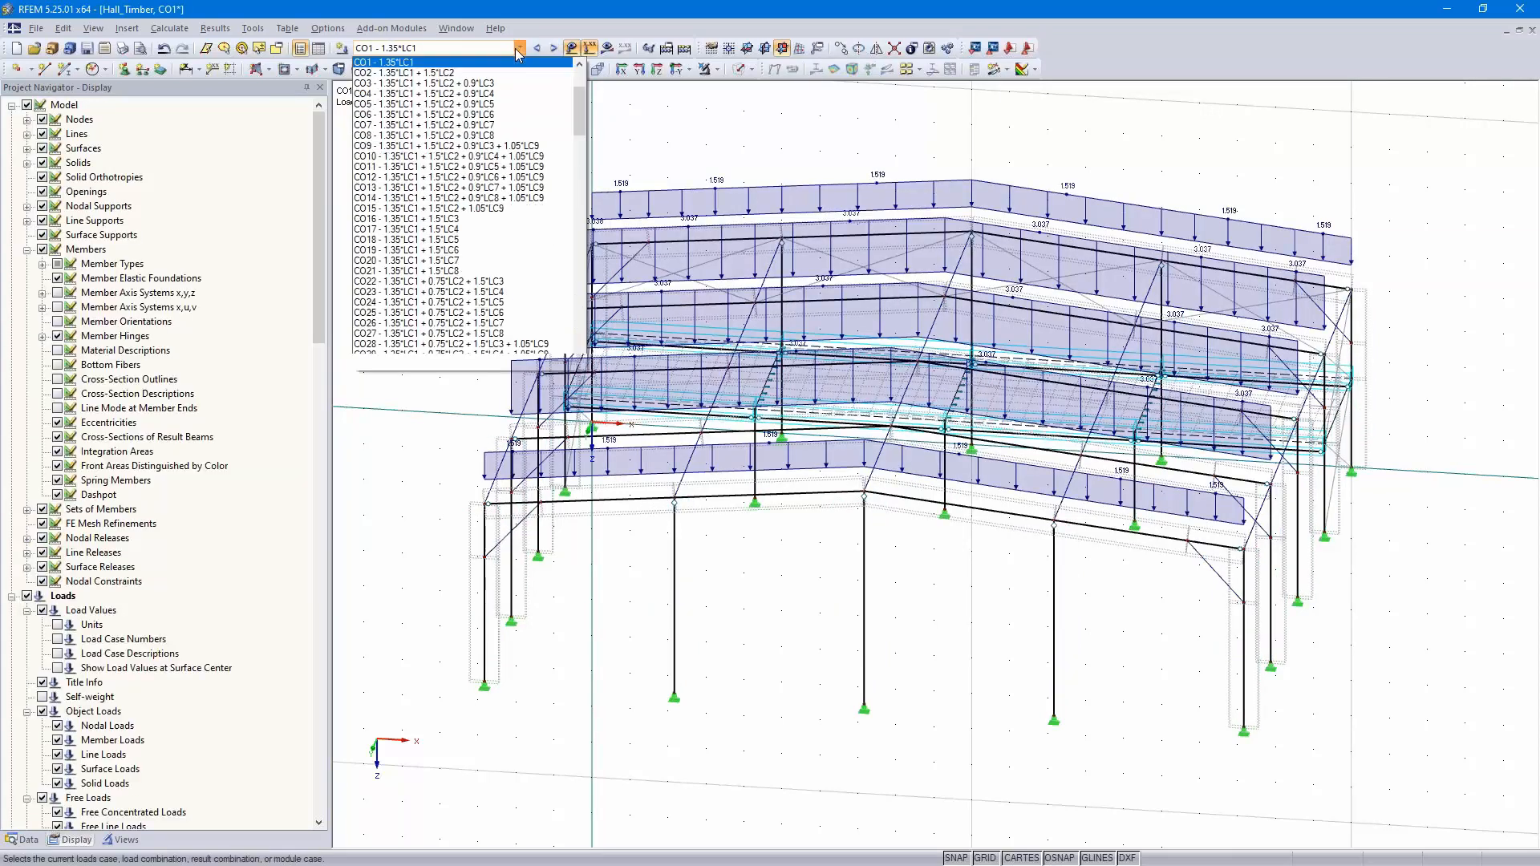
pyautogui.scroll(3, 516, 132)
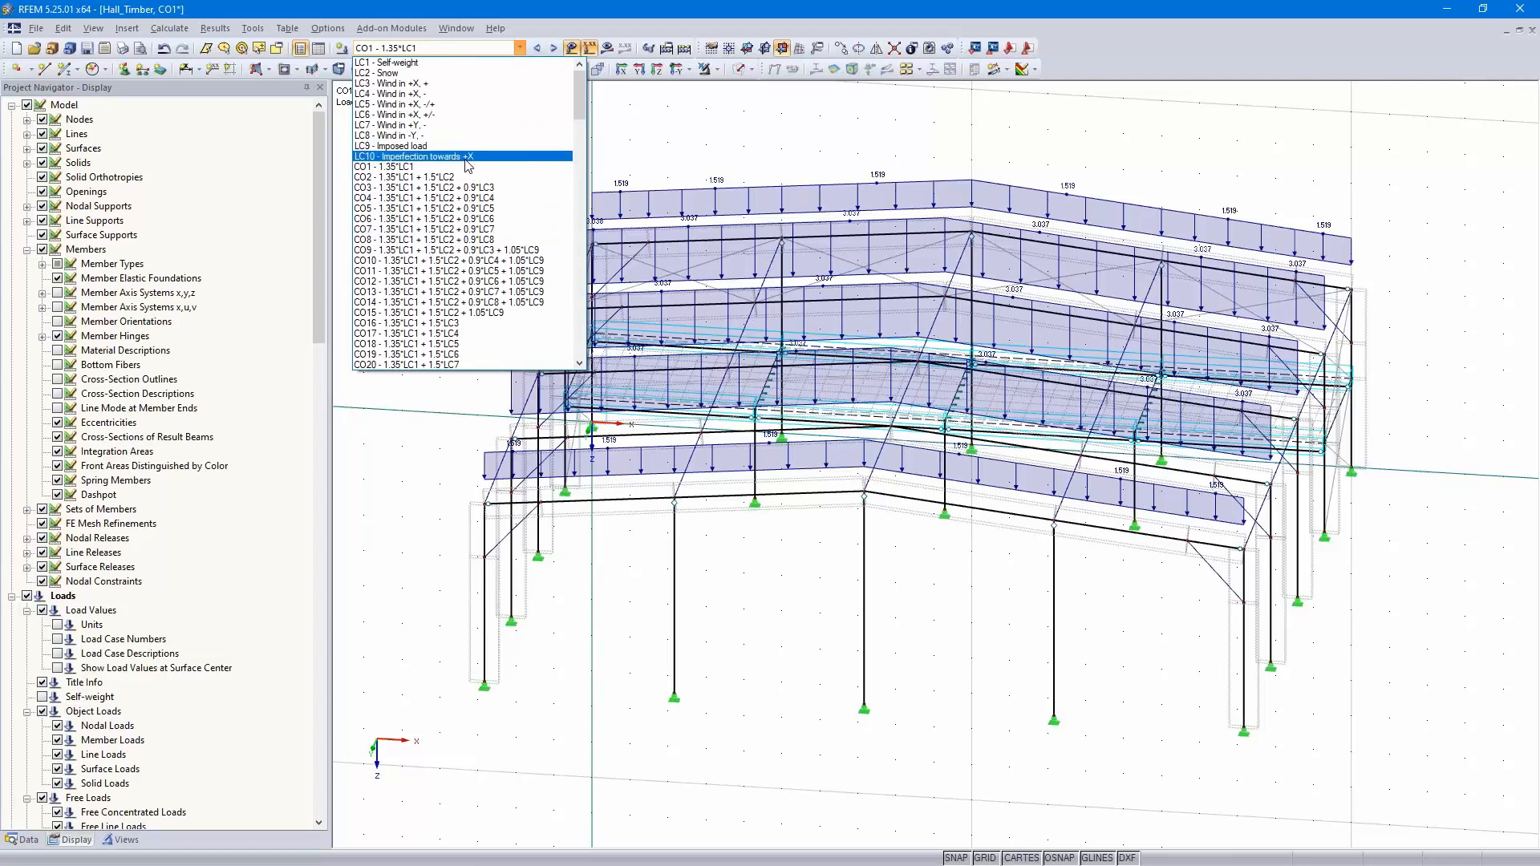
pyautogui.click(468, 156)
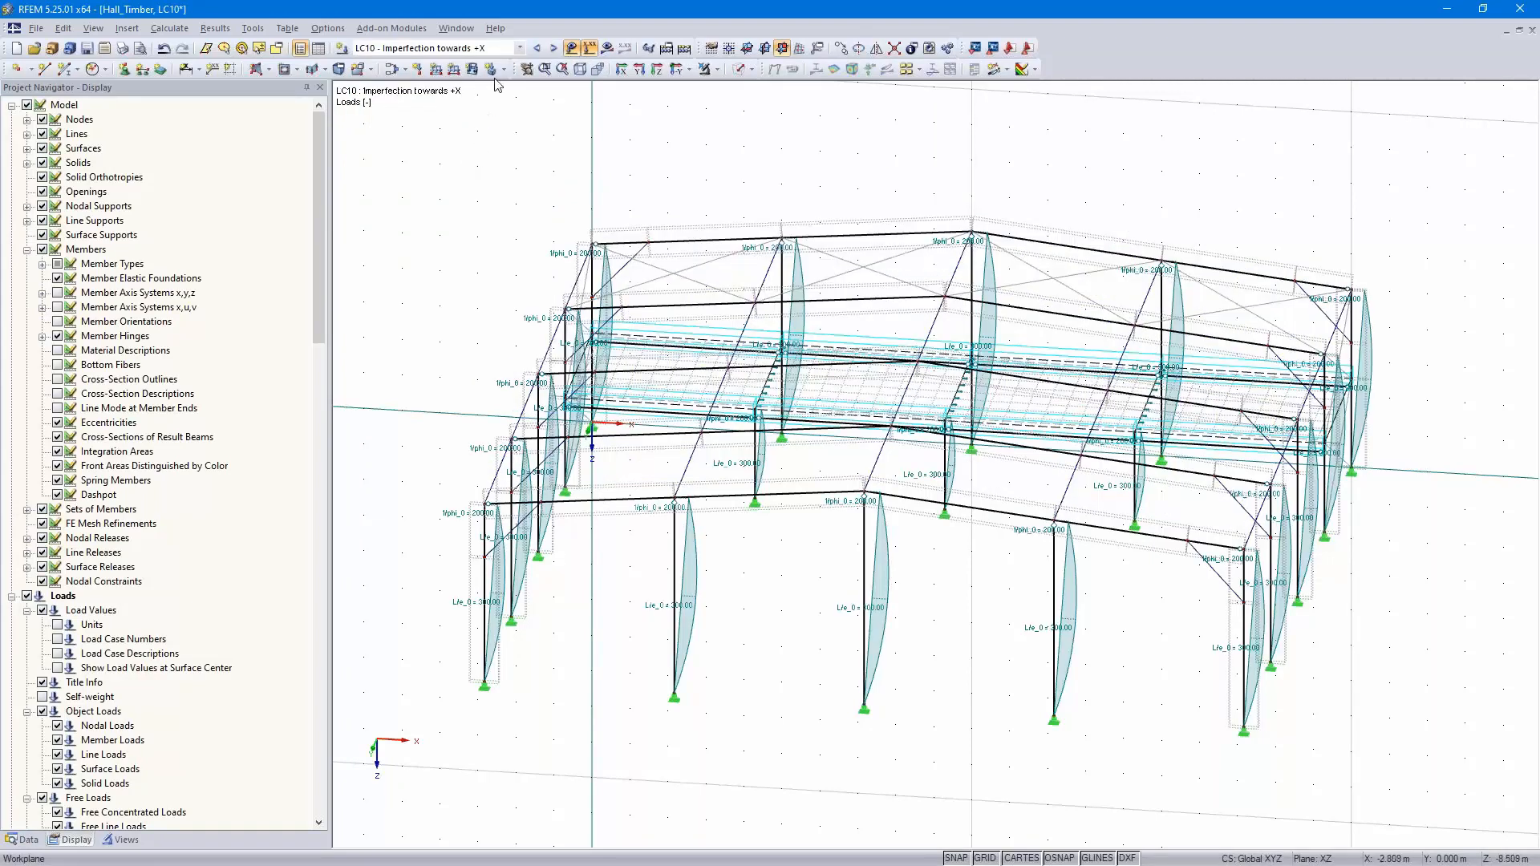
pyautogui.click(521, 49)
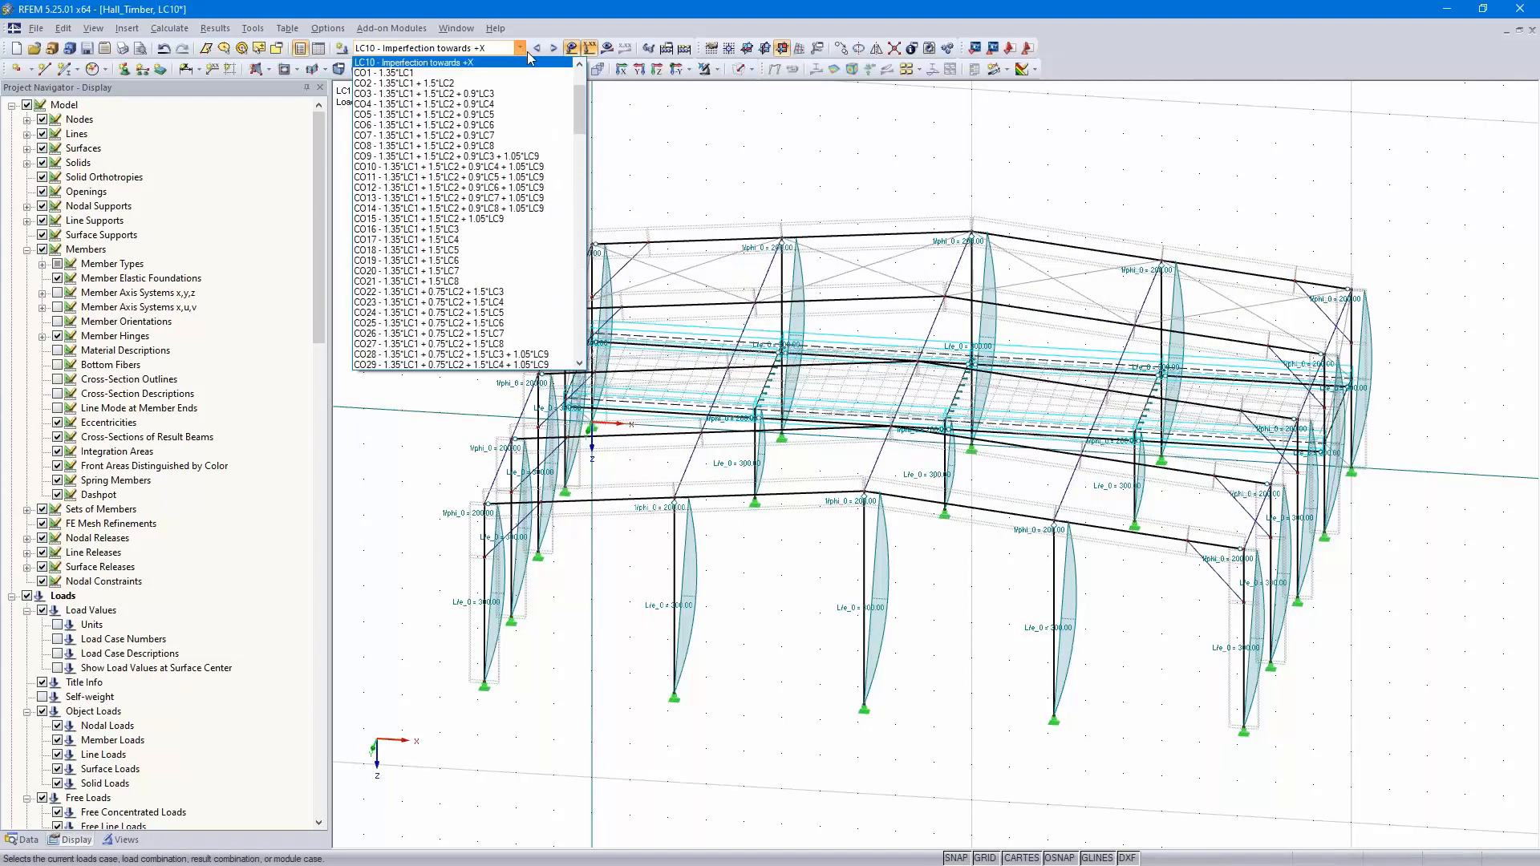
pyautogui.click(522, 50)
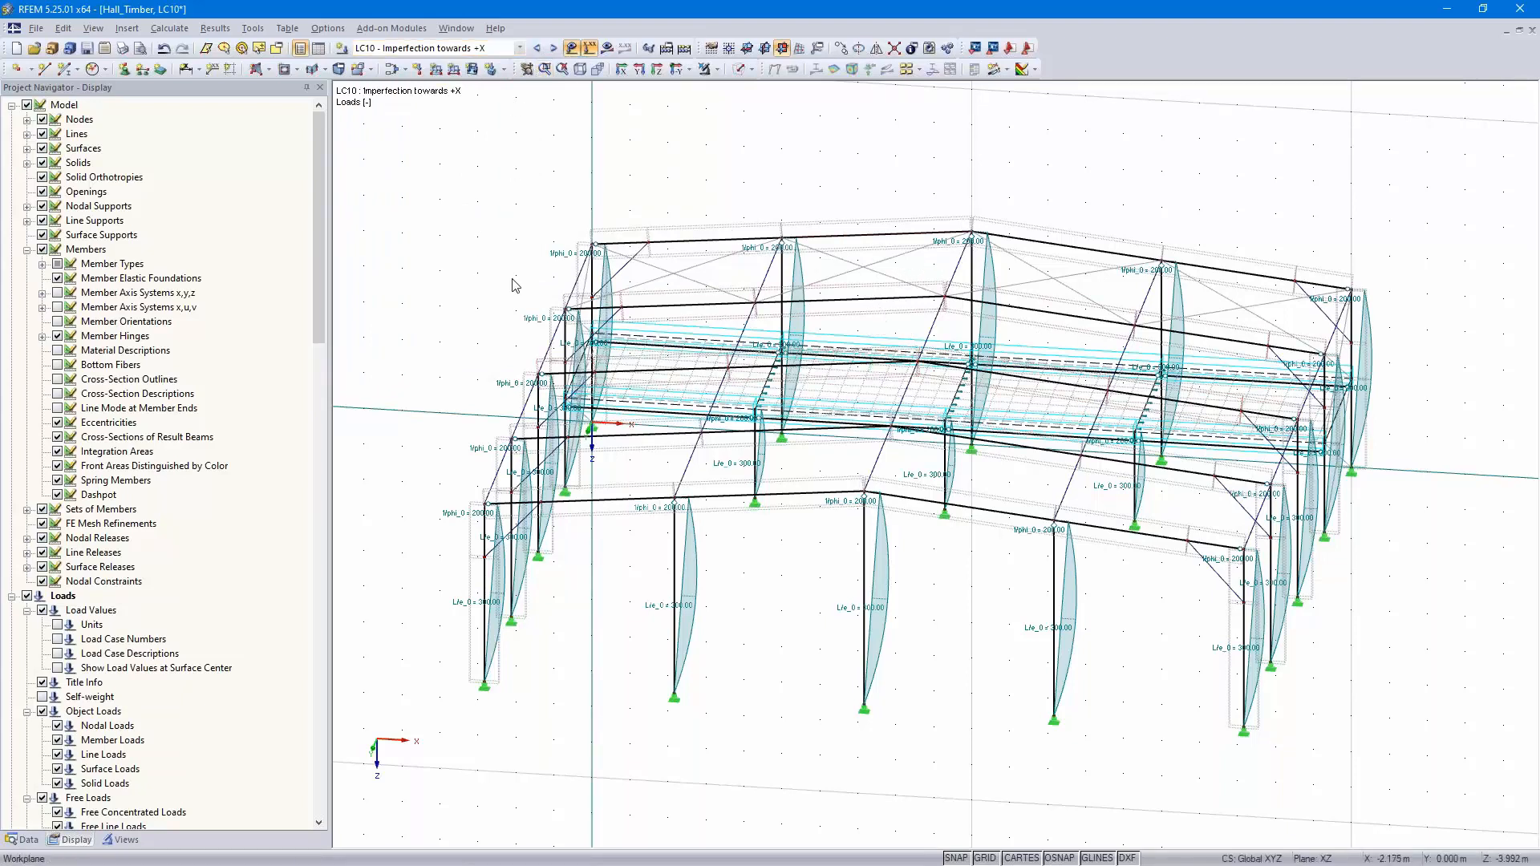
# Copy load case LC10 to a new load case LC11 described as "Imperfection towards +Y"
pyautogui.click(388, 70)
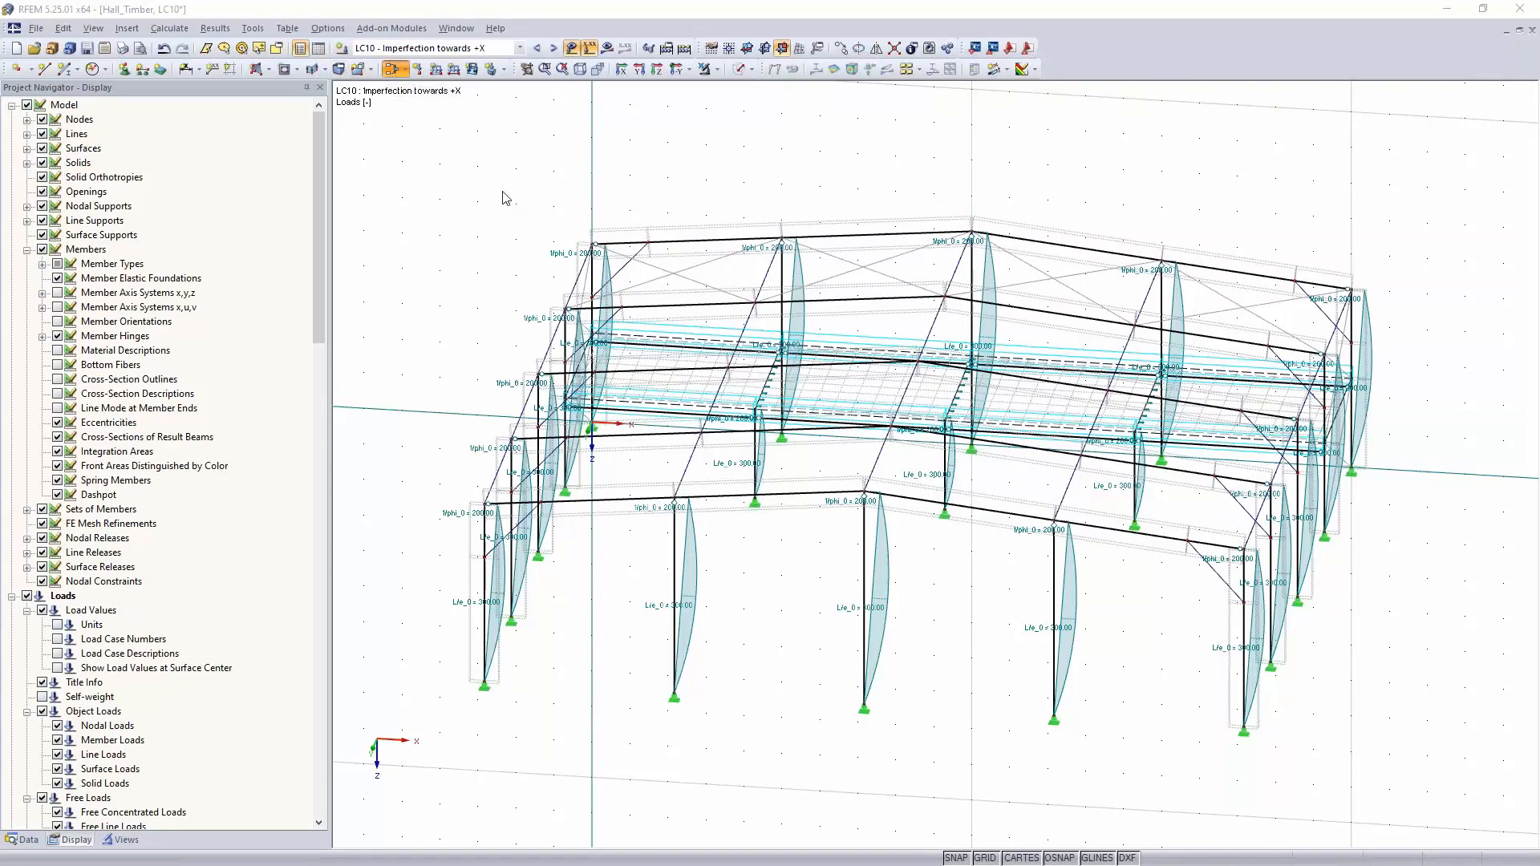
pyautogui.click(482, 361)
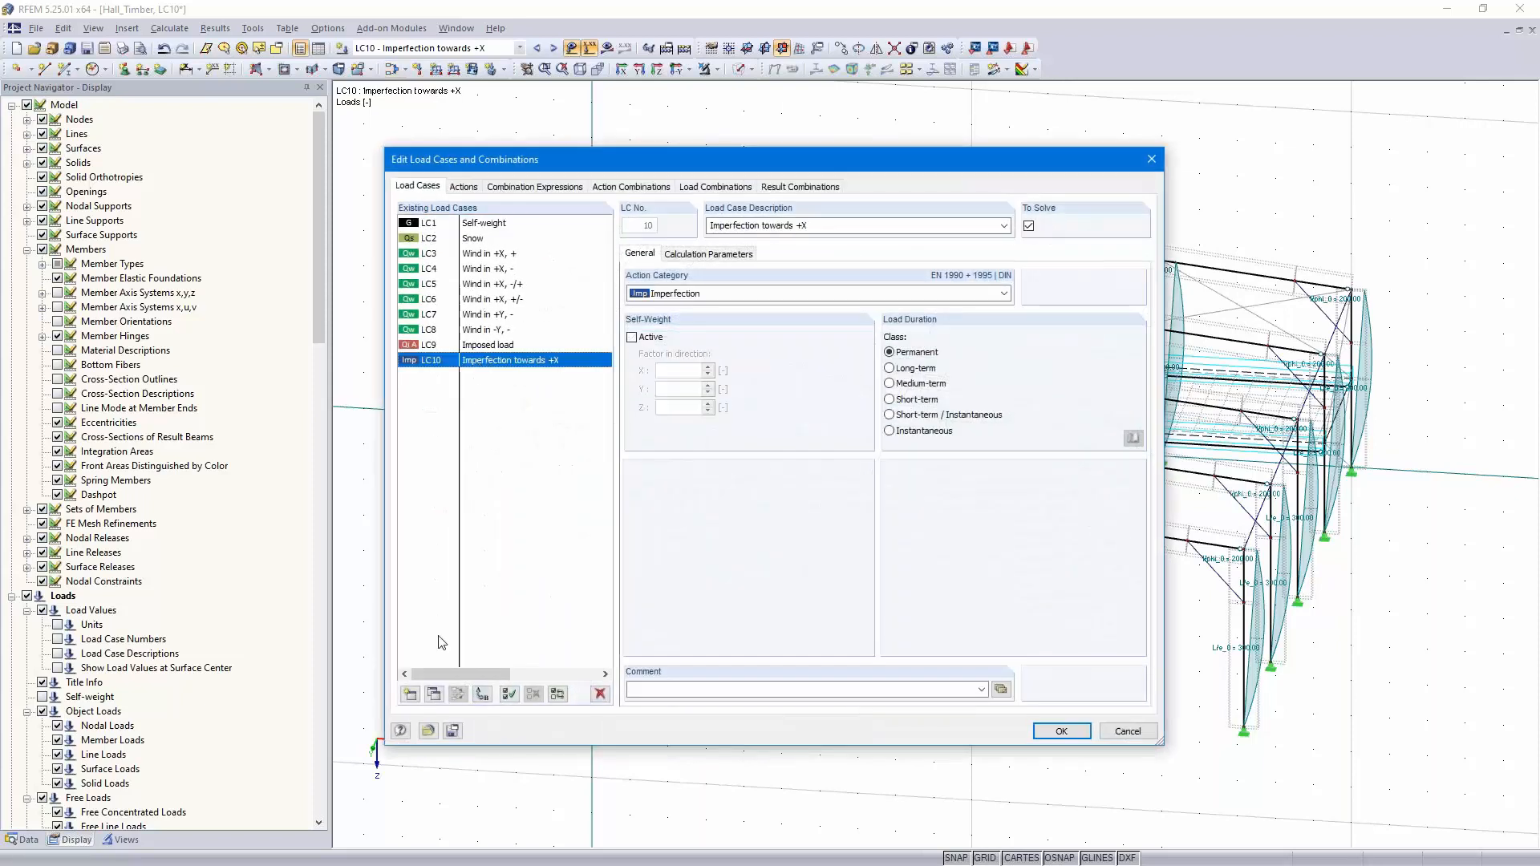
pyautogui.click(434, 695)
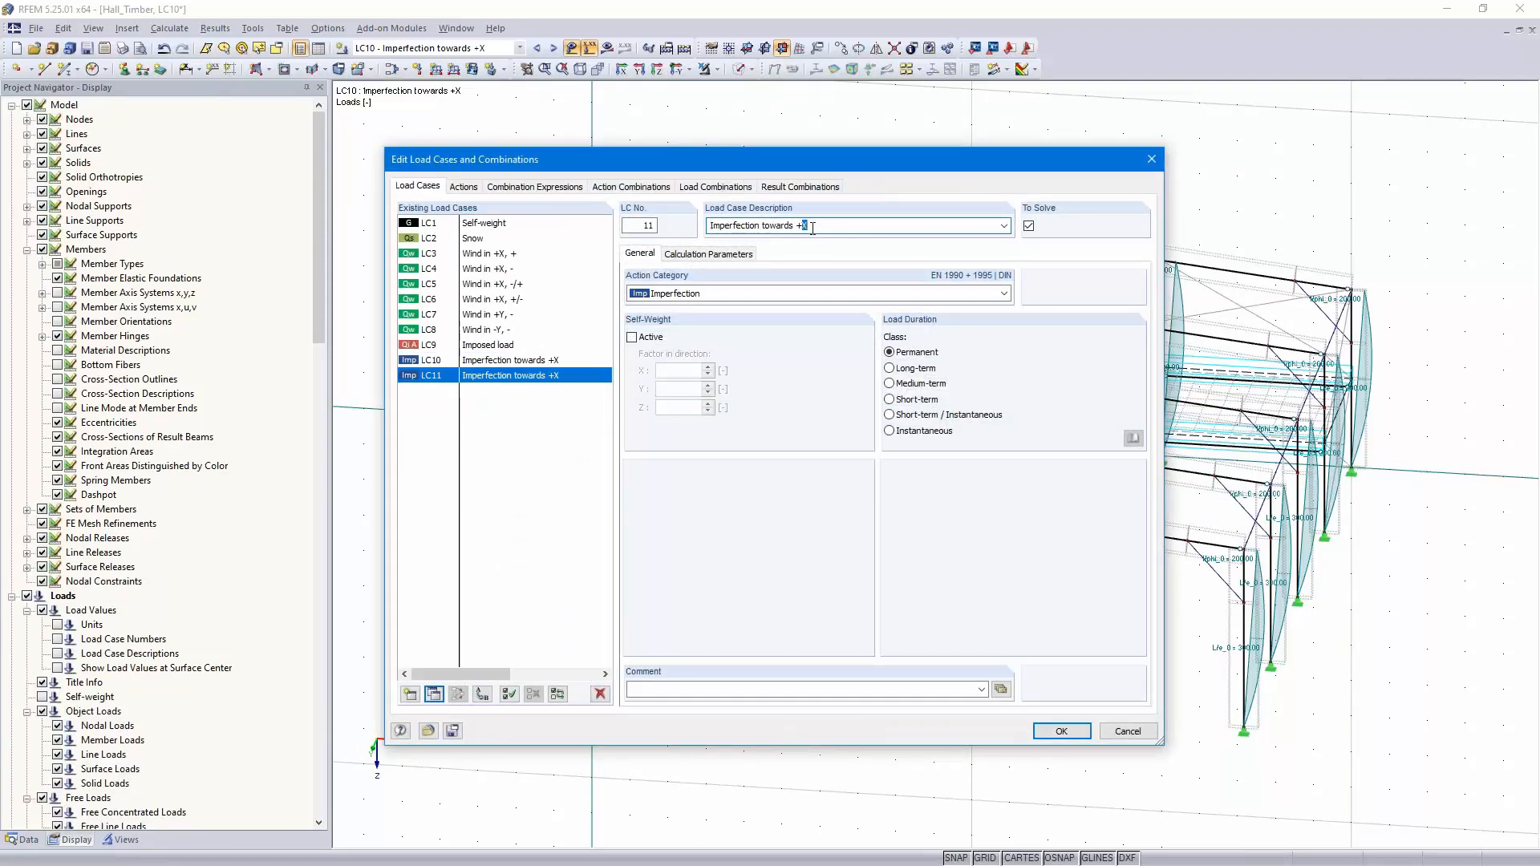
pyautogui.click(1060, 733)
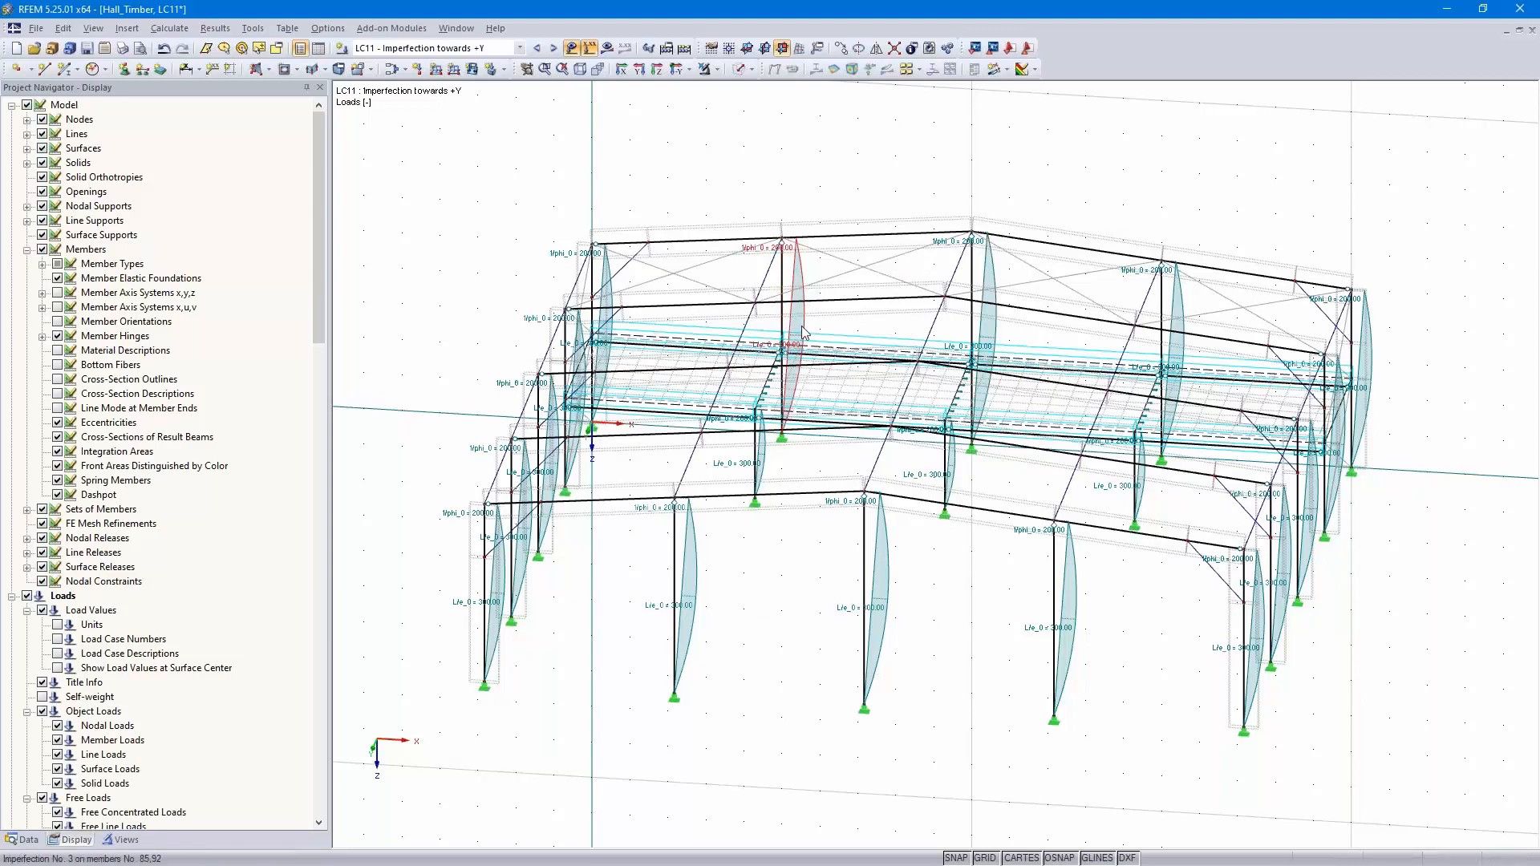
# Change the LC11 imperfection on sets of members 1,2,4,5,7,8,10,11,13,14 to act in the direction of local axis y
pyautogui.click(27, 840)
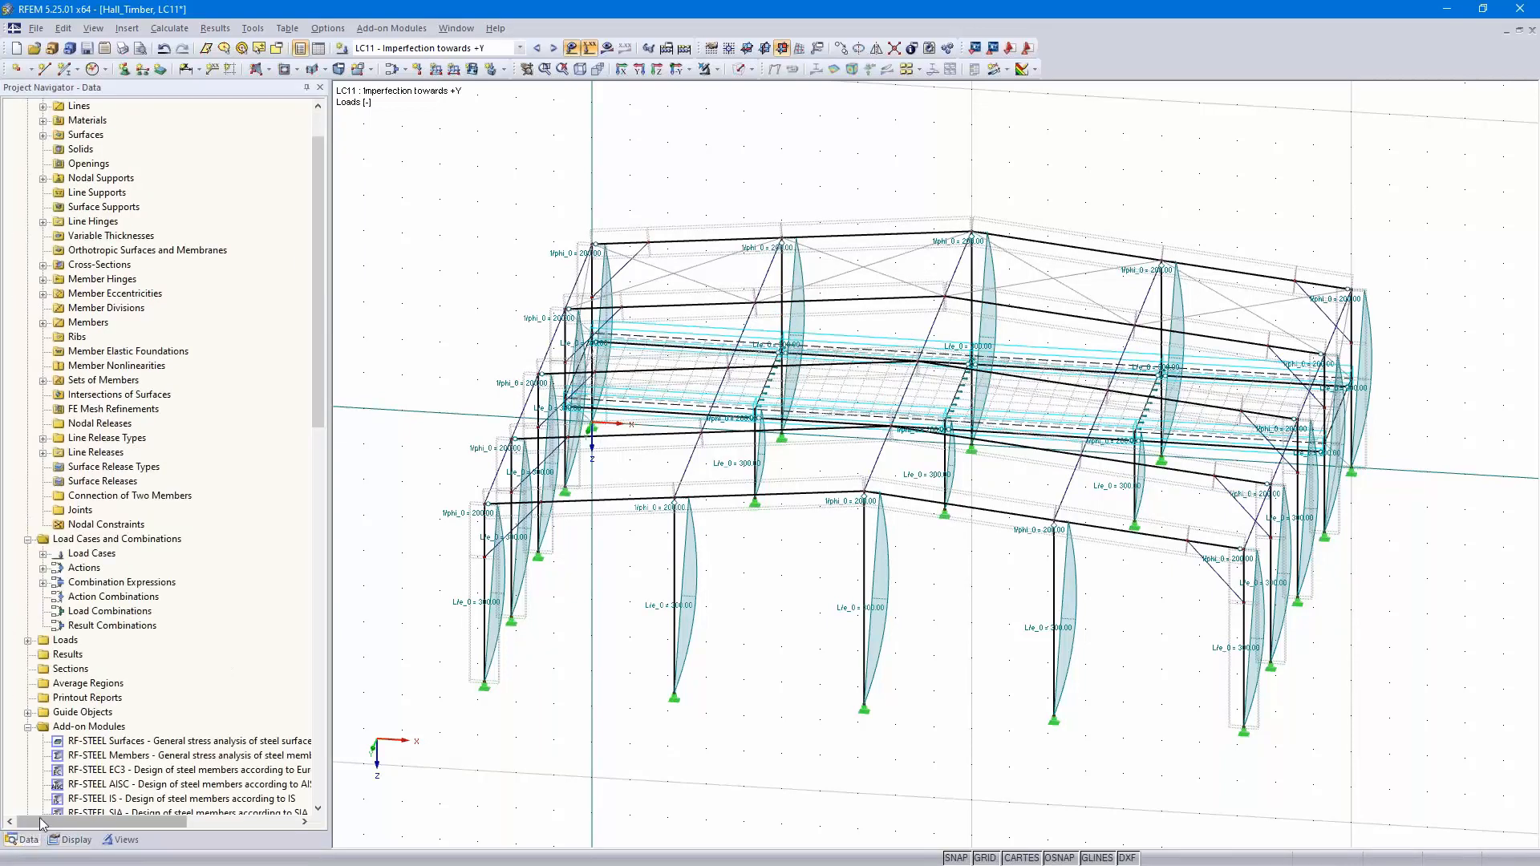
pyautogui.scroll(-5, 118, 449)
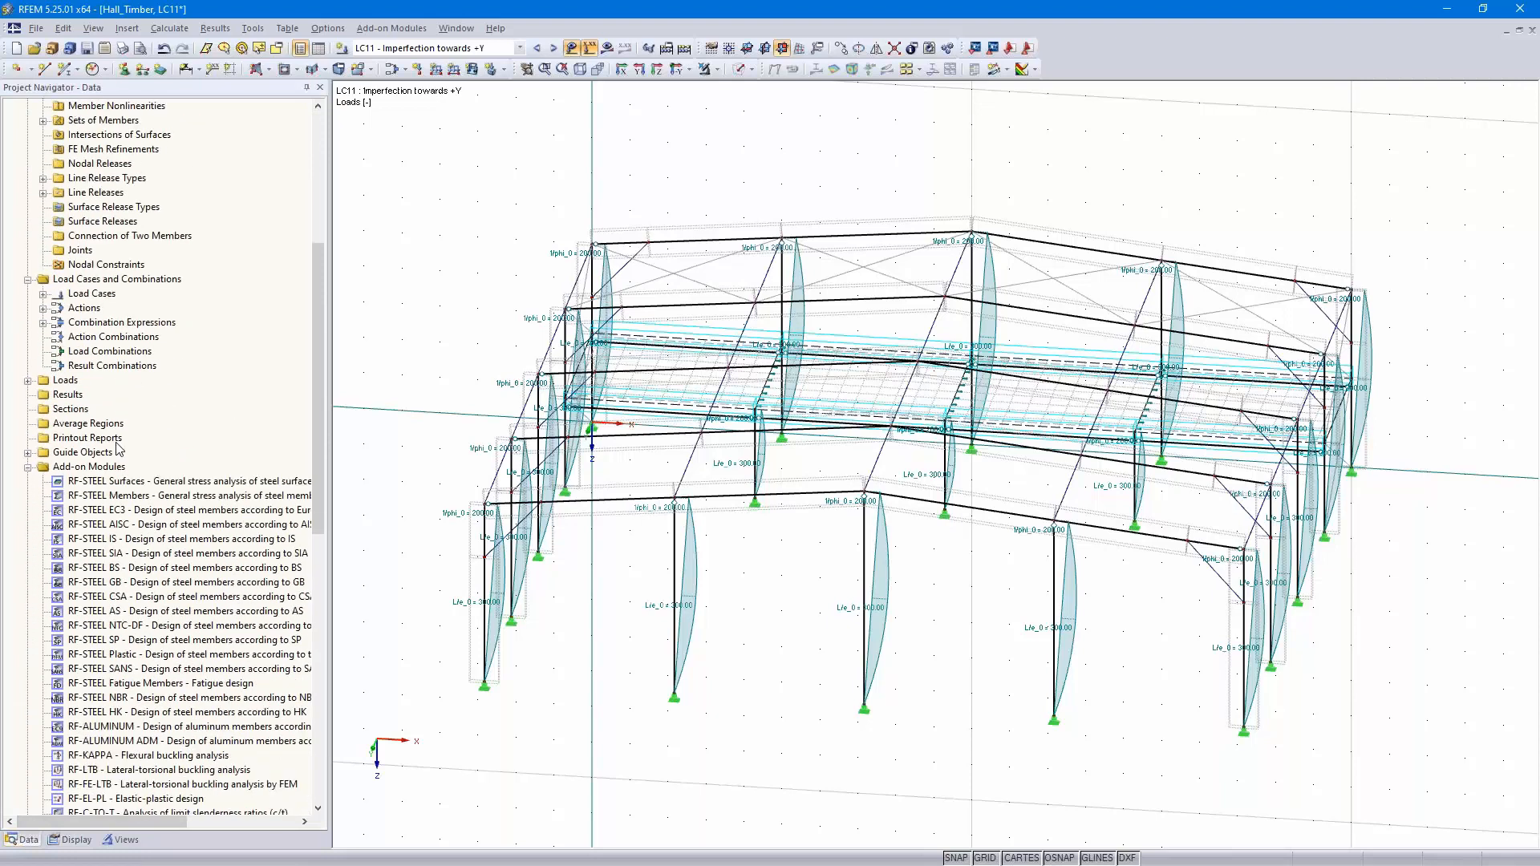
pyautogui.click(28, 338)
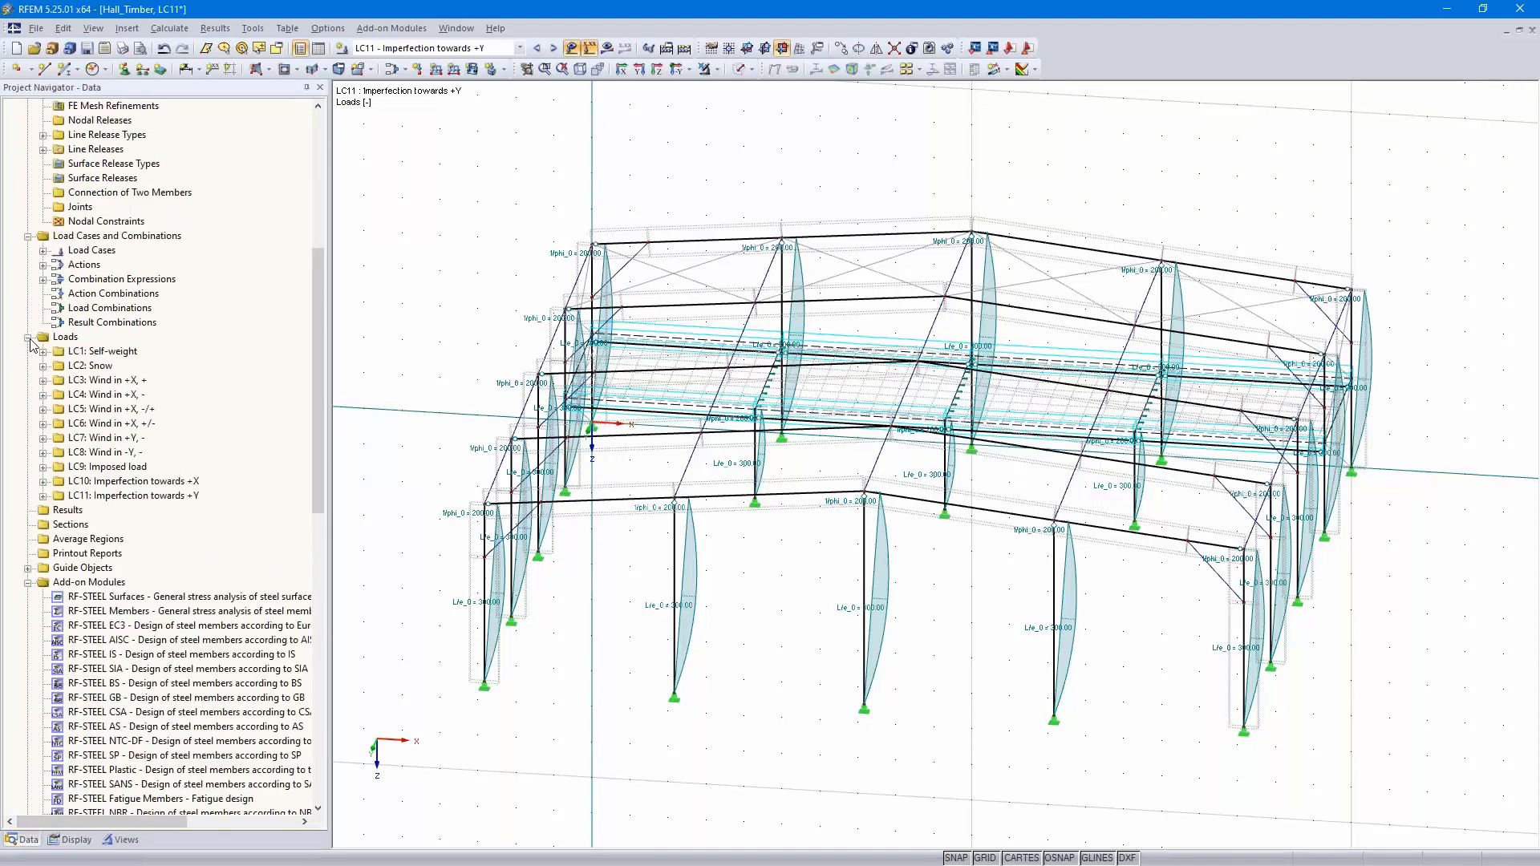
pyautogui.scroll(-3, 100, 505)
pyautogui.click(43, 366)
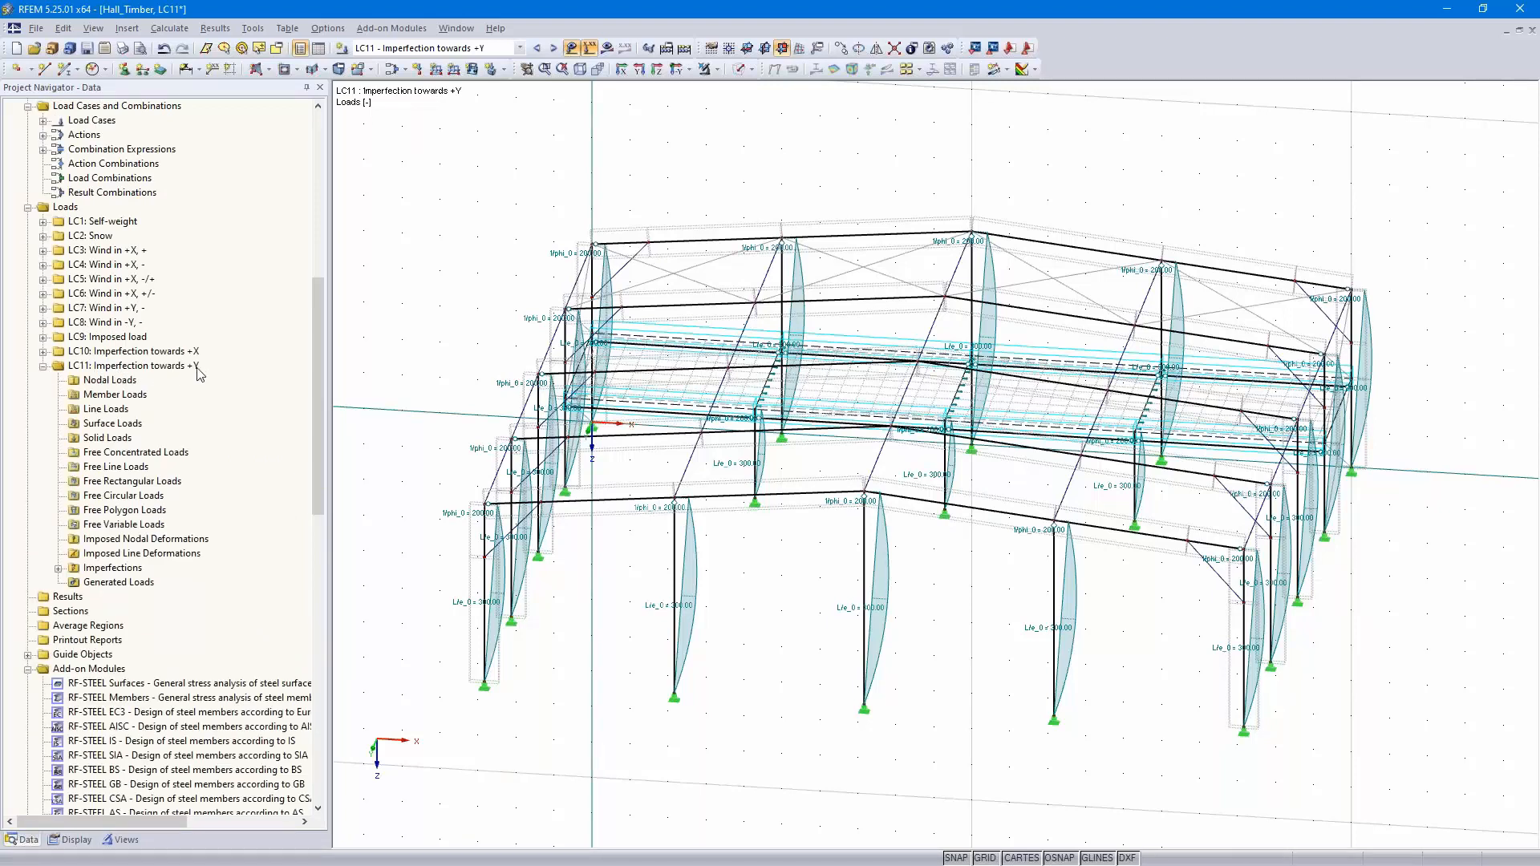
pyautogui.click(58, 569)
pyautogui.scroll(-4, 183, 517)
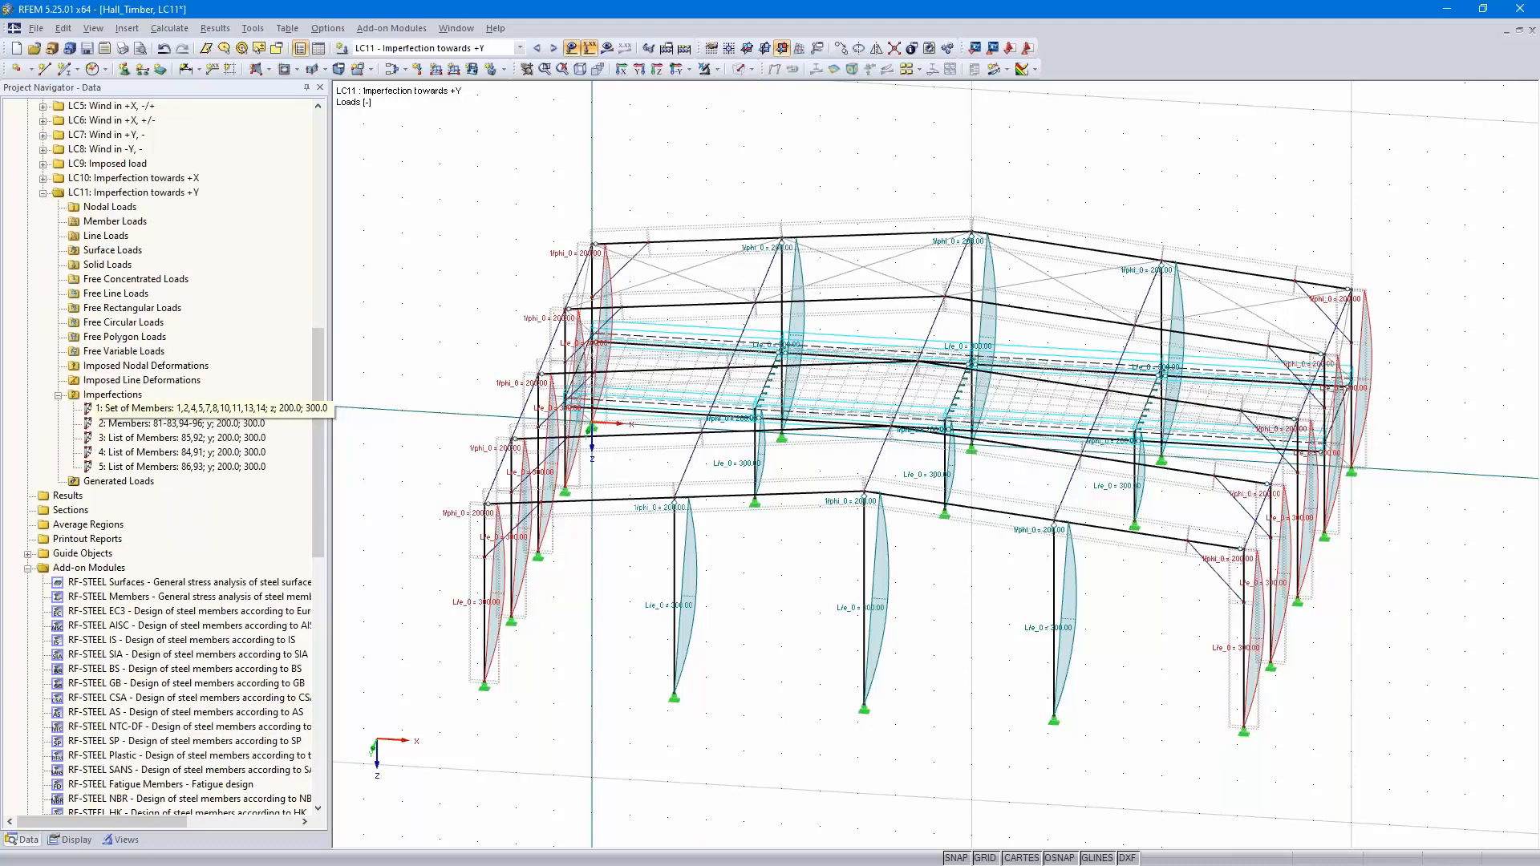
pyautogui.doubleClick(193, 409)
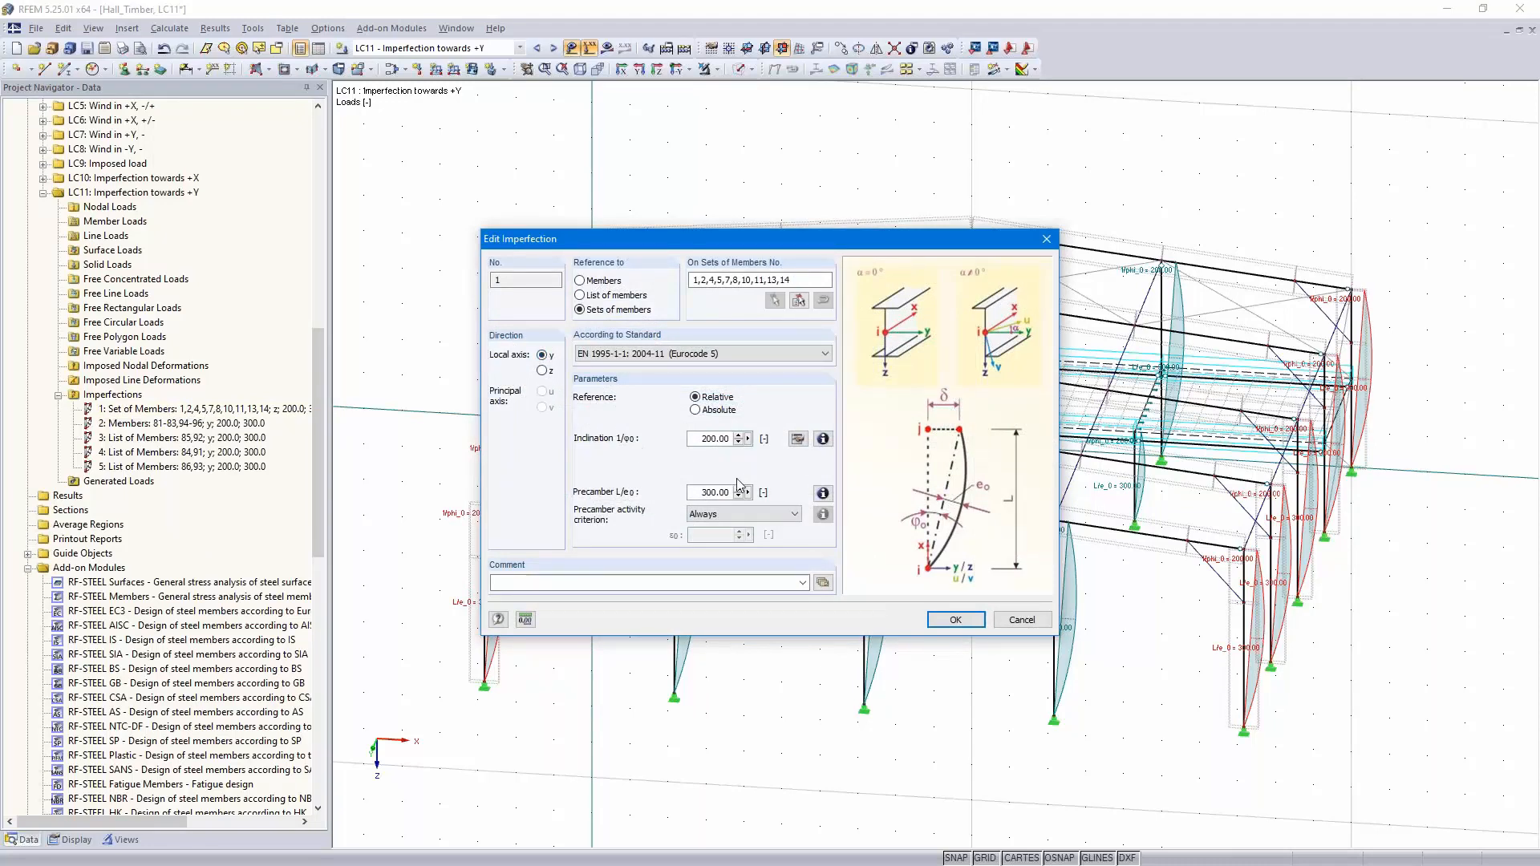
pyautogui.click(940, 619)
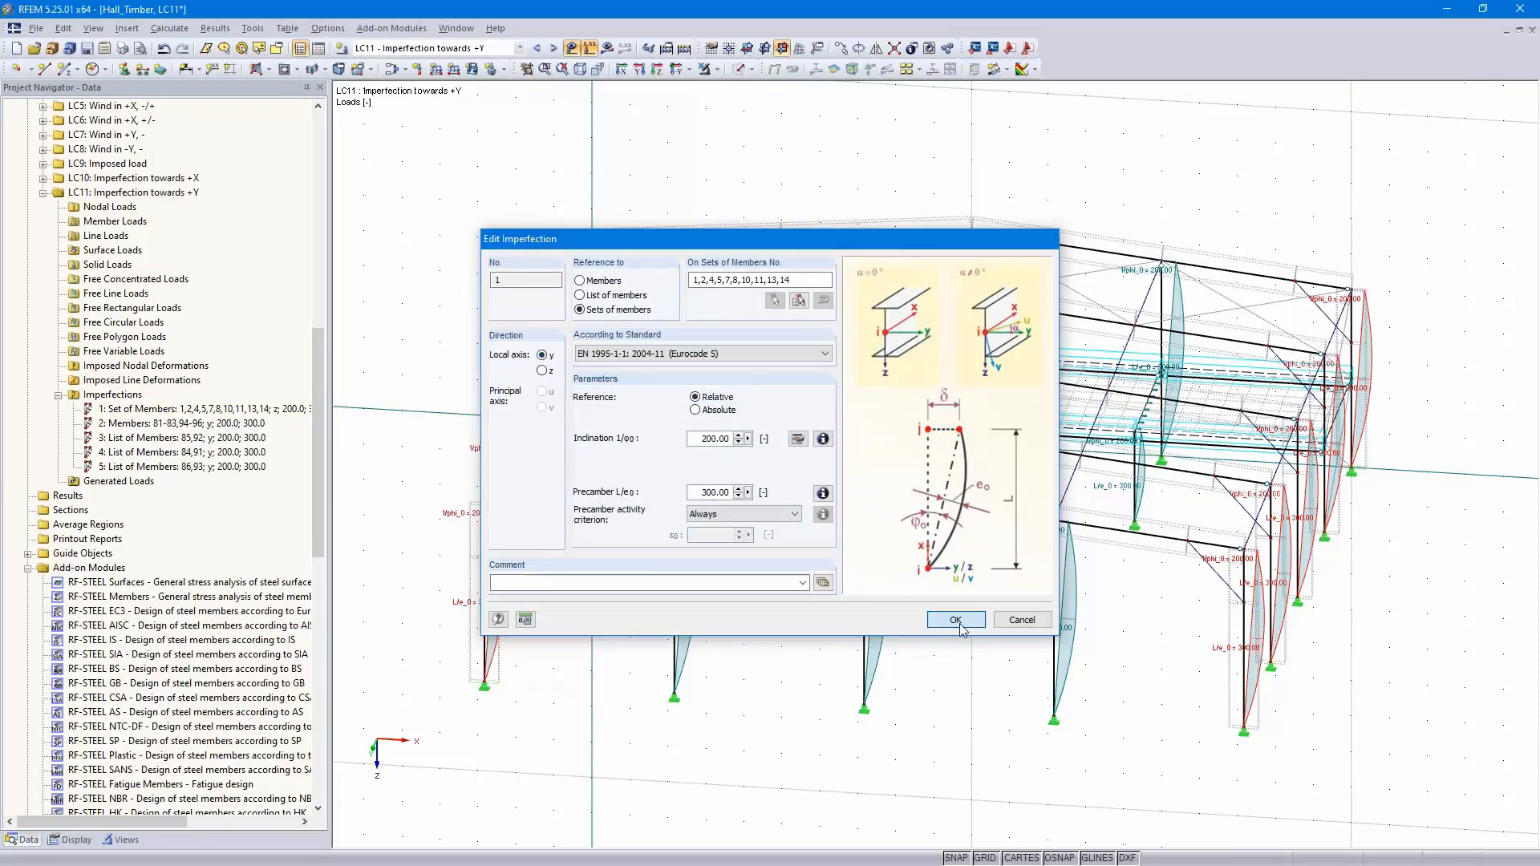
# Display the member axis systems x,y,z on the hall model to check the columns' local axes
pyautogui.keyDown('ctrl'); pyautogui.moveTo(817, 612); pyautogui.dragTo(1107, 618, button='middle'); pyautogui.keyUp('ctrl')
pyautogui.click(77, 840)
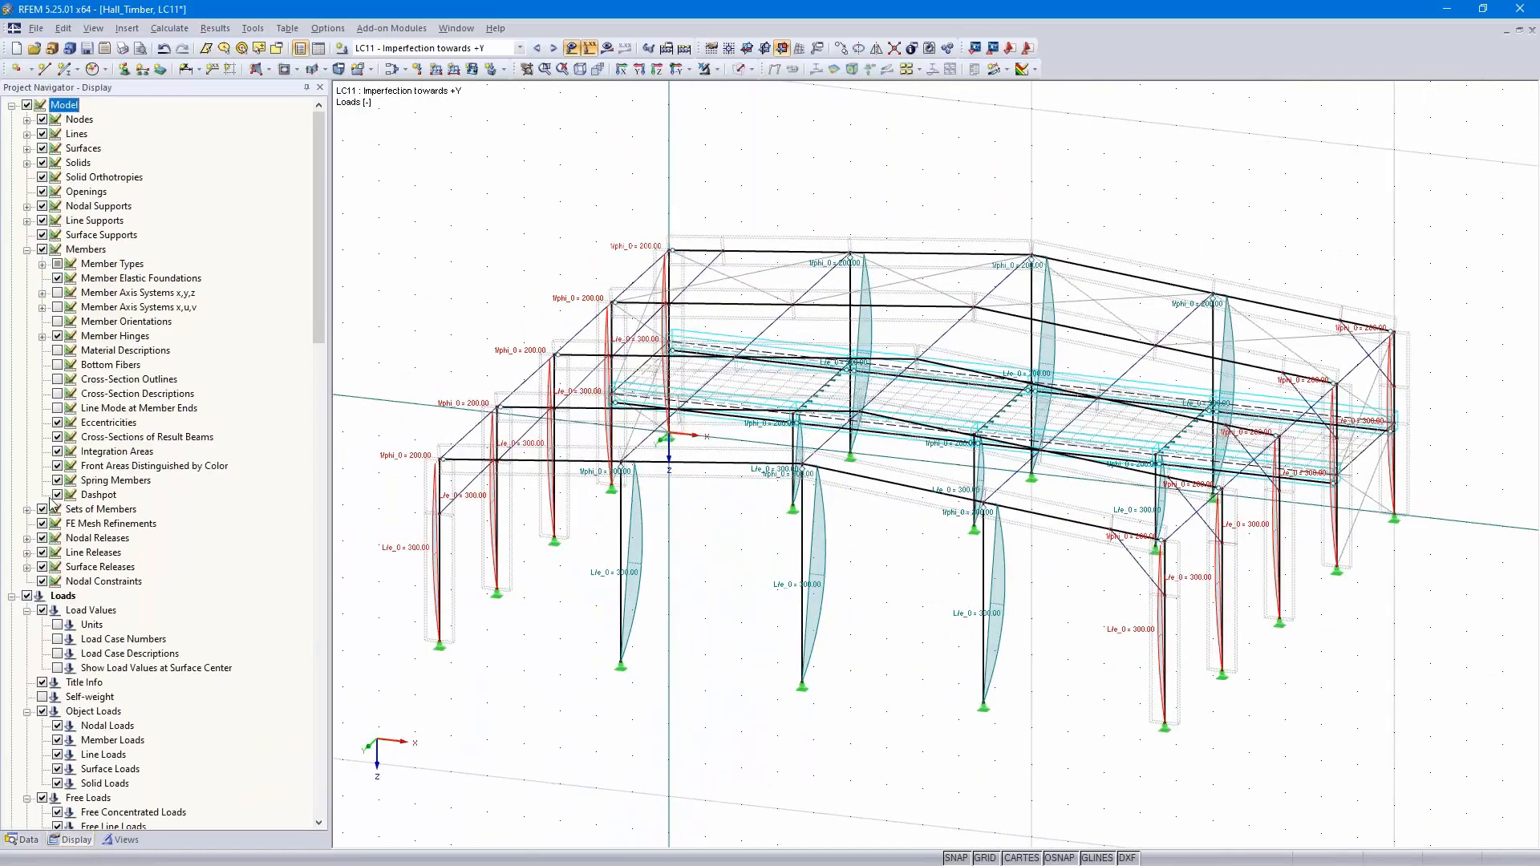
pyautogui.click(57, 293)
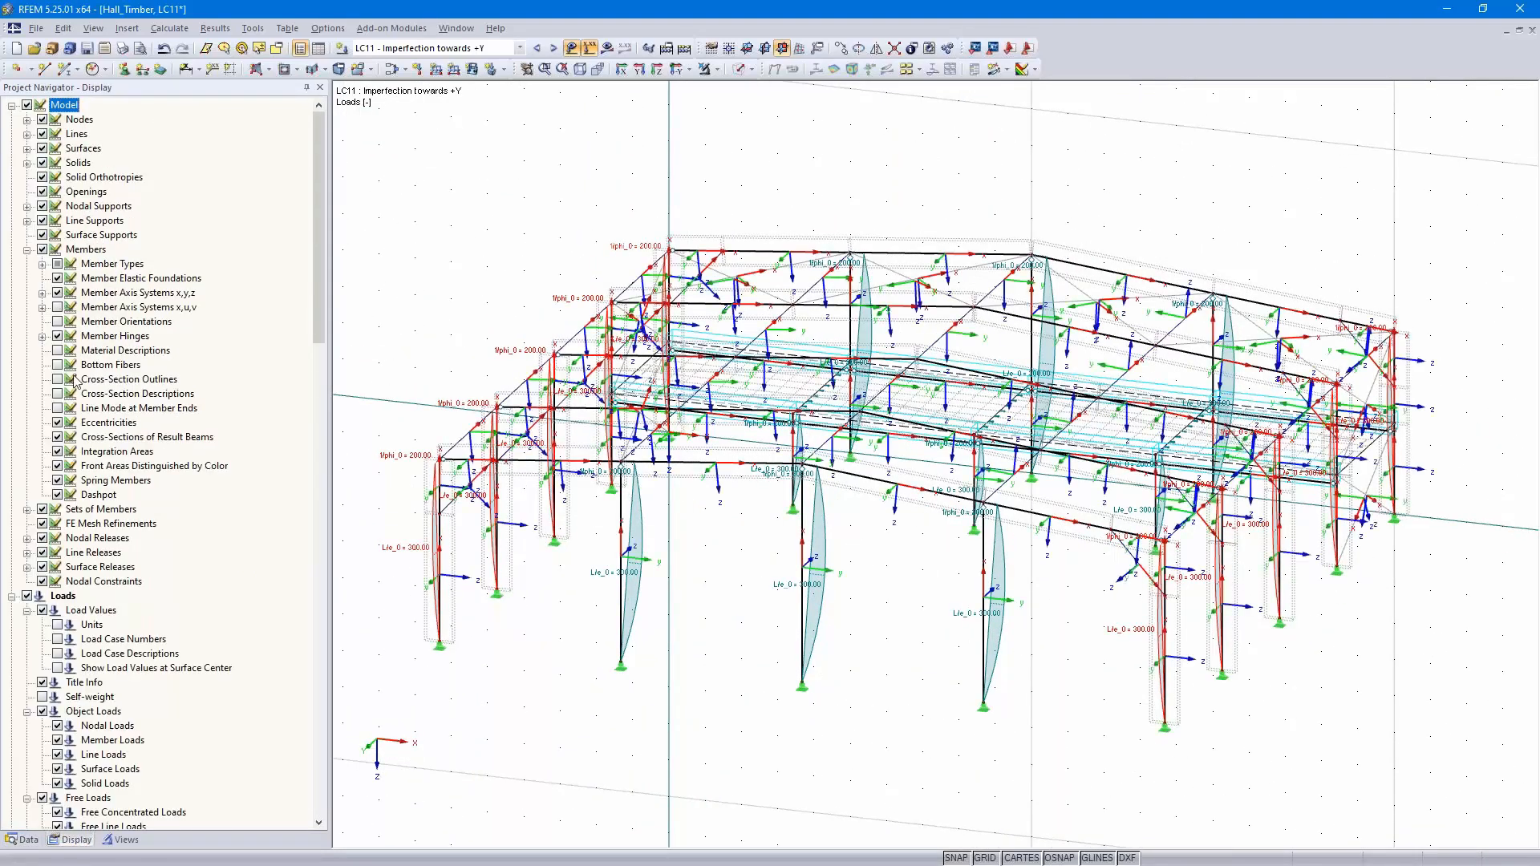
pyautogui.click(24, 840)
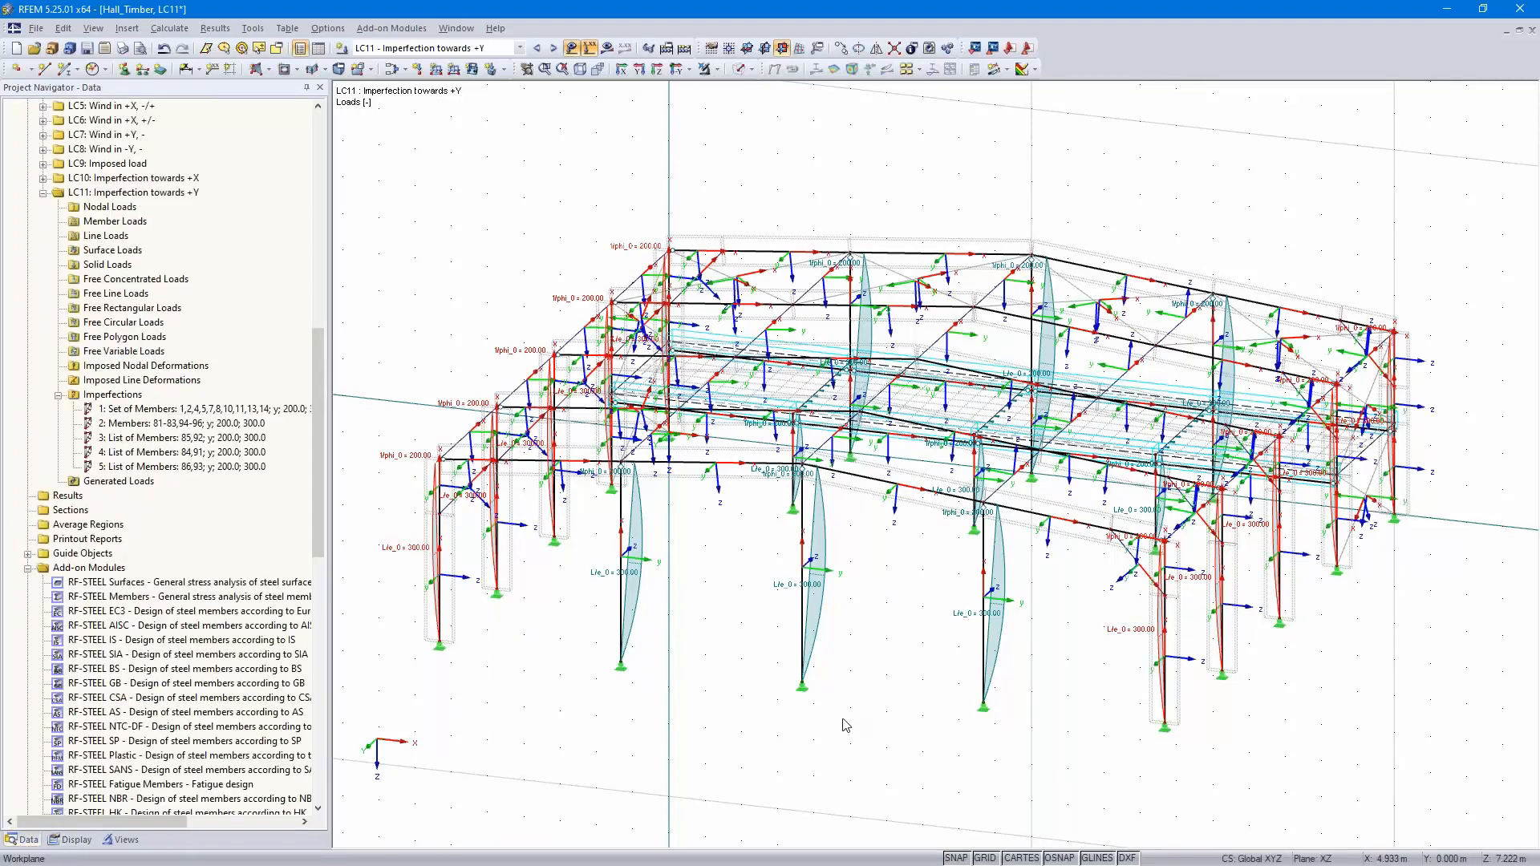
pyautogui.keyDown('ctrl'); pyautogui.moveTo(811, 750); pyautogui.dragTo(658, 681, button='middle'); pyautogui.keyUp('ctrl')
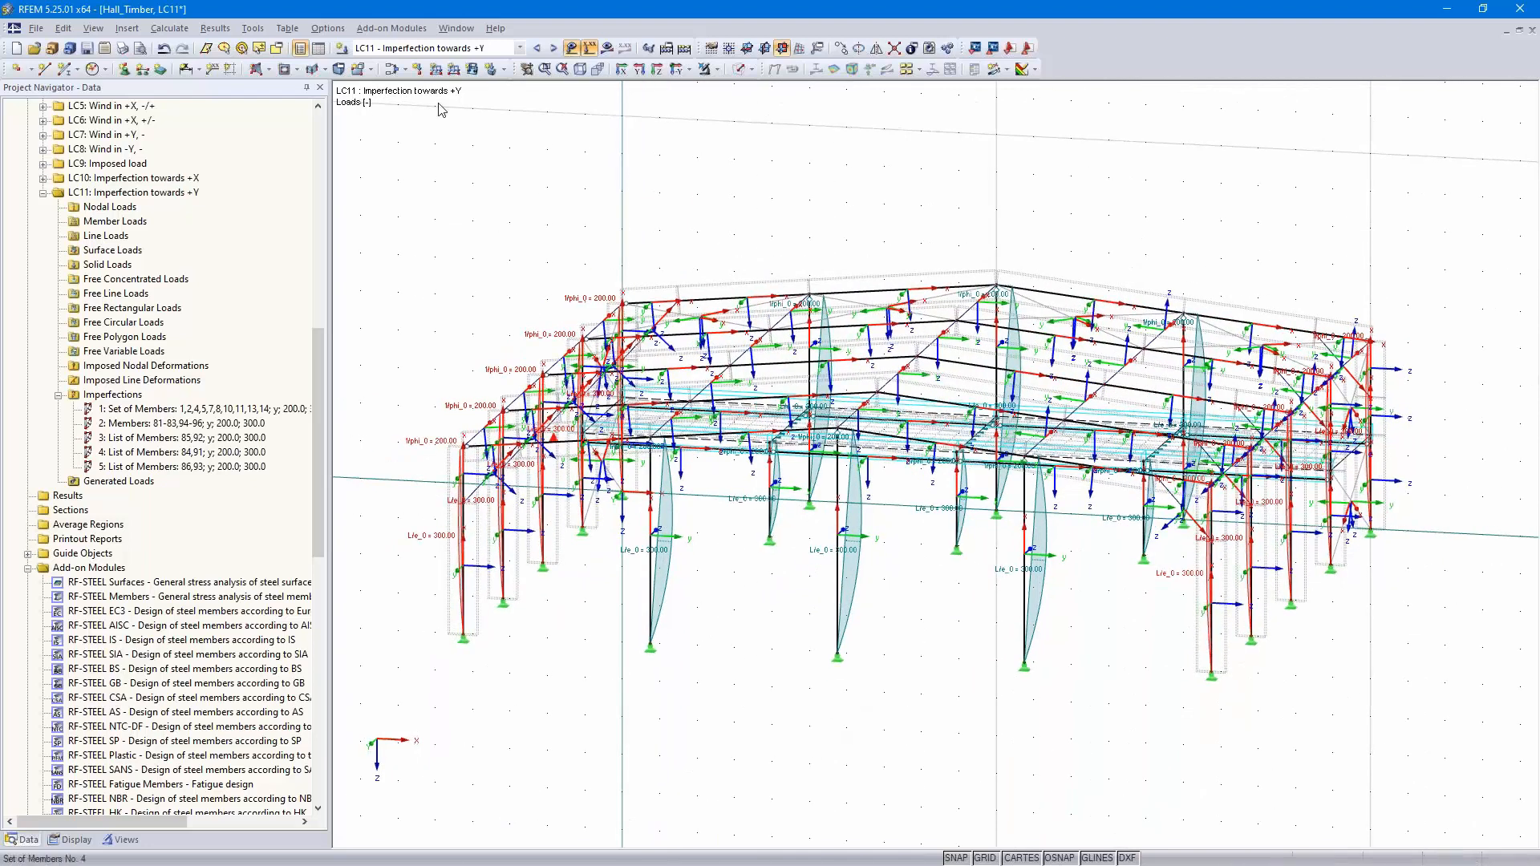
# Restore the previous visibility so that only the columns with their imperfections are shown
pyautogui.click(716, 70)
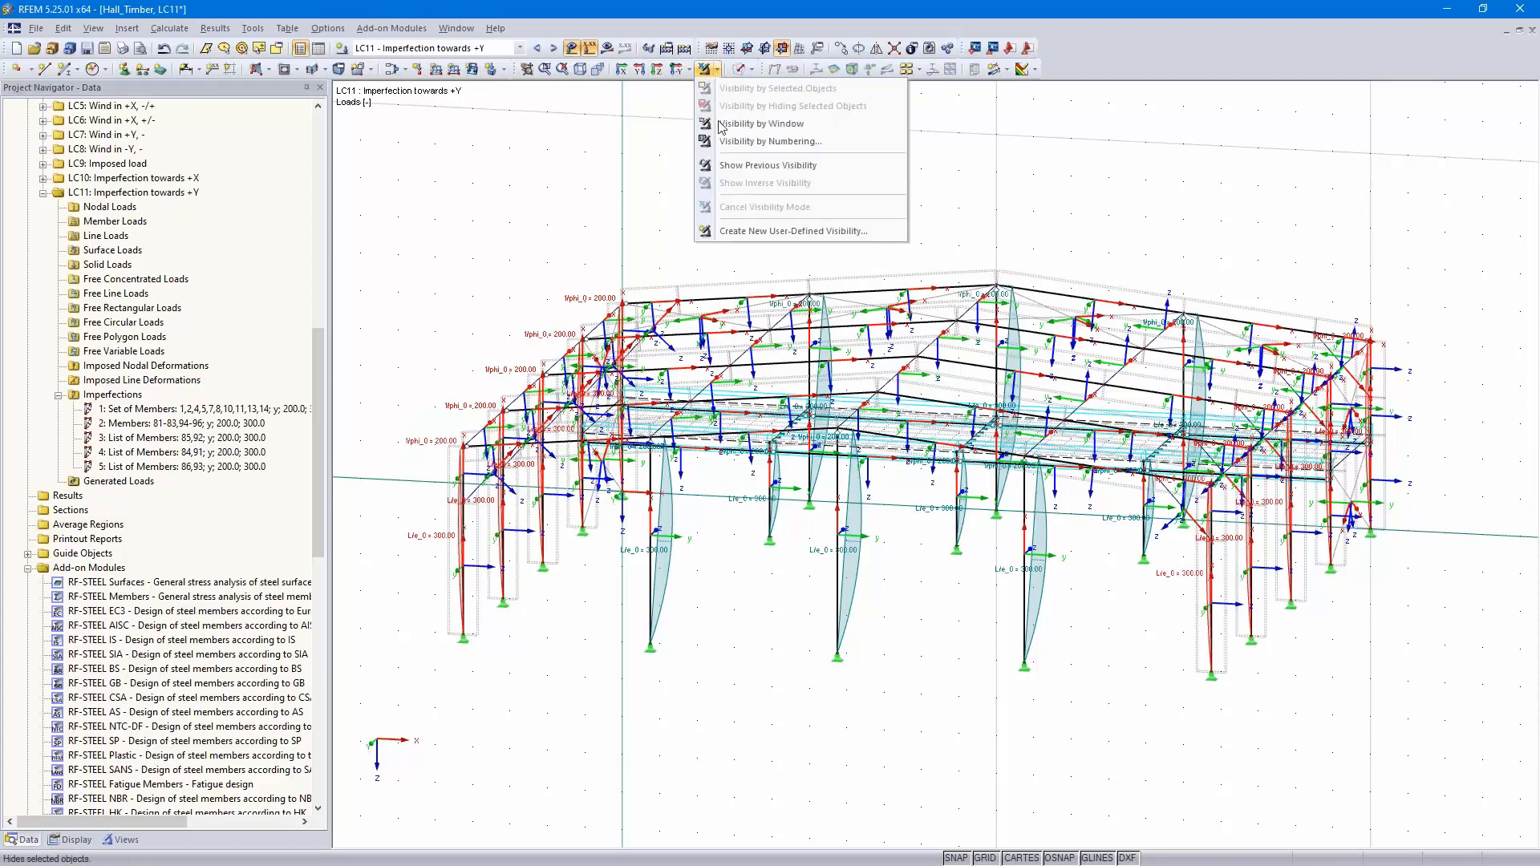
pyautogui.click(760, 166)
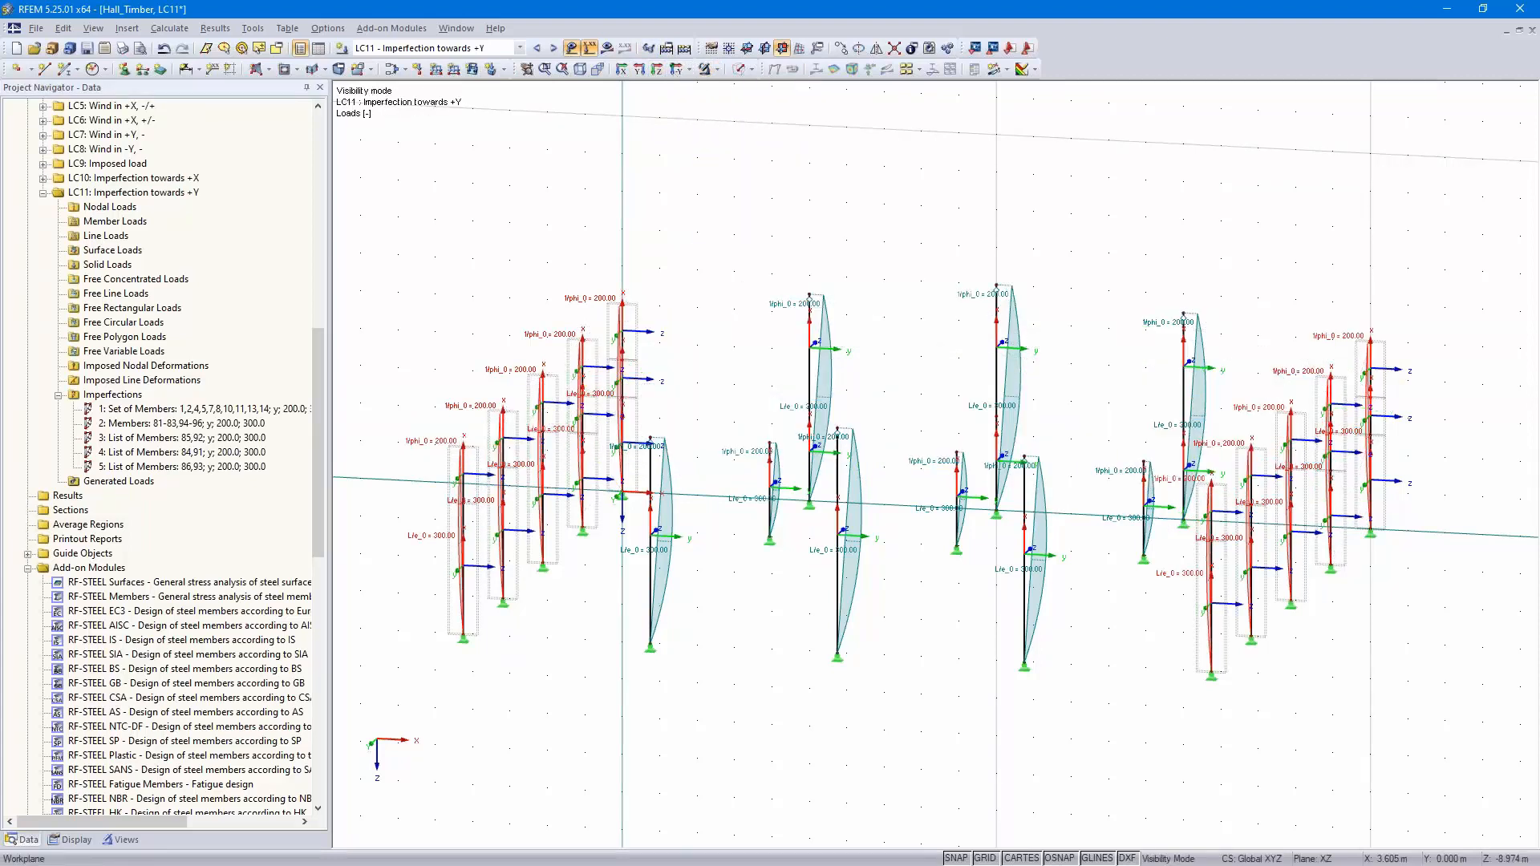
pyautogui.keyDown('ctrl'); pyautogui.moveTo(916, 239); pyautogui.dragTo(777, 340, button='middle'); pyautogui.keyUp('ctrl')
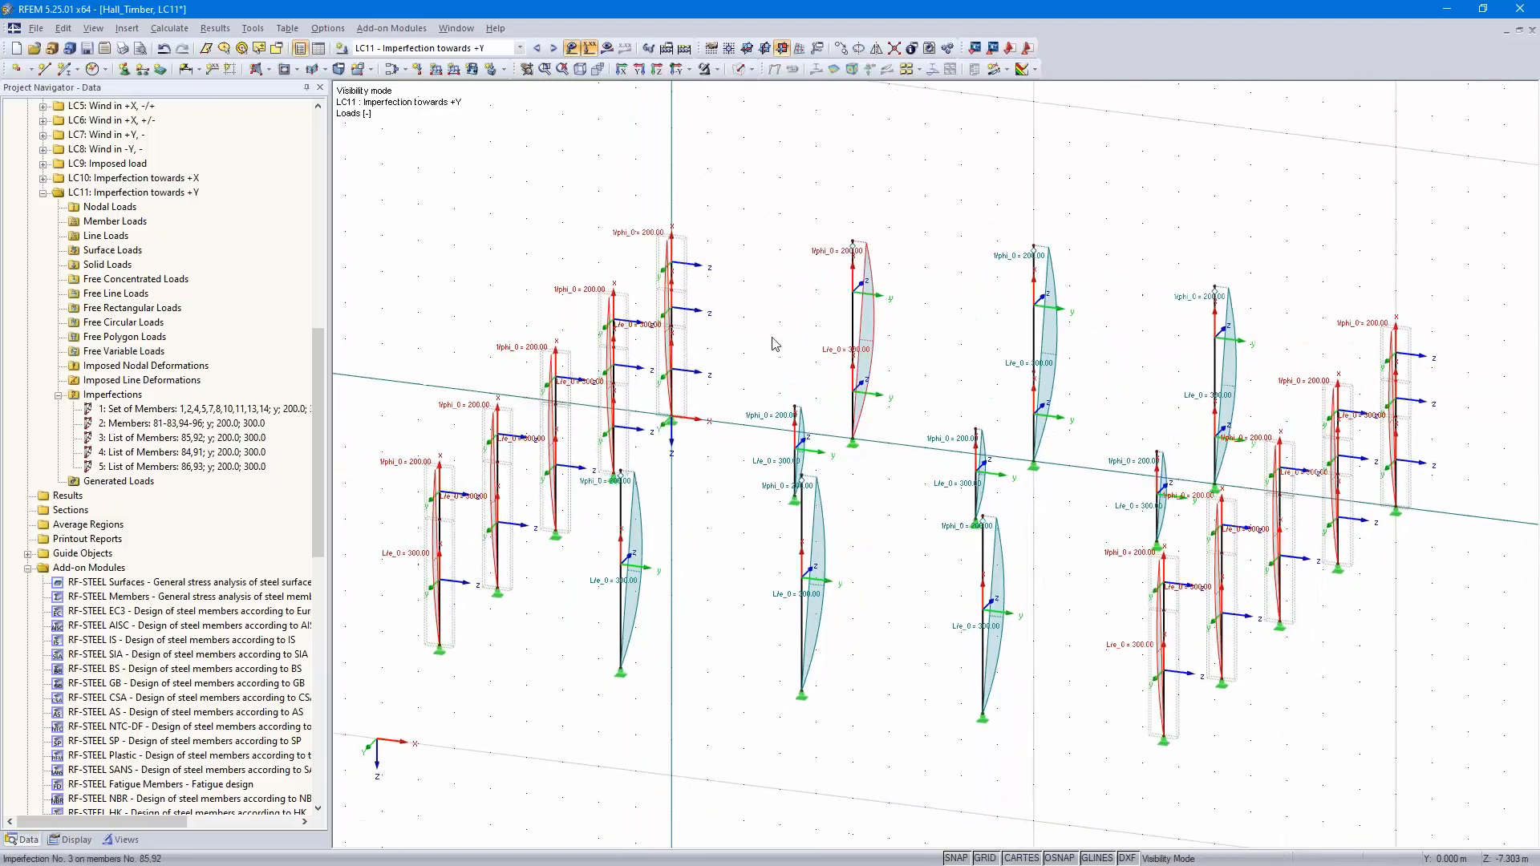
# Set the LC11 imperfection on members 81-83,94-96 to local axis z with inclination -200 and precamber -300
pyautogui.doubleClick(177, 426)
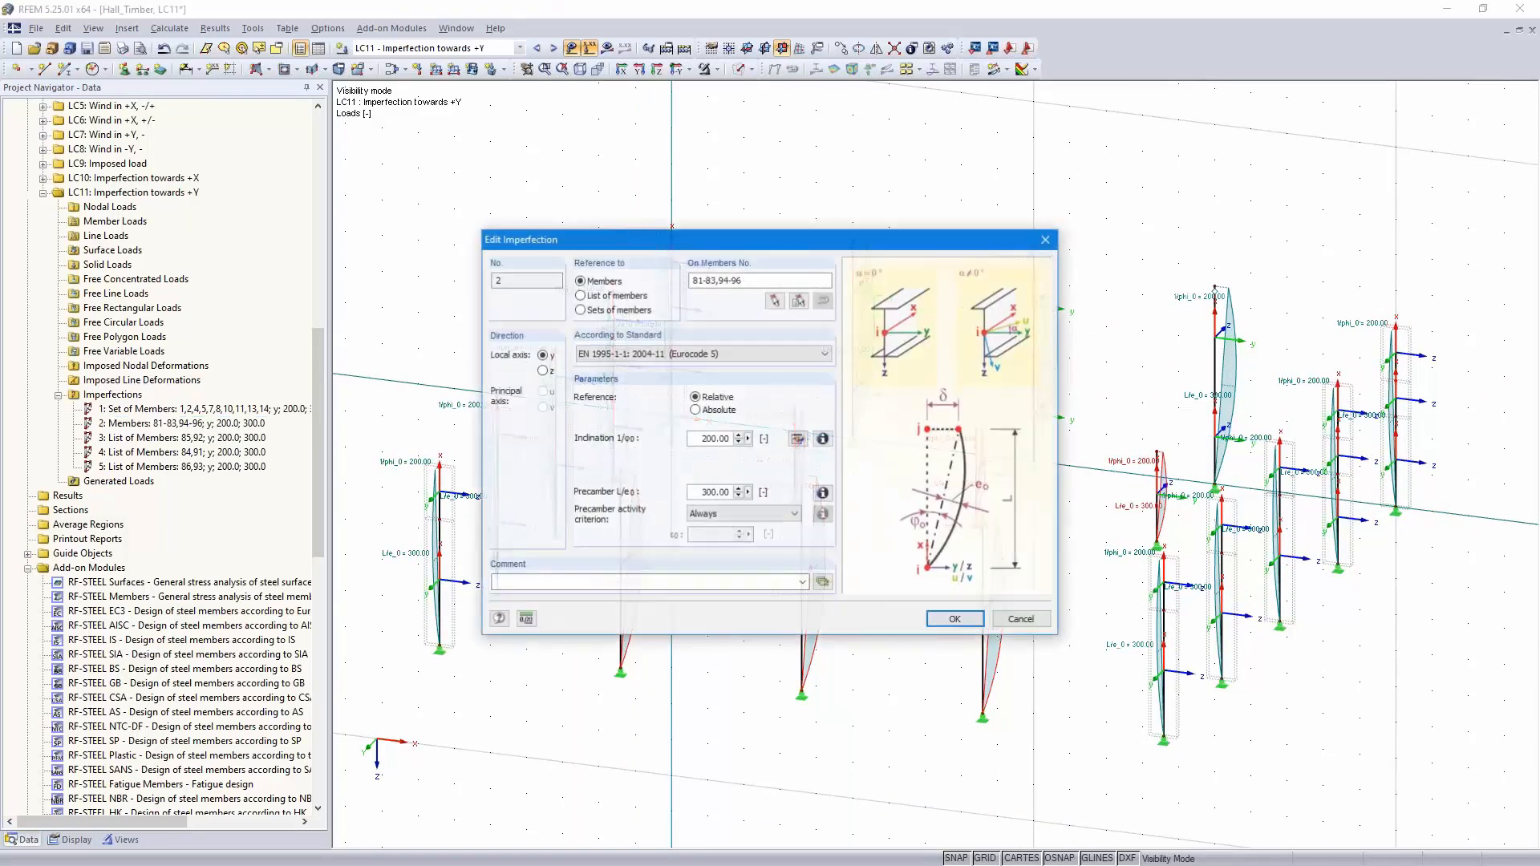
pyautogui.moveTo(961, 247); pyautogui.dragTo(741, 150)
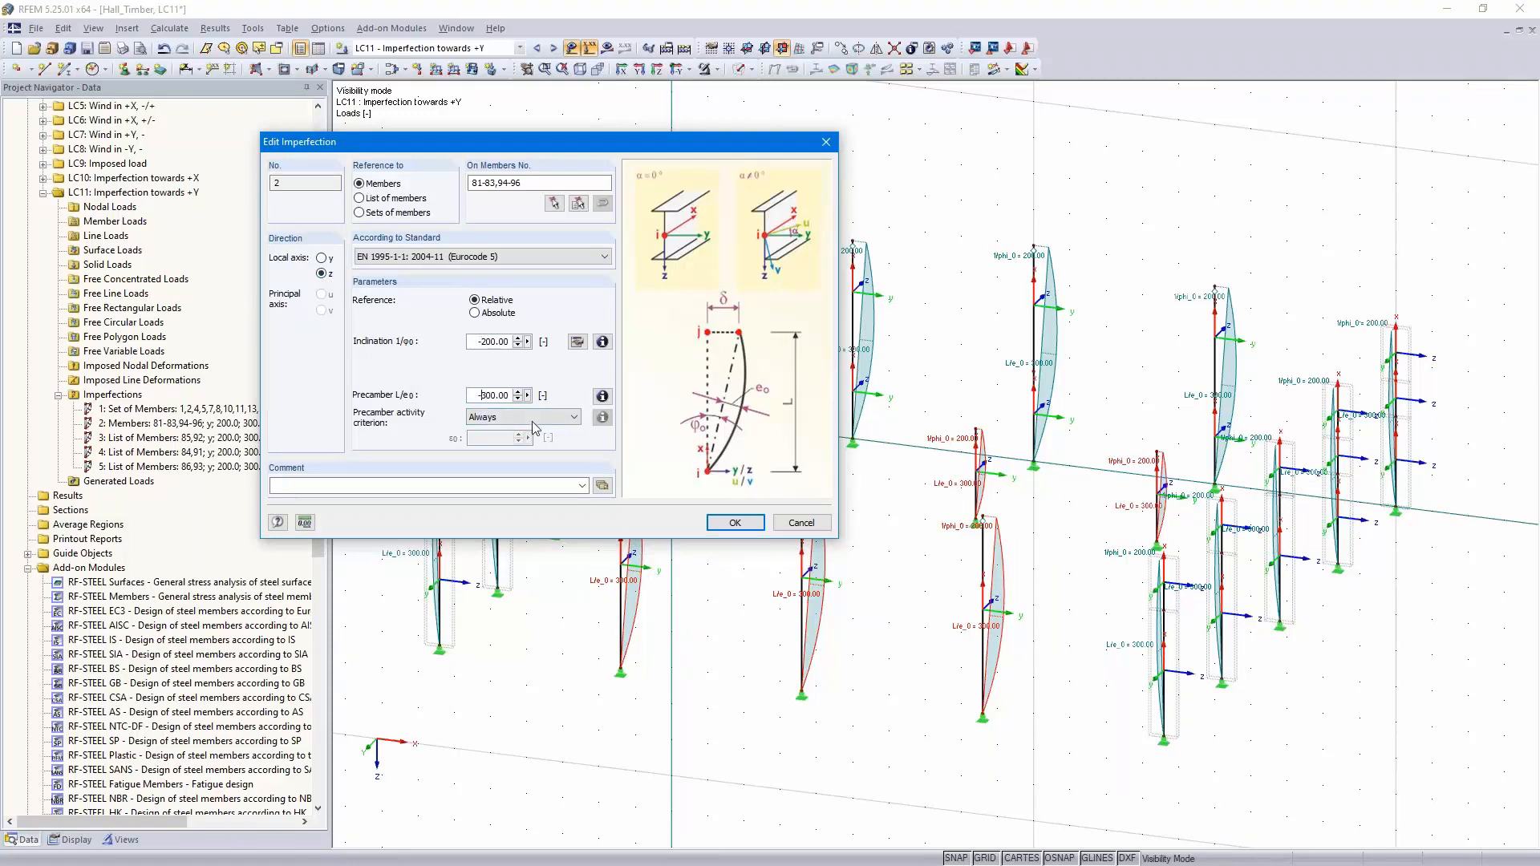
pyautogui.click(732, 523)
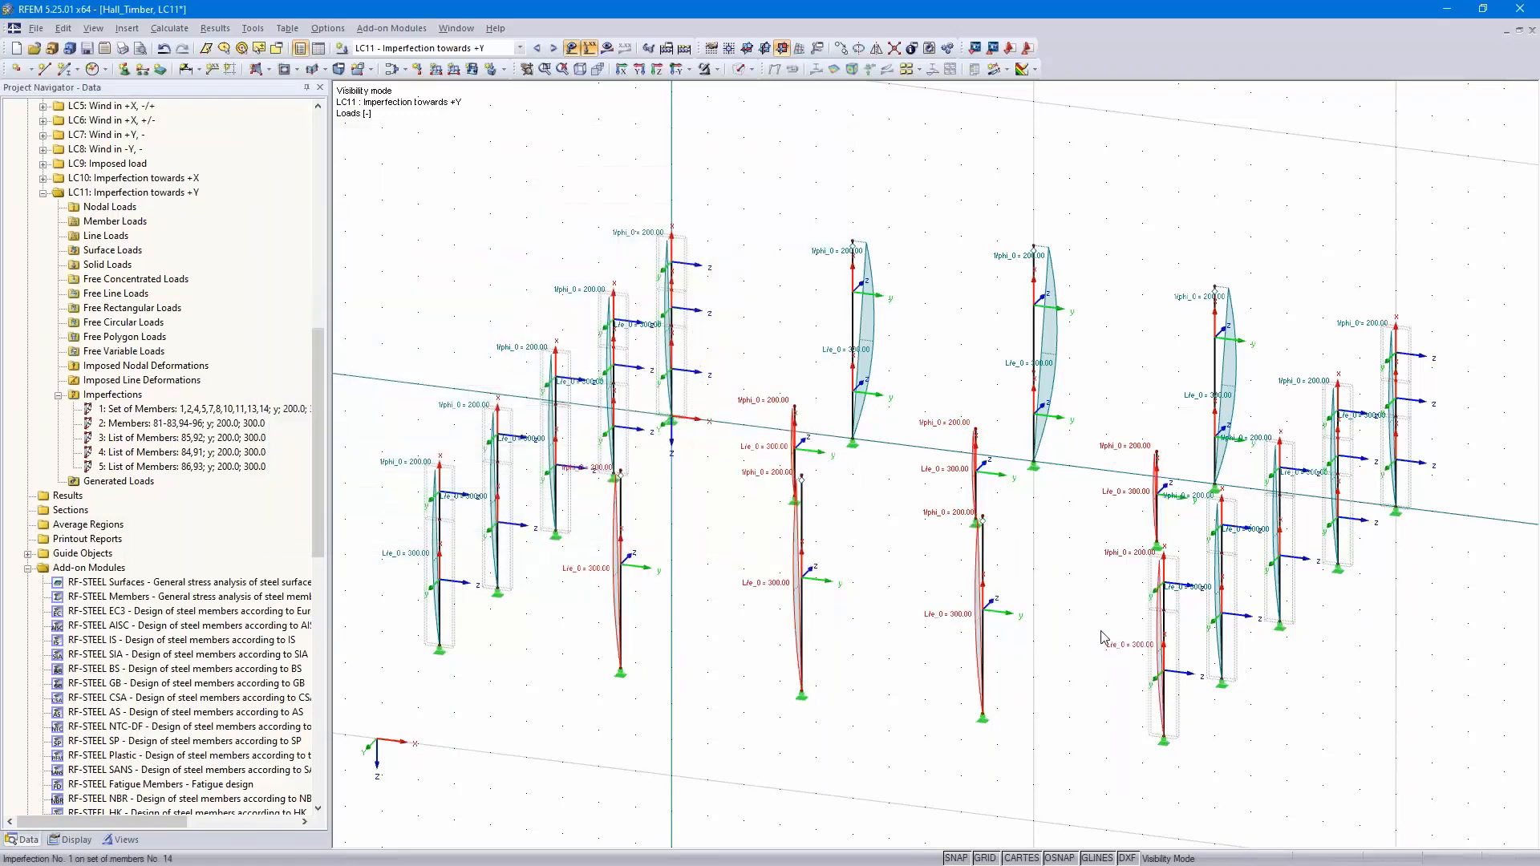
pyautogui.keyDown('ctrl'); pyautogui.moveTo(1105, 641); pyautogui.dragTo(910, 437, button='middle'); pyautogui.keyUp('ctrl')
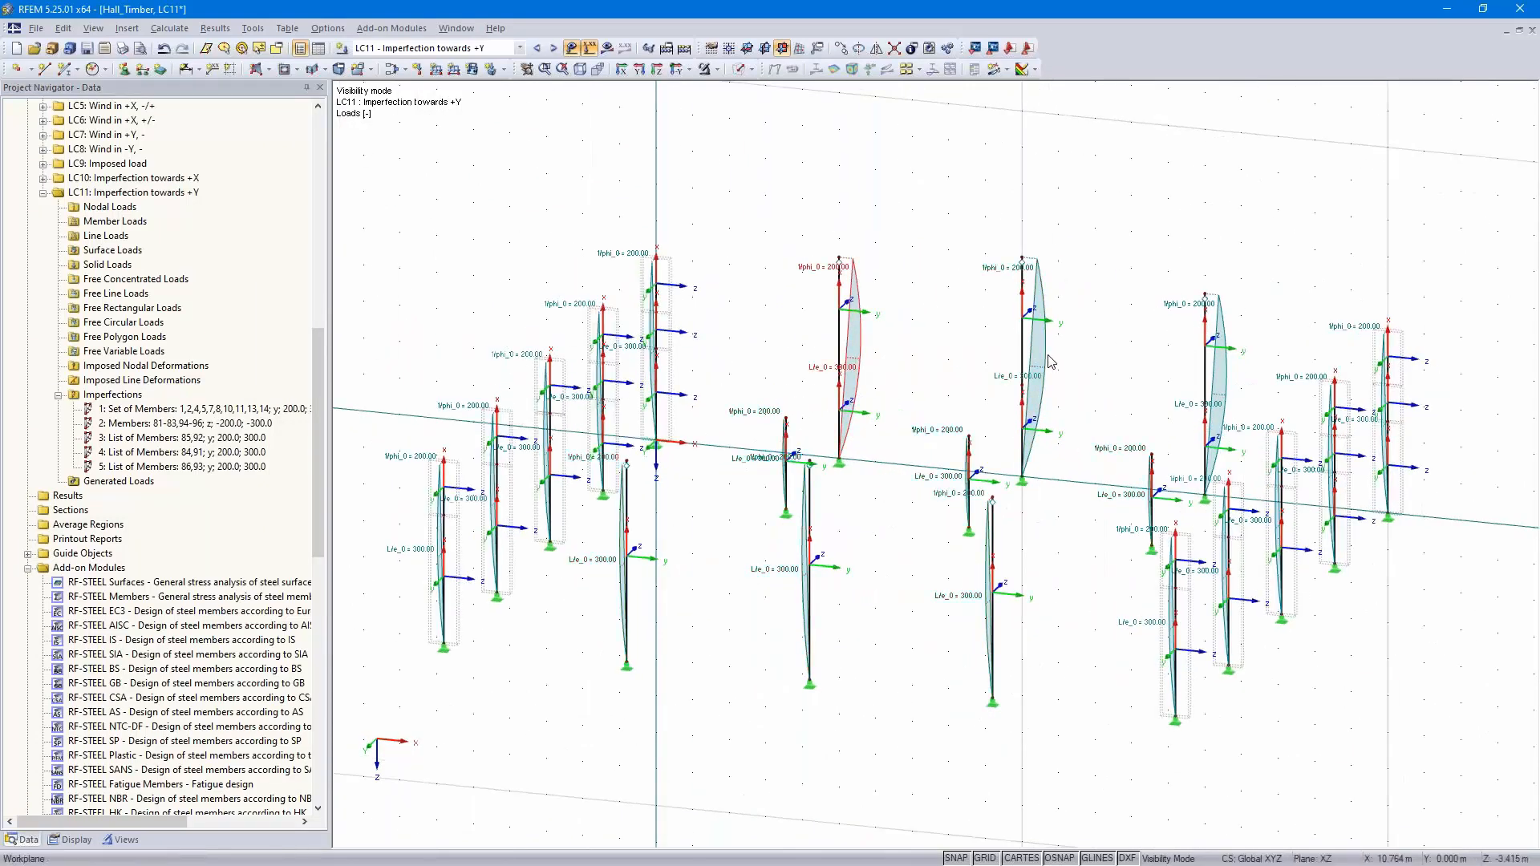
# Set LC11 imperfections 3-5 on members 85,92; 84,91; 86,93 together to local axis z with inclination -200 and precamber -300
pyautogui.doubleClick(1230, 383)
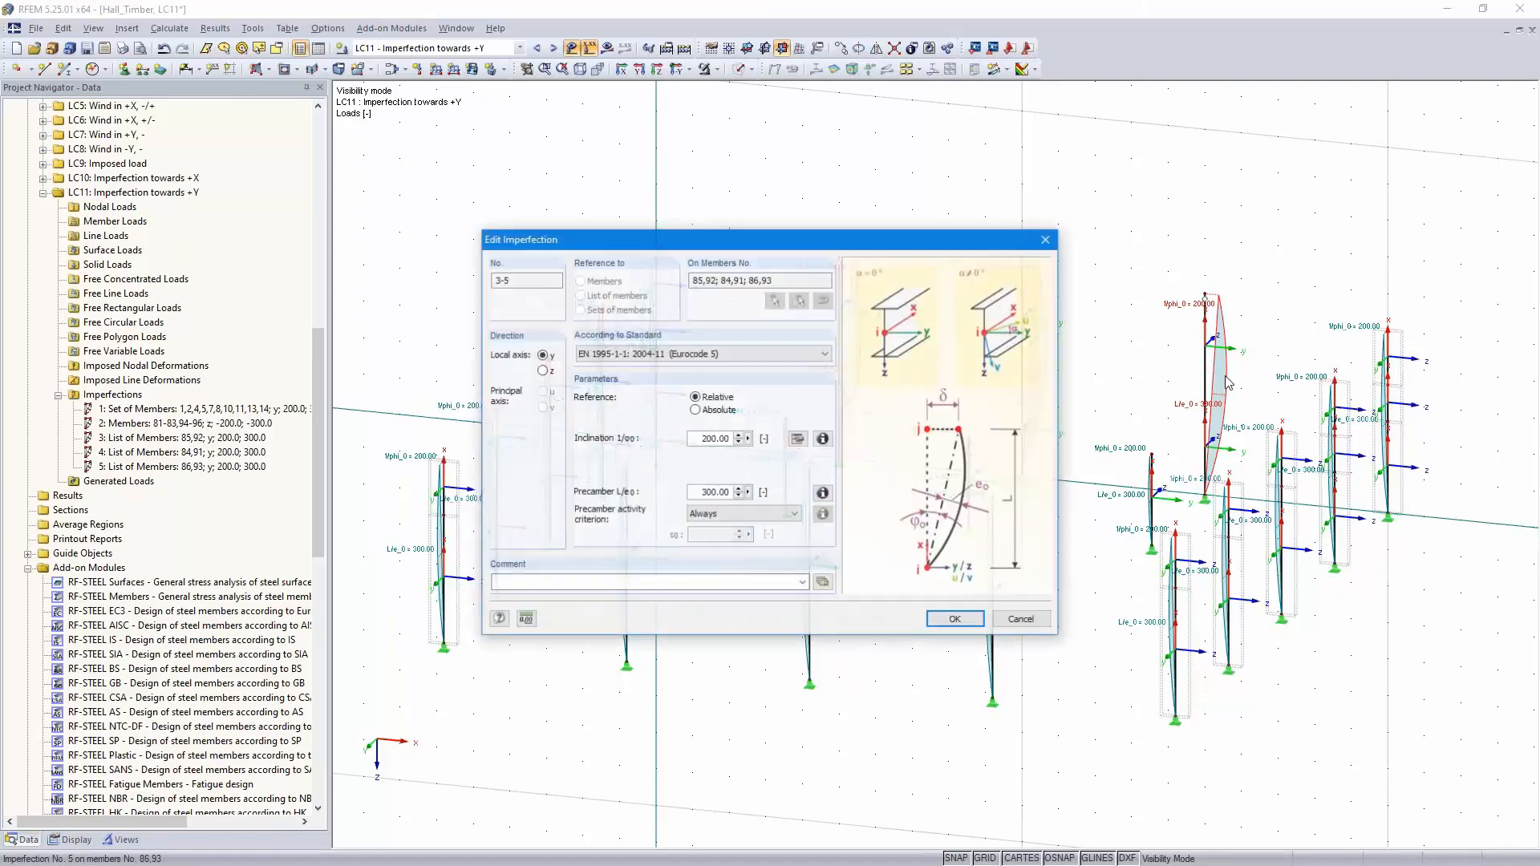
pyautogui.click(542, 372)
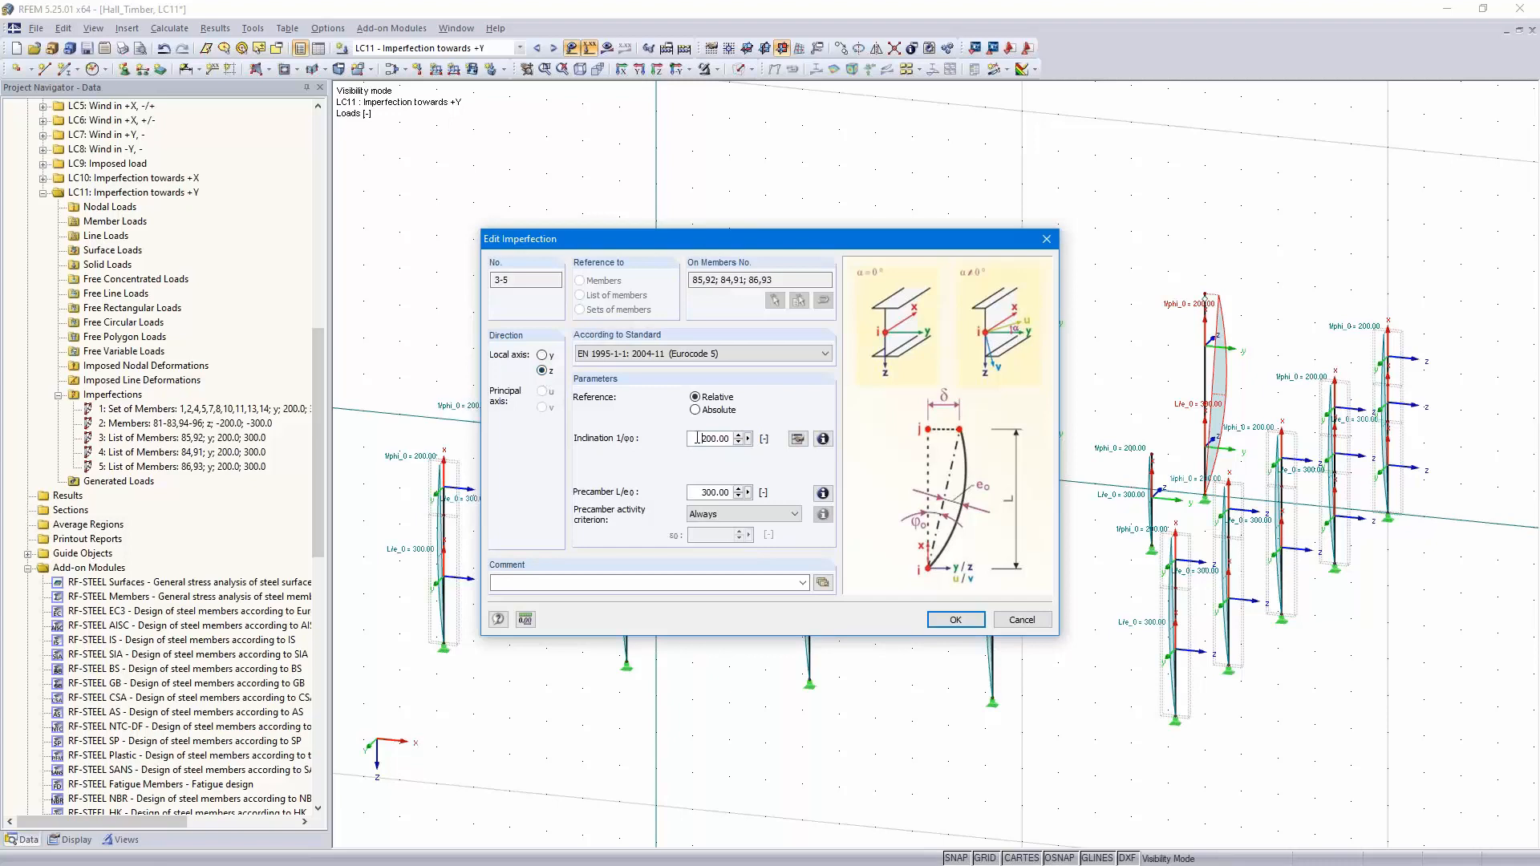
pyautogui.write('-')
pyautogui.click(953, 620)
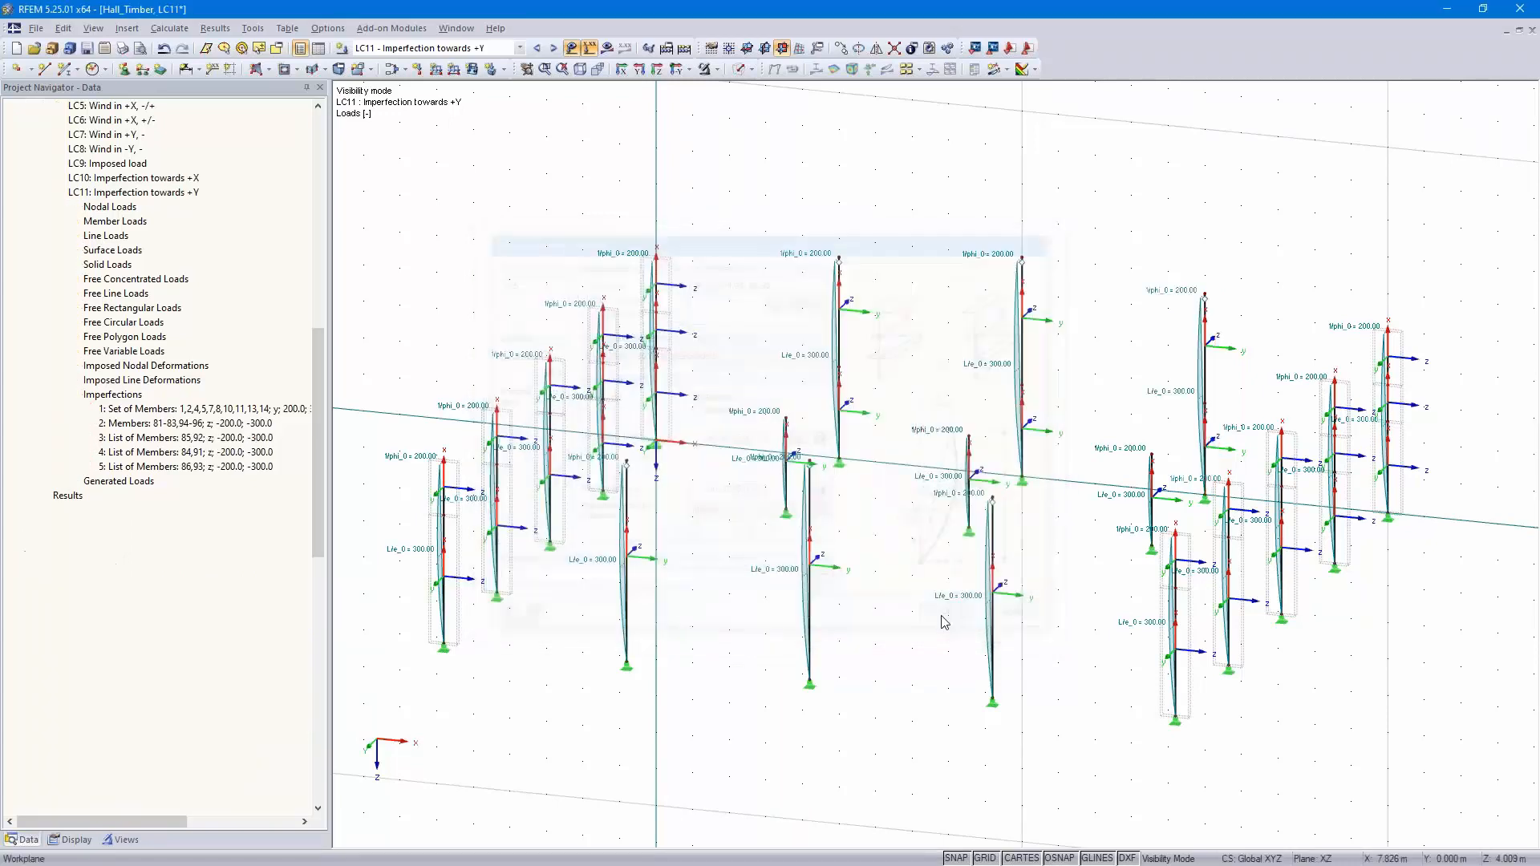
pyautogui.keyDown('ctrl'); pyautogui.moveTo(954, 626); pyautogui.dragTo(1358, 622, button='middle'); pyautogui.keyUp('ctrl')
# Copy load case LC11 to a new load case LC12 described as "Imperfection towards -Y"
pyautogui.click(393, 69)
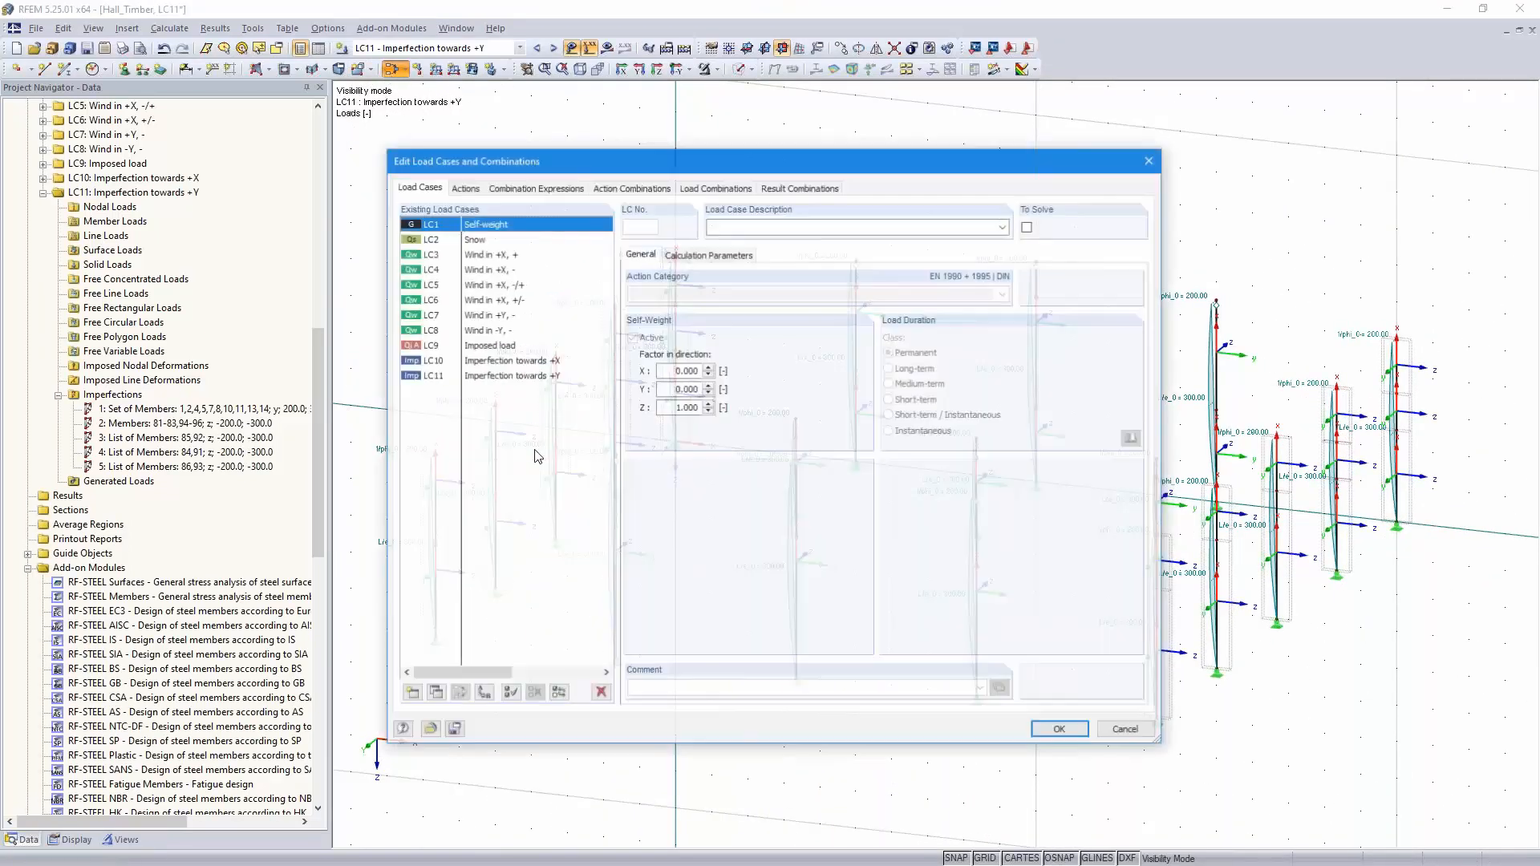
pyautogui.click(434, 694)
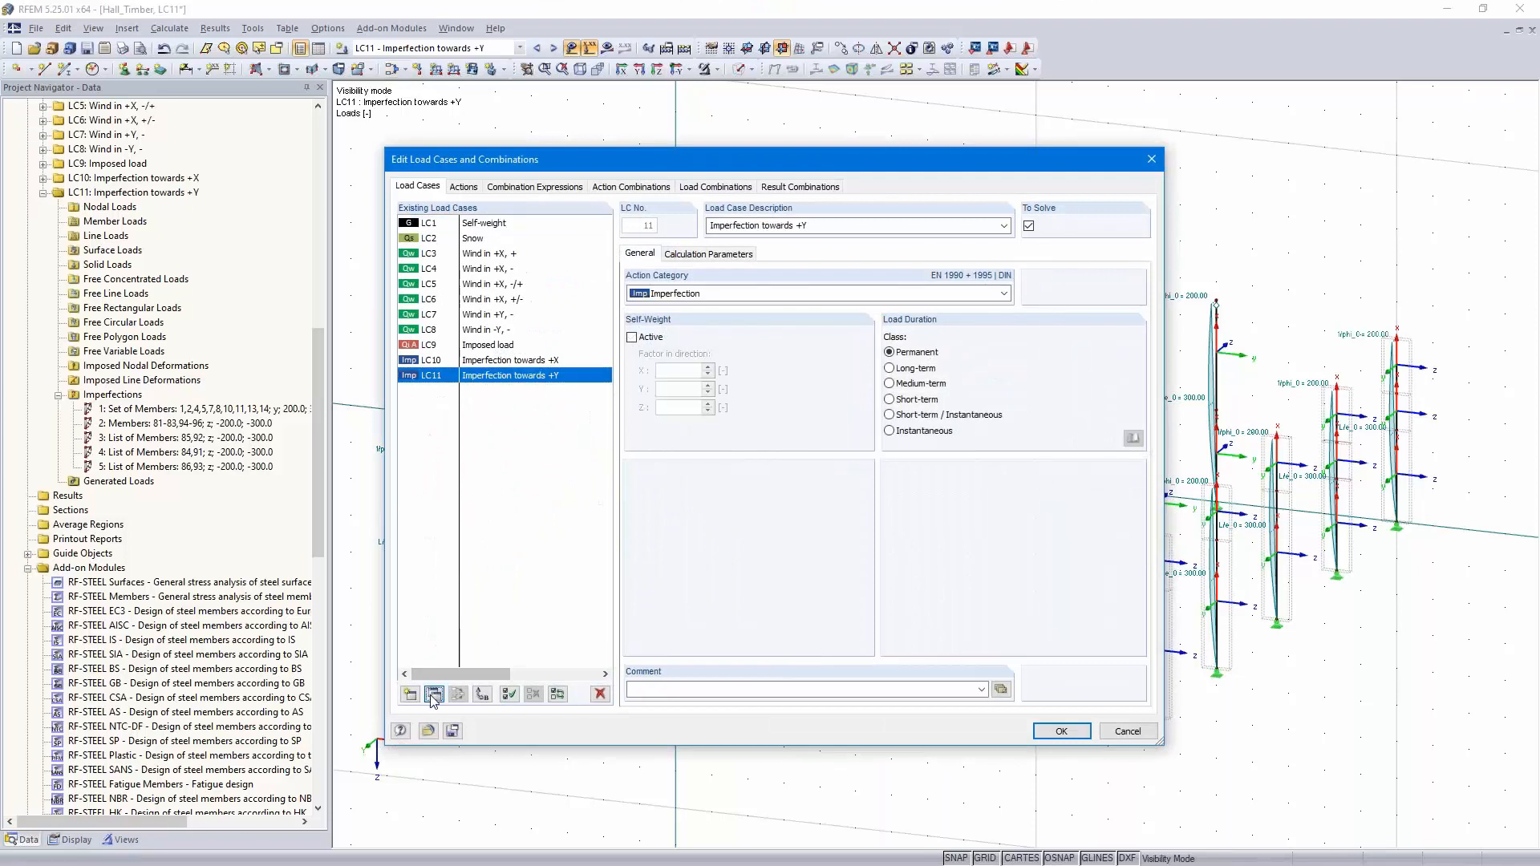
pyautogui.doubleClick(802, 226)
pyautogui.write('-Y')
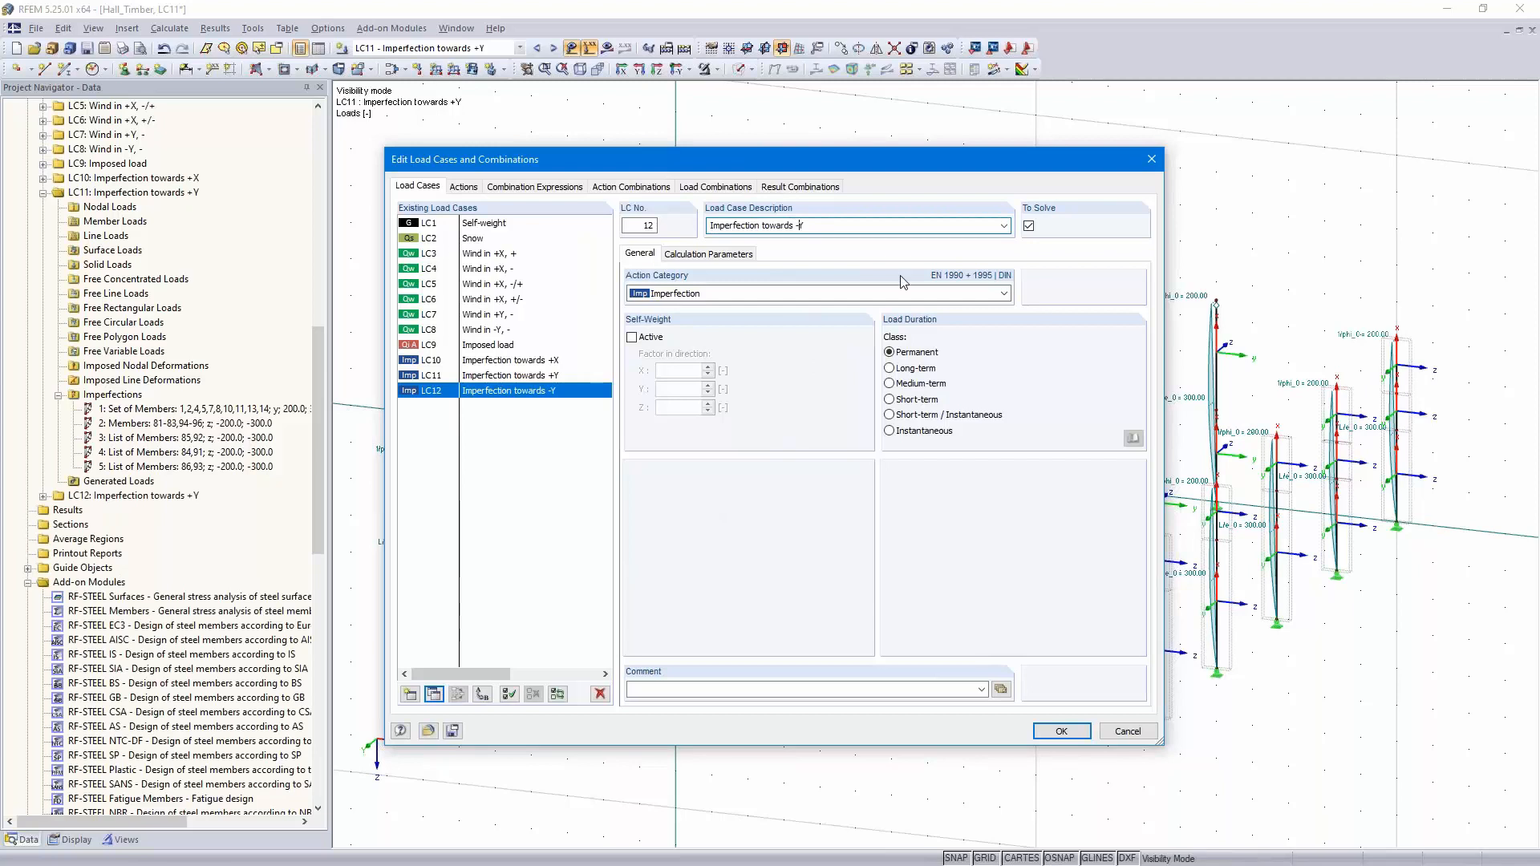
pyautogui.click(1068, 731)
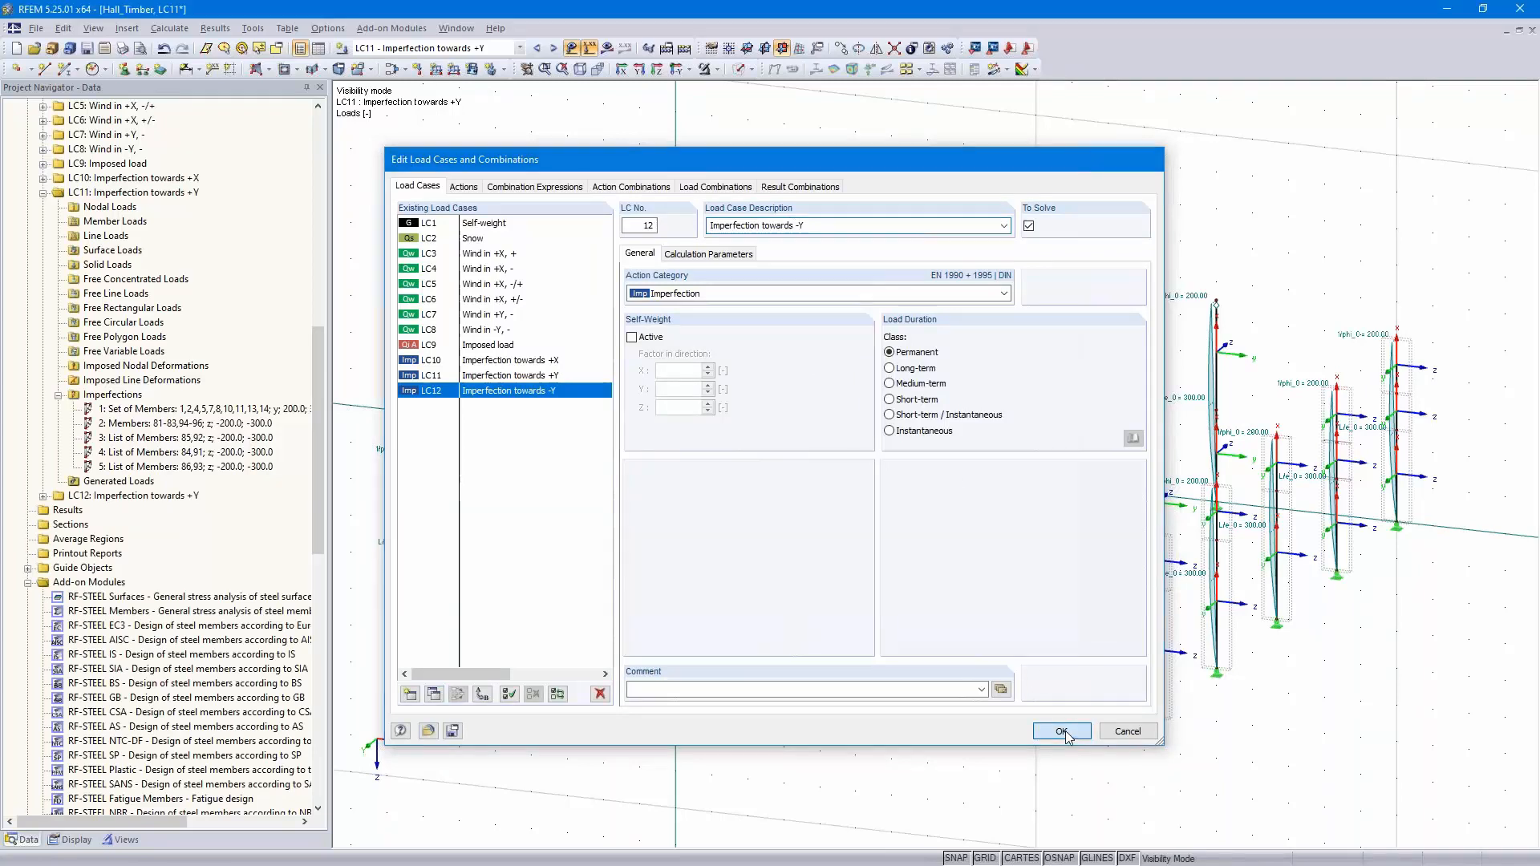
# Set the LC12 imperfection on sets of members 1,2,4,5,7,8,10,11,13,14 to inclination -200 and precamber -300
pyautogui.click(43, 496)
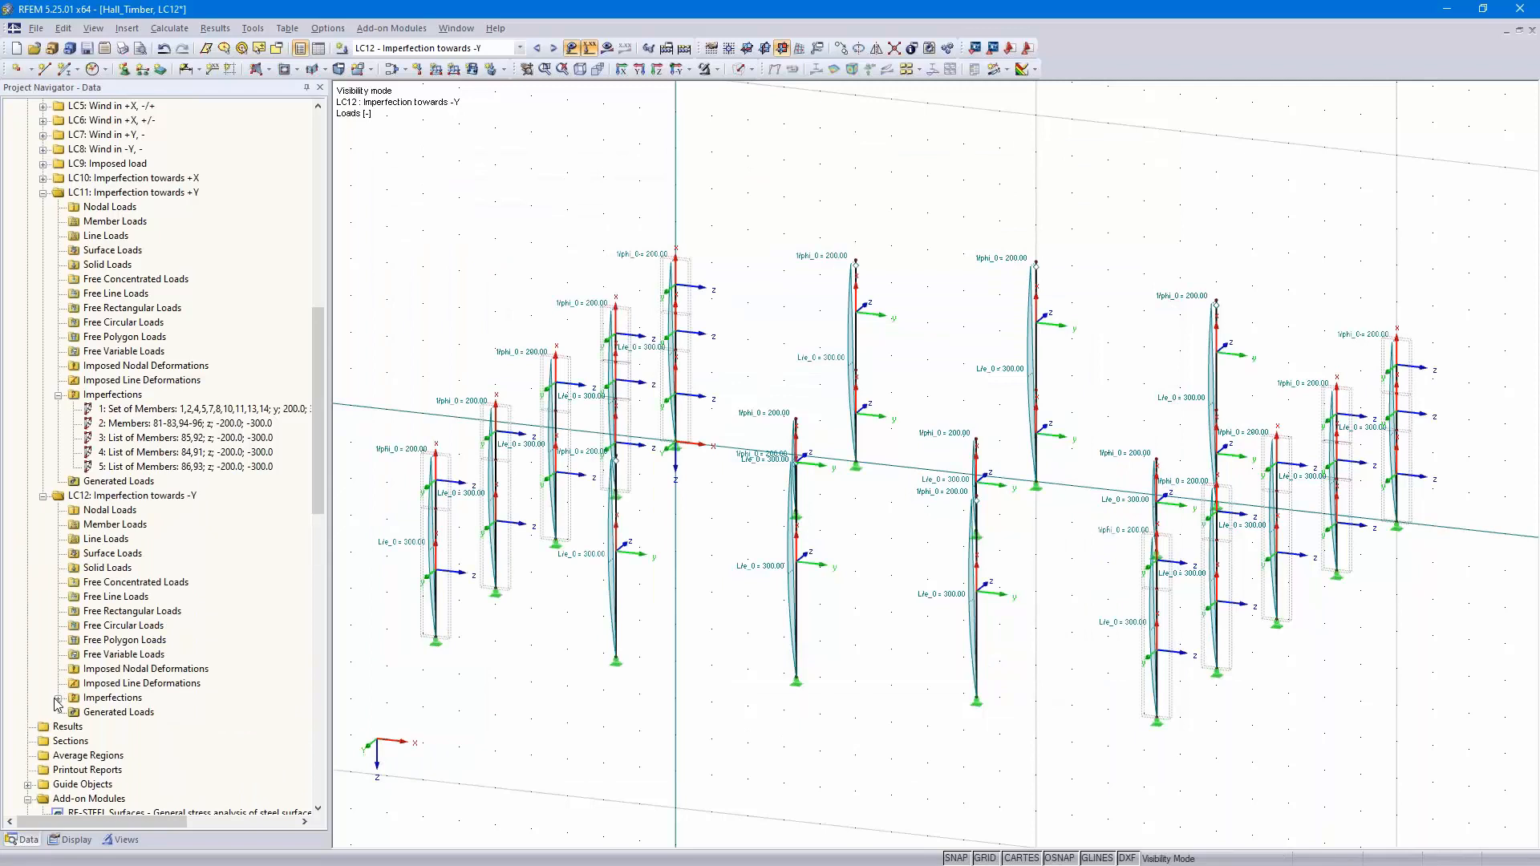
pyautogui.scroll(-3, 131, 644)
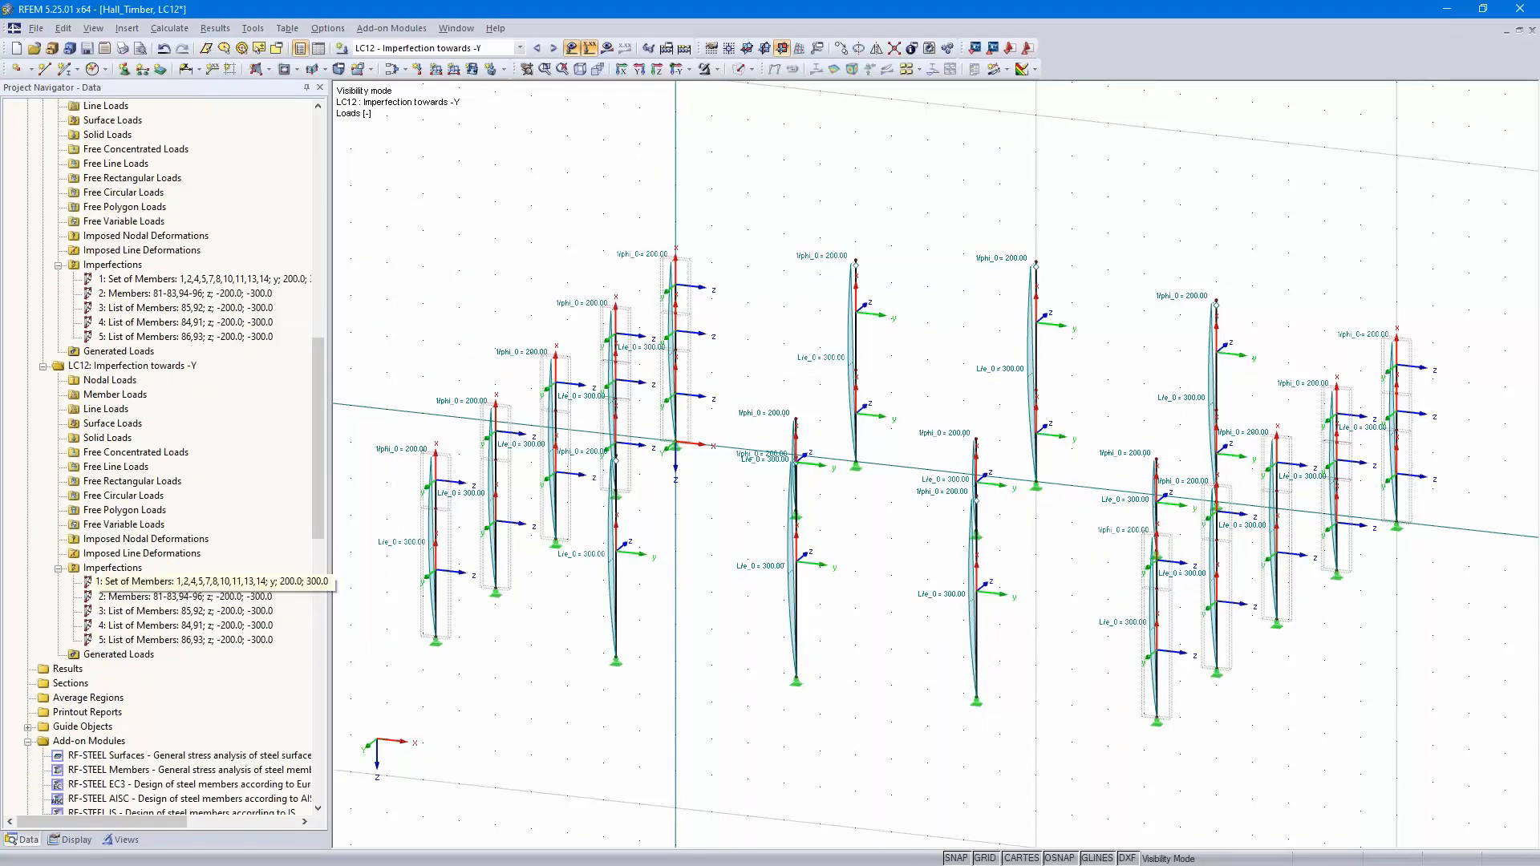
pyautogui.doubleClick(209, 584)
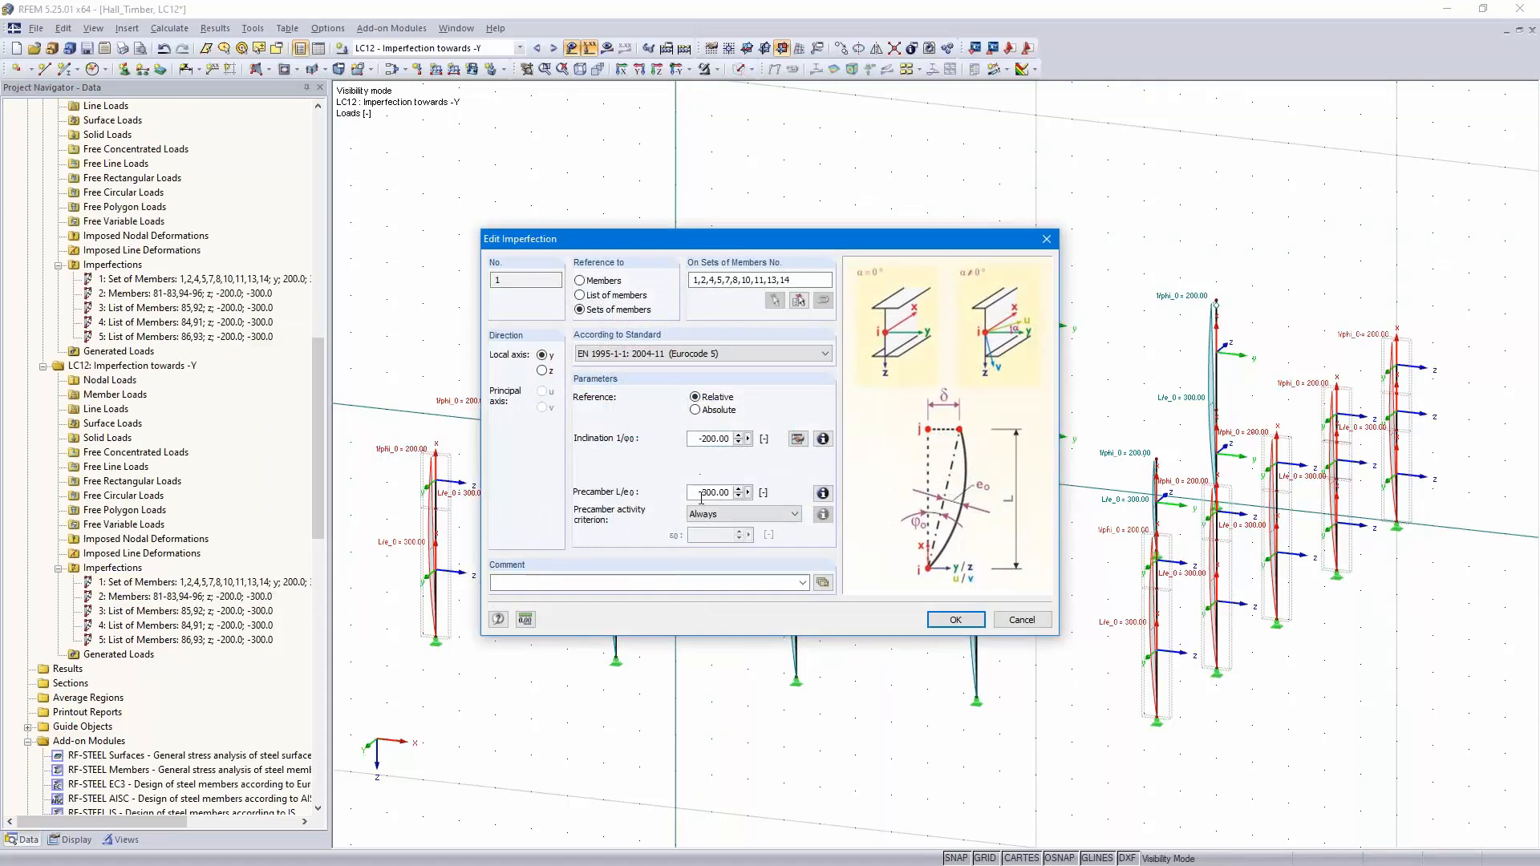
pyautogui.click(956, 619)
# Set the LC12 imperfection on members 81-83,94-96 to inclination 200 and precamber 300
pyautogui.click(226, 597)
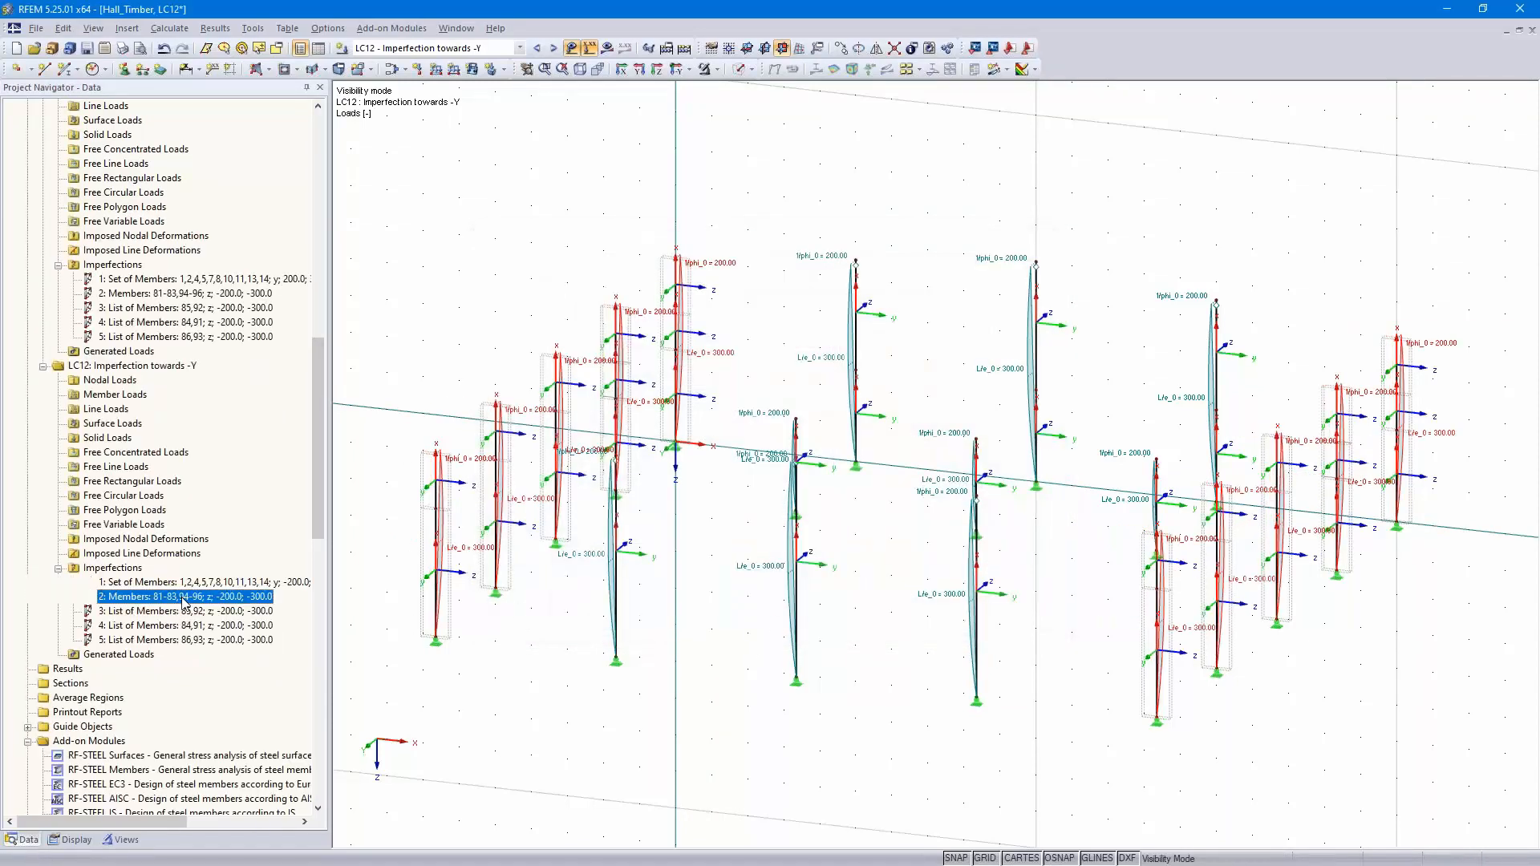
pyautogui.doubleClick(226, 598)
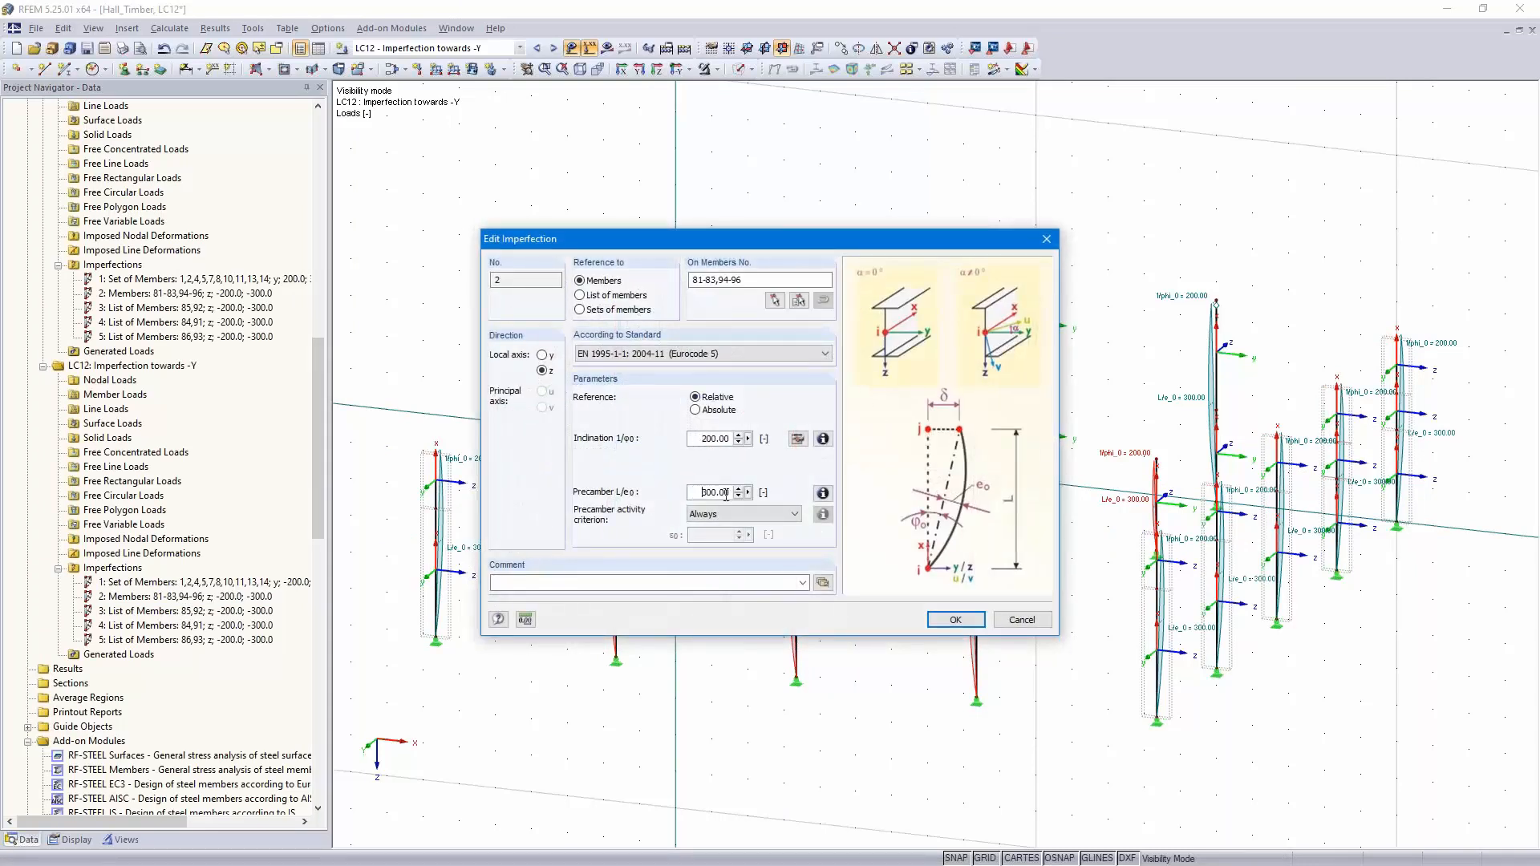
pyautogui.click(974, 619)
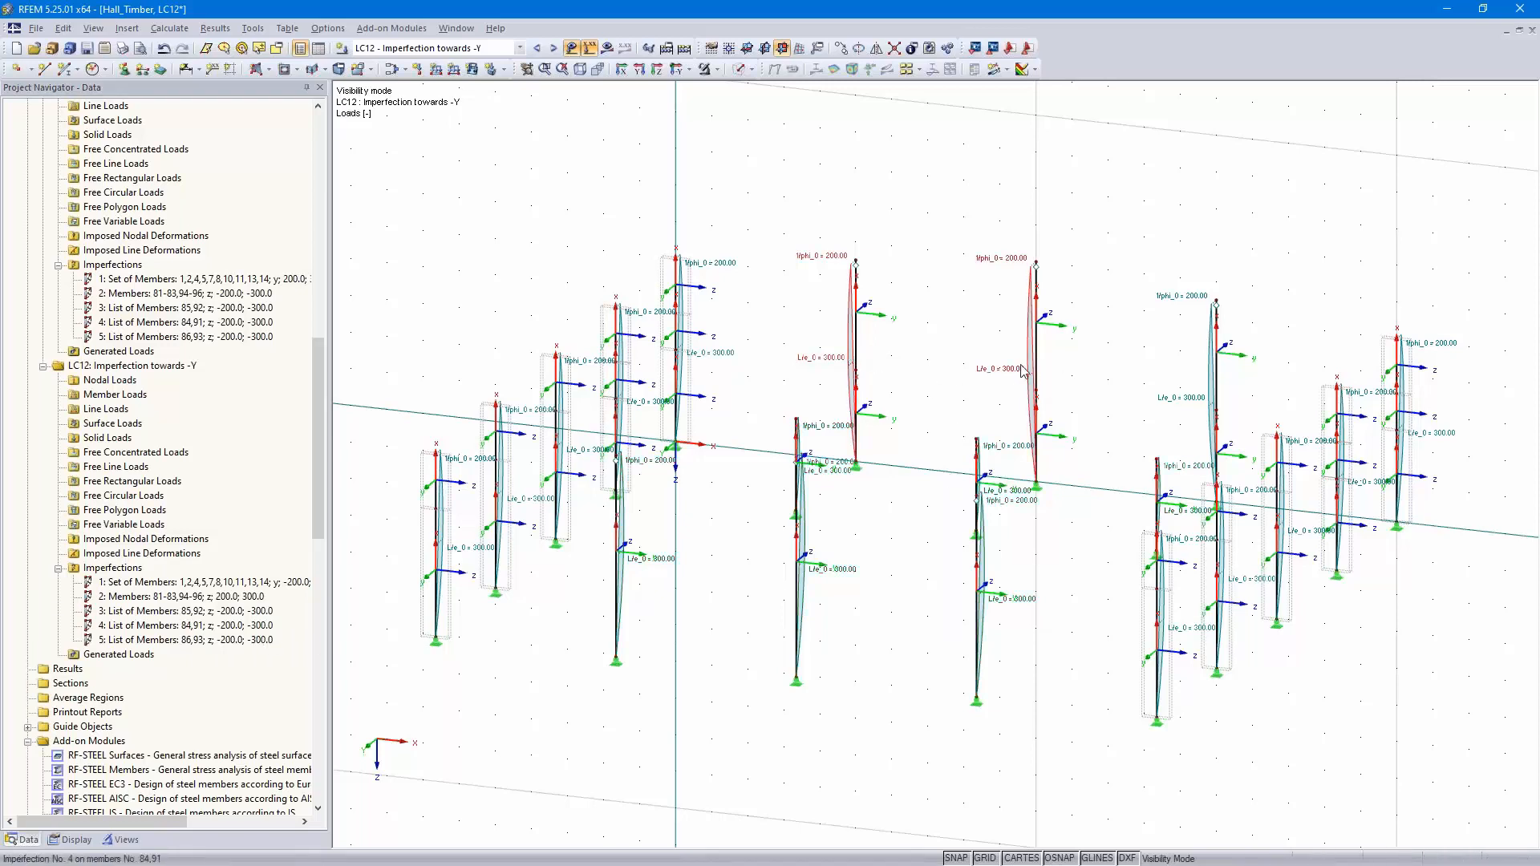
# Set LC12 imperfections 3-5 on members 85,92; 84,91; 86,93 to inclination 200 and precamber 300, and switch to LC11 for comparison
pyautogui.doubleClick(1213, 385)
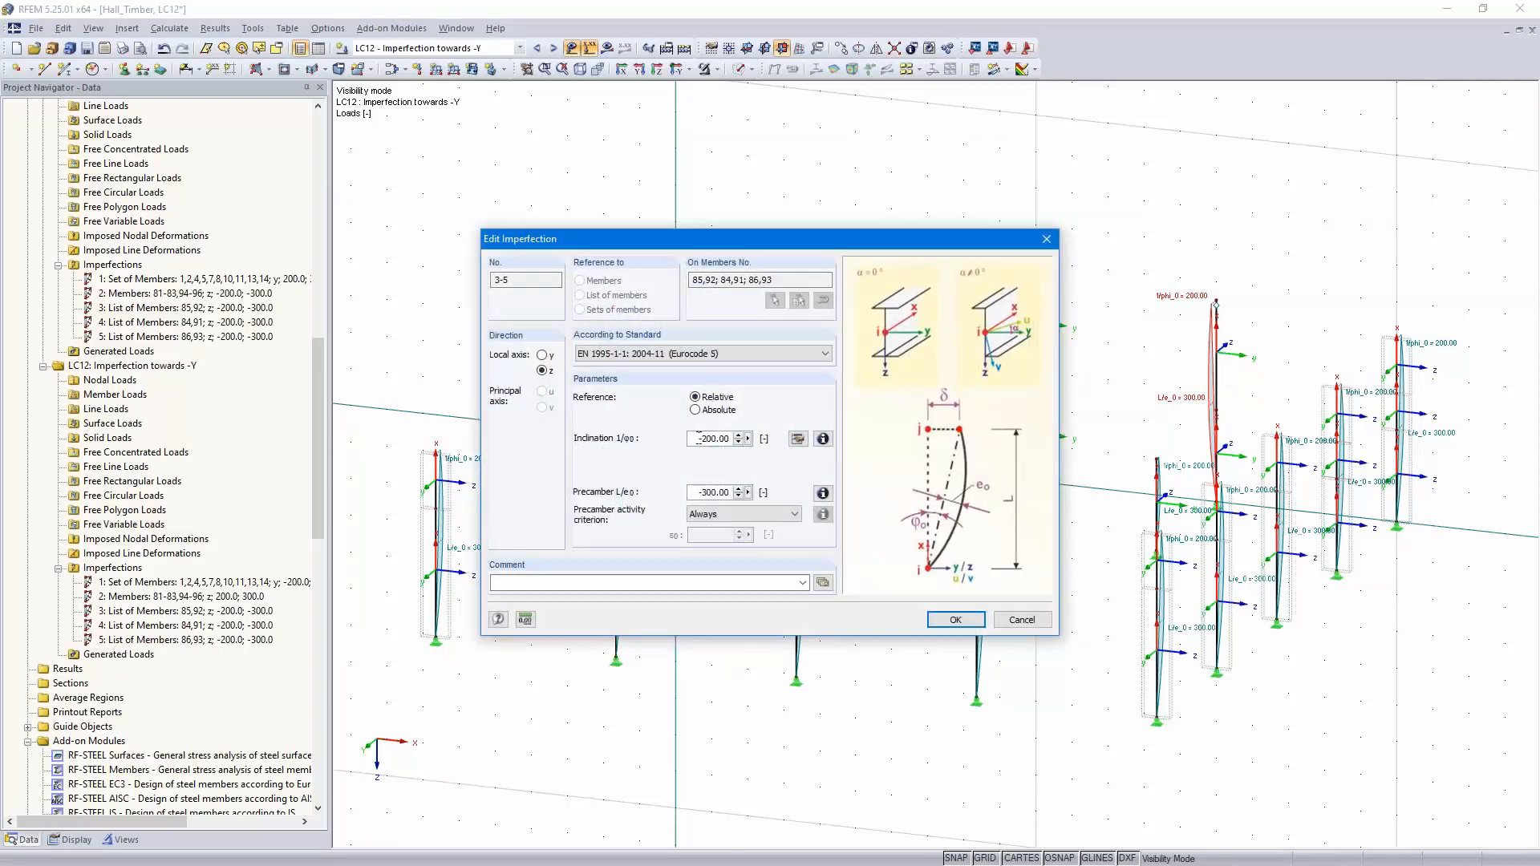
pyautogui.press('Delete')
pyautogui.click(956, 619)
pyautogui.keyDown('ctrl'); pyautogui.moveTo(1083, 568); pyautogui.dragTo(921, 602, button='middle'); pyautogui.keyUp('ctrl')
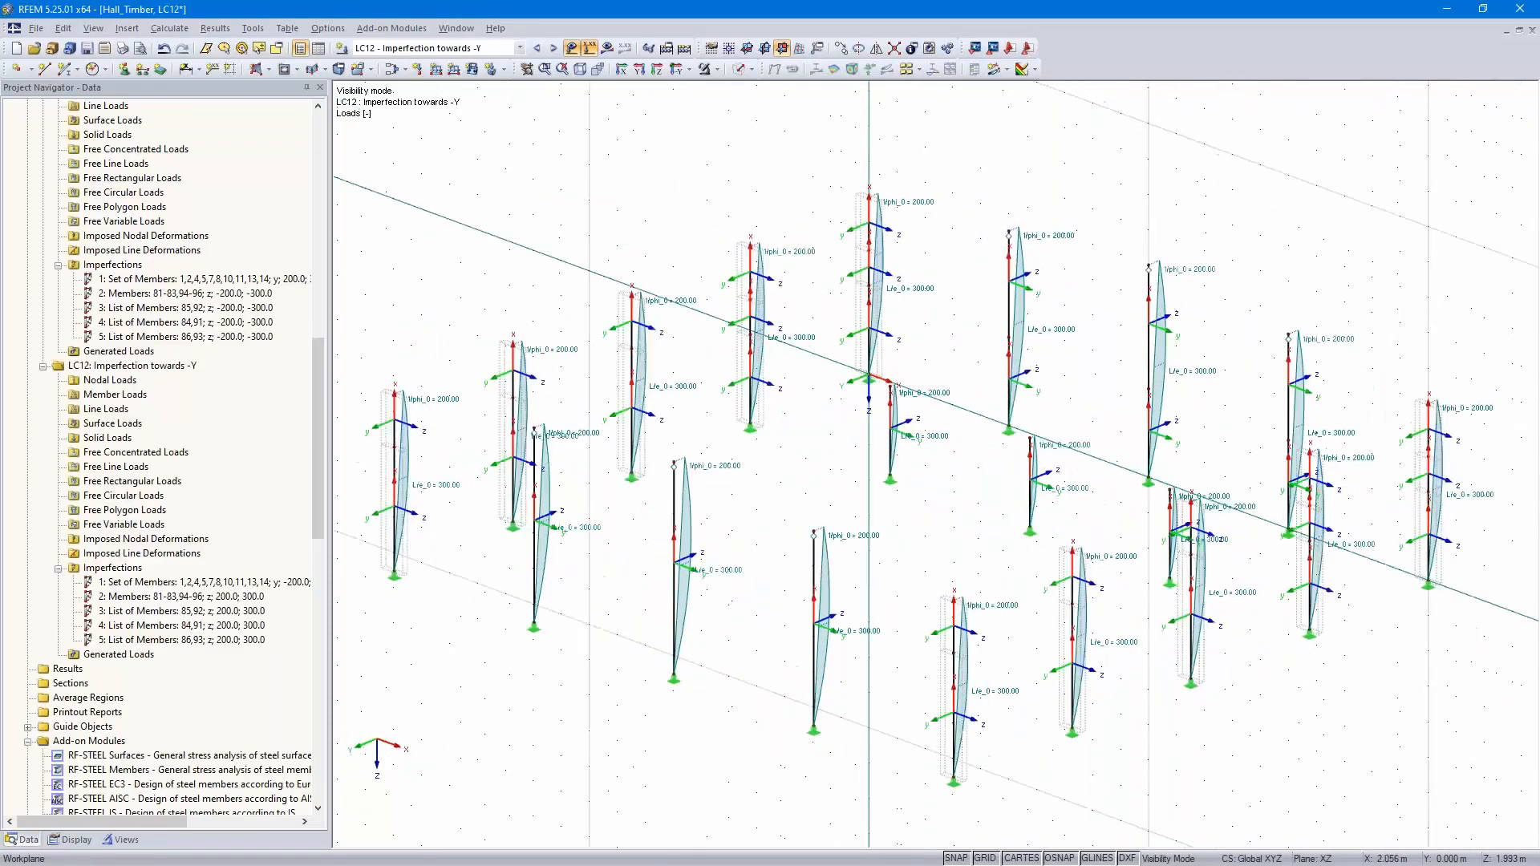
pyautogui.click(537, 48)
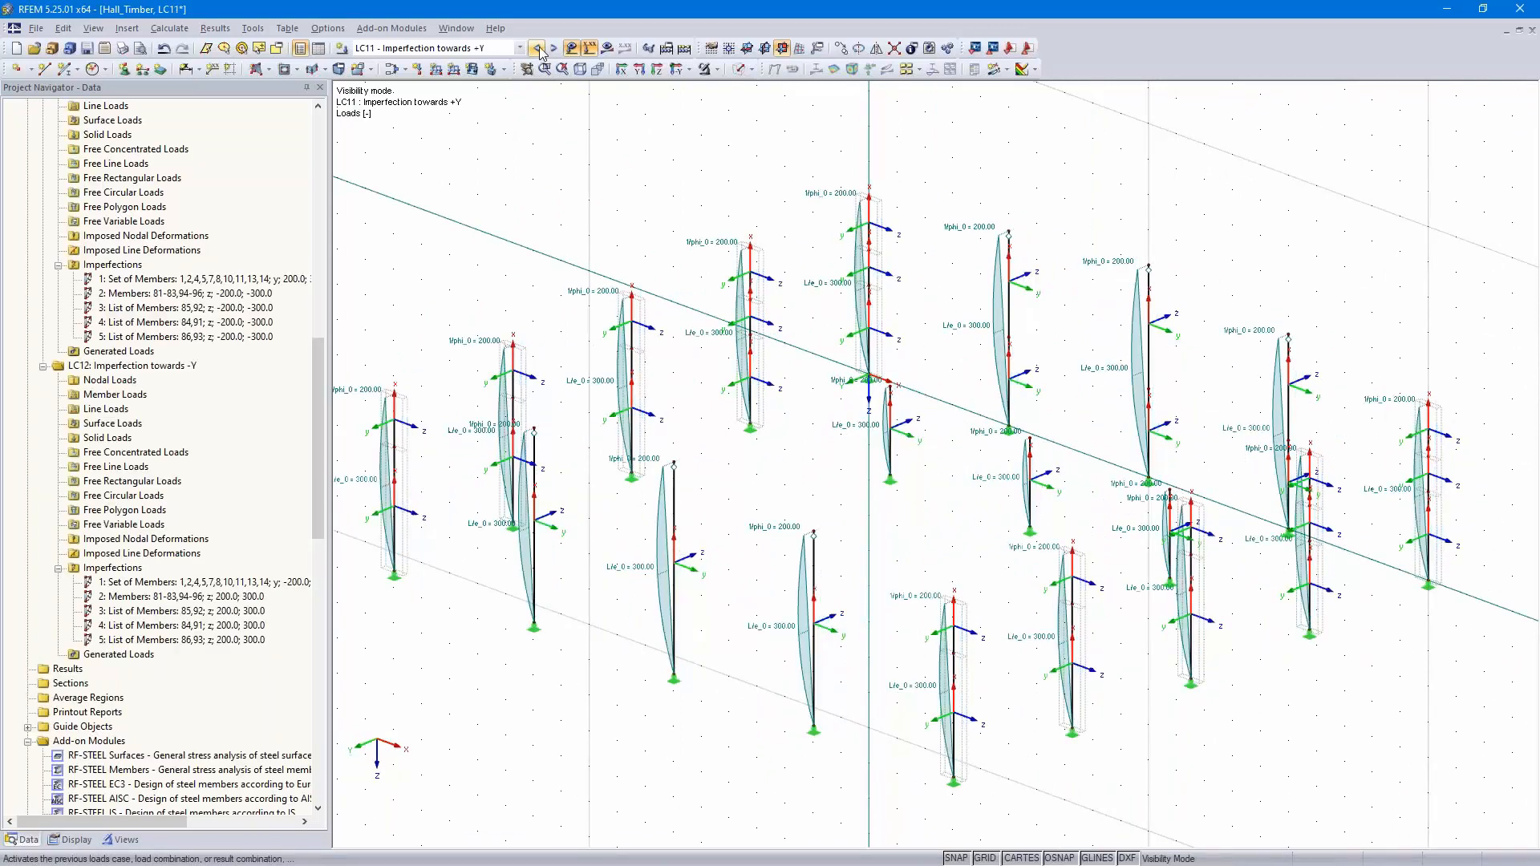
# Cancel the visibility mode to show the whole hall, and hide the member axis systems x,y,z
pyautogui.click(716, 70)
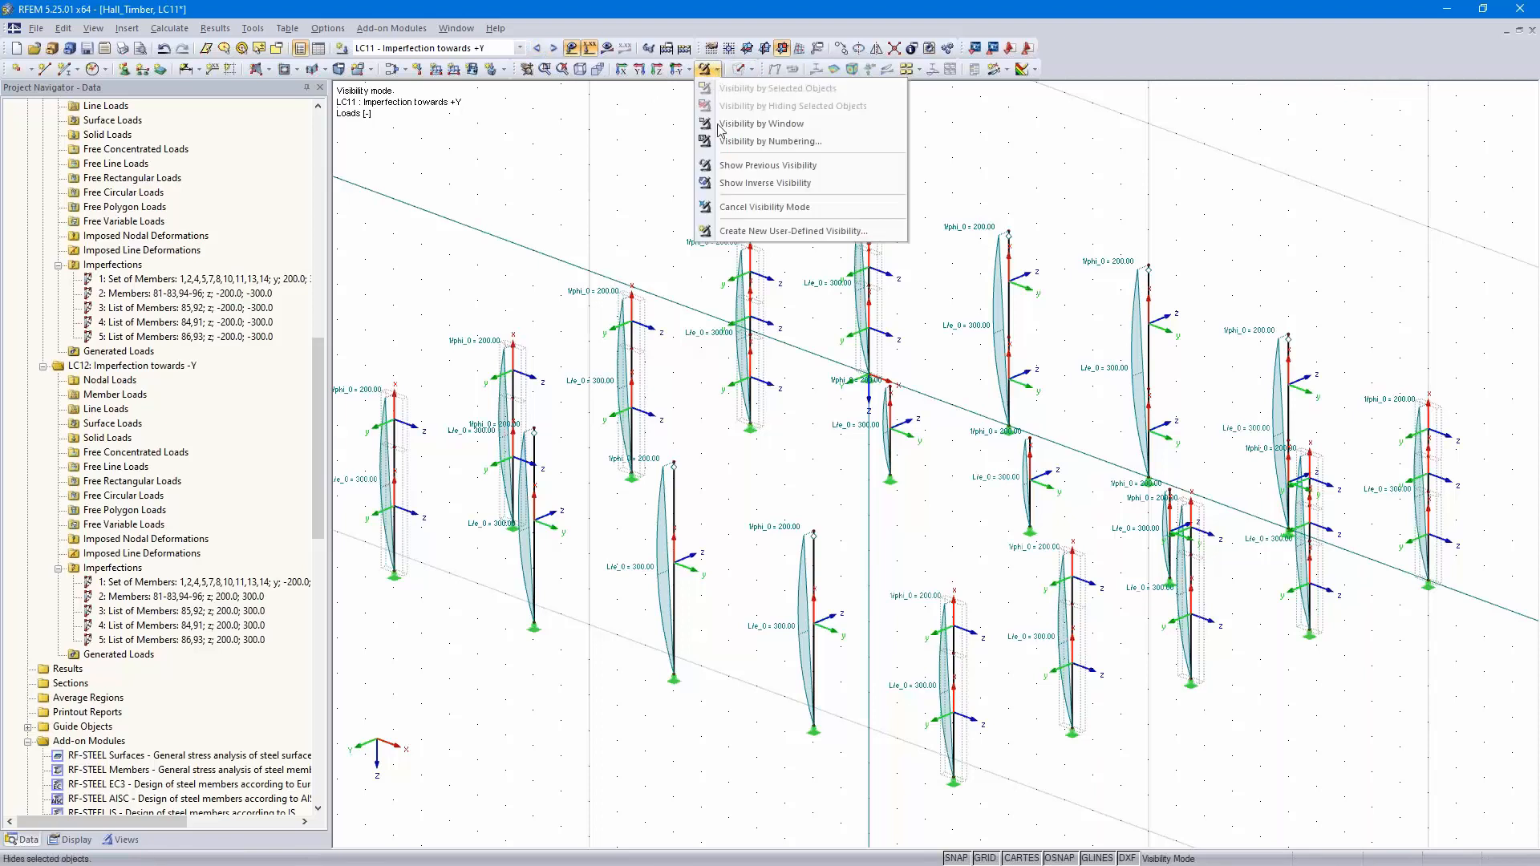
pyautogui.click(745, 186)
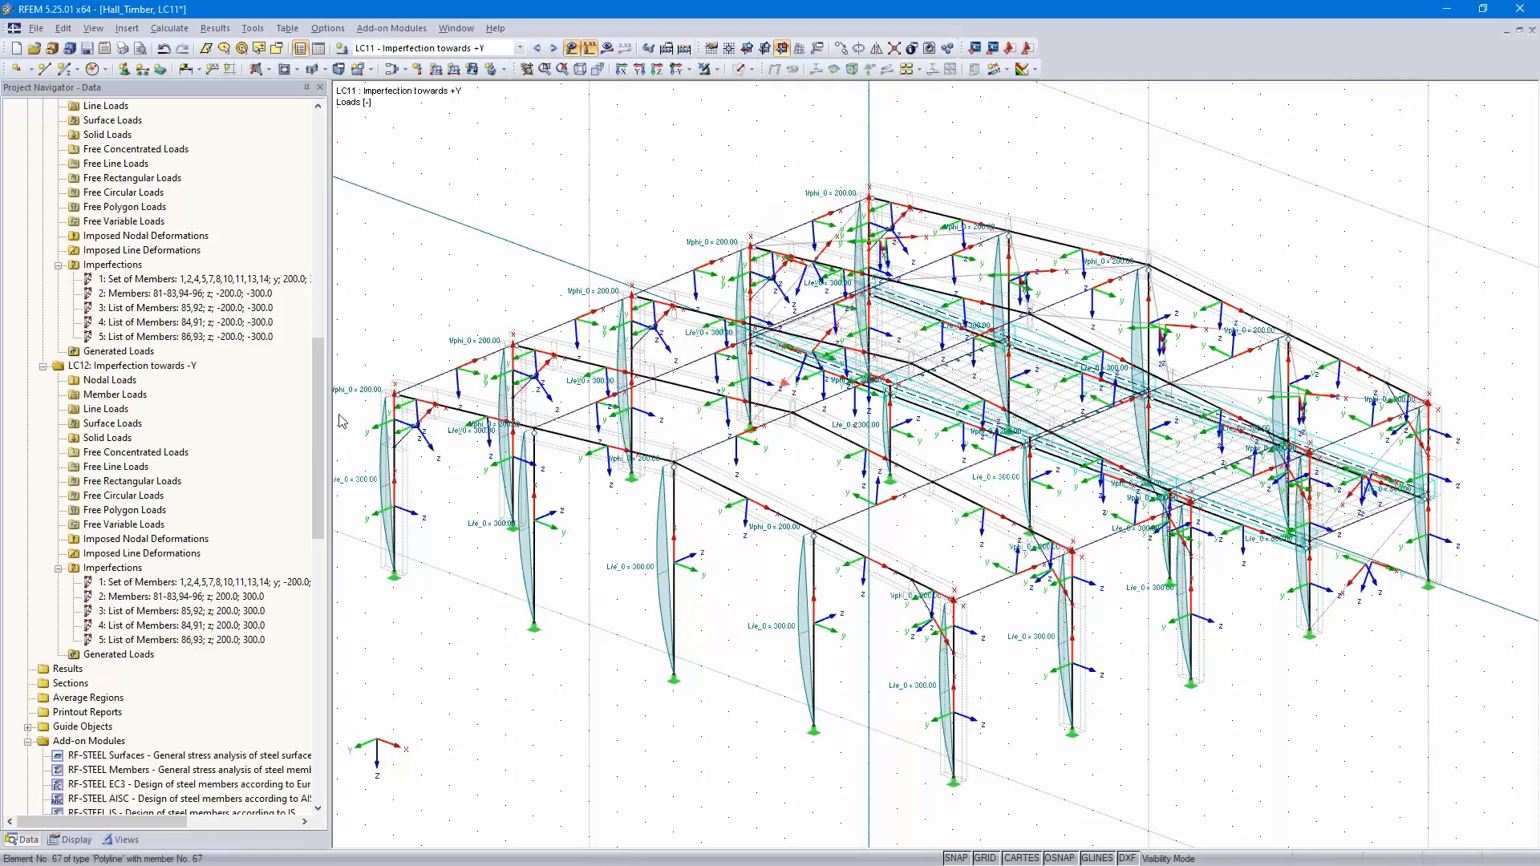
pyautogui.click(71, 840)
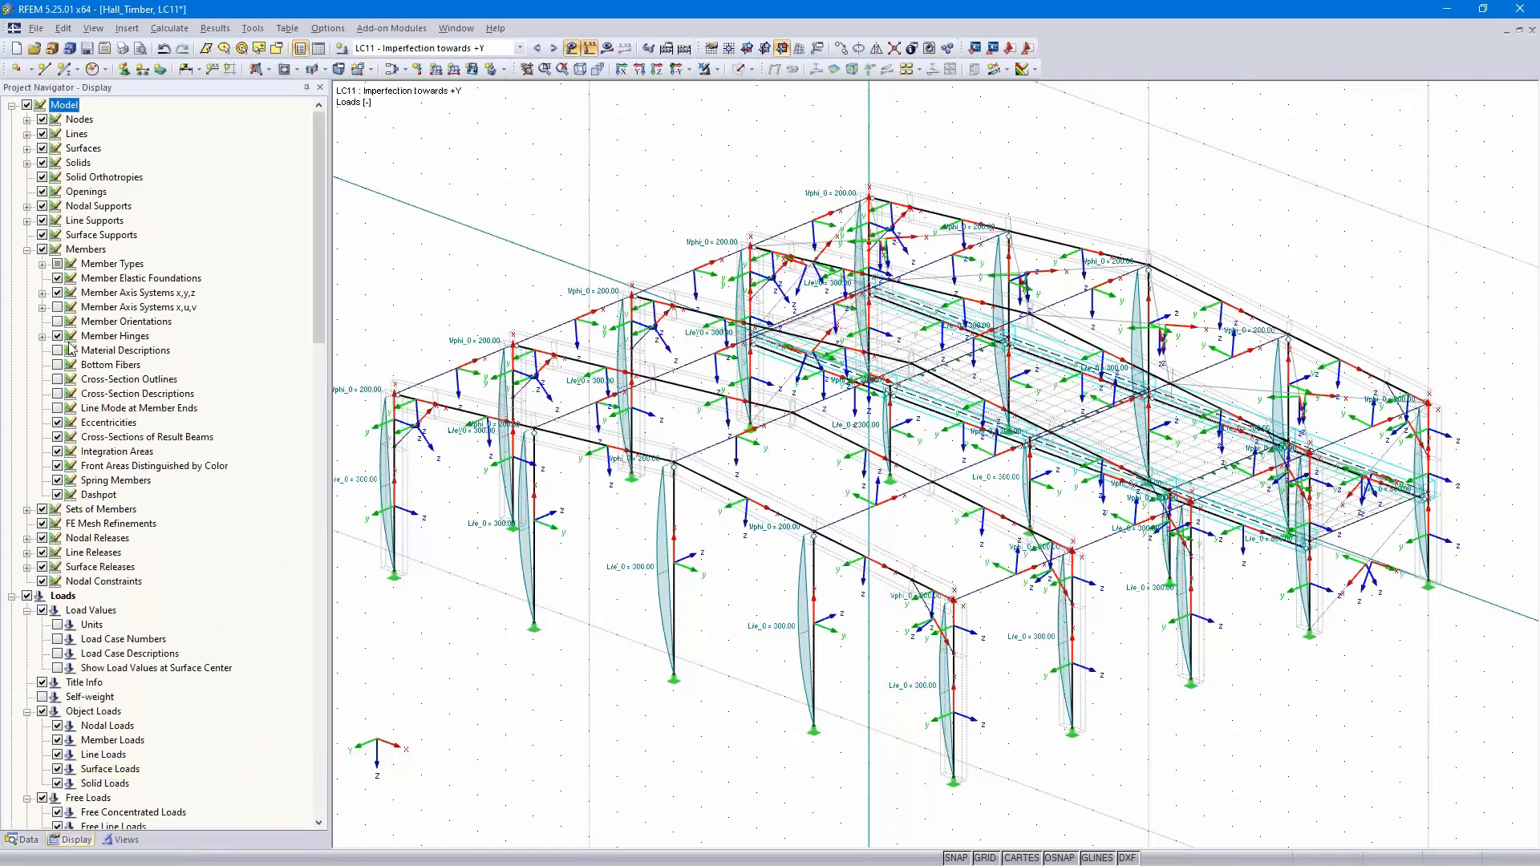
pyautogui.click(57, 293)
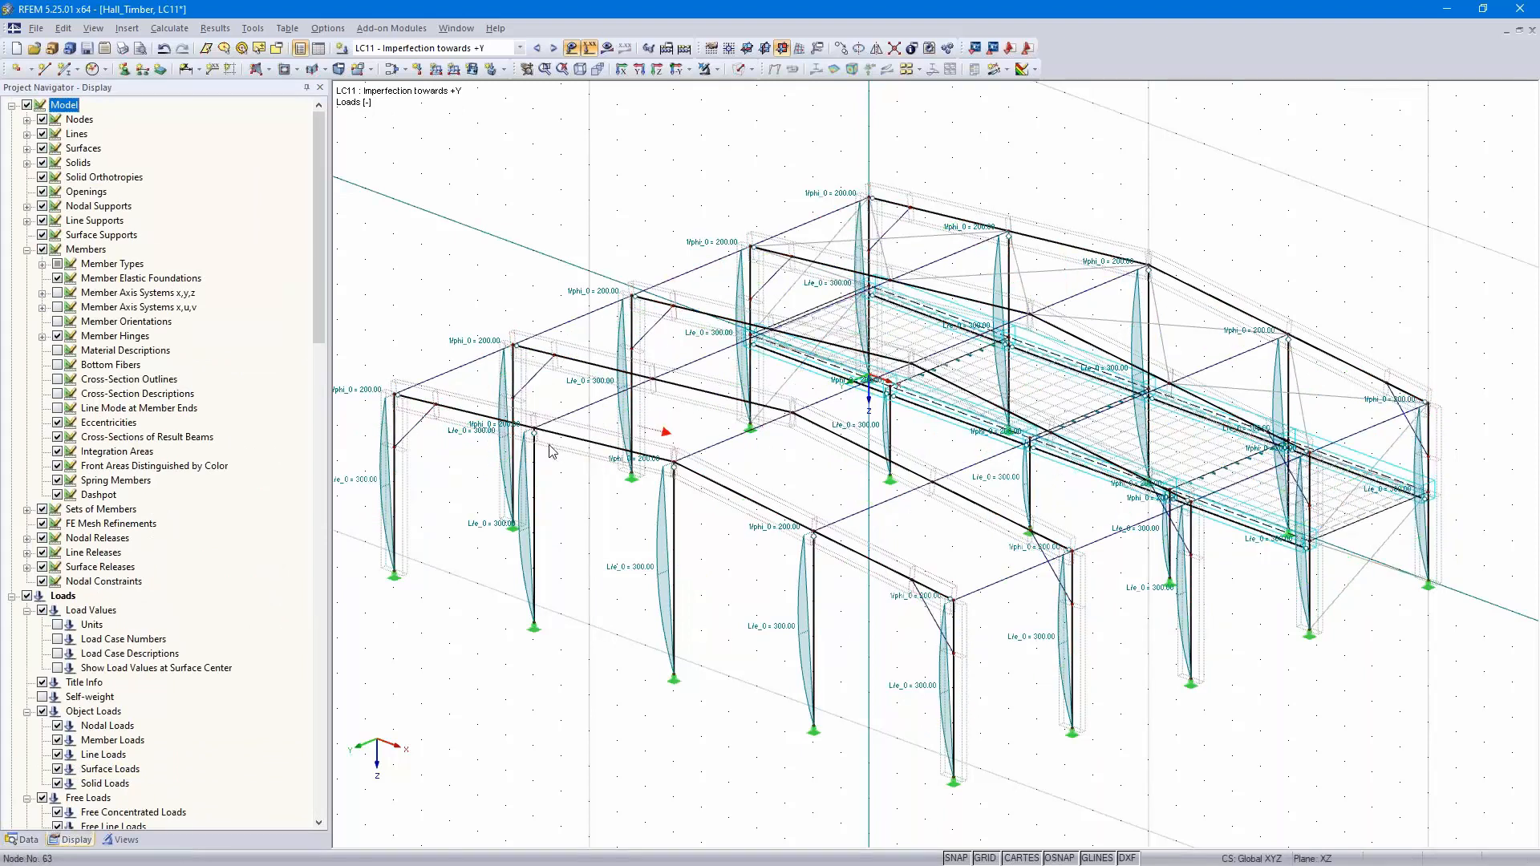
pyautogui.keyDown('ctrl'); pyautogui.moveTo(625, 655); pyautogui.dragTo(772, 612, button='middle'); pyautogui.keyUp('ctrl')
pyautogui.scroll(1, 690, 636)
pyautogui.scroll(-2, 722, 624)
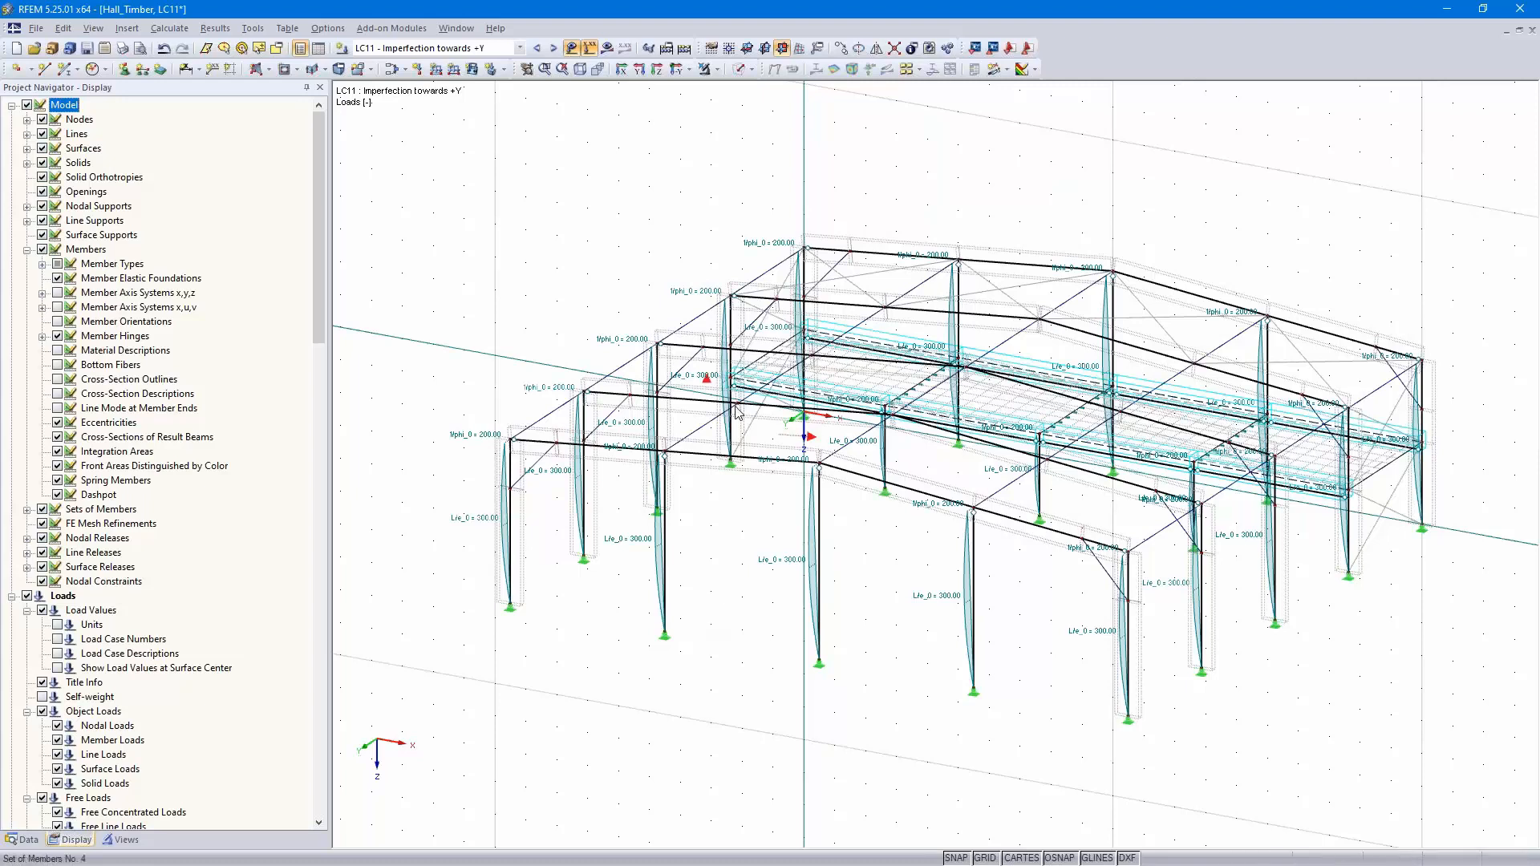
# Review the permanent, snow, wind and imposed actions with their categories and assigned load cases
pyautogui.click(392, 71)
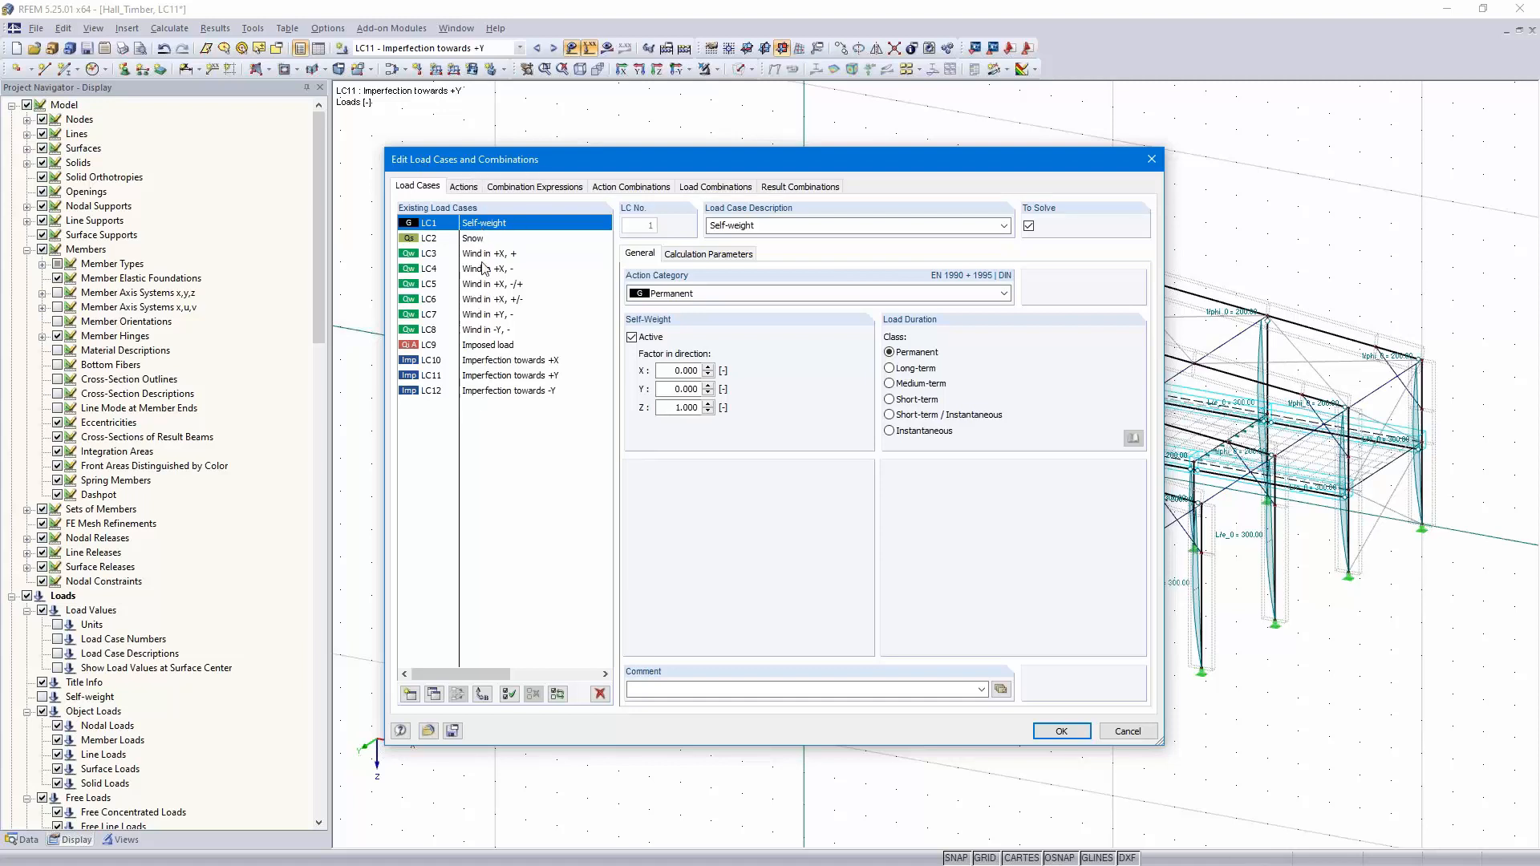
pyautogui.click(463, 187)
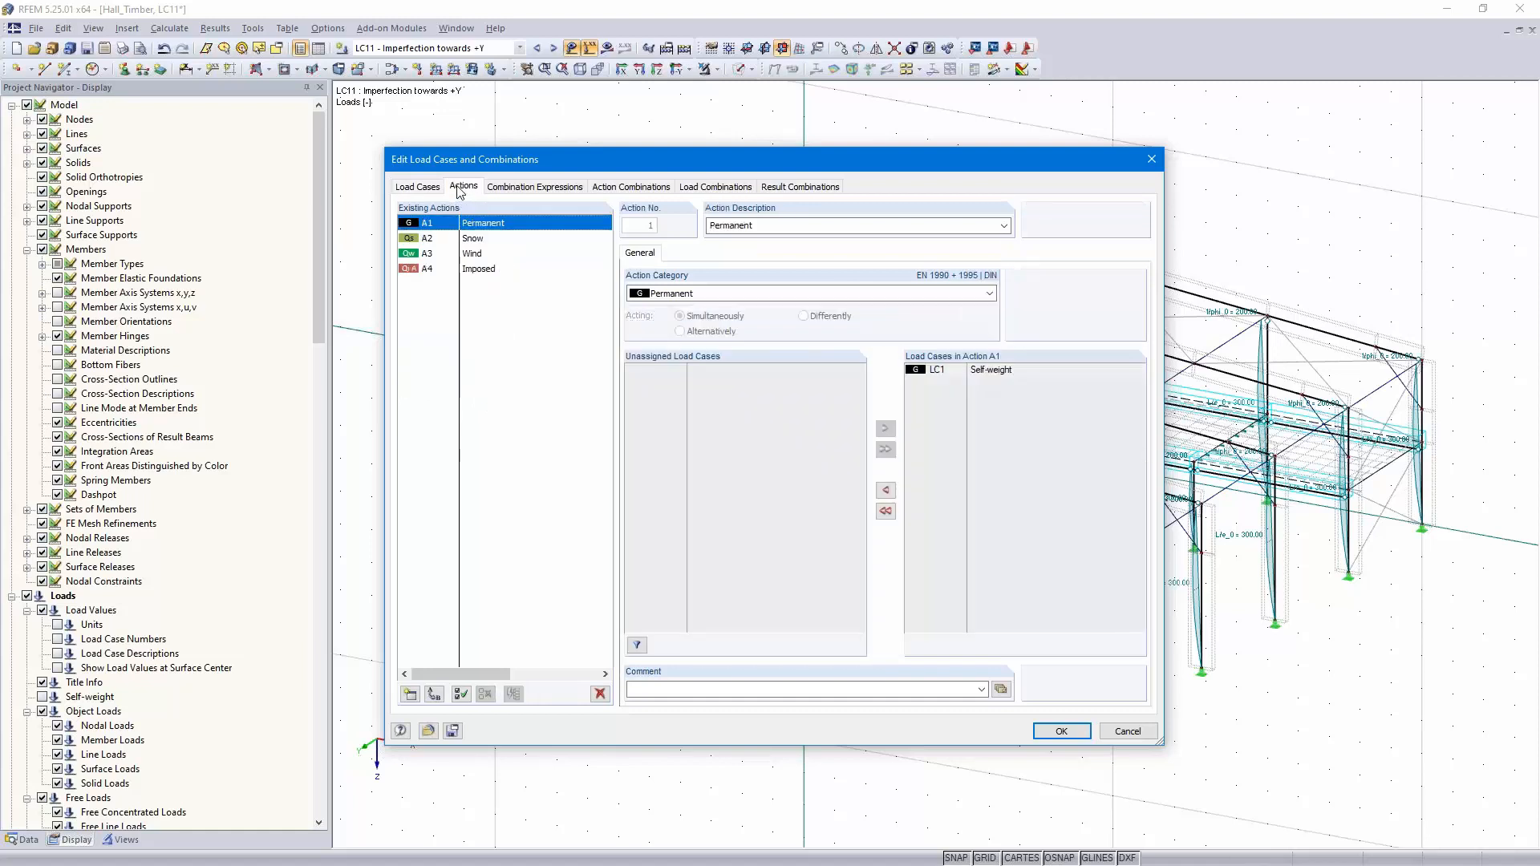
pyautogui.click(477, 240)
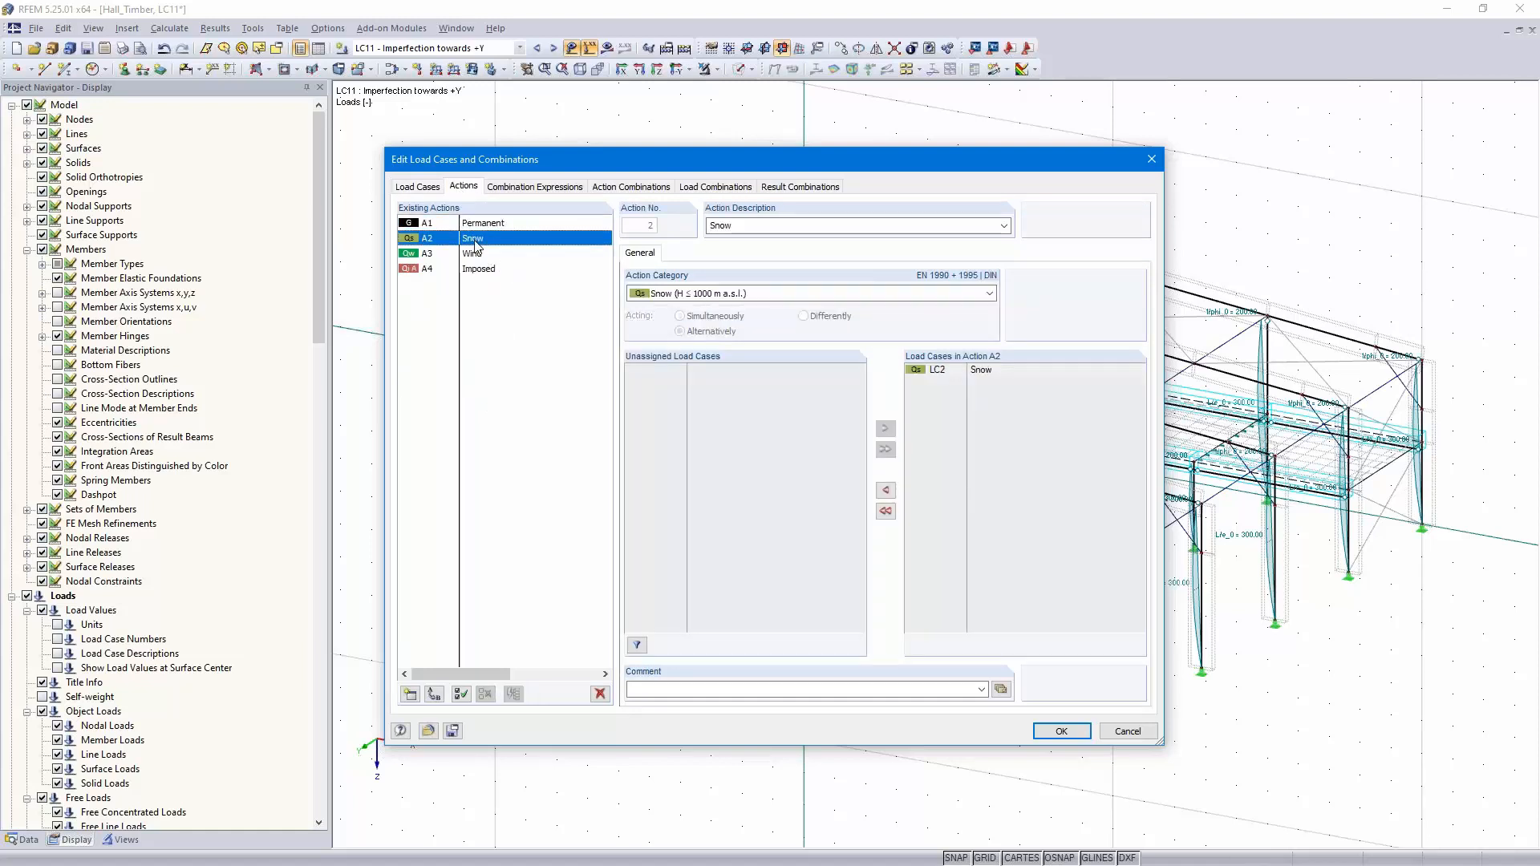
pyautogui.click(478, 255)
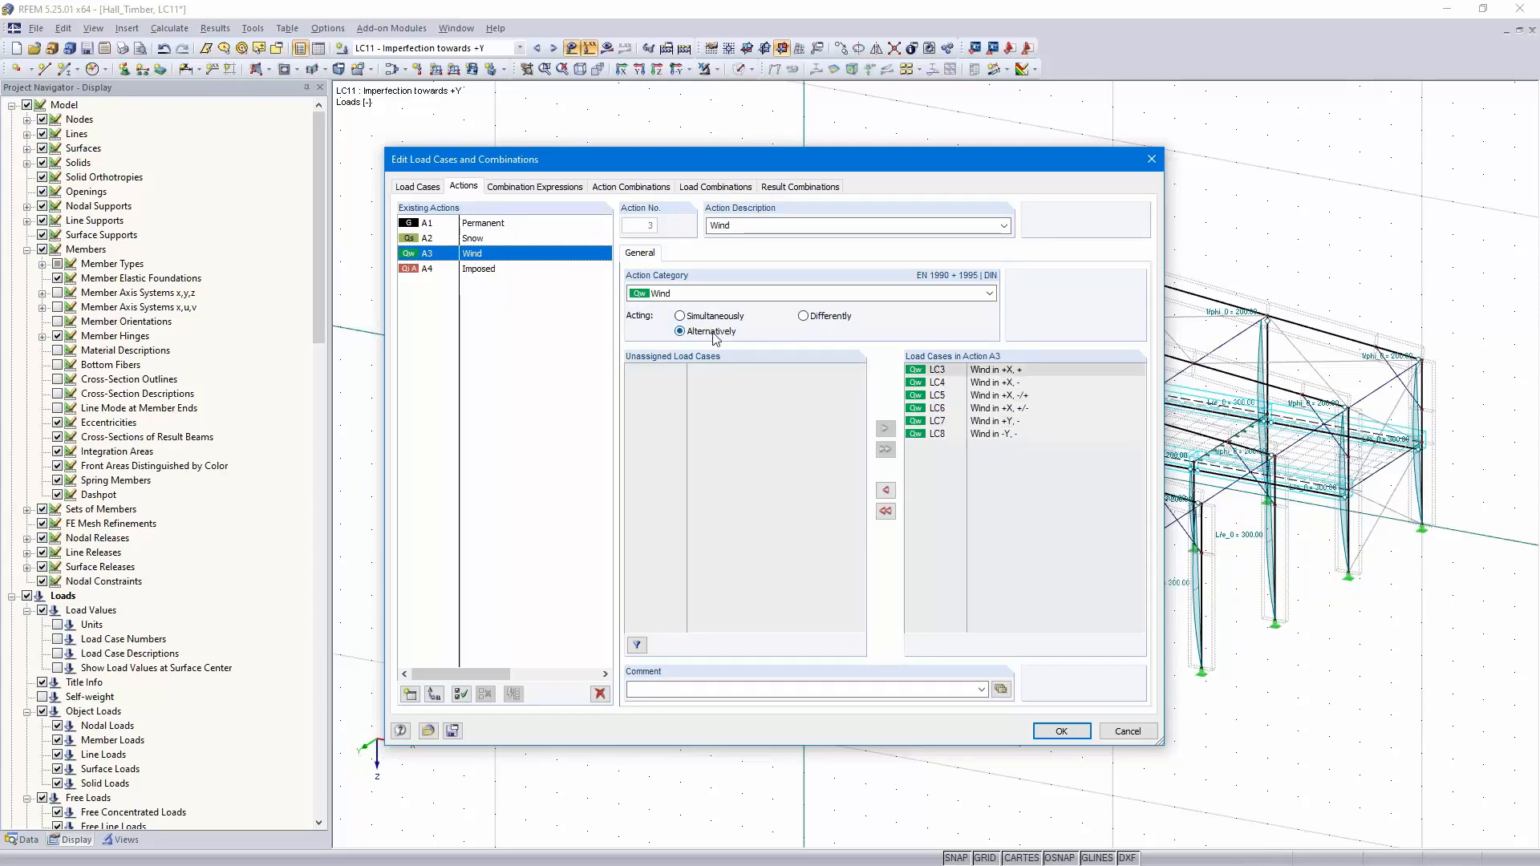
pyautogui.click(480, 270)
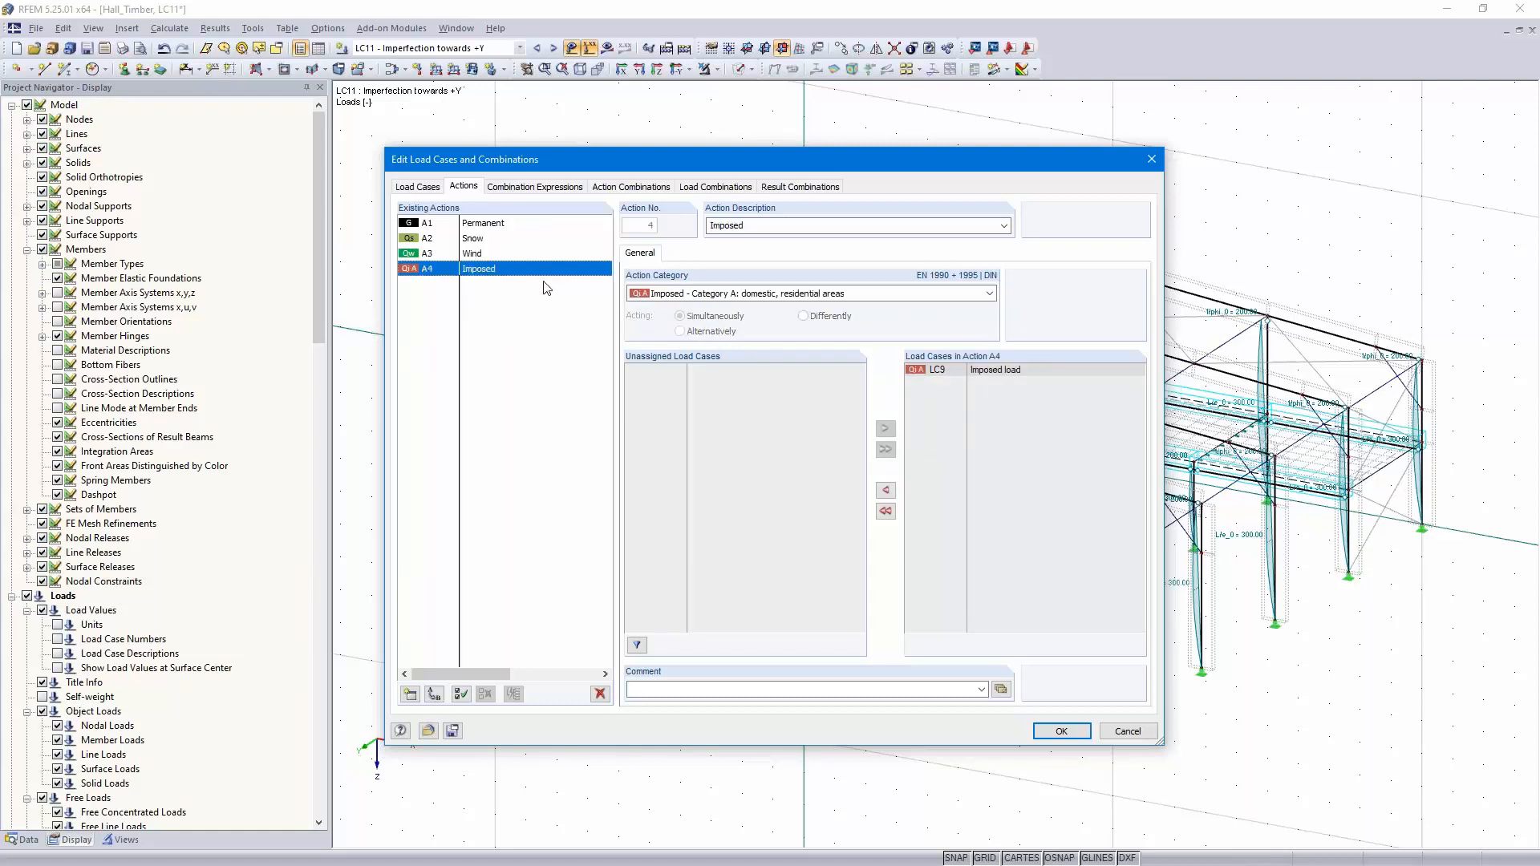
# Consider imperfection load cases in ULS combination expression CE1 and make them subject to specific load cases
pyautogui.click(528, 189)
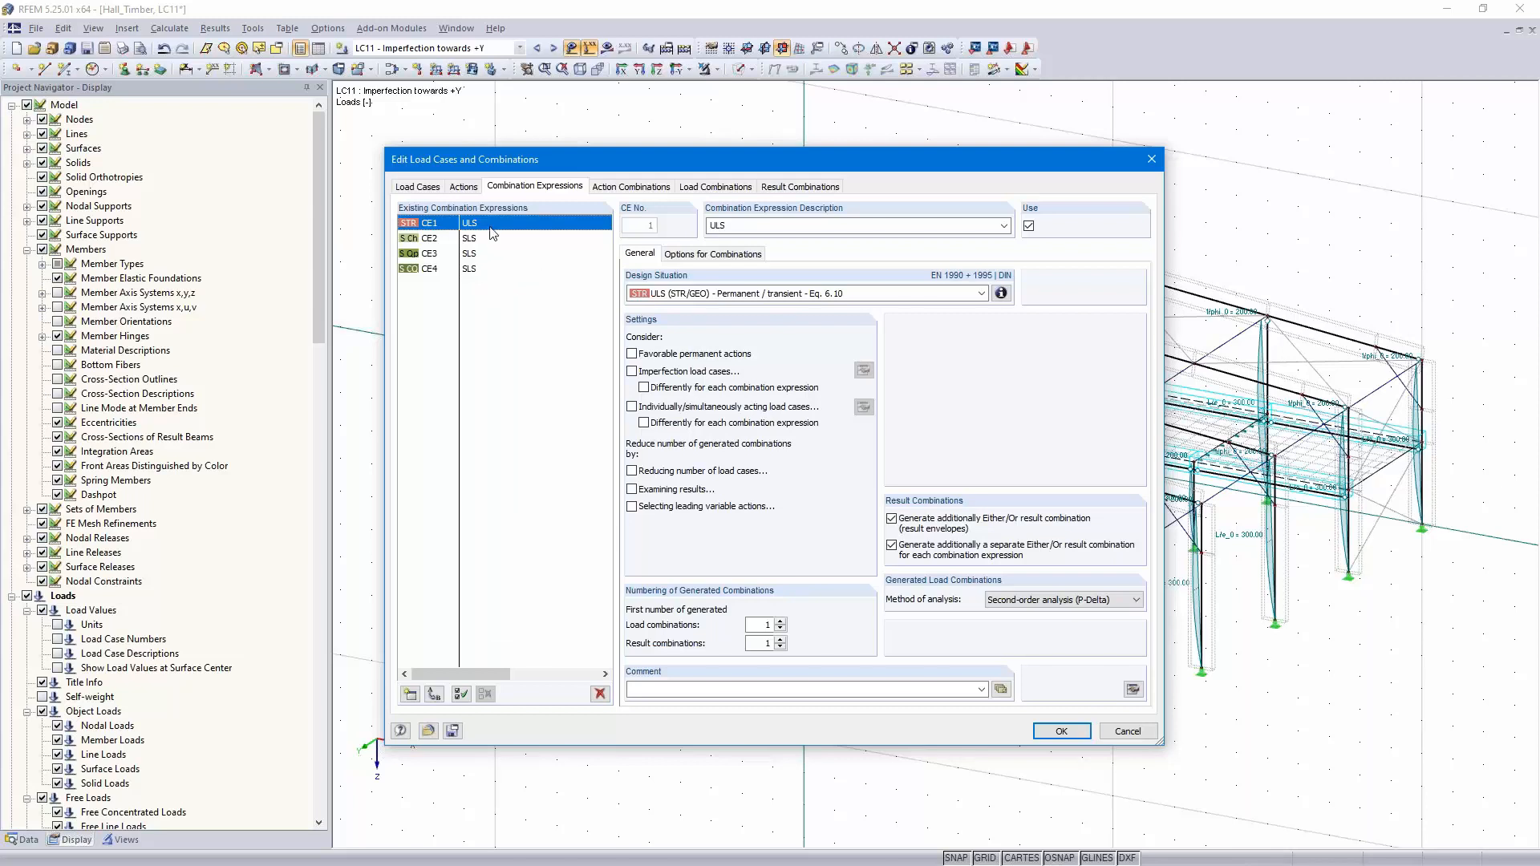
pyautogui.click(632, 371)
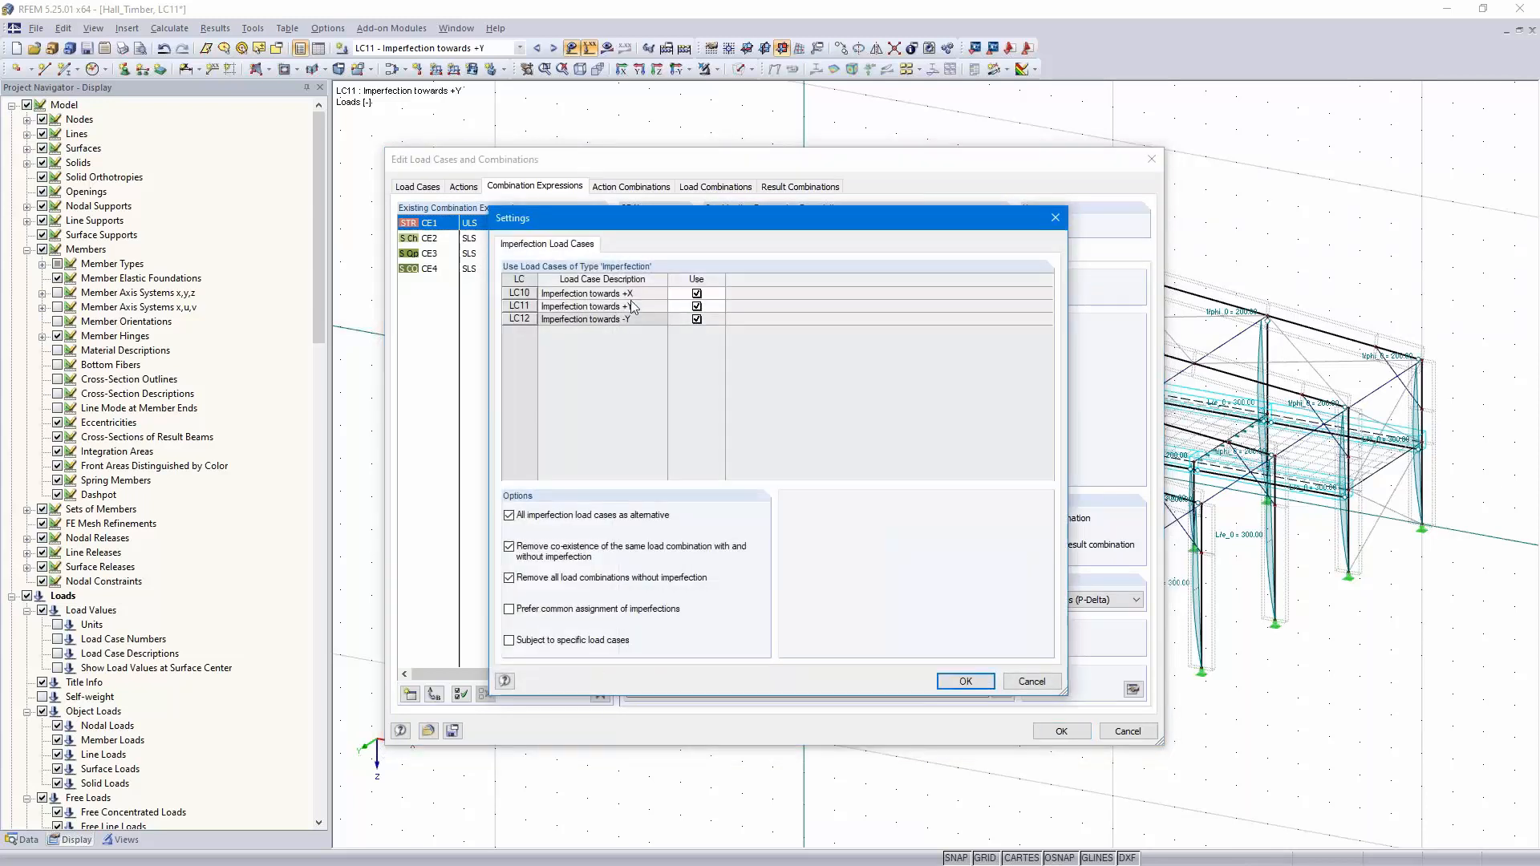
pyautogui.moveTo(694, 215); pyautogui.dragTo(868, 219)
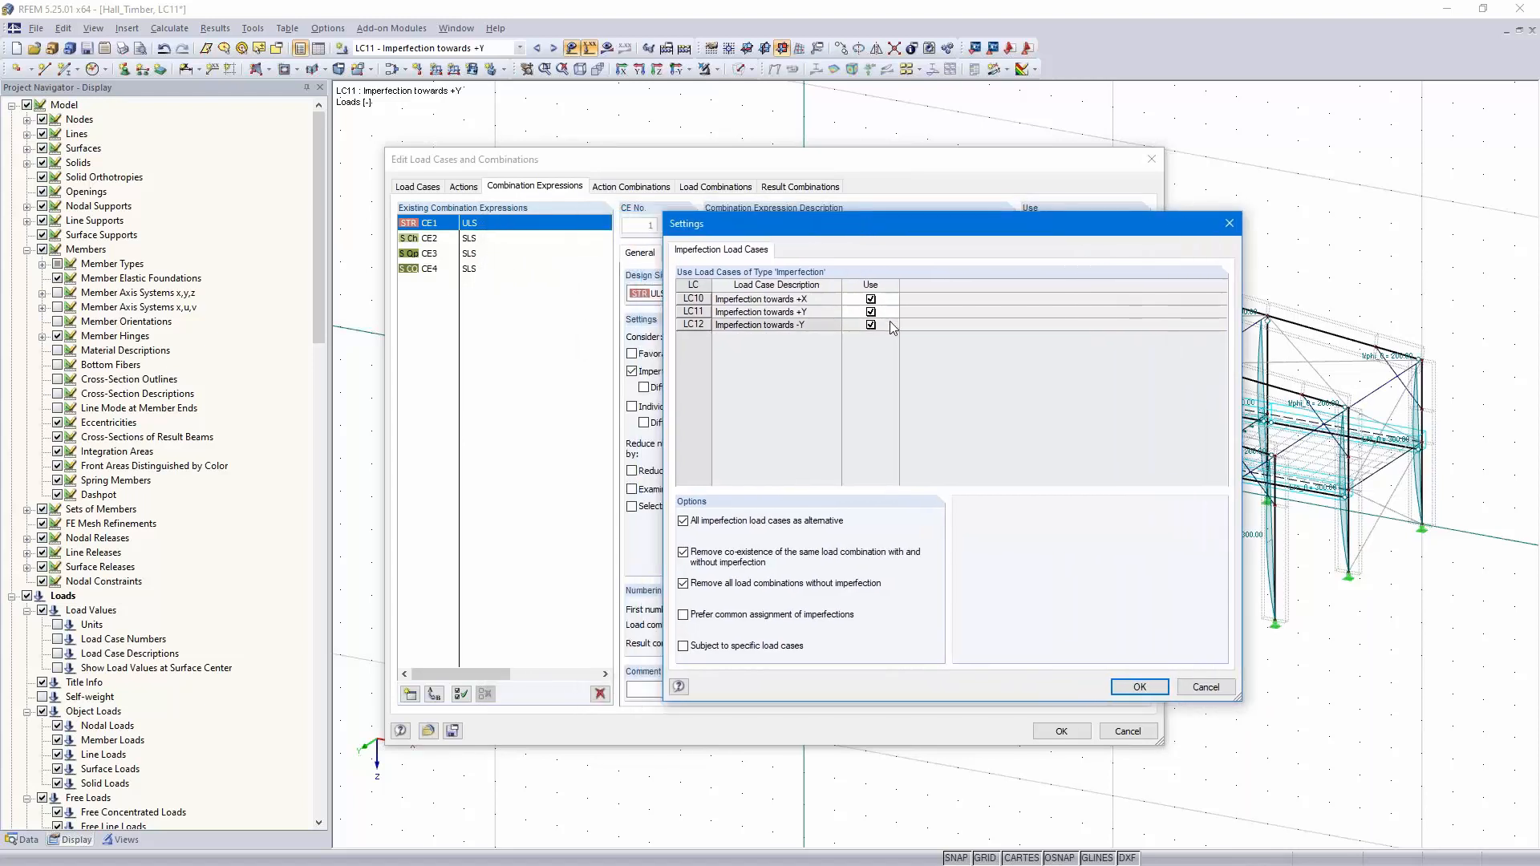
pyautogui.click(684, 647)
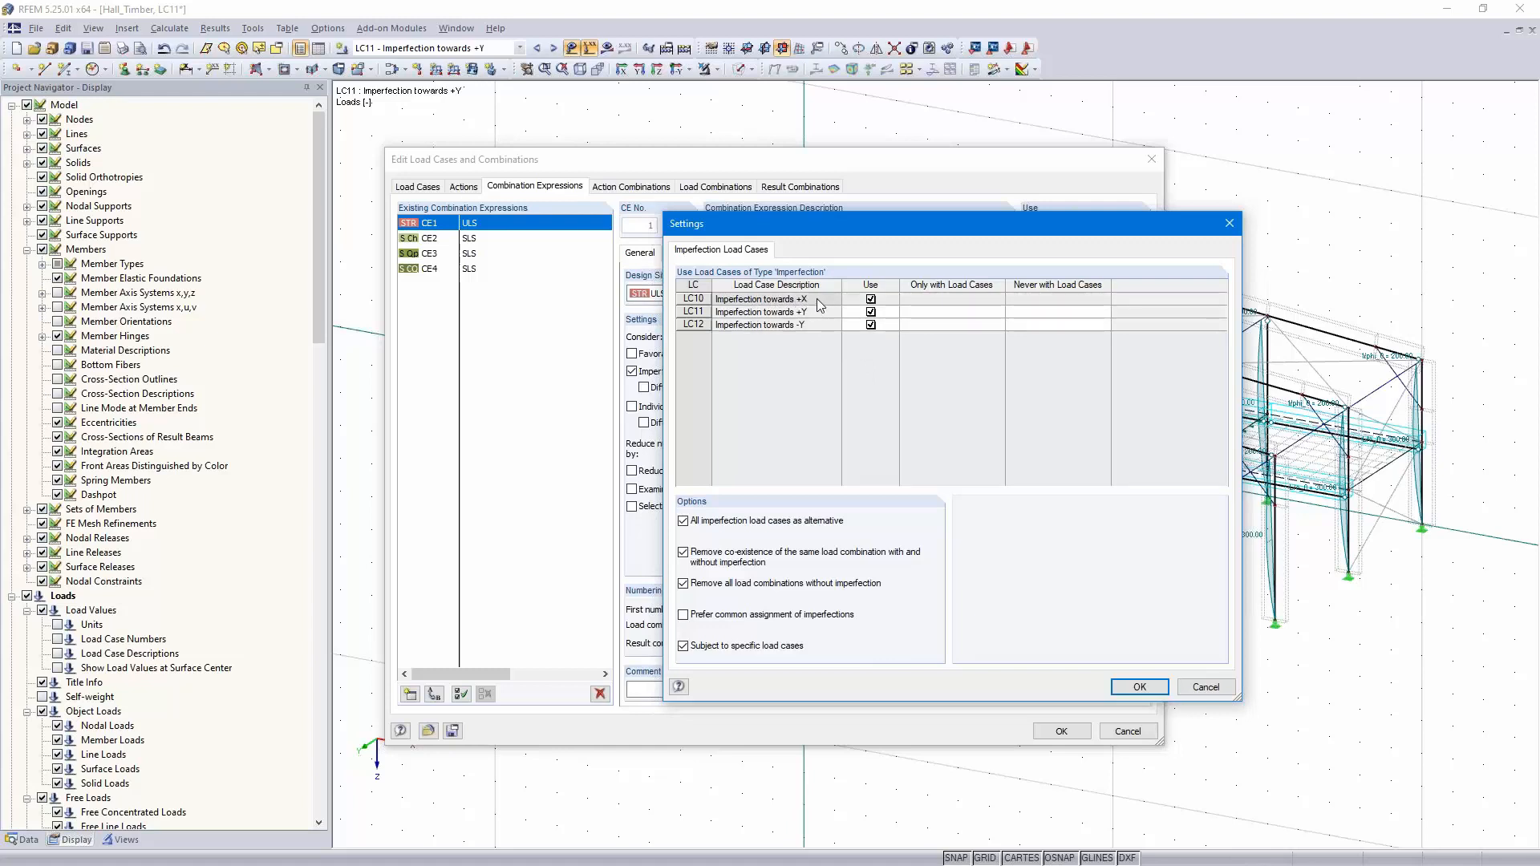
# Exclude wind load cases LC7 and LC8 from ever being combined with imperfection LC10
pyautogui.click(1044, 298)
pyautogui.click(1105, 299)
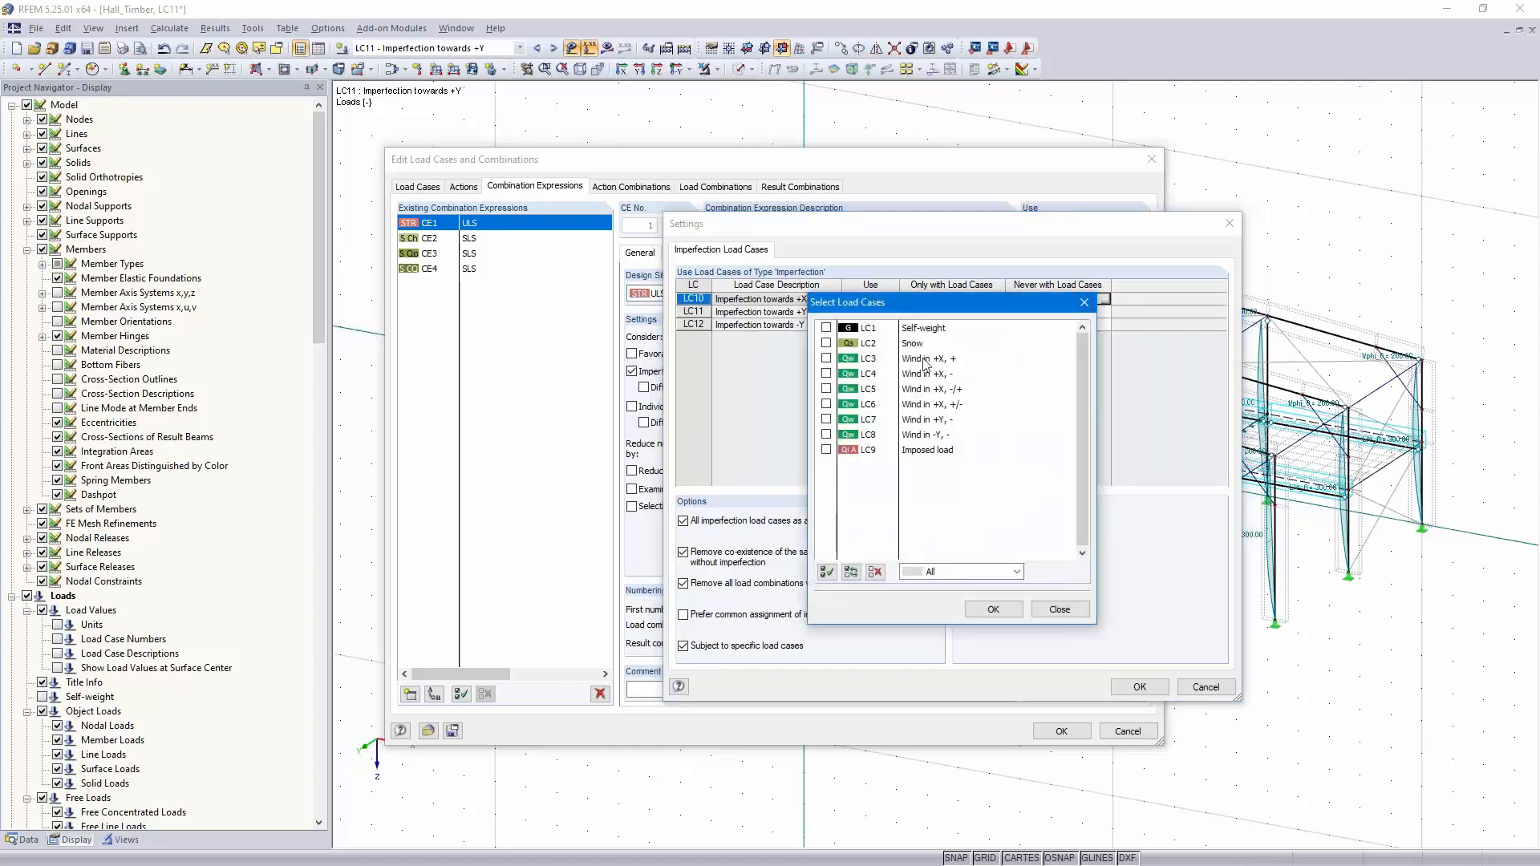
pyautogui.click(826, 419)
pyautogui.click(826, 434)
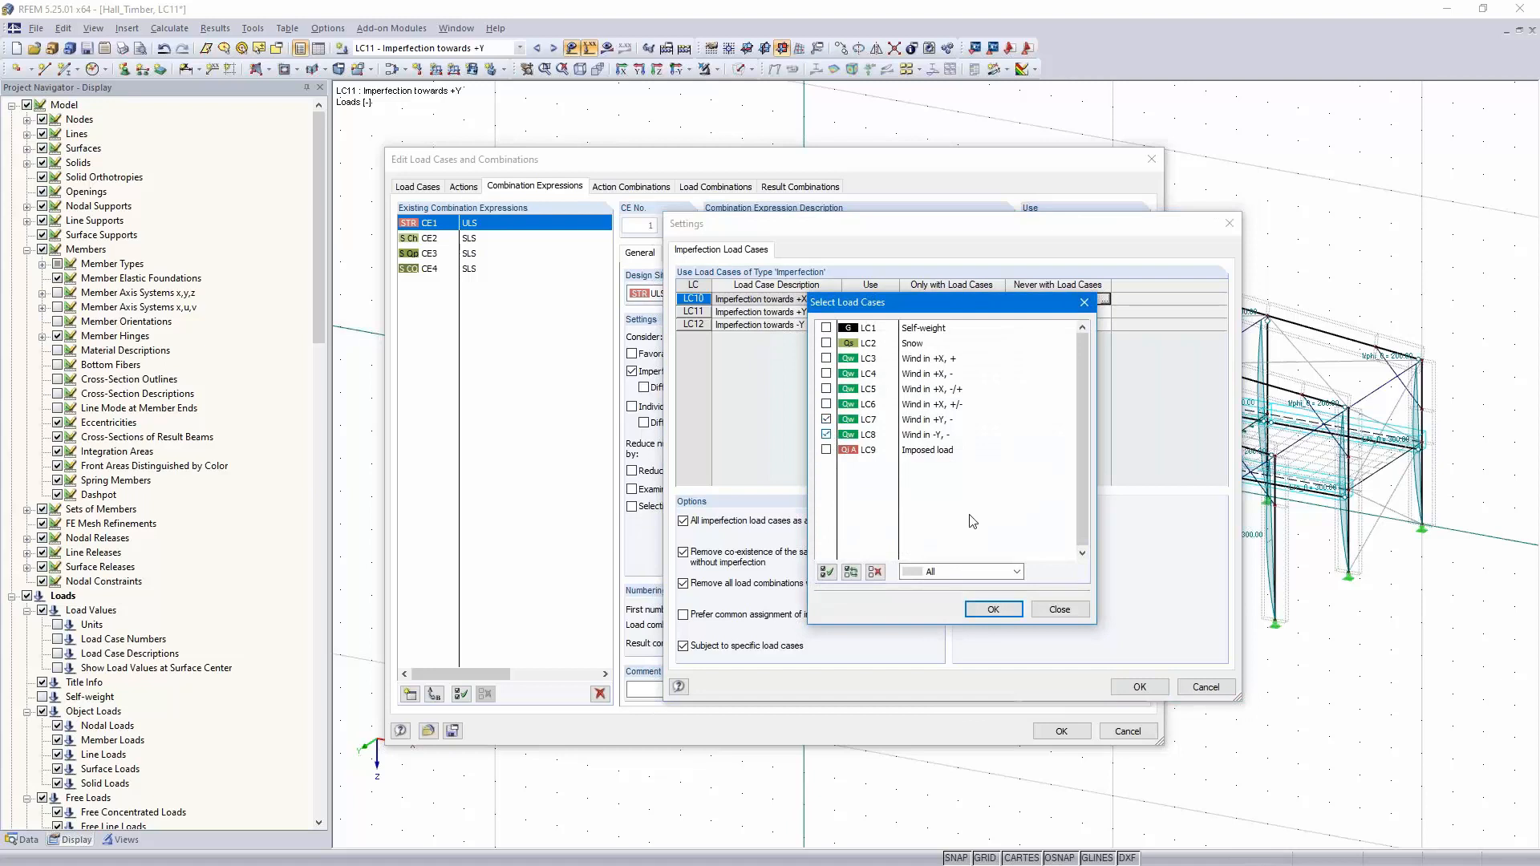
pyautogui.click(993, 609)
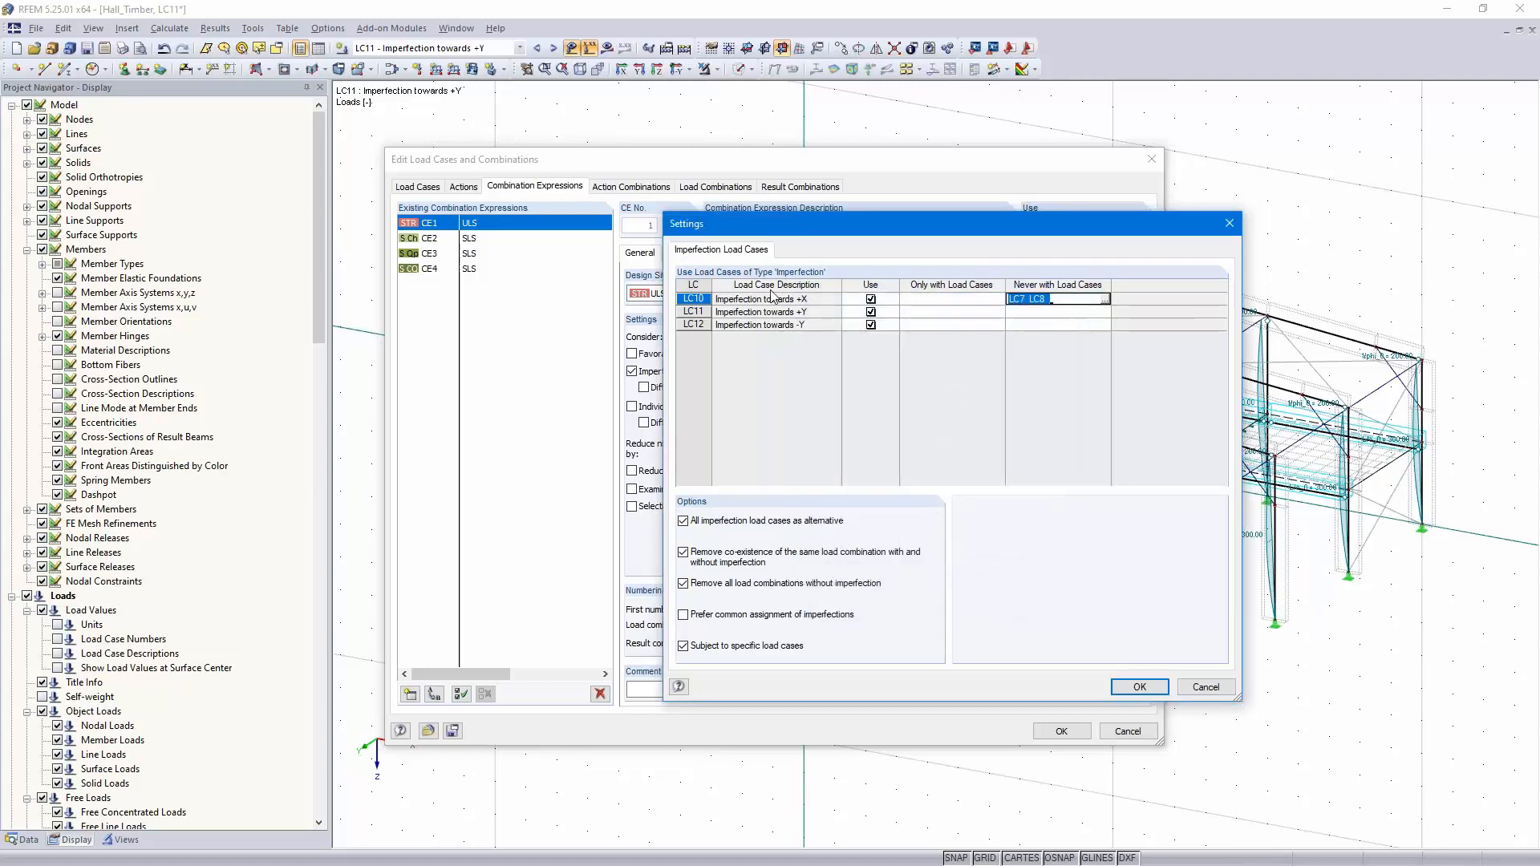
# Exclude wind load cases LC3, LC4, LC5, LC6 and LC8 from combination with imperfection LC11
pyautogui.click(811, 313)
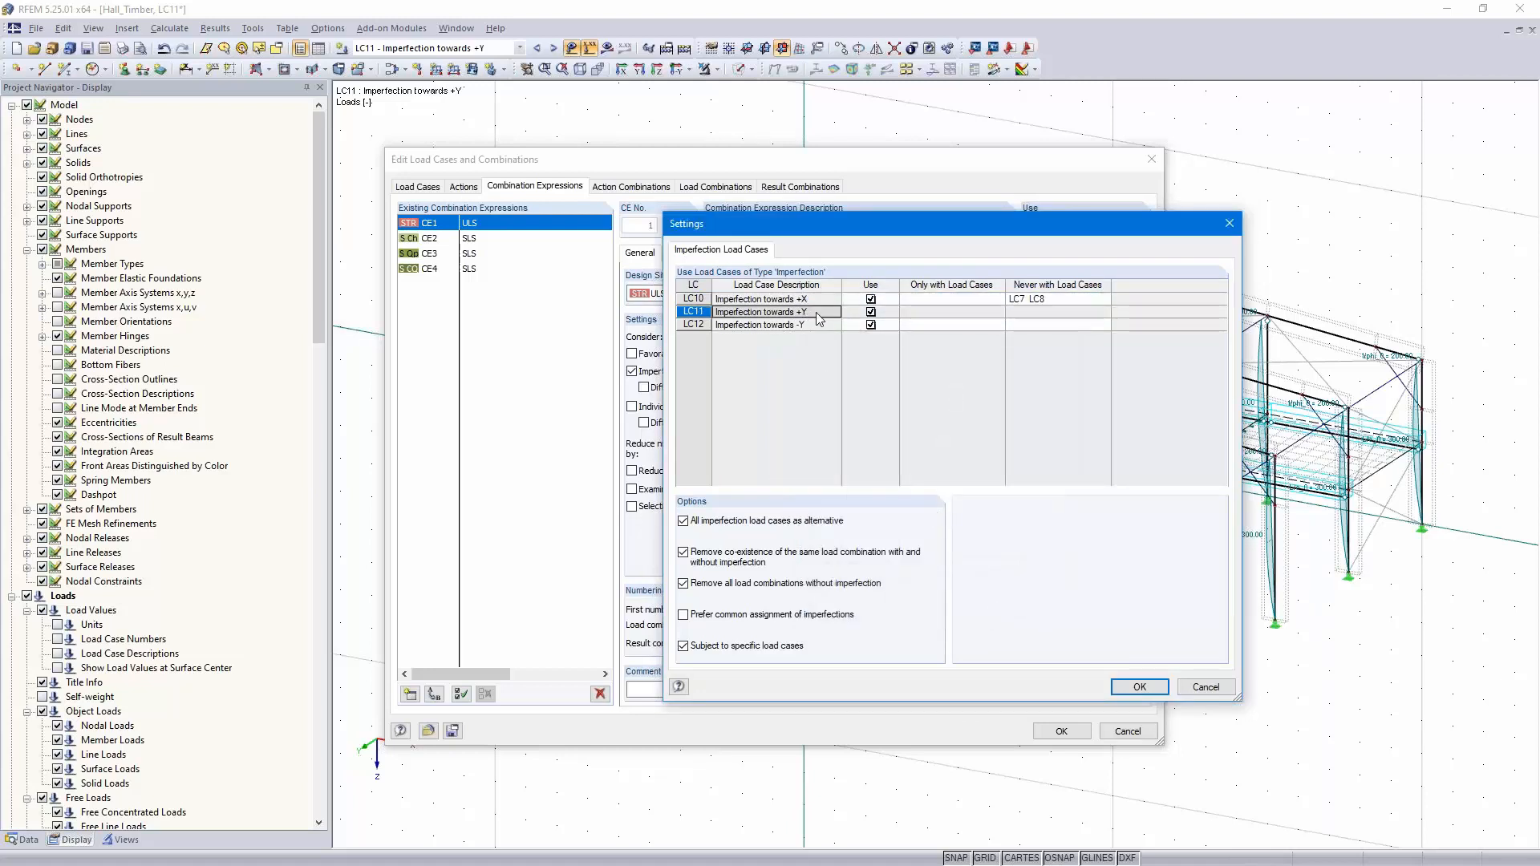
pyautogui.click(1024, 315)
pyautogui.click(1105, 312)
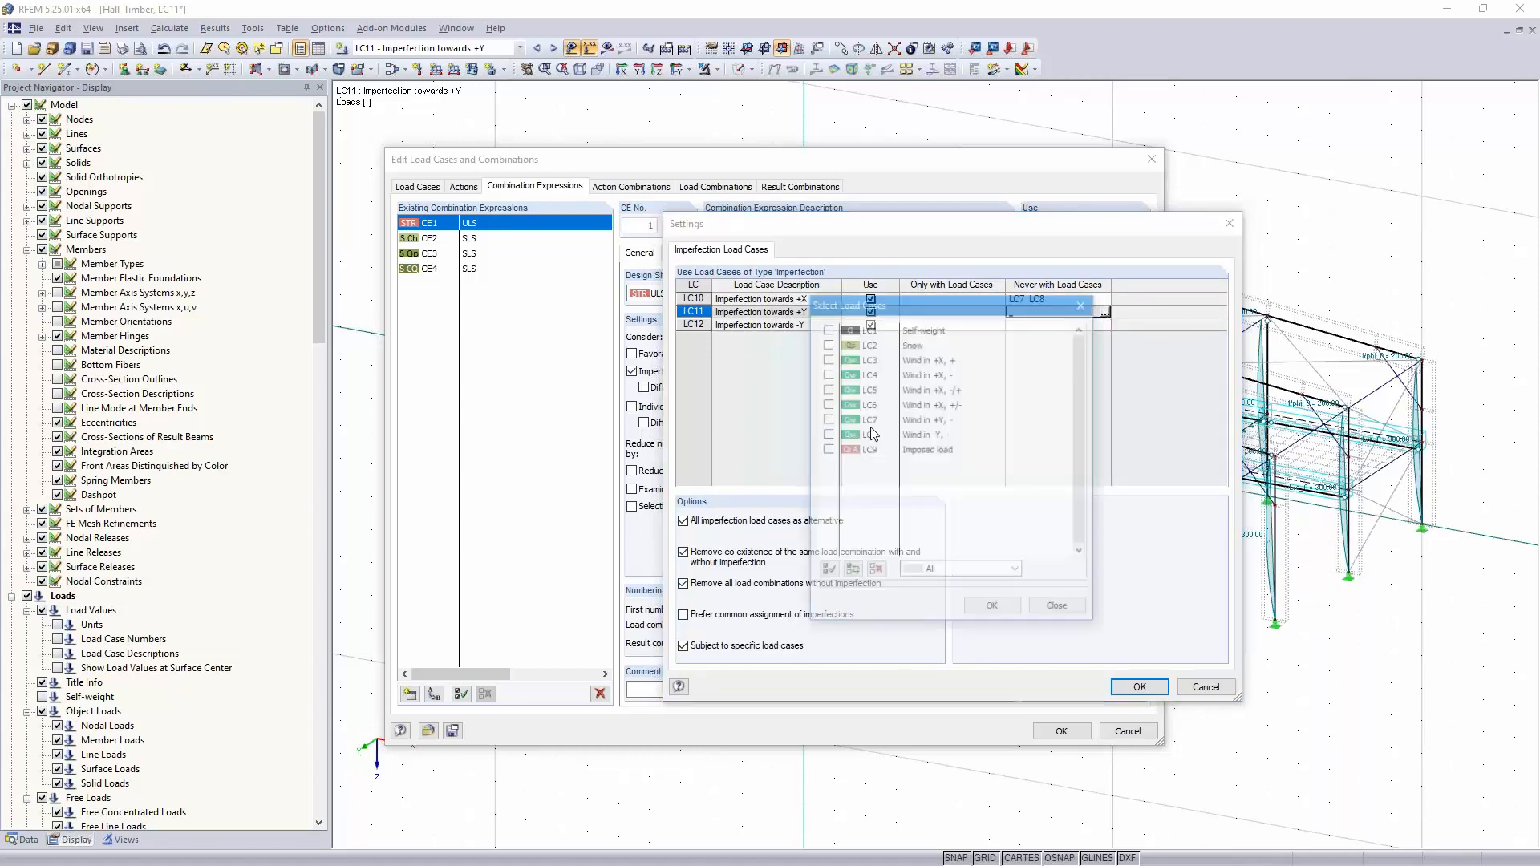
pyautogui.click(827, 358)
pyautogui.click(827, 374)
pyautogui.click(828, 389)
pyautogui.click(827, 404)
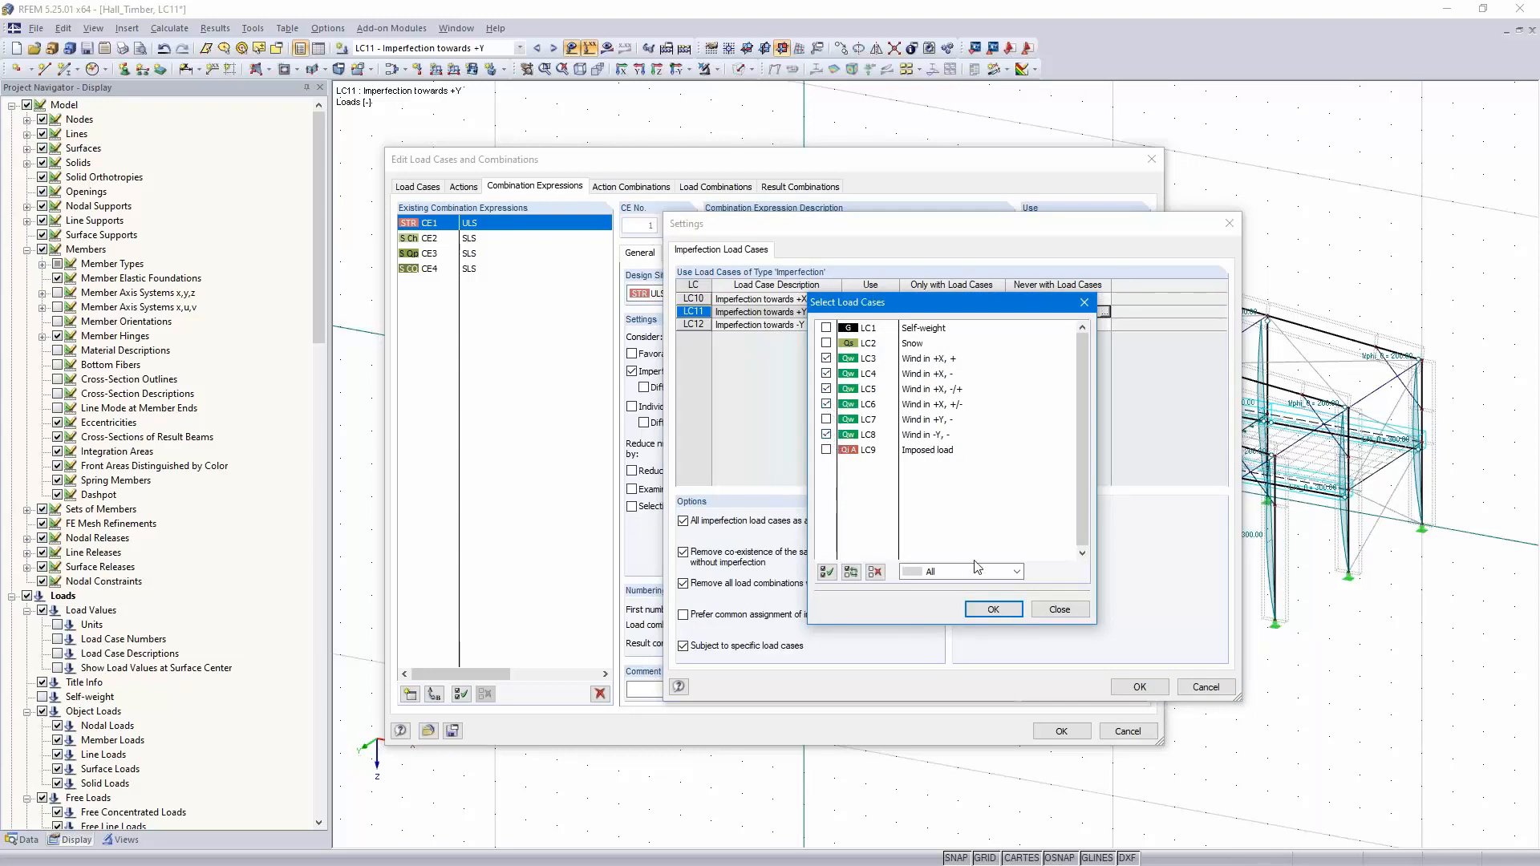
pyautogui.click(993, 610)
# Exclude wind load cases LC3 to LC7 from combination with imperfection LC12 and accept the imperfection settings
pyautogui.click(1051, 325)
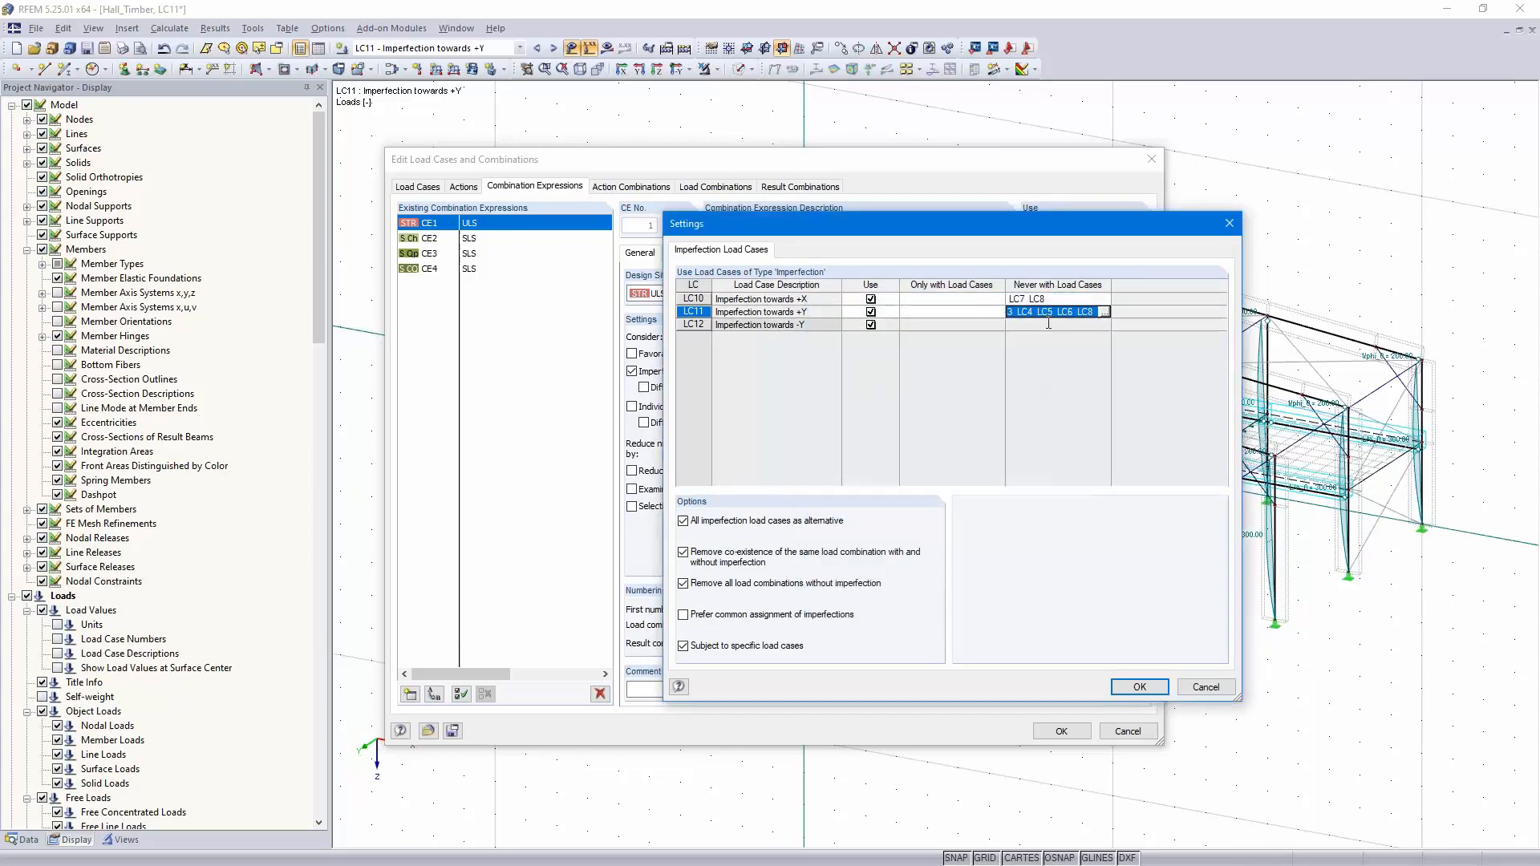
pyautogui.click(1104, 325)
pyautogui.click(827, 359)
pyautogui.click(826, 374)
pyautogui.click(826, 389)
pyautogui.click(827, 404)
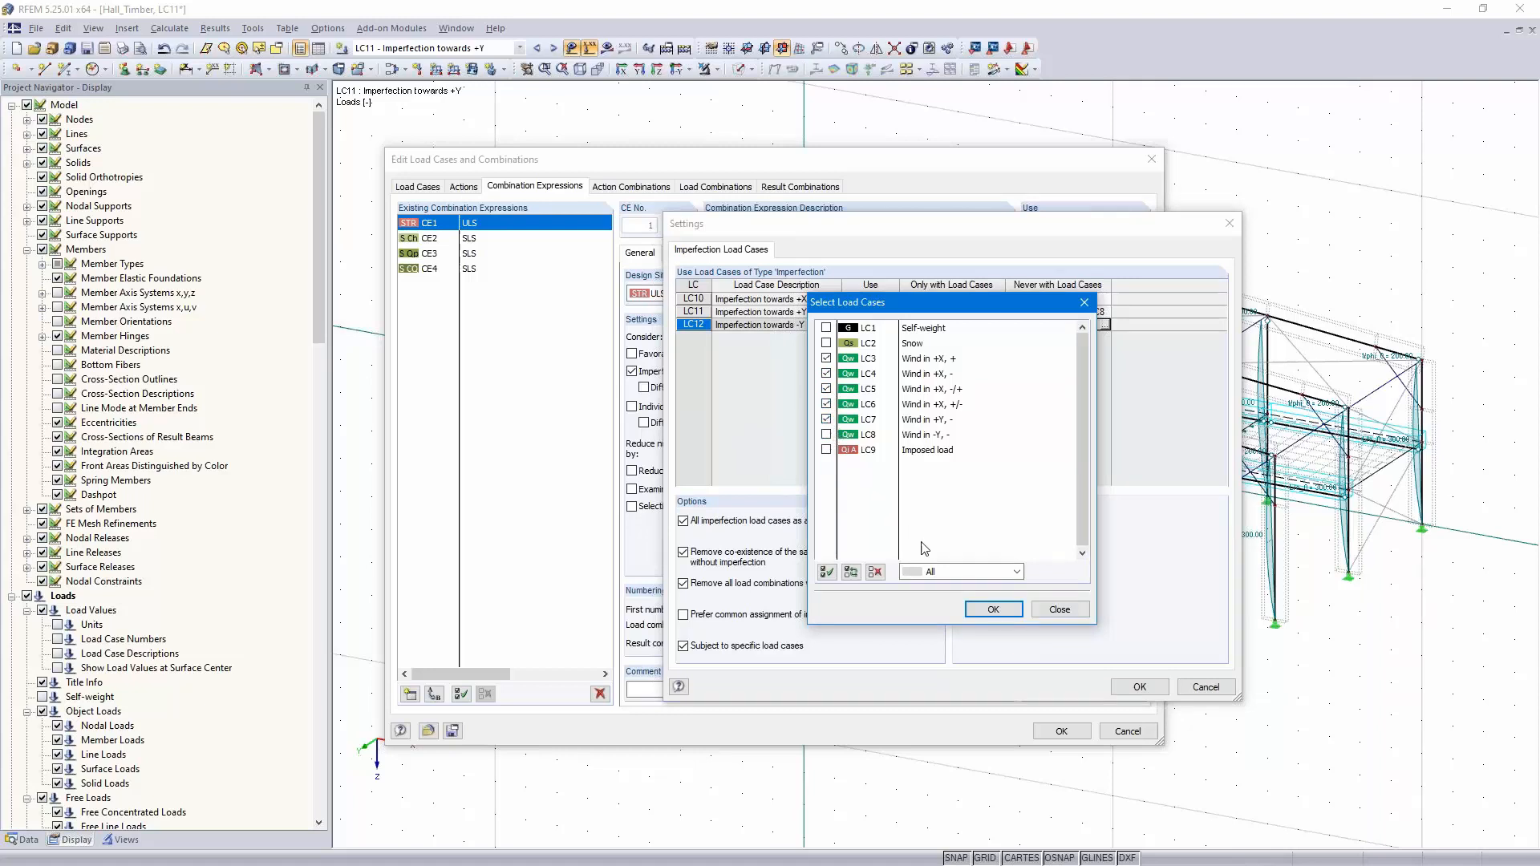
pyautogui.click(994, 608)
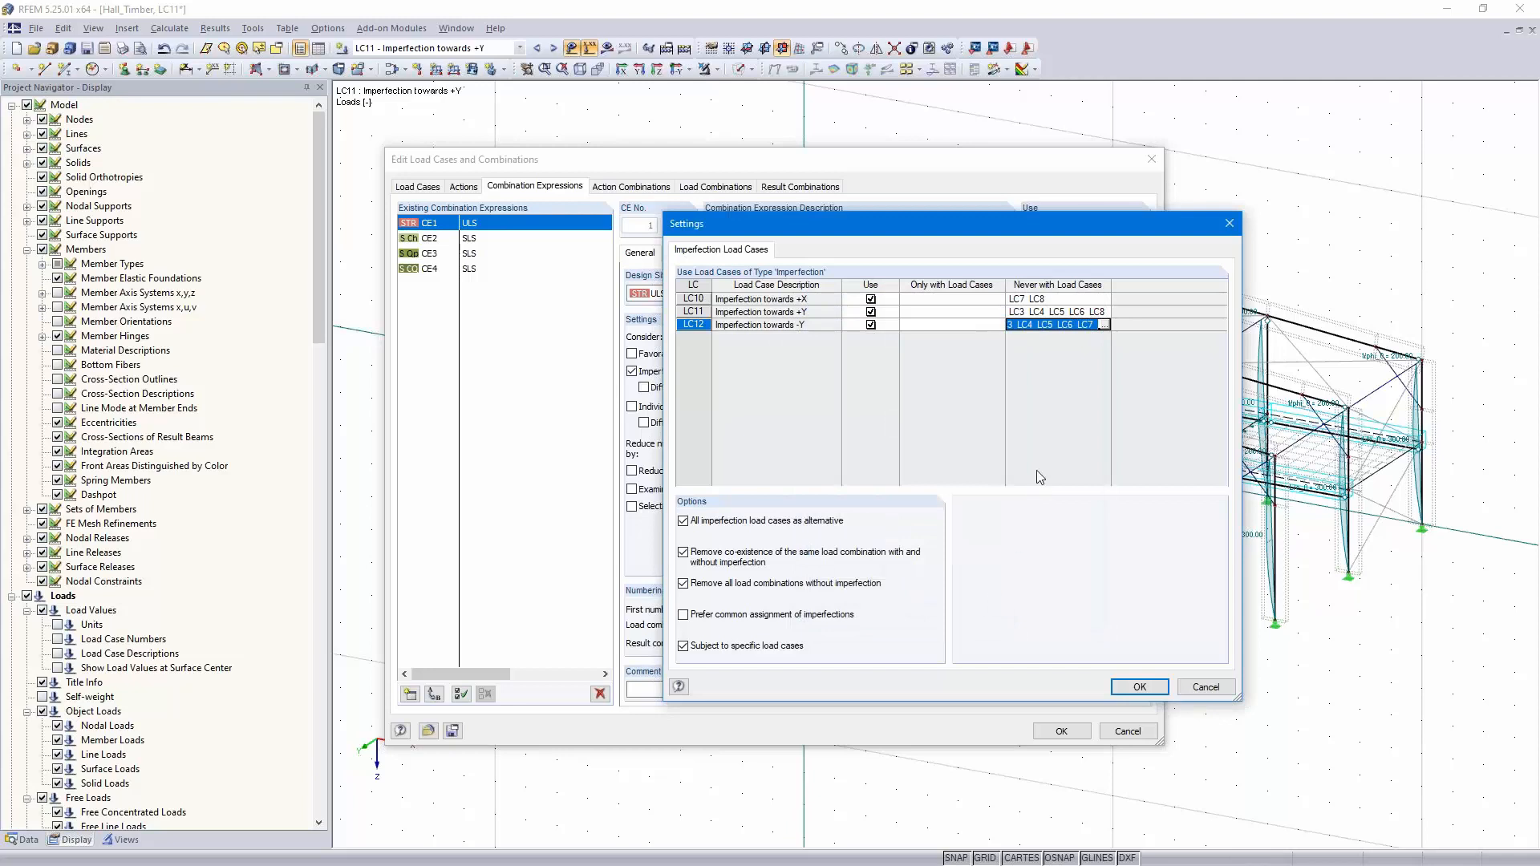
pyautogui.click(1133, 692)
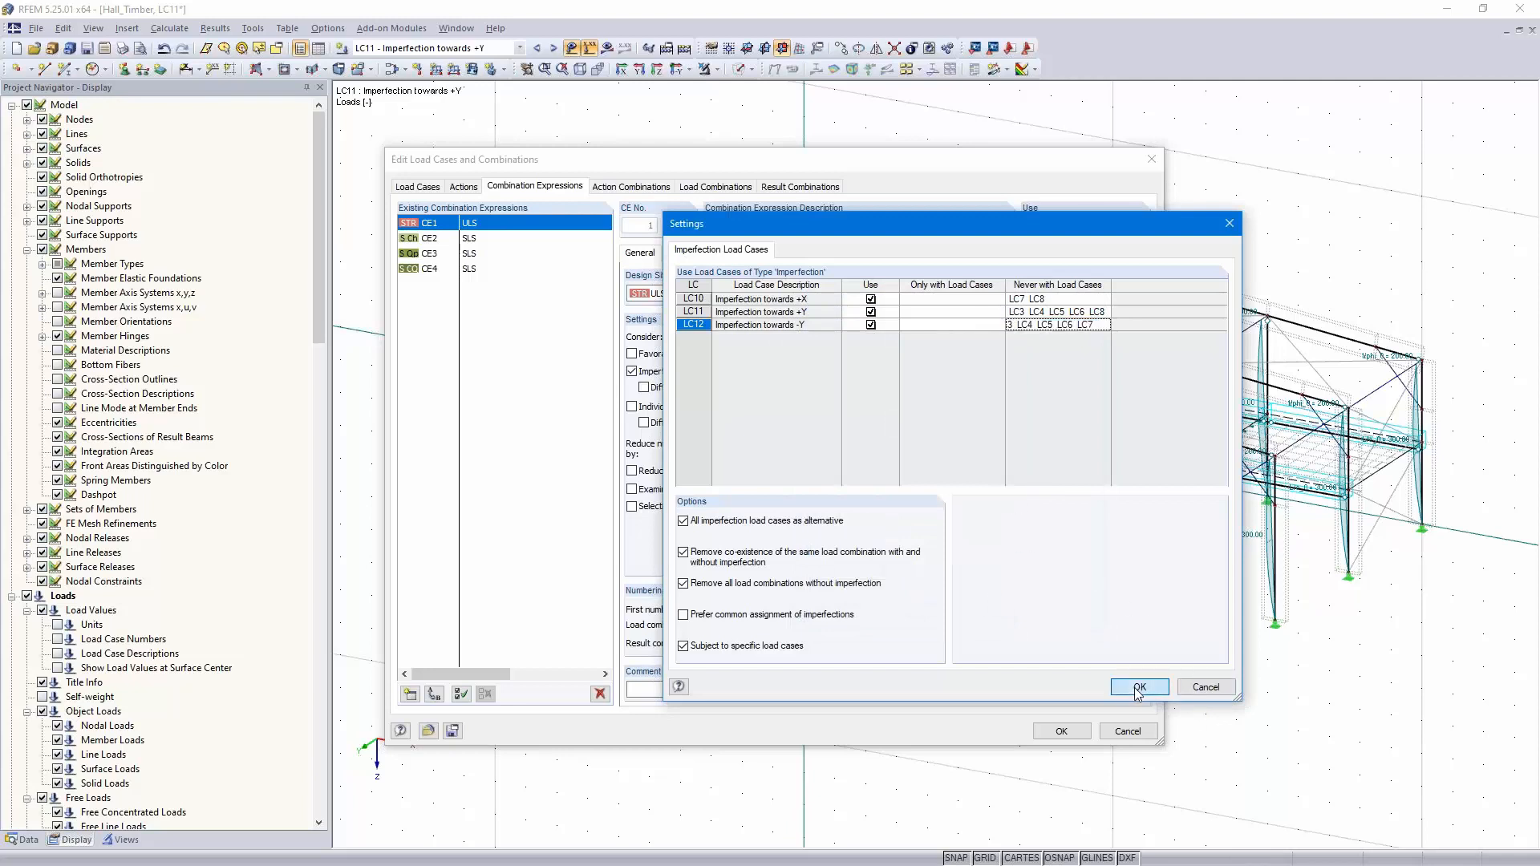
# Make the imperfection setting differ for each combination expression and check it in the SLS expressions CE2 to CE4
pyautogui.click(644, 388)
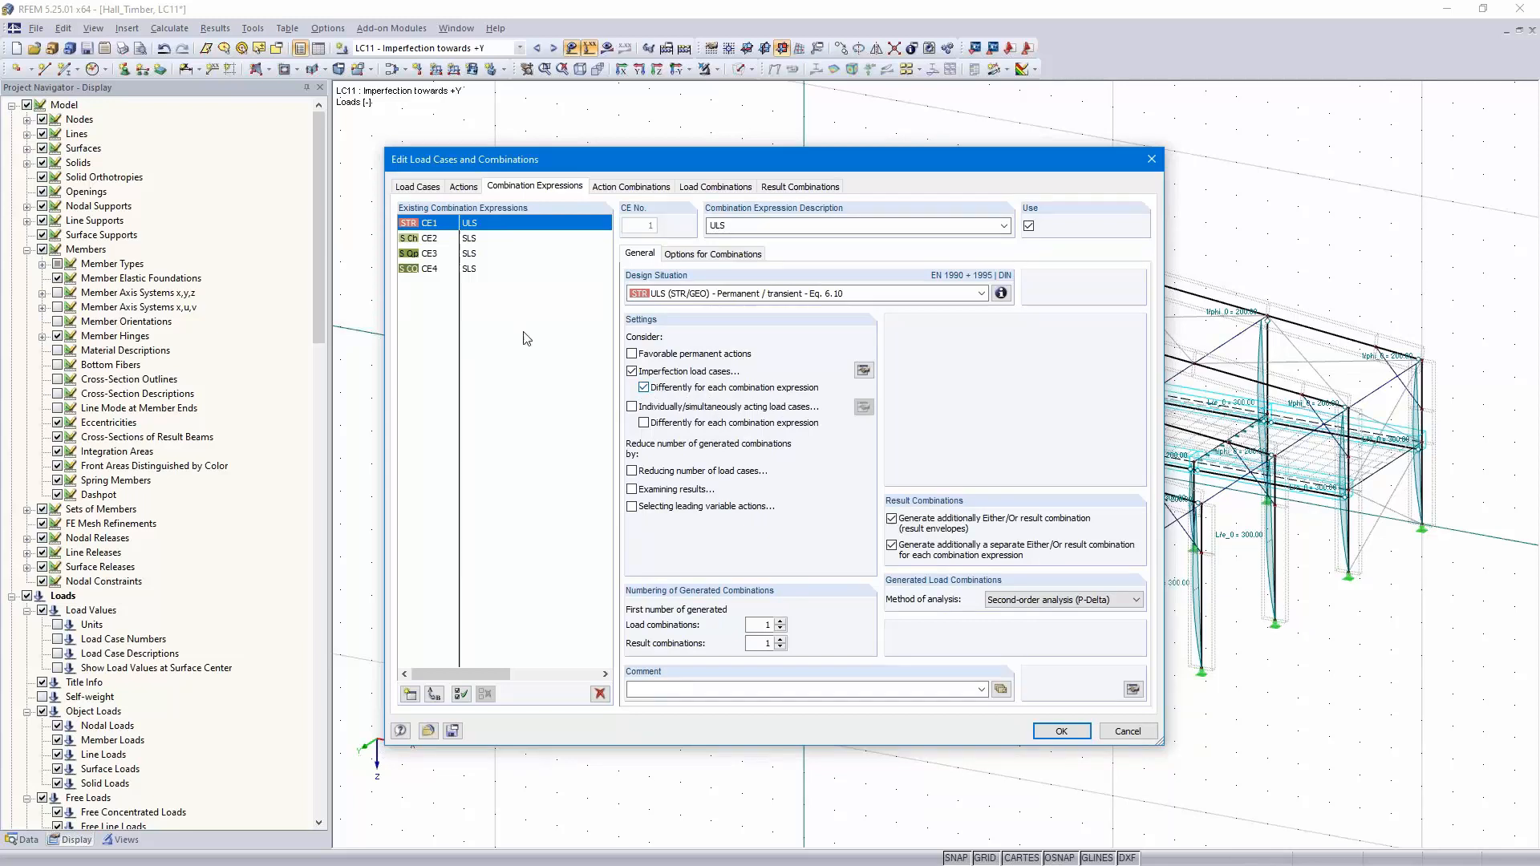
pyautogui.click(472, 241)
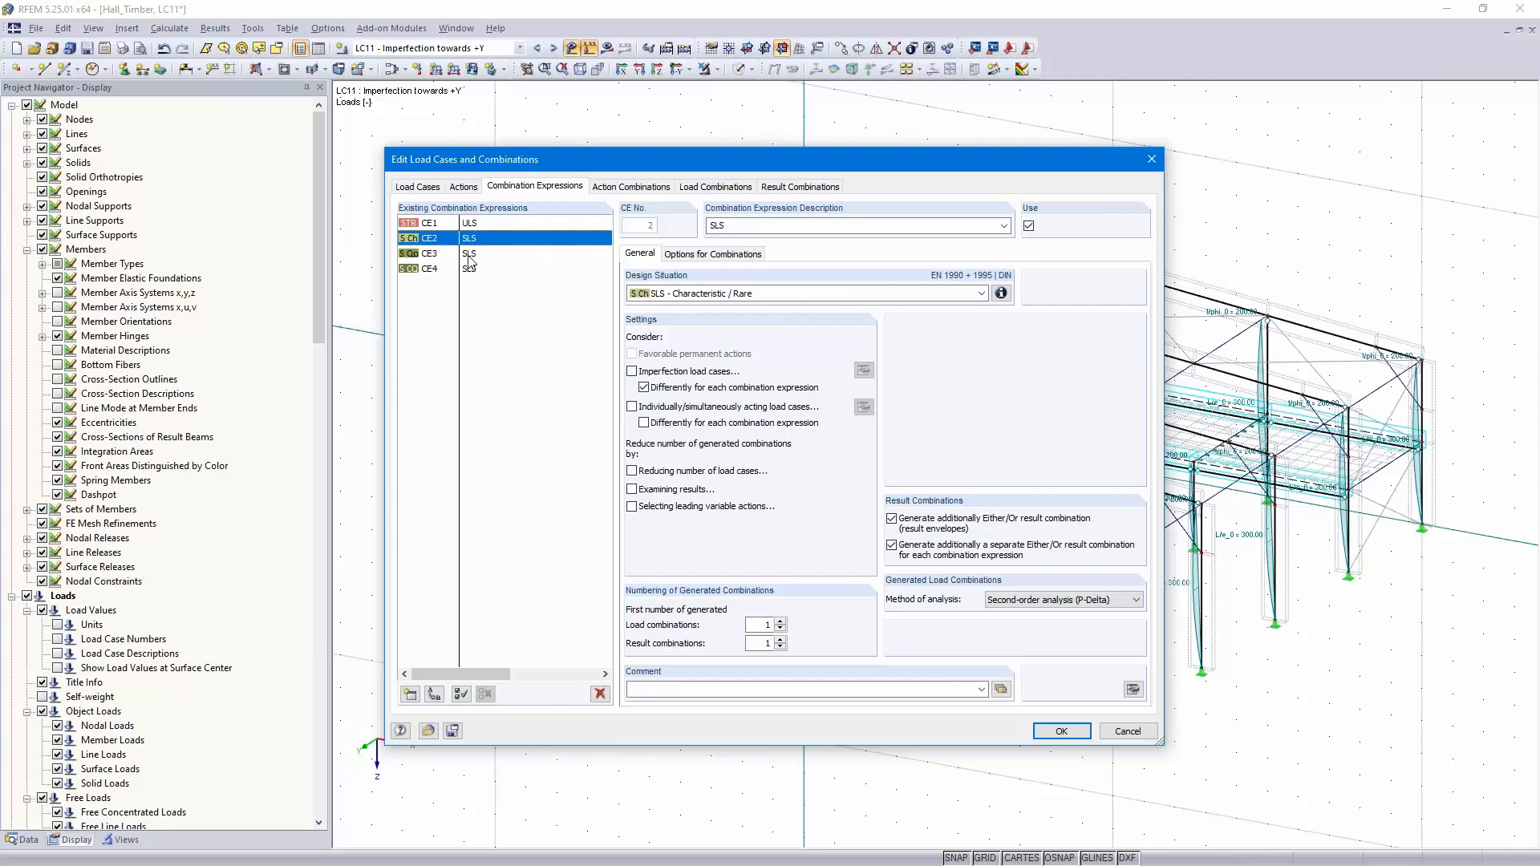
pyautogui.click(472, 256)
pyautogui.click(472, 270)
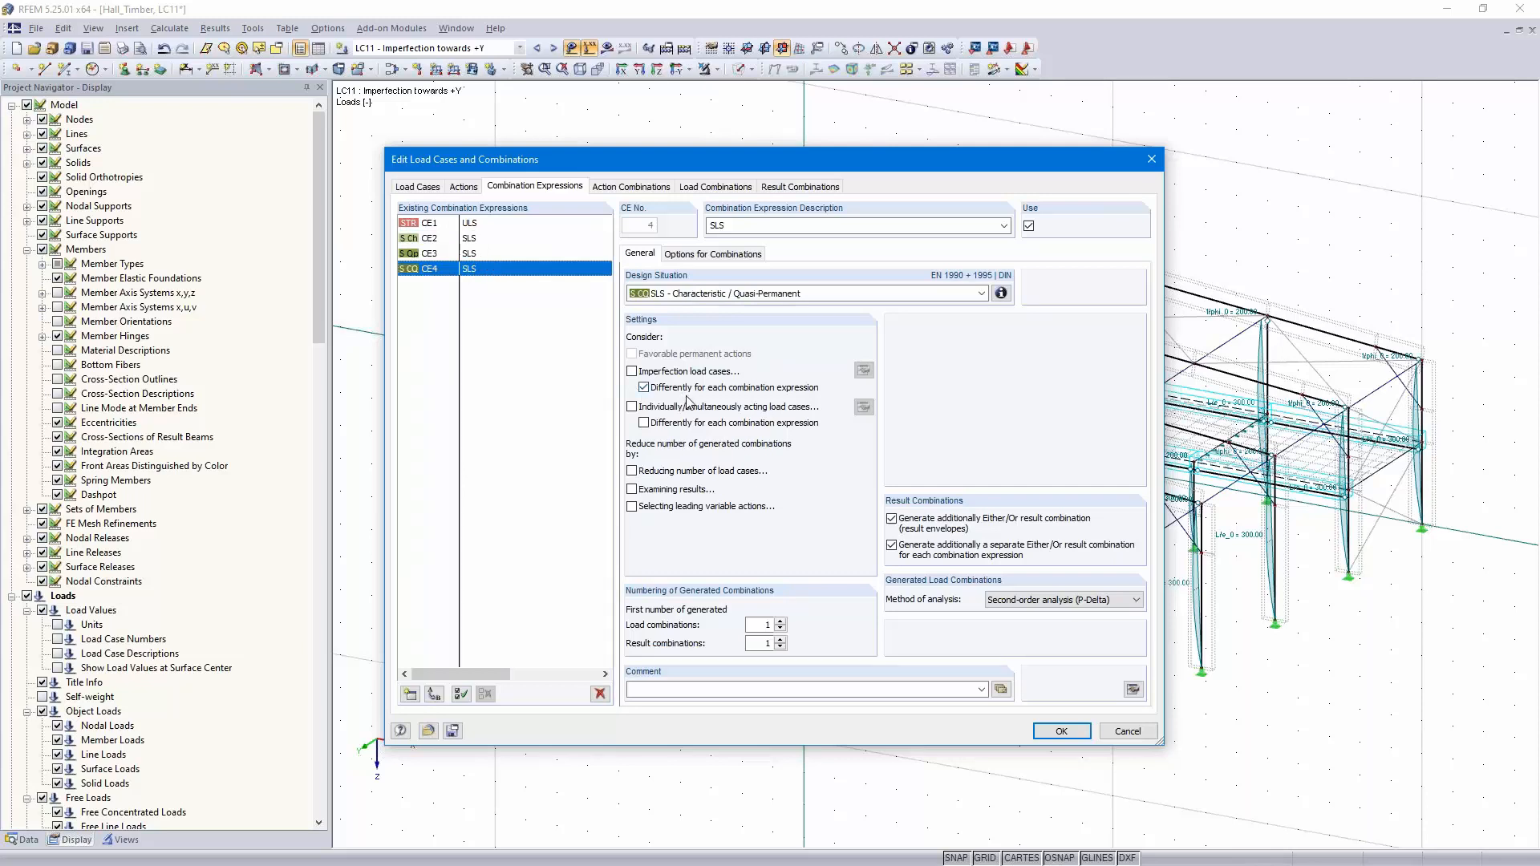
# Generate the action, load and result combinations, and review the result combinations RC1 to RC4
pyautogui.click(644, 188)
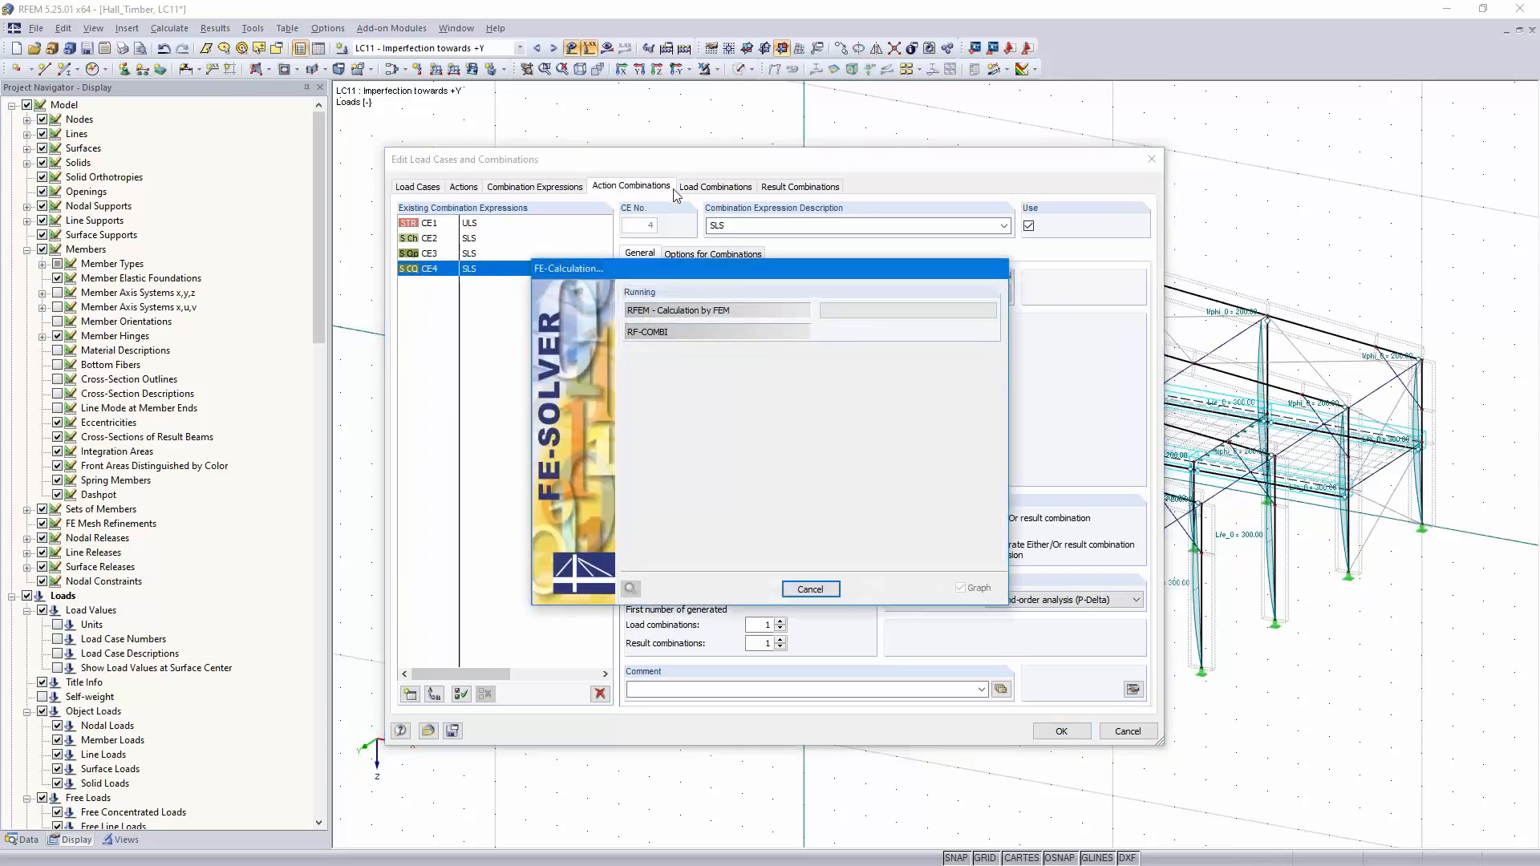
pyautogui.click(728, 190)
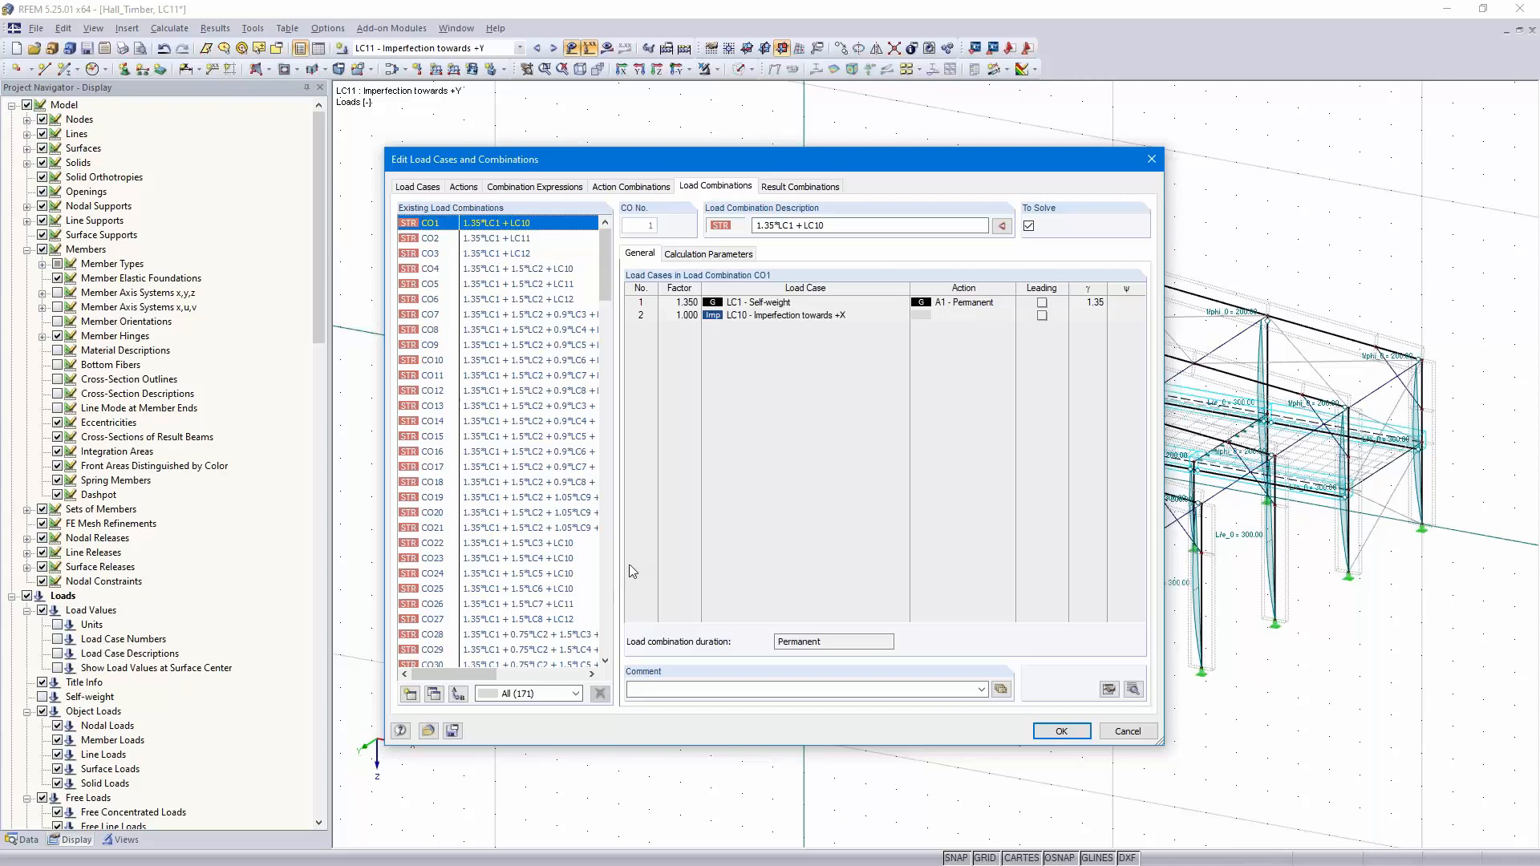
pyautogui.click(795, 187)
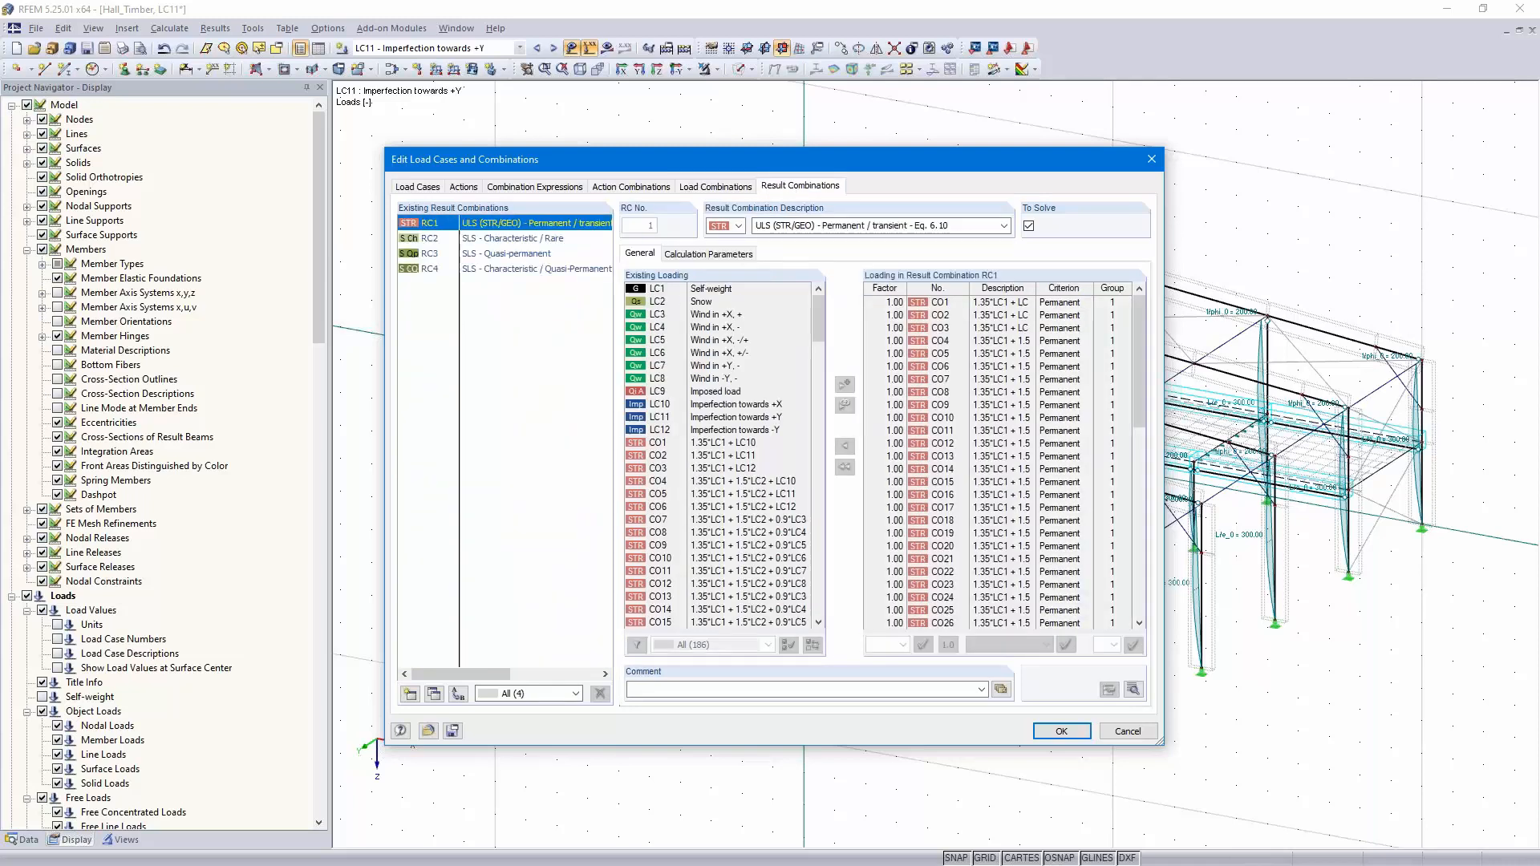
pyautogui.click(505, 239)
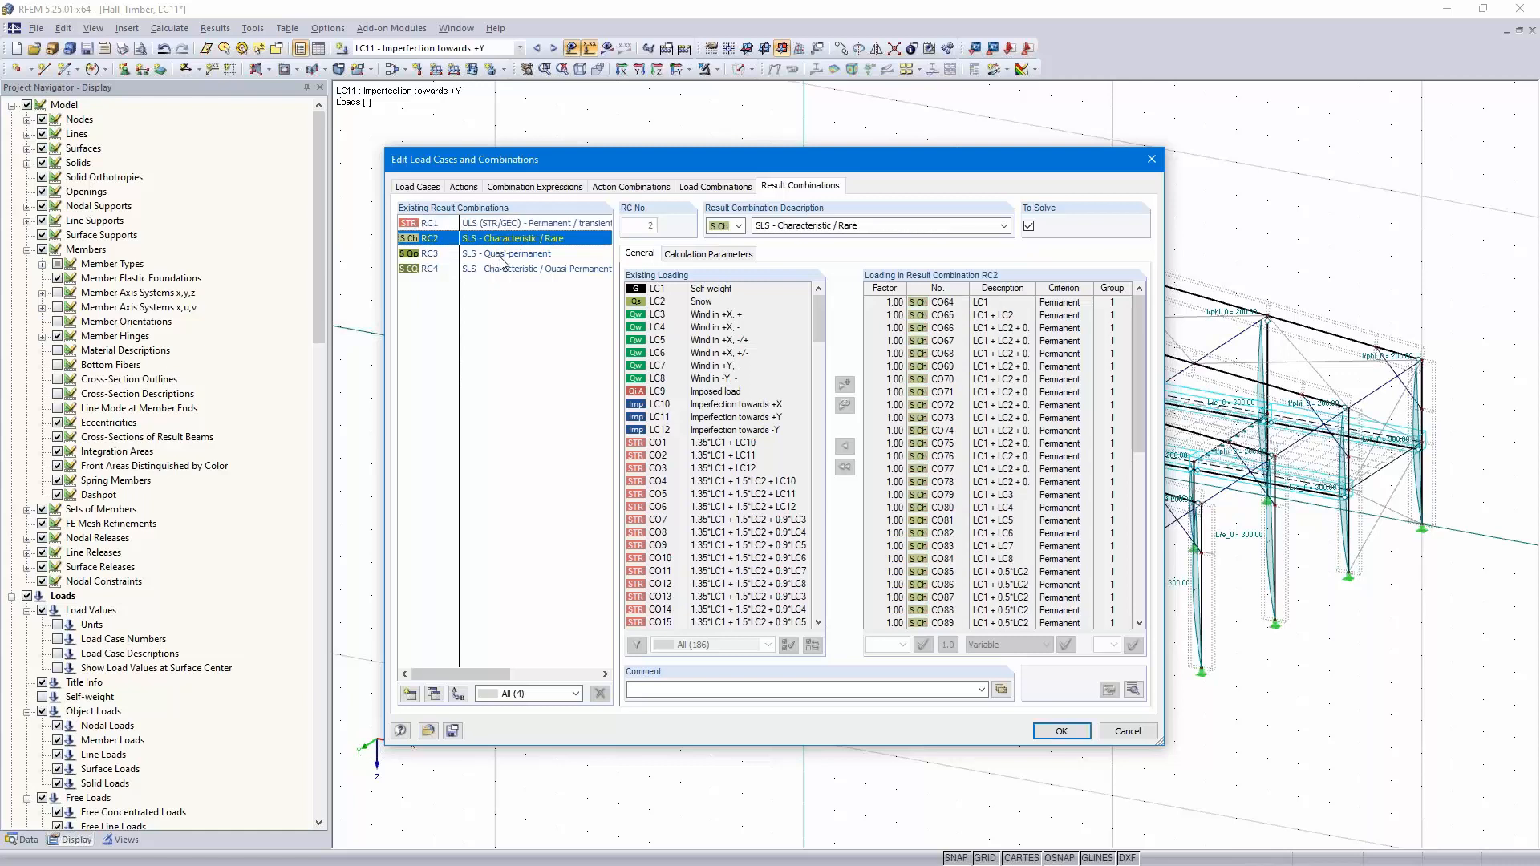
pyautogui.click(505, 255)
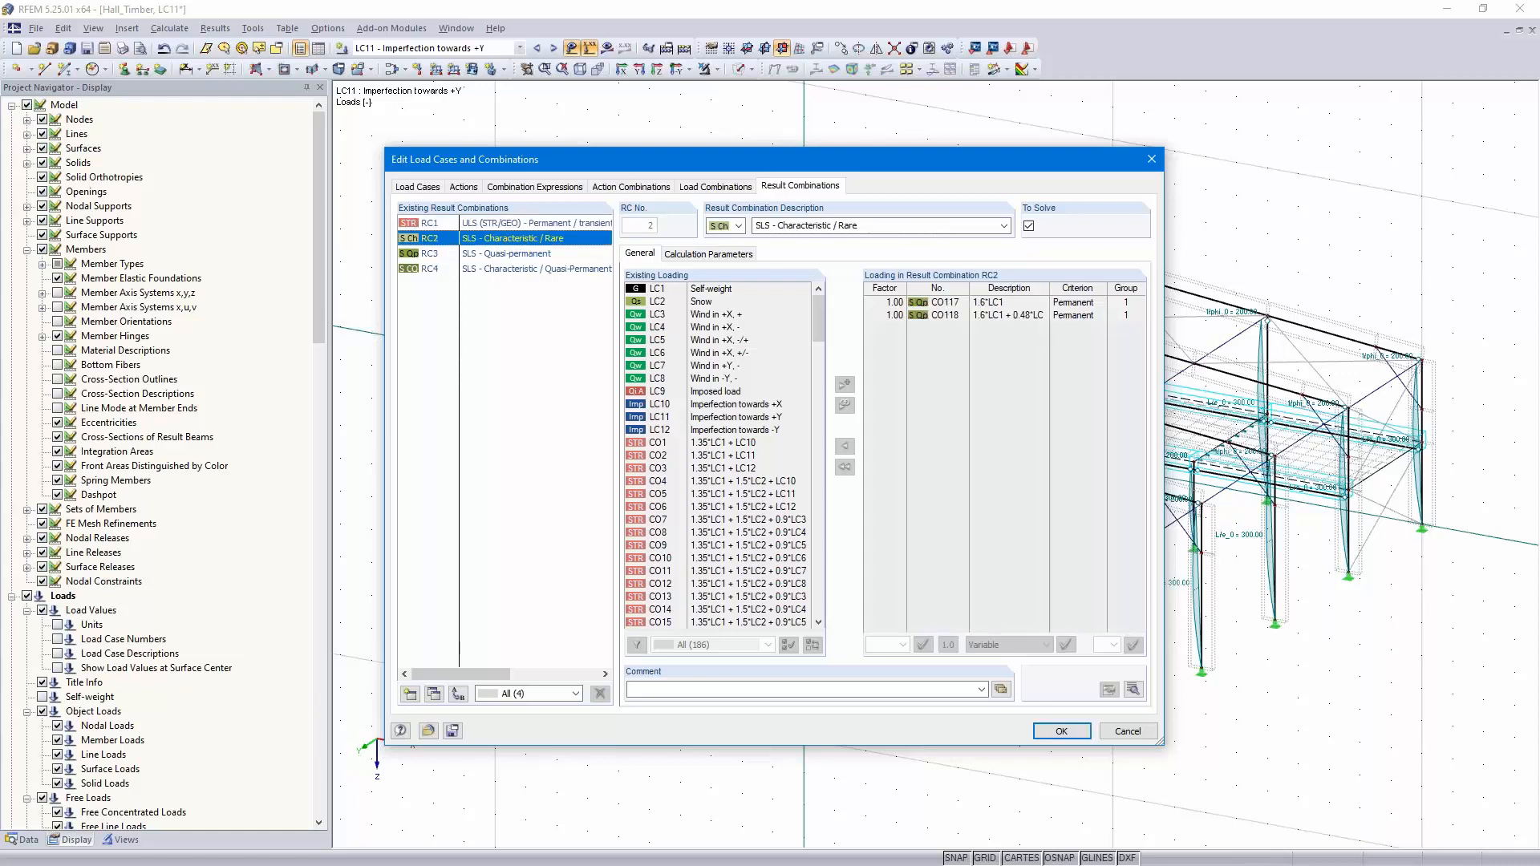
pyautogui.click(507, 270)
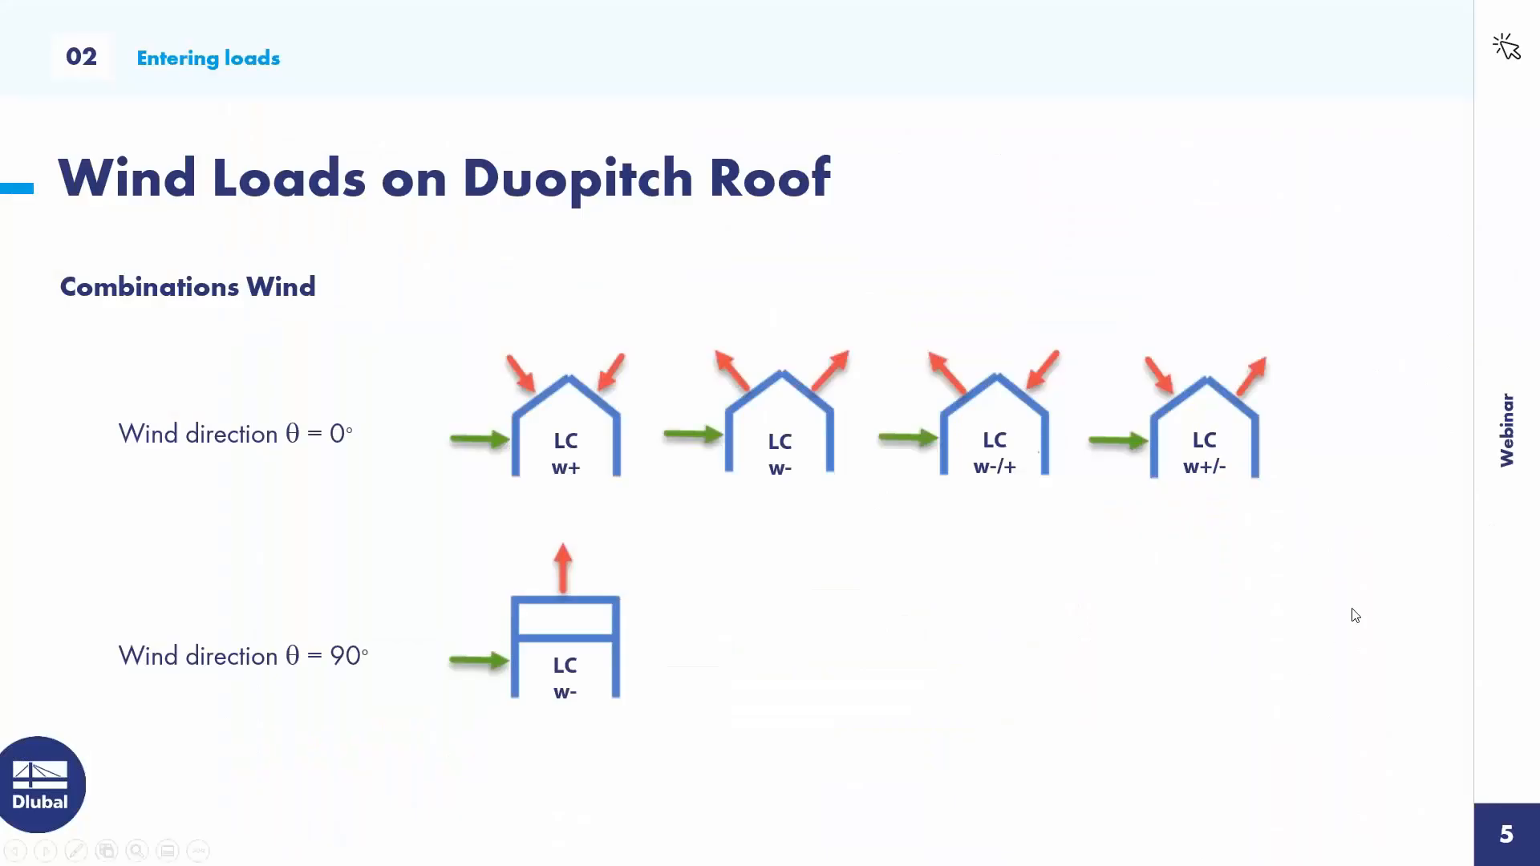
pyautogui.press('Right')
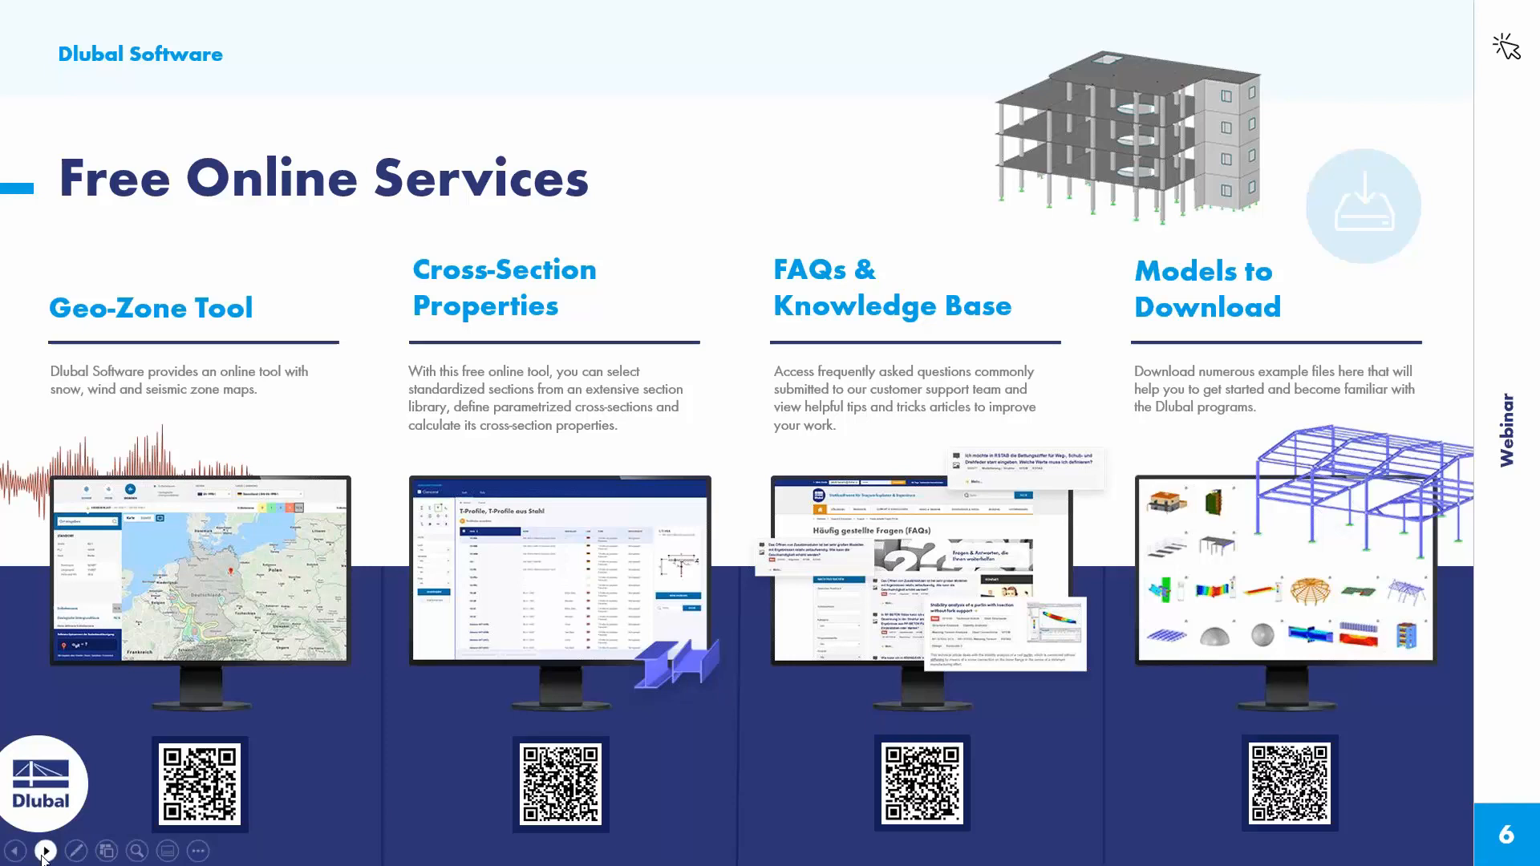
pyautogui.click(45, 851)
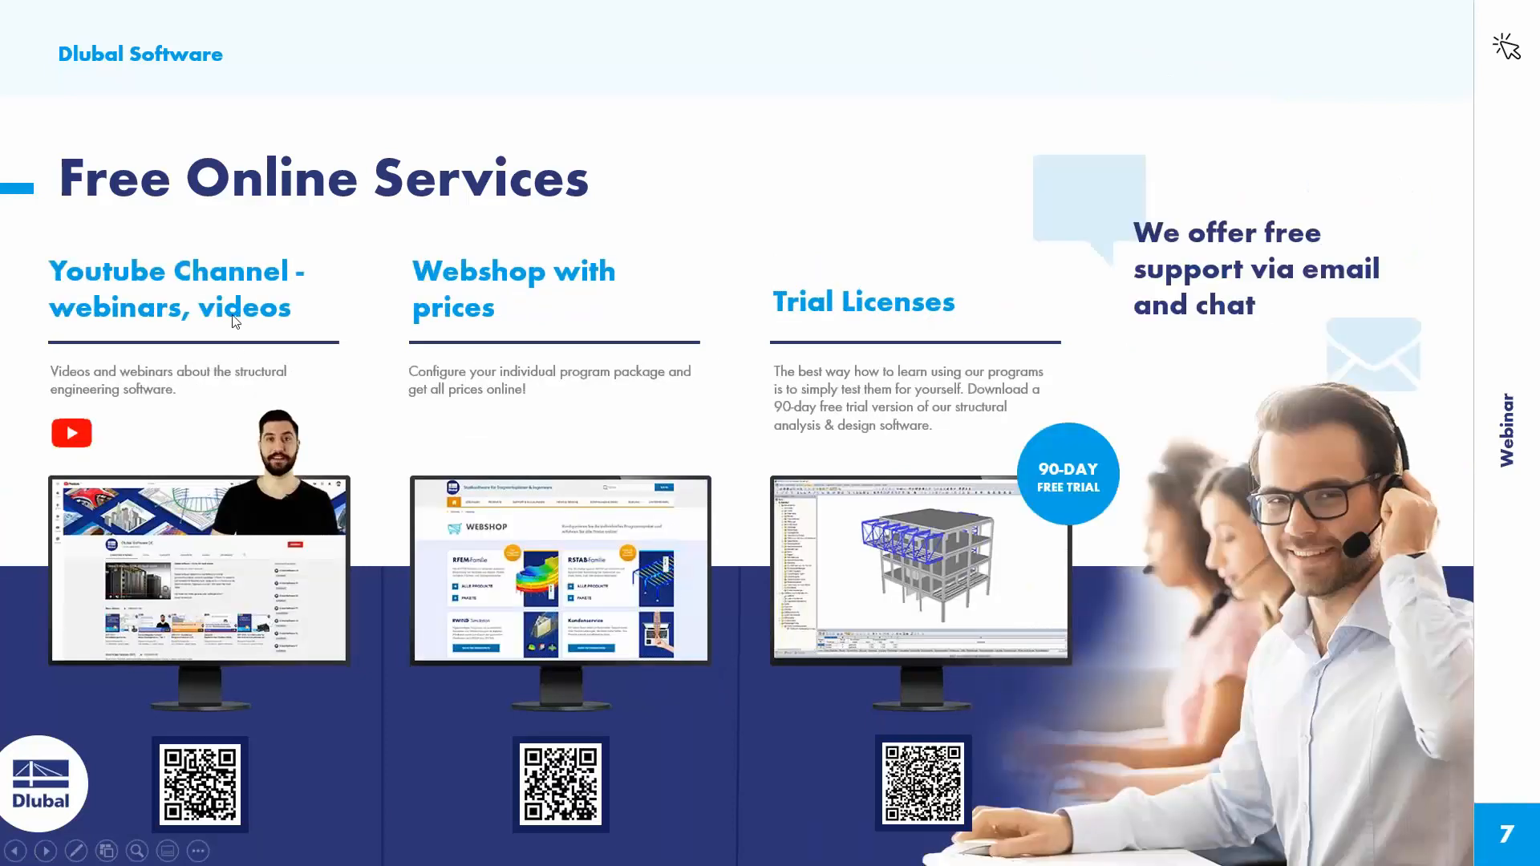